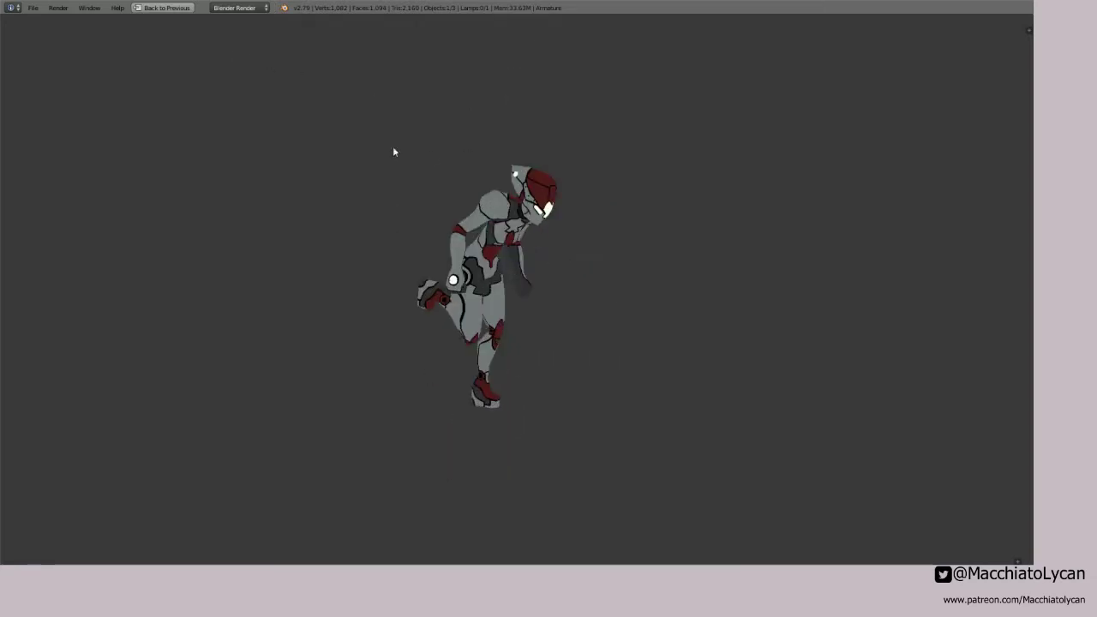
Step: Start a new Blender file by reloading the start-up file in place of the robot character scene
click(32, 8)
click(39, 22)
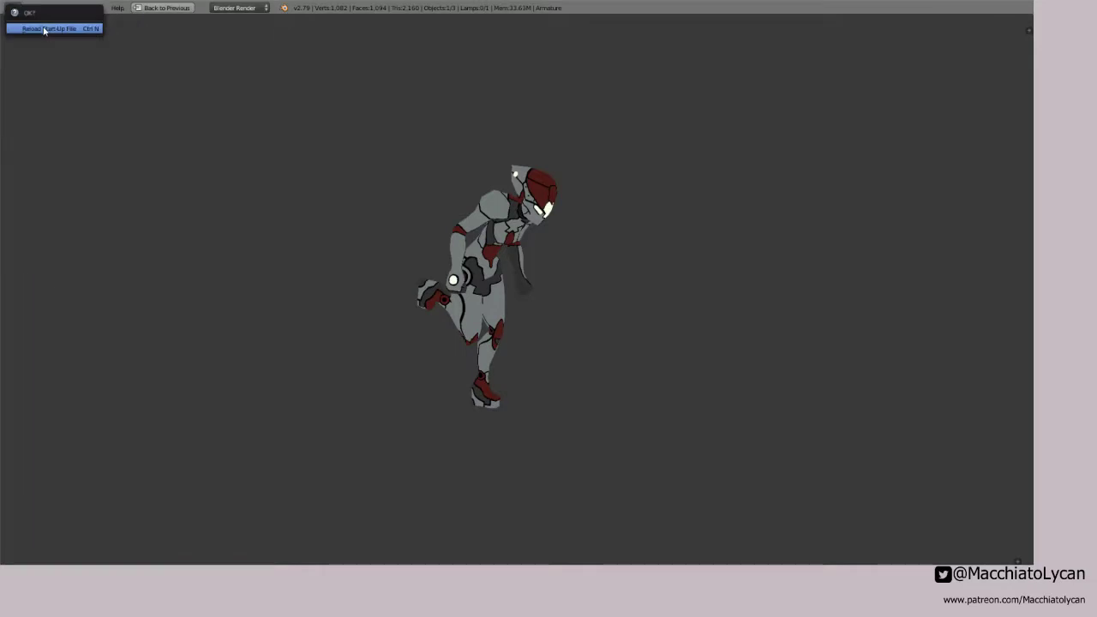
click(44, 29)
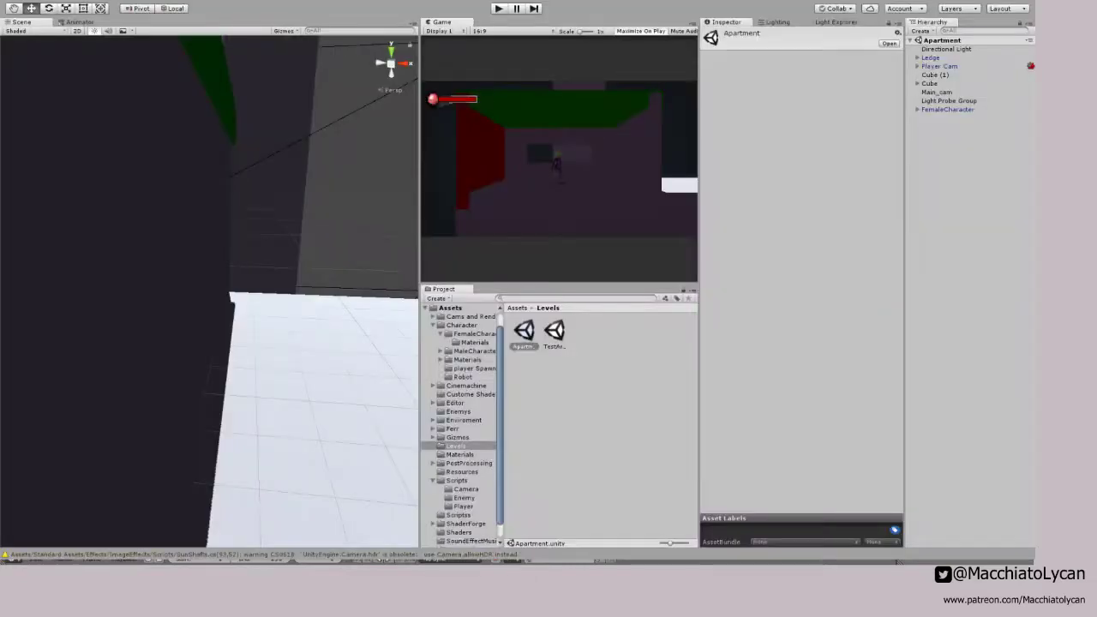
Step: In Unity, view the Hasmatsuit model's animation clips and the NoSuit controller's state graph in the MaleCharacter folder
click(476, 351)
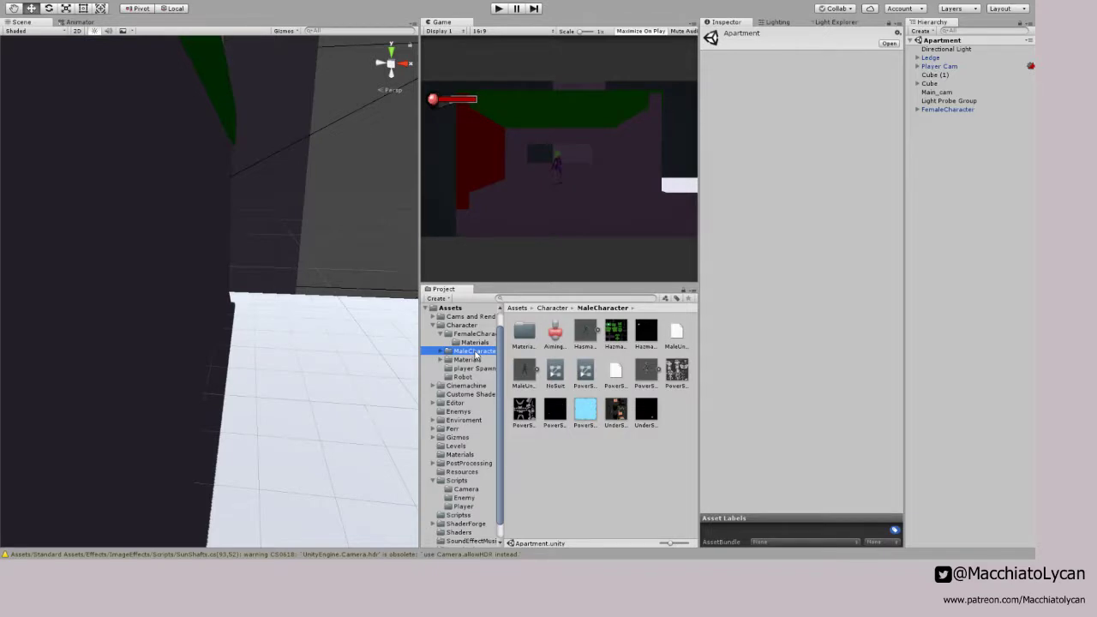
click(584, 335)
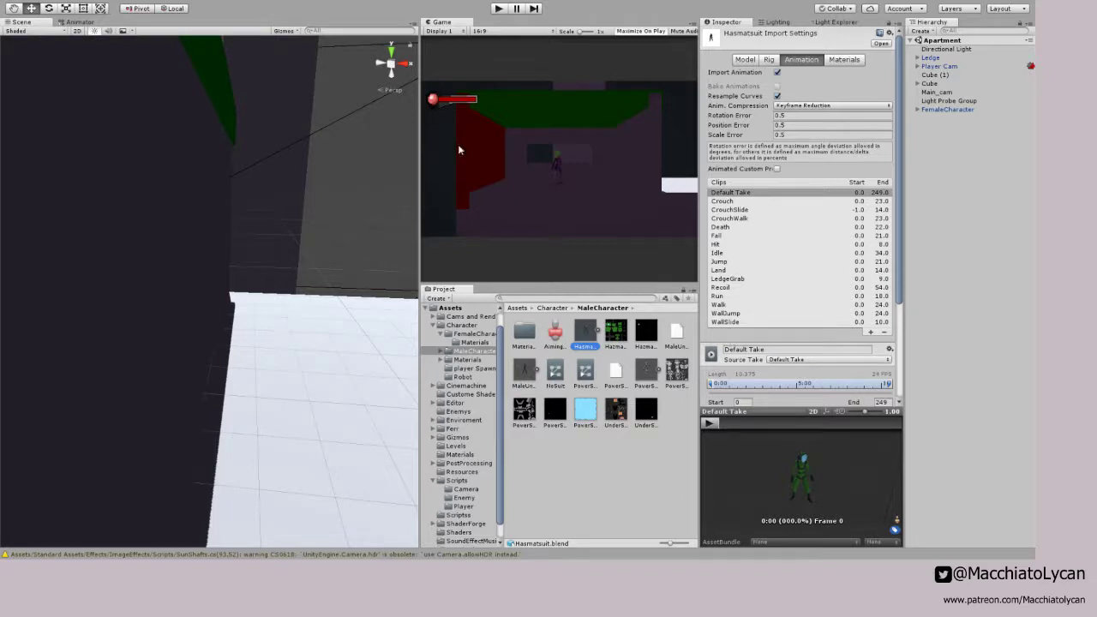
click(79, 23)
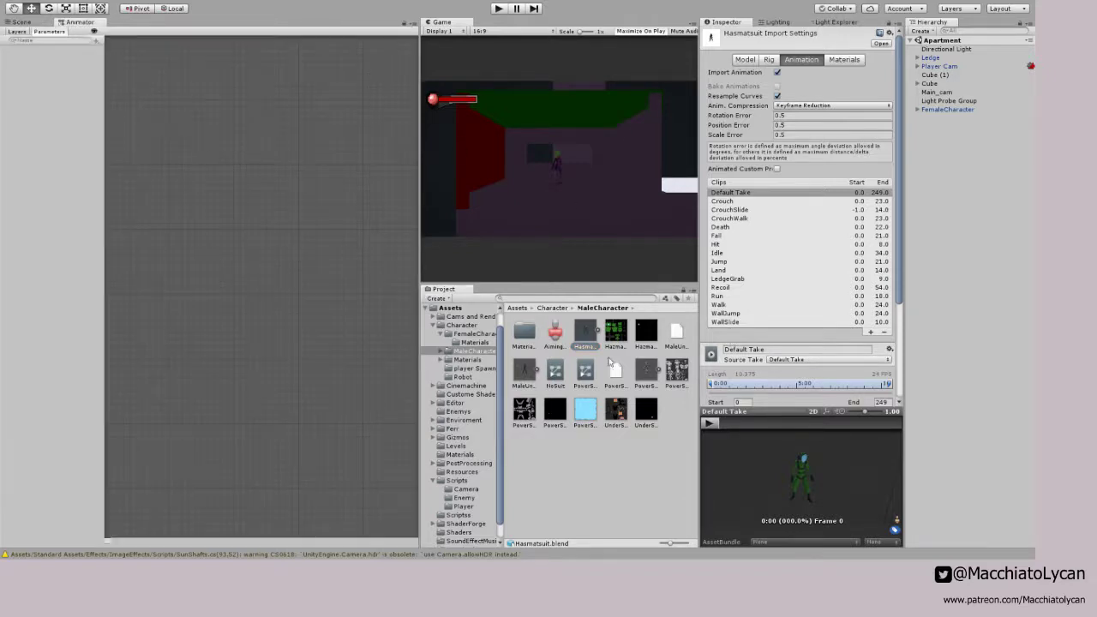
click(554, 372)
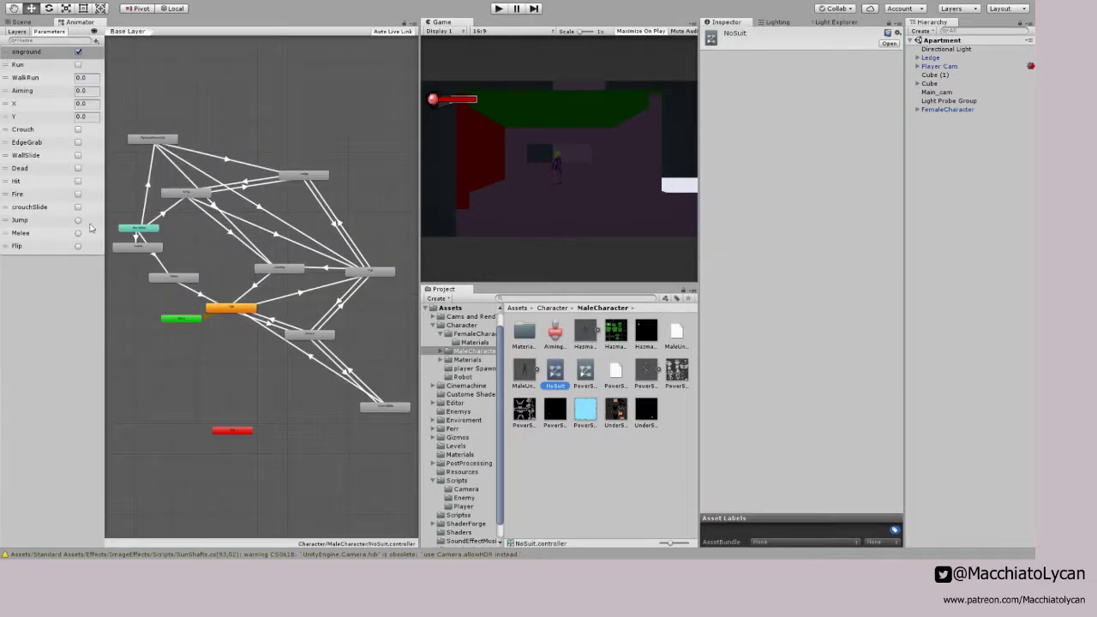
scroll(268, 294, down, 3)
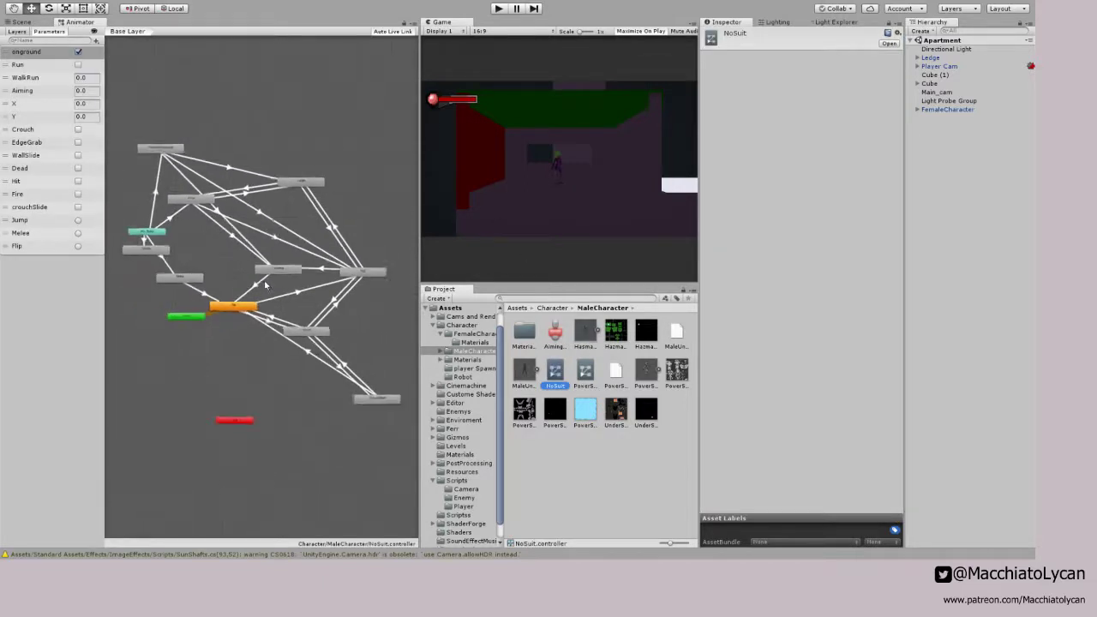
scroll(264, 287, up, 2)
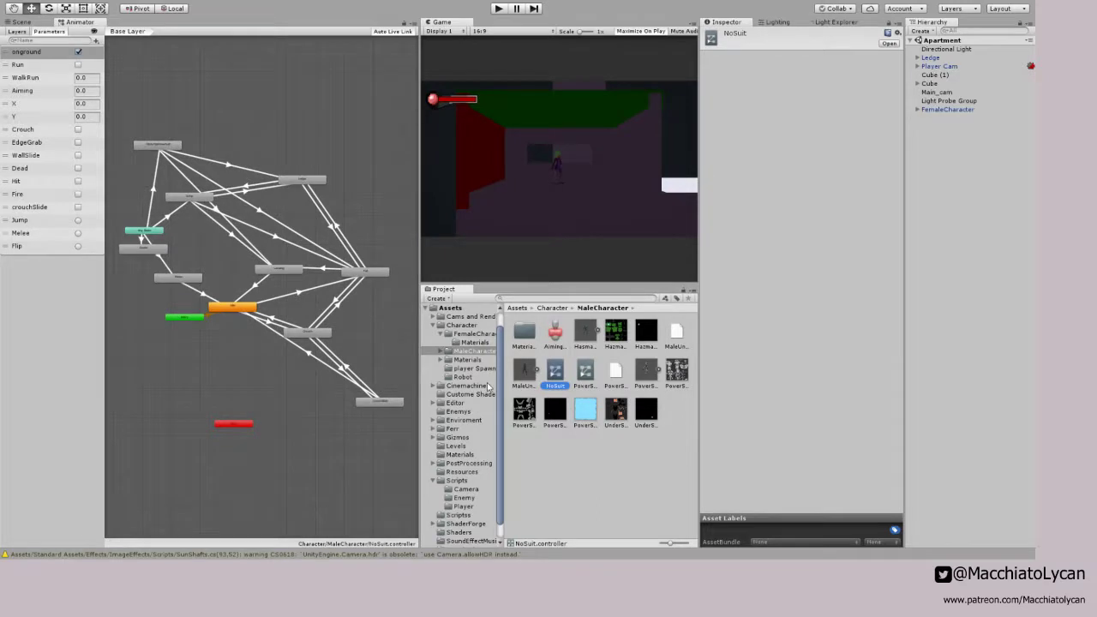
Step: Display the Female_Normal_Outfit controller from the FemaleCharacter folder and look over its states and transitions
click(469, 333)
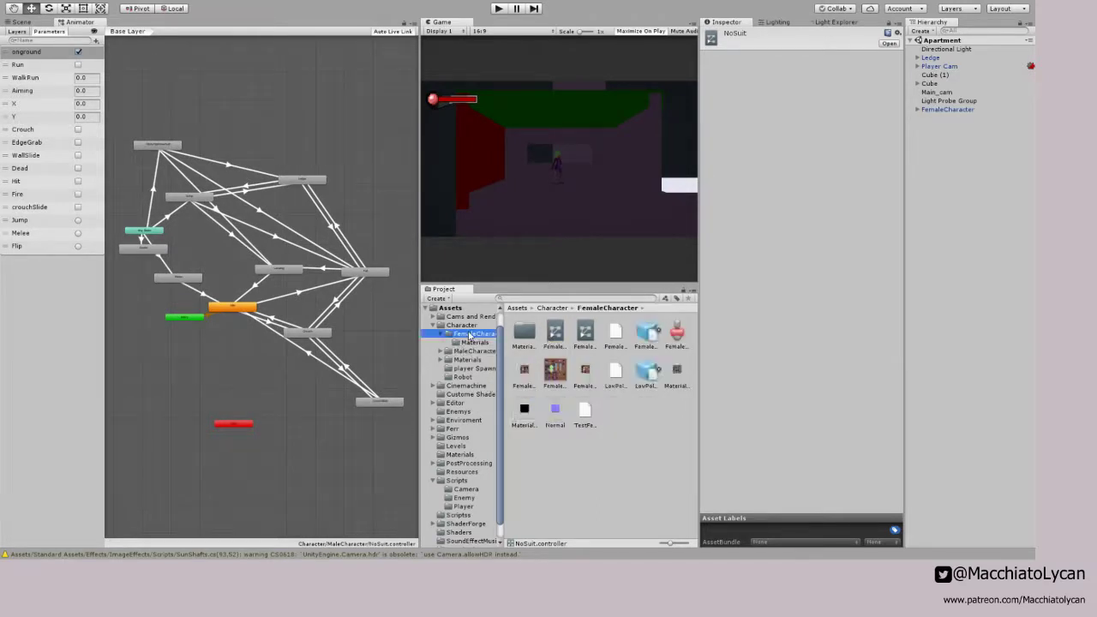
click(584, 333)
click(553, 335)
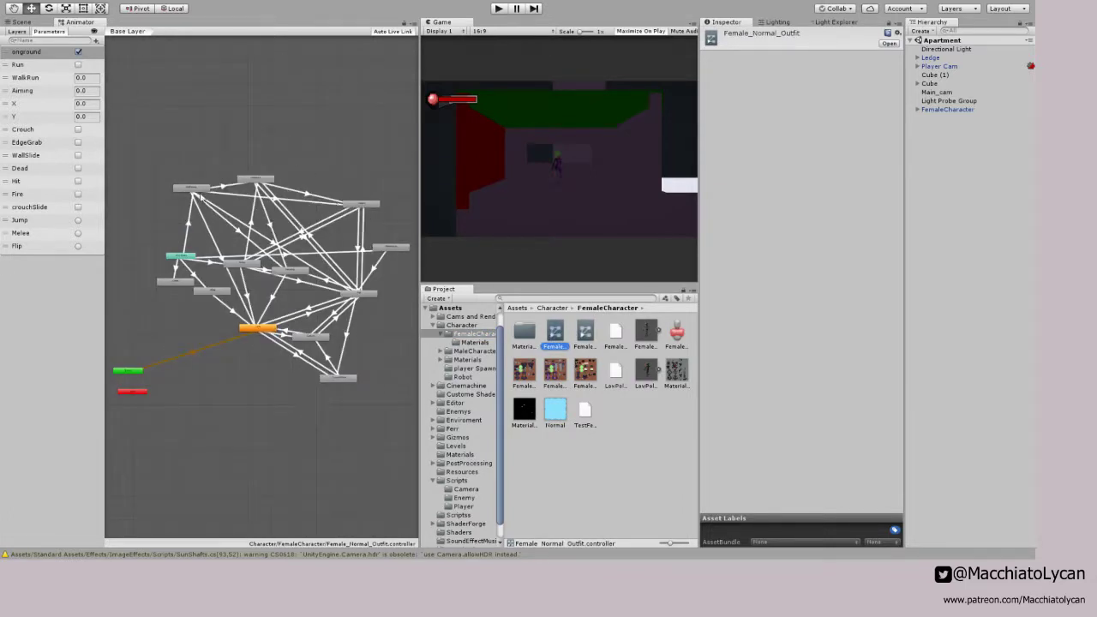
scroll(283, 268, up, 2)
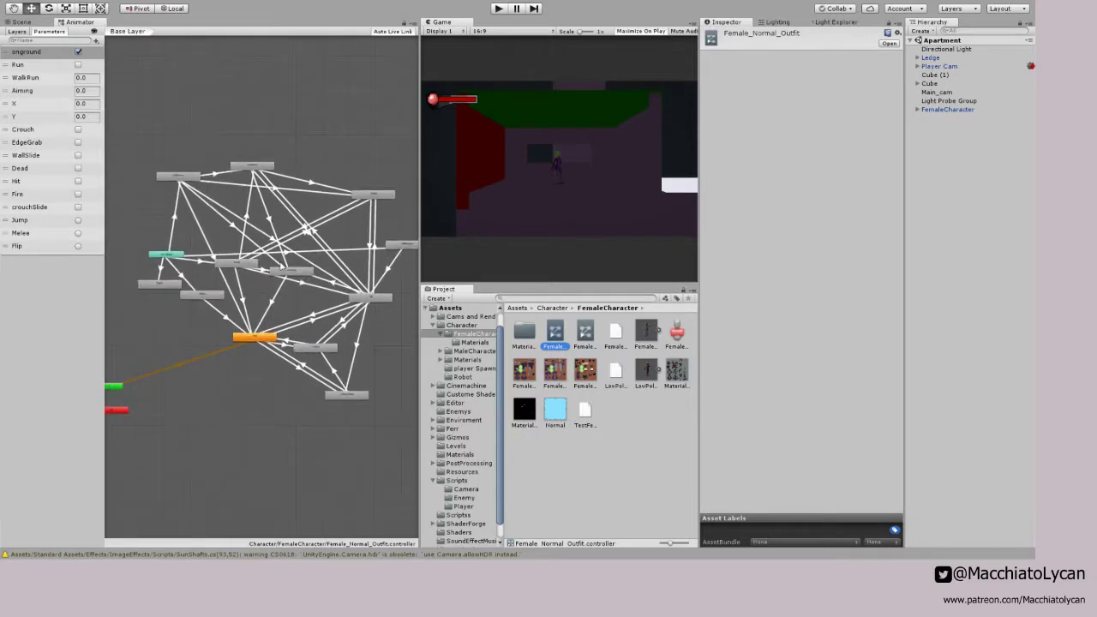
scroll(280, 267, down, 2)
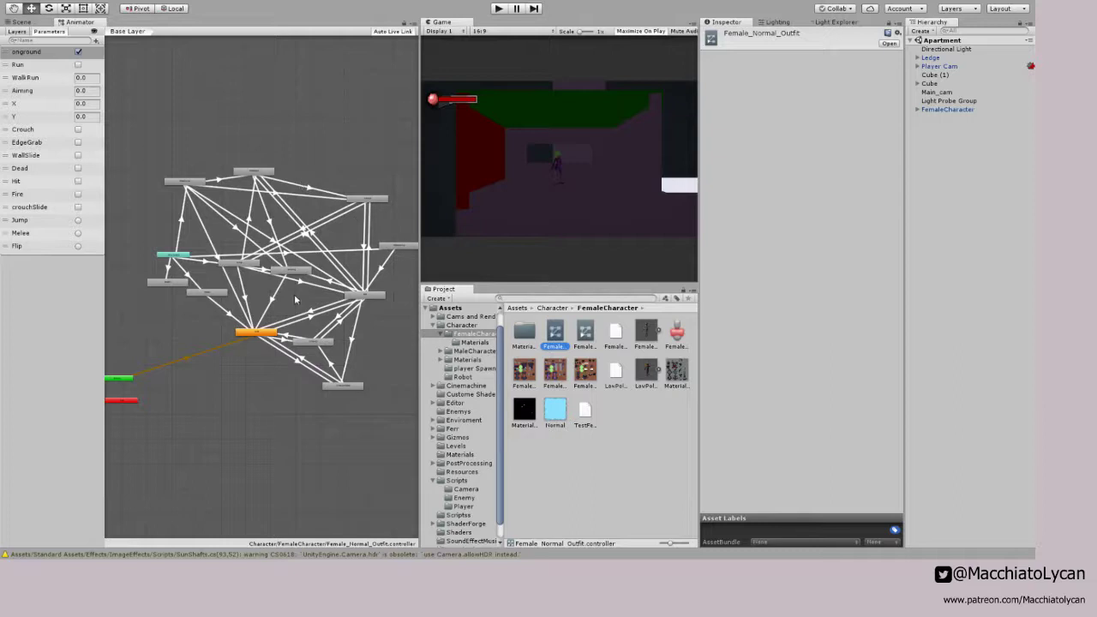
Step: Return to the MaleCharacter folder and display the NoSuit controller's state graph again for comparison
click(474, 351)
click(555, 376)
click(582, 377)
click(557, 378)
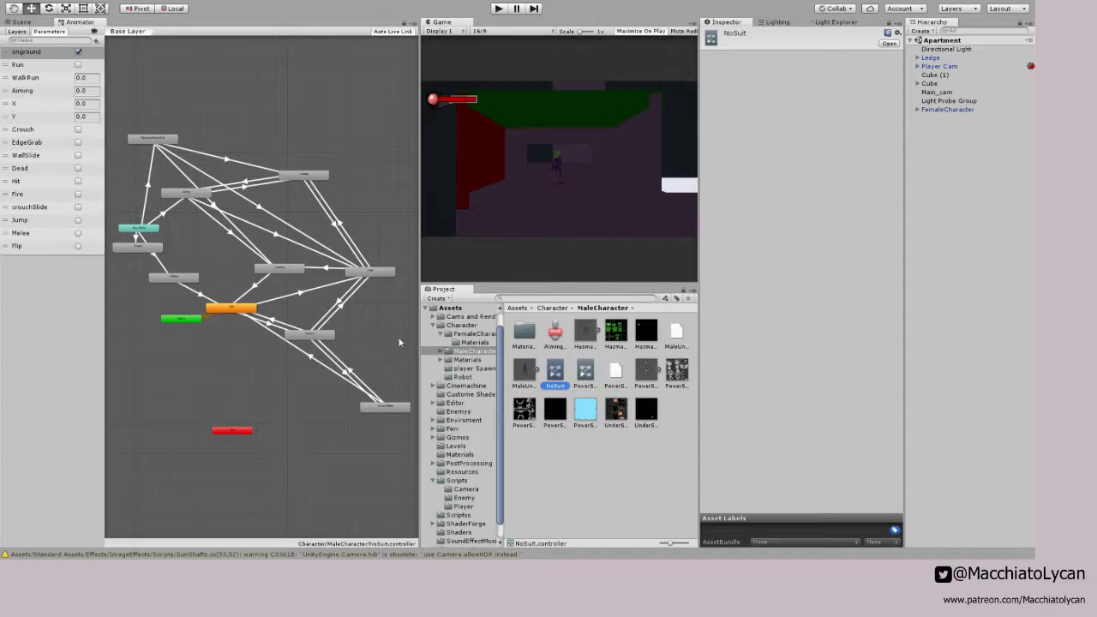
Step: Switch to the male character's armature in Blender and view its Idle pose from the front in perspective
click(524, 370)
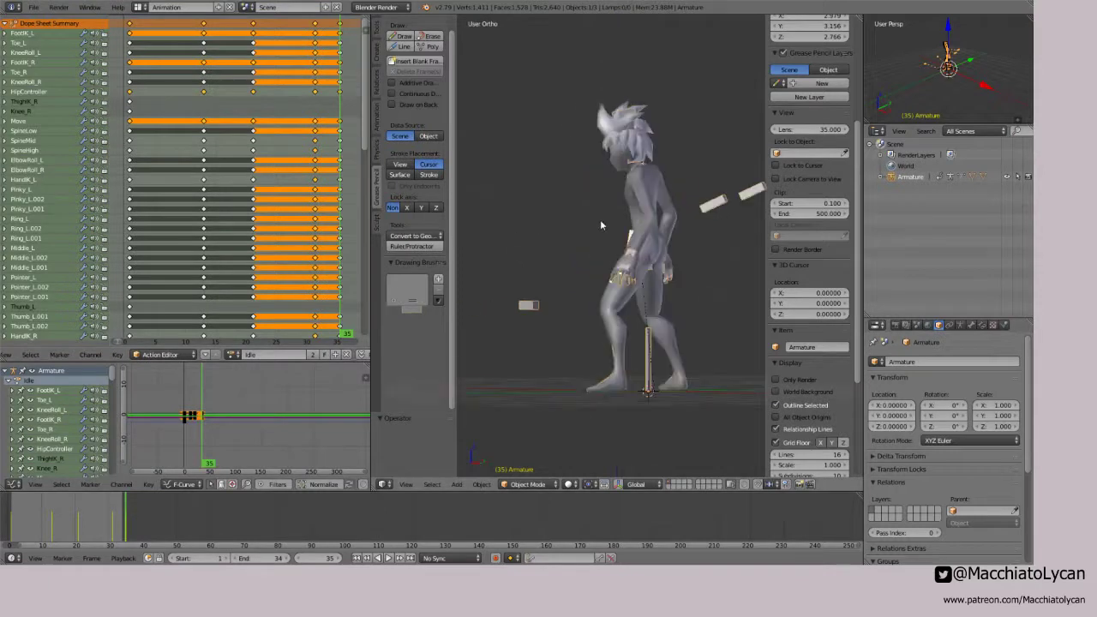
key(KP_1)
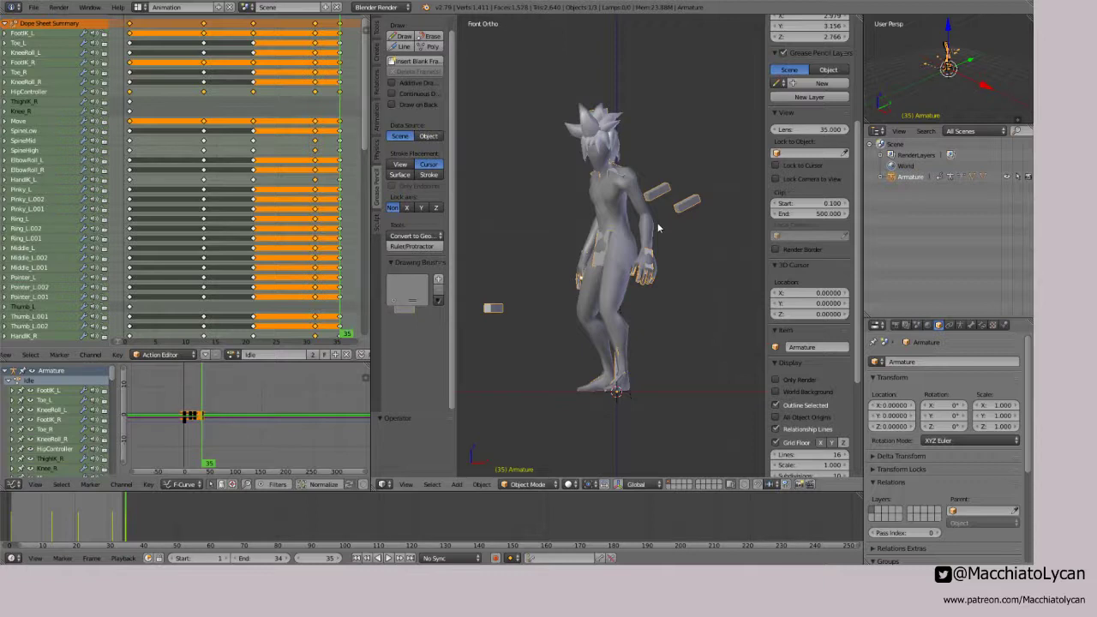
key(KP_4)
key(KP_5)
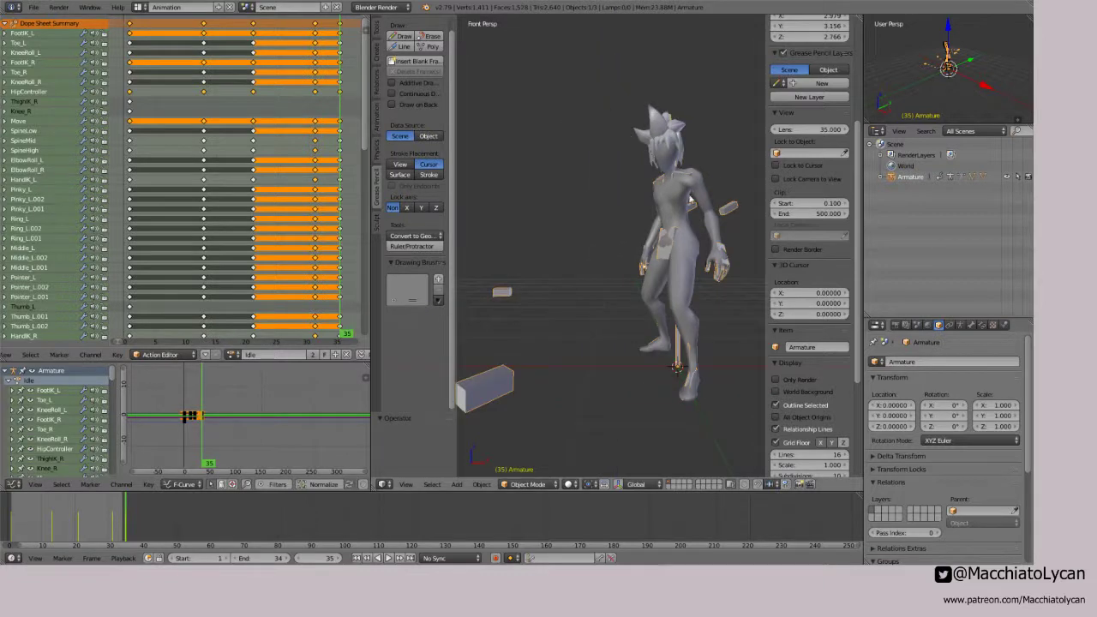
key(KP_1)
Step: Load the Jump action on the armature, play it, and examine the crouched pose at frame 1 from several angles
click(233, 354)
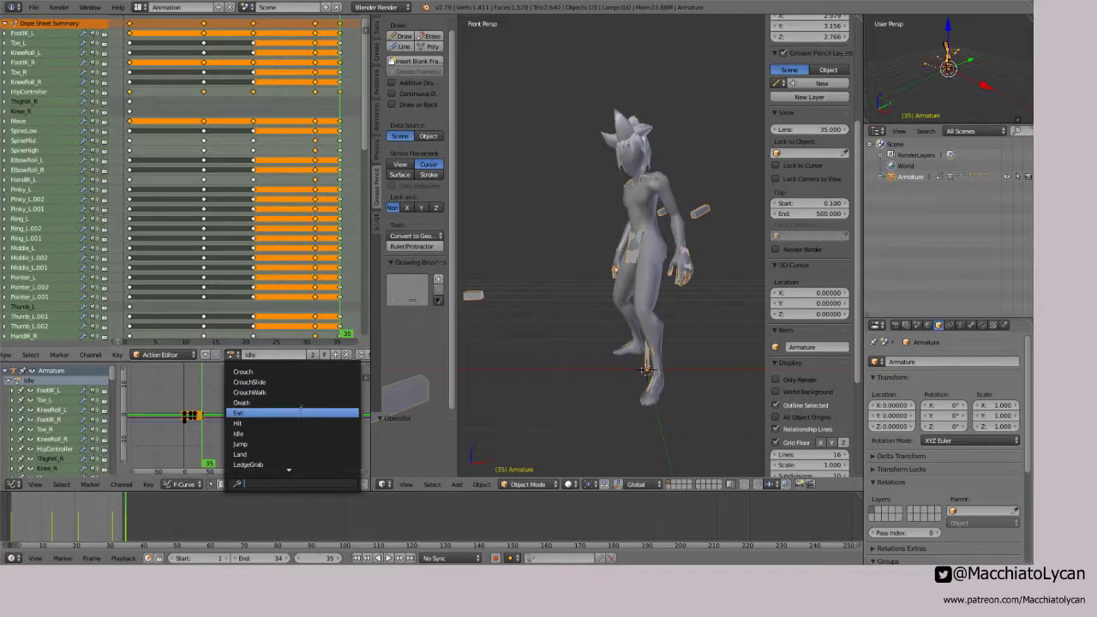
scroll(296, 429, down, 3)
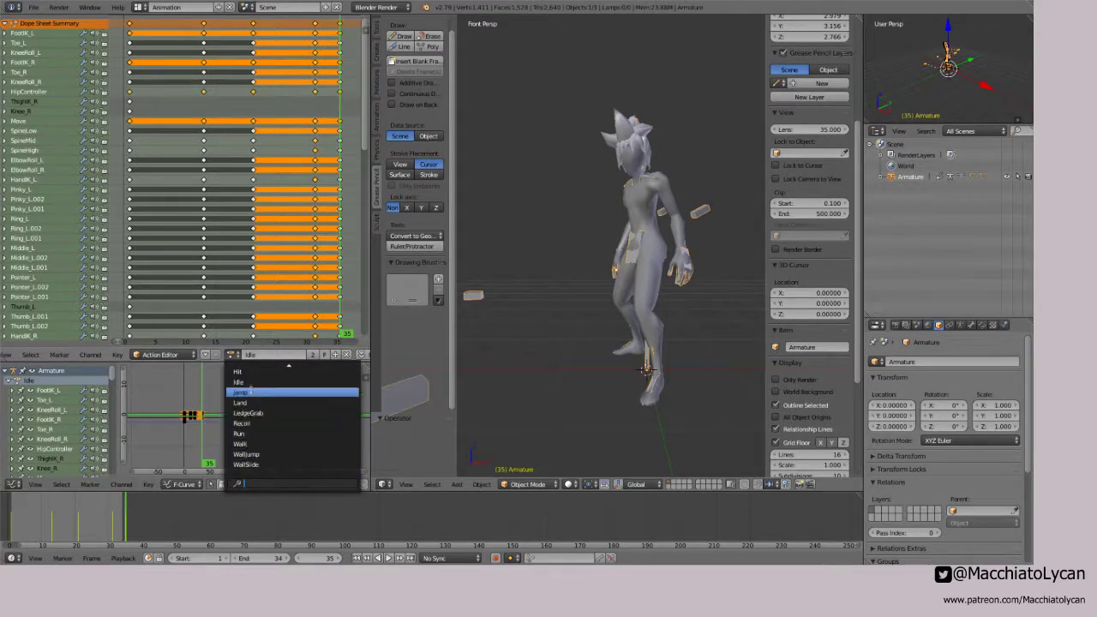
click(274, 393)
key(alt+a)
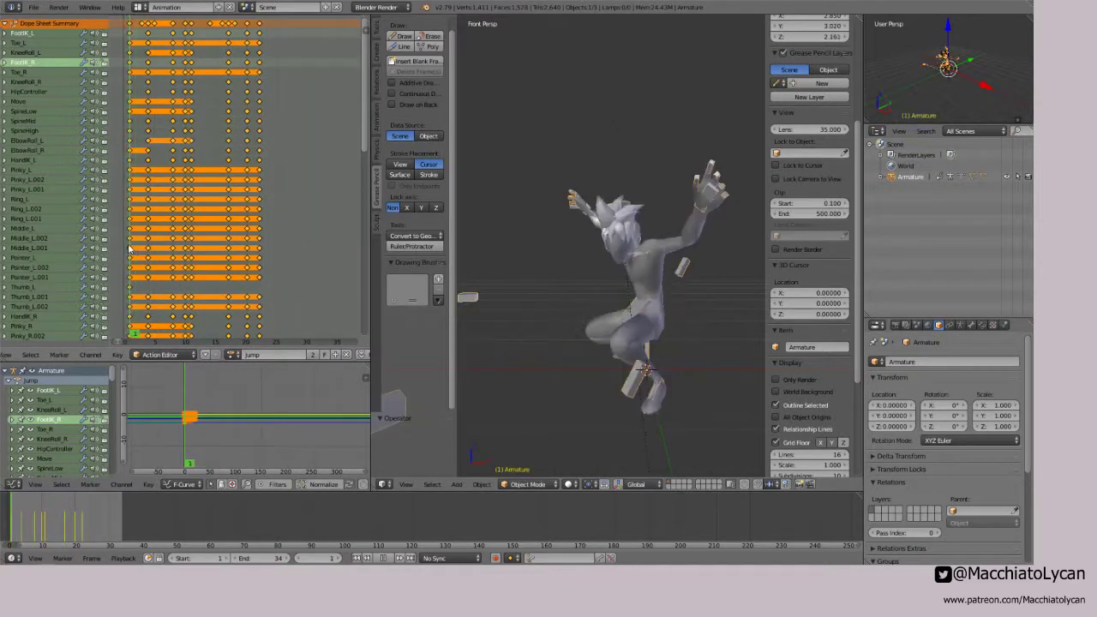
middle_drag(571, 281, 693, 272)
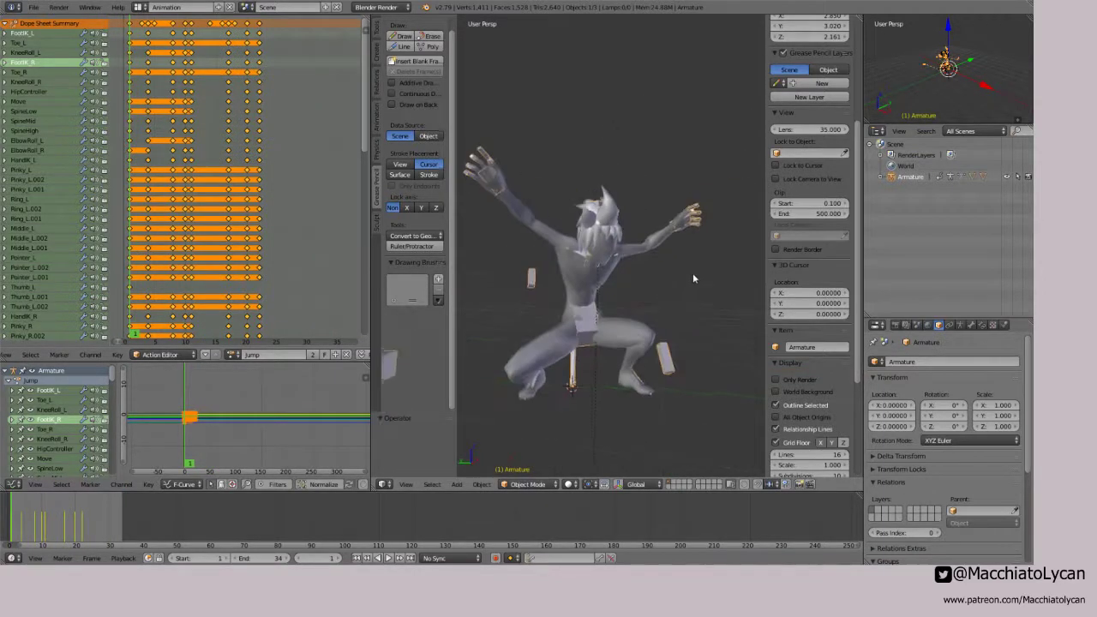
middle_drag(644, 340, 628, 281)
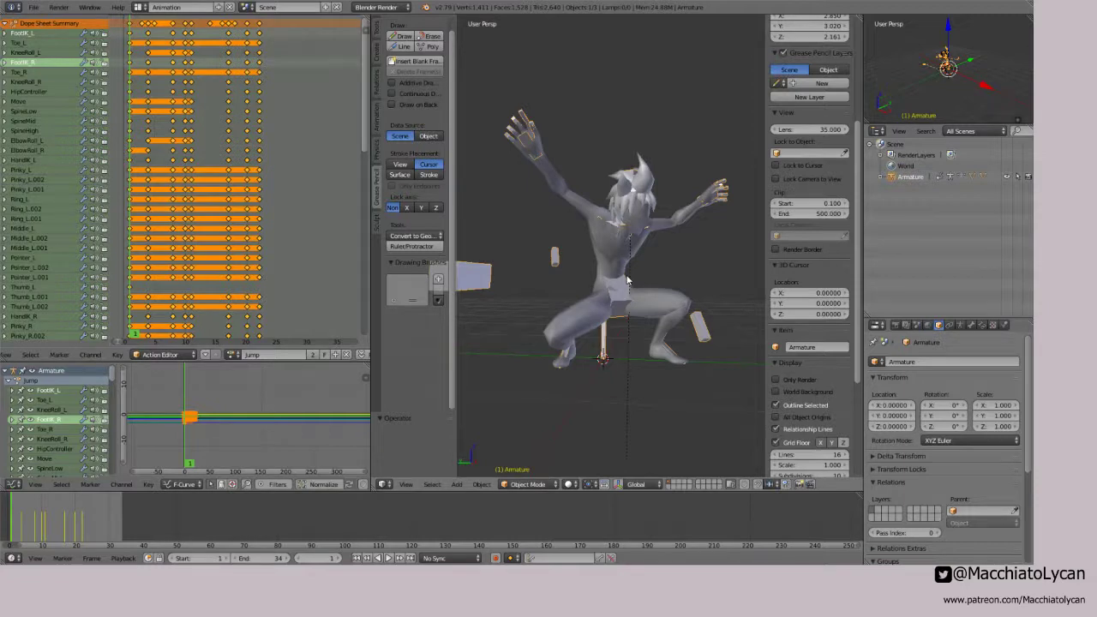
middle_drag(701, 235, 668, 276)
scroll(612, 263, down, 5)
scroll(656, 272, up, 6)
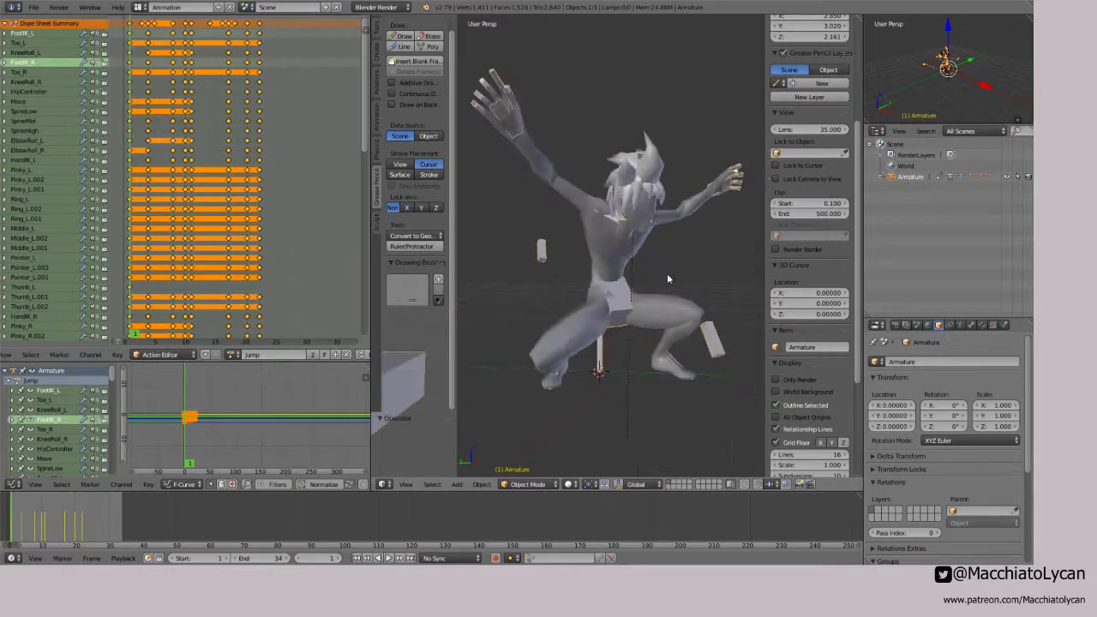
mouse_move(133, 201)
mouse_down()
mouse_move(259, 206)
mouse_move(130, 199)
mouse_up()
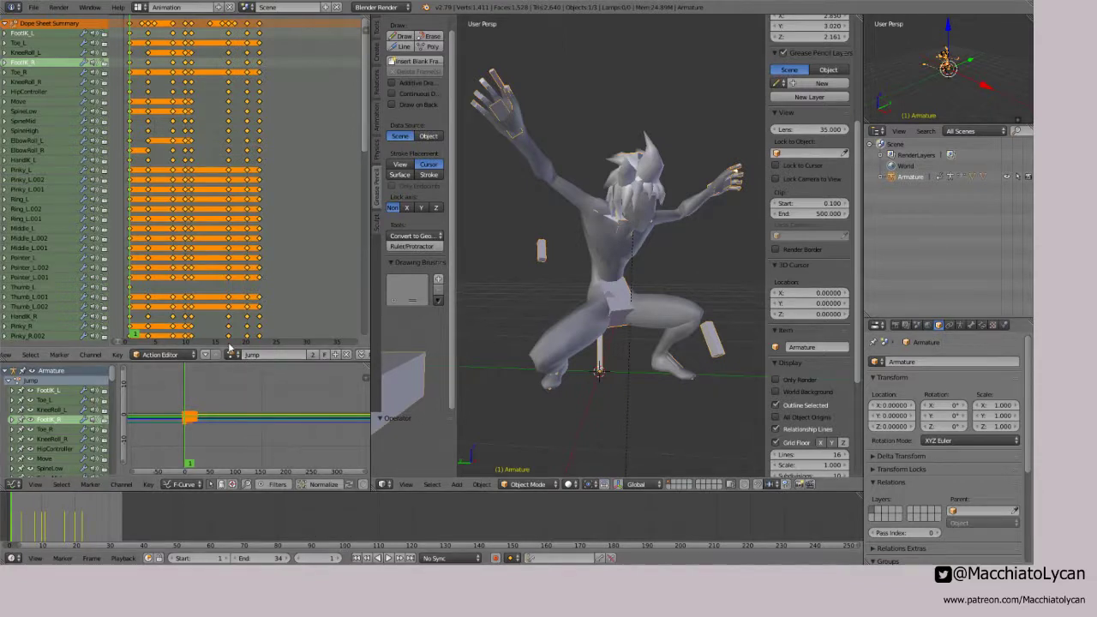
Step: Switch the armature from Jump to another action and scrub through its early frames
click(234, 355)
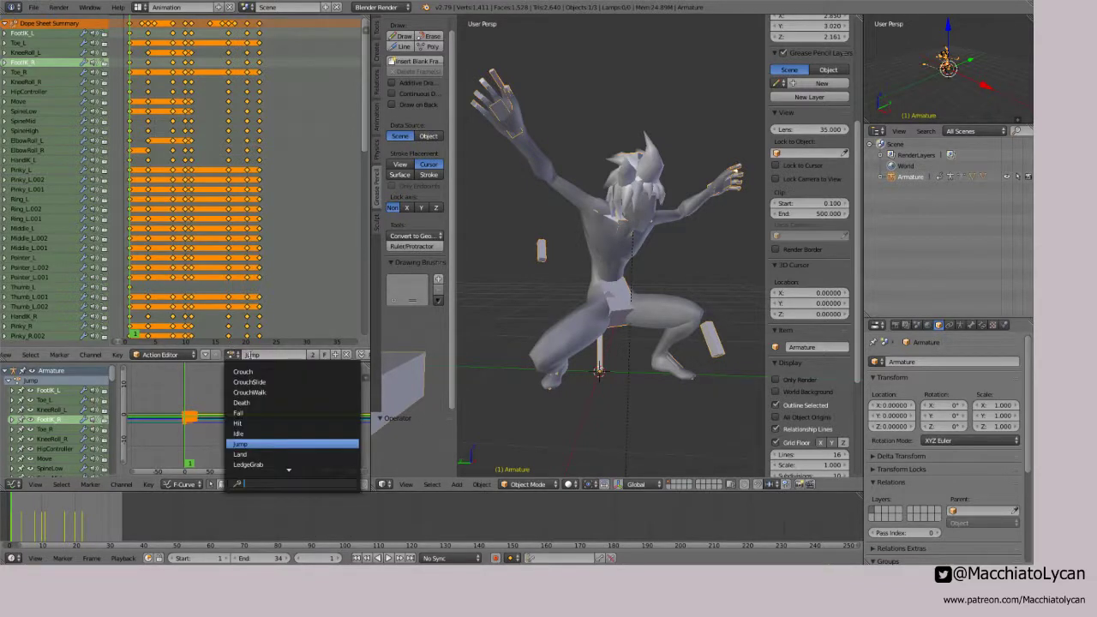
click(274, 429)
drag(154, 246, 173, 231)
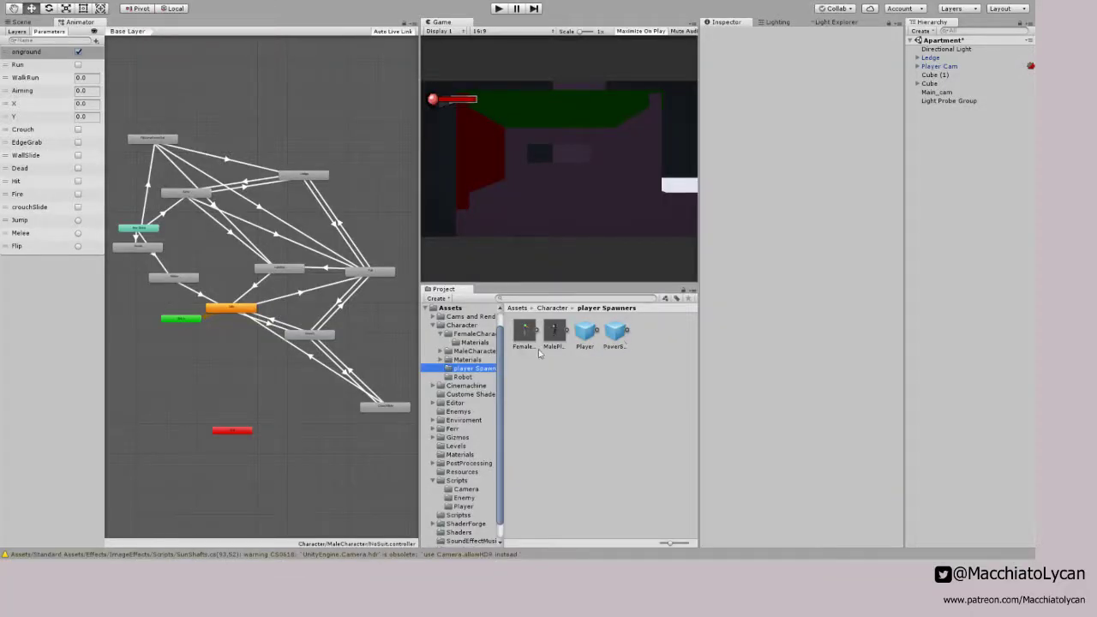
Step: In Unity, add the MalePlayer prefab from the player Spawners folder to the Apartment scene and start Play mode
click(556, 336)
drag(555, 332, 952, 113)
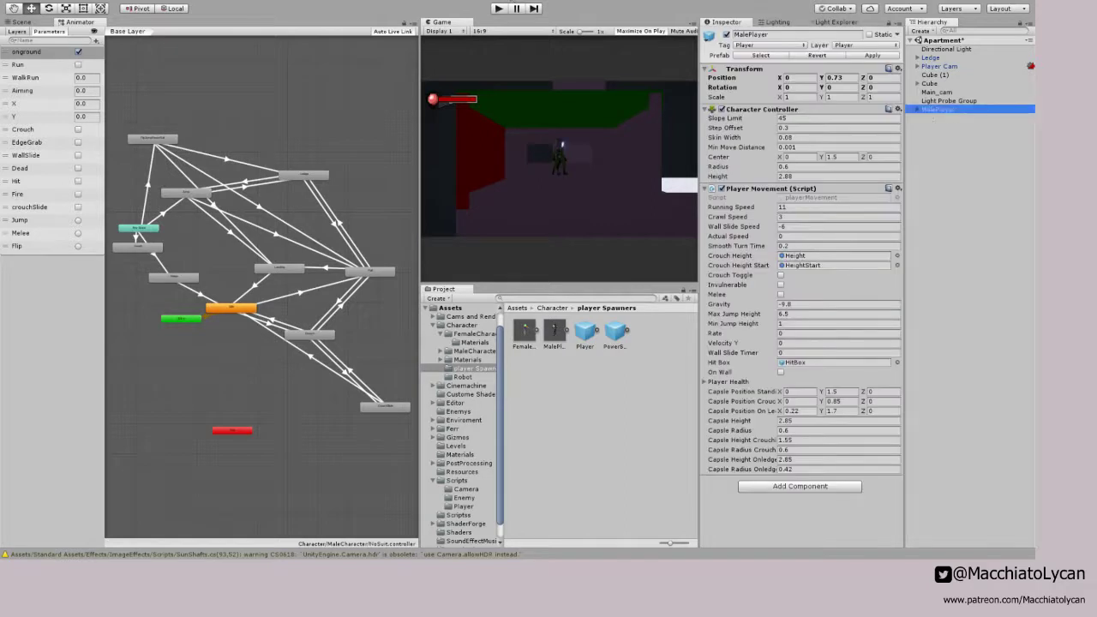
click(498, 8)
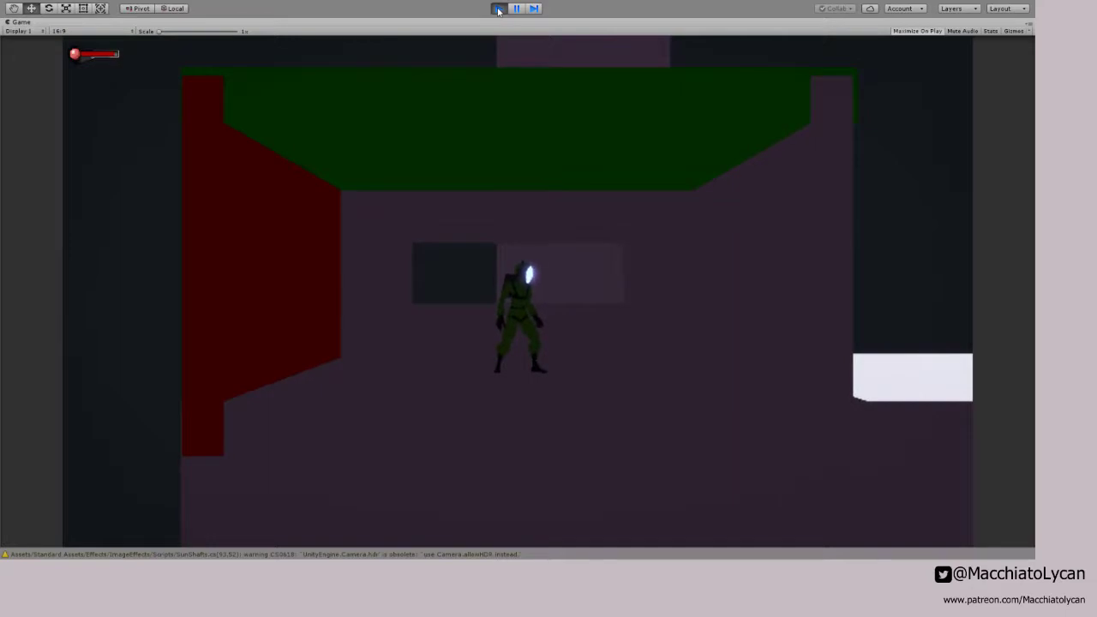
Step: Test the male player's running animation by moving him right, back left, and right again onto the white platform
key(d)
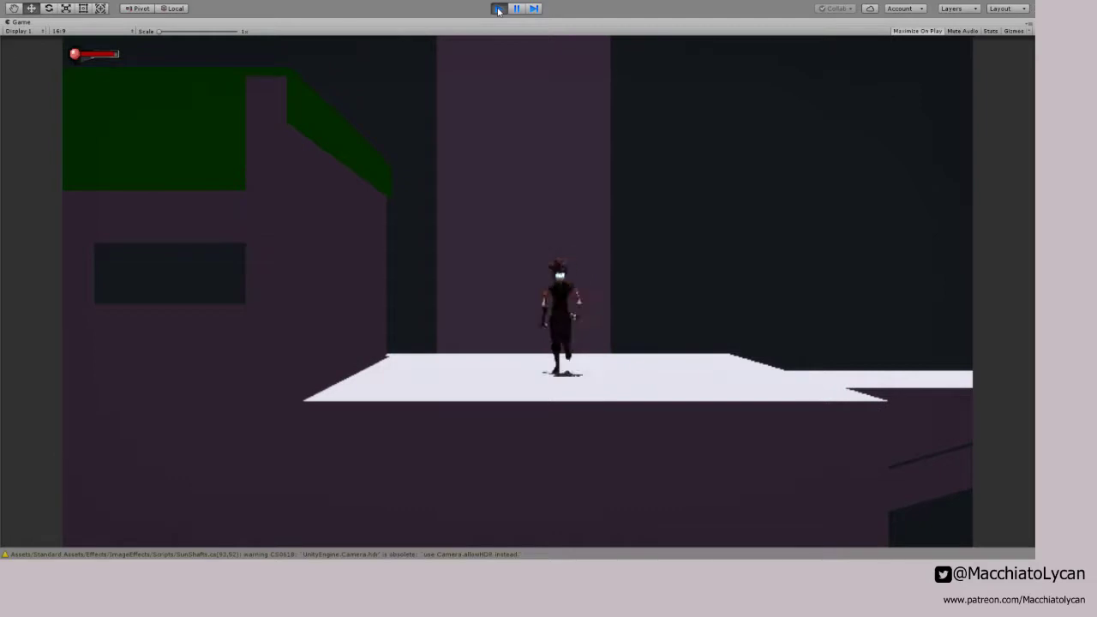
key(a)
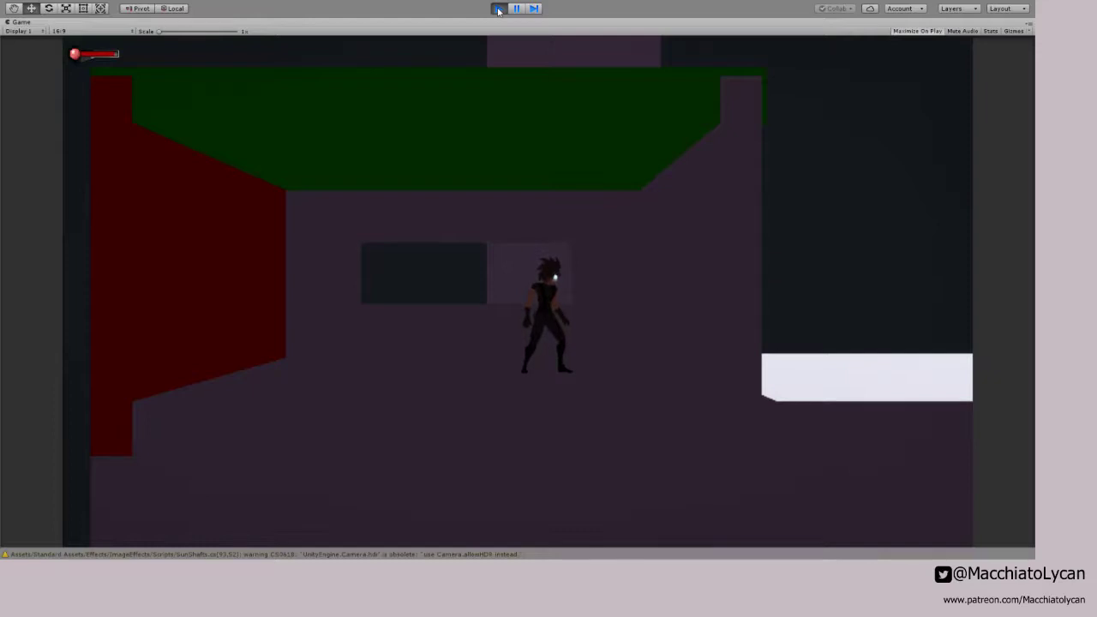
key(d)
key(d)
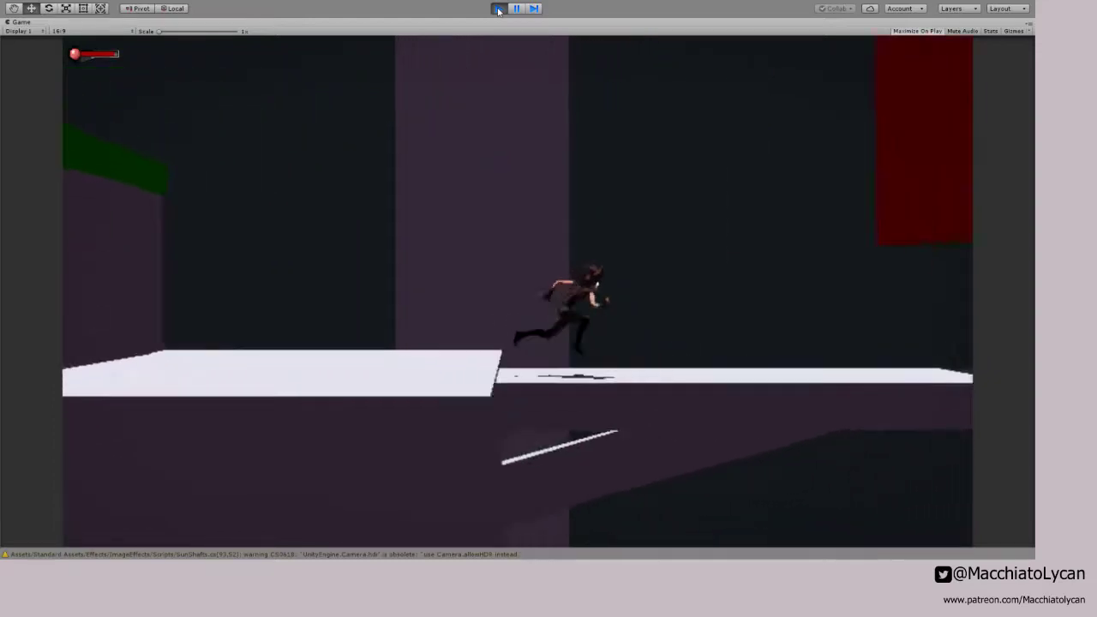
Step: Test the player's jump and wall-jump animations in the shaft between the two red walls
key(space)
key(space)
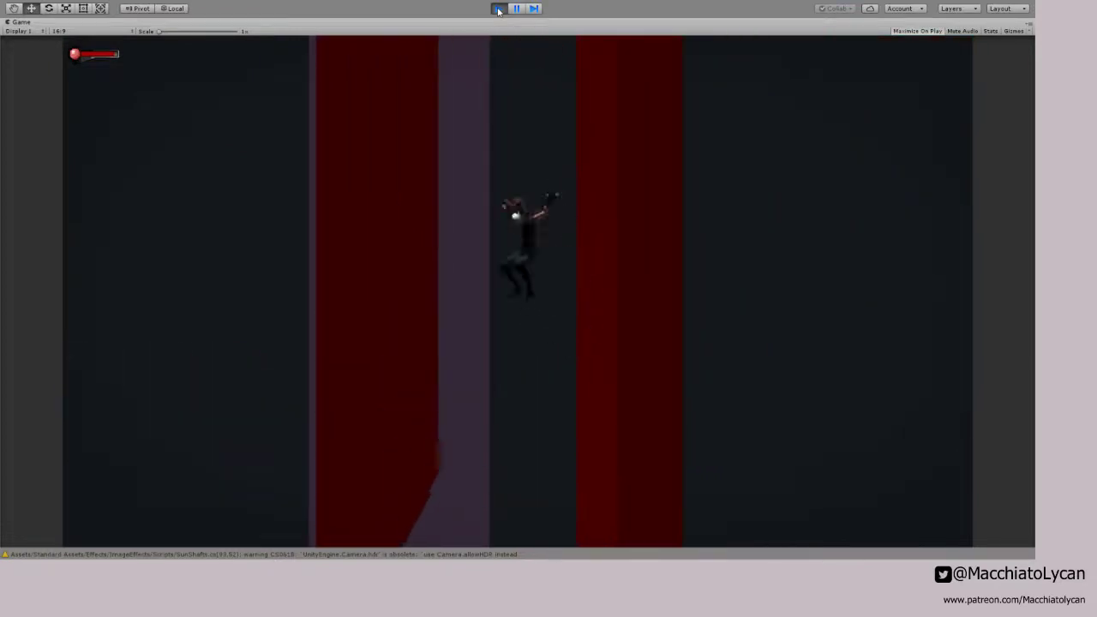
key(space)
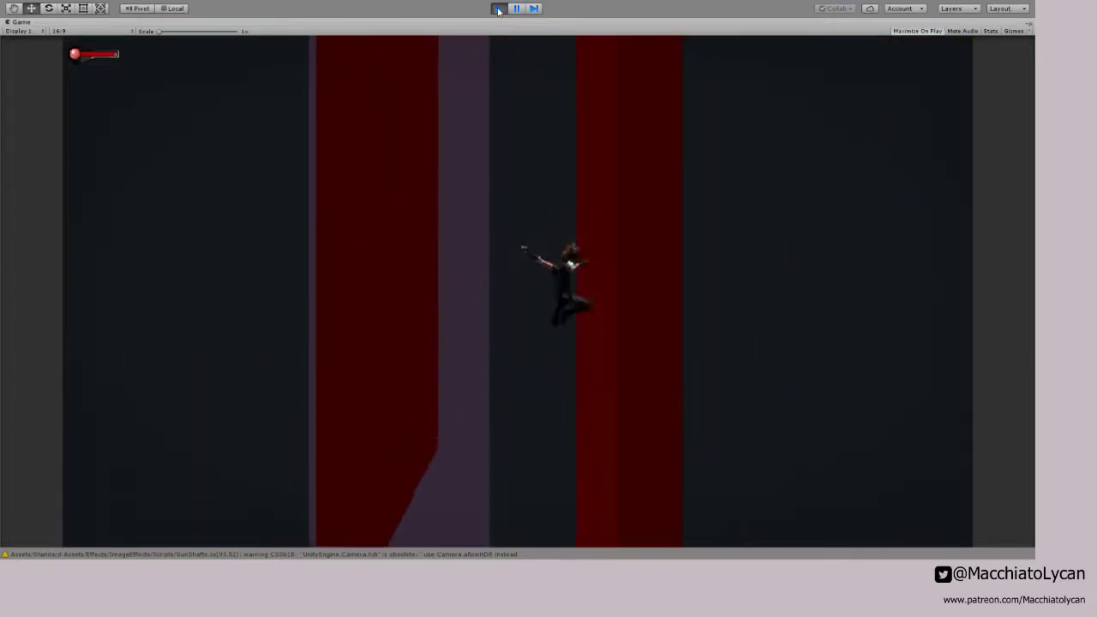
Step: Turn the player around on the platform and wall-jump up the shaft to the upper edge of the far red wall
key(a)
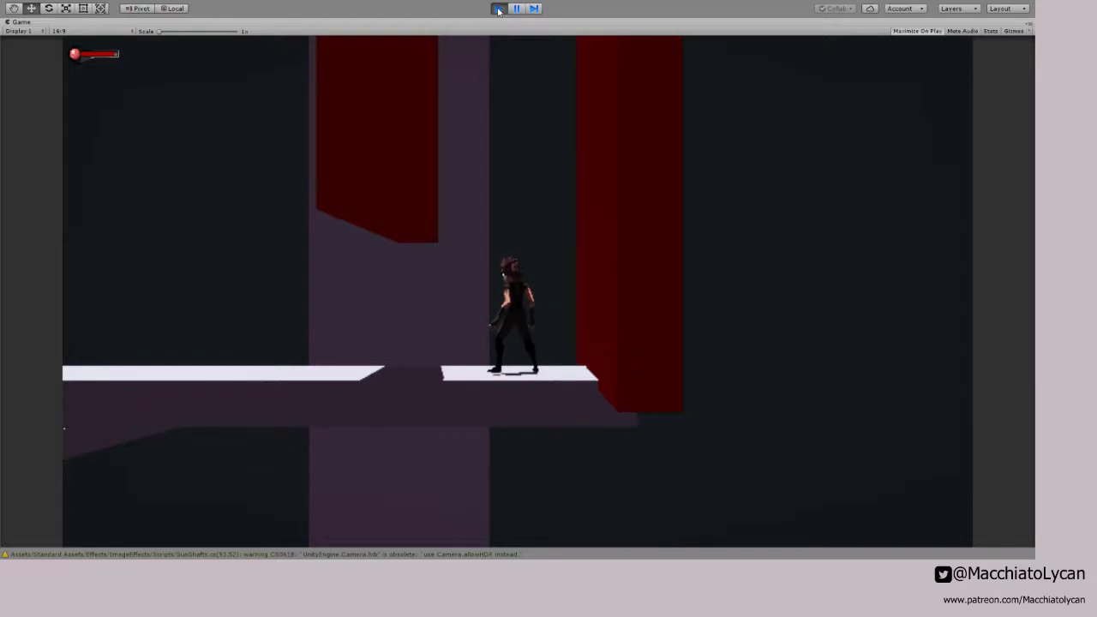
key(d)
key(space)
key(space)
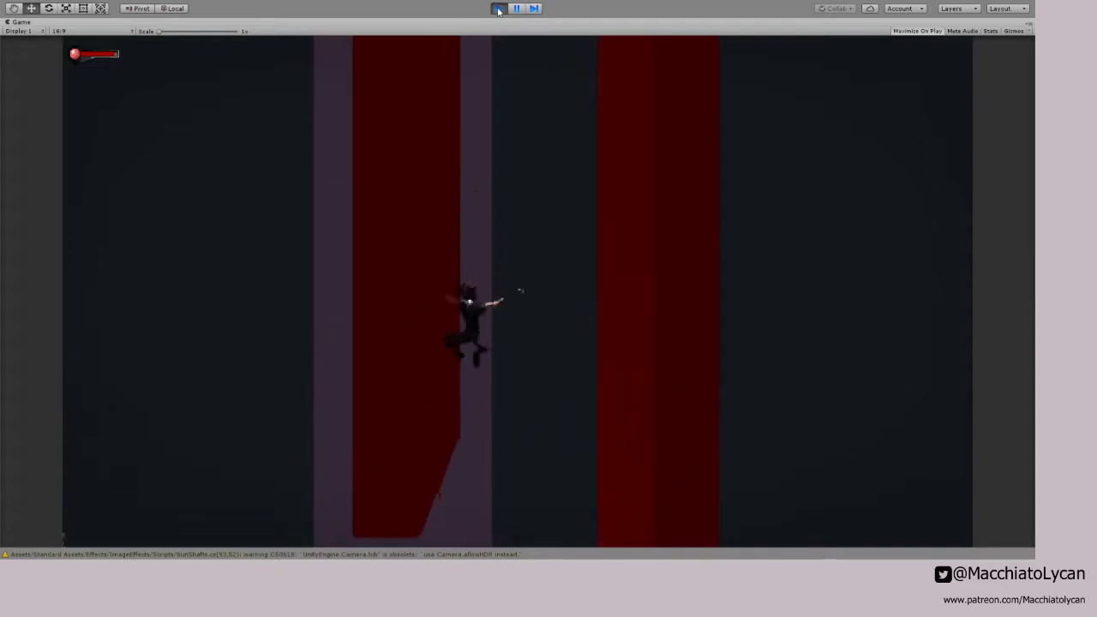
key(space)
key(space)
key(space)
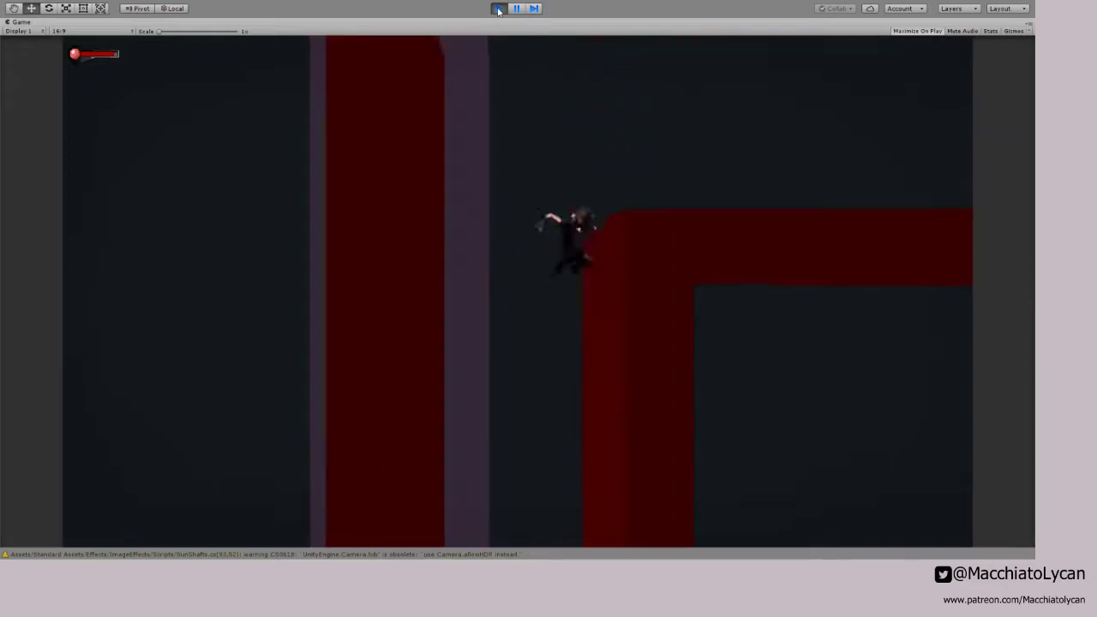
Step: Test one more jump and rightward move at the far red wall's upper edge and stop Play mode
key(space)
key(d)
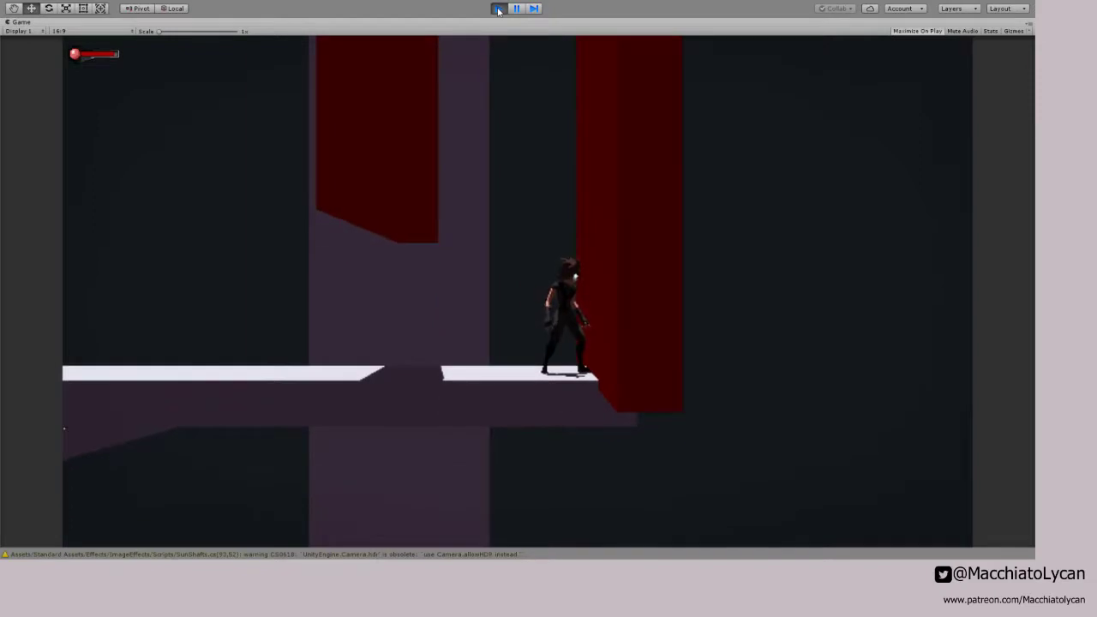
click(498, 8)
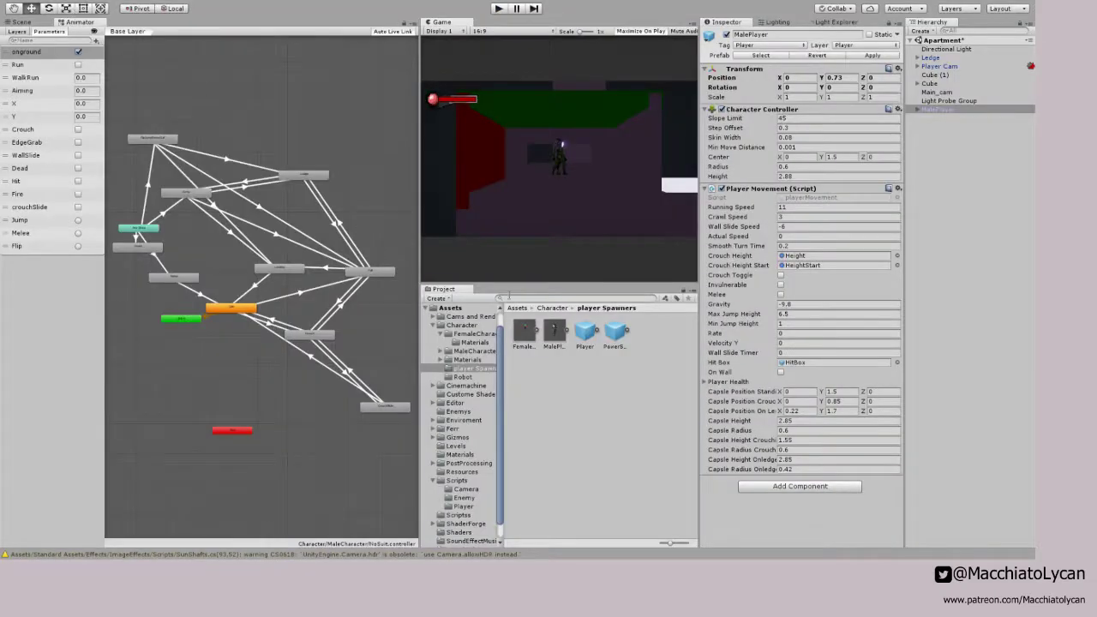
Step: Duplicate the Female_Normal_Outfit animator controller in the FemaleCharacter folder
click(477, 334)
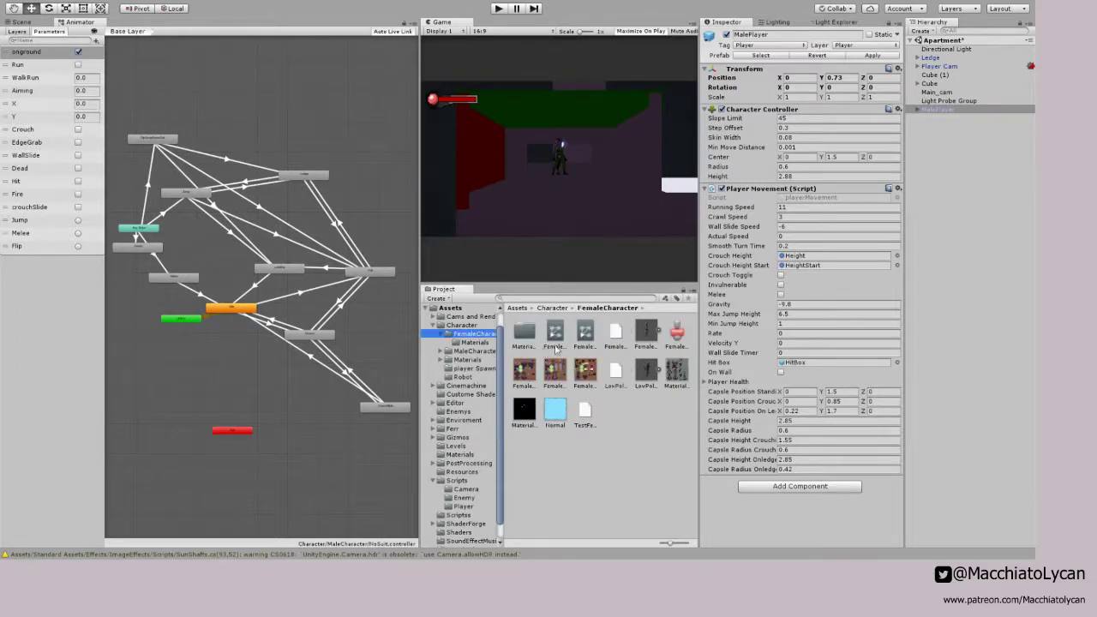
click(555, 334)
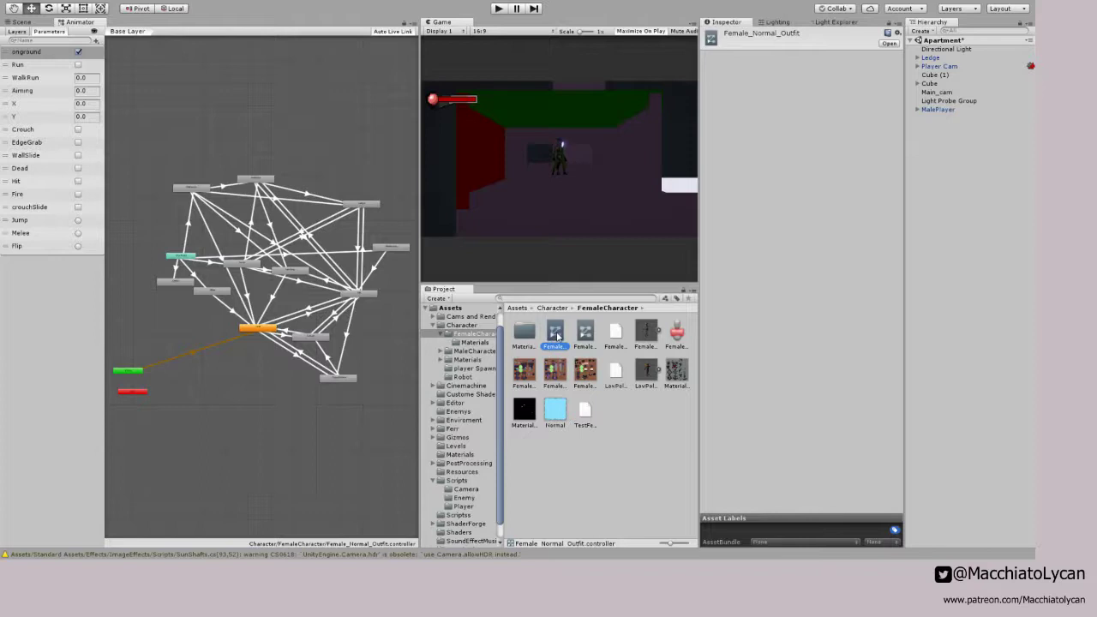
key(ctrl+d)
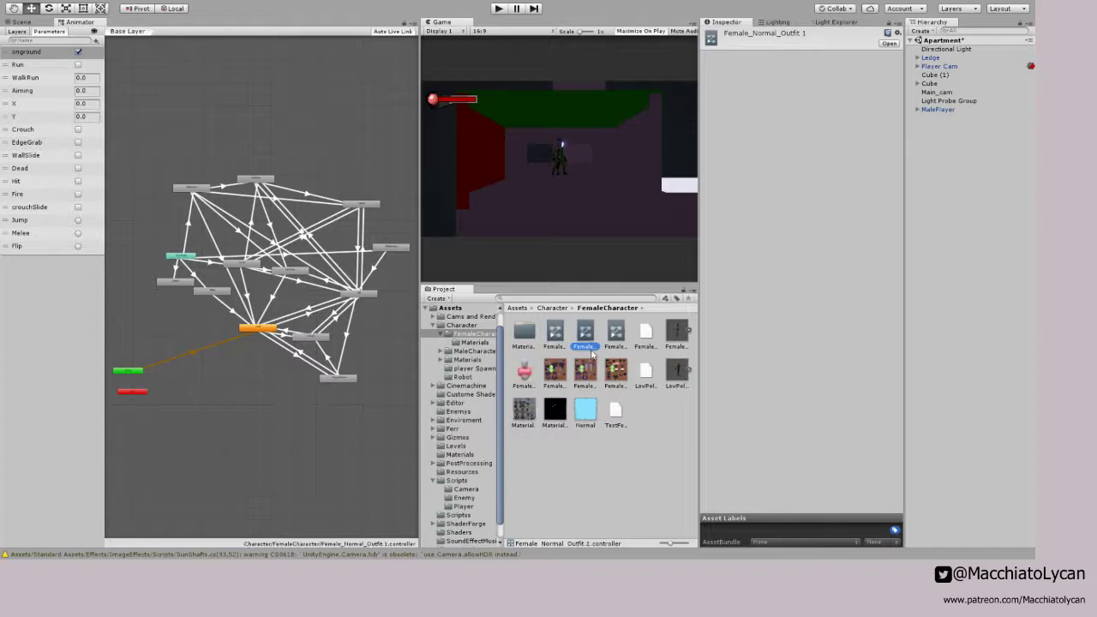
Step: Rename the duplicated controller as Male_Character_Undersuit
click(592, 348)
text(Male_Charac)
key(BackSpace)
text(cter_und)
key(BackSpace)
key(BackSpace)
key(BackSpace)
text(Undersuit)
key(Return)
Step: Move the Male_Character_Undersuit controller into the MaleCharacter folder and delete the NoSuit controller there
drag(673, 371, 485, 356)
click(482, 352)
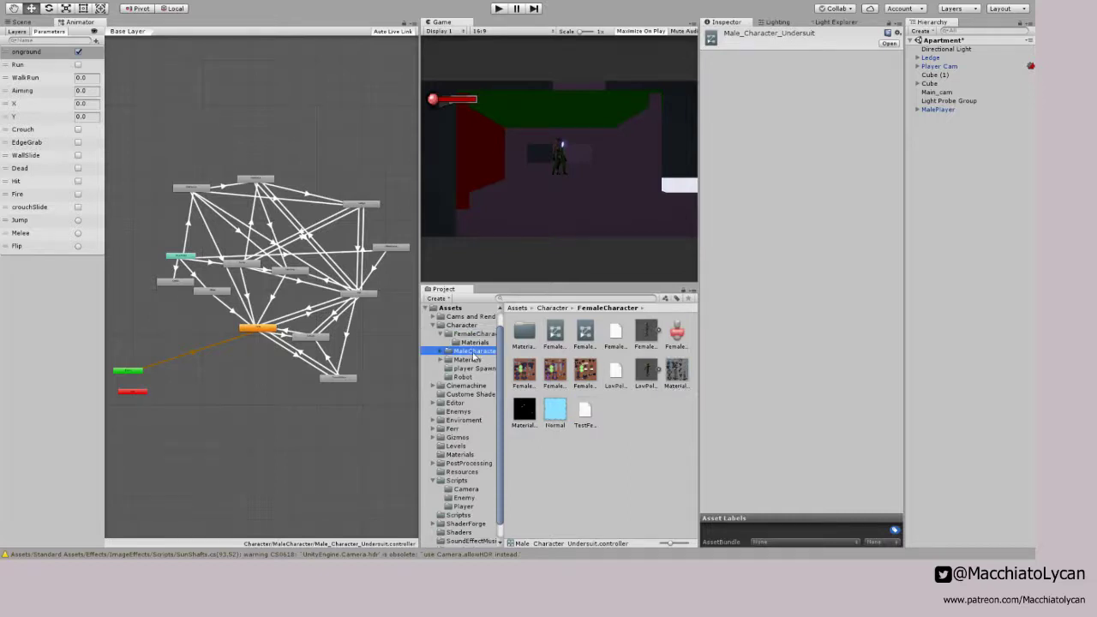
click(586, 371)
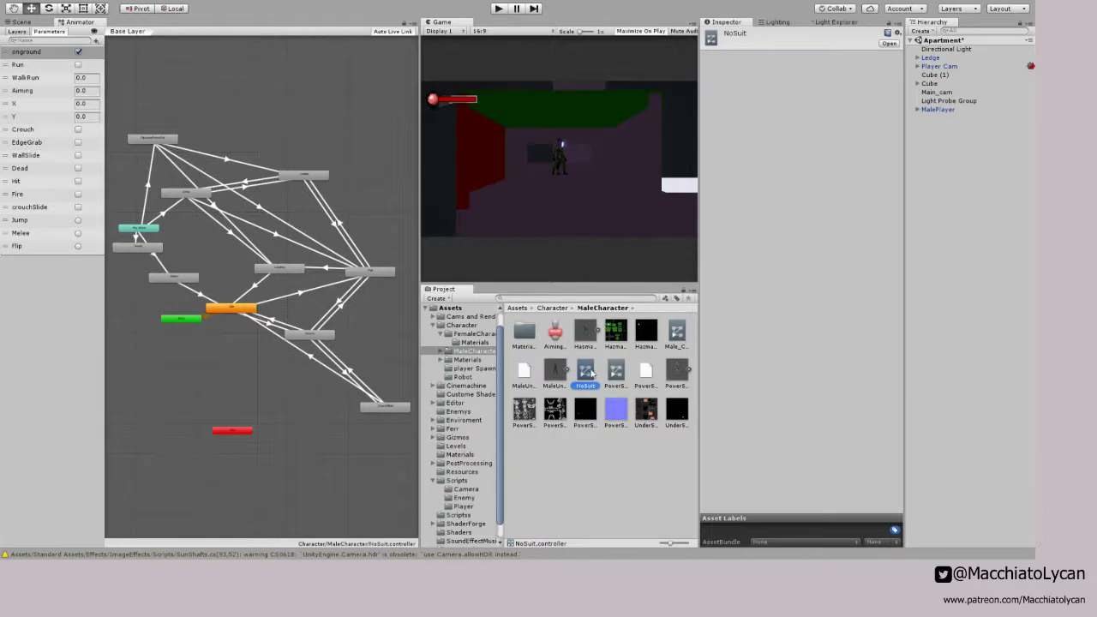
click(675, 338)
click(586, 371)
click(678, 332)
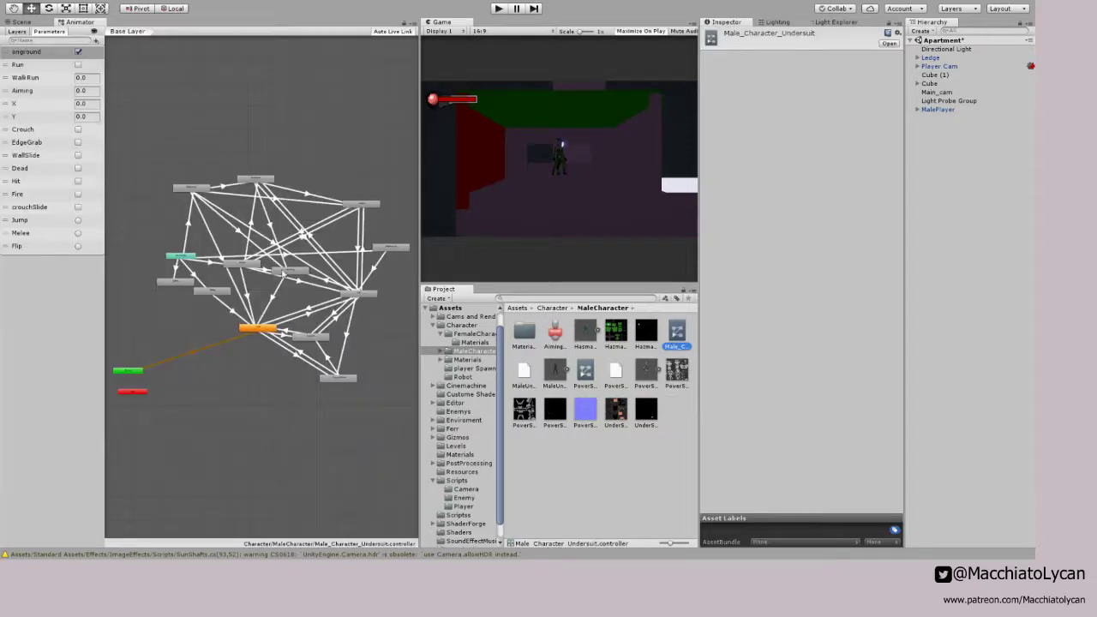
Step: In the Male_Character_Undersuit controller, replace the CrouchSlide state's FCrouchSlide motion with the Animations clip
scroll(354, 342, up, 5)
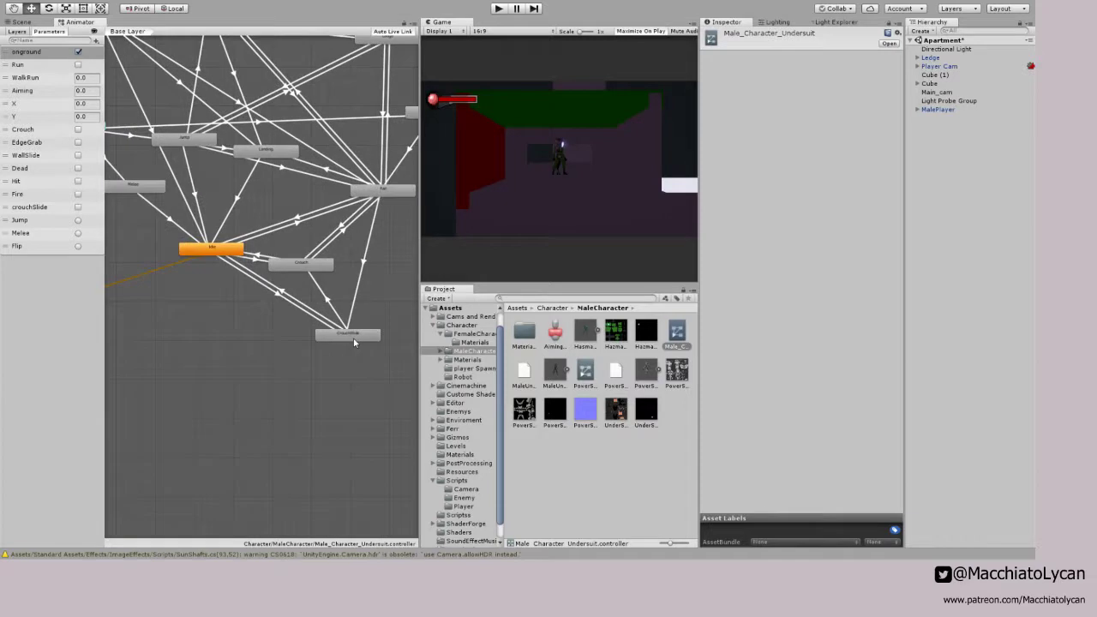
click(354, 342)
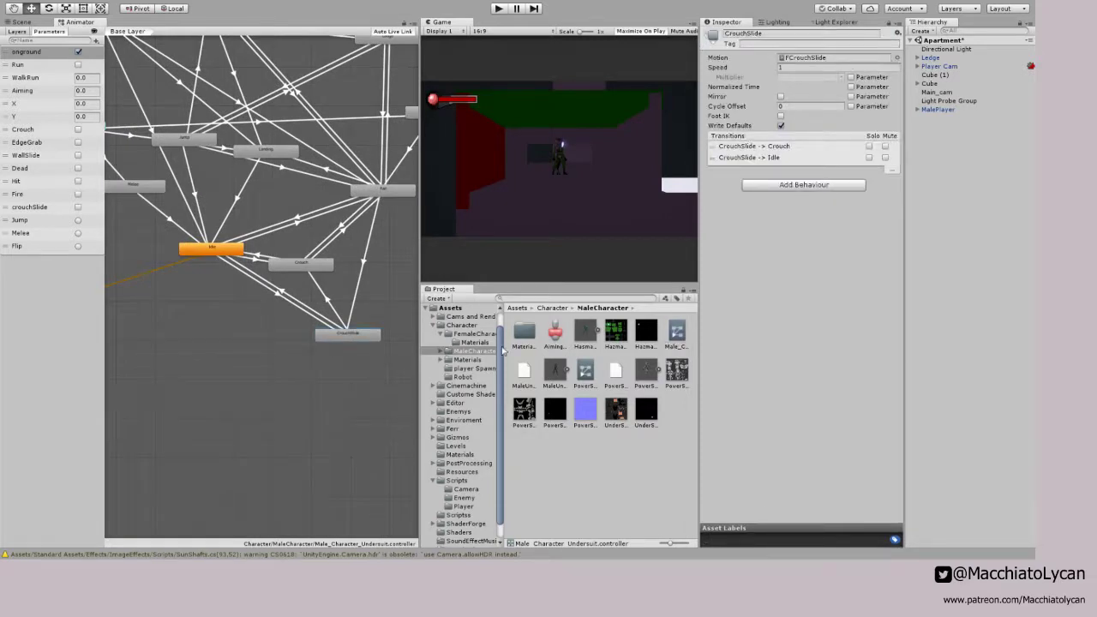
key(Up)
key(Up)
key(Down)
key(Down)
key(Down)
click(441, 329)
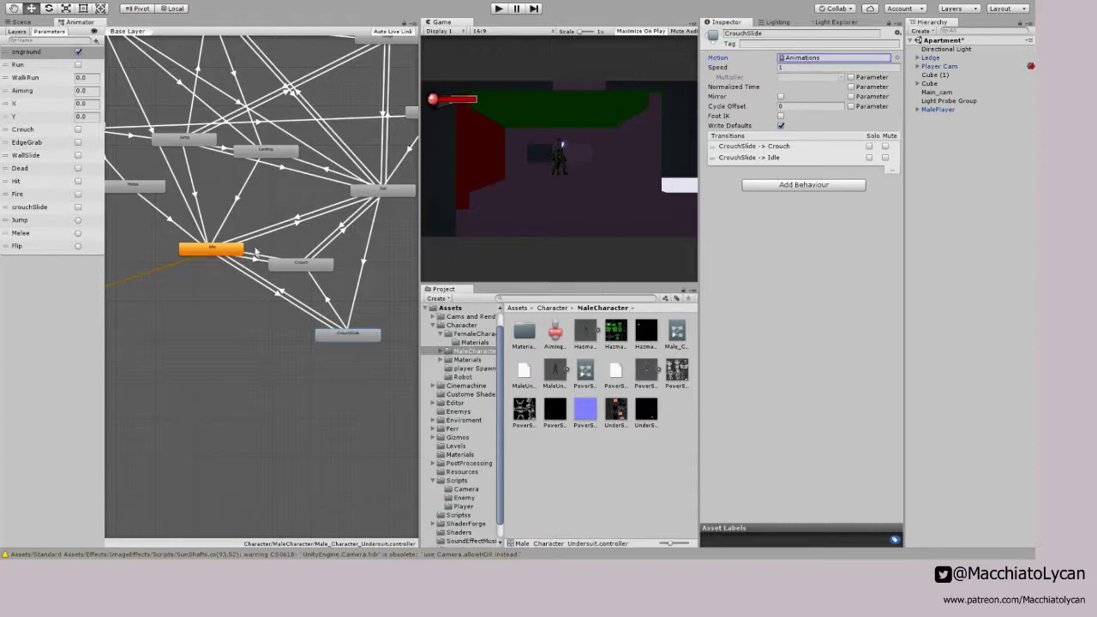
Step: Open the Idle state's blend tree and replace its FIdle motion with the male character's Idle clip
double_click(228, 249)
click(236, 288)
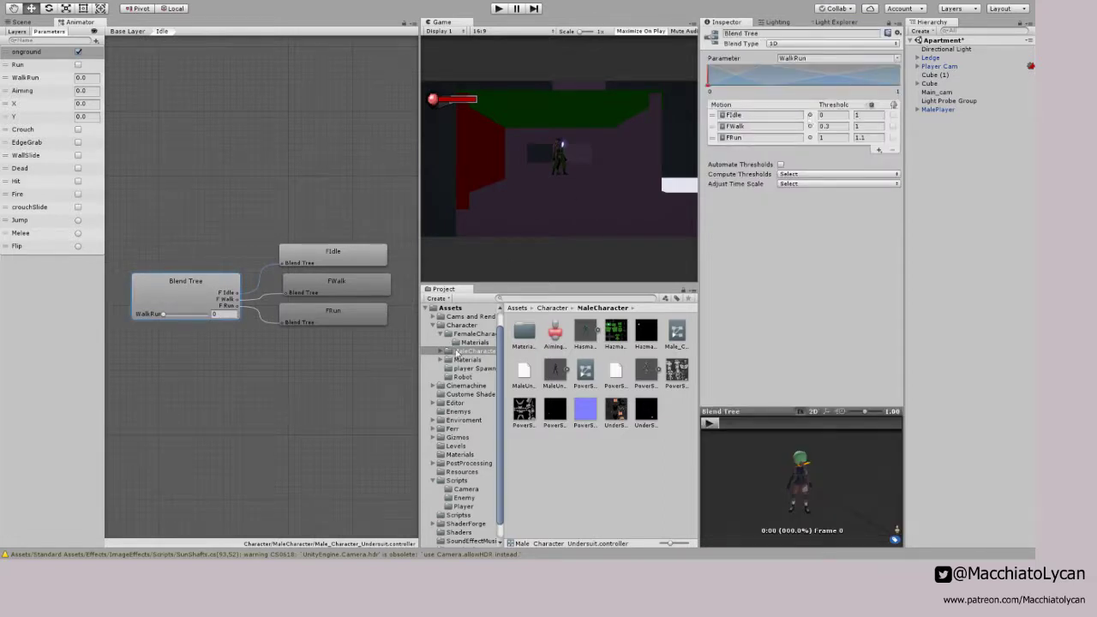
key(Up)
key(Up)
key(Up)
key(Up)
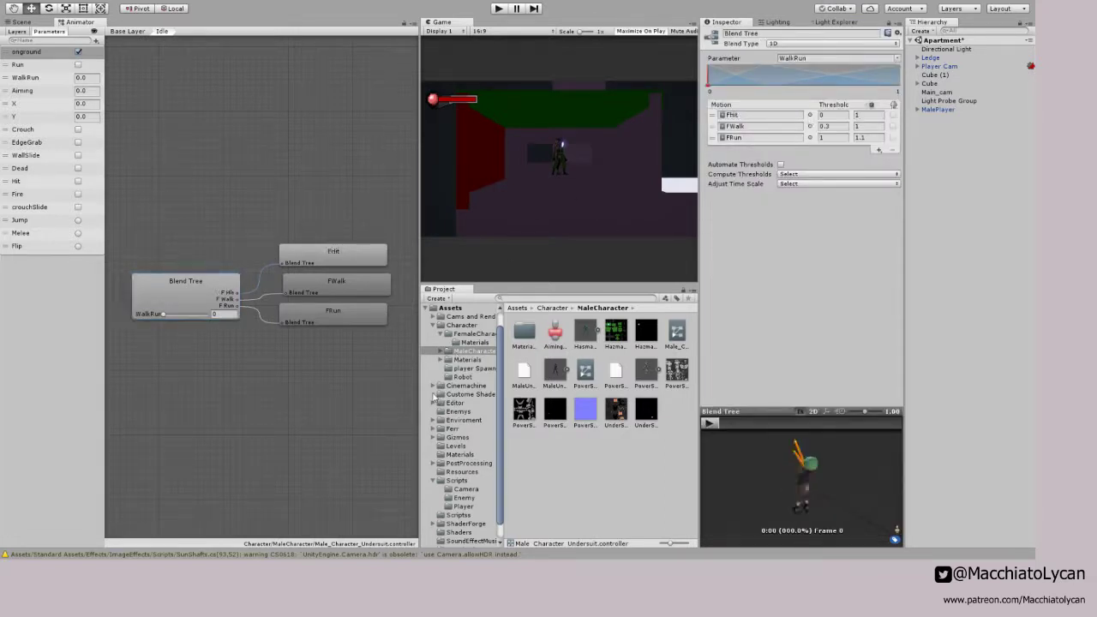
key(Up)
key(Up)
key(Up)
key(Up)
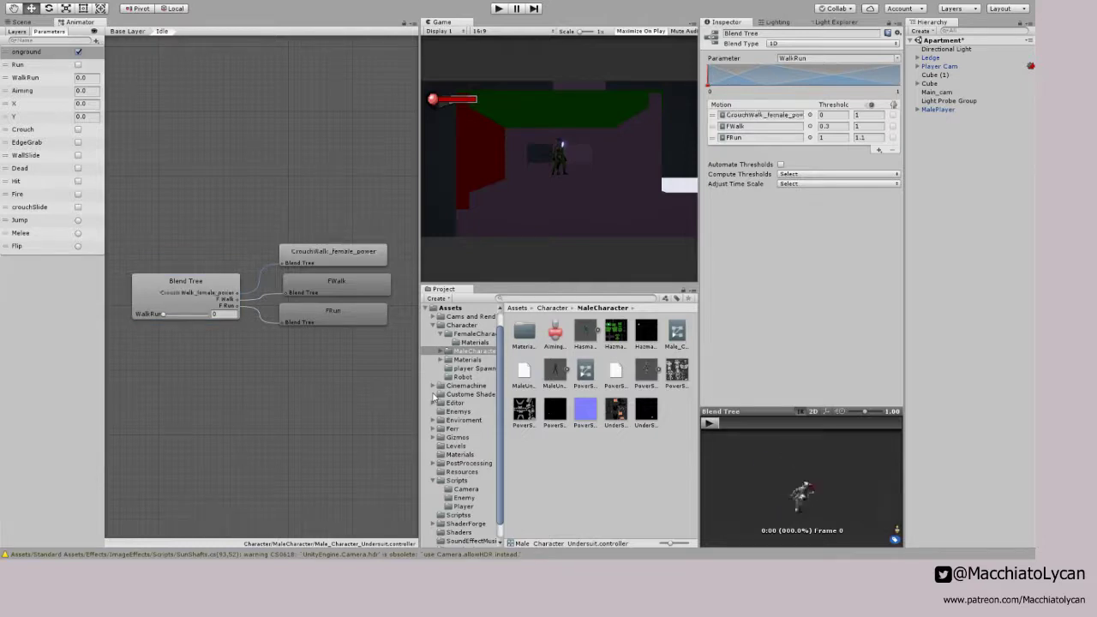
key(Up)
key(Up)
key(Up)
key(Up)
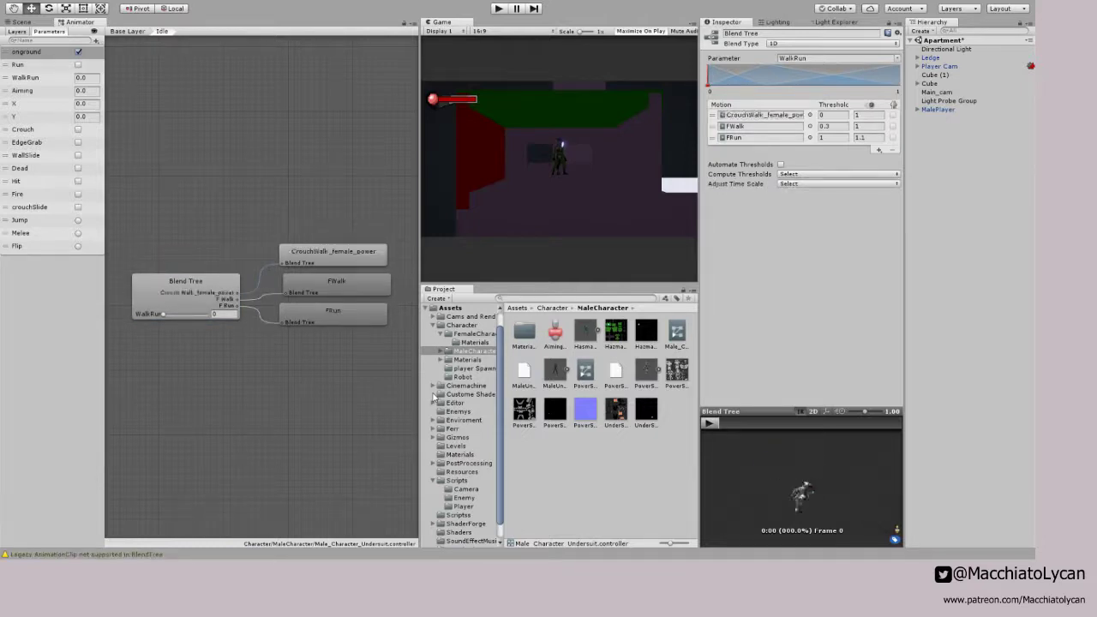
key(Up)
key(Up)
key(Up)
key(Up)
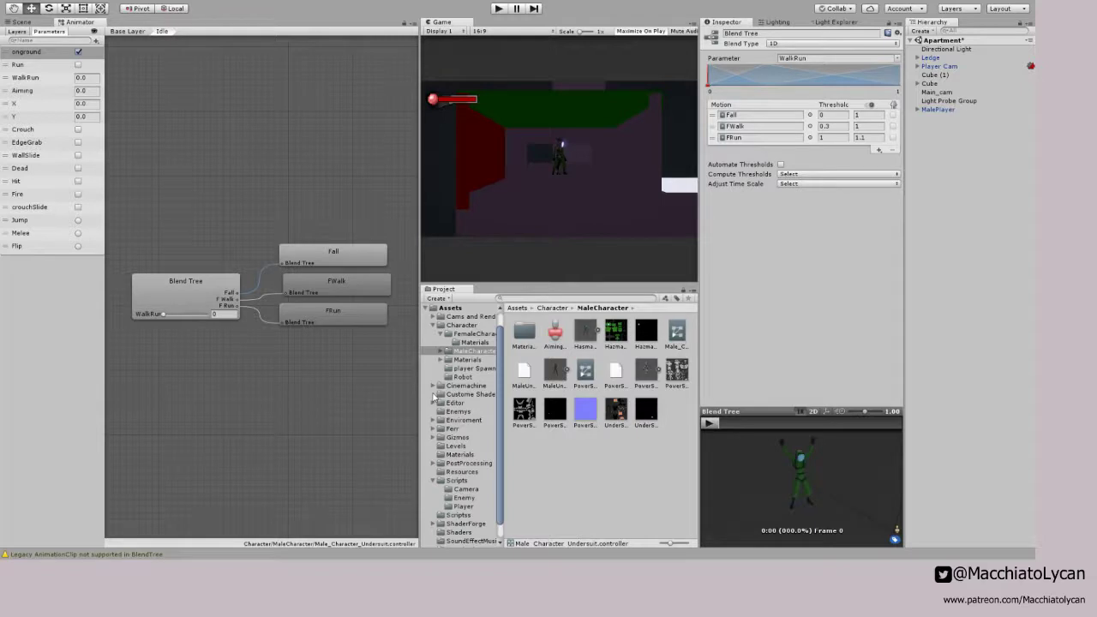
key(Up)
key(Up)
key(Up)
key(Up)
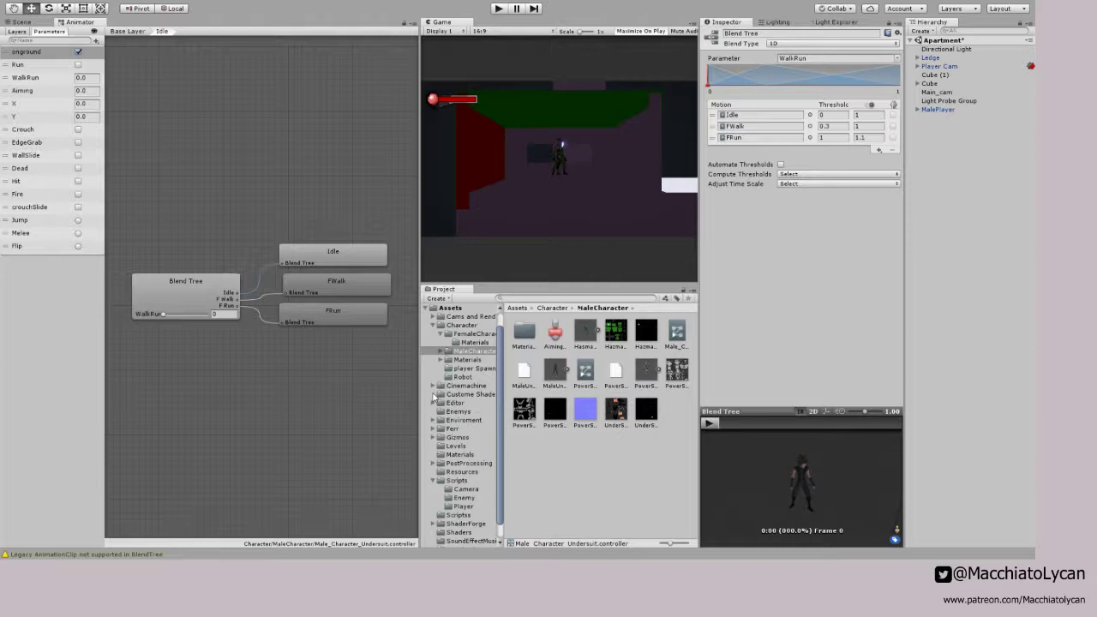
click(762, 115)
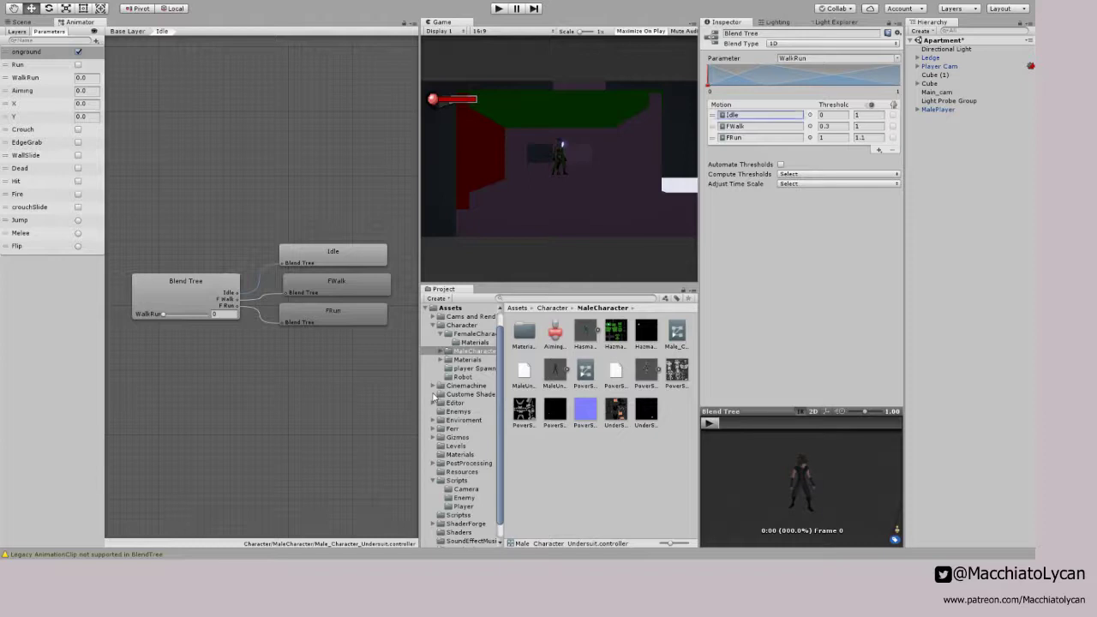
Step: Replace the blend tree's FWalk and FRun motions with the male undersuit model's Walk and Run clips from the MaleCharacter folder
click(337, 290)
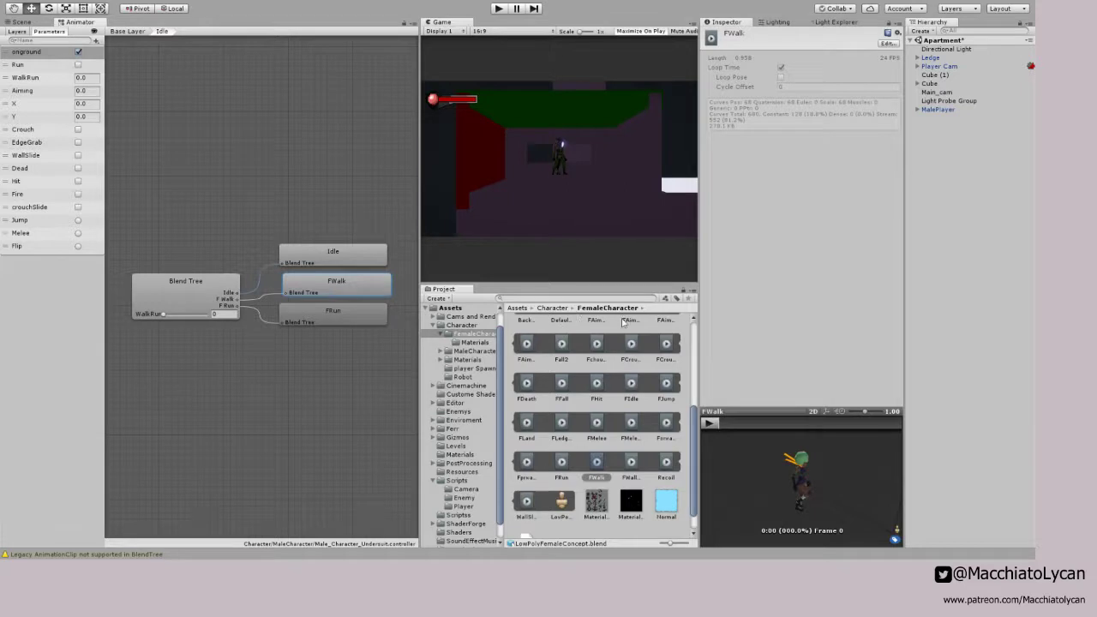
scroll(543, 413, up, 4)
click(544, 412)
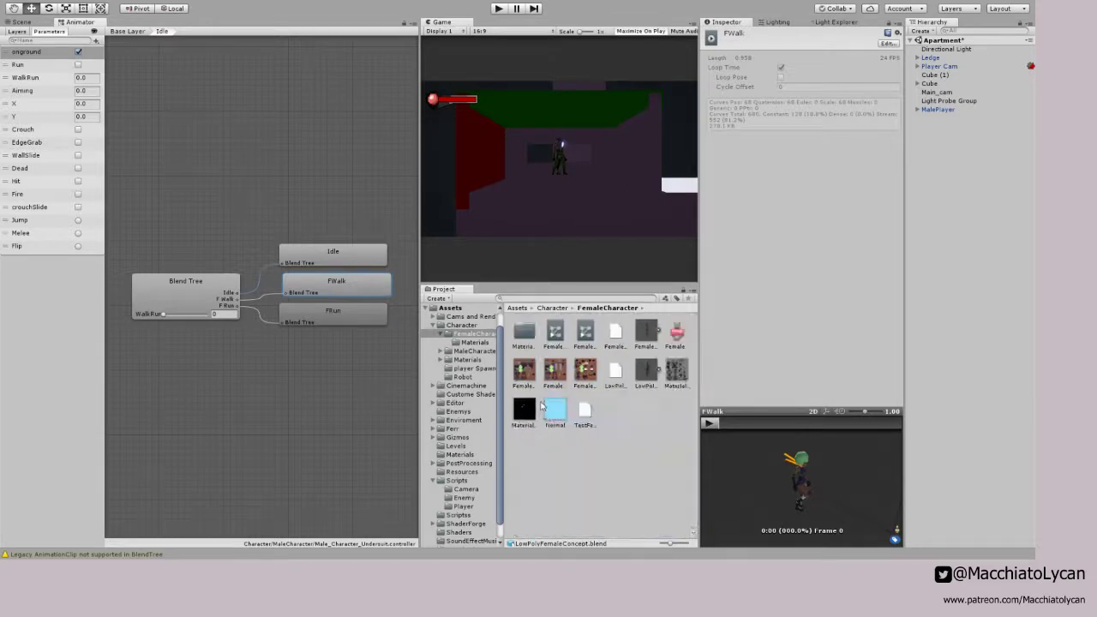
click(477, 351)
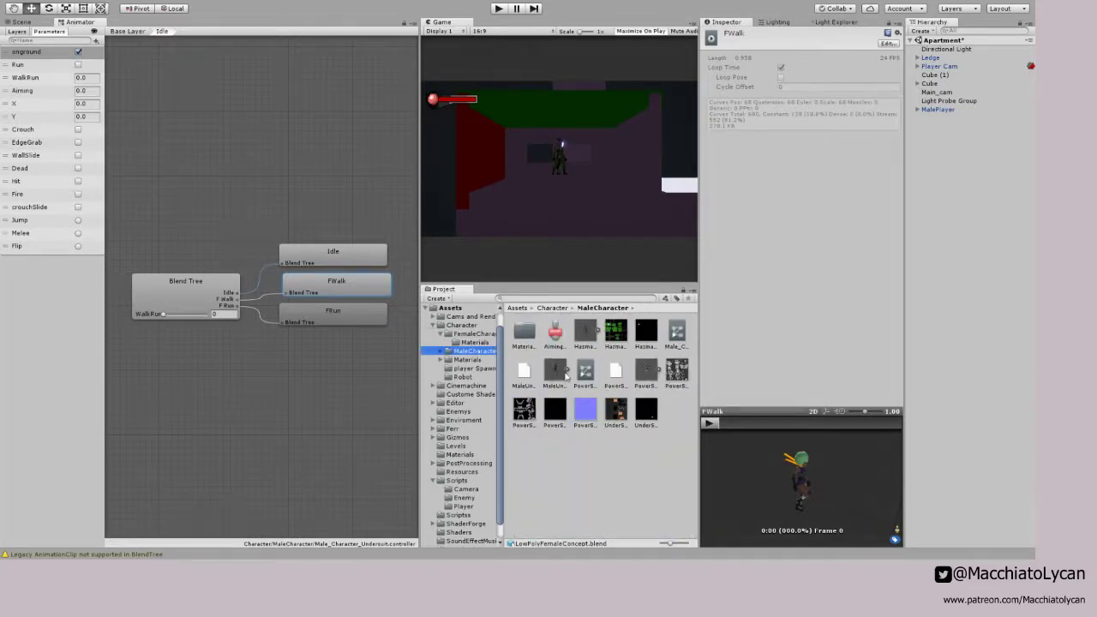
click(568, 372)
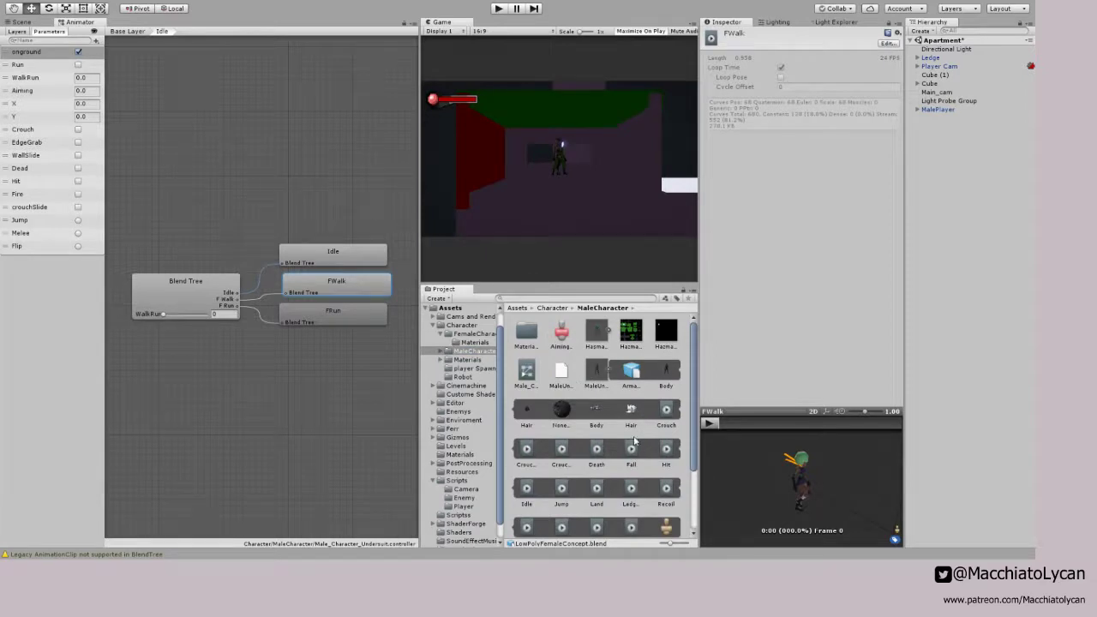
click(197, 301)
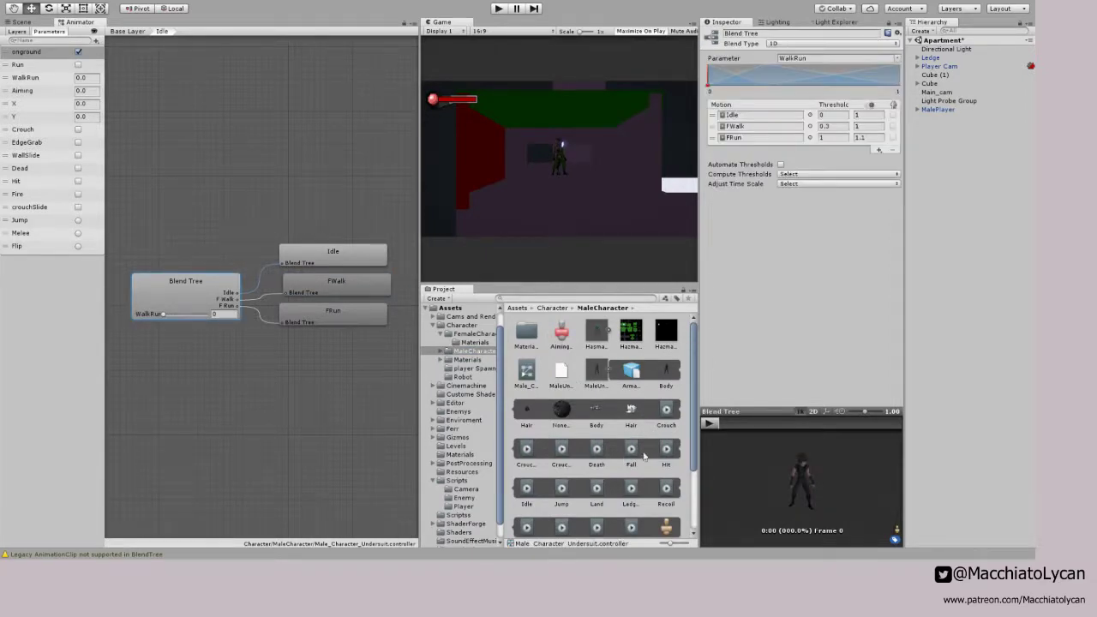
scroll(587, 487, down, 2)
drag(562, 463, 758, 127)
drag(527, 463, 752, 140)
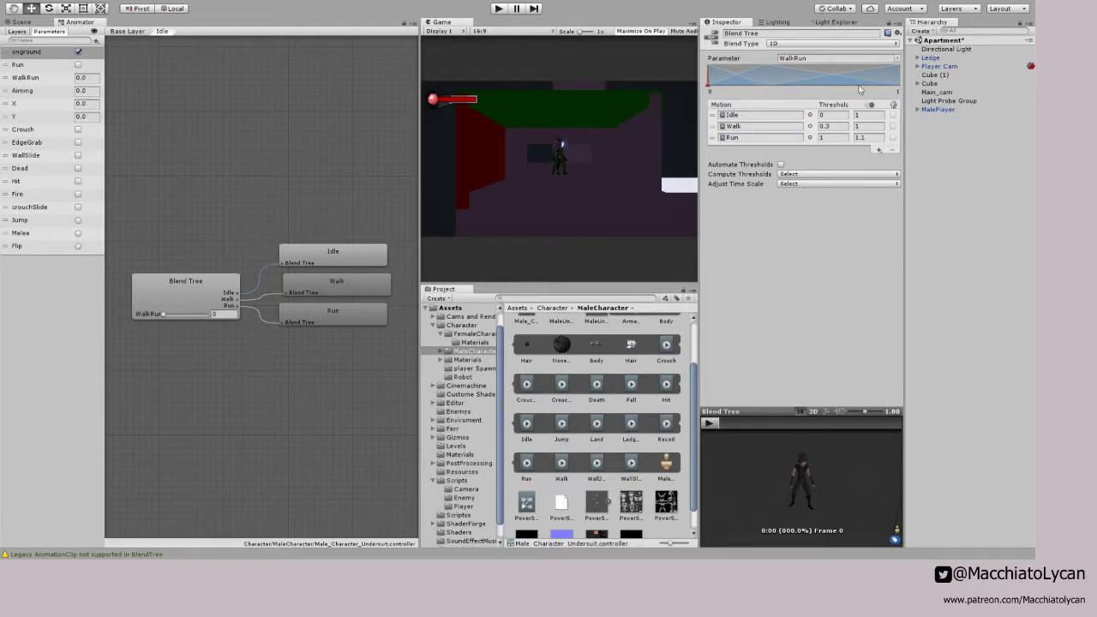
Step: Delete the Hasmatsuit and PowerSuit objects from the MalePlayer's Character object in the scene
click(919, 110)
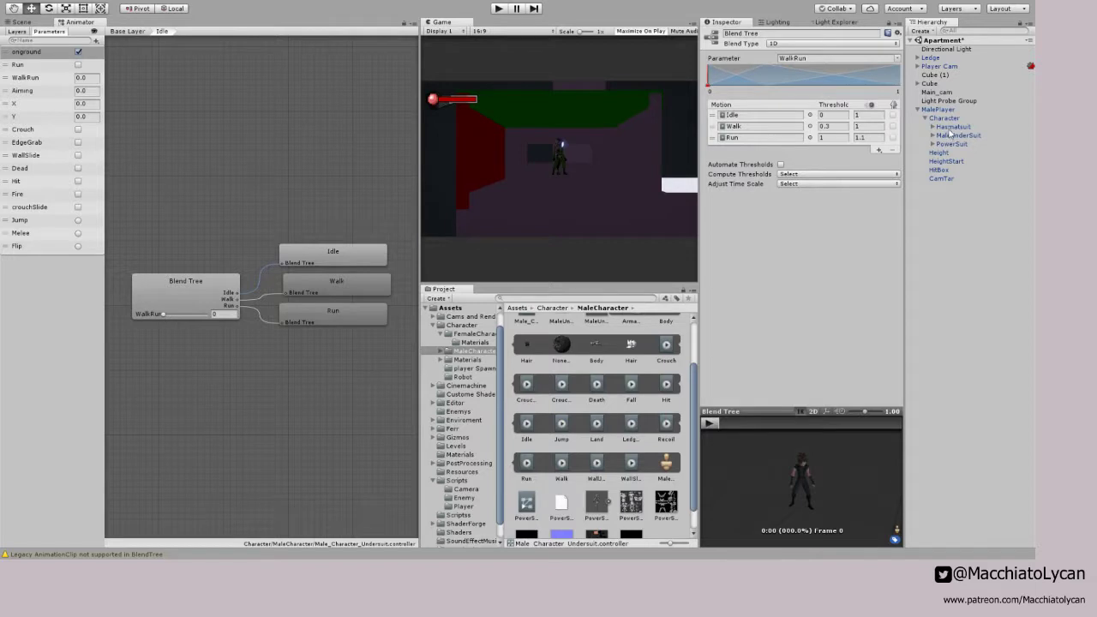
click(952, 127)
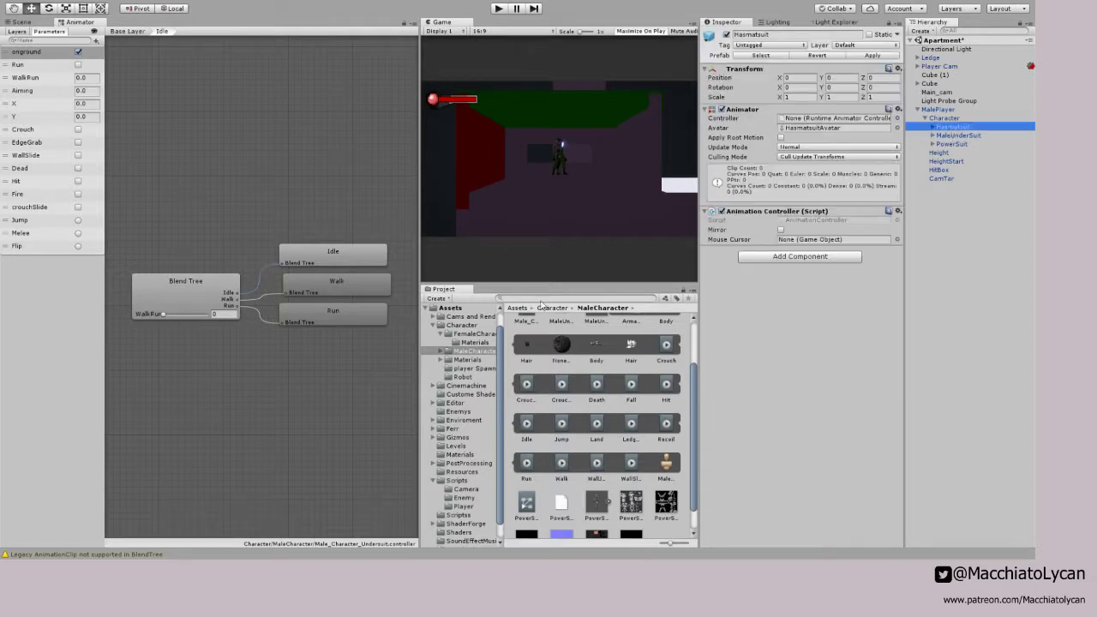
key(Delete)
click(961, 136)
key(Delete)
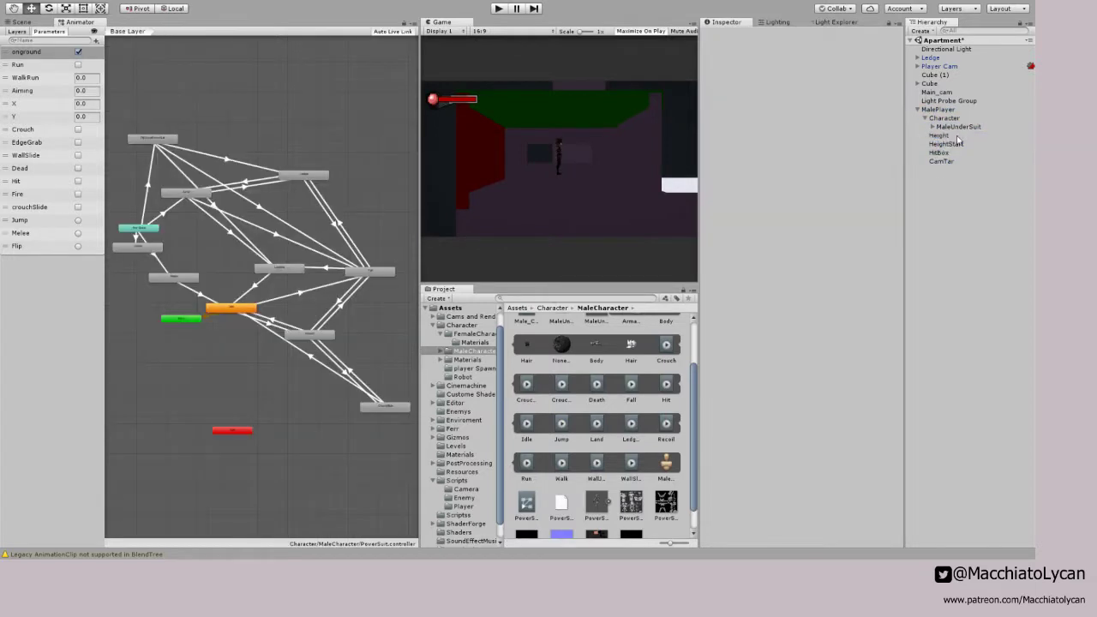
Step: Assign the Male_Character_Undersuit controller to the Animator of the player's MaleUnderSuit object
click(942, 110)
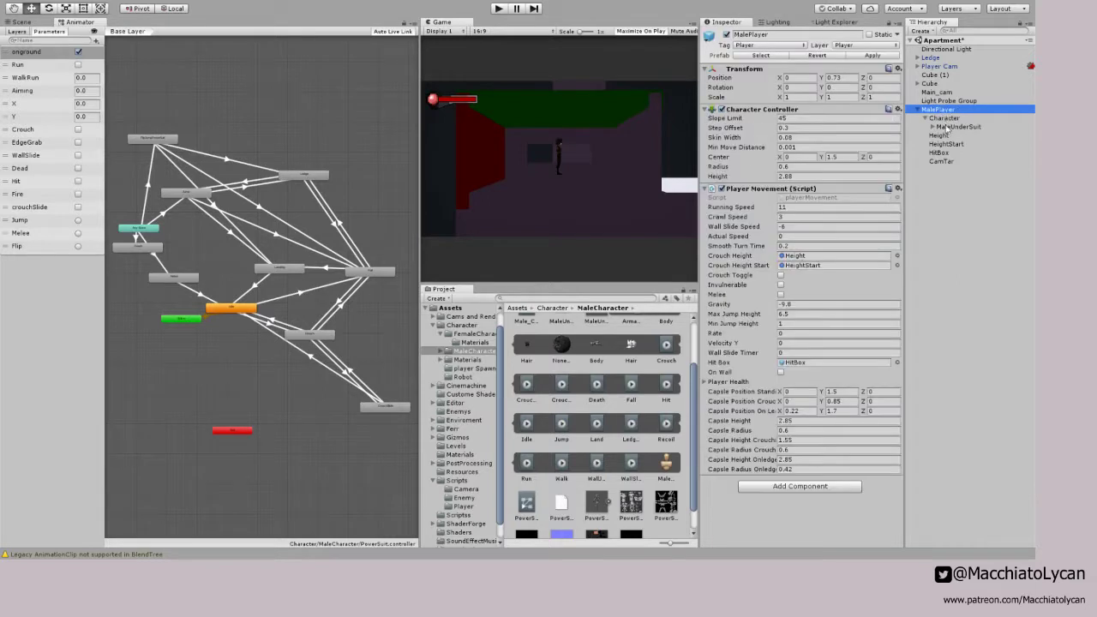
click(950, 127)
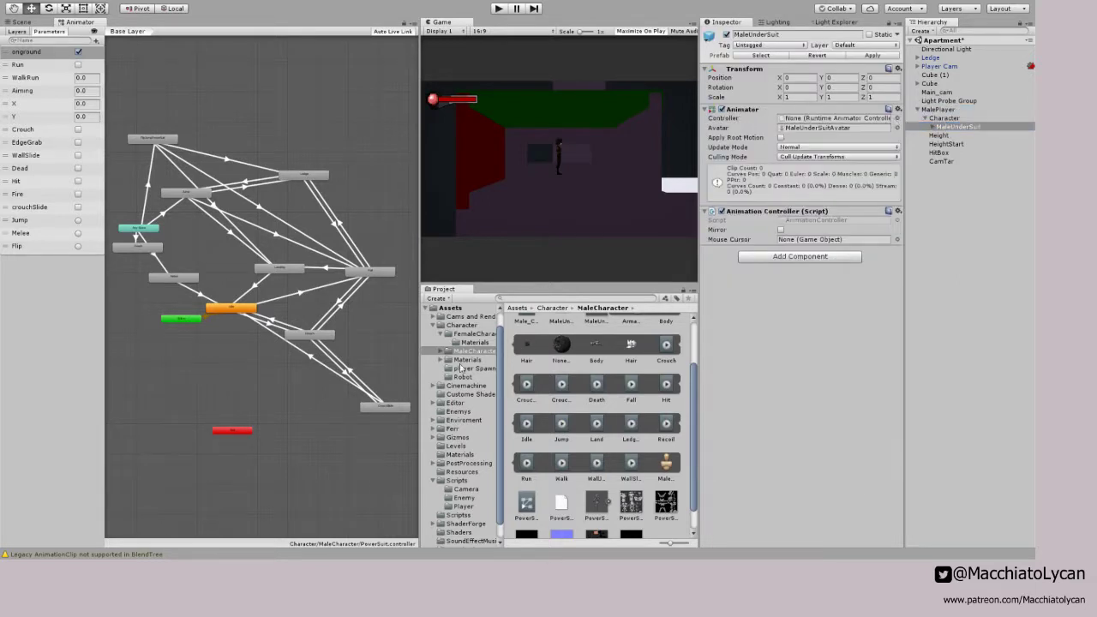
double_click(464, 403)
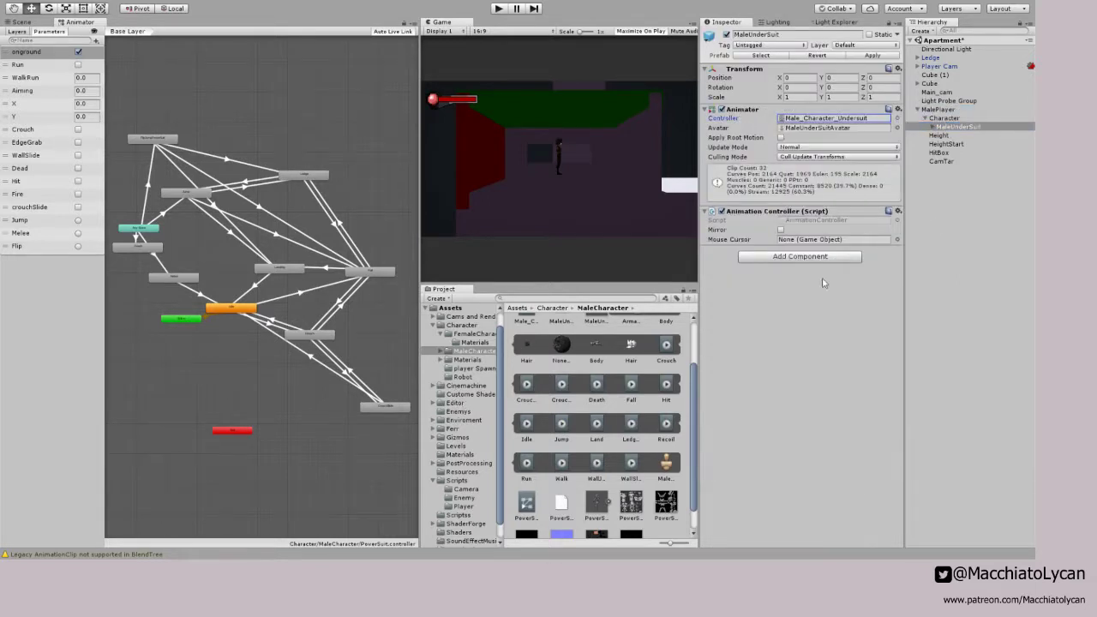
Step: Start Play mode and test the male player's run by moving him right across the white platforms
click(502, 8)
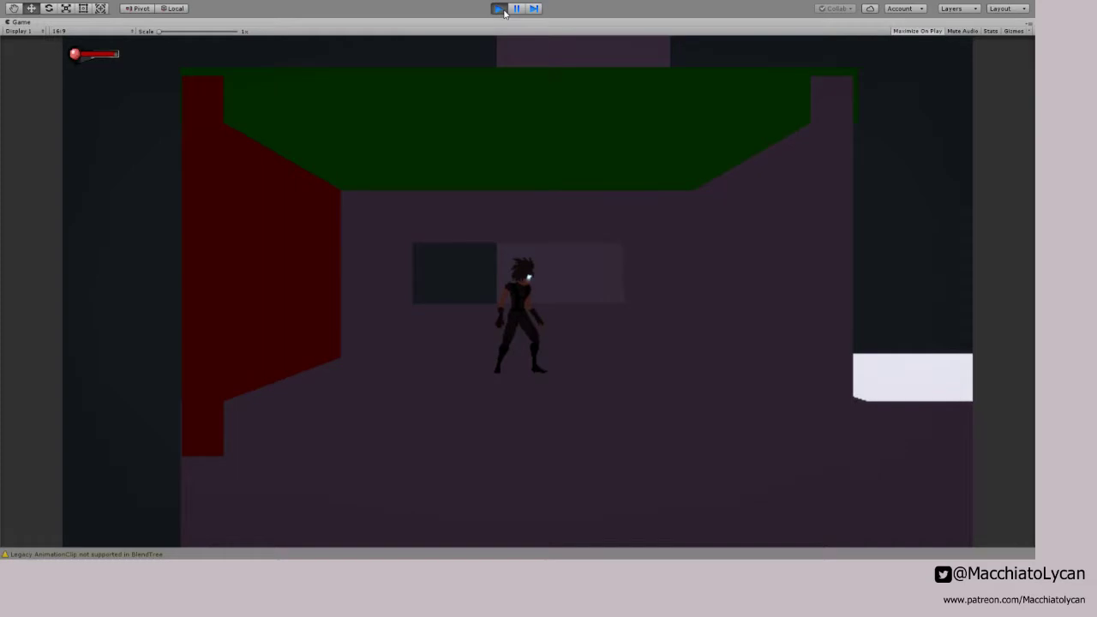
key(d)
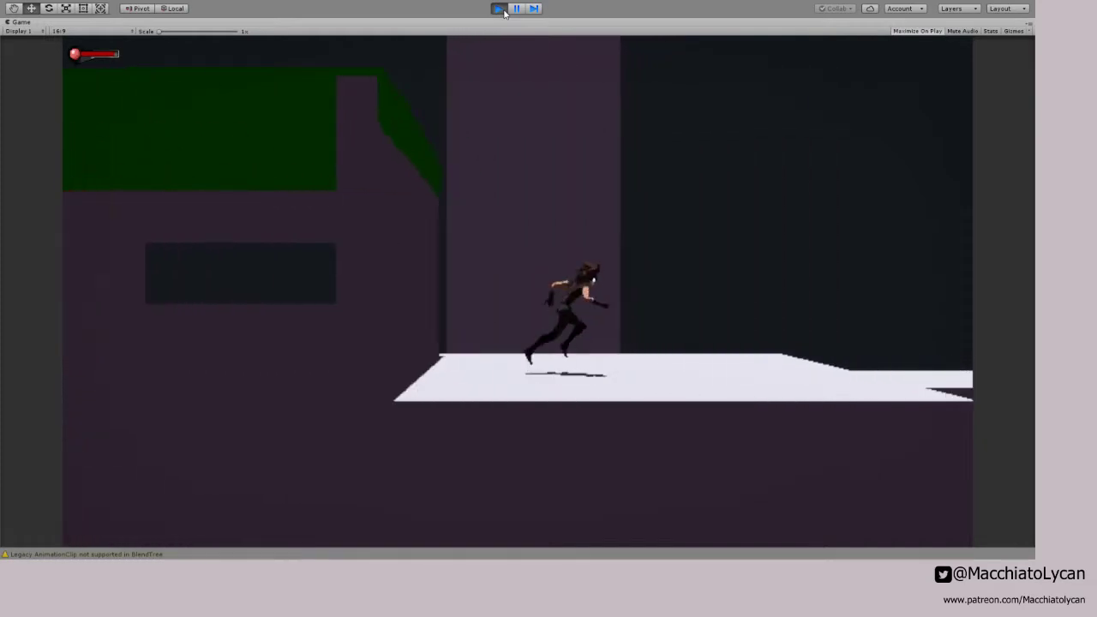
key(d)
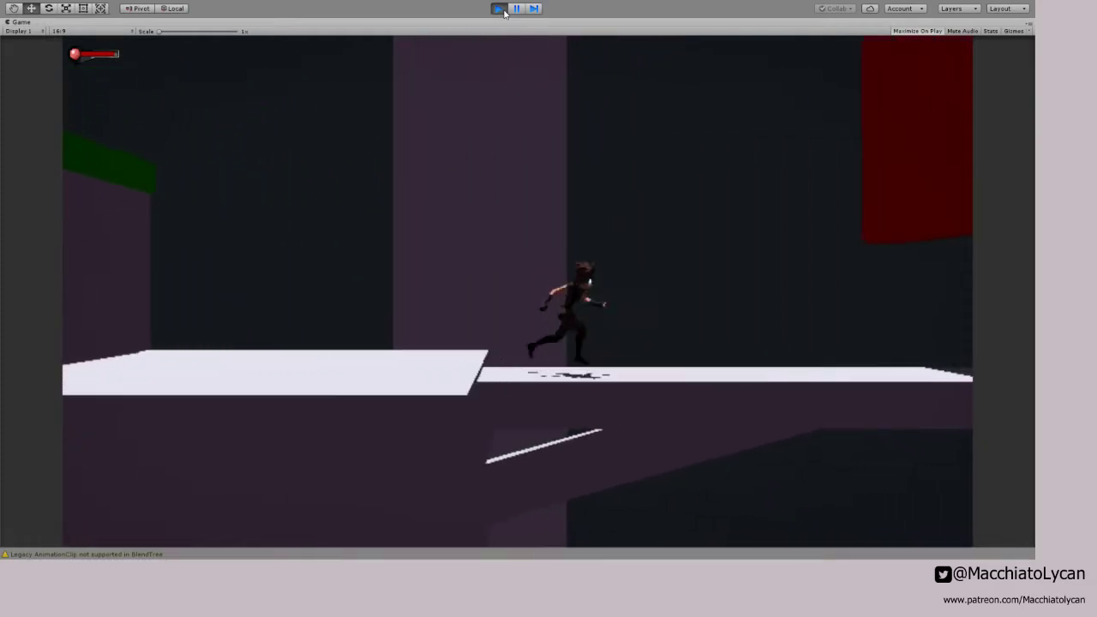
Step: Test the new controller's jump animations by wall-jumping up the shaft between the two red walls
key(space)
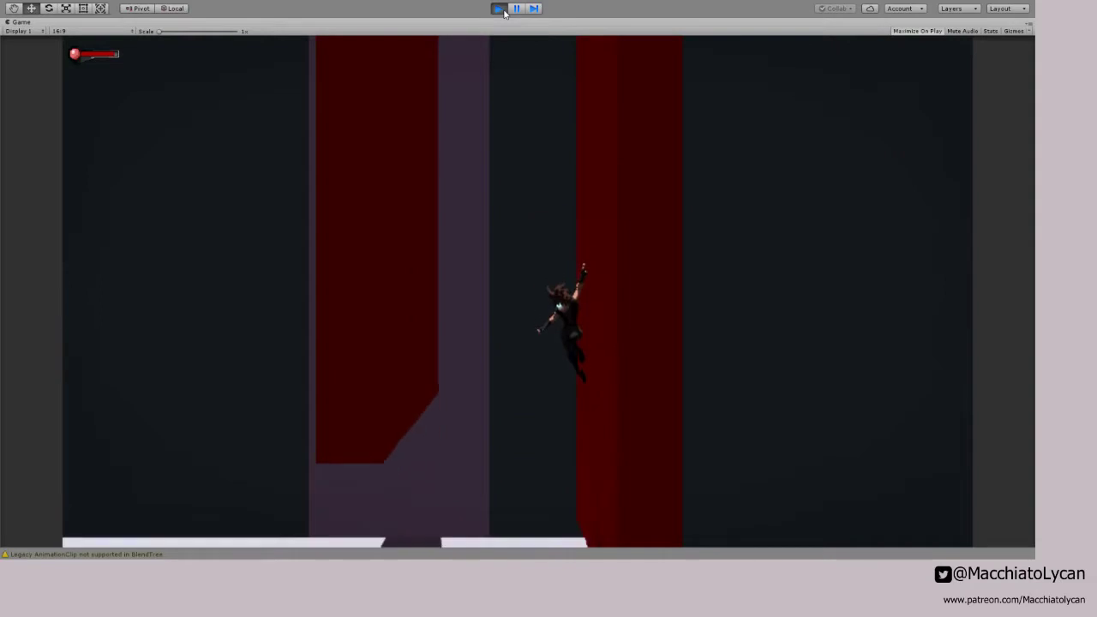
key(space)
key(space)
key(space)
key(space)
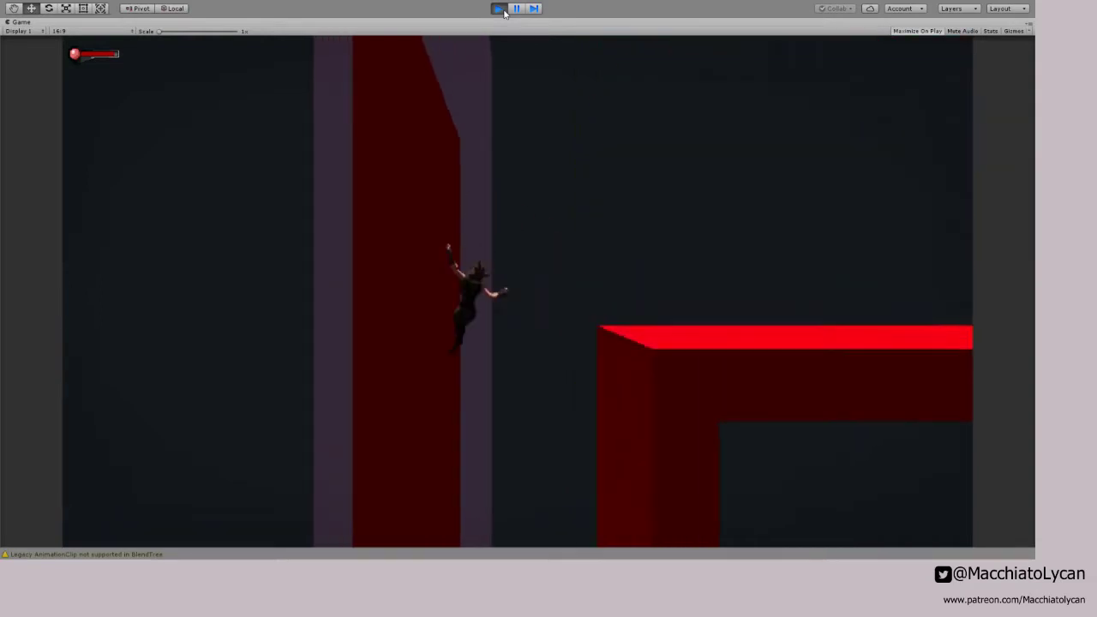
Step: Finish the wall-jump test by dropping down the shaft, running back to the starting room and exiting Play mode
key(d)
key(a)
key(space)
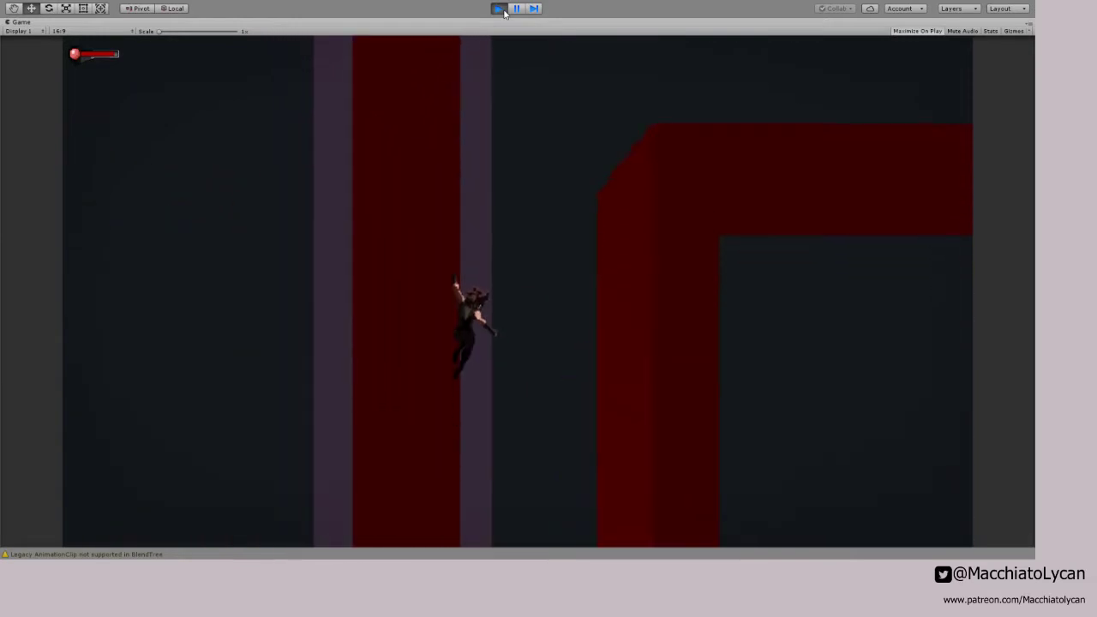
key(space)
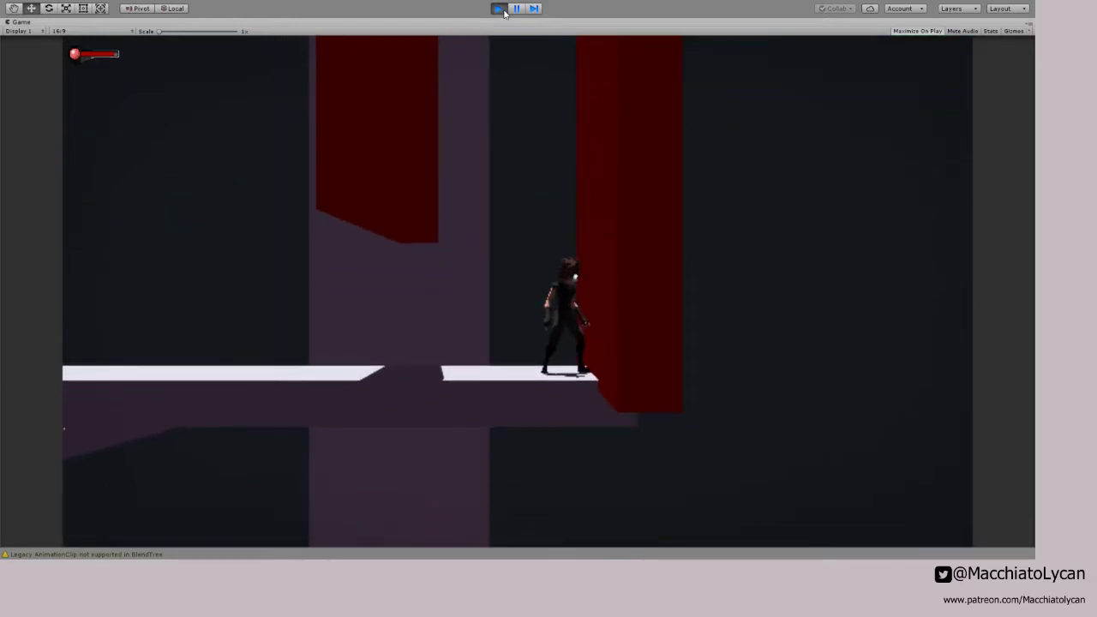
key(a)
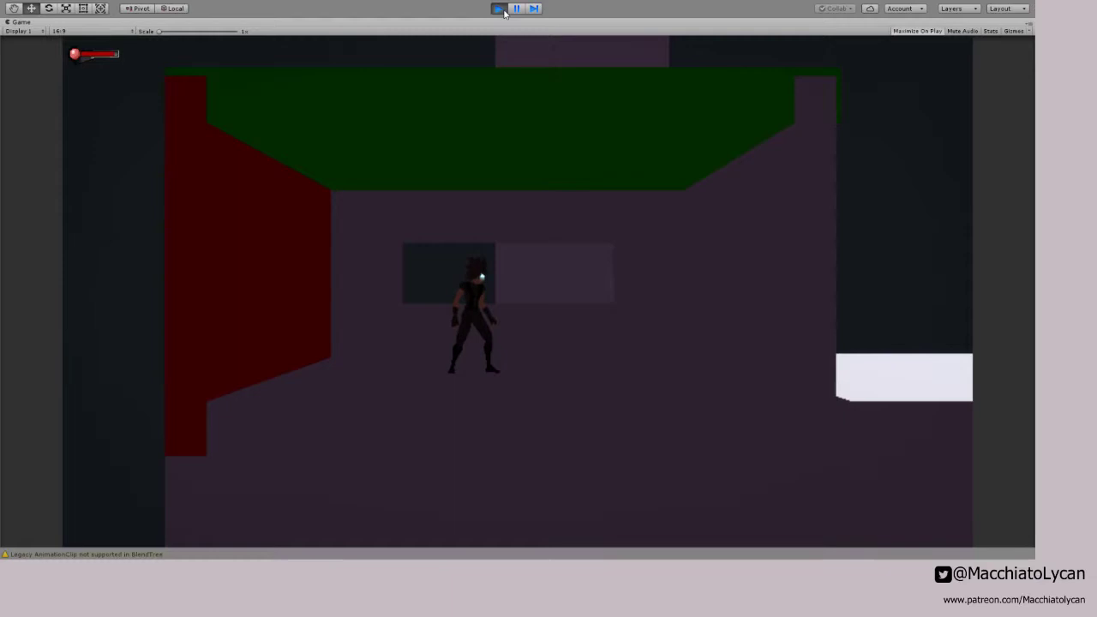
click(500, 9)
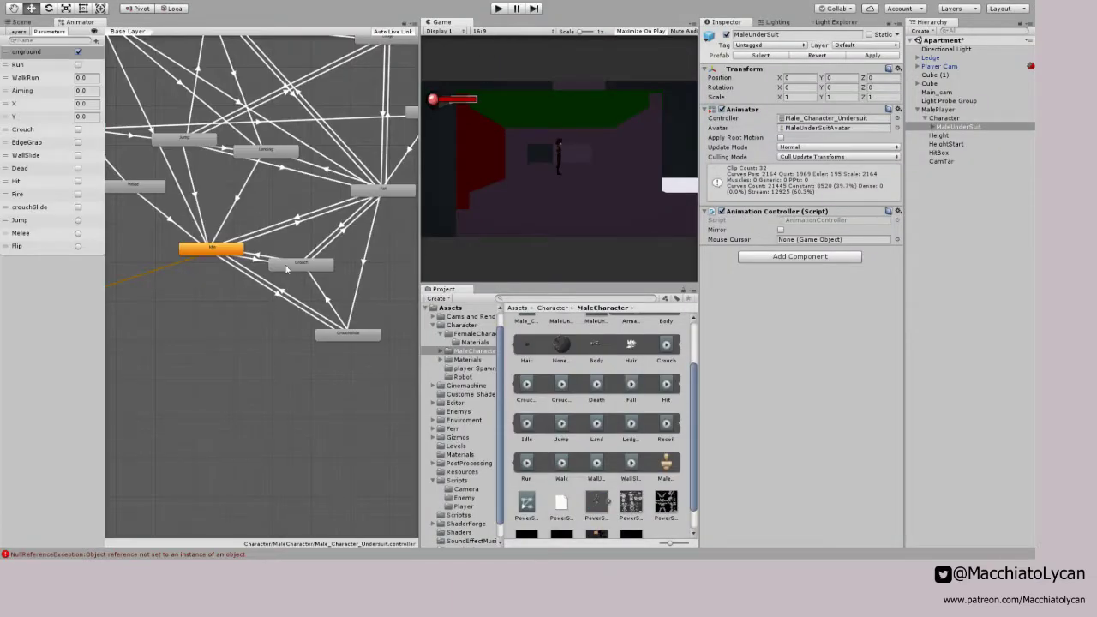
Step: Replace the female motions in the Crouch state's blend tree with the male Crouch and CrouchWalk clips
click(224, 252)
click(299, 266)
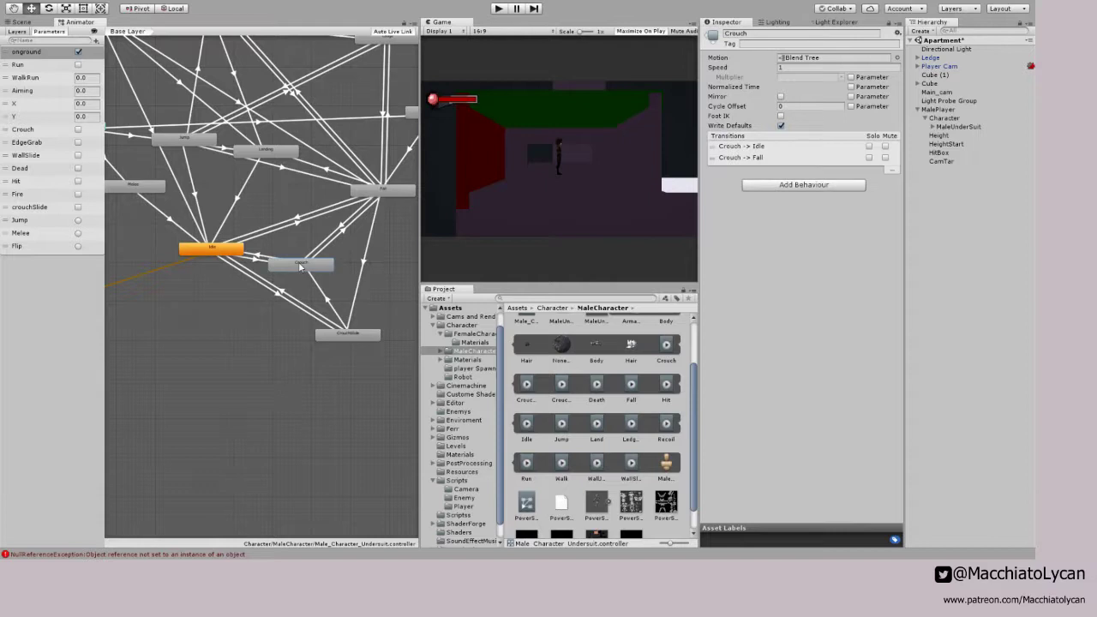
double_click(291, 267)
click(164, 290)
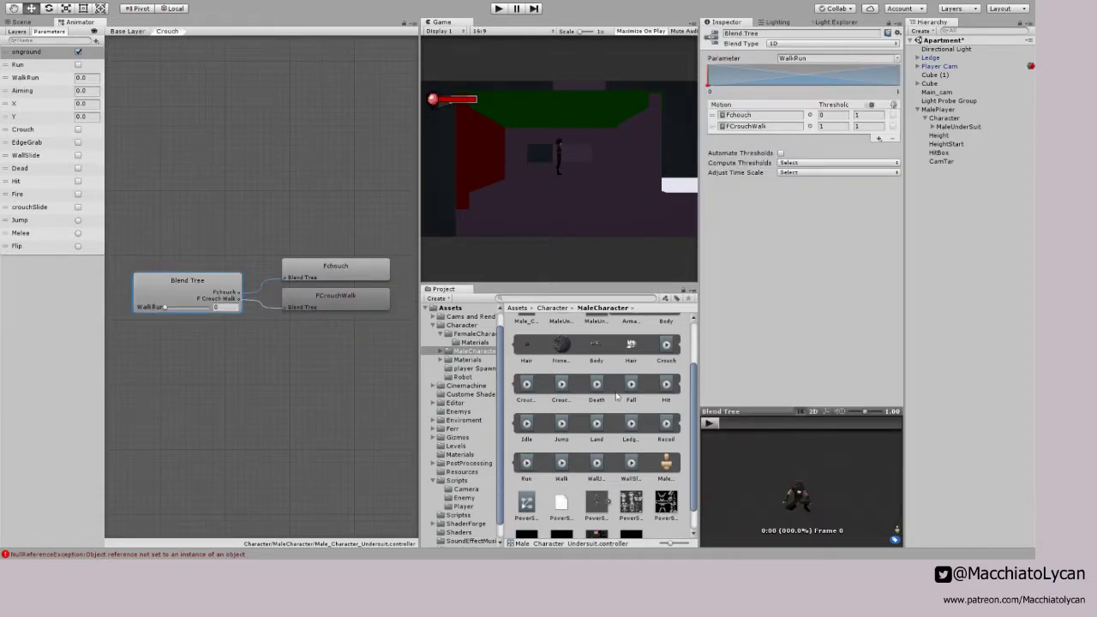
drag(666, 346, 742, 117)
click(527, 394)
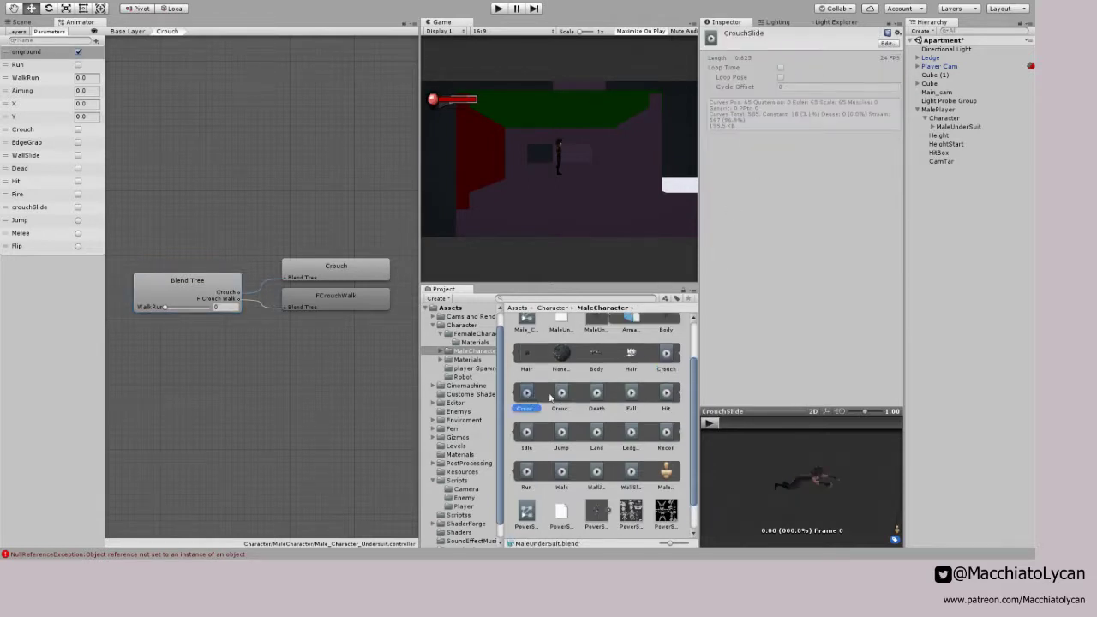
click(226, 303)
drag(566, 396, 762, 130)
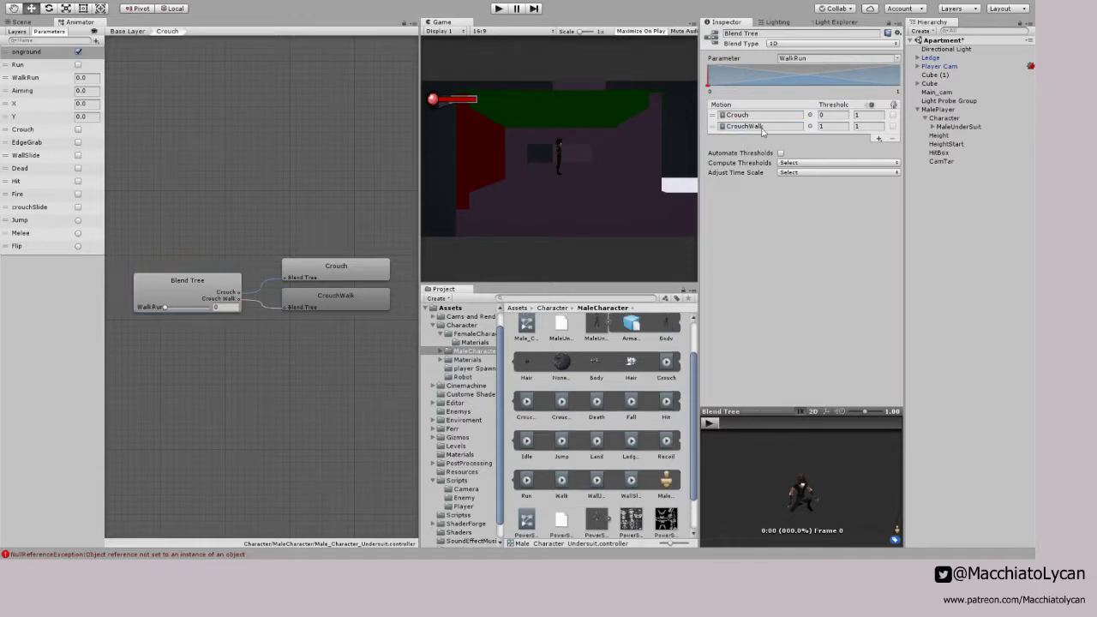
Step: Return to the base layer, check the CrouchSlide state's motion, and assign the male Fall clip to the Fall state
drag(506, 385, 392, 385)
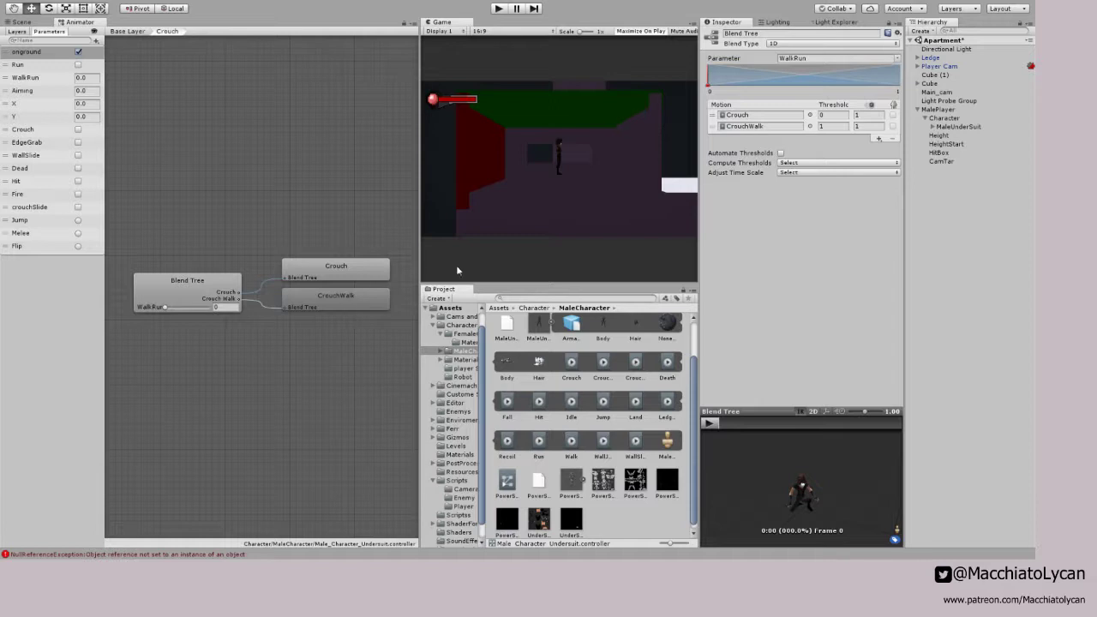
click(137, 31)
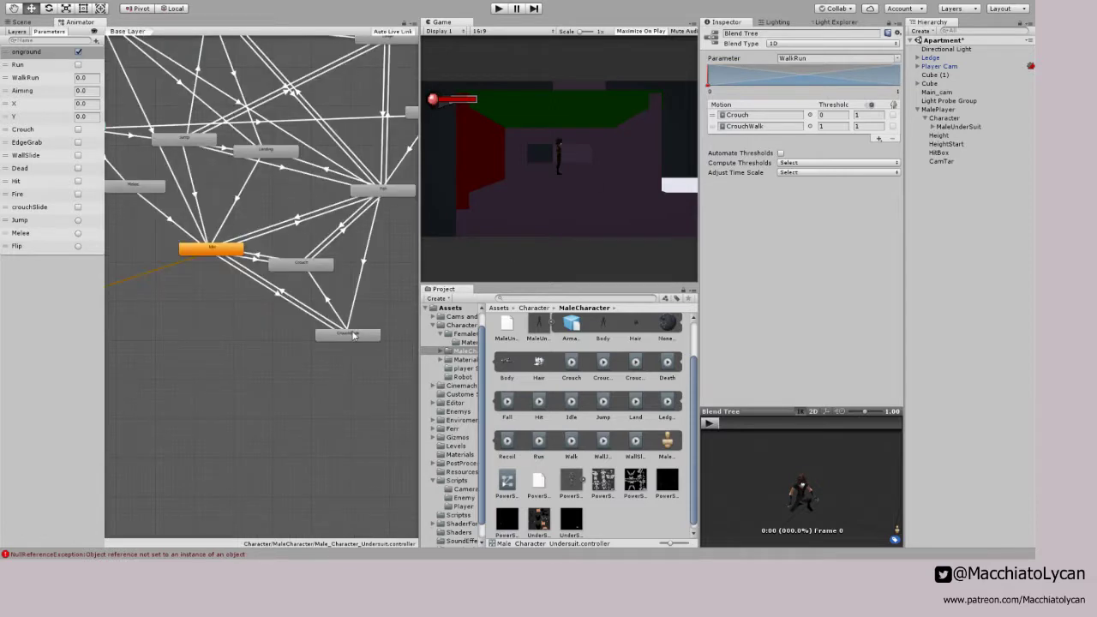
click(356, 334)
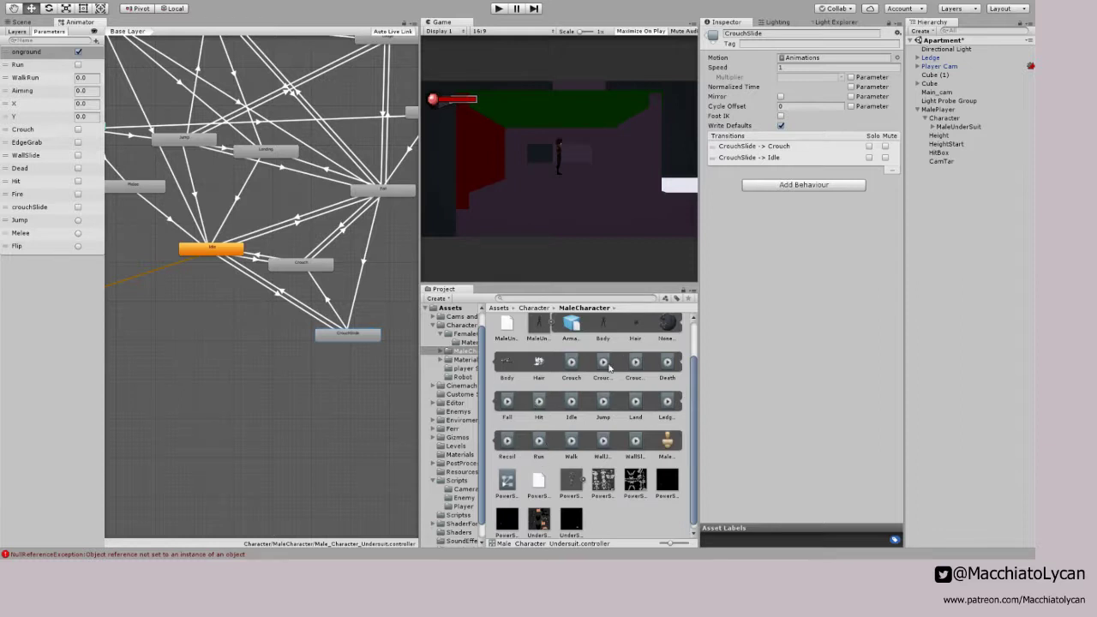
click(519, 314)
click(389, 192)
drag(508, 403, 793, 58)
Step: Check the MeleeJump state and assign the male ledge-grab clip as the Ledge state's motion
middle_drag(387, 161, 293, 230)
click(350, 183)
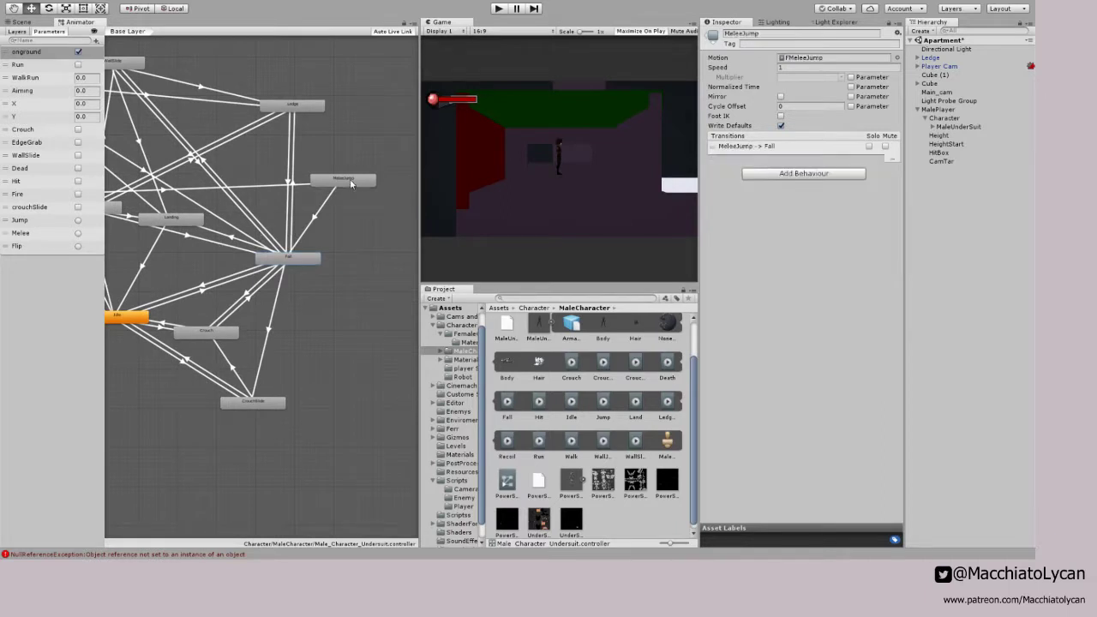
click(294, 107)
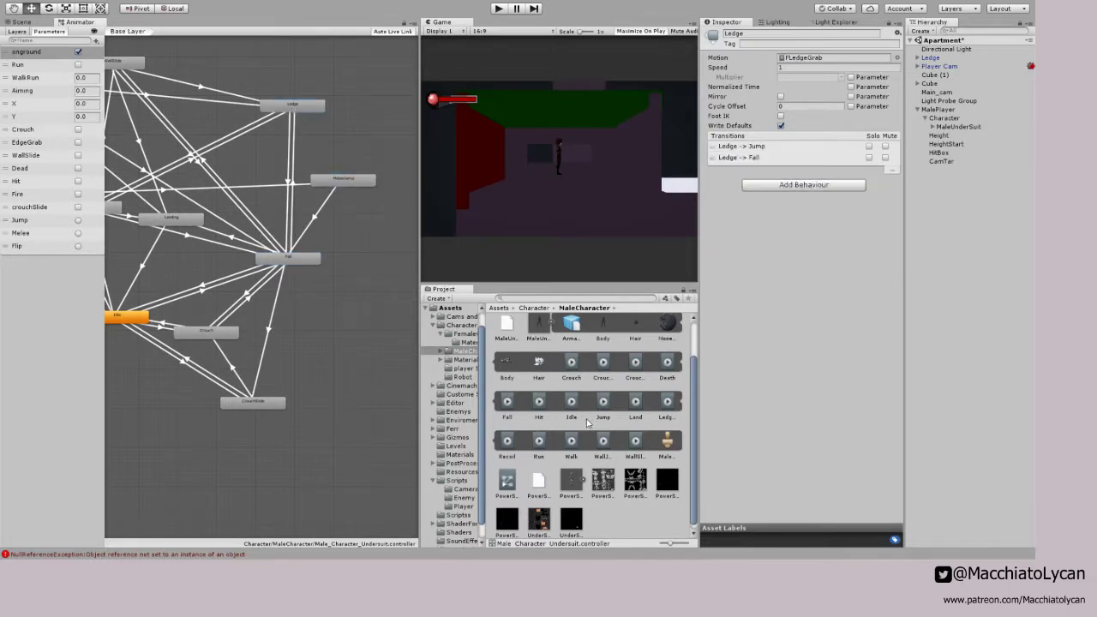
drag(673, 406, 823, 57)
Step: Assign the male WallSlide clip to the WallSlide state and the male WallJump clip to the WallJump state
middle_drag(288, 219, 400, 259)
click(219, 104)
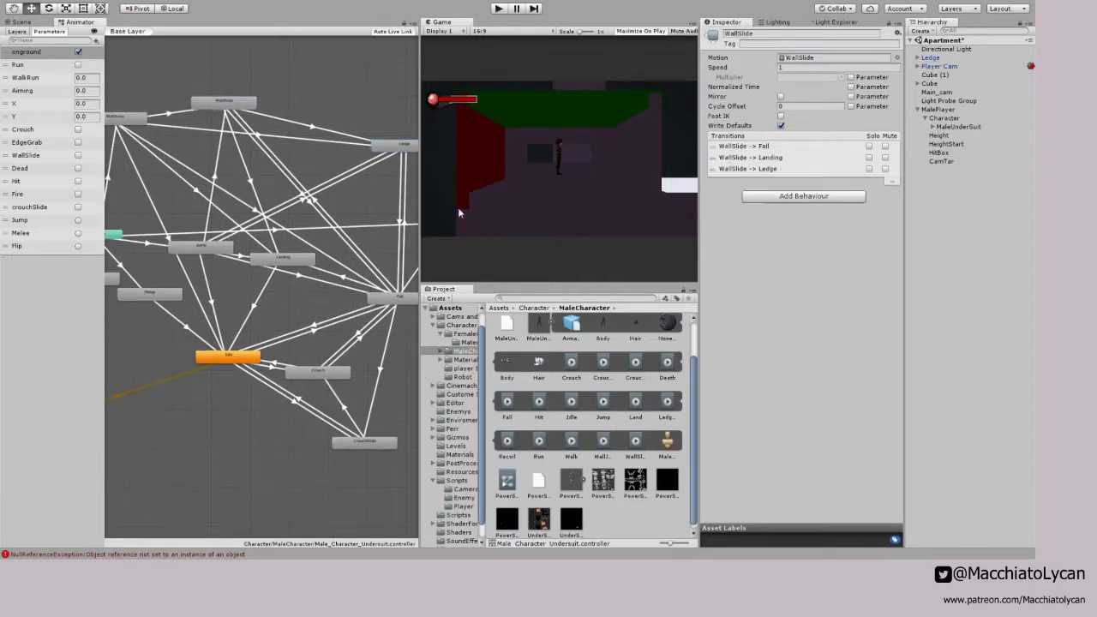
drag(633, 443, 803, 63)
middle_drag(278, 152, 363, 140)
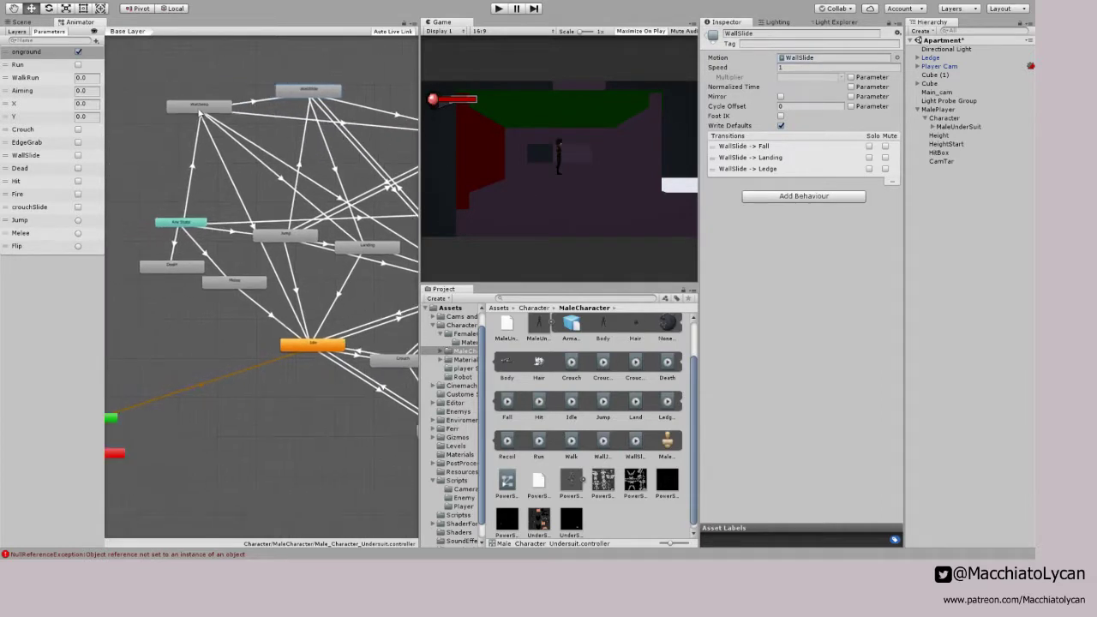
click(200, 107)
drag(604, 443, 822, 60)
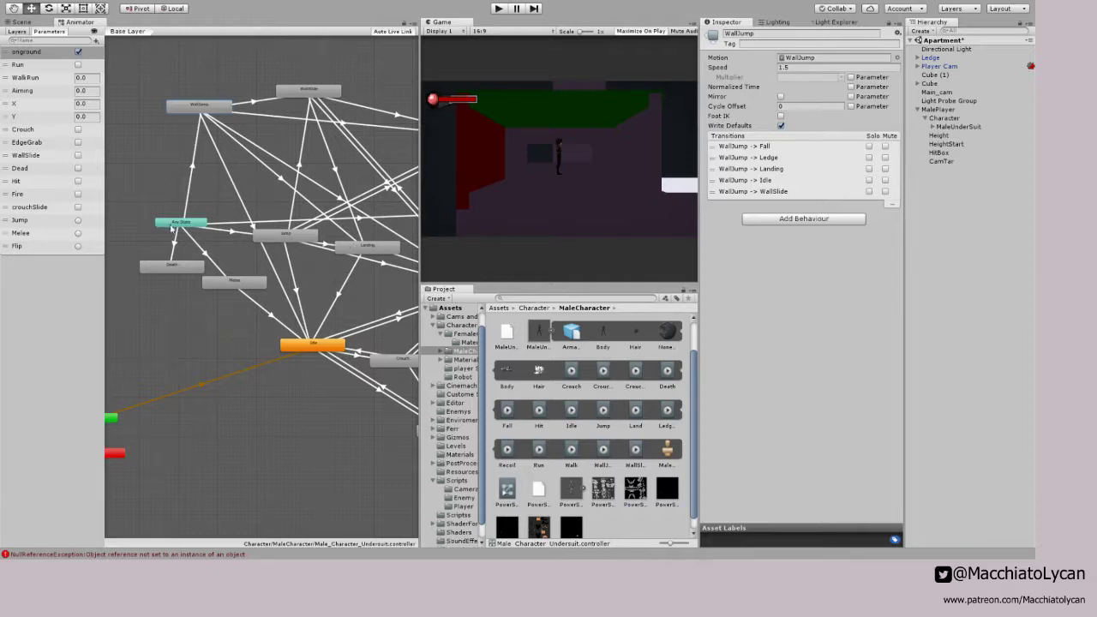
Step: Assign the male Jump clip to the Jump state and the male Land clip to the Landing state
click(296, 239)
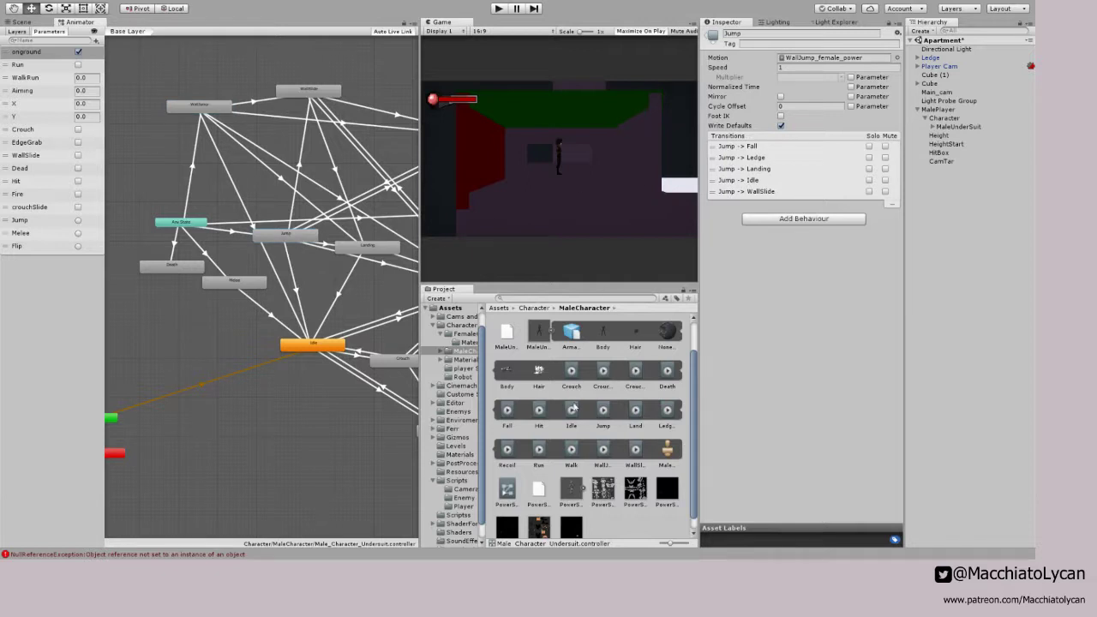
drag(612, 426, 624, 392)
click(376, 246)
drag(635, 411, 806, 64)
Step: Recheck the Fall, MeleeJump and Ledge states, and assign the male Death clip to the Death state
middle_drag(314, 259, 202, 227)
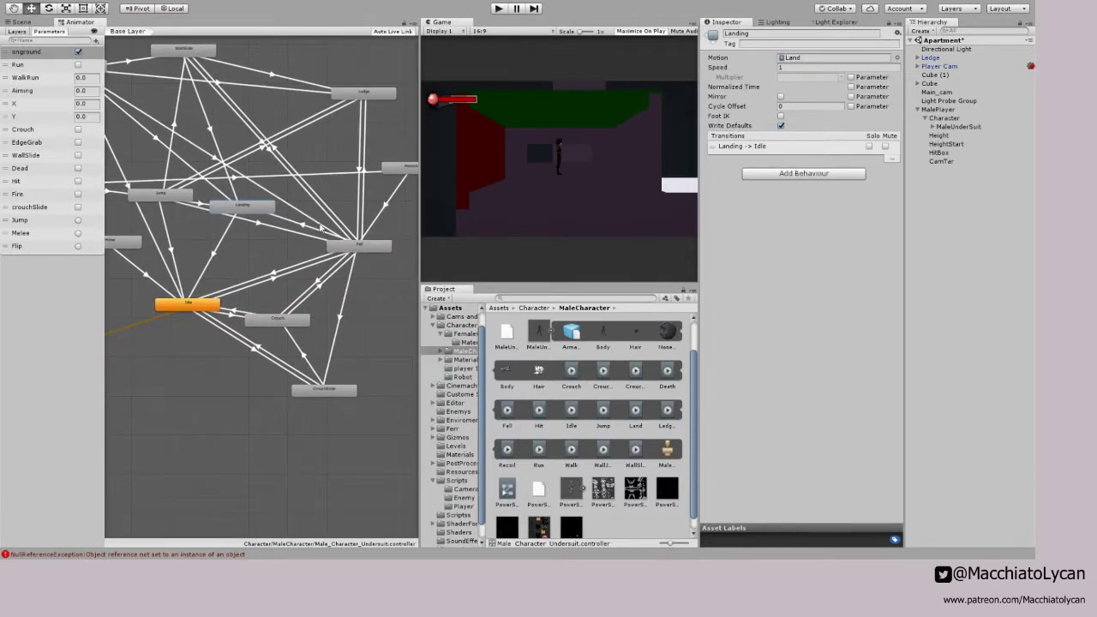
click(376, 248)
click(404, 166)
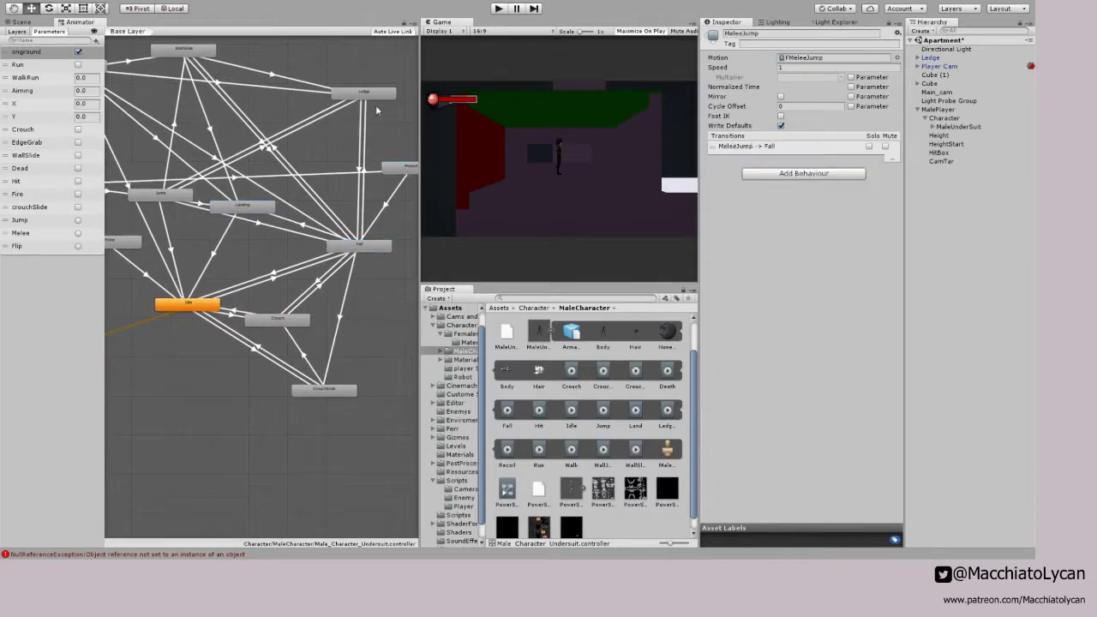
click(365, 93)
middle_drag(255, 184, 327, 151)
middle_drag(184, 208, 264, 217)
click(200, 199)
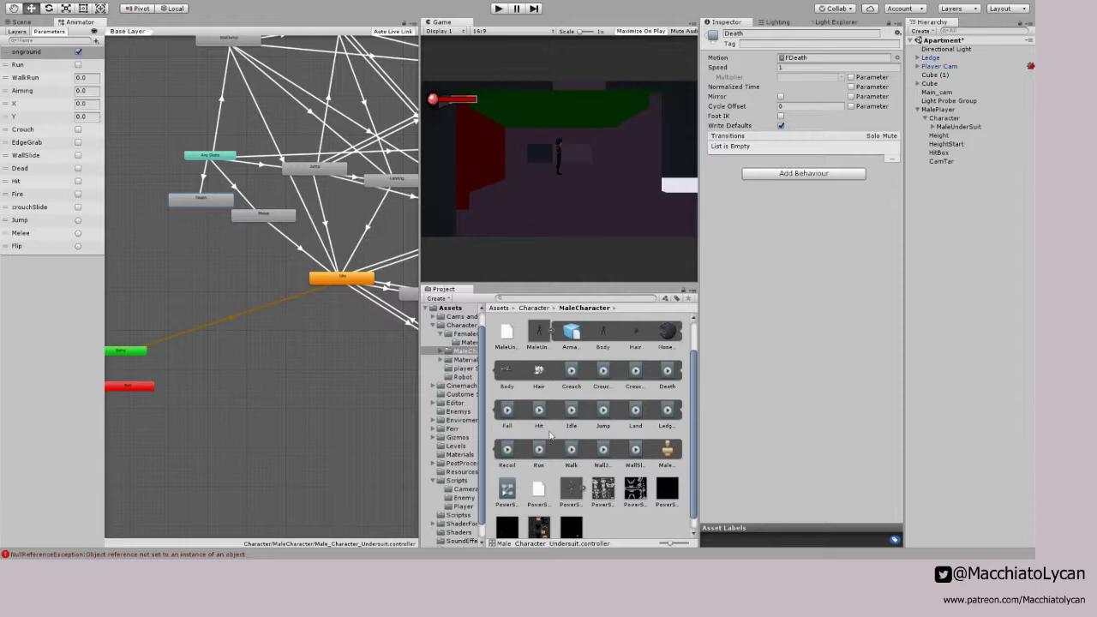
drag(668, 375, 806, 58)
Step: Start Play mode, run the male player to the red walls, and wall-jump up the shaft onto the red platform
click(500, 9)
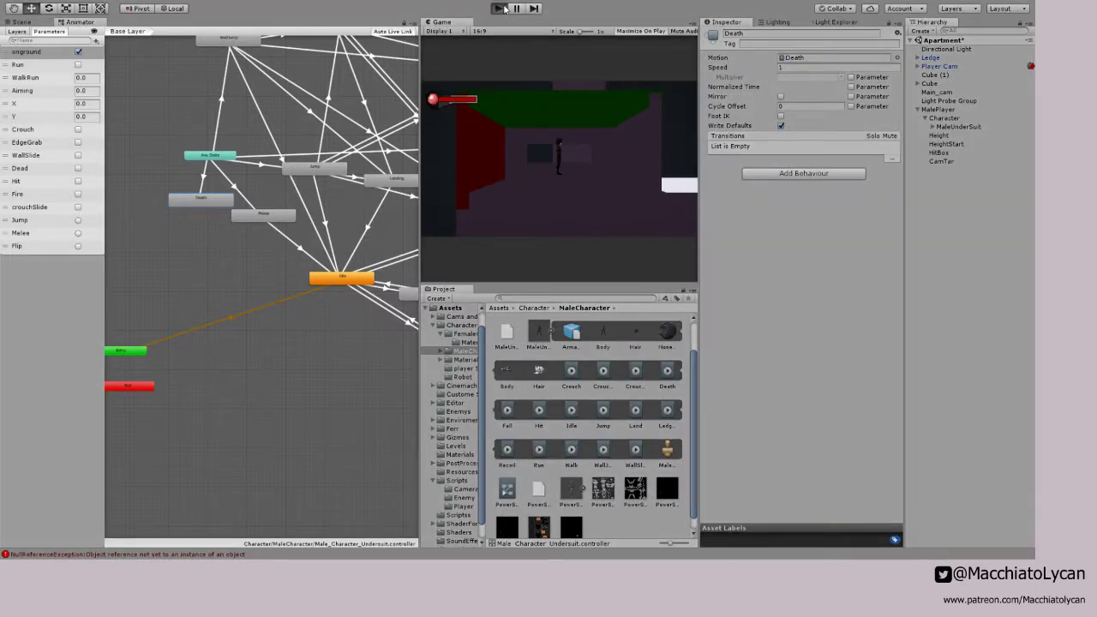
key(d)
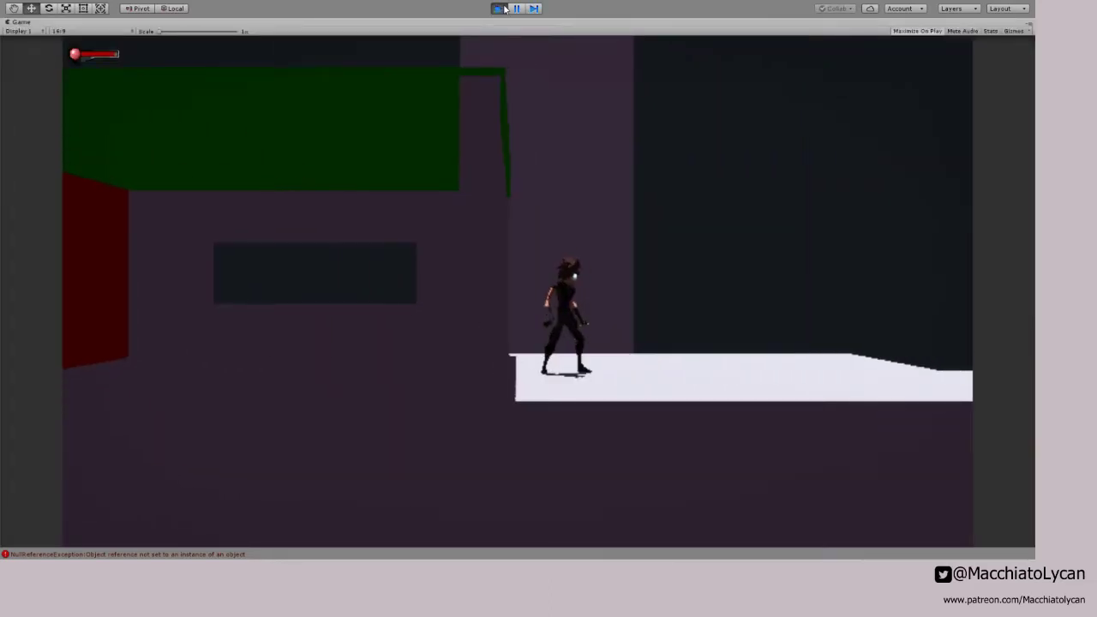
key(d)
key(d)
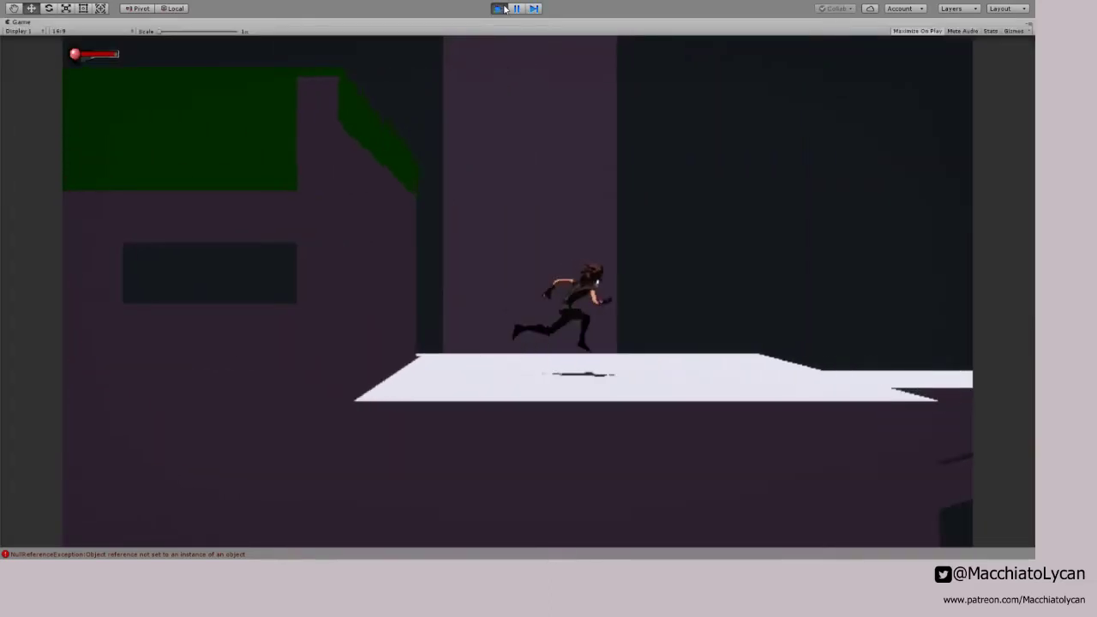
key(space)
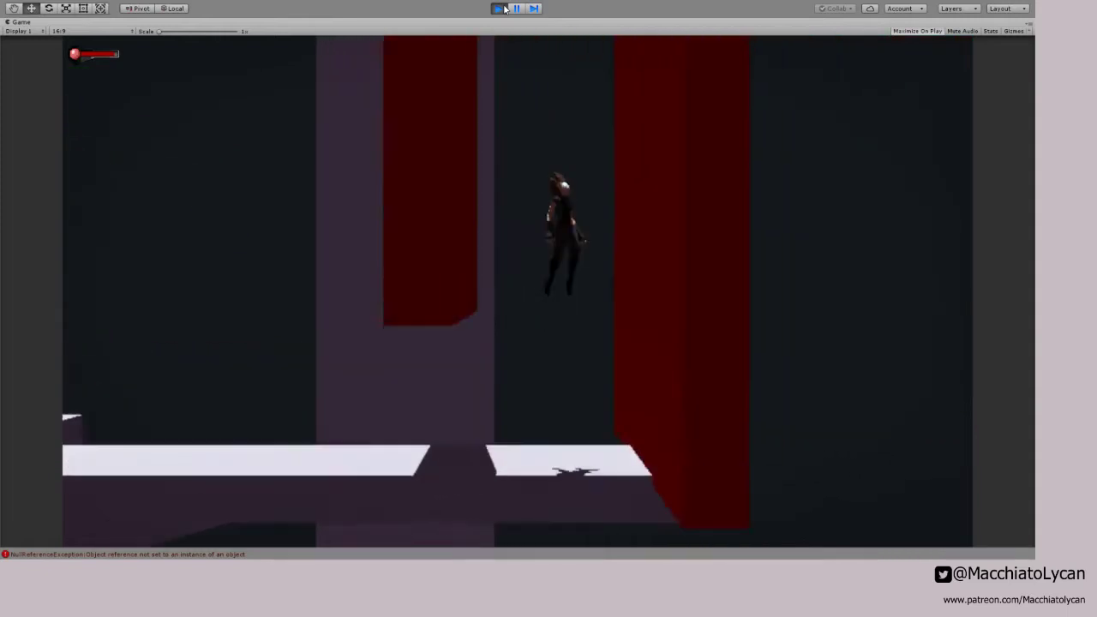
key(space)
key(space)
key(space)
key(space)
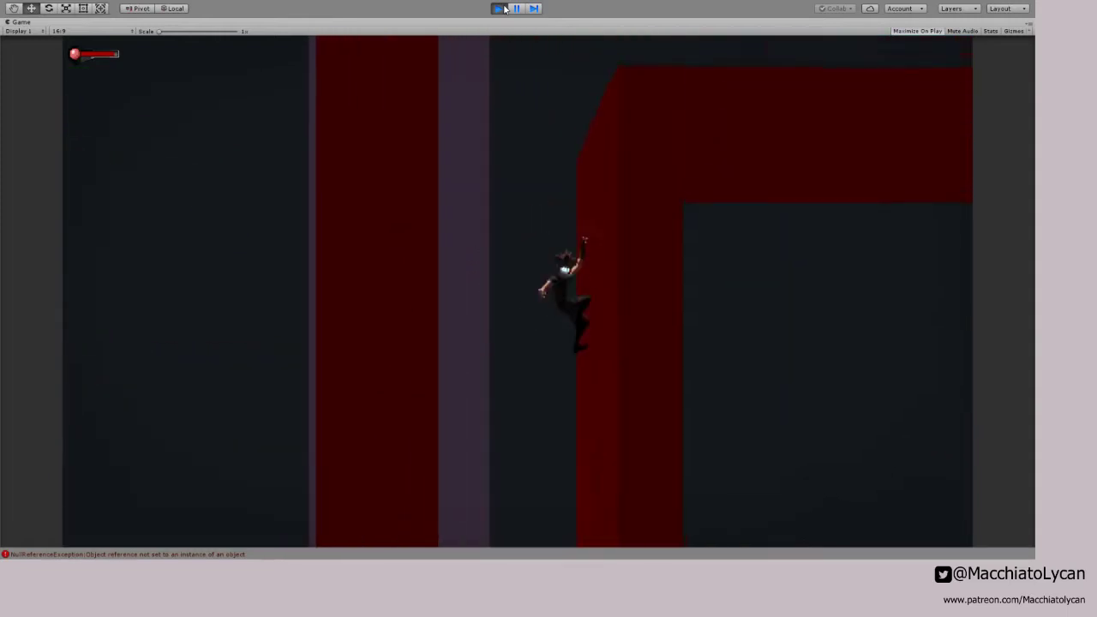
key(d)
key(space)
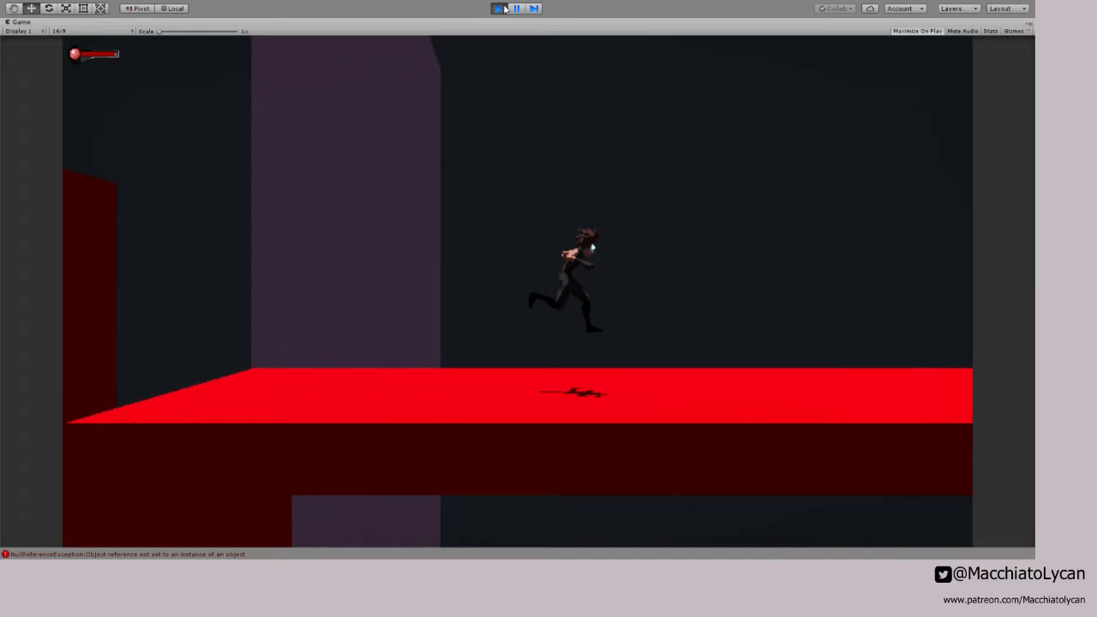
Step: Move back off the red platform into the shaft and test repeated wall jumps and slides on the far wall
key(a)
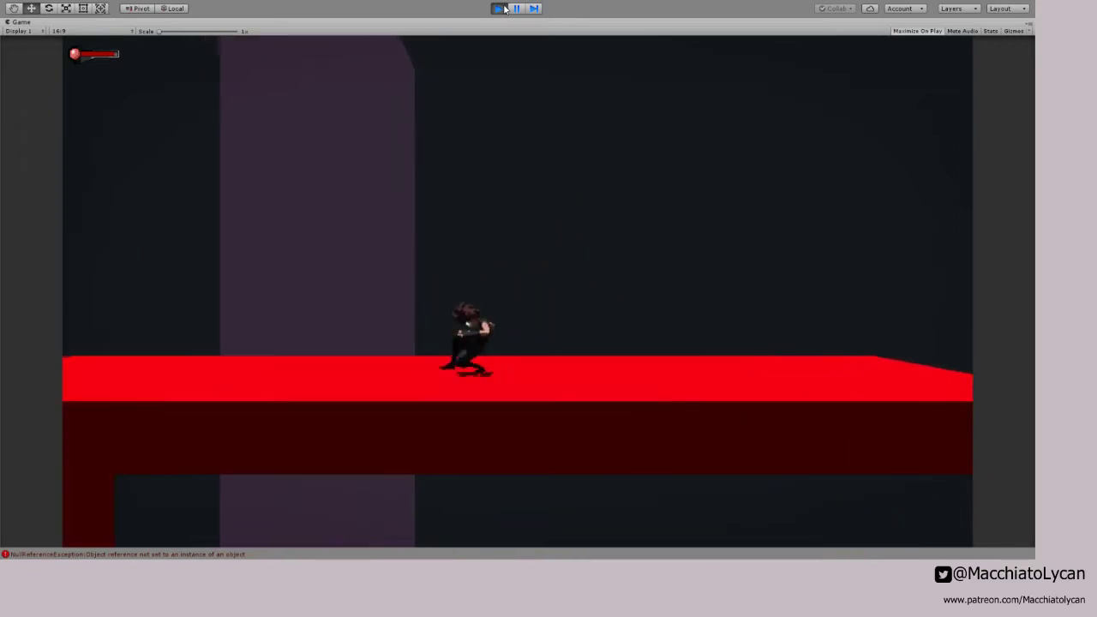
key(space)
key(space)
key(space)
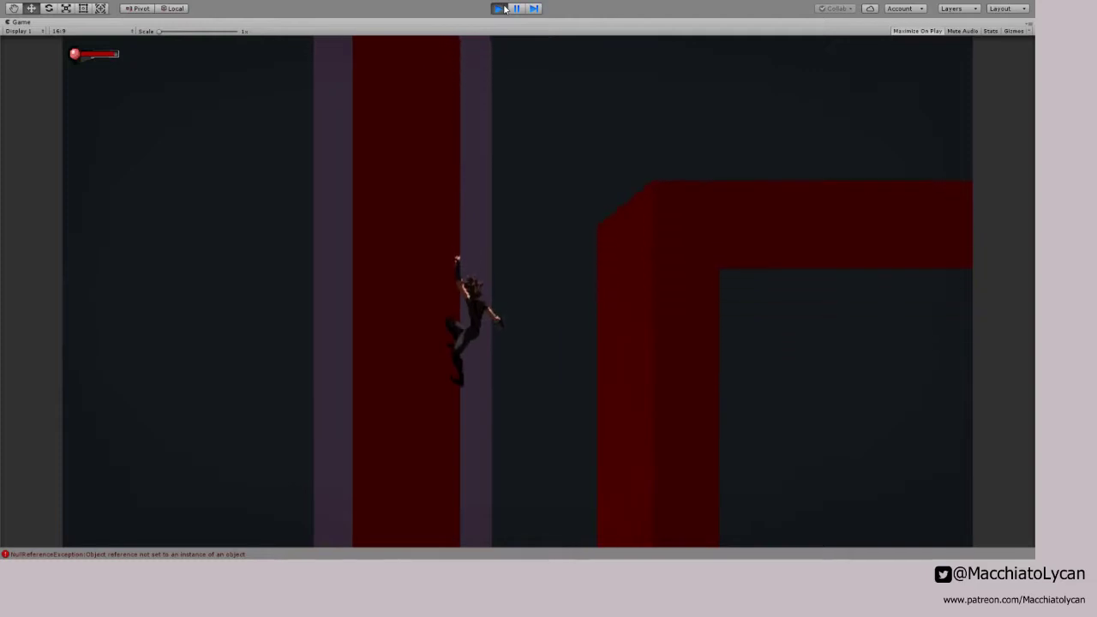
key(space)
key(space)
key(space)
key(space)
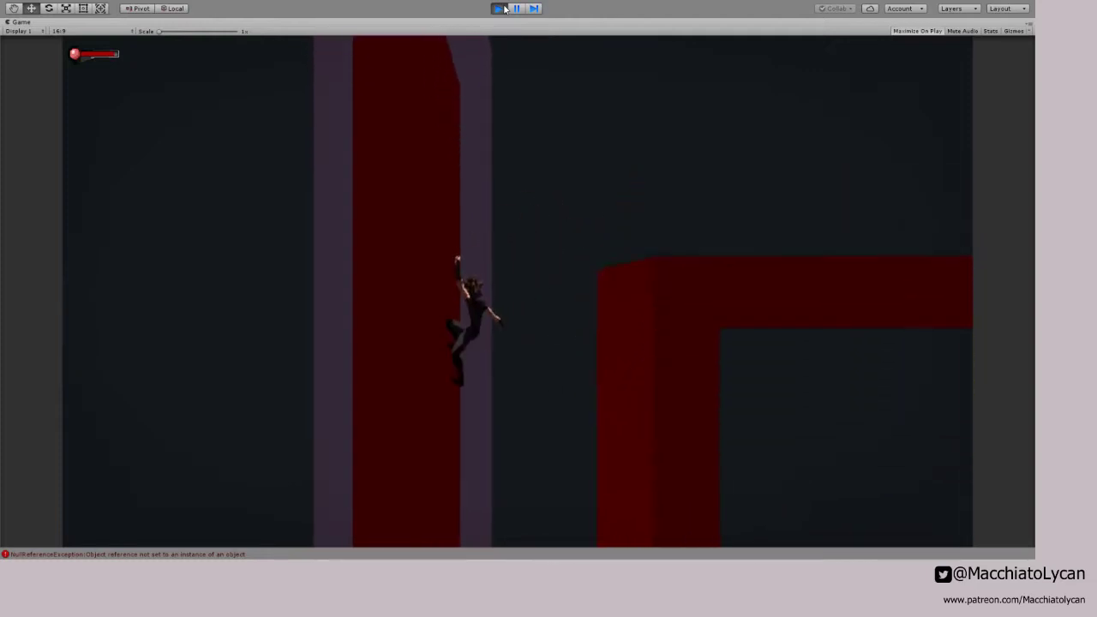
key(space)
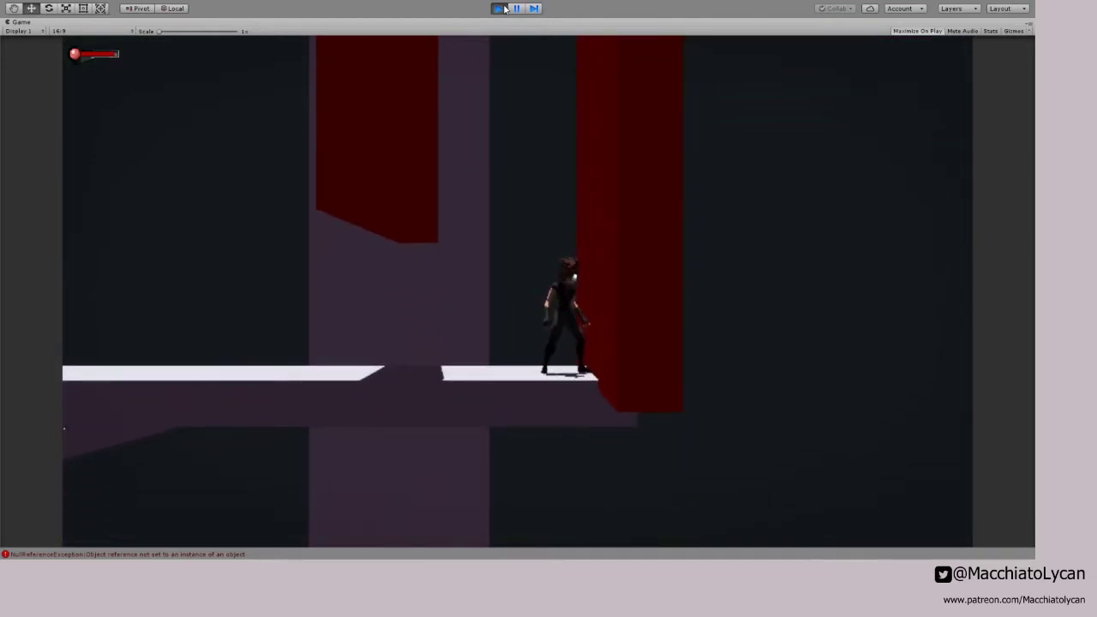
Step: Test jumping and landing on the white platform at the foot of the shaft, and exit Play mode
key(space)
key(space)
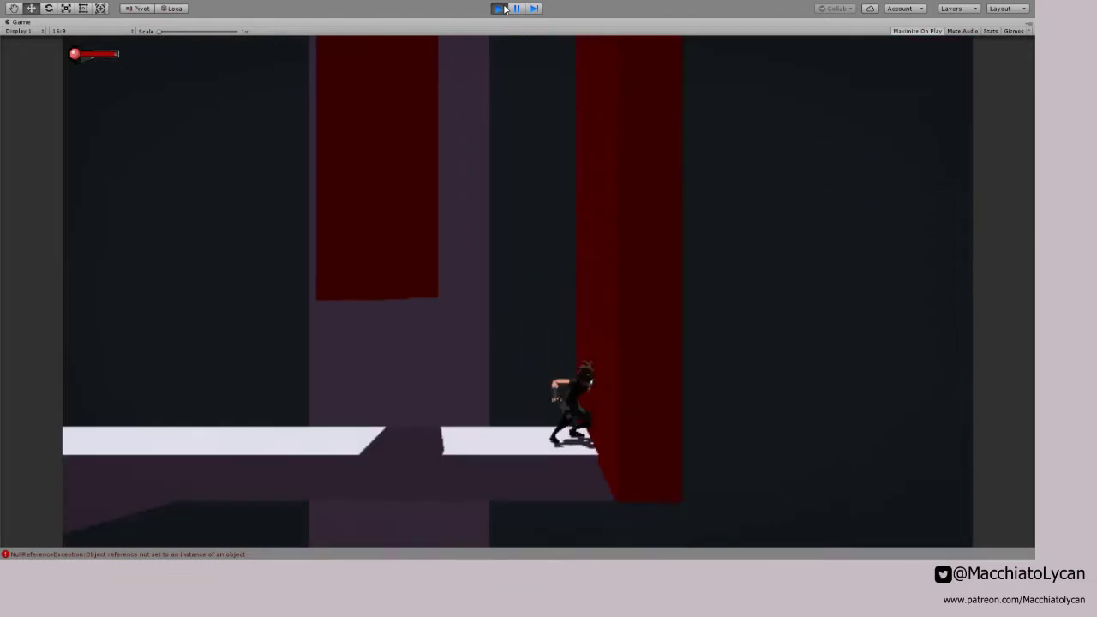
click(498, 8)
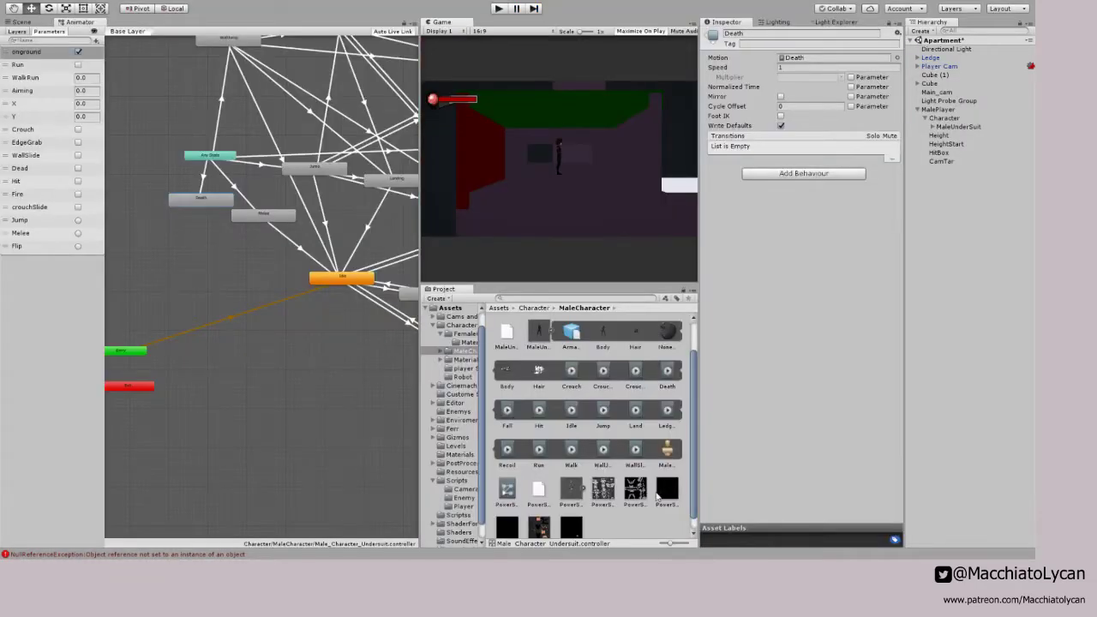
Step: Show the import settings of the UnderSuitGlow texture in the MaleCharacter folder
scroll(673, 495, down, 1)
click(571, 514)
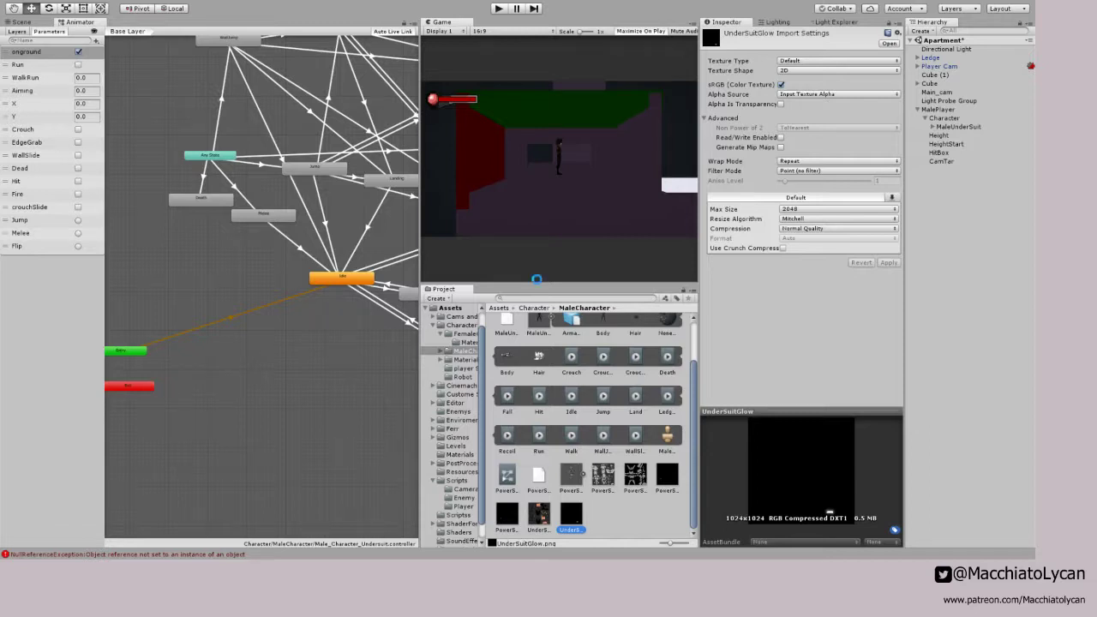
Step: Start Play mode, run the male player to the red walls, and test wall jumps inside the shaft
click(497, 9)
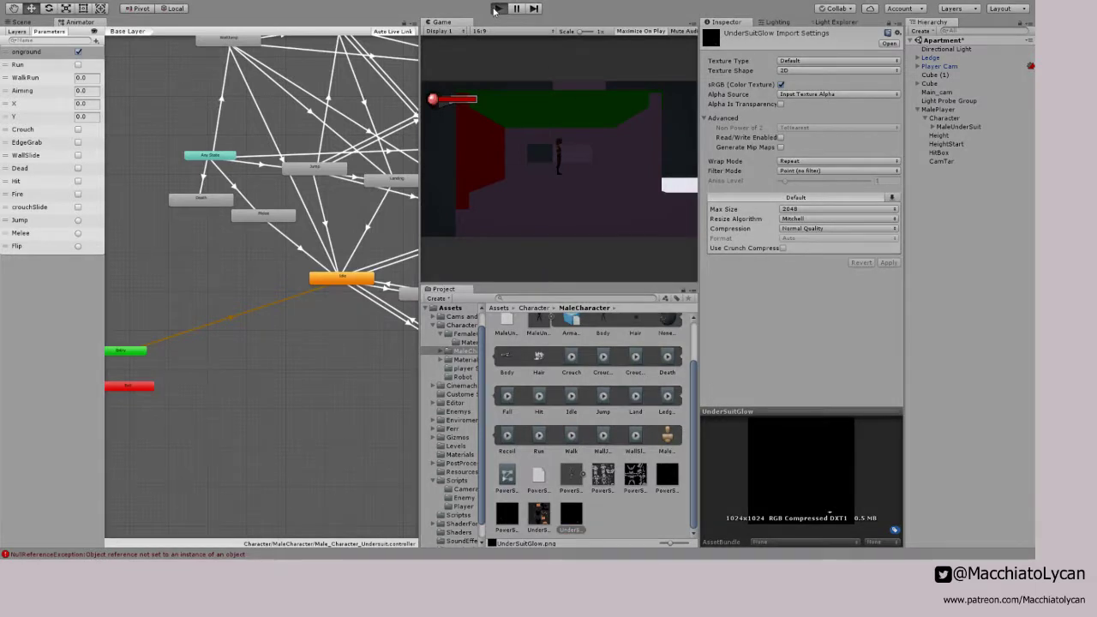
key(d)
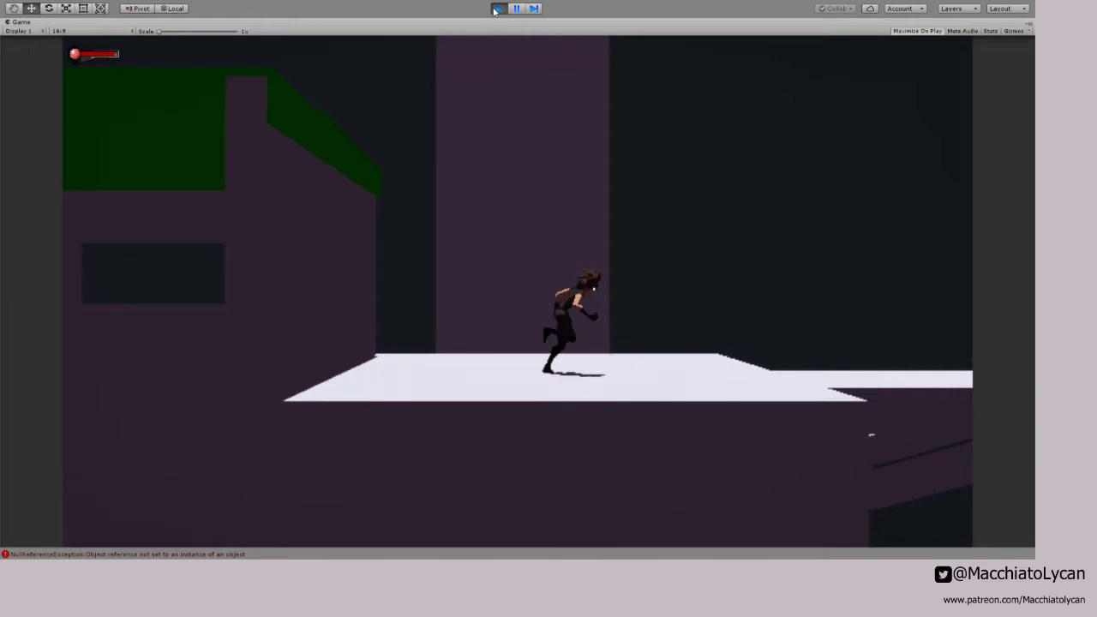
key(d)
key(space)
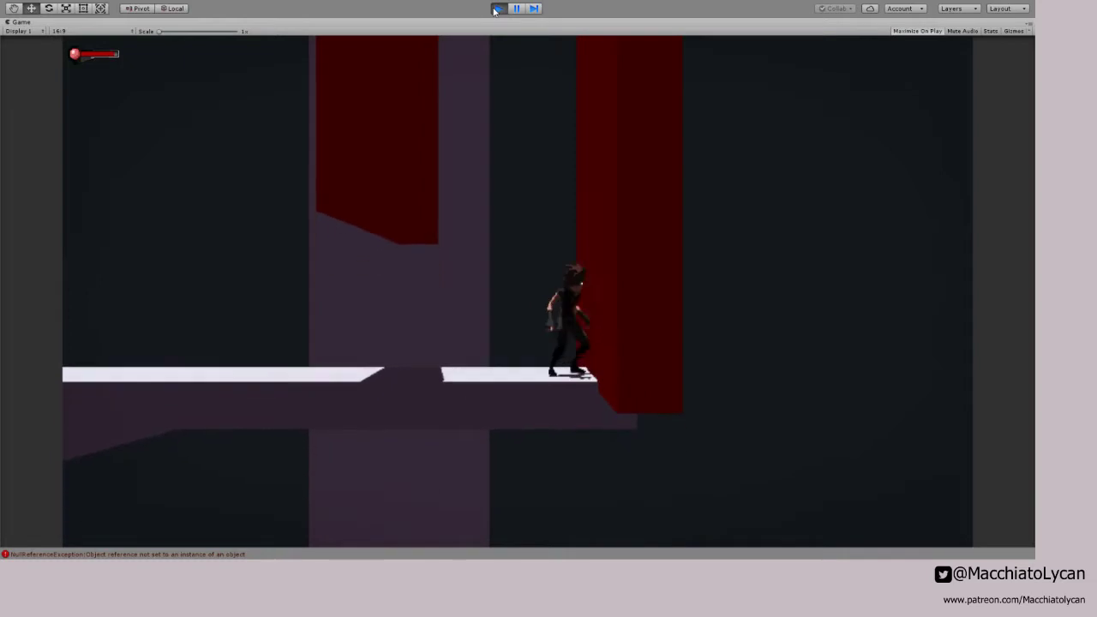
key(space)
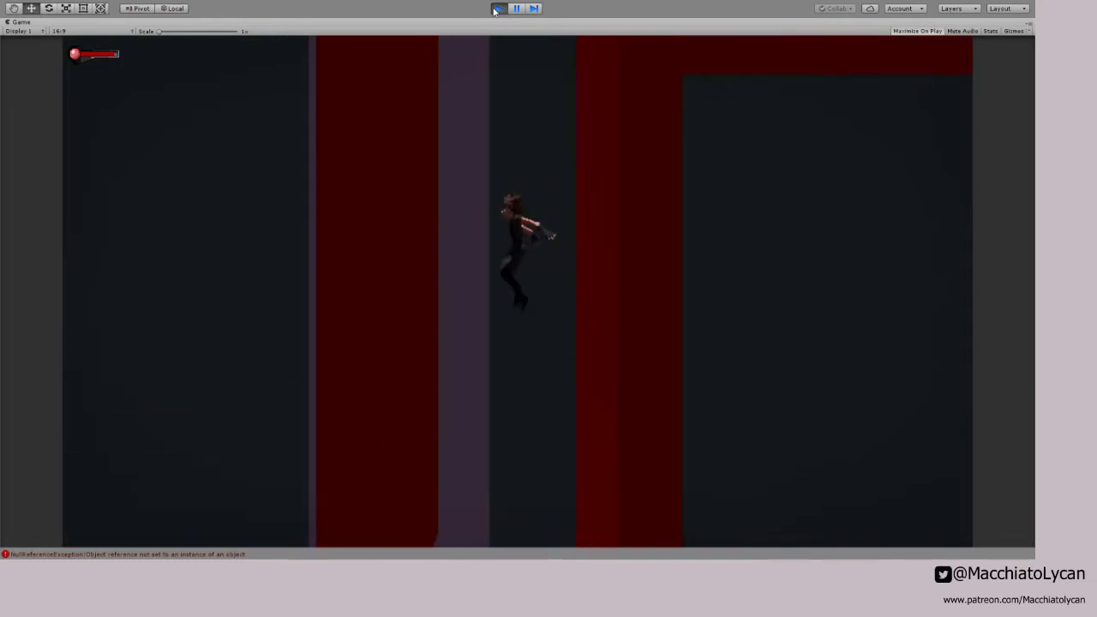
key(space)
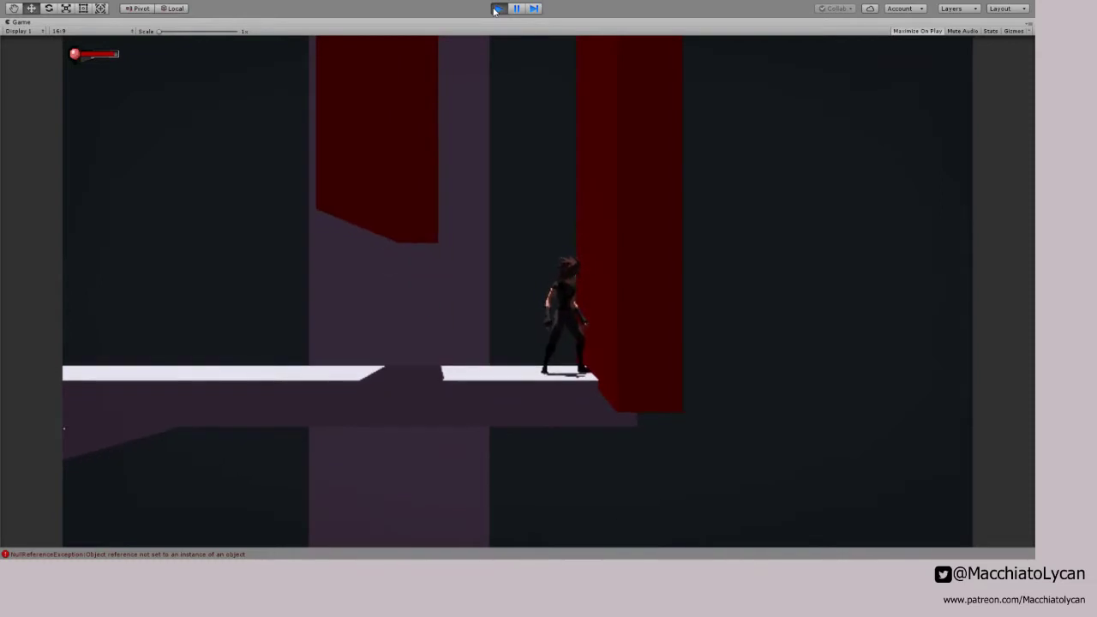
Step: Turn the player both ways at the foot of the shaft, and wall-jump up onto the red platform
key(Left)
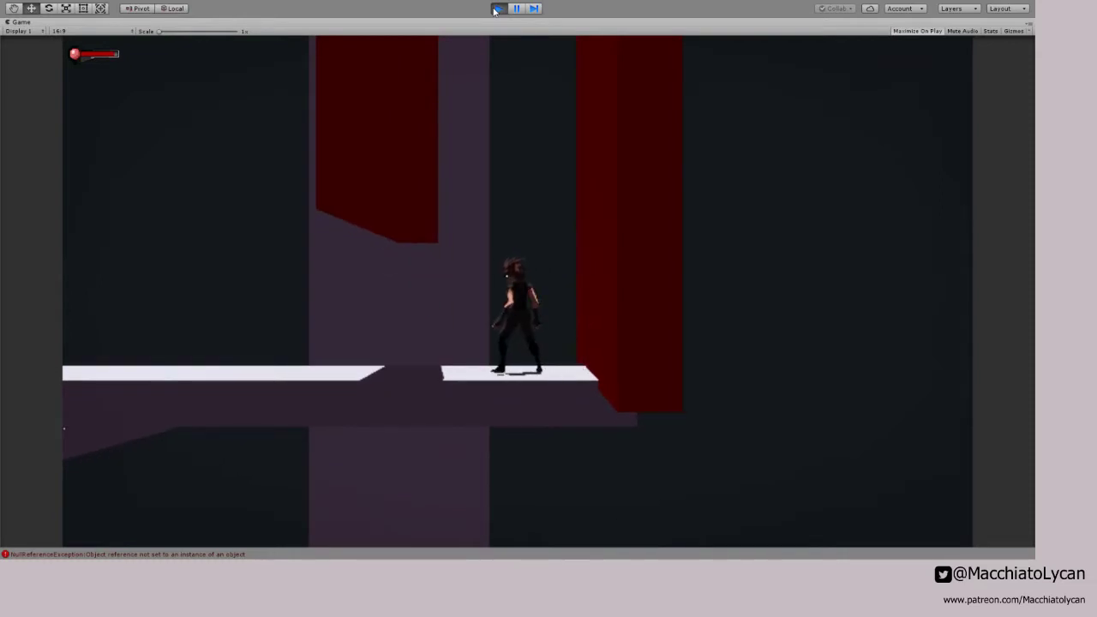
key(Right)
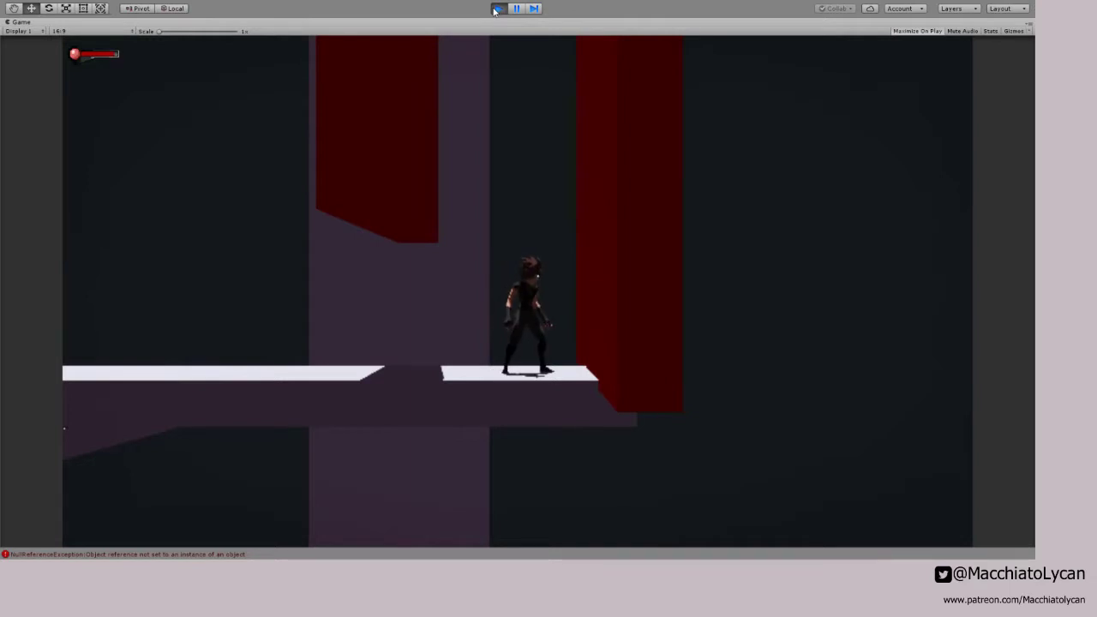
click(517, 8)
key(space)
key(d)
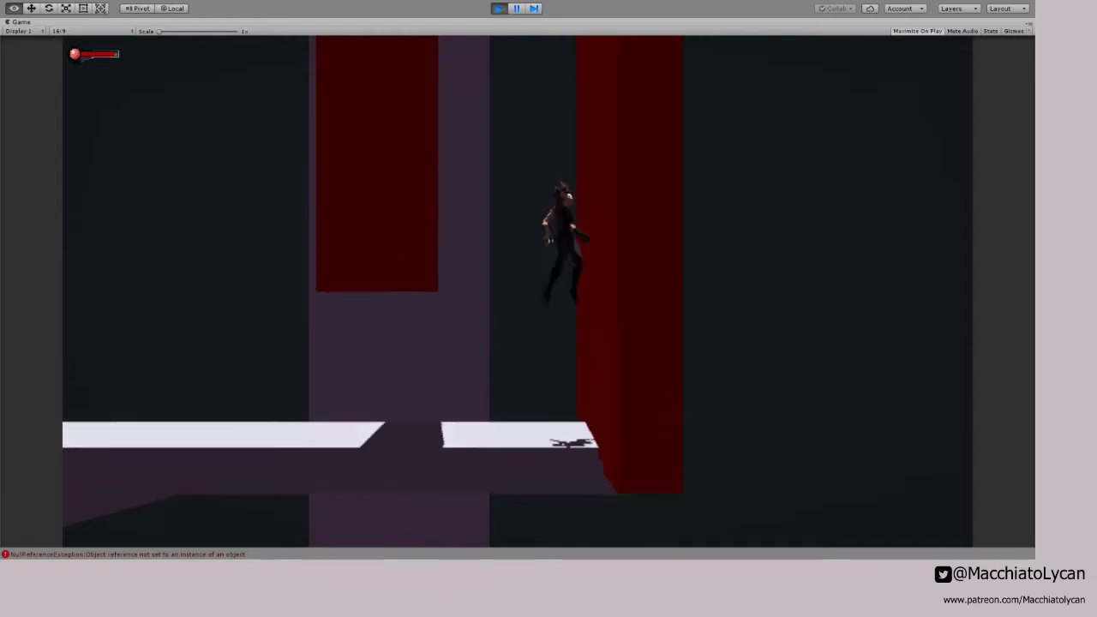
key(space)
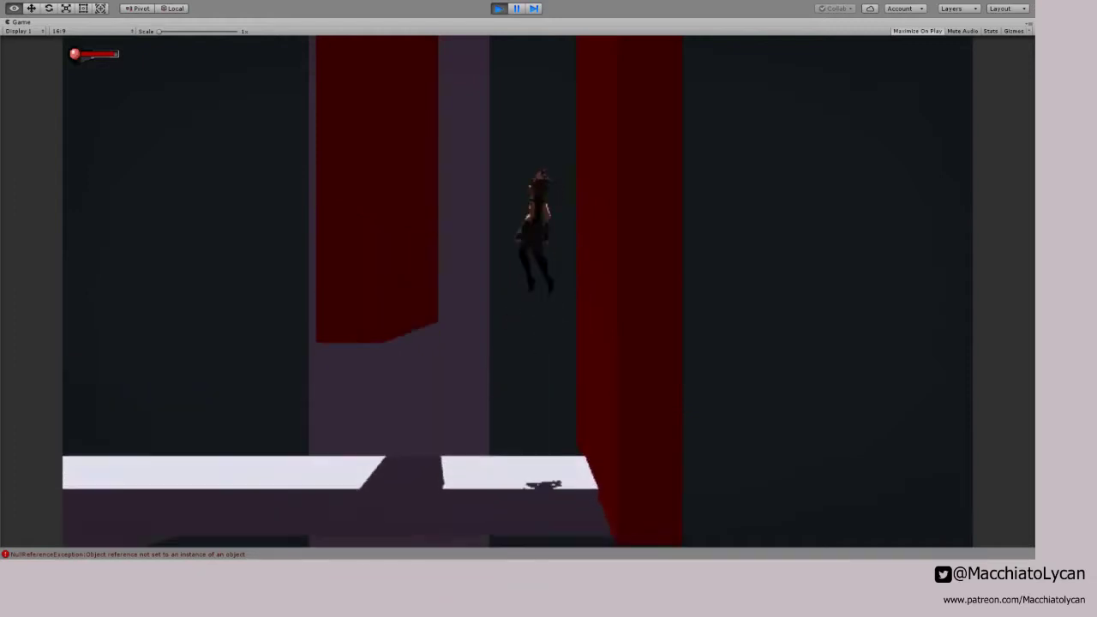
key(space)
key(space)
key(space)
key(d)
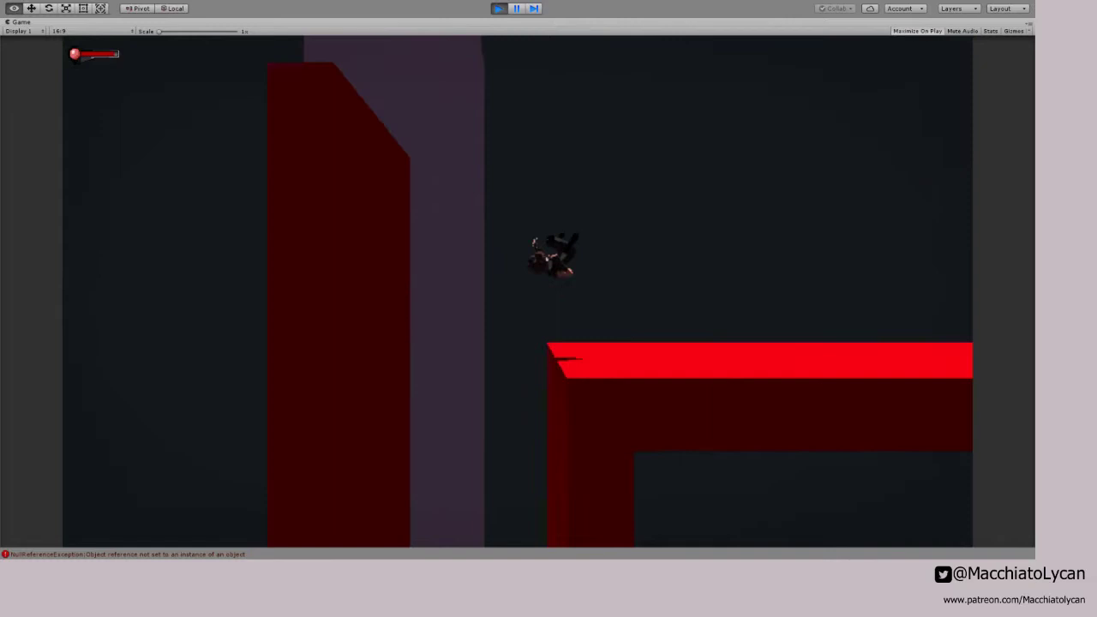
Step: Turn the player back on the red platform and run off its edge into the shaft
key(shift)
key(a)
key(shift)
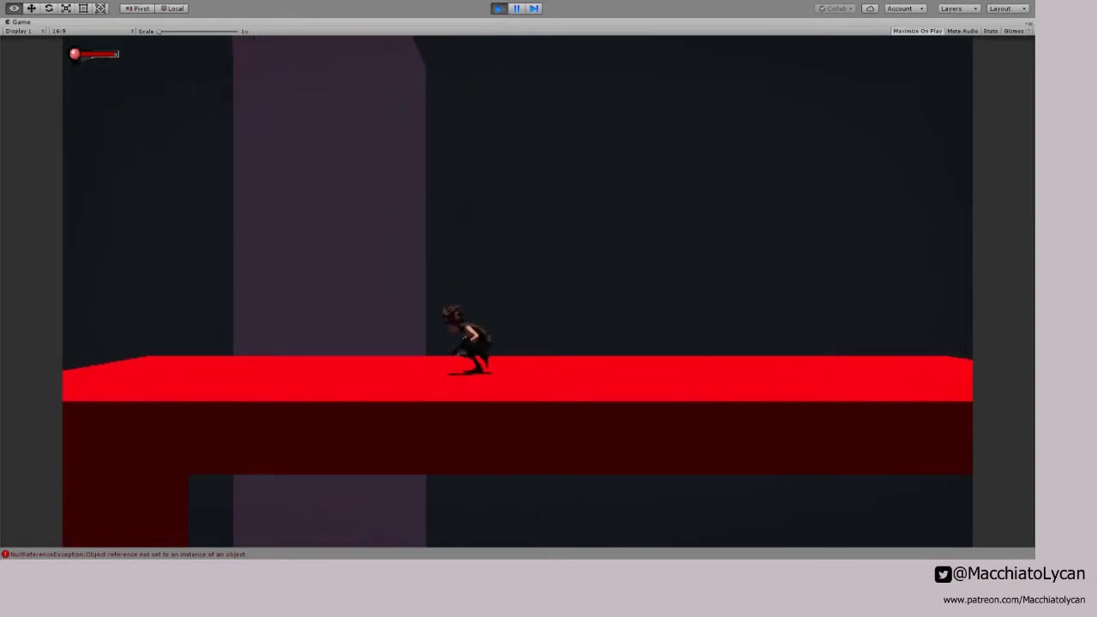
key(shift)
key(a)
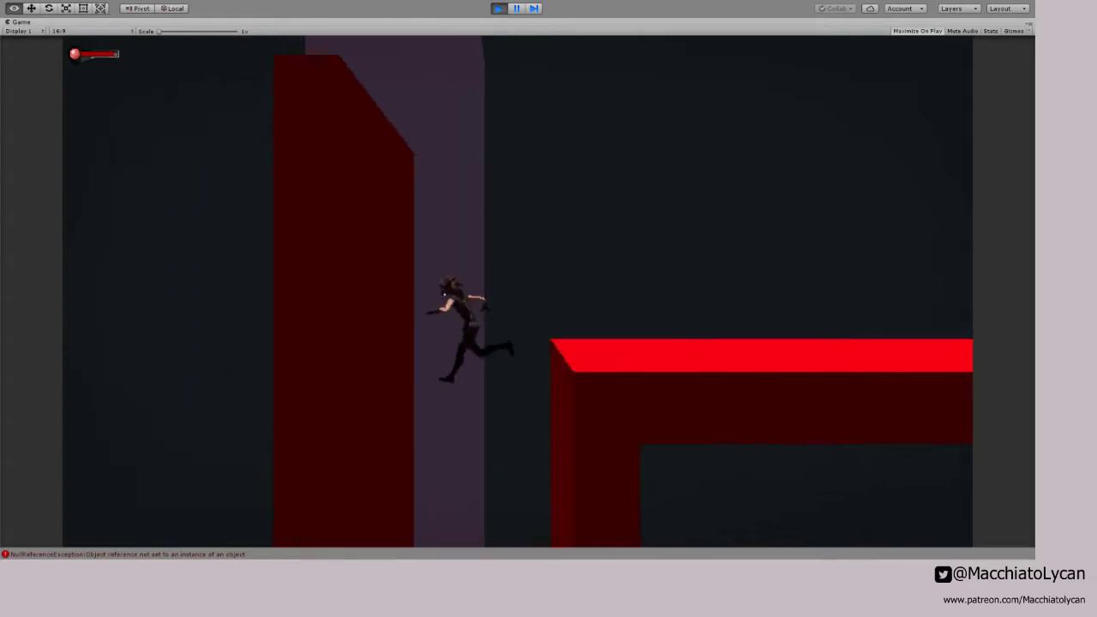
Step: Test wall jumps down the shaft, run the player back to the starting room, and exit Play mode
key(space)
key(space)
key(space)
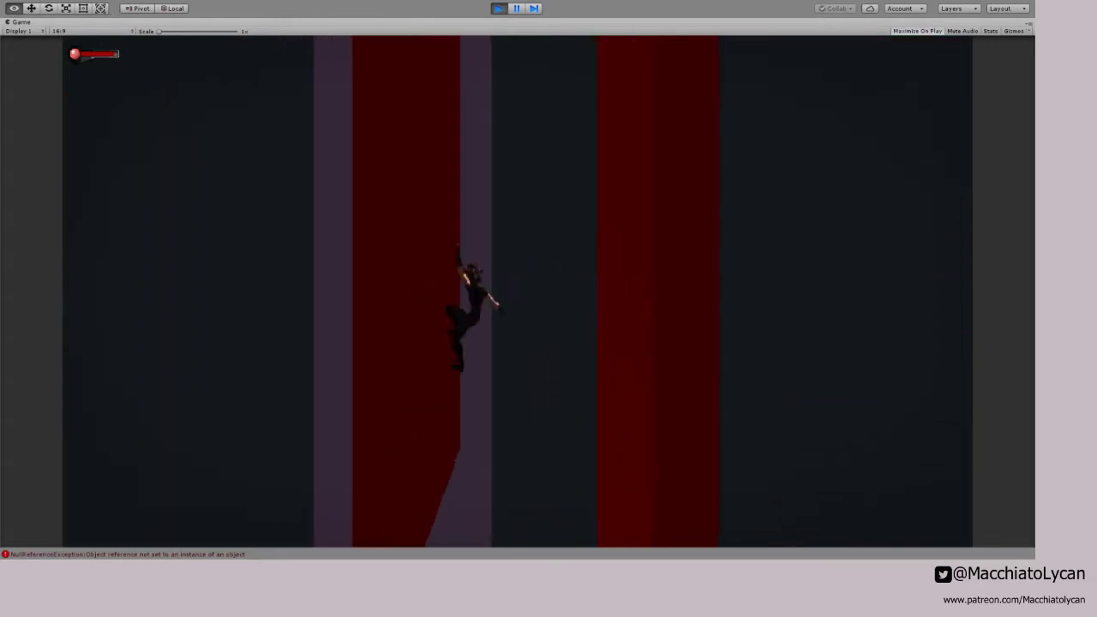
key(a)
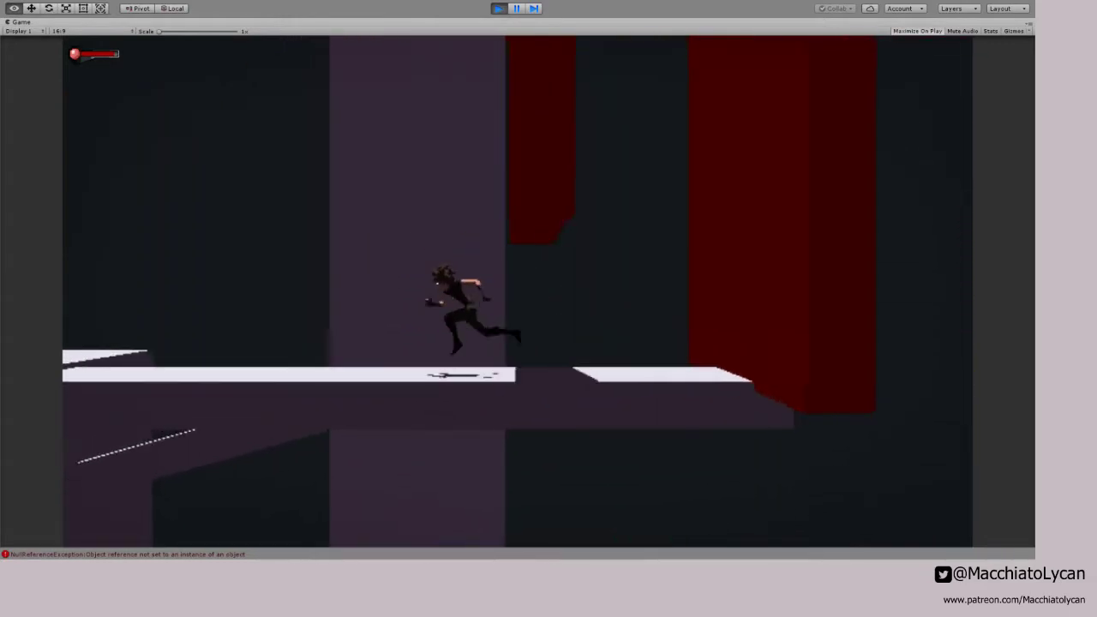
key(a)
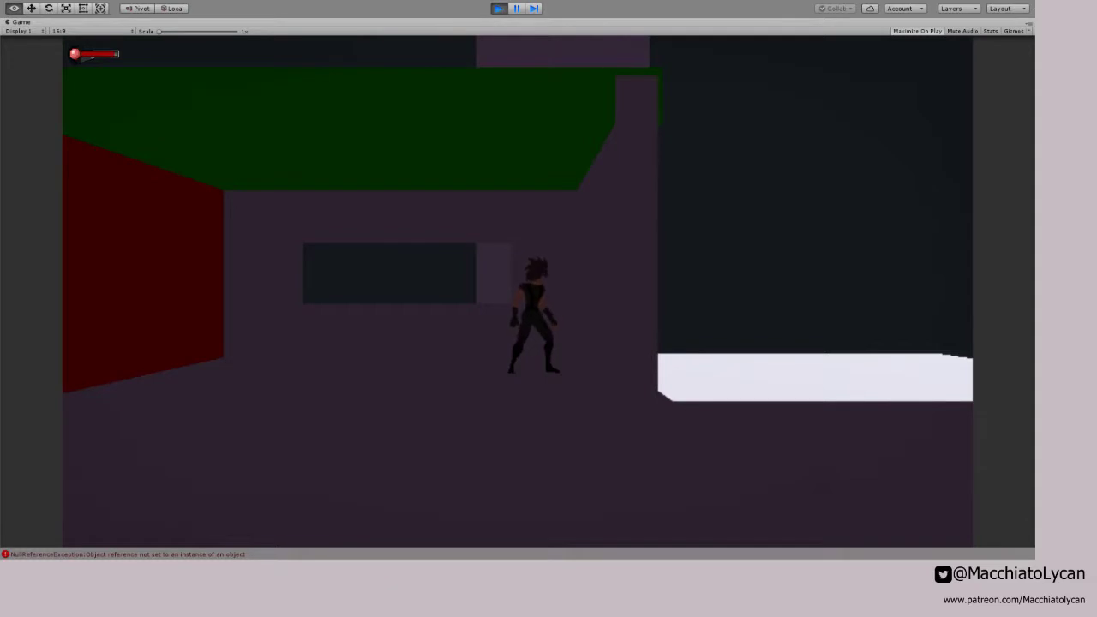
click(499, 8)
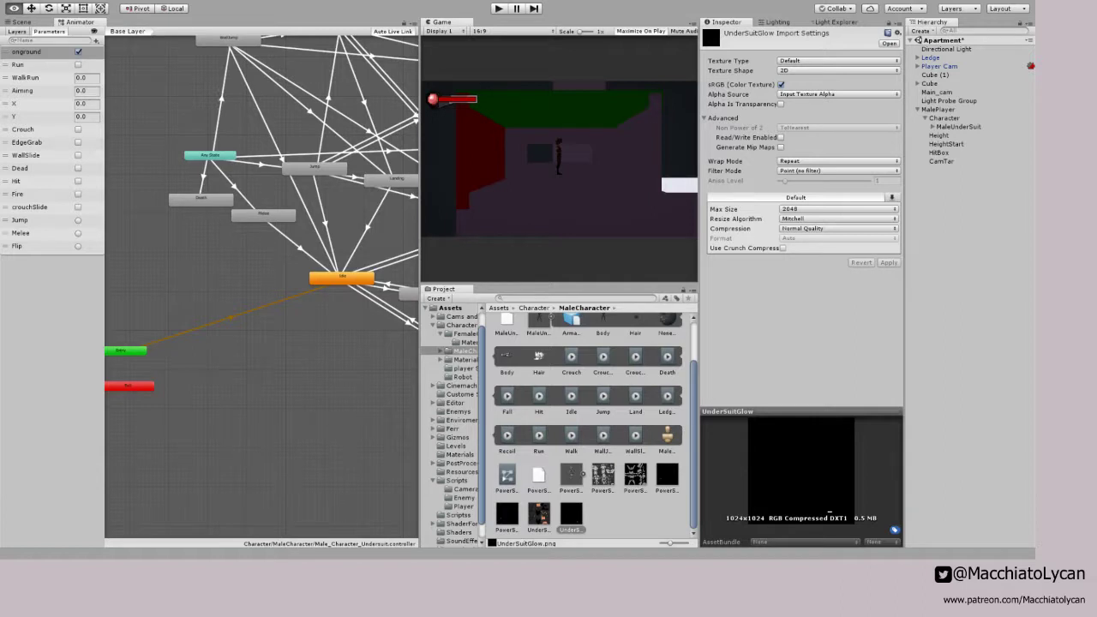
Step: Restart Play mode, run to the red walls, and test wall jumps and slides on both sides of the shaft
click(499, 9)
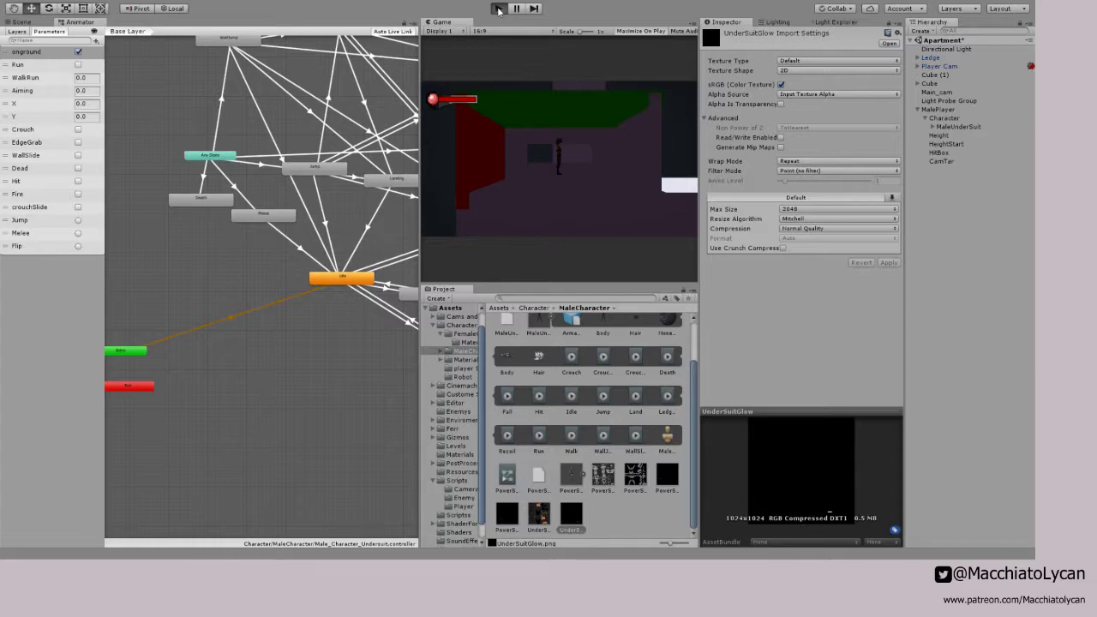
key(d)
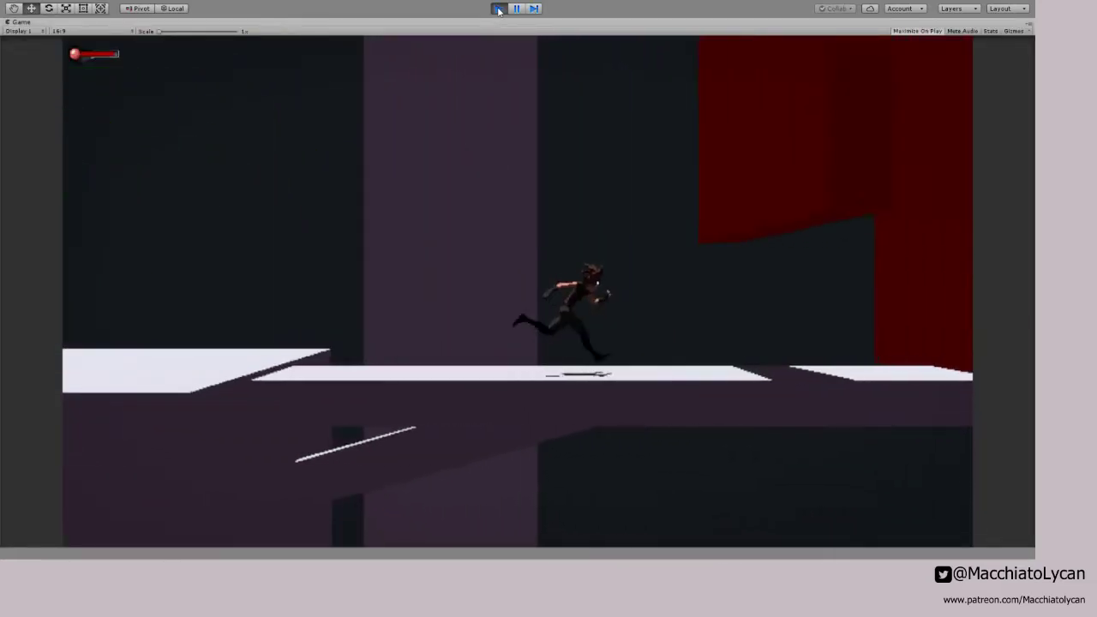
key(space)
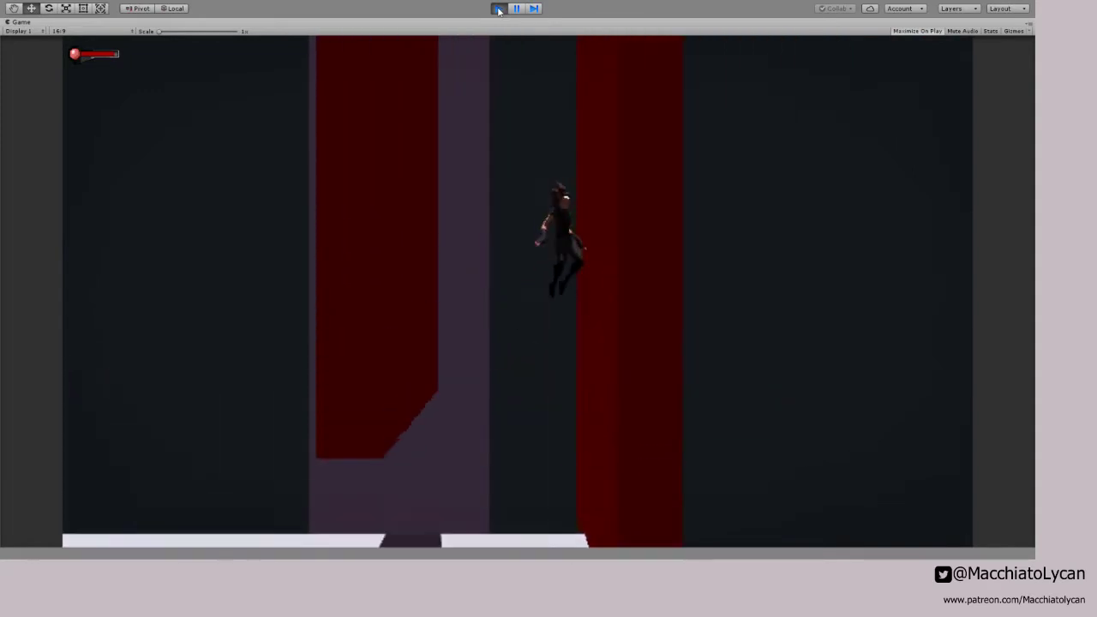
key(space)
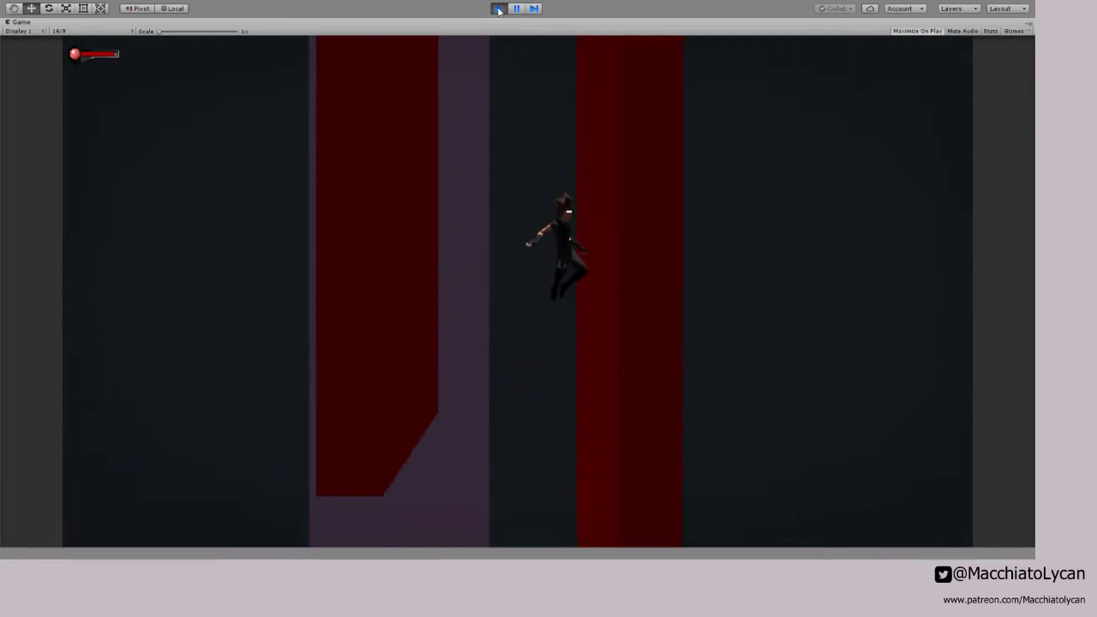
key(space)
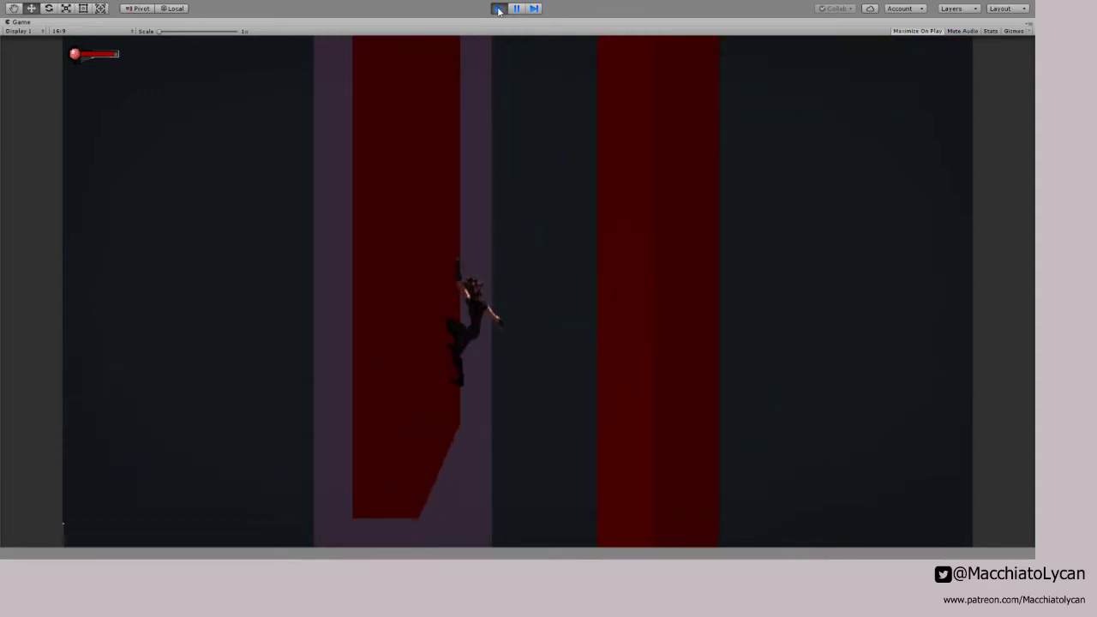
key(space)
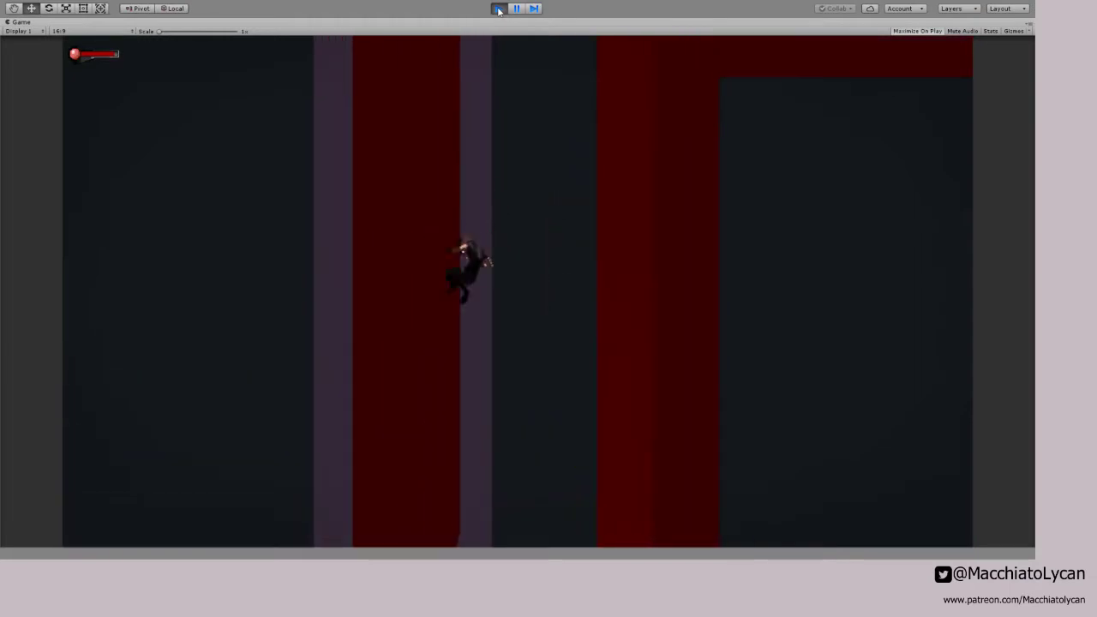
key(d)
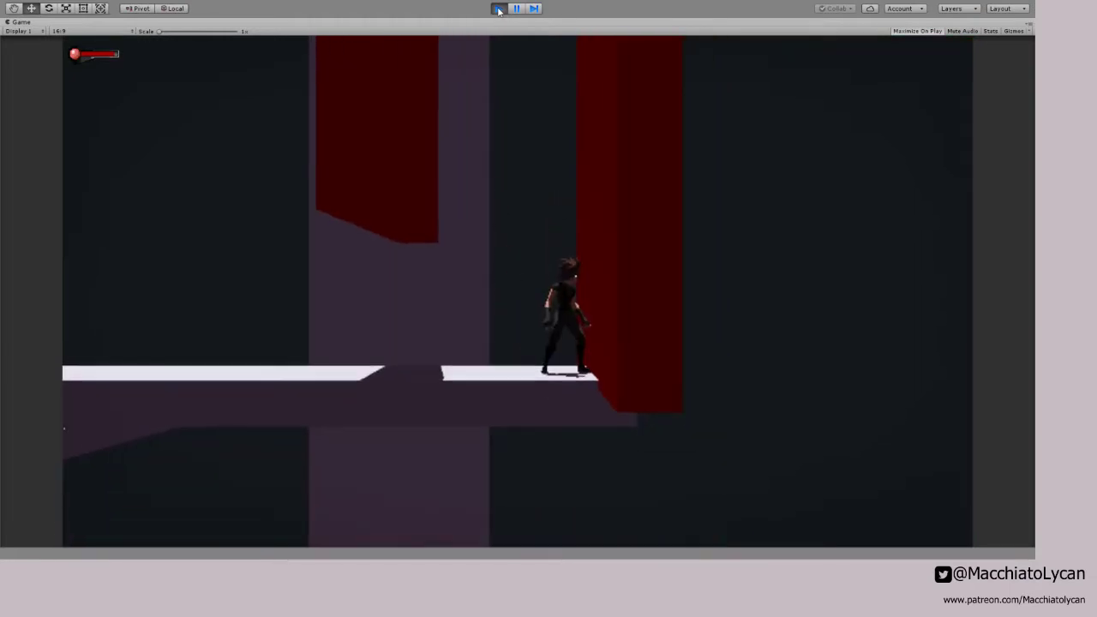
Step: Pause the game, set the Player Cam's projection to Orthographic, and resume play
click(517, 10)
click(952, 67)
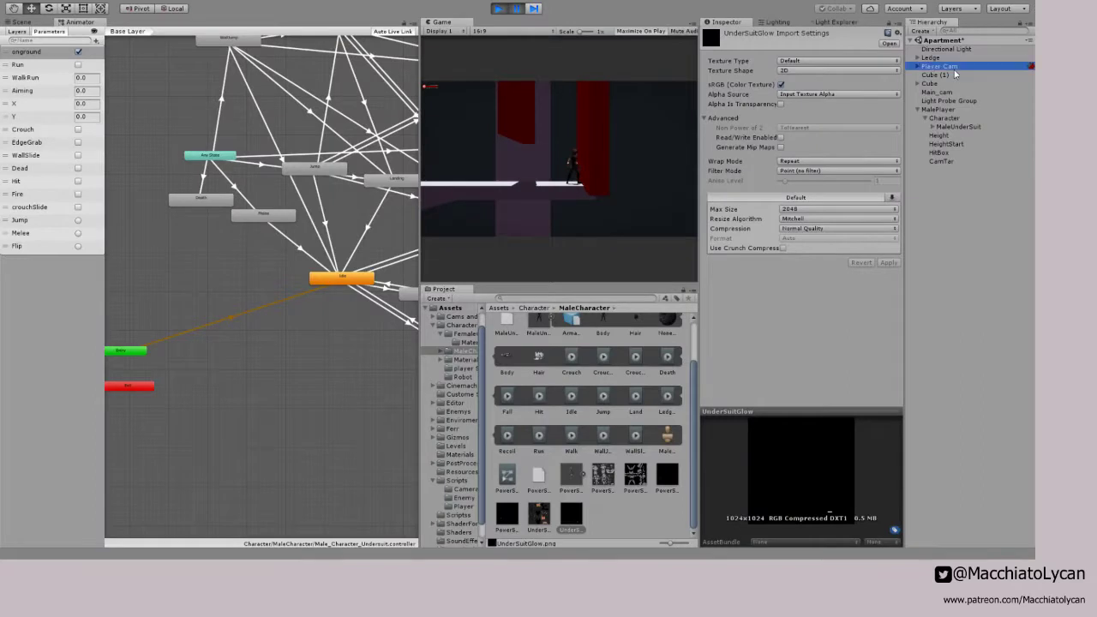
click(802, 151)
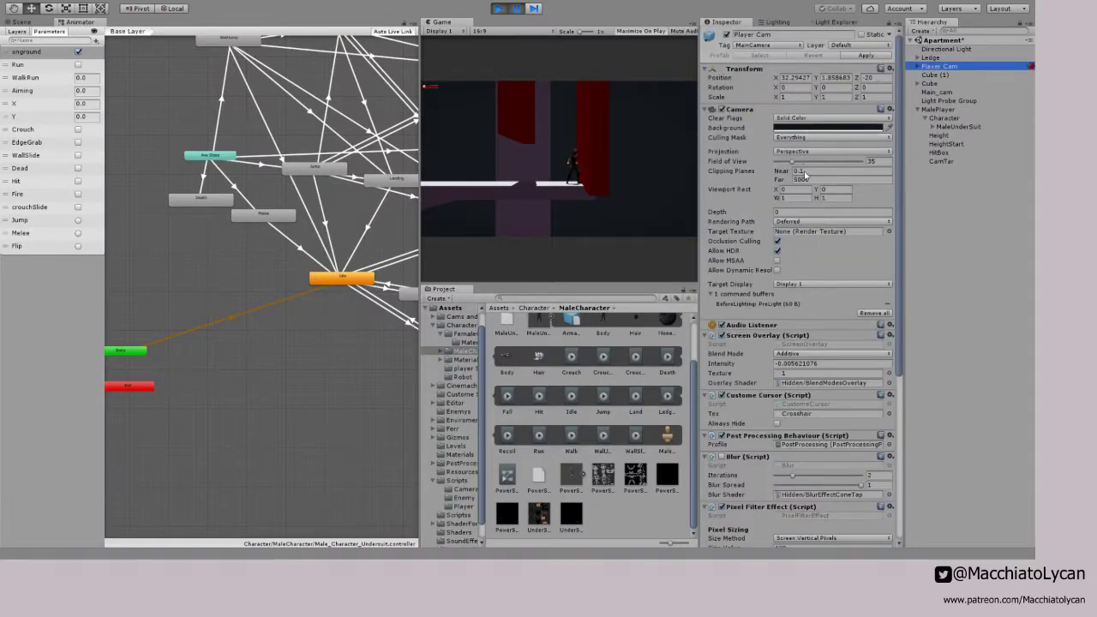
click(805, 172)
click(517, 12)
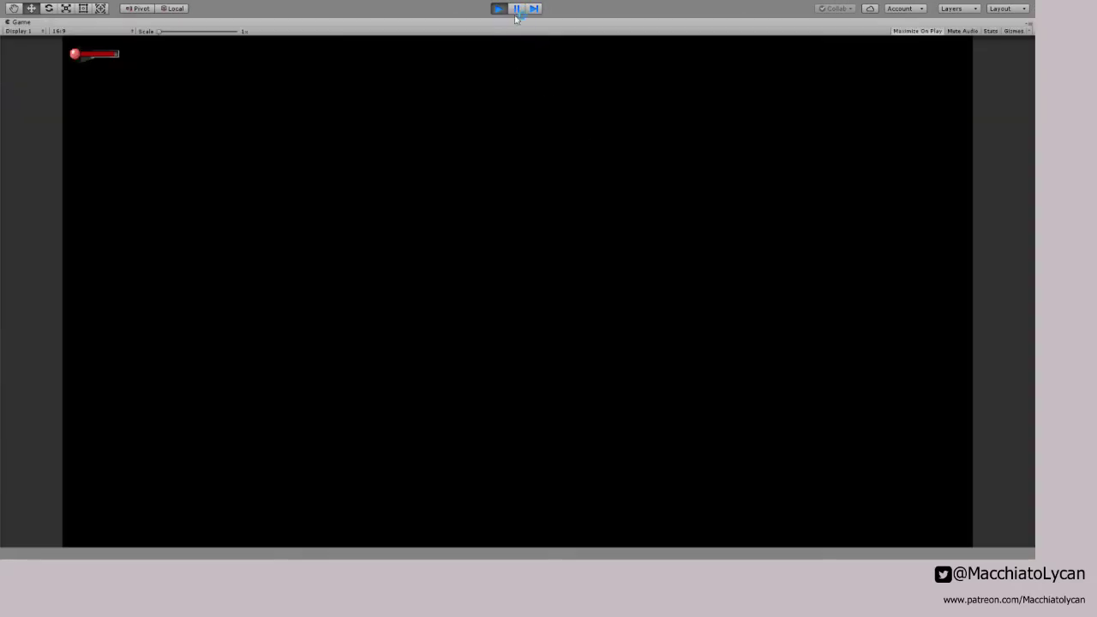
Step: Pause the game, disable the Volumetric Light Renderer on Player Cam, and resume play
click(517, 11)
scroll(819, 342, down, 5)
scroll(819, 342, down, 1)
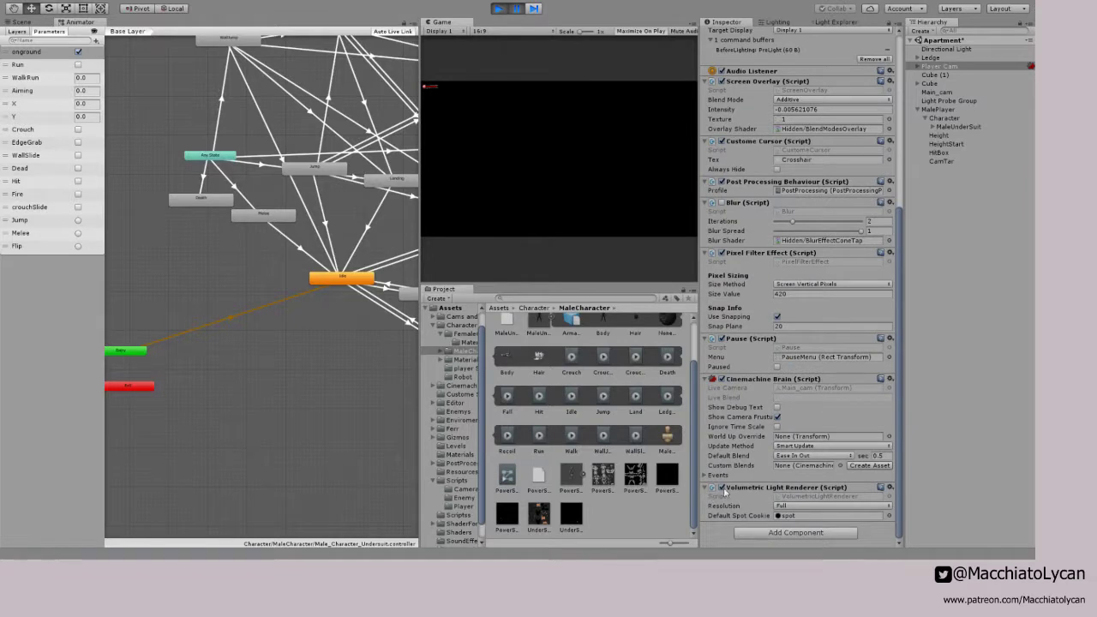
click(514, 11)
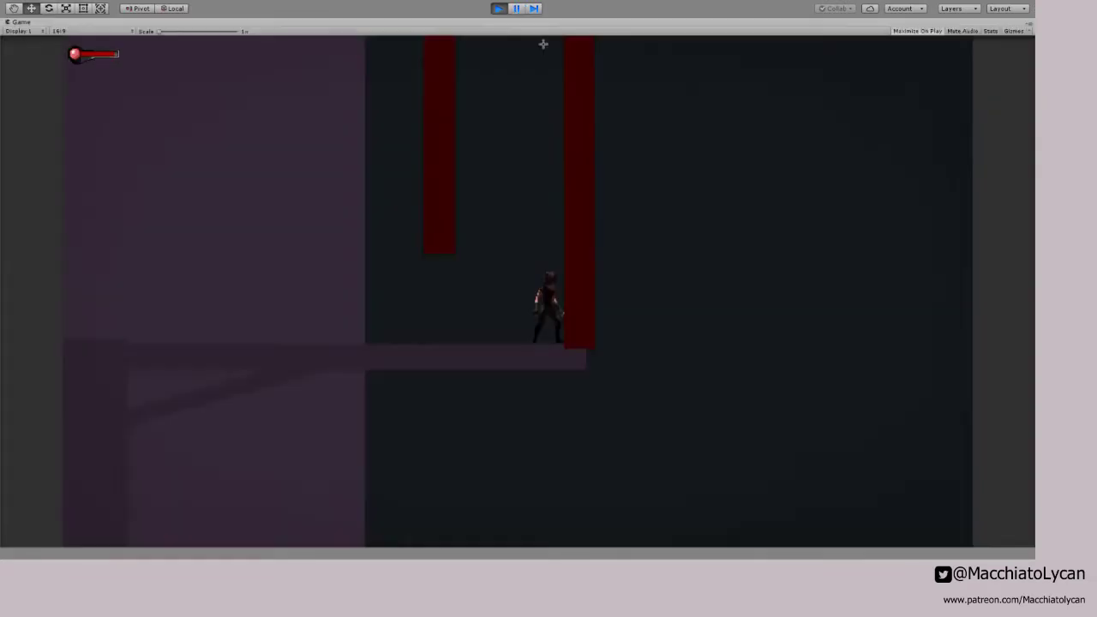
Step: Test wall jumps in the orthographic view by climbing the shaft and running along the red platform
click(724, 124)
key(space)
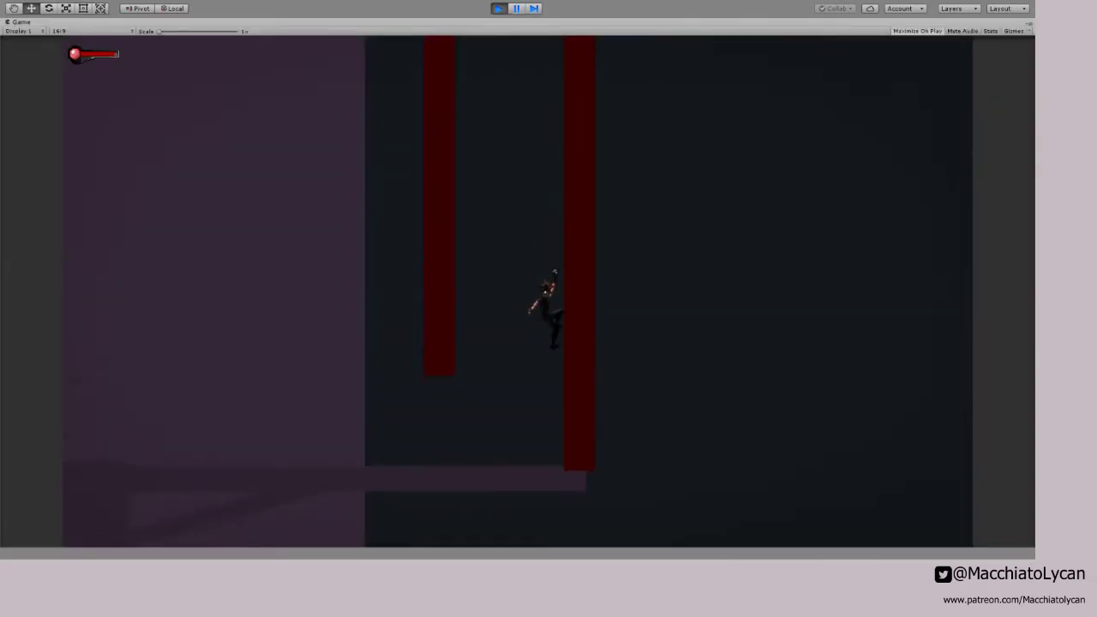
key(space)
key(space)
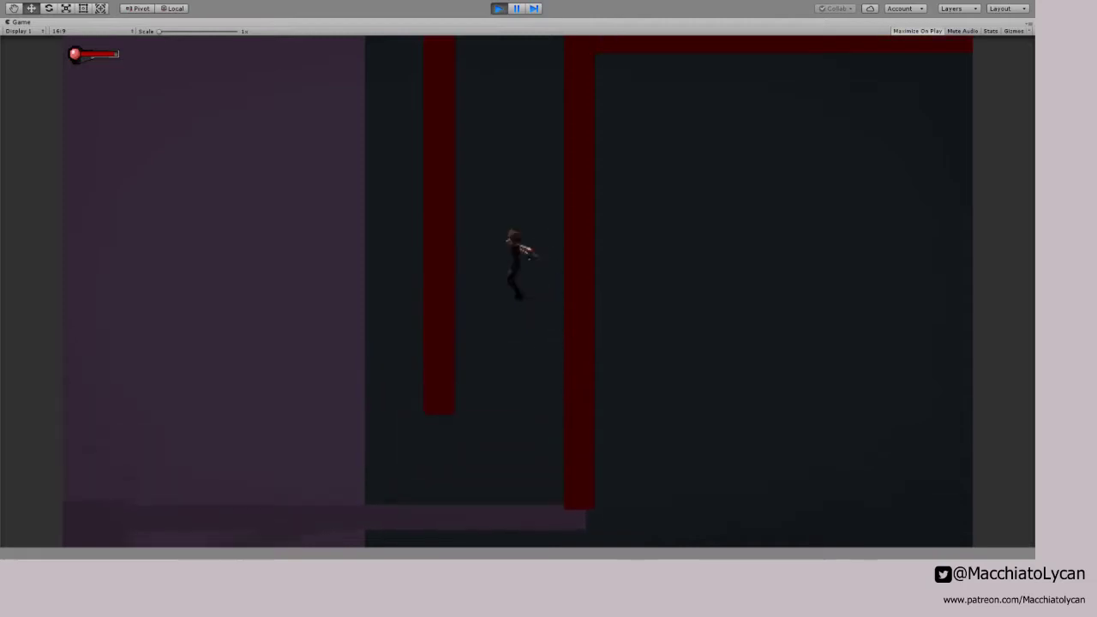
key(space)
key(space)
key(space)
key(Right)
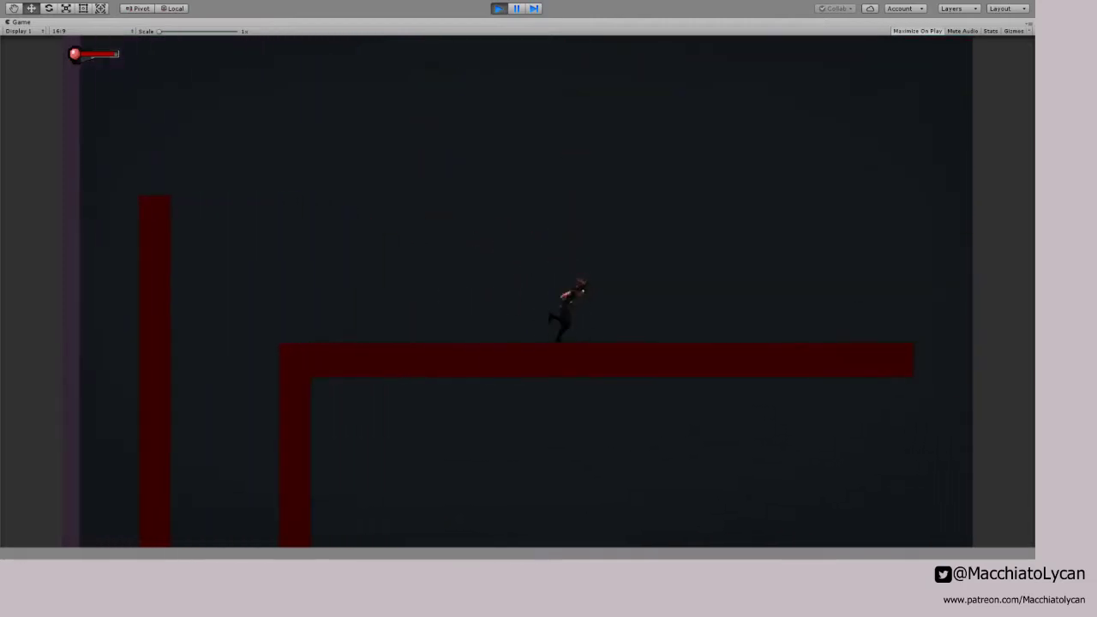
Step: Run back off the red platform, repeat wall jumps in the shaft in orthographic view, and exit Play mode
key(Left)
key(Left)
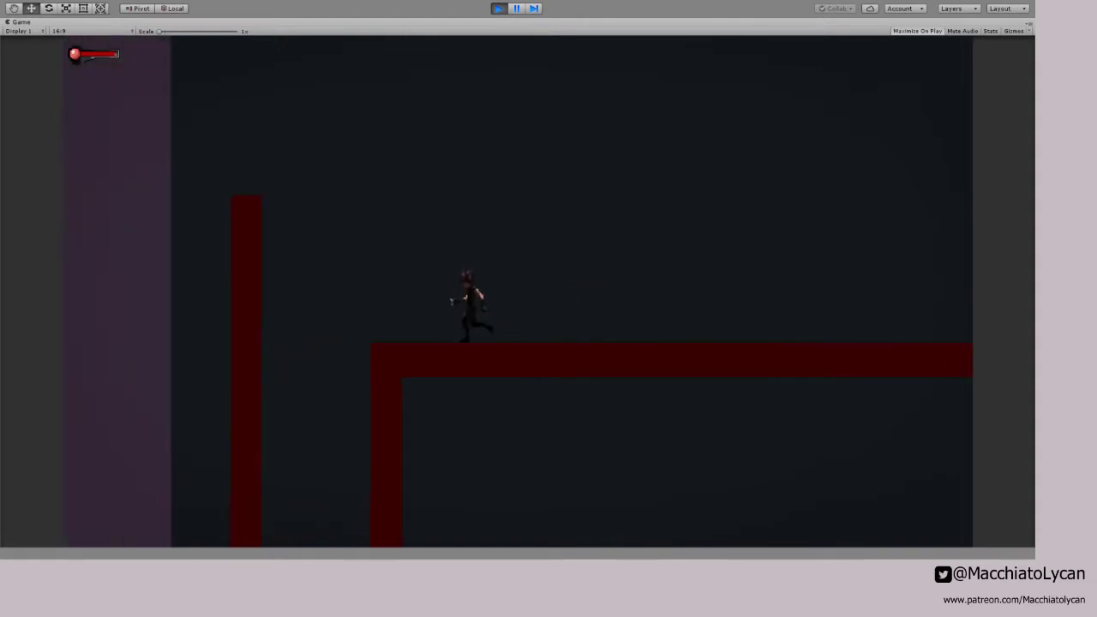
key(Right)
key(space)
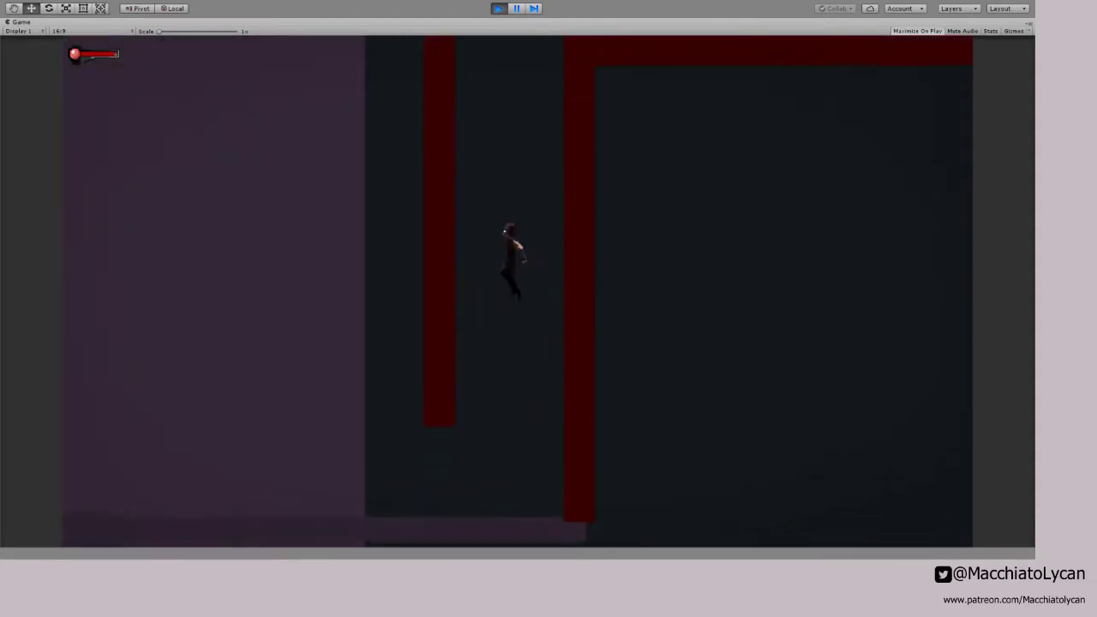
key(space)
key(space)
key(Right)
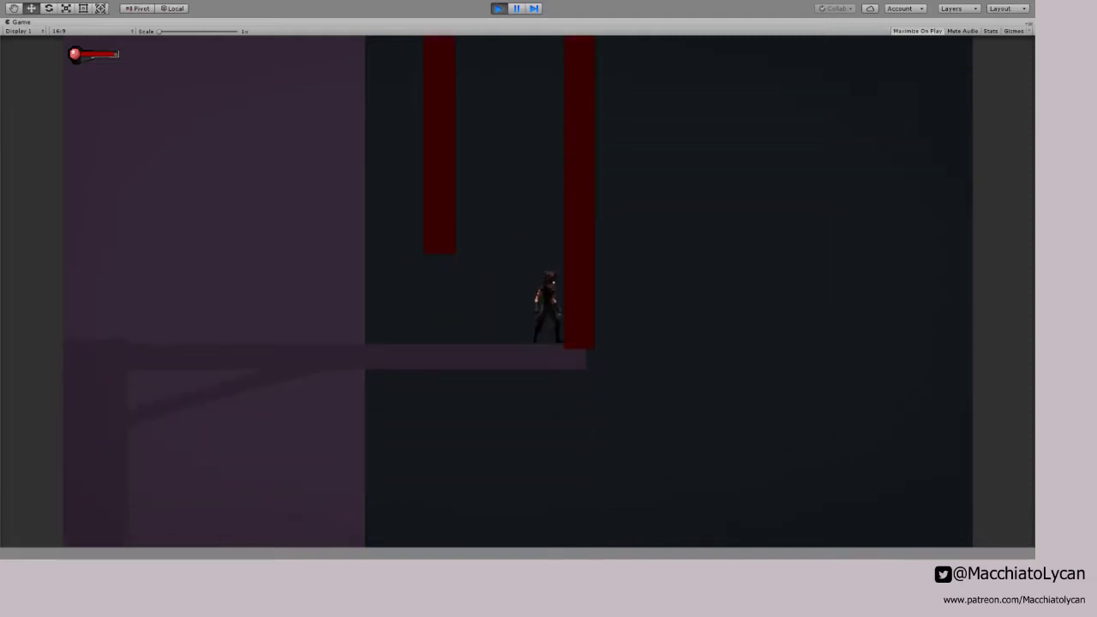
click(499, 10)
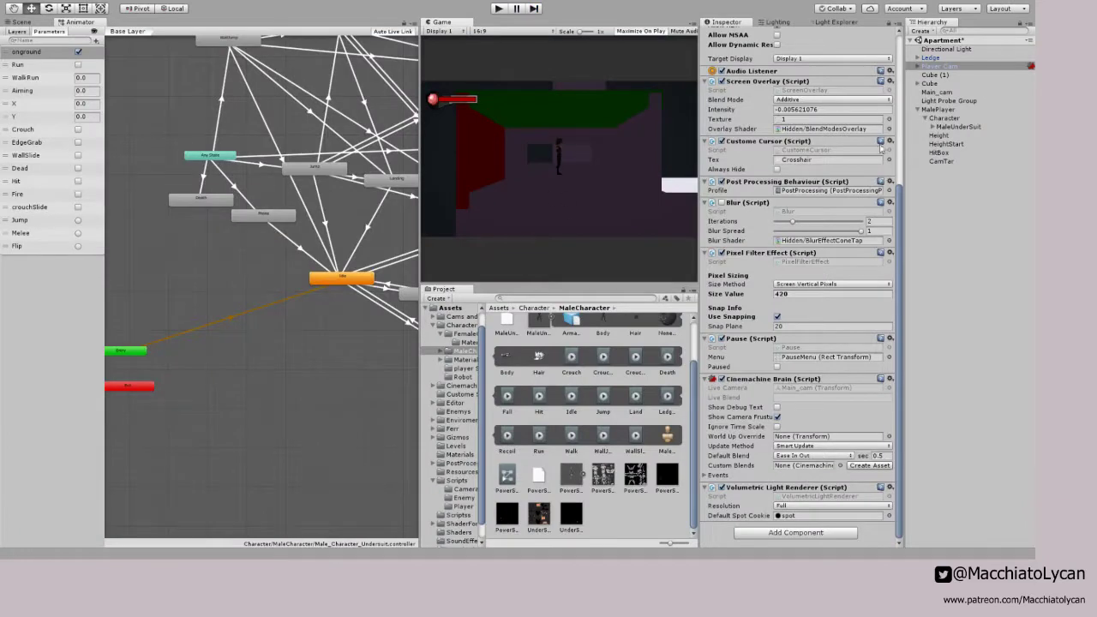
Step: Switch to Blender, put the armature in Pose Mode and select all its bones
key(alt+Tab)
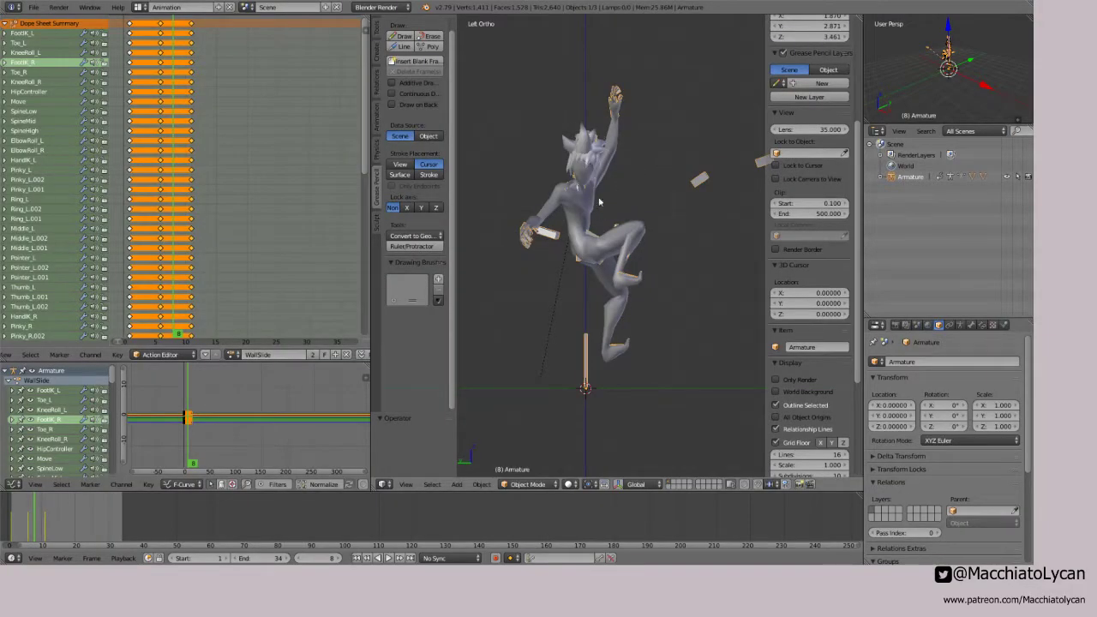
key(ctrl+Tab)
key(a)
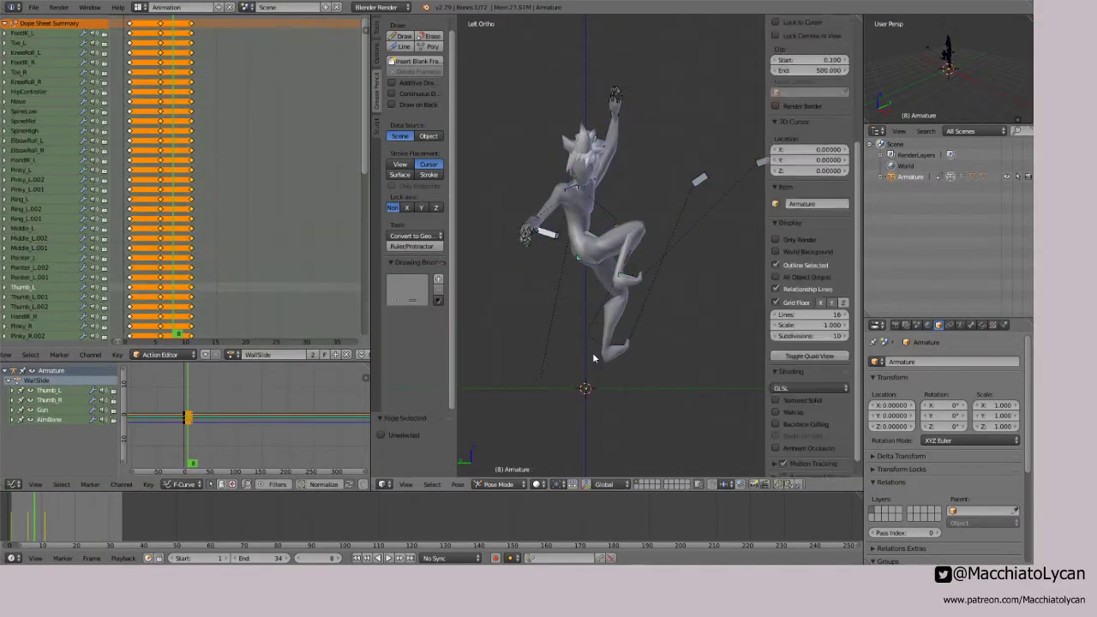
Step: Try shifting the whole pose about -0.16 along Y, then rotating the FootIK_R bone about 59° and moving it on frame 8
key(g)
key(y)
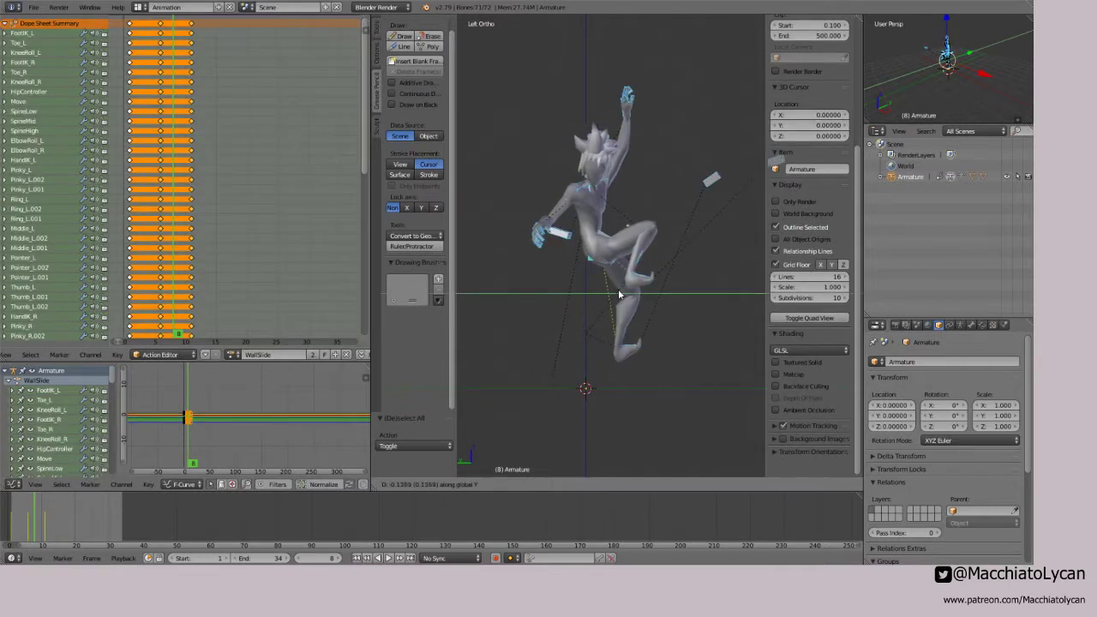
click(644, 121)
click(635, 100)
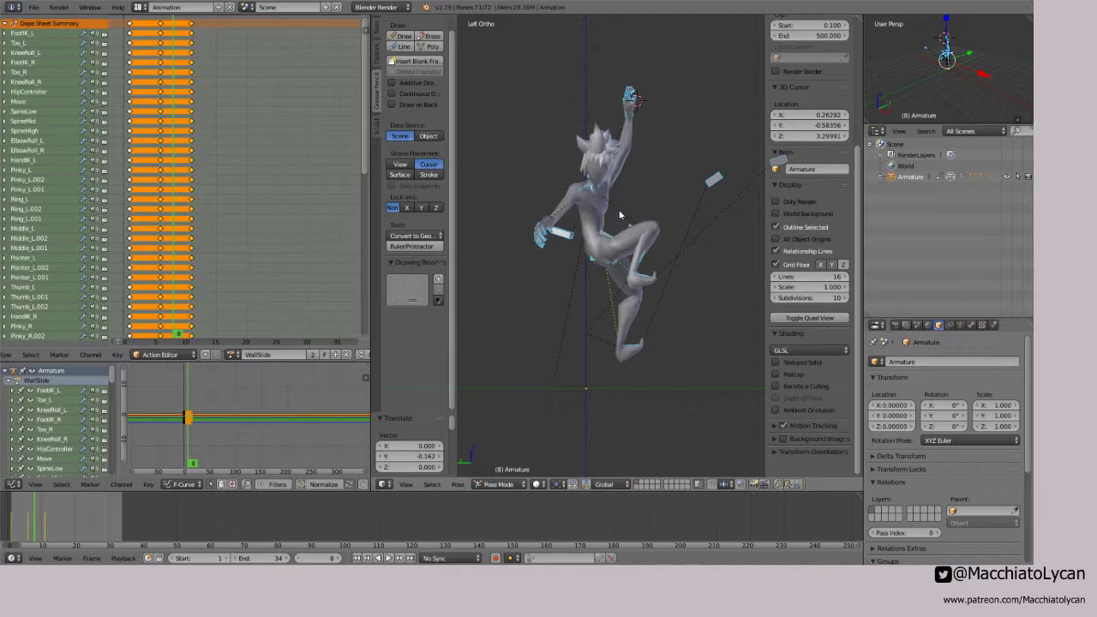
right_click(641, 277)
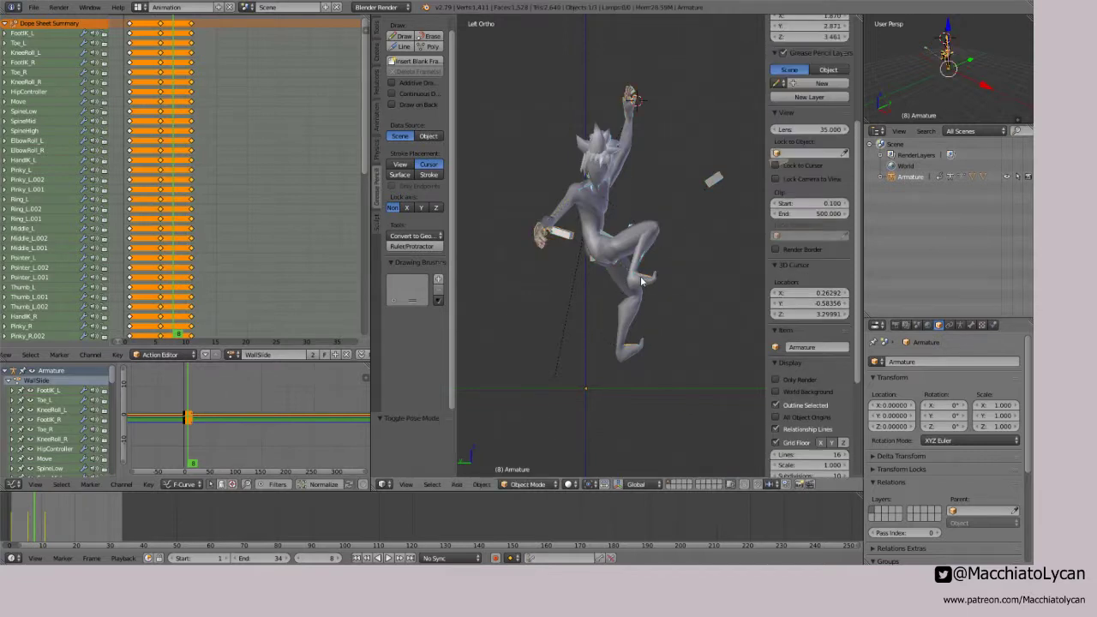
key(r)
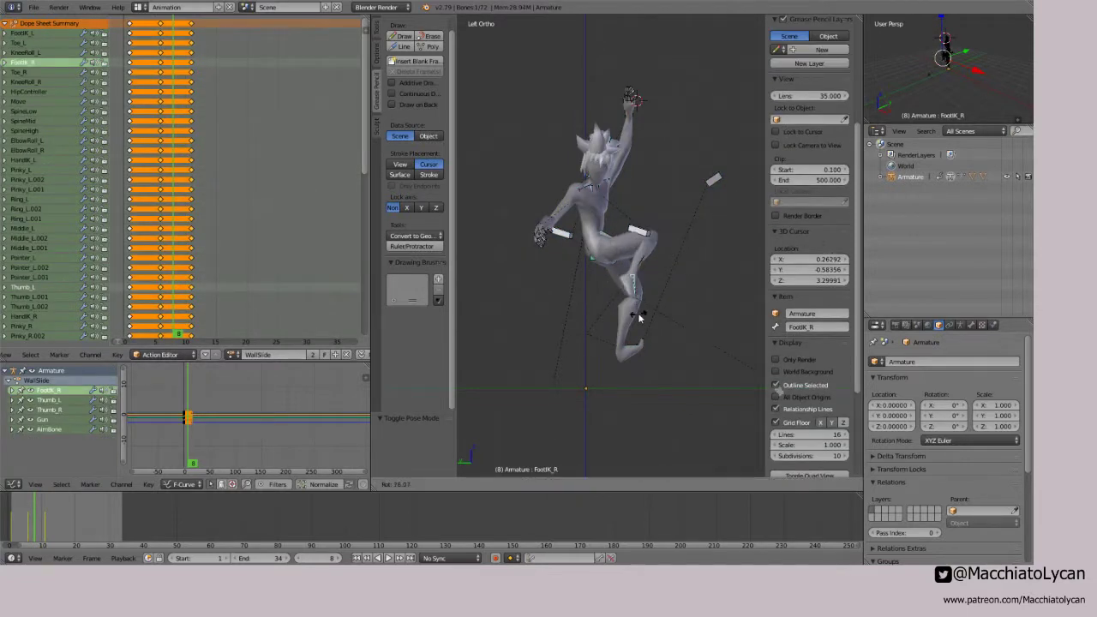
click(663, 310)
key(g)
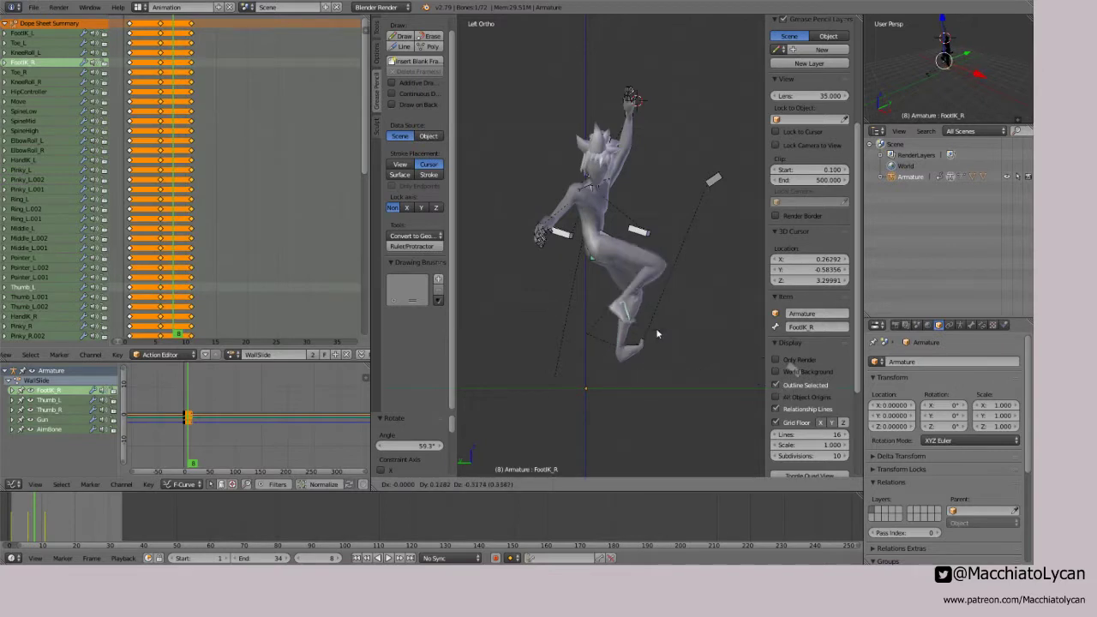
click(655, 332)
click(637, 102)
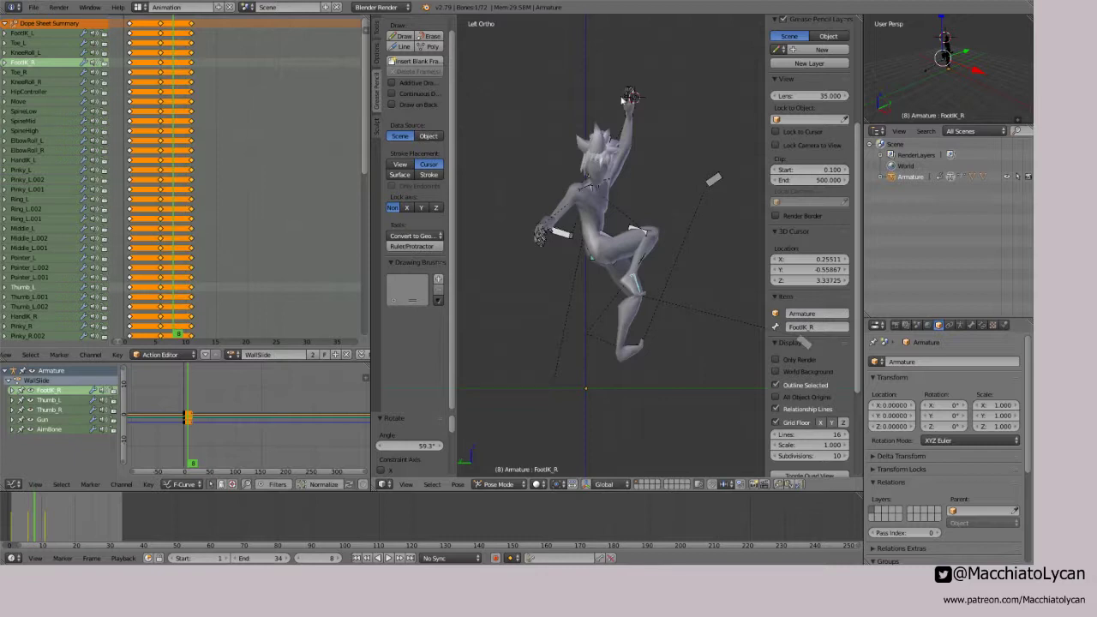
Step: Go to frame 1 of the WallSlide action and trackball-rotate the HipController bone by about 43° and -48°
click(151, 191)
click(130, 188)
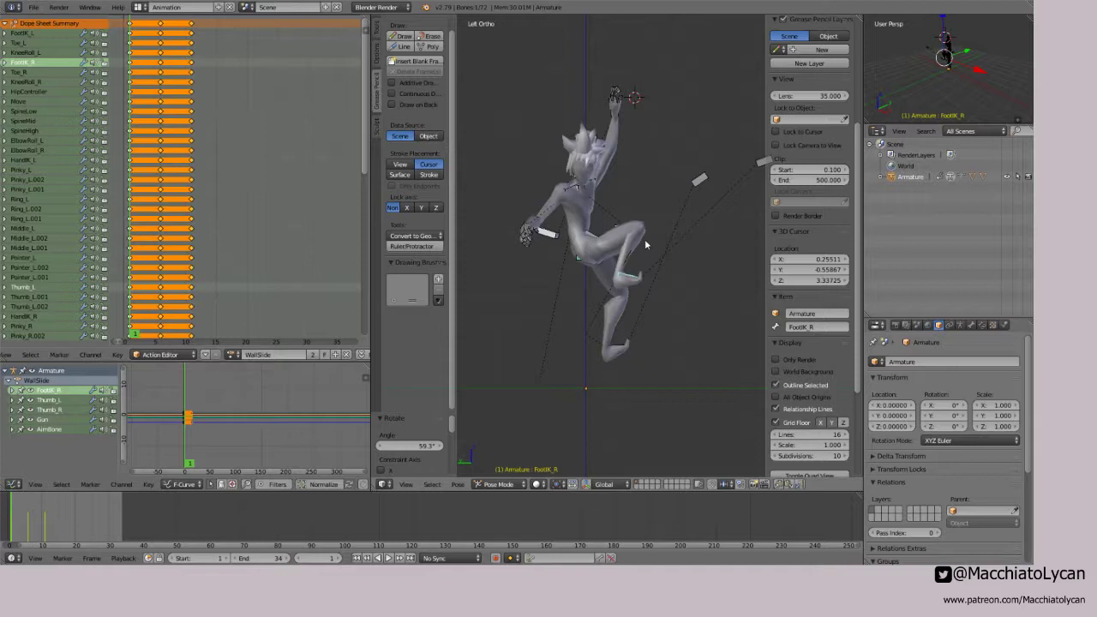
scroll(590, 211, up, 2)
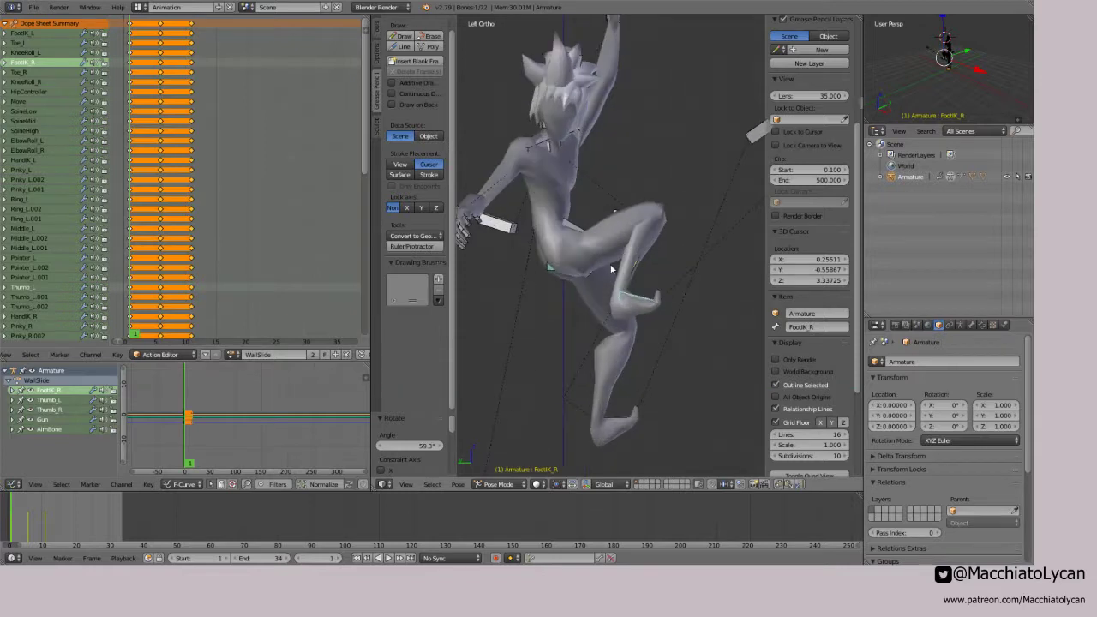
shift+middle_drag(610, 215, 625, 227)
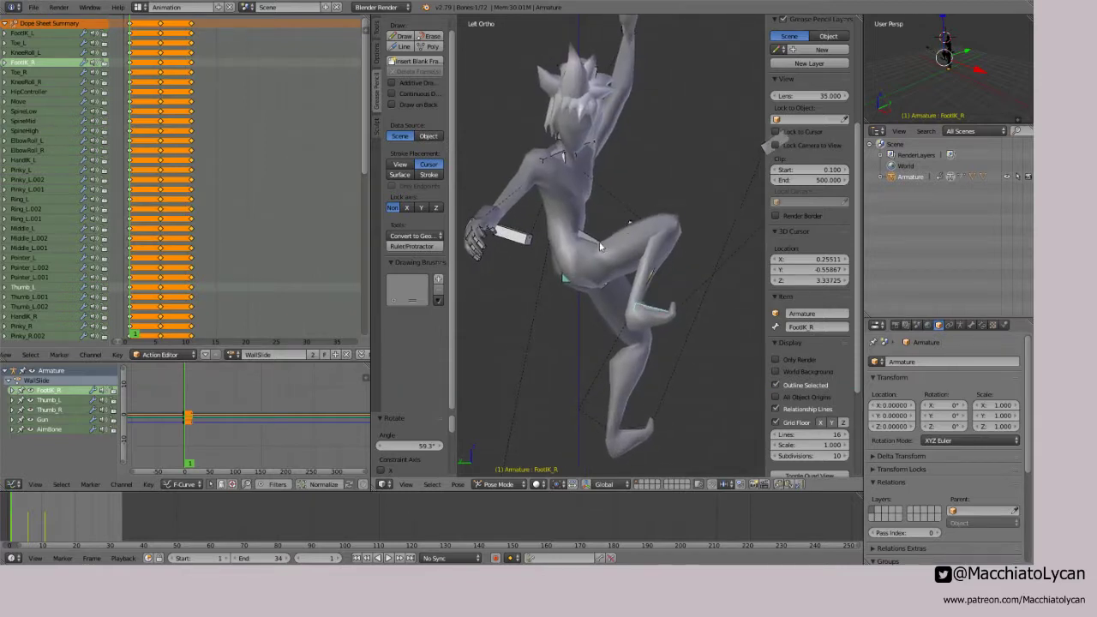
right_click(596, 242)
key(r)
key(r)
click(612, 272)
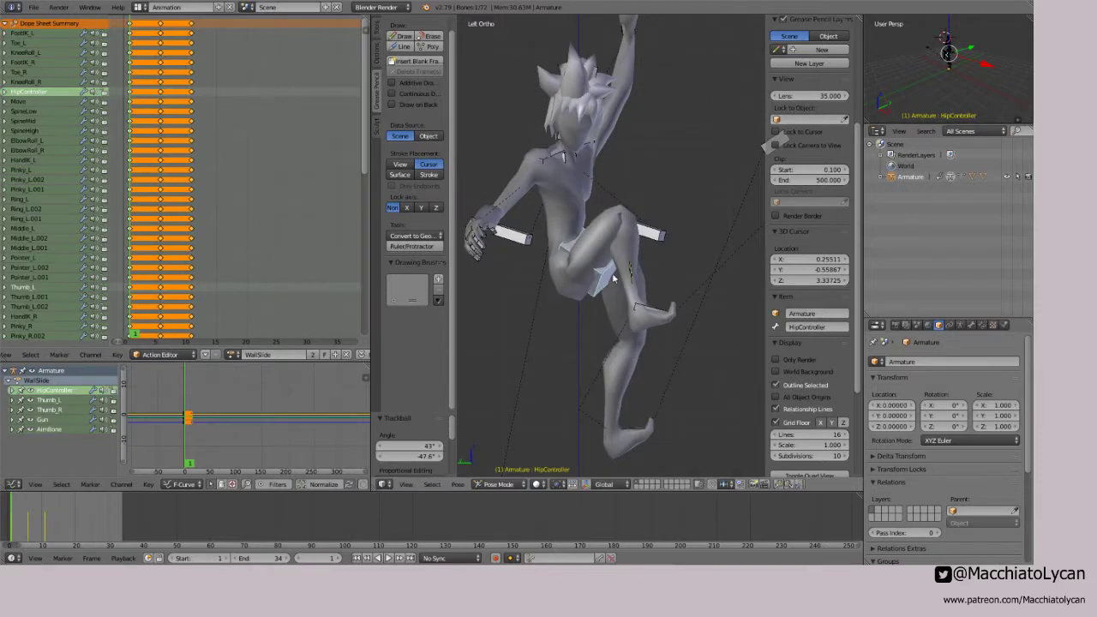
Step: Trackball-rotate the Head bone by about 13° and -37°
right_click(593, 133)
key(r)
key(r)
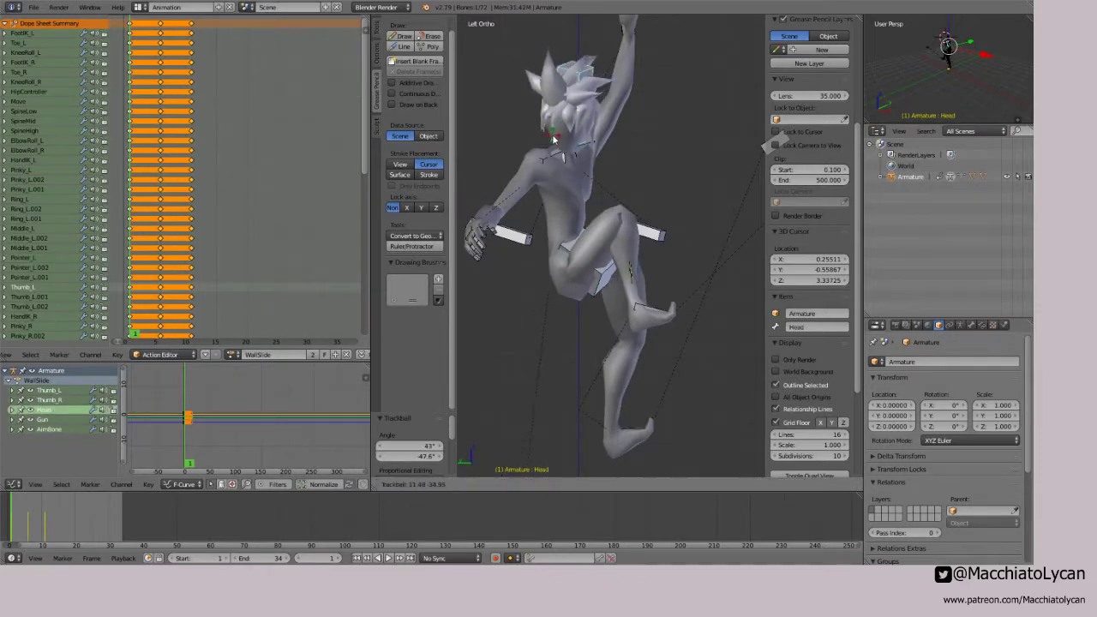
click(552, 141)
Step: Trackball-rotate the FootIK_R bone by about 52° and -112°, and reposition the foot beneath the raised knee
right_click(641, 314)
key(r)
key(r)
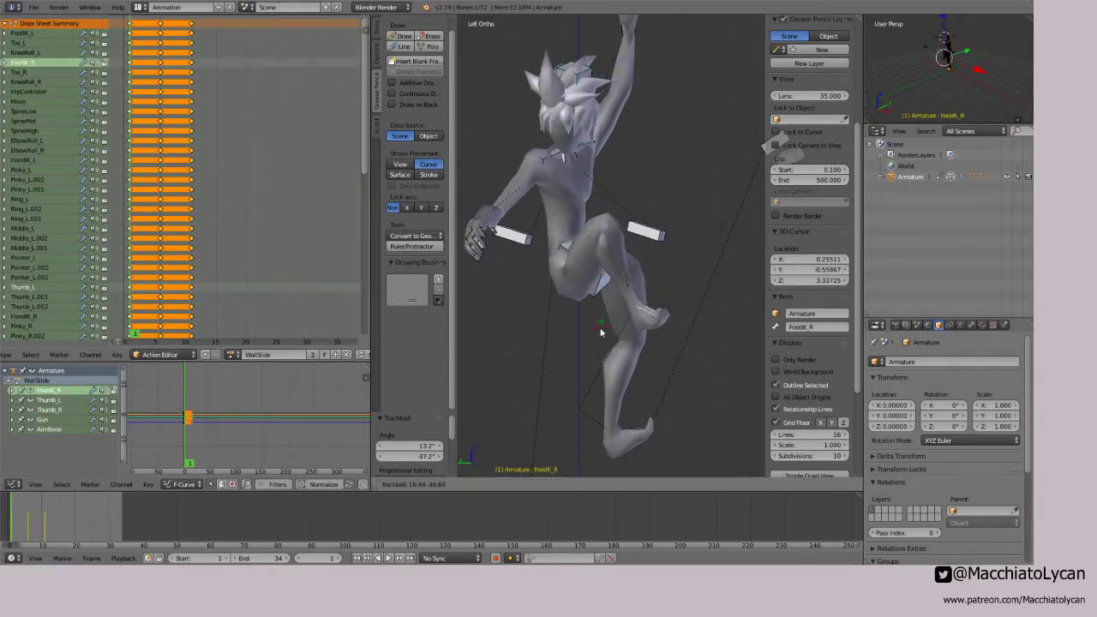
key(g)
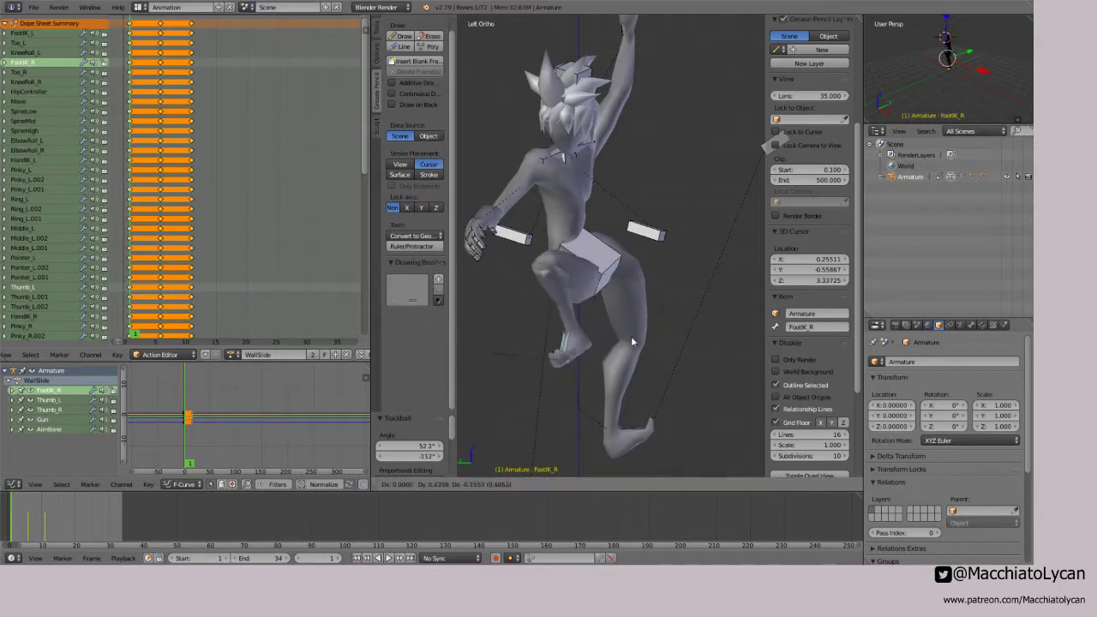
click(633, 316)
Step: Trackball-rotate the HipController bone by about 18° and -12°
right_click(616, 262)
key(r)
key(r)
click(606, 276)
Step: Trackball-rotate the SpineLow bone by about 7° and -63°, and adjust the SpineMid bone's rotation to twist the torso
right_click(573, 228)
key(r)
key(r)
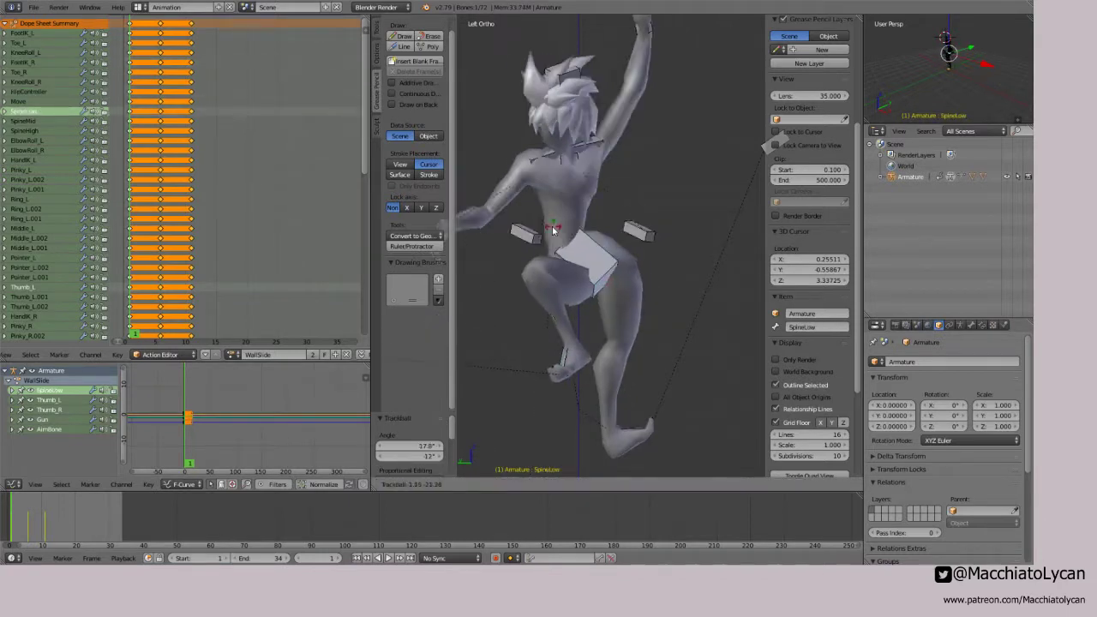
click(514, 231)
right_click(566, 210)
key(r)
key(r)
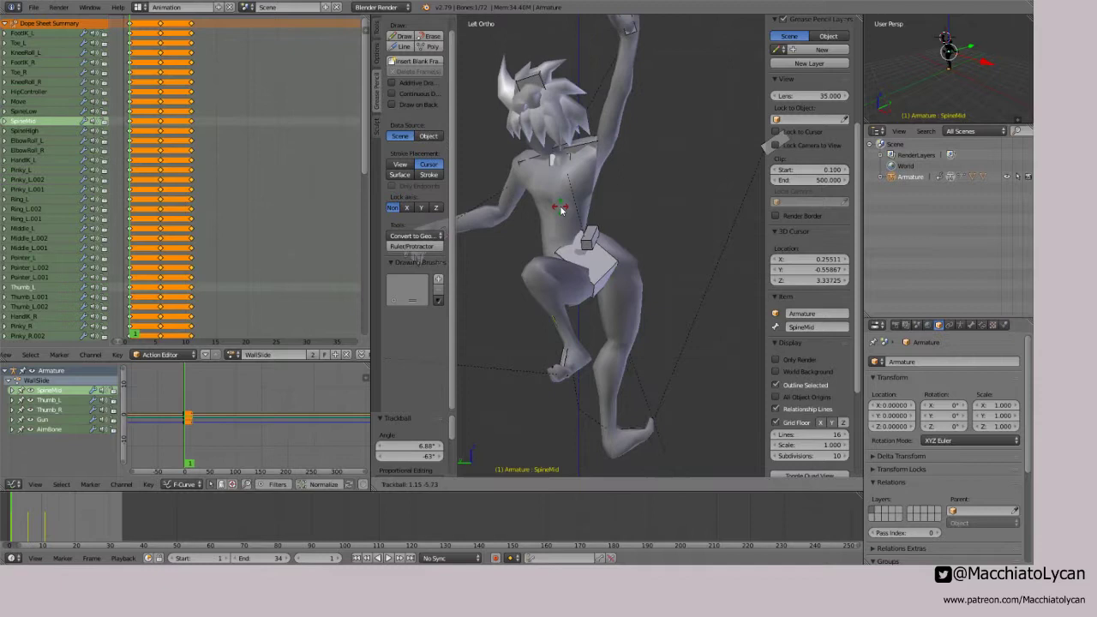
click(562, 211)
Step: Refine the HipController bone's rotation with trackball and a plain rotation of about 33° to tilt the pelvis
right_click(606, 279)
key(r)
key(r)
click(585, 302)
key(r)
key(r)
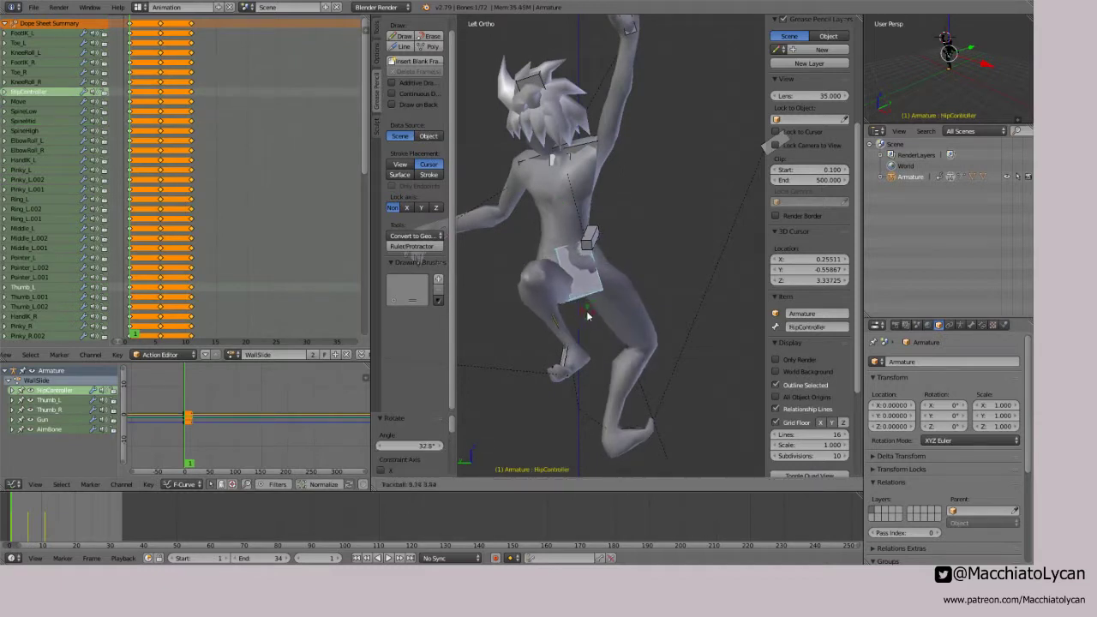
click(579, 307)
Step: Trackball-rotate the Head bone by about 9° and -7°
key(r)
key(r)
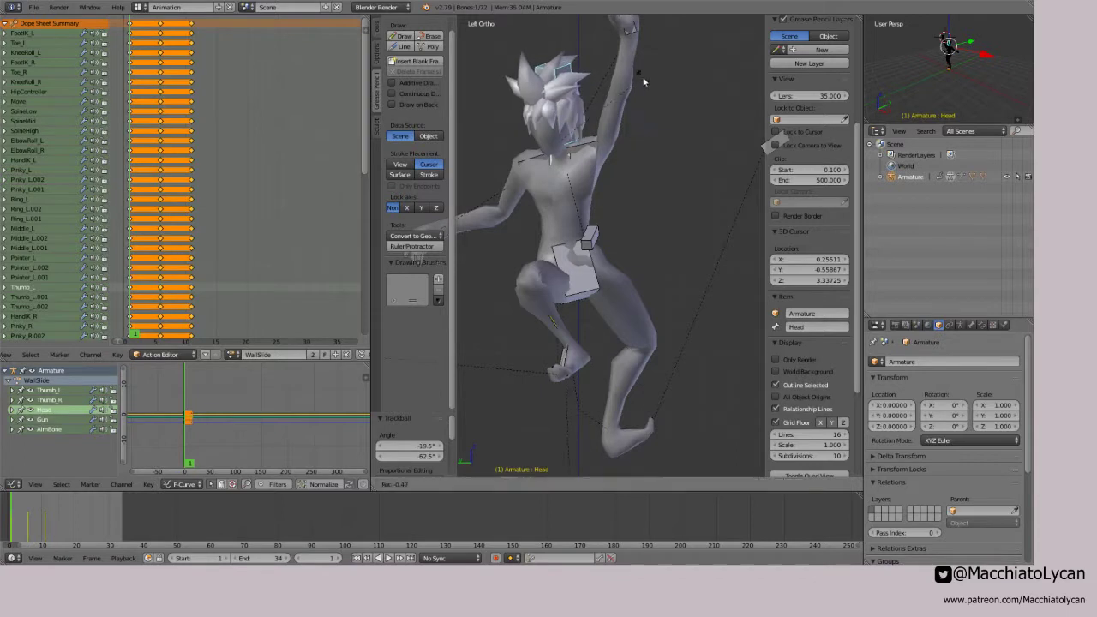
click(588, 148)
shift+middle_drag(612, 228, 655, 205)
scroll(570, 344, down, 2)
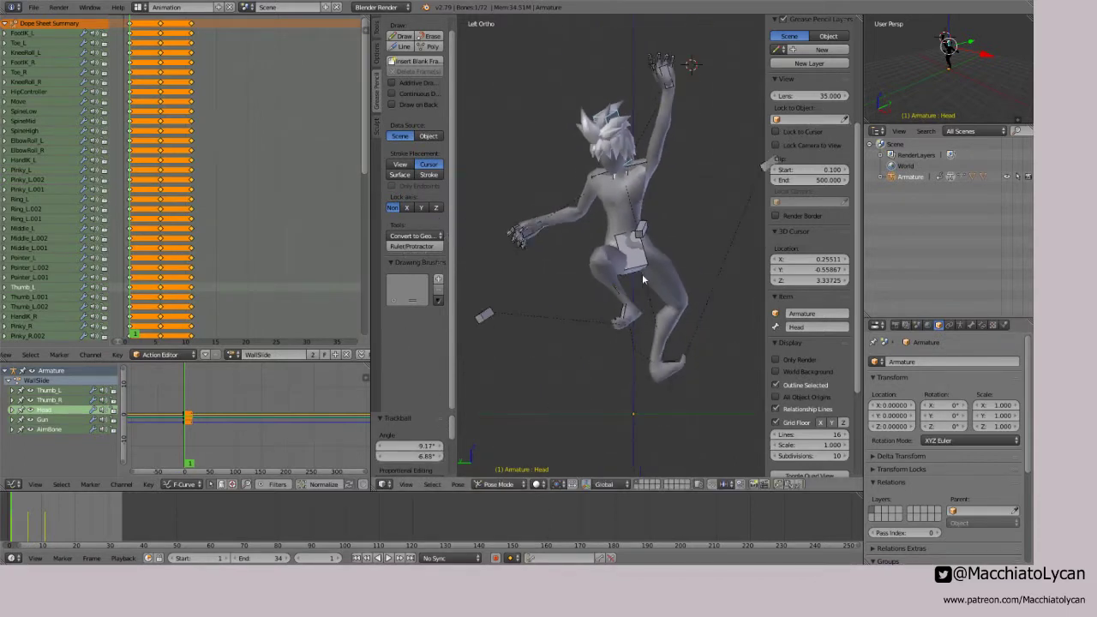
Step: Clear the posed rotation at the right foot and trackball-rotate the FootIK_R bone by about 38° and 32°
right_click(625, 324)
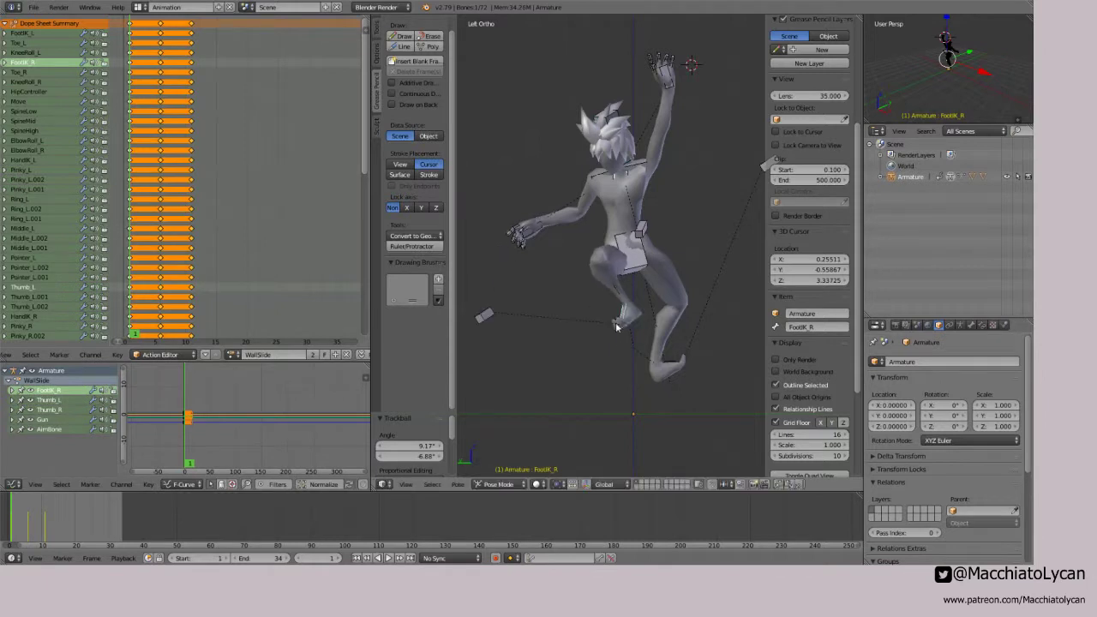
key(alt+r)
right_click(629, 320)
key(r)
key(r)
click(659, 350)
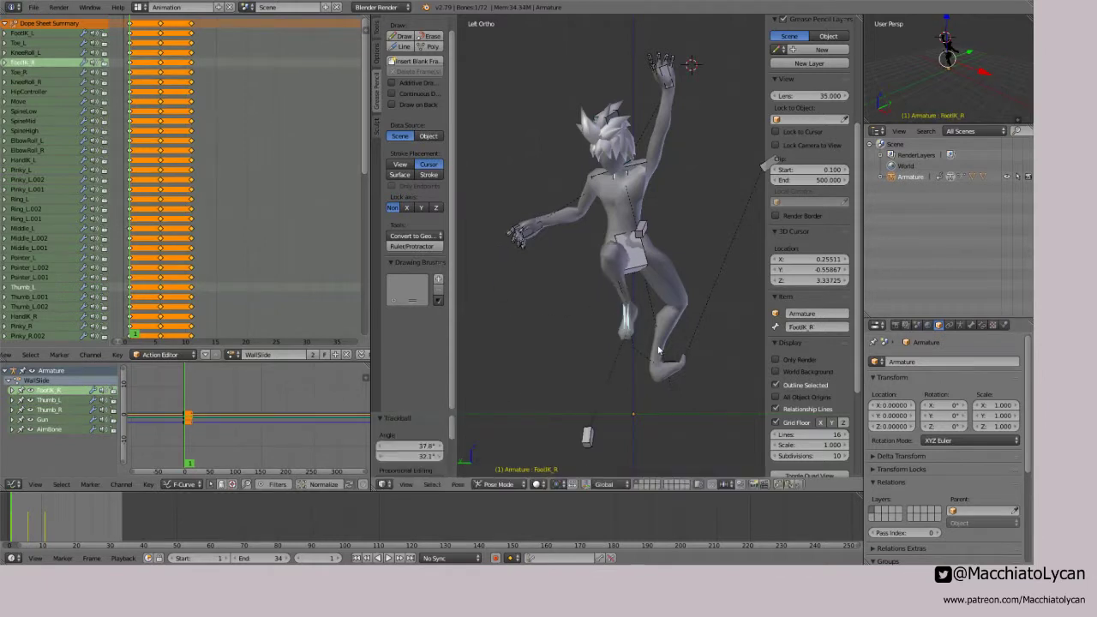
Step: Clear the pose rotation of the Toe_L bone
right_click(673, 368)
right_click(673, 369)
right_click(673, 367)
key(alt+r)
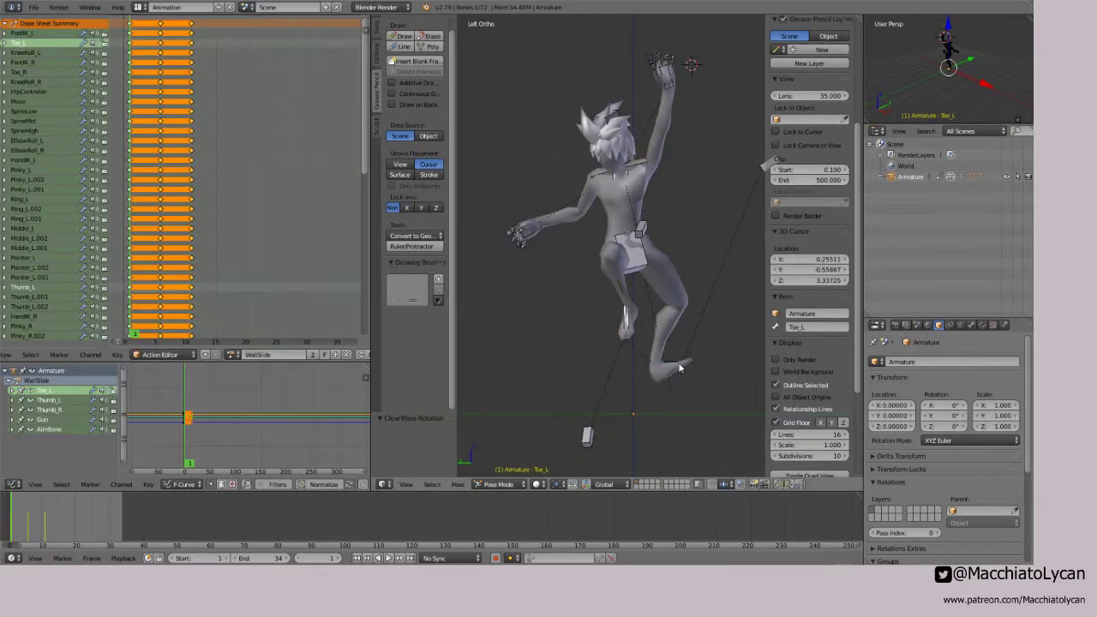
Step: Rotate the FootIK_L bone so the foot points downward, and shift it about -0.07 along Y and 0.01 along Z
right_click(671, 374)
key(r)
key(r)
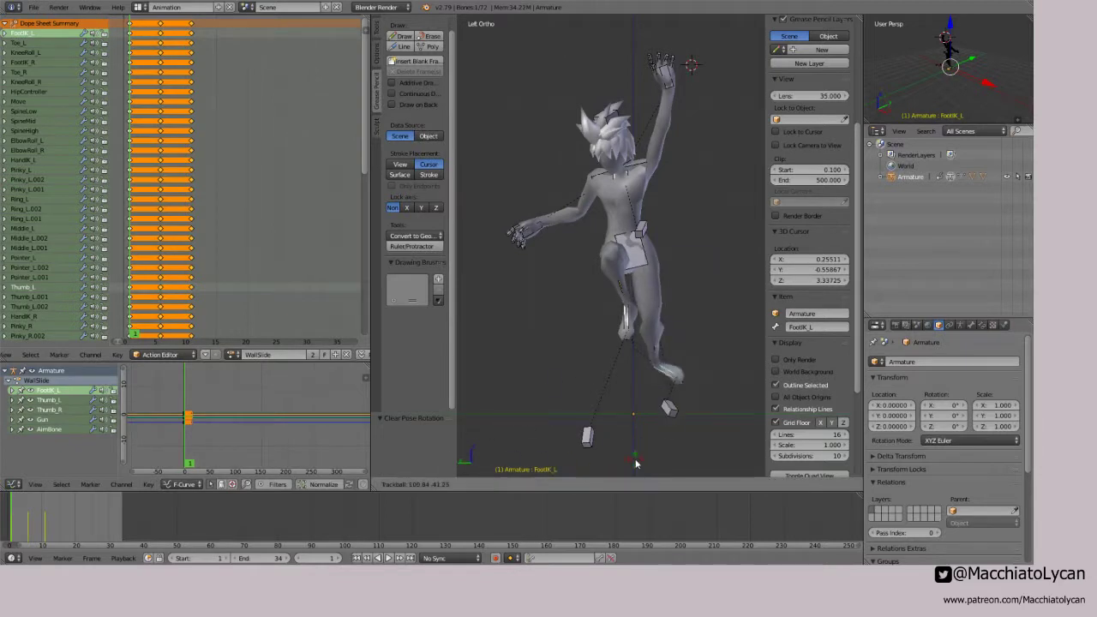
click(690, 410)
key(r)
click(683, 428)
key(r)
key(r)
click(650, 454)
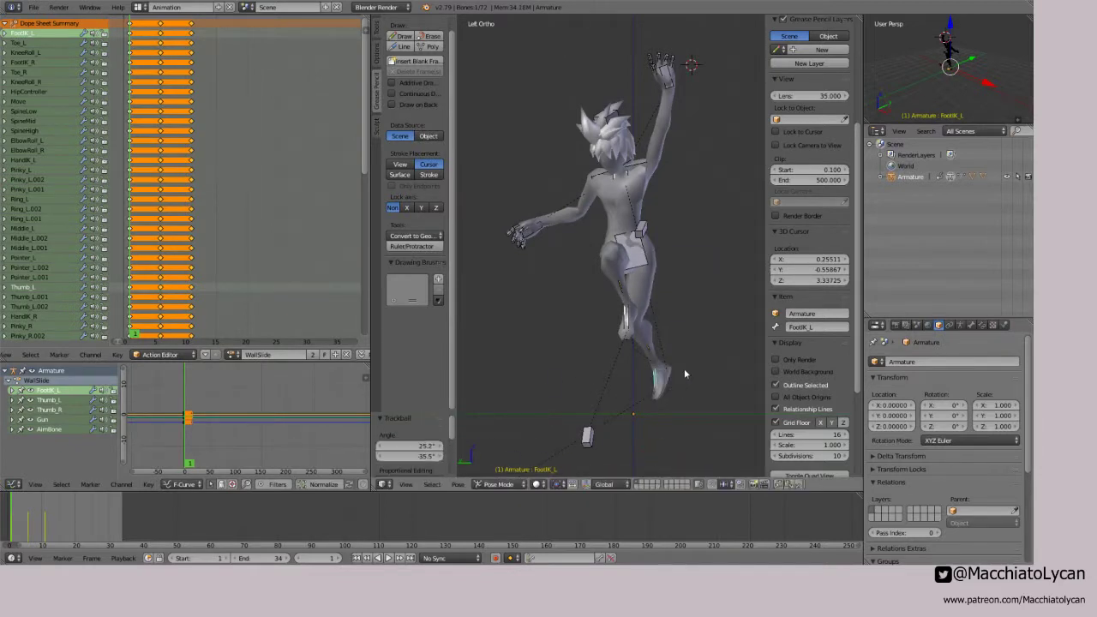
key(g)
click(688, 385)
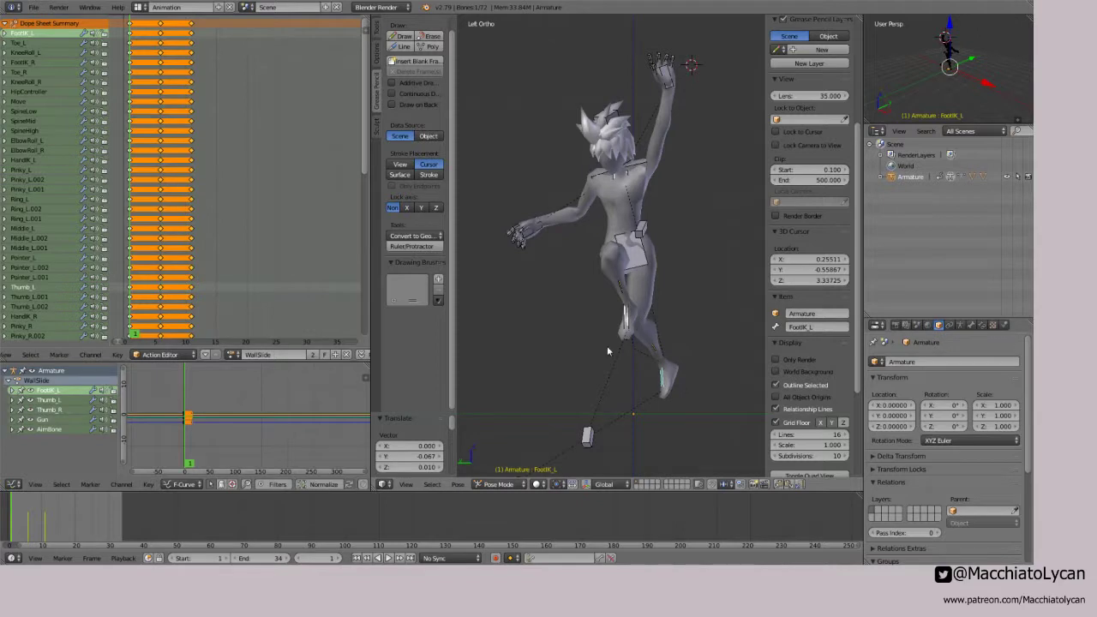
Step: Move the right leg's knee control about 0.28 along Y and 0.66 along Z
right_click(593, 436)
key(g)
click(569, 357)
right_click(646, 291)
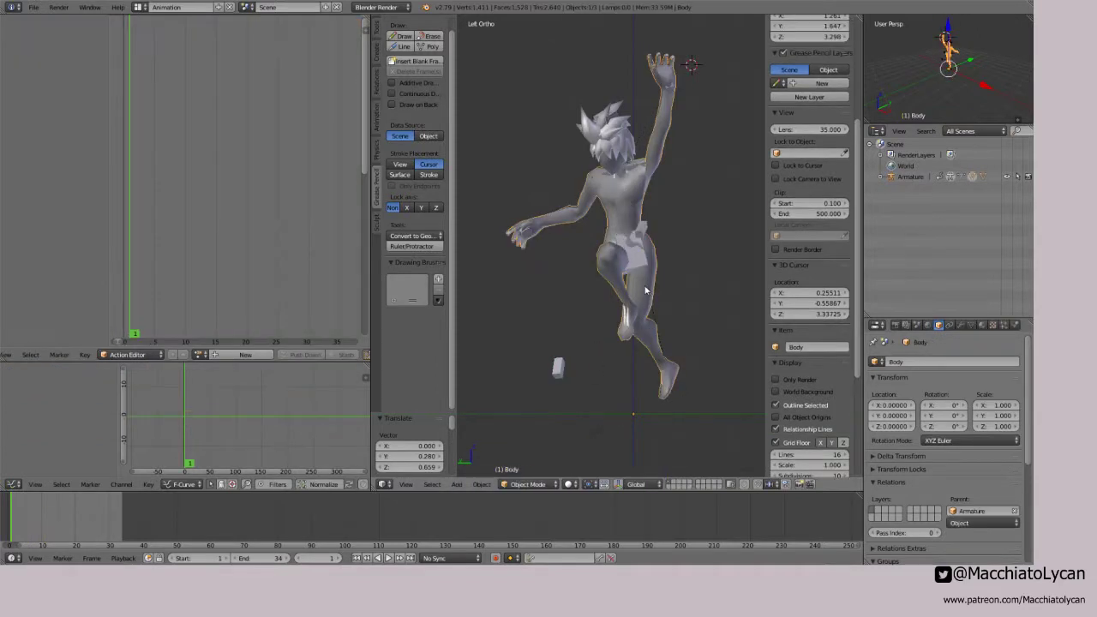
Step: Move the FootIK_L bone about -0.11 along Y and 0.08 along Z, and bring the KneeRoll_L control up near the left foot
right_click(668, 376)
key(g)
click(680, 367)
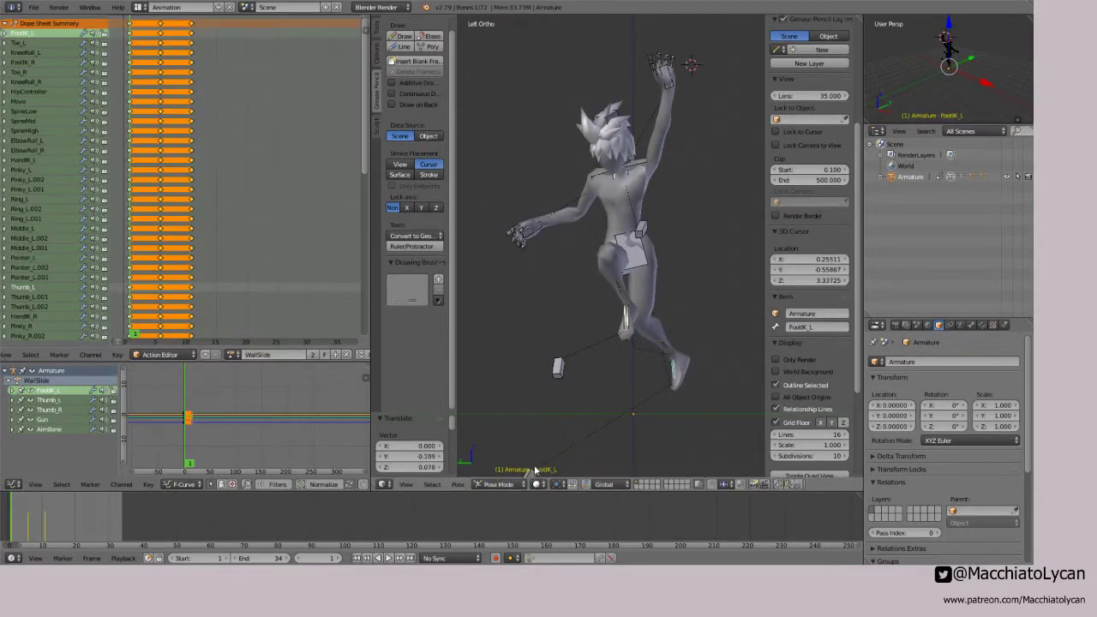
right_click(537, 467)
key(g)
click(663, 358)
Step: Trackball-rotate the FootIK_L bone and move the KneeRoll_L control about 0.70 along Y and -0.06 along Z
right_click(677, 374)
key(r)
key(r)
click(694, 369)
right_click(695, 368)
key(g)
click(633, 365)
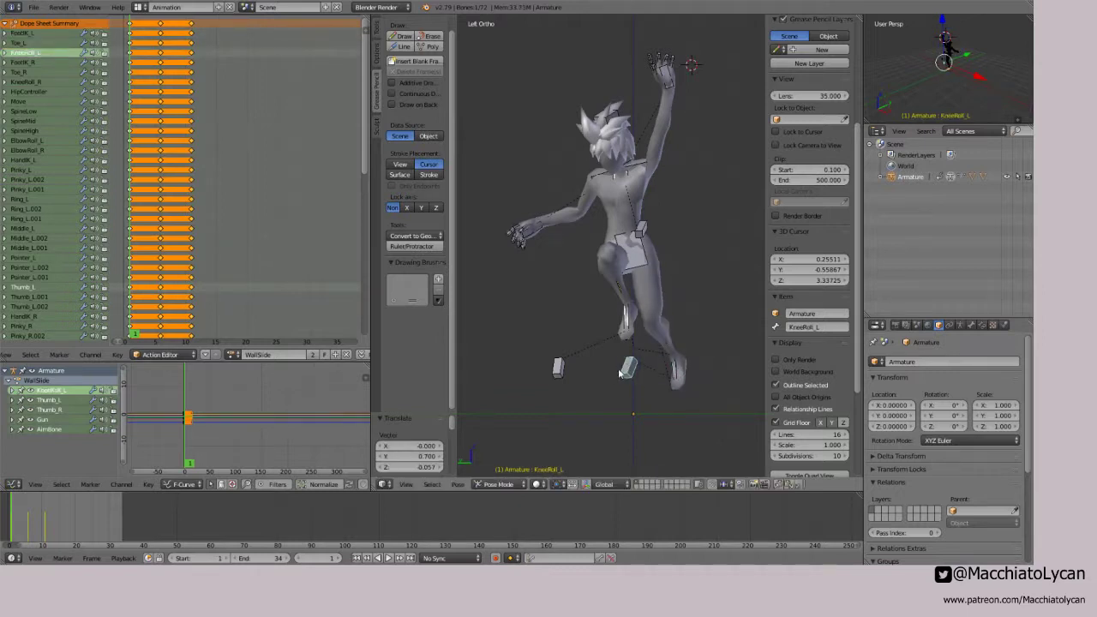
Step: Rotate the HipController bone about 9° and the FootIK_R bone about -26°
right_click(639, 270)
key(r)
click(635, 272)
right_click(627, 320)
key(r)
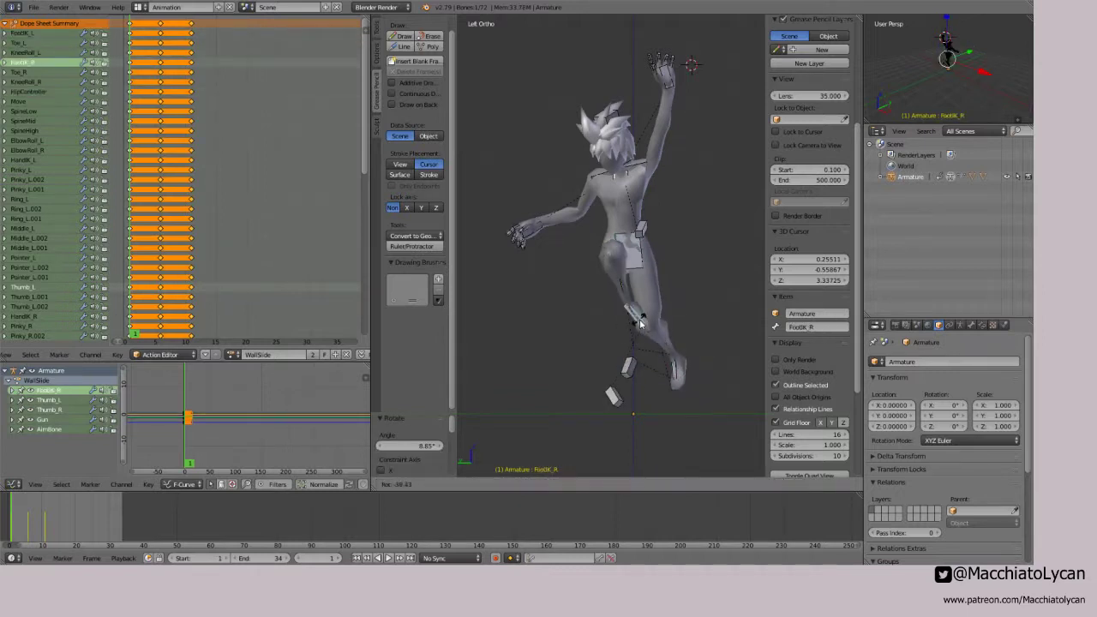
click(630, 330)
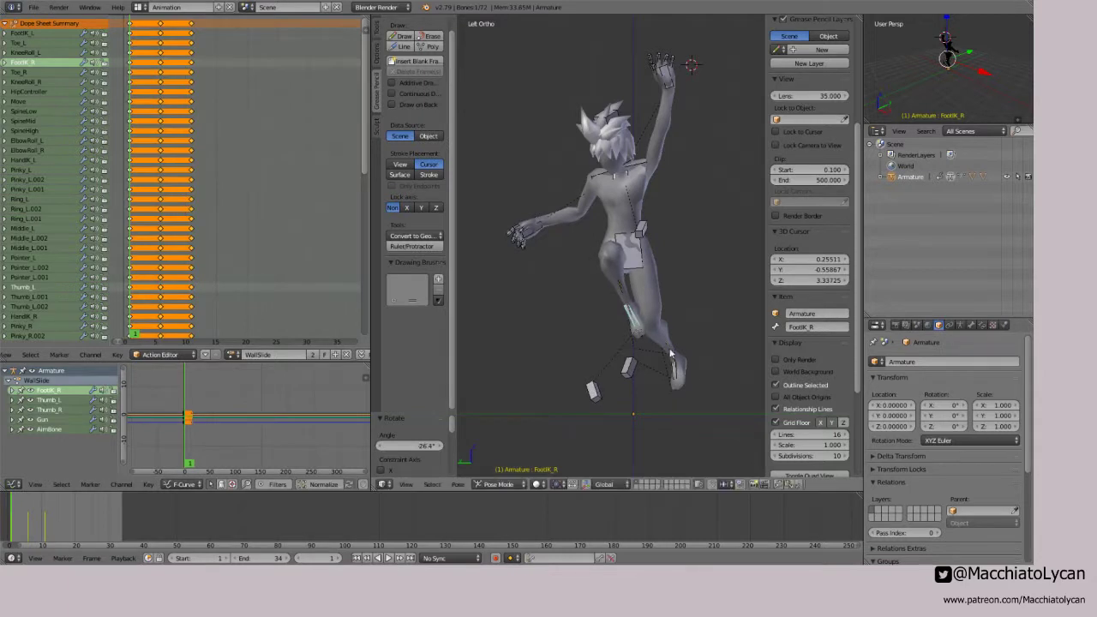
Step: Move the FootIK_L bone about 0.34 along Y and -0.13 along Z to bring the left leg under the body
right_click(680, 375)
key(g)
click(644, 388)
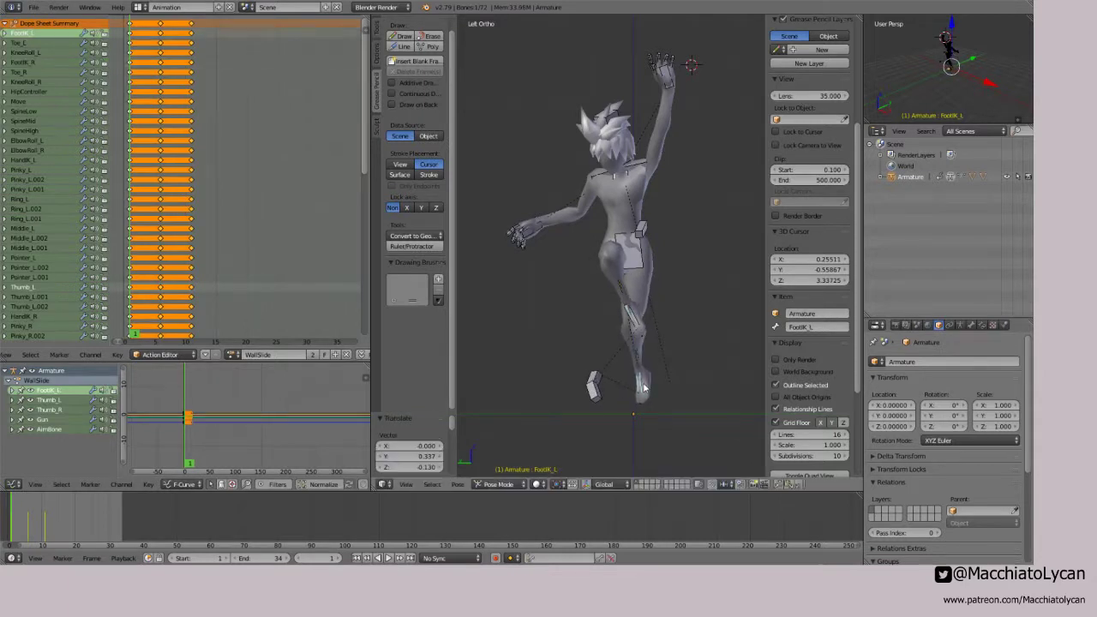
Step: Reposition the FootIK_R bone below the bent right knee and trackball-rotate it by about 24° and 31°
right_click(636, 323)
key(g)
click(614, 321)
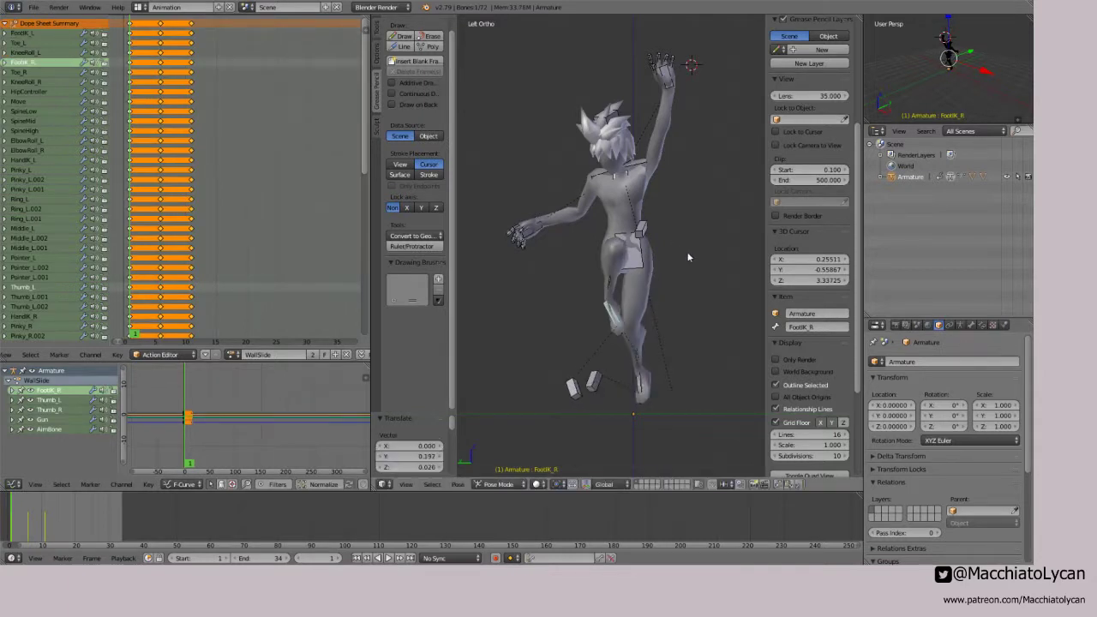
key(r)
key(r)
click(655, 279)
key(g)
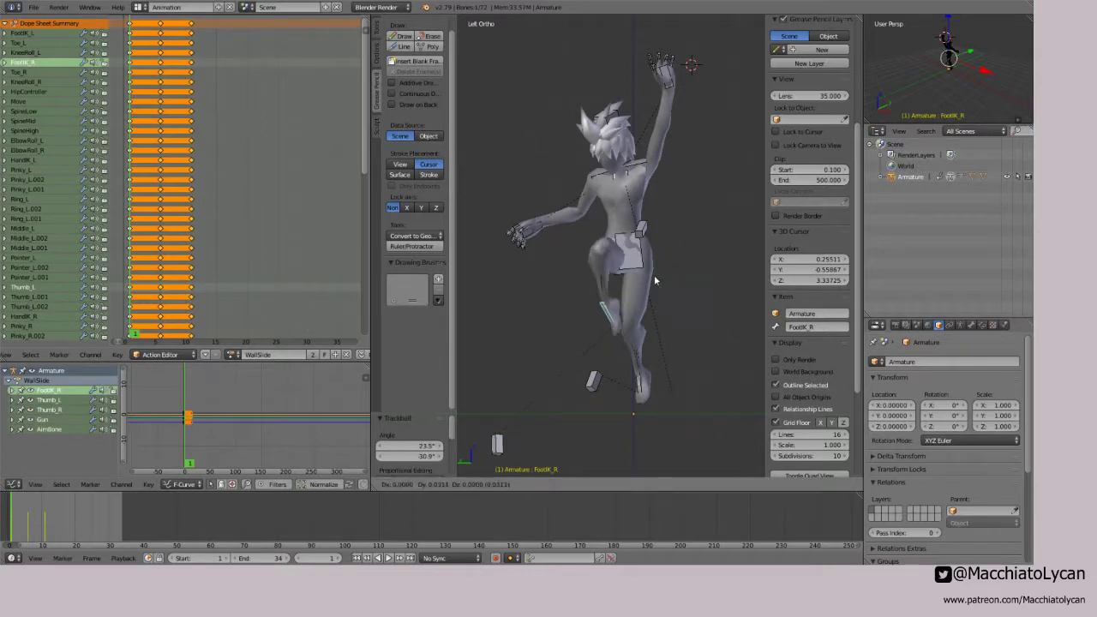
click(663, 305)
Step: Trackball-rotate the HipController bone to turn the pelvis with the raised right leg
right_click(603, 262)
key(r)
key(r)
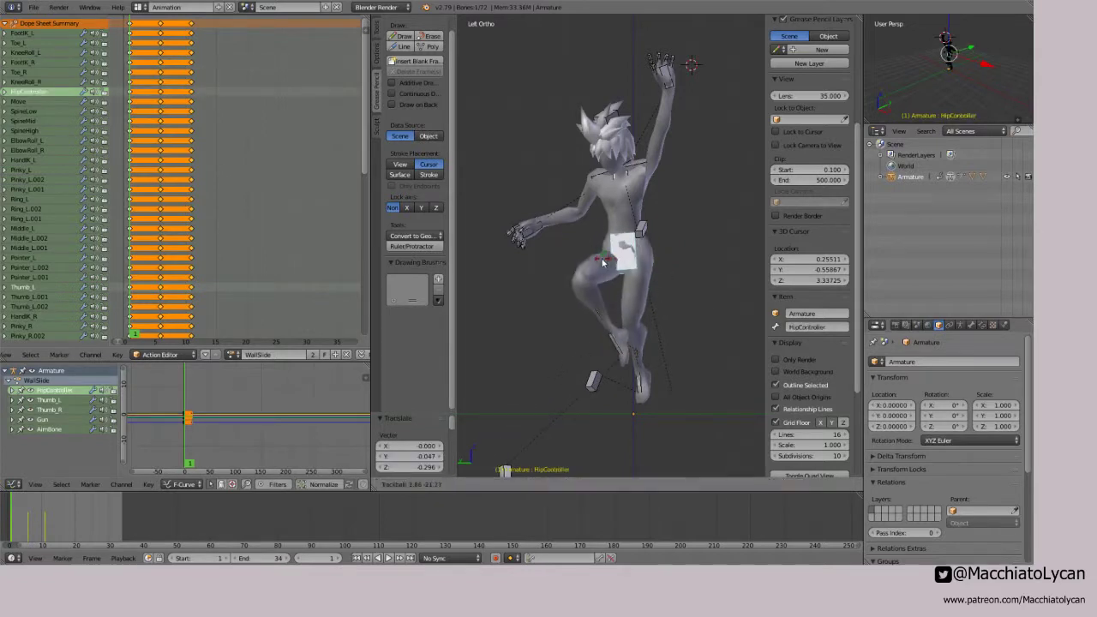
click(598, 256)
Step: Raise the FootIK_R bone toward the bent right knee and shift it about 0.41 along X, 0.13 along Y and 0.10 along Z
right_click(621, 349)
key(g)
click(618, 325)
middle_drag(574, 287, 552, 265)
key(g)
click(622, 276)
key(ctrl+KP_3)
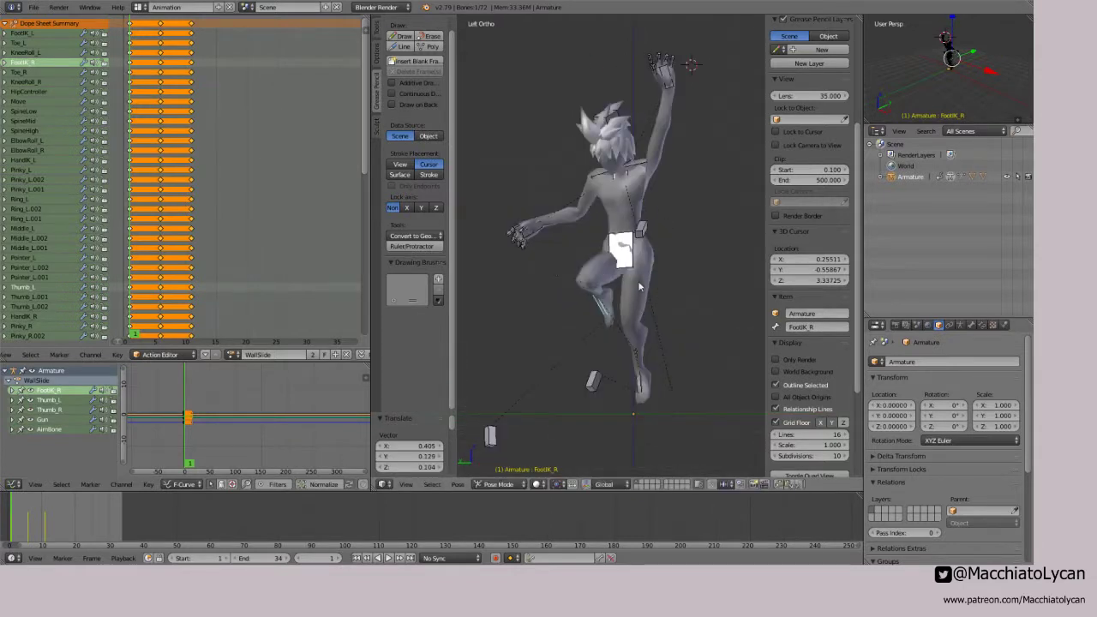
Step: Move the FootIK_L bone about 0.10 along Y and -0.03 along Z
right_click(645, 375)
key(g)
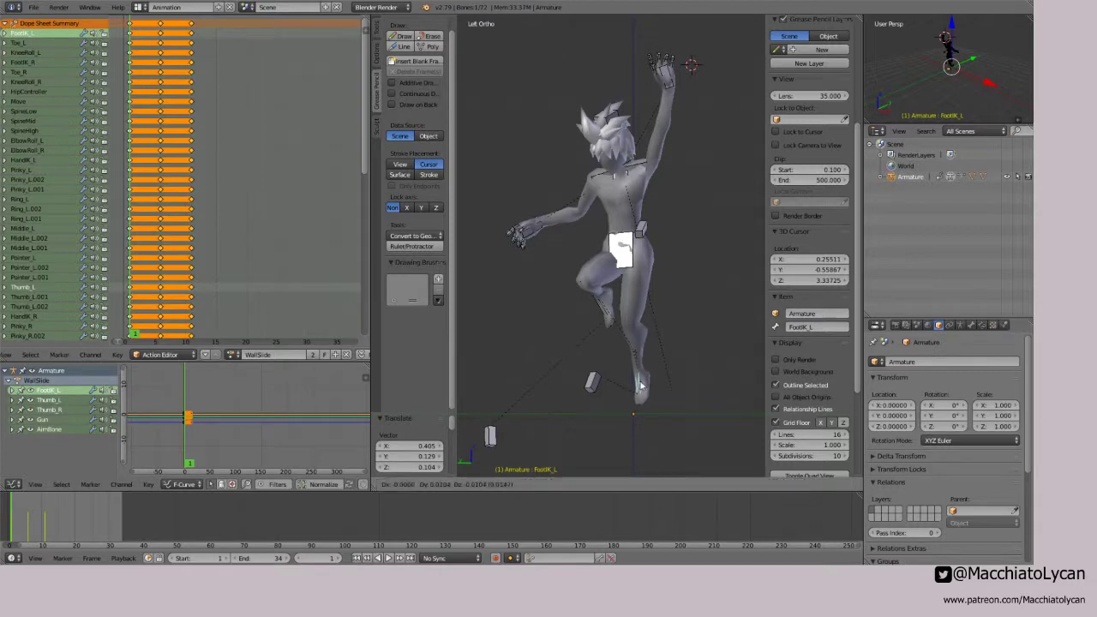
click(631, 385)
Step: Move the FootIK_R bone back behind the left leg and shift it about 0.09 along X and 0.03 along Y
right_click(602, 303)
key(g)
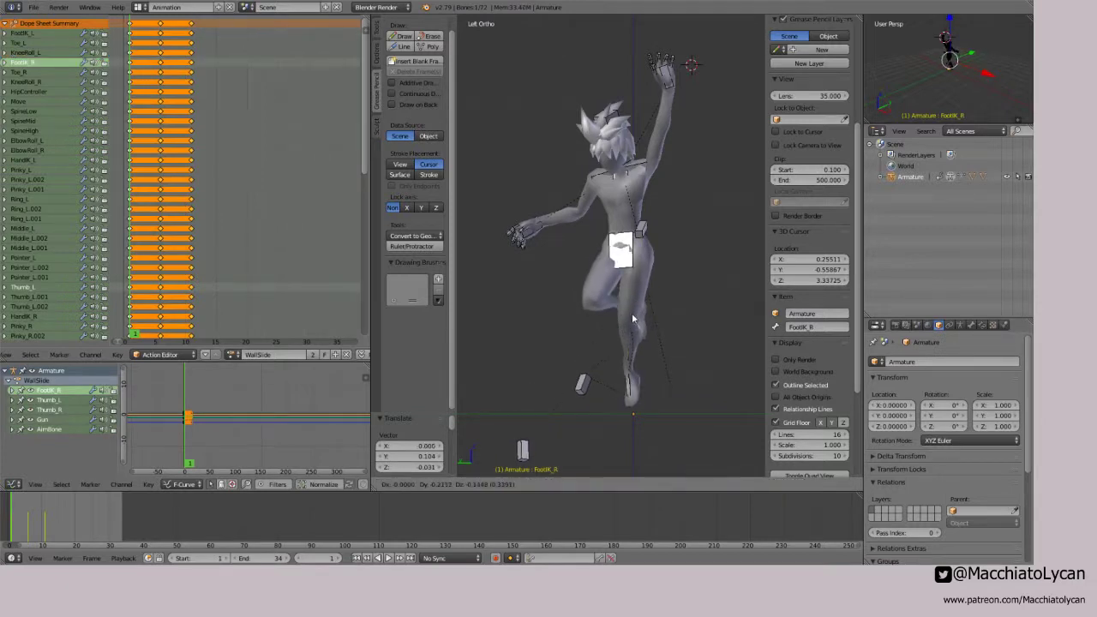
click(634, 319)
middle_drag(635, 318, 686, 306)
key(g)
click(676, 308)
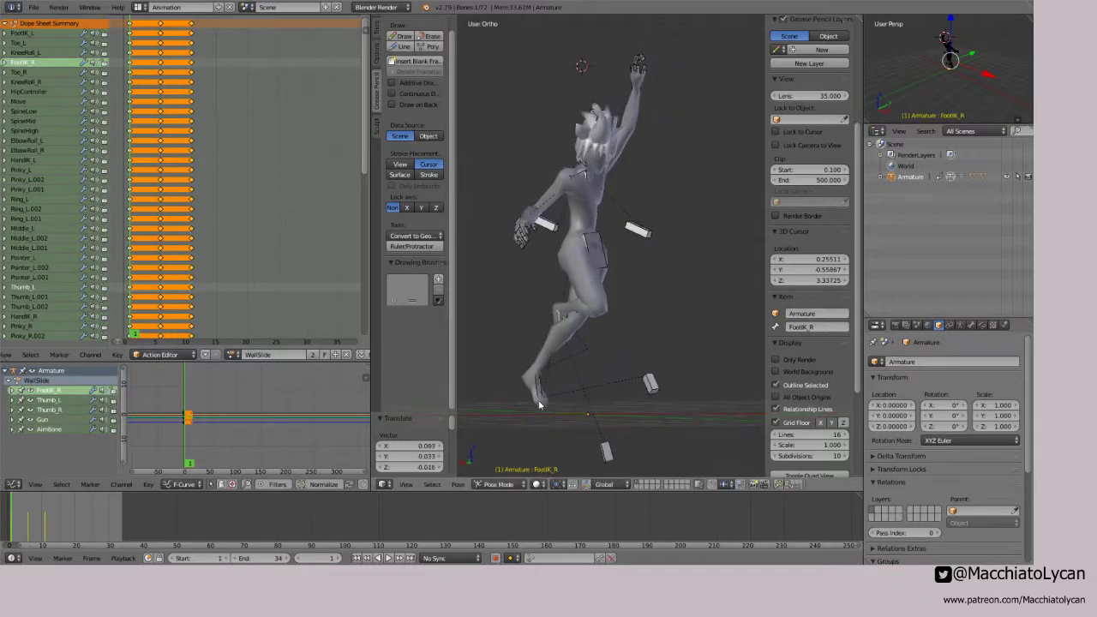
Step: Move the FootIK_L bone about -0.49 along the X axis
right_click(539, 393)
key(g)
key(x)
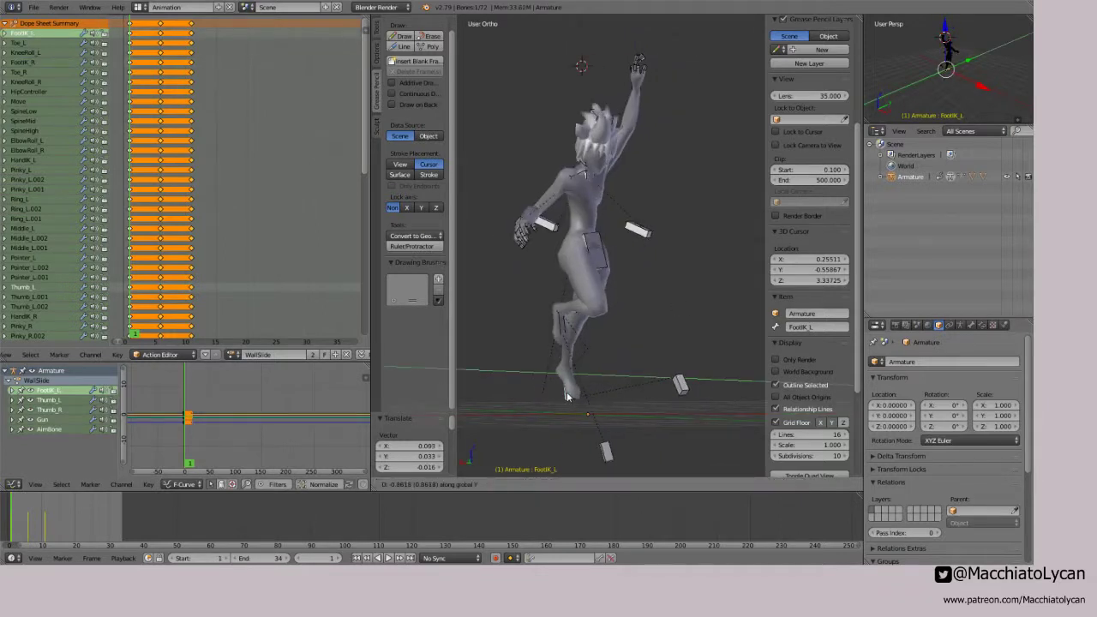
click(583, 403)
key(ctrl+KP_3)
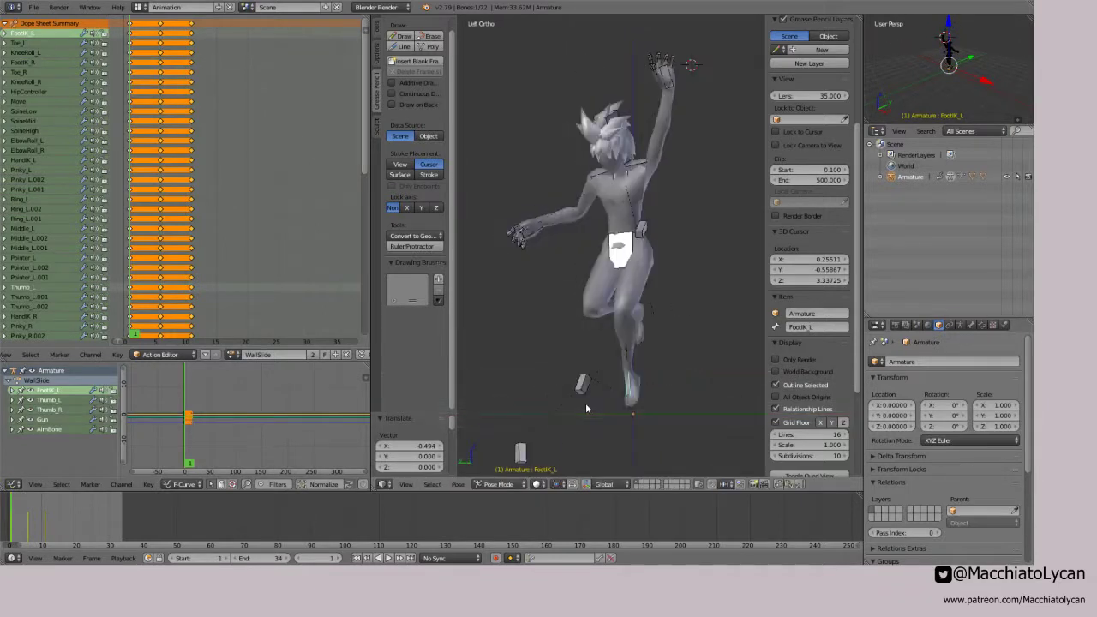
Step: Move the FootIK_L bone about 0.08 along Y and trackball-rotate it by about 11° and -10°
key(g)
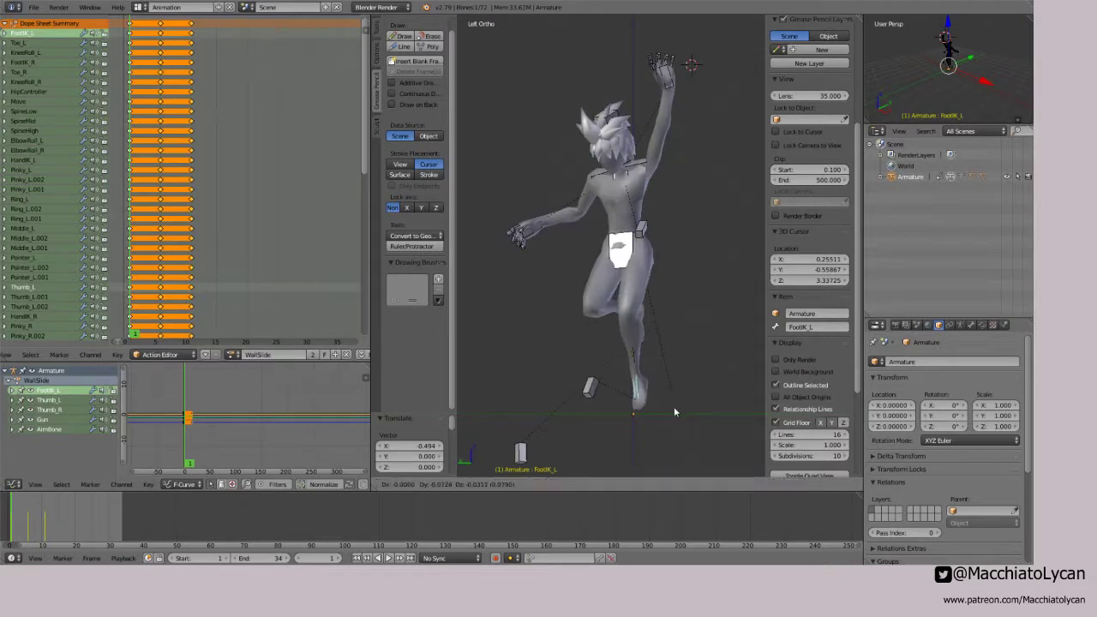
click(674, 406)
key(r)
key(r)
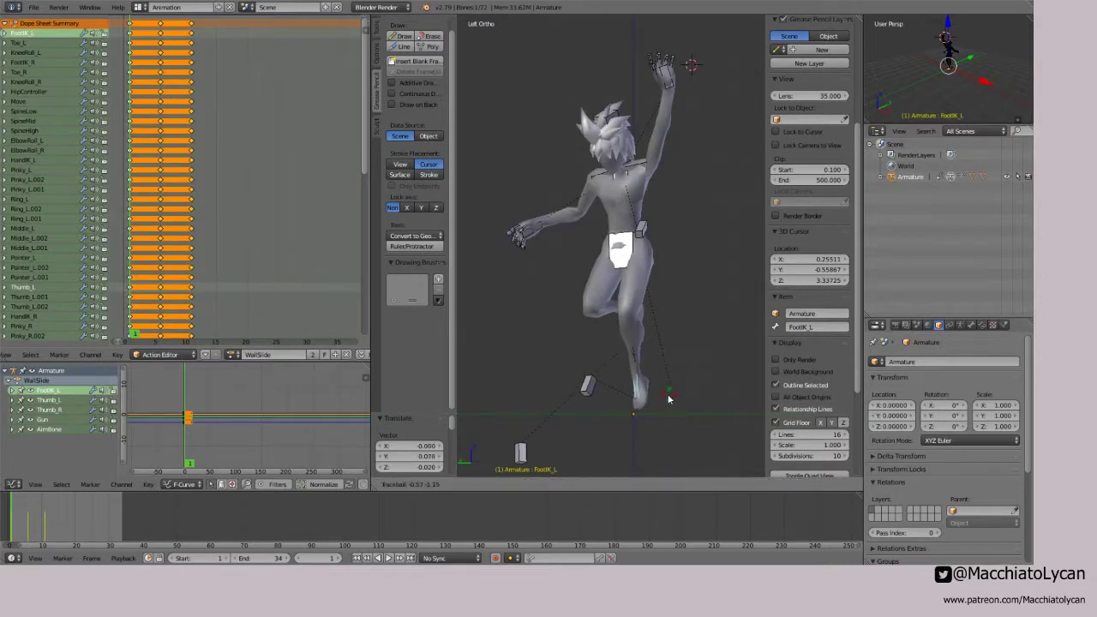
click(662, 410)
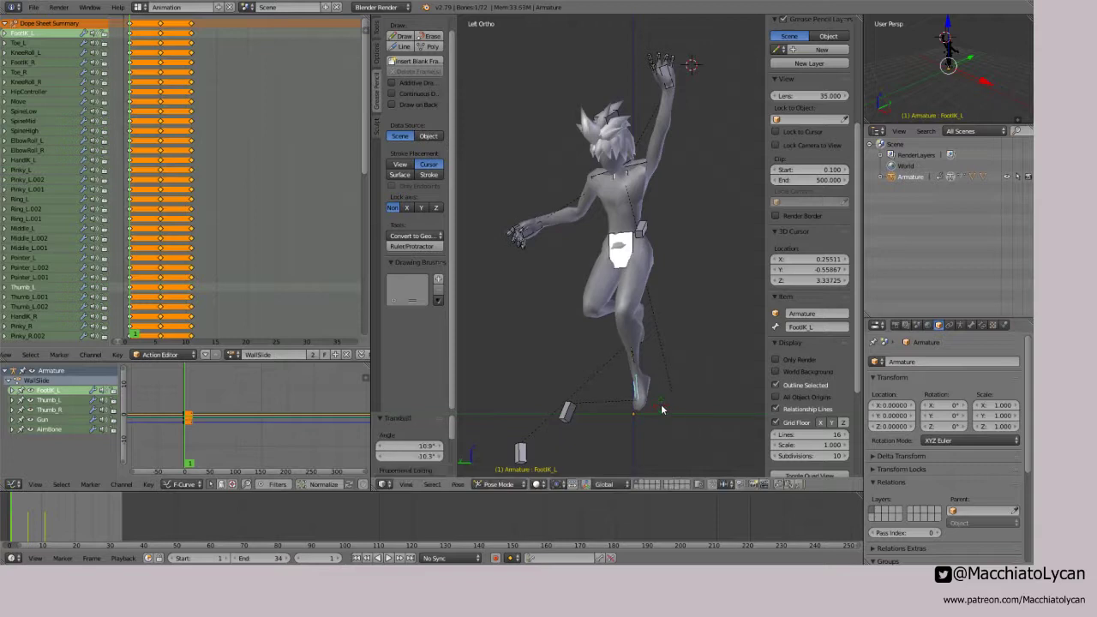
Step: Trackball-rotate the HipController bone slightly and rotate it a further 9° or so to tilt the pelvis
right_click(630, 257)
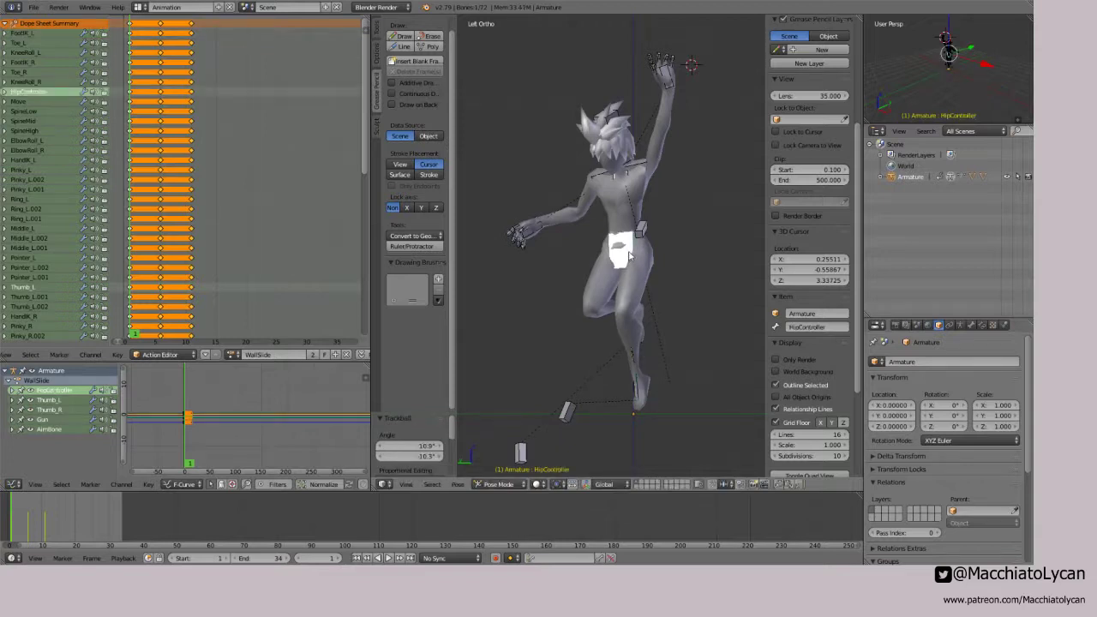
key(r)
key(r)
click(650, 240)
key(r)
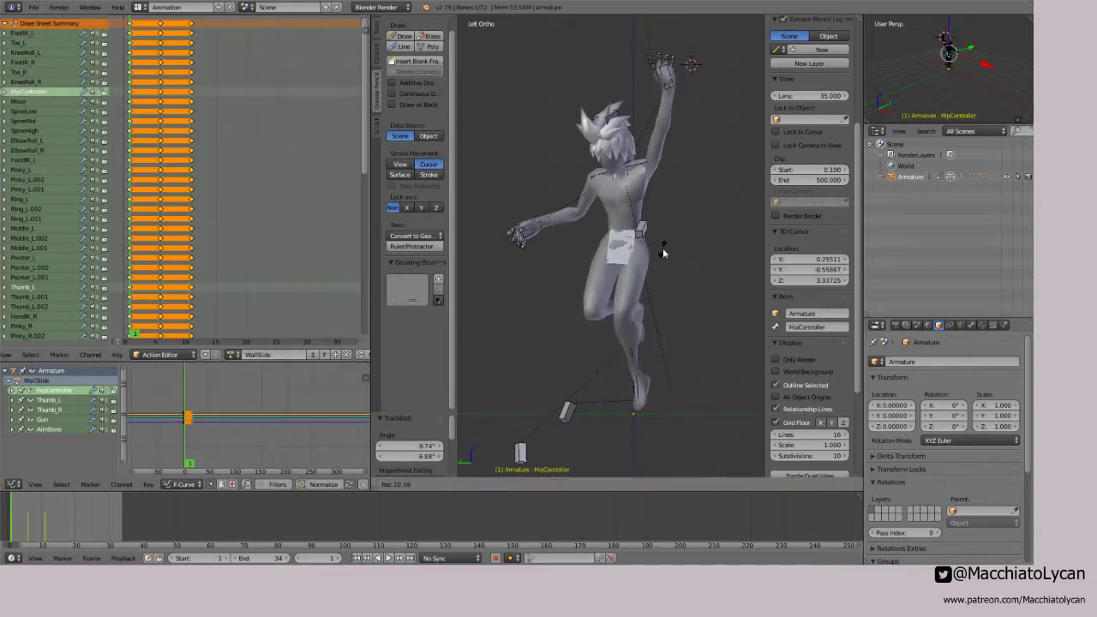
click(667, 251)
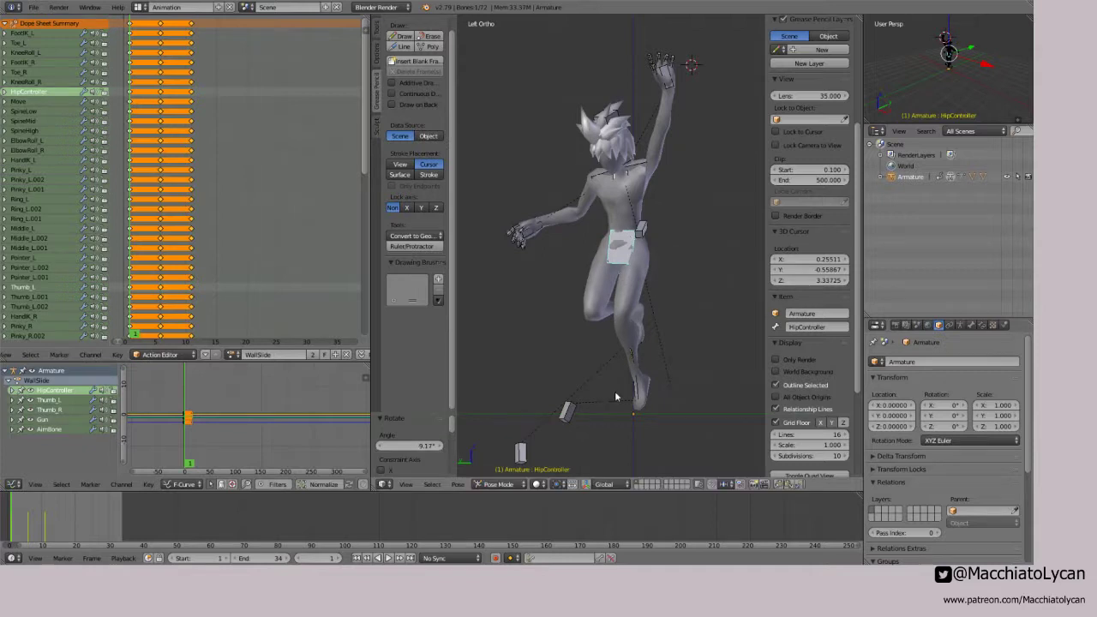
Step: Nudge the FootIK_L bone about 0.04 along Y and -0.03 along Z
right_click(646, 397)
key(g)
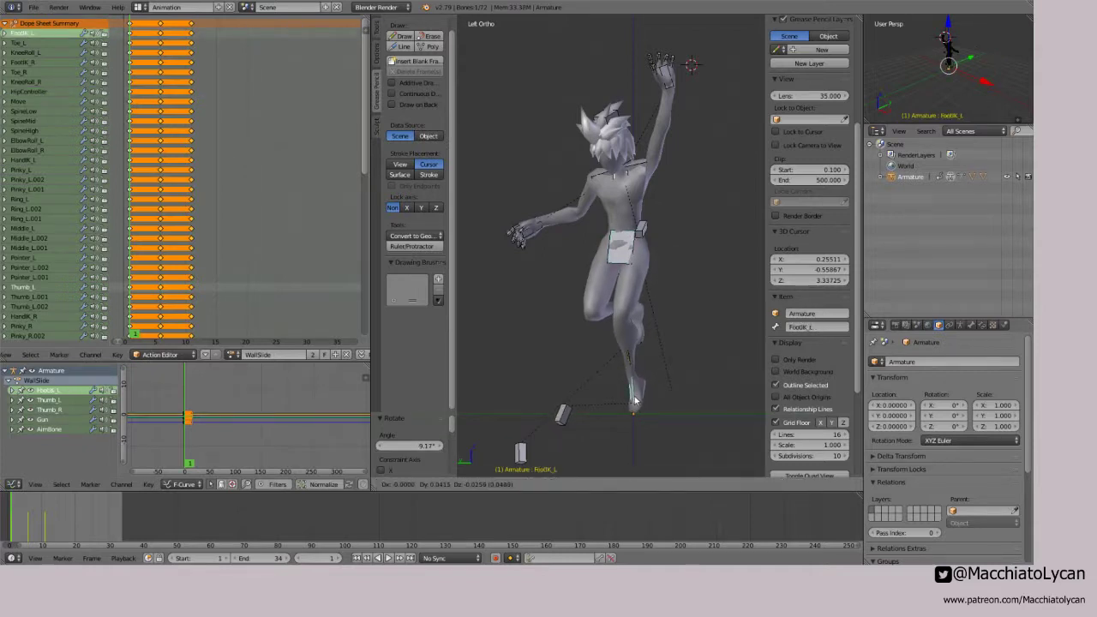
click(636, 402)
Step: Move the KneeRoll_L control about 0.33 along Y and 0.41 along Z, and lower it by about 0.05
right_click(566, 417)
key(g)
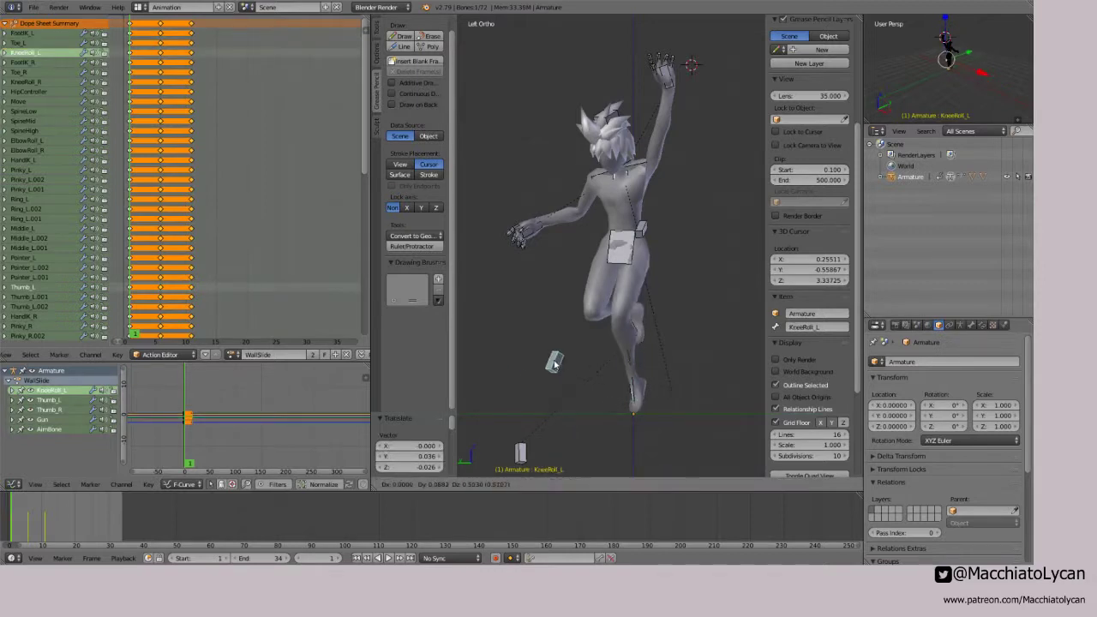
click(605, 375)
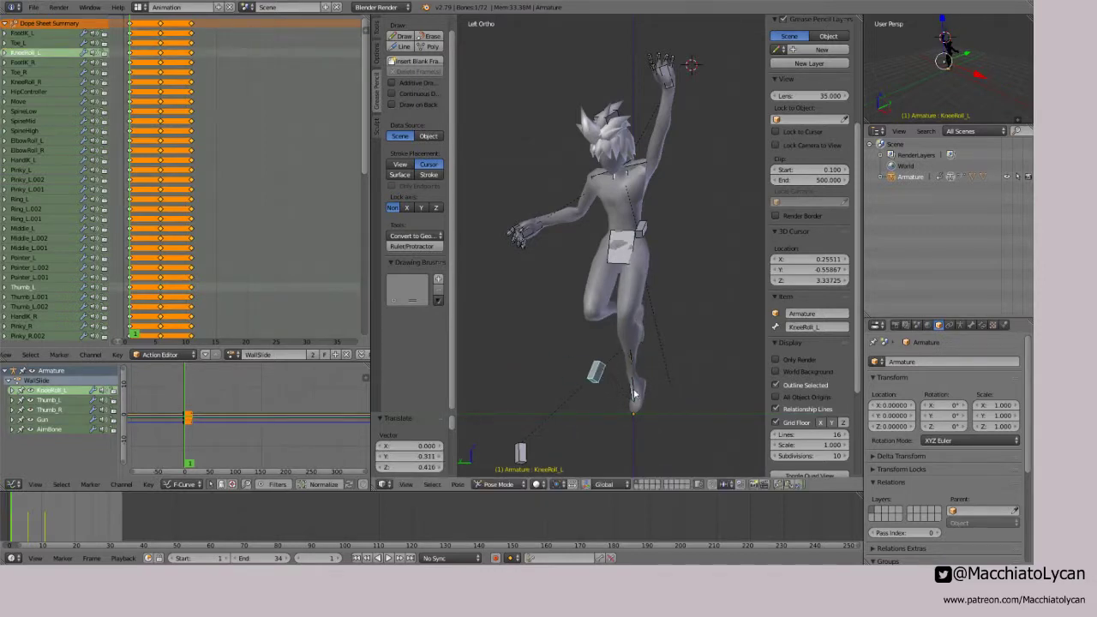
key(g)
click(626, 417)
Step: Rotate the FootIK_L bone about 7° around the global Z axis
right_click(636, 399)
key(g)
key(y)
key(y)
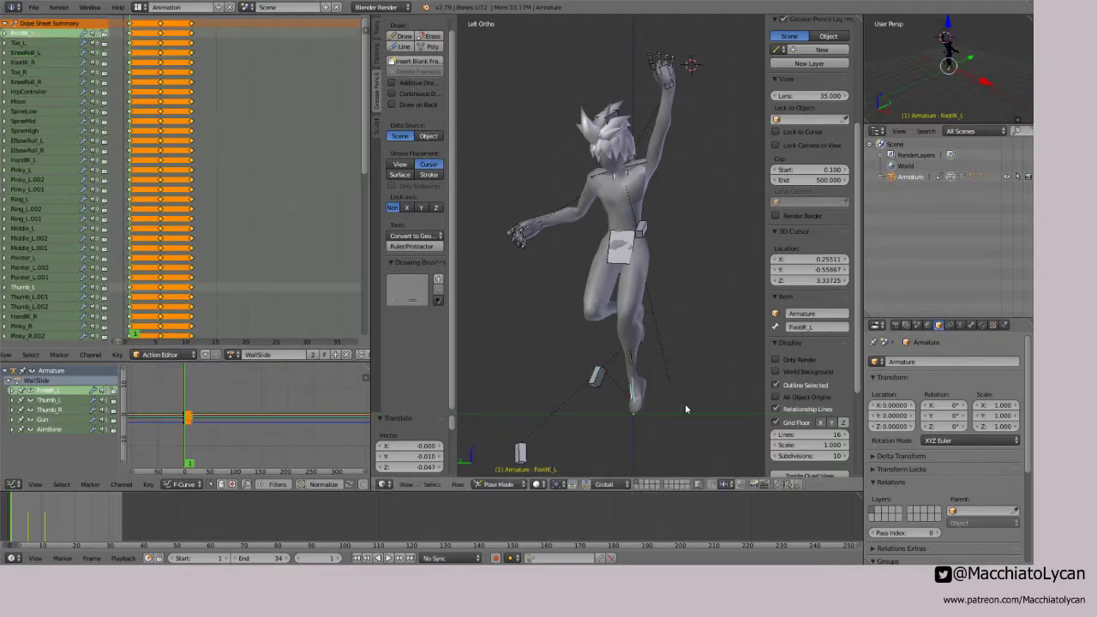
right_click(698, 409)
key(r)
key(z)
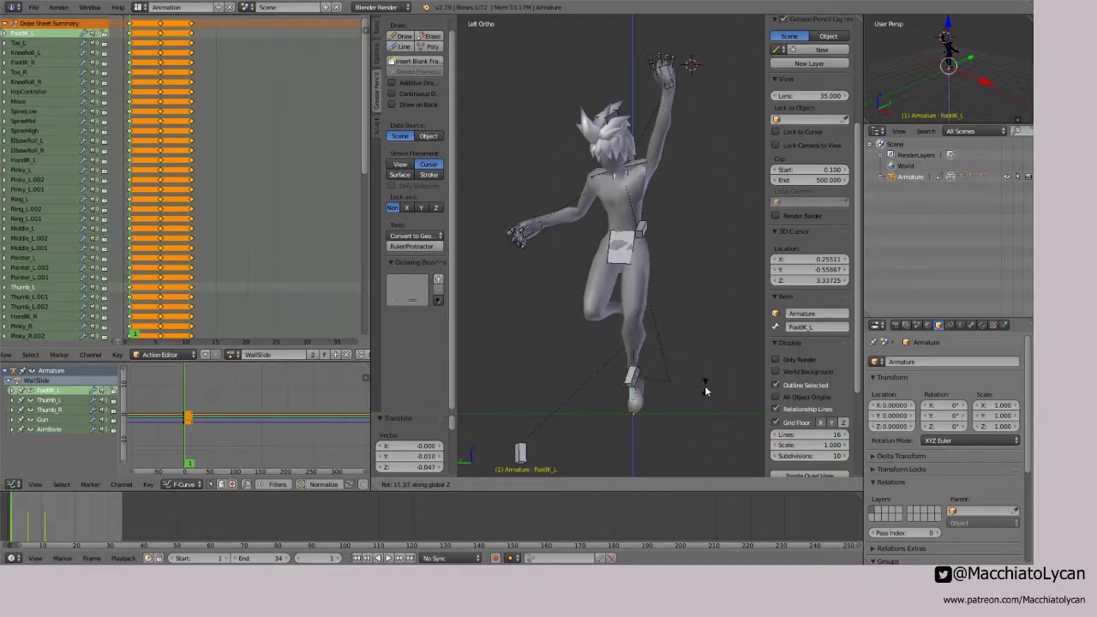
click(704, 401)
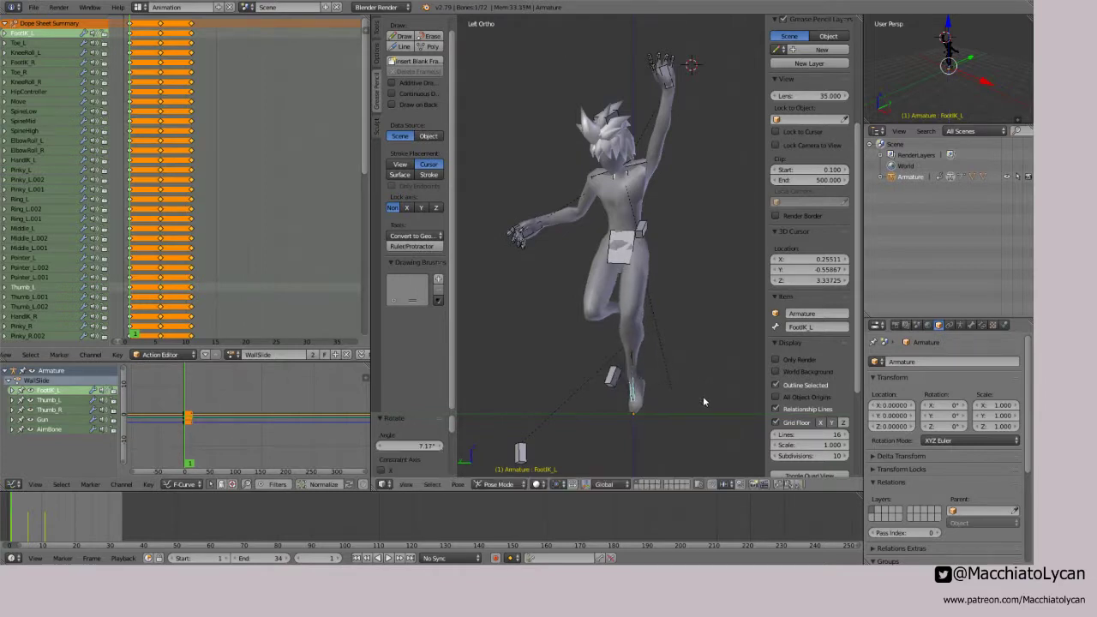
Step: Trackball-rotate the HandIK_L bone by about -9° and 69°, and lower the raised hand toward the head
right_click(668, 78)
key(r)
key(r)
click(730, 83)
key(g)
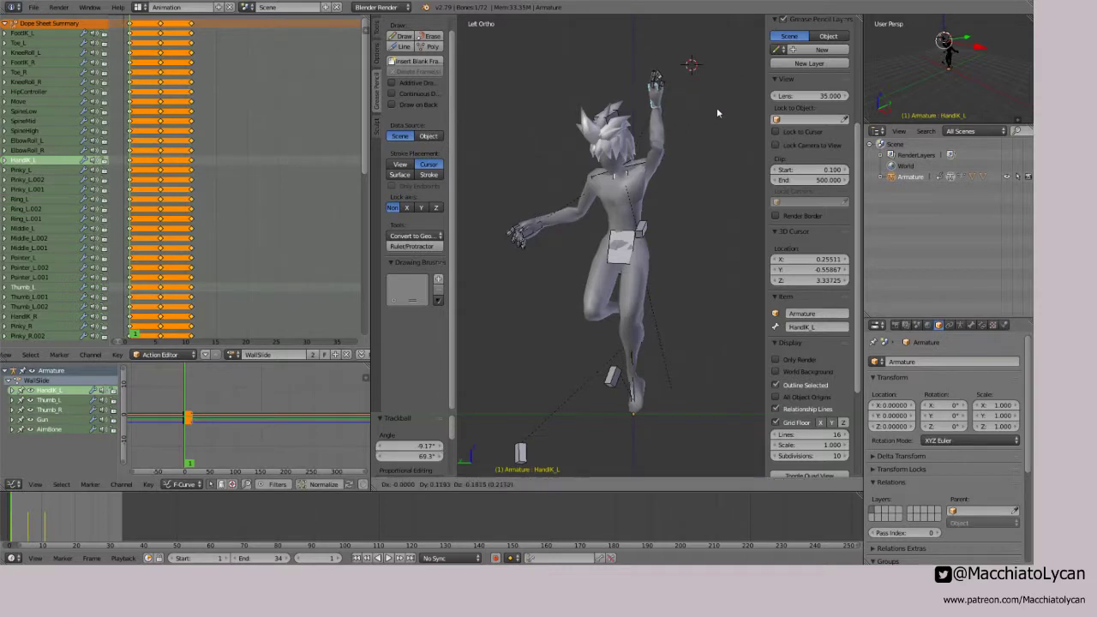
click(706, 124)
Step: Raise the ElbowRoll_L control about 0.93 along Z to the left elbow and shift it about 0.19 along X and 0.21 along Y
right_click(644, 229)
key(g)
click(686, 122)
middle_drag(686, 124, 540, 160)
key(g)
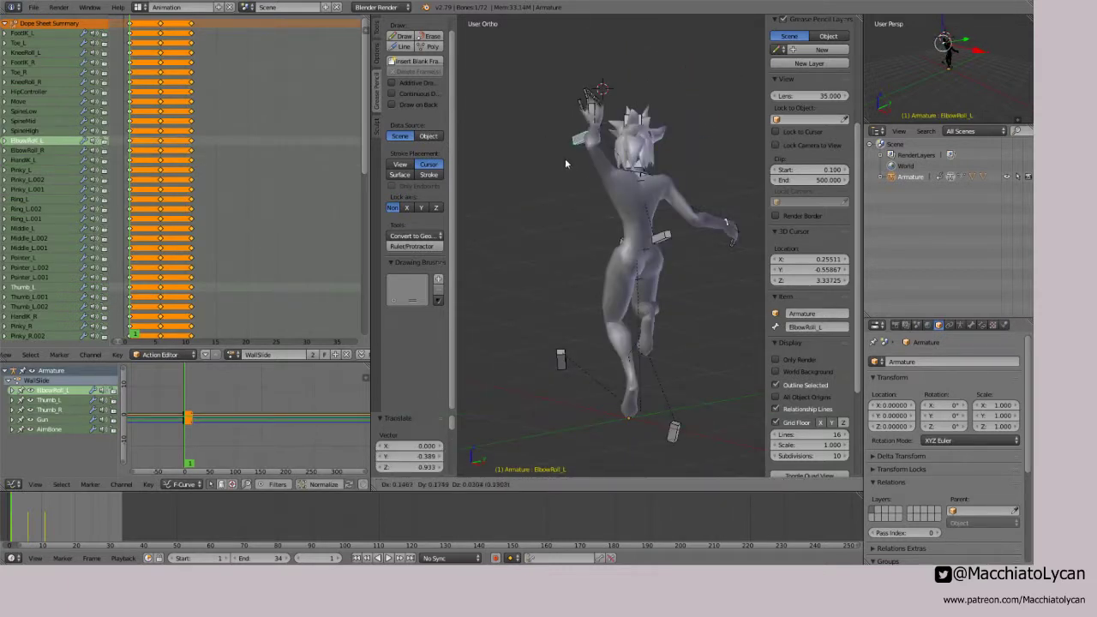
click(608, 149)
key(ctrl+KP_3)
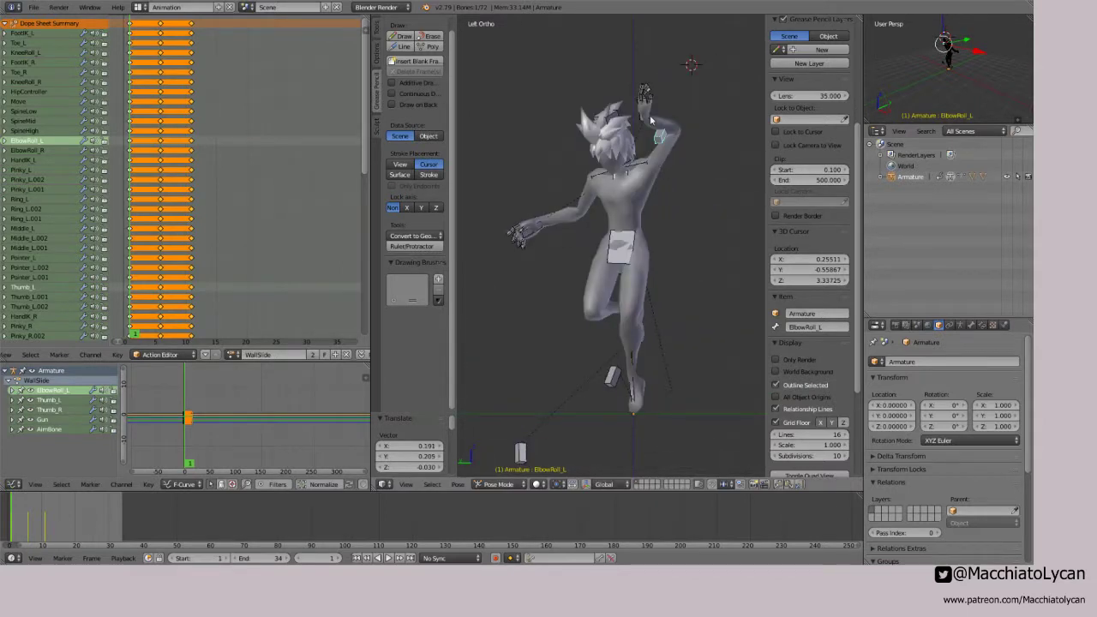
Step: Raise the HandIK_L bone about 0.31 along Z
right_click(650, 118)
right_click(639, 124)
key(g)
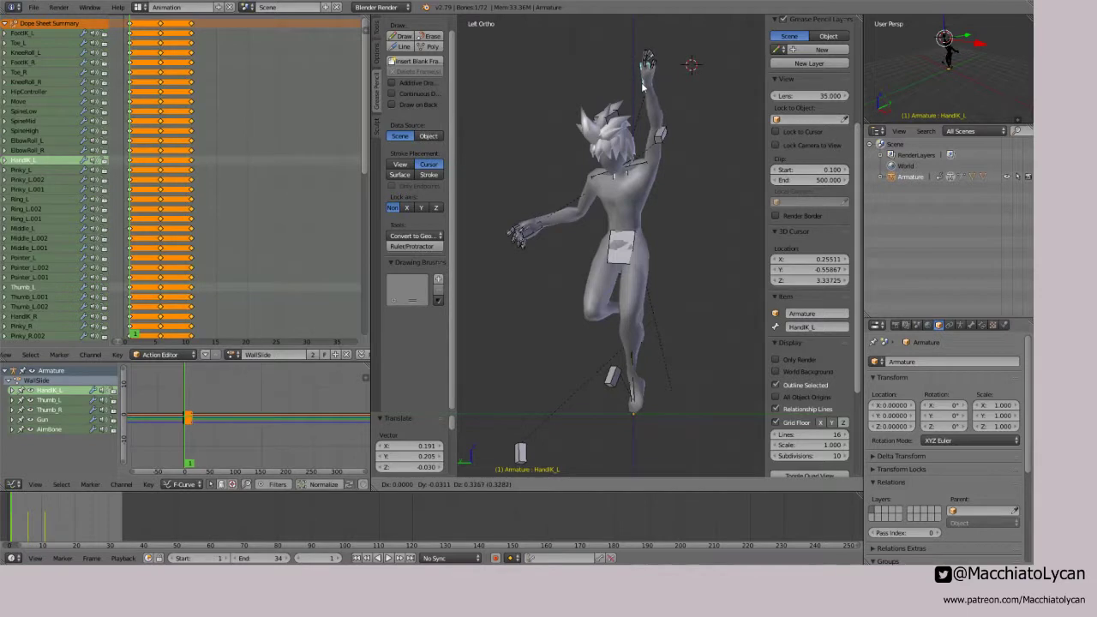
click(641, 106)
Step: Rotate the Shoulder_L bone about -26° and raise the HandIK_L bone slightly
right_click(643, 162)
key(r)
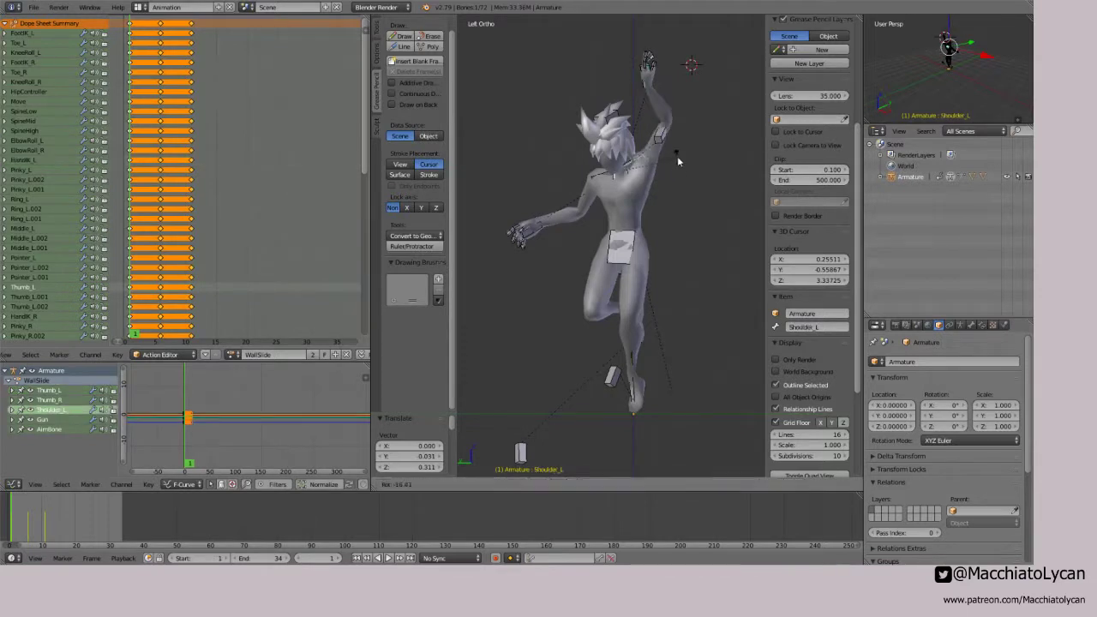
click(675, 150)
right_click(664, 134)
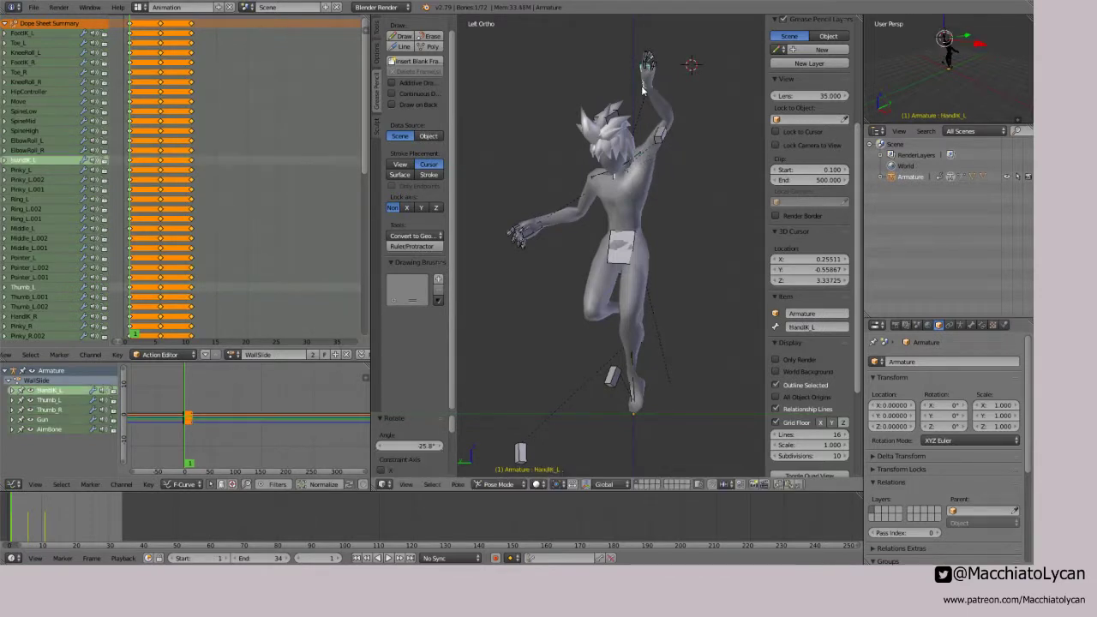
key(g)
click(645, 74)
Step: Reposition the ElbowRoll_L control outside the raised left arm, finishing with an offset of about -0.21 along X, 0.11 along Y and -0.14 along Z
right_click(658, 136)
middle_drag(659, 137, 689, 153)
key(g)
click(592, 154)
key(g)
click(689, 129)
key(g)
click(600, 168)
key(ctrl+KP_3)
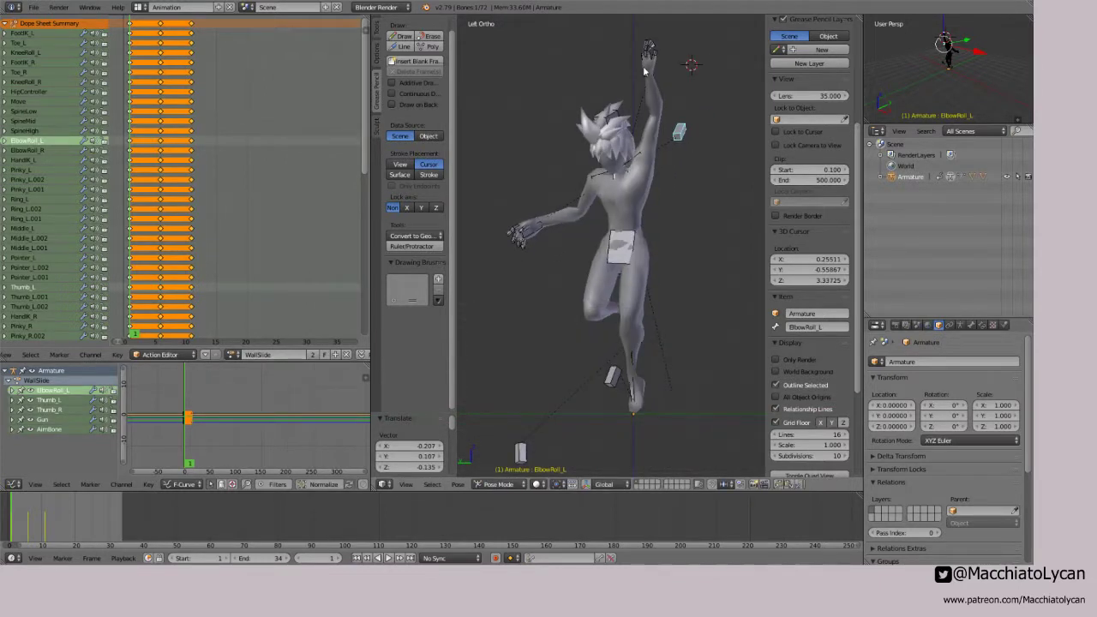
Step: Rotate the HandIK_R bone about 41° and move it about -0.25 along Y and -0.17 along Z
right_click(542, 233)
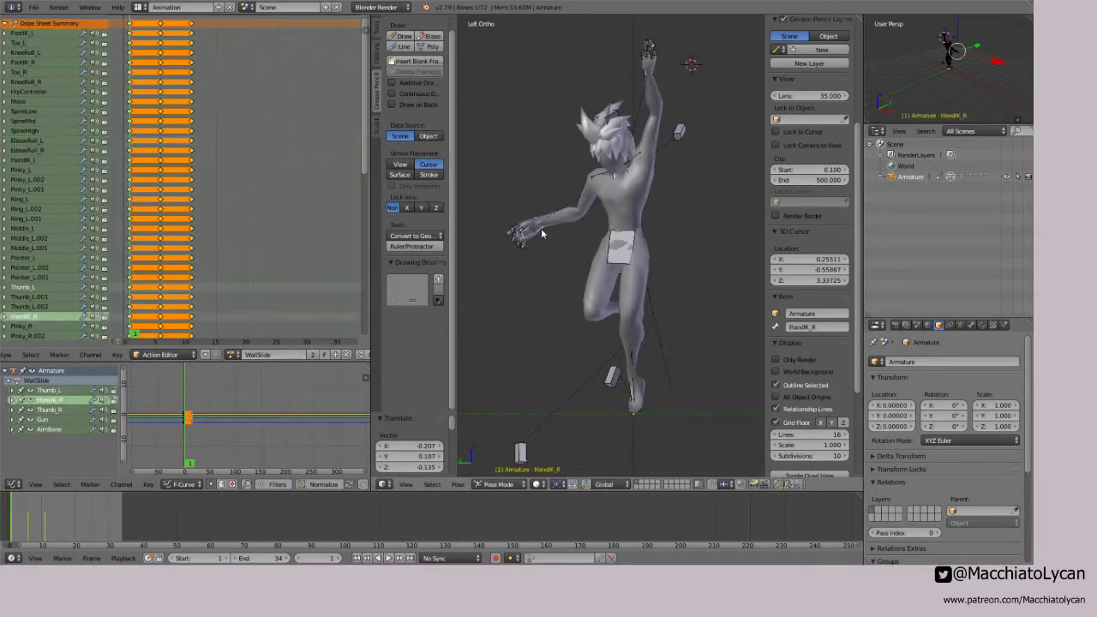
key(r)
click(591, 260)
key(g)
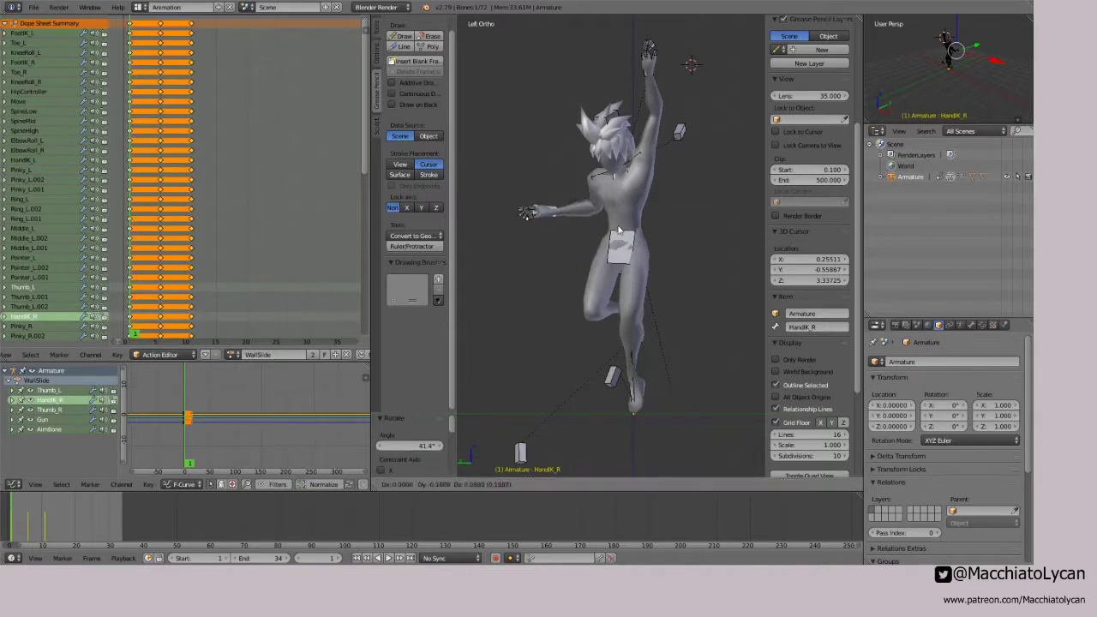
click(626, 253)
Step: Rotate the HandIK_R bone to point the hand downward and move it about 0.05 along Y and -0.14 along Z
key(r)
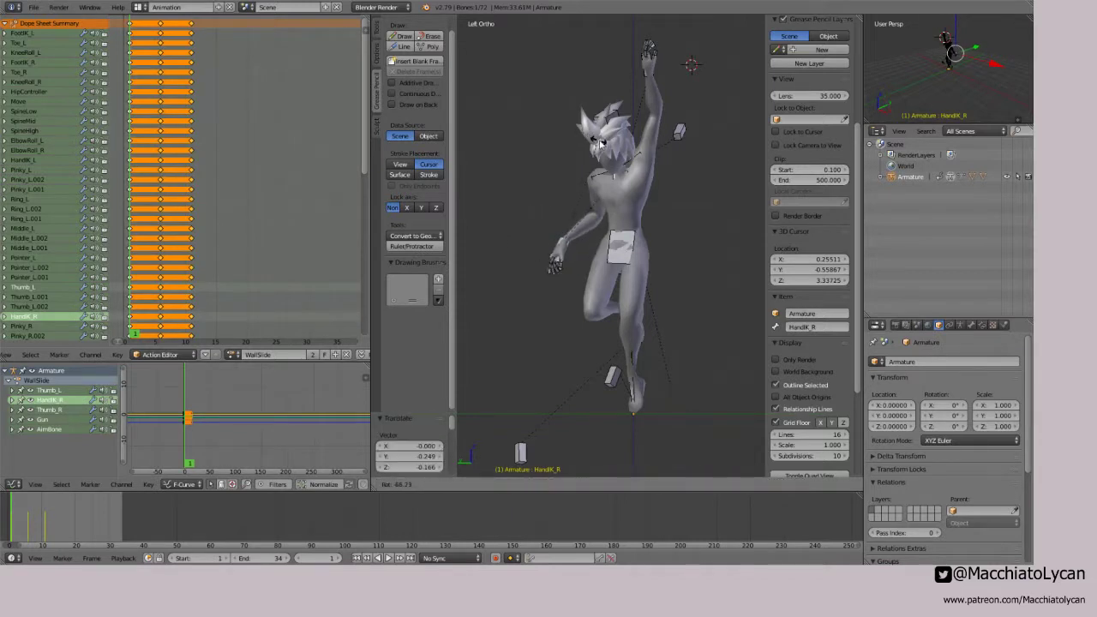
click(601, 143)
key(g)
click(596, 179)
Step: Clear the pose rotation of the Shoulder_R bone
right_click(596, 178)
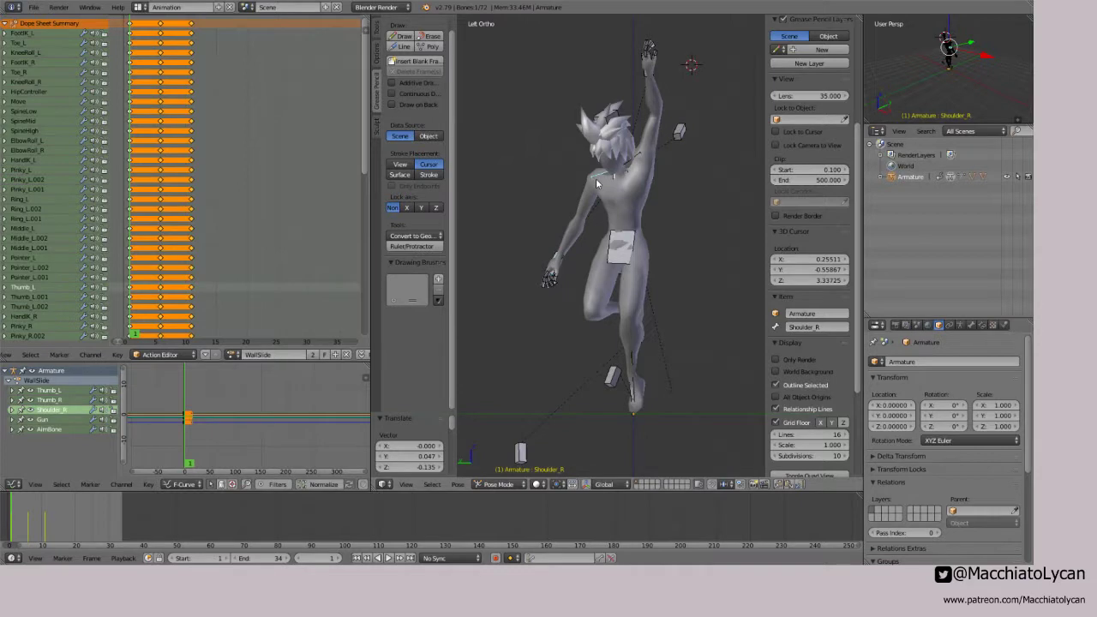
key(alt+r)
key(r)
right_click(624, 200)
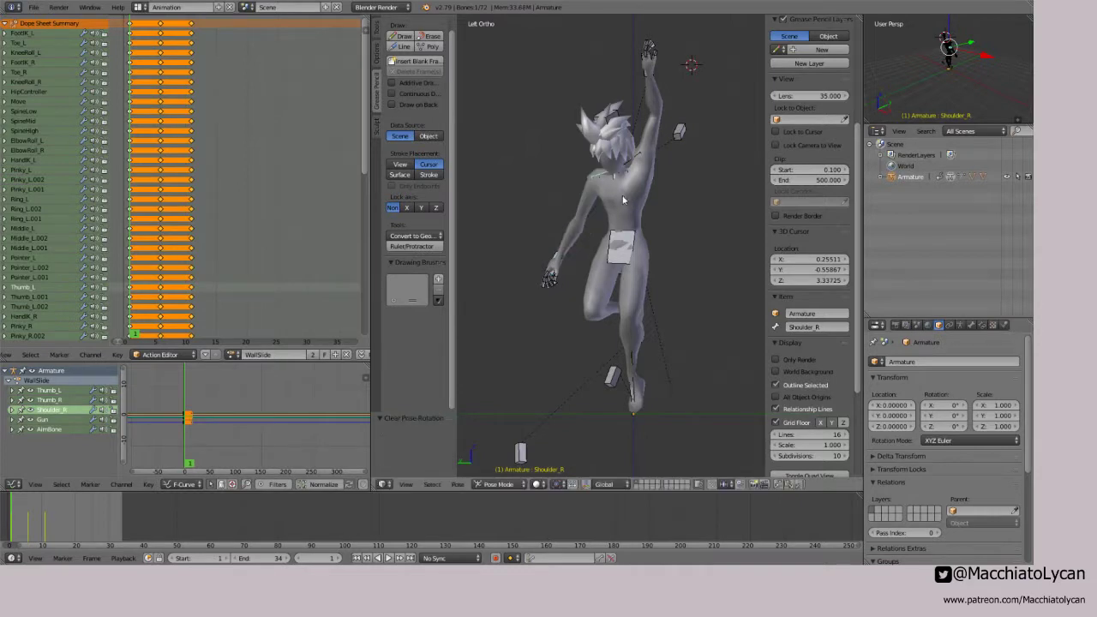
Step: Rotate the SpineHigh bone about -20° to lean the upper body
right_click(623, 200)
key(r)
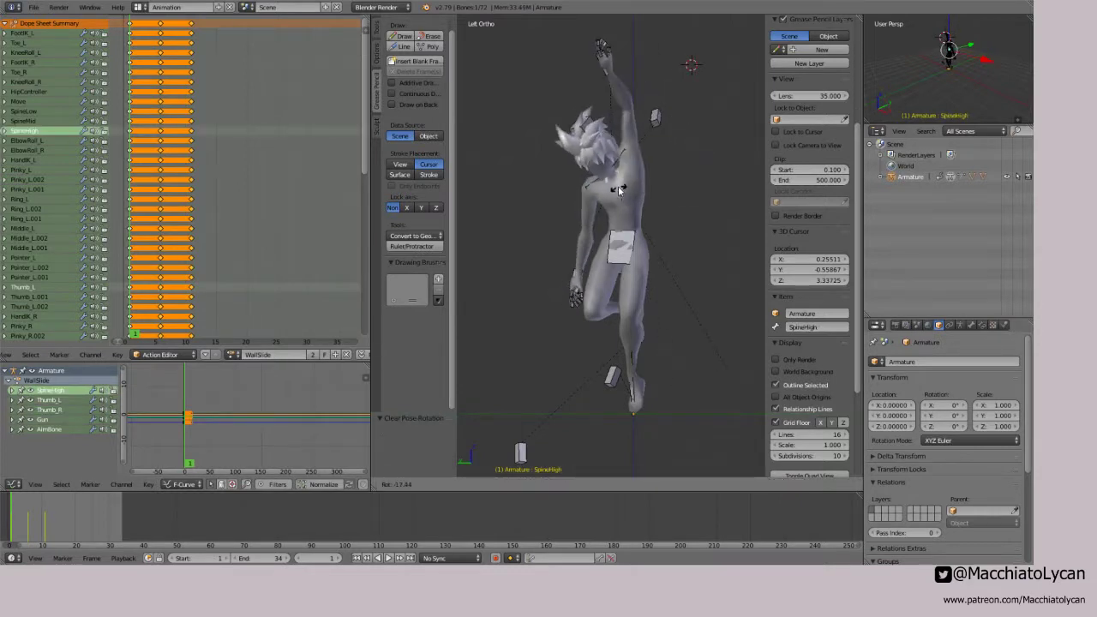
click(623, 189)
Step: Rotate the head bone to tilt the head back upright on the leaning torso
right_click(626, 69)
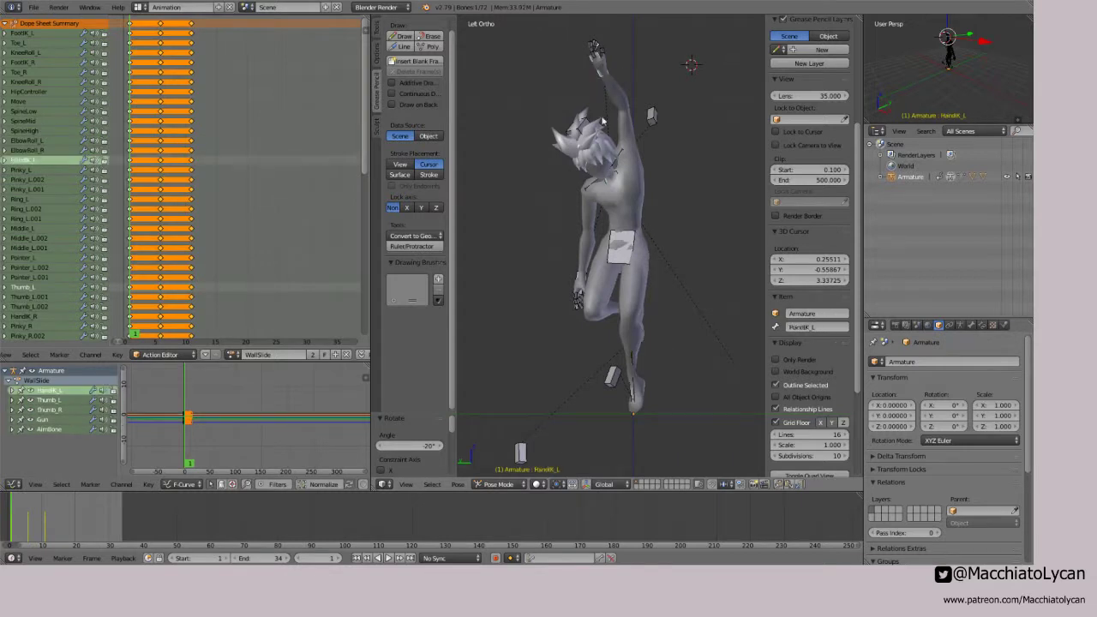
right_click(596, 140)
key(r)
click(615, 134)
Step: Move the HandIK_L bone about -0.23 along Y and 0.05 along Z so the raised arm reaches straight up
right_click(619, 72)
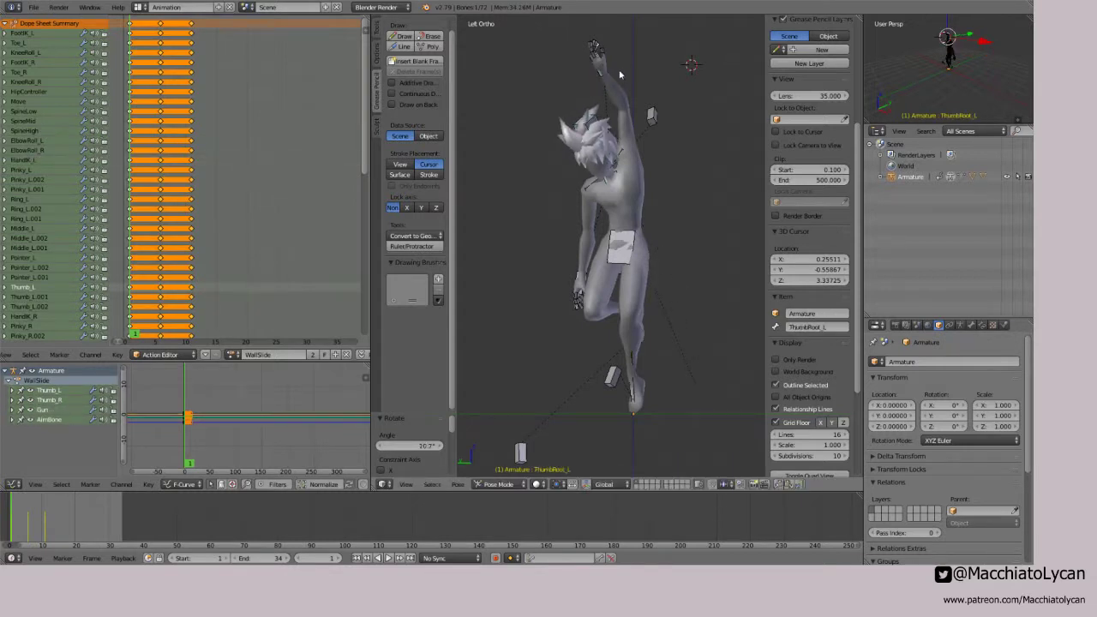
right_click(621, 72)
key(g)
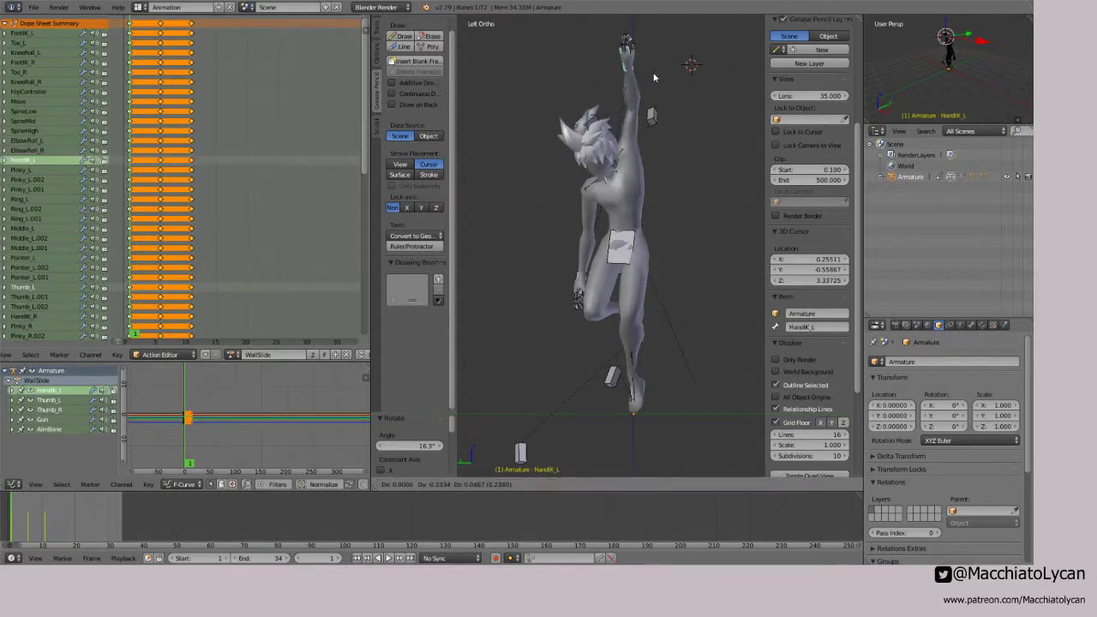
click(654, 72)
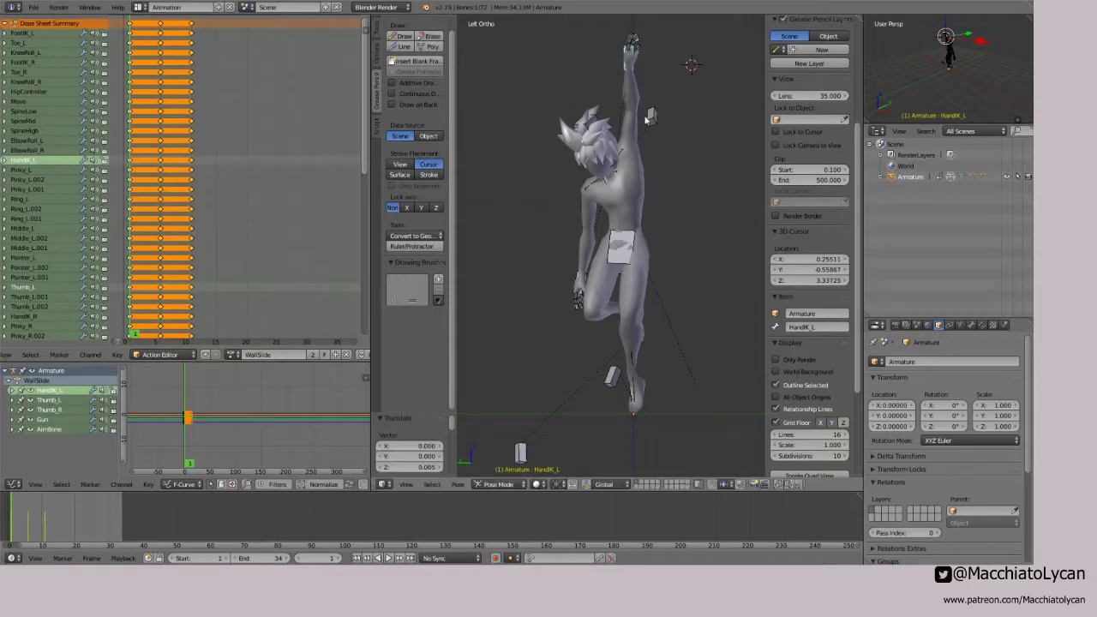
Step: Rotate the HandIK_R bone in several passes to angle the lowered hand away from the thigh
right_click(587, 272)
right_click(587, 272)
key(r)
click(641, 275)
key(r)
key(r)
click(635, 274)
key(r)
click(650, 281)
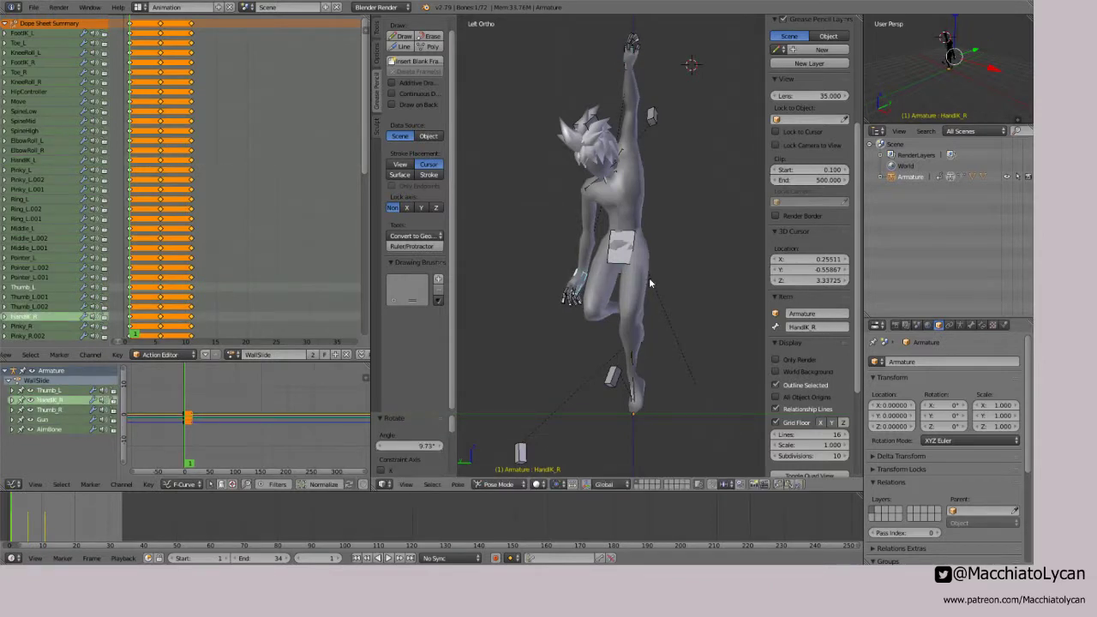
Step: Keyframe the reworked WallSlide pose at frame 1 and delete the action's keyframes on the later frames
key(i)
click(145, 239)
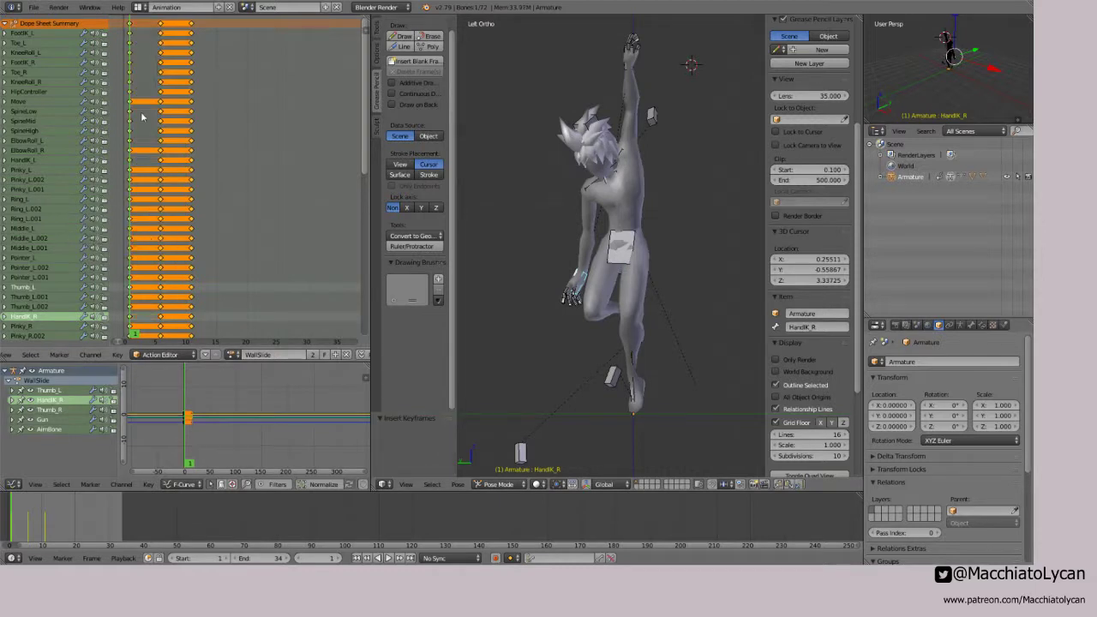
key(alt+a)
right_click(160, 27)
key(x)
click(176, 50)
Step: Insert the same pose as keyframes at frame 10 and scrub back to frame 5 to check the hold
drag(139, 64, 186, 64)
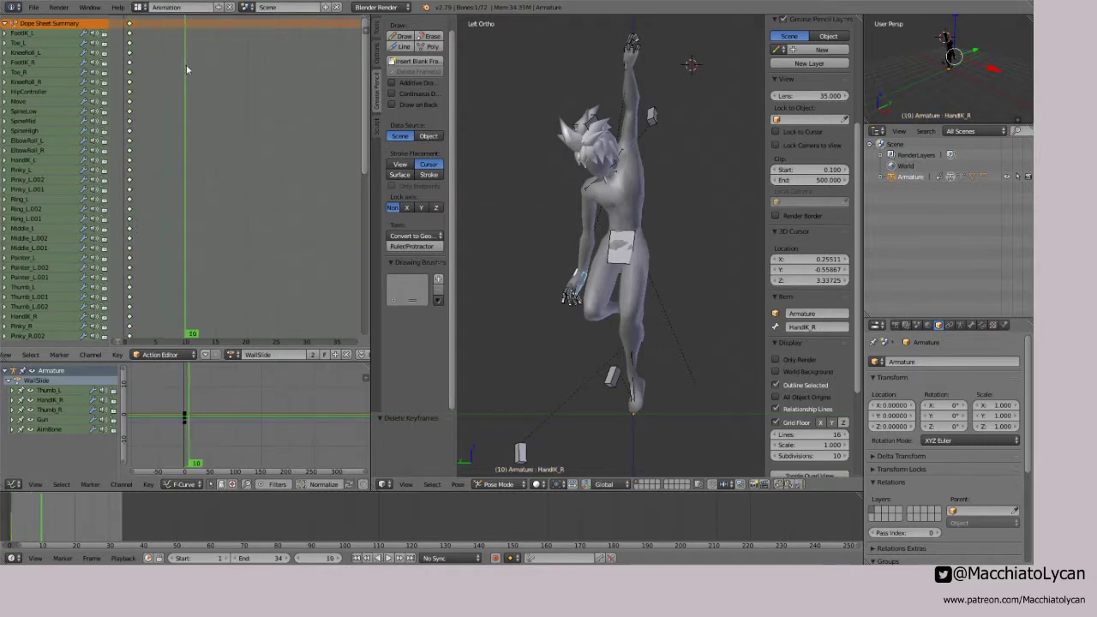
key(i)
drag(181, 106, 157, 107)
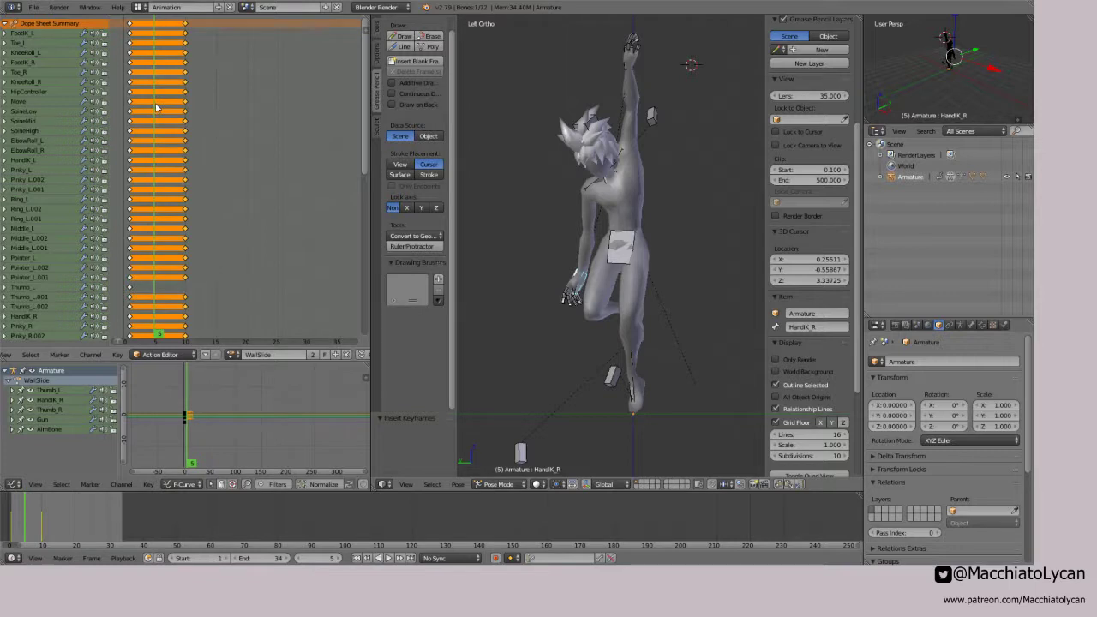
Step: Return the armature to Object Mode and save the file
key(ctrl+Tab)
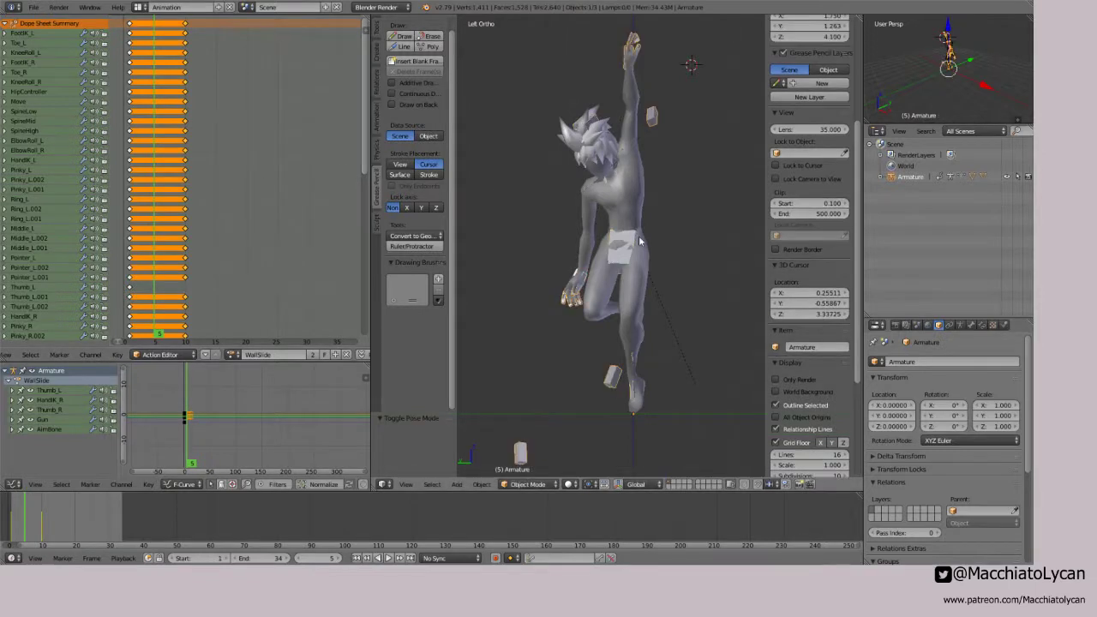
click(233, 355)
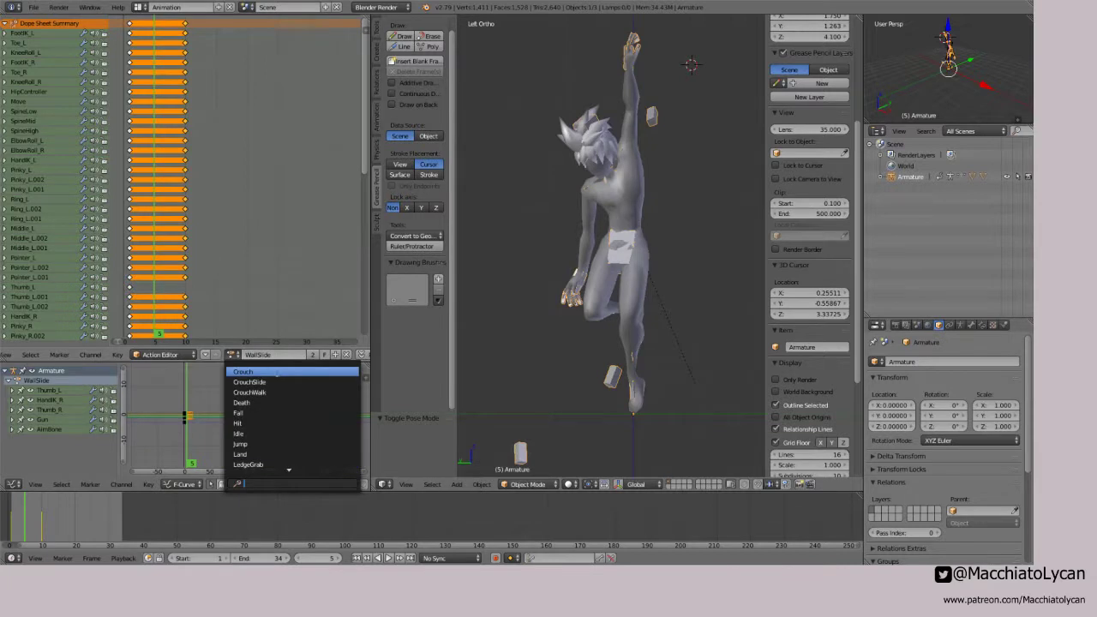
key(ctrl+s)
click(611, 234)
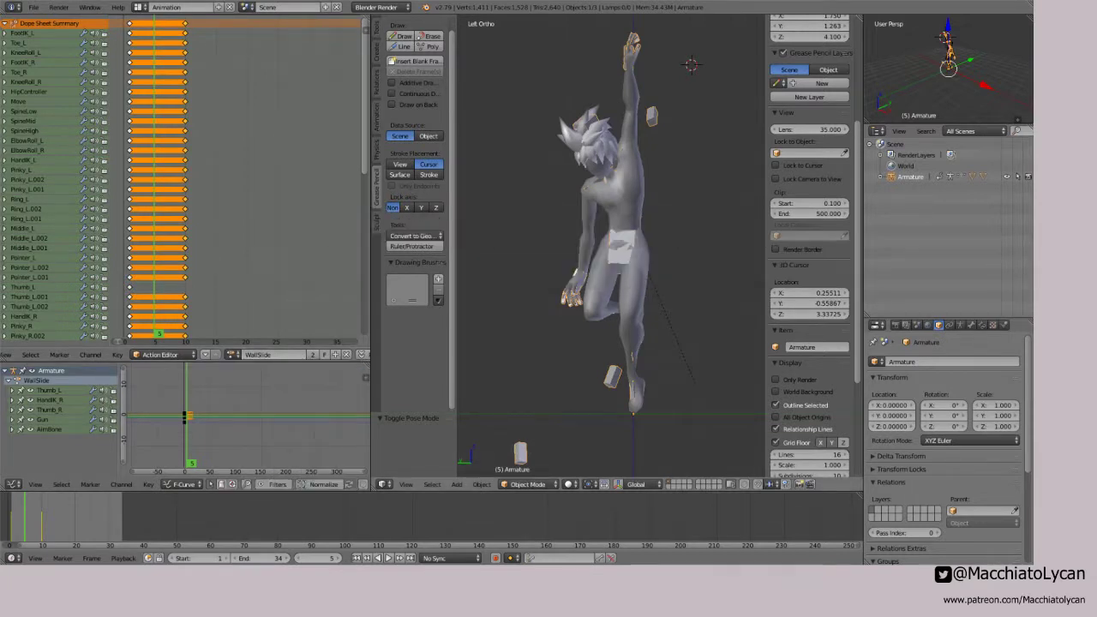
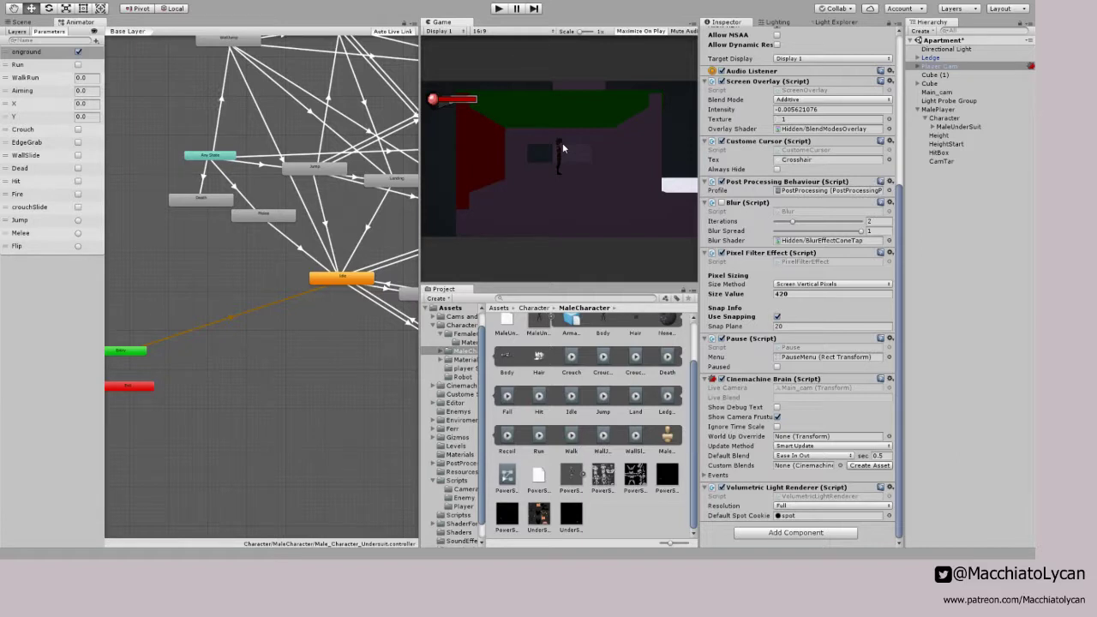
Step: Switch to Unity, start the game and run the character across the platform toward the red walls
click(498, 8)
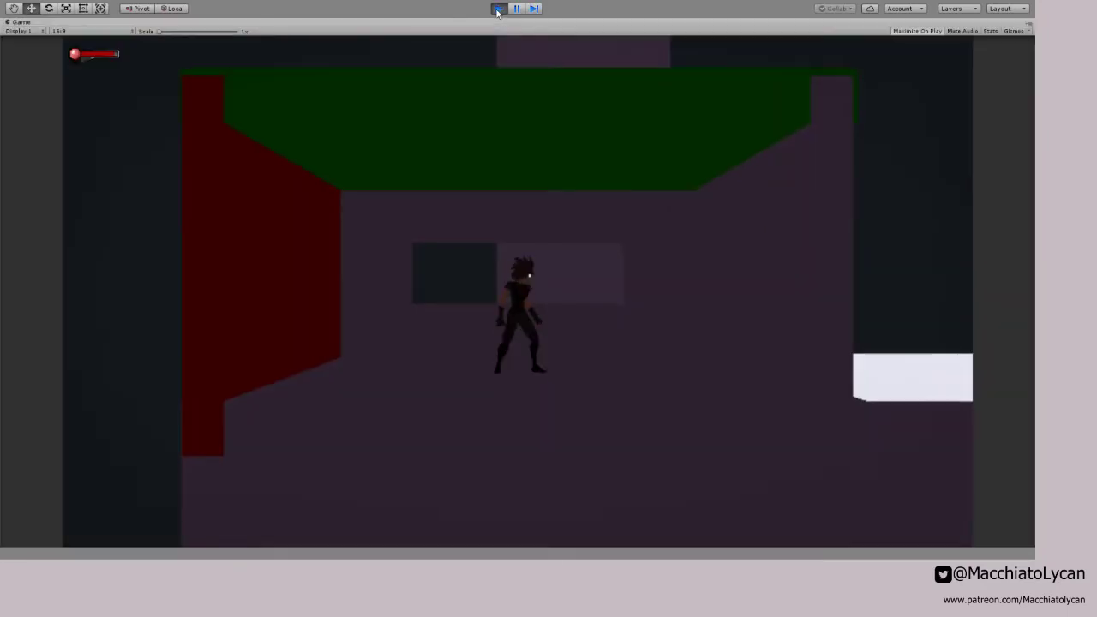
key(d)
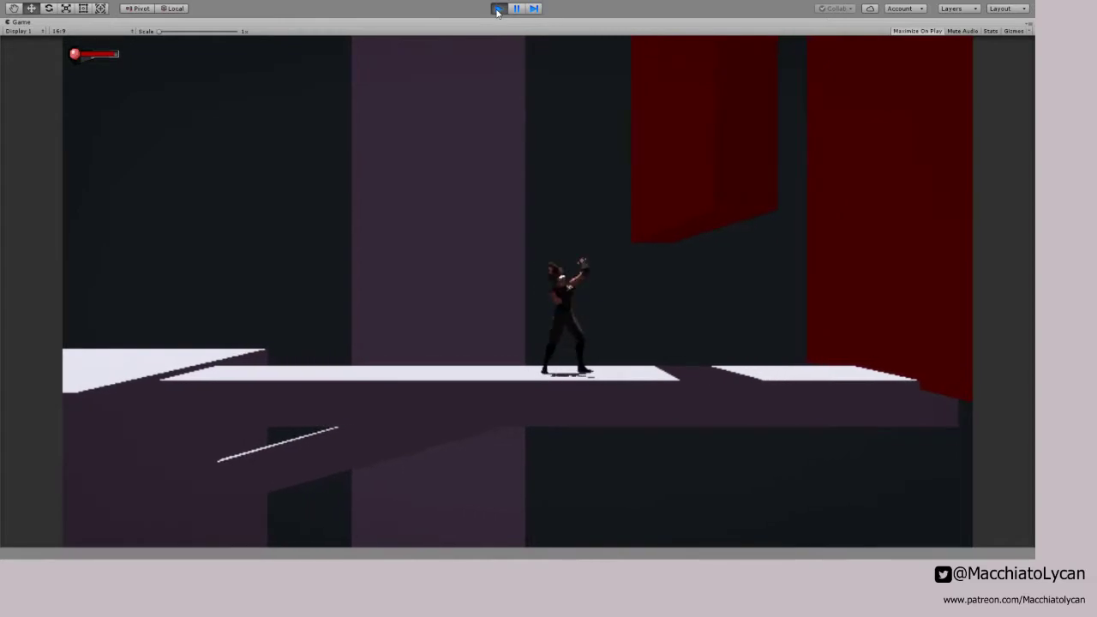
key(d)
key(a)
key(d)
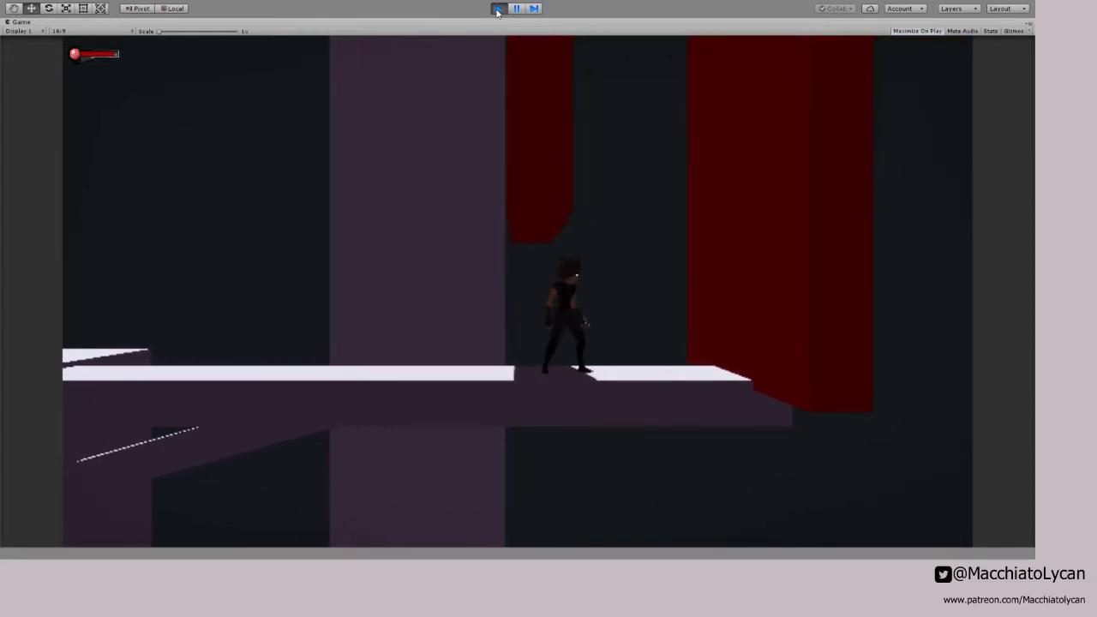
key(d)
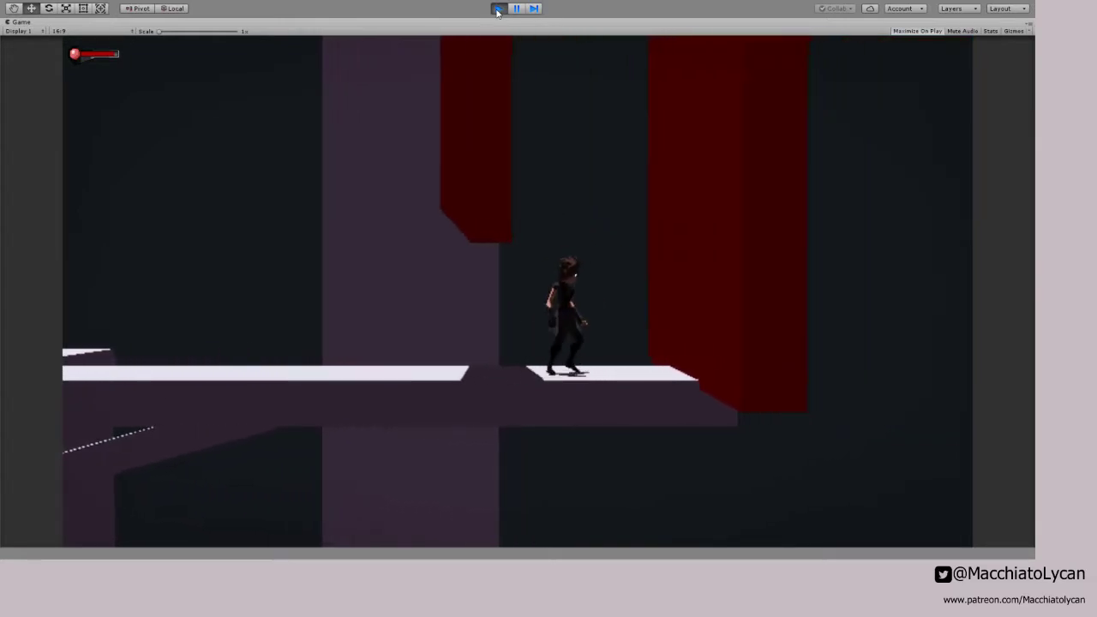
Step: Jump the character against the far red wall twice to check the new WallSlide pose
key(space)
key(d)
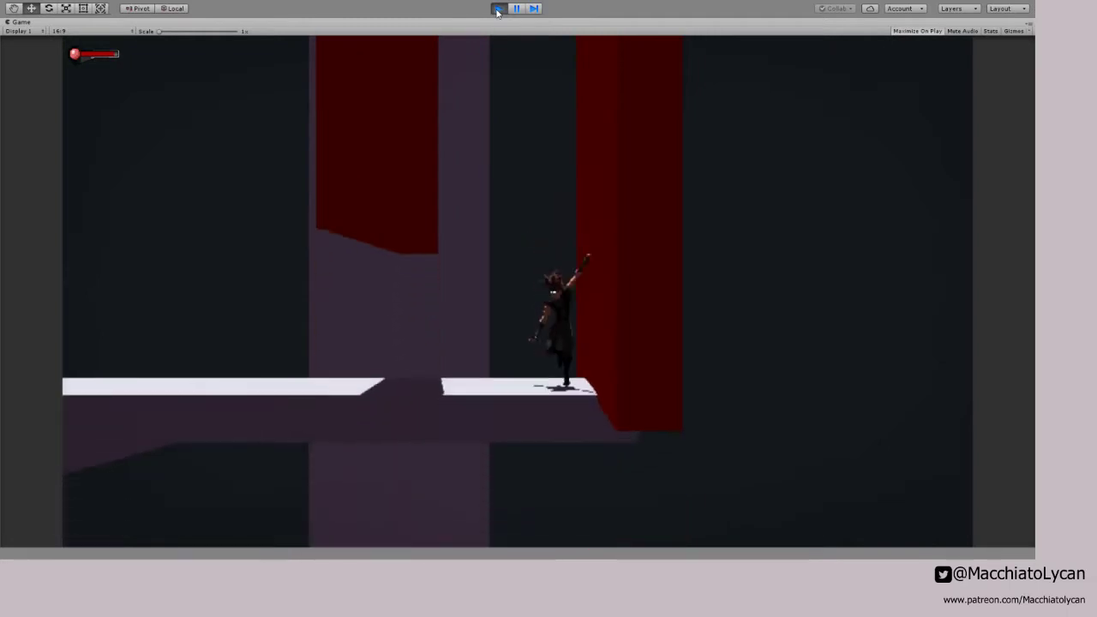
key(space)
key(a)
key(d)
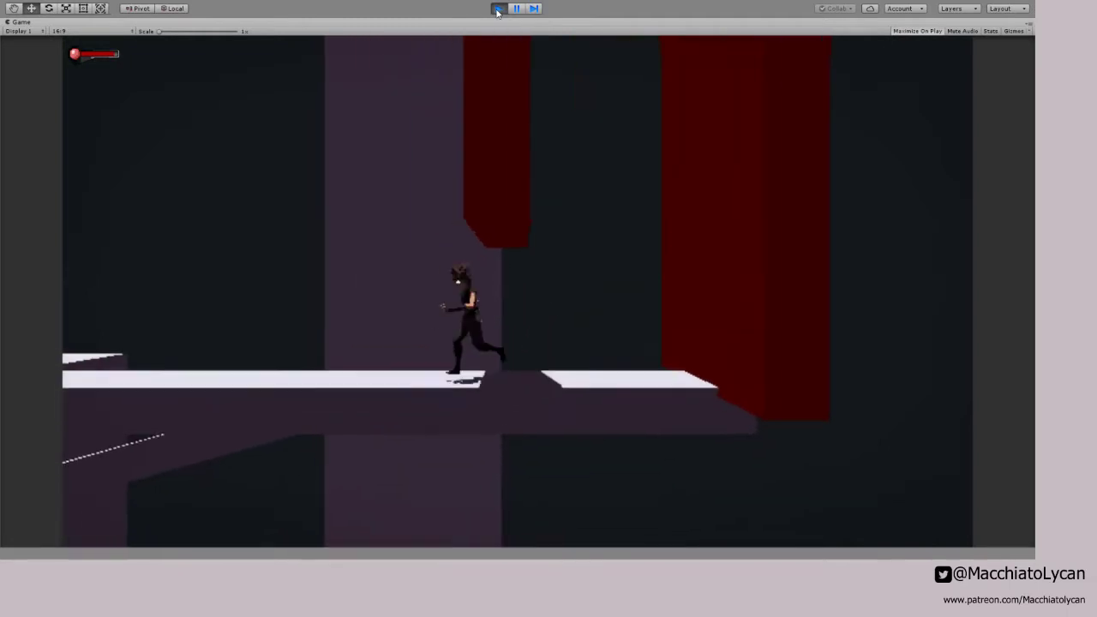
key(space)
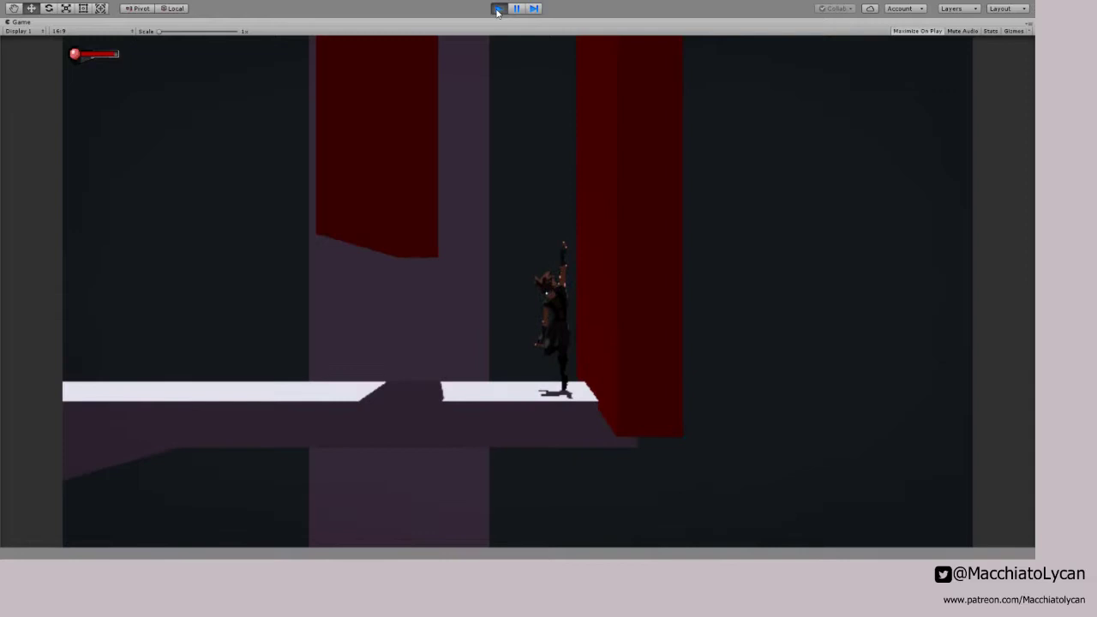
Step: Wall-jump the character repeatedly up between the two red walls to examine the slide pose on each side
key(space)
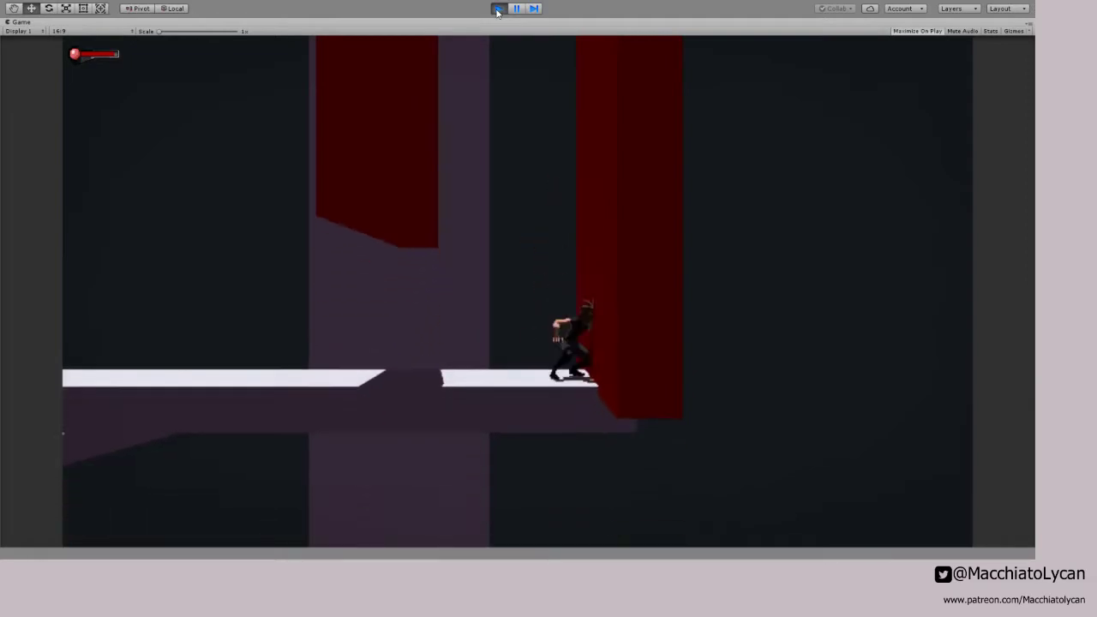
key(space)
key(space)
key(space)
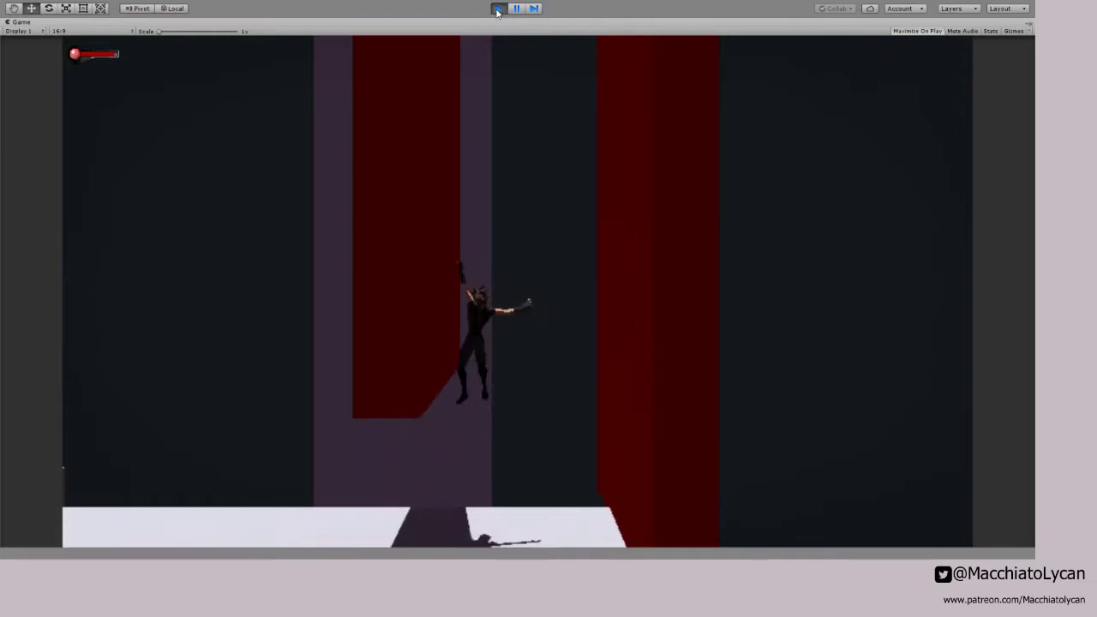
key(space)
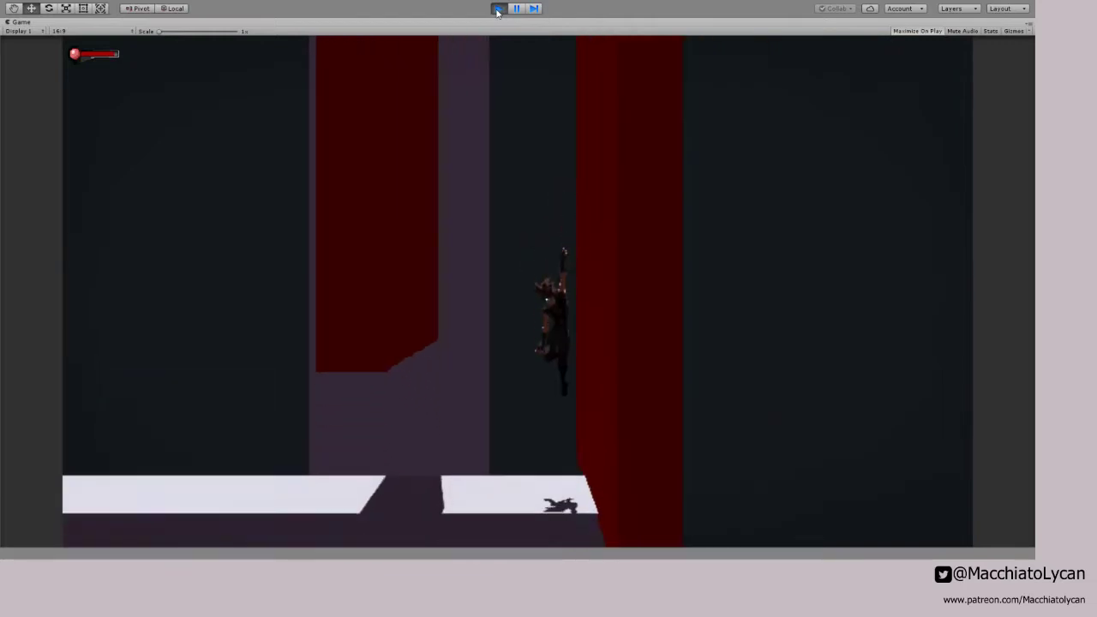
key(space)
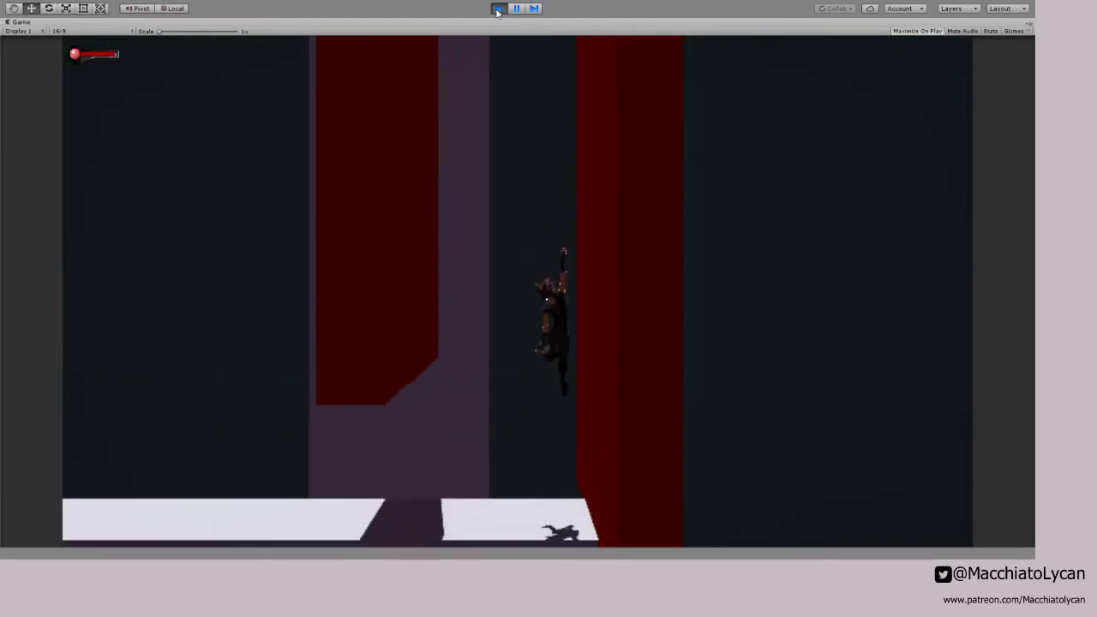
key(space)
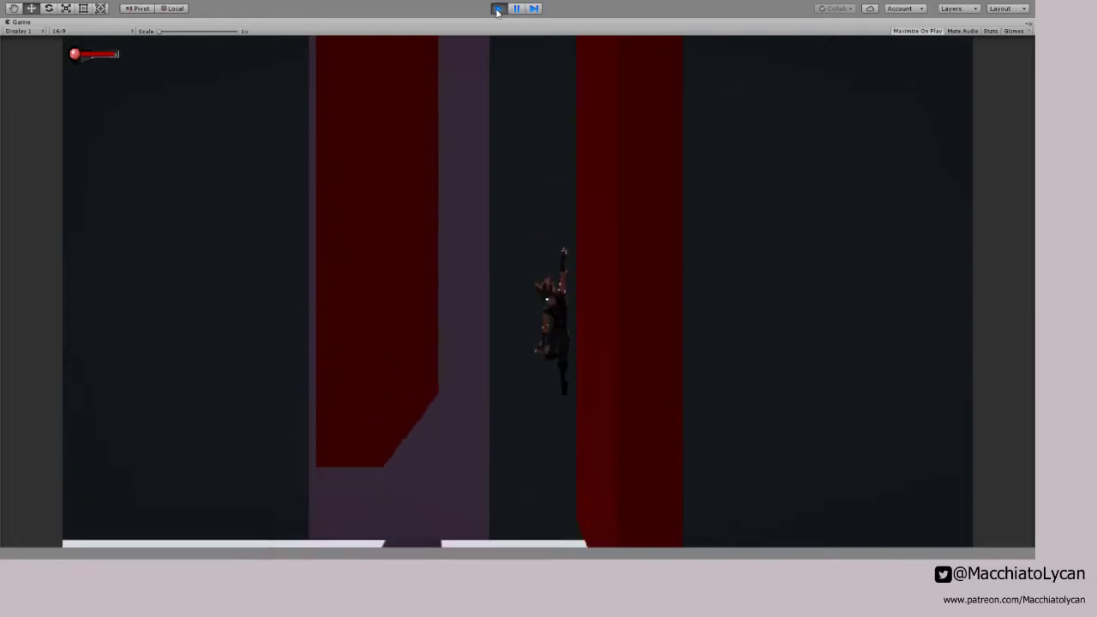
key(space)
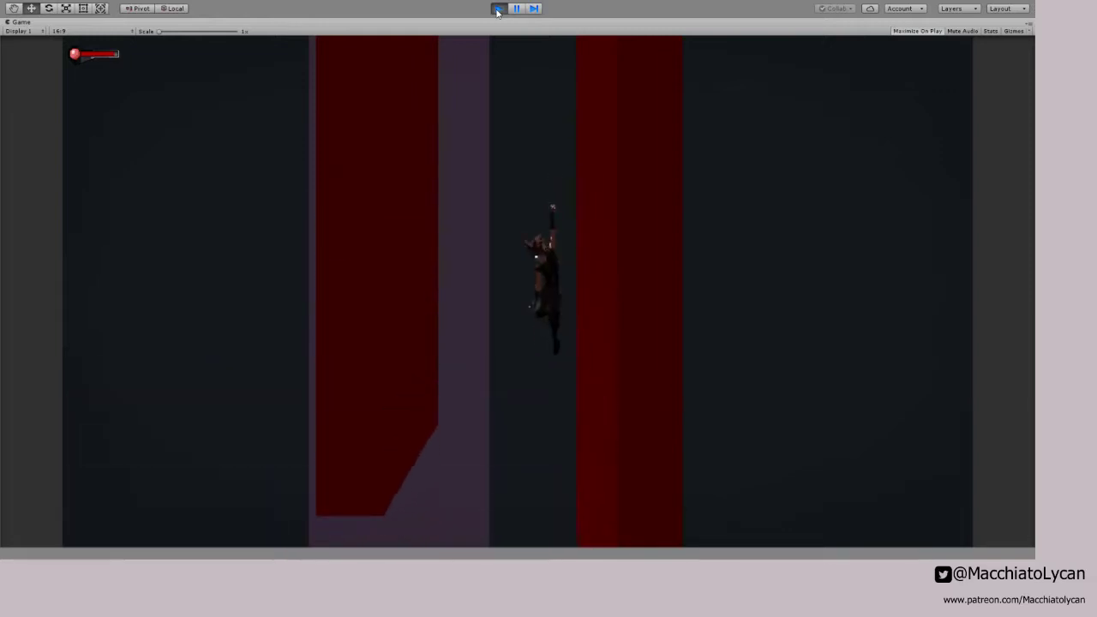
key(space)
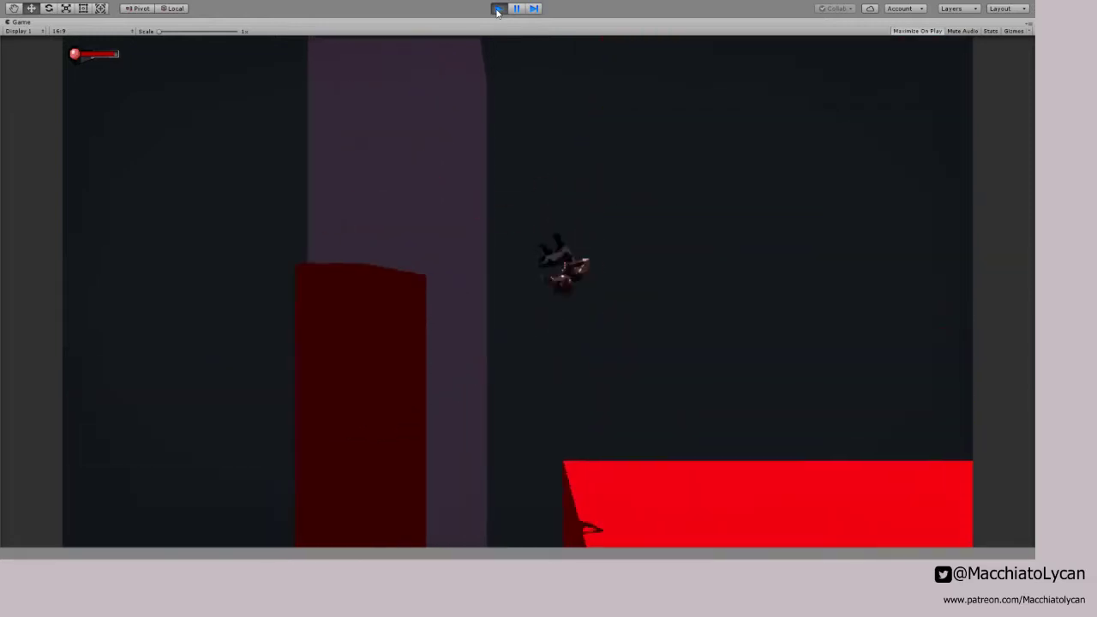
Step: Drop the character back between the red walls, test sliding on the opposite wall, and stop the game
key(d)
key(a)
key(space)
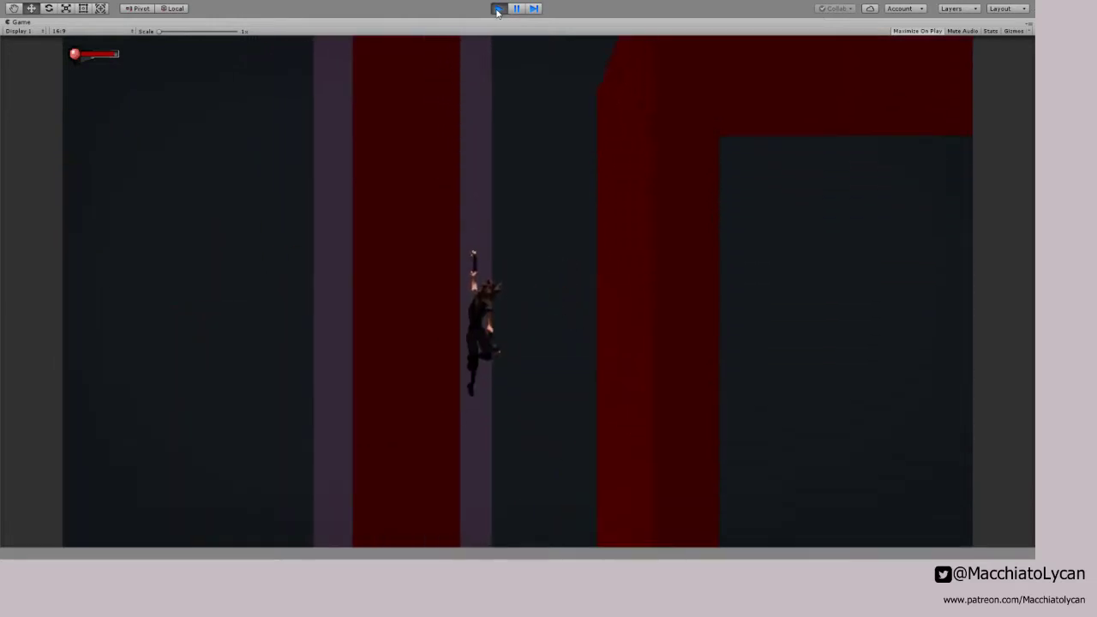
key(d)
key(space)
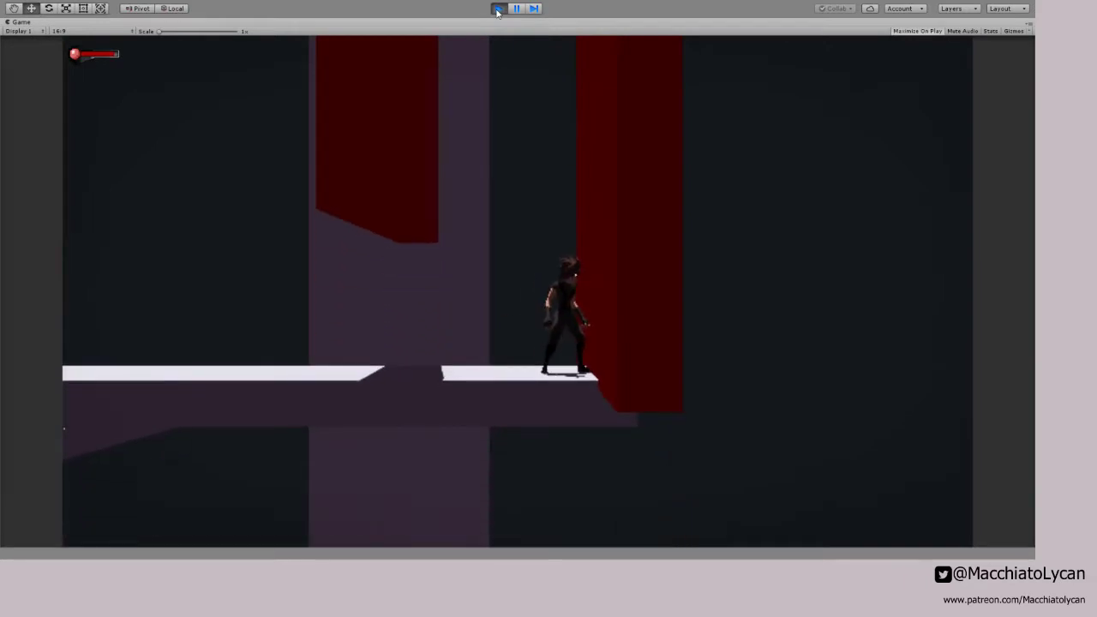
click(498, 9)
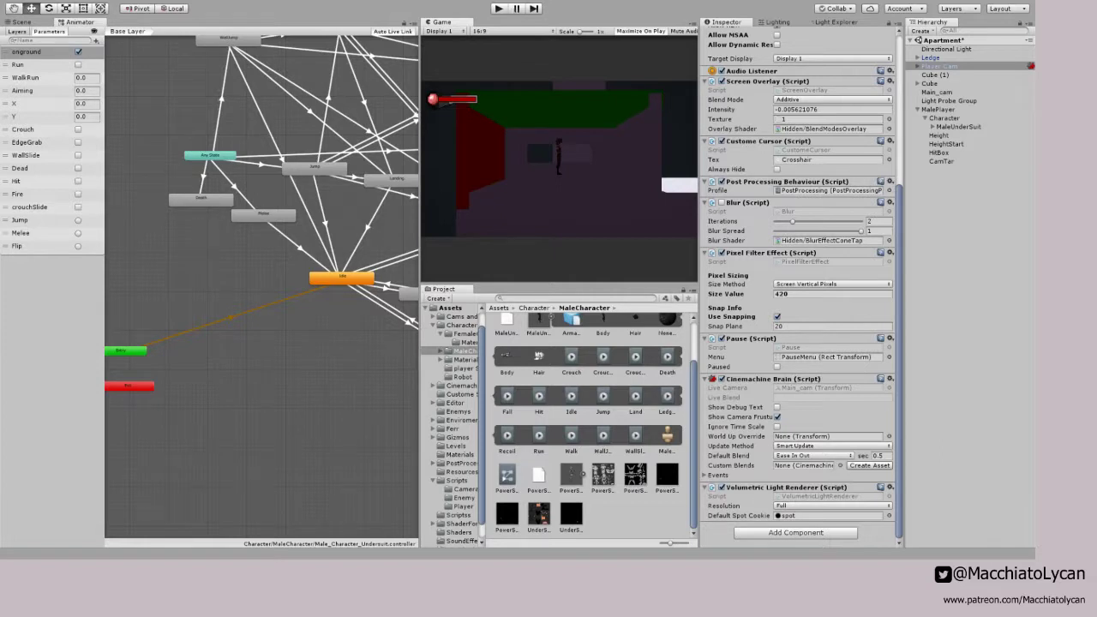
Step: Start the game, run the character to the far red wall and jump against it to test the WallSlide pose
click(498, 10)
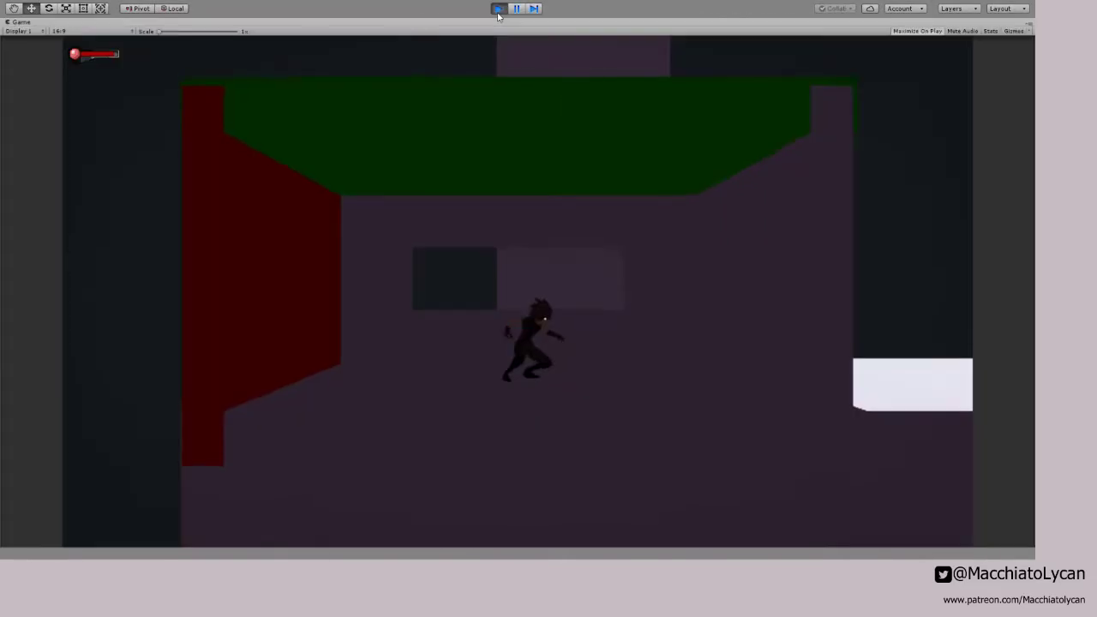
key(d)
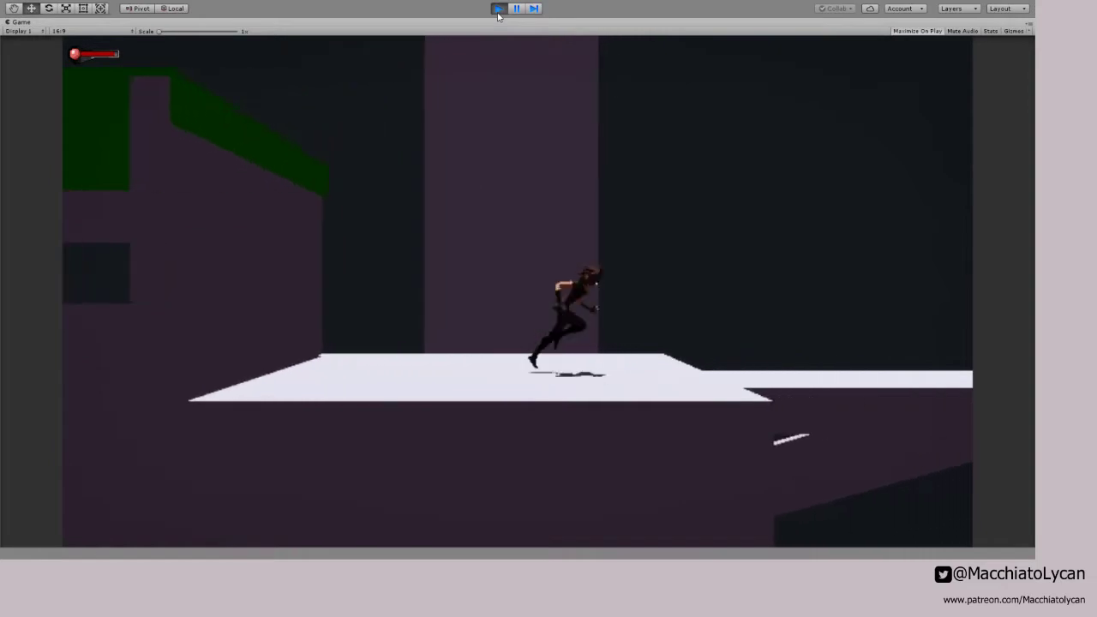
key(space)
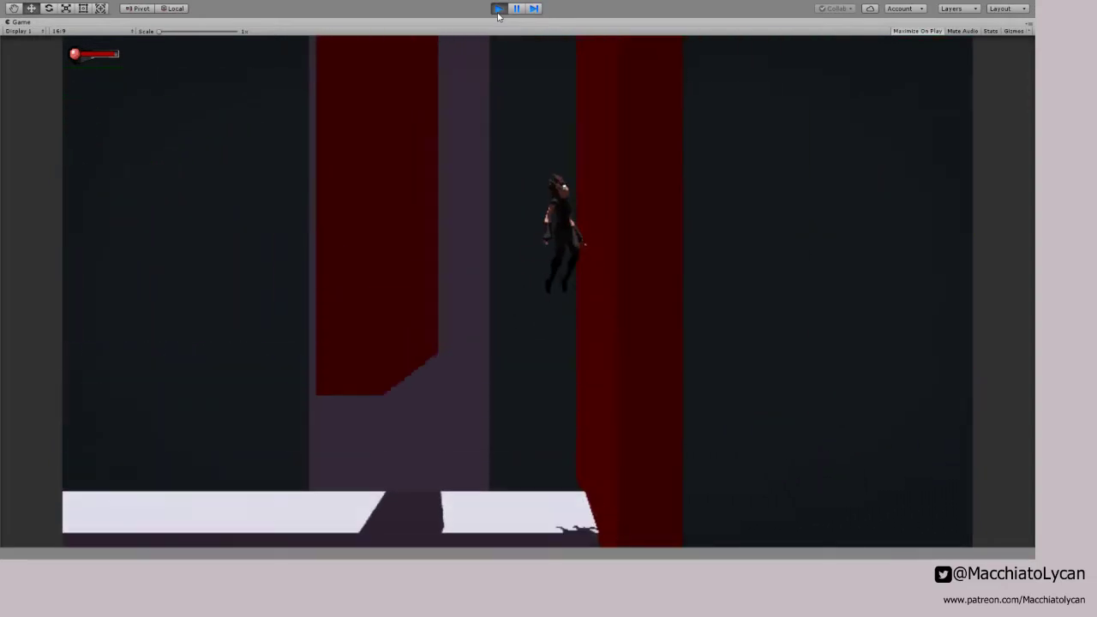
key(space)
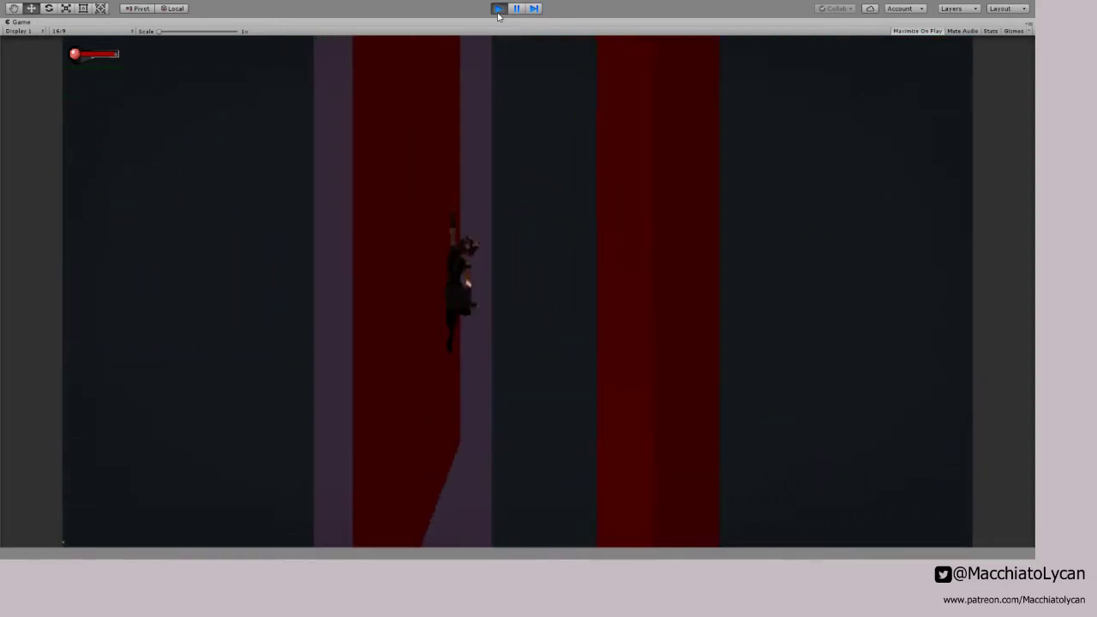
Step: Wall-jump the character up between the two red walls and onto the top of the red ledge
key(space)
key(space)
key(space)
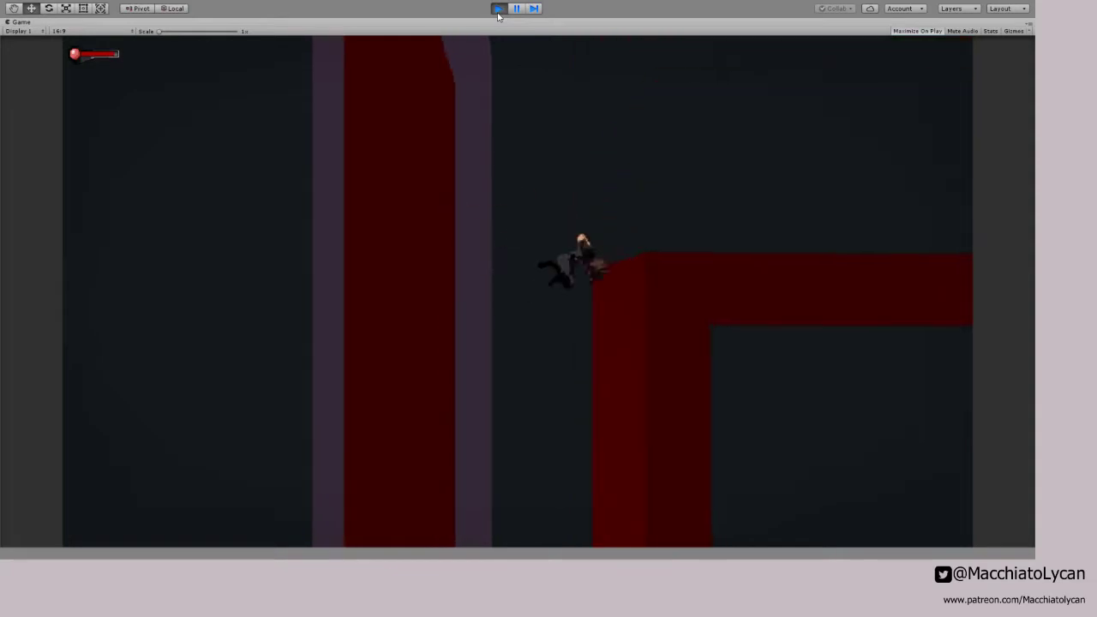
key(space)
key(space)
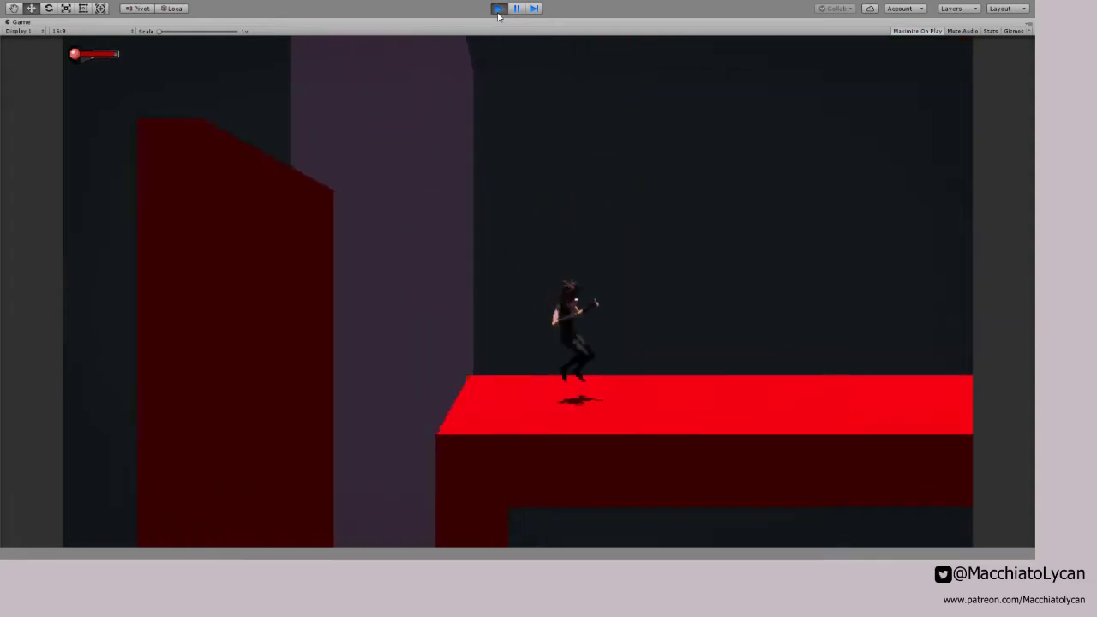
Step: Drop the character back between the red walls and examine the slide pose on both sides down to the platform
key(space)
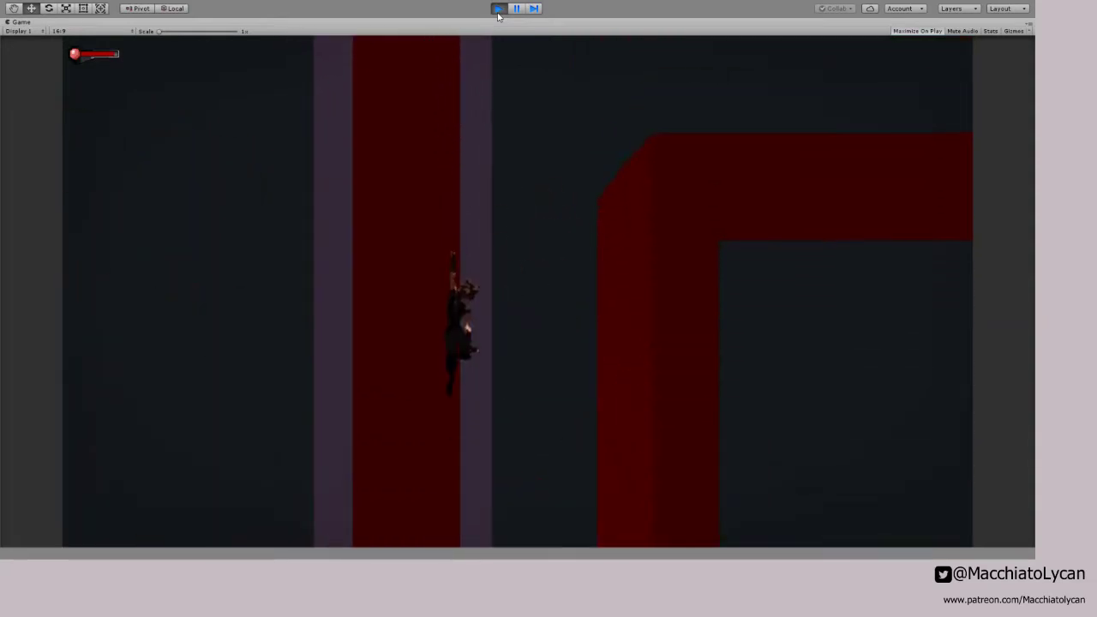
key(space)
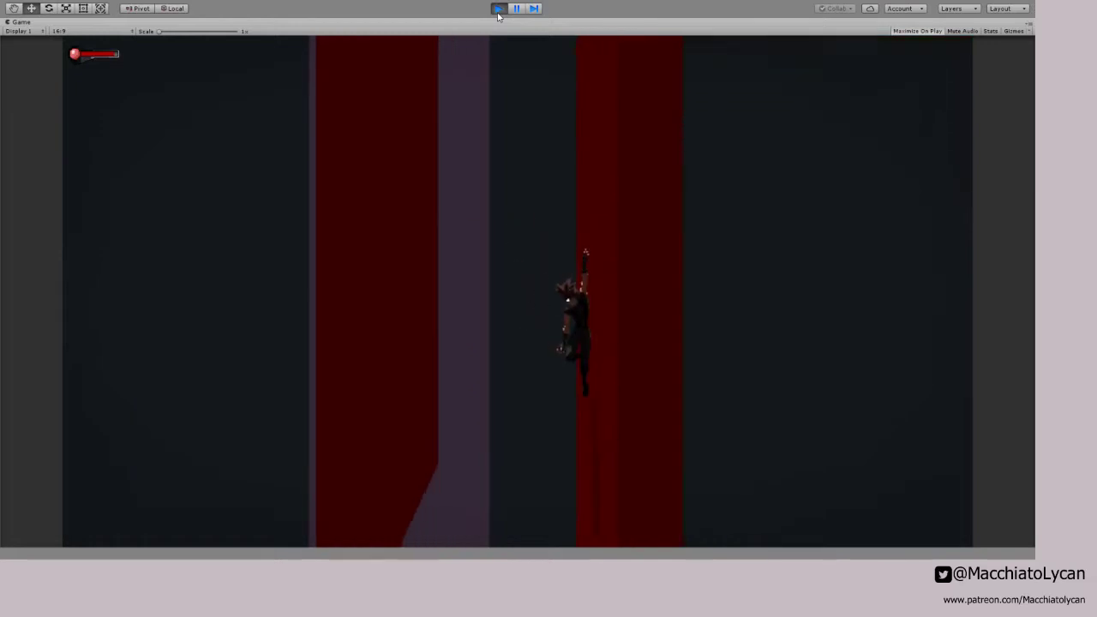
key(space)
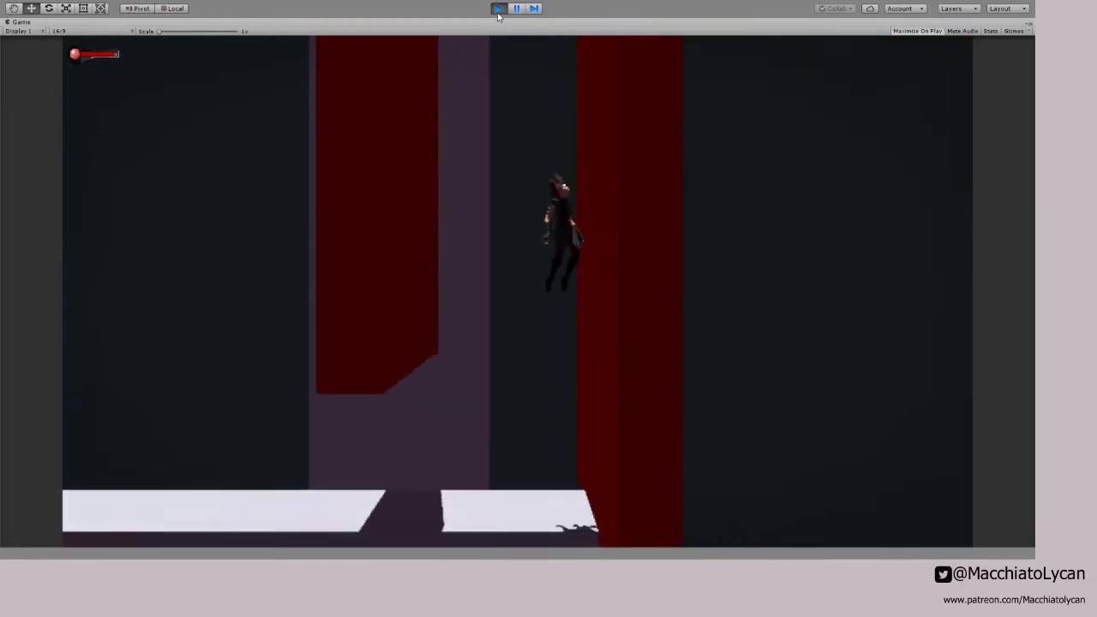
key(space)
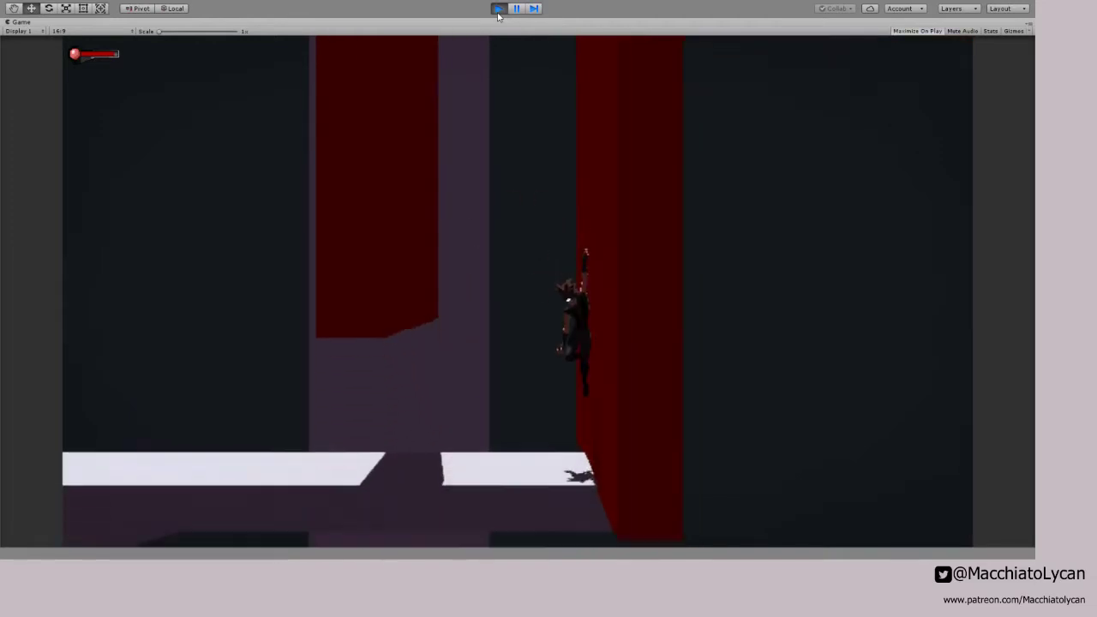
Step: Run the character away from and back to the far red wall, then wall-jump up the gap again to recheck the slide
key(a)
key(d)
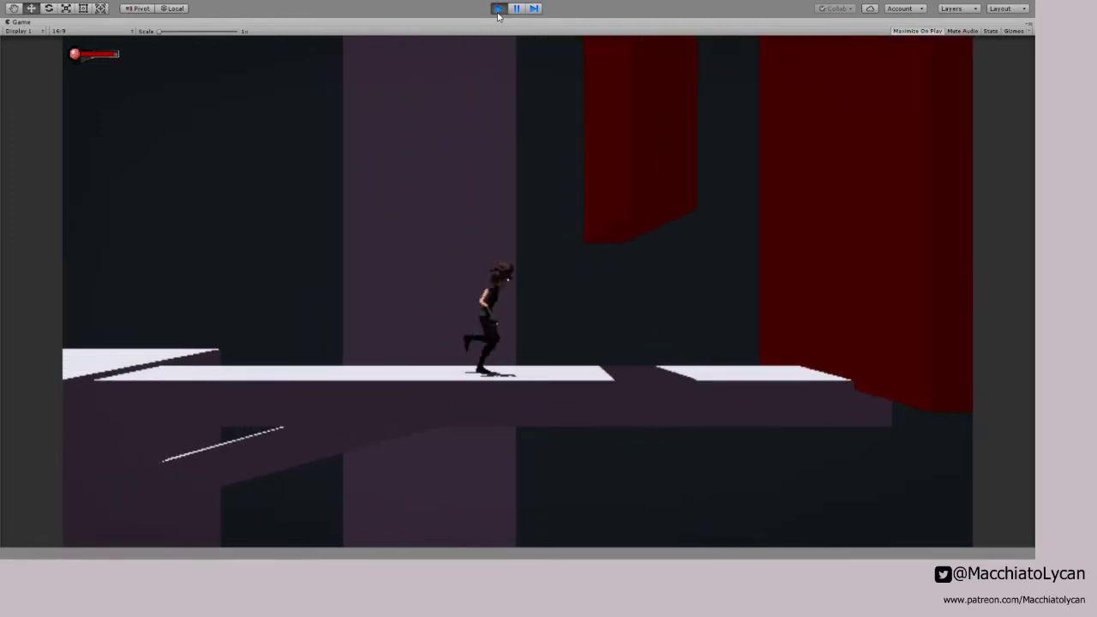
key(space)
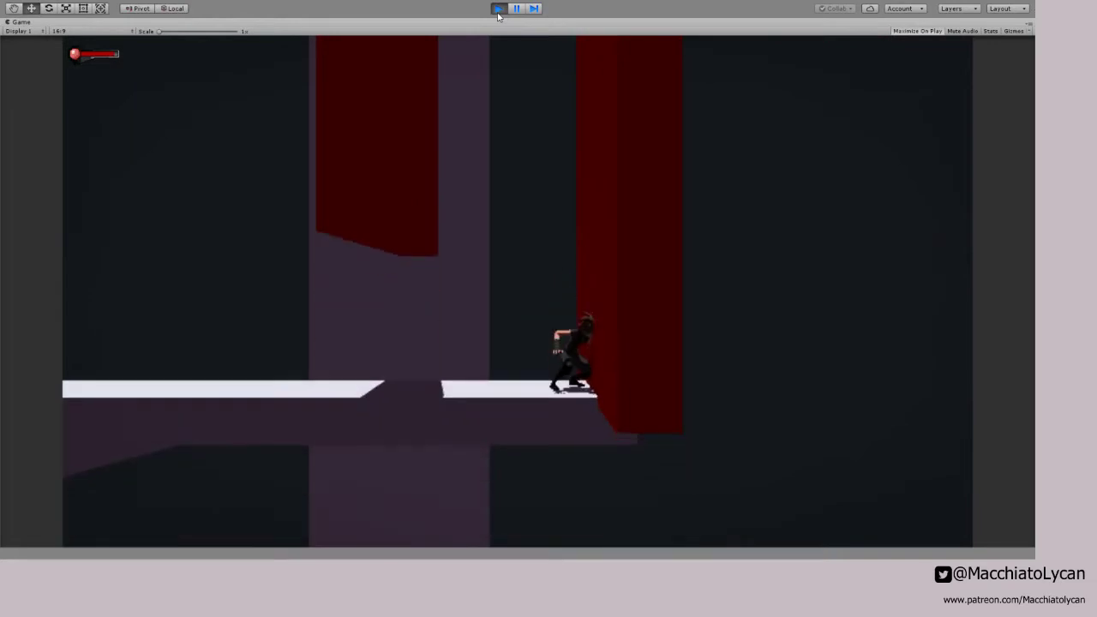
key(space)
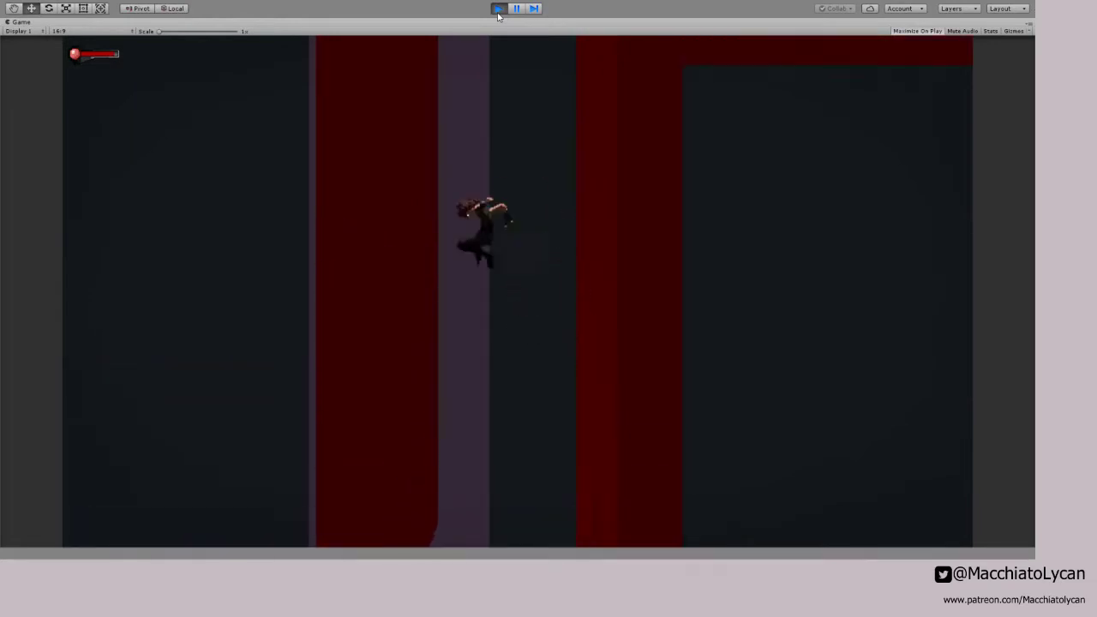
key(space)
key(space)
key(space)
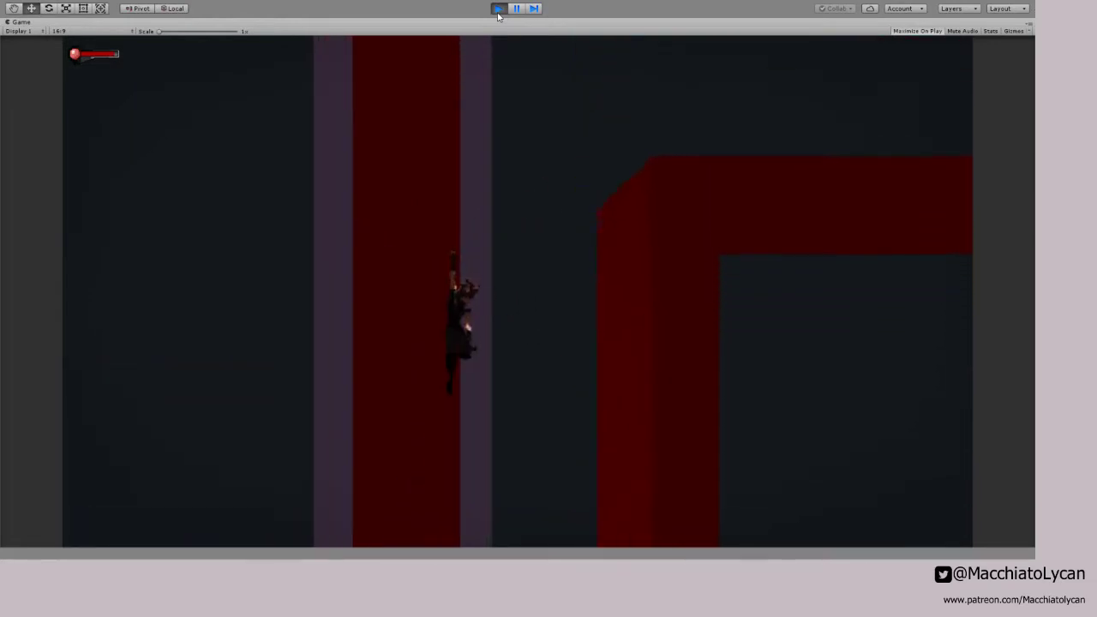
key(space)
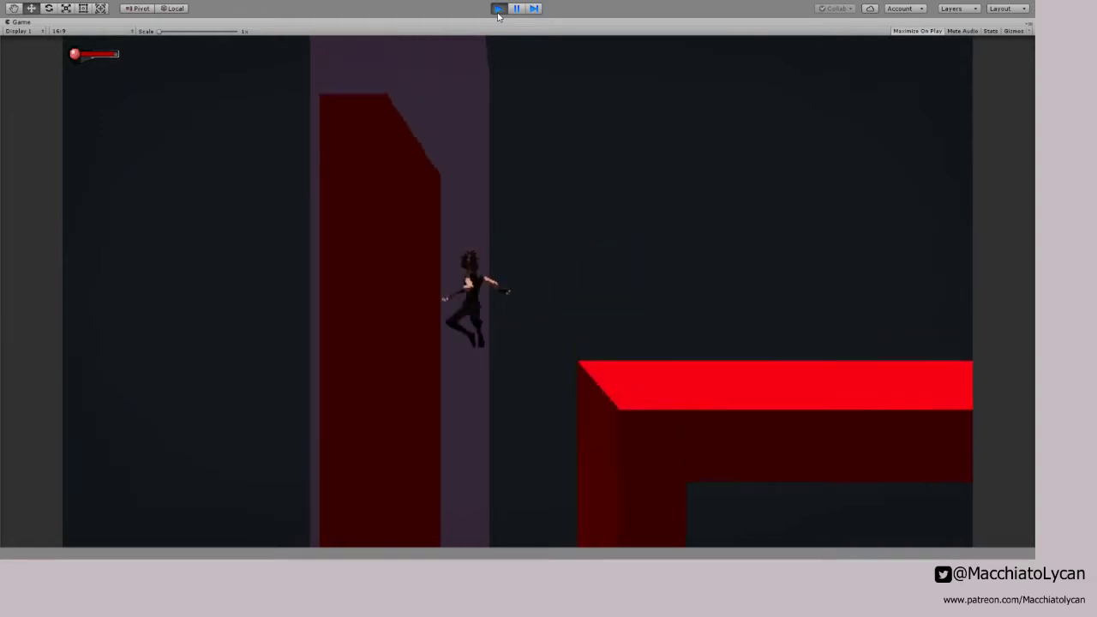
key(space)
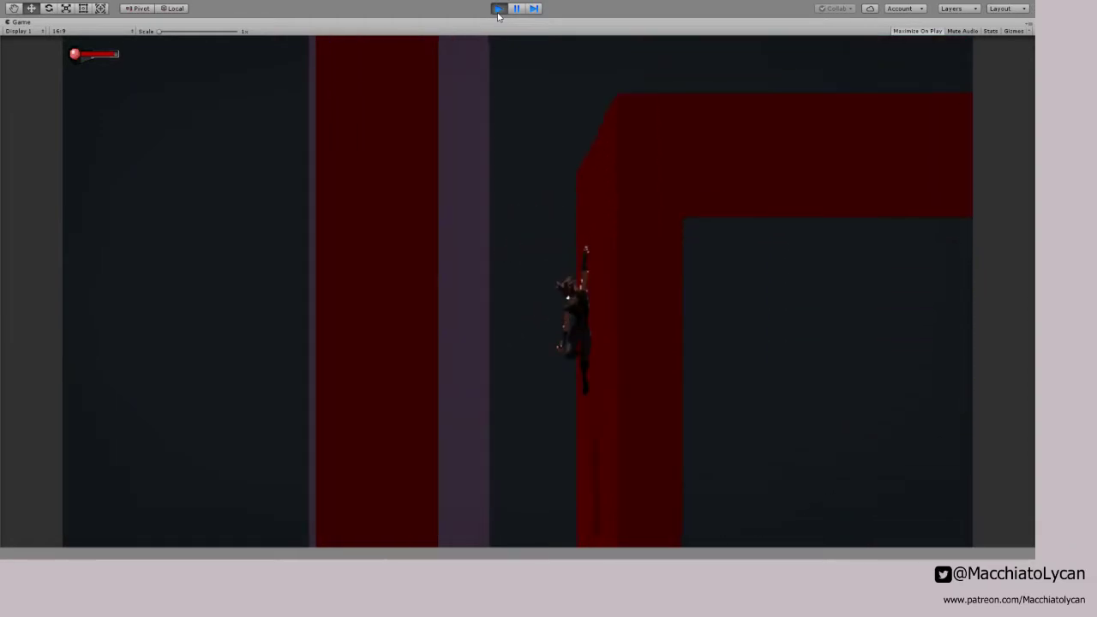
Step: Bring the character down to the white platform, run back toward the green-roofed room and turn toward the red walls
key(Left)
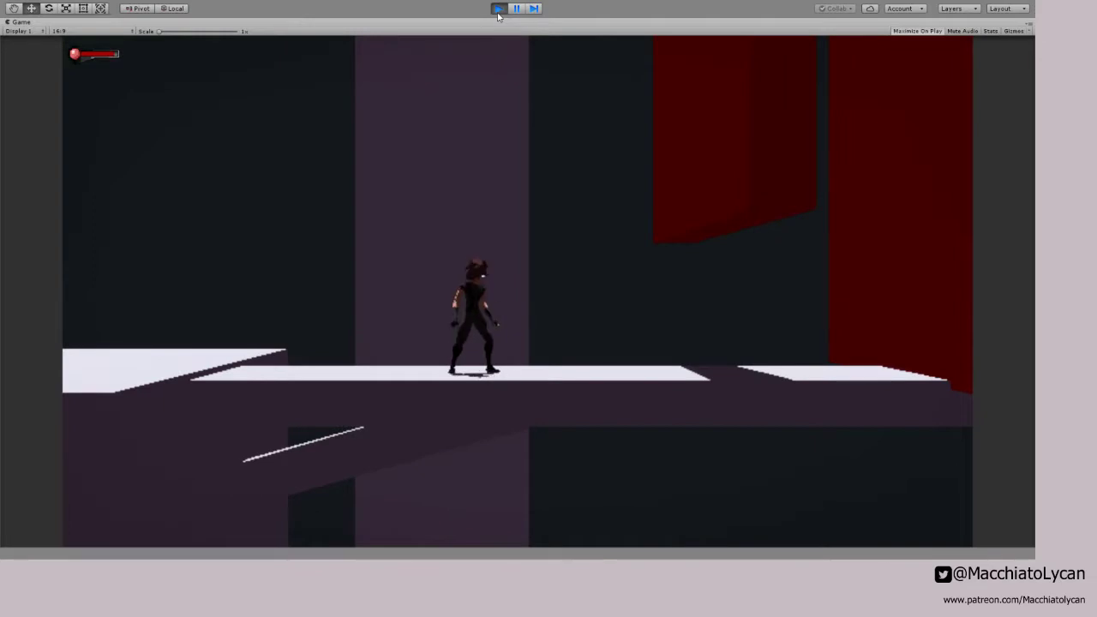
key(Left)
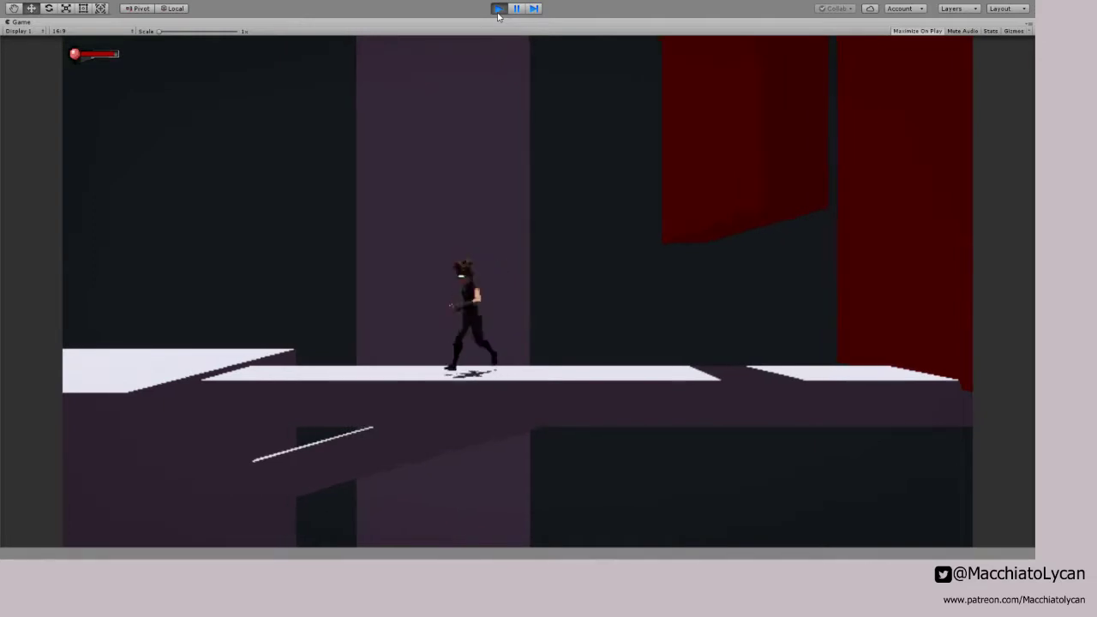
key(space)
key(Right)
key(space)
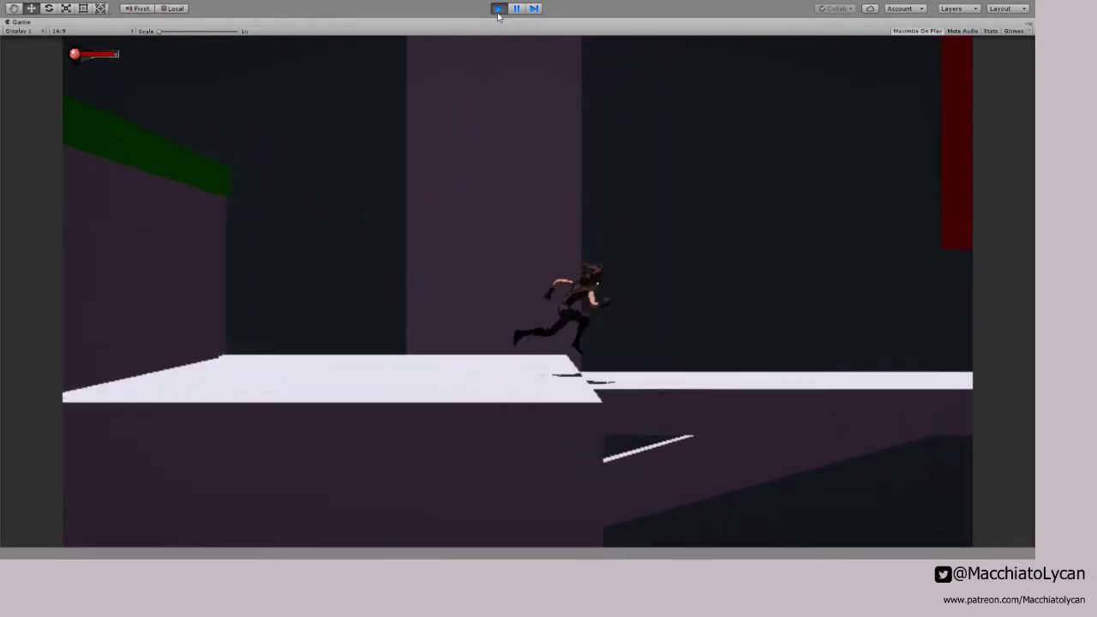
Step: Climb the gap between the red walls with repeated wall jumps, examining the slide on the far wall
key(space)
key(space)
key(space)
key(space)
key(space)
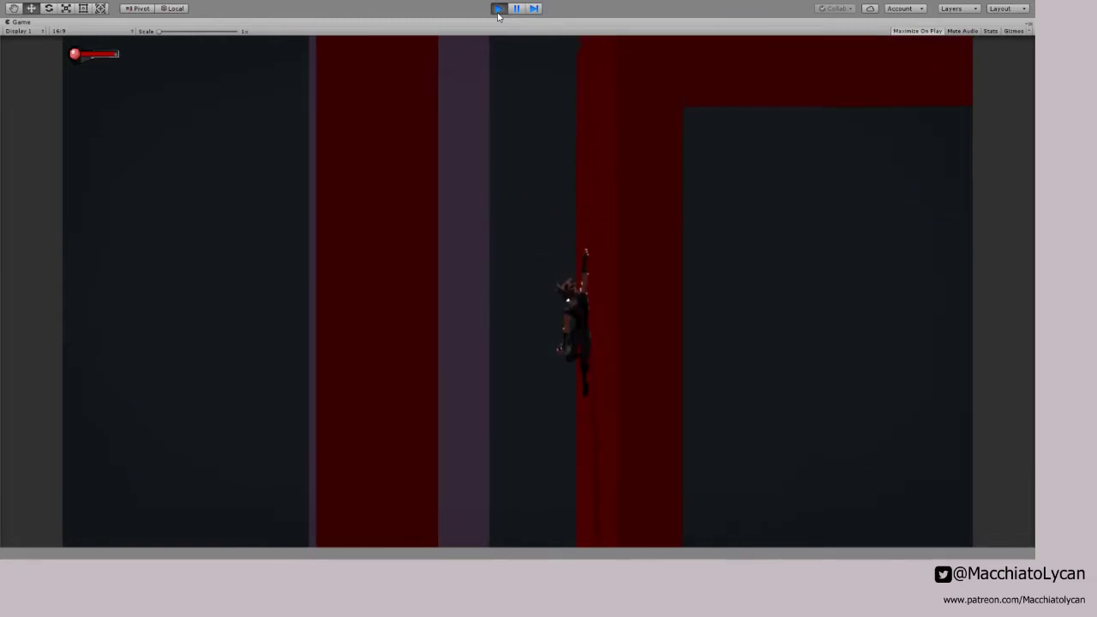
key(space)
key(space)
key(space)
key(space)
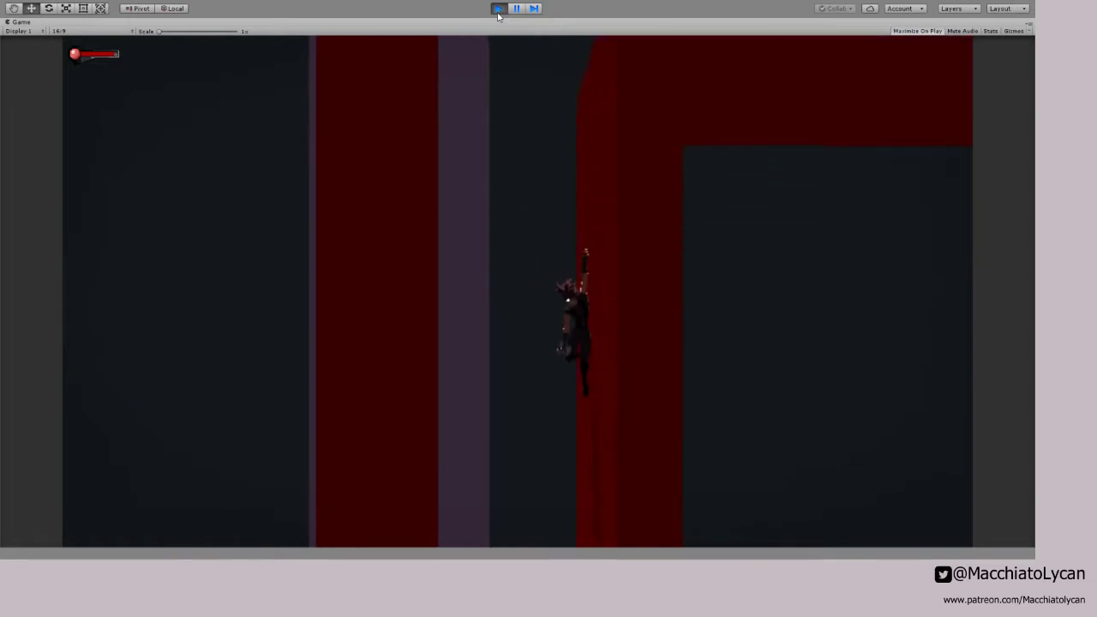
Step: Keep wall-jumping between the red walls, let the character drop to the platform, and stop the game
key(space)
key(space)
key(space)
key(space)
key(space)
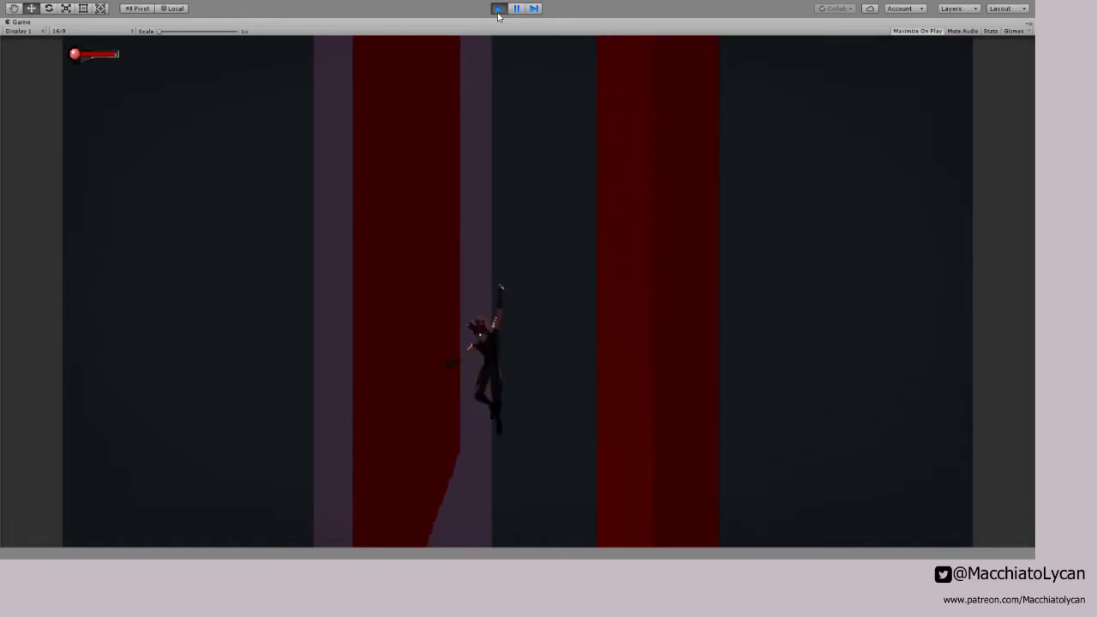
key(space)
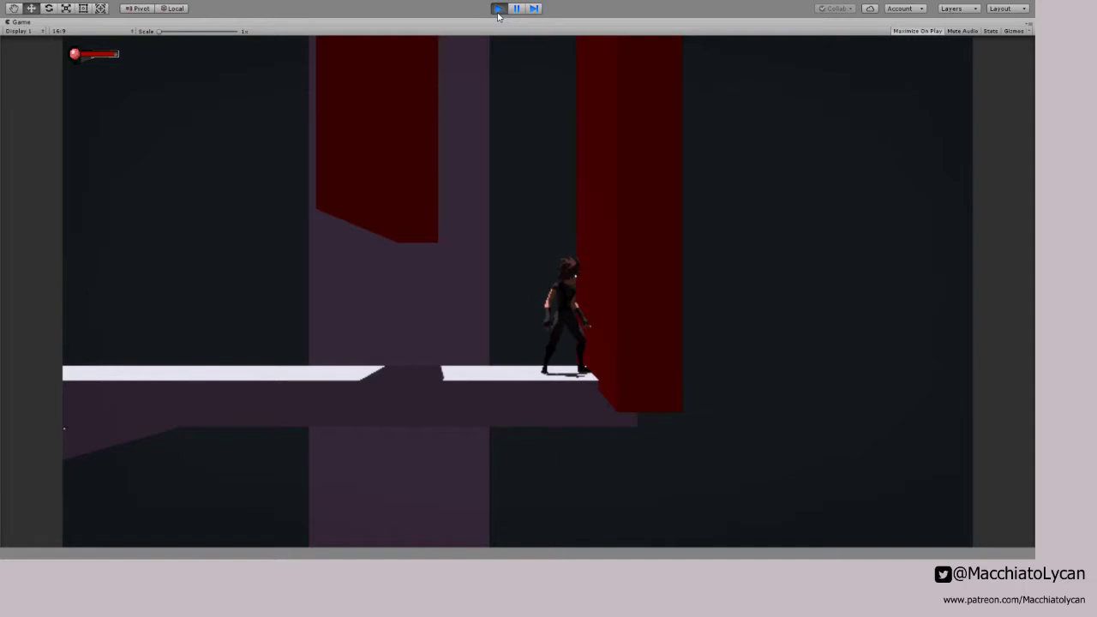
click(498, 9)
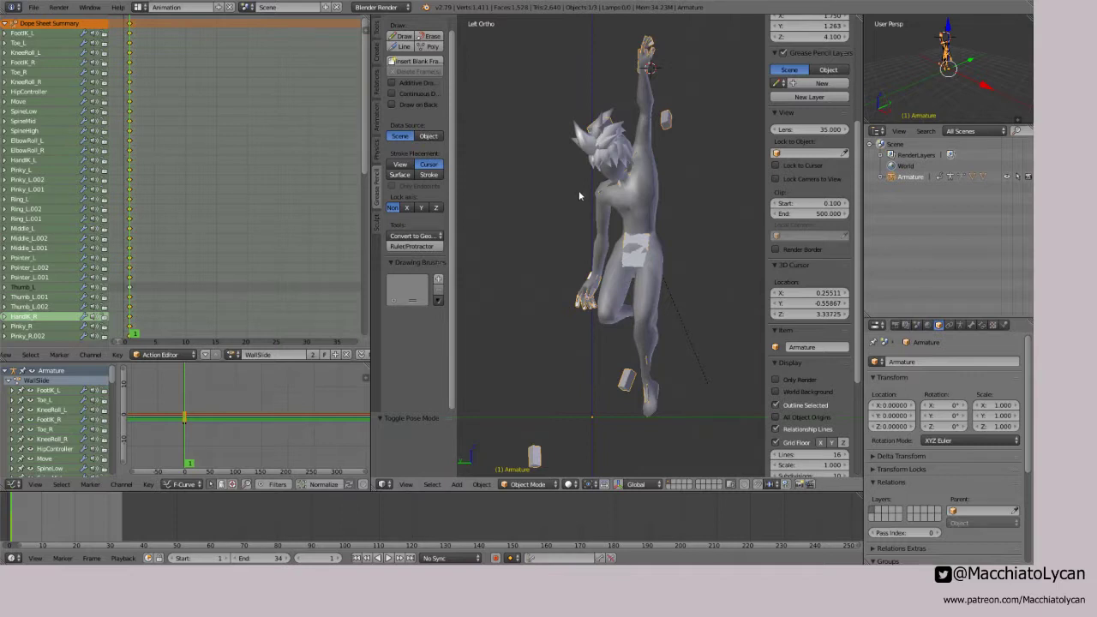
Step: In Blender's Pose Mode, lower HandIK_L by about 0.19 and move ElbowRoll_L about 0.20 along Y and 0.09 along Z
key(ctrl+Tab)
right_click(639, 70)
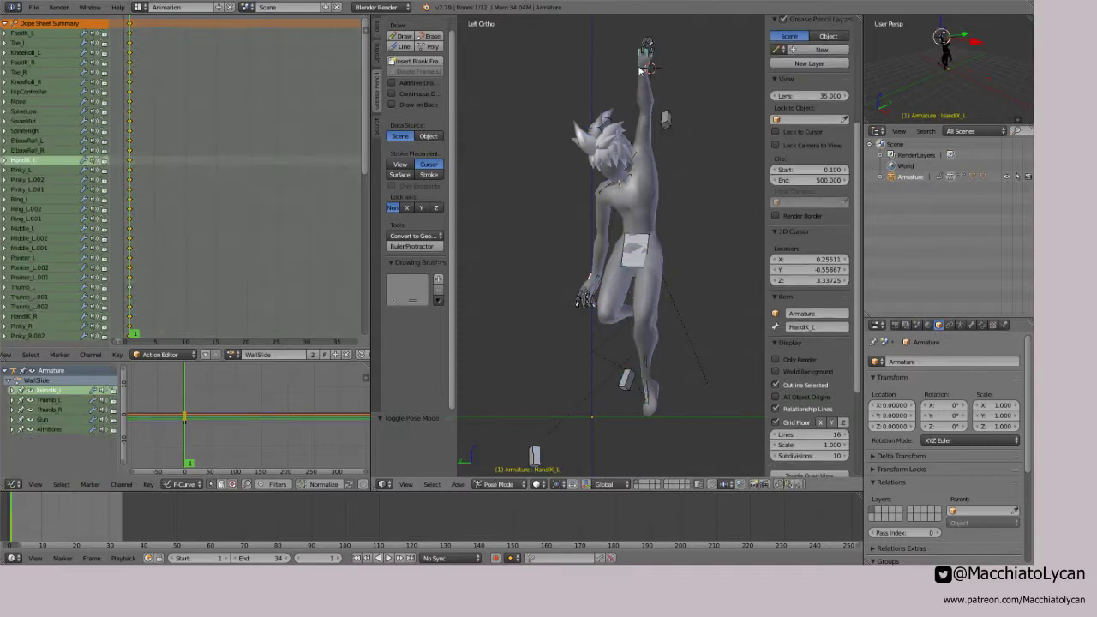
key(g)
click(639, 89)
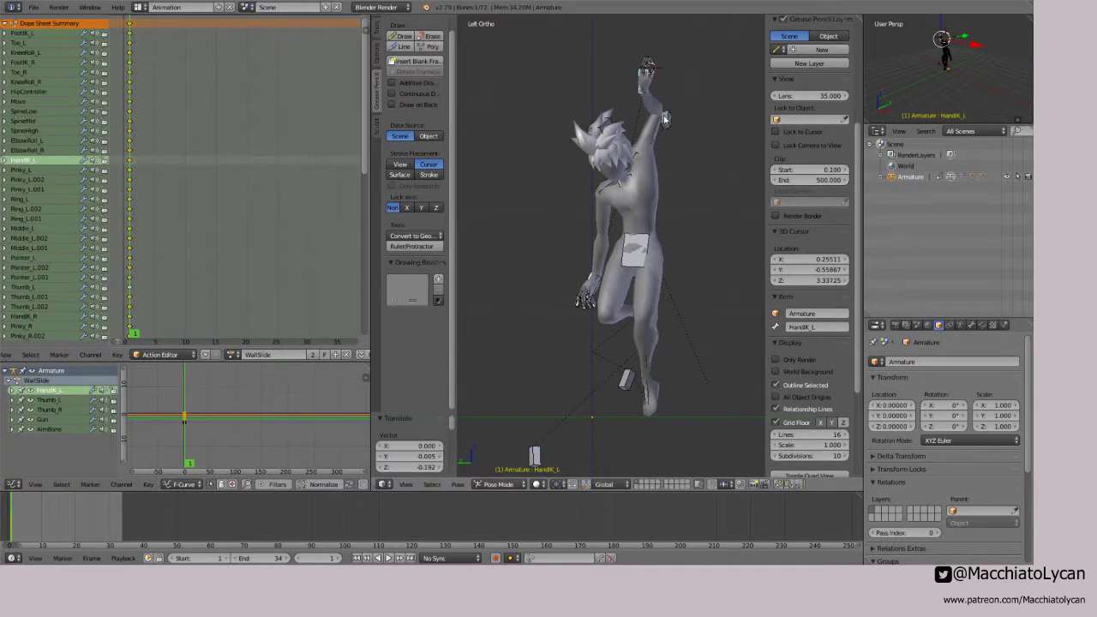
right_click(664, 118)
key(g)
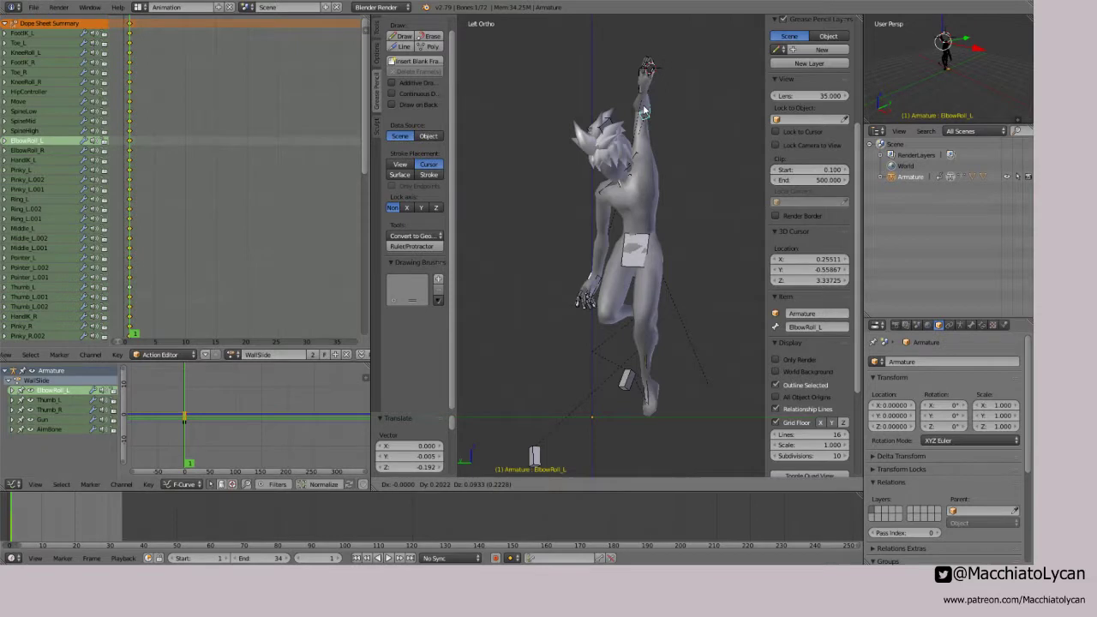
click(645, 111)
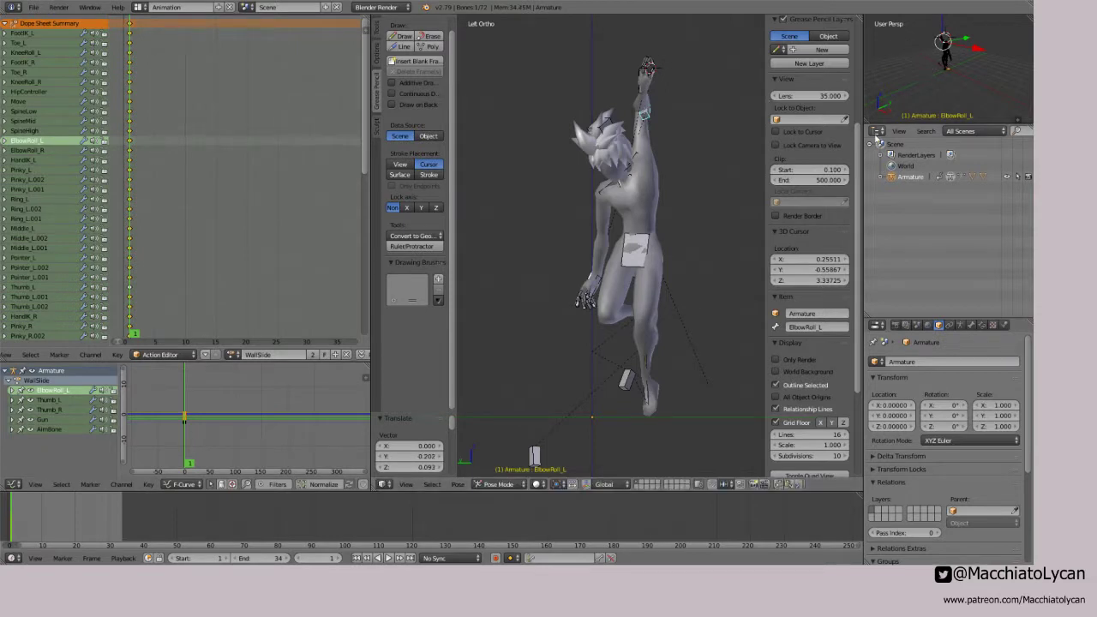
Step: Enlarge the small 3D viewport, frame the left elbow control from the front, and switch to Object Mode with solid shading
drag(904, 126, 826, 173)
key(KP_1)
key(KP_Decimal)
scroll(941, 151, down, 7)
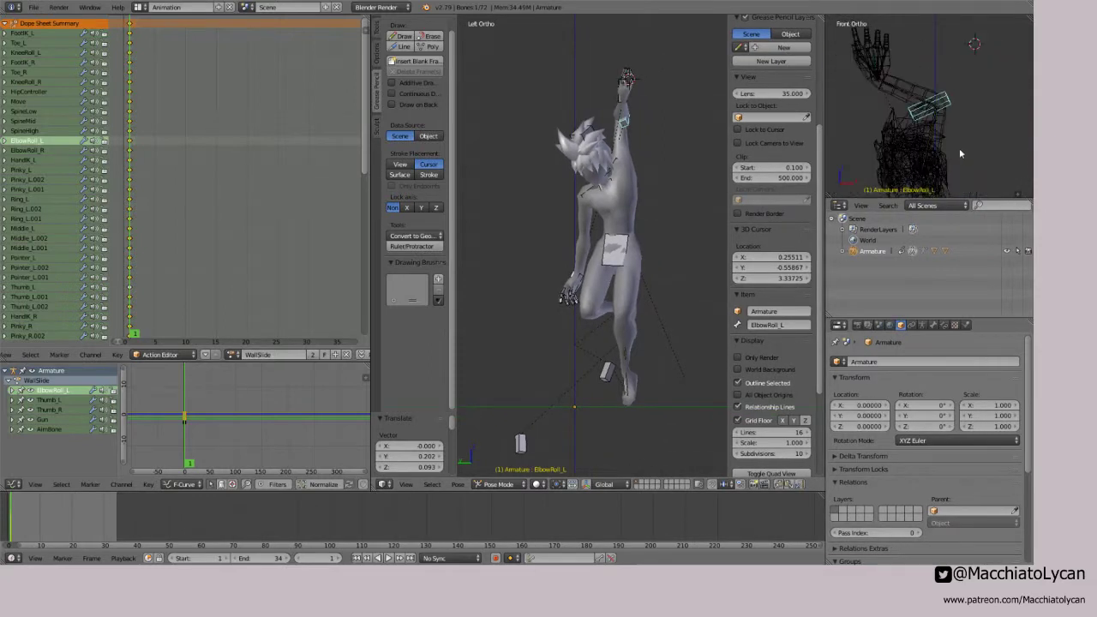
key(ctrl+Tab)
key(z)
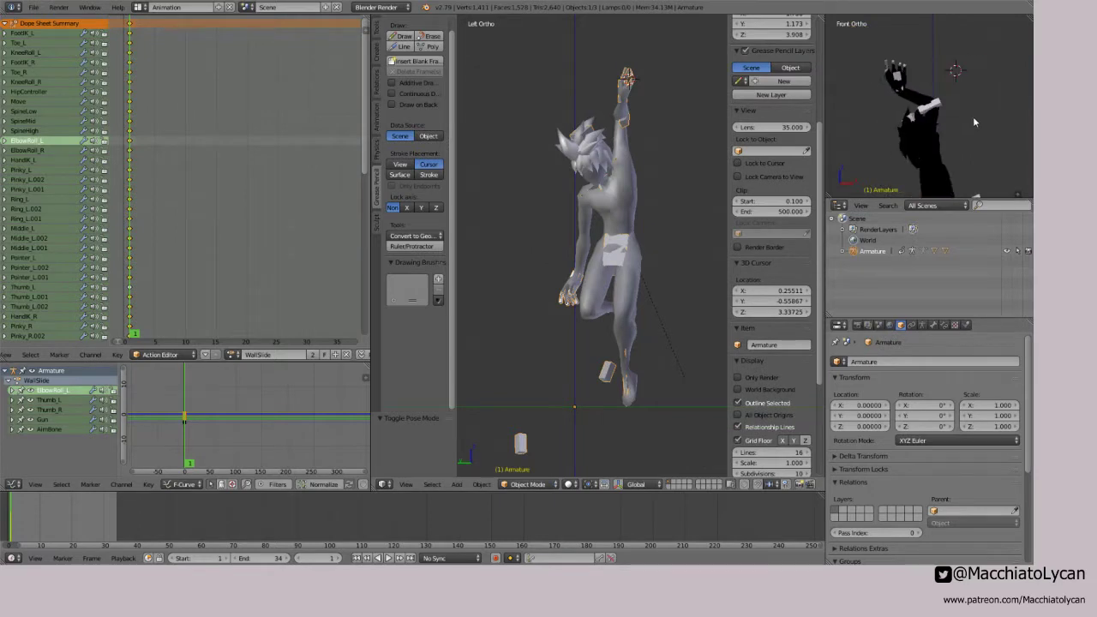
Step: Show only renderable objects in the small viewport and orbit to see the whole character's silhouette from the side
key(n)
scroll(986, 120, down, 5)
scroll(993, 128, down, 5)
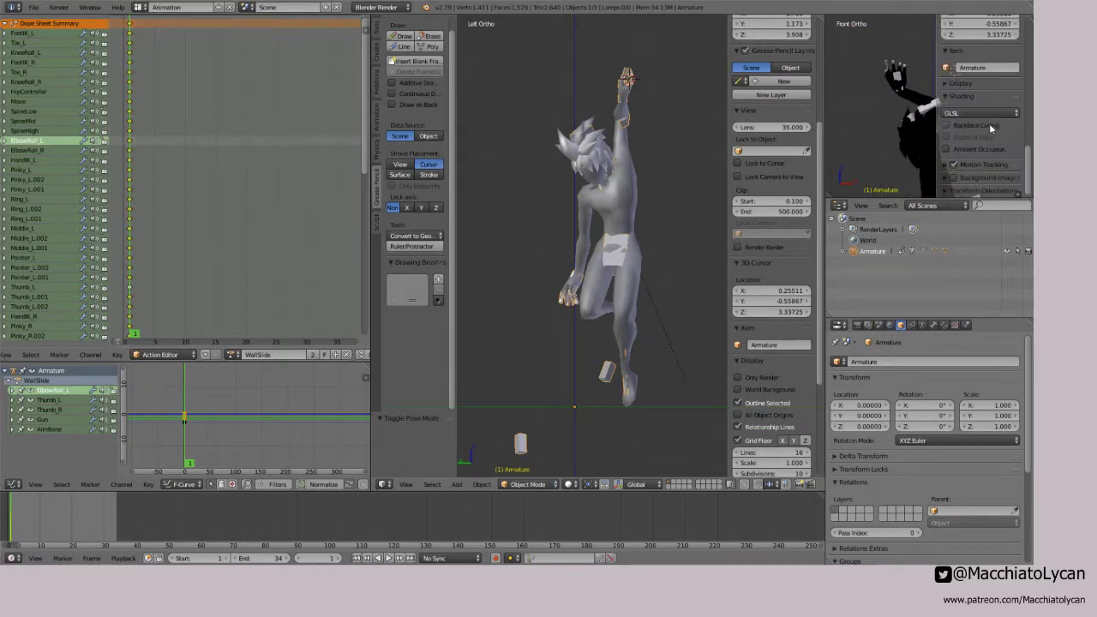
click(949, 84)
key(n)
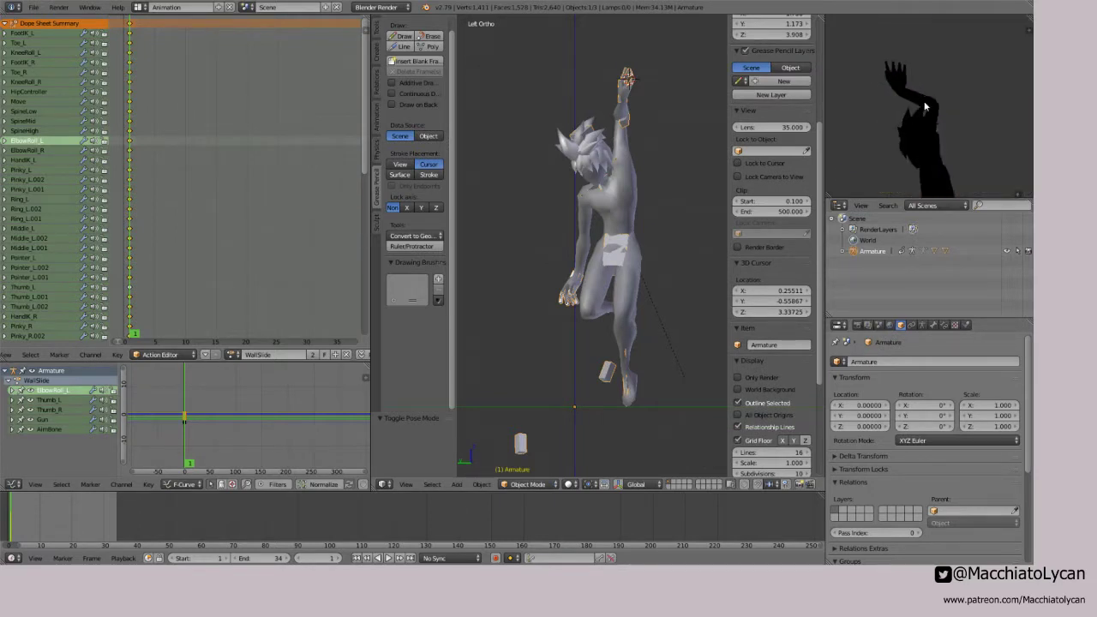
scroll(929, 107, down, 5)
middle_drag(929, 108, 967, 132)
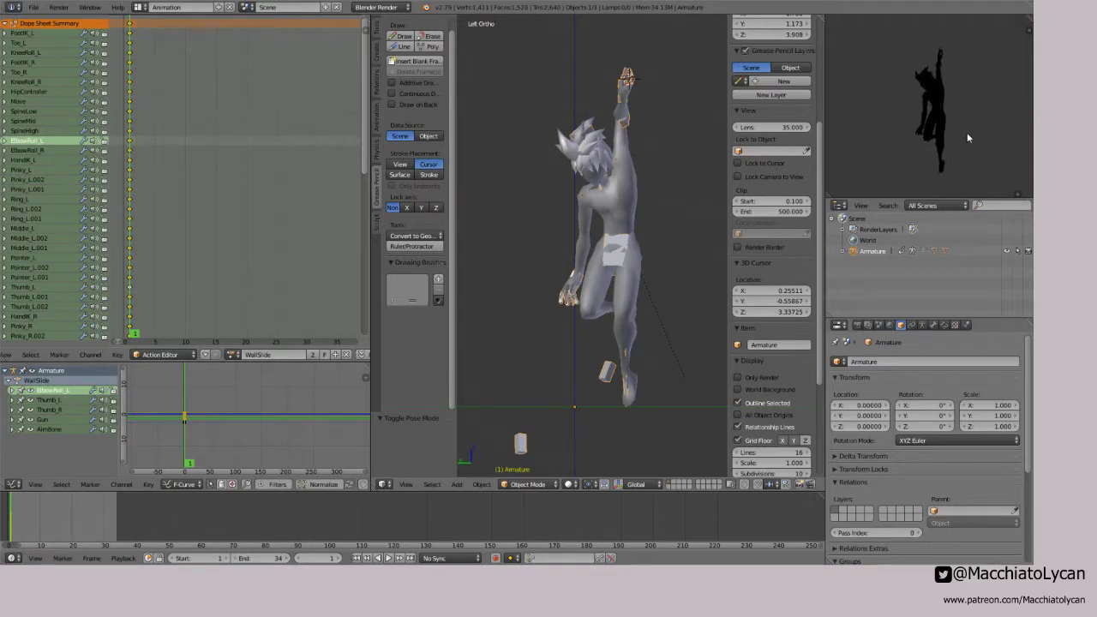
Step: Select the Body mesh, check its available materials and apply flat shading to it
right_click(649, 210)
click(944, 325)
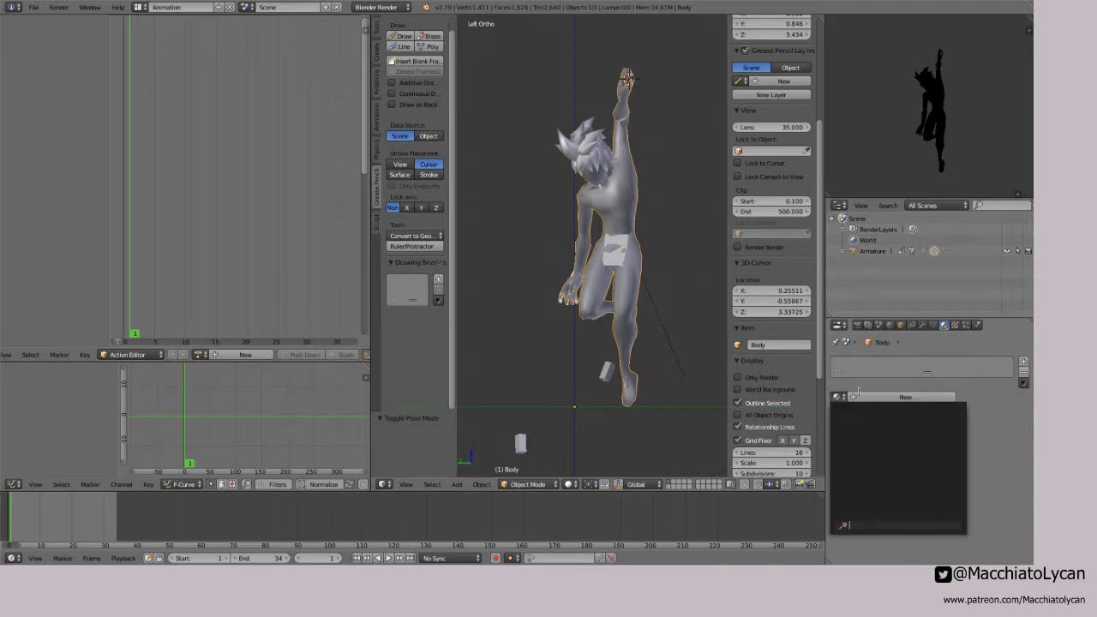
key(shift+f)
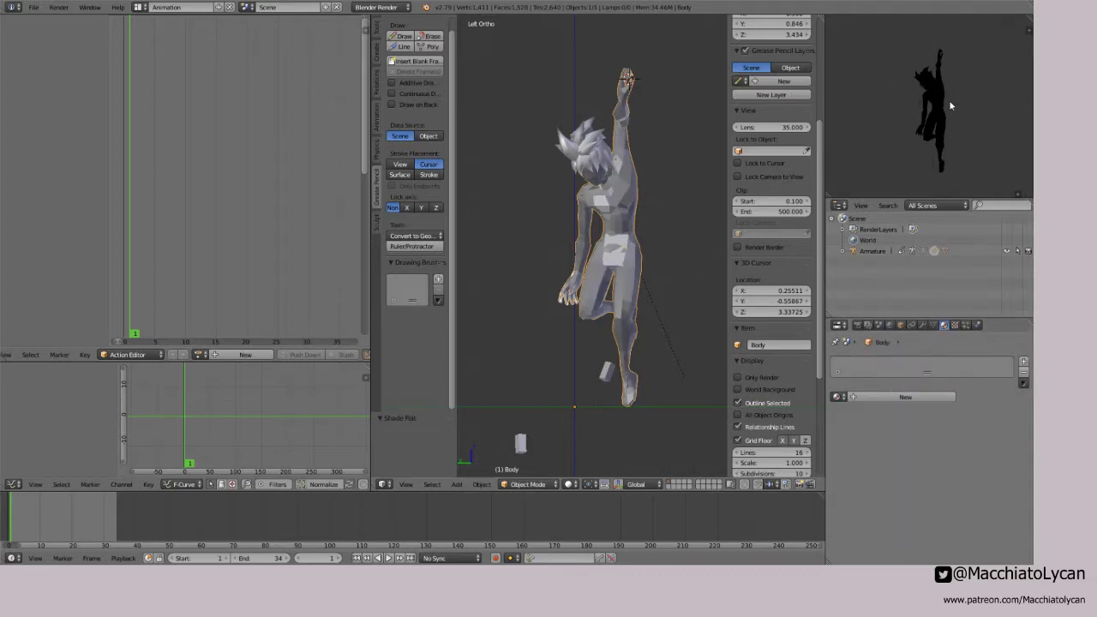
Step: Set the small 3D viewport to solid shading and enable Textured Solid to preview the character with its textures
key(z)
key(z)
key(z)
click(926, 183)
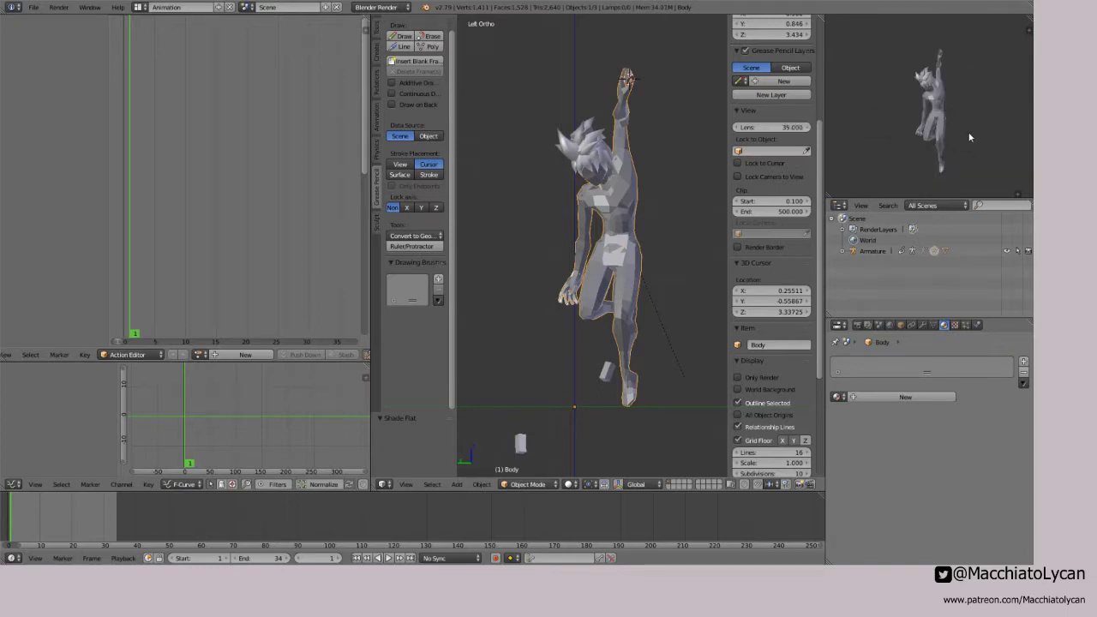
key(n)
click(948, 89)
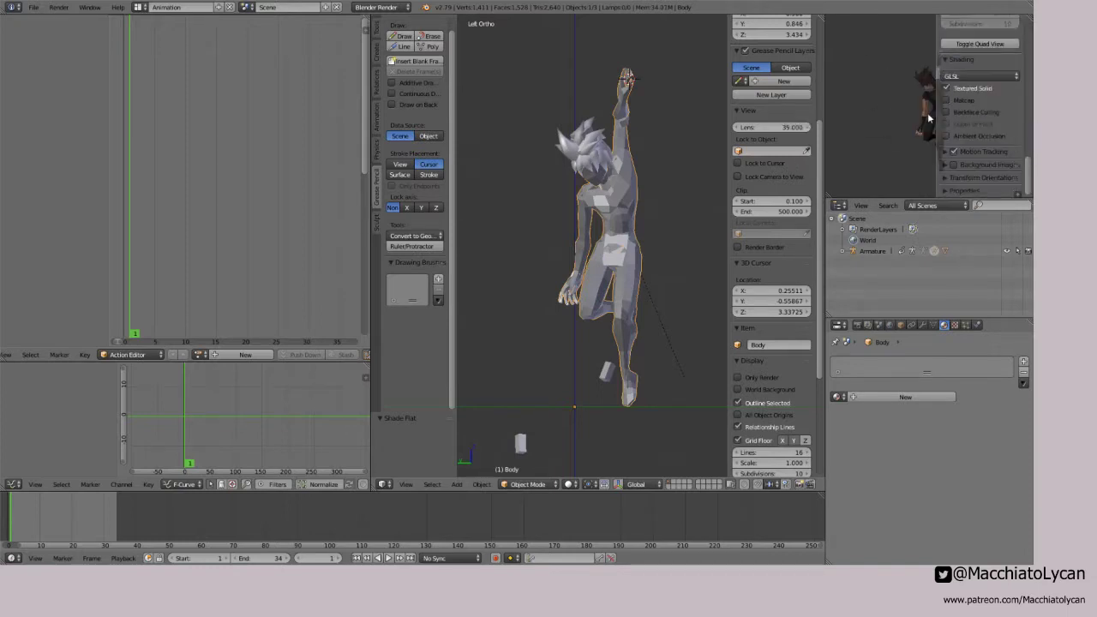
key(n)
middle_drag(979, 115, 1014, 99)
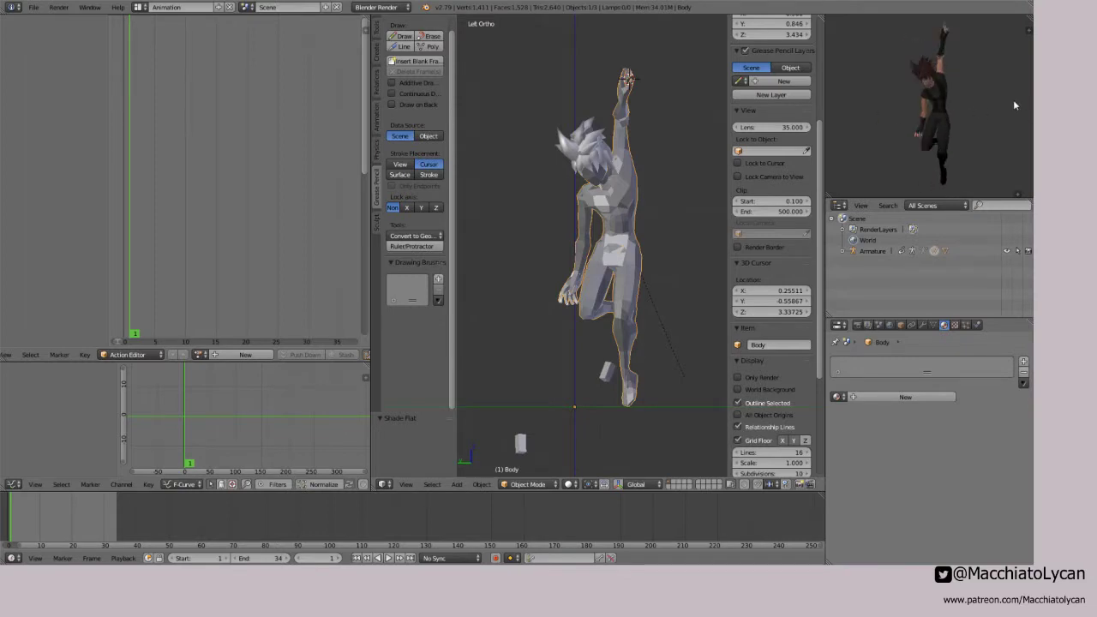
middle_drag(1014, 105, 975, 130)
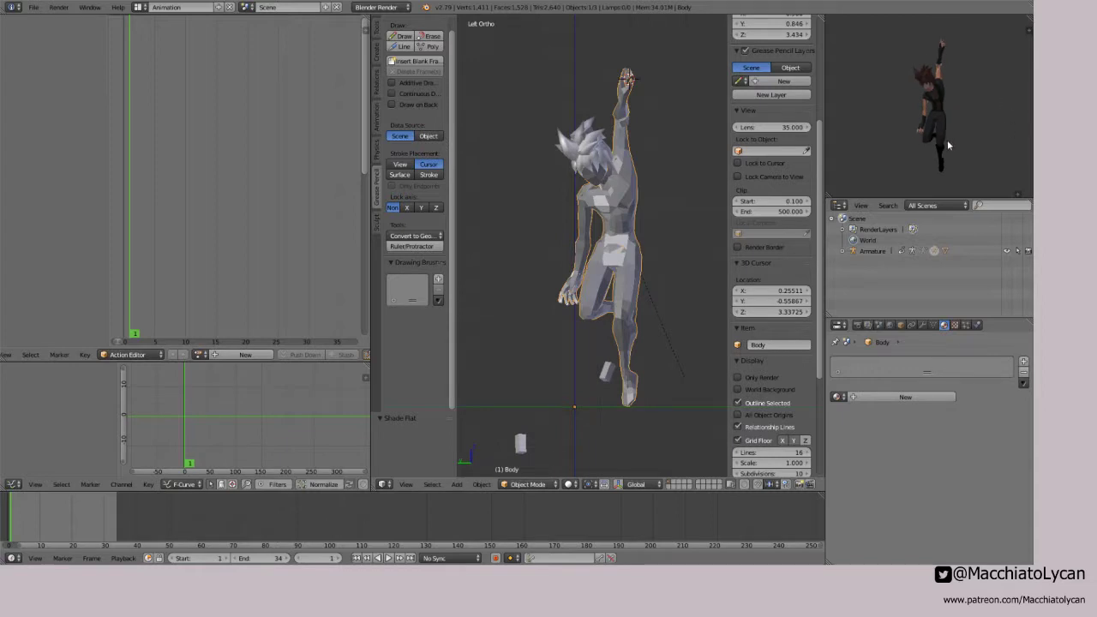
Step: Set the small viewport's lens to 97 and fit the whole character in its view
key(n)
scroll(973, 91, down, 6)
scroll(983, 96, up, 5)
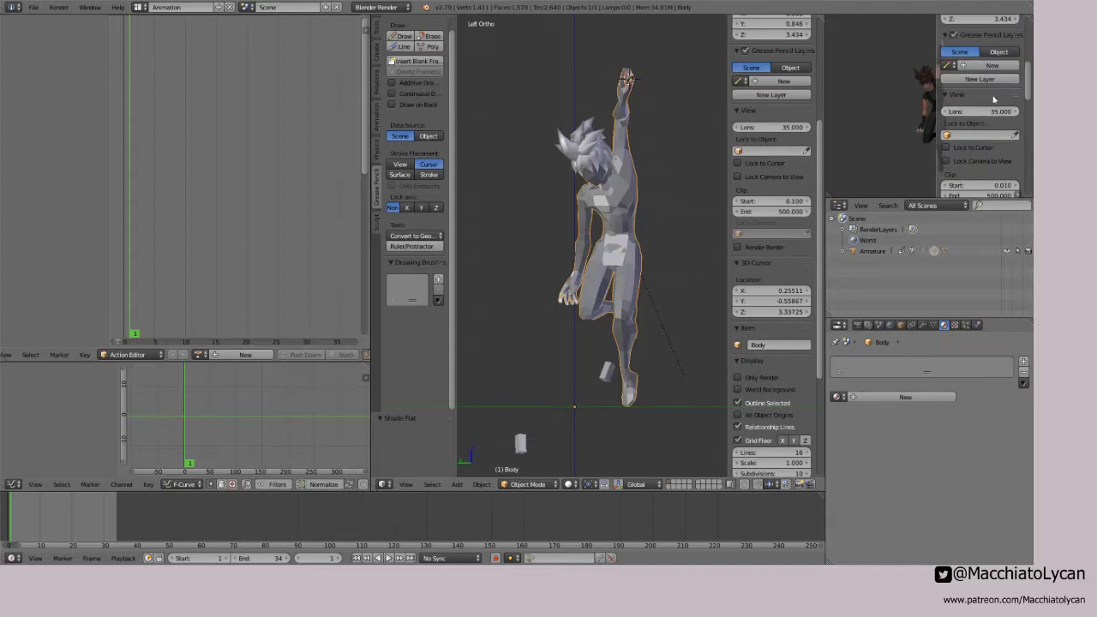
drag(986, 112, 1041, 112)
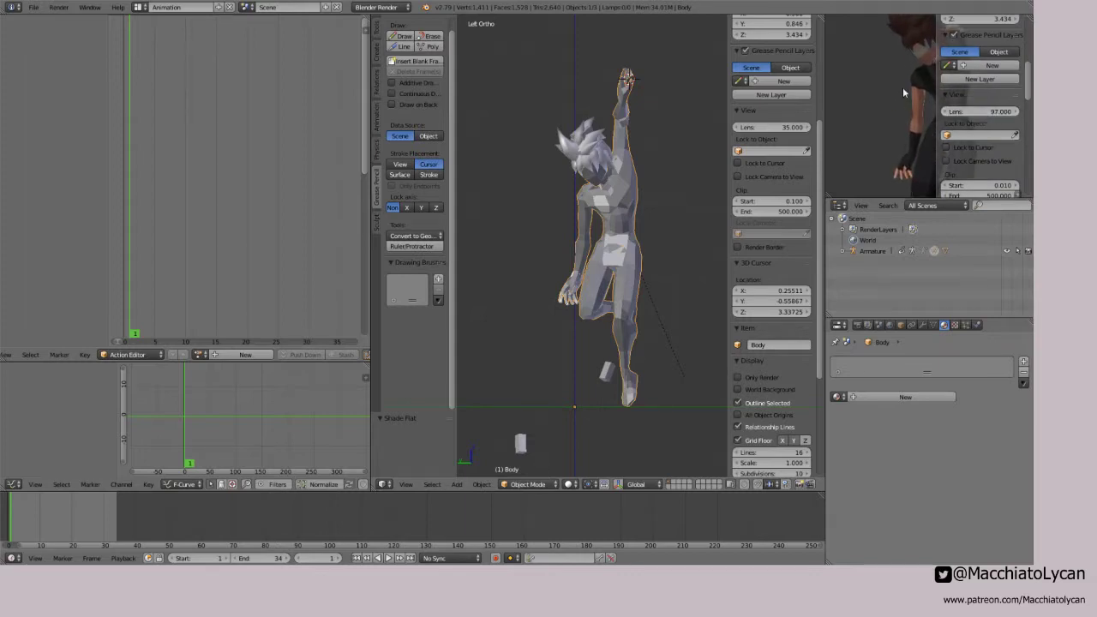
key(n)
scroll(953, 109, down, 5)
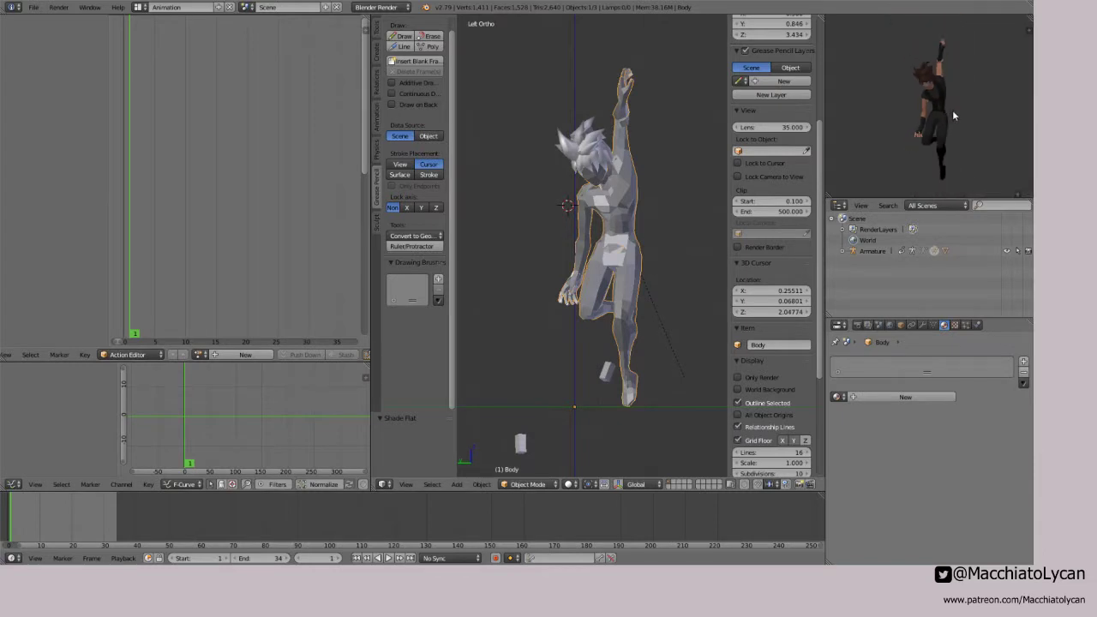
Step: Place the 3D cursor at the raised hand and apply smooth shading to the Body mesh
key(shift+s)
click(639, 266)
click(632, 82)
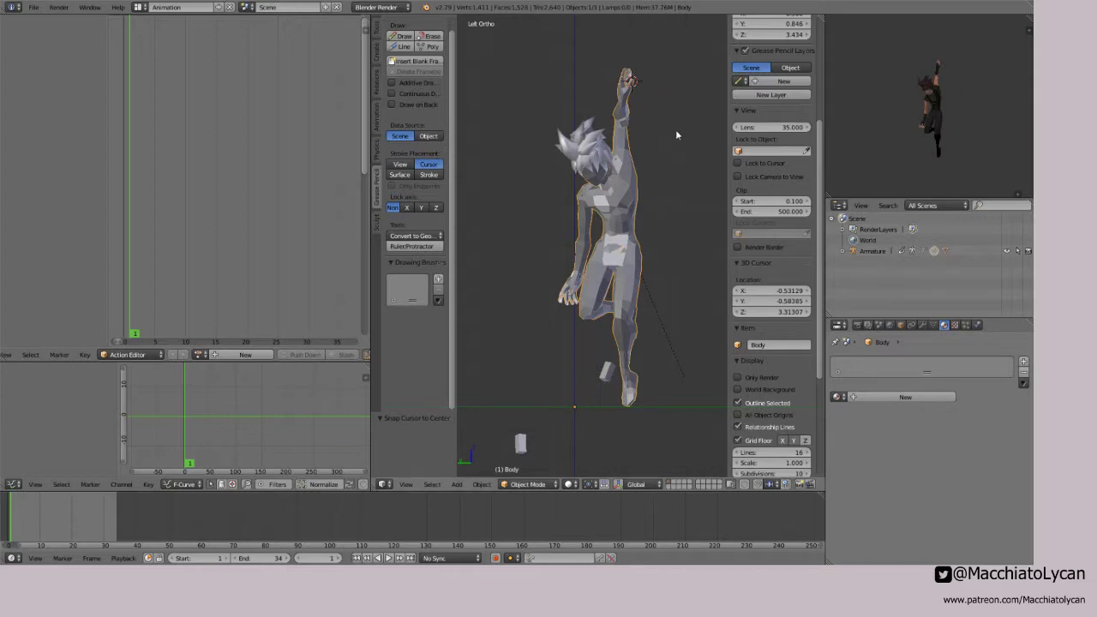
key(z)
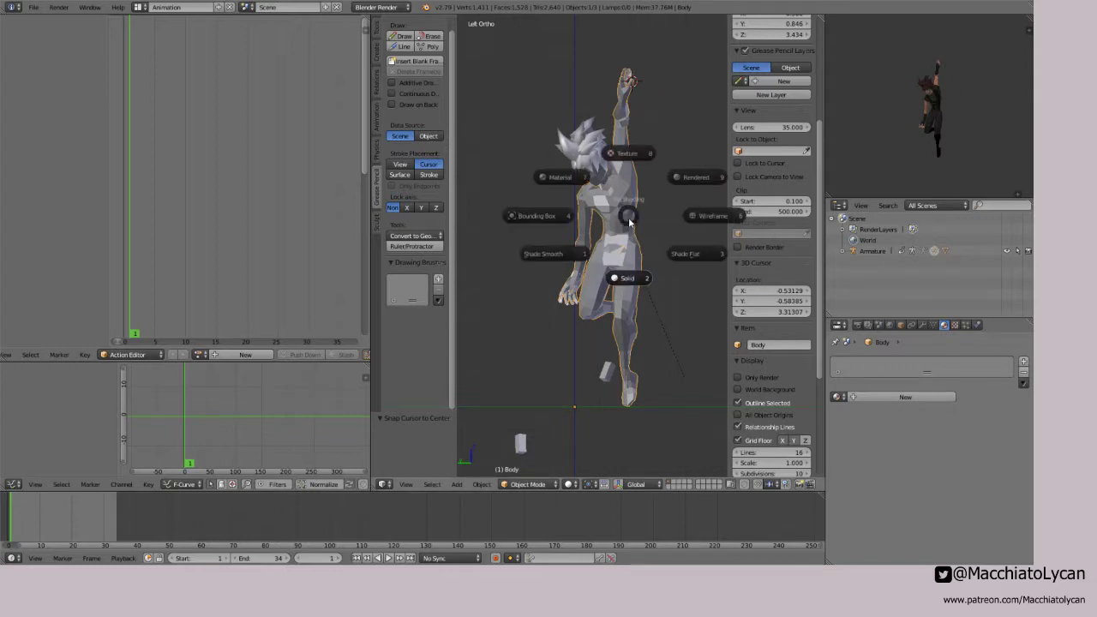
click(564, 275)
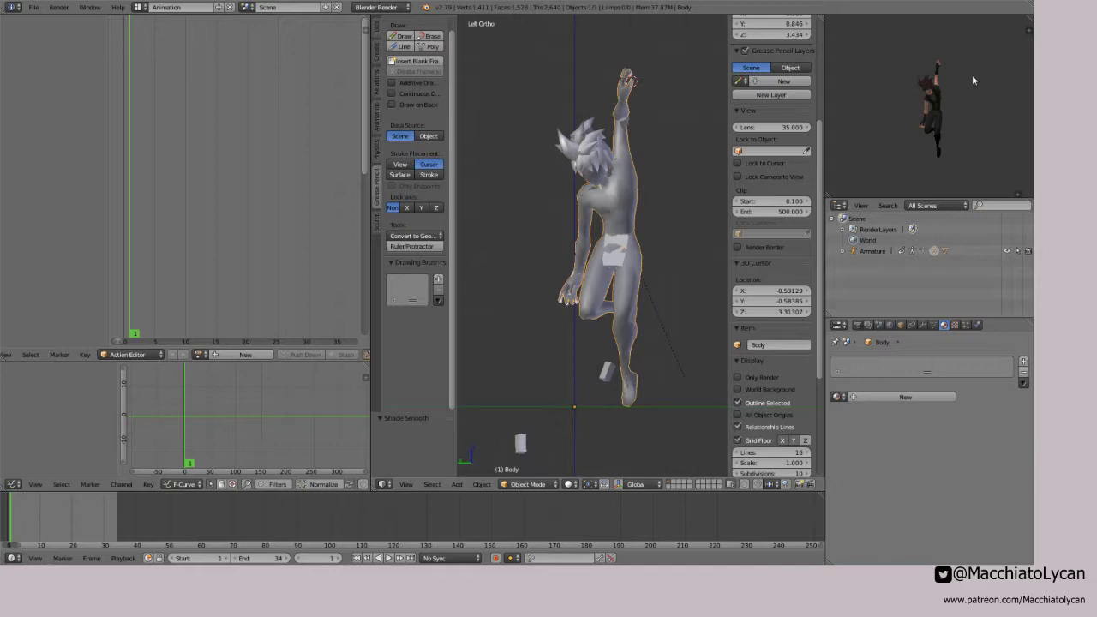
scroll(569, 212, up, 1)
scroll(936, 99, up, 2)
scroll(937, 100, down, 2)
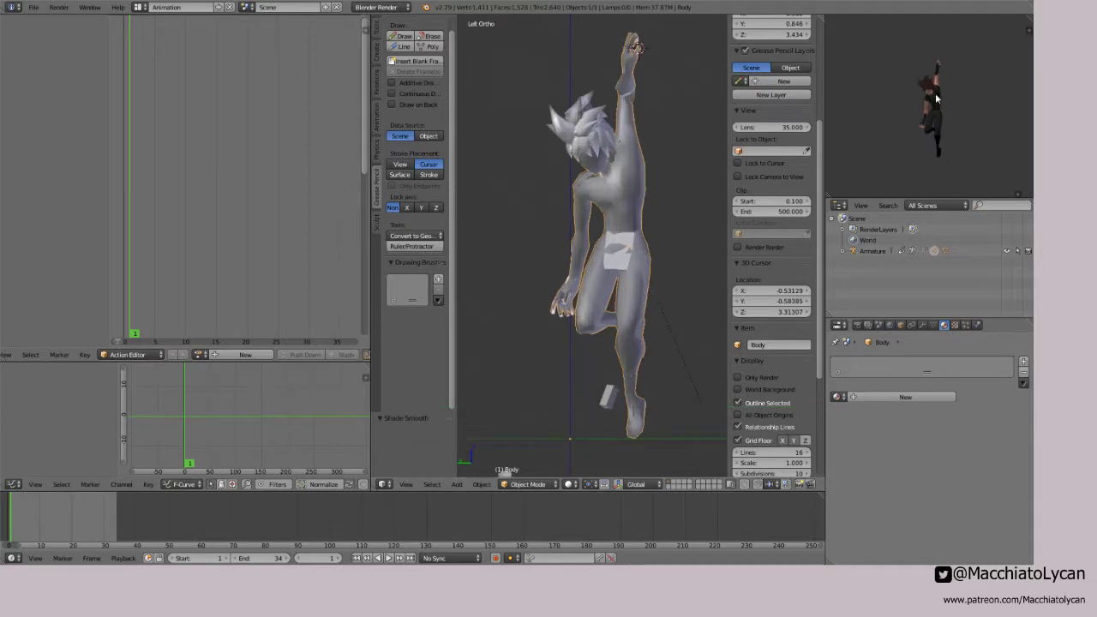
scroll(937, 105, down, 1)
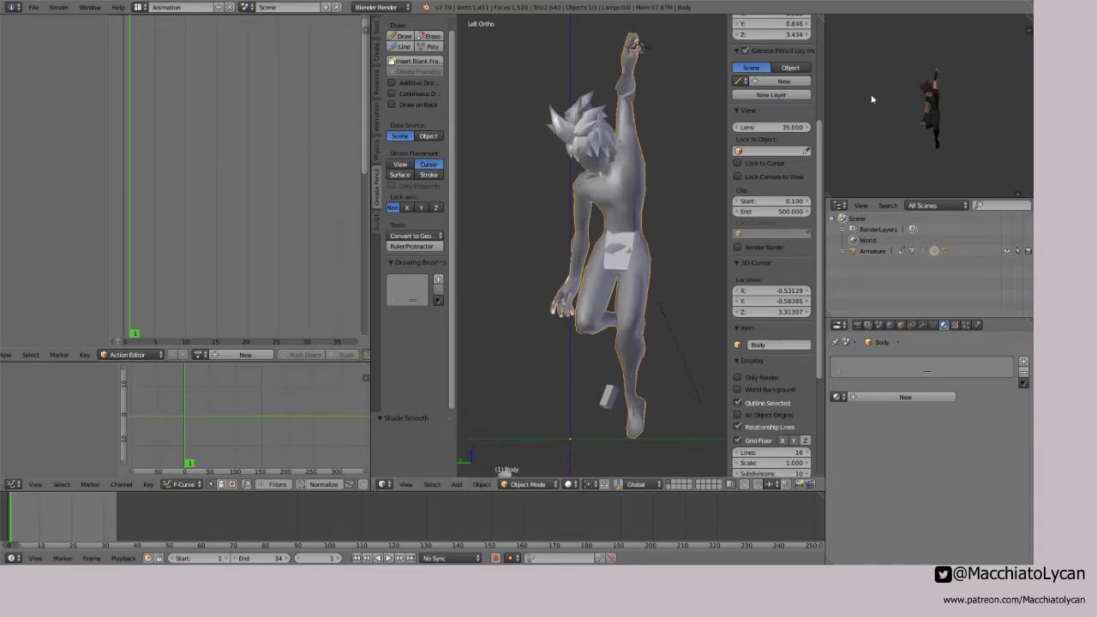
scroll(622, 244, up, 1)
Step: Switch the main view to perspective, select the Armature, and return it to Pose Mode
key(ctrl+Tab)
key(ctrl+Tab)
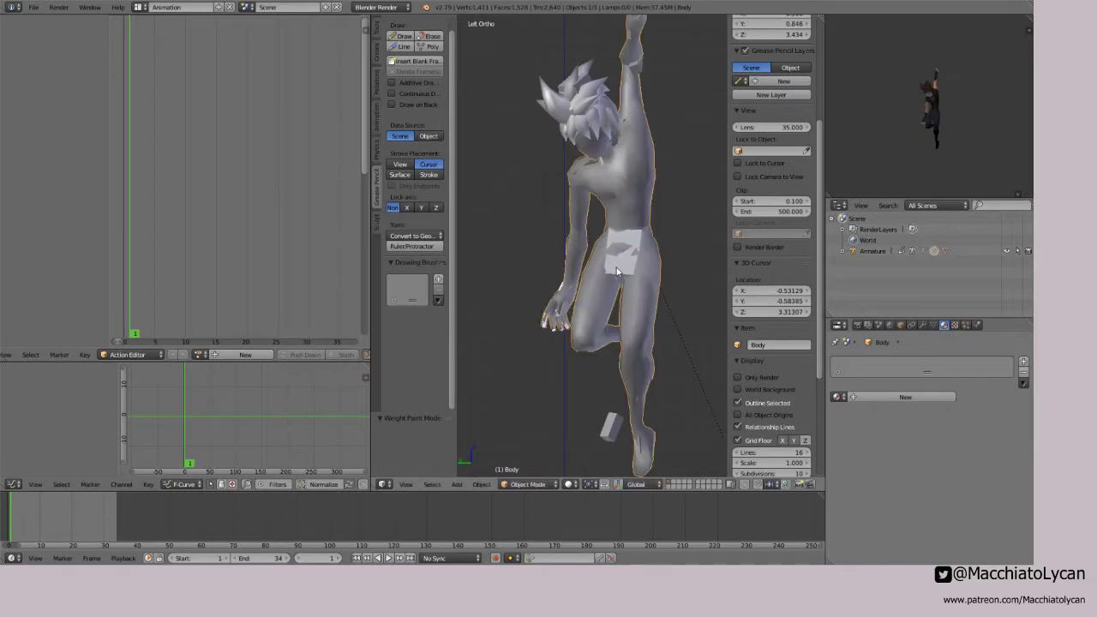
key(KP_5)
mouse_move(560, 259)
middle_down()
mouse_move(639, 259)
mouse_move(602, 259)
middle_up()
scroll(602, 258, down, 3)
key(ctrl+Tab)
key(ctrl+Tab)
right_click(602, 258)
key(ctrl+Tab)
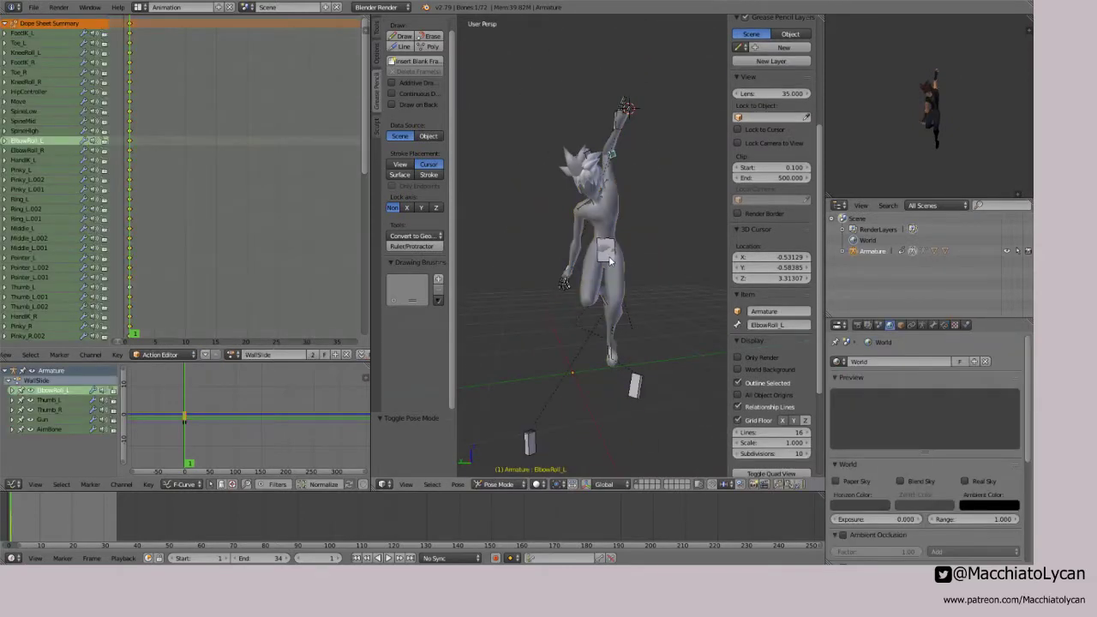
Step: From the left view, raise FootIK_L about 0.41, rotate it freely, and raise it about 0.08 more
right_click(608, 362)
key(KP_3)
key(ctrl+KP_3)
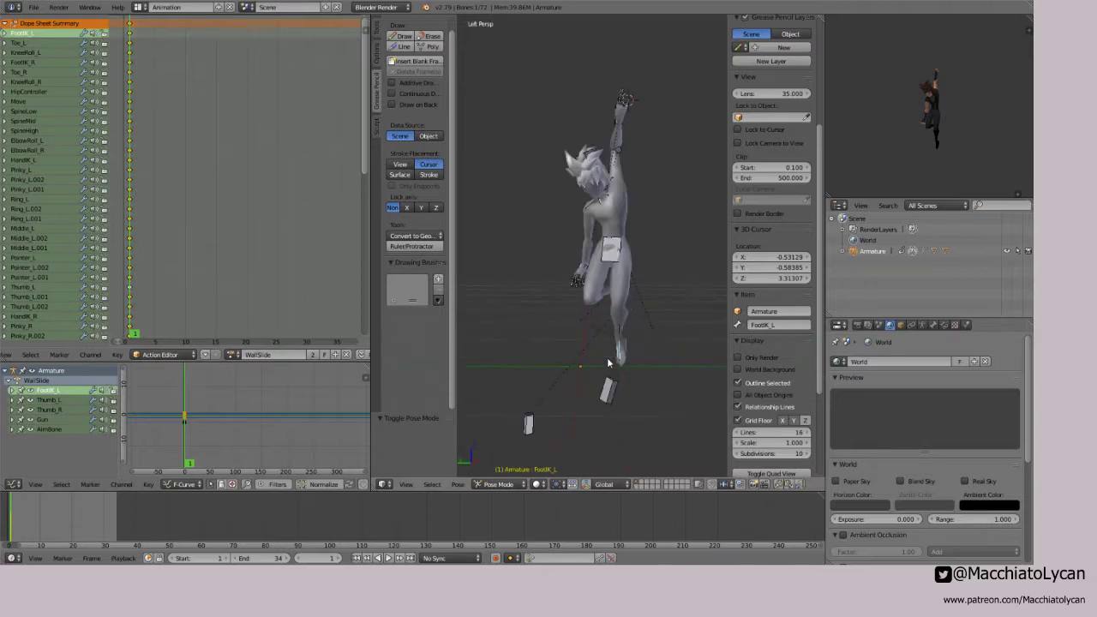
key(g)
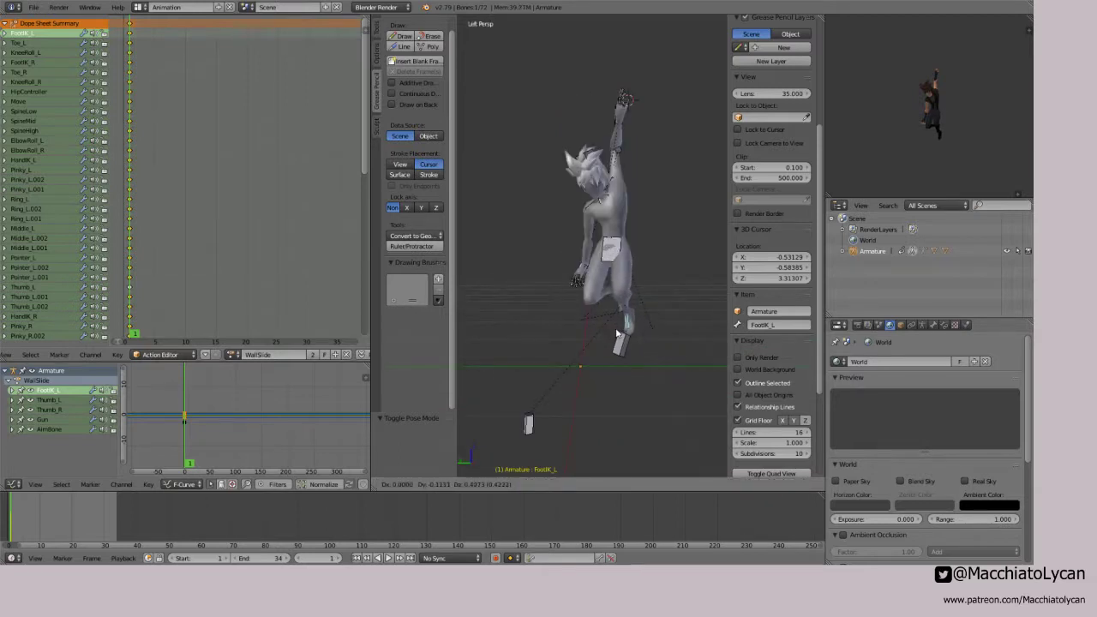
click(615, 335)
key(r)
key(r)
key(g)
click(617, 333)
Step: Select FootIK_R and FootIK_L and move them together about 0.12 along Y and 0.25 along Z
right_click(619, 310)
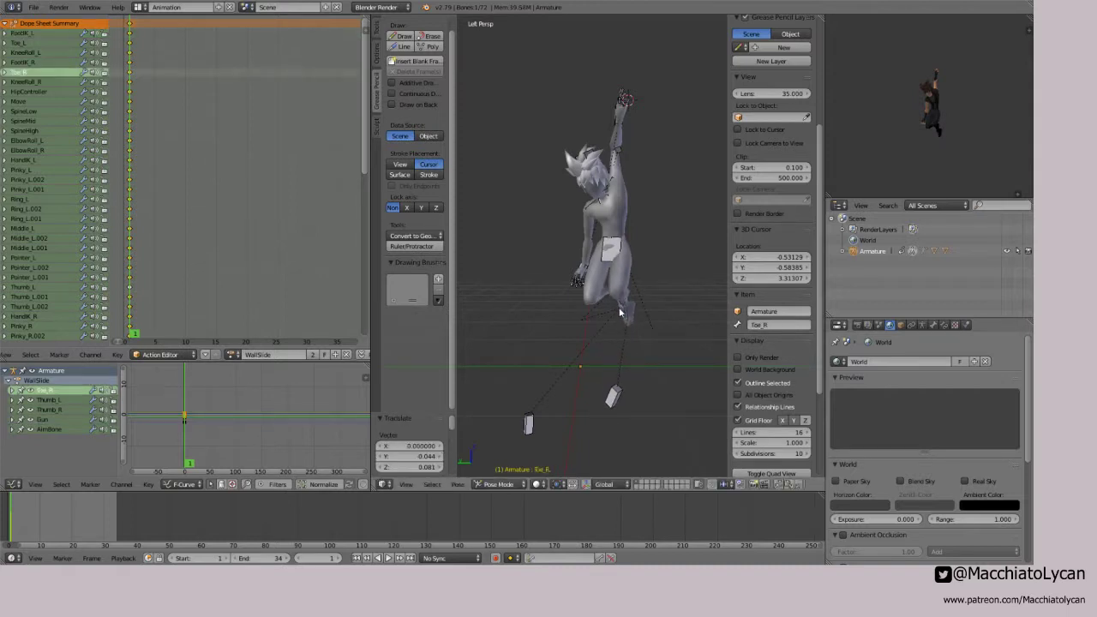
right_click(617, 302)
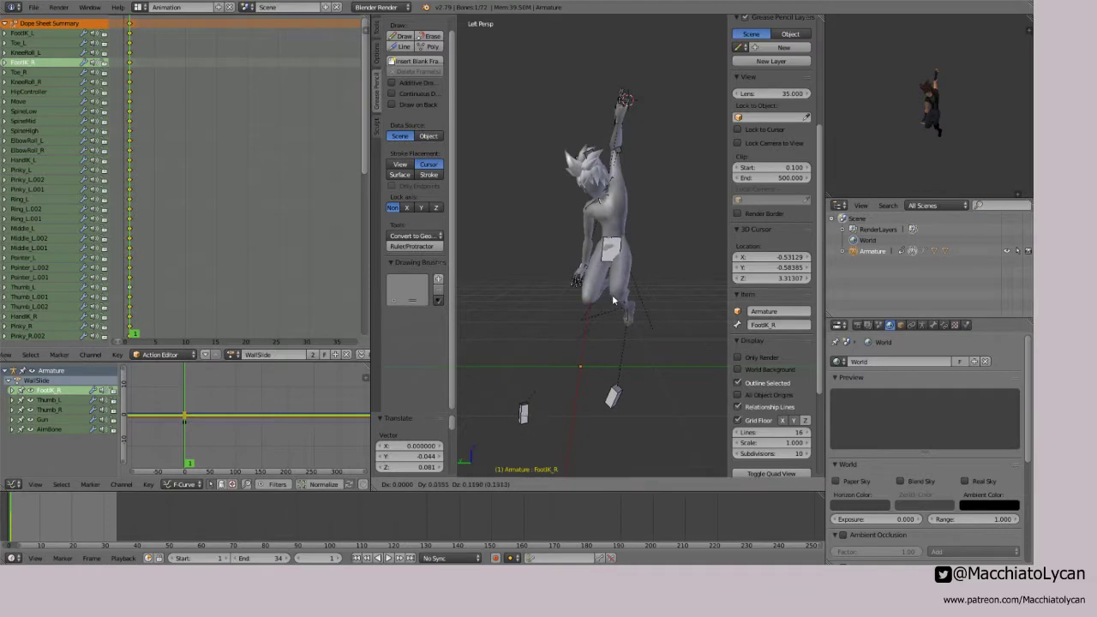
middle_drag(642, 302, 630, 257)
key(KP_3)
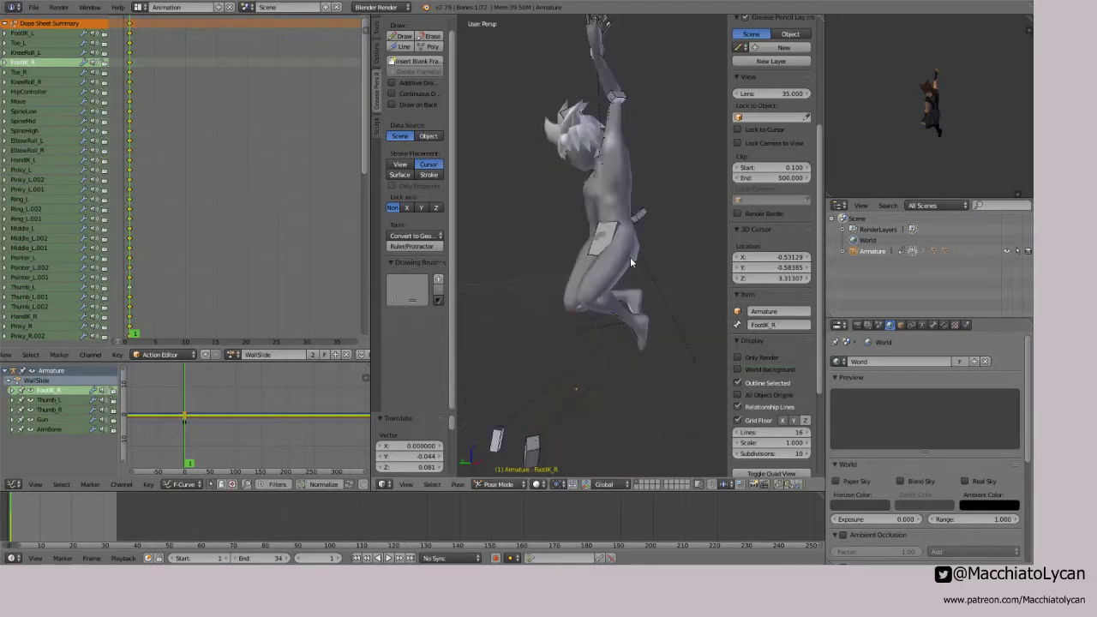
key(ctrl+KP_3)
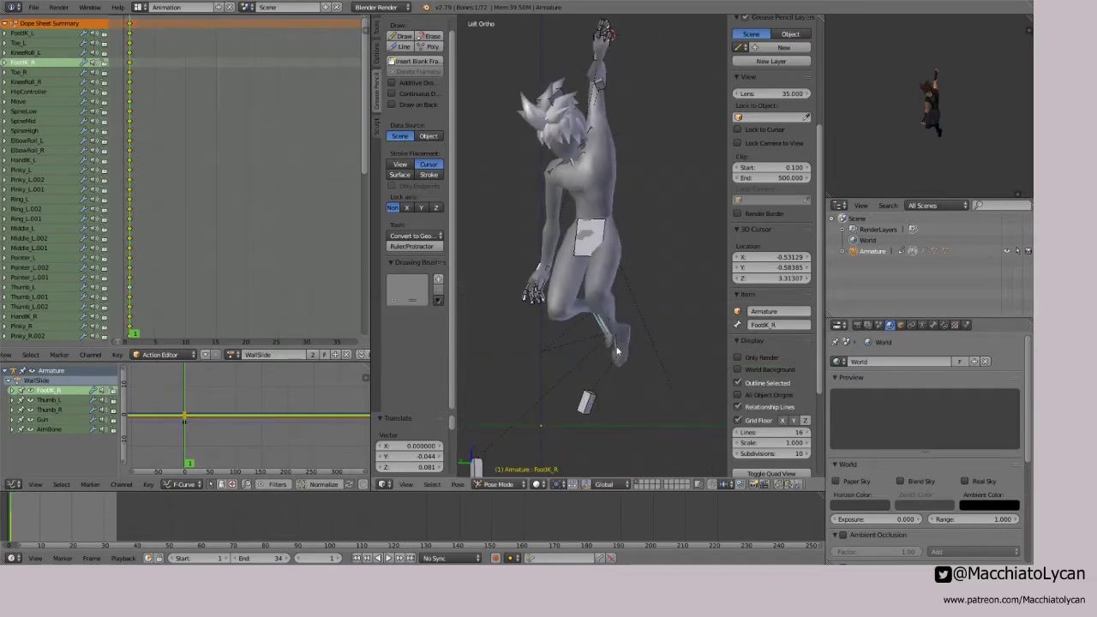
shift+right_click(618, 350)
key(g)
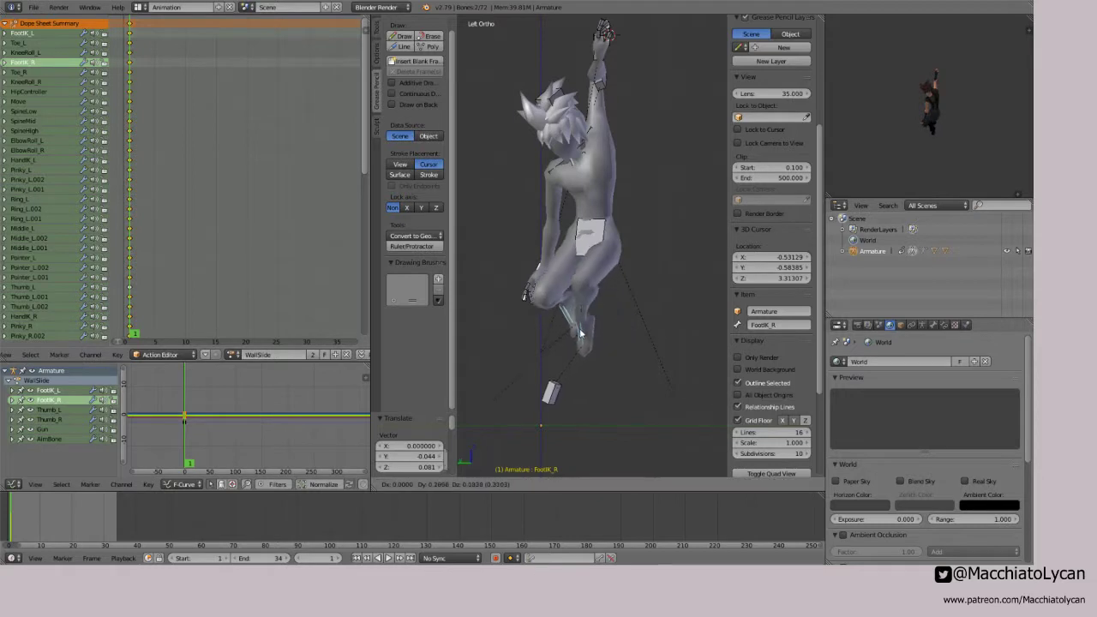
click(602, 313)
Step: Raise KneeRoll_L about 0.11 and move KneeRoll_R about 0.27 along Y and 1.65 along Z
right_click(572, 375)
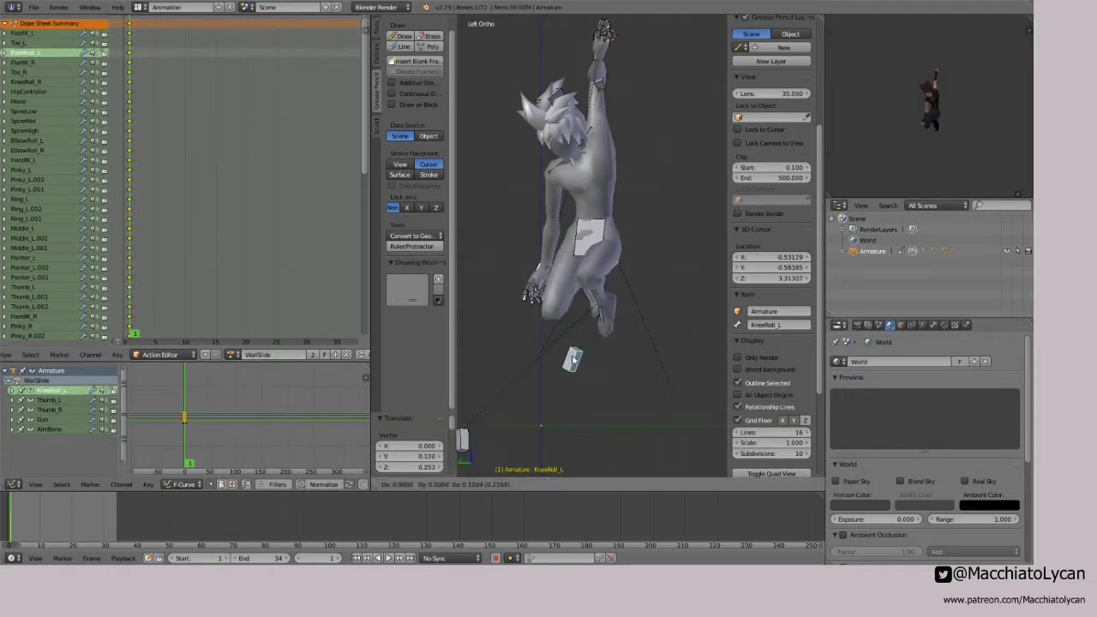
key(g)
click(523, 356)
right_click(525, 361)
key(g)
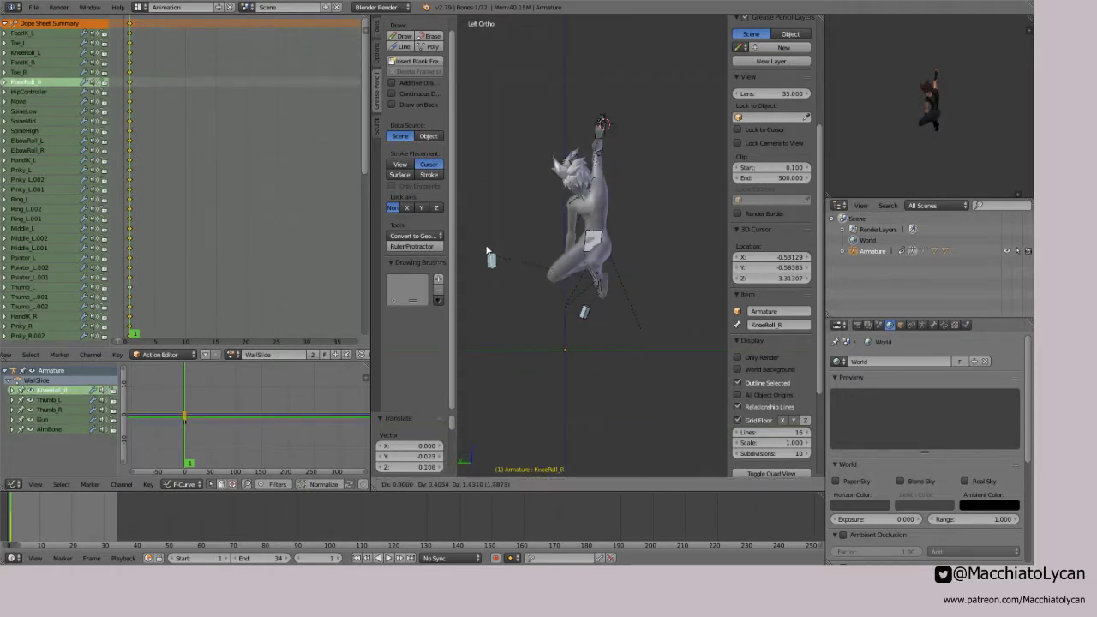
click(496, 239)
Step: Rotate FootIK_L freely, turn it about 18° in the left view, and lower it about 0.33
right_click(594, 276)
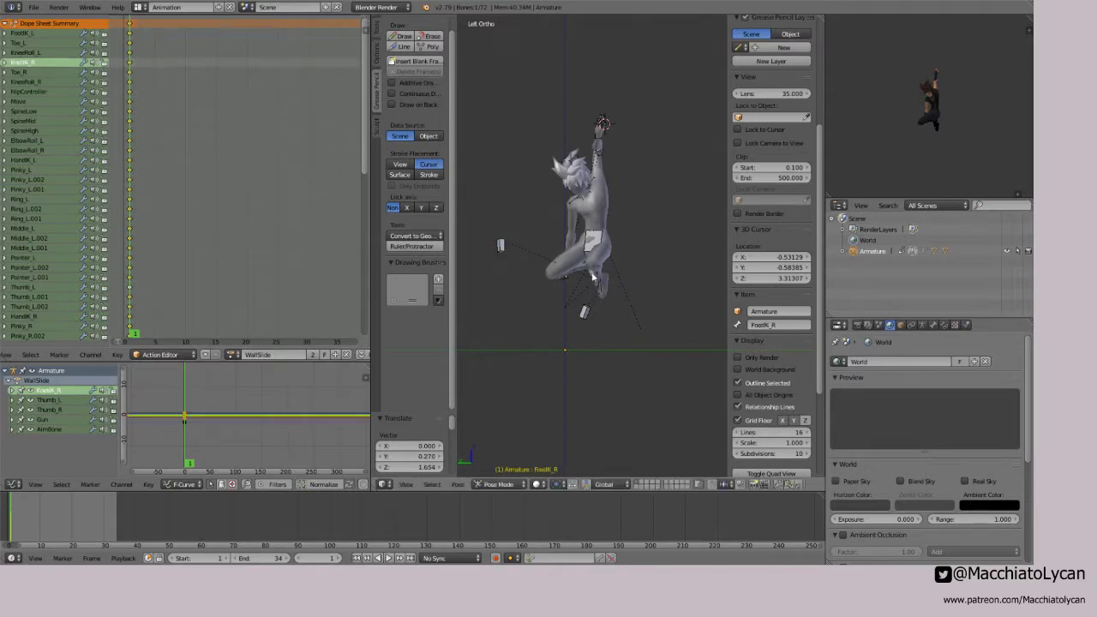
scroll(598, 279, down, 2)
scroll(611, 282, up, 3)
scroll(613, 282, up, 1)
right_click(606, 311)
key(r)
key(r)
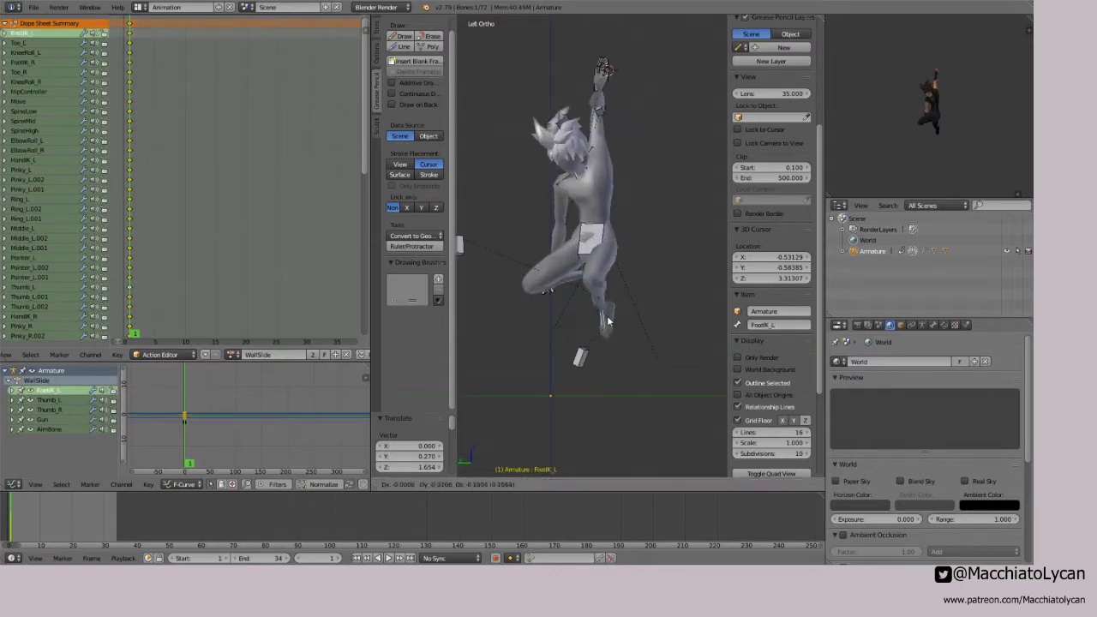
click(618, 283)
key(r)
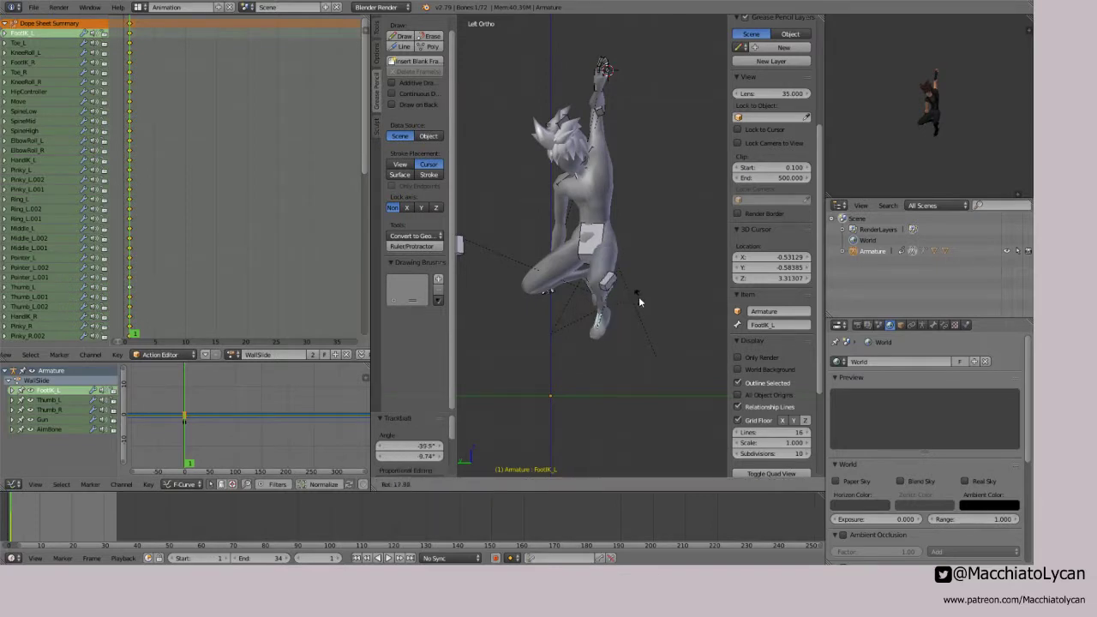
click(640, 298)
key(g)
click(640, 323)
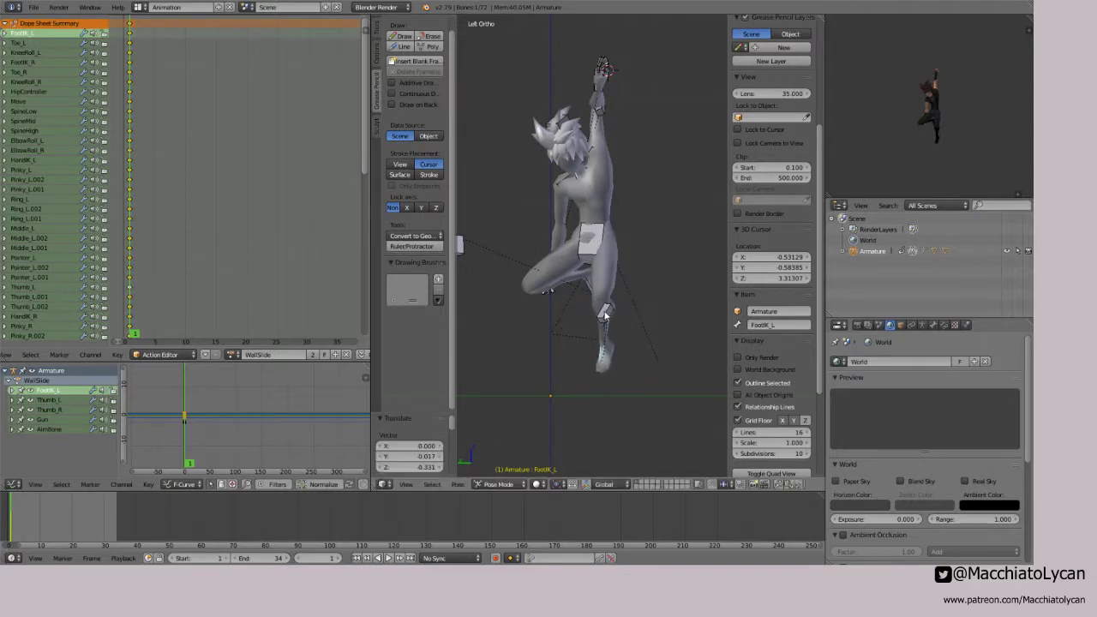
Step: Move KneeRoll_L about 0.15 along Y and 0.05 along Z
right_click(602, 309)
key(g)
click(580, 315)
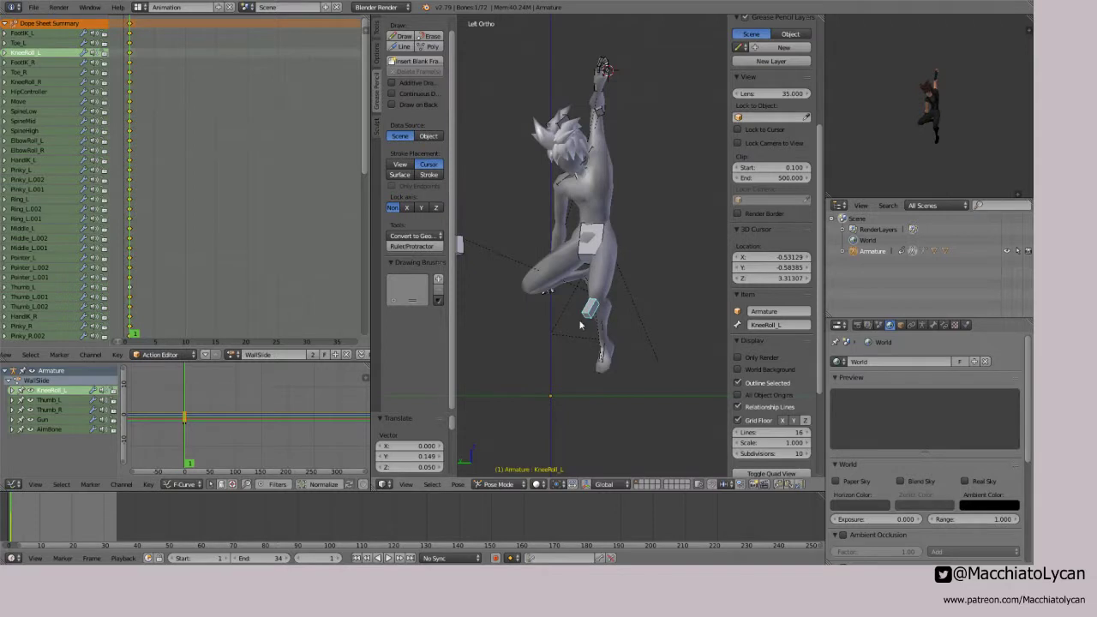
Step: Trackball-rotate FootIK_R by about 12.6° and -39°, and move it about -0.07 along Y and -0.04 along Z
right_click(587, 281)
key(r)
key(r)
click(617, 300)
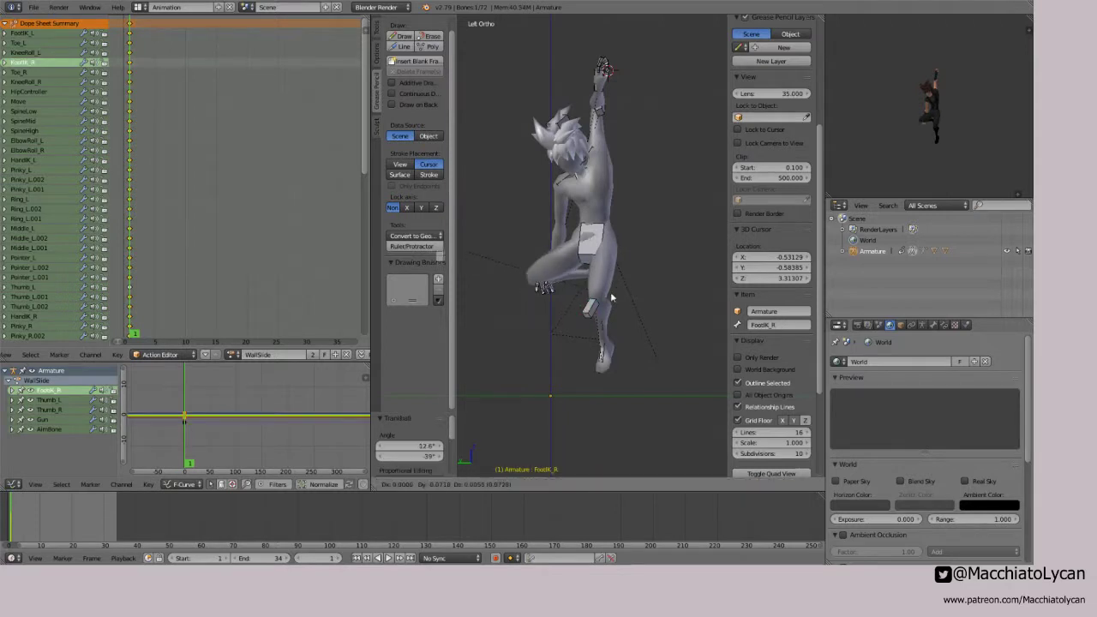
key(g)
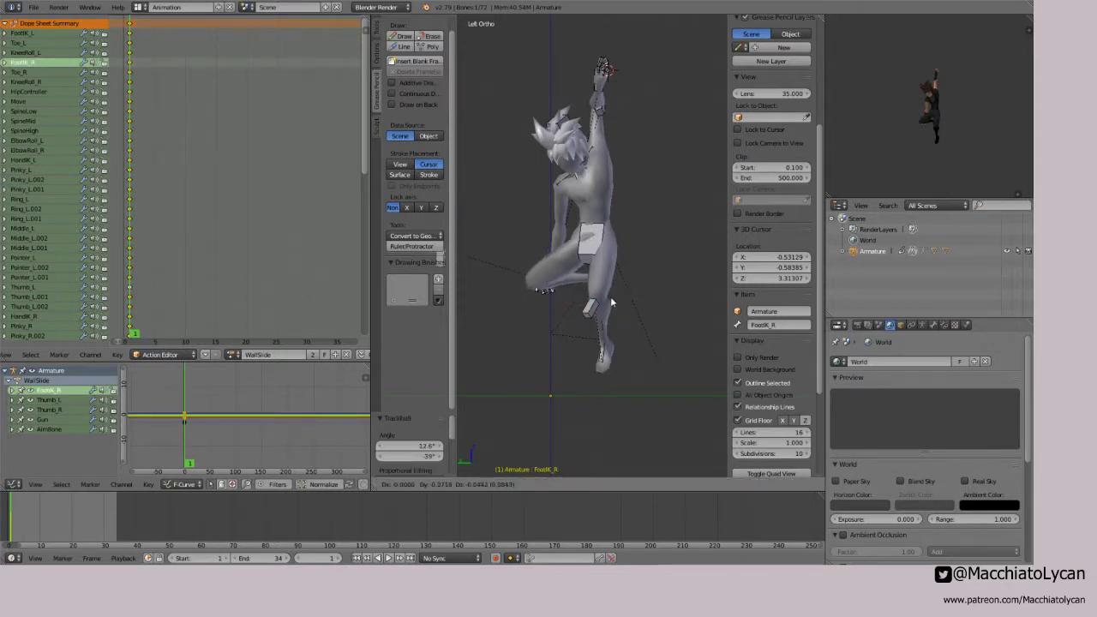
click(612, 302)
Step: Move FootIK_L about 0.11 along Y and -0.09 along Z, and rotate HipController about 23°
right_click(612, 350)
key(g)
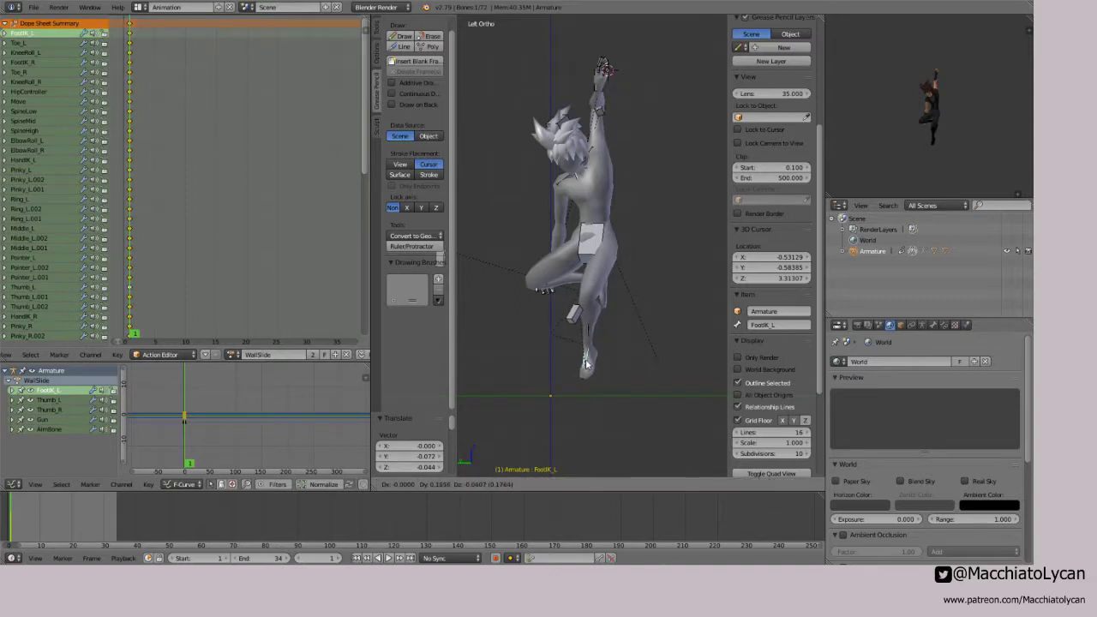
click(592, 367)
right_click(485, 434)
key(r)
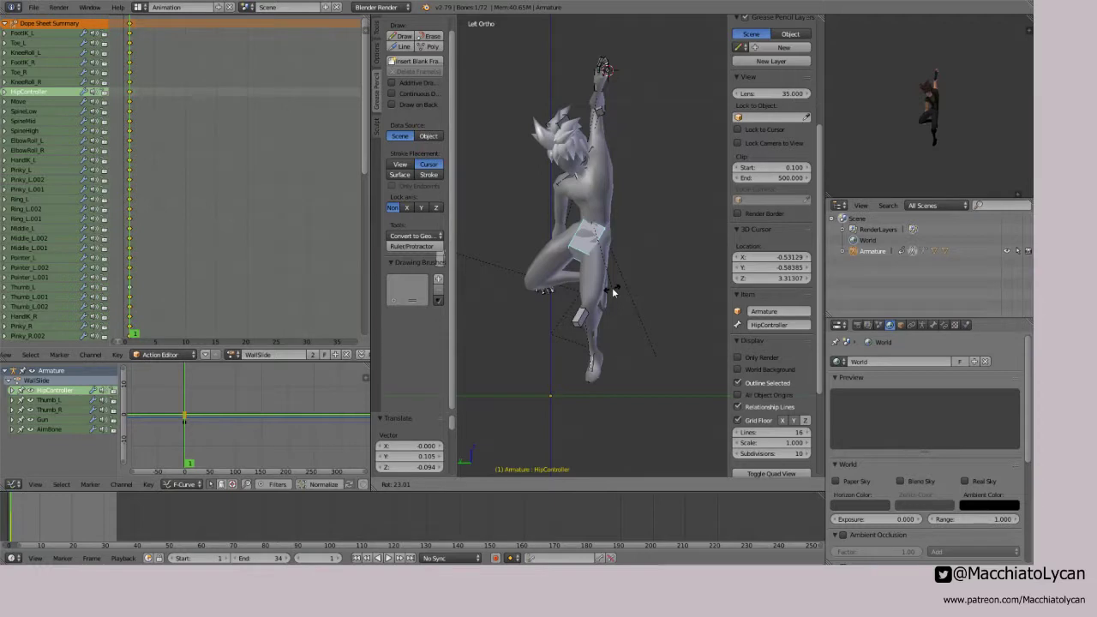
click(612, 287)
Step: Lower FootIK_L about 0.07 and trackball-rotate it by about 28° and 14°
right_click(597, 371)
key(g)
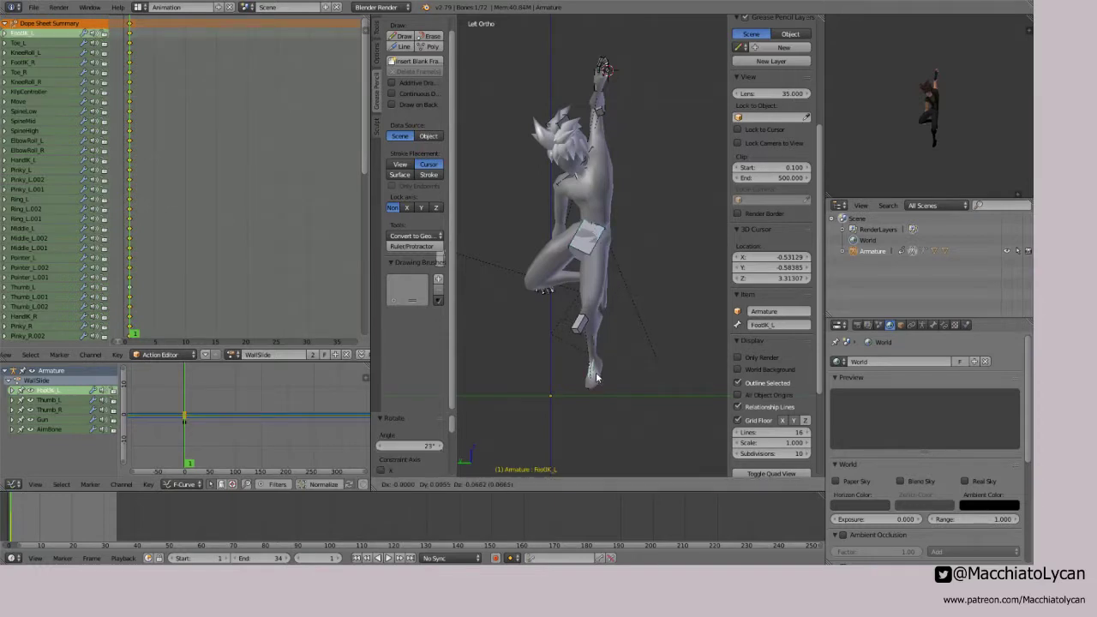
click(600, 382)
key(r)
key(r)
right_click(603, 402)
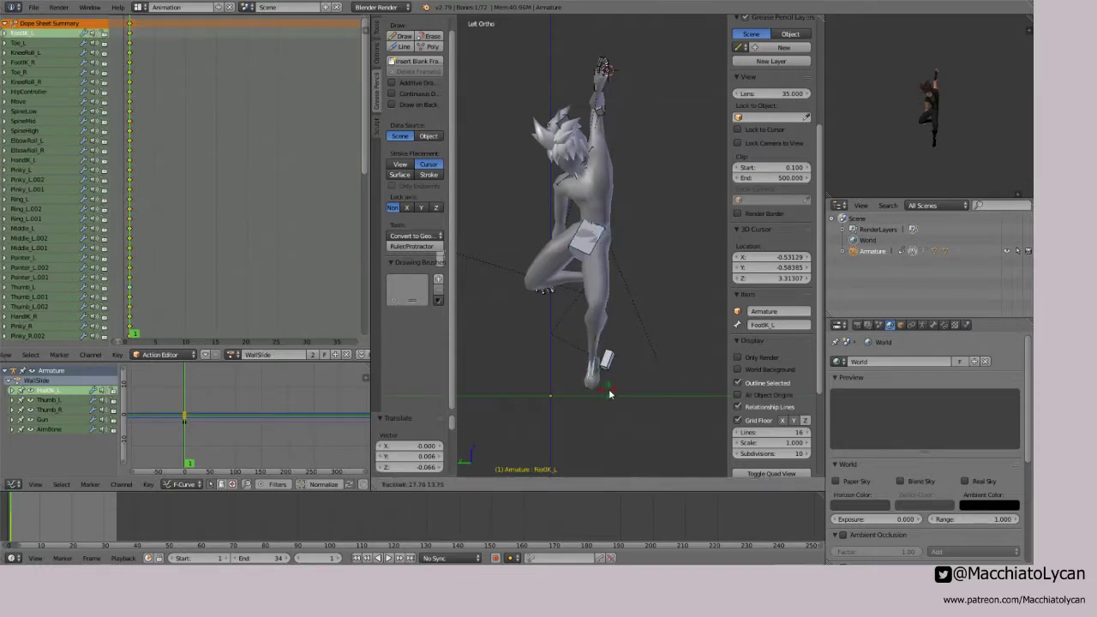
Step: Move KneeRoll_L about 0.25 along Y and reselect FootIK_L
right_click(609, 389)
key(g)
click(601, 378)
right_click(596, 381)
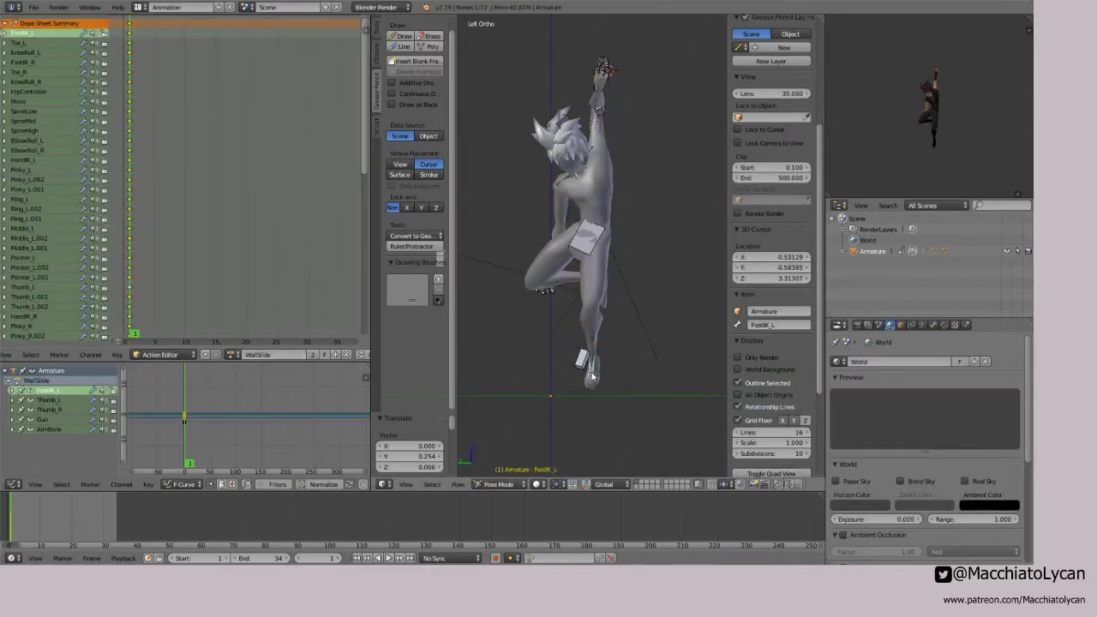
Step: Lower FootIK_L about 0.23, and raise it about 0.50 while moving it about -0.09 along Y
key(g)
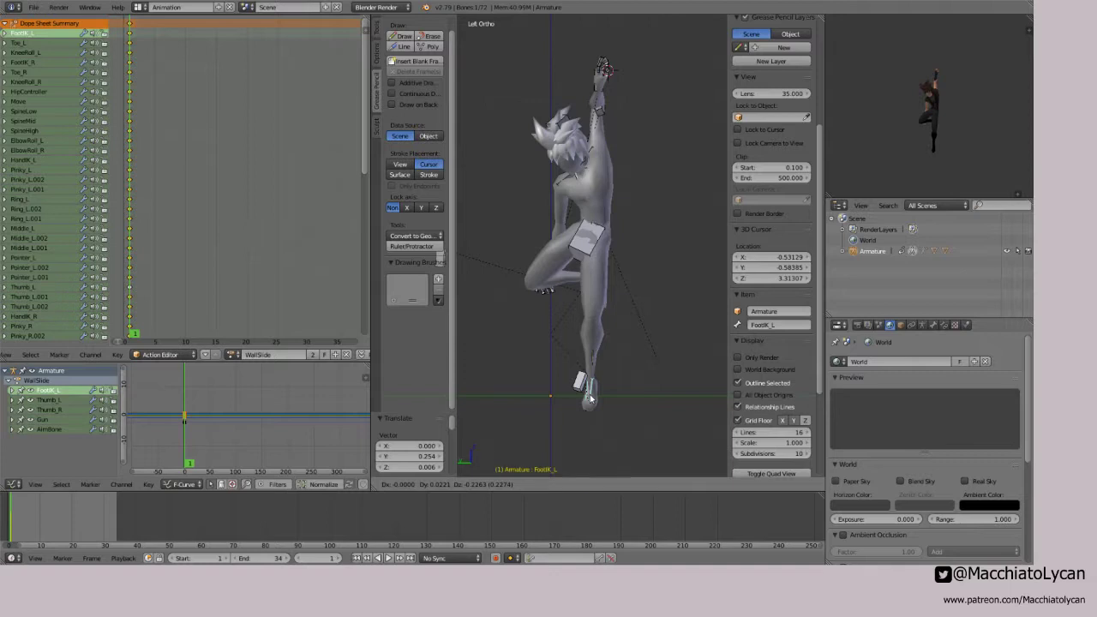
click(590, 397)
key(g)
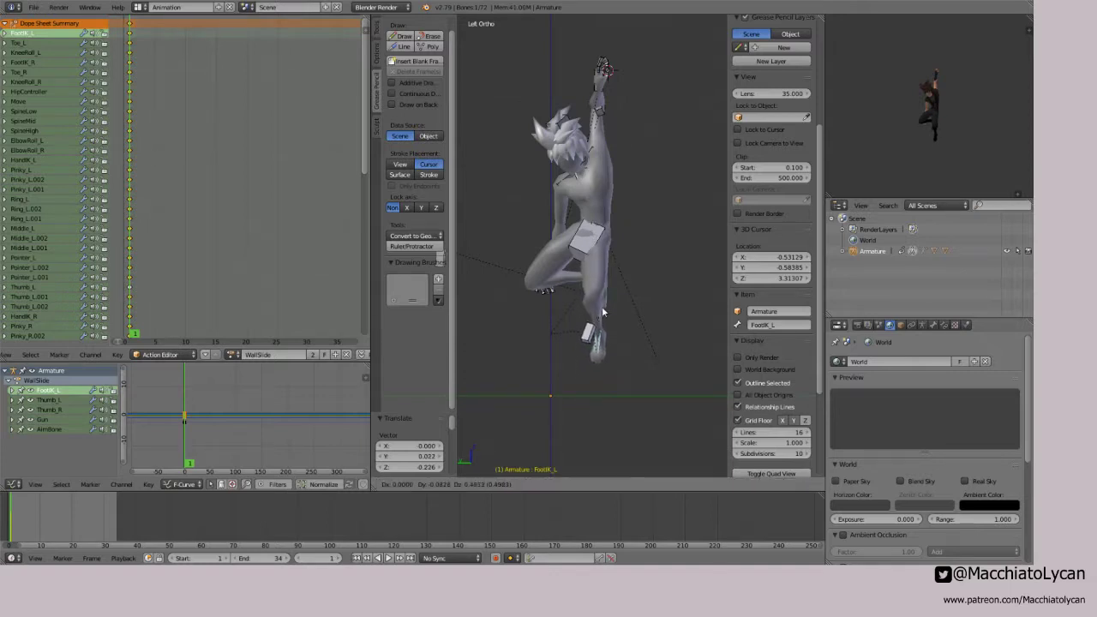
click(602, 306)
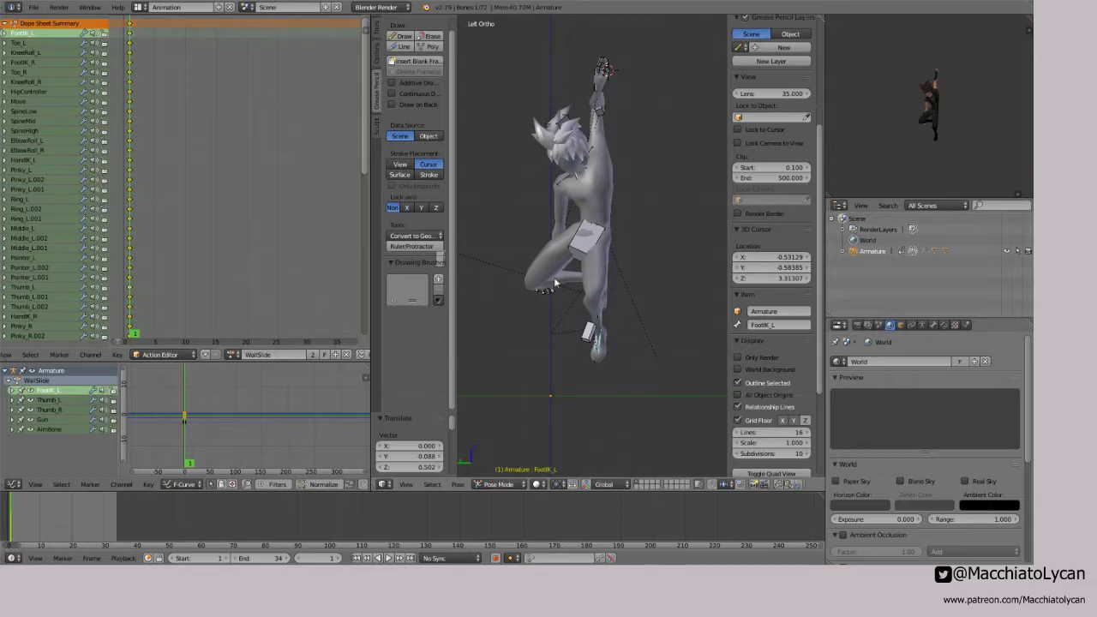
Step: Rotate HandIK_R by about 52.8° and move it about 0.38 along Y and 0.46 along Z
right_click(563, 281)
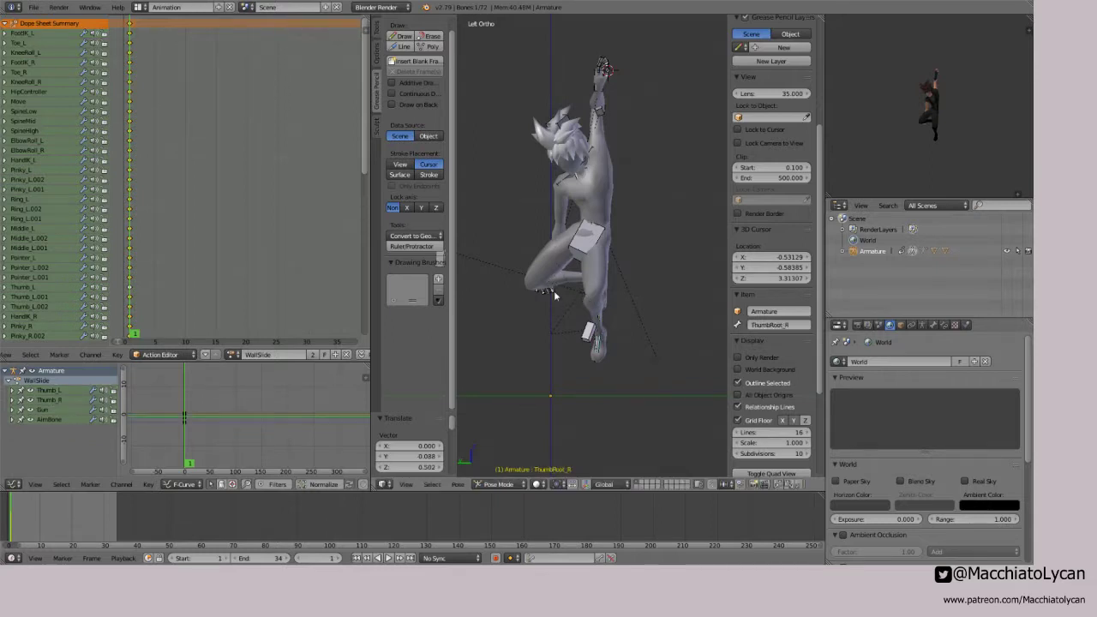
middle_drag(567, 257, 532, 274)
right_click(527, 274)
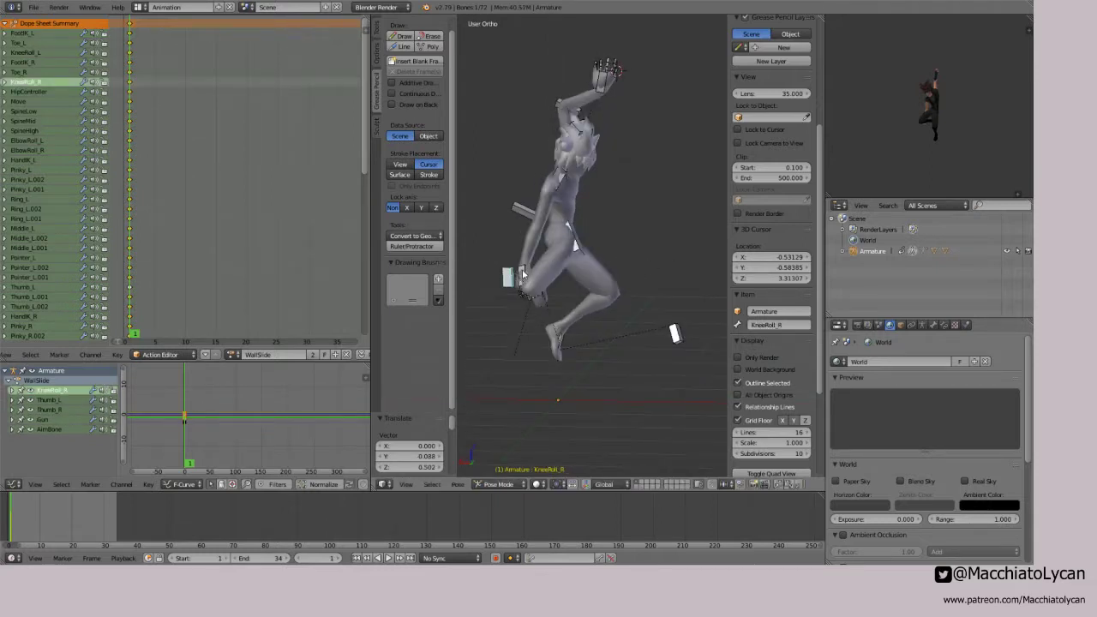
key(ctrl+KP_3)
key(r)
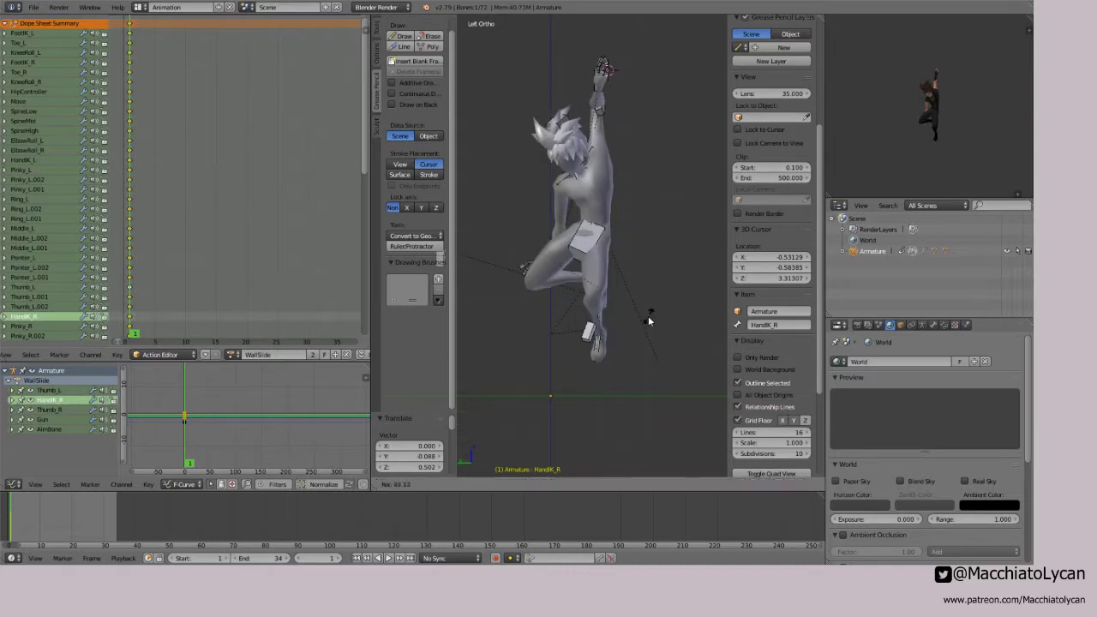
click(647, 324)
key(g)
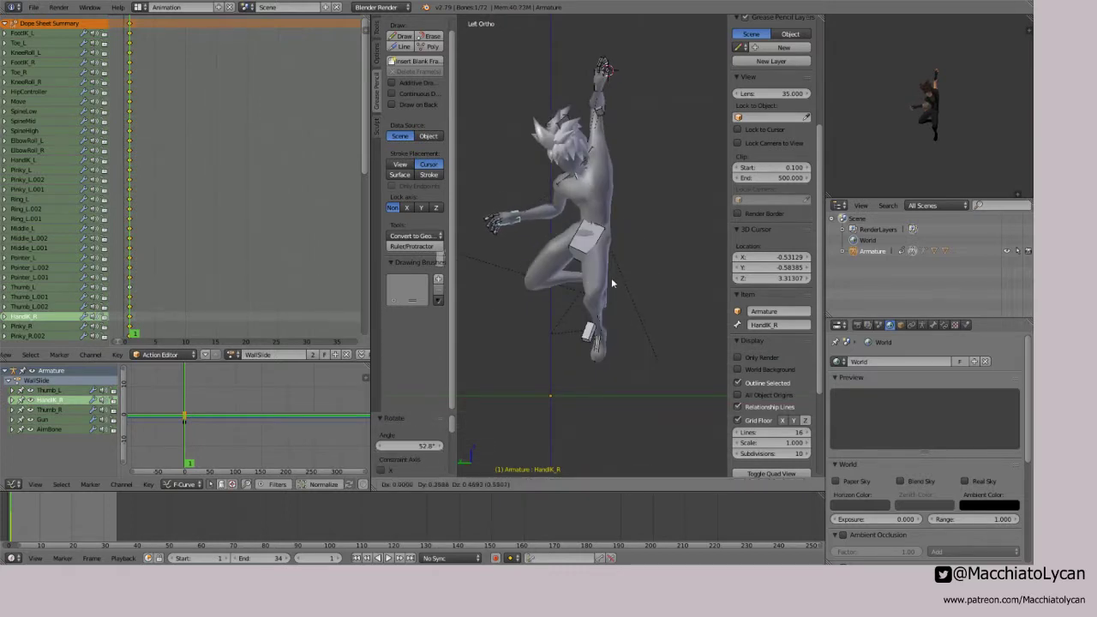
click(610, 278)
middle_drag(609, 278, 637, 234)
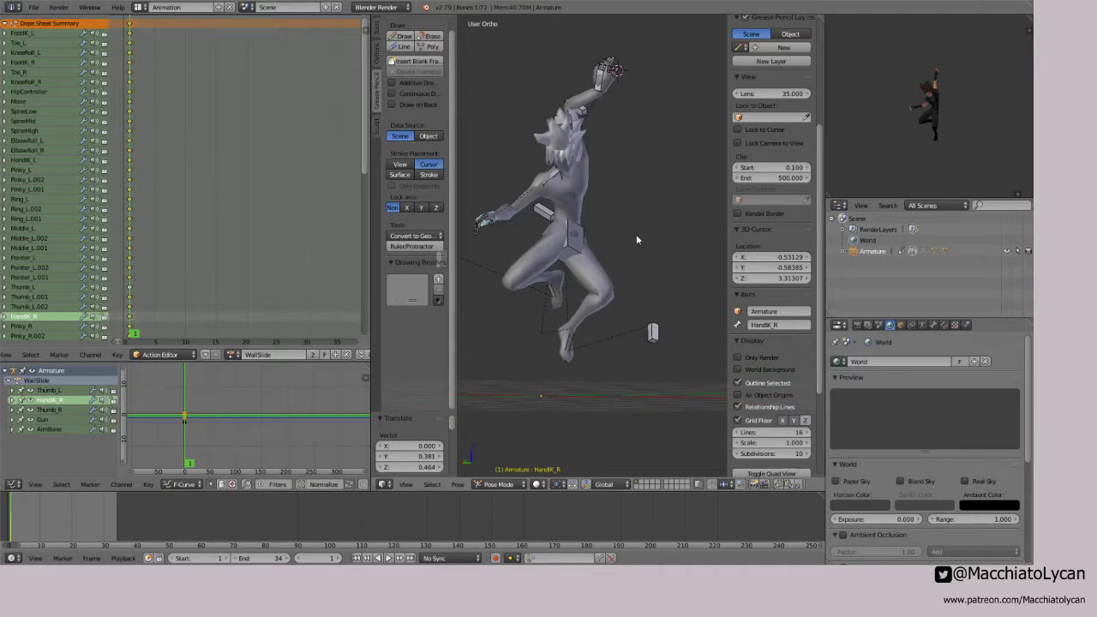
Step: Trackball-rotate HandIK_R by about -40.7° and 43.5° in the left view and nudge its position
key(ctrl+KP_3)
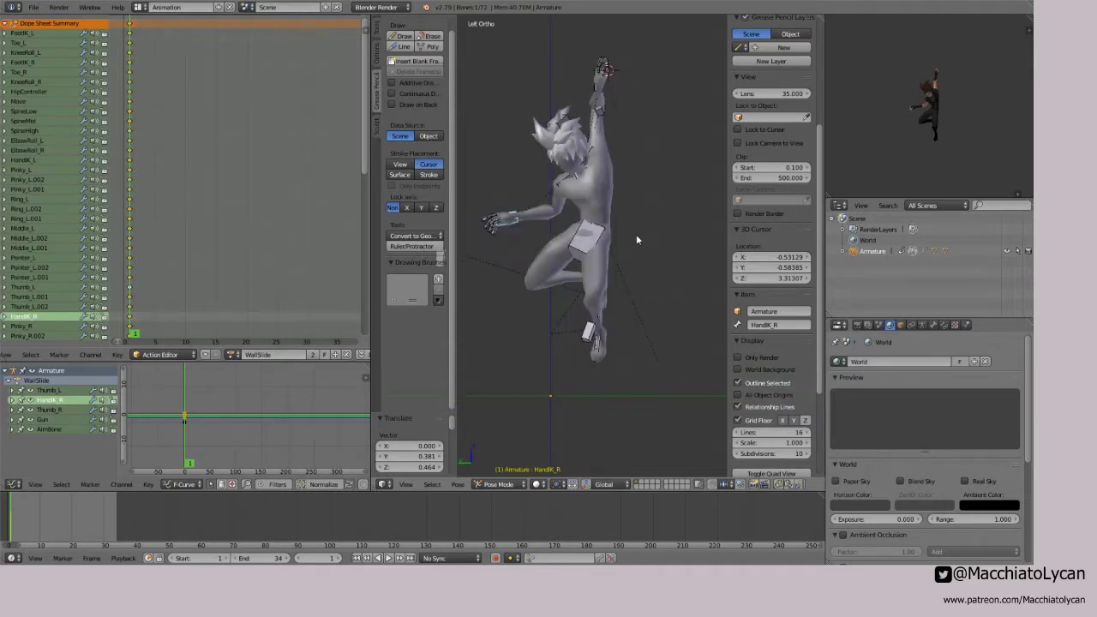
key(r)
key(r)
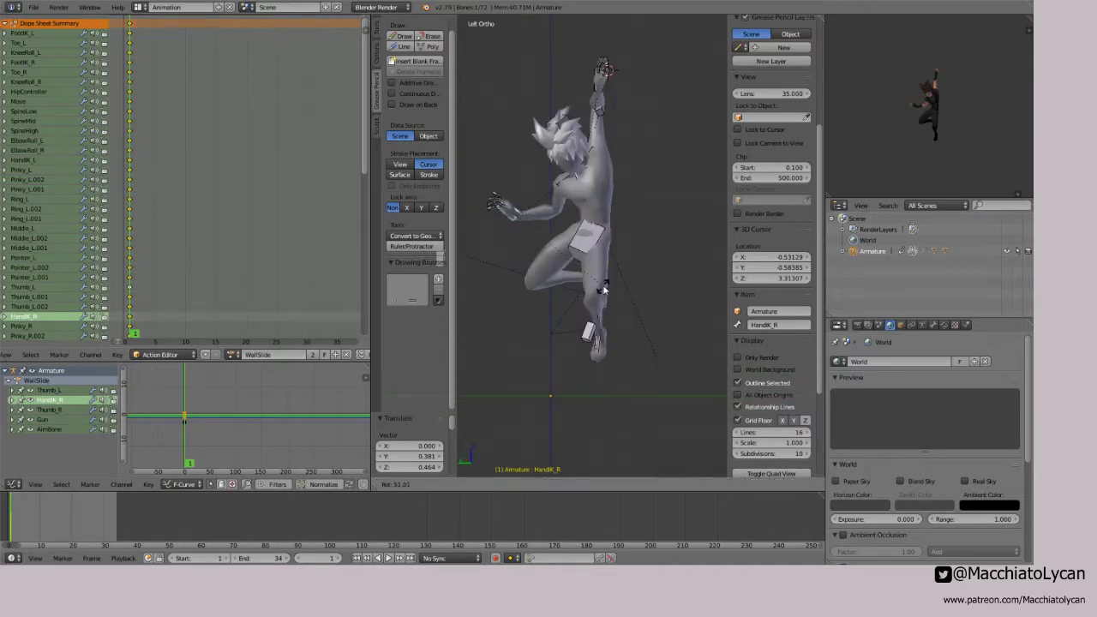
click(646, 214)
key(g)
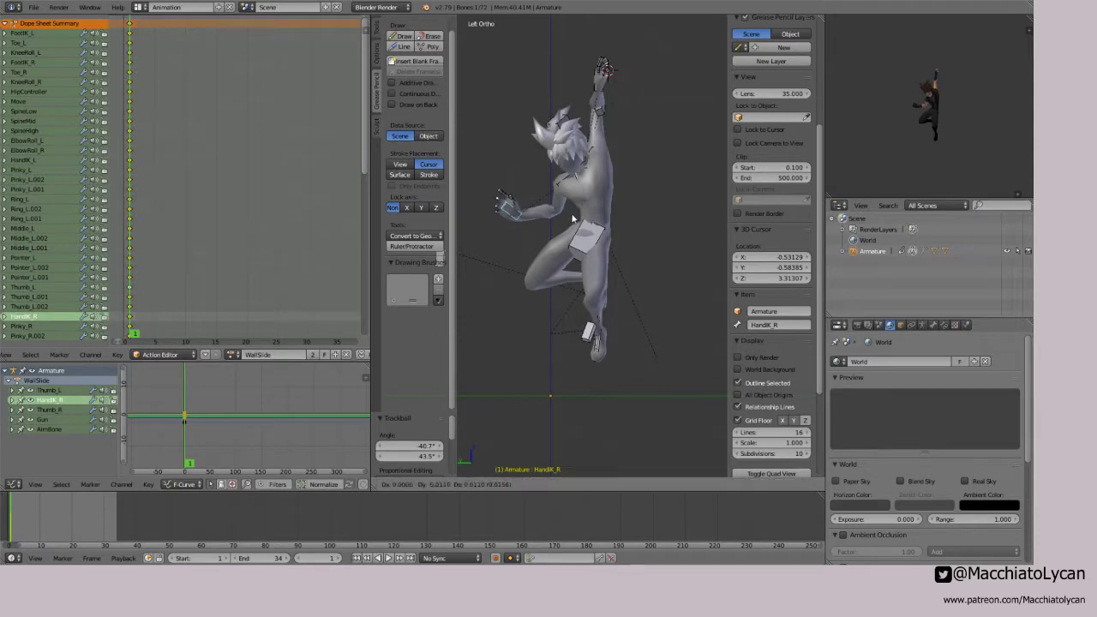
click(573, 212)
Step: Reposition HandIK_R beside the torso, raising it about 0.10, and refine its angle with a 25.2° rotation and a trackball rotation
middle_drag(572, 213, 542, 206)
key(g)
click(578, 214)
key(g)
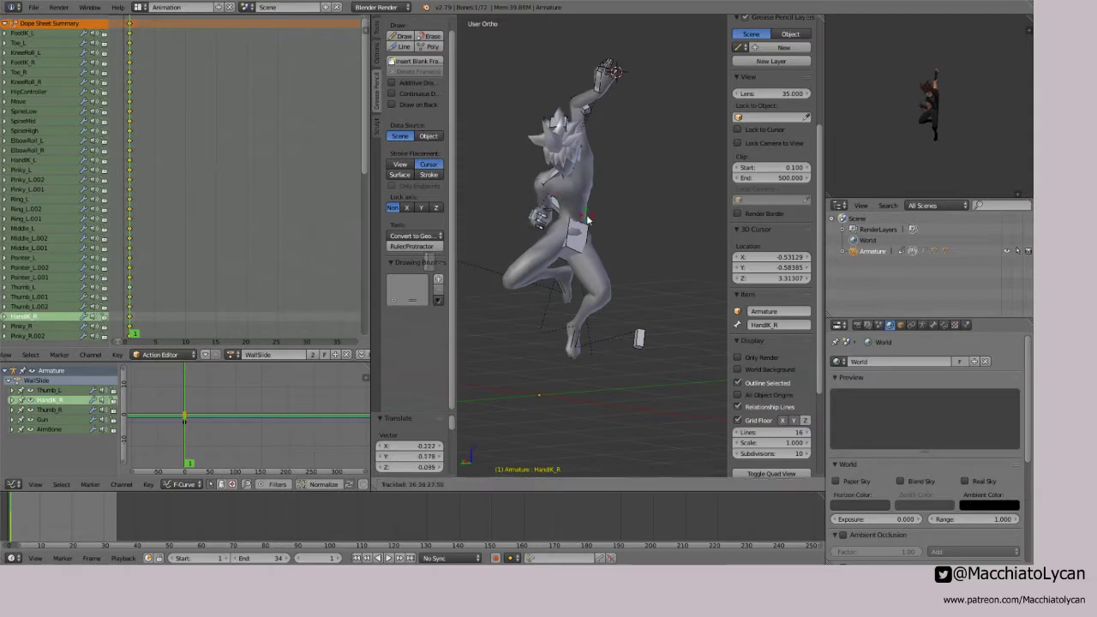
click(565, 231)
key(r)
click(591, 244)
key(r)
key(r)
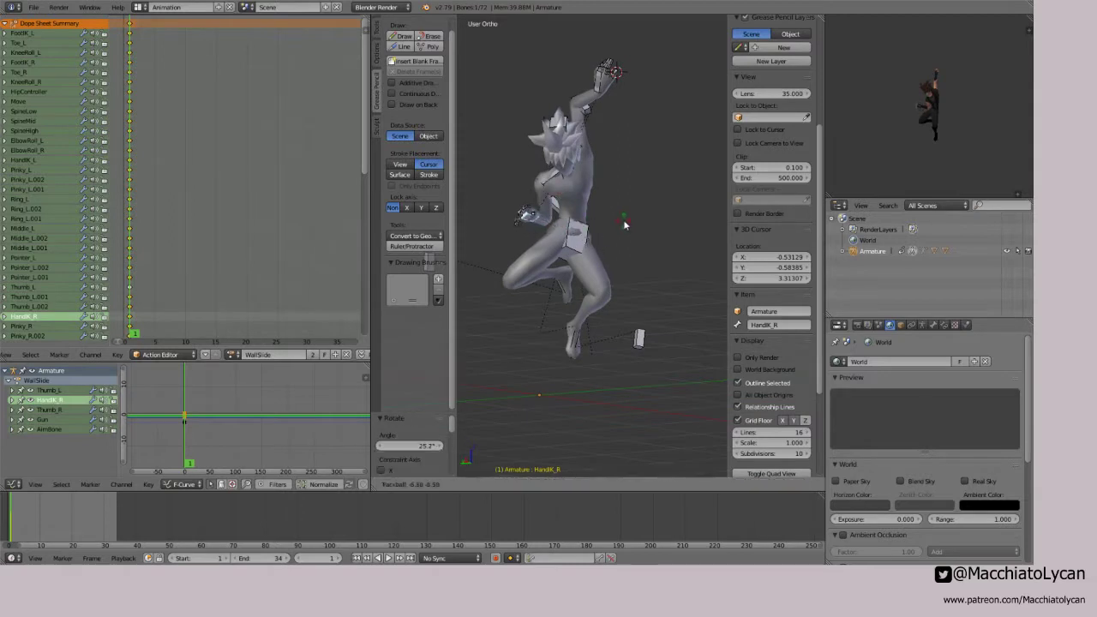
click(602, 213)
Step: Rotate HipController by about 14.9° from the angled view and by -10.9° from the side
mouse_move(603, 213)
middle_down()
mouse_move(716, 215)
mouse_move(612, 209)
mouse_move(585, 222)
middle_up()
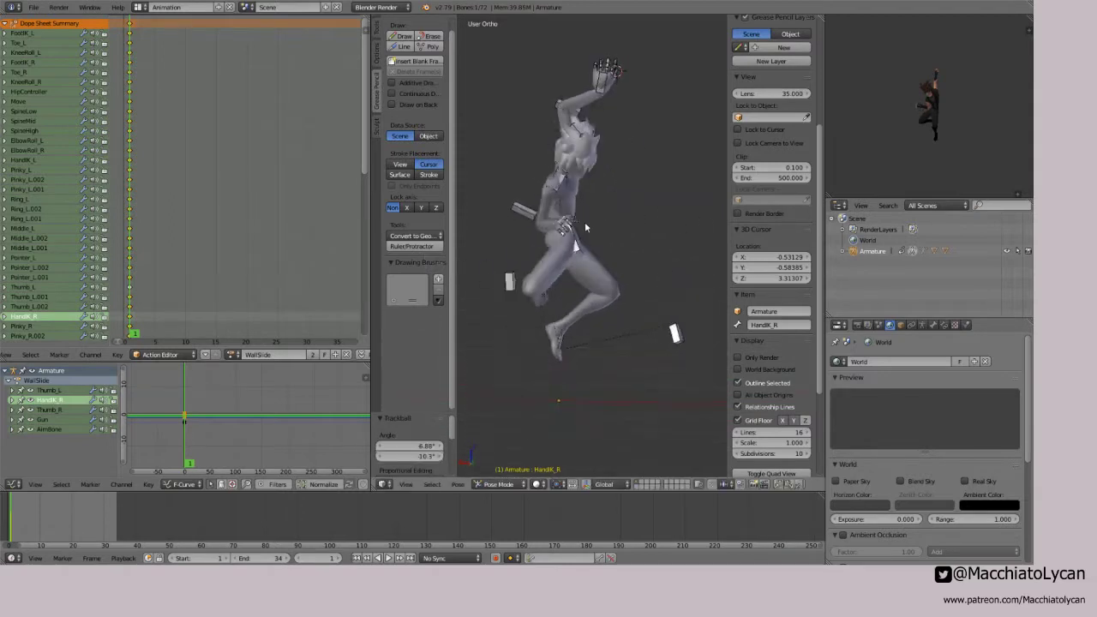
right_click(580, 249)
key(r)
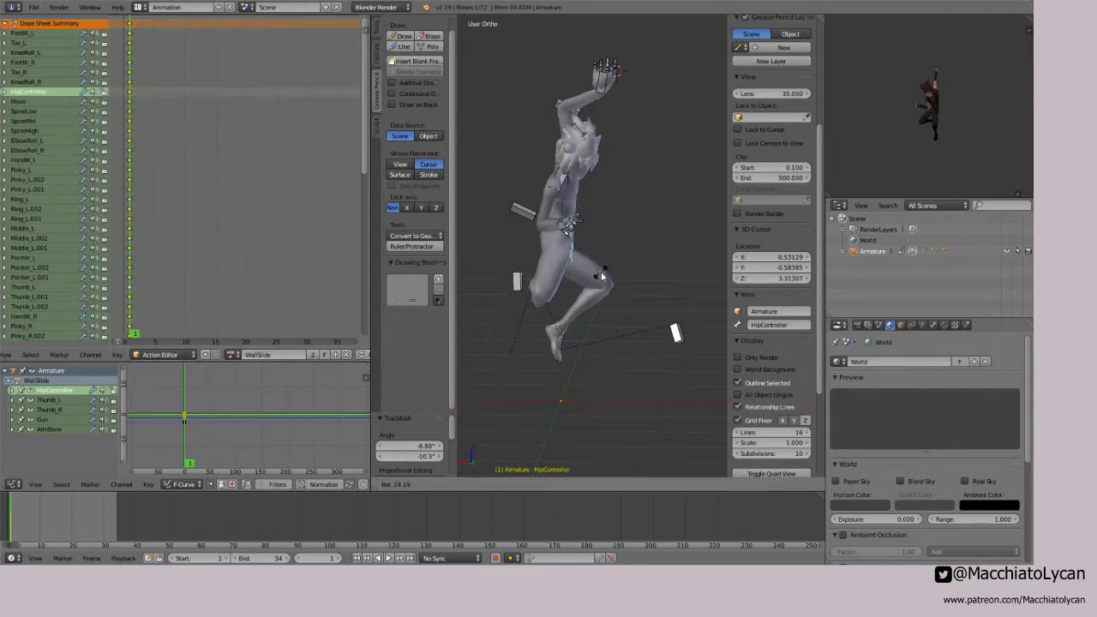
click(613, 274)
middle_drag(689, 206, 583, 184)
key(KP_3)
key(ctrl+KP_3)
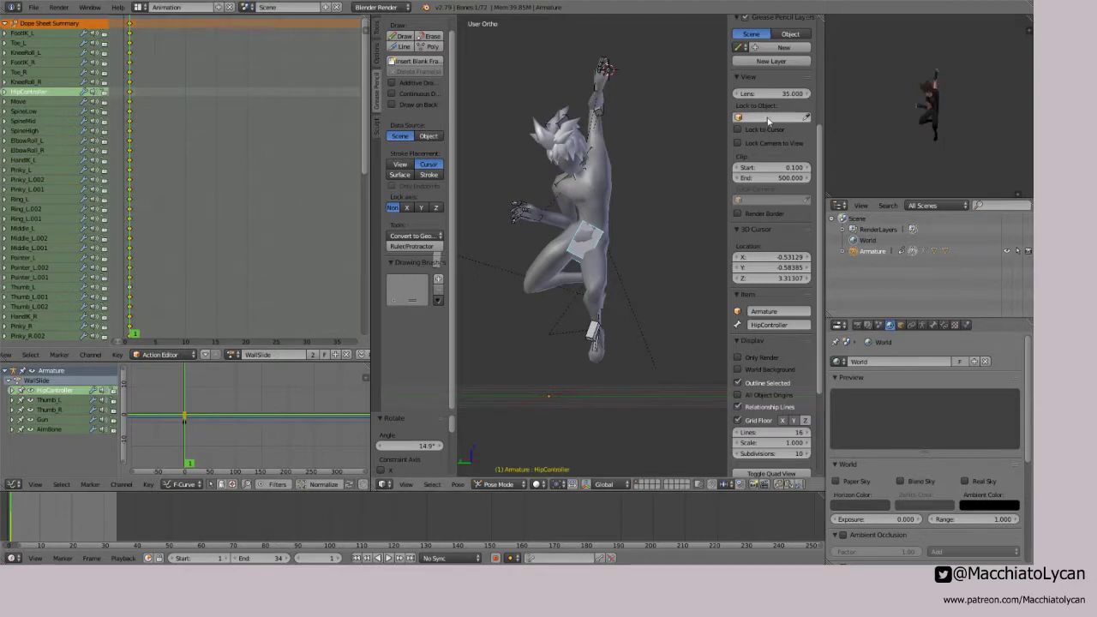
key(r)
click(562, 185)
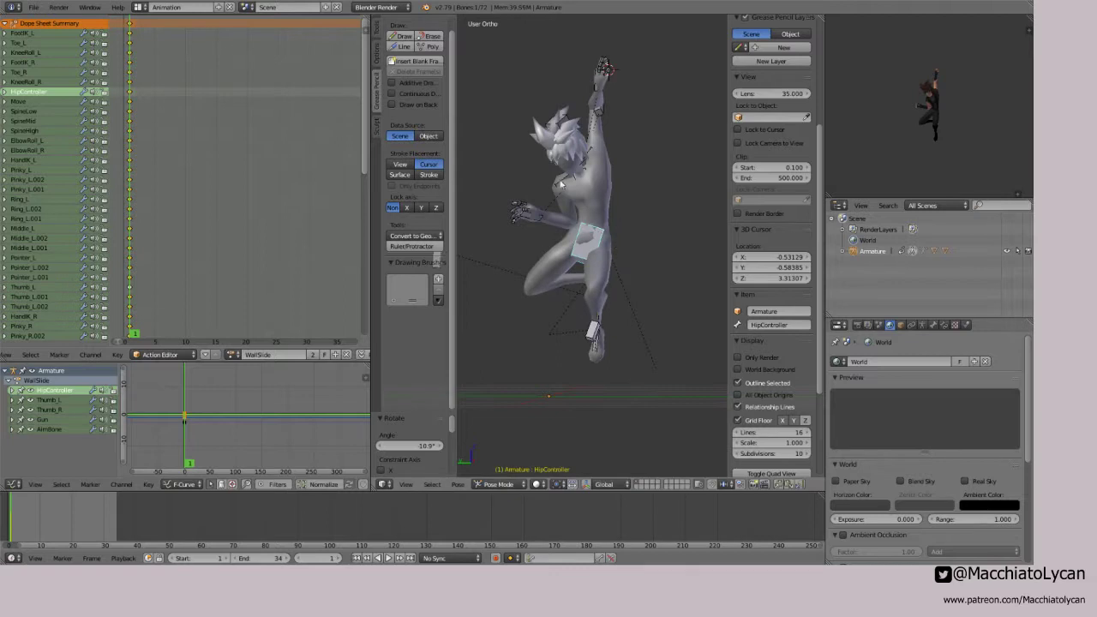
Step: Rotate HandIK_L by about 6.6° and move ElbowRoll_L about -0.38 along Y and -0.10 along Z
right_click(588, 157)
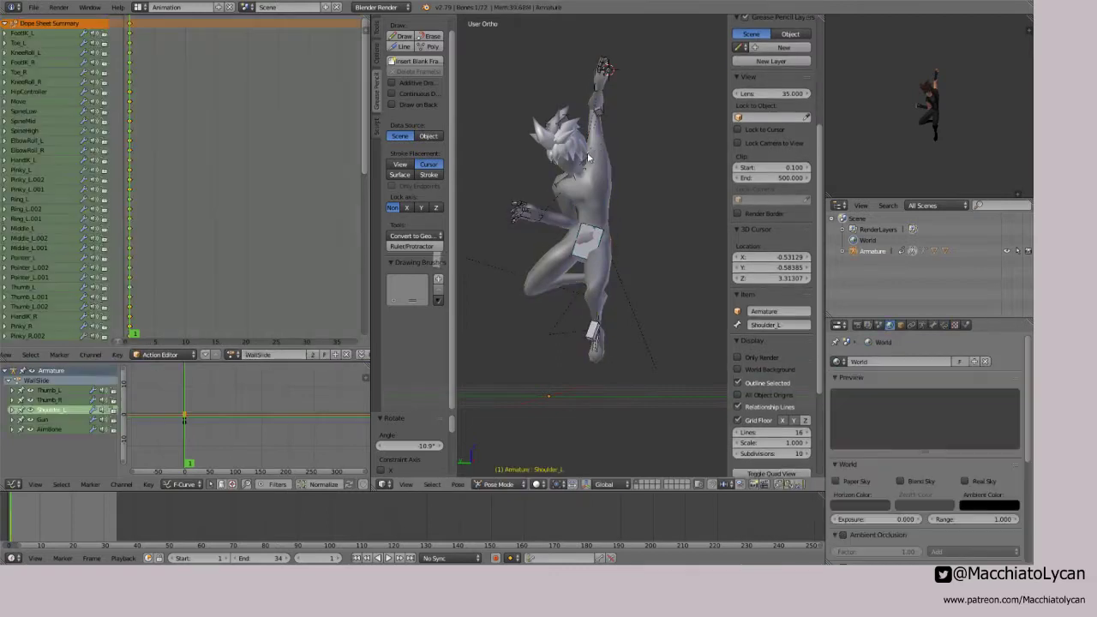
right_click(604, 82)
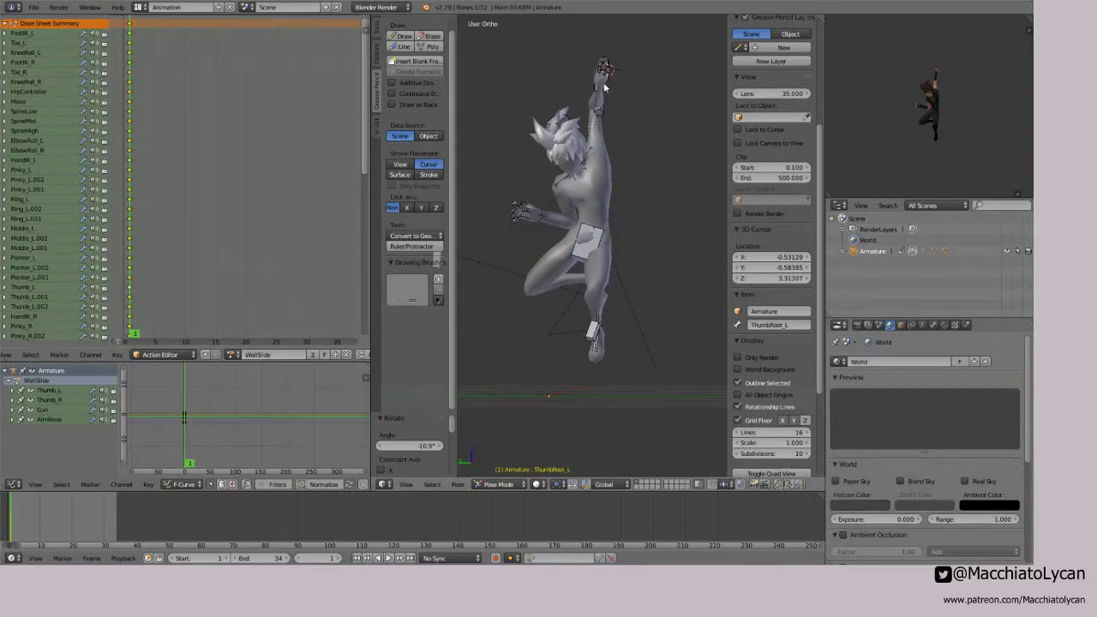
key(r)
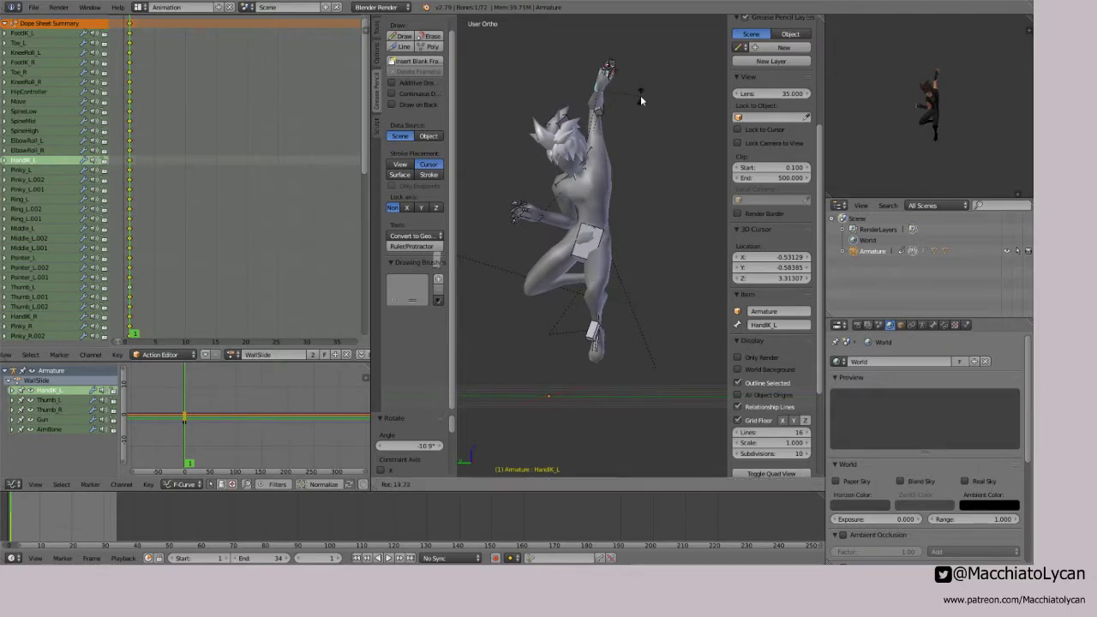
click(640, 91)
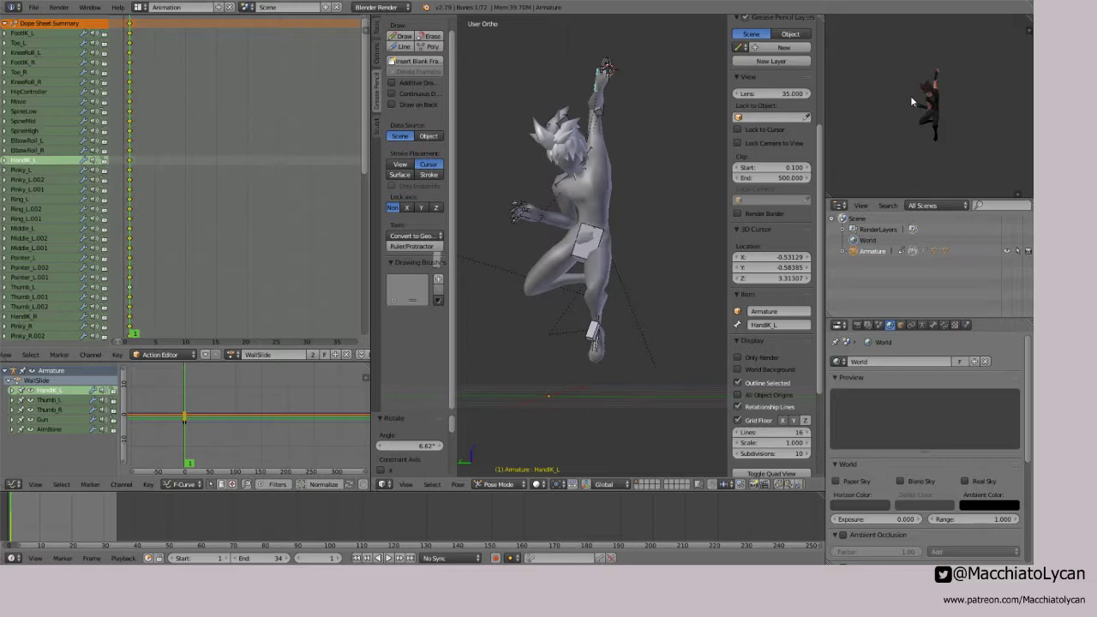
right_click(606, 115)
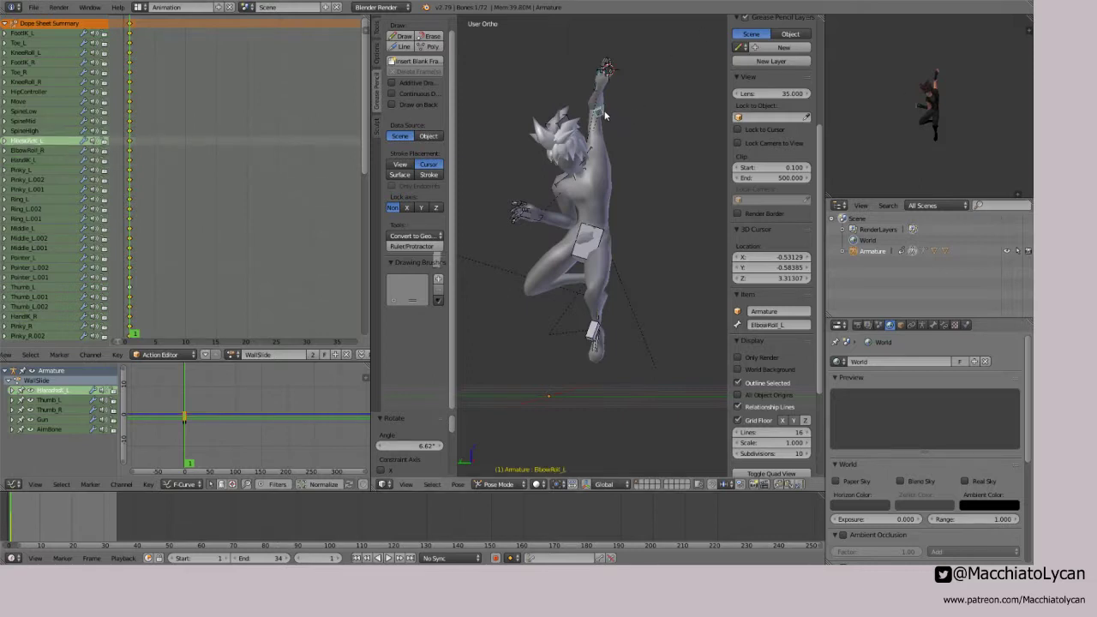
key(g)
click(634, 115)
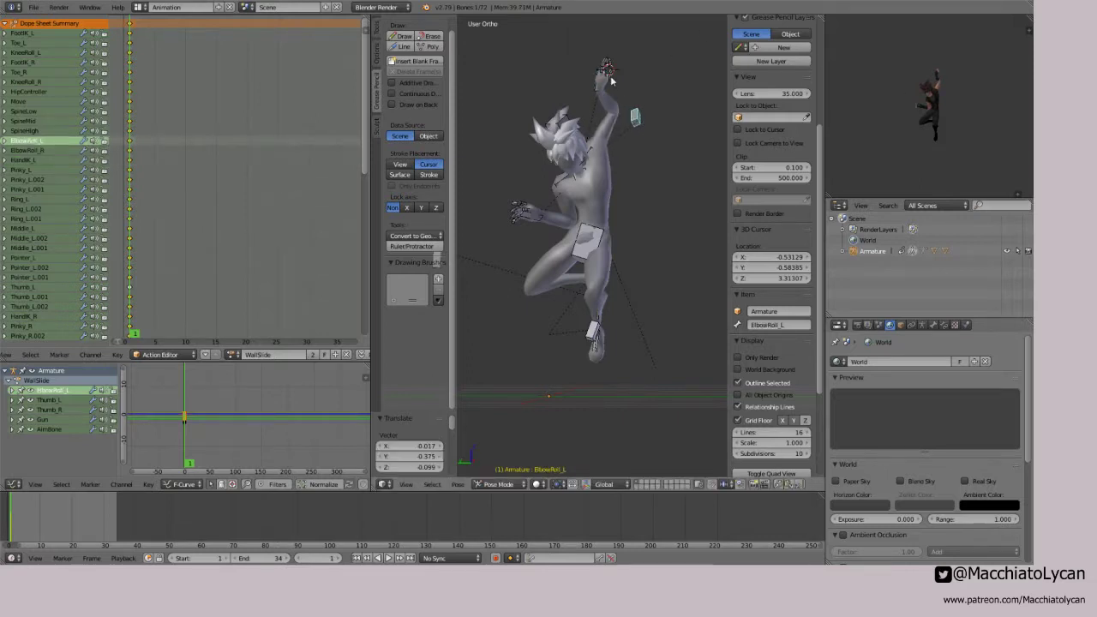
Step: Raise HandIK_L by about 0.18 and insert keyframes for the WallSlide pose
right_click(599, 82)
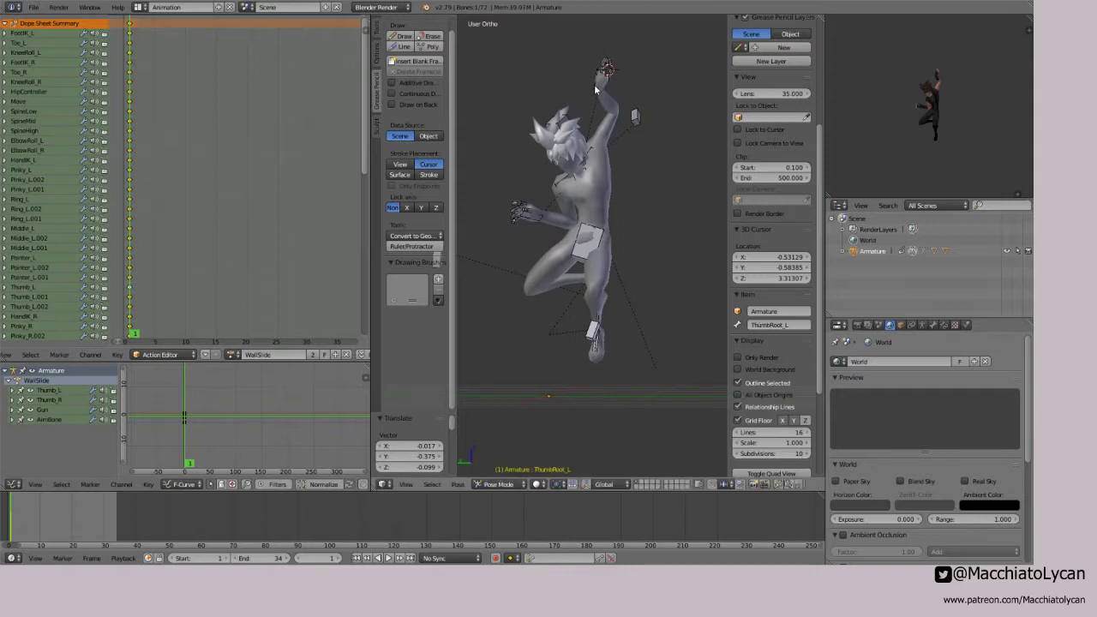
right_click(595, 84)
key(g)
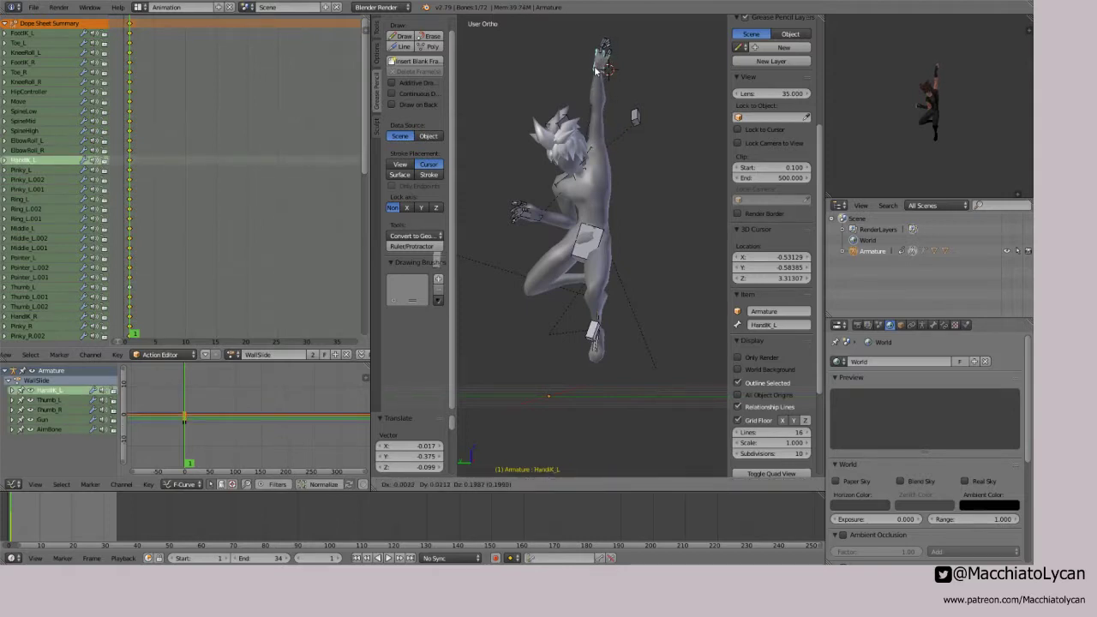
click(598, 72)
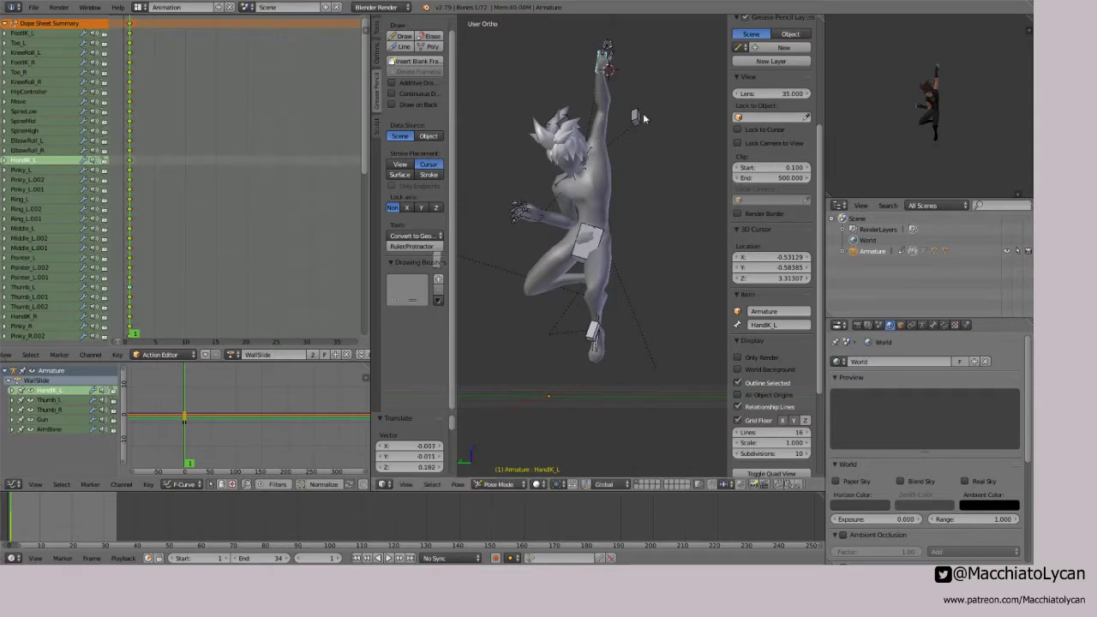
key(i)
click(169, 153)
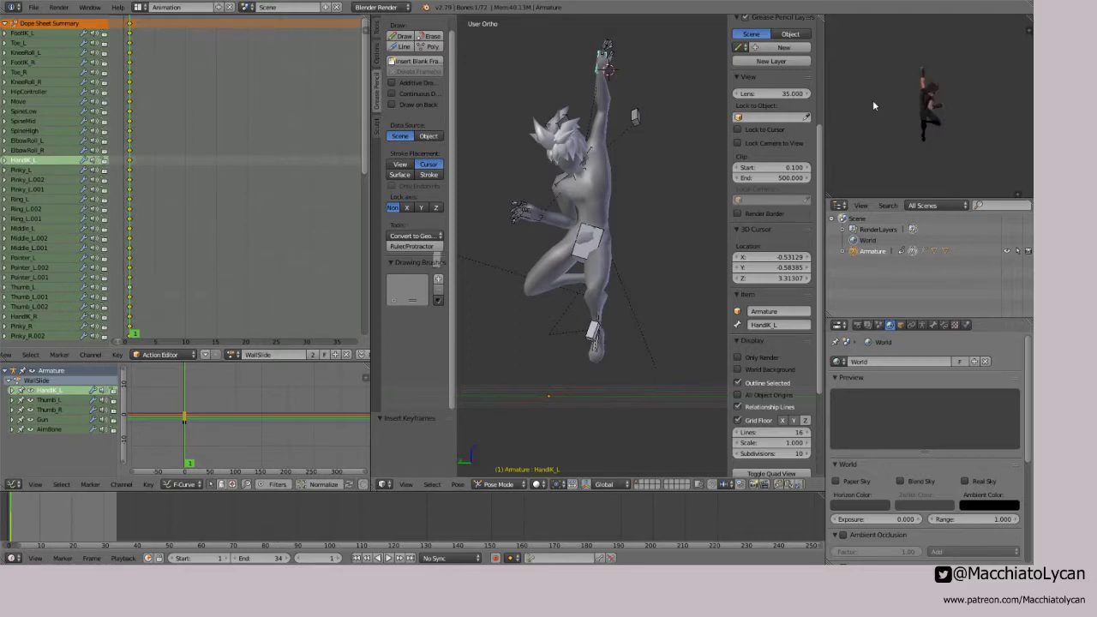
Step: Switch to Unity, play the game, and run and jump the character against the red wall to check the wall slide
key(ctrl+Tab)
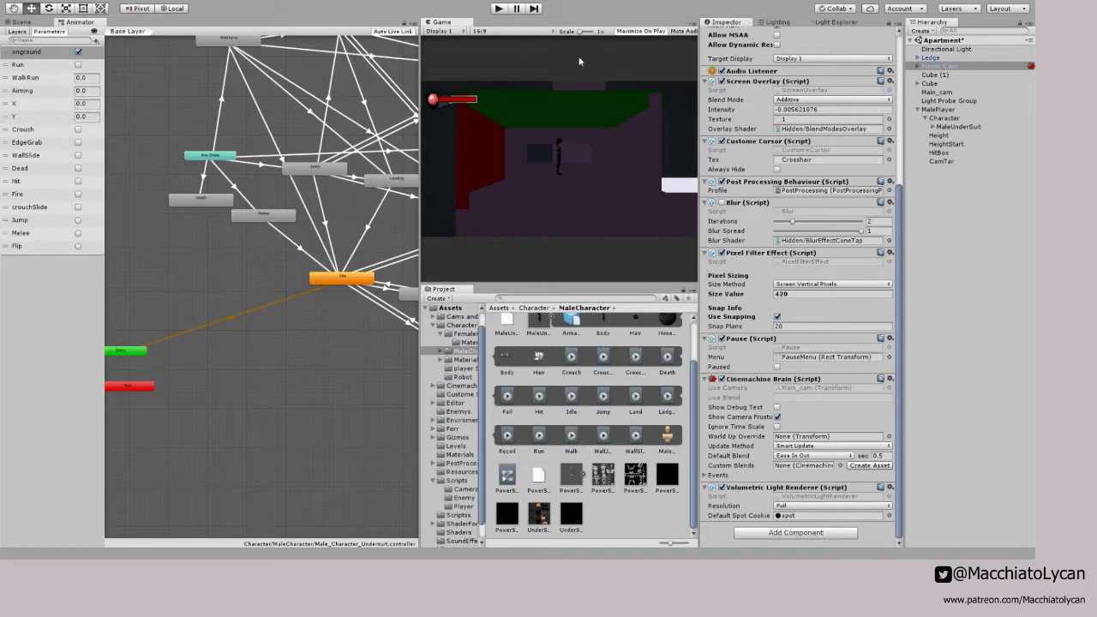
click(504, 9)
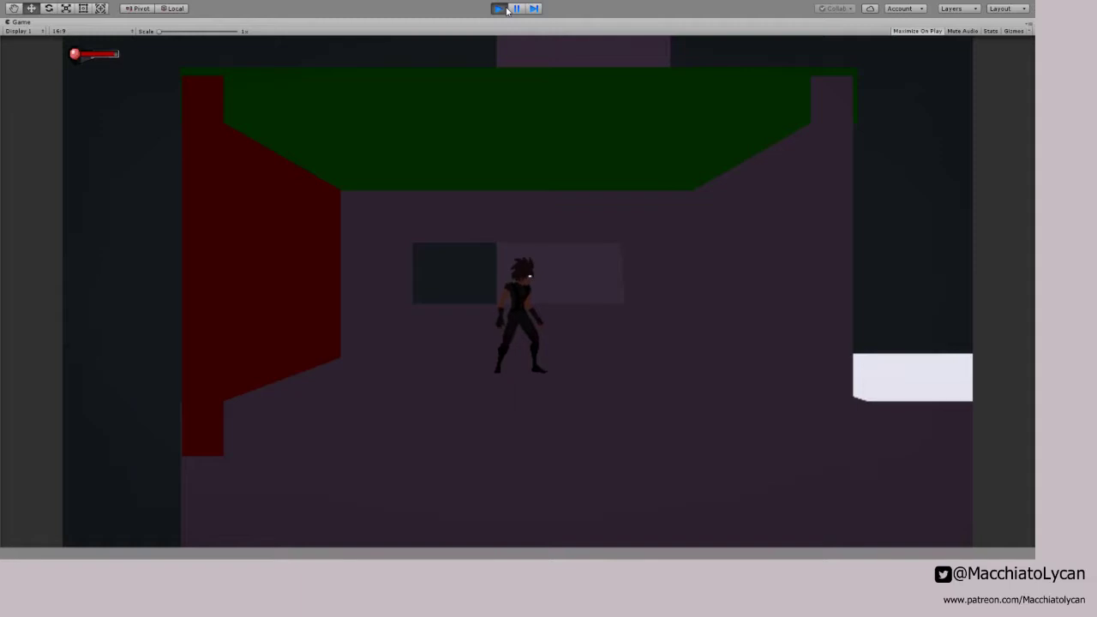
key(d)
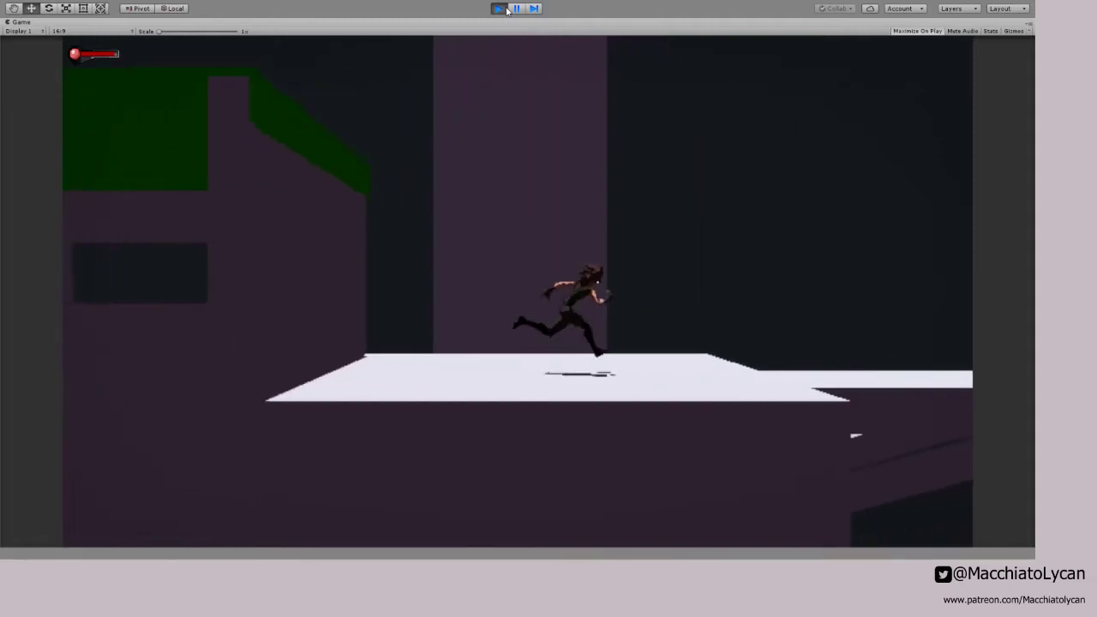
key(space)
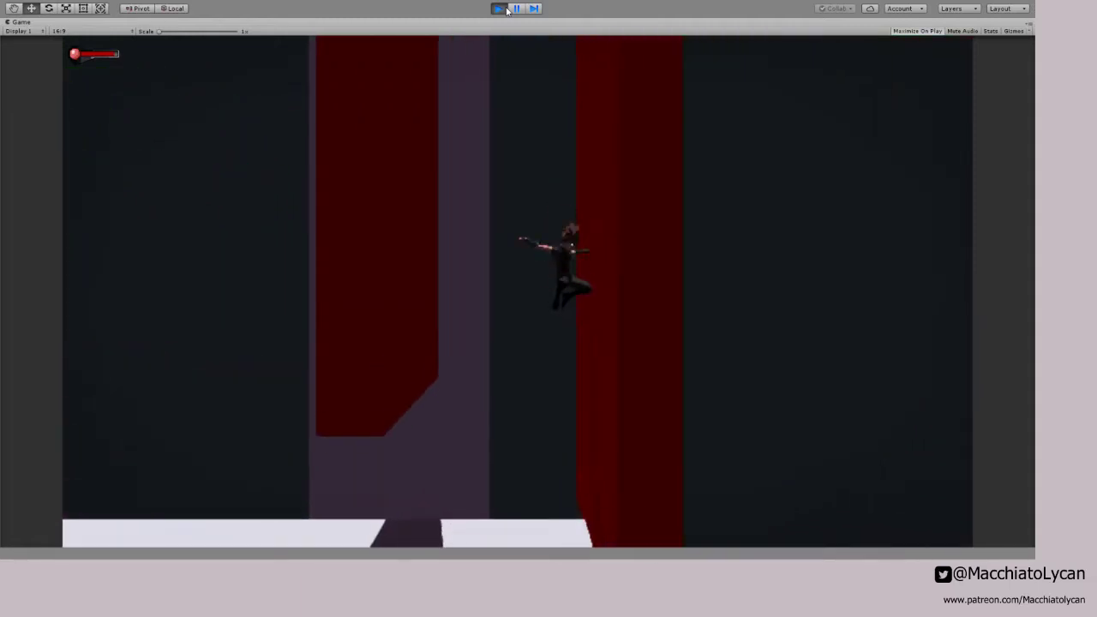
key(space)
key(space)
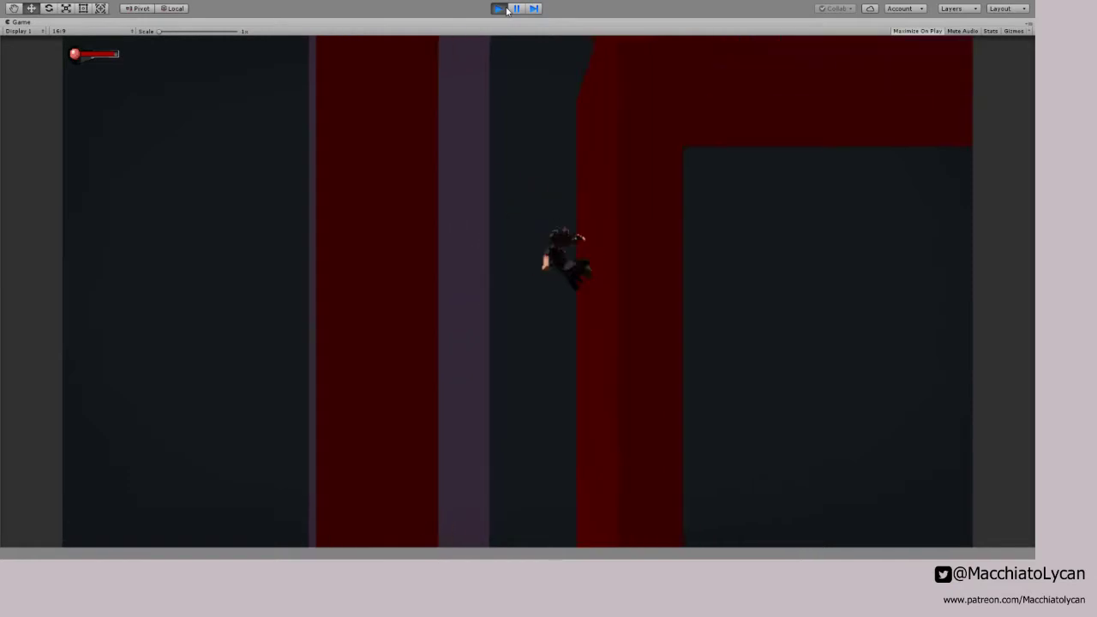
key(space)
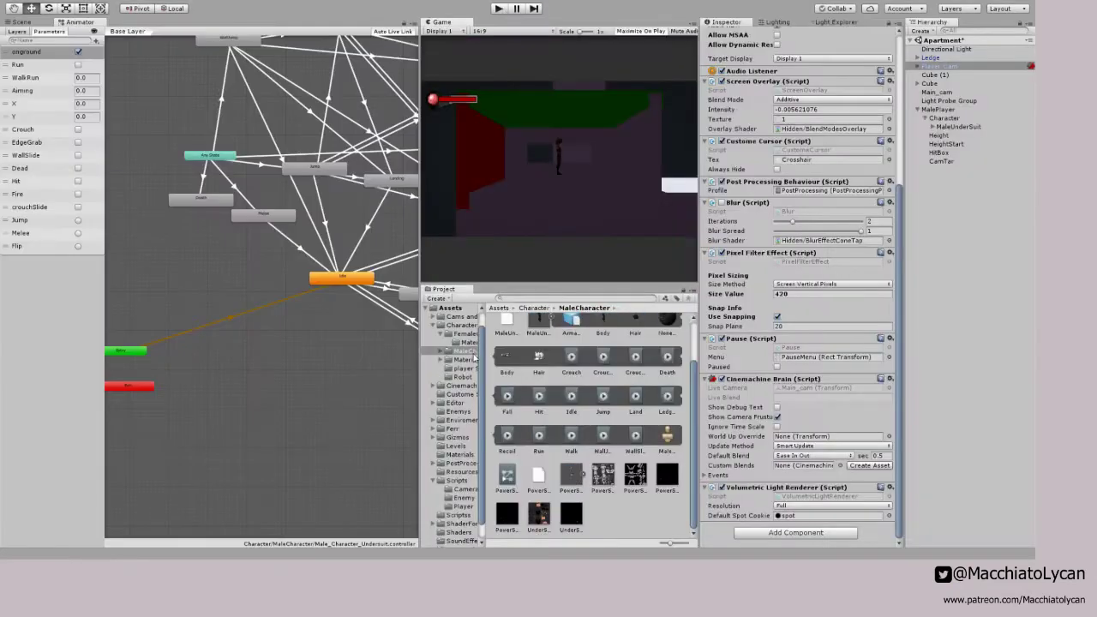
Step: Play-test the character at the red wall again, stop the game, and select the MalePlayer object
key(alt)
click(498, 9)
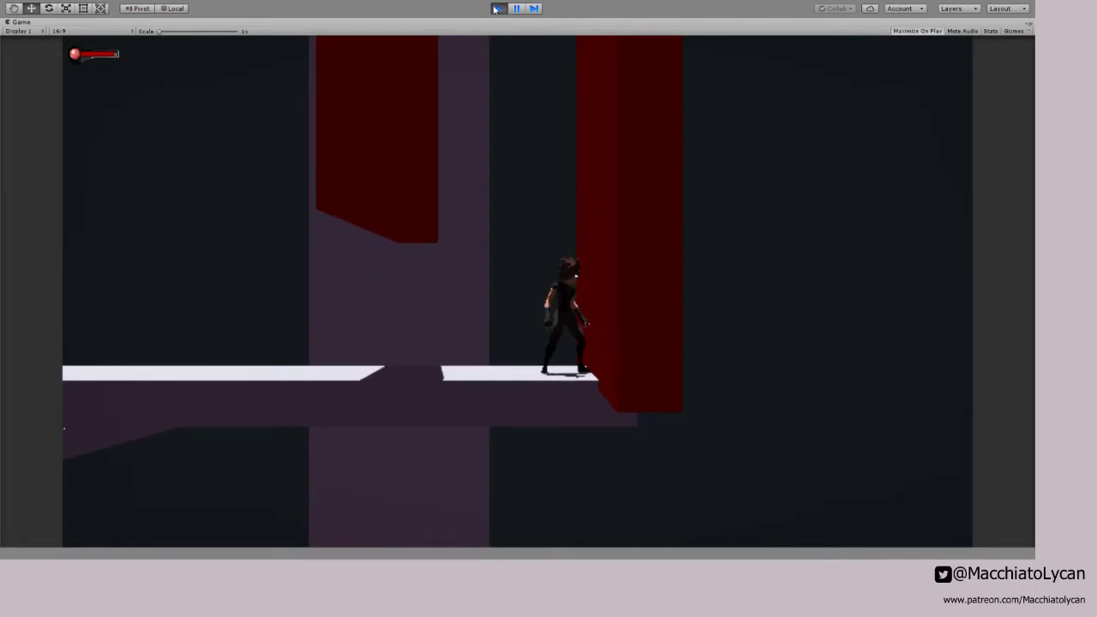
click(497, 9)
click(950, 109)
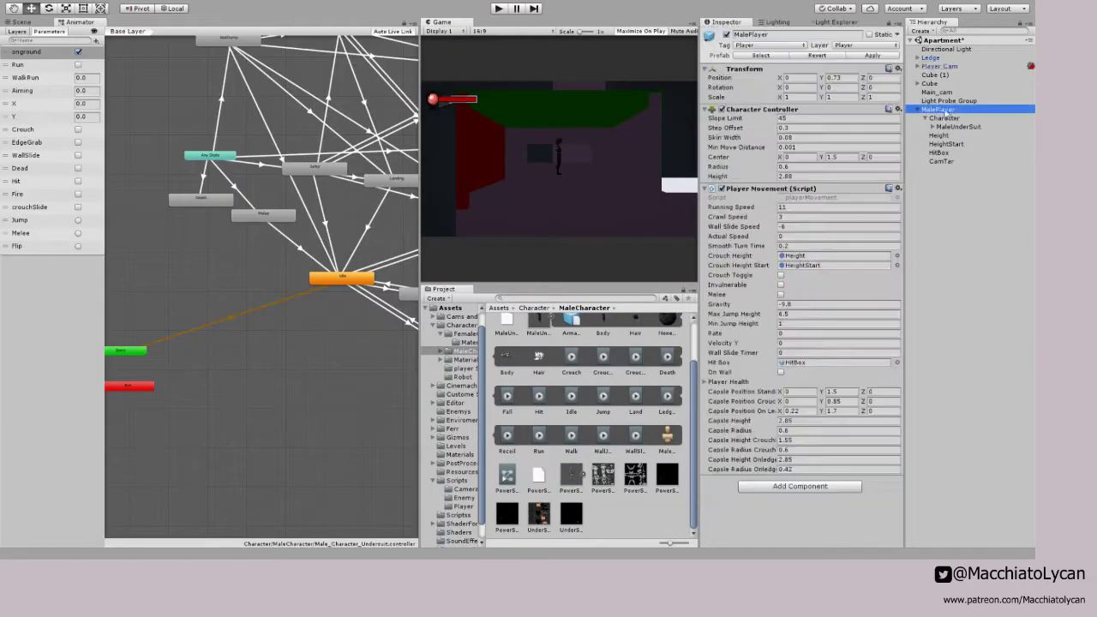
Step: Apply the MalePlayer object's changes to its prefab and delete the object from the Apartment scene
click(872, 56)
key(Delete)
Step: Browse to the player Spawners folder, widen the project area, and add the FemaleCharacter prefab to the scene
scroll(532, 414, up, 2)
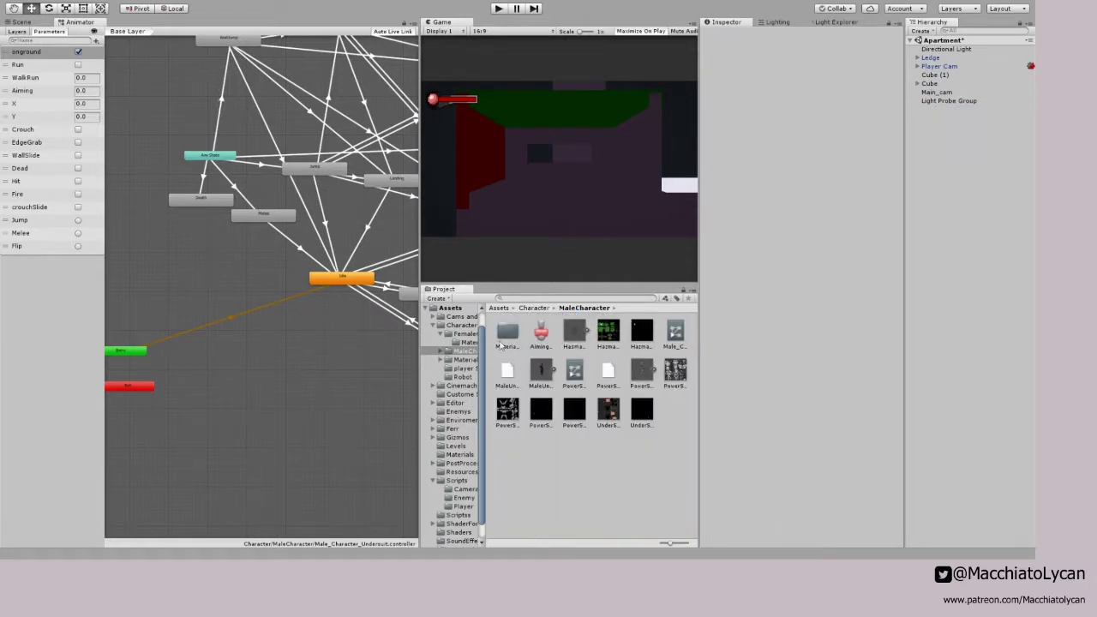
click(463, 335)
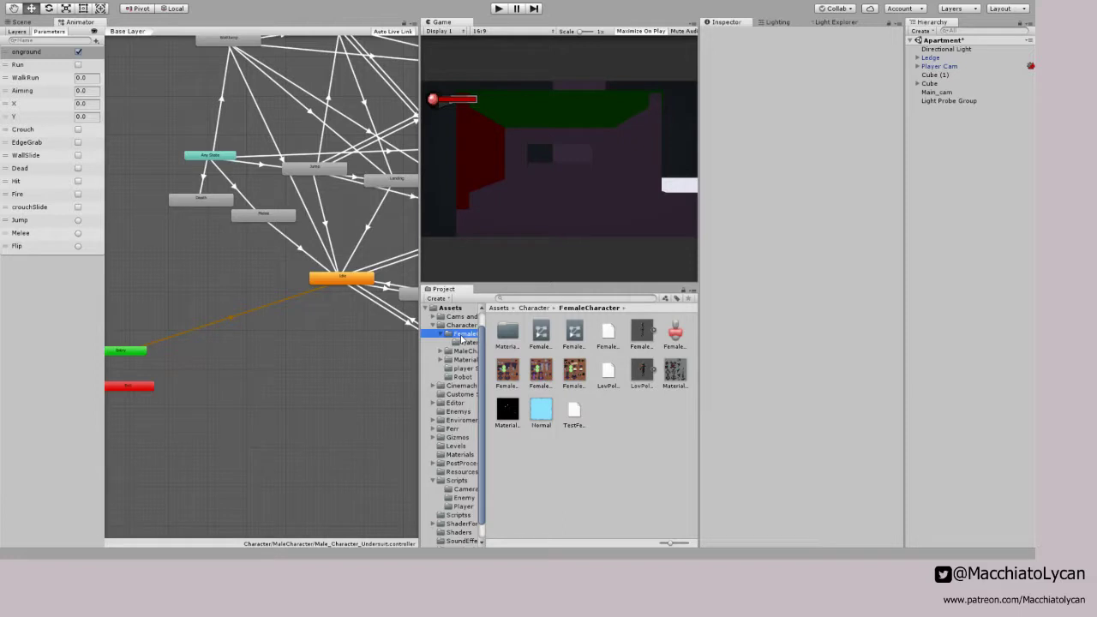
click(464, 369)
drag(420, 364, 356, 362)
drag(421, 310, 951, 125)
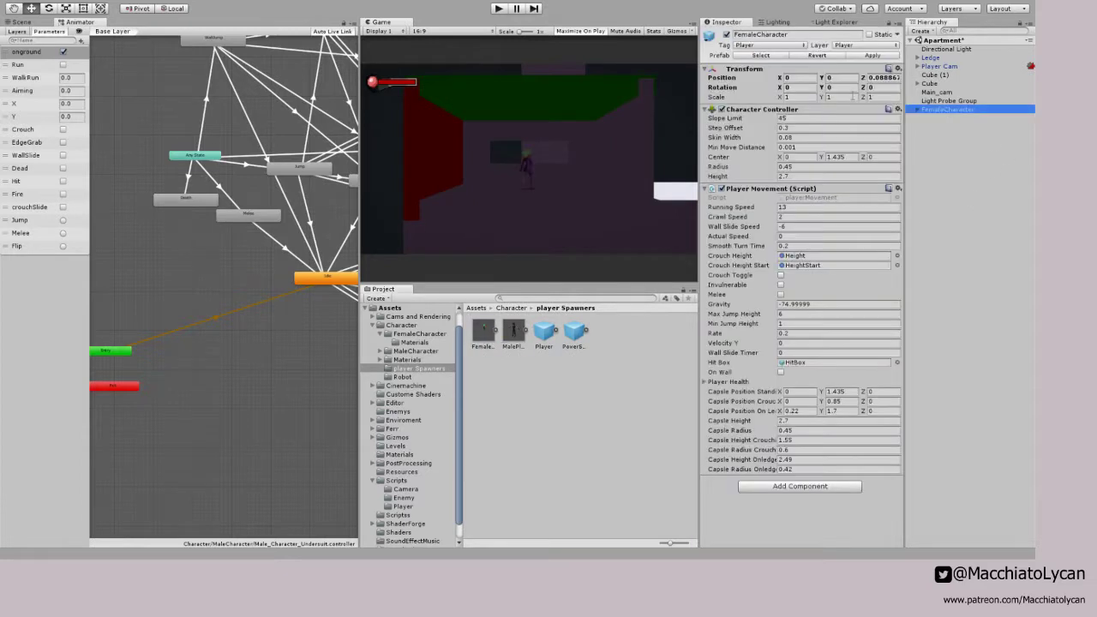
Step: Play the game, run the female character along the platform, and jump up between the two red walls
click(501, 9)
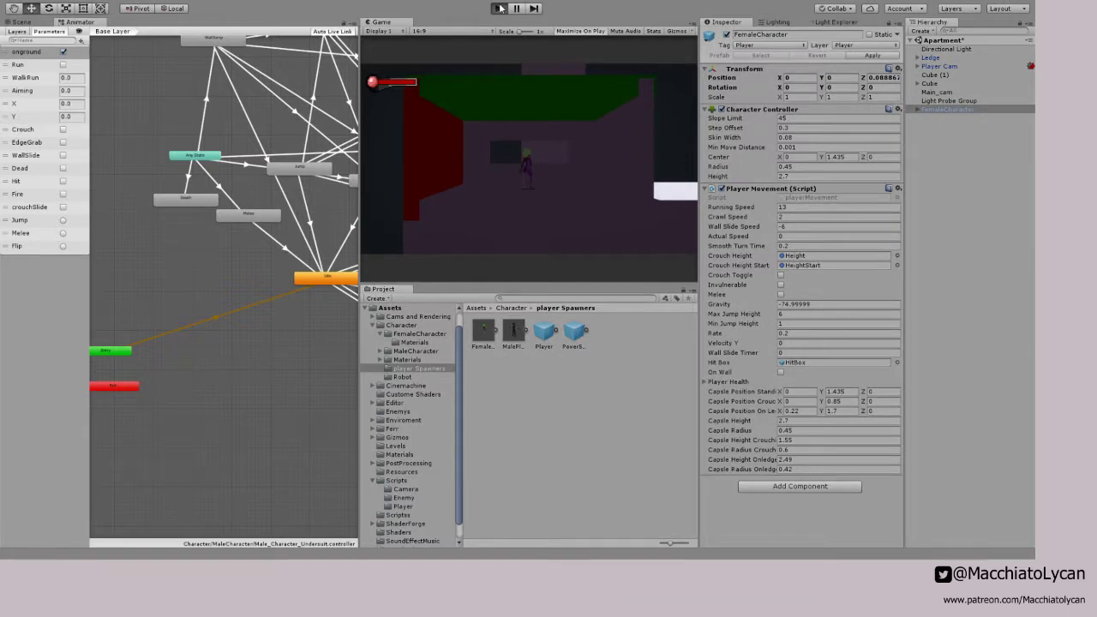
key(d)
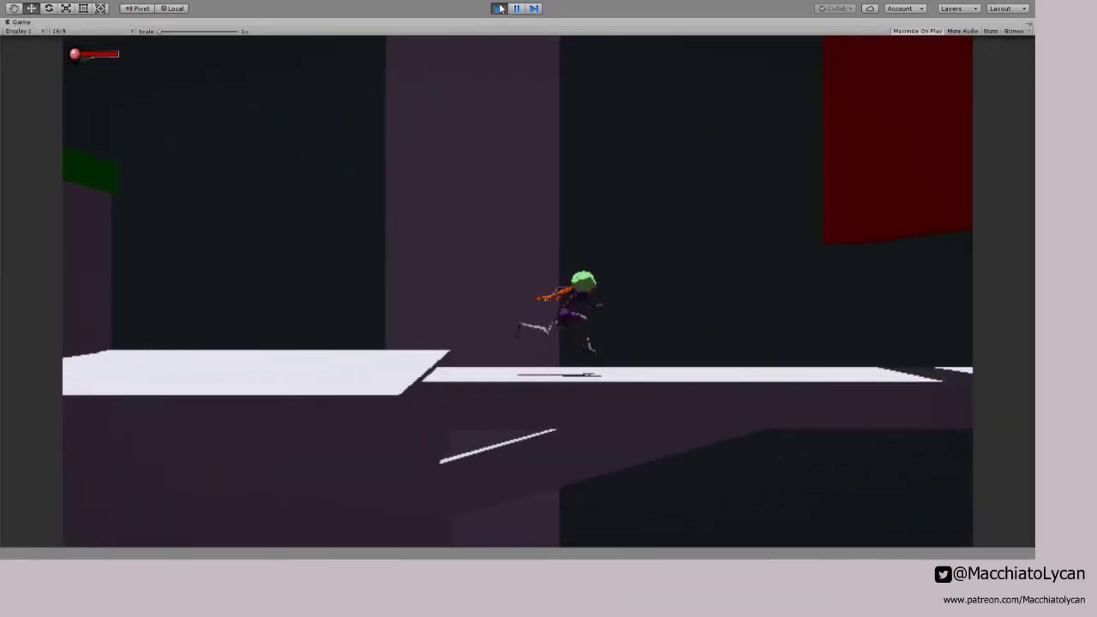
key(a)
key(d)
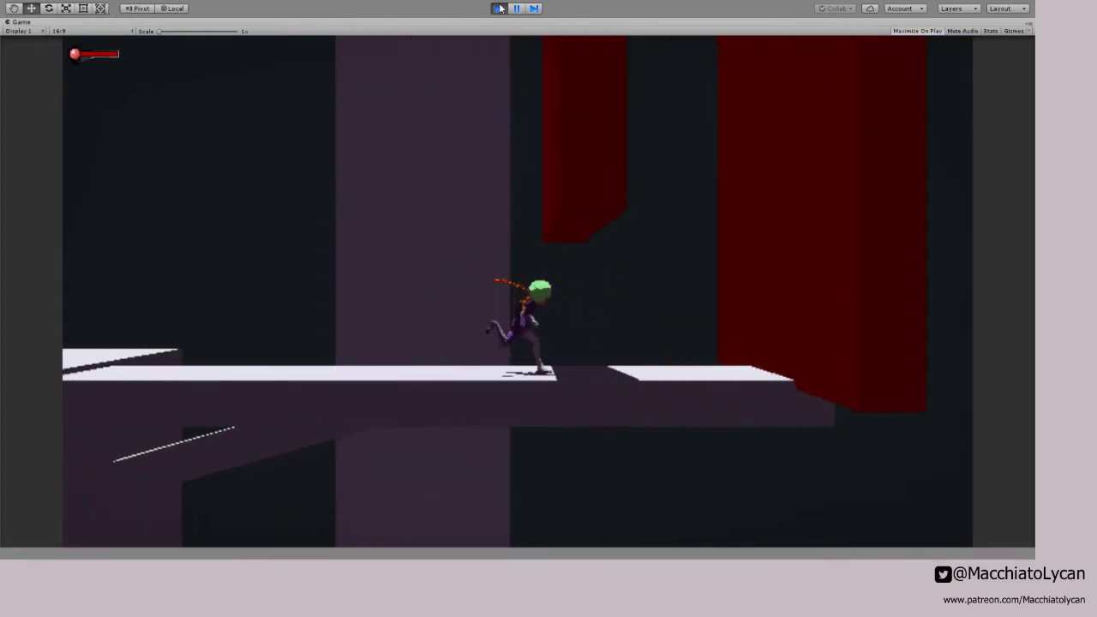
key(space)
key(space)
key(space)
key(space)
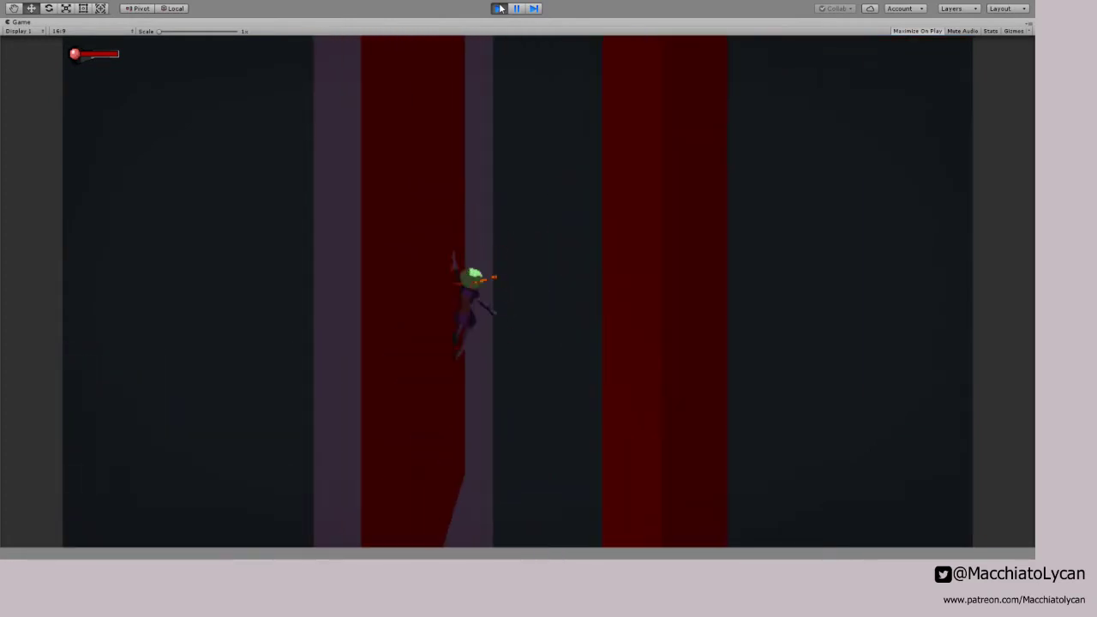
Step: Jump the female character repeatedly against the red walls and let her slide down to check her wall slide
key(space)
key(space)
key(space)
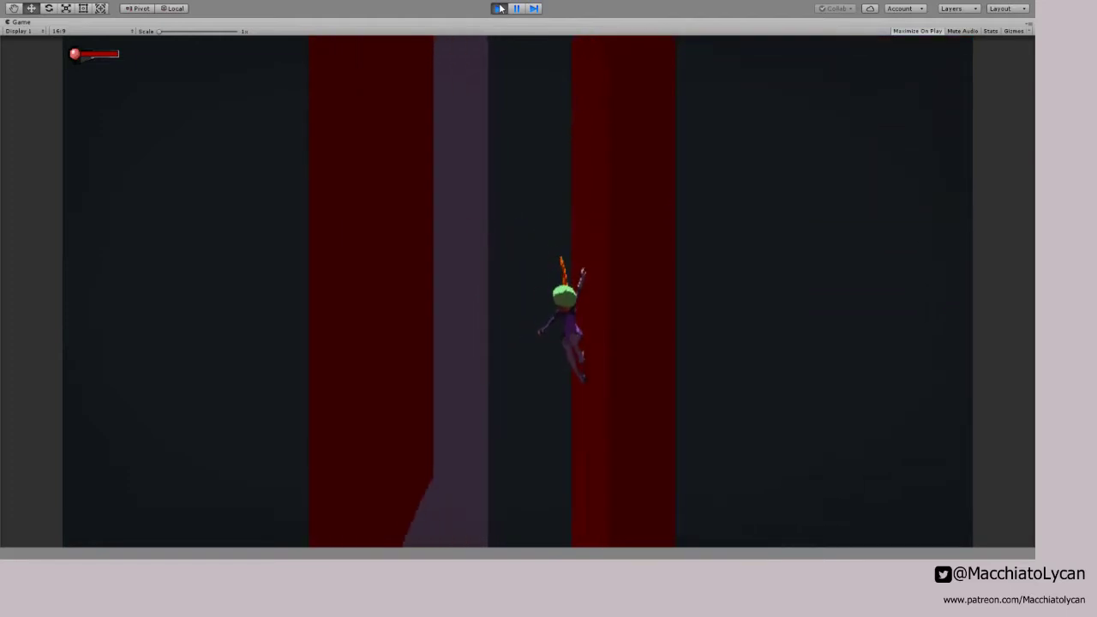
key(space)
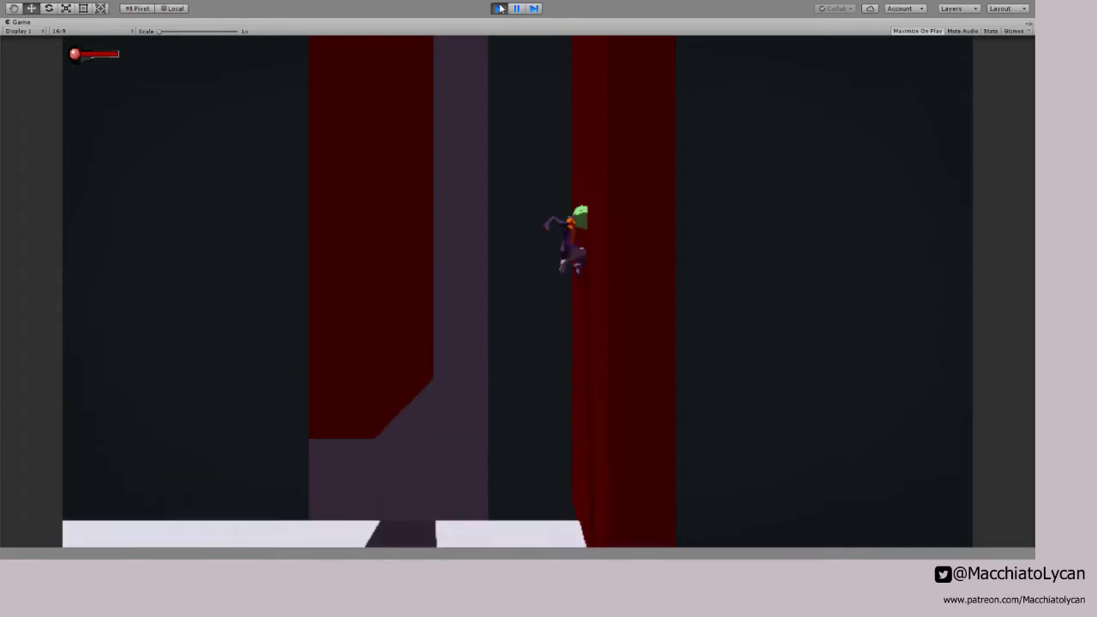
key(space)
key(space)
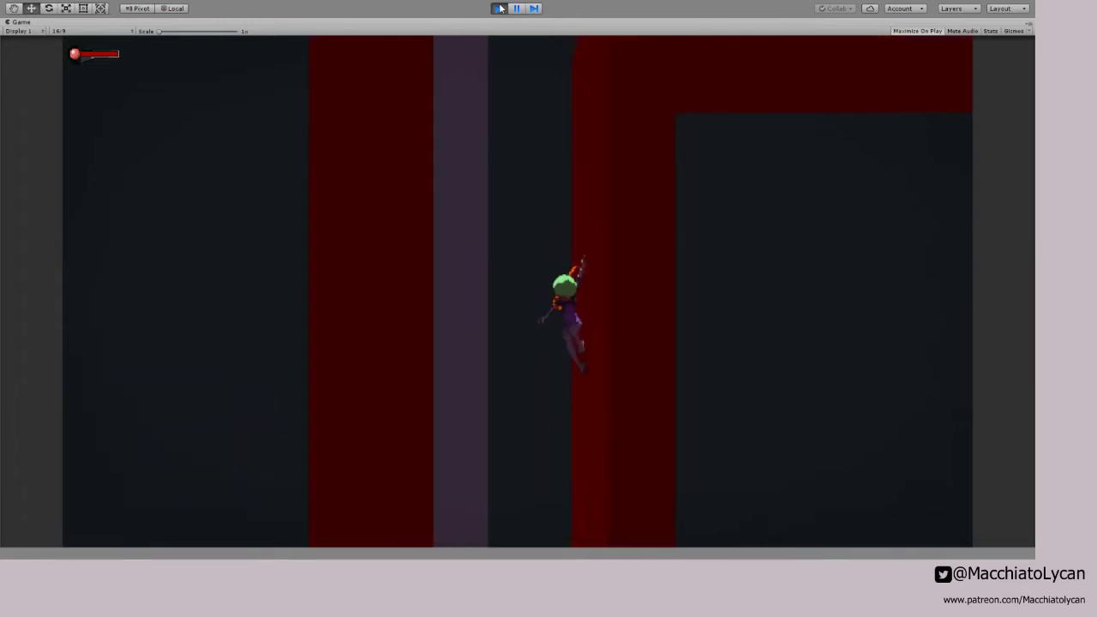
key(space)
key(space)
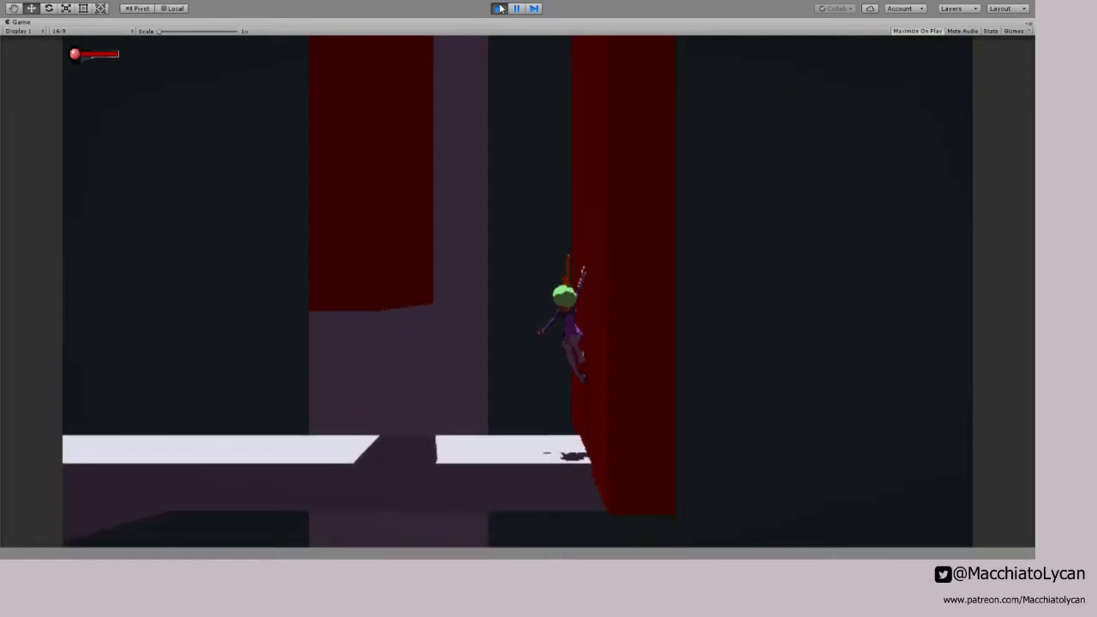
Step: Playtest the female character's wall slide and jumps against the red wall, and exit play mode
key(space)
key(space)
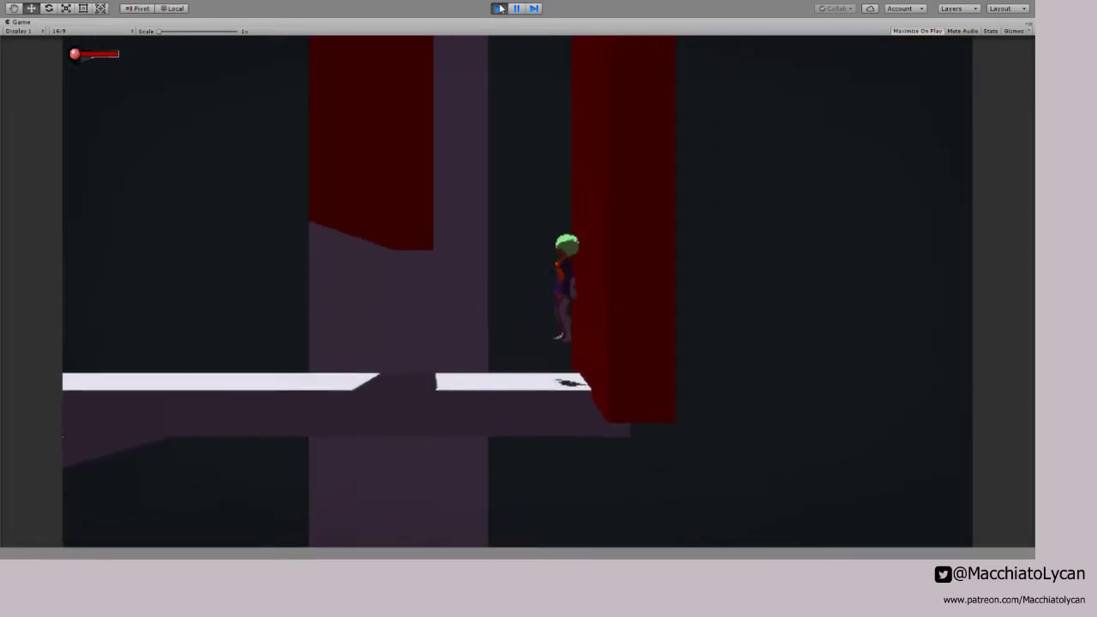
key(space)
key(space)
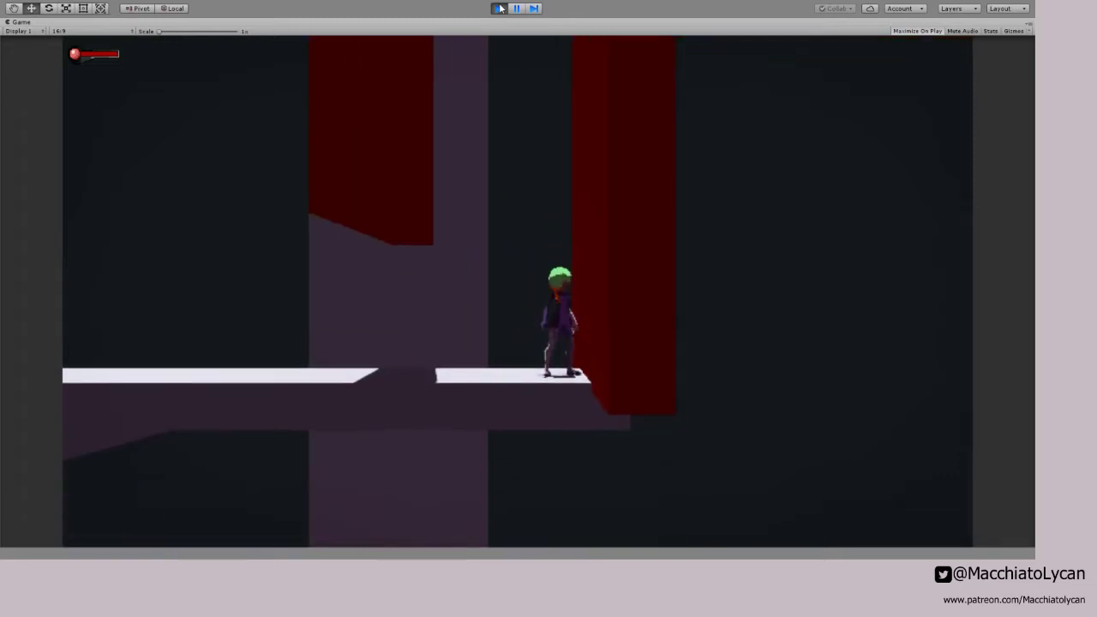
click(500, 9)
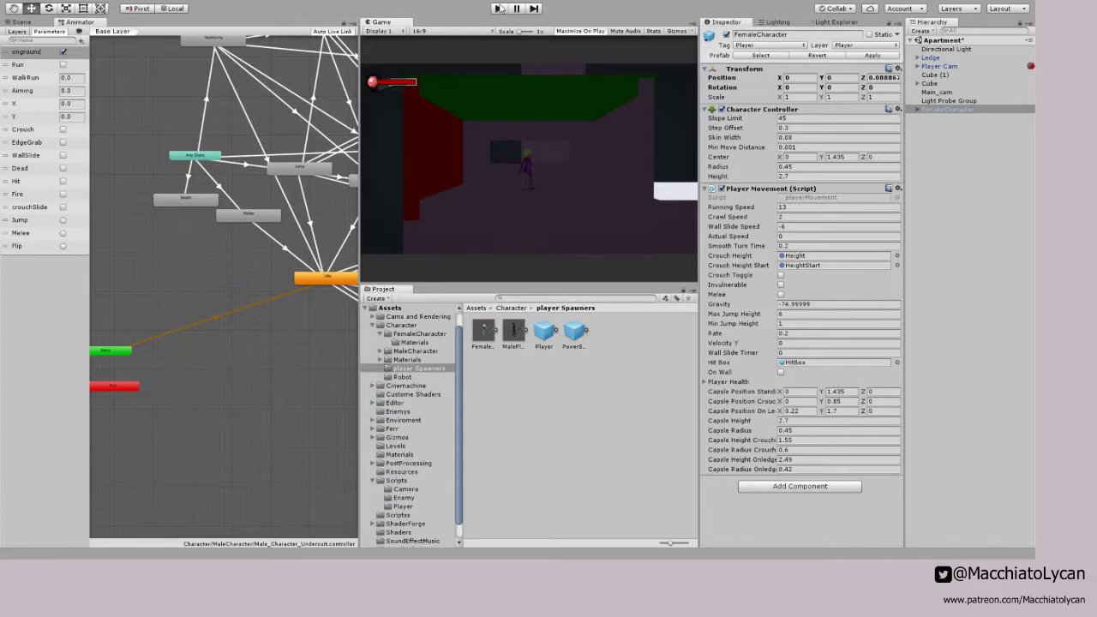
click(499, 8)
Step: Replace FemaleCharacter in the Apartment scene with the MalePlayer prefab
key(alt+Tab)
click(943, 109)
key(Delete)
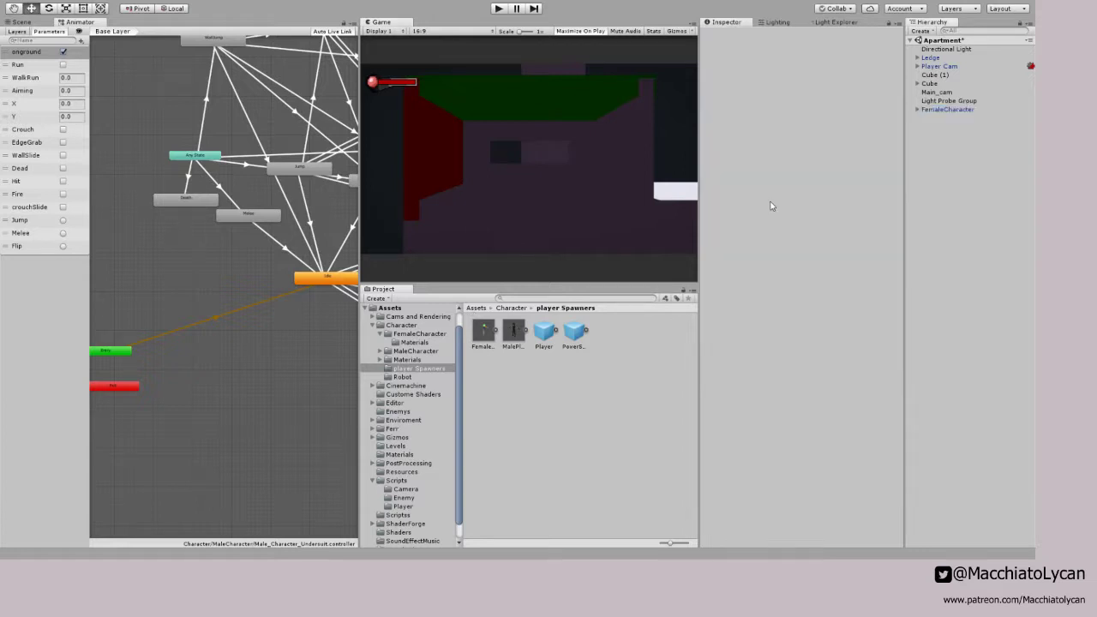
drag(972, 118, 957, 125)
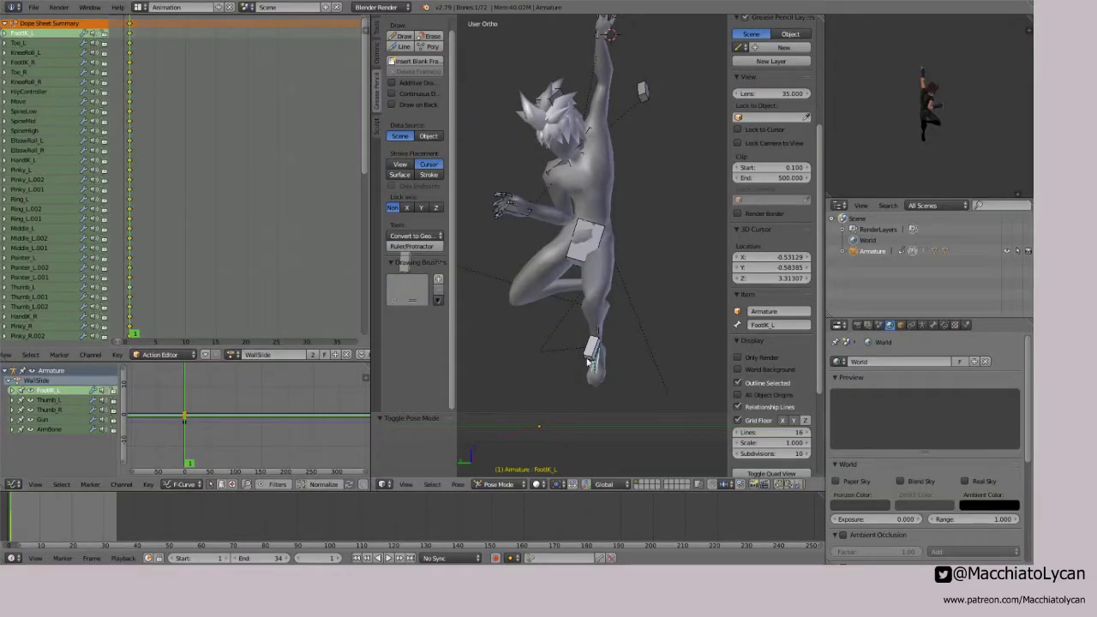
Step: In Blender's WallSlide pose, raise the FootIK_L bone by about 0.52 and lower the FootIK_R bone by about 0.73
key(g)
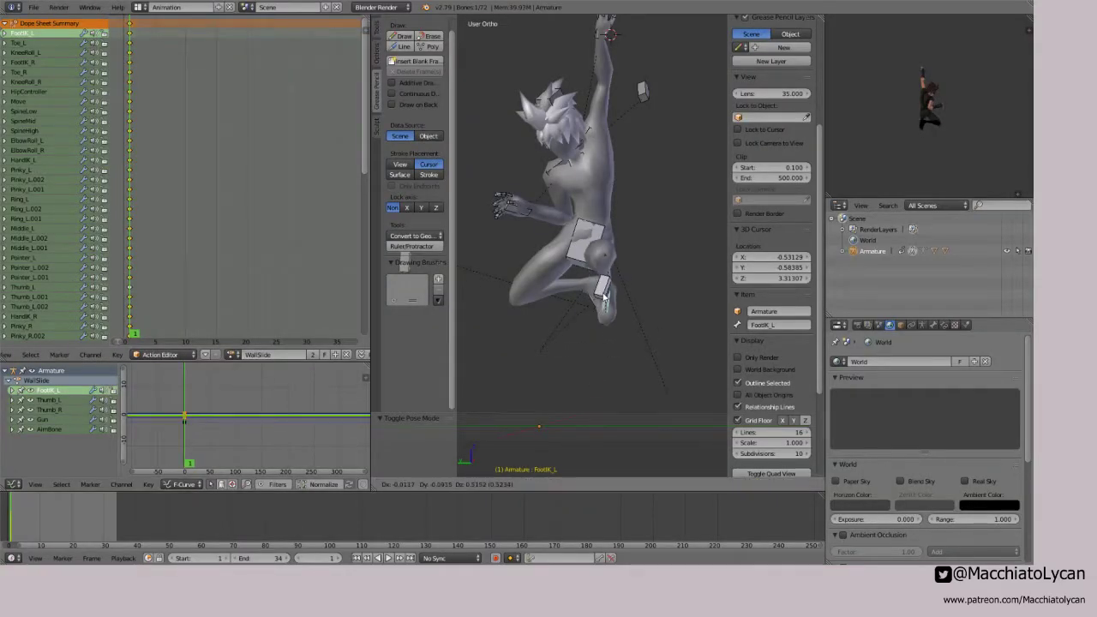
click(604, 296)
right_click(604, 302)
key(g)
click(606, 395)
key(r)
key(r)
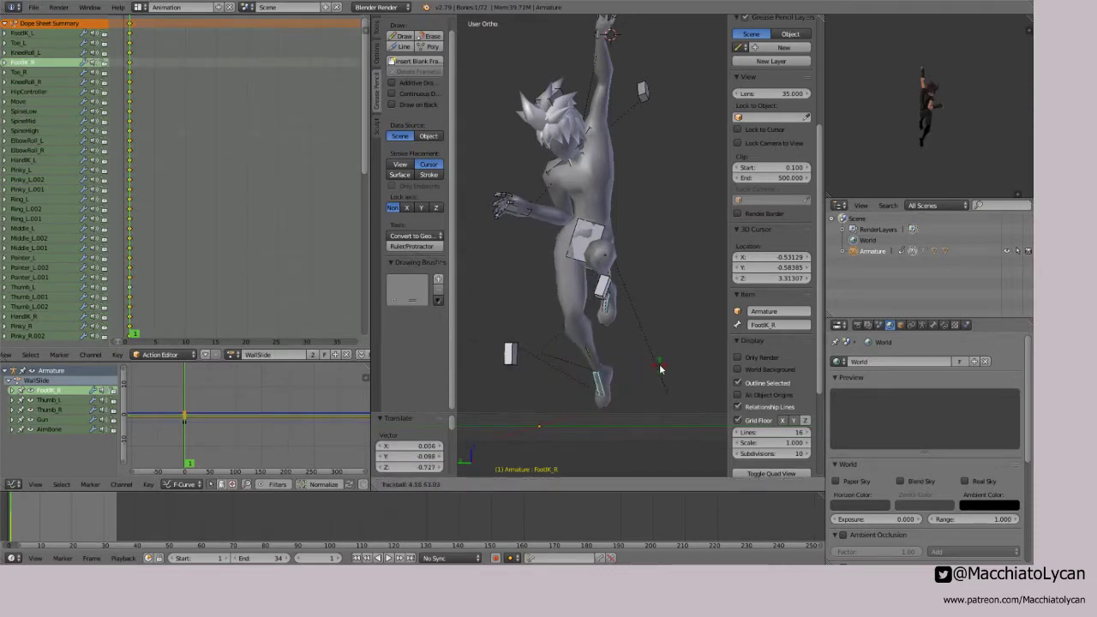
right_click(659, 368)
Step: Try moving the KneeRoll_R bone about -1.25 in X and -0.41 in Y
scroll(543, 348, down, 2)
middle_drag(542, 347, 514, 328)
right_click(505, 315)
key(g)
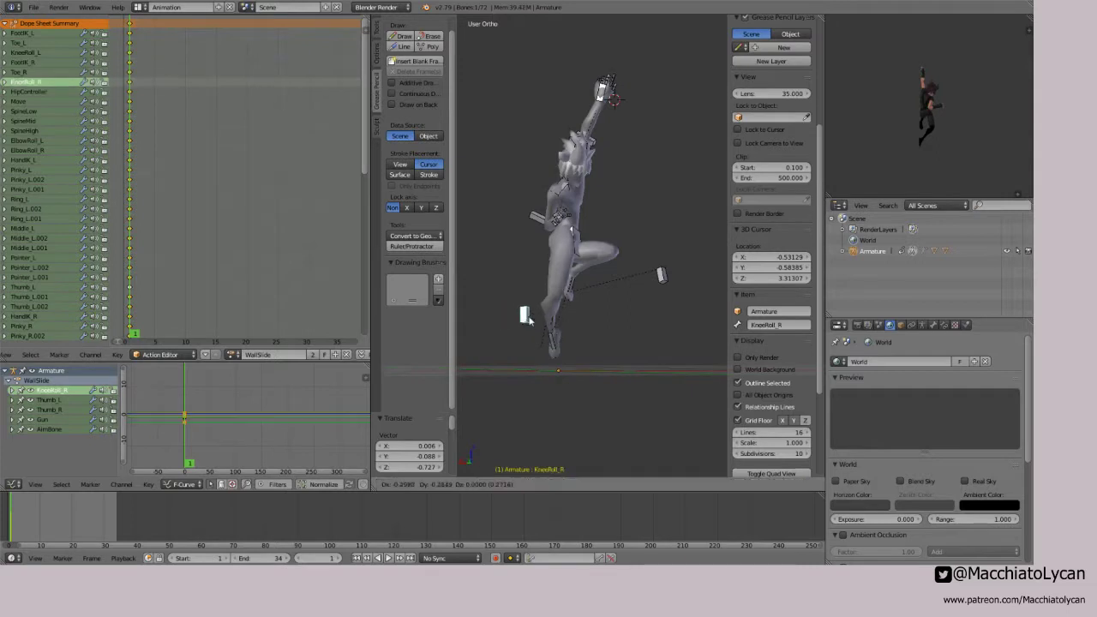
click(613, 320)
Step: Rotate the FootIK_R bone freely and clear the pose location of the KneeRoll_R bone
middle_drag(614, 320, 568, 286)
right_click(582, 341)
key(r)
key(r)
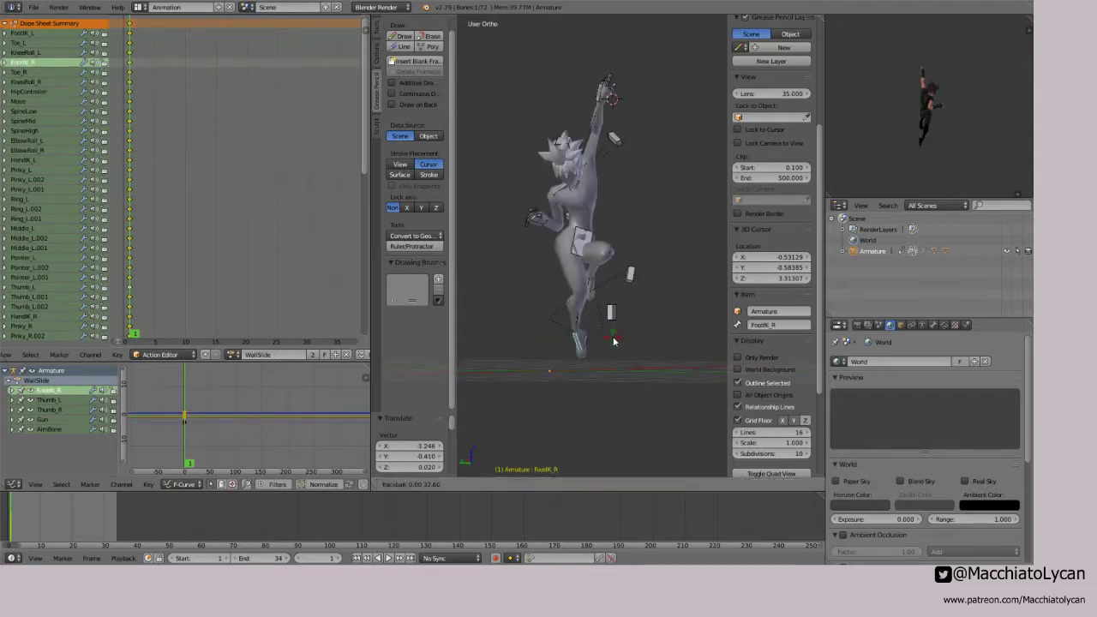
click(668, 310)
right_click(669, 307)
key(alt+g)
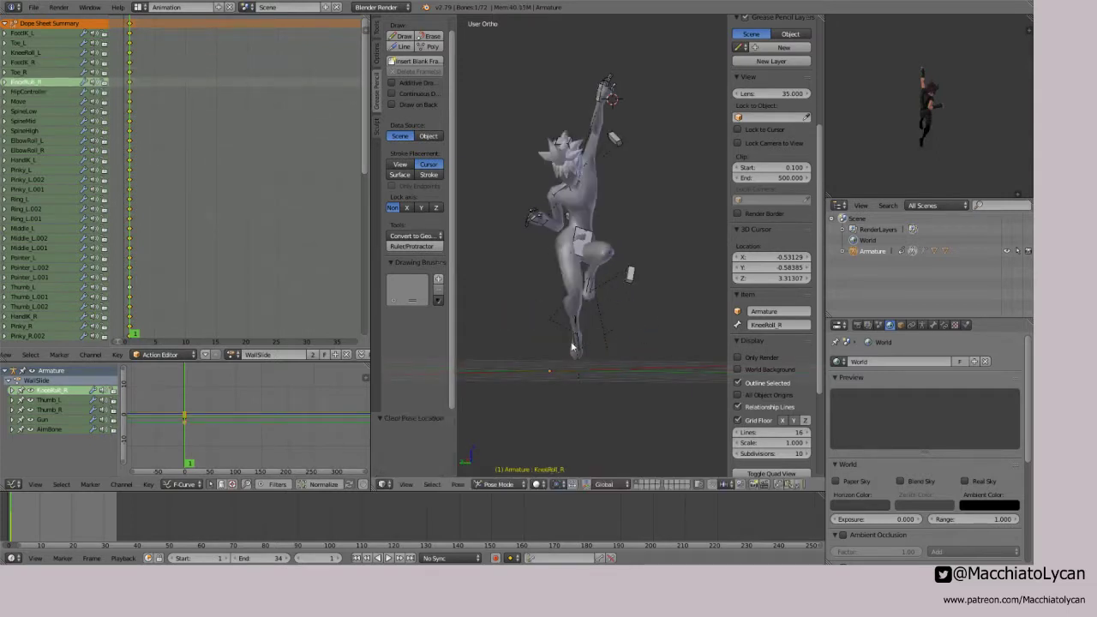
Step: From the left side view, raise the FootIK_R bone slightly and trackball-rotate it by about 15°
right_click(575, 345)
middle_drag(646, 294, 599, 298)
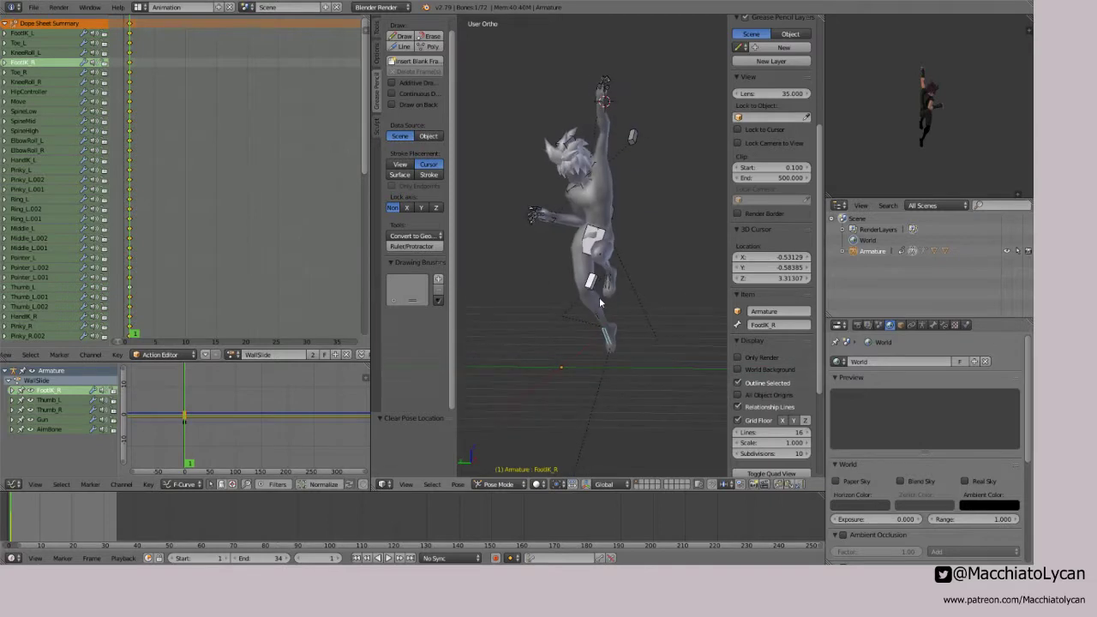
key(ctrl+KP_3)
scroll(599, 297, up, 1)
scroll(615, 286, up, 1)
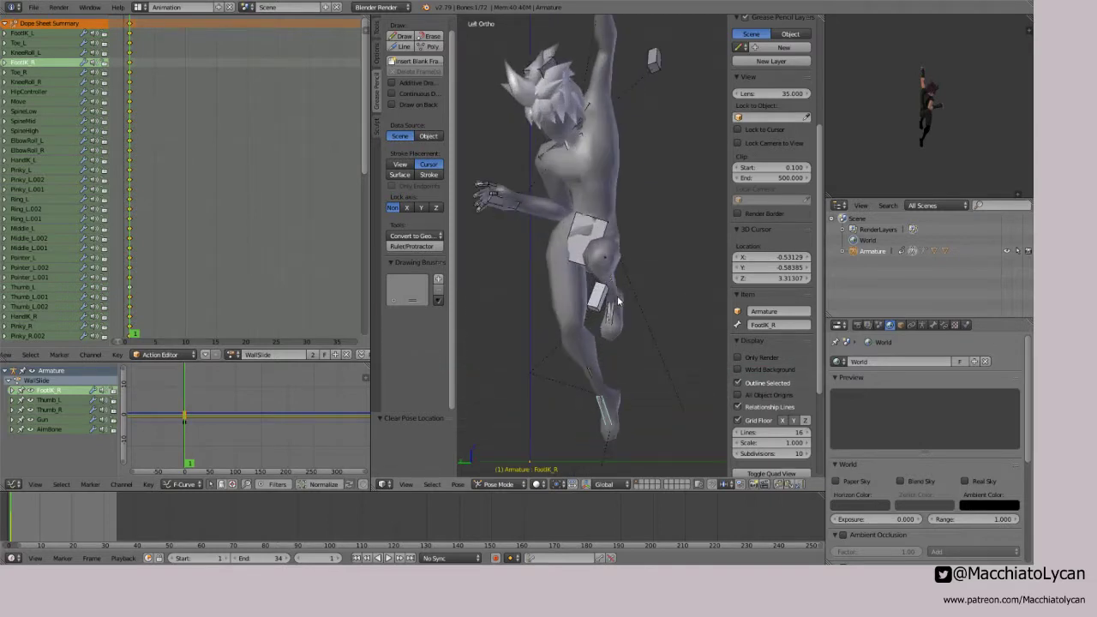
key(g)
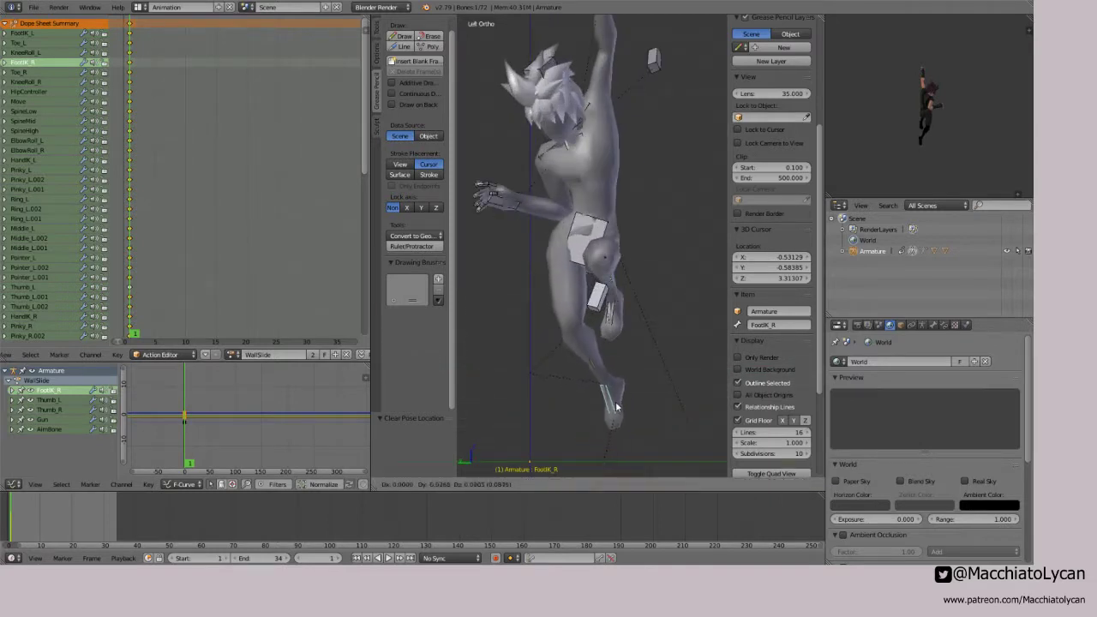
click(619, 407)
key(r)
key(r)
click(626, 404)
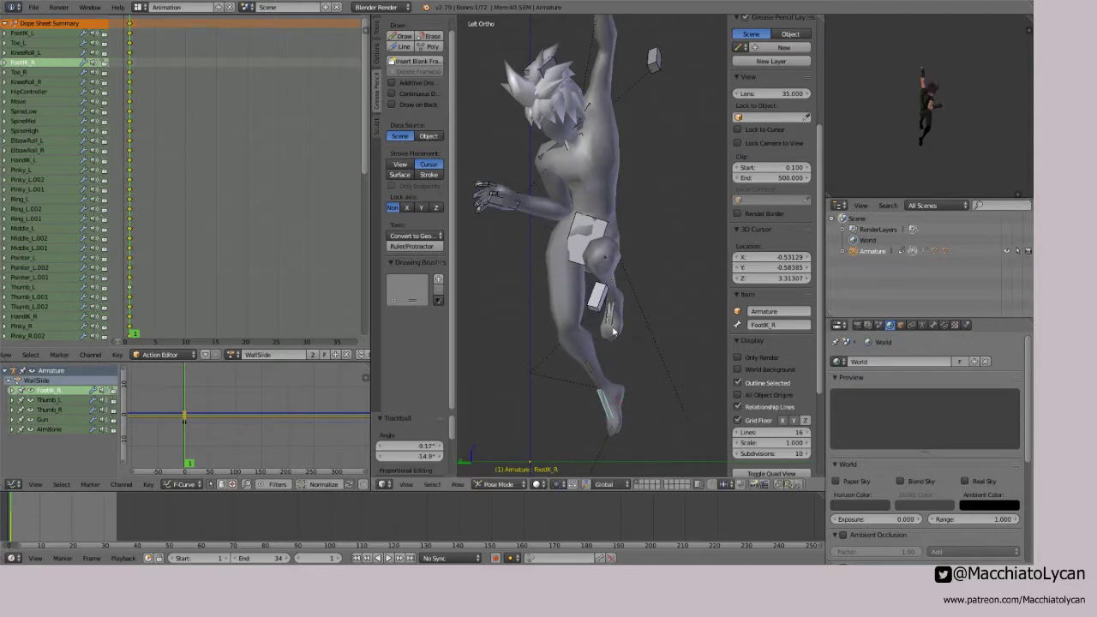
Step: Lower the FootIK_L bone below the hips and rotate it by about -11°
right_click(616, 333)
key(g)
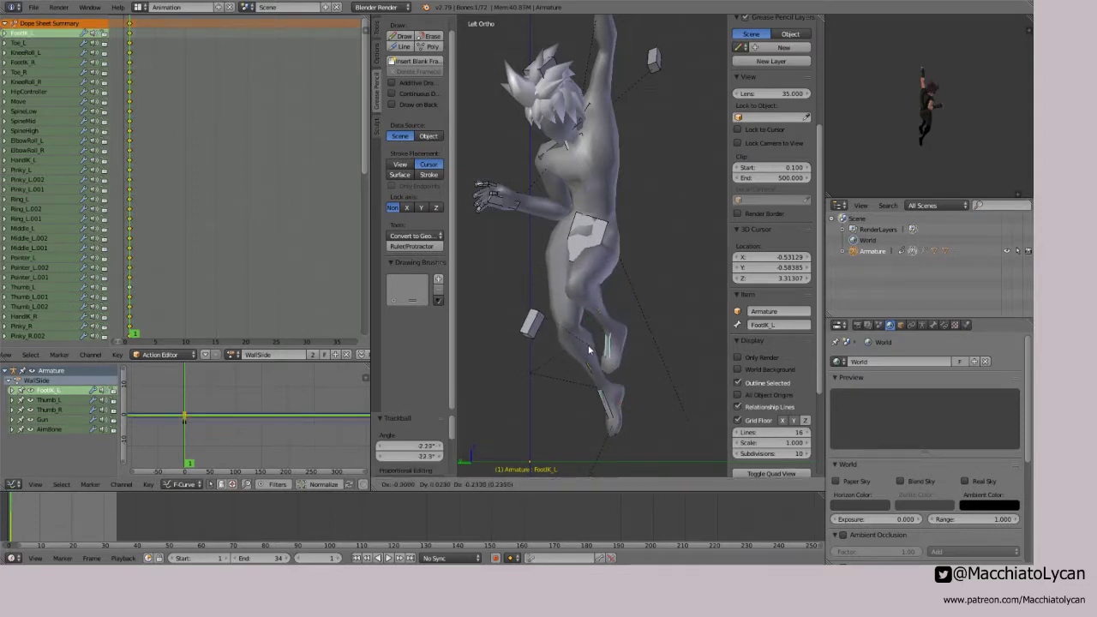
click(634, 333)
key(r)
click(681, 327)
Step: Rotate the HipController bone by about -12° and refine its tilt with a trackball rotation of about -11° and 4°
right_click(594, 250)
key(r)
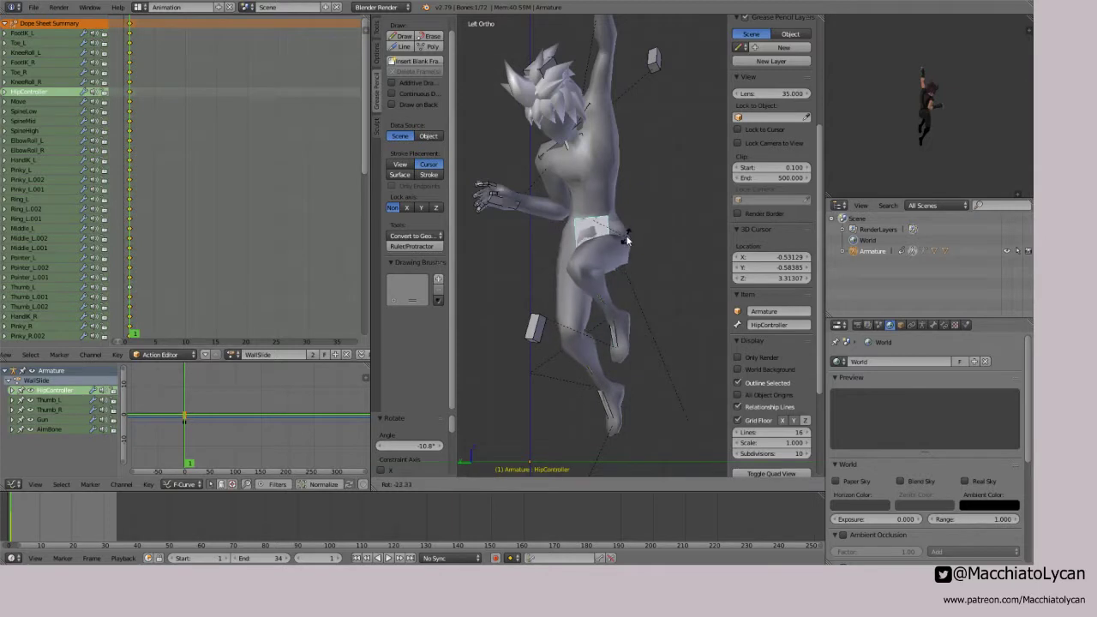
click(621, 244)
key(r)
key(r)
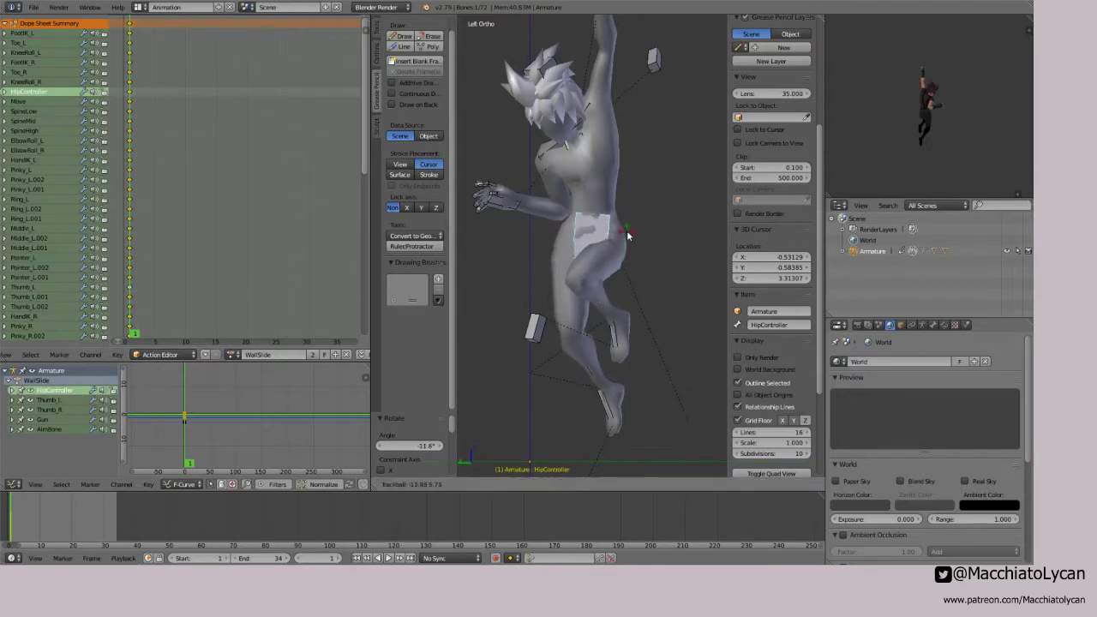
click(626, 237)
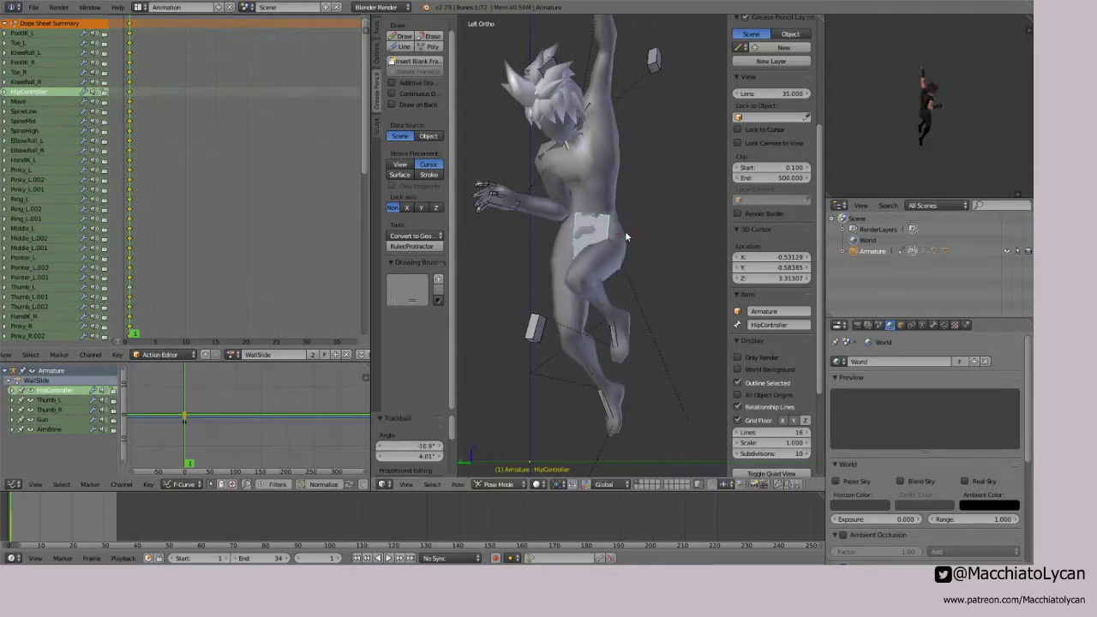
Step: Rotate the HandIK_R bone by about 26° and move it about 0.08 in Y and -0.03 in Z
right_click(511, 199)
key(r)
click(548, 226)
key(g)
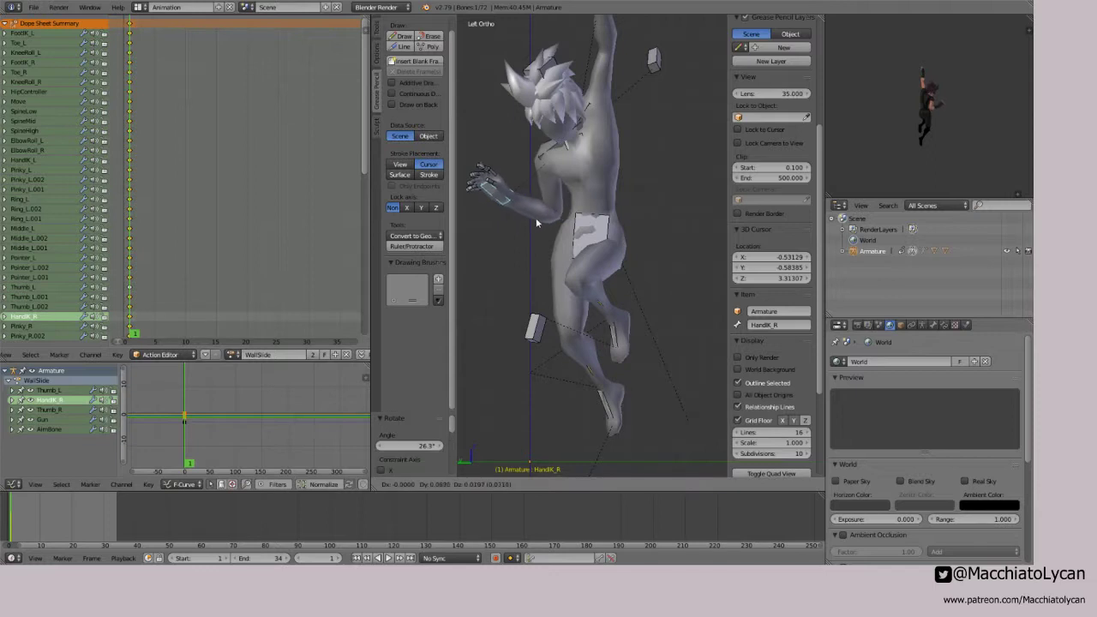
click(537, 221)
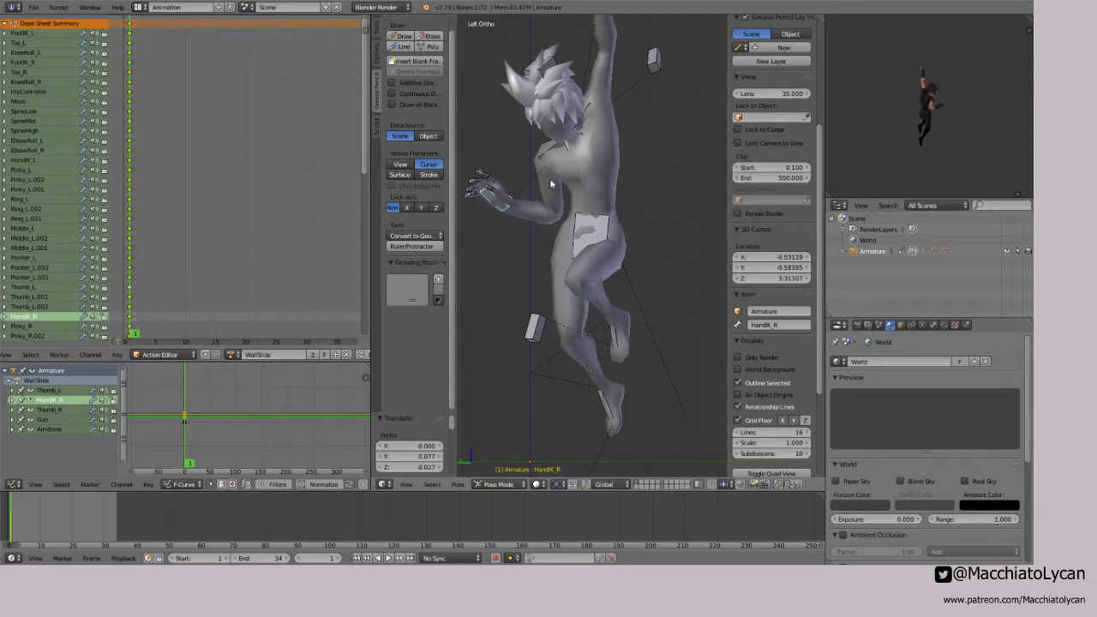
Step: Trackball-rotate the Head bone by about 3.4° and -5.7°
right_click(558, 125)
key(r)
key(r)
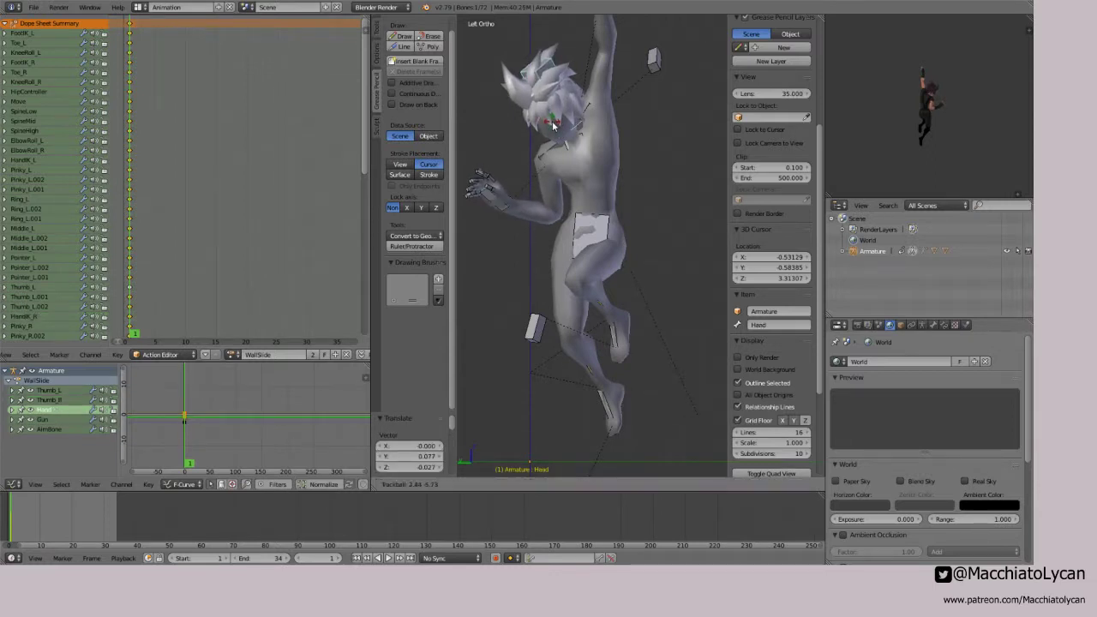
click(553, 125)
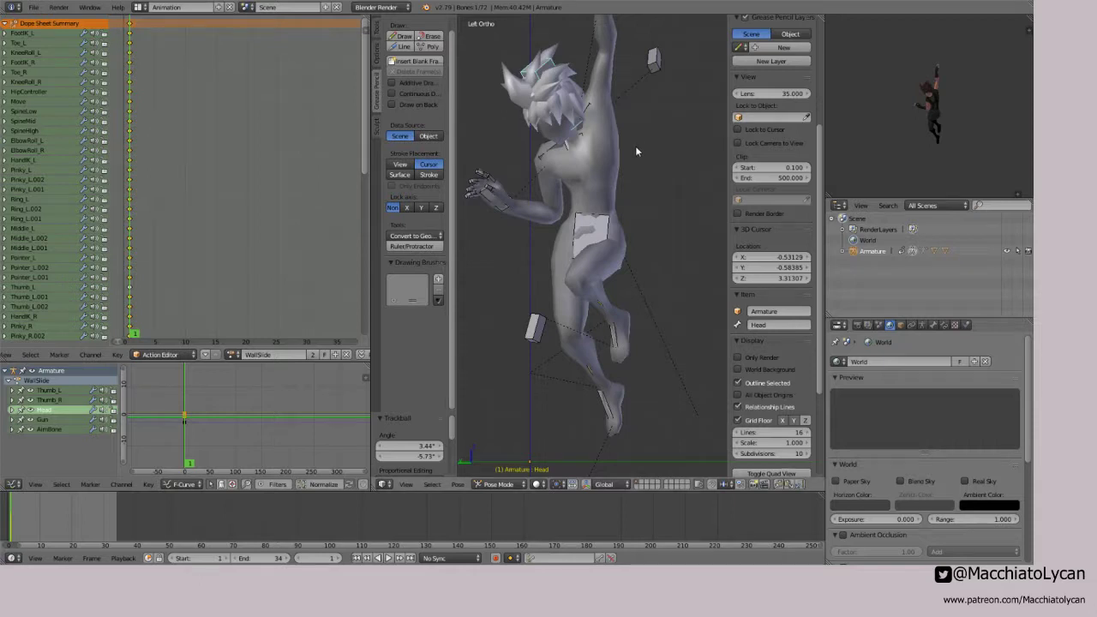
Step: Switch to Unity, enter play mode and run MalePlayer to the red wall to test jumping against it
key(ctrl+Tab)
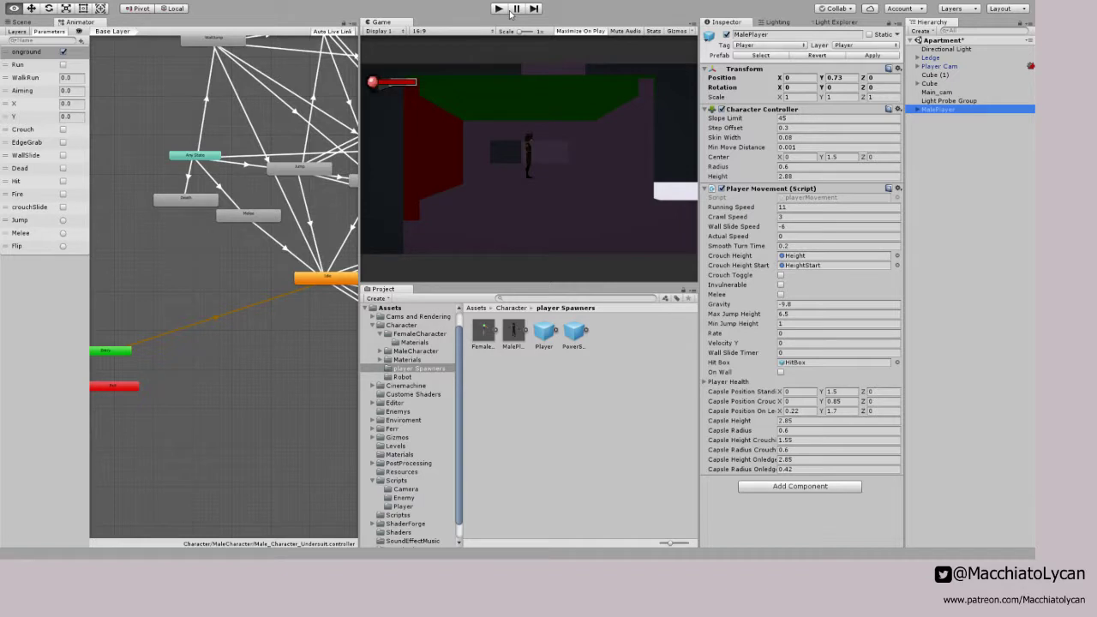
key(w)
click(497, 9)
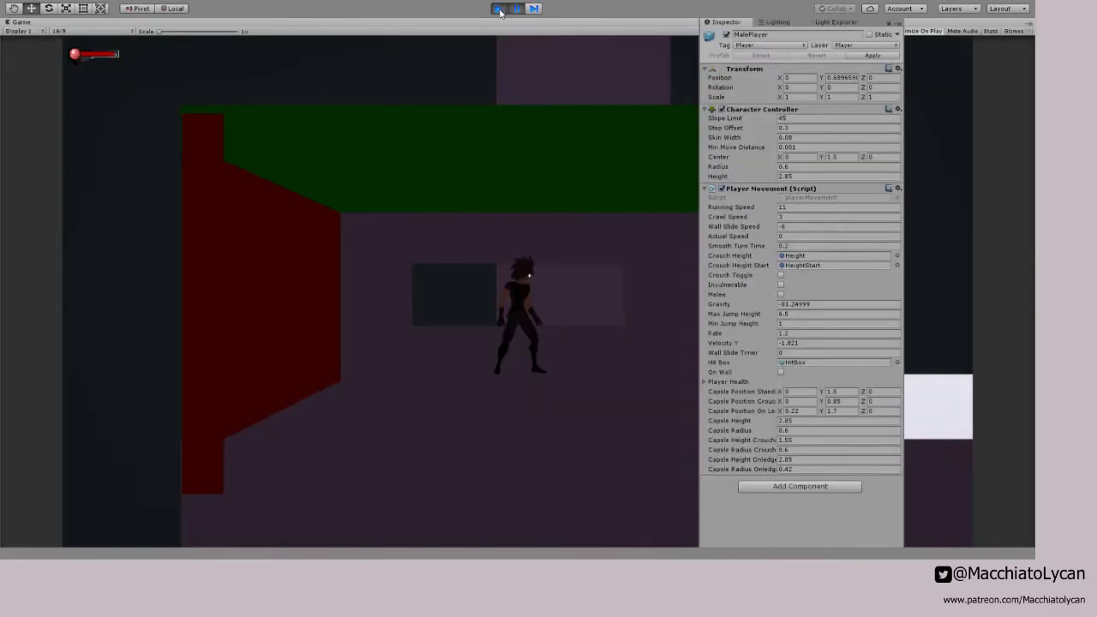
click(498, 9)
click(498, 10)
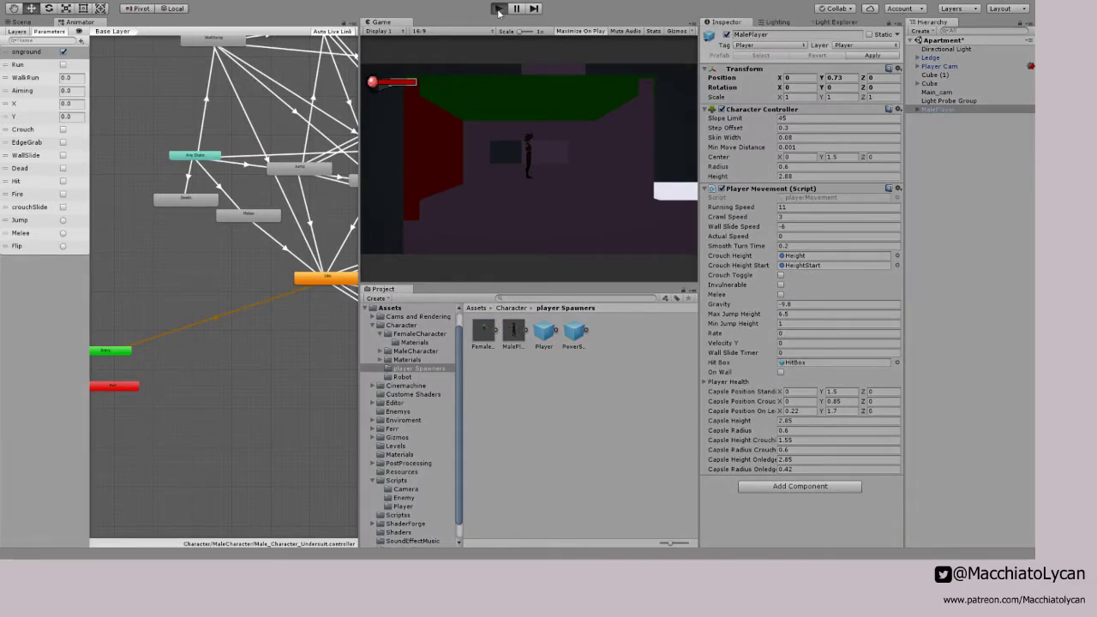
key(d)
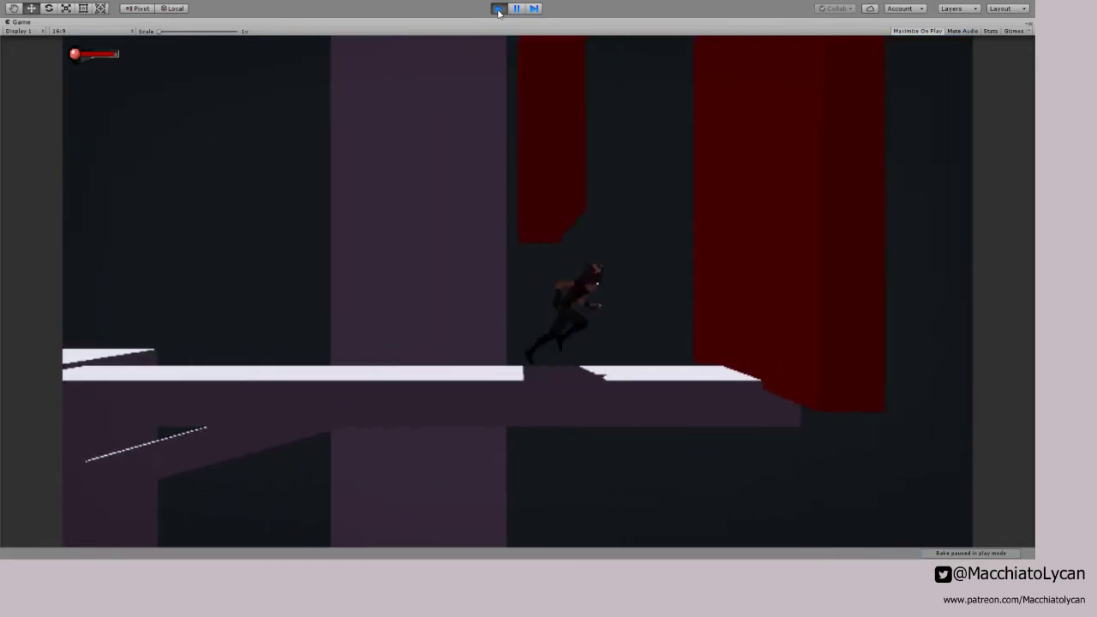
key(space)
key(space)
key(space)
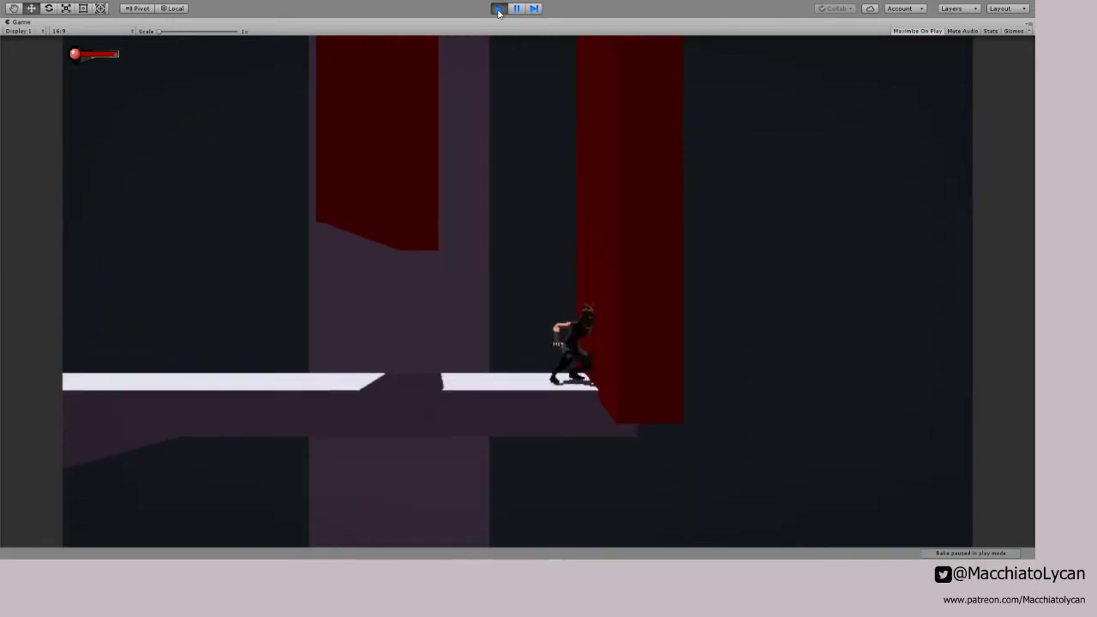
Step: Playtest the male character's wall slide pose with repeated wall jumps between the red walls
key(alt+Tab)
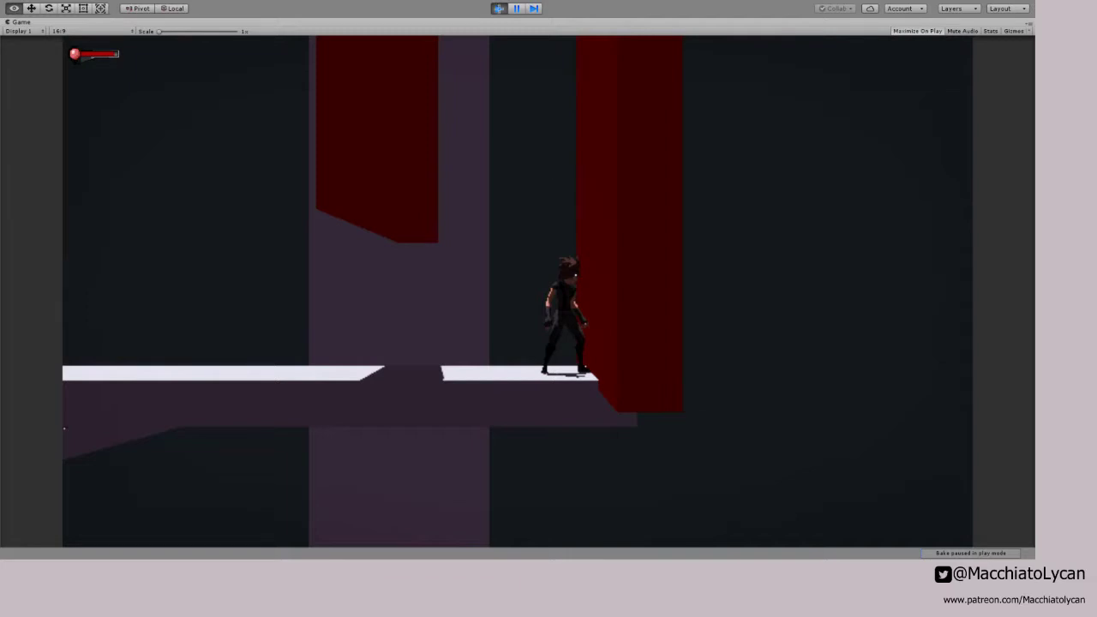
click(499, 9)
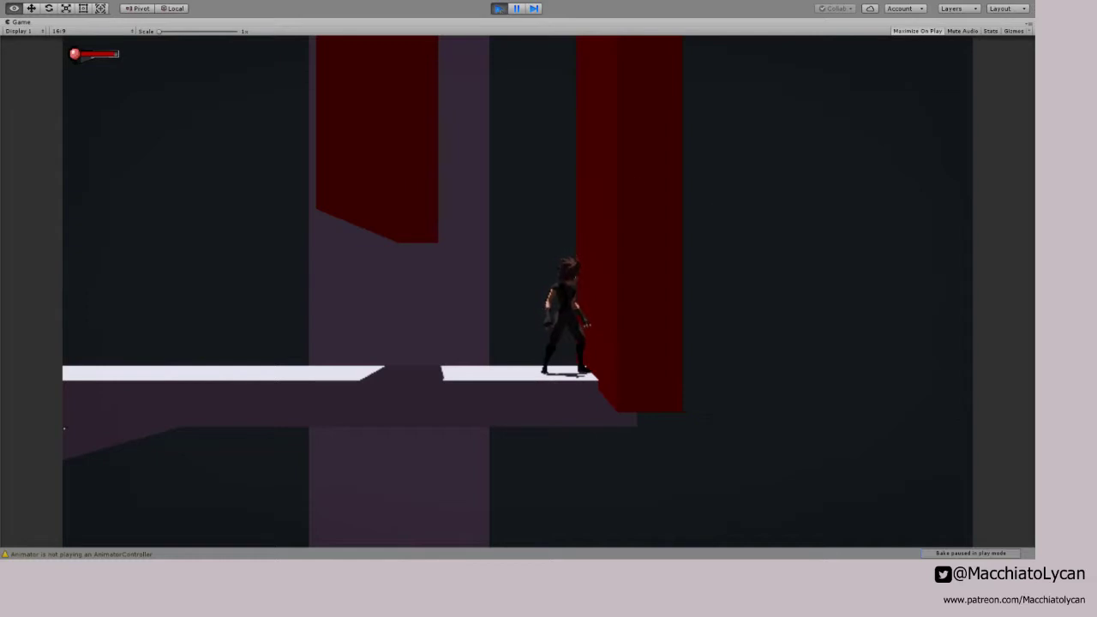
key(a)
key(d)
key(space)
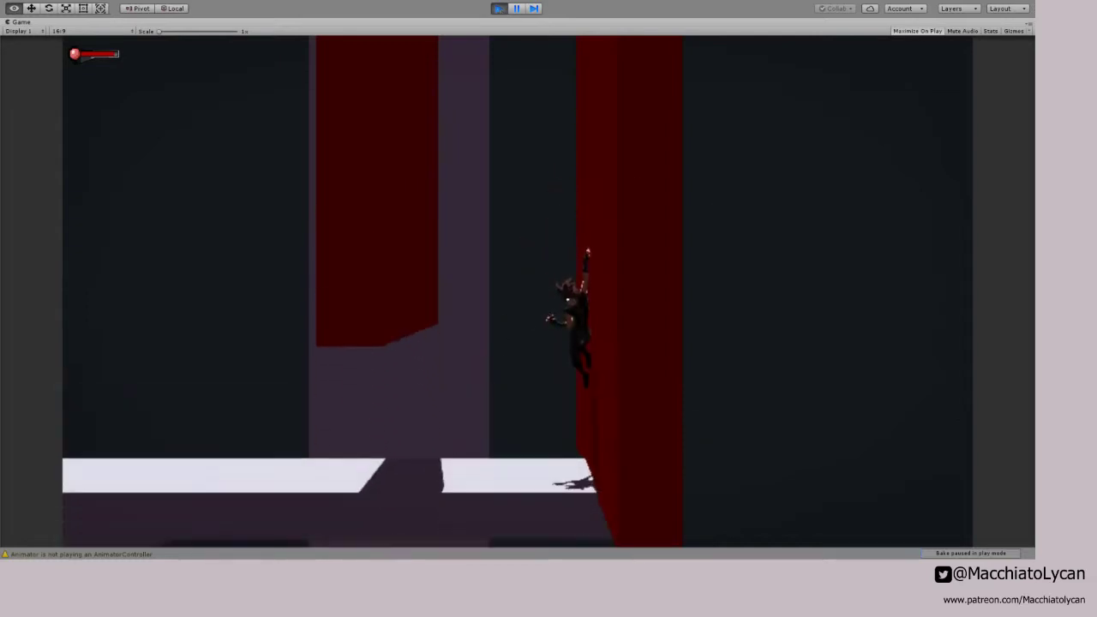
key(space)
key(space)
key(space)
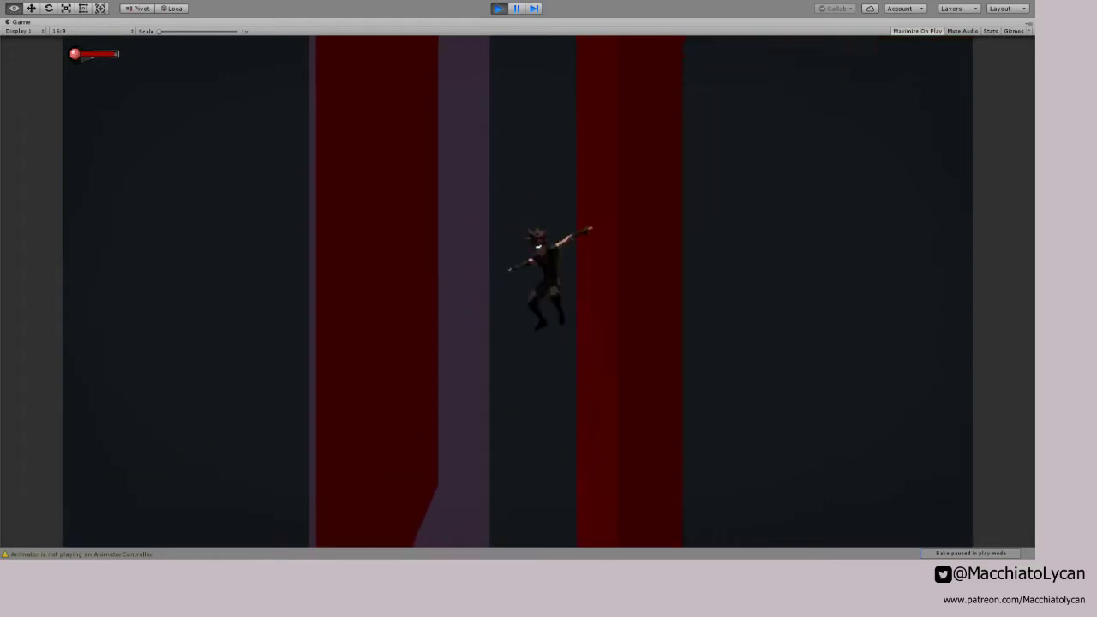
key(space)
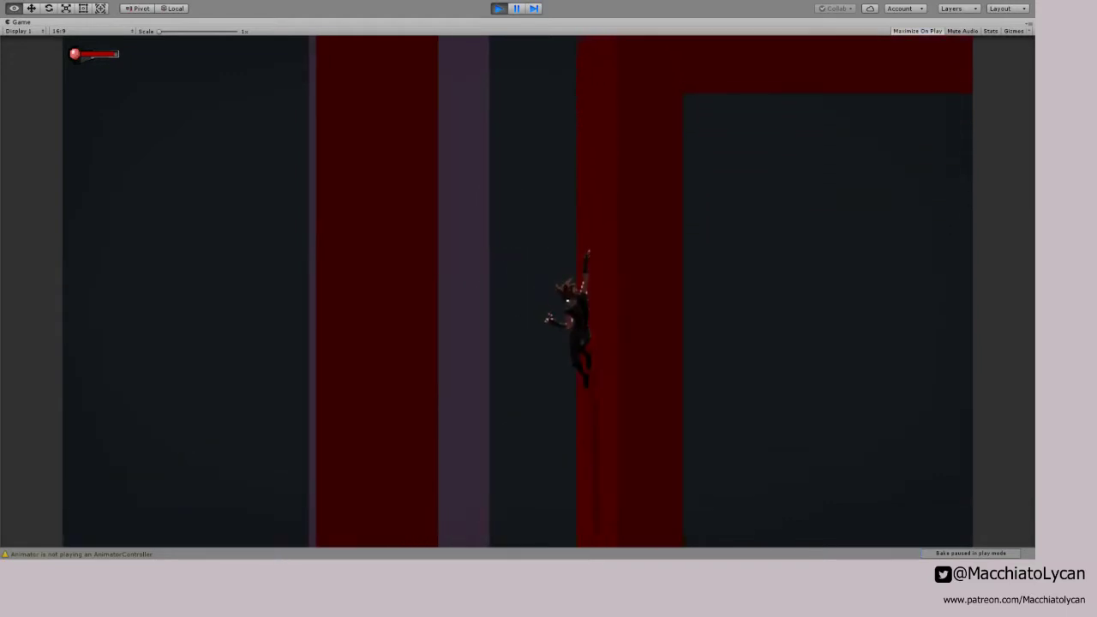
key(space)
key(space)
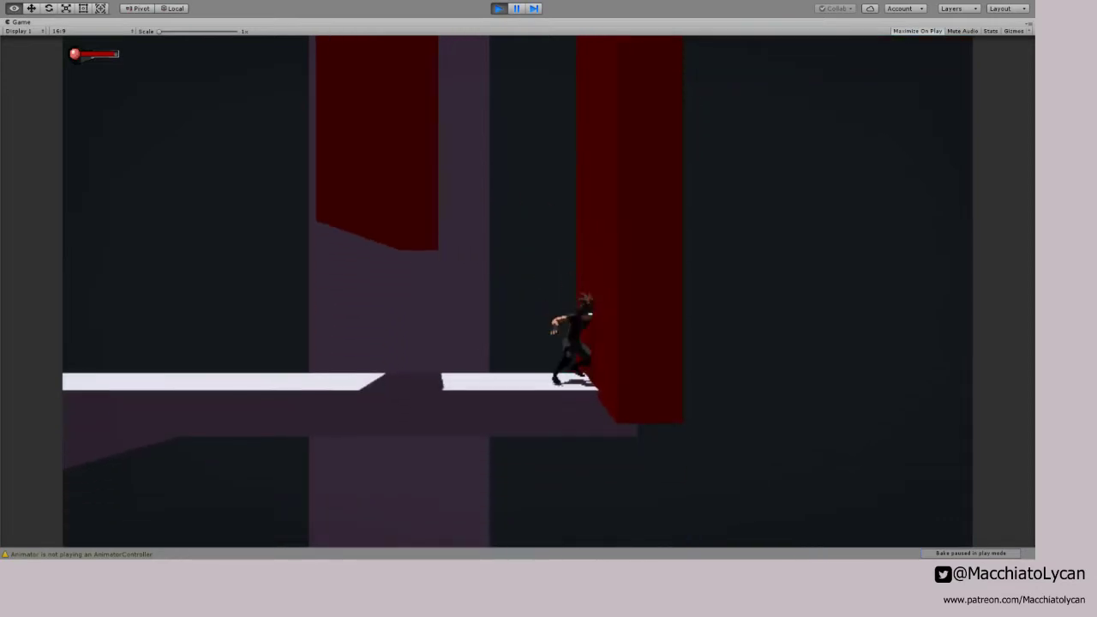
key(space)
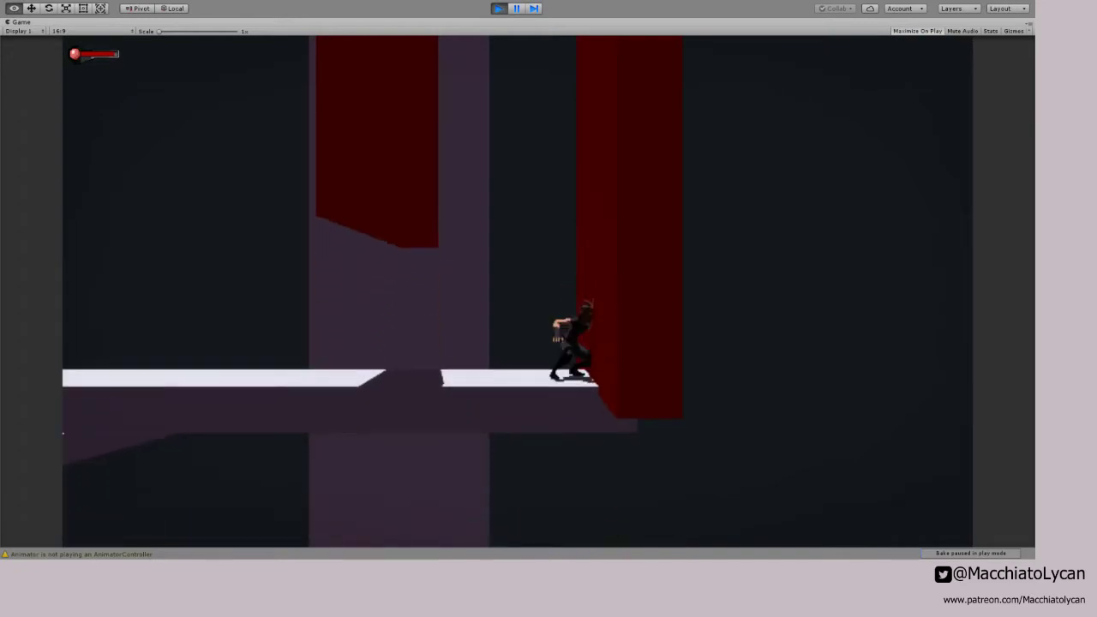
key(space)
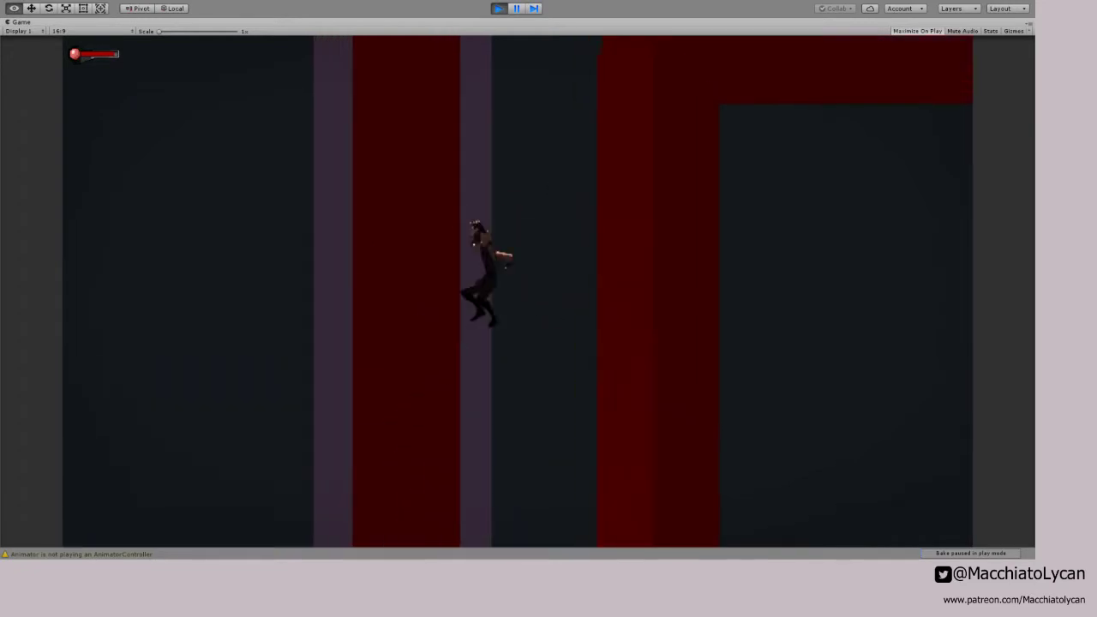
Step: End the playtest and display MalePlayer's component settings
key(space)
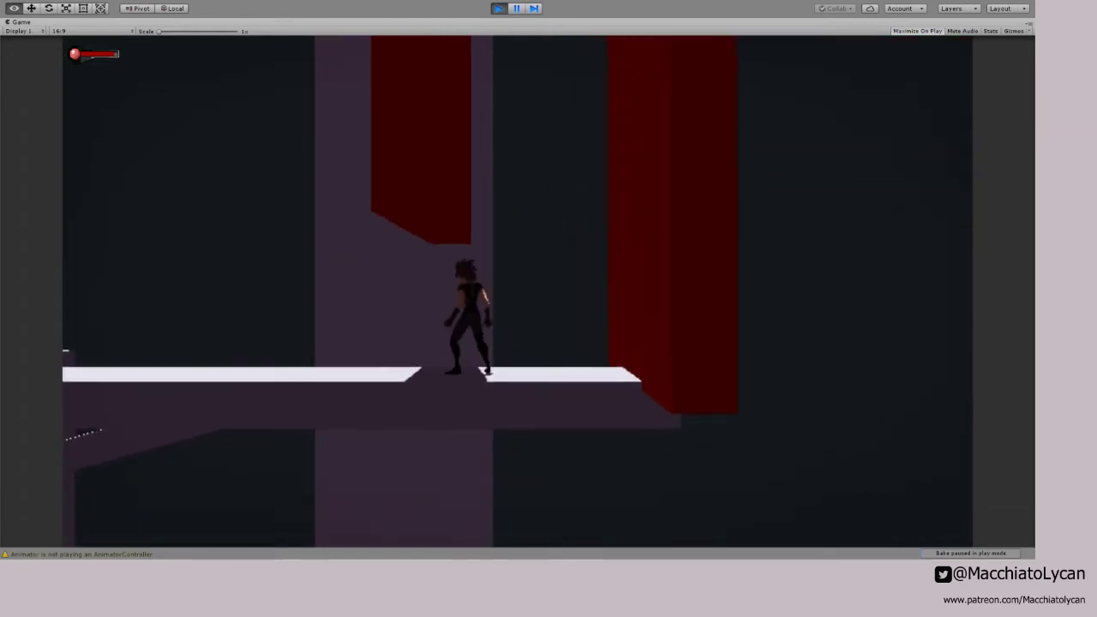
click(498, 9)
click(788, 21)
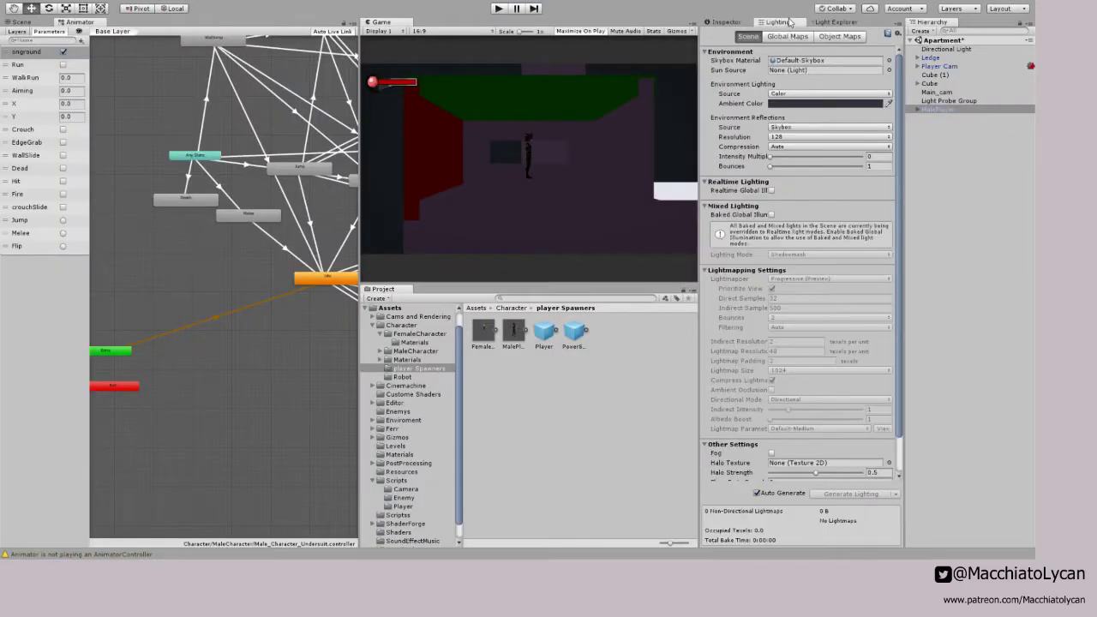
click(724, 21)
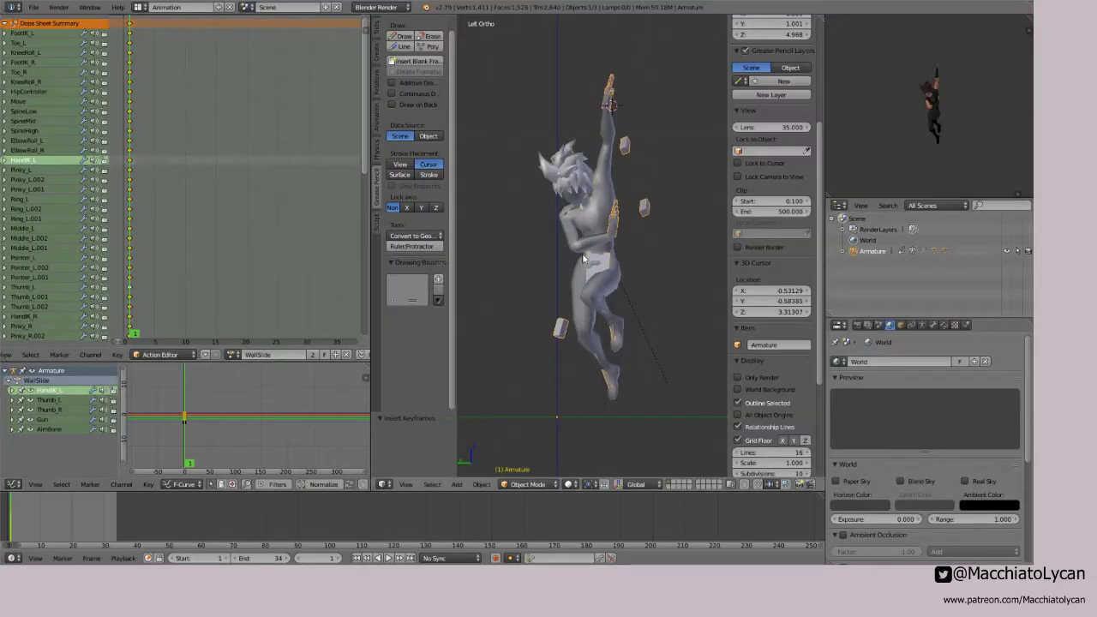
Step: Switch to Blender, enter Pose Mode and move the HandIK_R bone about -0.085 along X
scroll(624, 230, up, 4)
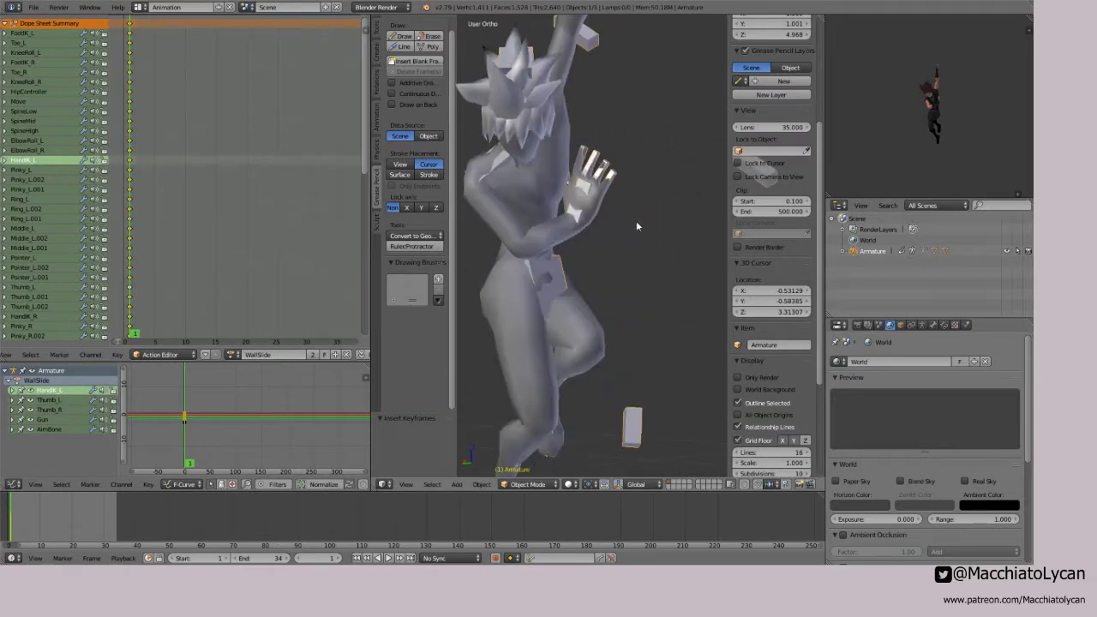
scroll(638, 219, up, 2)
middle_drag(638, 219, 612, 246)
key(ctrl+Tab)
right_click(590, 247)
key(g)
key(x)
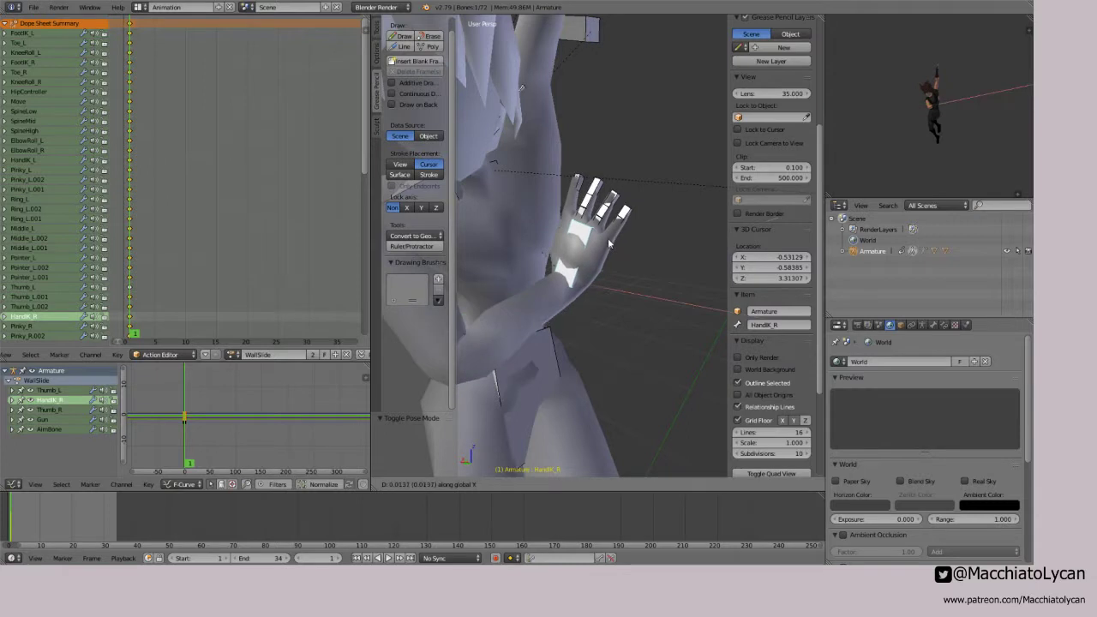
click(633, 249)
Step: At frame 0, move HandIK_R about -0.096 along Y and insert keyframes on all channels of the WallSlide action
middle_drag(633, 248, 662, 243)
middle_drag(538, 242, 619, 271)
scroll(607, 236, down, 6)
middle_drag(602, 193, 633, 224)
scroll(654, 262, down, 3)
key(Left)
key(g)
key(y)
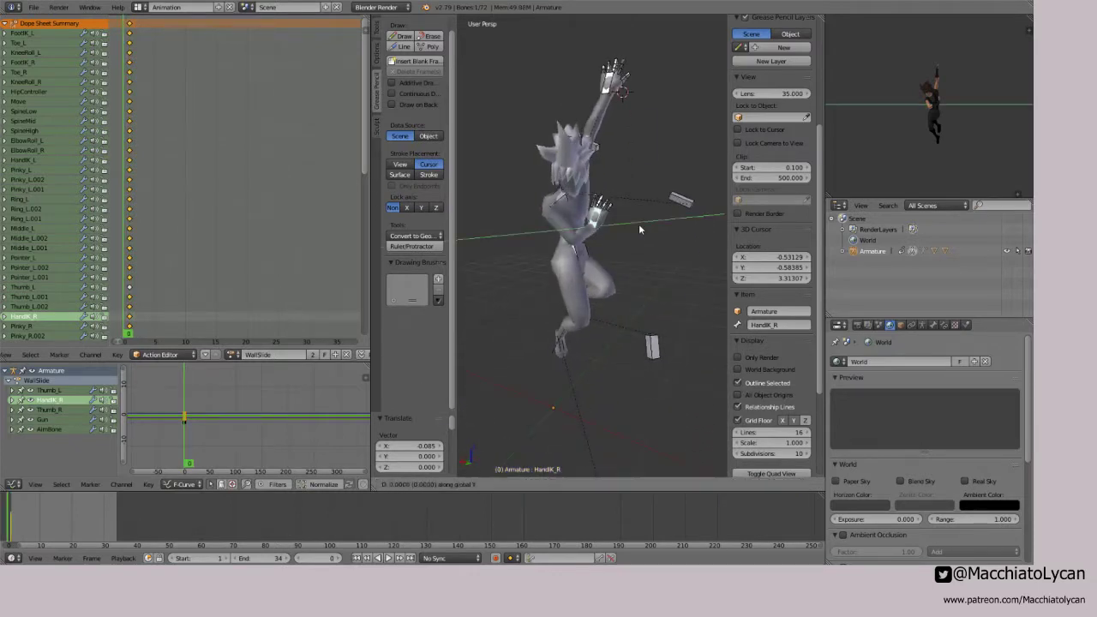
click(639, 225)
key(i)
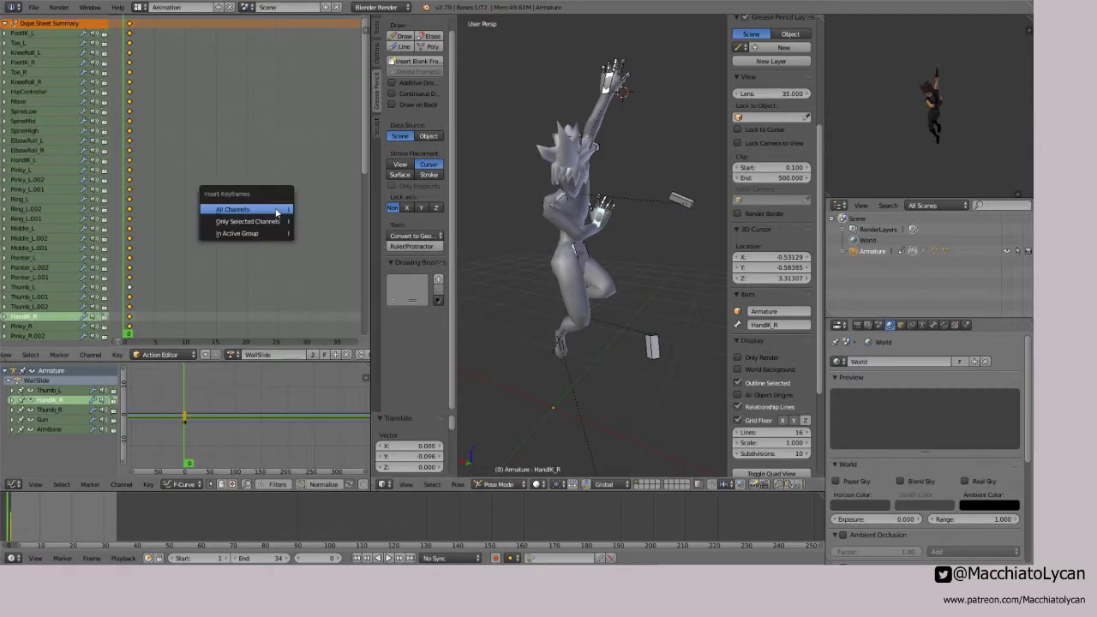
click(283, 211)
Step: At frame 1, move HandIK_R about -0.104 along X and insert keyframes in the WallSlide action
click(130, 217)
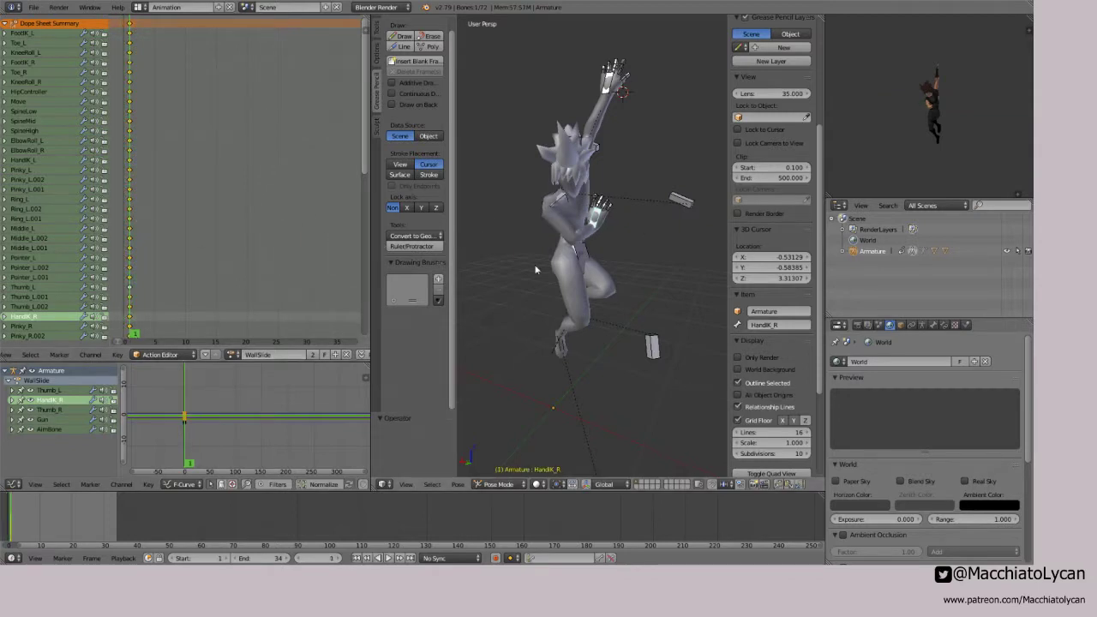
key(g)
key(y)
key(x)
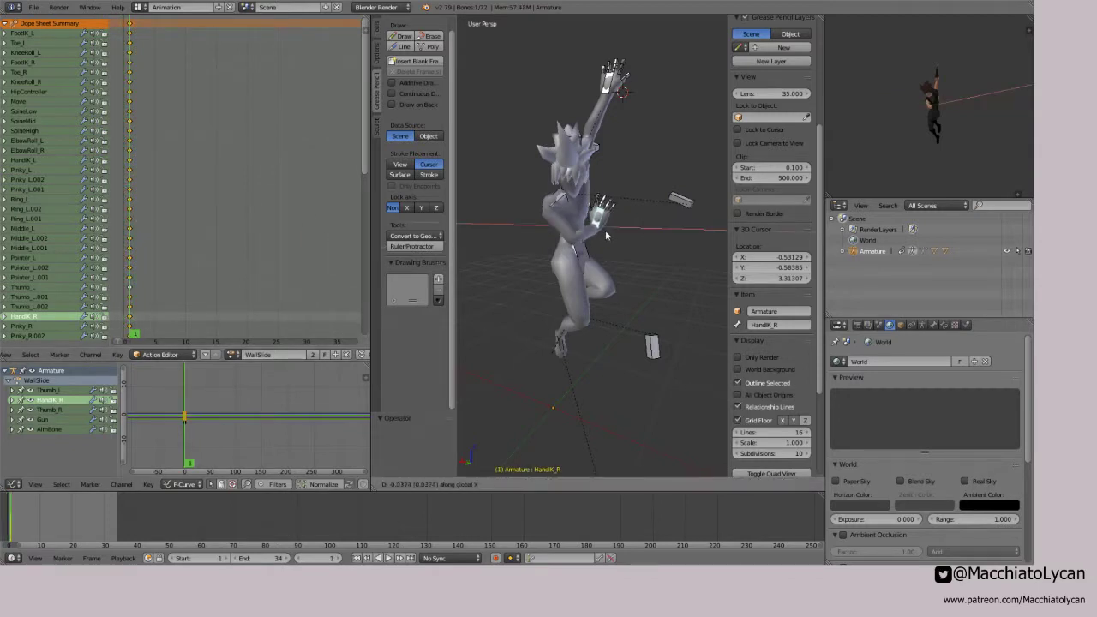
click(611, 232)
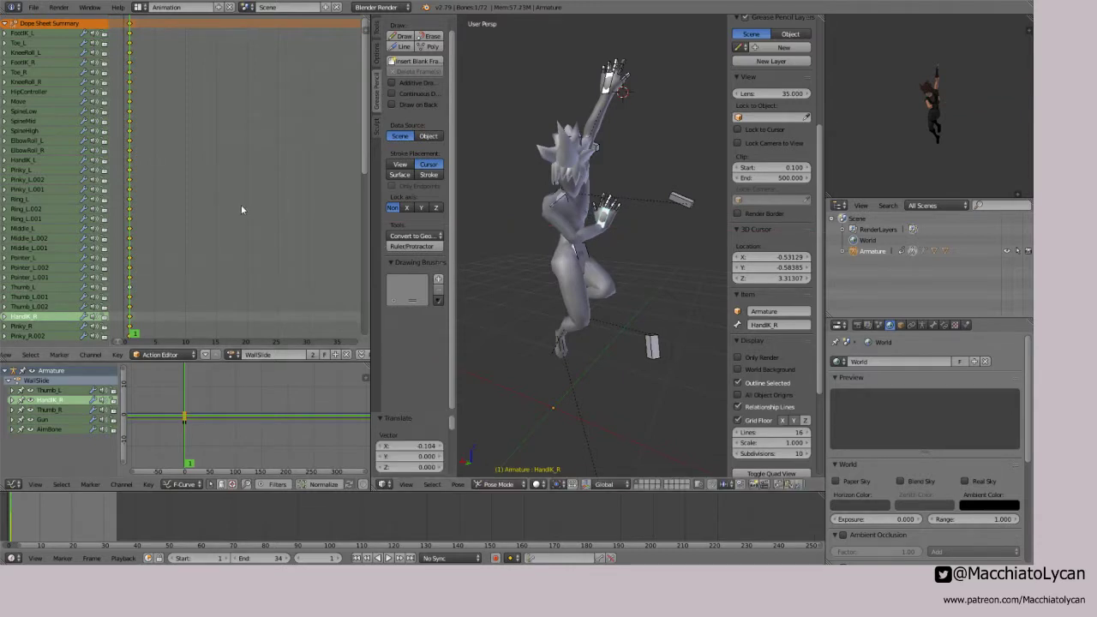
key(i)
click(220, 191)
Step: Return the armature to Object Mode and save the Blender file over the existing one
mouse_move(617, 184)
middle_down()
mouse_move(561, 182)
mouse_move(600, 194)
middle_up()
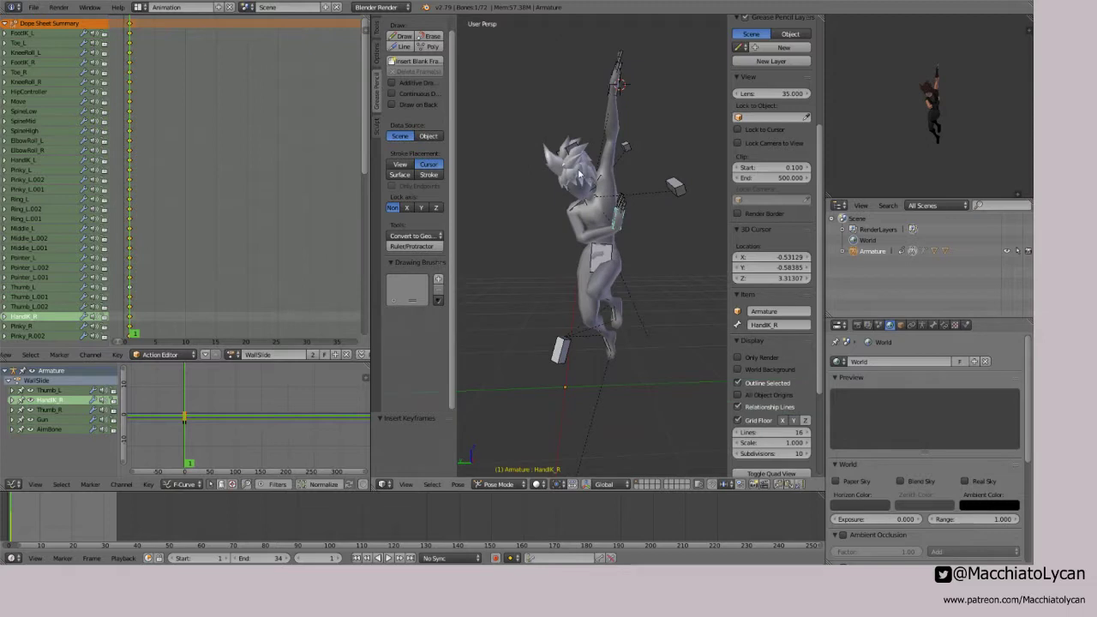
key(ctrl+Tab)
key(ctrl+s)
click(604, 197)
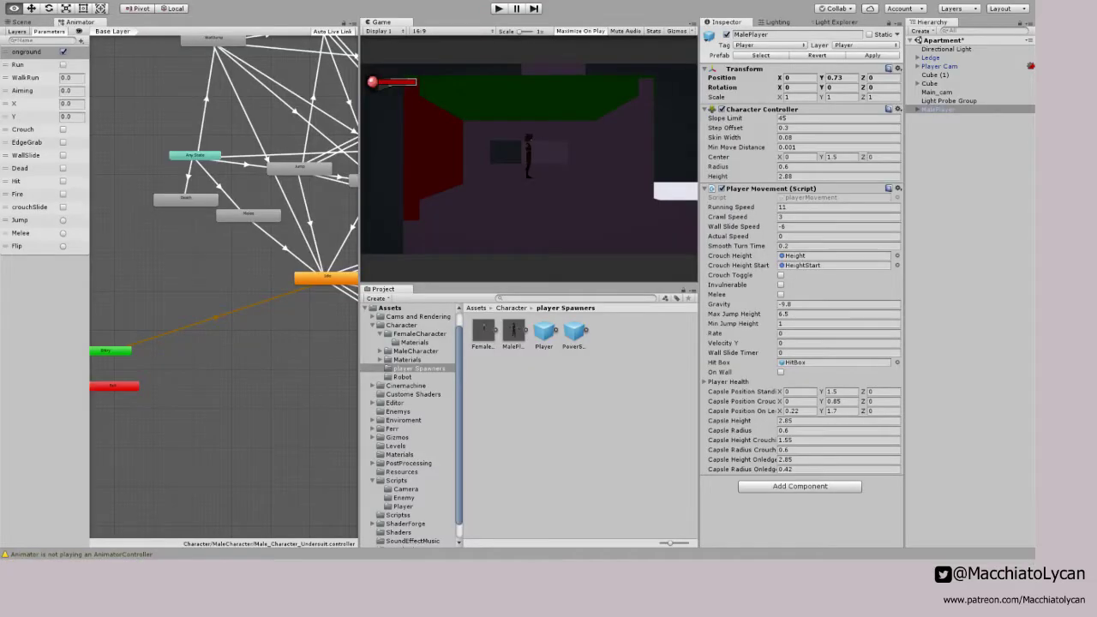
Step: Switch to Unity, enter play mode and wall jump between the red walls up onto the upper red platform
click(499, 8)
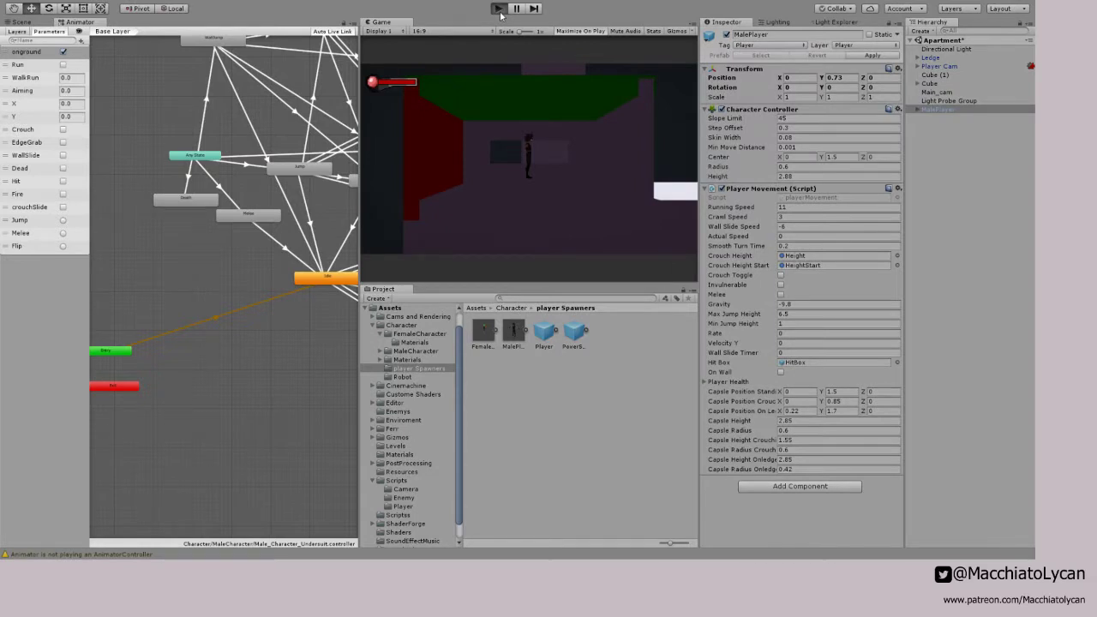
key(d)
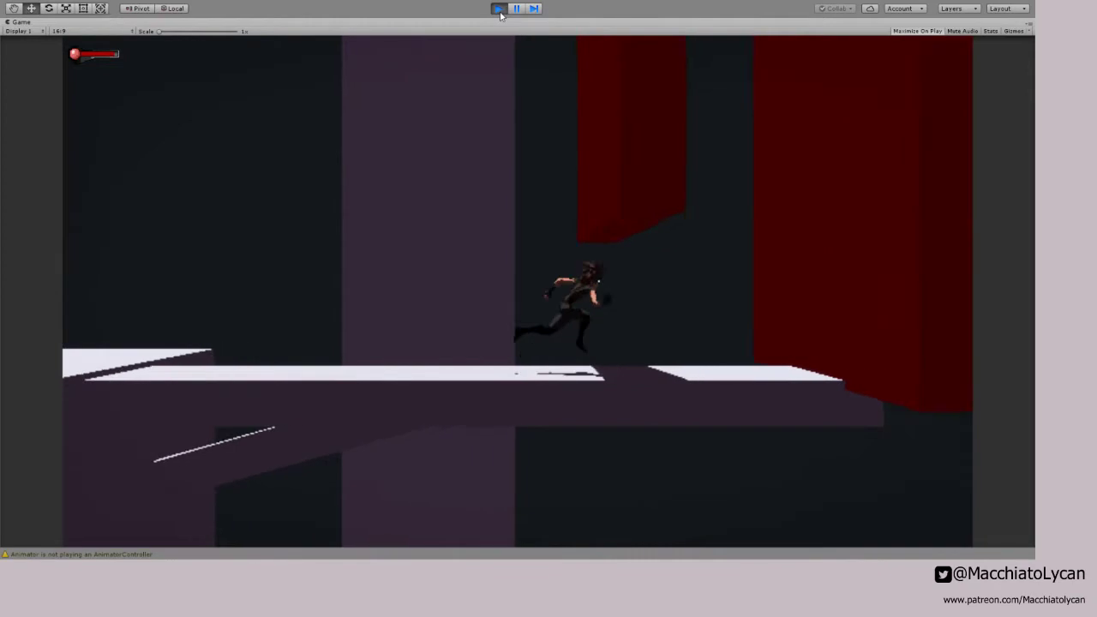
key(space)
key(space)
key(space)
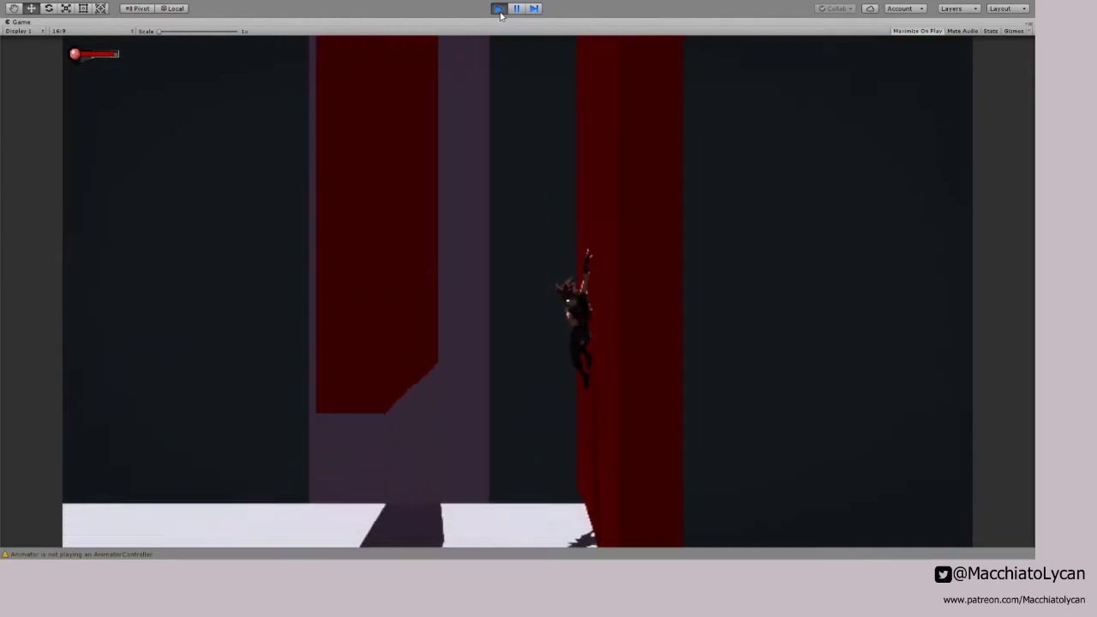
key(space)
key(space)
key(space)
key(space)
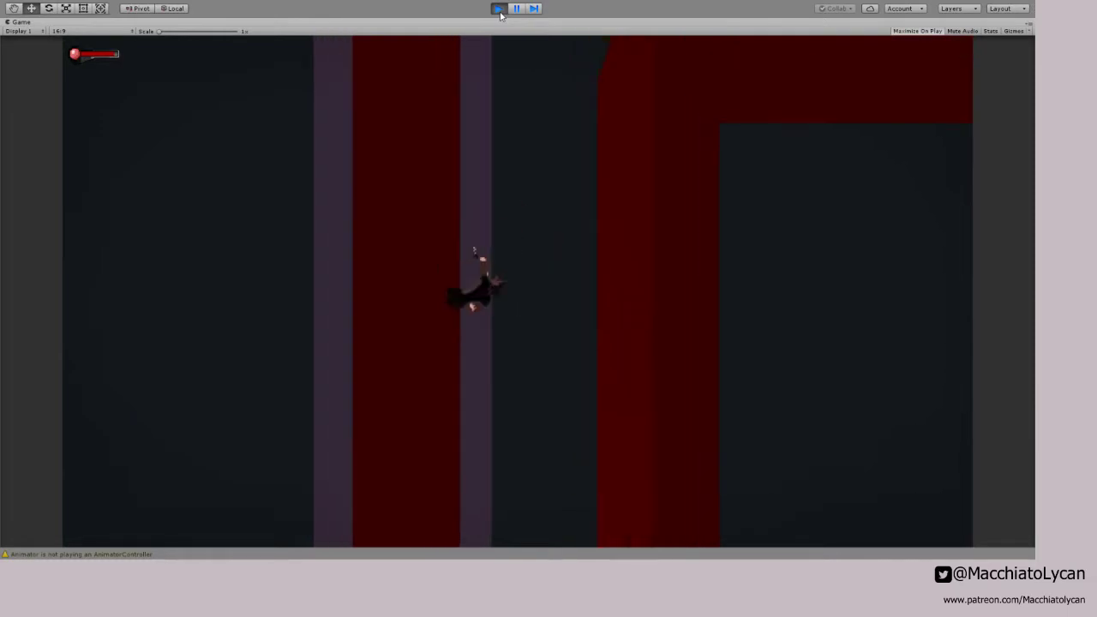
key(space)
key(space)
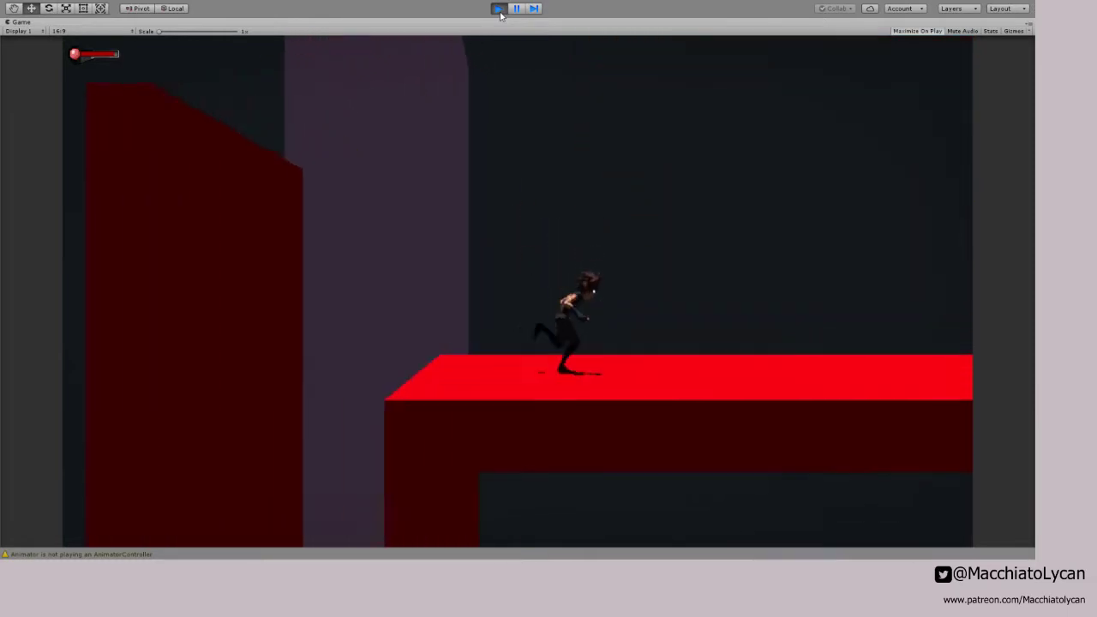
Step: Run back off the red platform and test the wall slide down the shaft to the ground
key(Left)
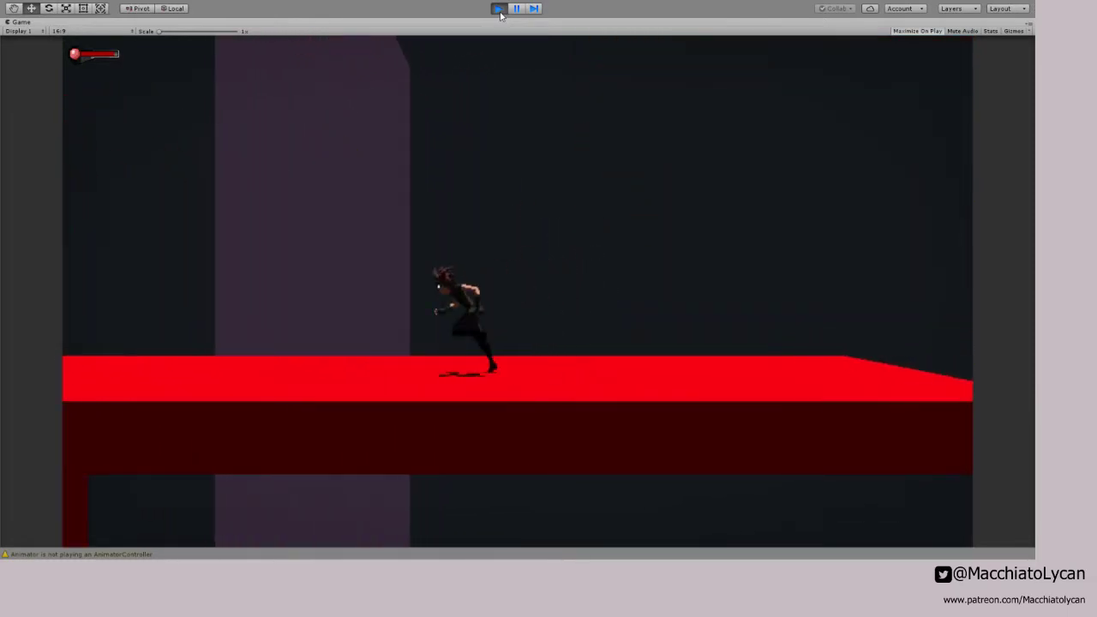
key(space)
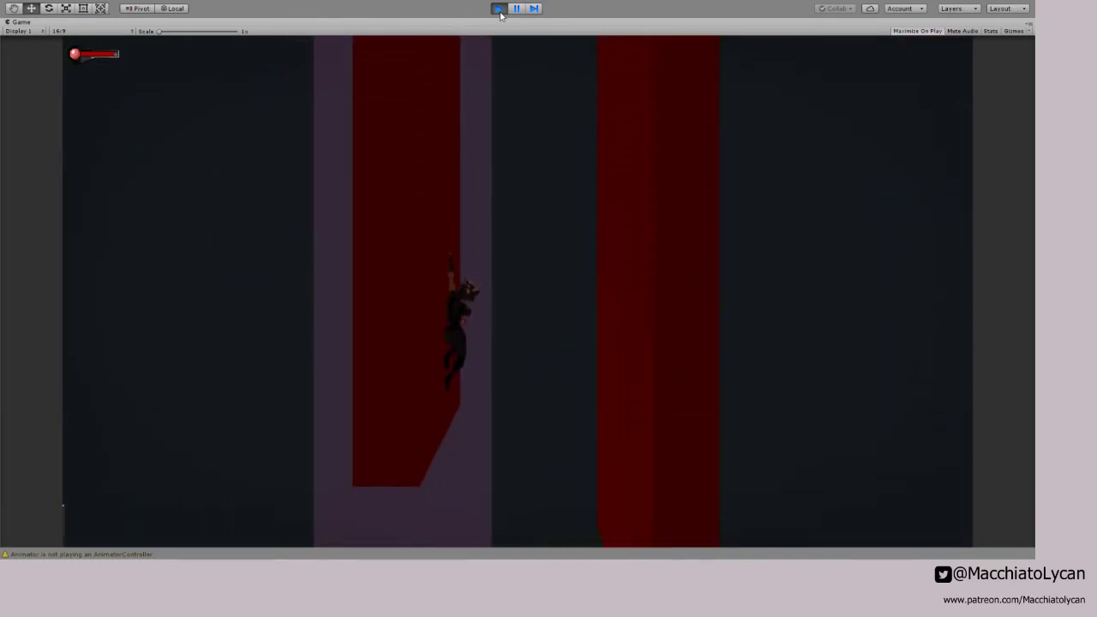
key(Left)
key(Right)
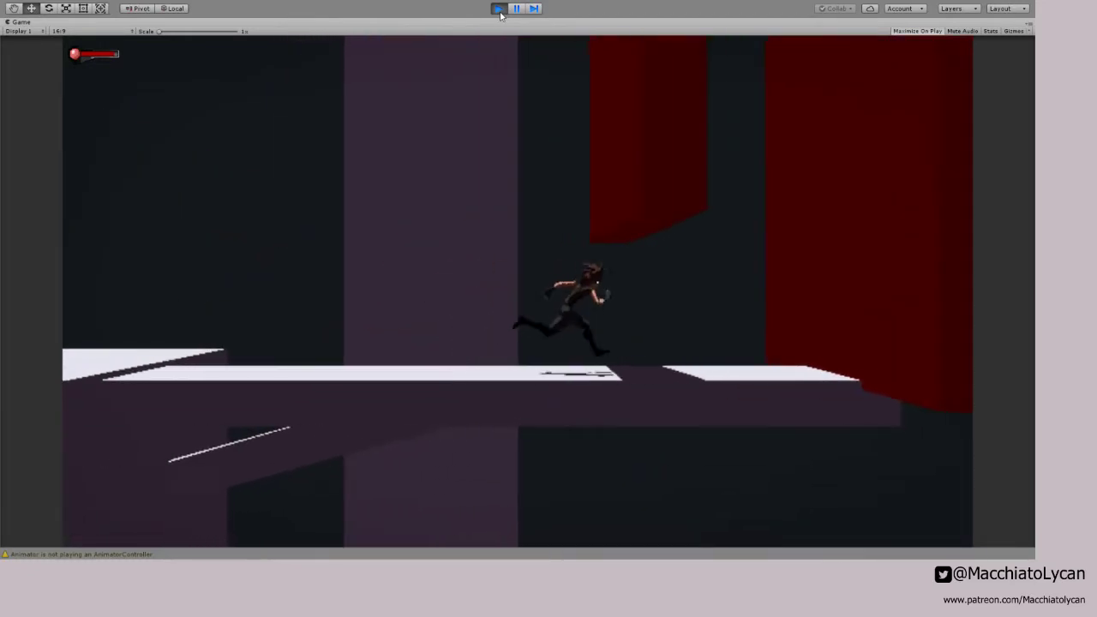
Step: Test repeated wall jumps from the ground floor up between the two red walls
key(space)
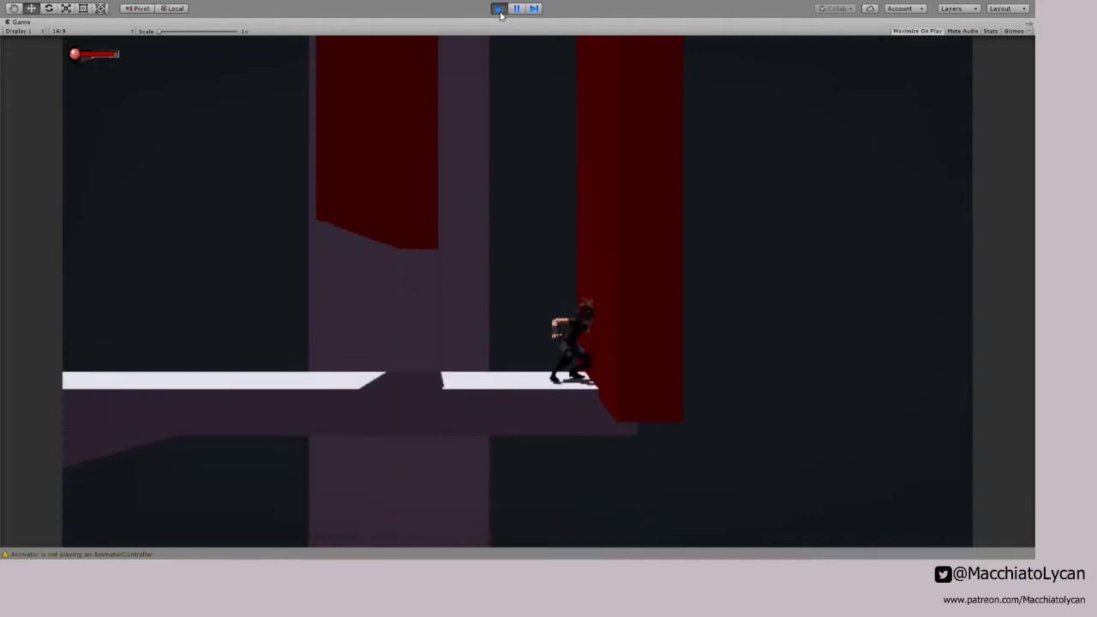
key(Left)
key(space)
key(space)
key(space)
key(space)
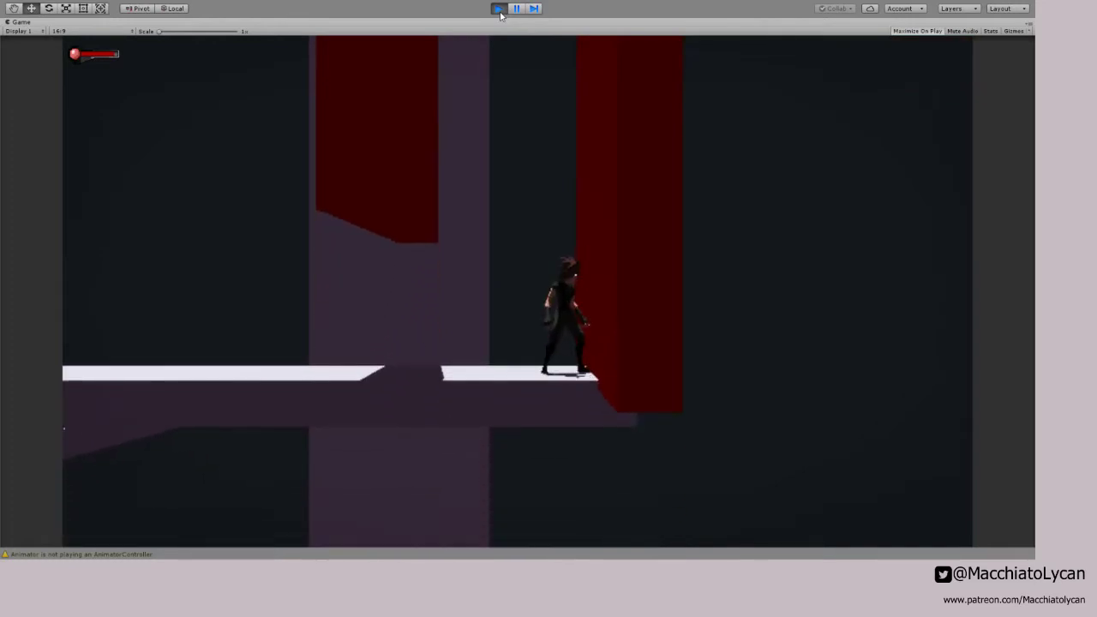
key(Left)
key(space)
key(space)
key(space)
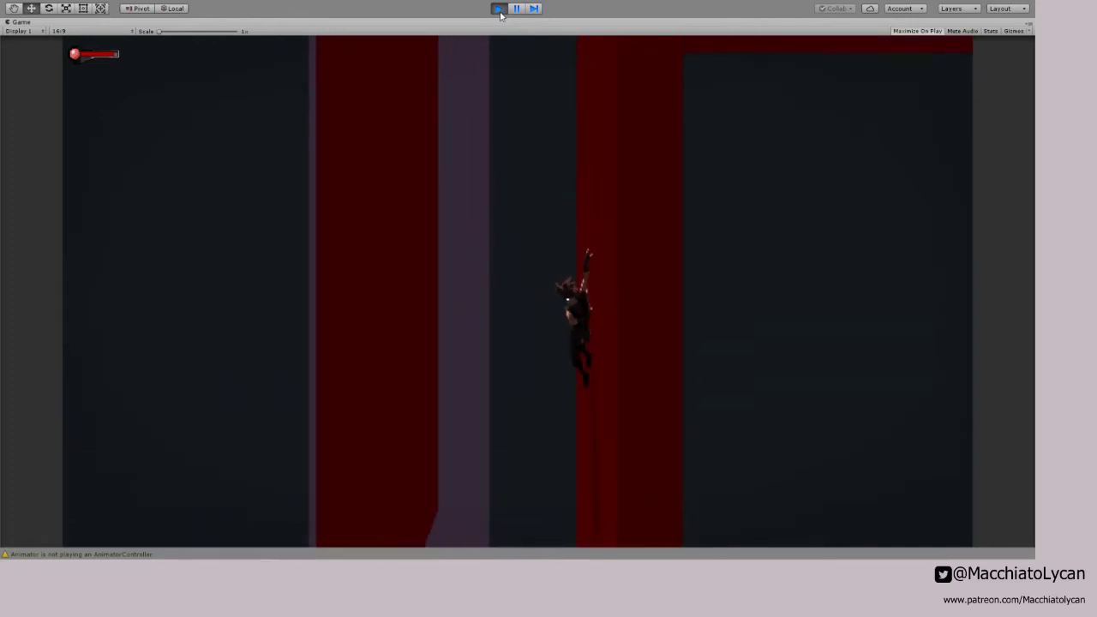
key(space)
key(space)
key(space)
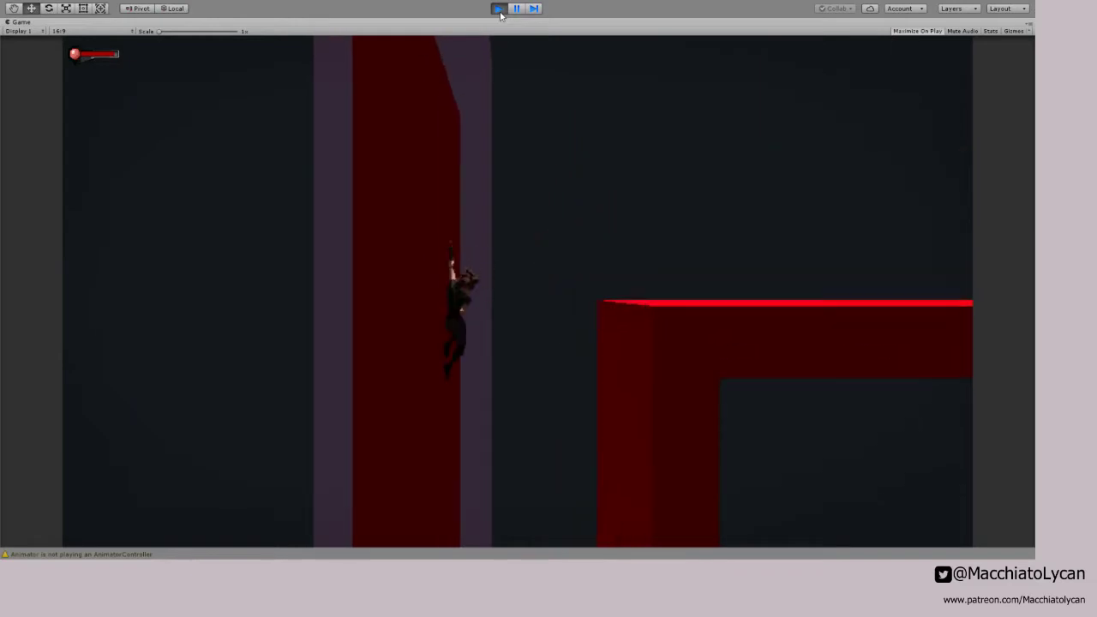
Step: Test sliding down and wall jumping back up the red shaft, finishing on the upper red platform
key(Right)
key(Left)
key(space)
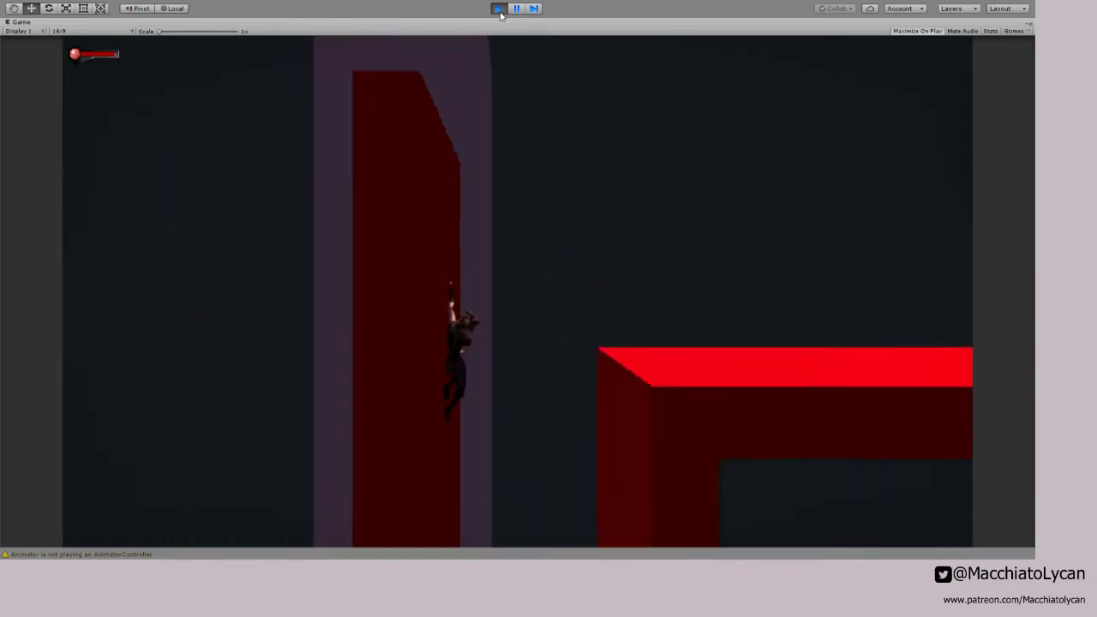
key(space)
key(Right)
key(space)
key(space)
key(space)
key(space)
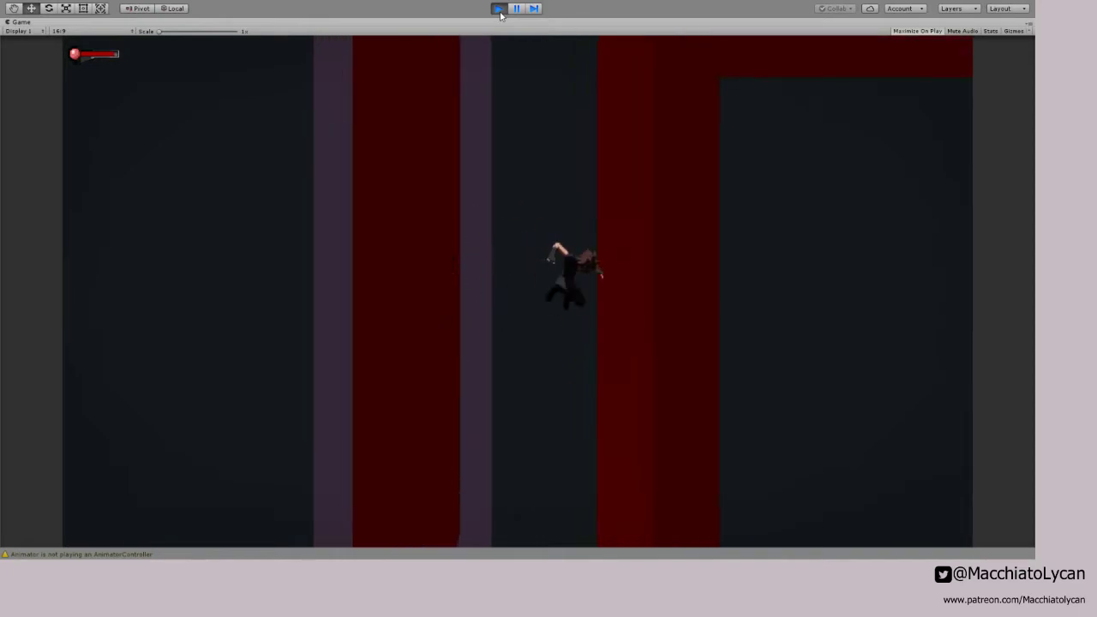
key(space)
key(space)
key(space)
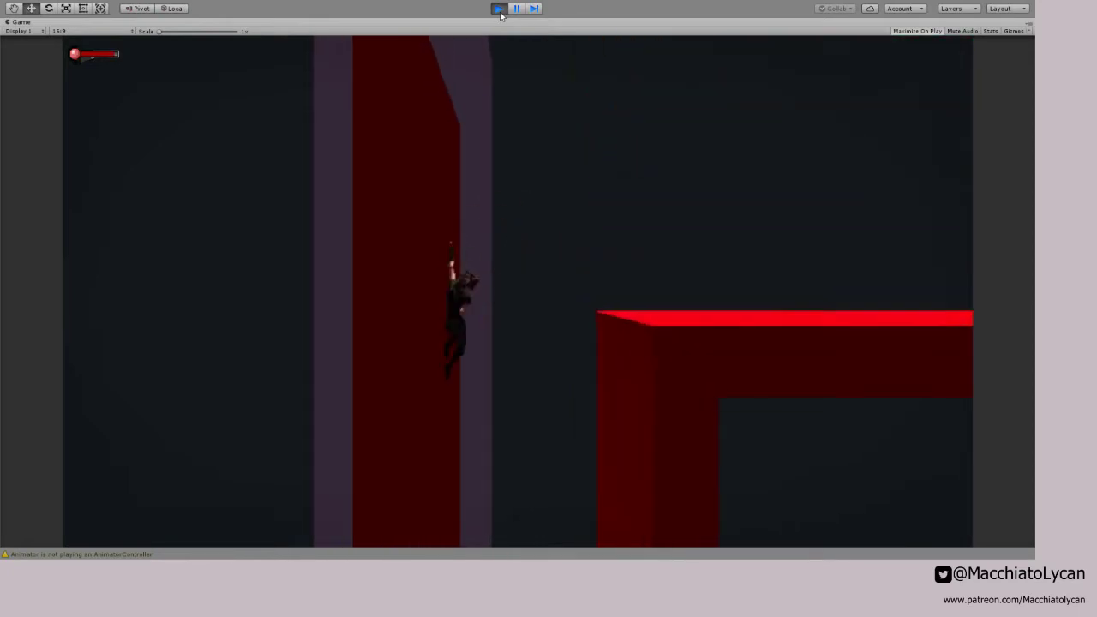
key(Right)
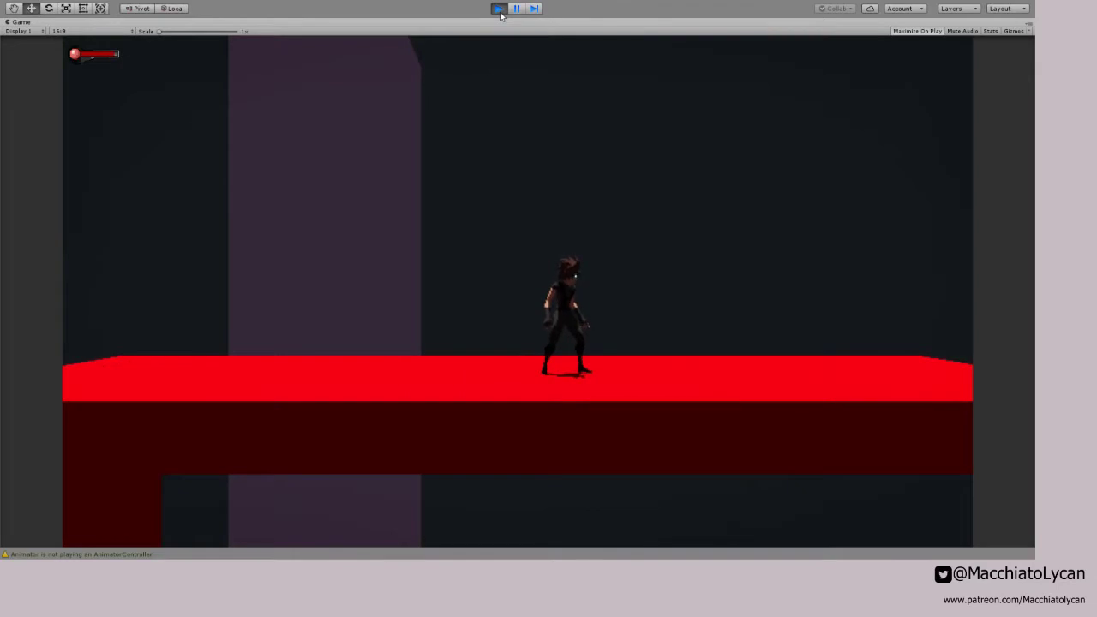
Step: End the playtest and set the WallJump animator state's speed to 1
click(498, 9)
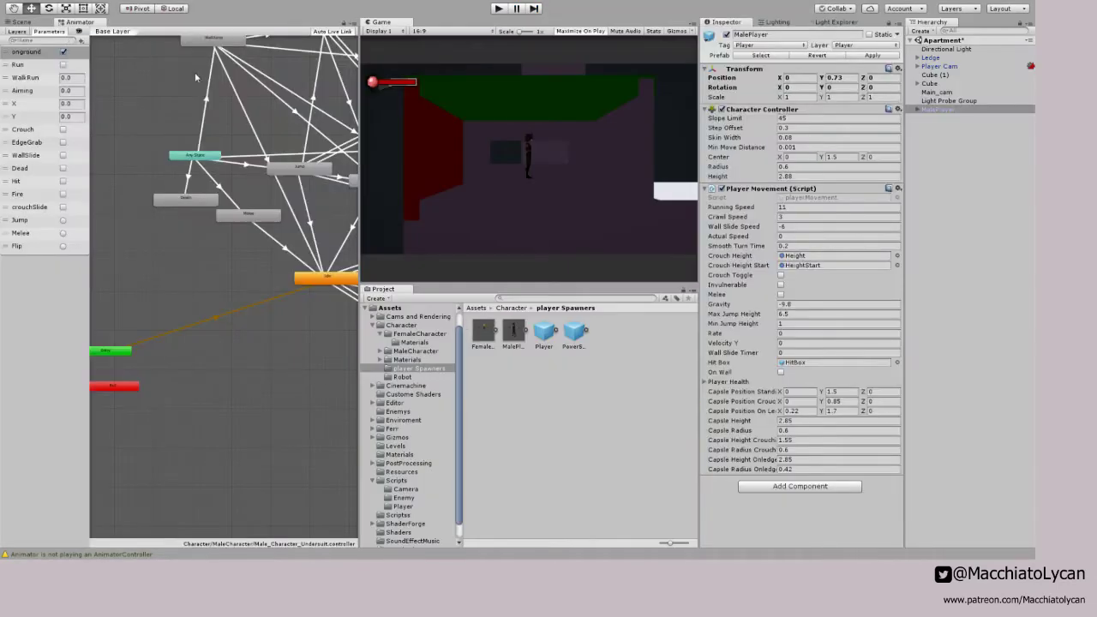
click(178, 134)
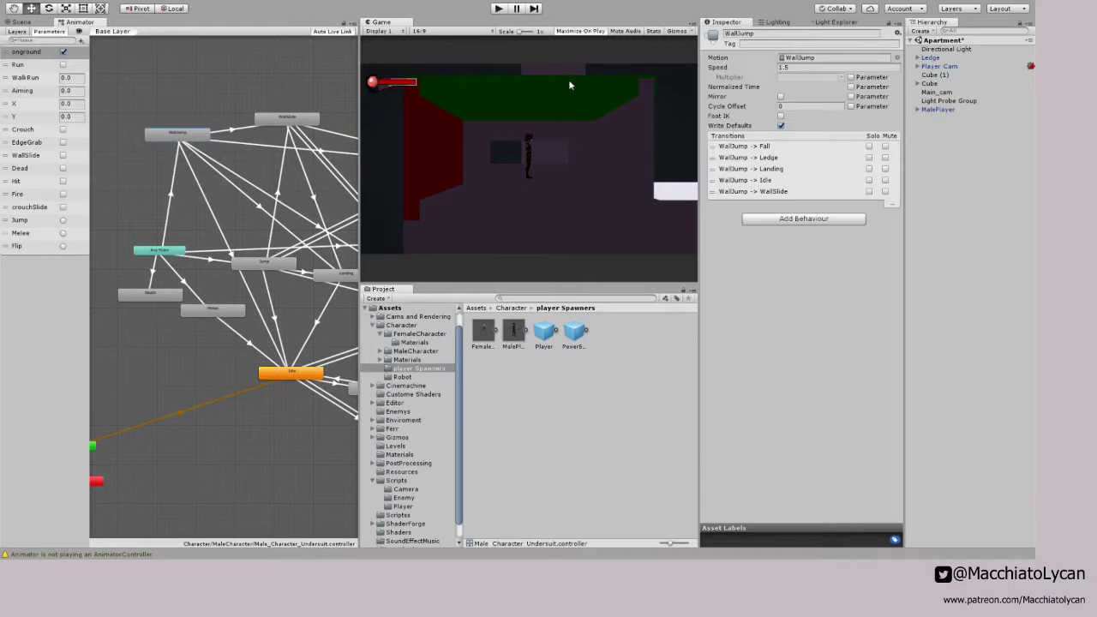
click(797, 66)
text(1)
Step: Start a playtest and wall jump up between the two red walls onto the upper red platform
click(499, 9)
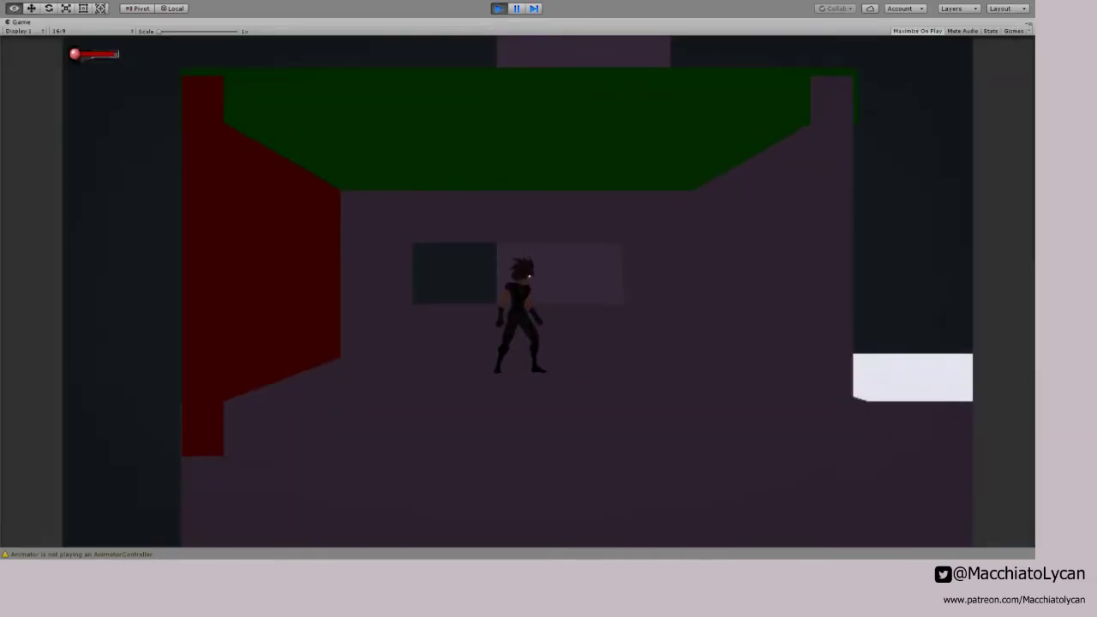
key(Right)
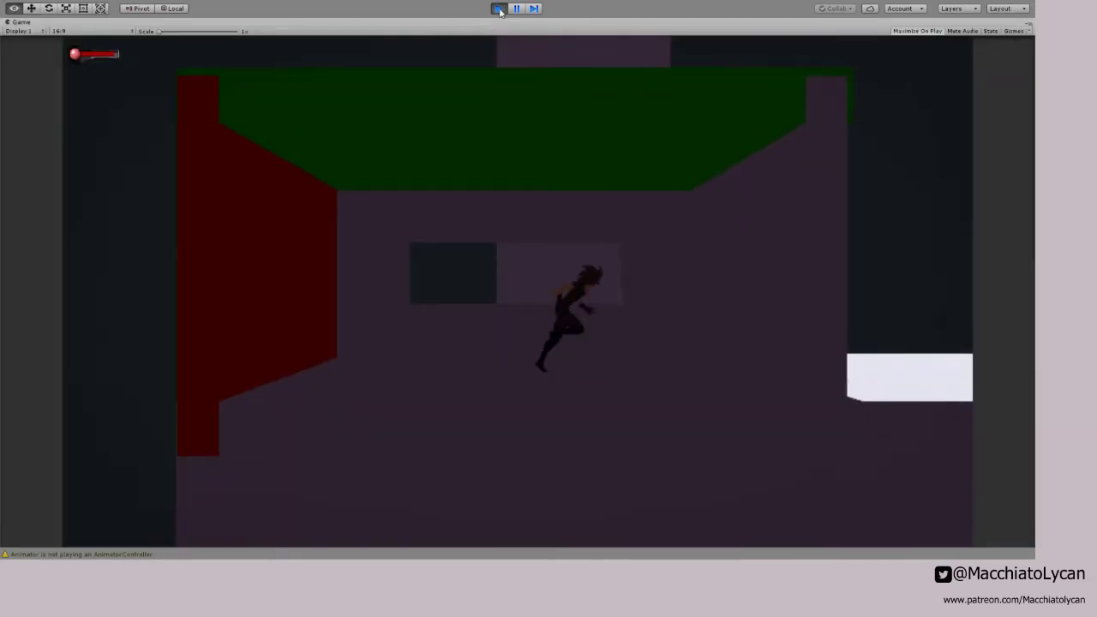
key(space)
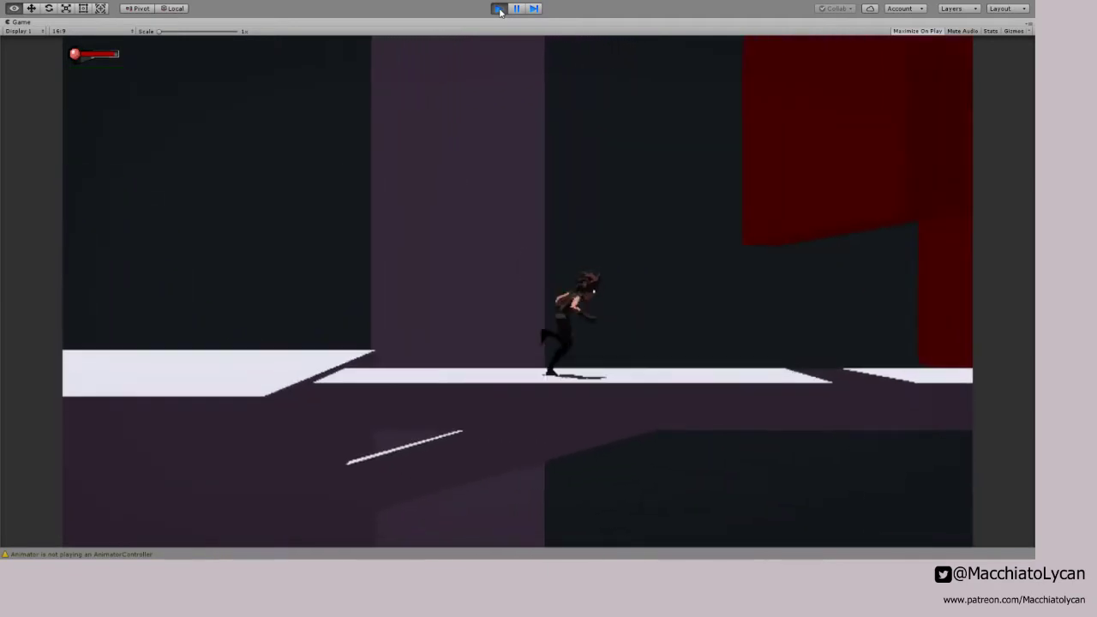
key(space)
key(space)
key(space)
key(space)
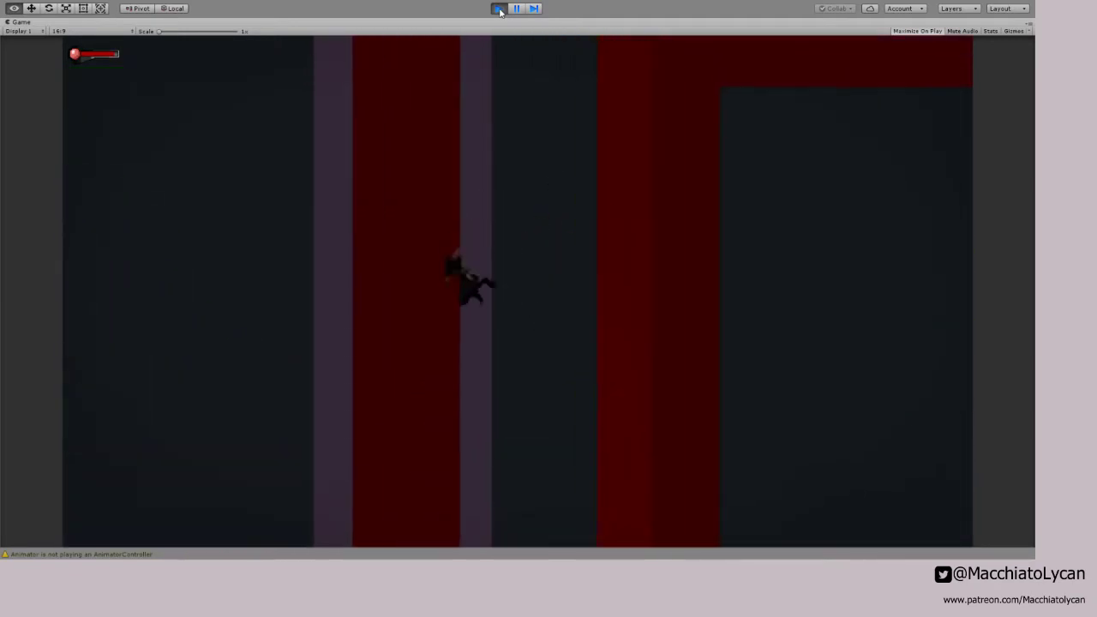
key(space)
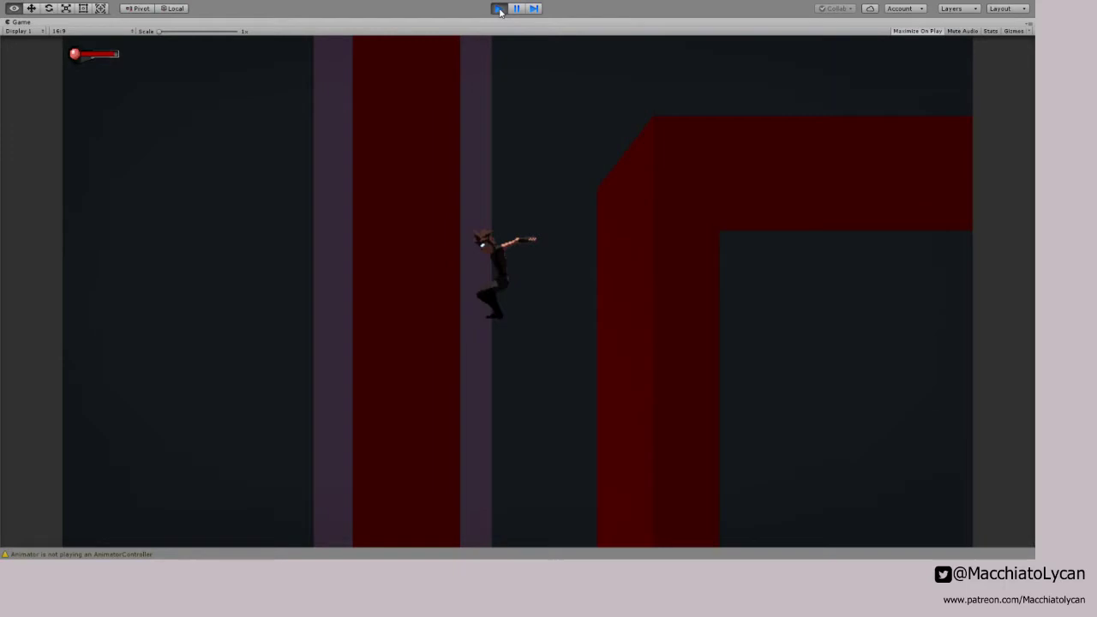
key(space)
key(space)
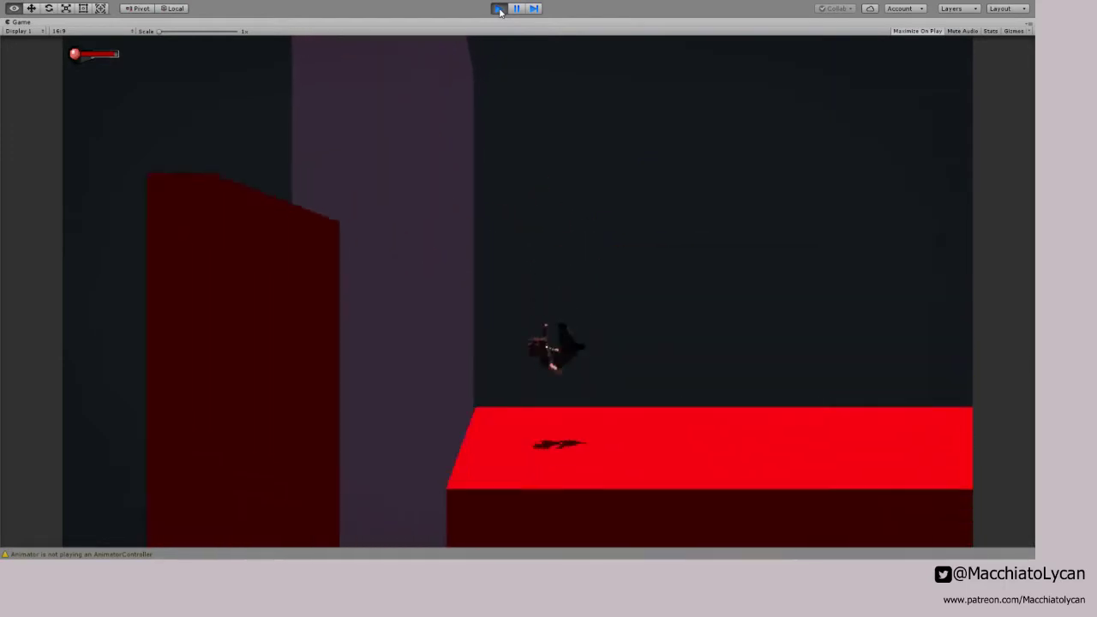
Step: Test running, turning and dive rolls back and forth along the upper red platform
key(d)
key(a)
key(d)
key(shift)
key(a)
key(d)
key(shift)
key(shift)
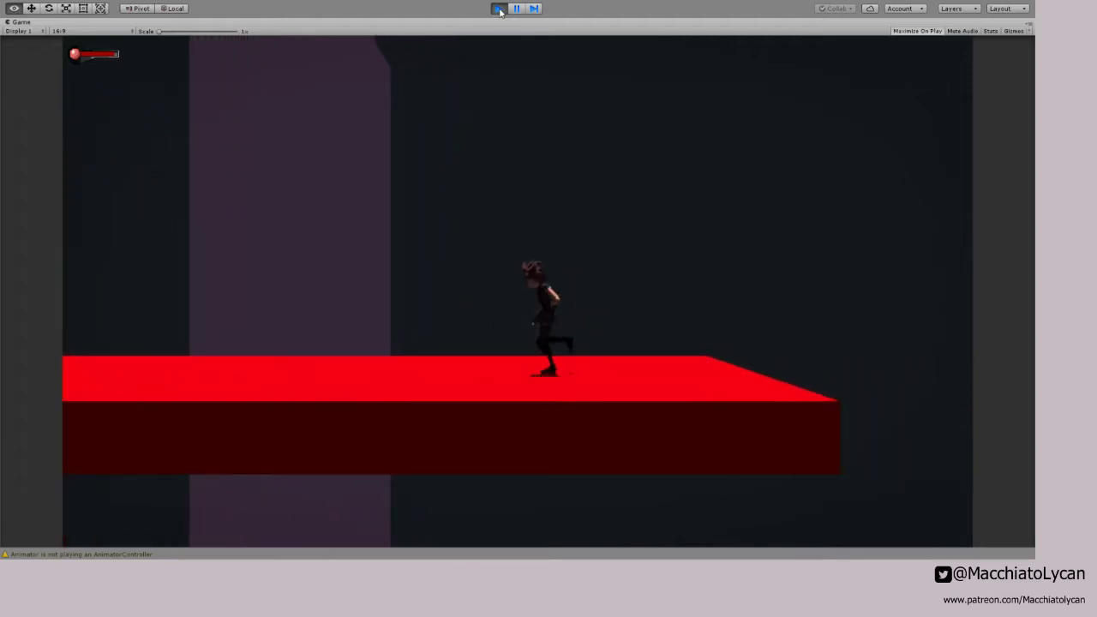
key(a)
key(shift)
key(shift)
key(shift)
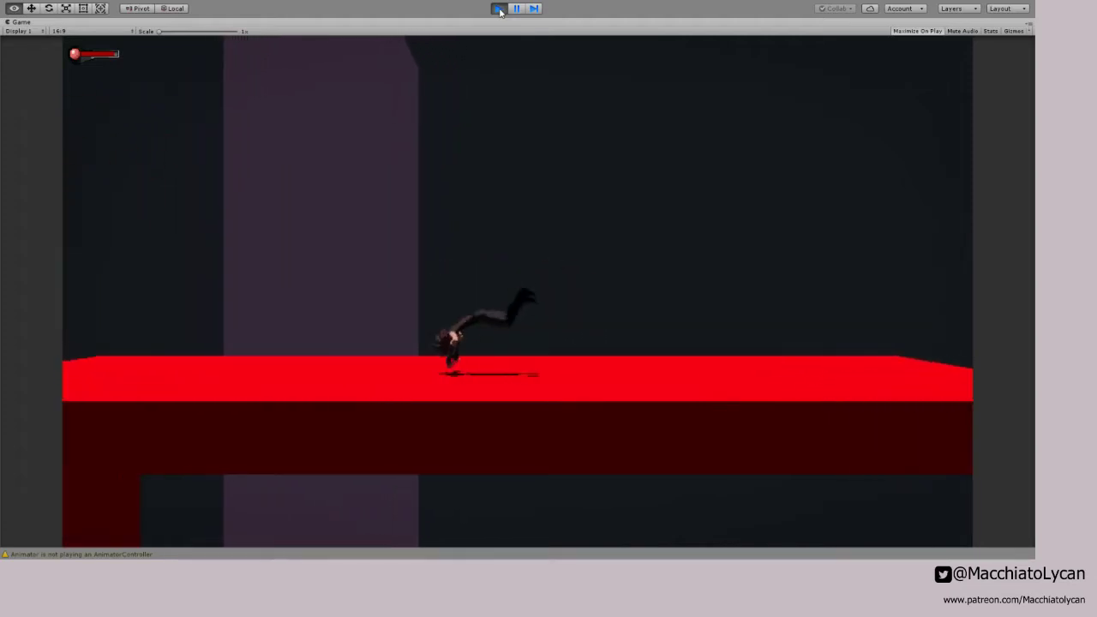
key(d)
key(shift)
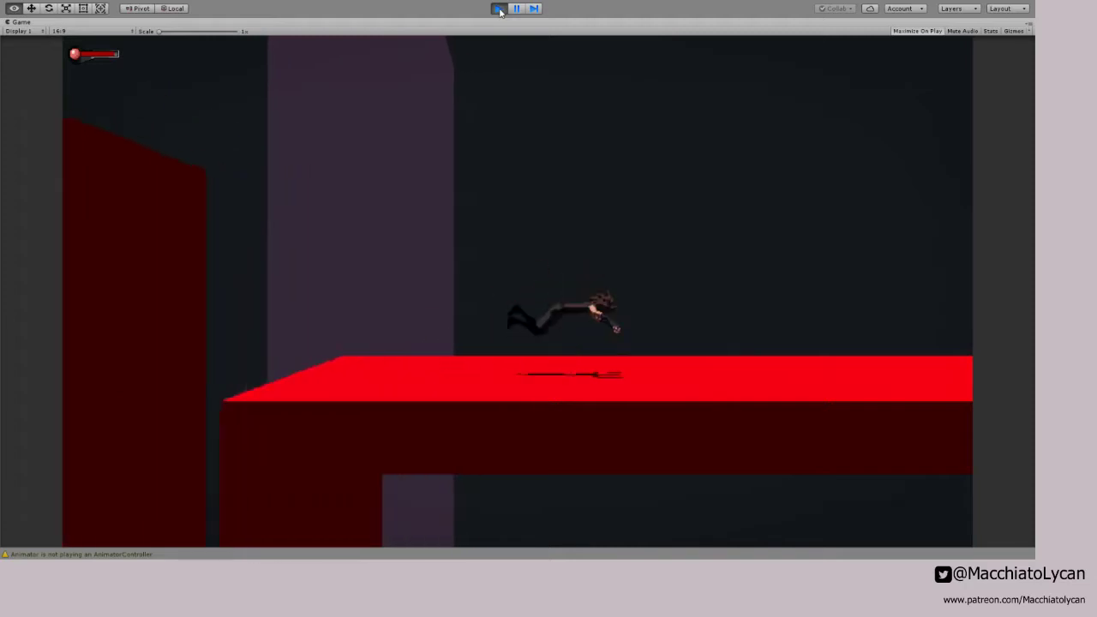
key(a)
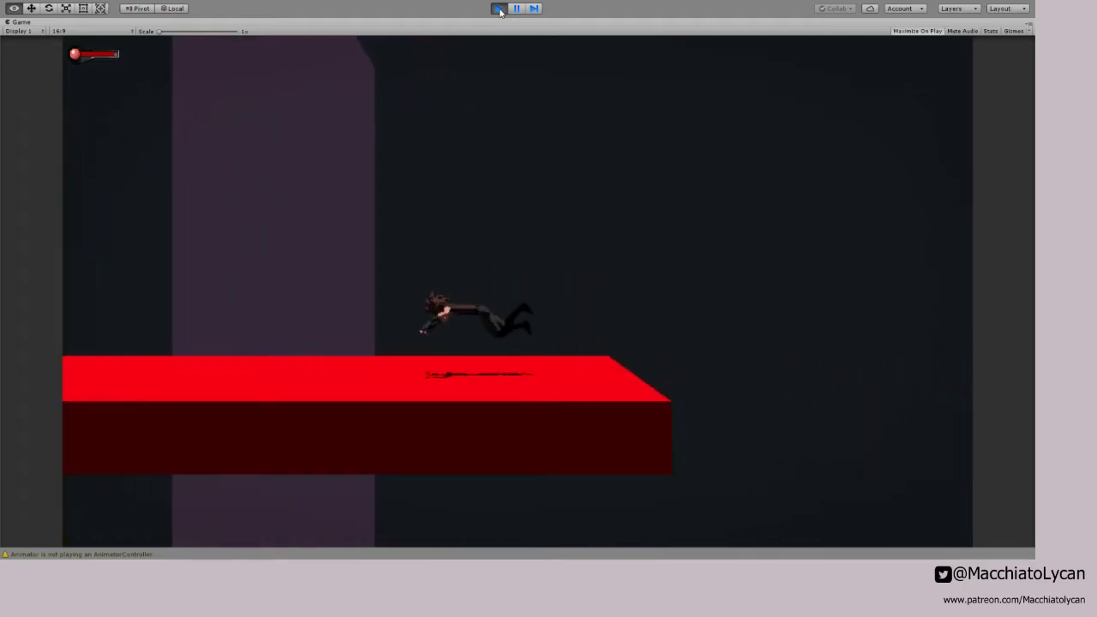
key(d)
key(shift)
key(shift)
key(shift)
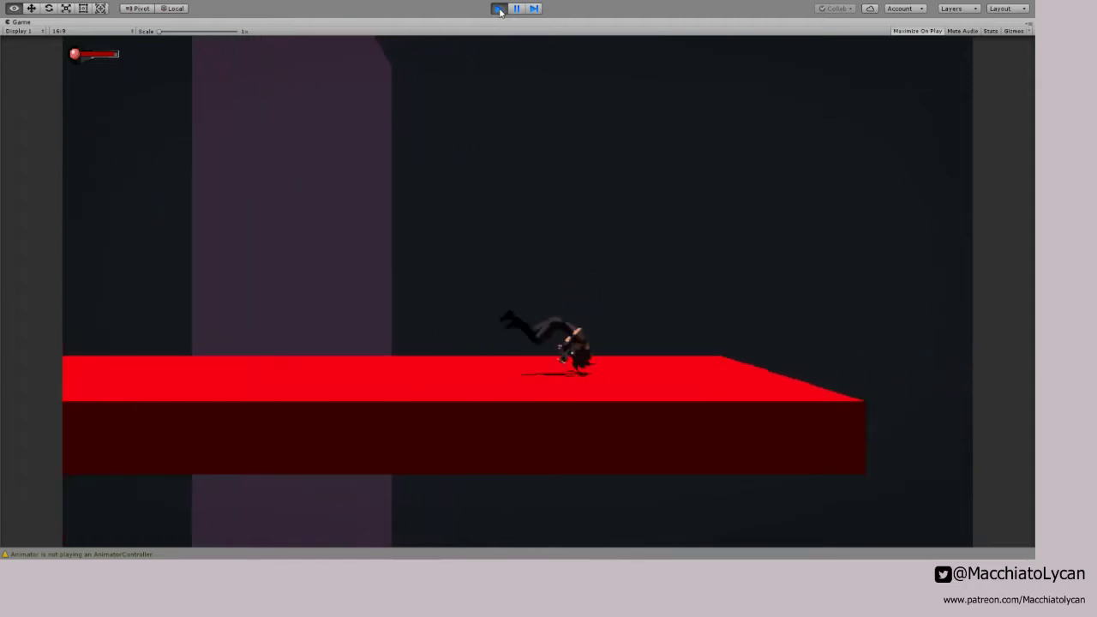
key(a)
key(shift)
key(shift)
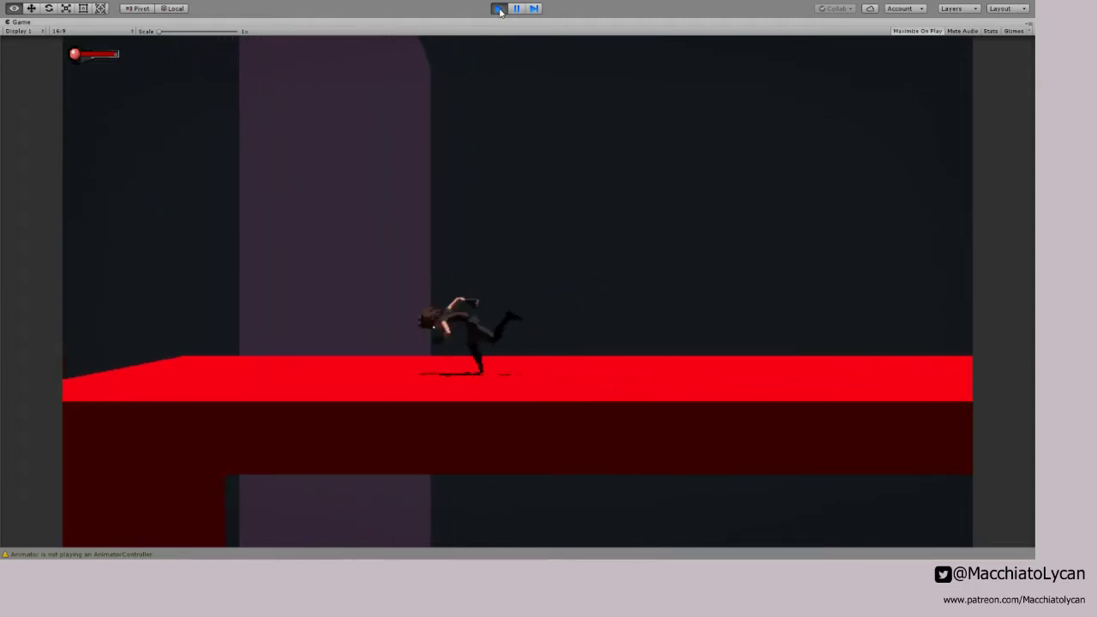
Step: Drop down the red shaft to the ground, run back to the raised white floor and end the playtest
key(space)
key(d)
key(a)
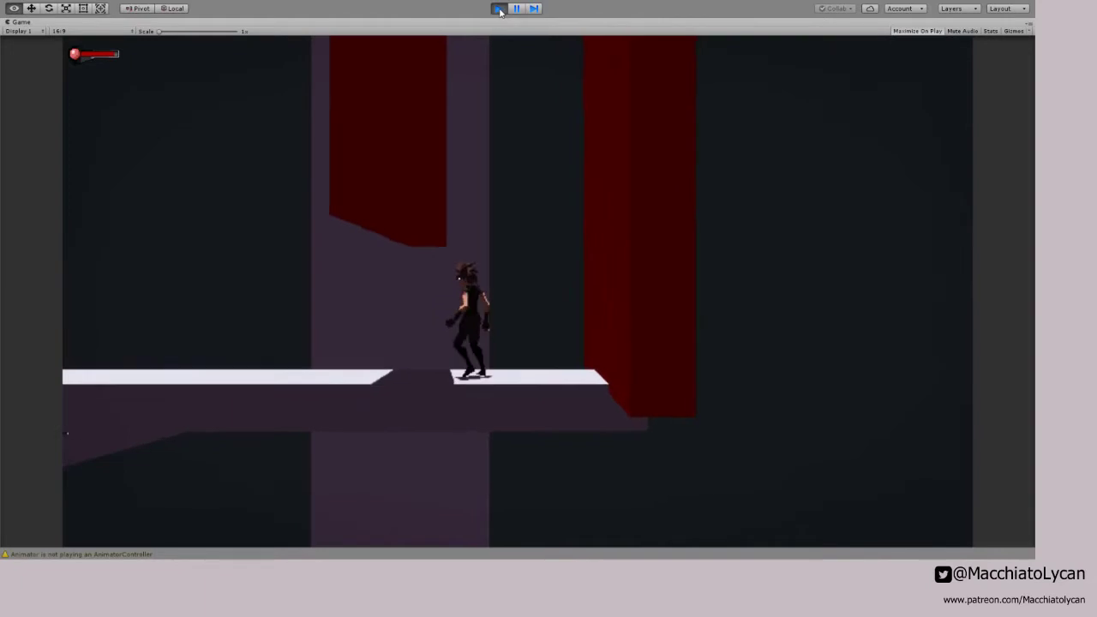
key(space)
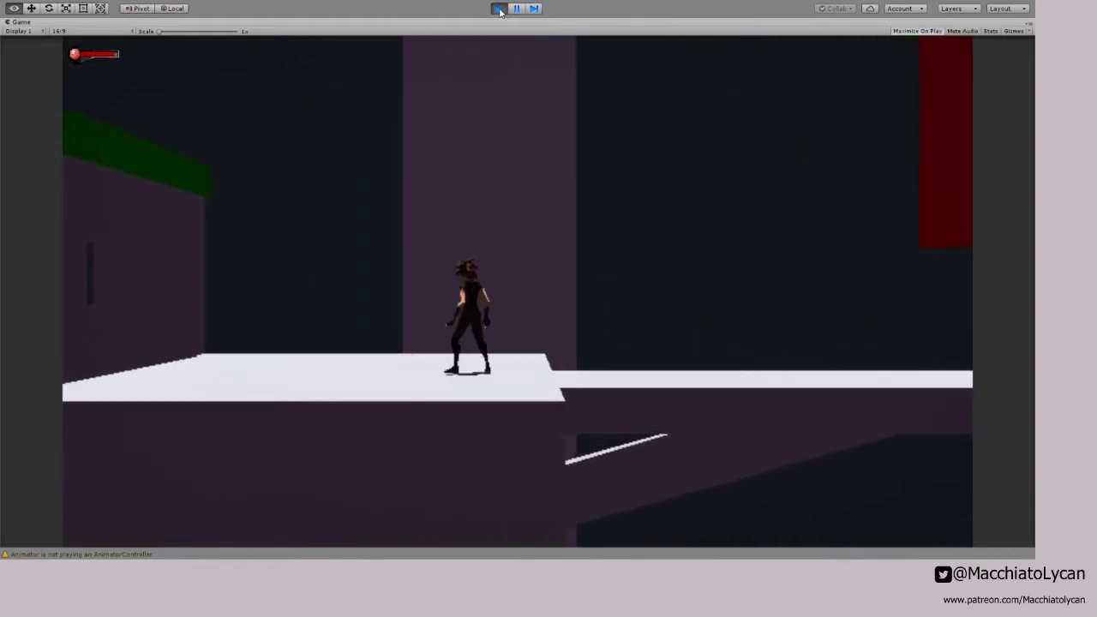
click(499, 8)
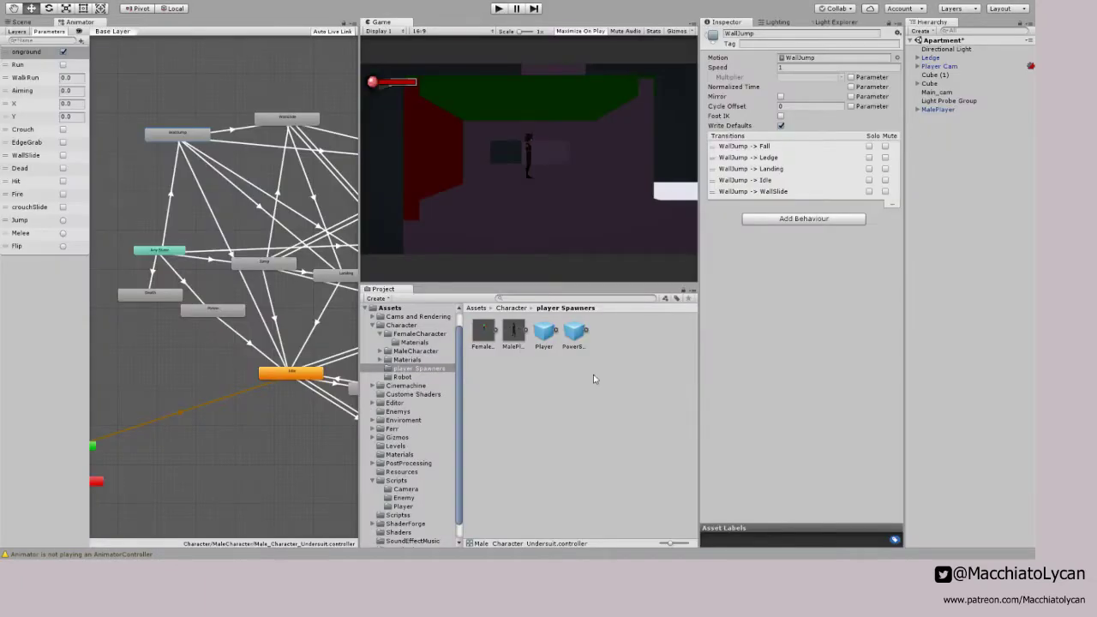
Step: Add the female character prefab to the Apartment scene and move it to X position 1.96, beside the male character
drag(484, 338, 948, 124)
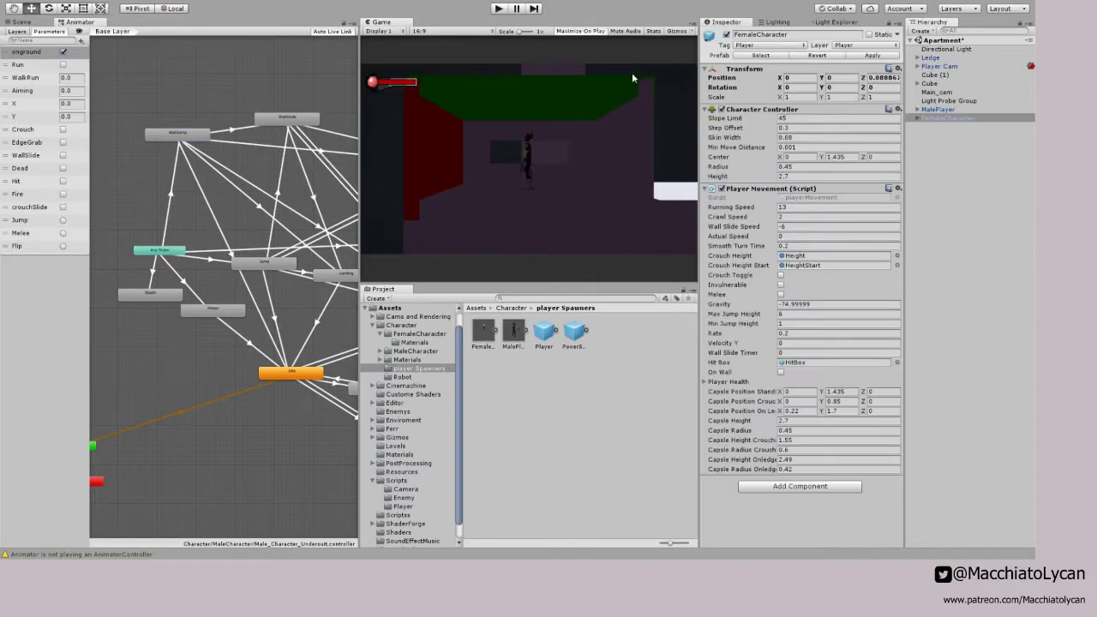
drag(780, 77, 820, 78)
Step: Playtest both characters side by side, comparing their running, turning, sliding and rolling animations on the ground
click(500, 9)
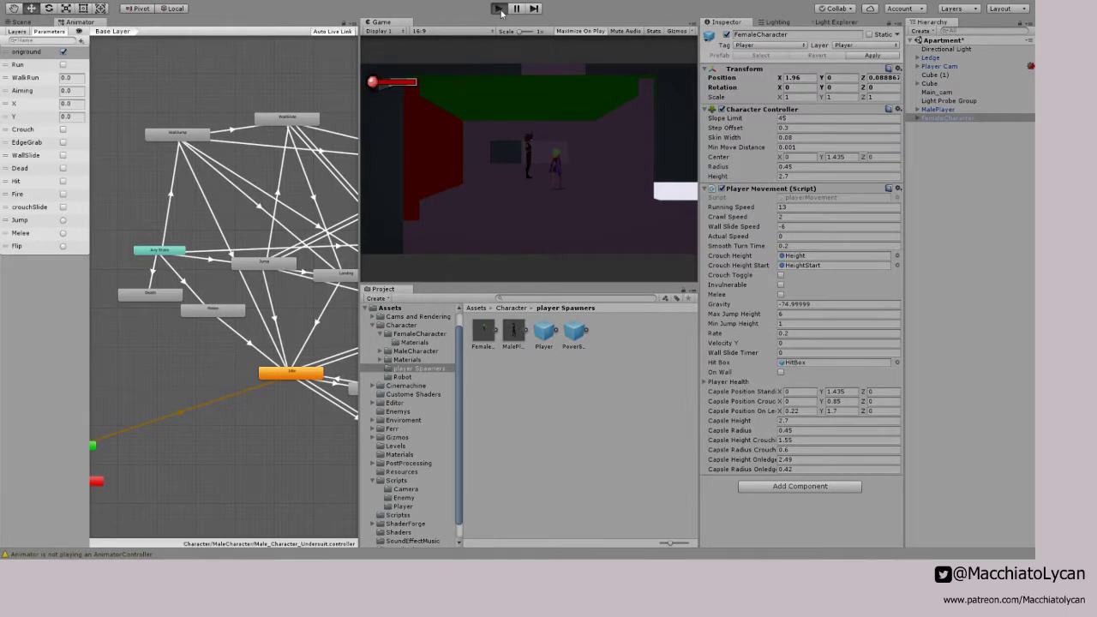
key(d)
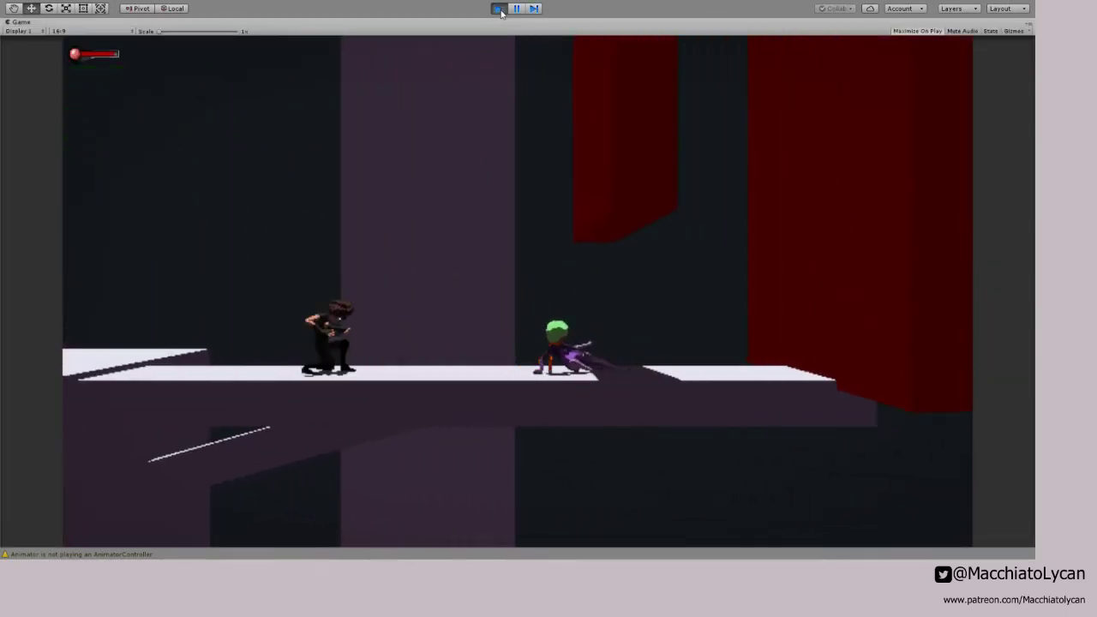
key(a)
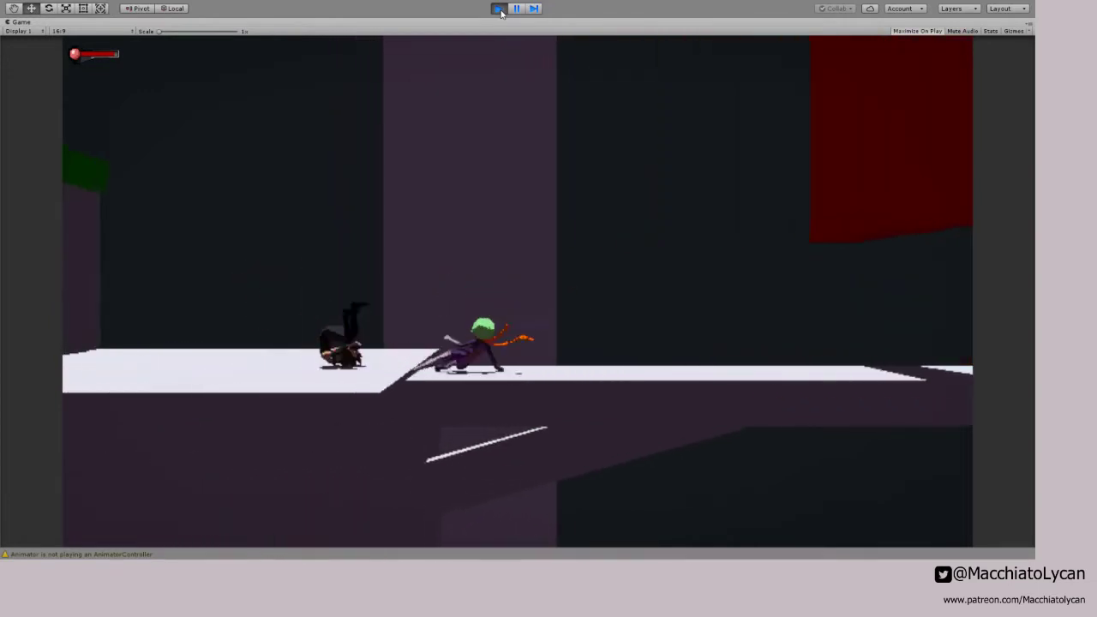
key(d)
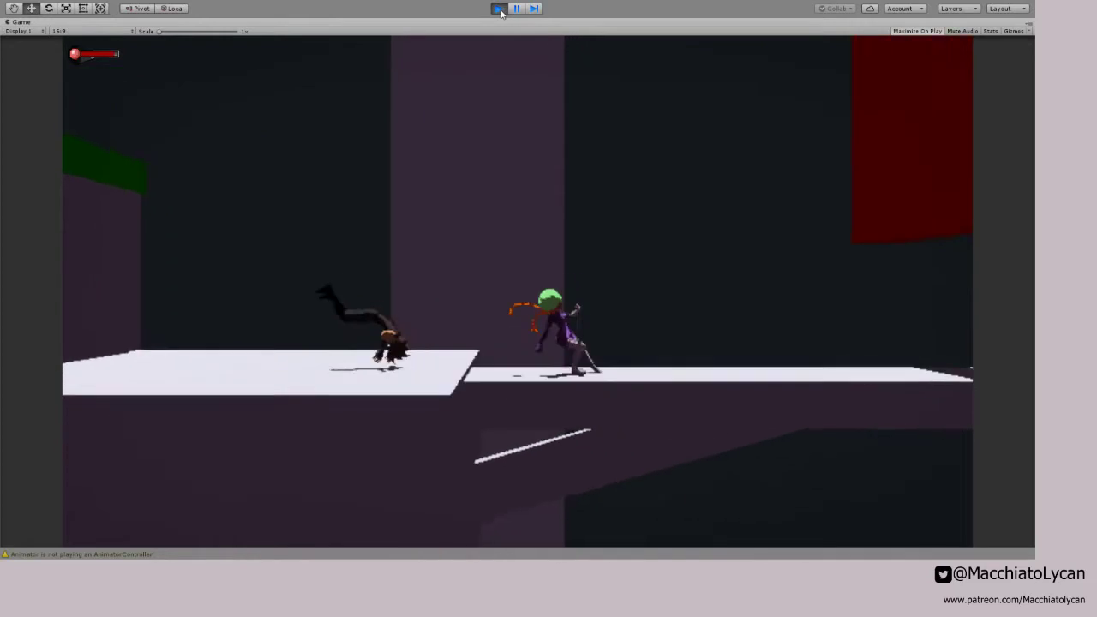
key(a)
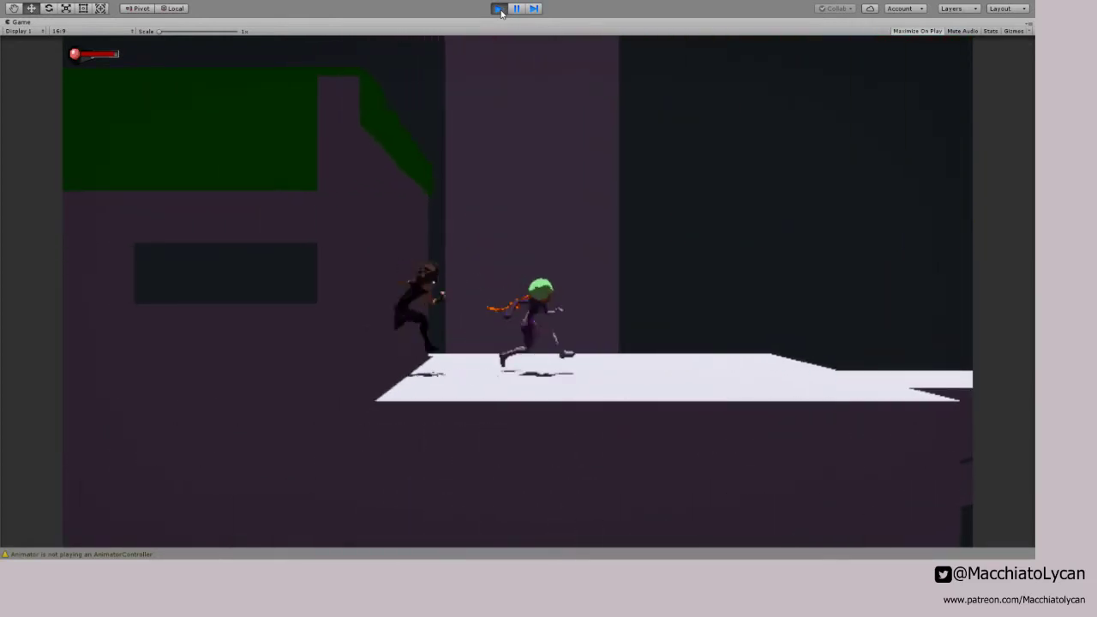
key(d)
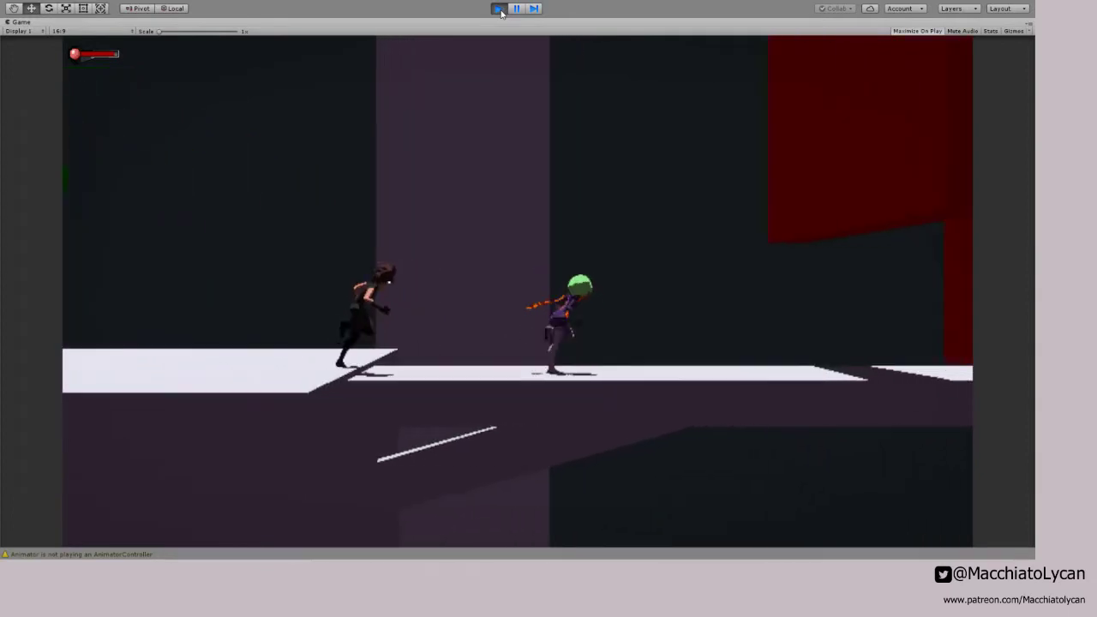
key(a)
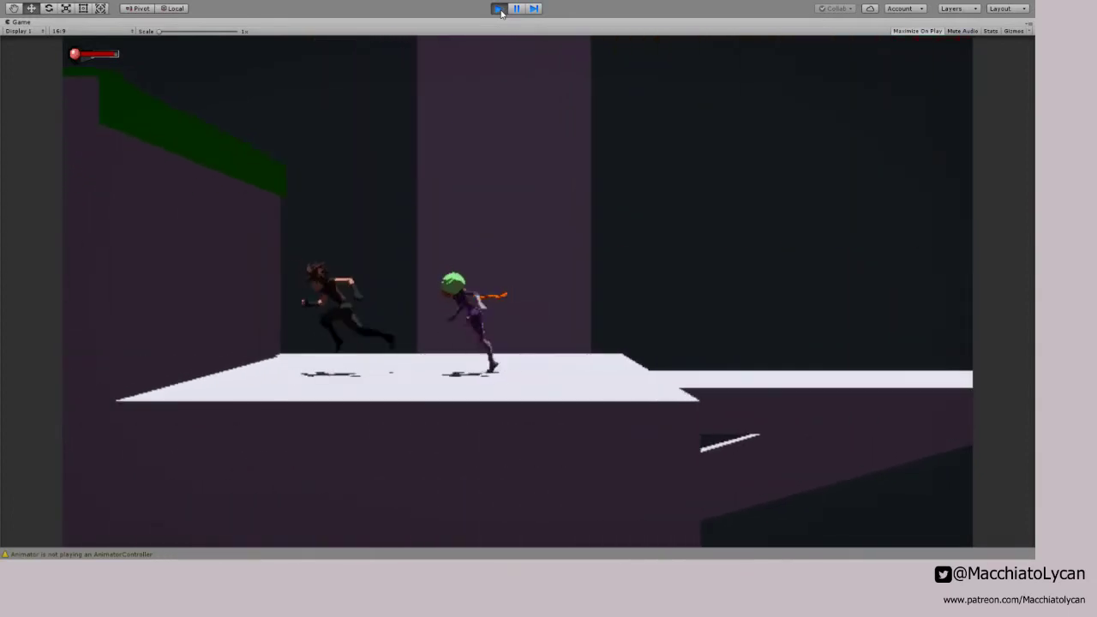
key(d)
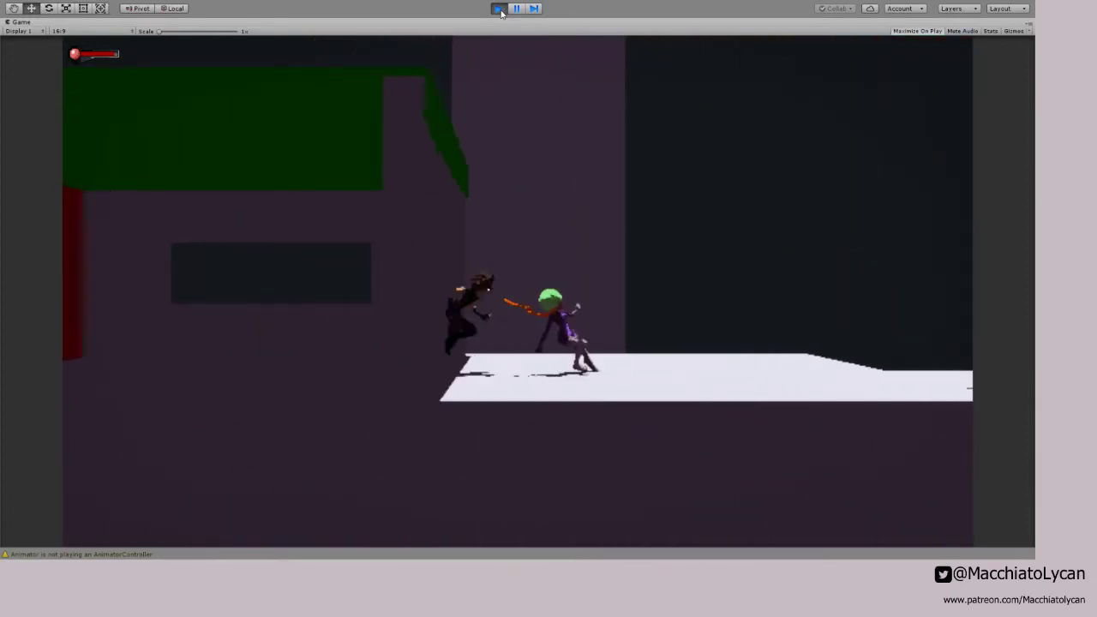
Step: Test the two characters' jumping and crouched movement in both directions along the white floor
key(space)
key(a)
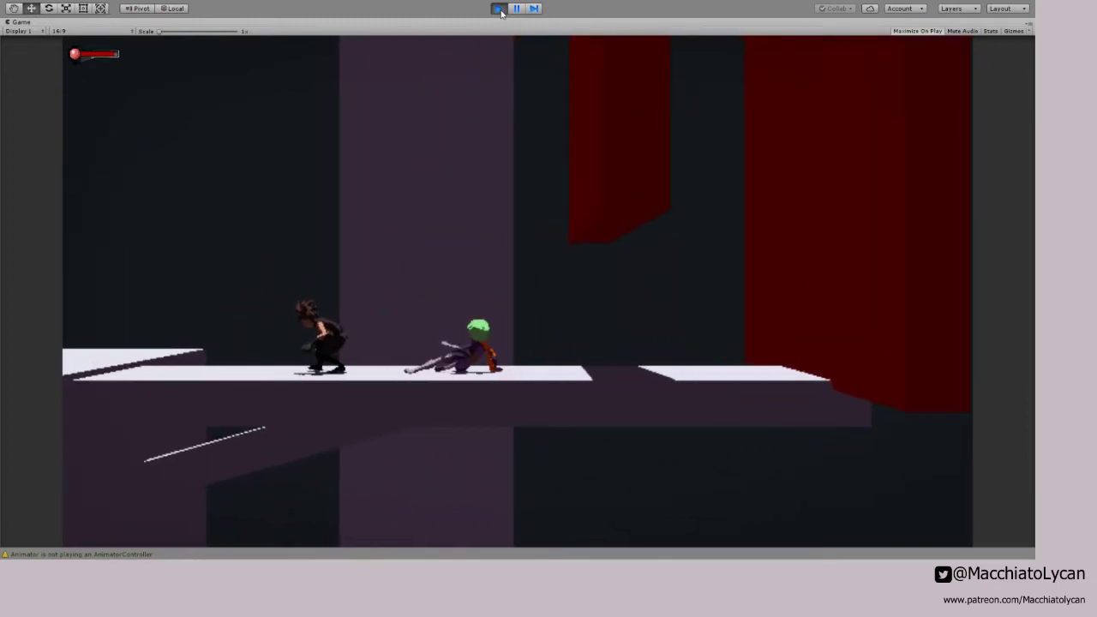
key(s)
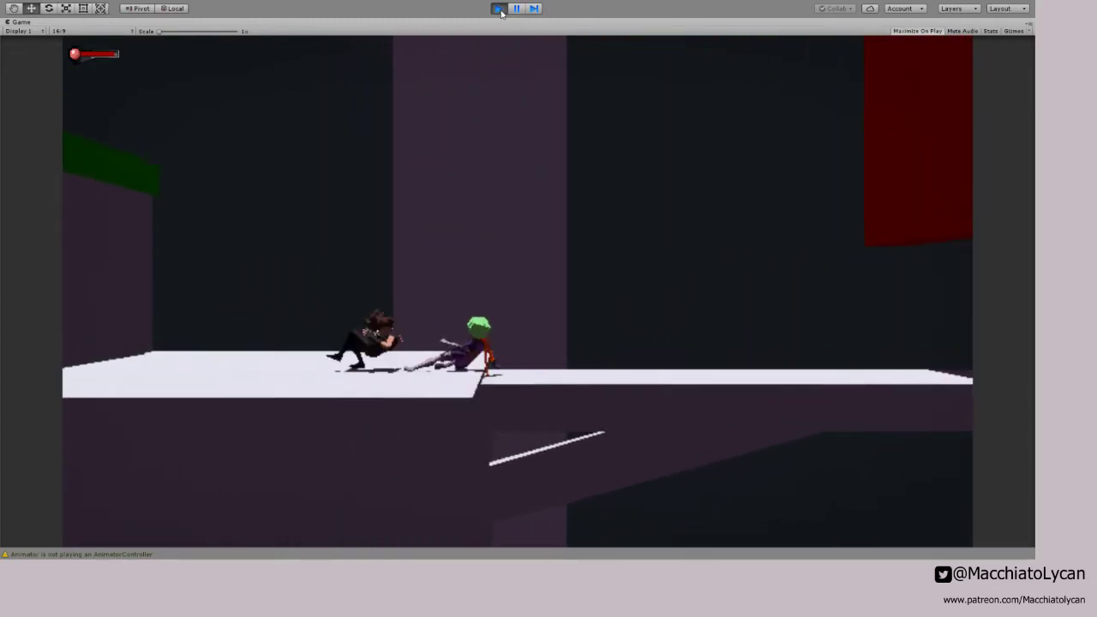
key(d)
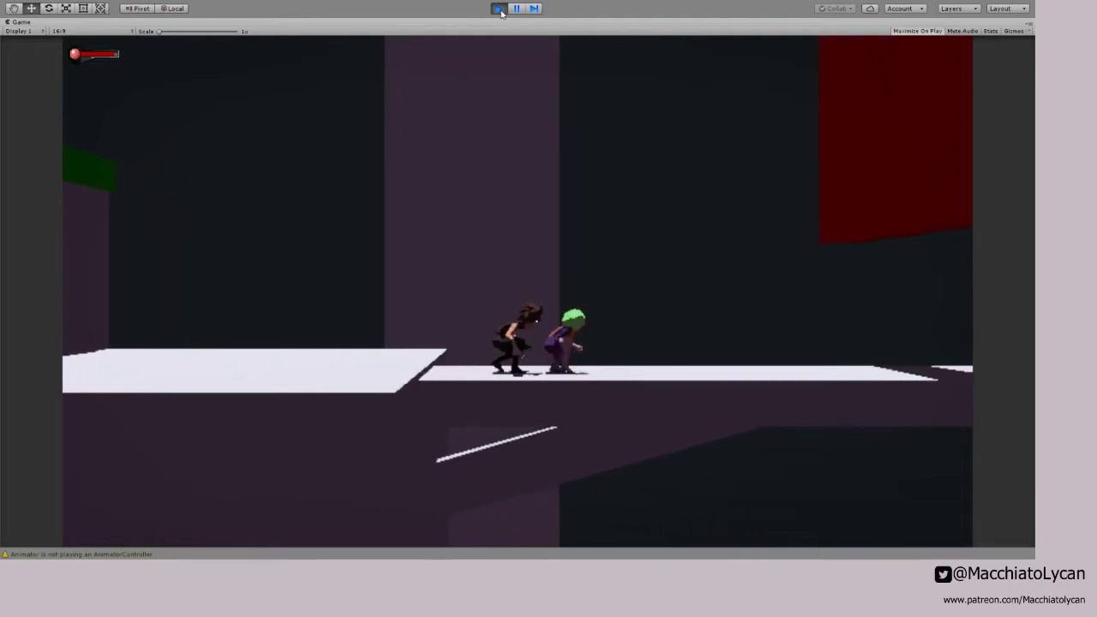
key(a)
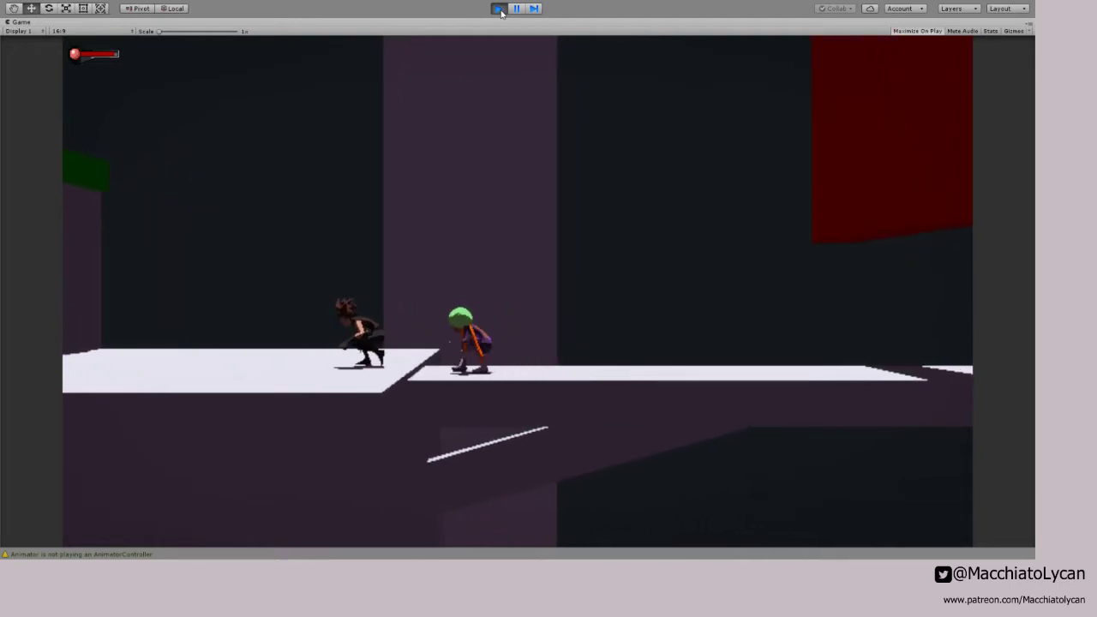
key(s)
Step: Jump both characters onto the green roof, return them to the white floor and end the playtest
key(space)
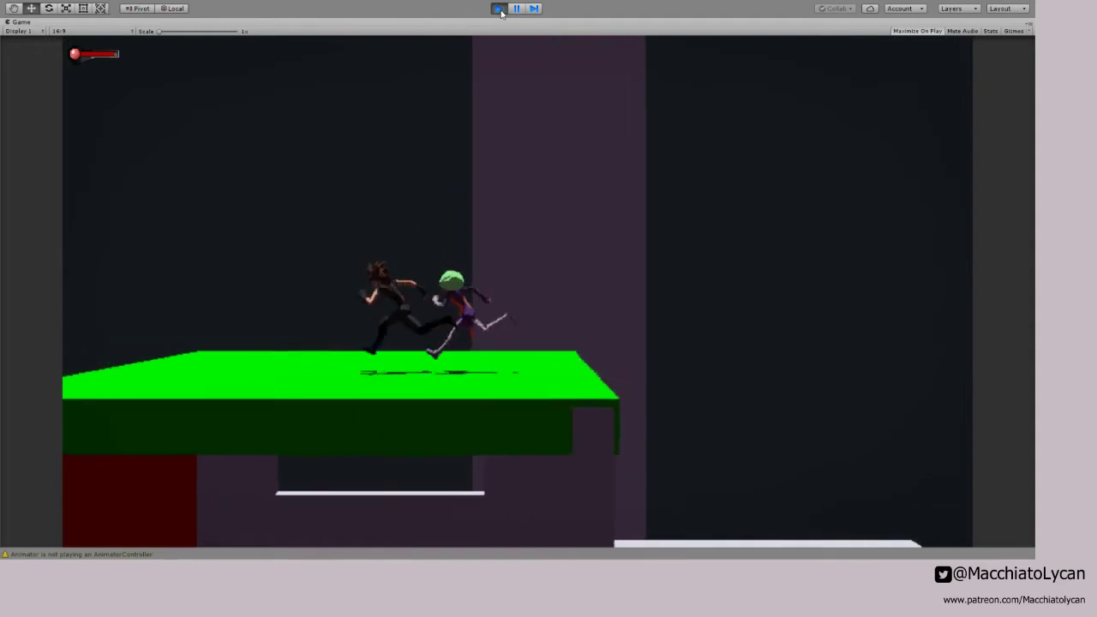
key(d)
key(space)
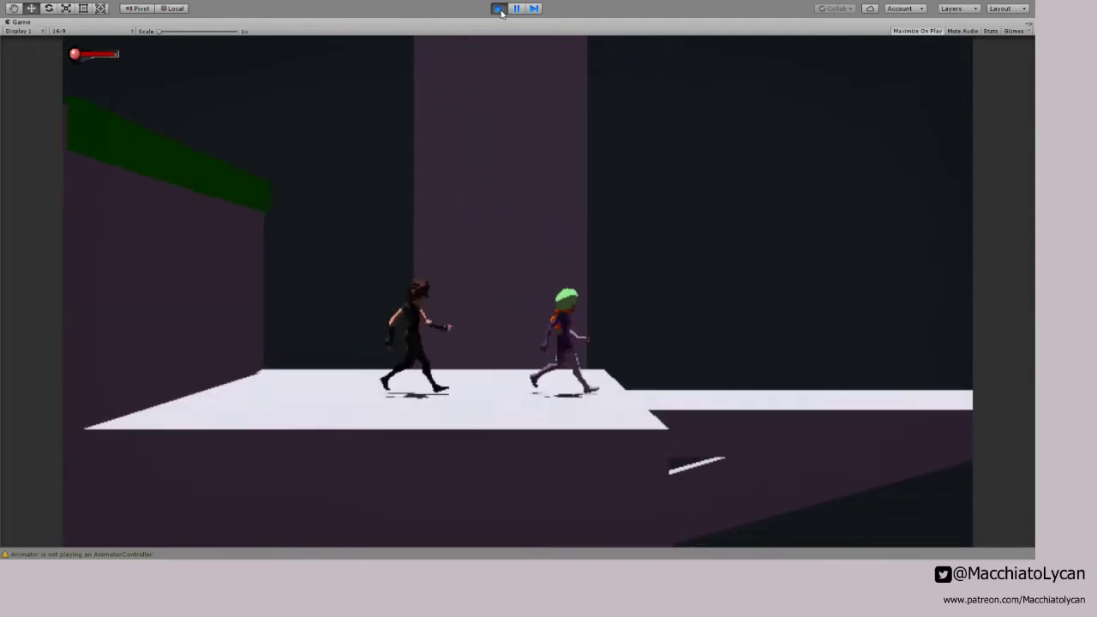
click(499, 9)
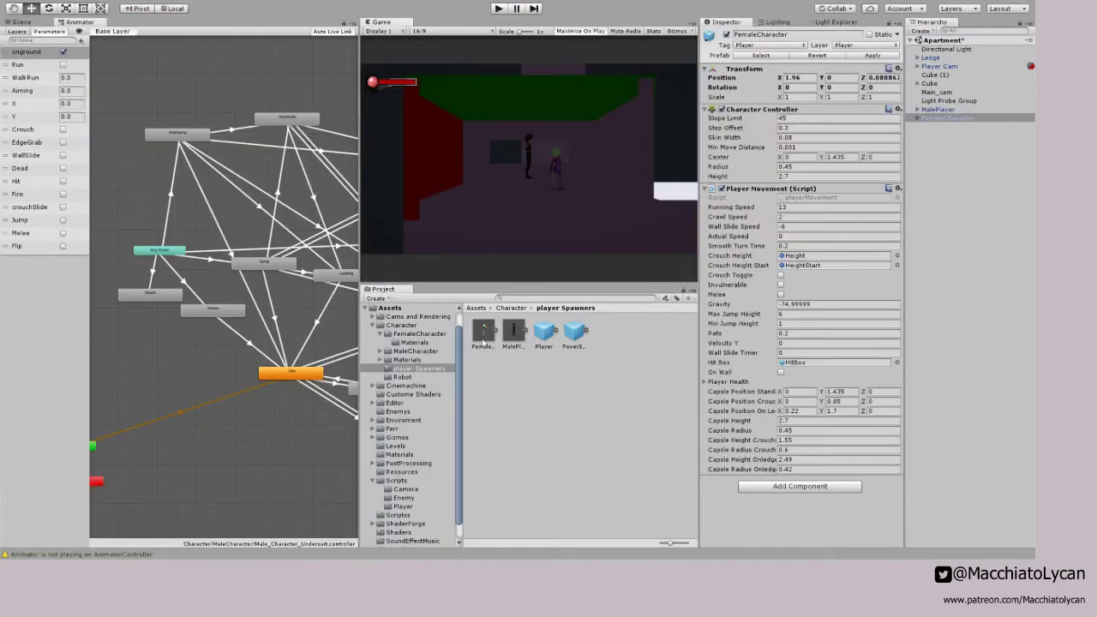
Step: Assign another motion clip to the Jump state in the Female_Normal_Outfit animator controller and start a new playtest
click(412, 334)
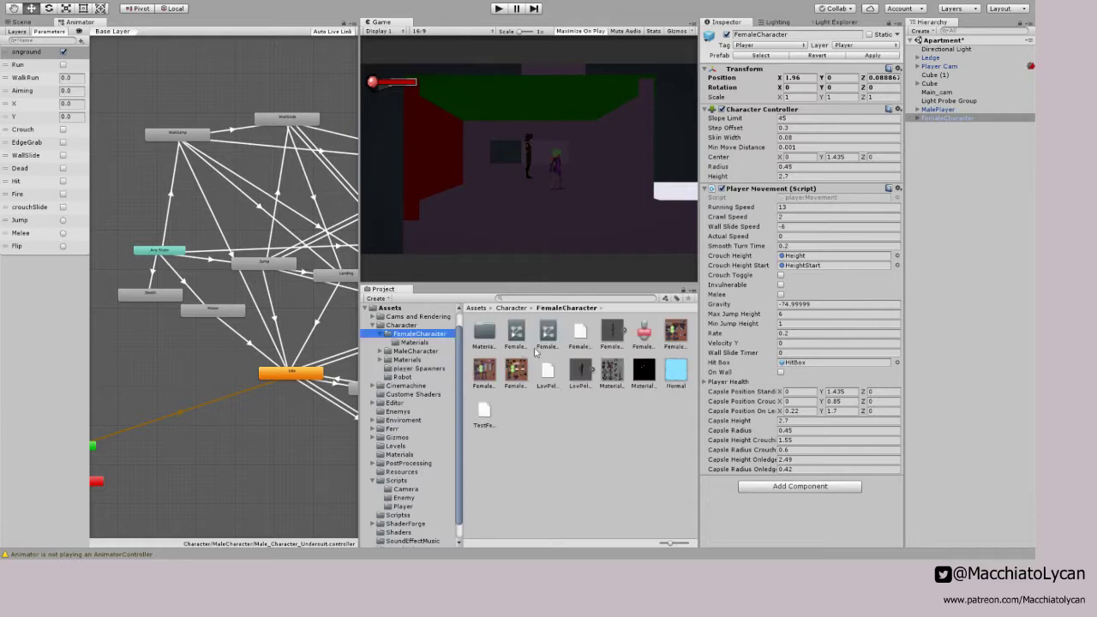
click(524, 334)
scroll(220, 240, up, 4)
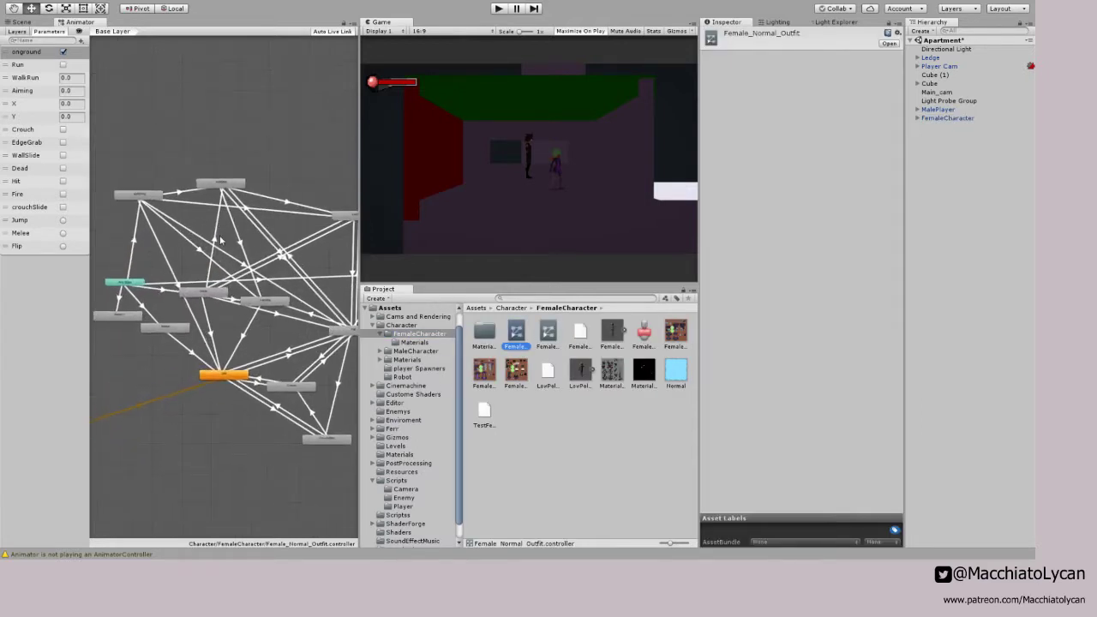
click(212, 293)
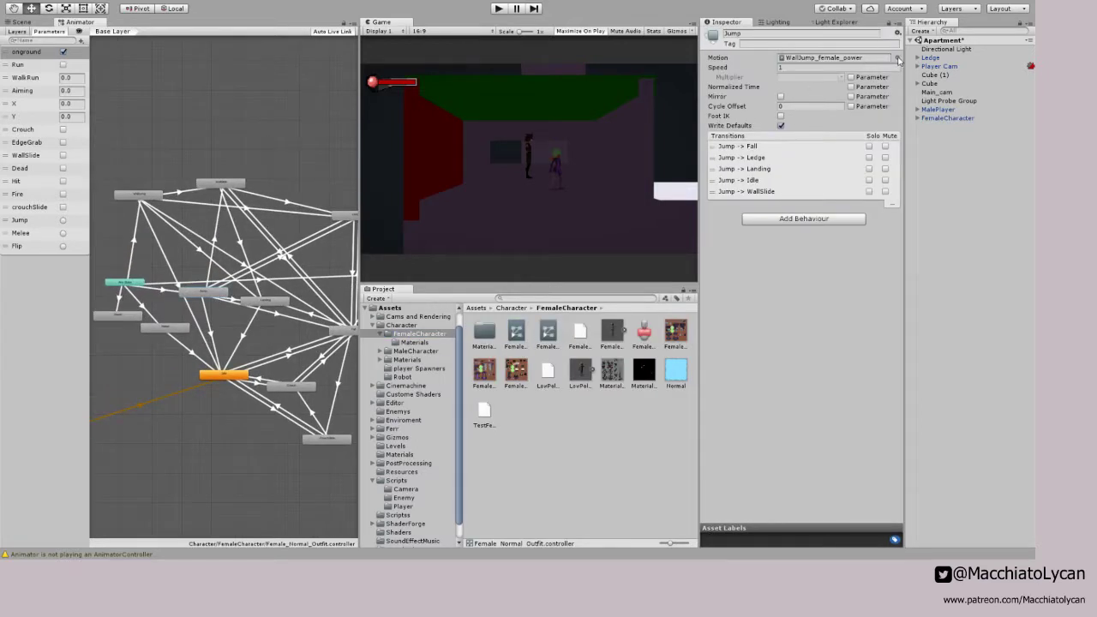
double_click(436, 418)
click(498, 9)
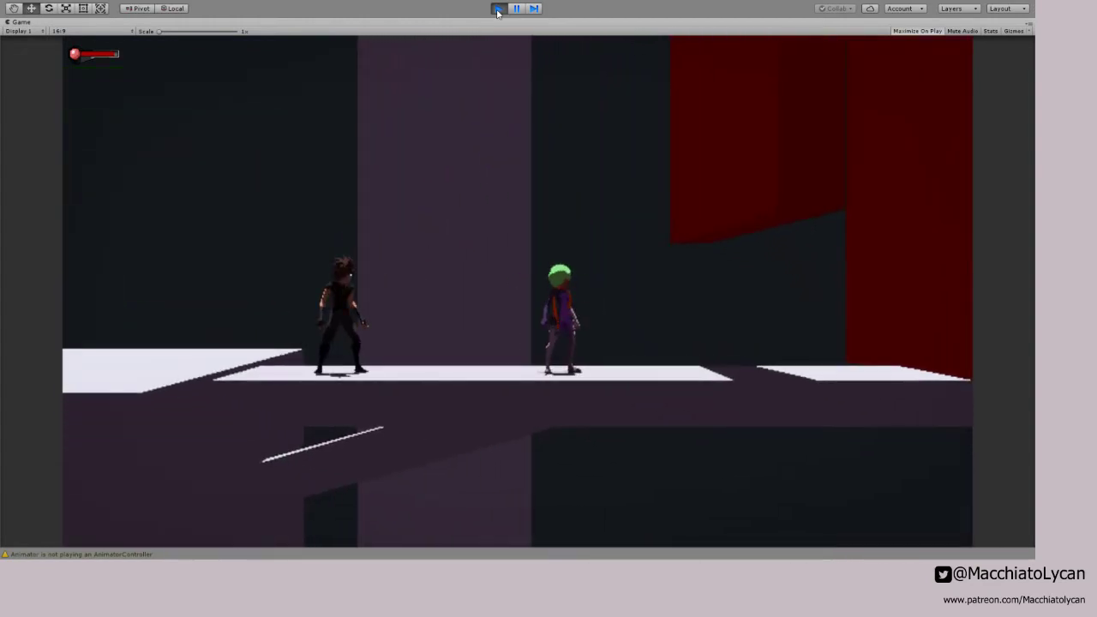
Step: End the playtest and delete the female character from the Apartment scene
click(498, 9)
click(947, 120)
key(Delete)
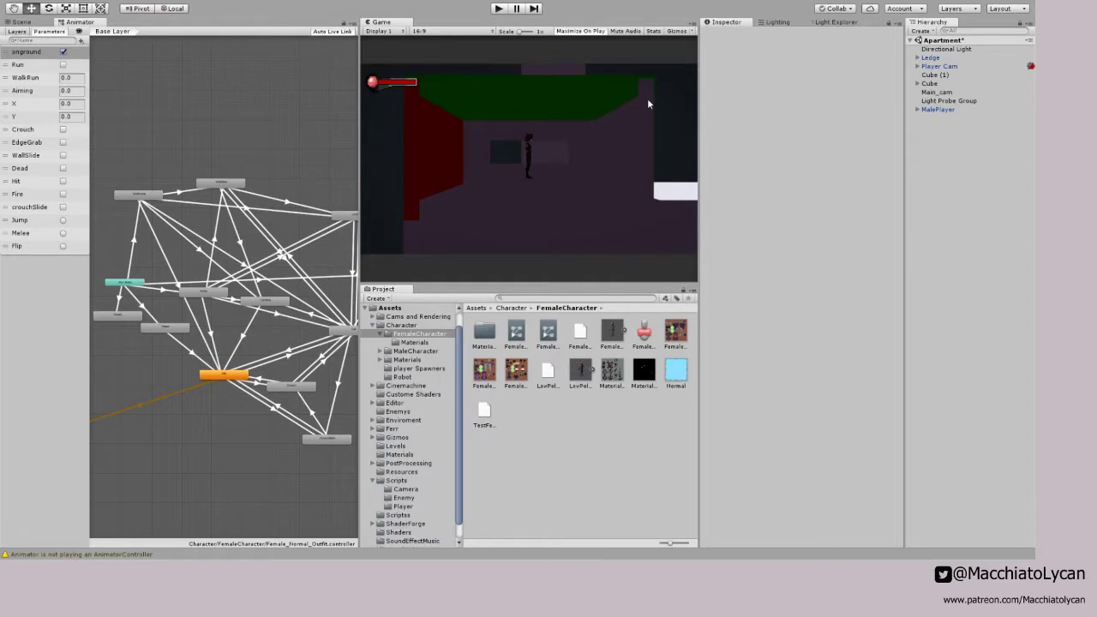
Step: Switch to Blender, view the armature from the left side and play back its WallJump action
key(alt+Tab)
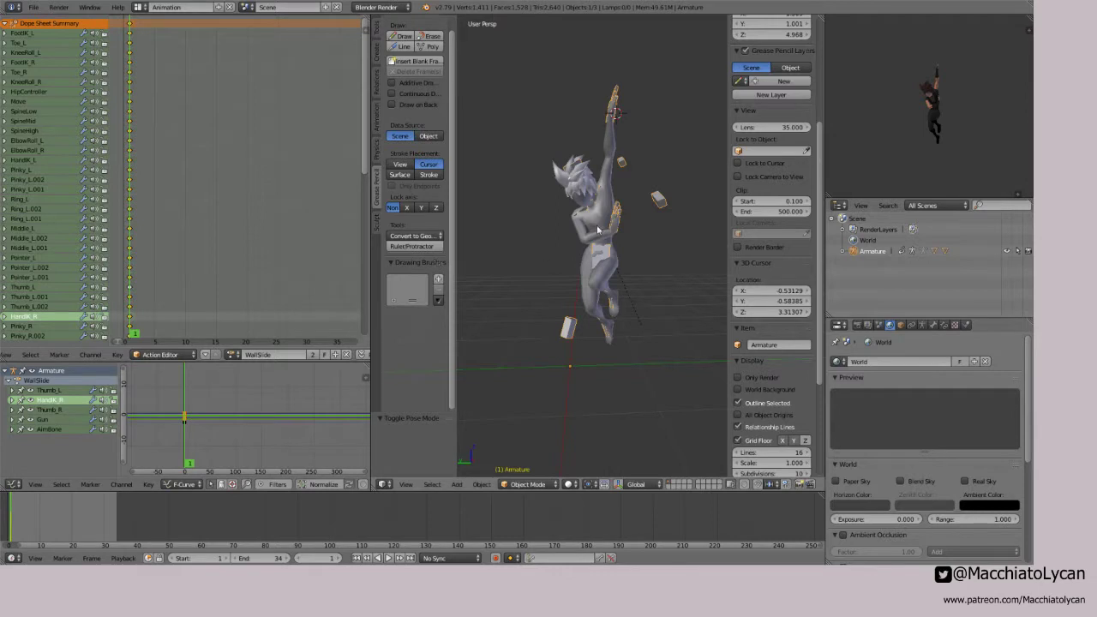
mouse_move(599, 172)
middle_down()
mouse_move(670, 158)
mouse_move(613, 171)
middle_up()
key(ctrl+KP_3)
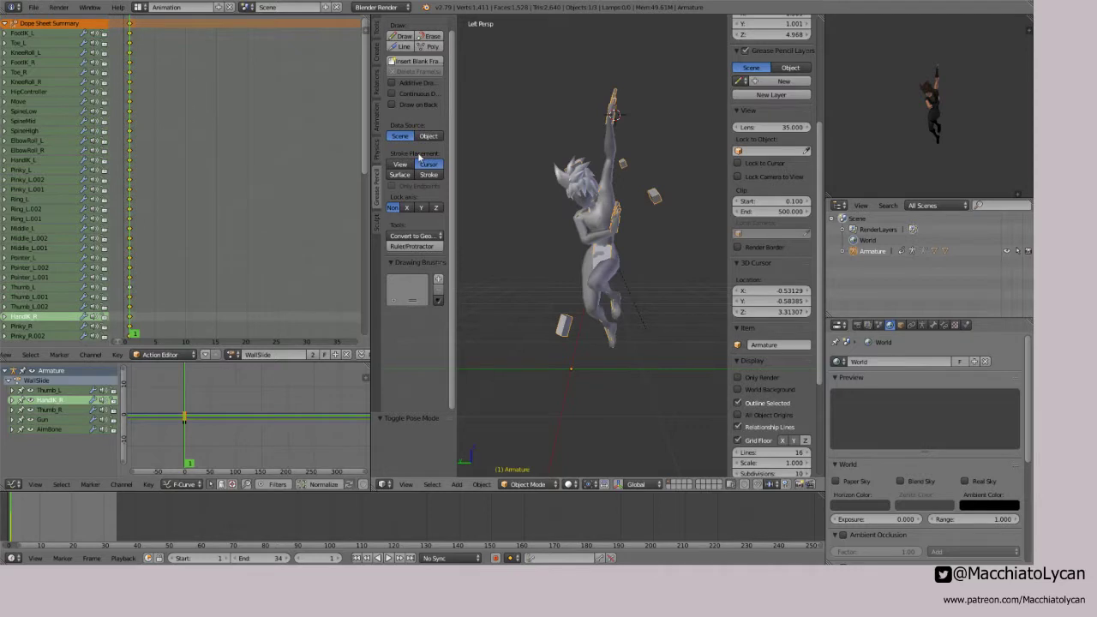
click(233, 354)
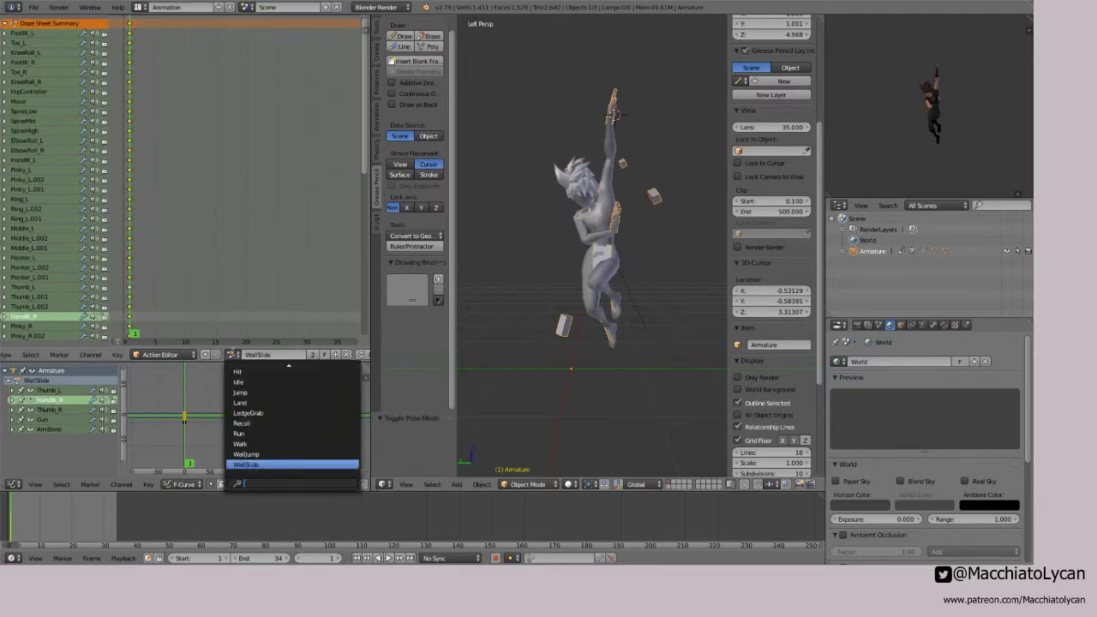
click(255, 455)
key(alt+a)
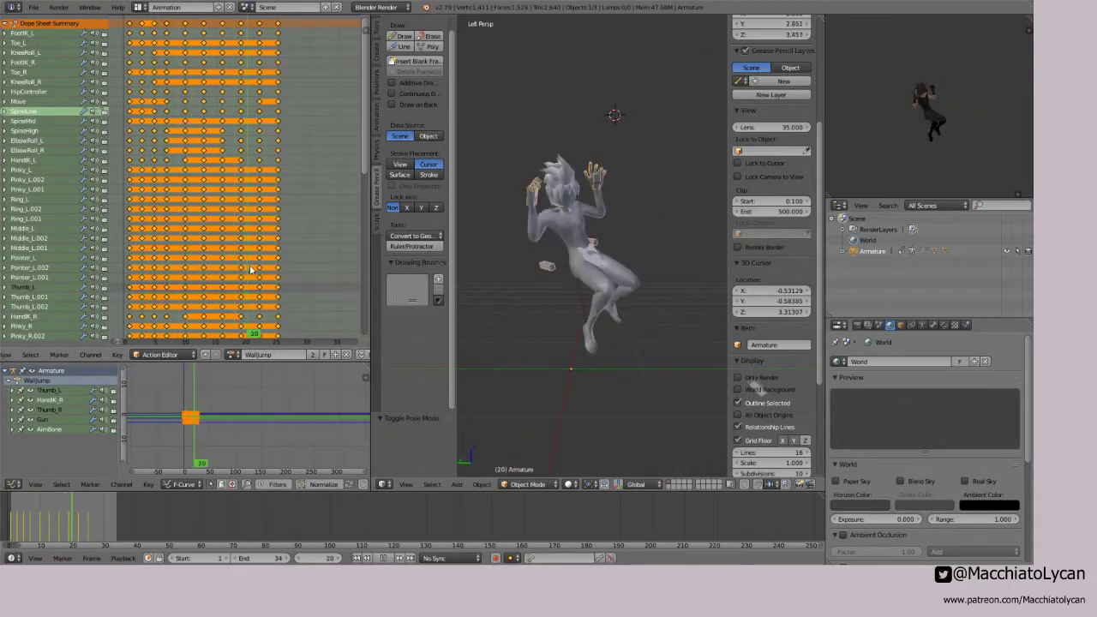
key(alt+a)
Step: Show the armature's WallSlide action and inspect the pose in a left orthographic view
click(231, 354)
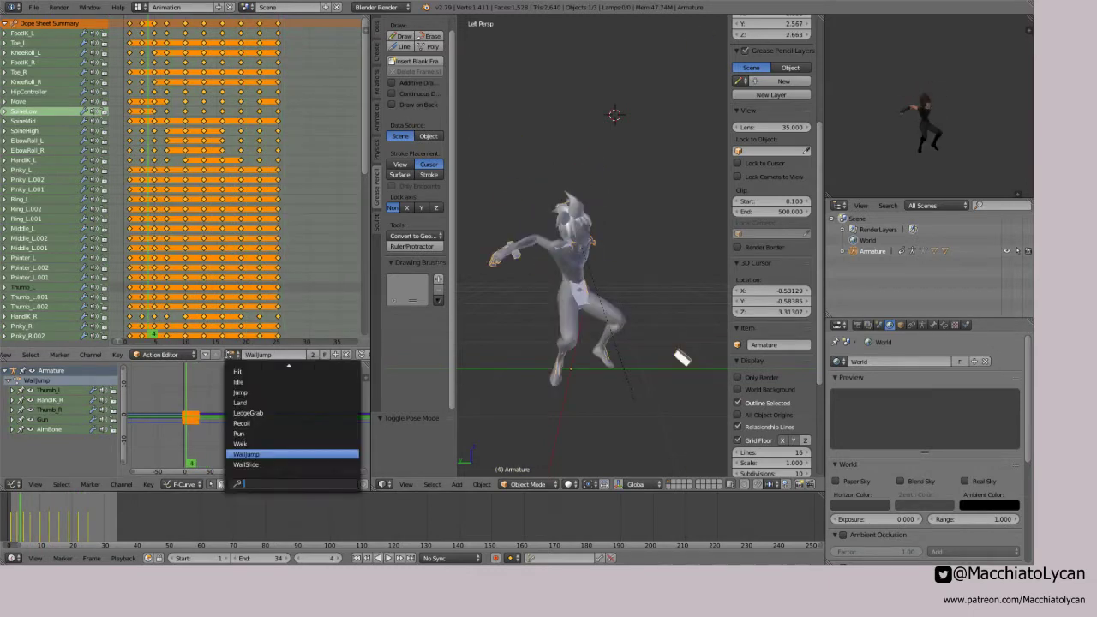
click(247, 465)
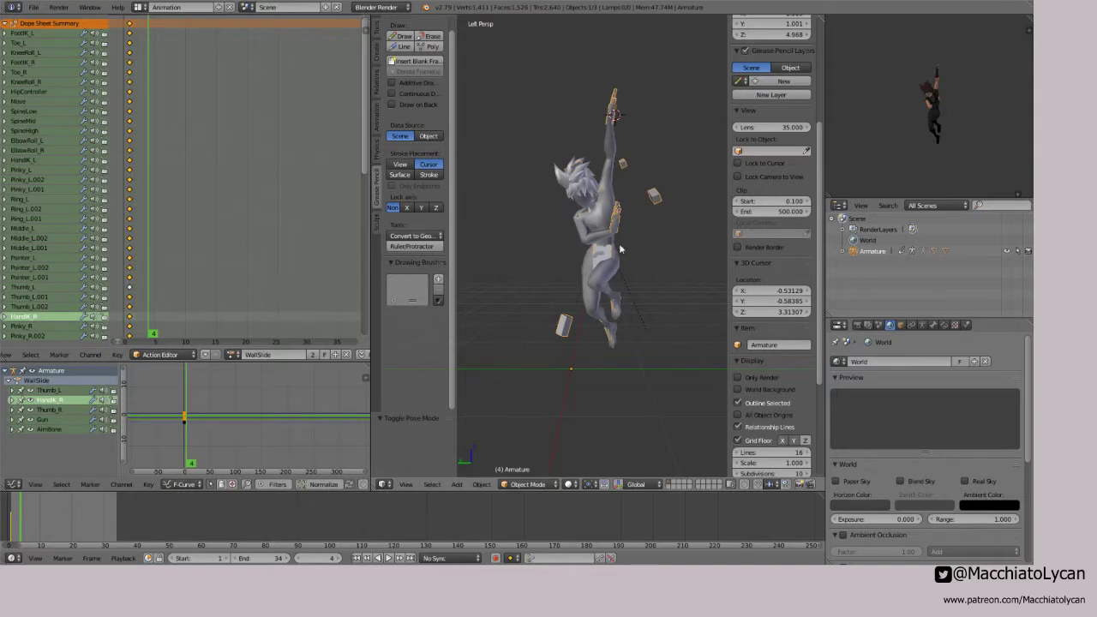
key(KP_3)
key(KP_5)
key(KP_1)
key(ctrl+KP_3)
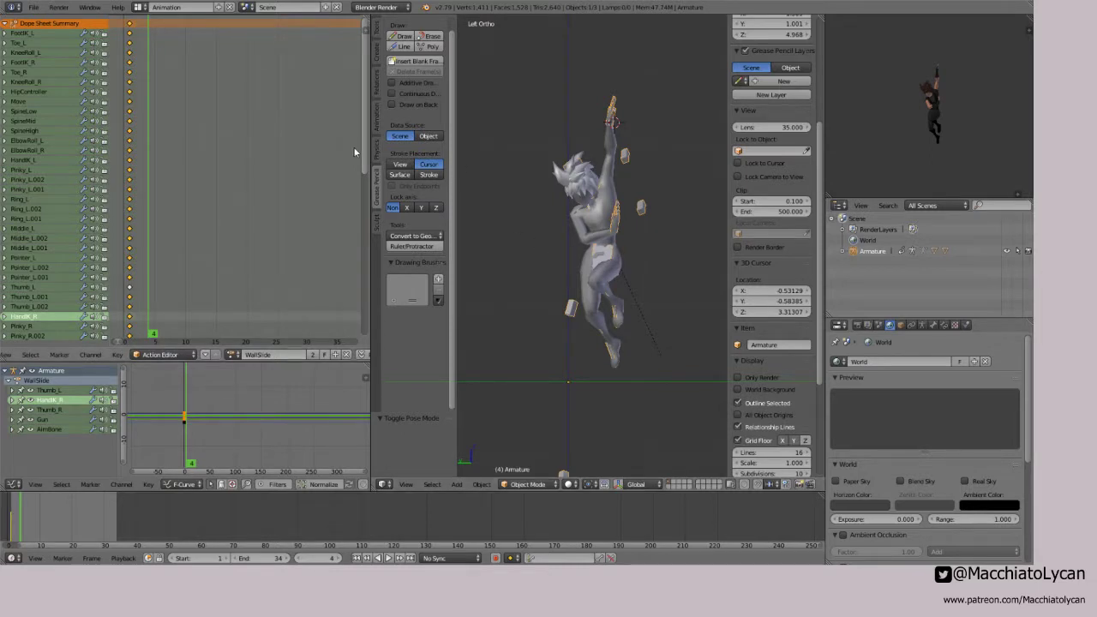
Step: Load the WallJump action on the armature again and play it back in the left orthographic view
click(233, 354)
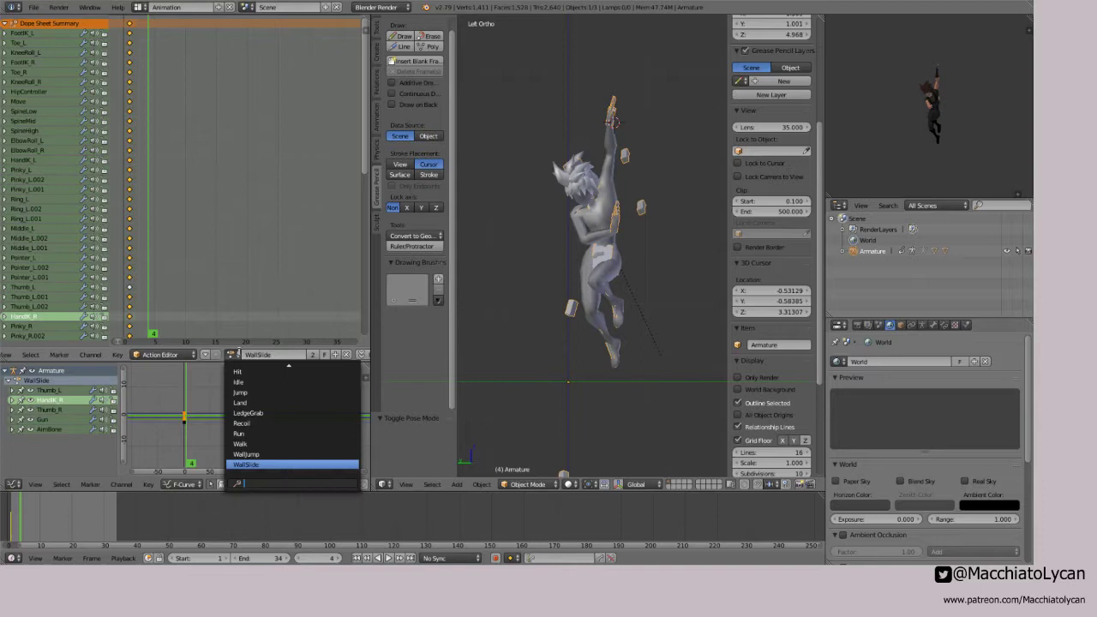
click(254, 450)
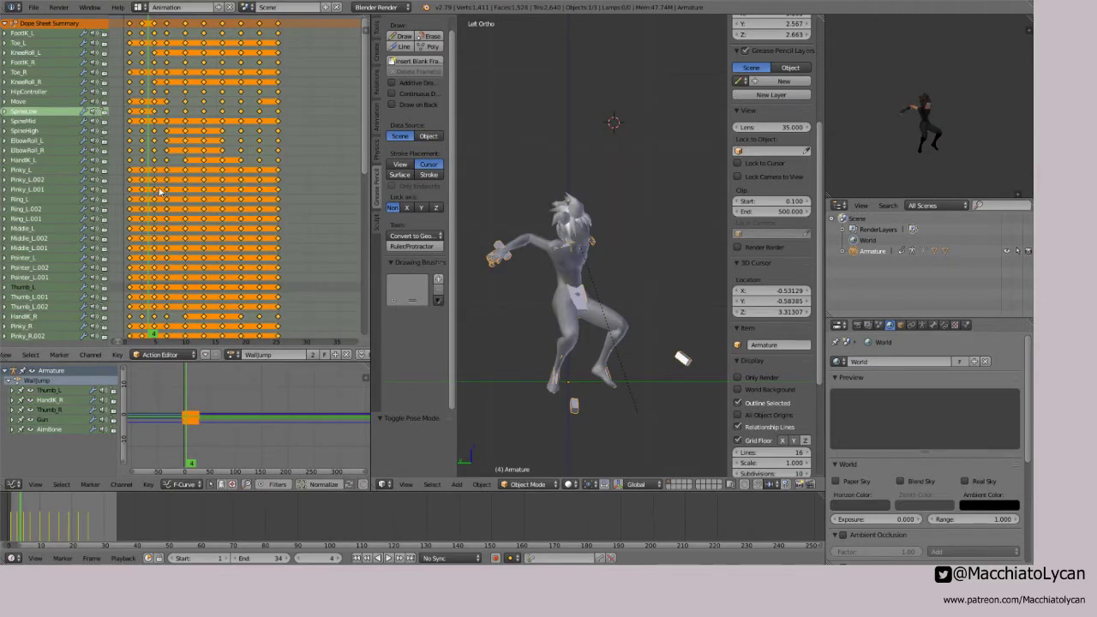
key(alt+a)
key(alt+a)
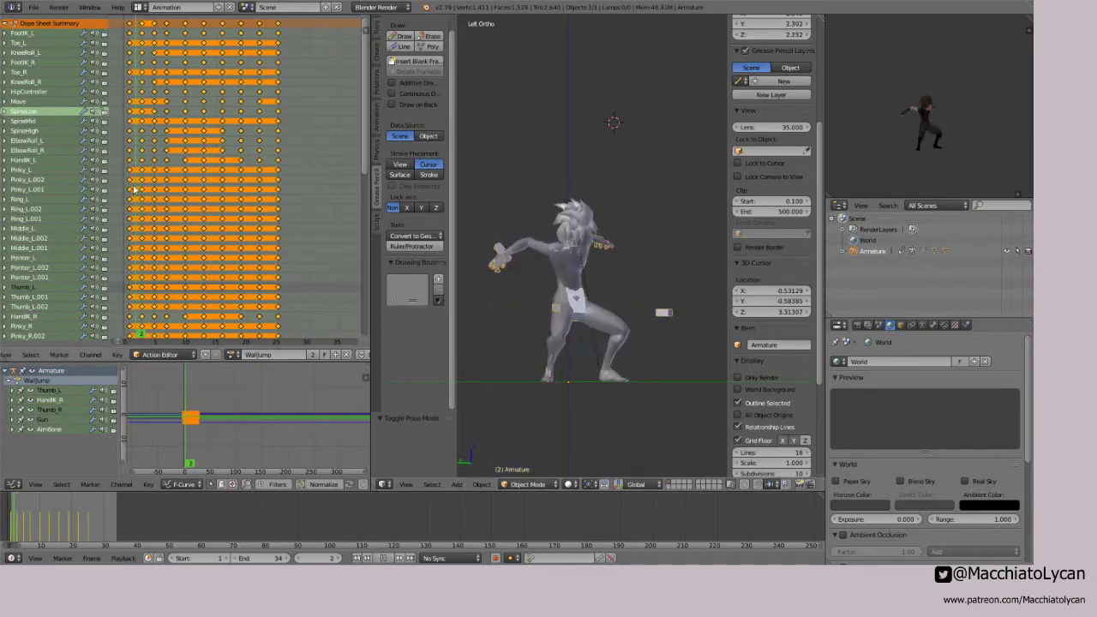
key(alt+a)
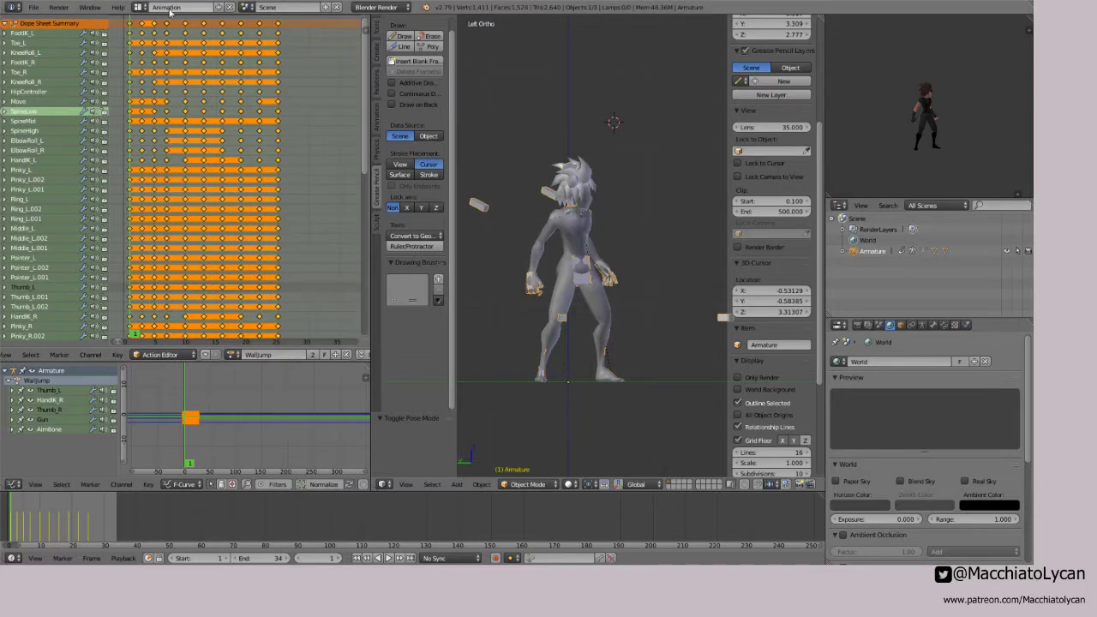
Step: Delete all WallJump keyframes after frame 1, keeping only the first keyframe column
drag(159, 41, 127, 80)
click(131, 27)
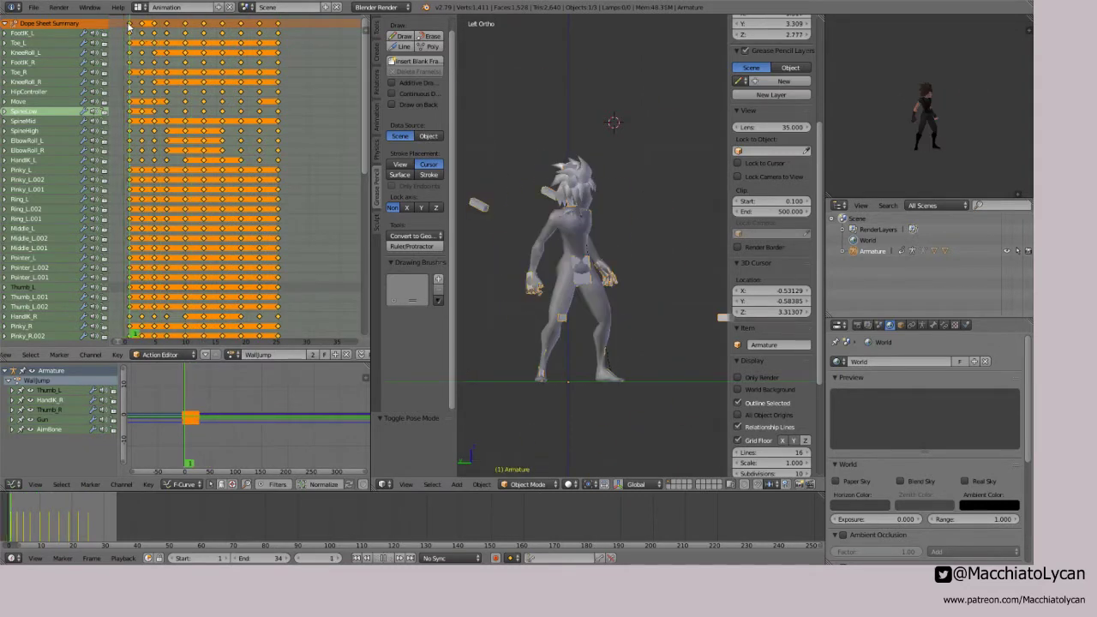
right_click(142, 25)
shift+right_click(153, 25)
shift+right_click(168, 27)
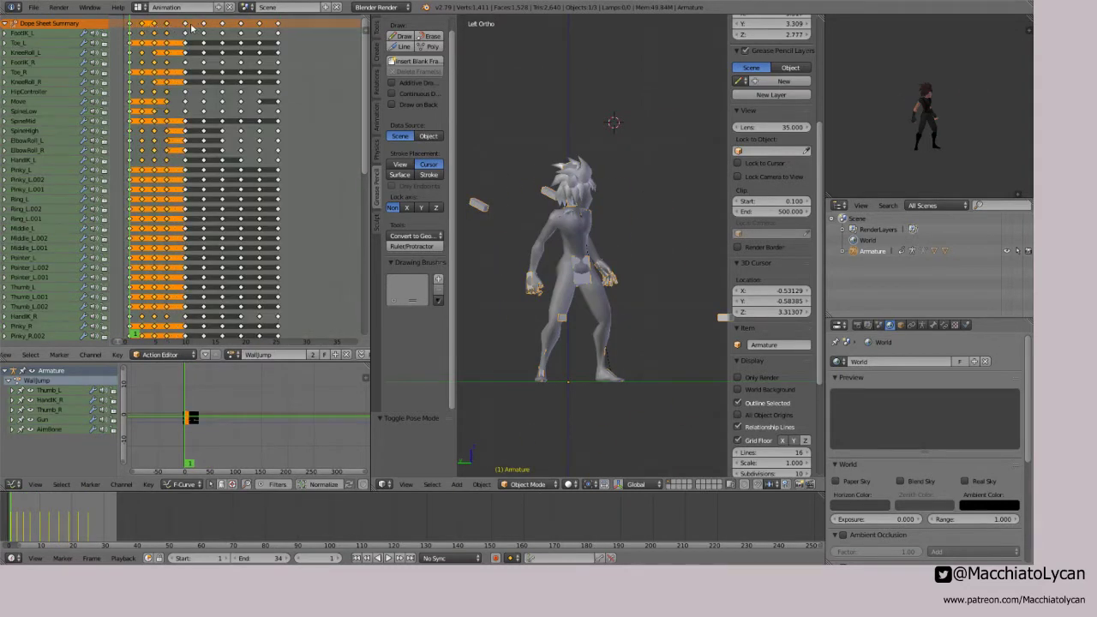
shift+right_click(186, 25)
shift+right_click(204, 25)
shift+right_click(222, 25)
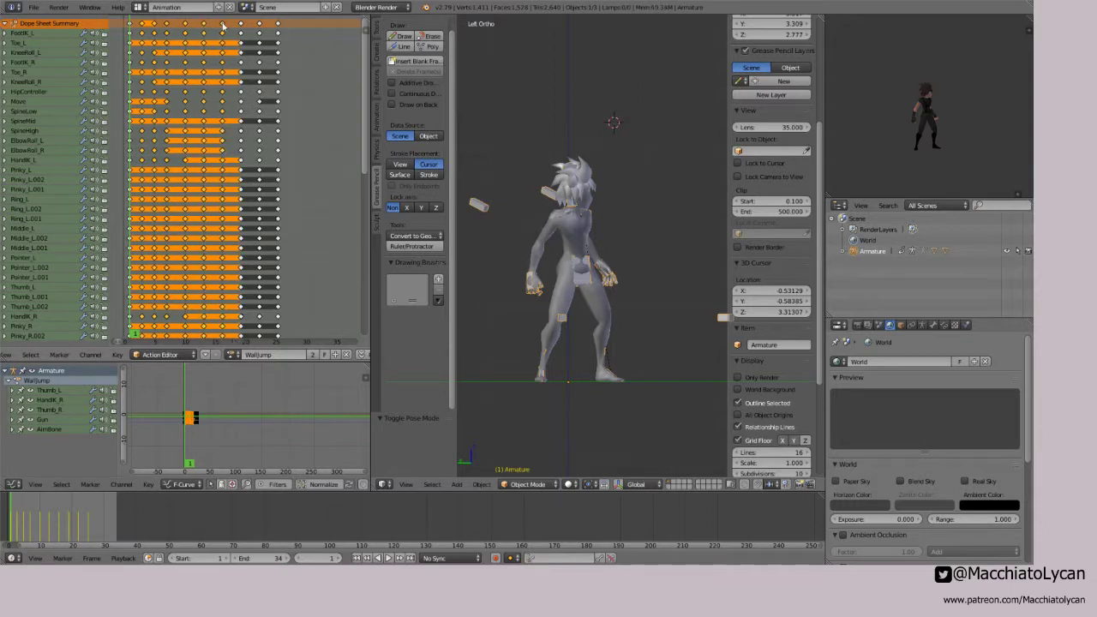
shift+right_click(241, 25)
shift+right_click(259, 25)
key(x)
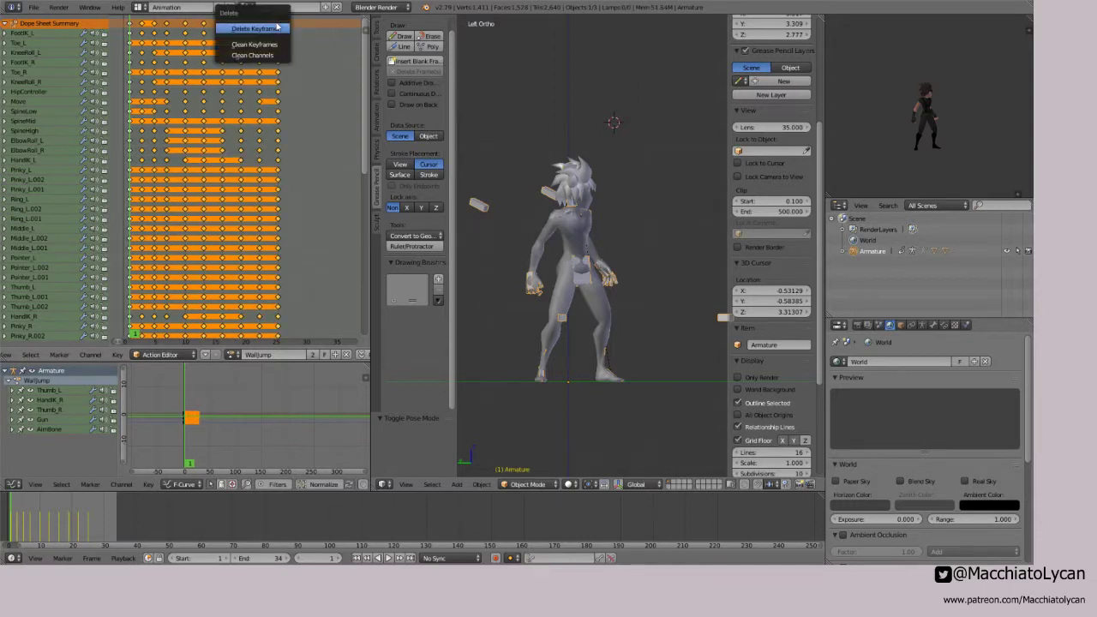
click(277, 27)
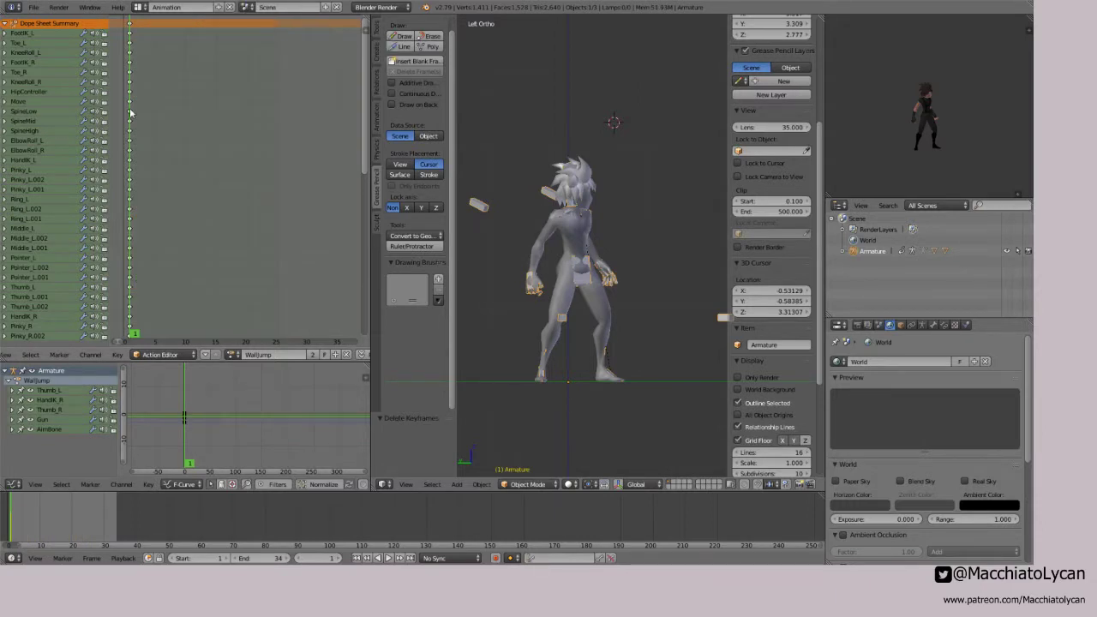
Step: Enter Pose Mode, then rotate the right foot's IK control toe-down and raise it behind the body
key(ctrl+Tab)
right_click(587, 277)
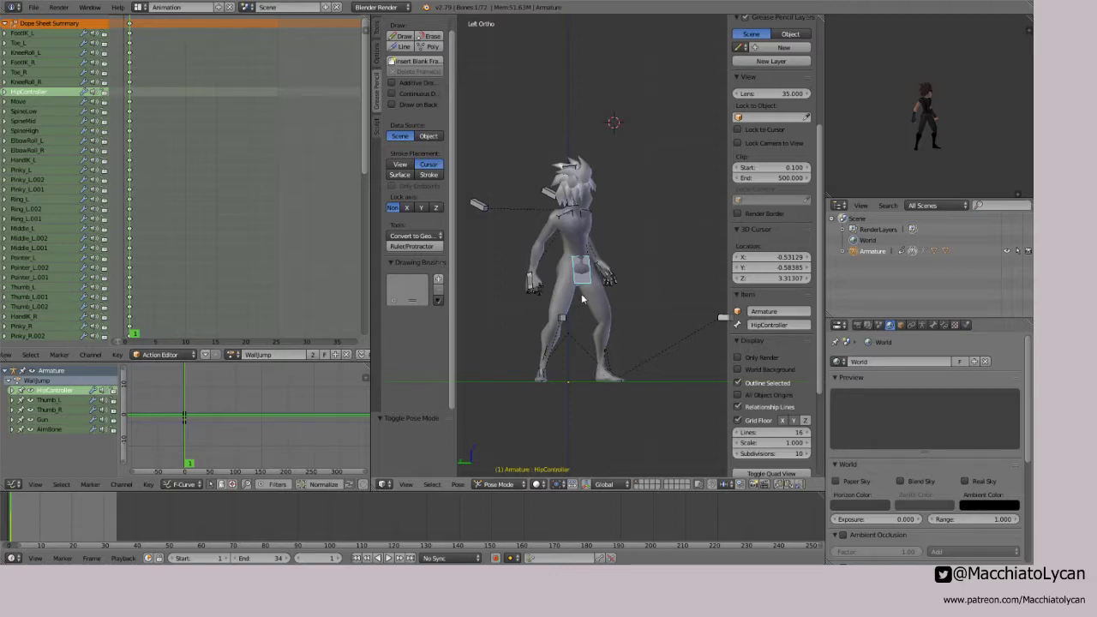
right_click(547, 370)
key(r)
key(r)
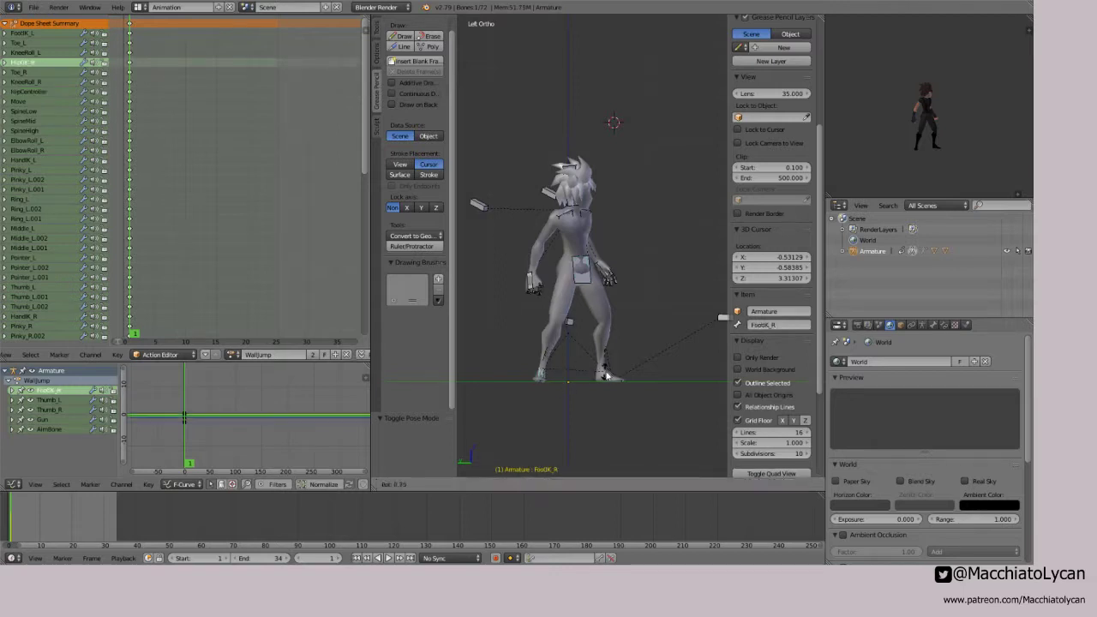
click(580, 373)
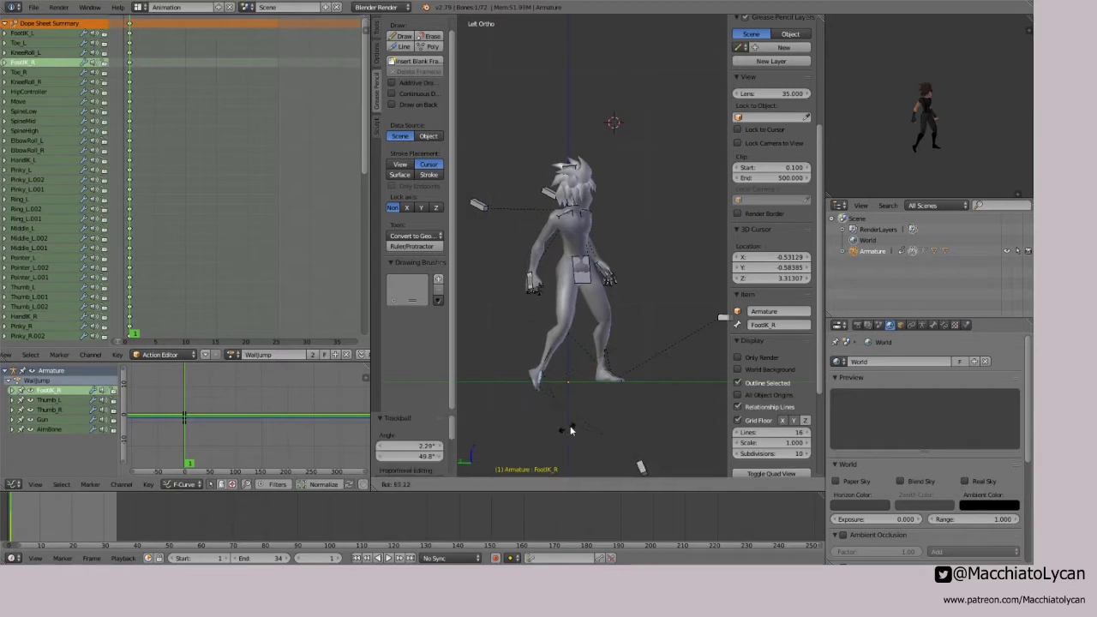
key(g)
click(611, 323)
Step: Rotate the left foot's IK control toe-down and raise it about 0.95 units toward the hips
right_click(609, 374)
key(r)
click(624, 404)
key(g)
click(608, 339)
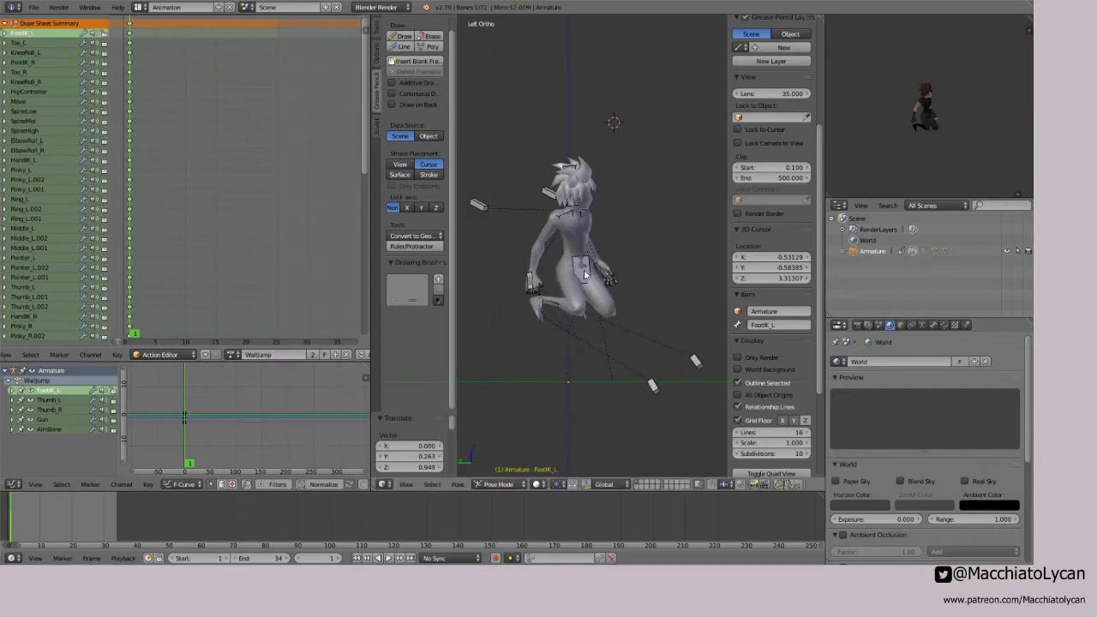
Step: Move the HipController up about 0.28 units and backward about 0.26 units
right_click(586, 274)
key(g)
click(559, 259)
Step: Adjust the right foot's rotation and lower its IK control about 0.51 units to extend the right leg
right_click(549, 311)
key(r)
key(r)
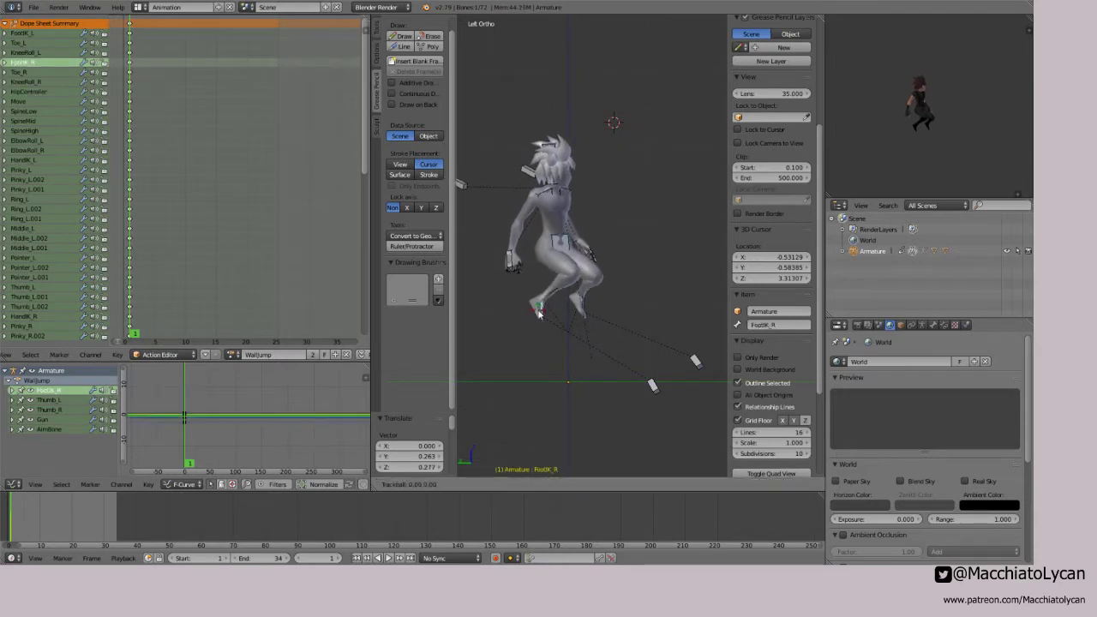
click(553, 337)
key(g)
click(559, 372)
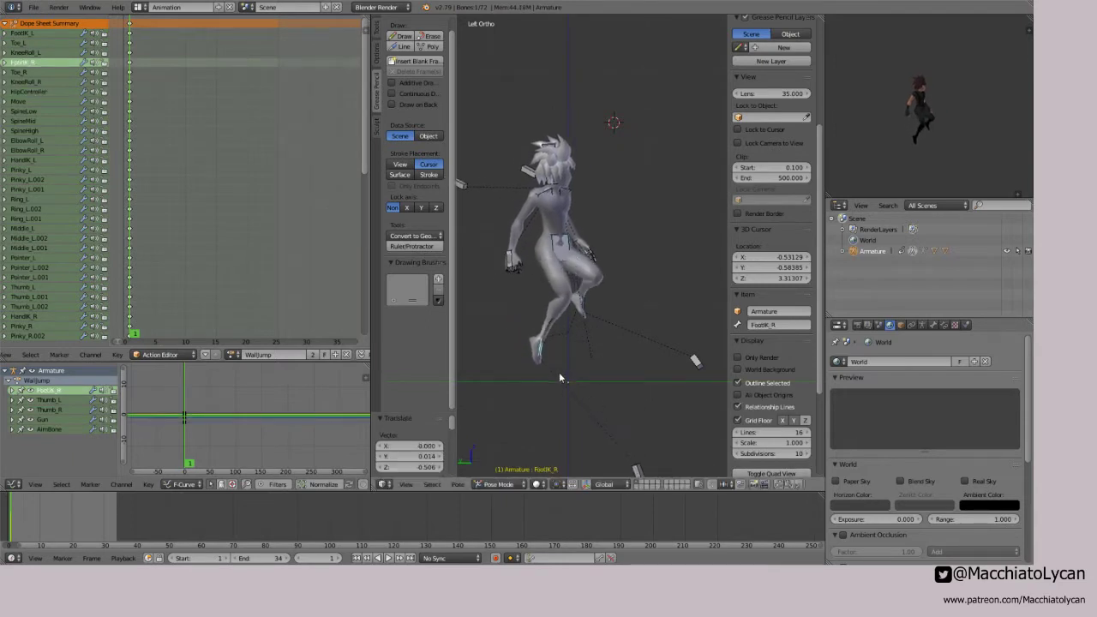
Step: Shift the left foot's IK control backward and rotate it about 26 degrees
right_click(584, 309)
key(g)
click(563, 306)
key(r)
click(569, 352)
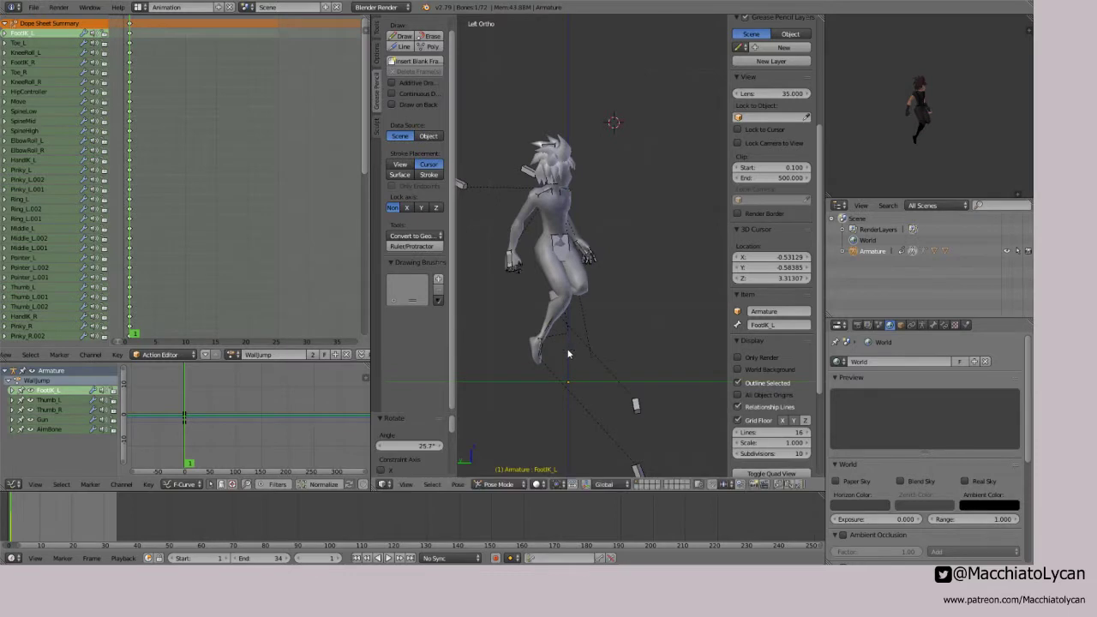
key(r)
key(r)
right_click(576, 372)
Step: Clear the location of the KneeRoll_L control and move it forward about 1.4 units along Y
right_click(637, 405)
key(alt+g)
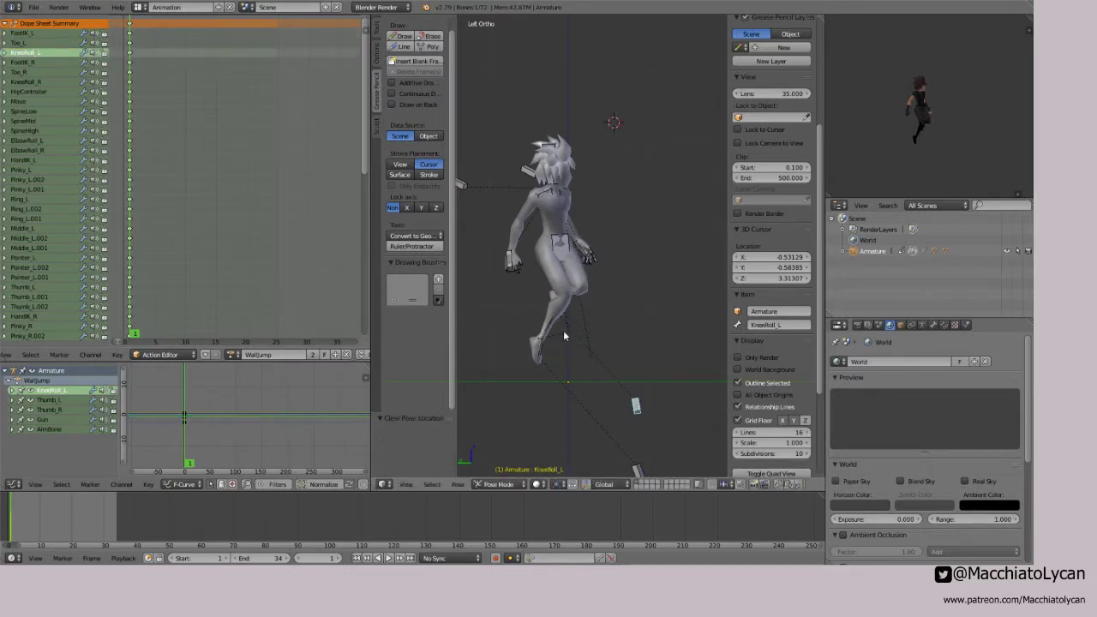
key(g)
click(685, 330)
Step: Reposition the left foot's IK control forward and down, then shift it about 0.08 units sideways
right_click(556, 300)
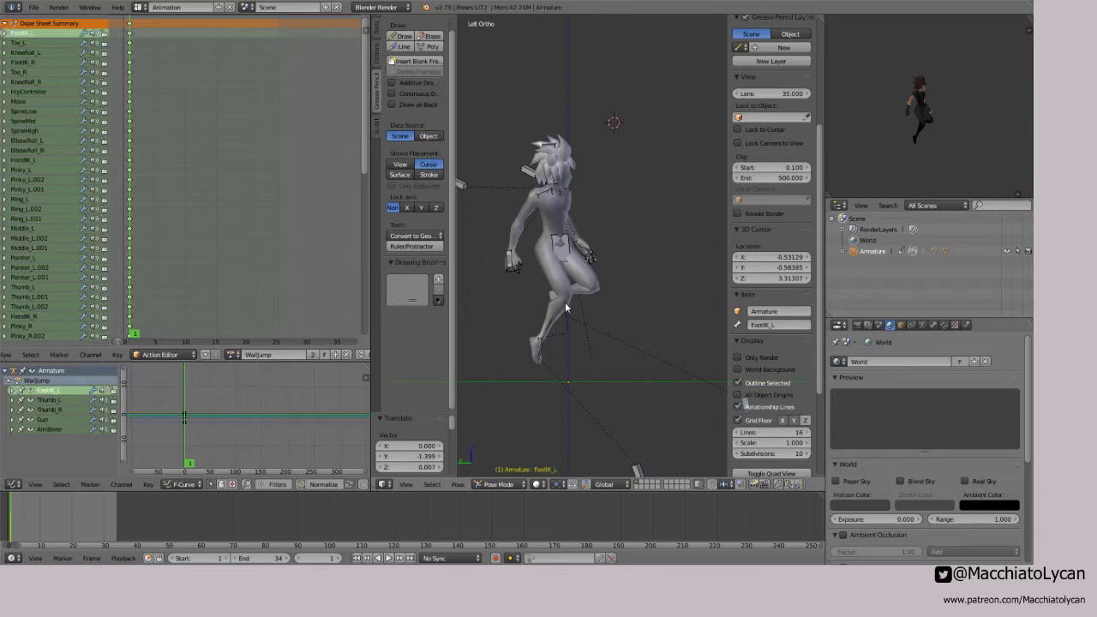
key(g)
click(579, 316)
middle_drag(619, 287, 513, 286)
key(r)
click(662, 286)
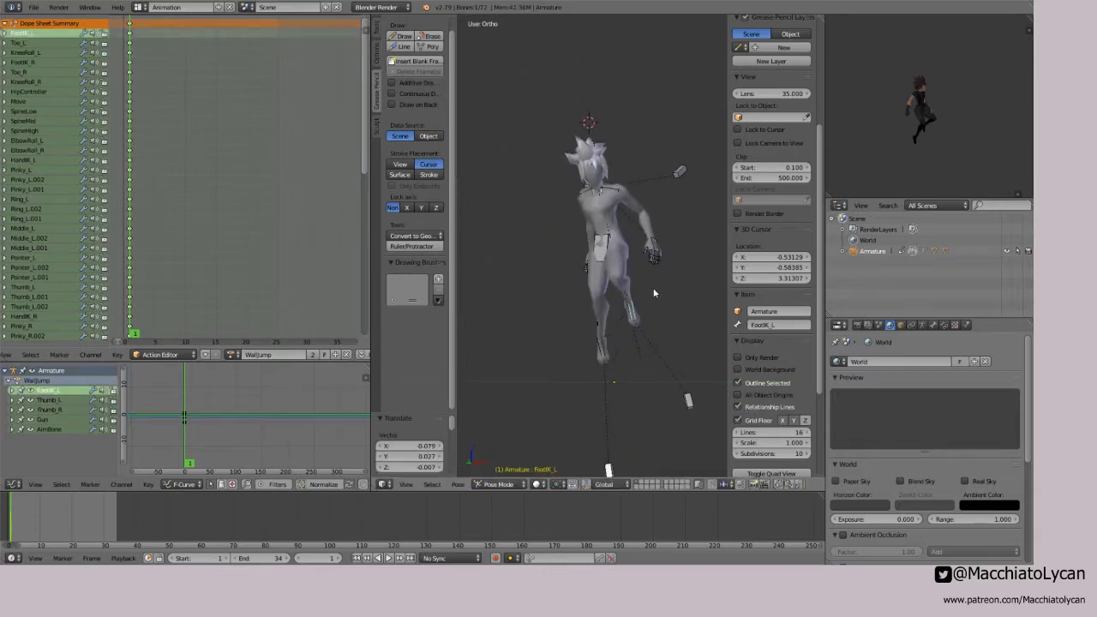
key(ctrl+KP_3)
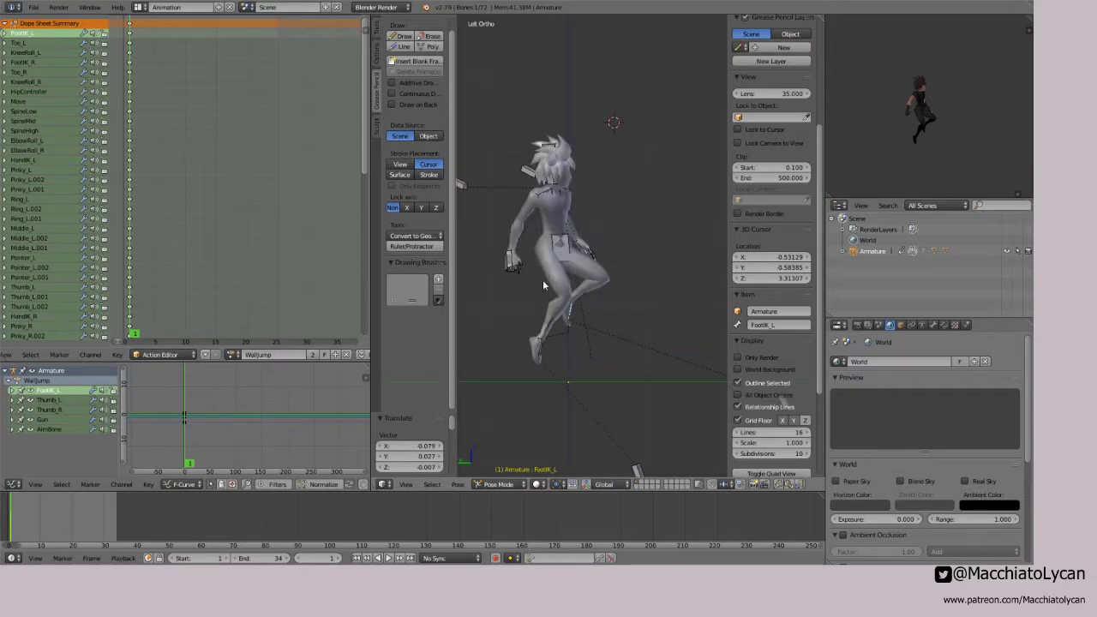
Step: Tilt the HipController slightly with a trackball rotation of about -1.15 and 2.29 degrees
right_click(559, 265)
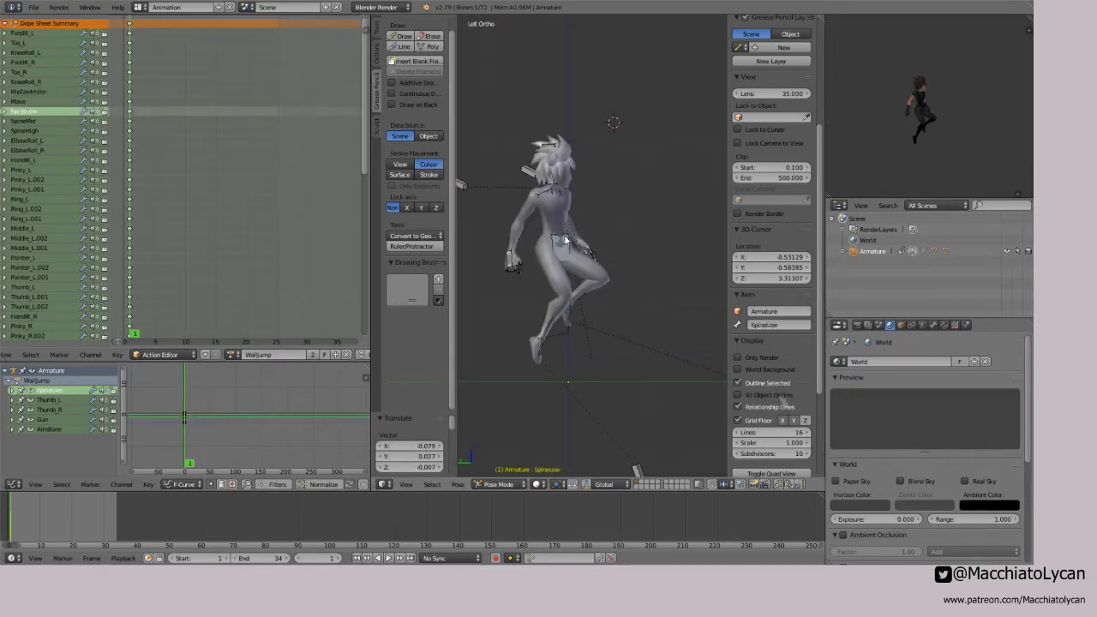
key(r)
key(r)
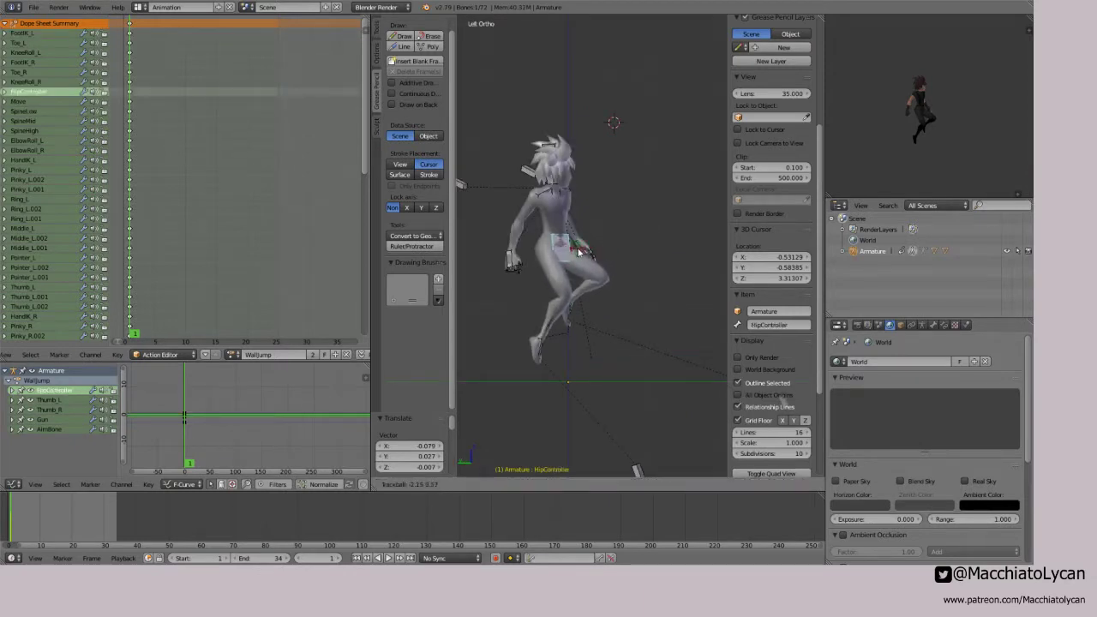
click(583, 253)
Step: Move the KneeRoll_R control about -1.24 units in X and 0.95 units in Y to turn the right knee outward
right_click(635, 472)
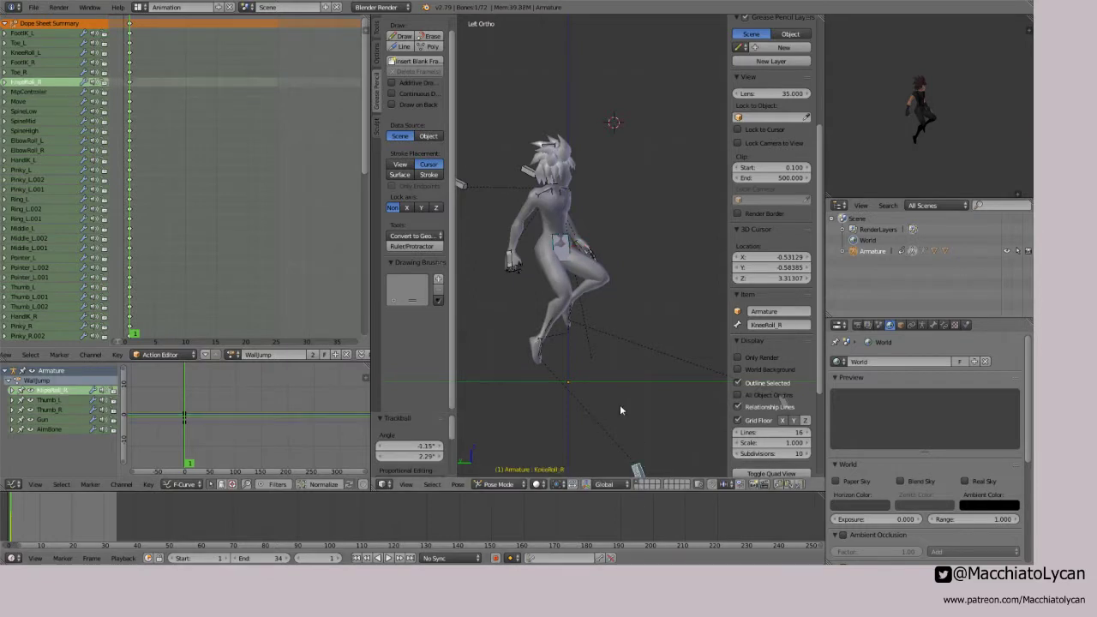
middle_drag(620, 405, 526, 314)
key(g)
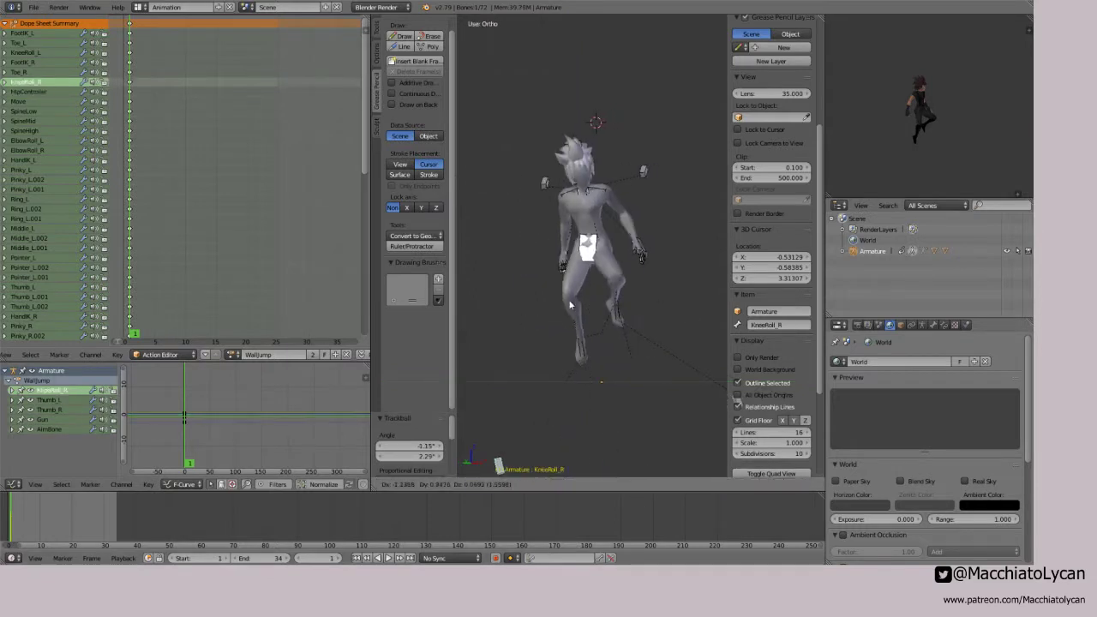
click(569, 304)
key(ctrl+KP_3)
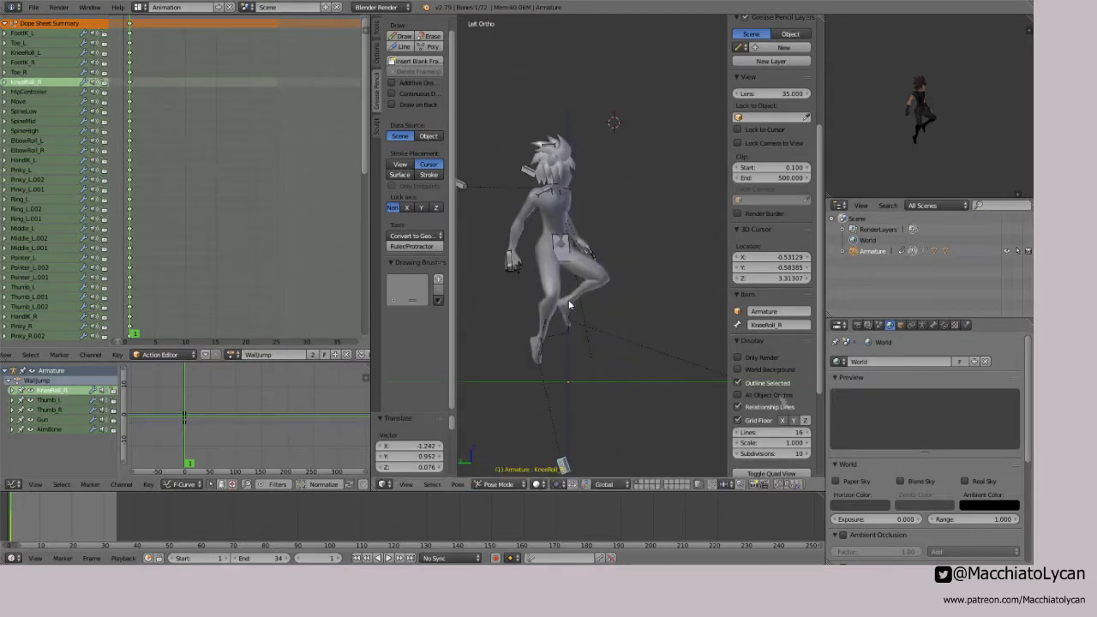
Step: Rotate the HipController about 11 degrees, then twist it with a trackball rotation of about -8 and 6.9 degrees
right_click(551, 263)
key(r)
click(586, 261)
key(r)
key(r)
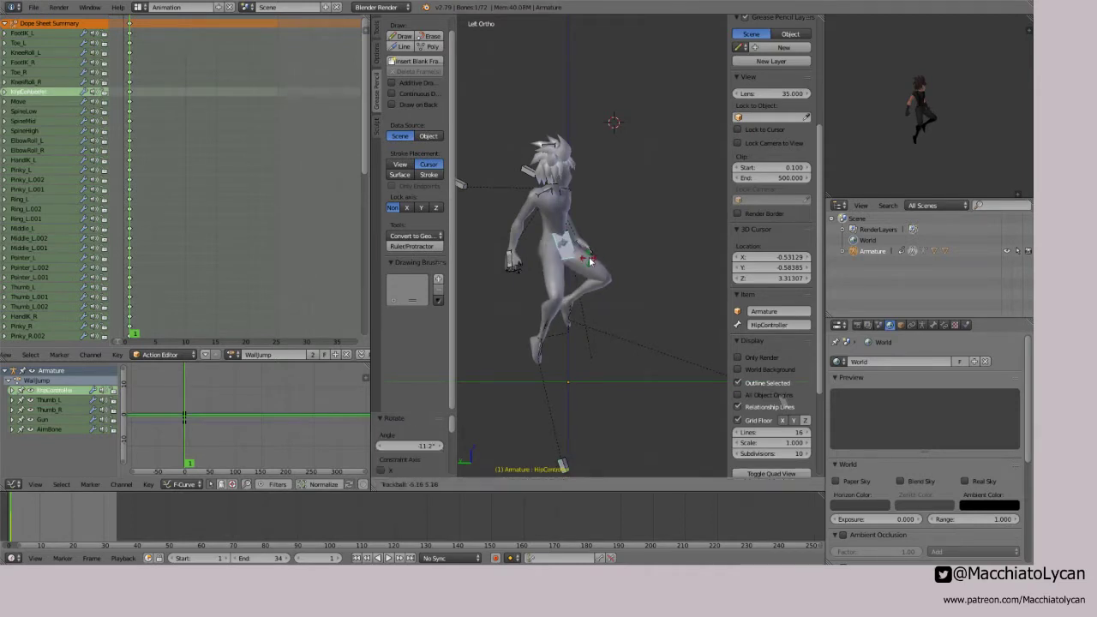
click(580, 248)
Step: Rotate the SpineLow bone about 18.9 degrees to lean the torso forward
right_click(560, 232)
key(r)
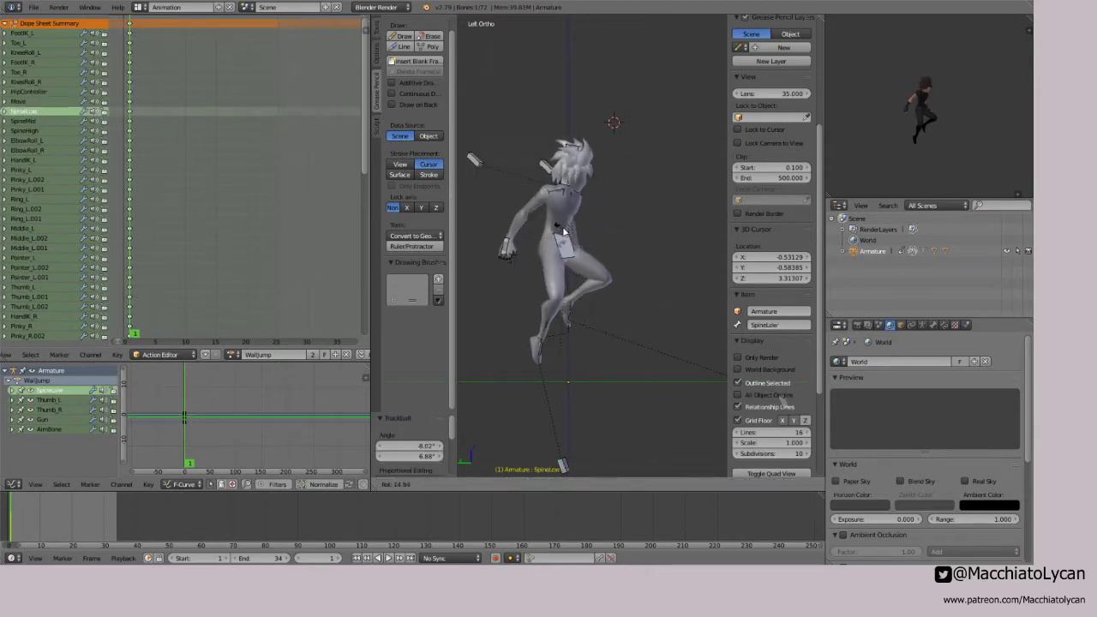
click(507, 244)
Step: Raise the HandIK_R control behind the shoulder with alternating rotations and moves, ending with a shift of about -0.06 in Y and 0.48 in Z
right_click(507, 244)
key(r)
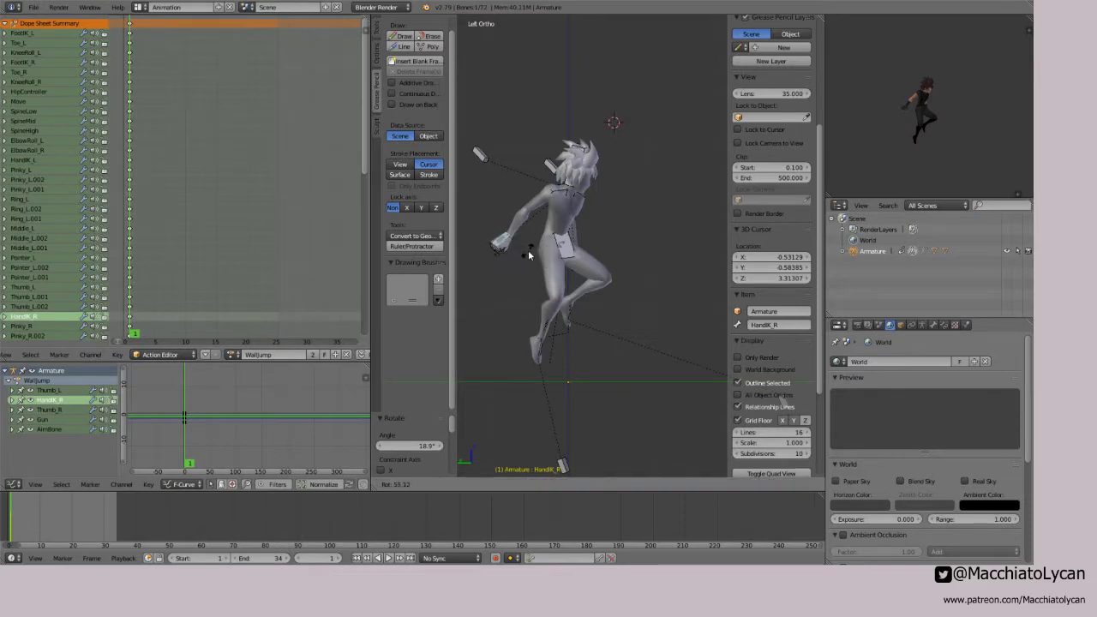
click(513, 274)
key(g)
click(526, 215)
key(r)
click(546, 267)
key(g)
click(516, 184)
key(r)
click(528, 182)
key(g)
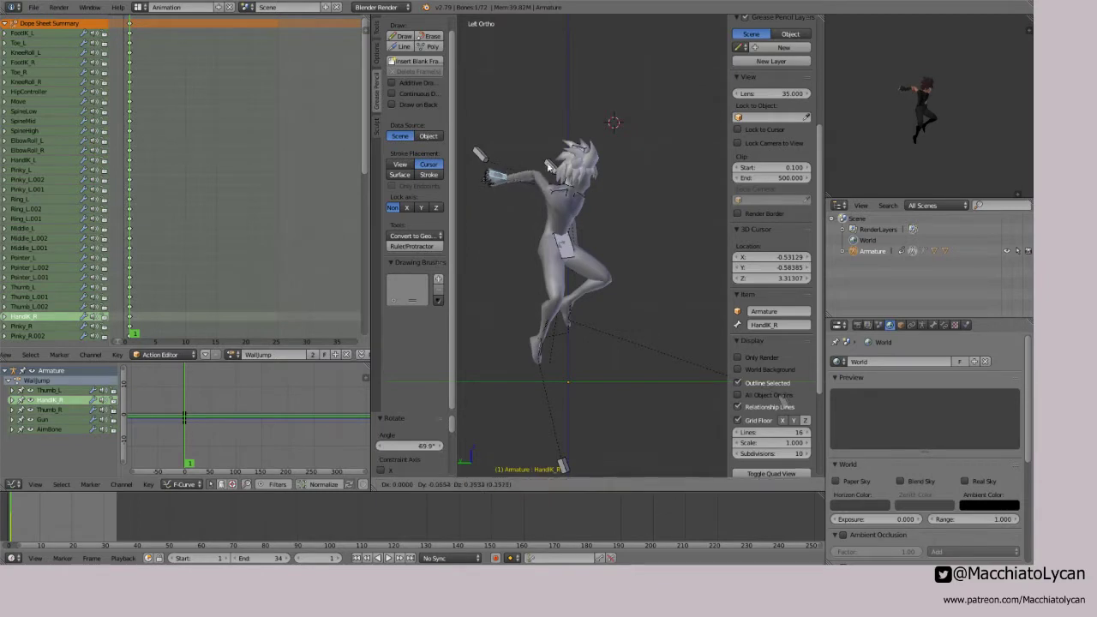
click(549, 160)
Step: Twist the SpineHigh bone with a trackball rotation and rotate the Head bone about 7.8 degrees
right_click(565, 194)
key(r)
key(r)
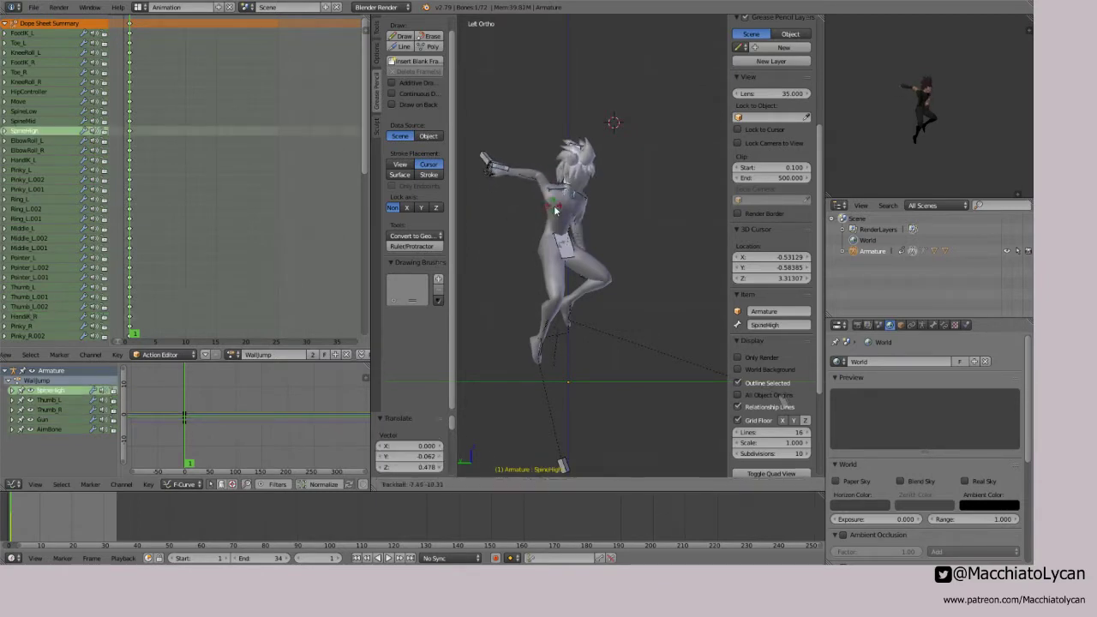
click(581, 168)
right_click(581, 166)
key(r)
click(583, 170)
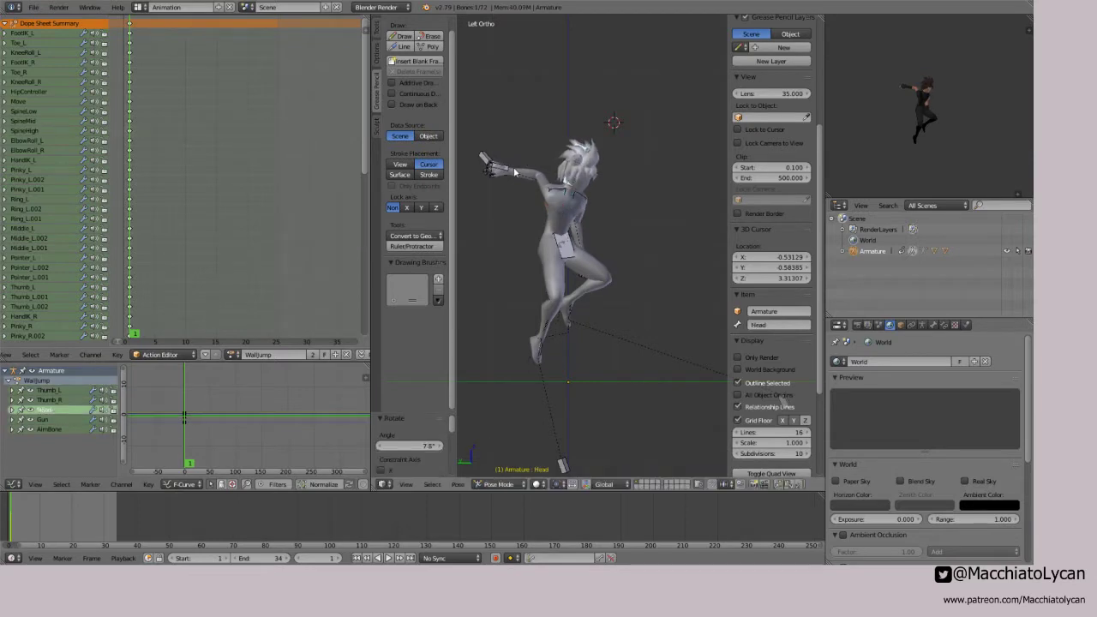
Step: Rotate HandIK_R about 69 degrees, adjust it with a trackball rotation, and raise it about 0.11 units in Z
right_click(515, 171)
key(r)
click(564, 171)
key(r)
key(r)
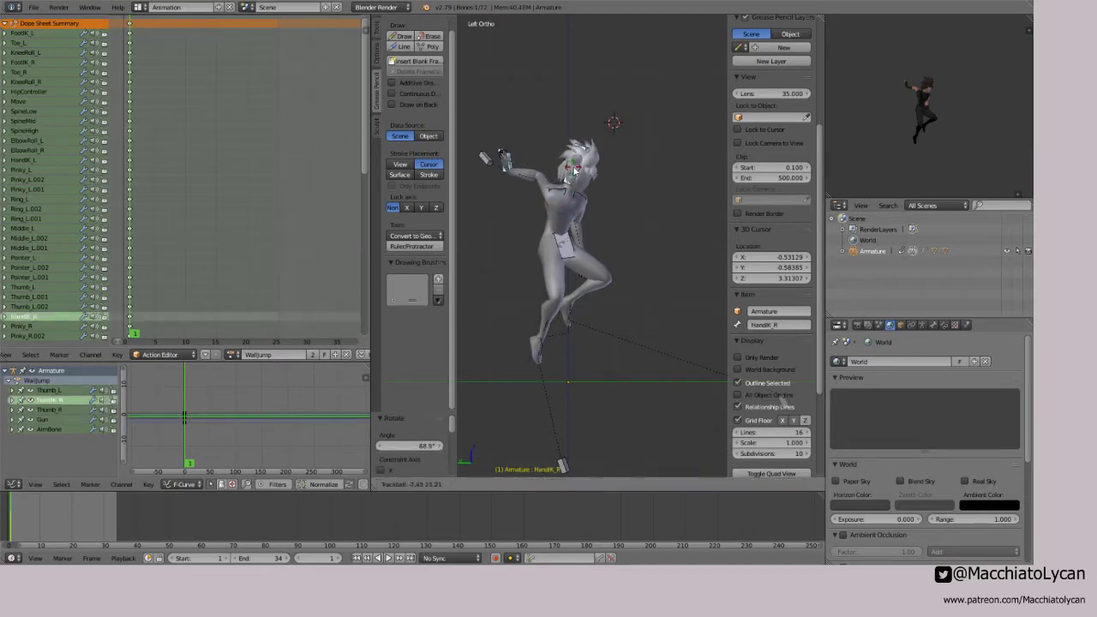
click(573, 167)
key(g)
click(573, 160)
Step: Move the ElbowRoll_R control about -0.25 in Y and -0.4 in Z, and rotate the Shoulder_R bone about 41.8 degrees
right_click(492, 168)
key(g)
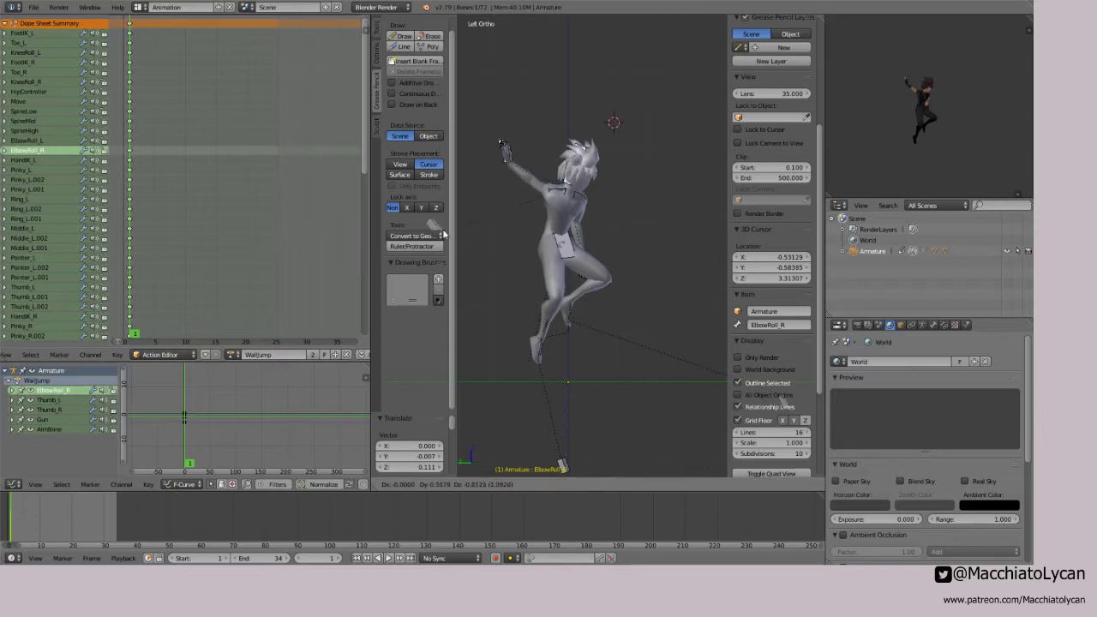
click(512, 194)
right_click(554, 190)
key(r)
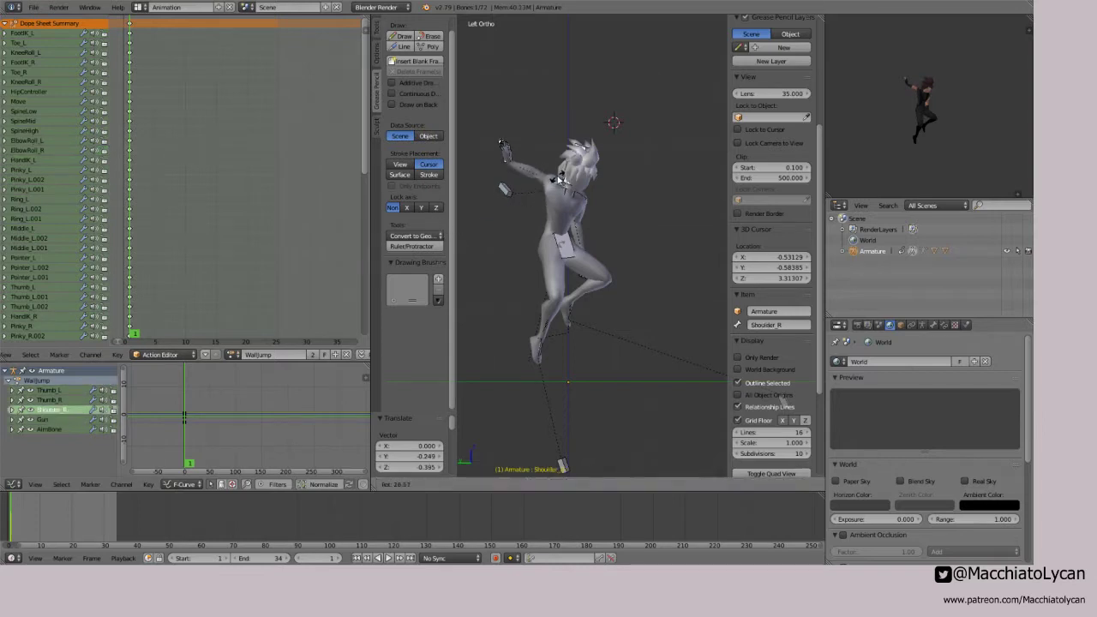
click(543, 174)
Step: From the top view, move HandIK_R about -0.41 in X and 0.13 in Y, and rotate it about -19.3 degrees
right_click(508, 158)
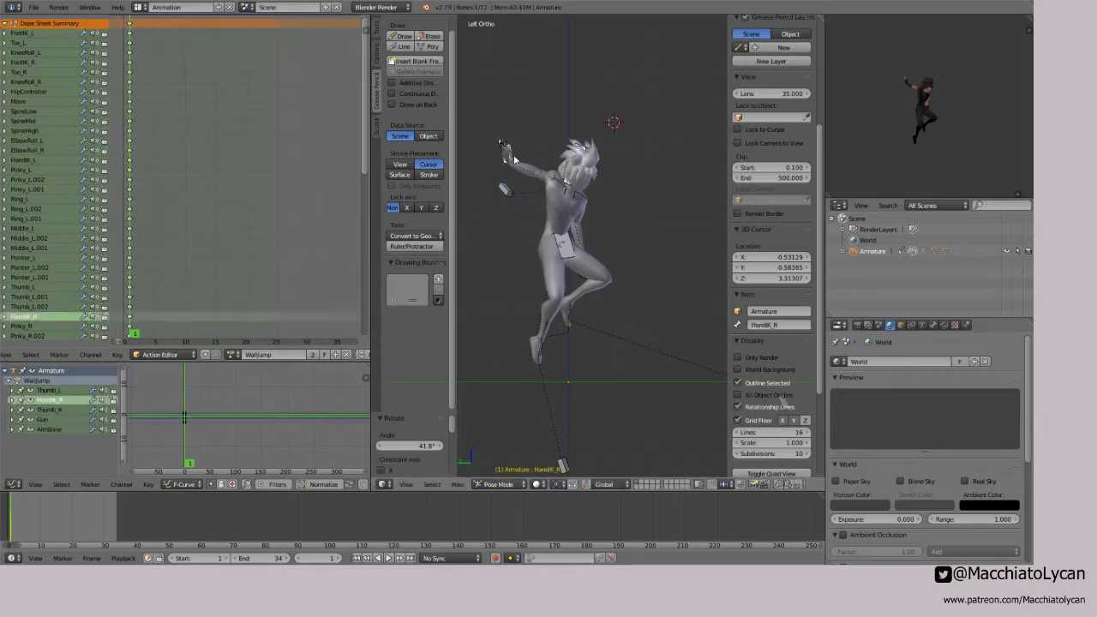
key(KP_7)
key(g)
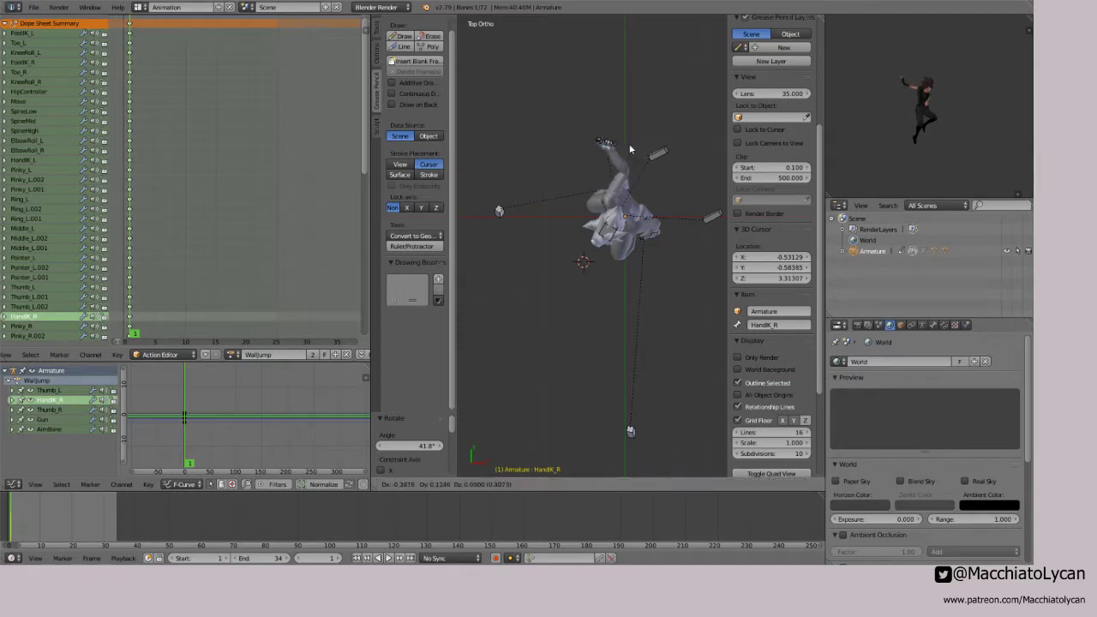
click(628, 148)
key(r)
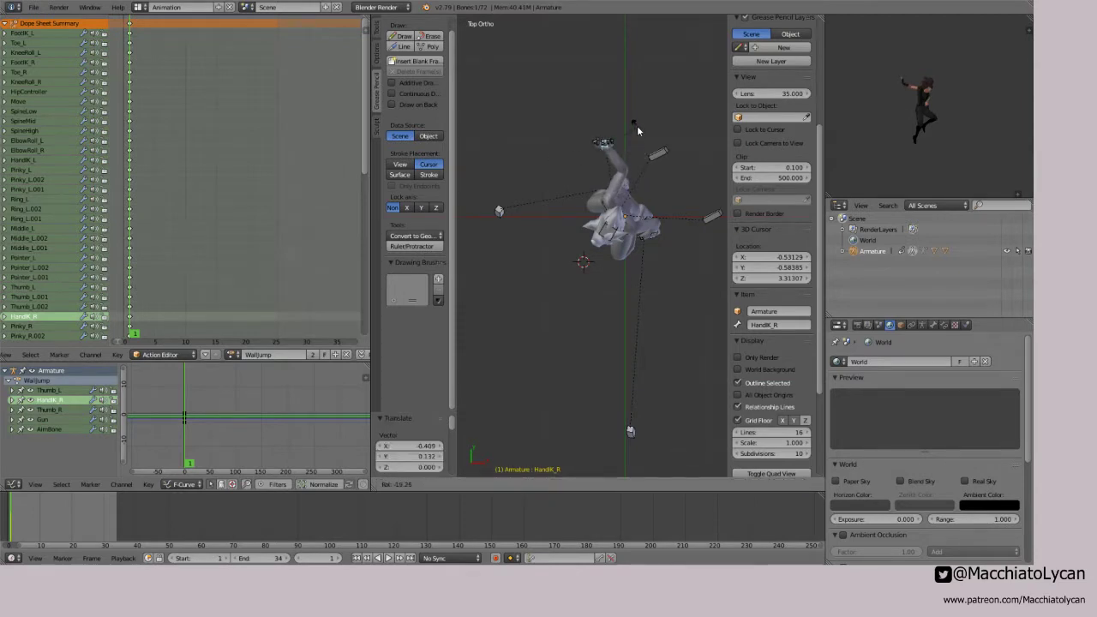
click(637, 131)
Step: Move both foot IK controls together about 0.17 in Y and 0.22 in Z
key(ctrl+KP_3)
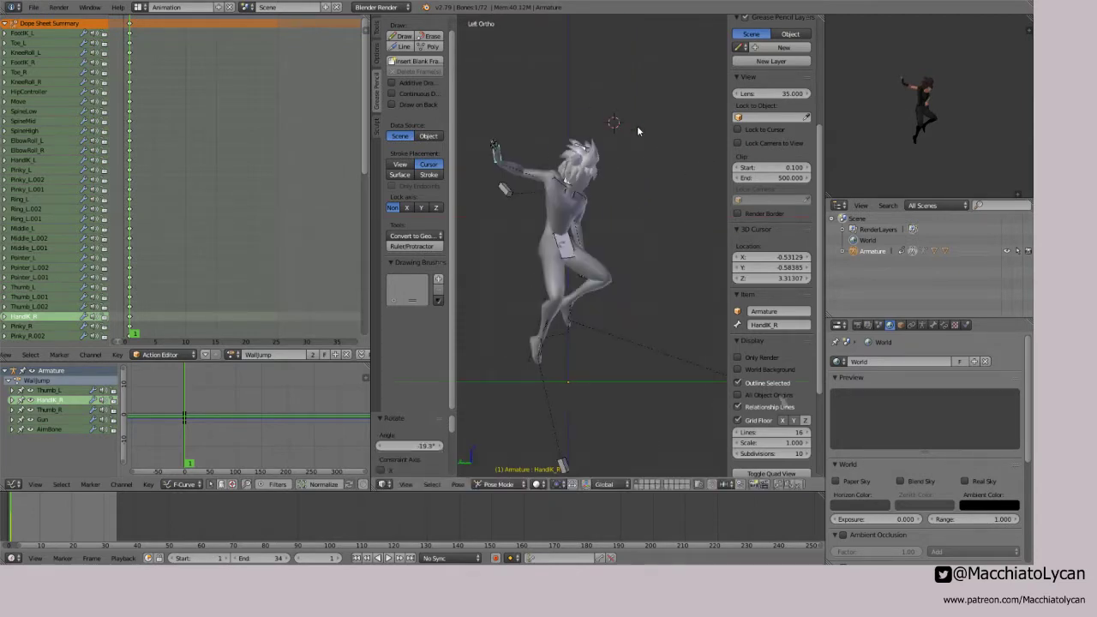
right_click(561, 315)
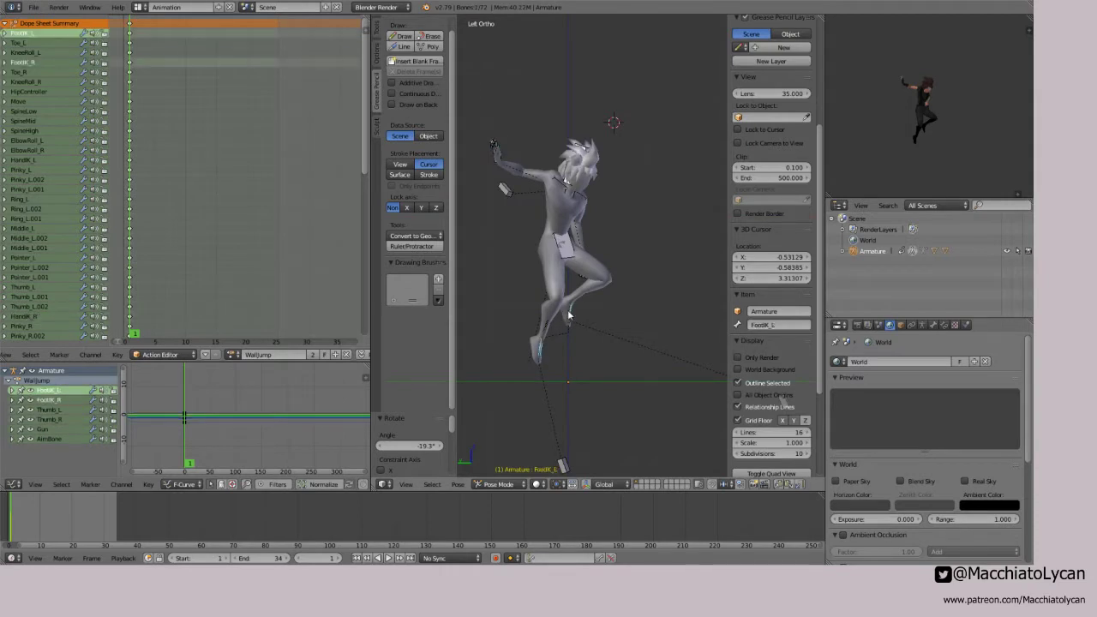
key(g)
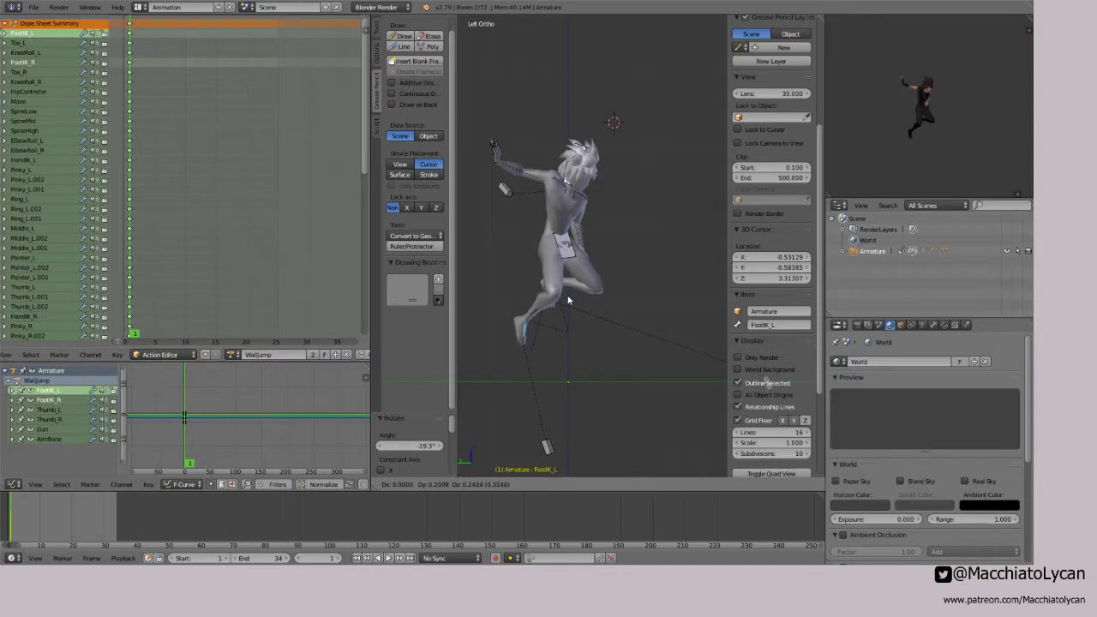
click(570, 297)
Step: Raise the HandIK_R control with a move of about -0.31 in Y and 0.31 in Z
right_click(496, 144)
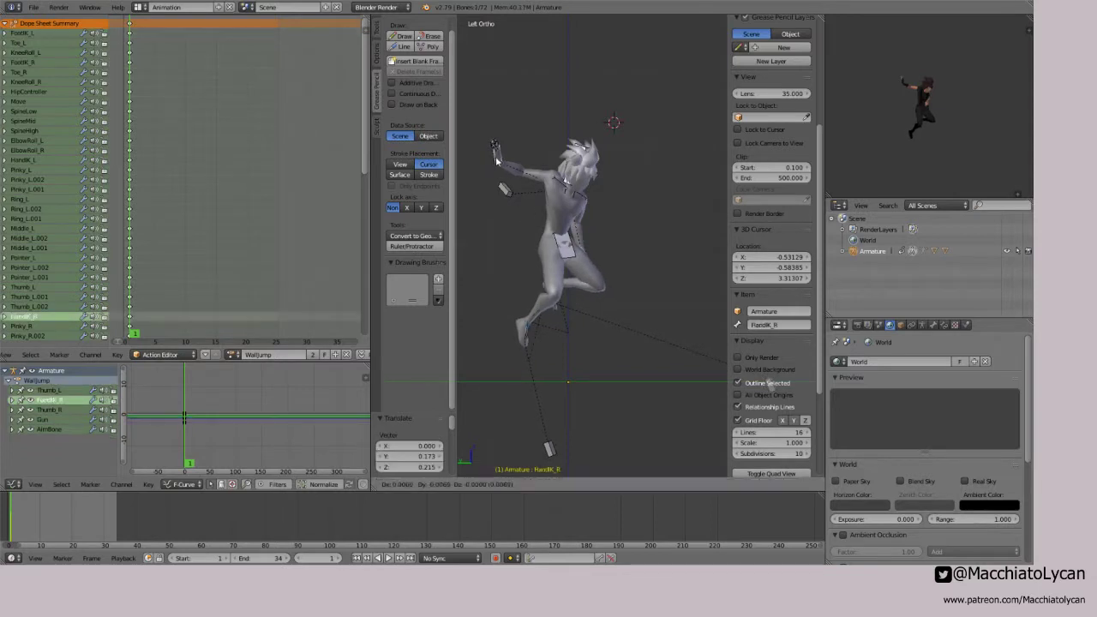
key(g)
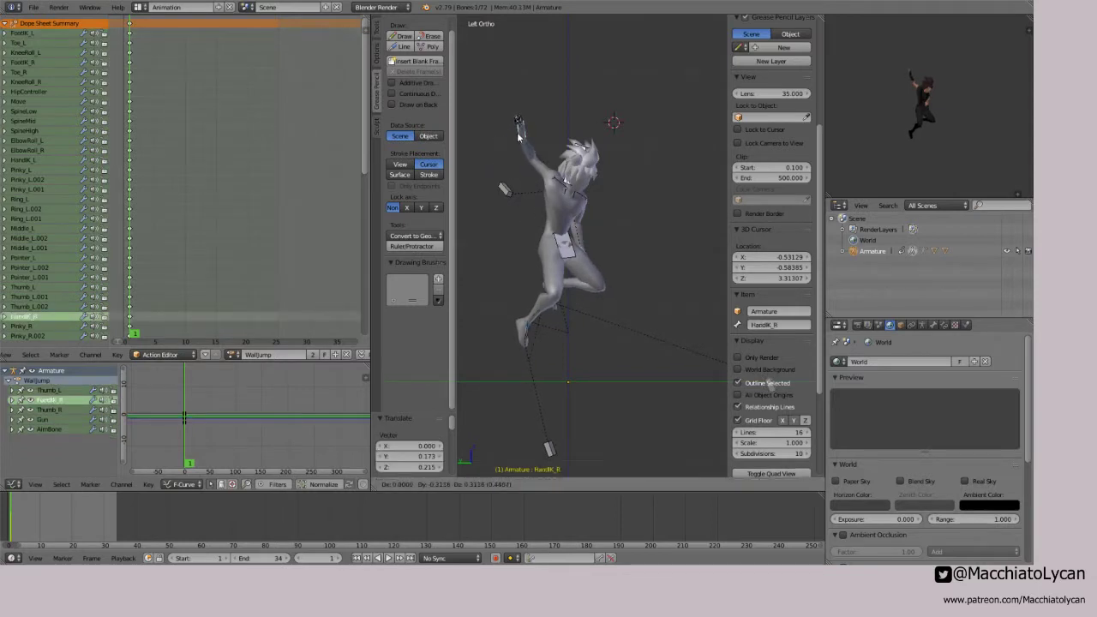
click(518, 133)
Step: Reposition the HandIK_L control, rotate it about 20 degrees, and twist it with a trackball rotation
right_click(588, 249)
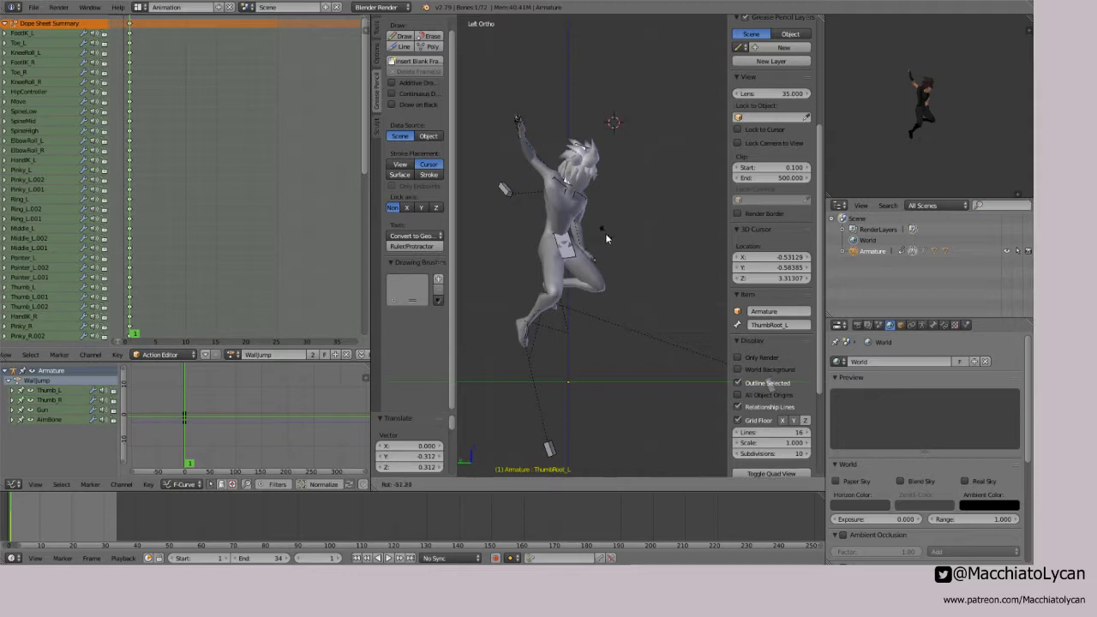
right_click(600, 248)
key(g)
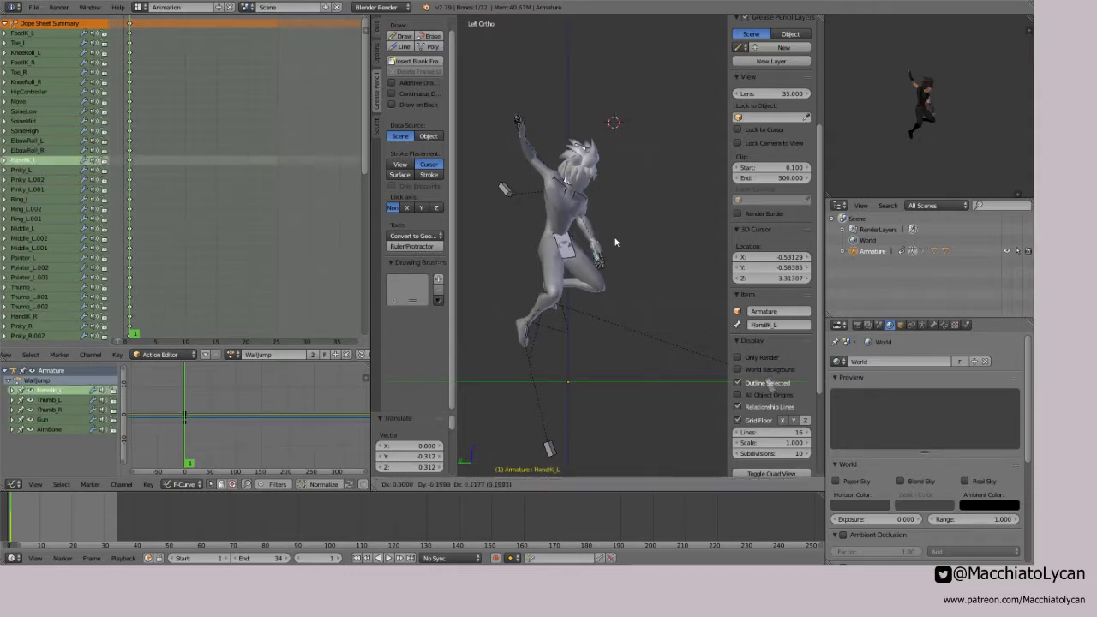
click(618, 240)
key(r)
key(r)
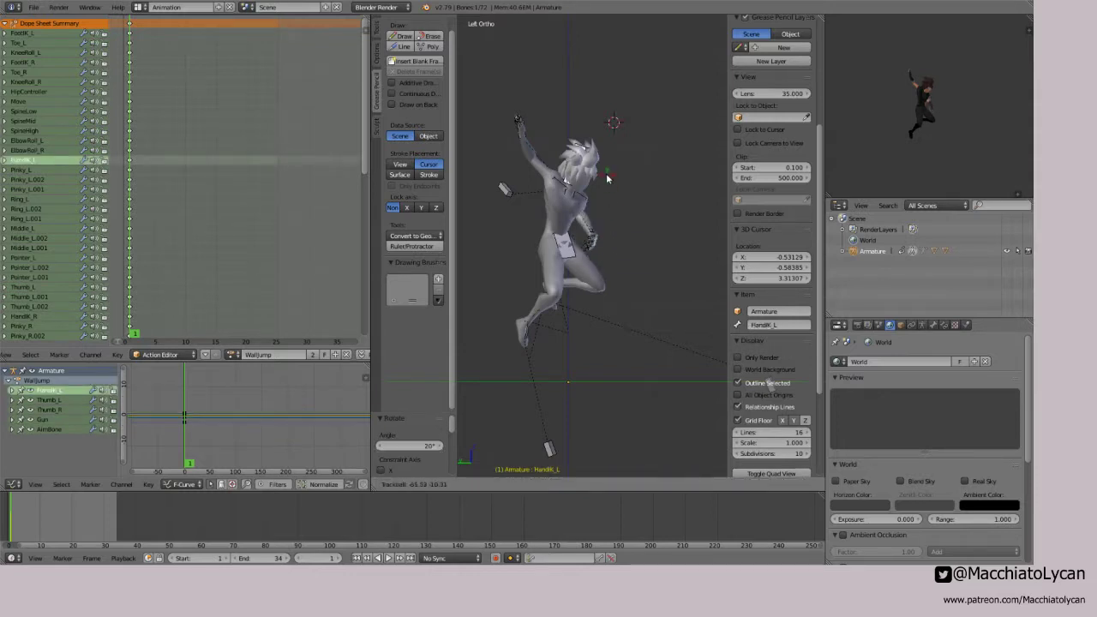
click(605, 156)
Step: Bring HandIK_L in front of the waist, moving it about -0.63 in X, 0.12 in Y and 0.07 in Z, and refine its placement
middle_drag(603, 156, 540, 219)
key(g)
click(607, 219)
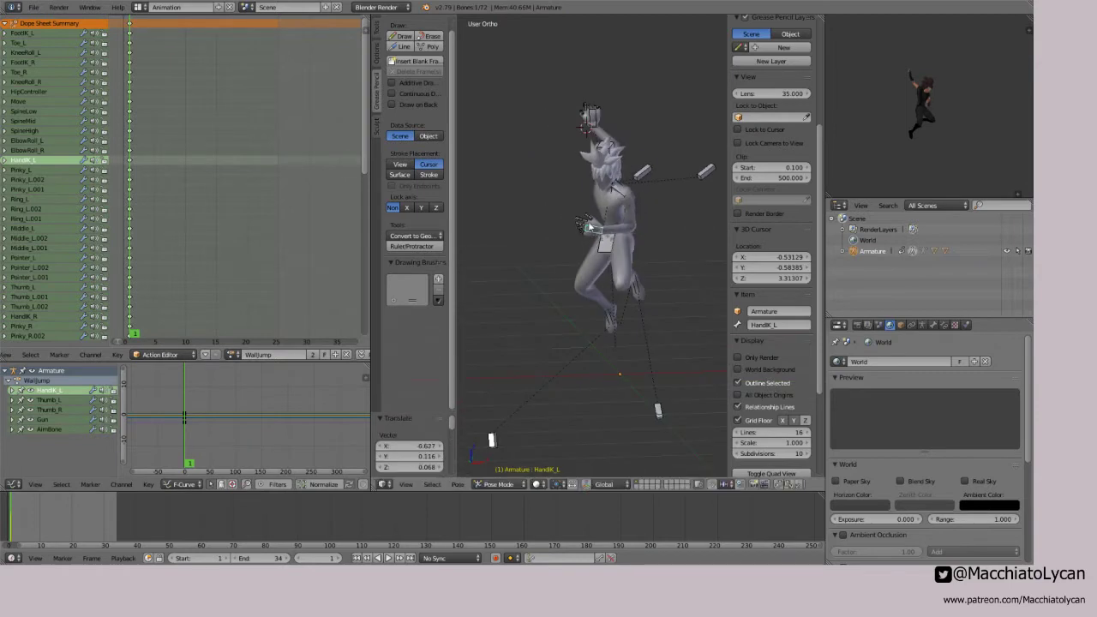
middle_drag(607, 219, 657, 218)
key(g)
click(627, 210)
Step: Move the ElbowRoll_L control about -1.24 in X, -0.3 in Y and -0.63 in Z to redirect the left elbow
right_click(634, 173)
middle_drag(636, 175, 639, 214)
key(g)
click(547, 239)
middle_drag(547, 238, 627, 210)
key(ctrl+KP_3)
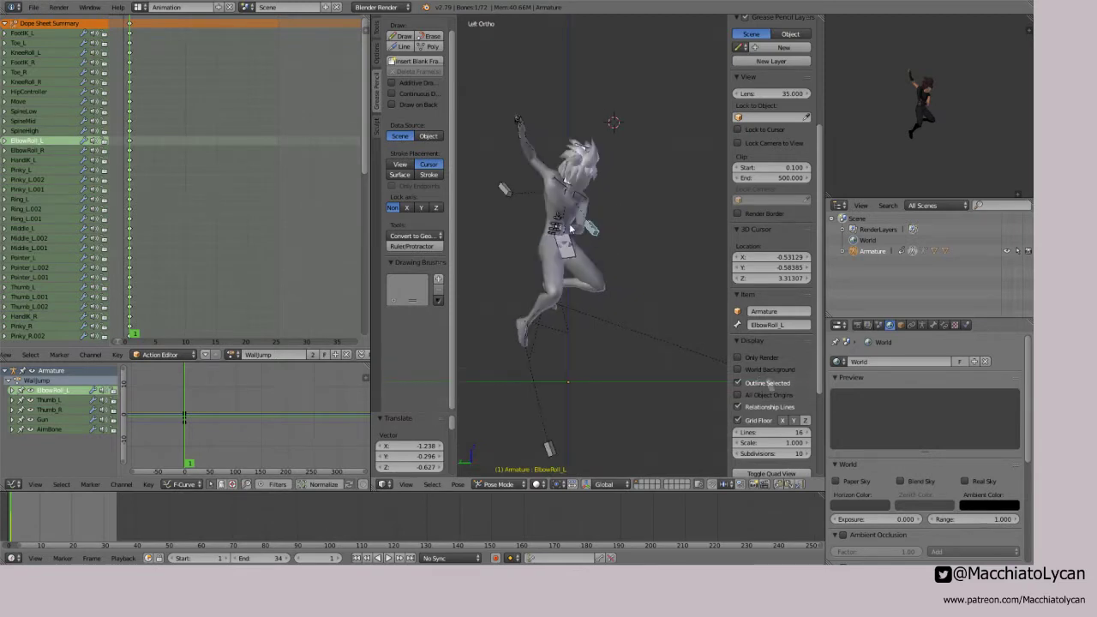
Step: Shift HandIK_L about 0.1 in Y and 0.02 in Z, and insert keyframes for all channels at frame 1
right_click(570, 233)
right_click(571, 234)
key(g)
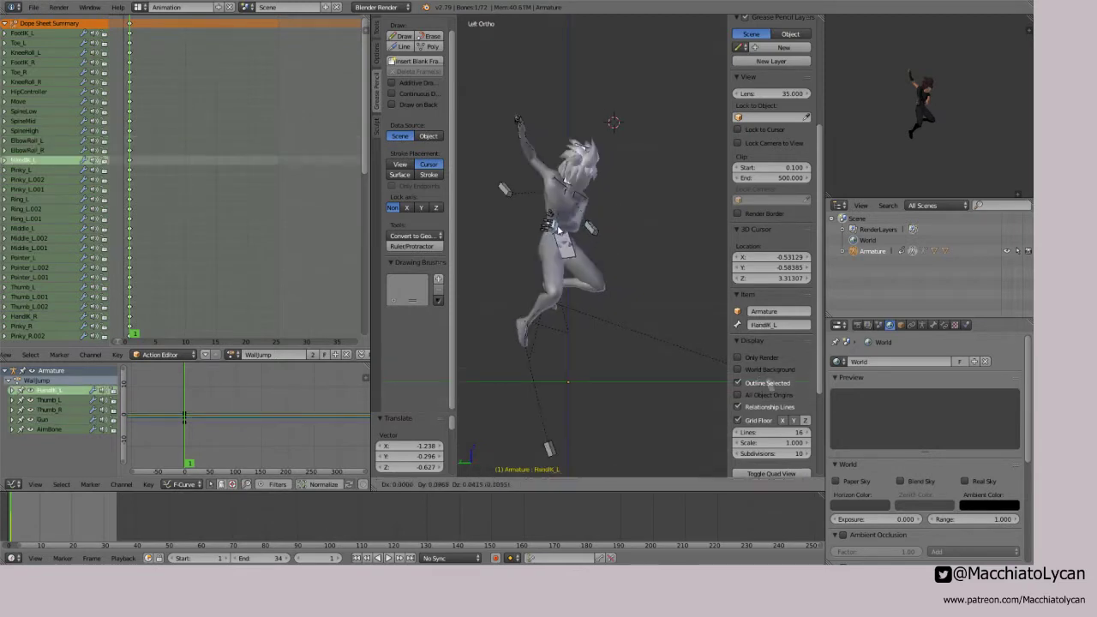
click(564, 233)
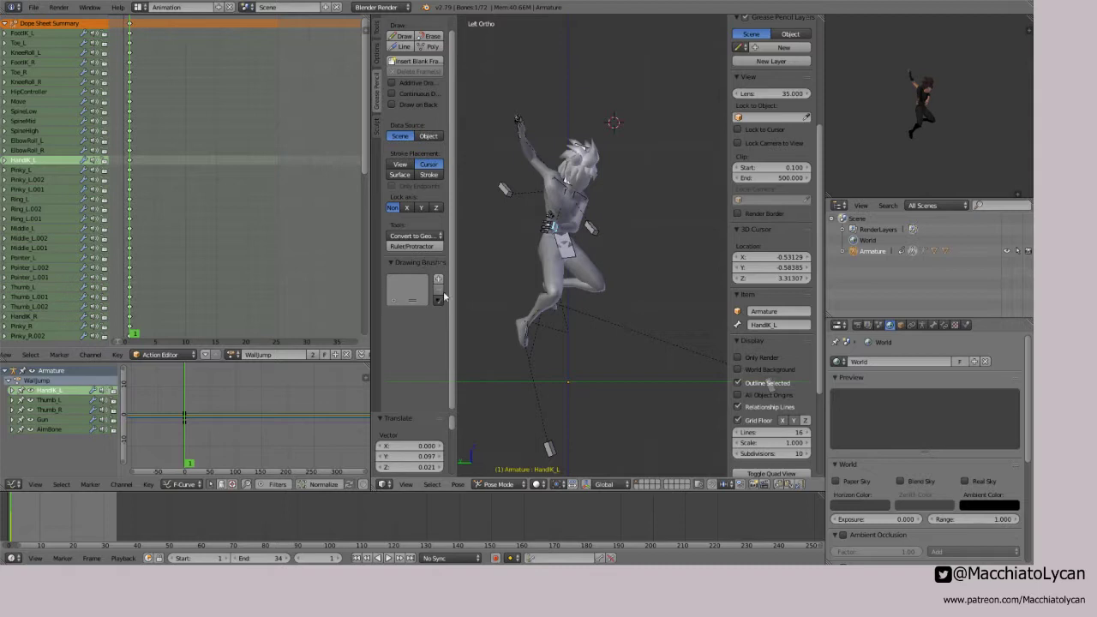
key(i)
click(176, 214)
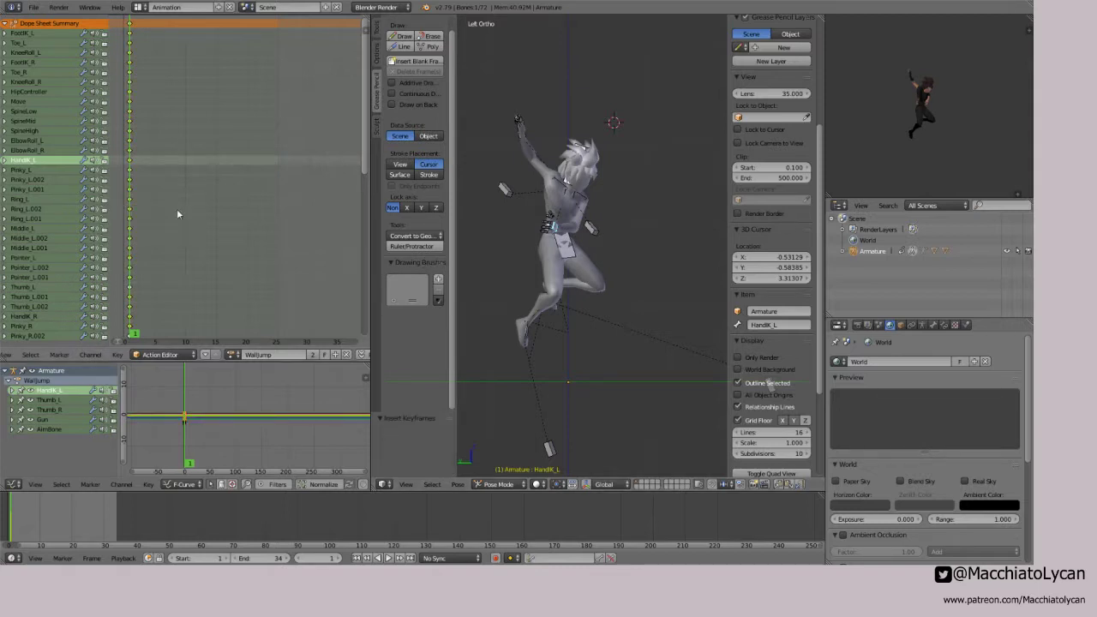
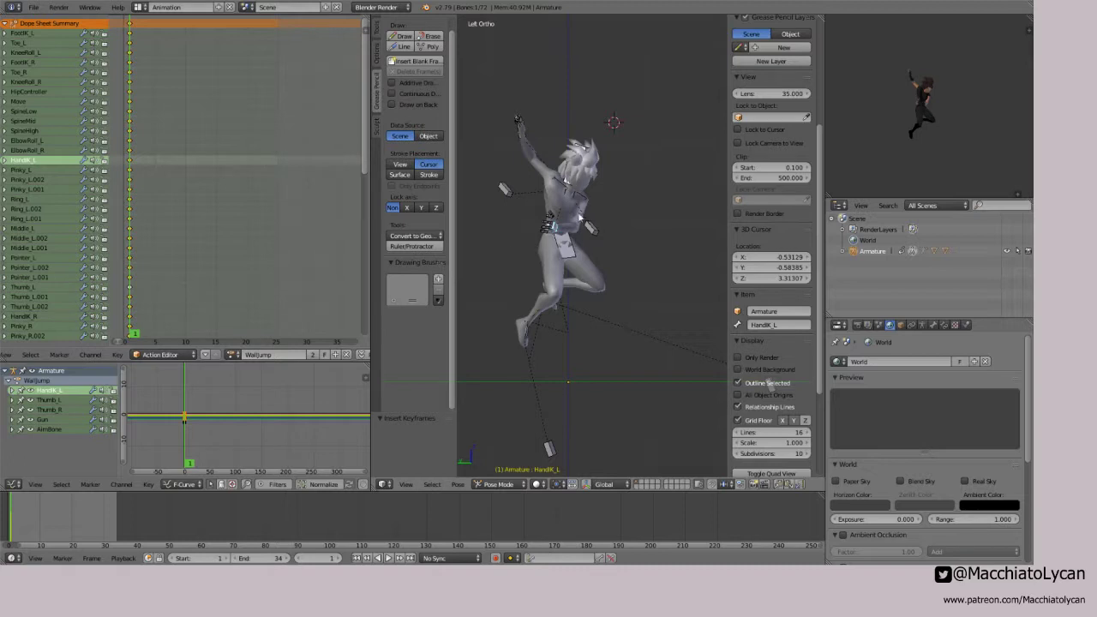
Step: Scrub the WallJump action to frame 19 to check for leftover motion in the rig
click(137, 163)
drag(137, 163, 155, 164)
shift+middle_drag(578, 254, 604, 231)
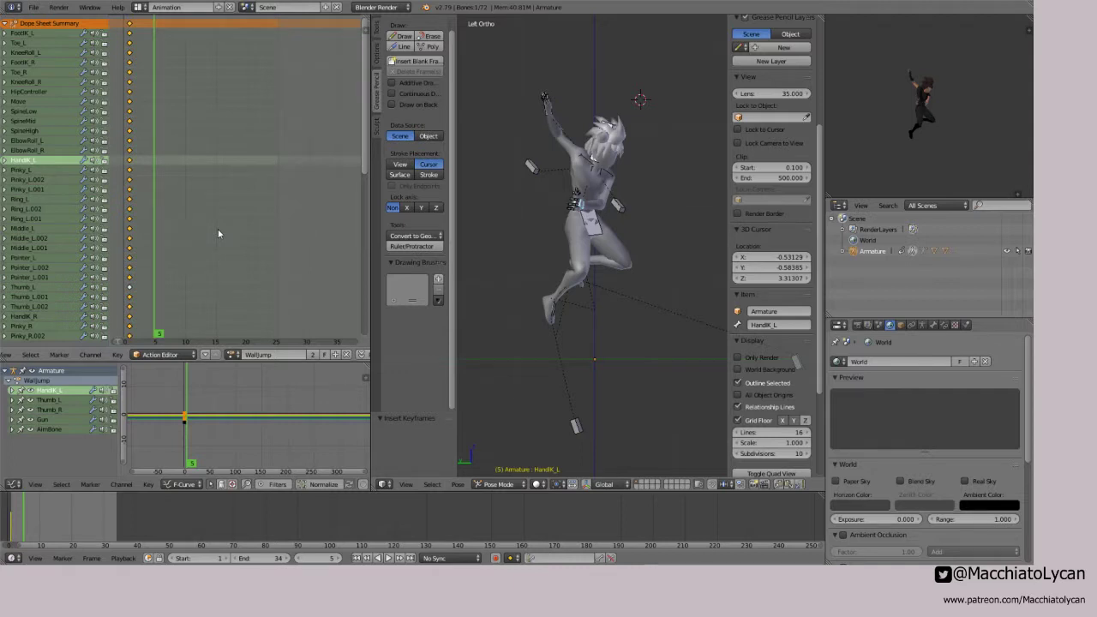
drag(149, 208, 183, 221)
middle_drag(224, 218, 278, 218)
drag(252, 100, 299, 108)
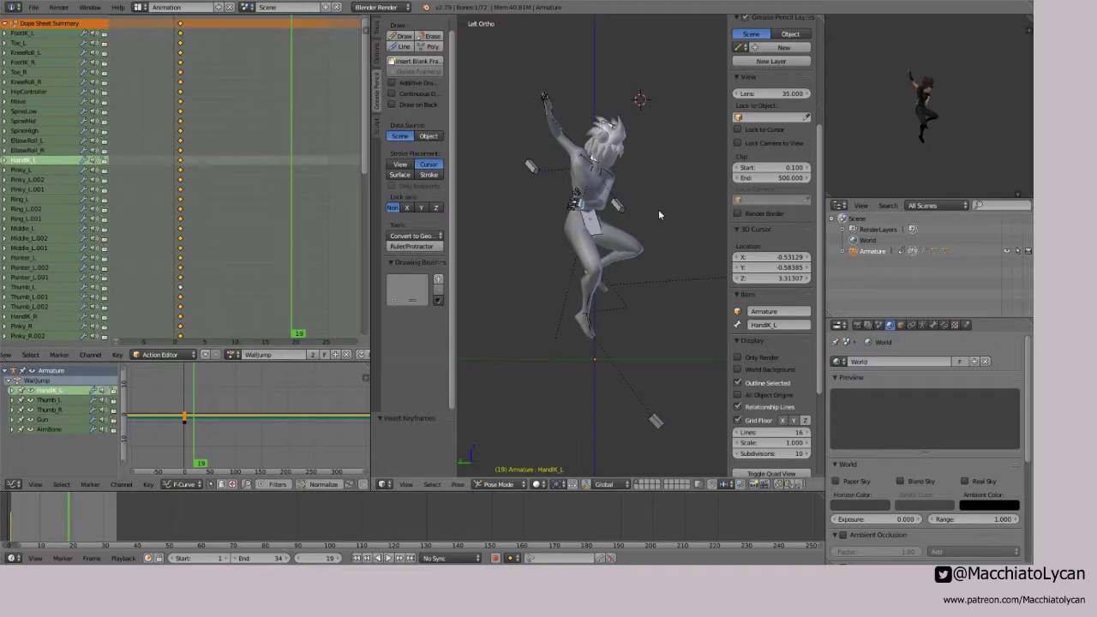
Step: Delete all of the Base bone's keyframes after frame 1
right_click(635, 329)
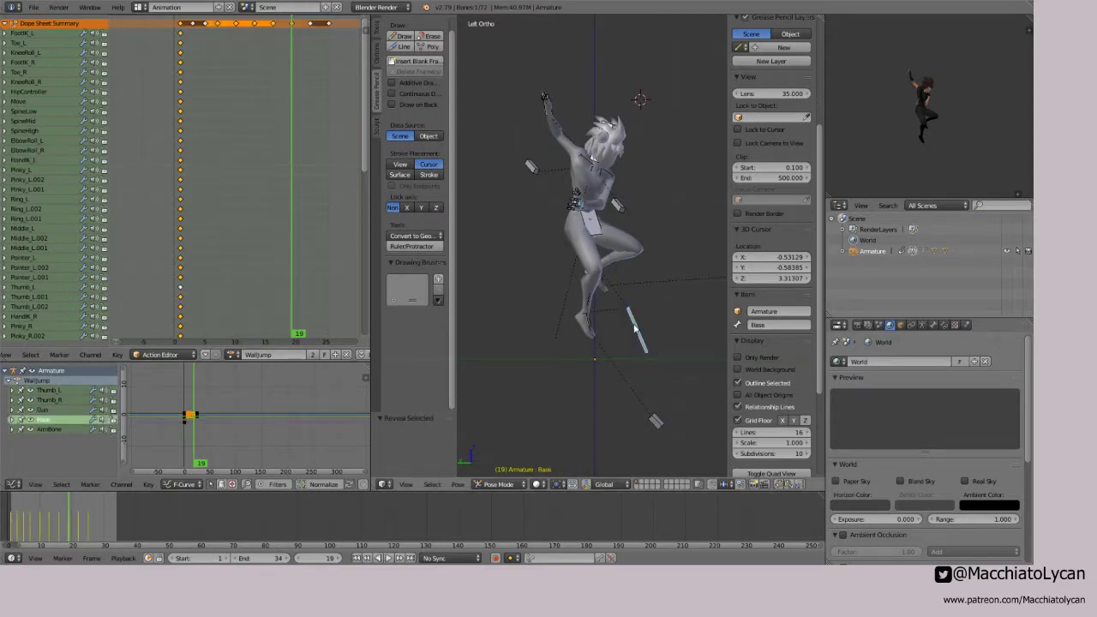
right_click(193, 25)
shift+right_click(206, 26)
shift+right_click(218, 24)
shift+right_click(237, 24)
shift+right_click(255, 24)
shift+right_click(272, 24)
shift+right_click(292, 24)
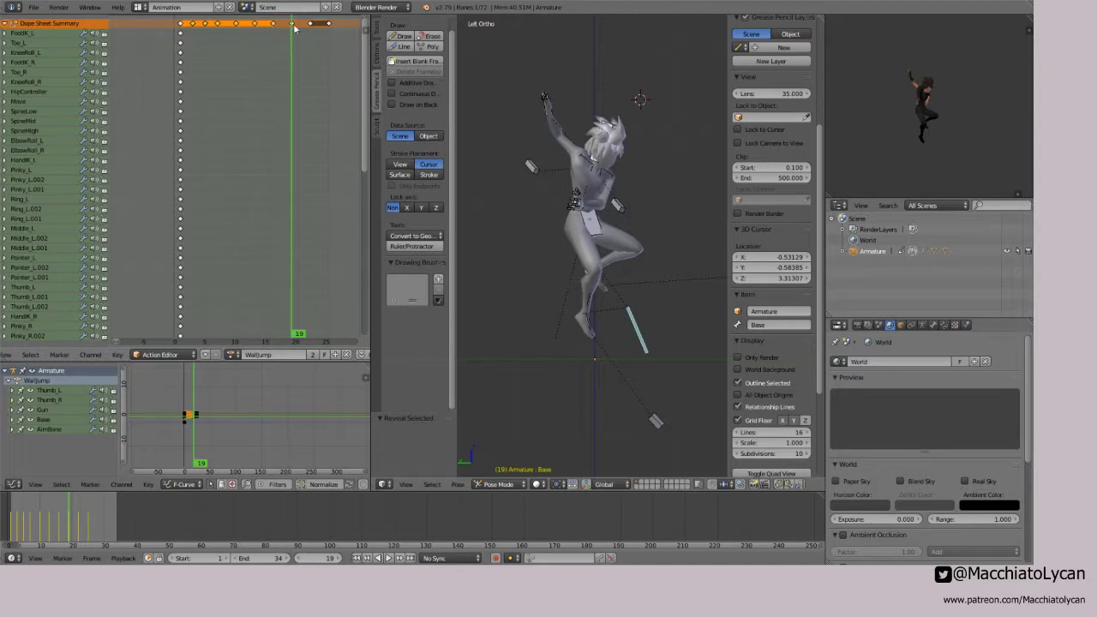
shift+right_click(311, 25)
shift+right_click(330, 25)
key(x)
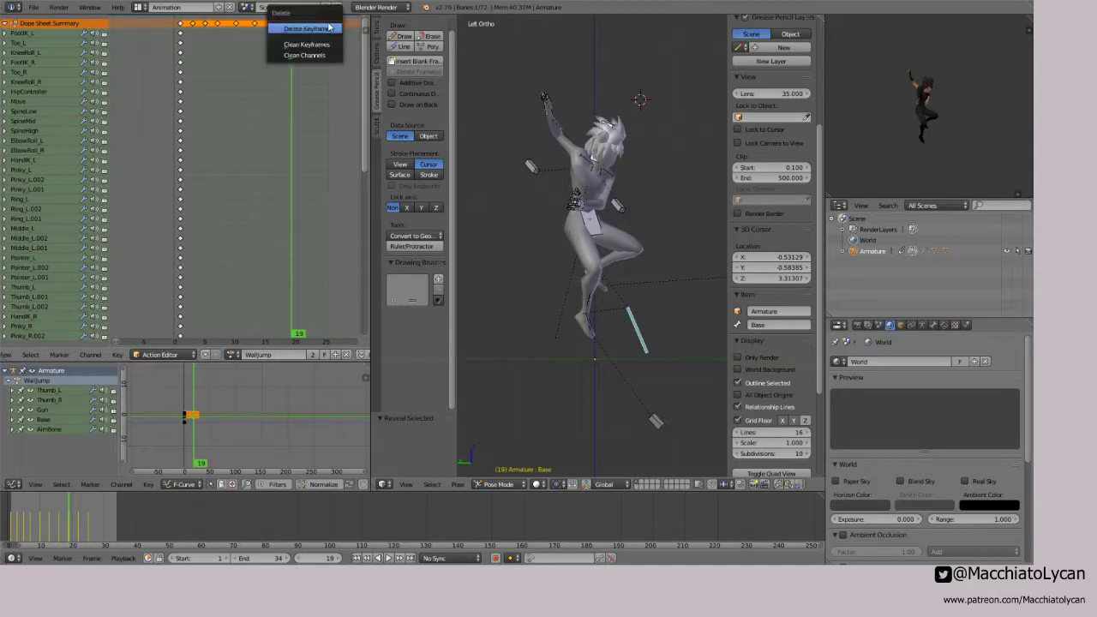
click(329, 27)
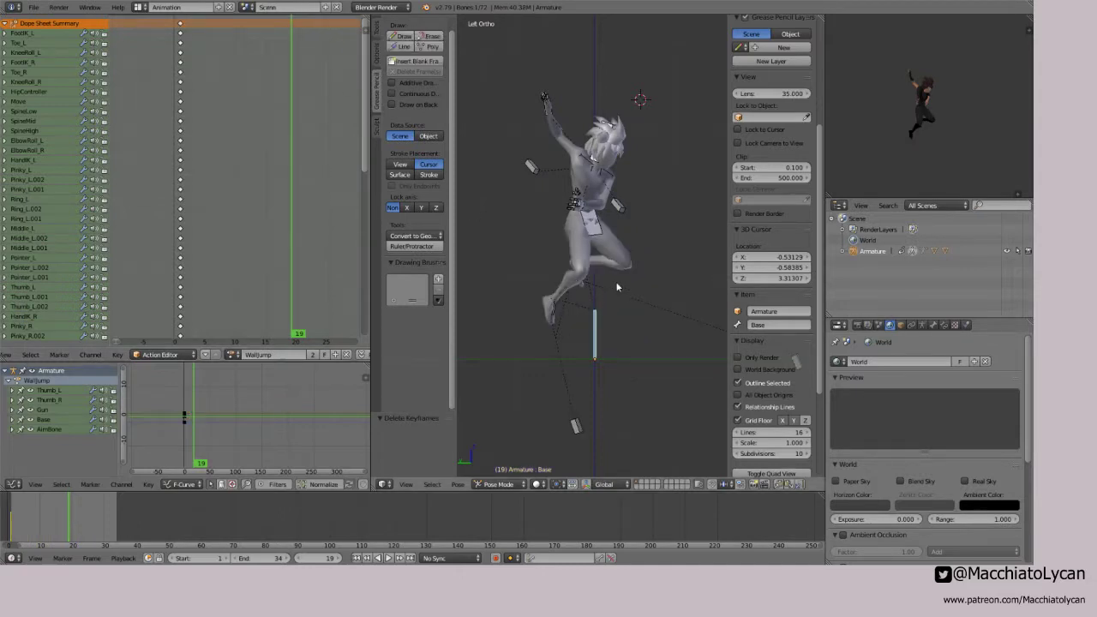
key(g)
right_click(598, 313)
right_click(600, 314)
key(g)
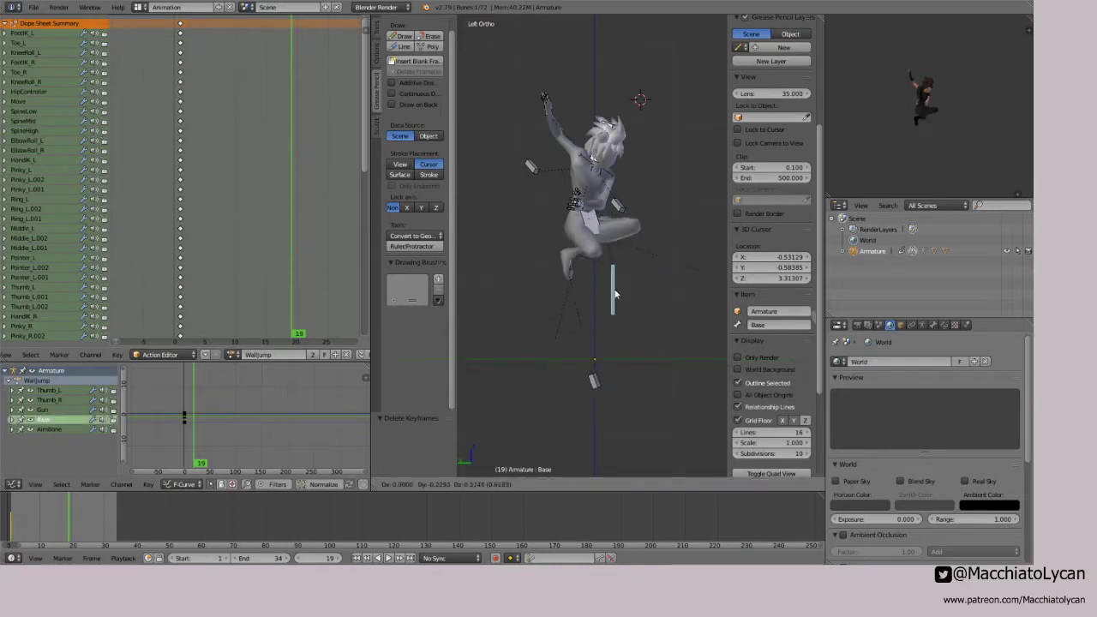
right_click(602, 265)
right_click(598, 230)
key(g)
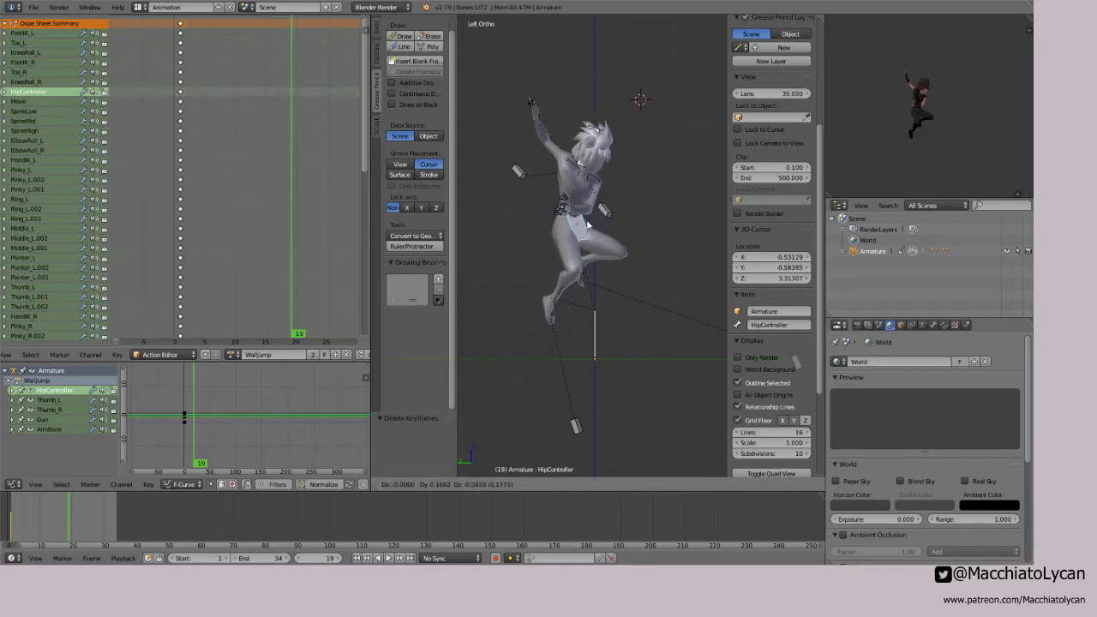
right_click(588, 248)
Step: Hide the Base bone of the armature so that it stays out of the posing work
right_click(595, 335)
key(g)
right_click(593, 300)
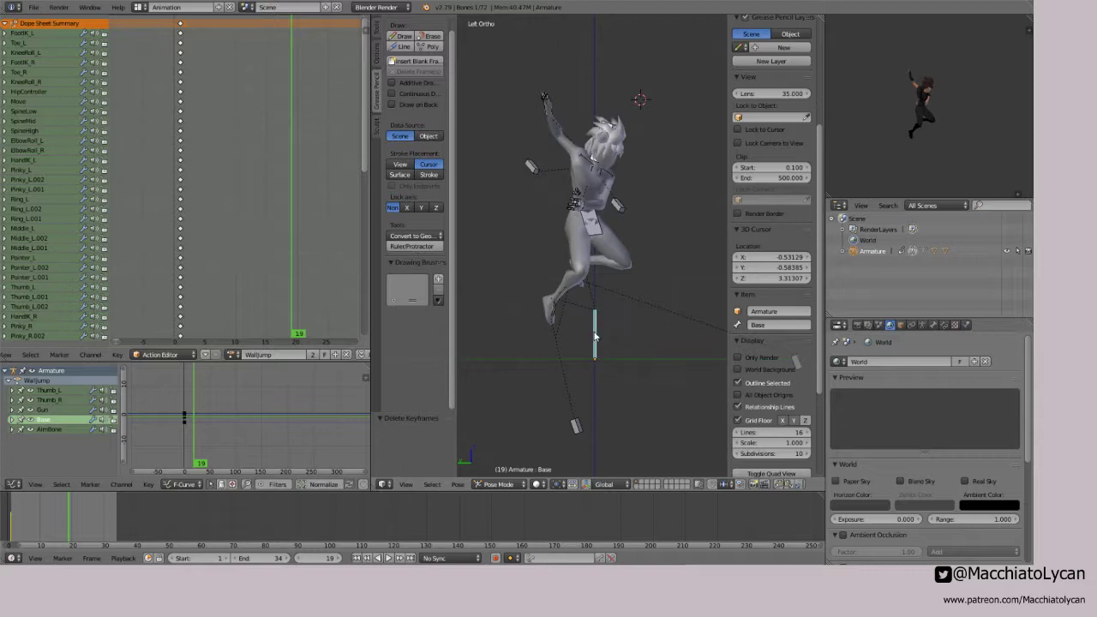
key(g)
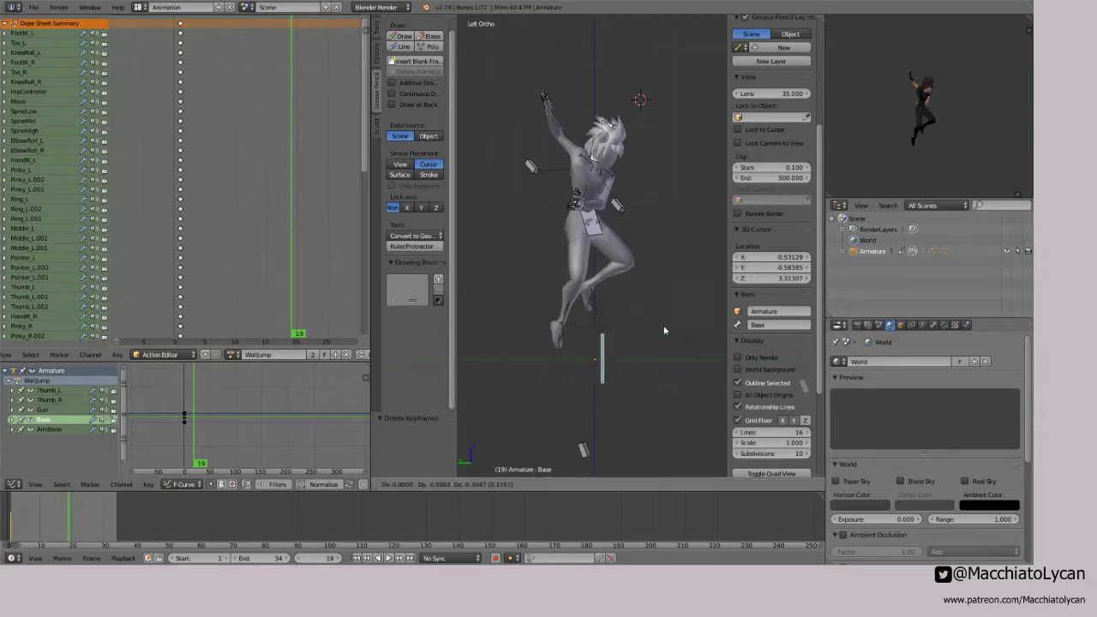
right_click(633, 313)
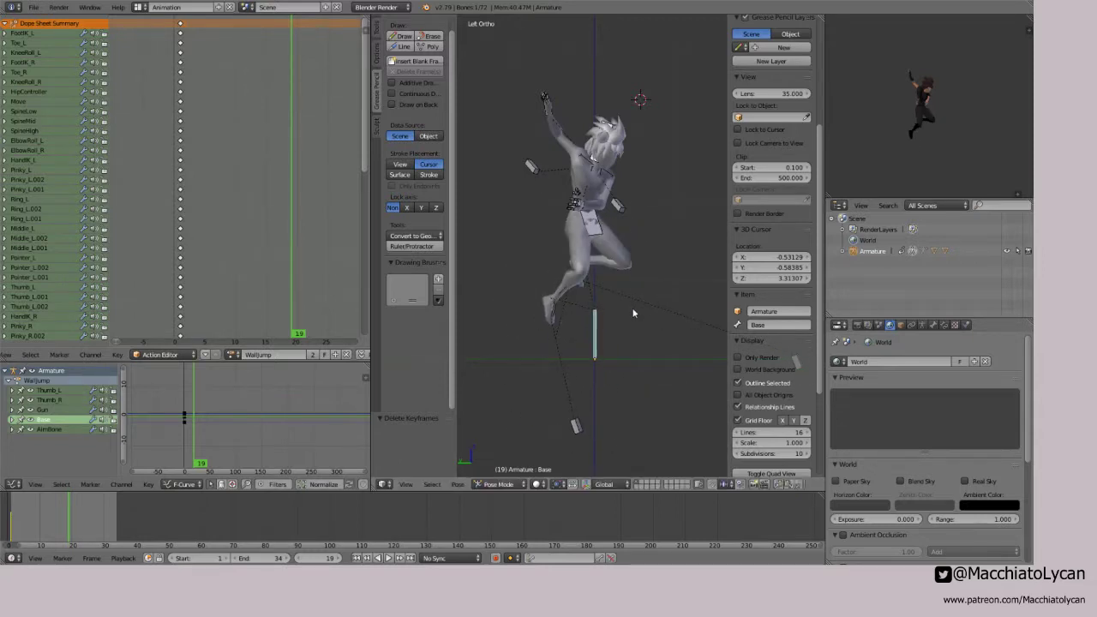
key(h)
Step: Scrub the WallJump action and set the current frame to 20 for the next pose
drag(232, 122, 204, 107)
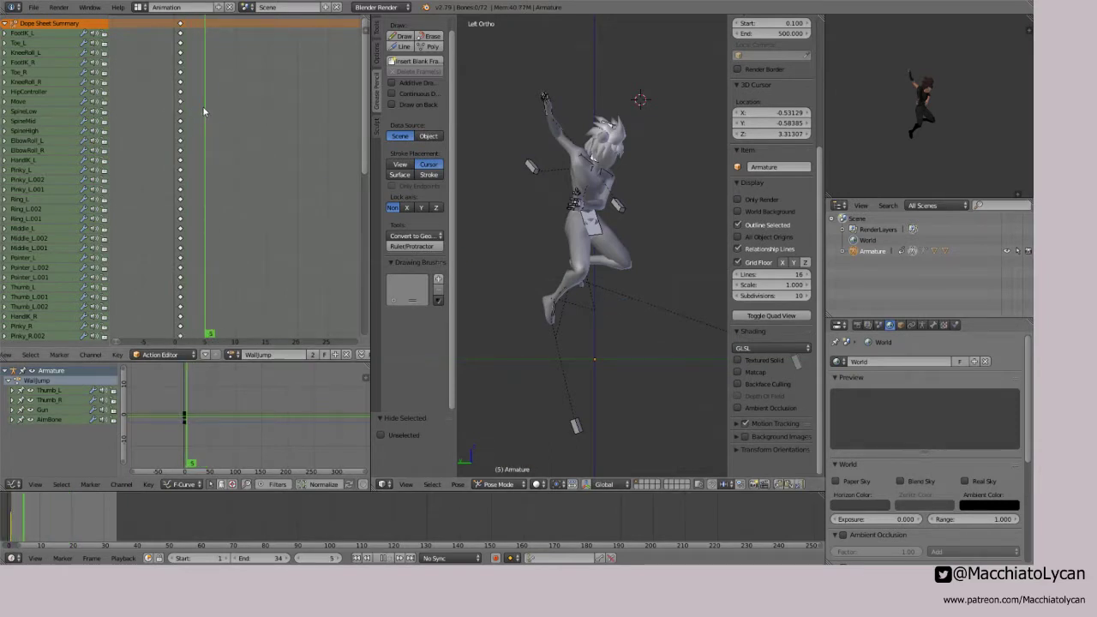
mouse_move(208, 110)
mouse_down()
mouse_move(180, 106)
mouse_move(238, 125)
mouse_move(181, 113)
mouse_move(206, 100)
mouse_move(218, 109)
mouse_up()
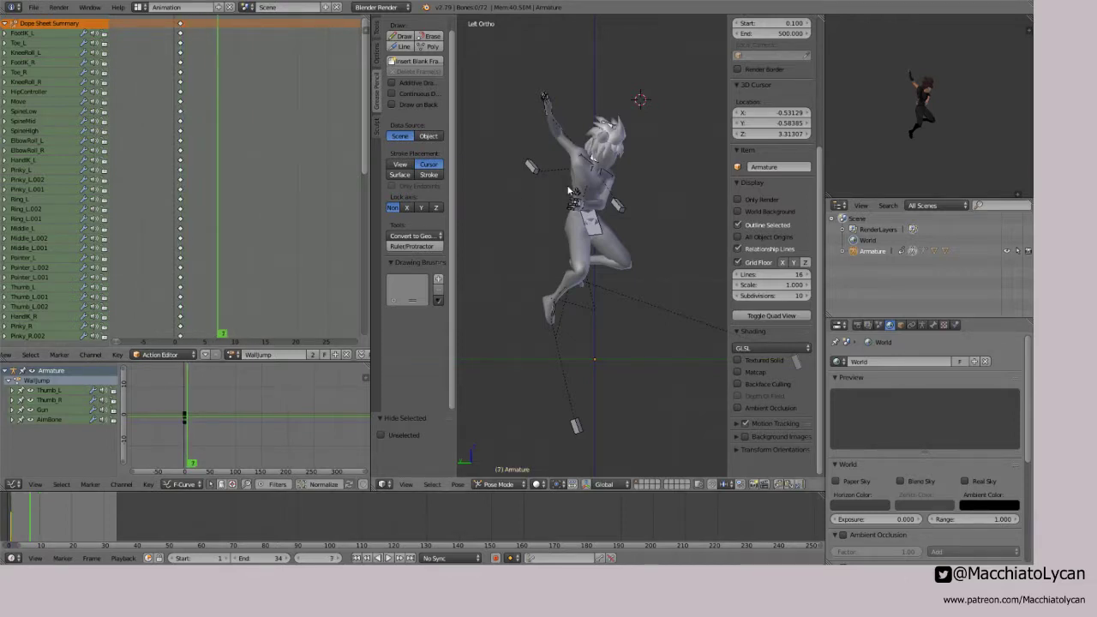
drag(217, 181, 296, 199)
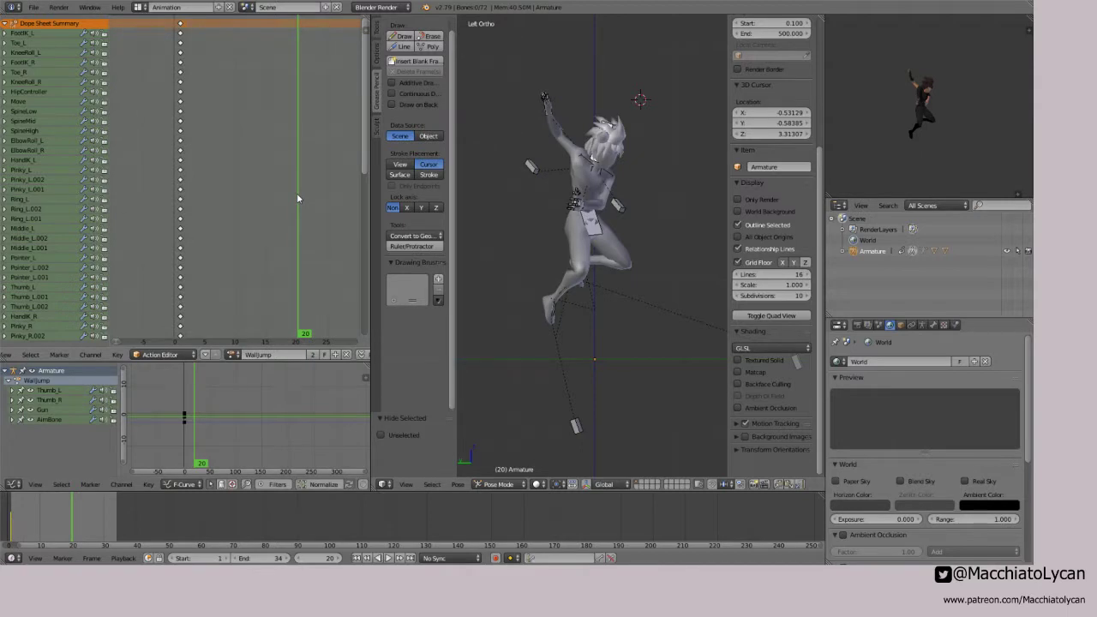
drag(297, 198, 251, 193)
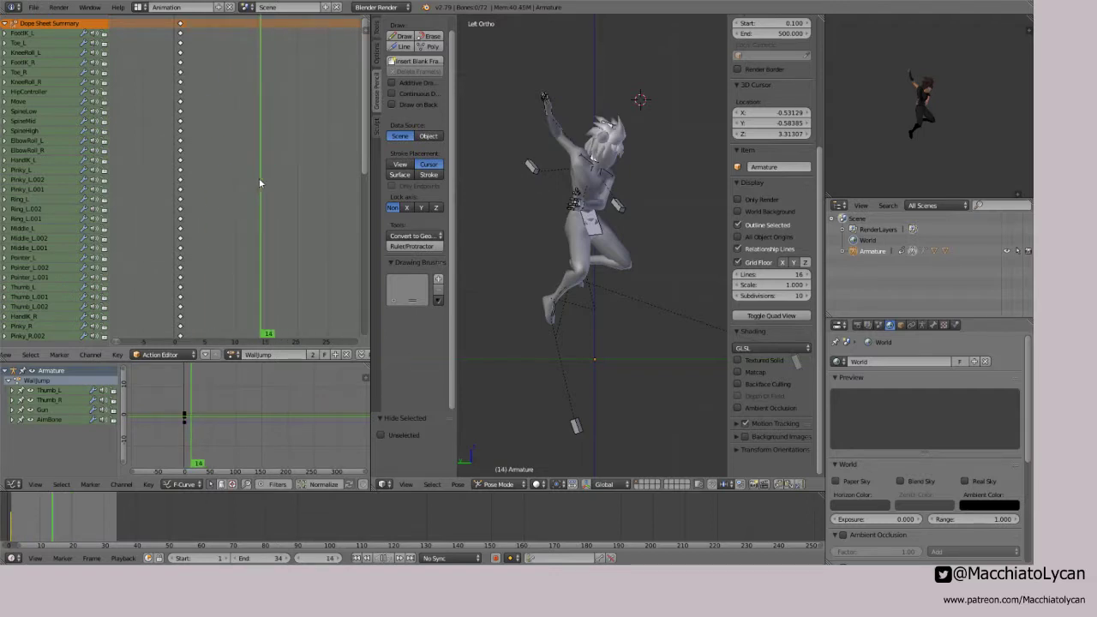
drag(257, 184, 297, 190)
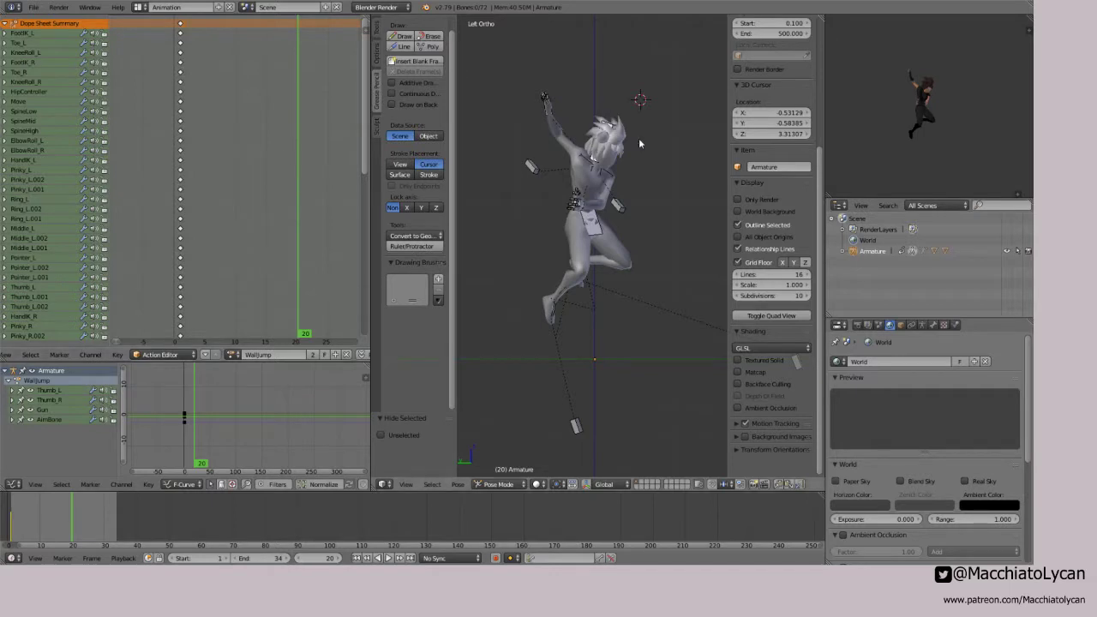
Step: Trackball-rotate the HipController by about -9.17° and 24.6° at frame 20
right_click(598, 233)
key(r)
key(r)
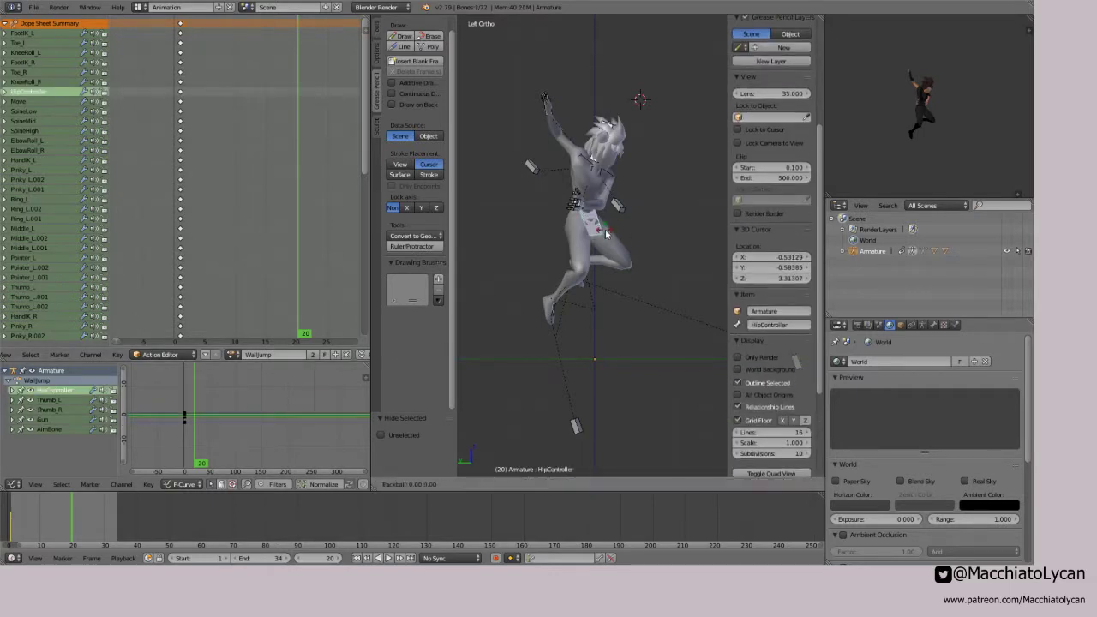
click(573, 300)
Step: Nudge FootIK_L slightly, and raise FootIK_R behind the body with a trackball rotation of about -7.5° and 20.8°
right_click(552, 313)
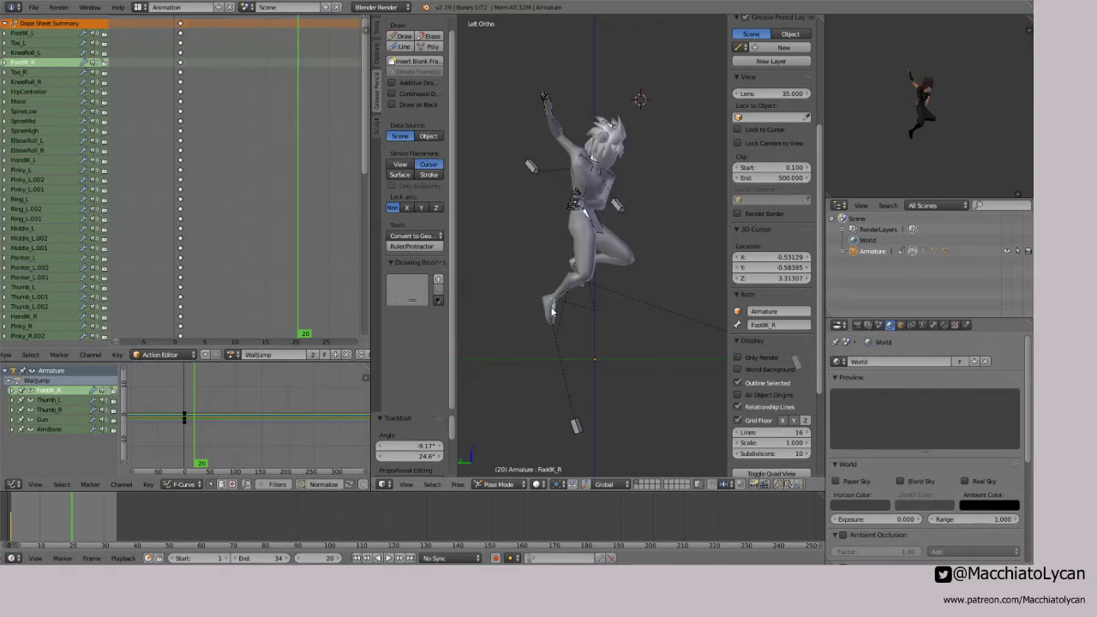
right_click(577, 270)
key(g)
click(603, 245)
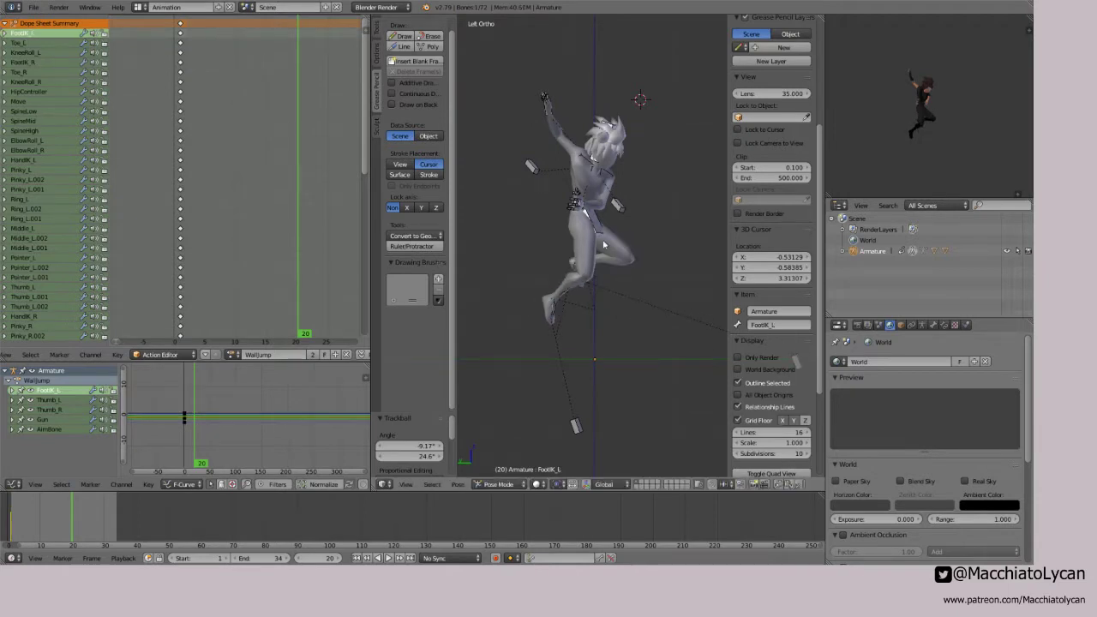
right_click(550, 315)
key(g)
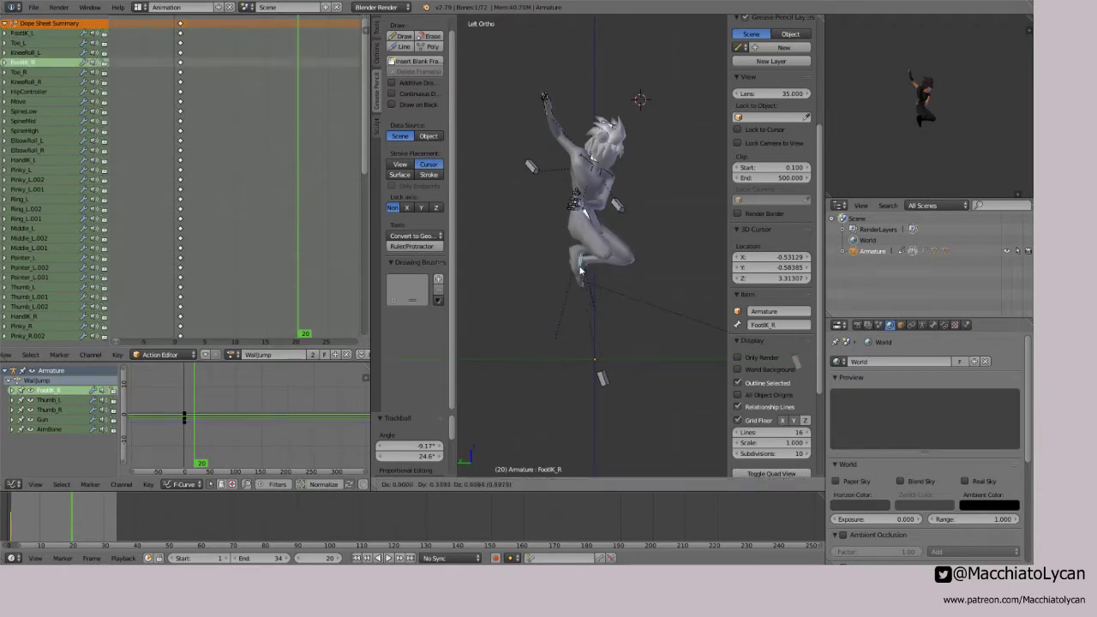
click(594, 271)
key(r)
key(r)
Step: Lower FootIK_L by about 0.77 in Z and shift it 0.125 in Y to extend the left leg
right_click(584, 273)
key(g)
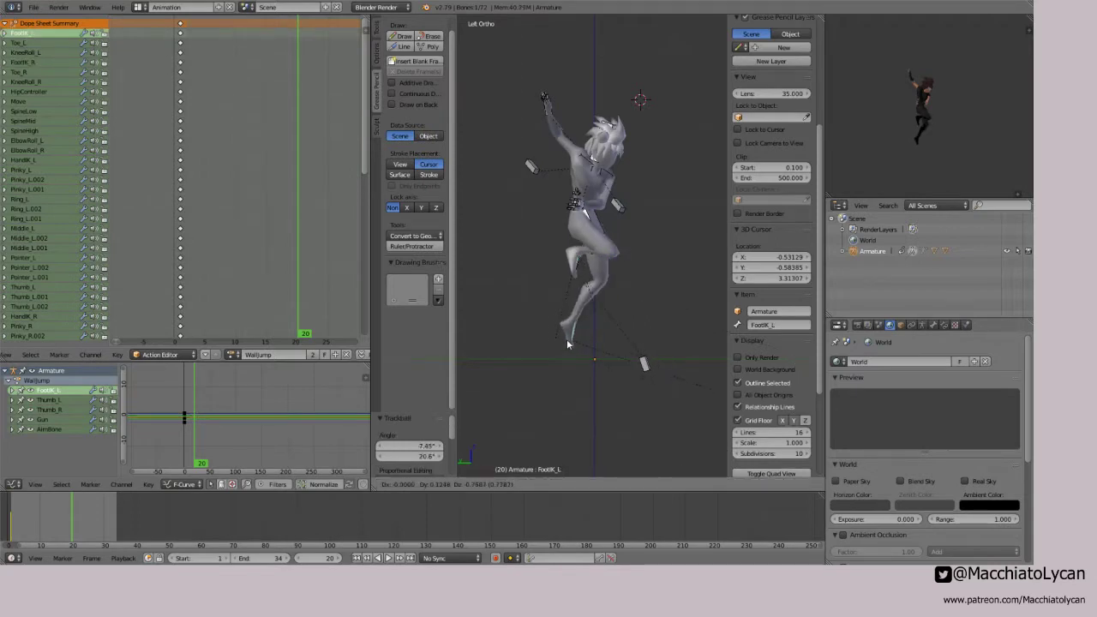
click(566, 339)
Step: Trackball-rotate SpineMid by about 10.9° and 42.4°, and rotate the HipController about 13°
right_click(594, 199)
key(r)
key(r)
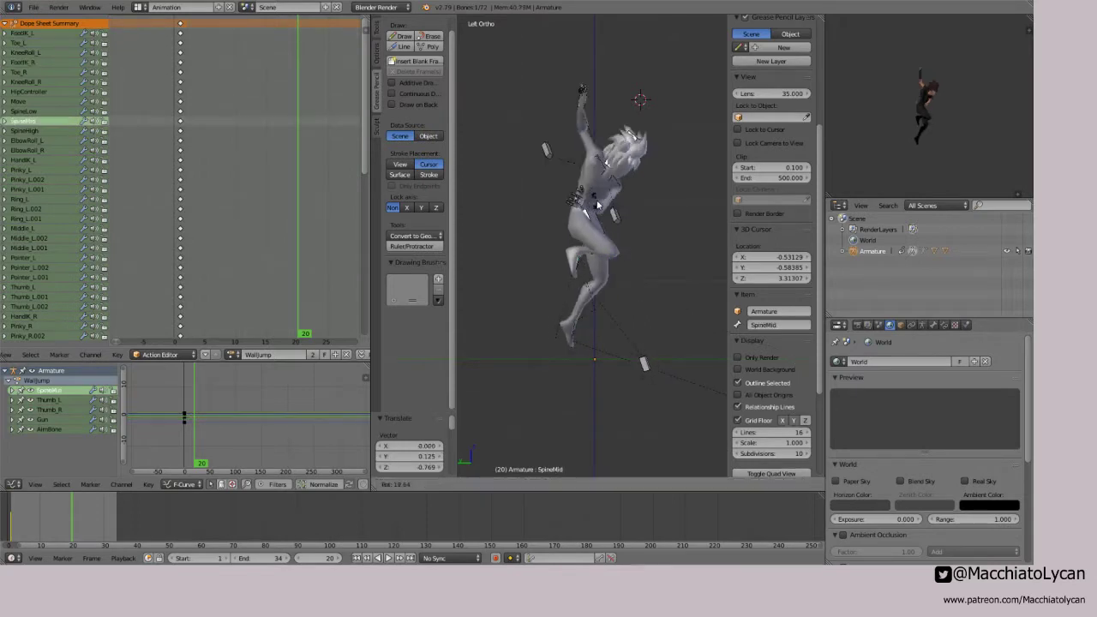
click(588, 196)
right_click(595, 221)
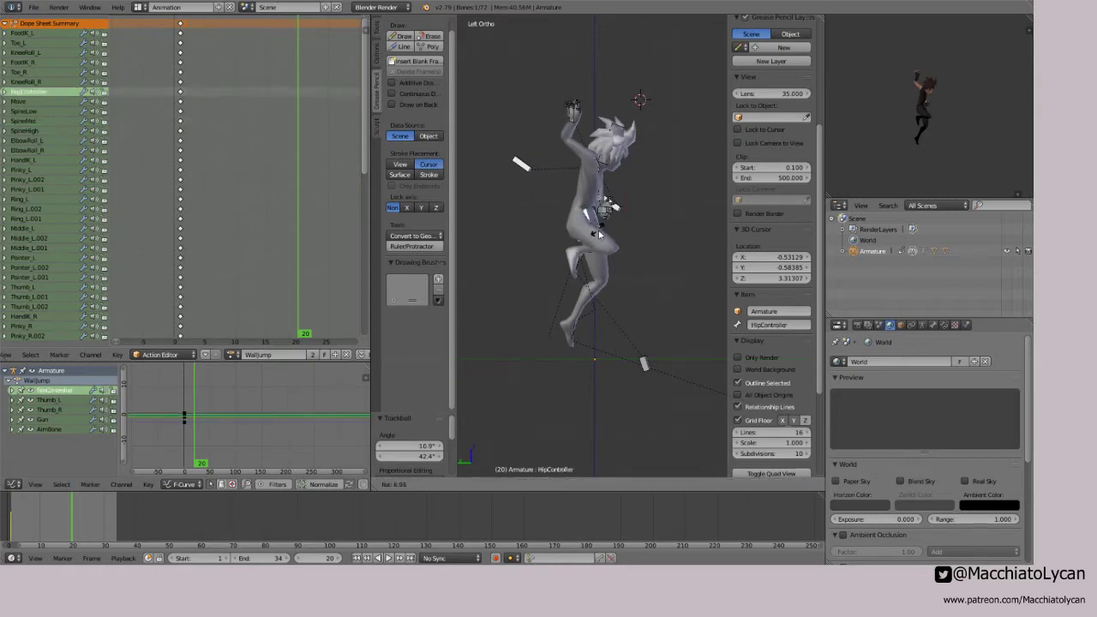
Step: Rotate SpineHigh backward in the left view and lean SpineLow forward by about 17°
right_click(591, 172)
key(r)
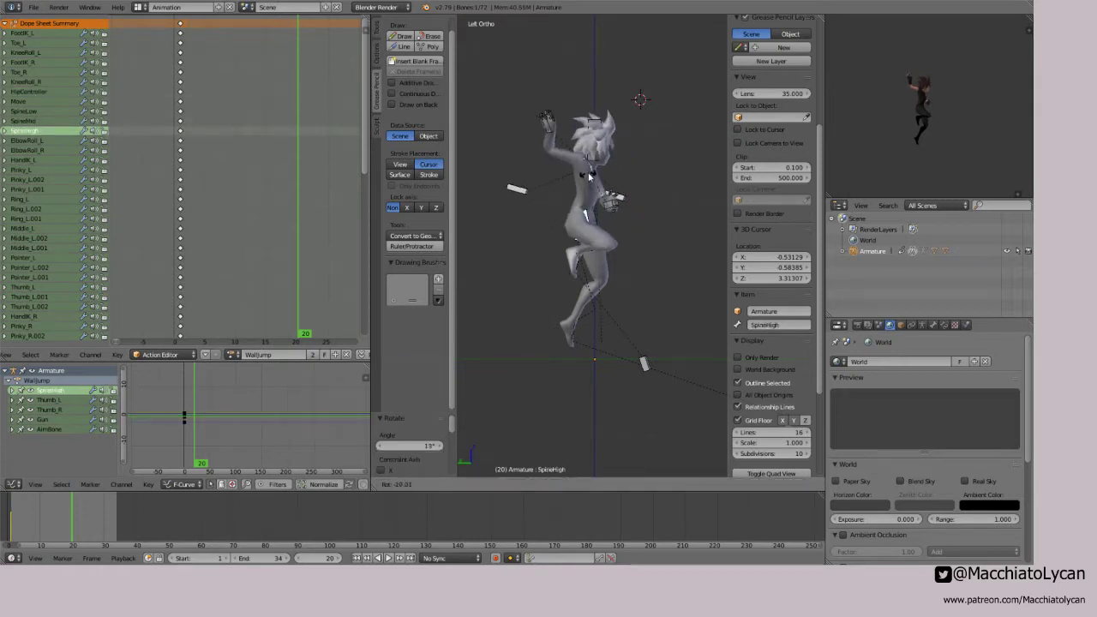
click(589, 178)
right_click(589, 208)
key(r)
click(590, 211)
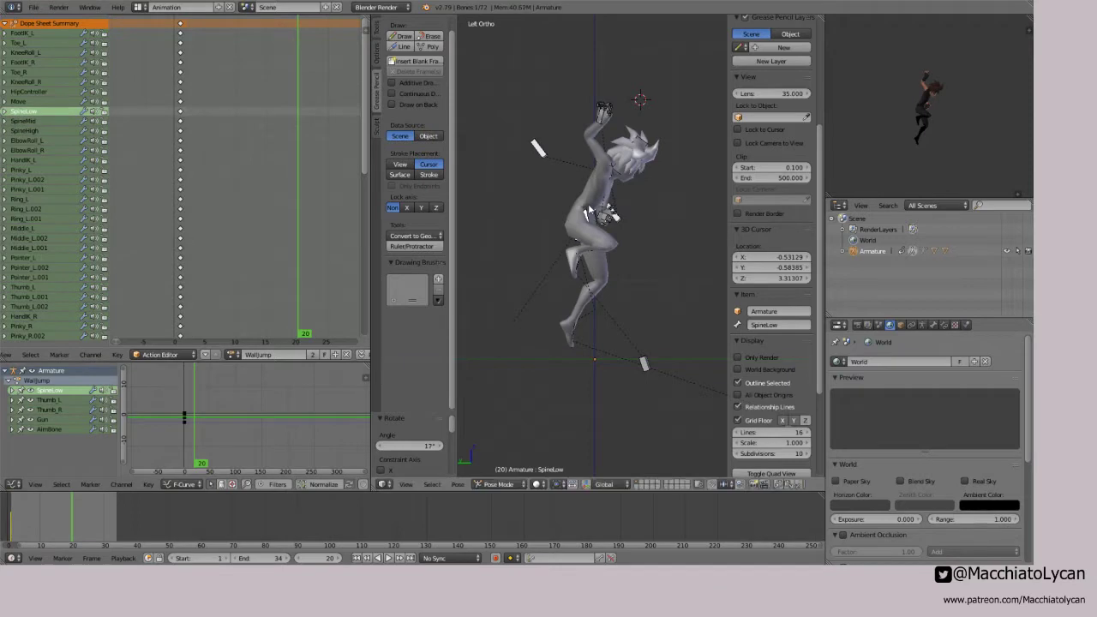
Step: Refine the torso curve by rotating SpineMid about 6° and tilting SpineHigh slightly back
right_click(591, 202)
key(r)
click(598, 196)
right_click(600, 180)
key(r)
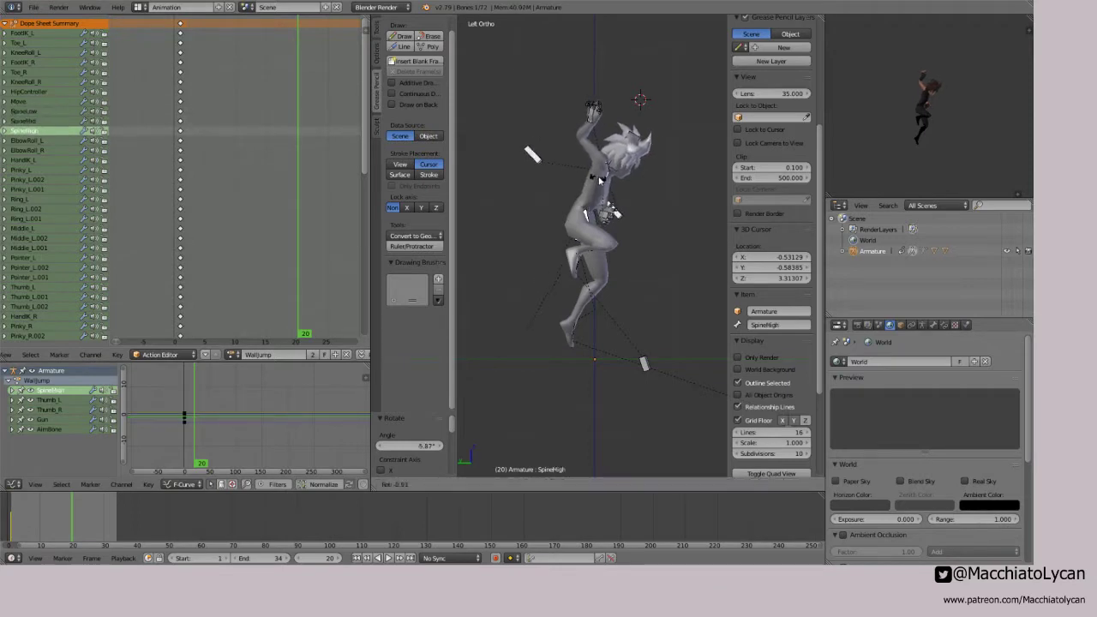
click(598, 181)
Step: Tilt the Head bone by about -2.5° in the left view
right_click(614, 160)
key(r)
click(609, 146)
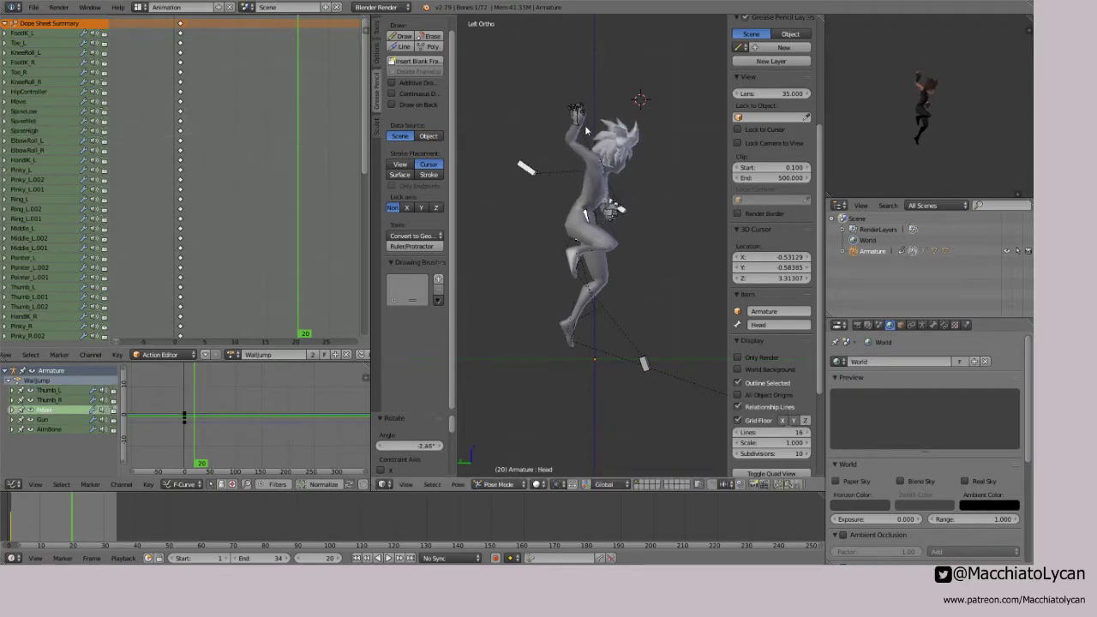
Step: Trackball-rotate HandIK_R and move it about -0.35 in Y and 0.1 in Z, above the head
right_click(578, 111)
key(r)
key(r)
click(665, 132)
key(g)
click(661, 166)
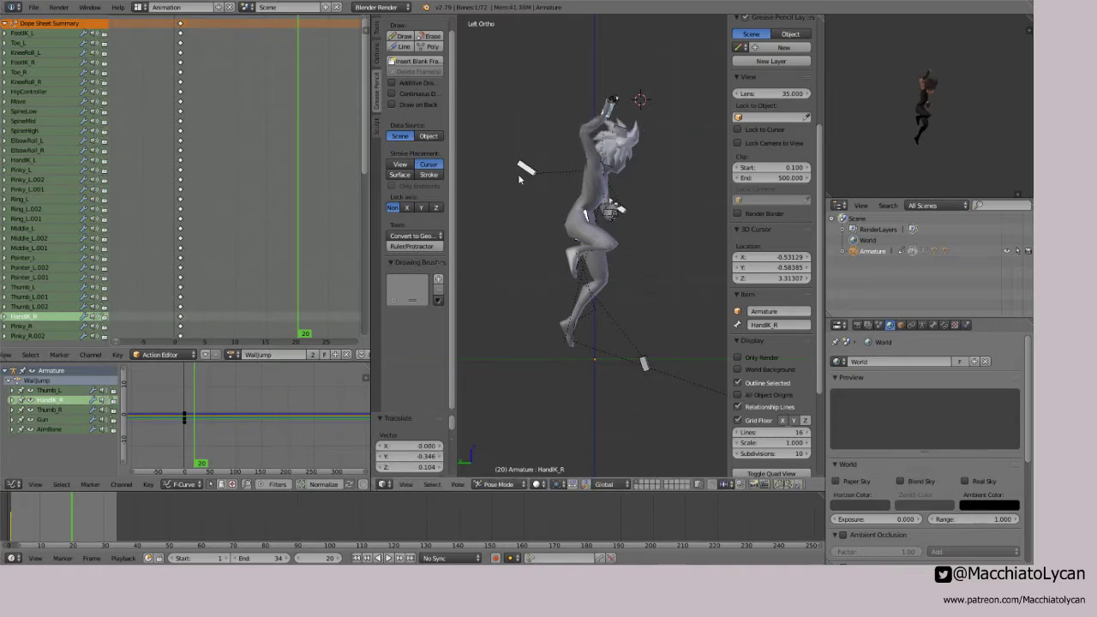
Step: Move ElbowRoll_R in front of the body, adjusting it by about -0.48 in X, 0.05 in Y and -0.49 in Z
right_click(522, 172)
key(g)
click(609, 185)
middle_drag(609, 185, 556, 159)
key(g)
click(521, 200)
middle_drag(521, 201, 600, 258)
key(g)
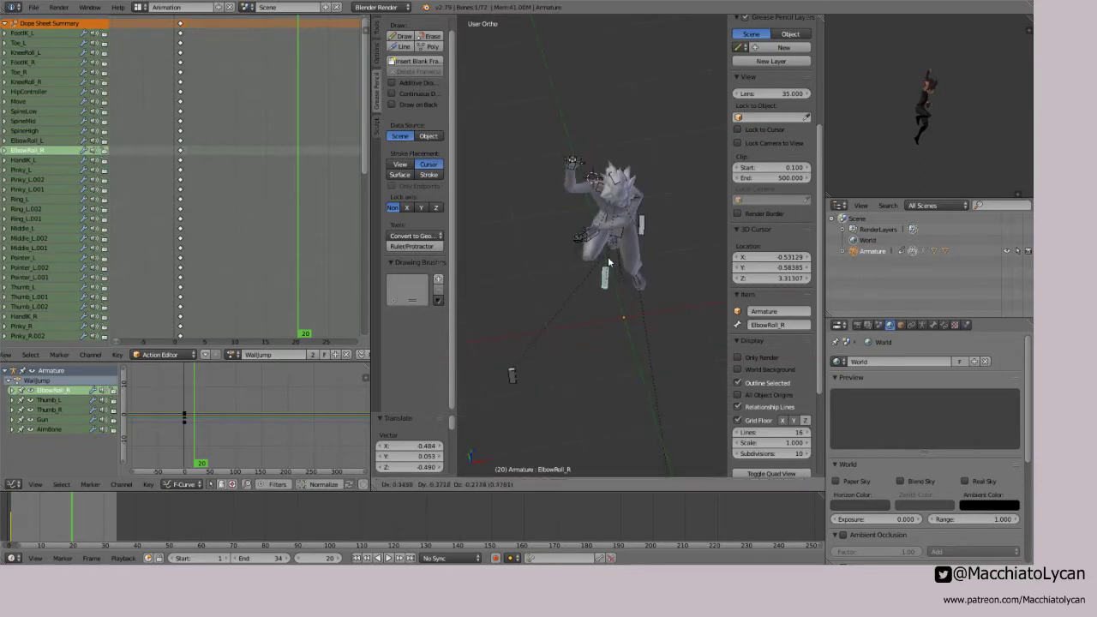
key(Escape)
right_click(580, 186)
key(r)
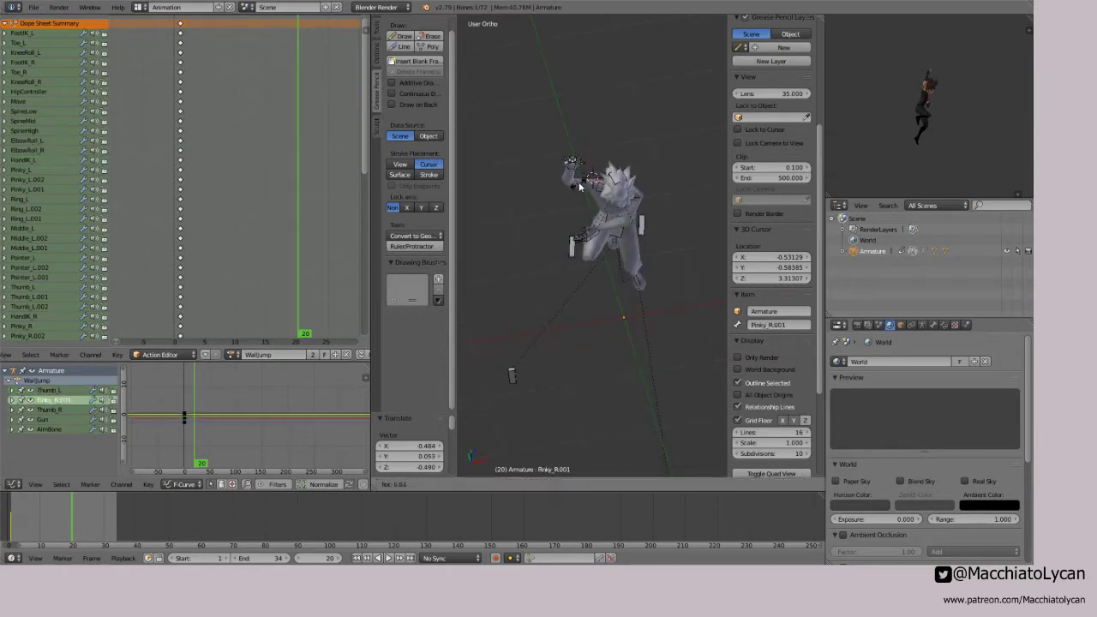
key(Escape)
Step: Trackball-rotate HandIK_R about -10.9° and -55.6°, fine-tune its rotation, and shift it about 0.04 in Y and 0.1 in Z
right_click(571, 170)
key(ctrl+KP_3)
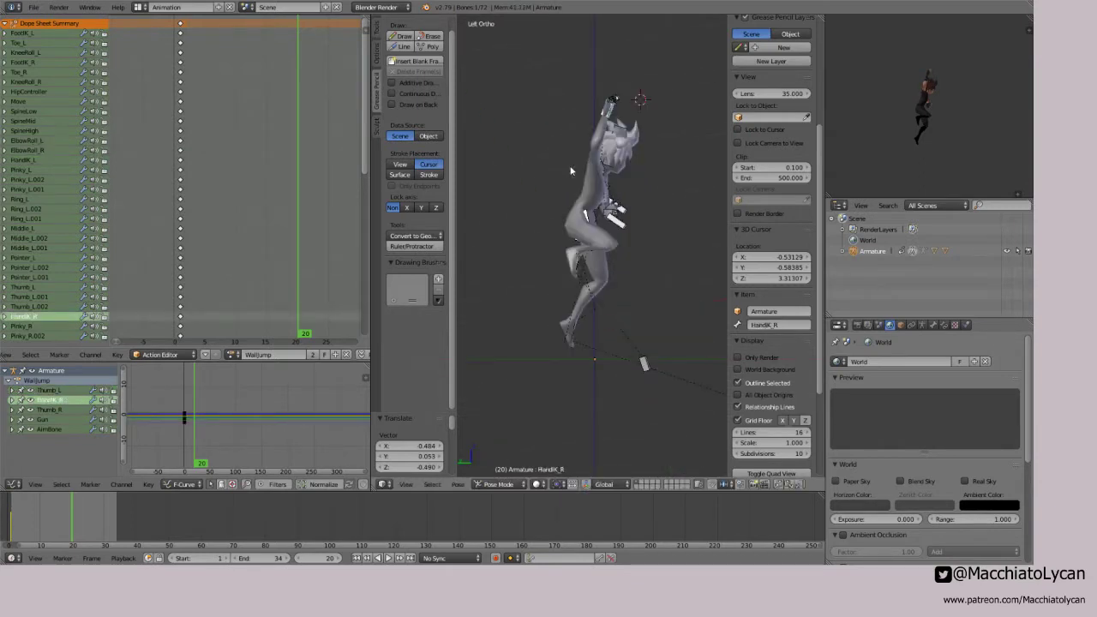
key(r)
key(r)
click(619, 157)
key(r)
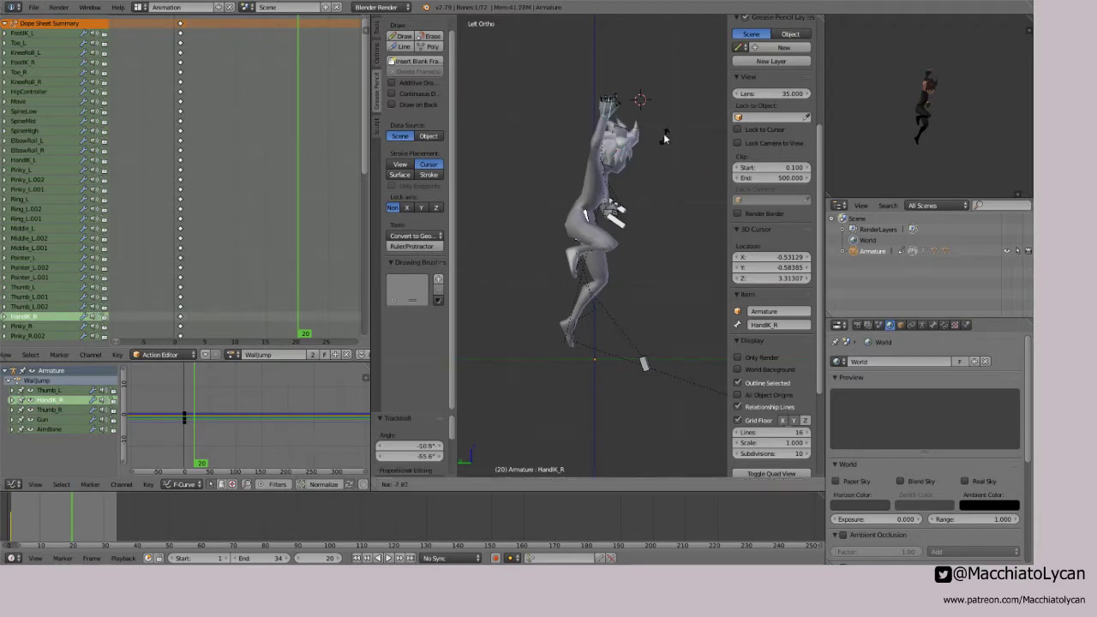
click(655, 111)
key(g)
click(652, 104)
Step: Clear the pose rotation of the Shoulder_R bone
middle_drag(570, 153, 600, 176)
right_click(602, 175)
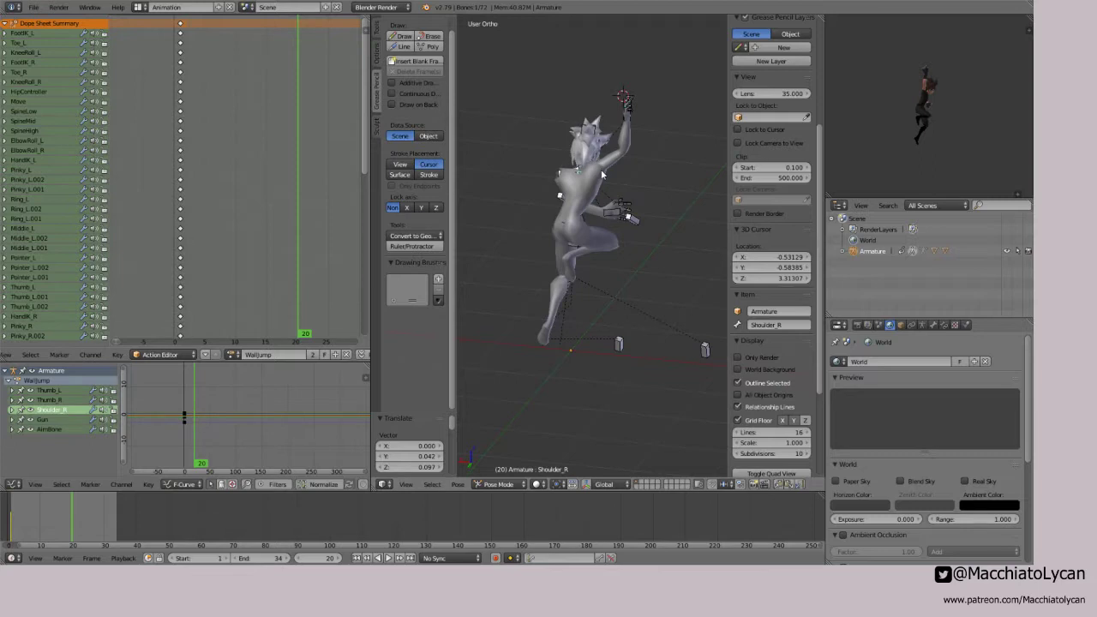
key(alt+r)
Step: Copy the HandIK_R pose and paste it flipped on the X axis onto the left hand control
middle_drag(682, 197, 540, 185)
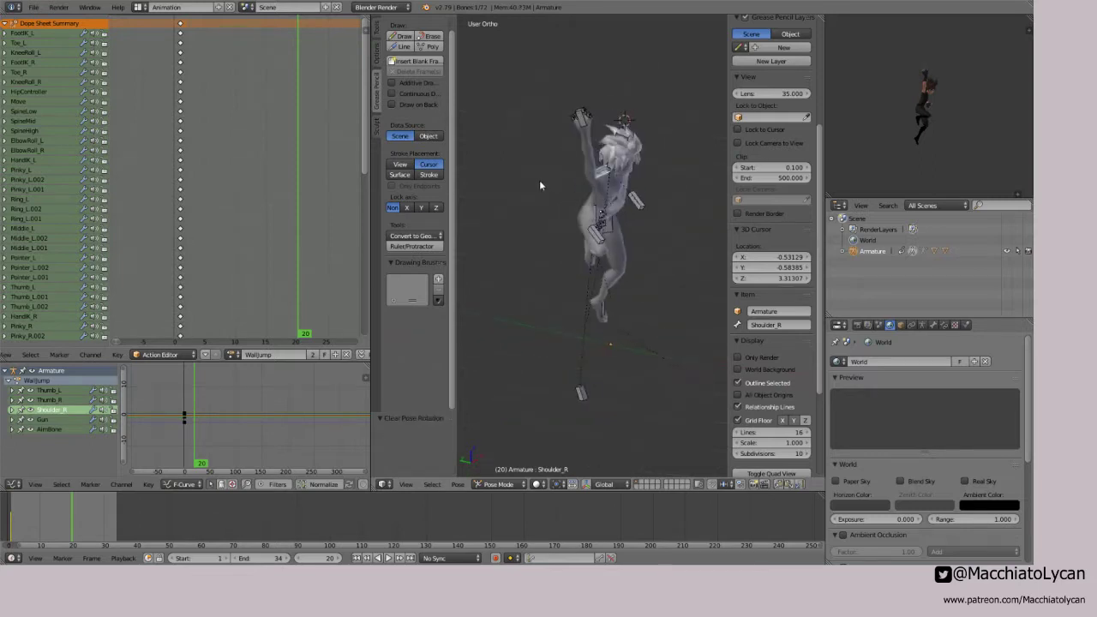
right_click(585, 135)
key(ctrl+c)
key(ctrl+shift+v)
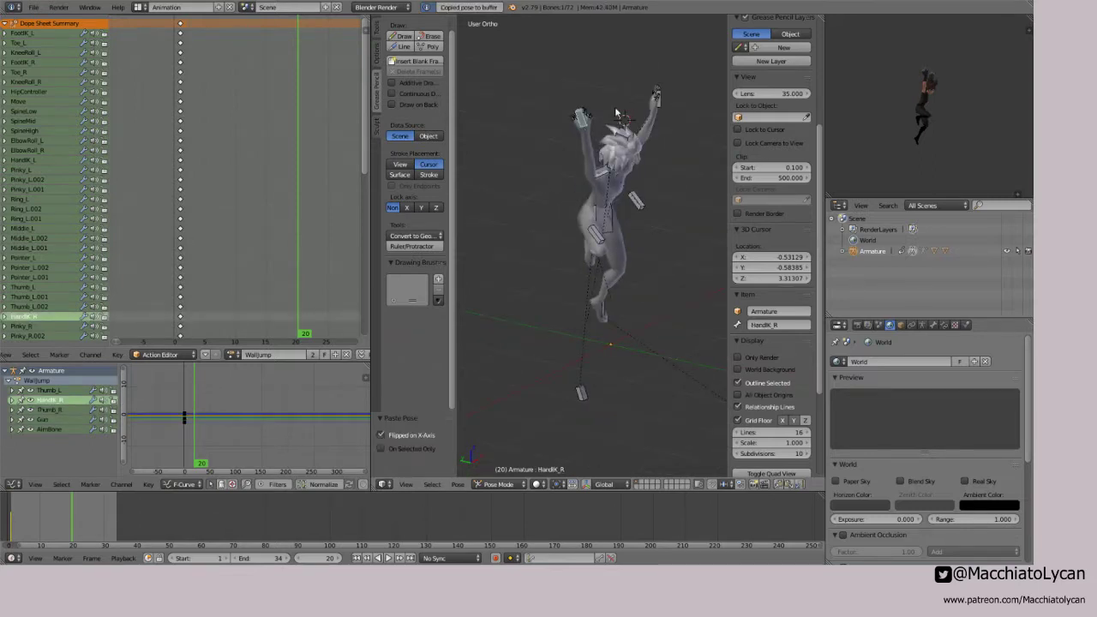
Step: Move HandIK_R inward and down in the front view, about 0.21 in X and -0.36 in Z
middle_drag(683, 154, 608, 122)
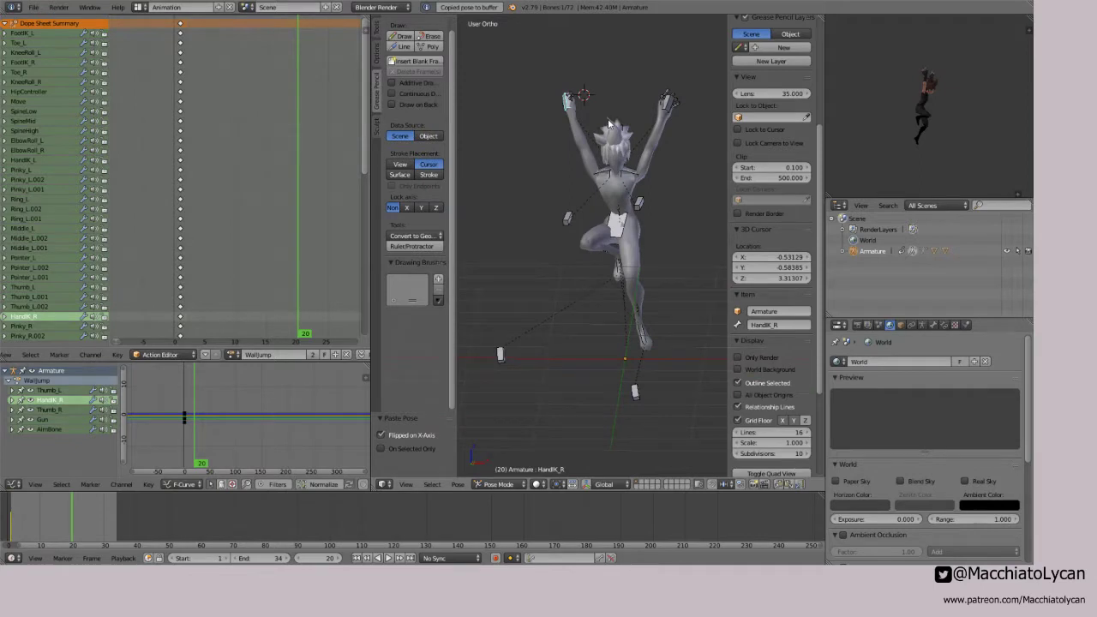
key(ctrl+KP_3)
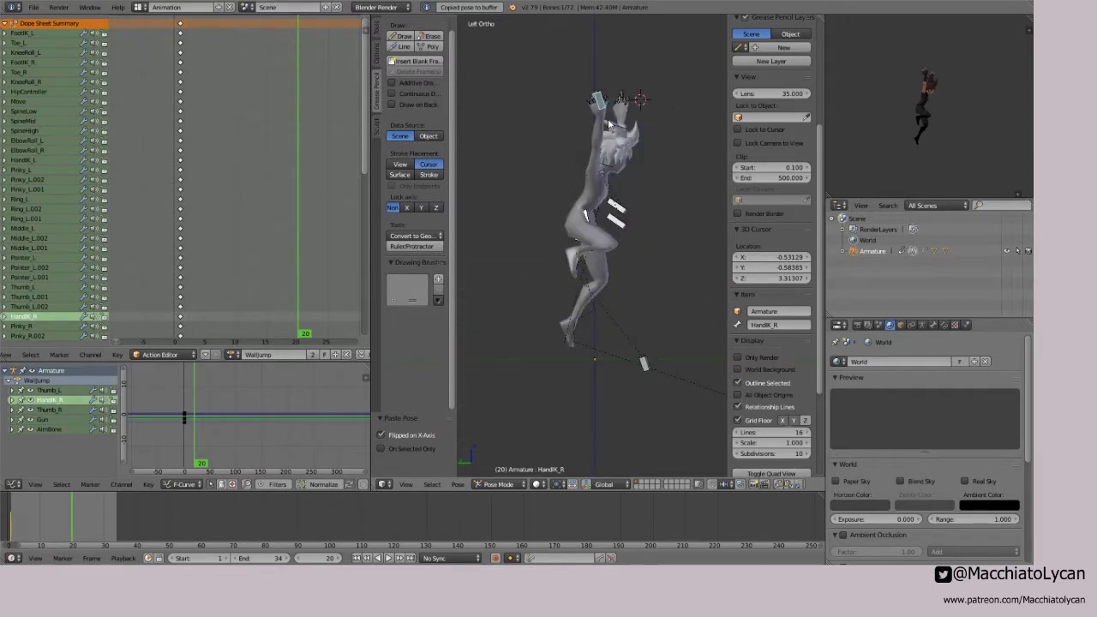
key(KP_7)
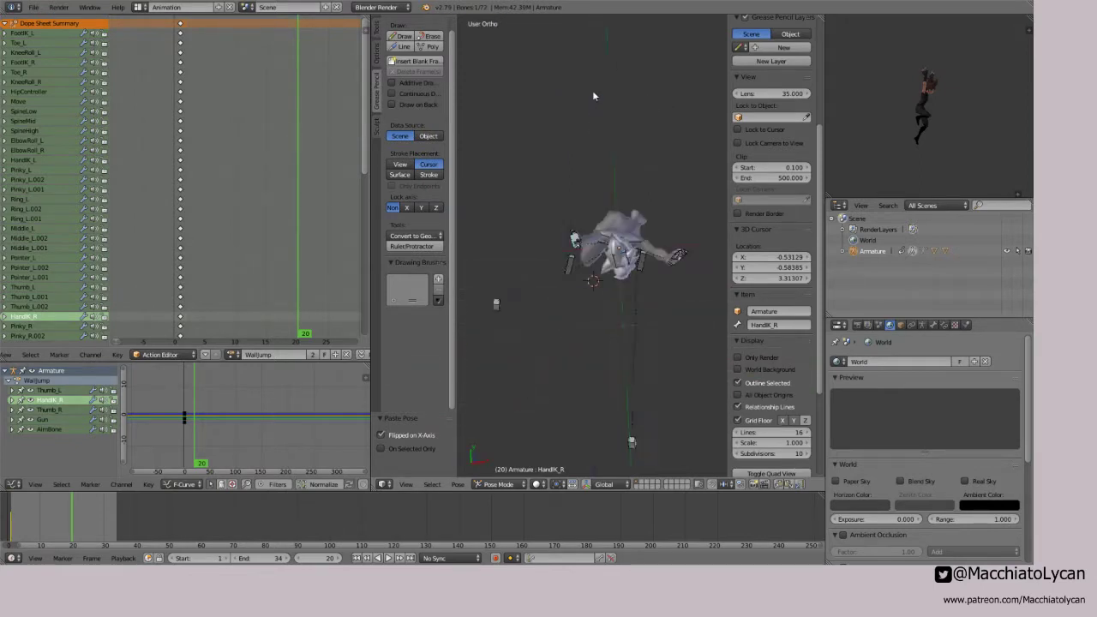
key(KP_1)
key(g)
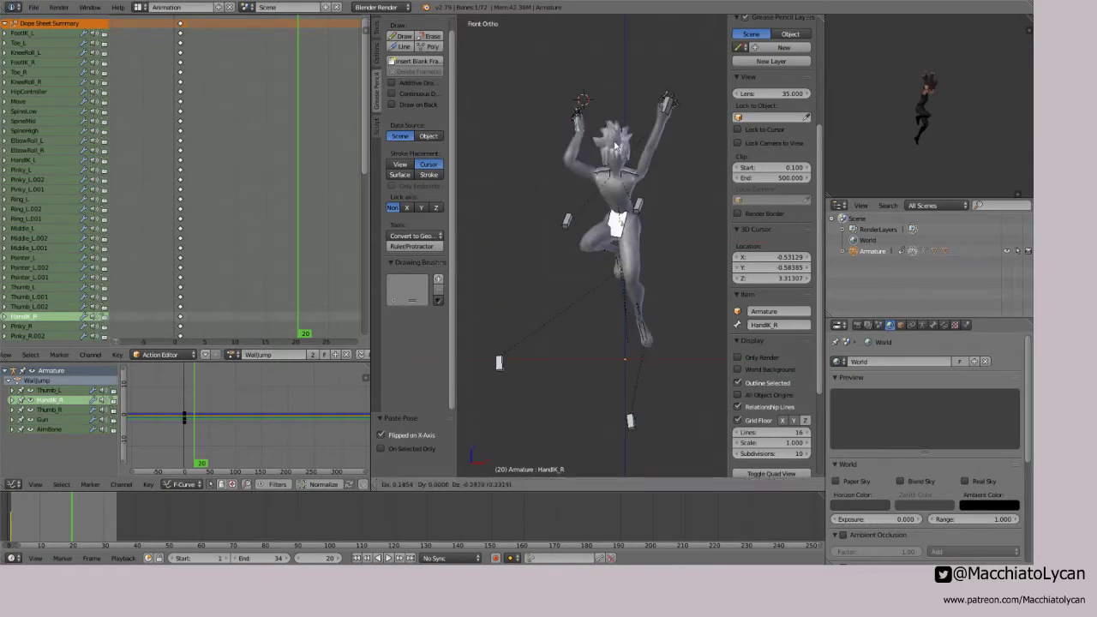
click(619, 150)
Step: Move HandIK_L inward and down to match the right hand, about -0.23 in X and -0.35 in Z
right_click(658, 112)
key(g)
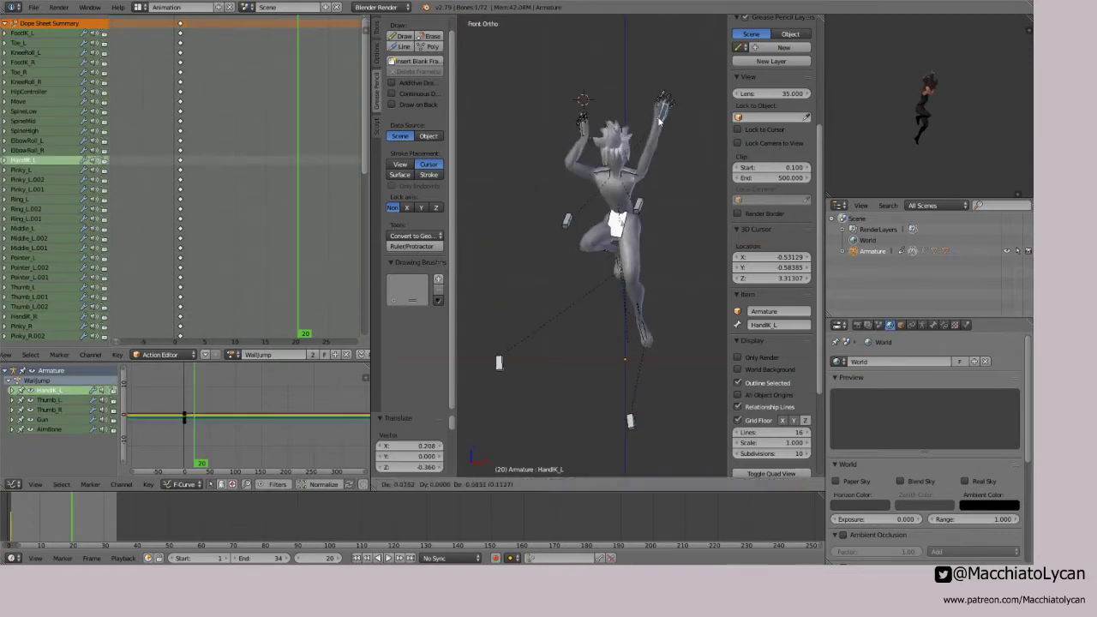
click(640, 219)
Step: Move the ElbowRoll_L control inward and forward of the body, with a final shift of about -0.63 in Y
right_click(639, 219)
key(g)
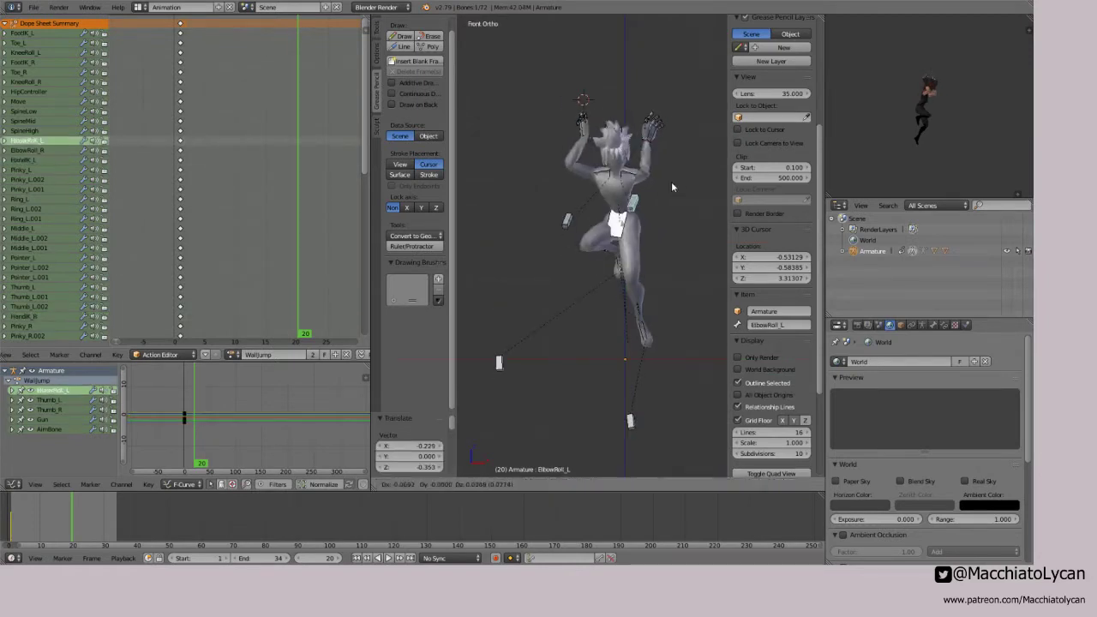
click(680, 172)
middle_drag(680, 172, 612, 131)
key(g)
right_click(610, 176)
middle_drag(610, 176, 638, 167)
key(g)
click(624, 168)
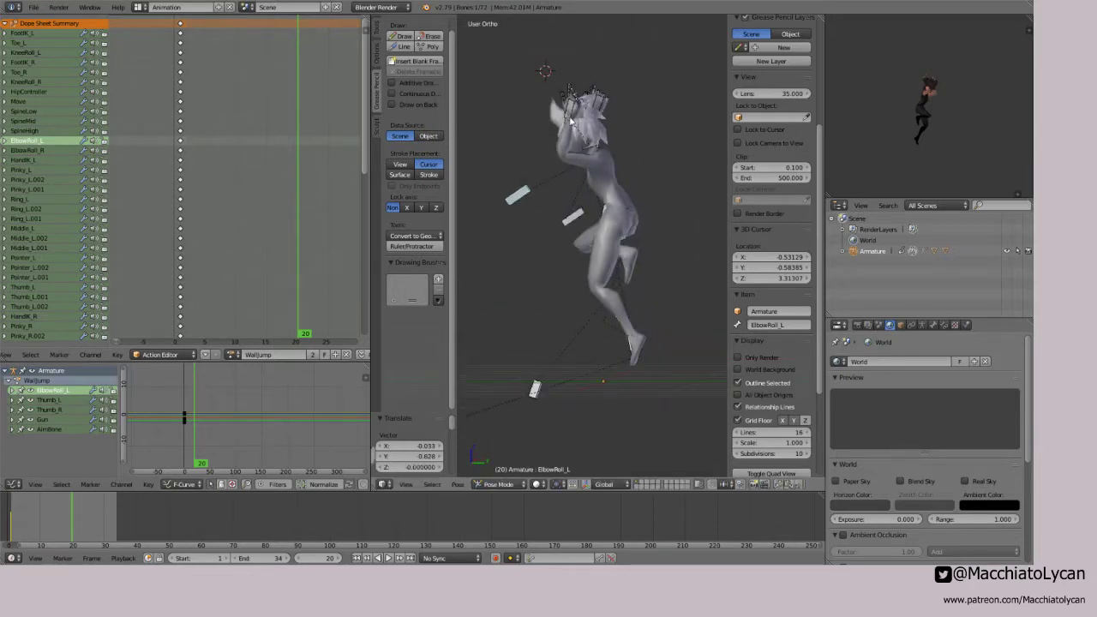
Step: Reposition HandIK_L beside the head and rotate it freely, plus about 14° in the side view
right_click(586, 157)
key(g)
click(601, 143)
key(r)
key(r)
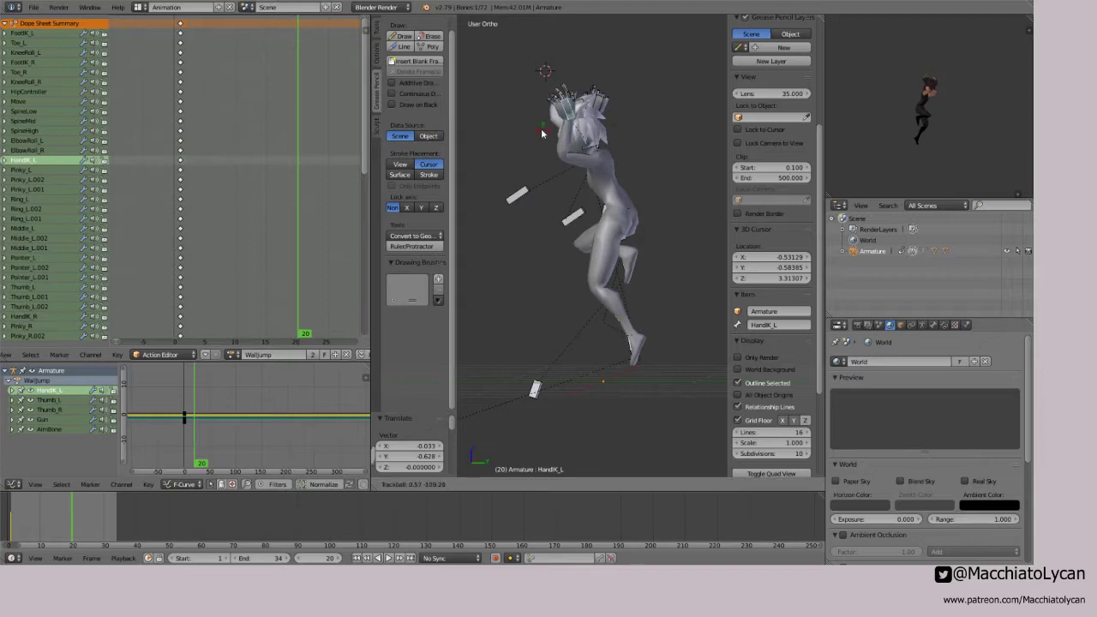
click(522, 133)
key(r)
click(604, 105)
Step: Trackball-rotate HandIK_R by about 29° and 140° to turn the hand
right_click(604, 104)
key(r)
key(r)
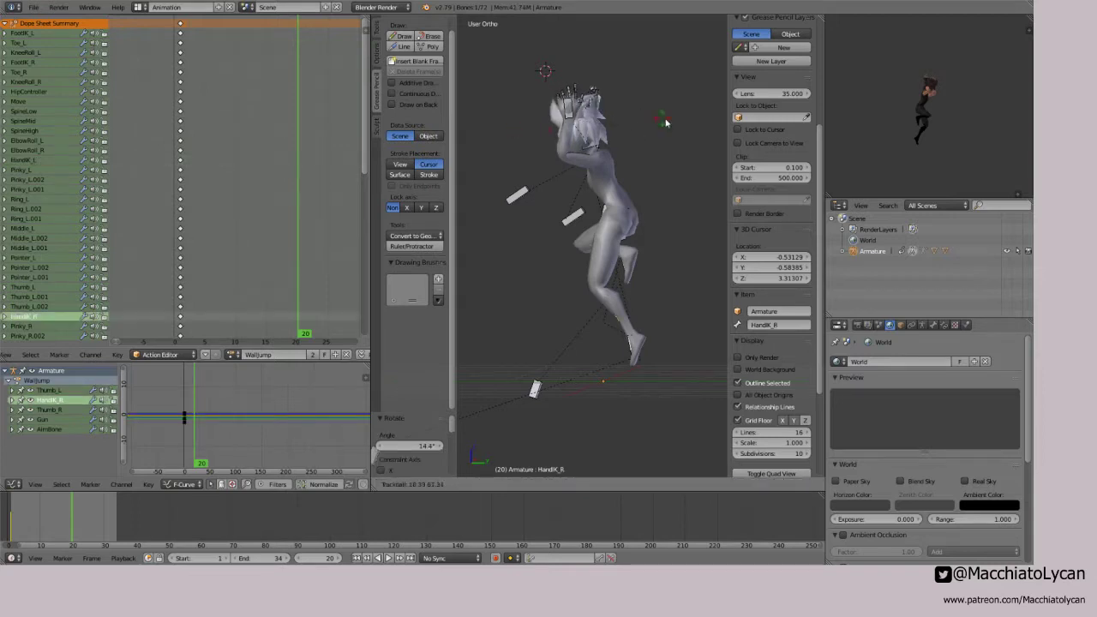
click(696, 129)
Step: Move ElbowRoll_R inward toward the torso, about 0.32 in X, -0.06 in Y and 0.04 in Z
middle_drag(555, 142, 697, 130)
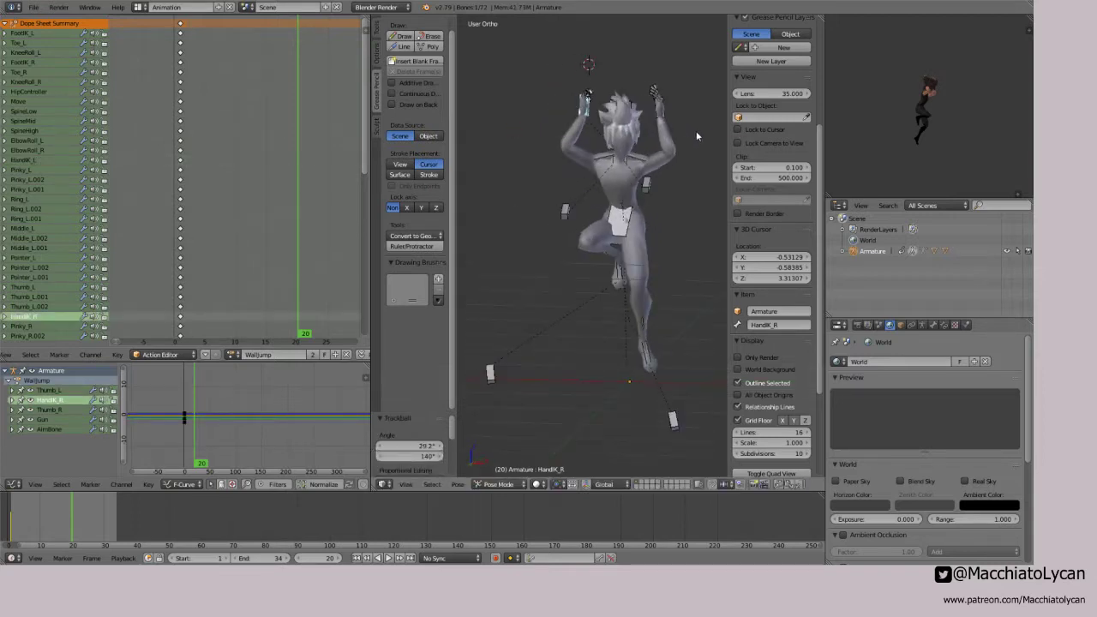
right_click(562, 214)
key(g)
click(593, 211)
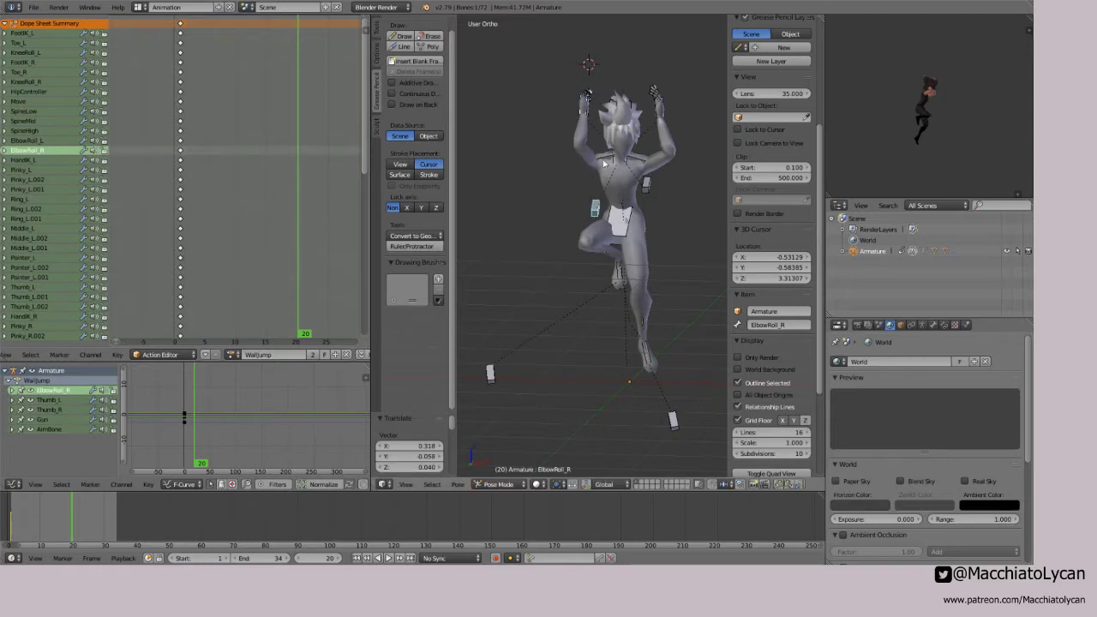
Step: Raise both shoulders by rotating Shoulder_R about 28° and Shoulder_L about -31°
right_click(605, 160)
key(r)
click(605, 149)
right_click(643, 144)
key(r)
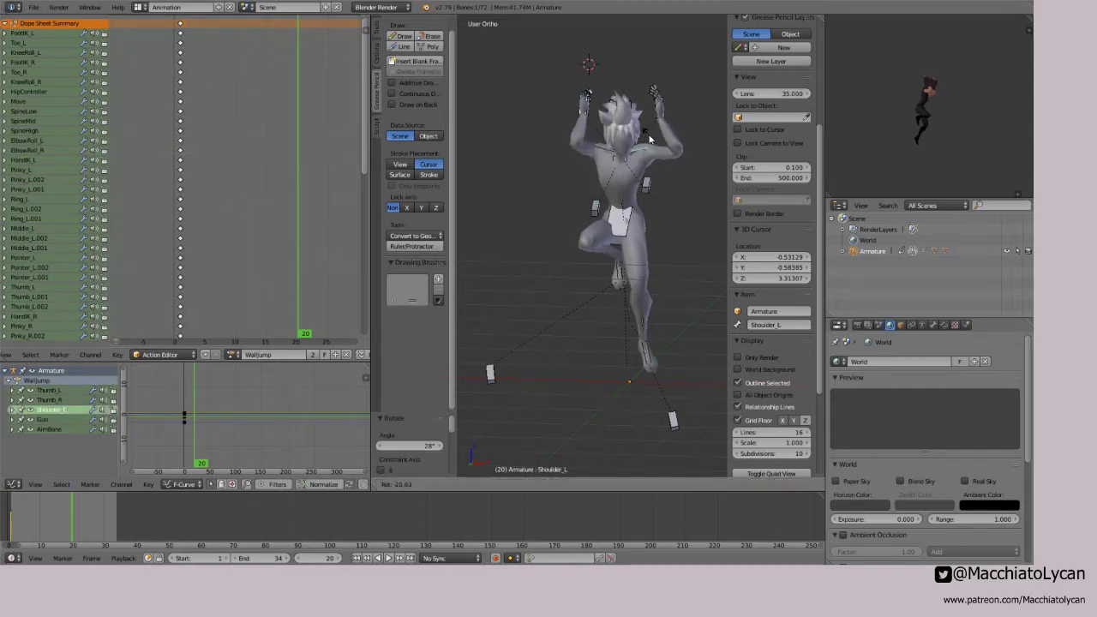
click(648, 140)
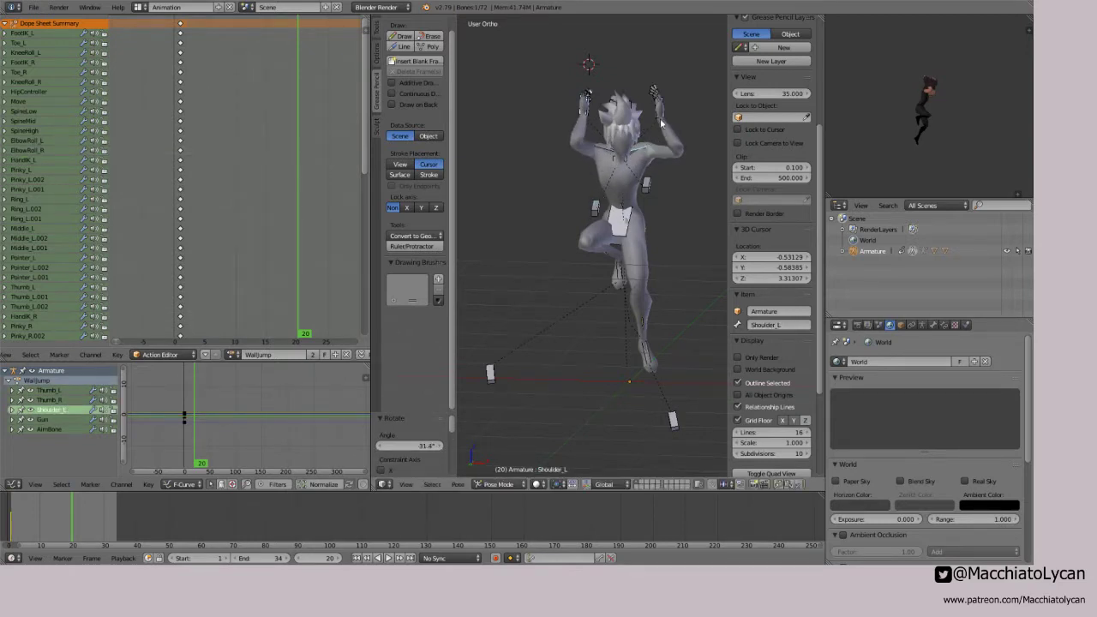
Step: Raise HandIK_L slightly, about 0.13 in Z
right_click(661, 124)
key(g)
click(674, 122)
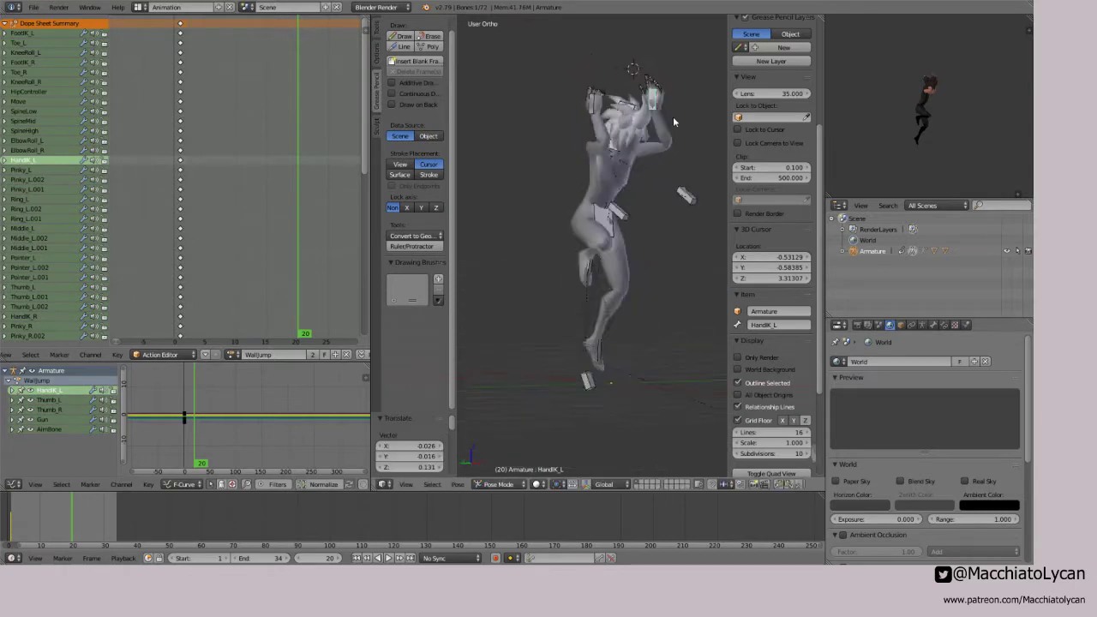
Step: Rotate HandIK_R about 27° and move it forward and down, about -0.33 in Y and -0.16 in Z
middle_drag(674, 122, 646, 121)
right_click(611, 107)
key(r)
click(615, 109)
key(g)
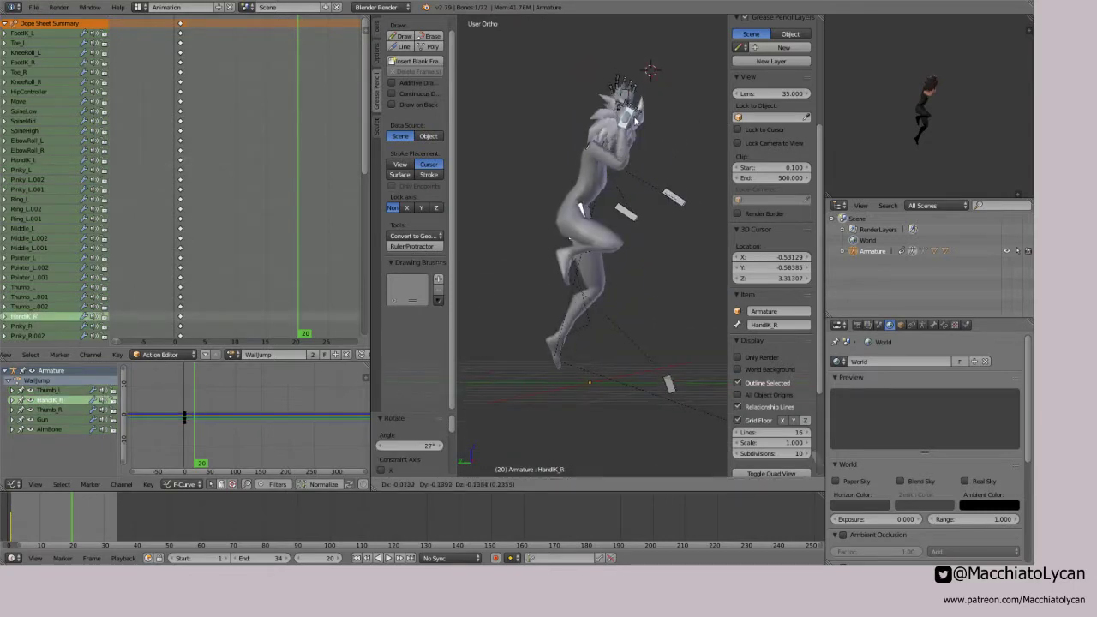
click(648, 122)
Step: Tilt the Head bone and rotate SpineHigh to lean the upper body forward
right_click(629, 125)
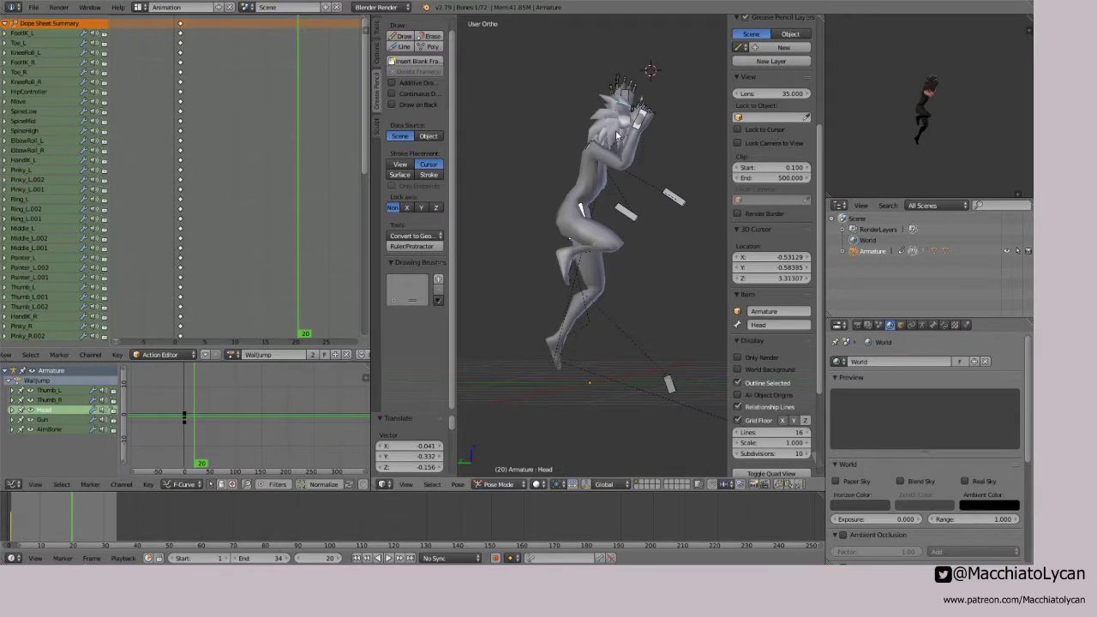
key(r)
click(631, 133)
right_click(600, 179)
key(r)
click(603, 182)
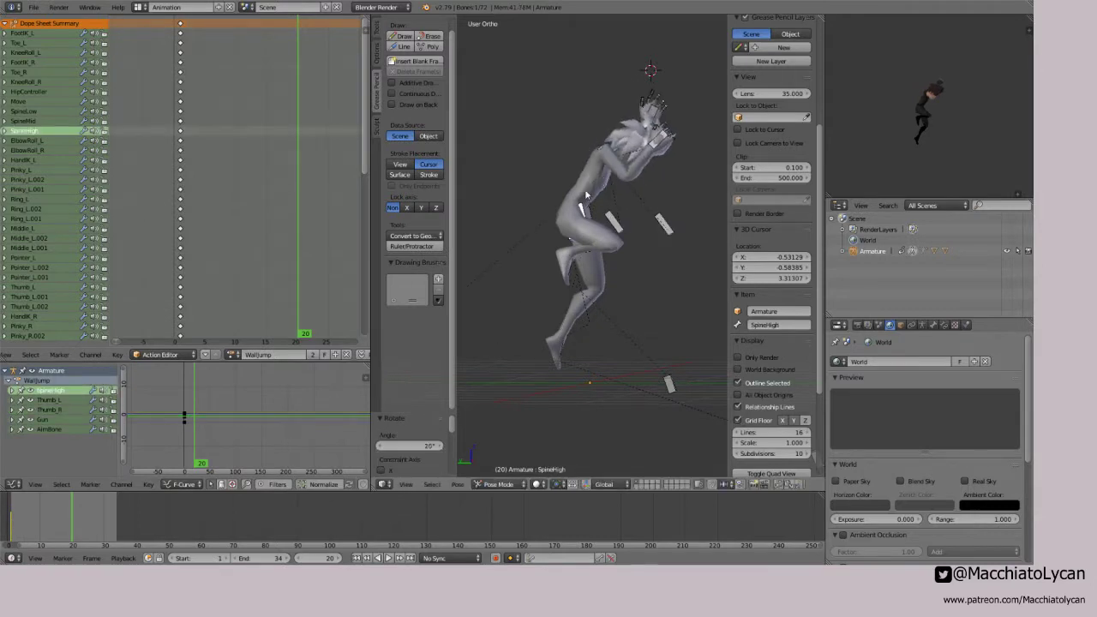
Step: Curl the torso strongly forward by rotating the lower spine and SpineHigh, the latter by about 24°
right_click(592, 195)
key(r)
click(619, 203)
right_click(616, 189)
key(r)
click(615, 192)
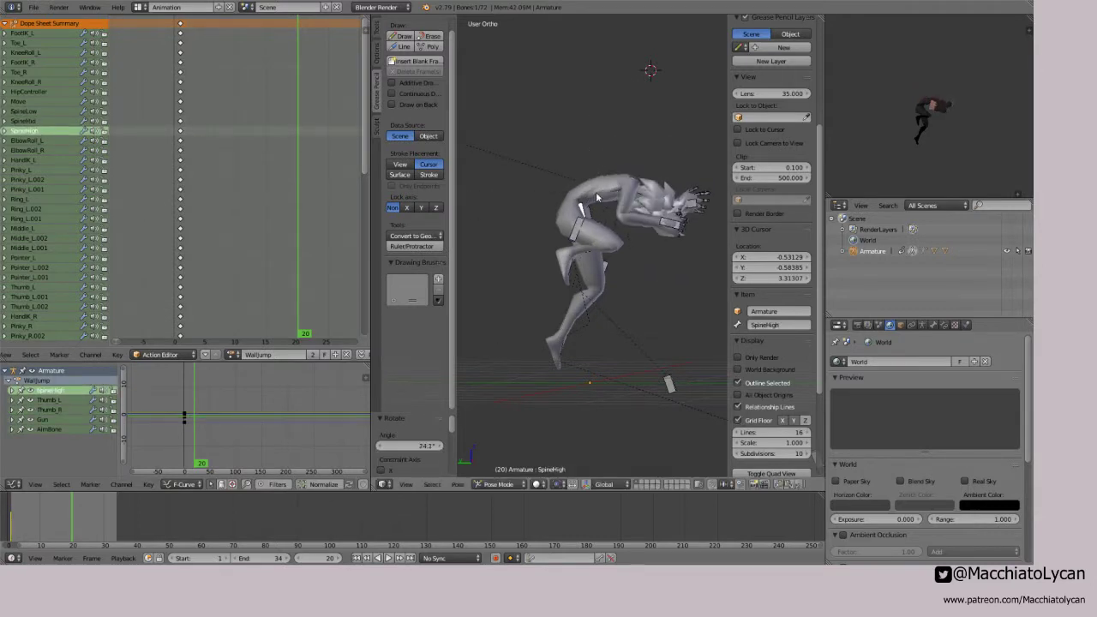
right_click(596, 199)
key(r)
click(598, 203)
Step: Rotate SpineLow back about 45° to straighten the torso, and rotate SpineHigh slightly to adjust the lean
right_click(599, 206)
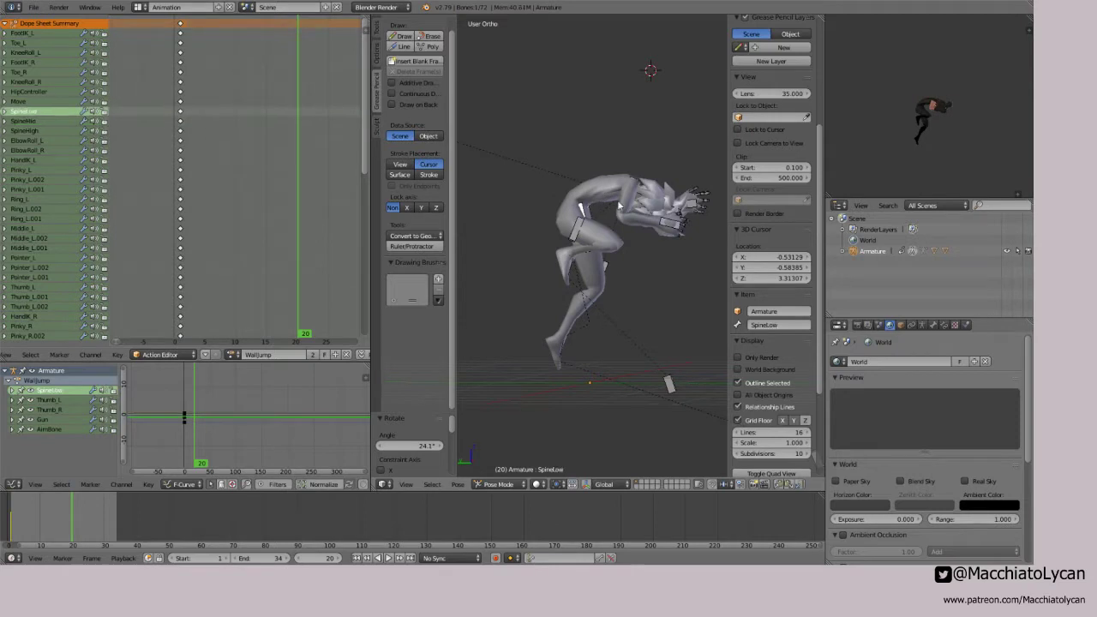
key(r)
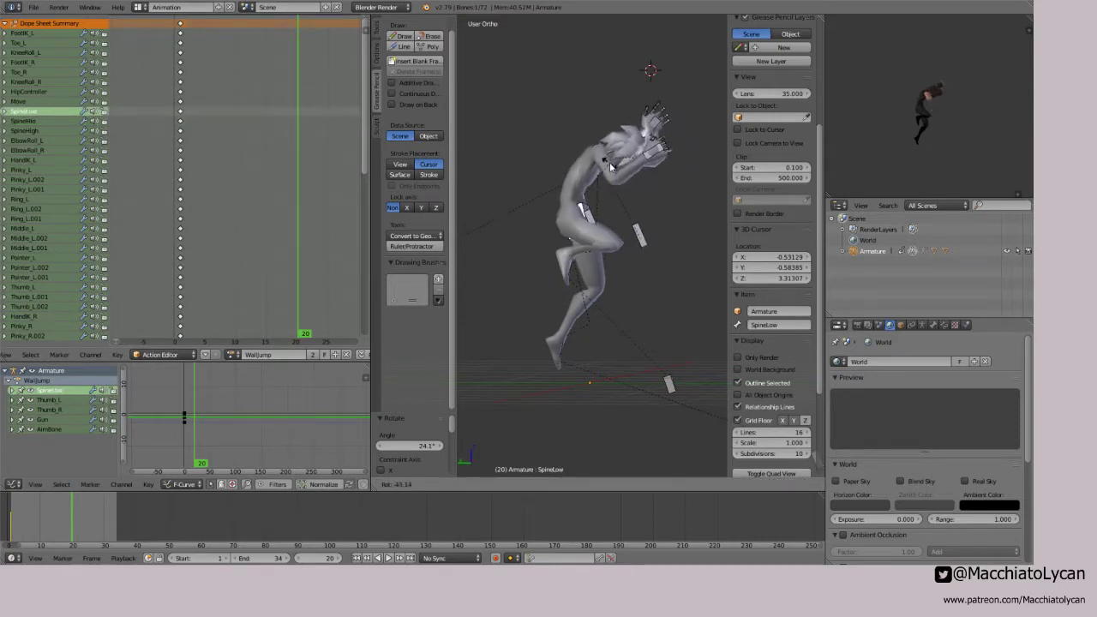
click(610, 162)
right_click(592, 172)
key(r)
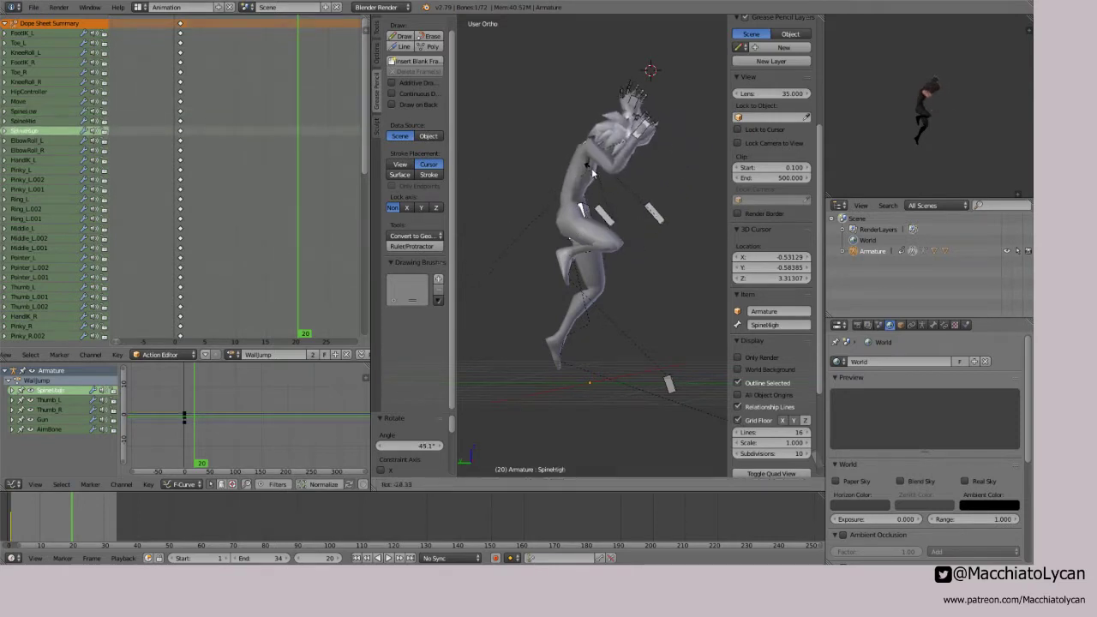
click(594, 177)
Step: Nudge FootIK_L about 0.05 in Y and FootIK_R about -0.07 in Y
right_click(551, 353)
key(g)
click(558, 348)
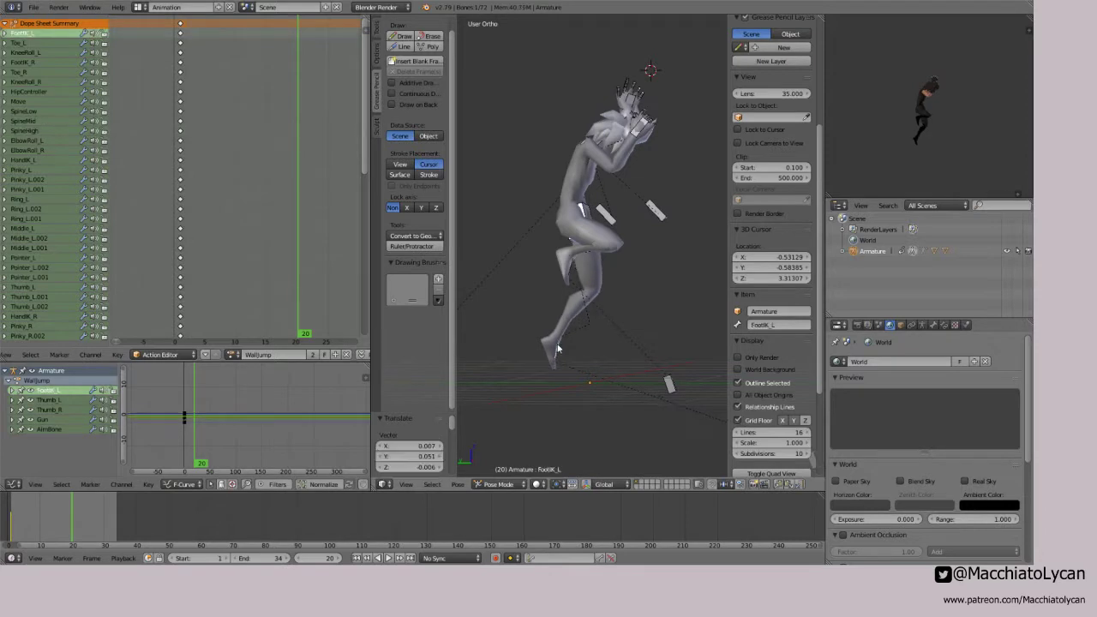
right_click(576, 266)
key(g)
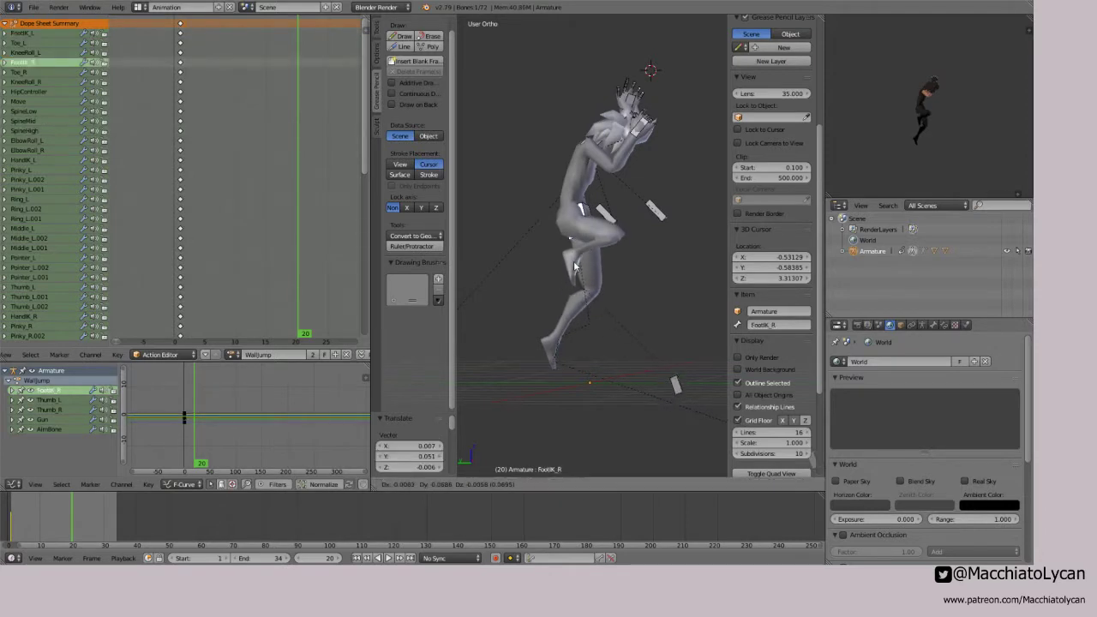
click(575, 266)
Step: Rotate FootIK_L about -43°, refine its angle freely, and move it about -0.10 in Y and -0.08 in Z
right_click(552, 355)
key(r)
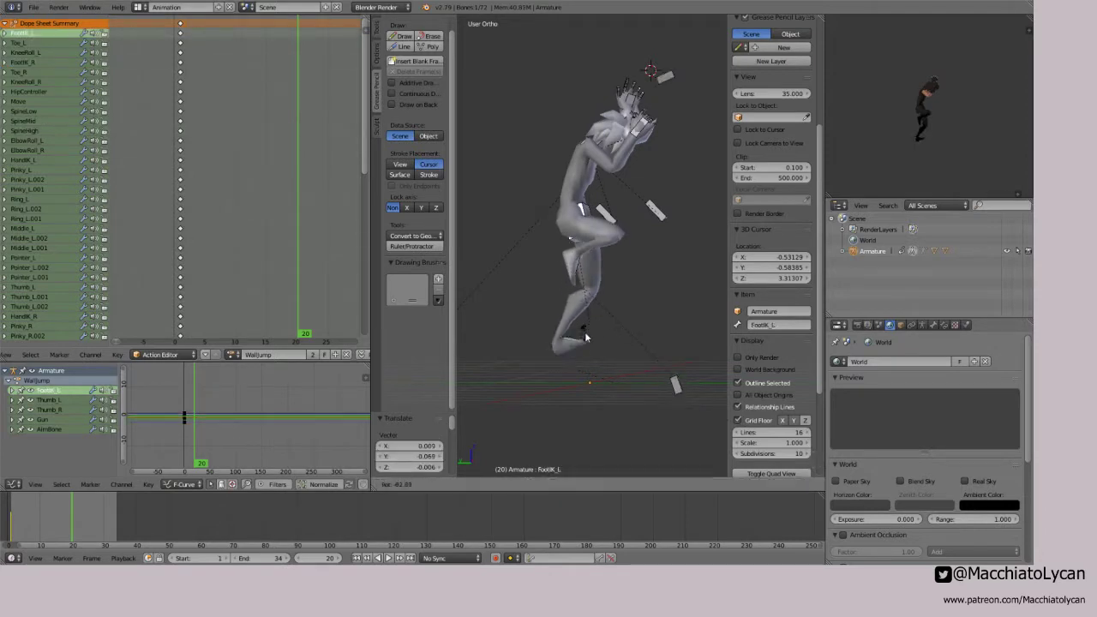
click(580, 362)
key(r)
key(r)
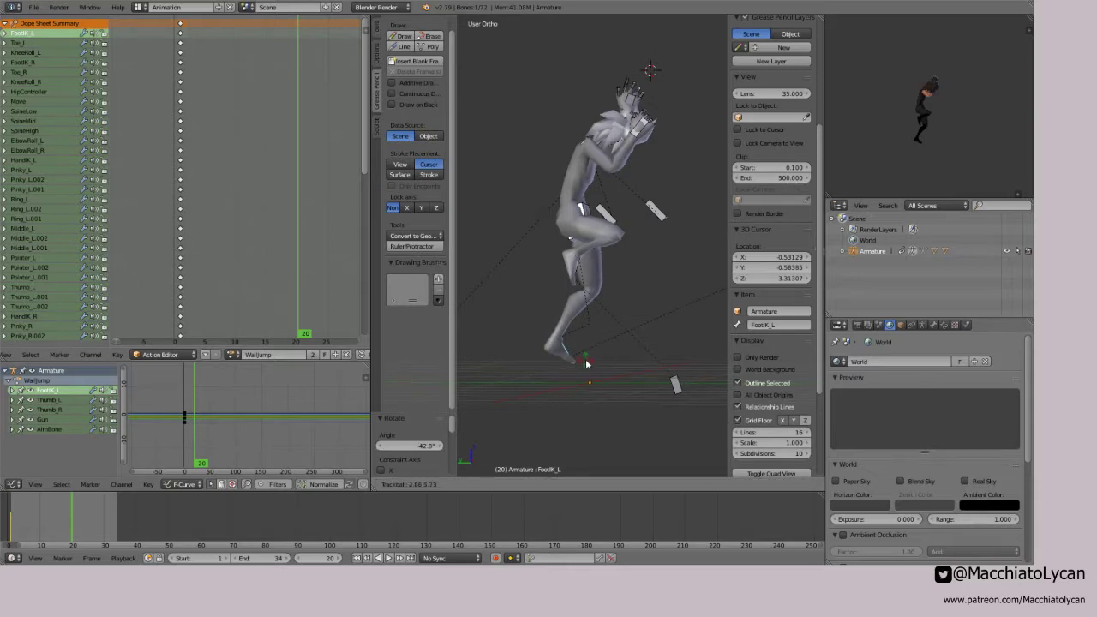
click(614, 370)
key(g)
click(622, 376)
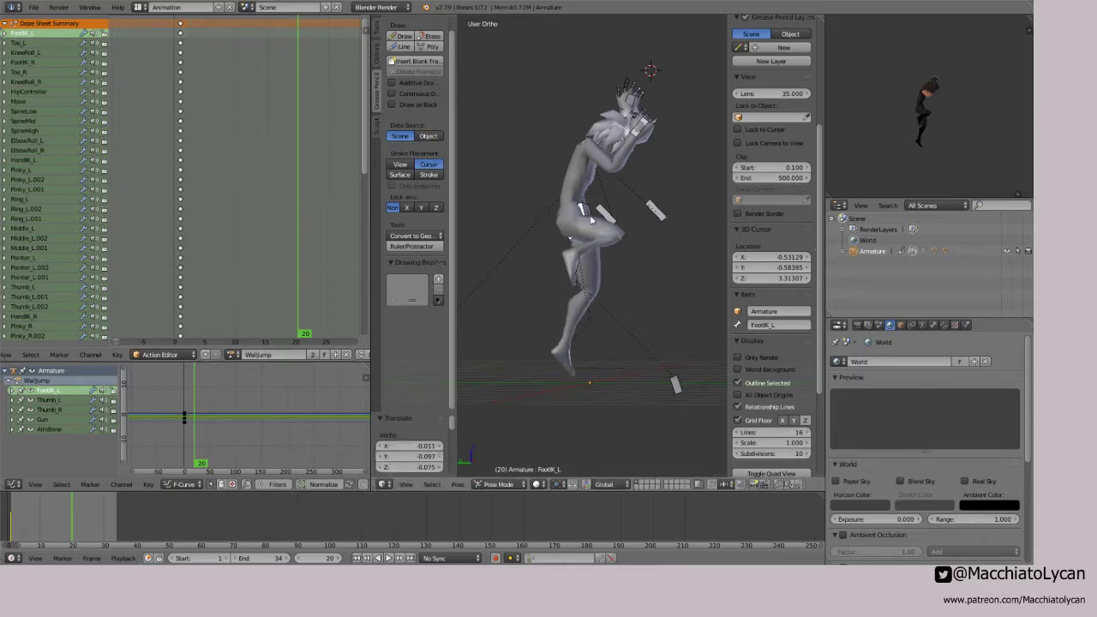
Step: Trackball-rotate HipController by about -2.3° and 4.6°, and insert keyframes for the pose at frame 20
right_click(590, 215)
key(r)
key(r)
click(652, 221)
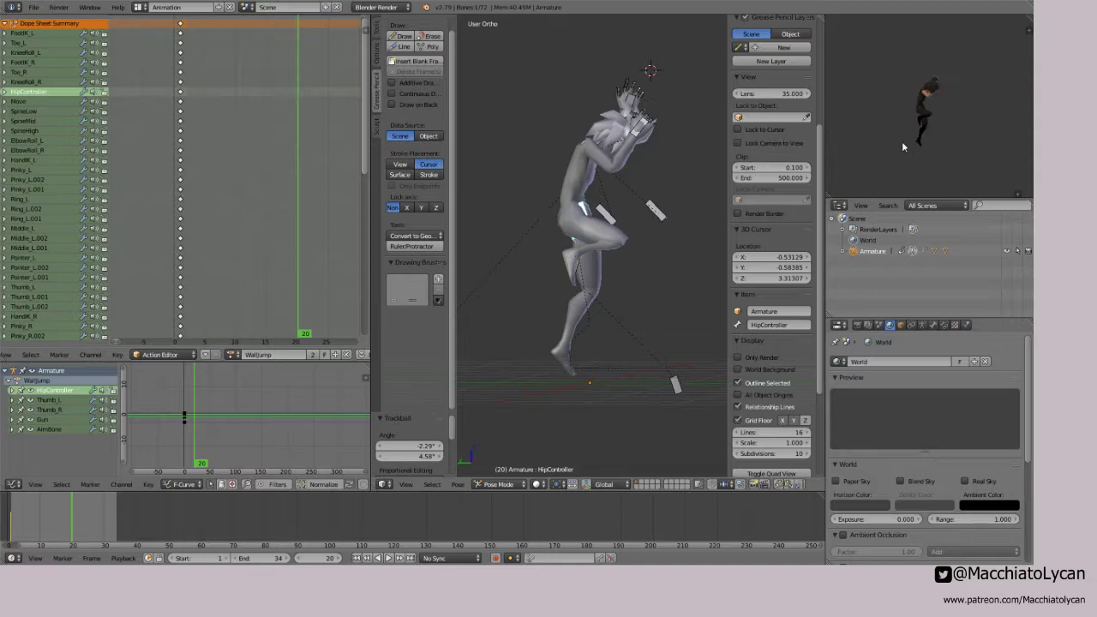
key(i)
Step: Play and scrub the WallJump action between frames 1 and 20 to check the motion, ending on frame 20
click(338, 153)
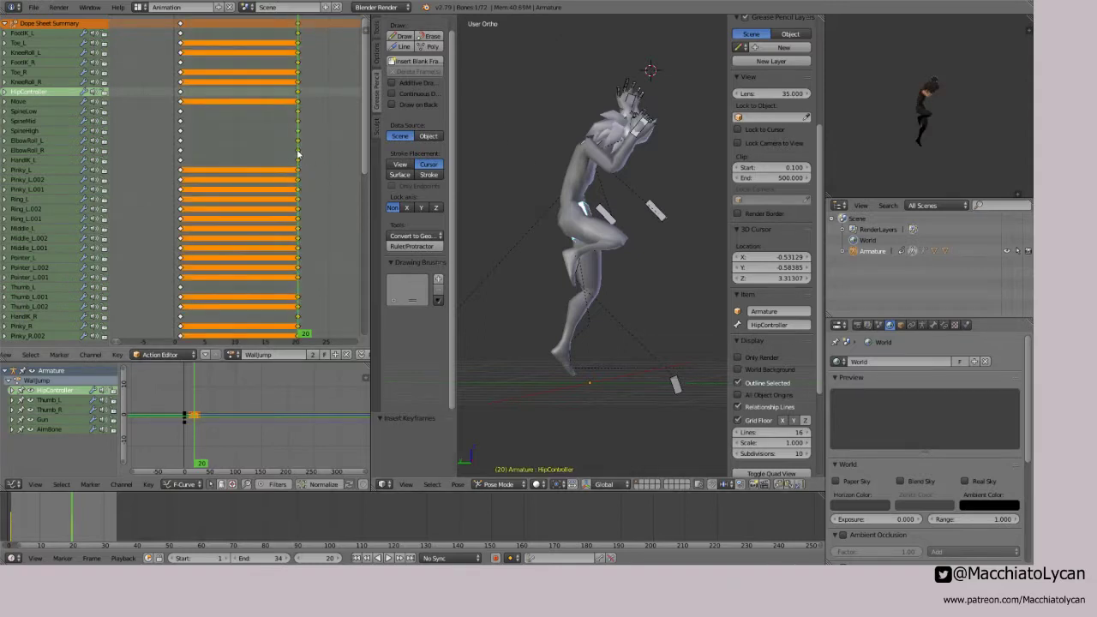
drag(338, 153, 231, 158)
key(alt+a)
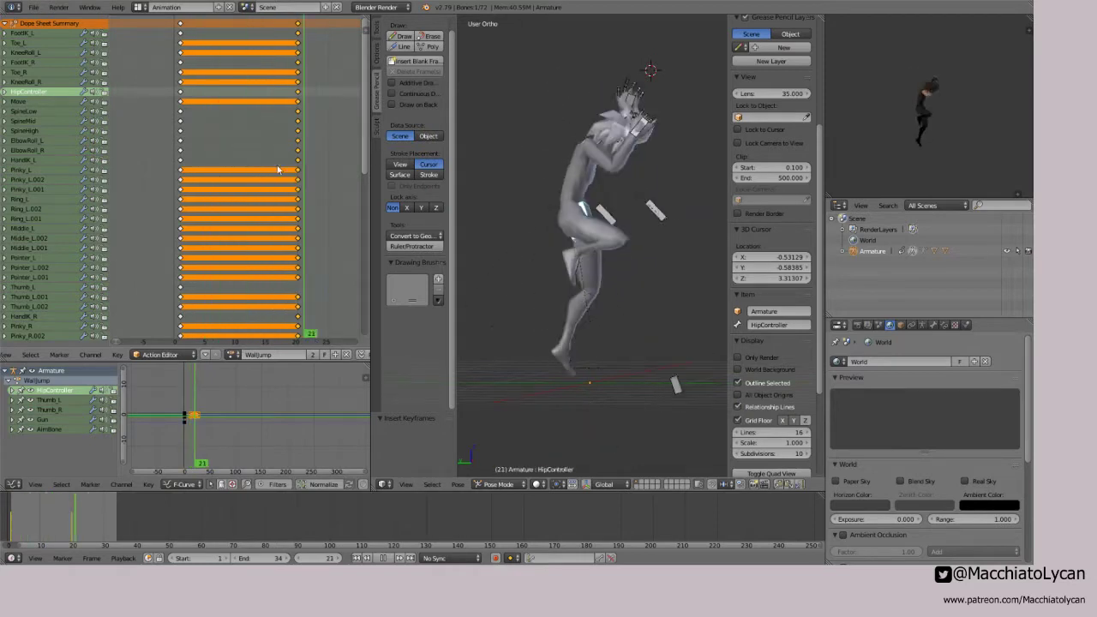
drag(197, 178, 181, 177)
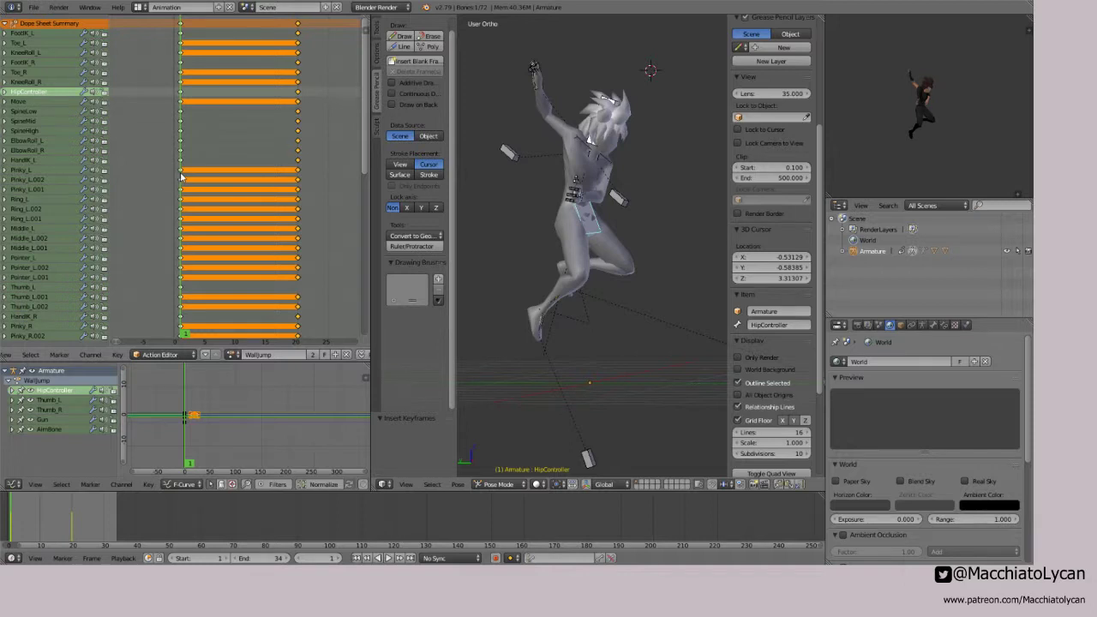
drag(197, 156, 296, 177)
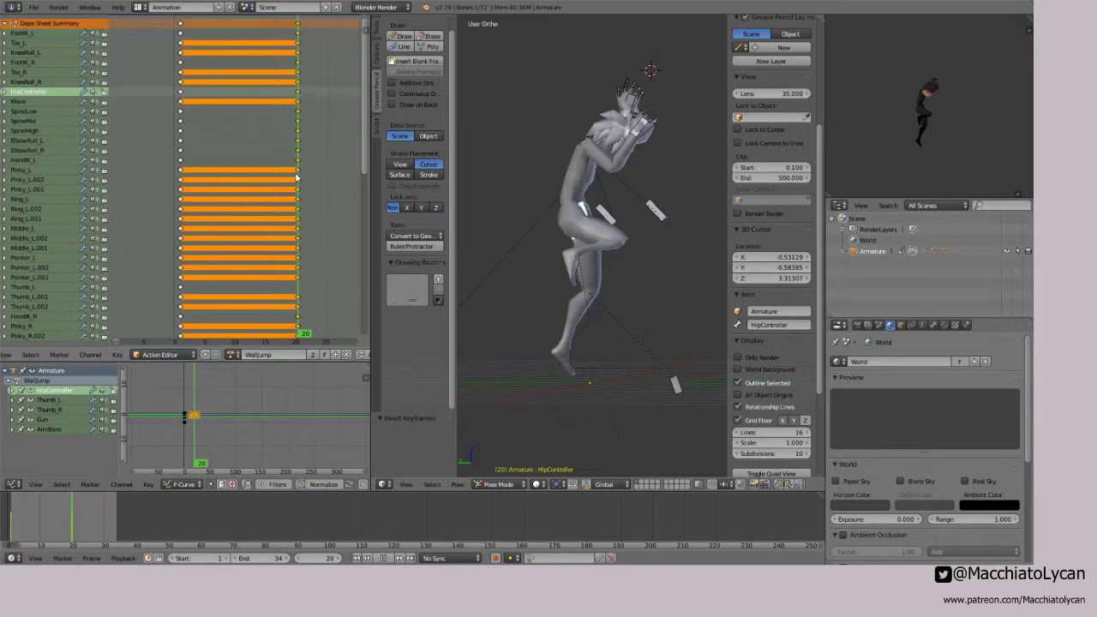
Step: In the left view, pull FootIK_L up and forward, about -0.47 in Y and 0.85 in Z
middle_drag(666, 239, 641, 223)
key(ctrl+KP_3)
right_click(575, 367)
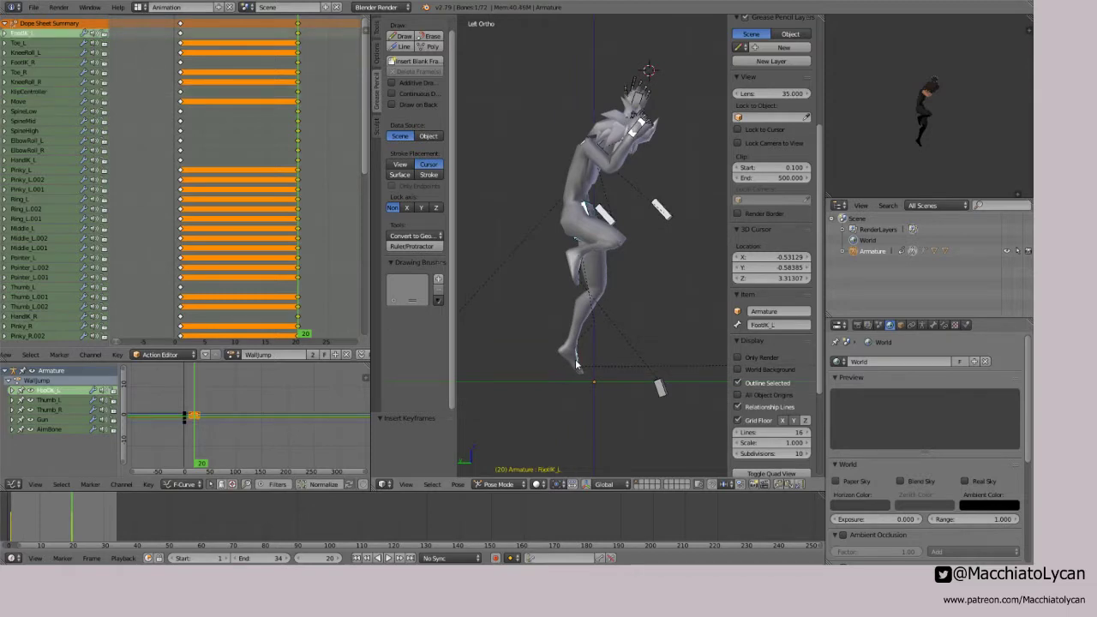
key(g)
click(620, 285)
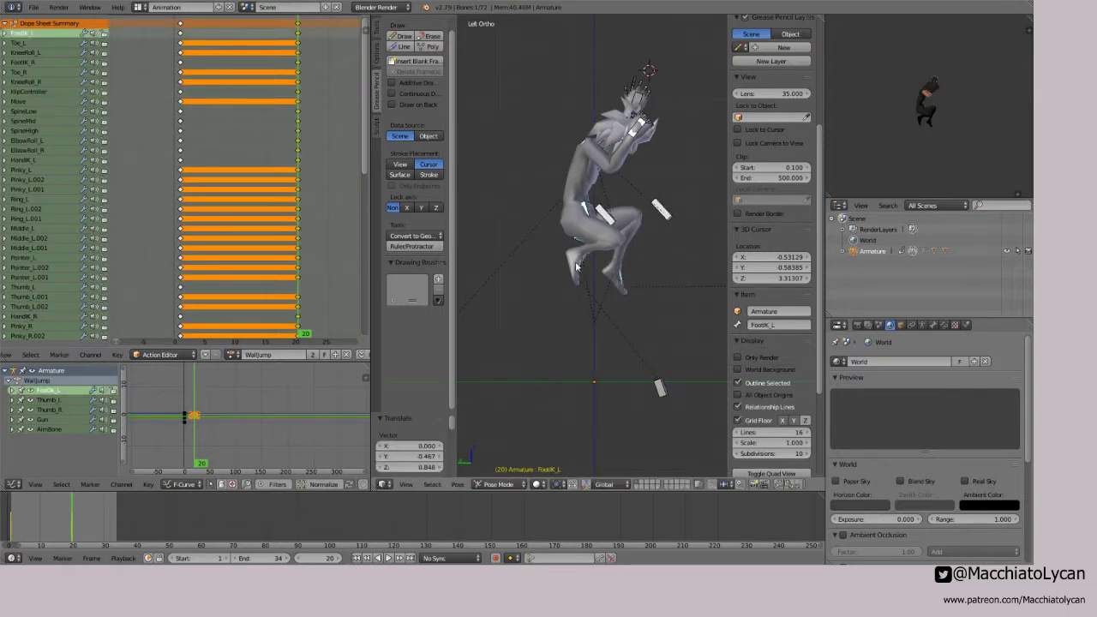
Step: Rotate FootIK_R about -75° and move it forward and down, about -0.43 in Y and -0.15 in Z
right_click(578, 268)
key(r)
click(615, 229)
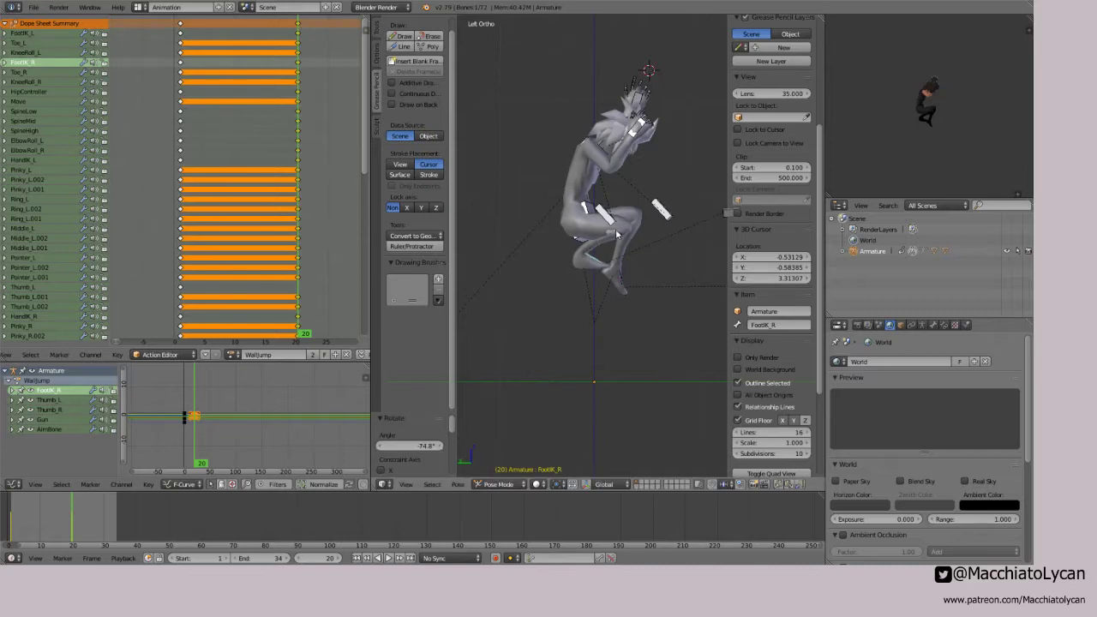
key(g)
click(658, 255)
Step: Rotate FootIK_L about 13° and lower it, about 0.02 in Y and -0.19 in Z
right_click(602, 274)
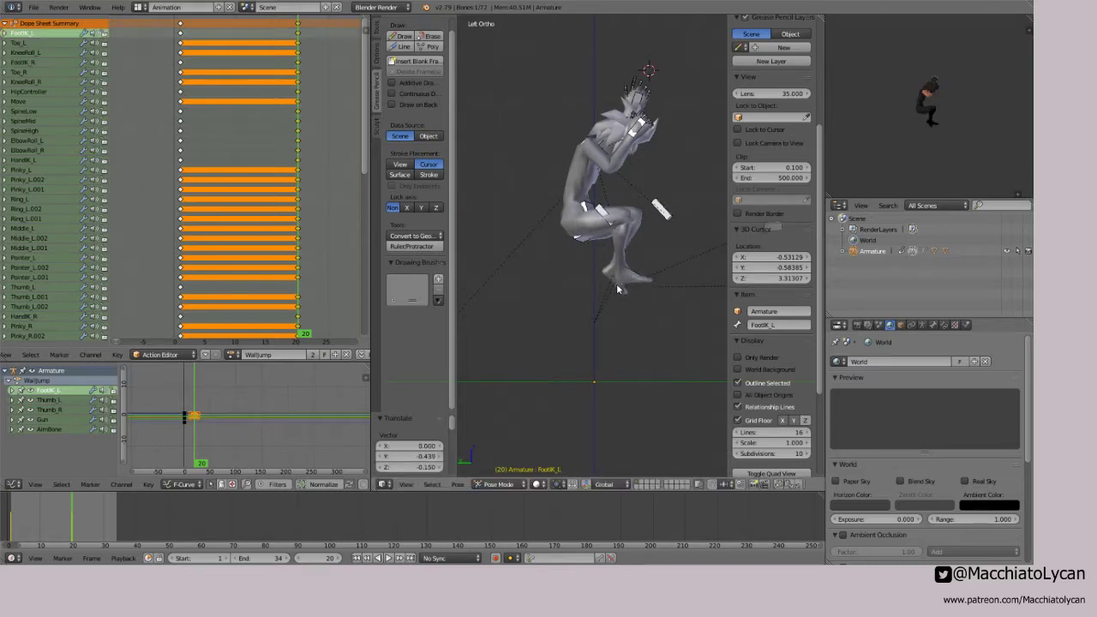
key(g)
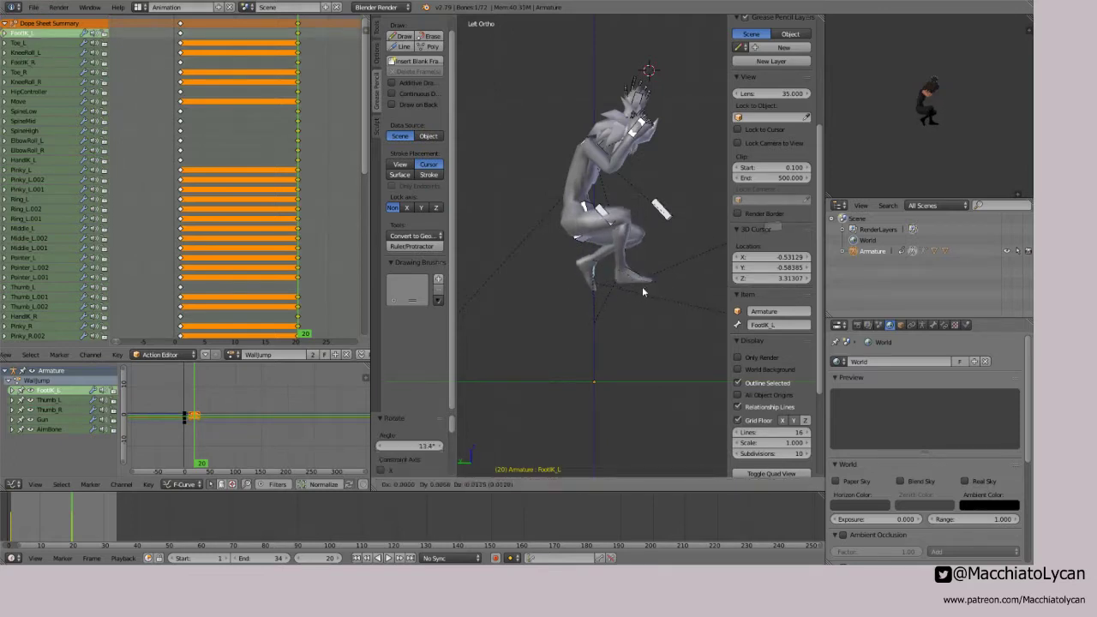
click(640, 301)
Step: Adjust FootIK_R by moving it about -0.10 in Y and 0.05 in Z and rotating the foot
right_click(630, 276)
key(r)
key(r)
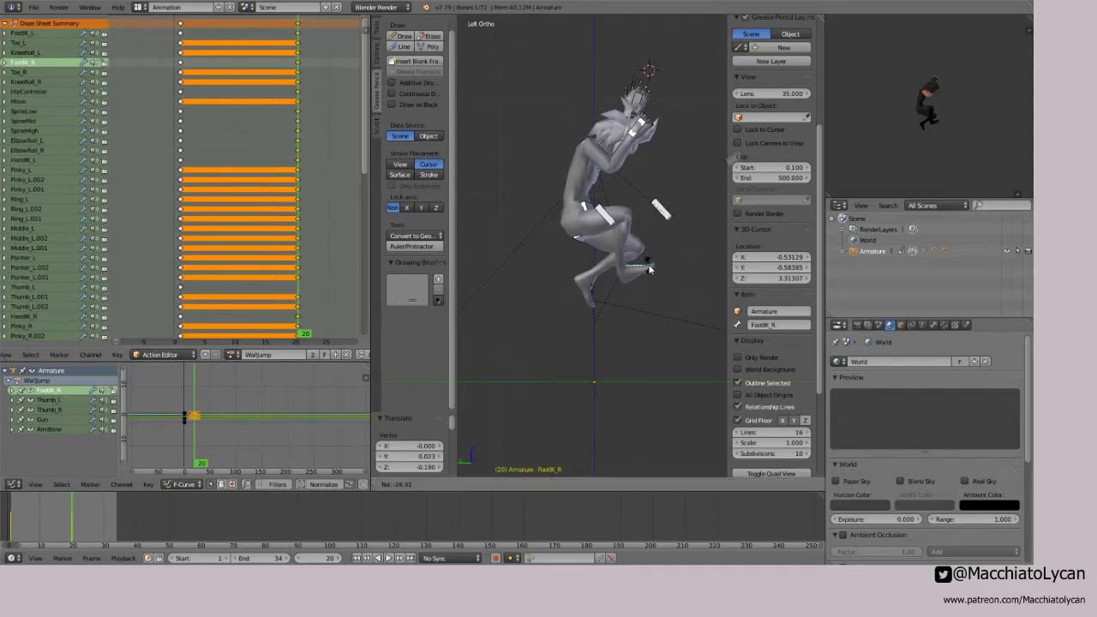
click(657, 270)
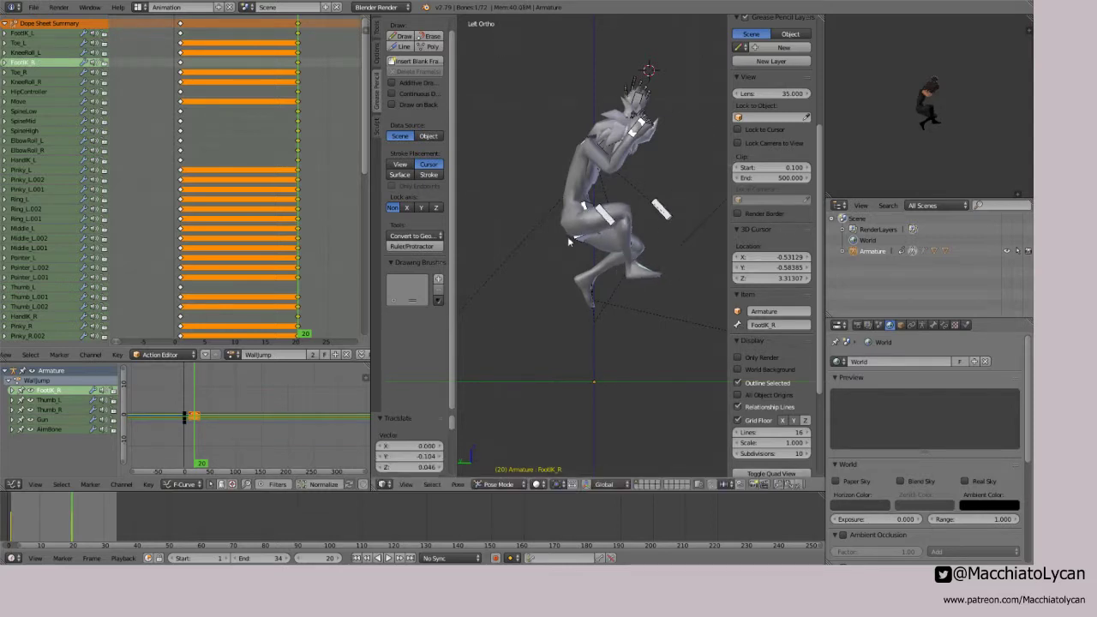
Step: Rotate HipController to adjust the pelvis, finishing with a trackball rotation of about 0.6° and 13.2°
right_click(605, 236)
key(r)
click(614, 237)
key(r)
key(r)
click(617, 237)
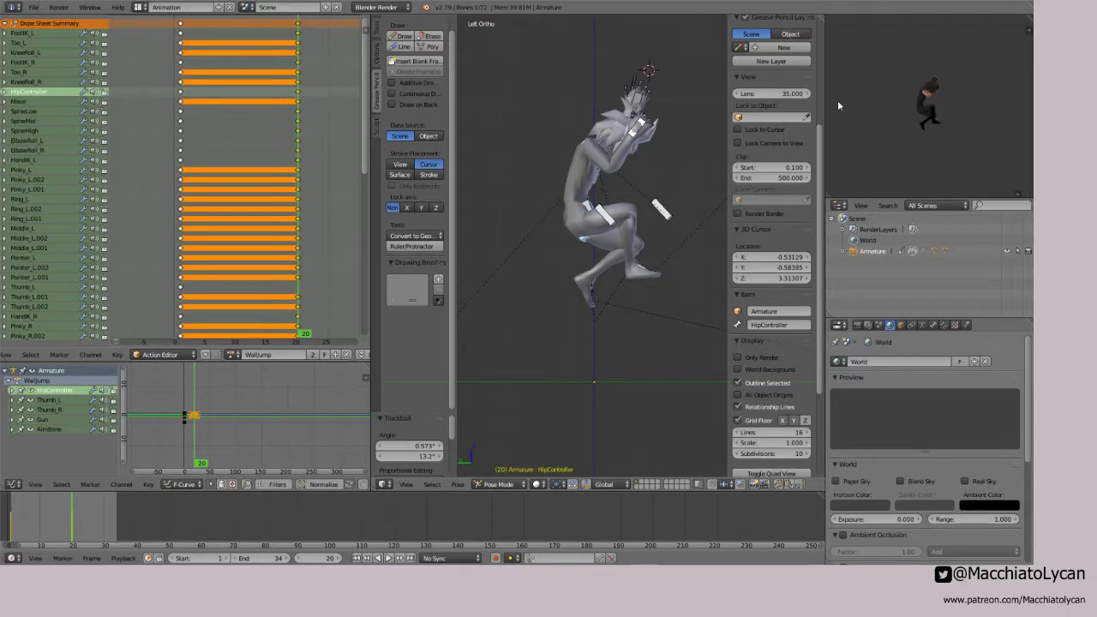
Step: Rotate HandIK_R and ElbowRoll_L together around a 3D cursor placed at the shoulder, about -38° and then about -23° more
right_click(632, 132)
shift+right_click(668, 205)
key(r)
right_click(678, 209)
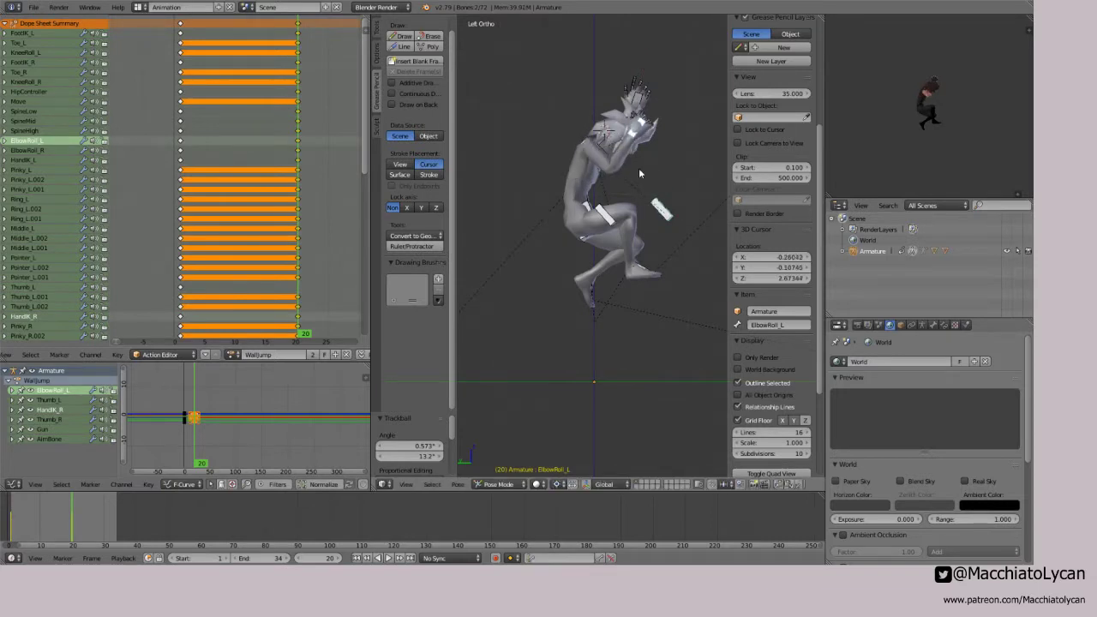
key(r)
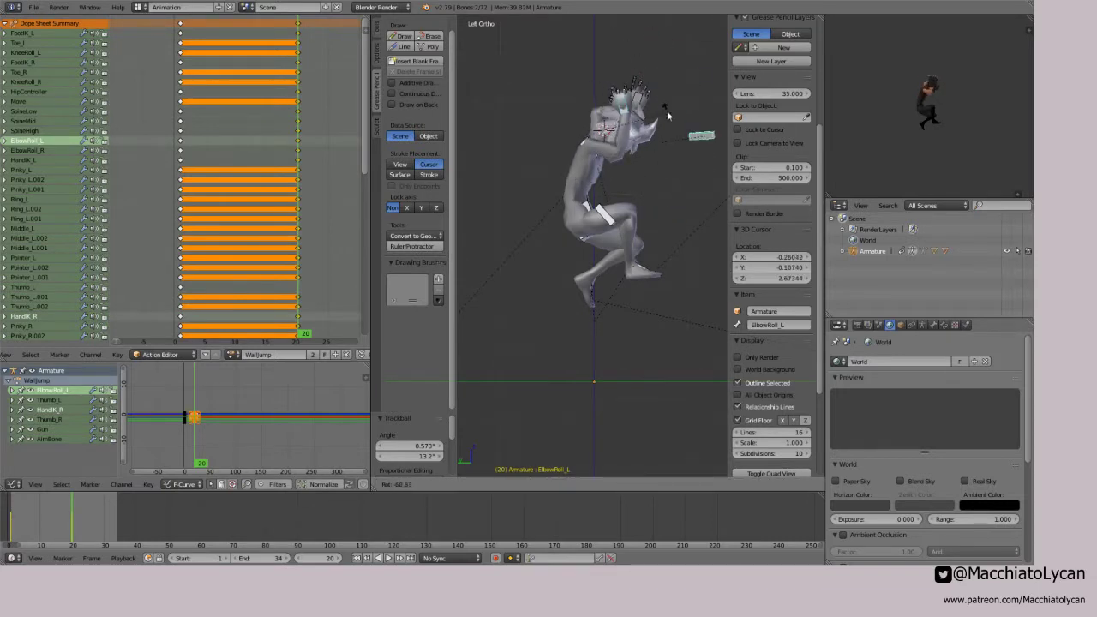
click(671, 123)
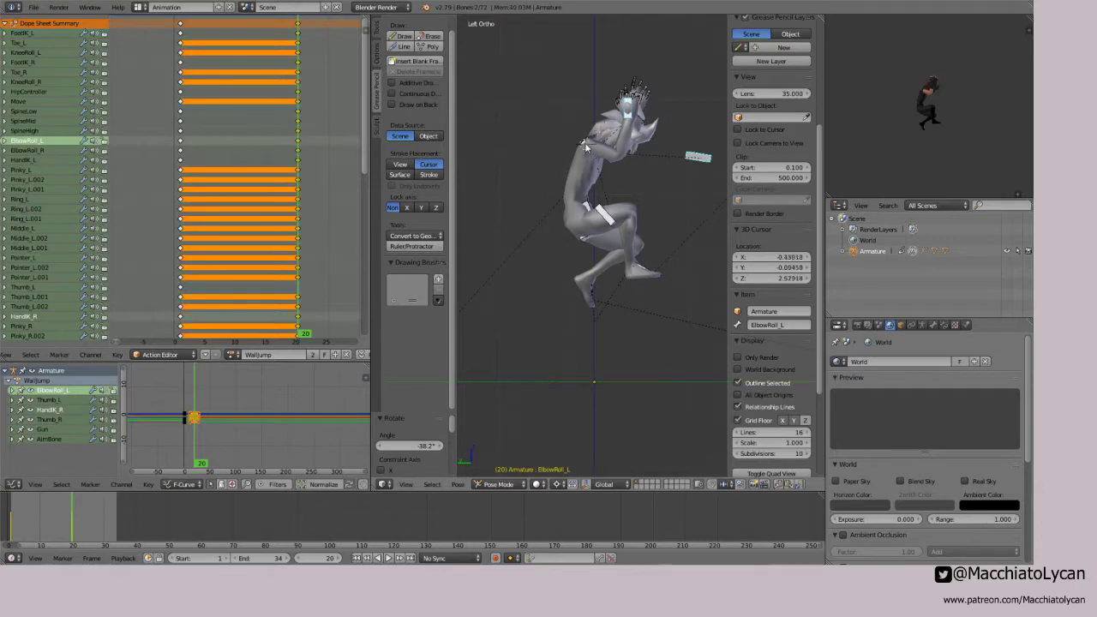
key(r)
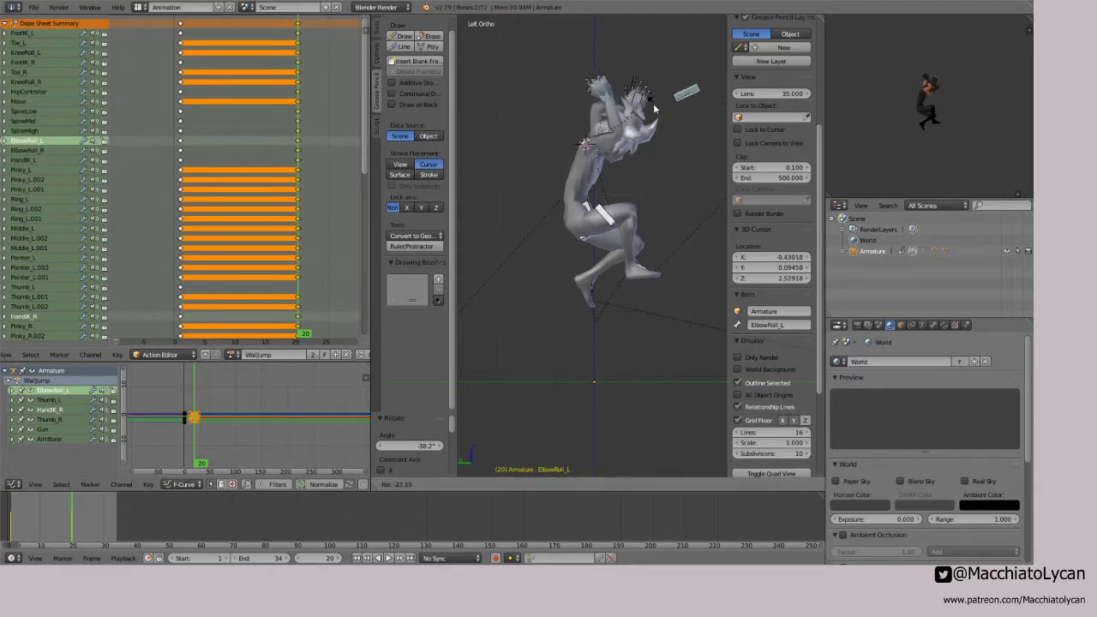
click(655, 108)
middle_drag(655, 107, 614, 165)
Step: Reveal the hidden arm bones and hide the obstructing bone beneath the feet
key(h)
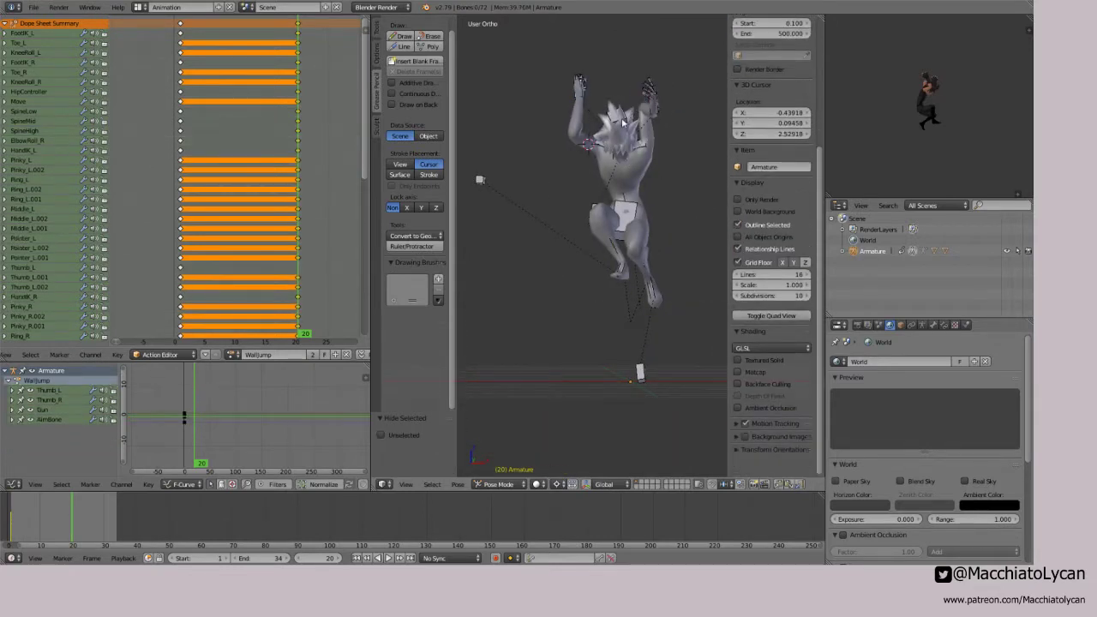
key(alt+h)
key(alt+h)
right_click(635, 336)
key(h)
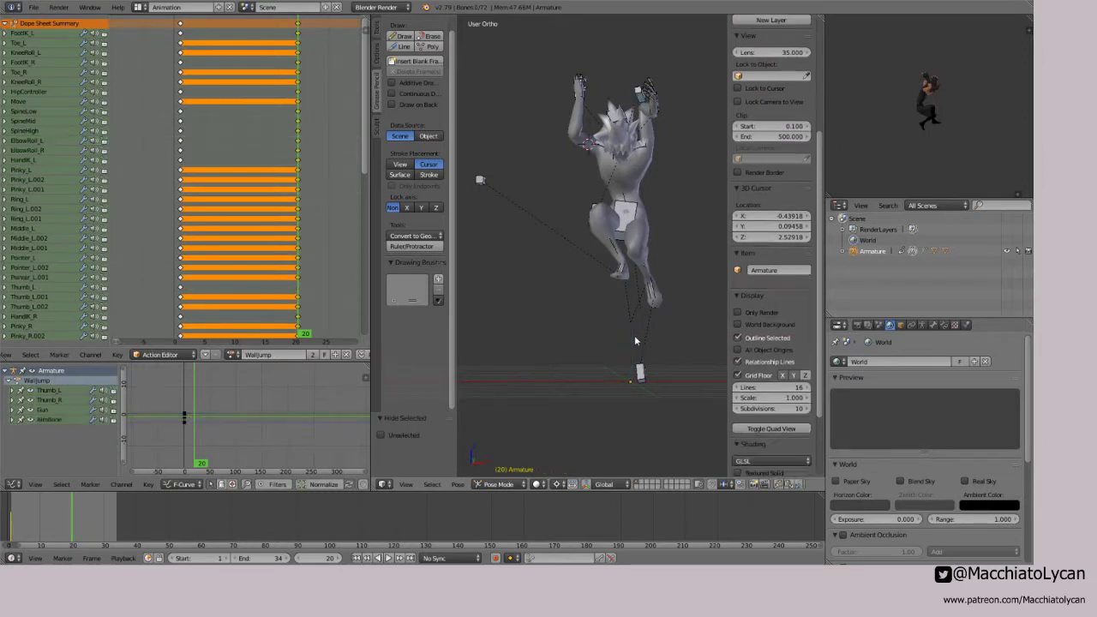
right_click(489, 183)
key(g)
right_click(590, 228)
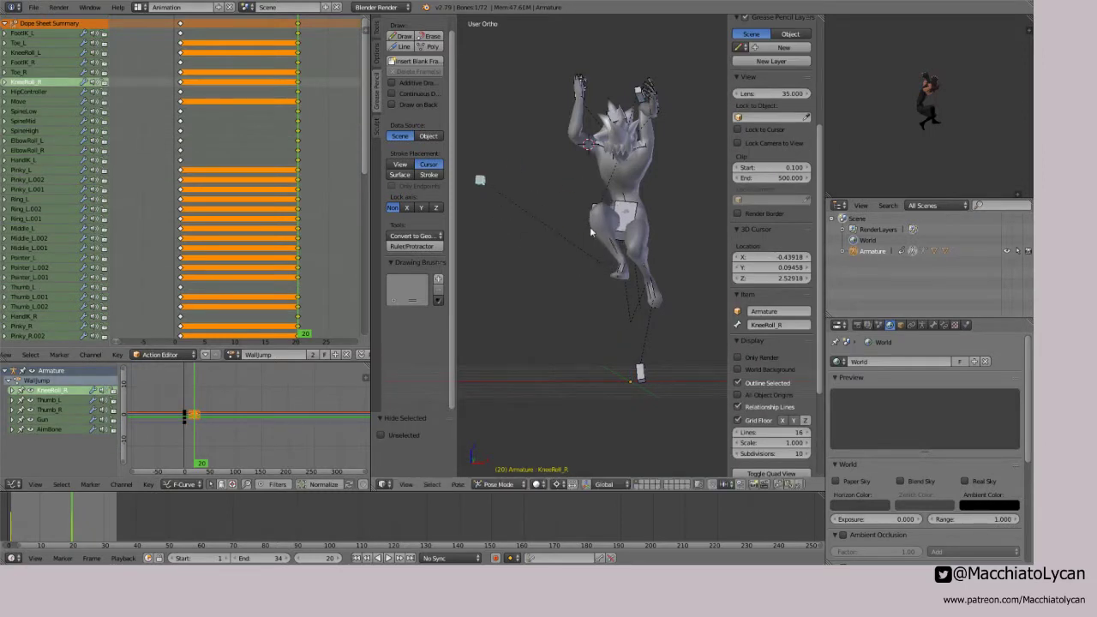
Step: Move ElbowRoll_R about 0.10 in X and 0.36 in Z, and paste its pose flipped onto ElbowRoll_L
right_click(589, 210)
key(g)
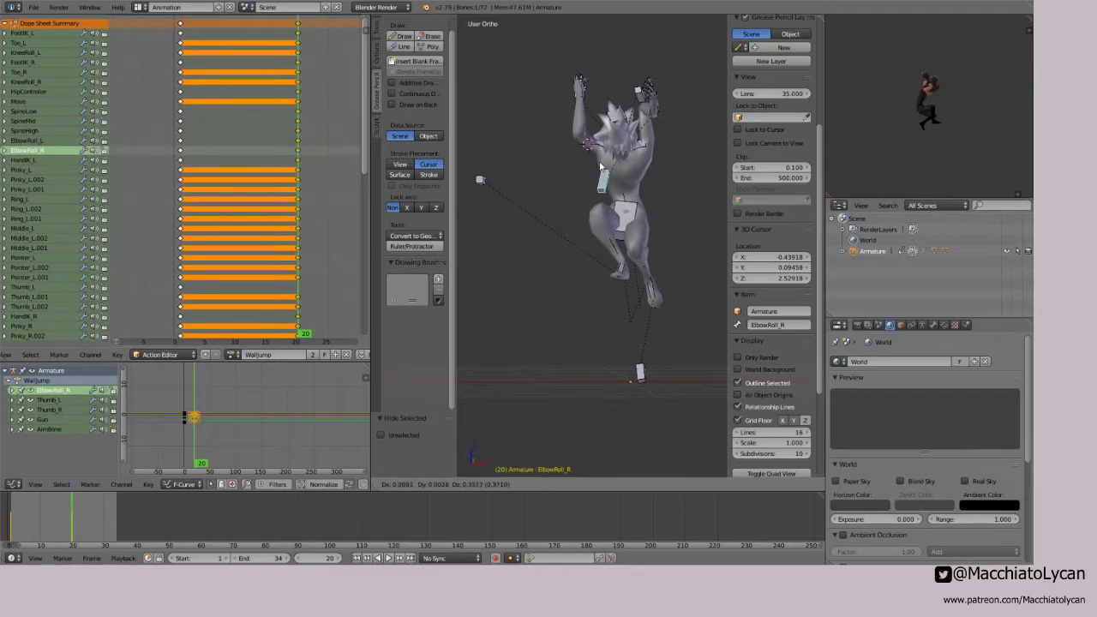
click(600, 165)
right_click(639, 93)
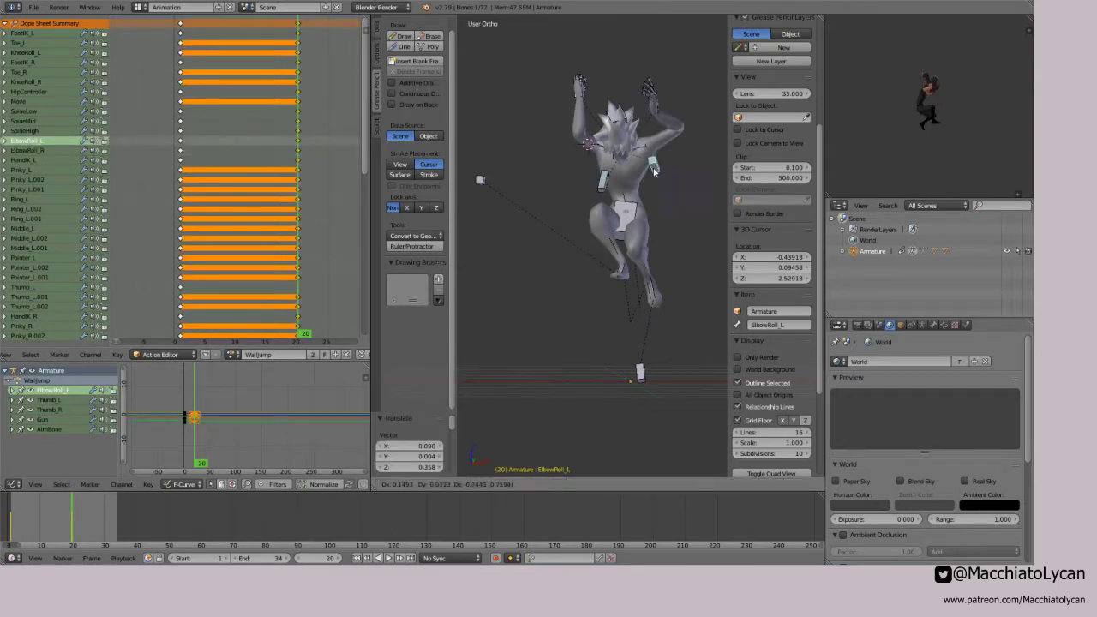
right_click(605, 183)
key(ctrl+c)
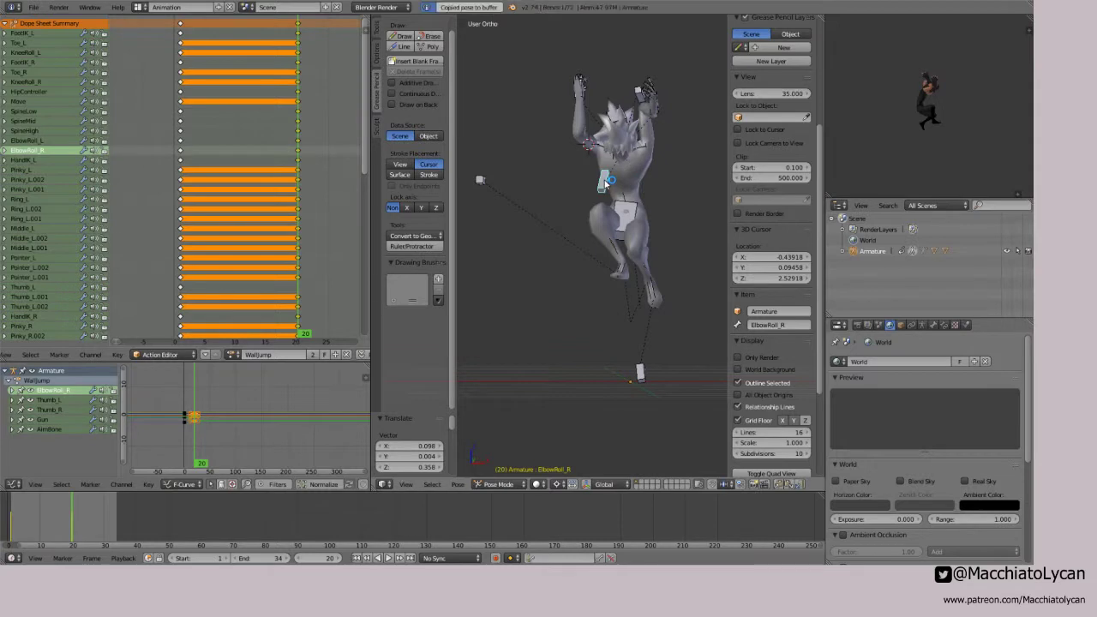
key(ctrl+shift+v)
Step: Rotate HandIK_L about 38° around a 3D cursor placed at the shoulder
right_click(656, 120)
key(ctrl+KP_3)
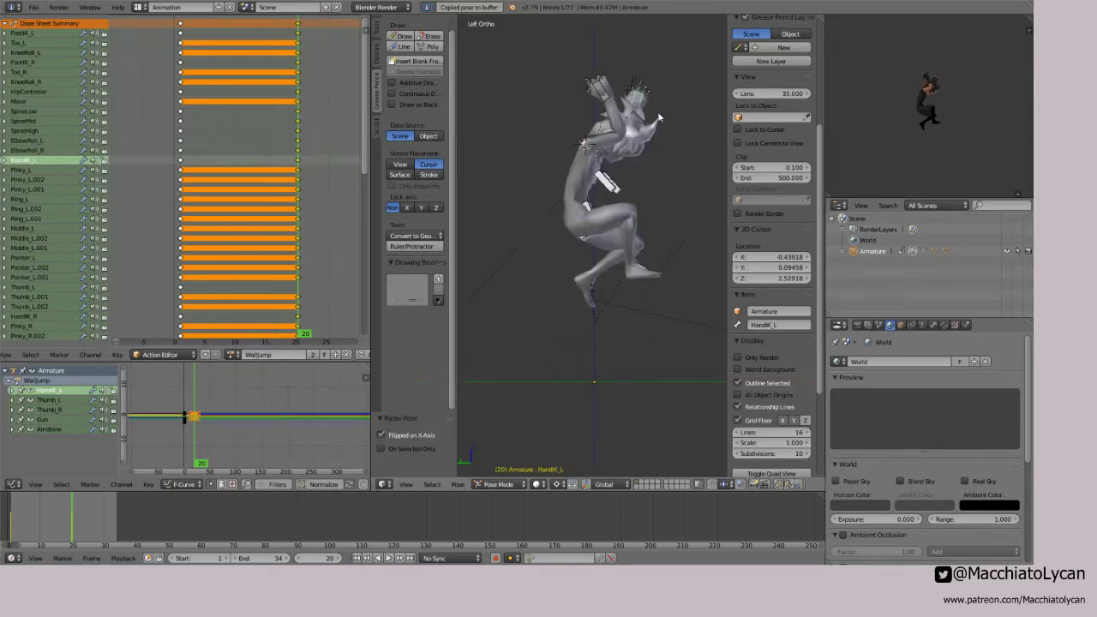
key(g)
right_click(643, 127)
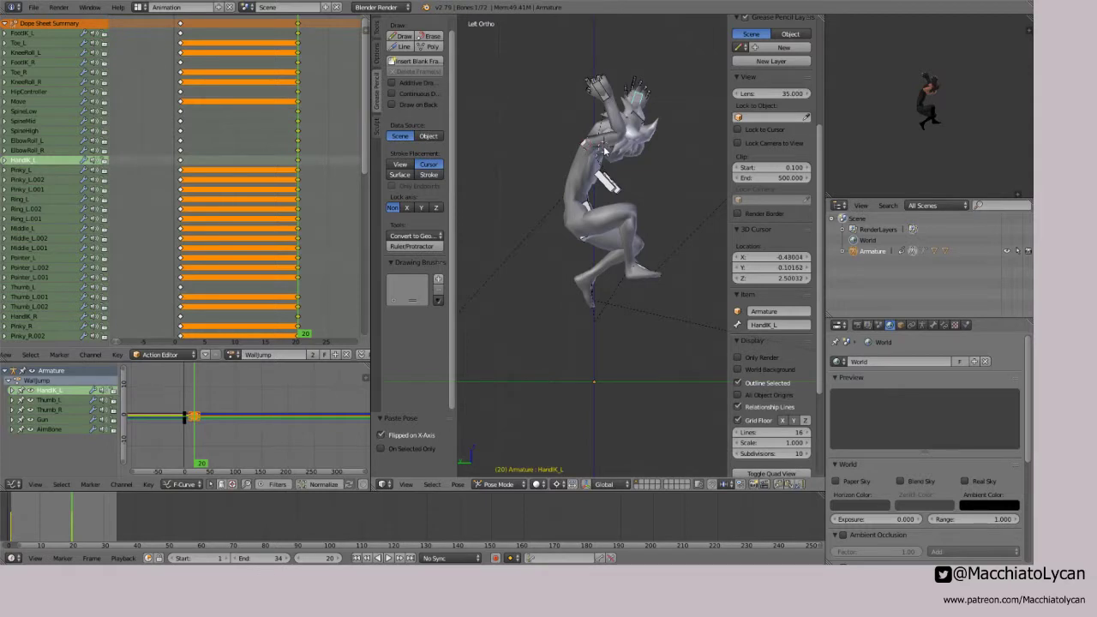
key(KP_3)
click(597, 148)
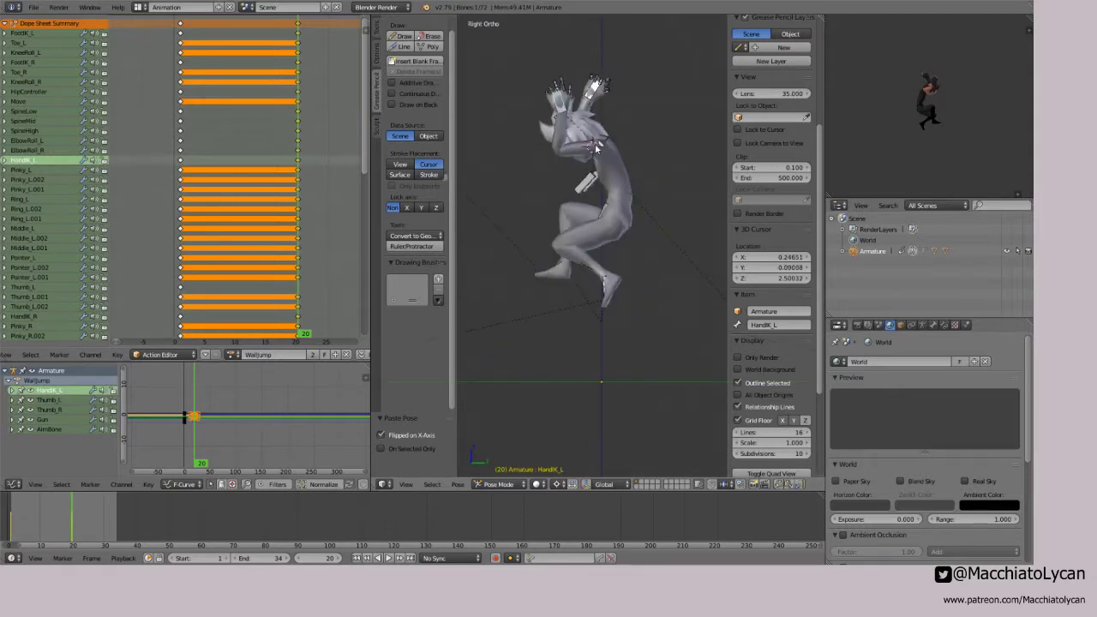
key(r)
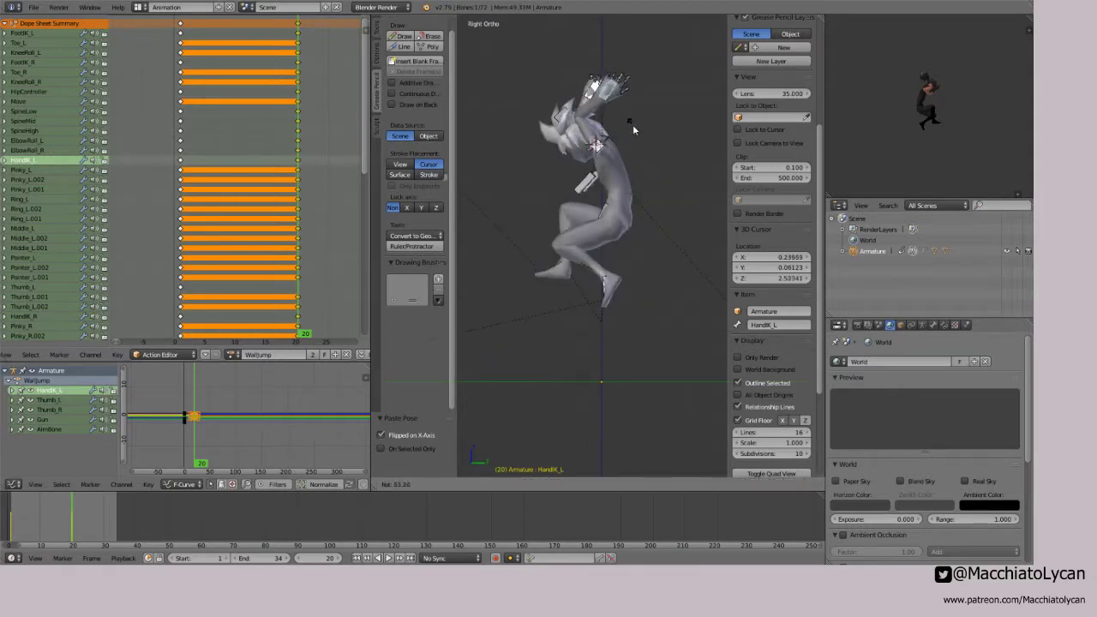
click(625, 122)
Step: Move ElbowRoll_L outward from the torso, finishing with a shift of about 0.06 in X
key(KP_1)
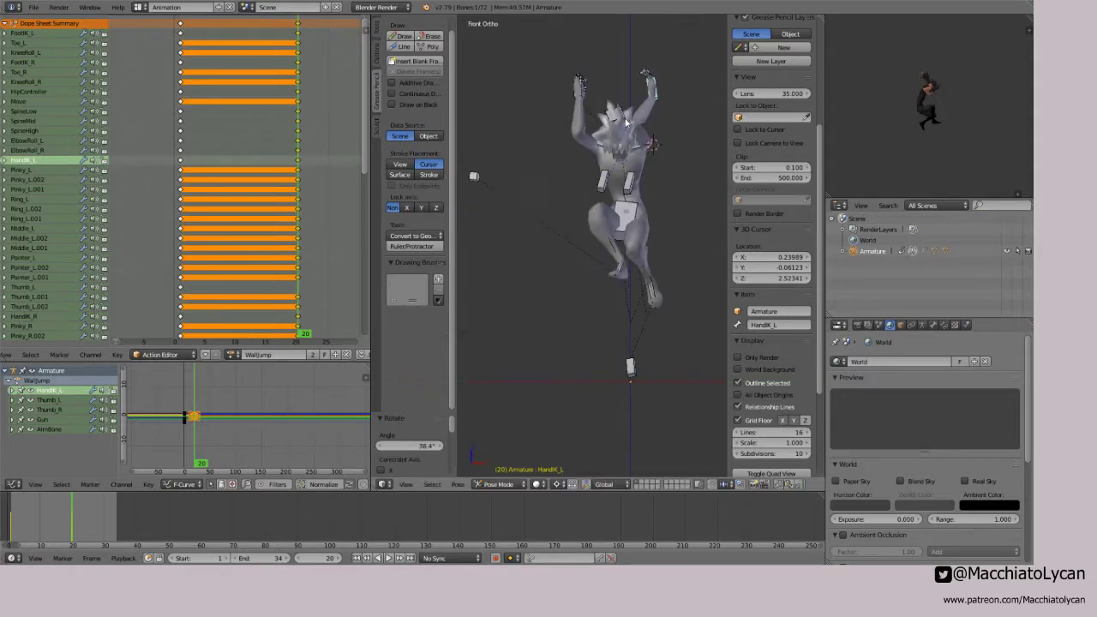
key(h)
right_click(632, 190)
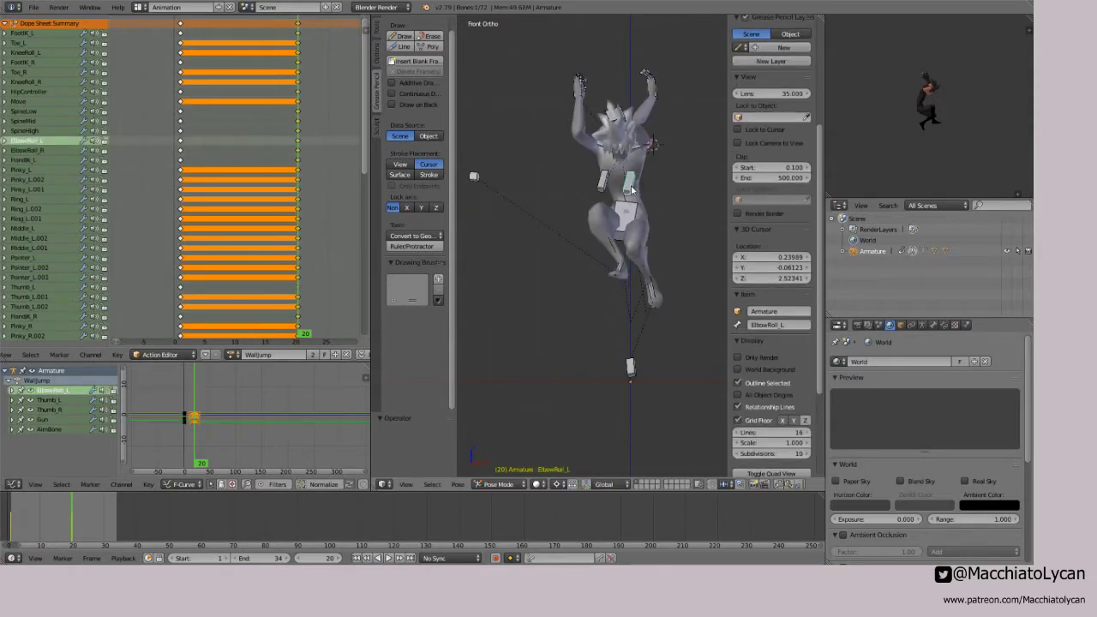
key(g)
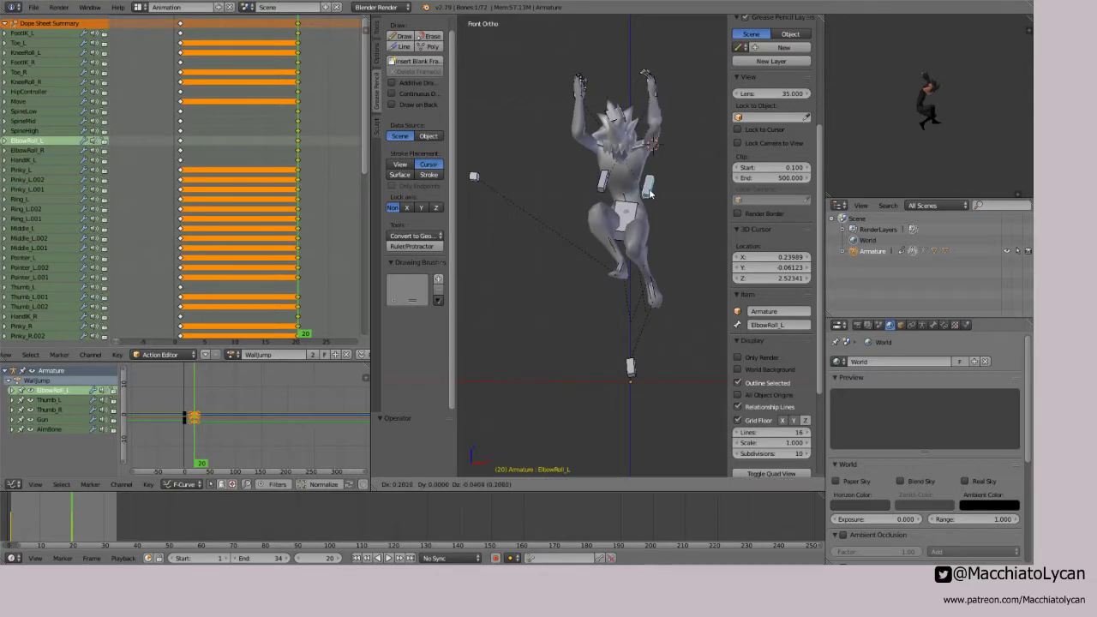
click(659, 194)
key(g)
Step: Move ElbowRoll_R outward, about -0.09 in X and 0.04 in Z
right_click(603, 183)
key(g)
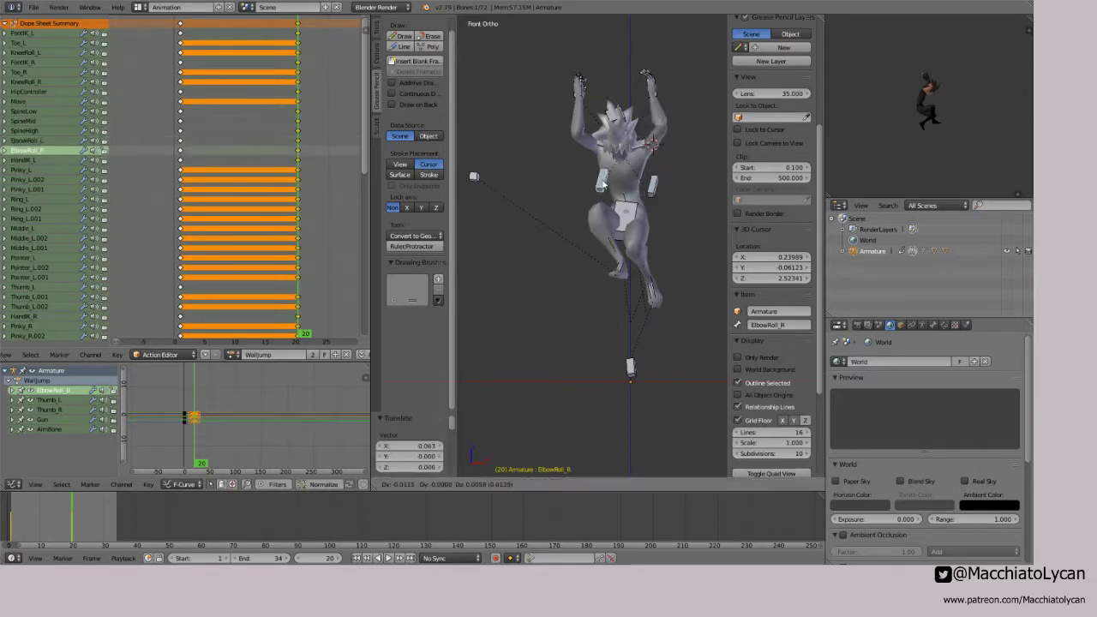
click(599, 182)
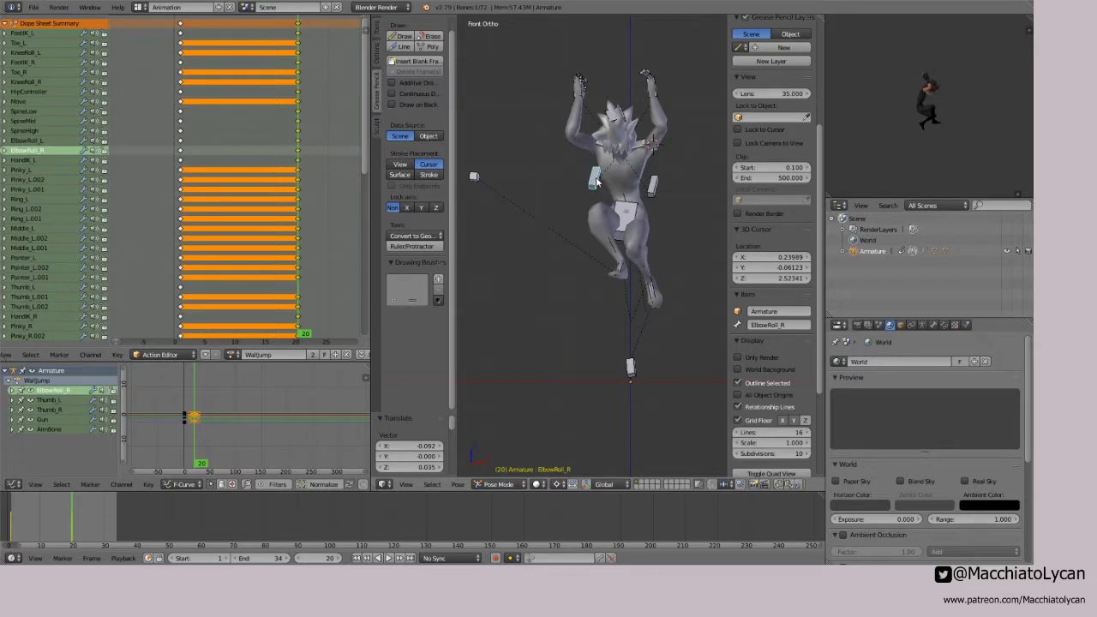
Step: Insert keyframes for the adjusted pose at frame 20
key(ctrl+KP_3)
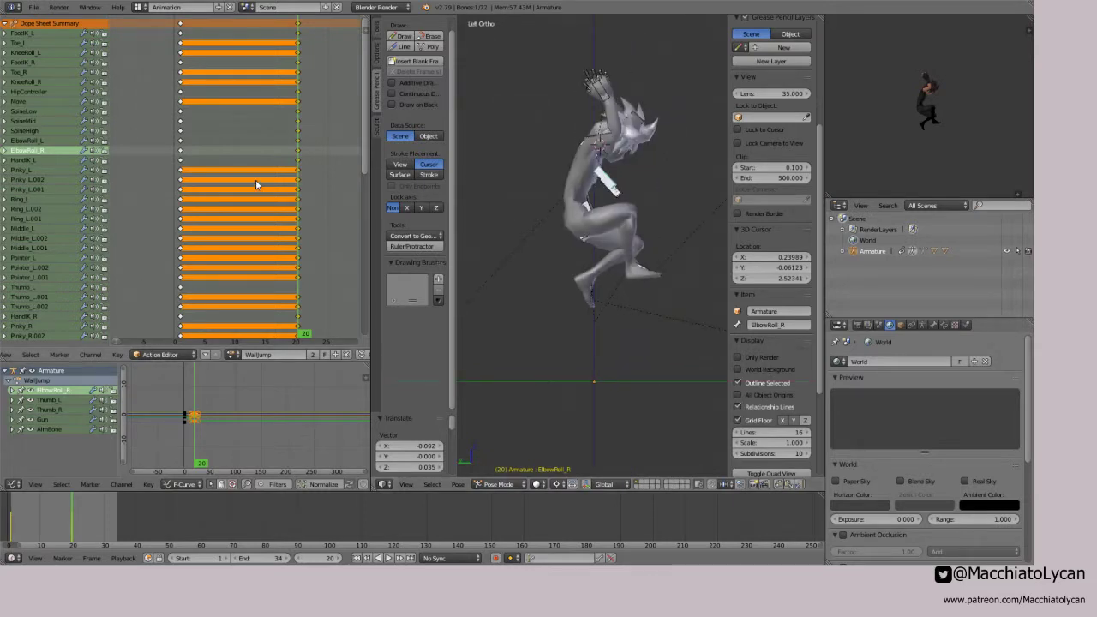
key(i)
click(292, 161)
Step: Go to frame 11 and insert keyframes on the action's channels for an in-between pose
click(192, 167)
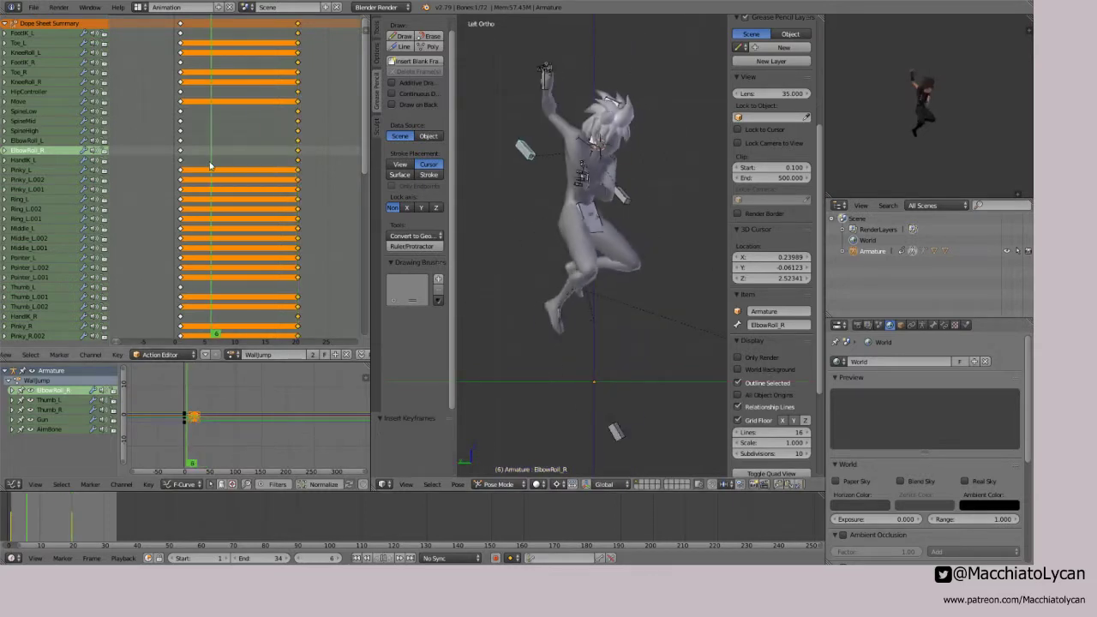
drag(192, 166, 242, 163)
key(i)
click(243, 162)
Step: Trackball-rotate FootIK_L by about -13° and -2°, and move it down and backward
right_click(591, 281)
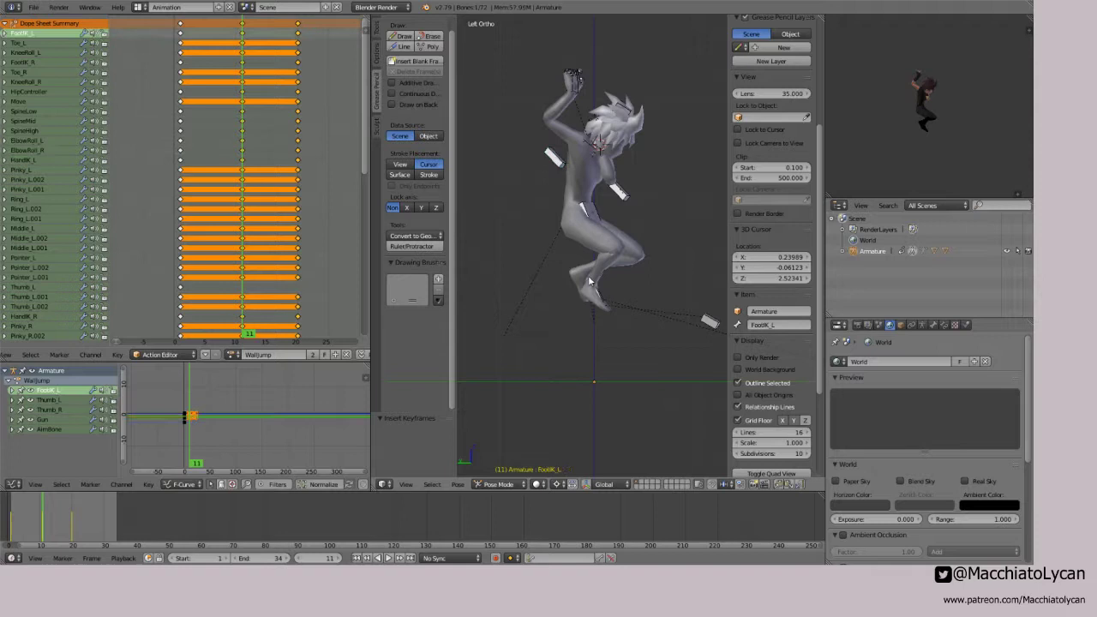
key(r)
key(r)
click(619, 262)
right_click(620, 262)
key(g)
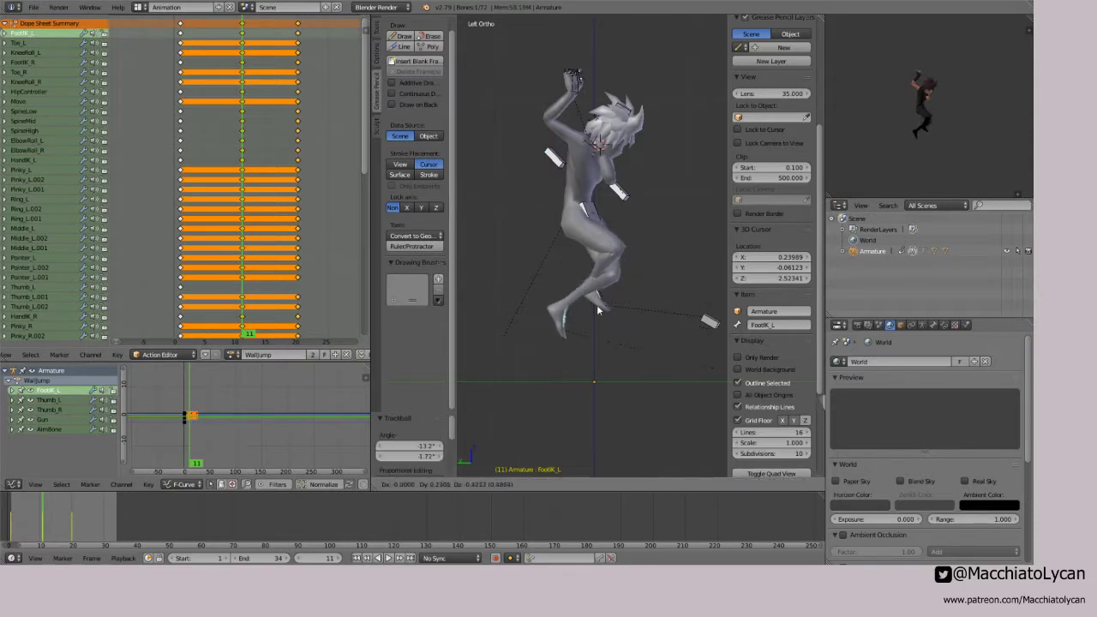
click(596, 297)
Step: Rotate FootIK_R and raise it so the right leg is bent up beneath the hips
key(r)
key(r)
click(650, 271)
key(g)
click(649, 237)
middle_drag(649, 236, 566, 245)
key(g)
click(654, 231)
Step: Trackball-rotate FootIK_R by about 34° and -20°, and move it about -0.03 in Y and -0.09 in Z
key(r)
key(r)
click(641, 271)
key(g)
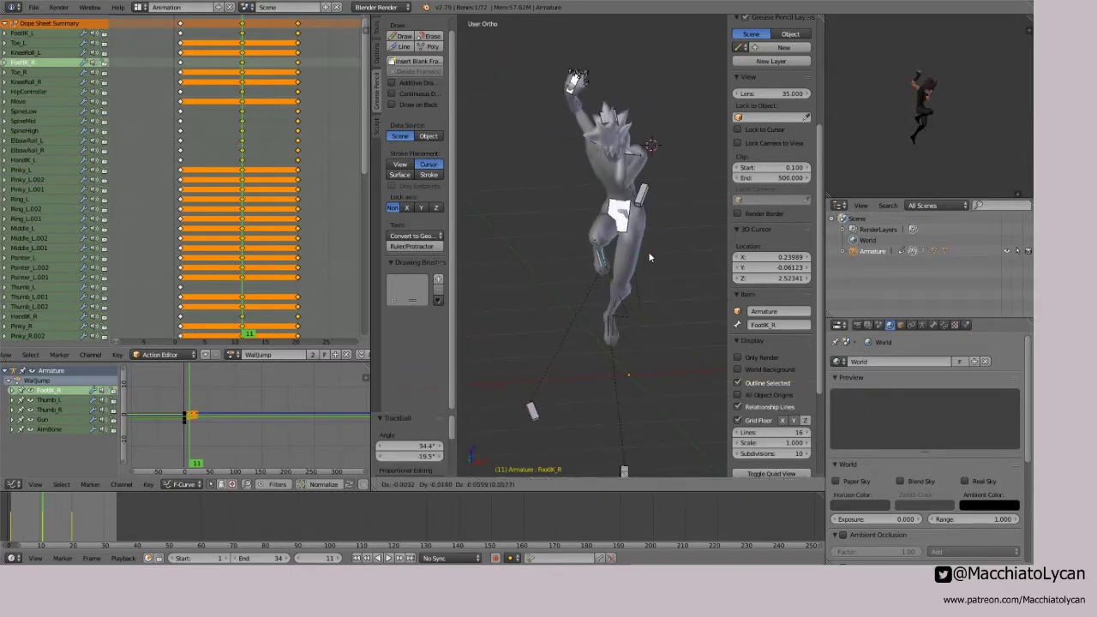
click(650, 255)
Step: Reposition FootIK_L slightly farther behind the body
middle_drag(650, 255, 695, 206)
right_click(557, 345)
key(g)
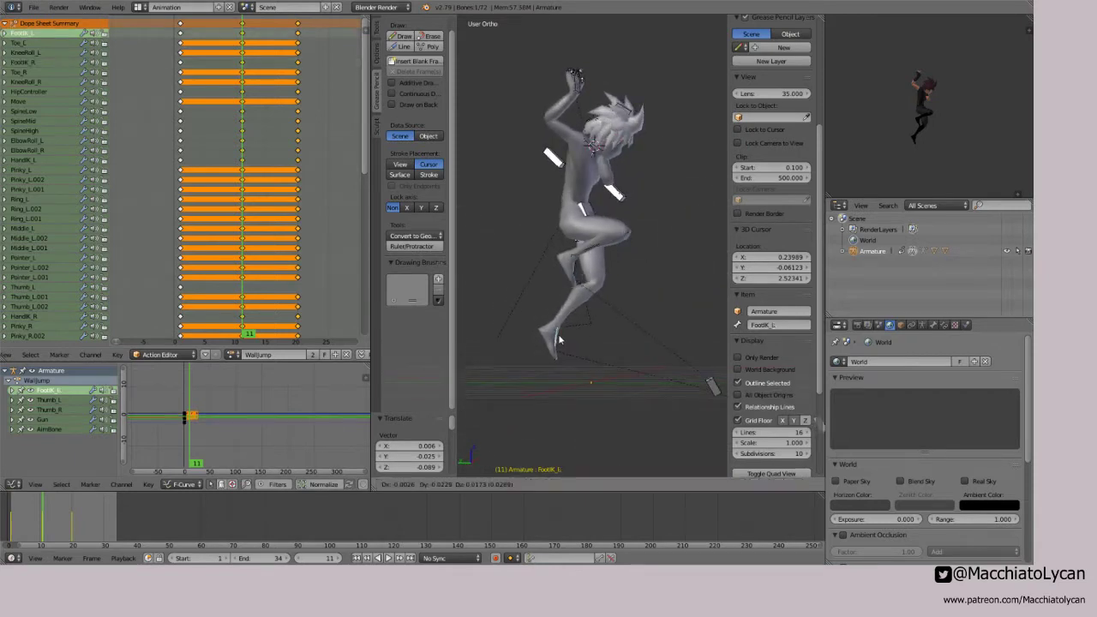
click(563, 318)
Step: Rotate HipController with a trackball rotation of about -7° and 20° and a further rotation of about 41°
right_click(596, 222)
key(r)
key(r)
click(626, 208)
key(r)
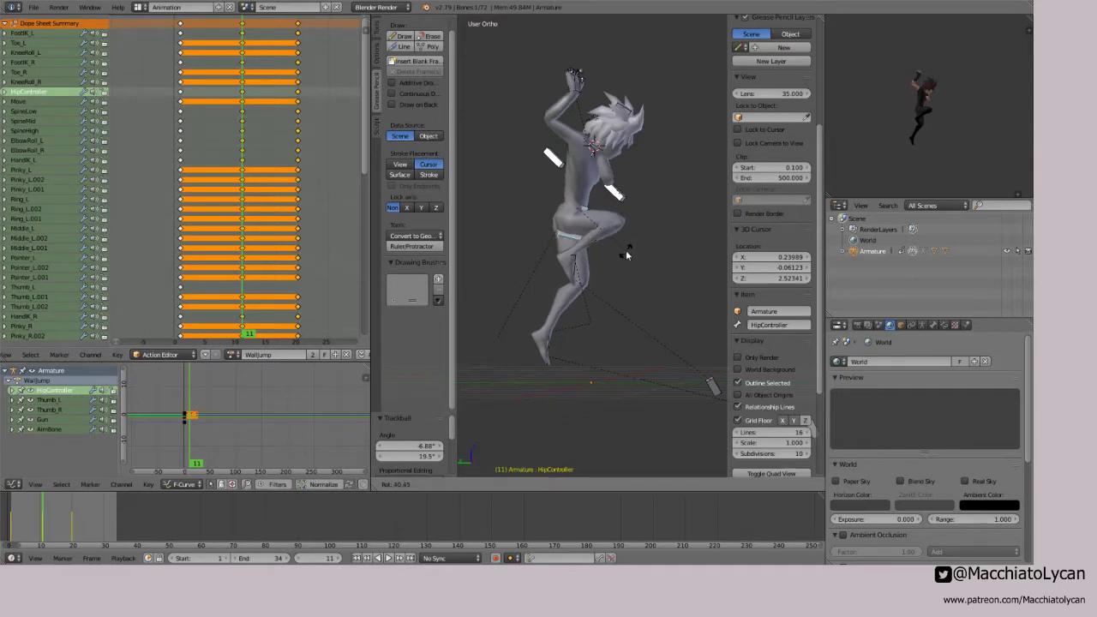
click(619, 250)
right_click(587, 200)
key(r)
right_click(590, 203)
key(r)
key(r)
right_click(613, 203)
Step: Bend SpineLow forward with a trackball rotation and a further rotation of about 24°
right_click(584, 205)
key(r)
key(r)
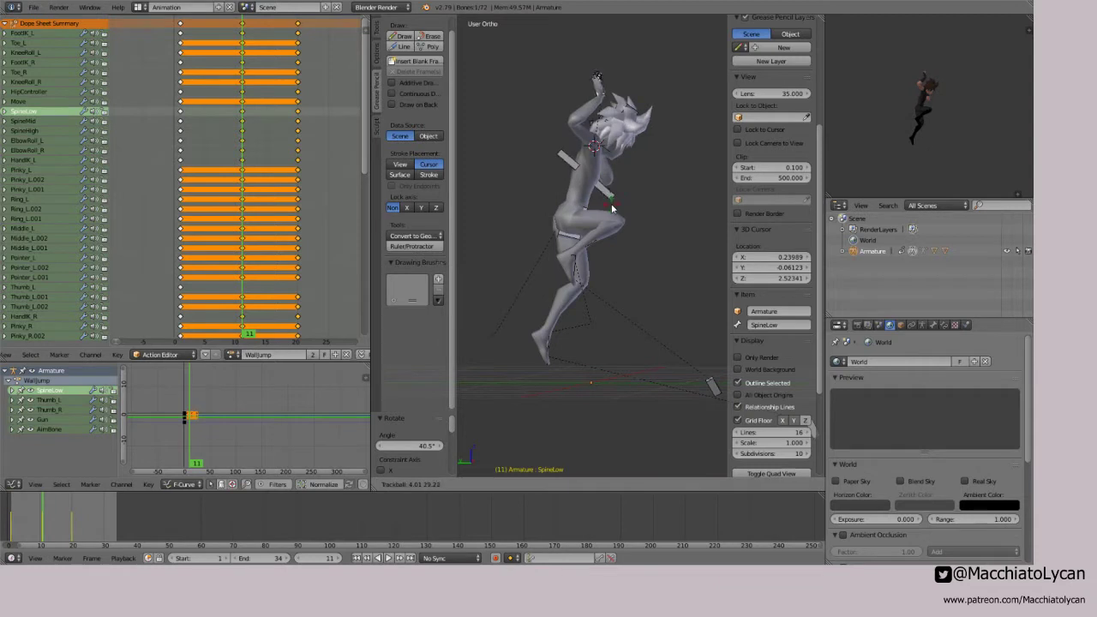
click(597, 199)
key(r)
click(614, 202)
Step: Rotate SpineMid and the upper spine bone to bring the torso back upright
right_click(598, 191)
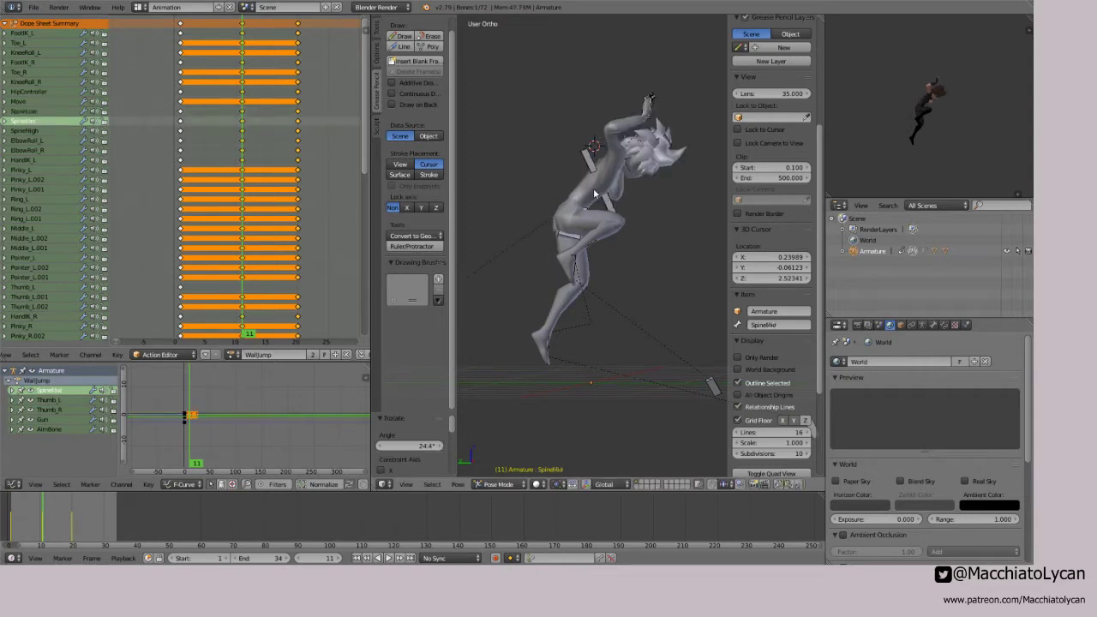
key(r)
click(610, 174)
right_click(591, 160)
key(r)
click(587, 155)
Step: Rotate the Head bone about -44° so the character looks upward
right_click(623, 124)
key(r)
click(597, 103)
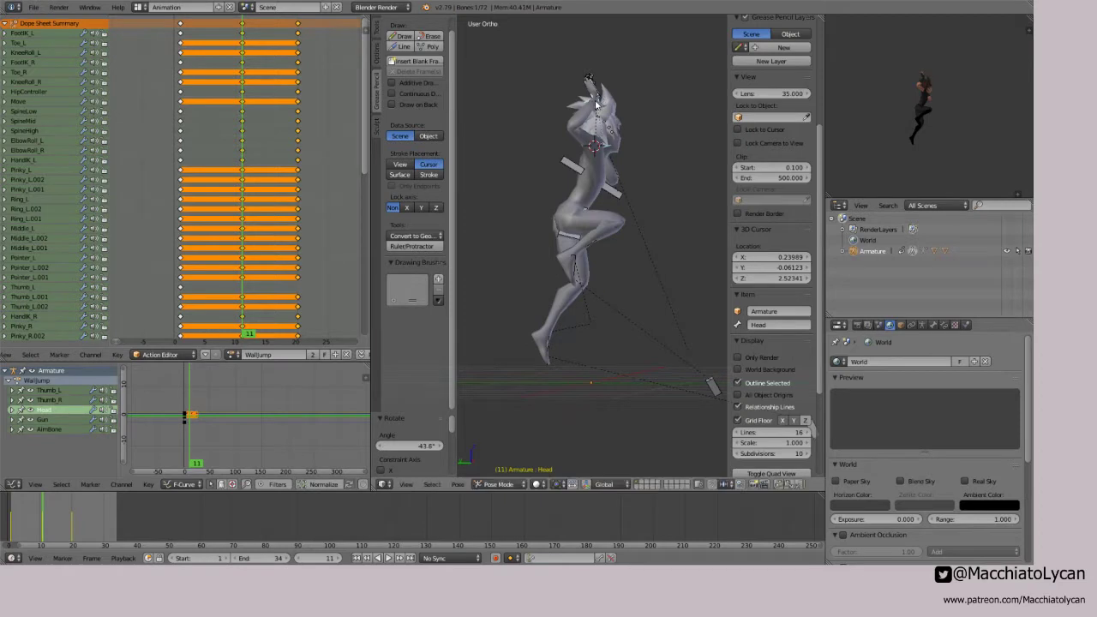
Step: Rotate HipController about -24° in the left side view
key(ctrl+KP_3)
right_click(595, 187)
right_click(580, 242)
key(r)
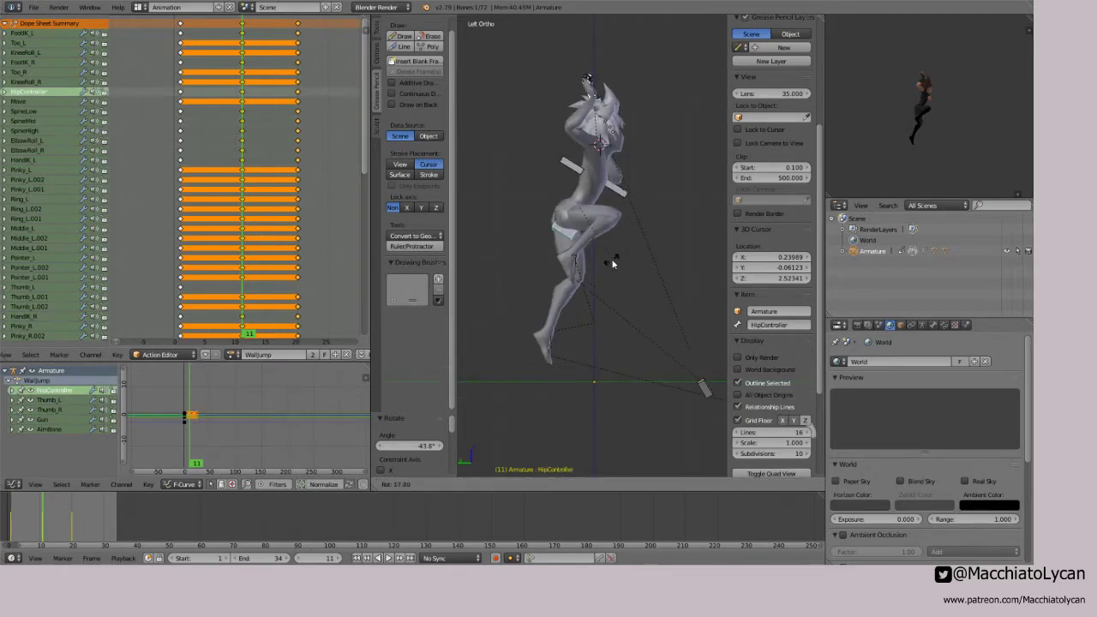
click(643, 229)
Step: Move FootIK_L backward and up, about 0.37 in Y and 0.13 in Z
right_click(551, 339)
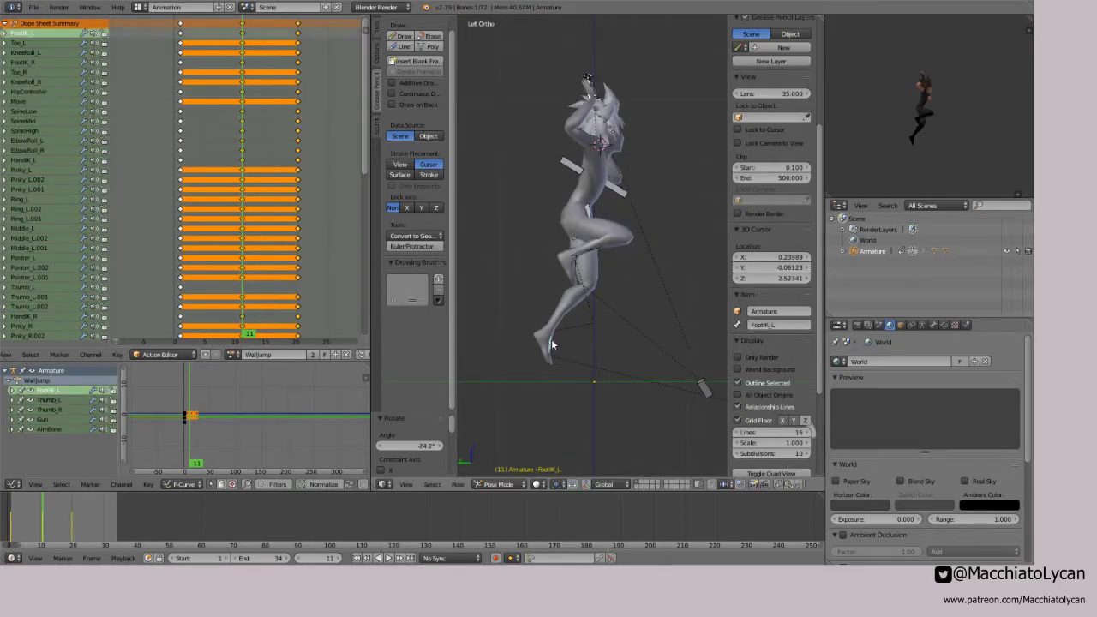
key(g)
click(512, 335)
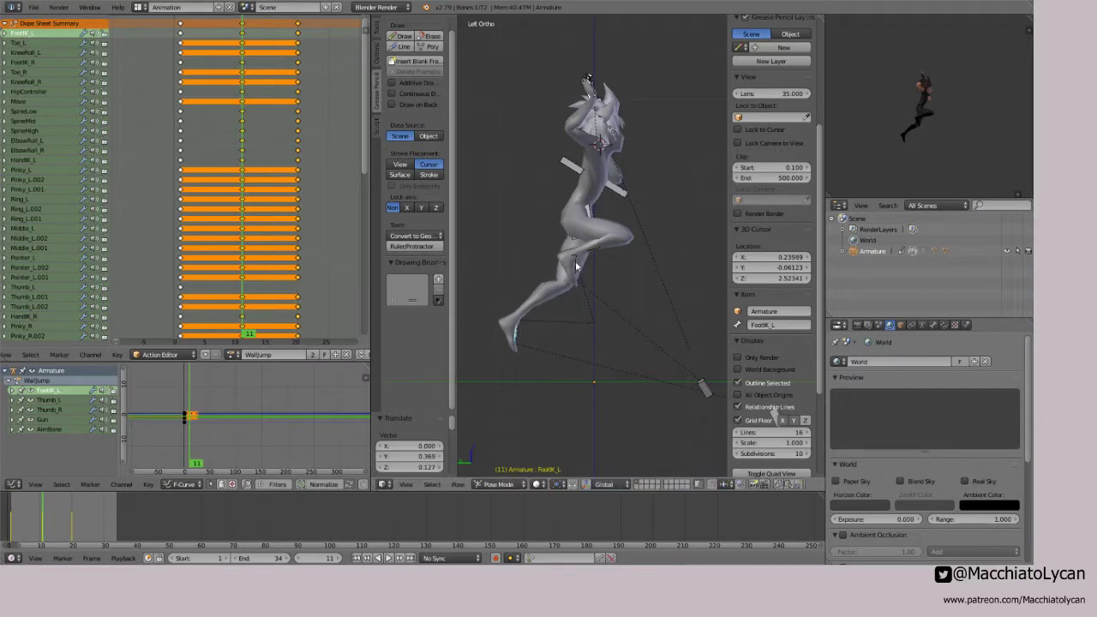
Step: Move FootIK_R forward and down, about -0.28 in Y and -0.21 in Z
right_click(586, 271)
key(g)
click(602, 289)
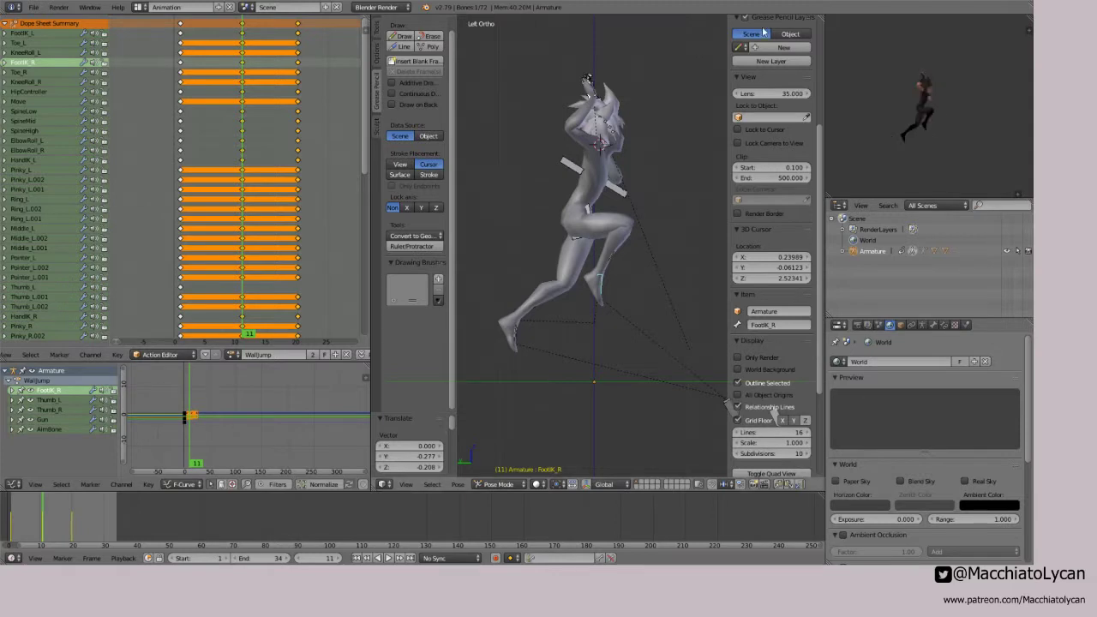
Step: Trackball-rotate HandIK_R about -24.6° and 94.5° and move it slightly backward behind the head
right_click(597, 96)
key(r)
key(r)
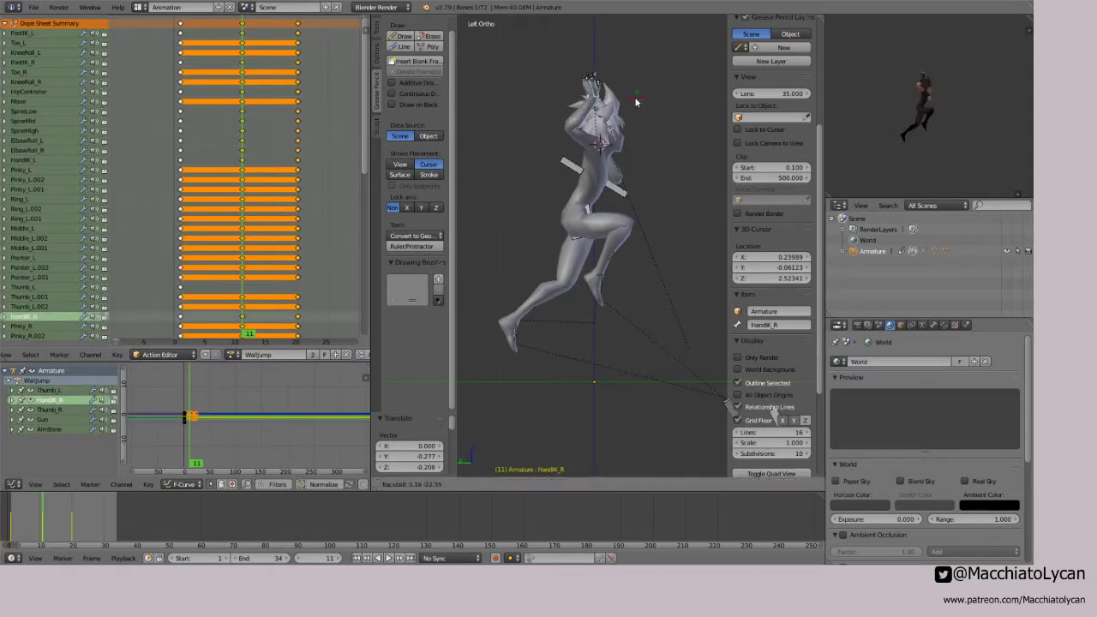
click(750, 75)
key(g)
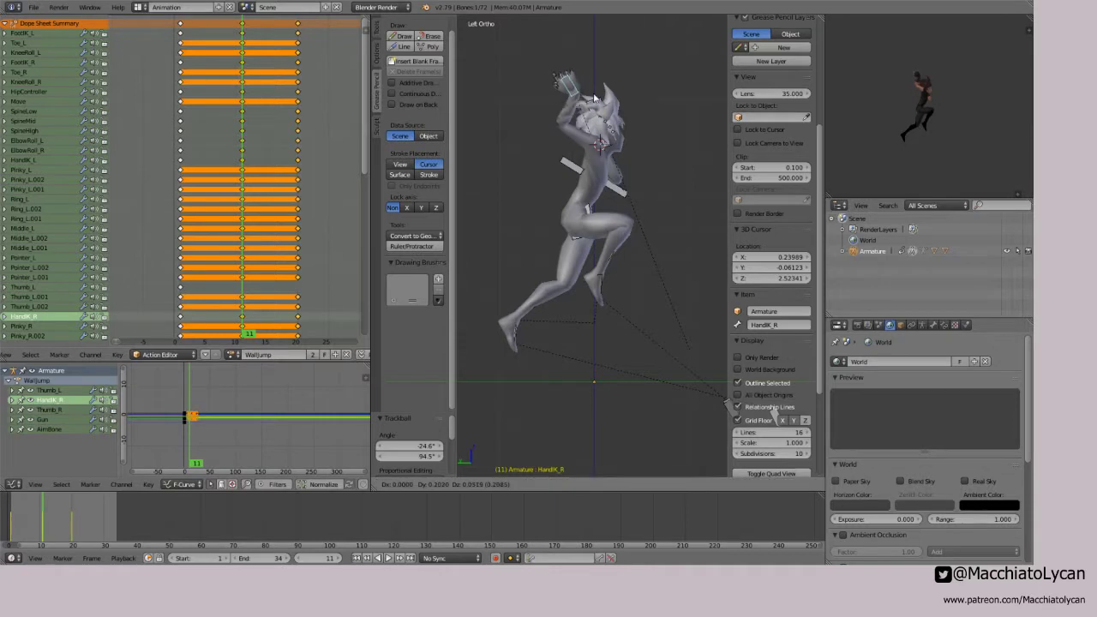
click(592, 96)
Step: Move ElbowRoll_R about -0.81 in Y and 0.65 in Z, and about 0.14 in X and -0.09 in Y in top view
right_click(577, 167)
key(g)
click(670, 74)
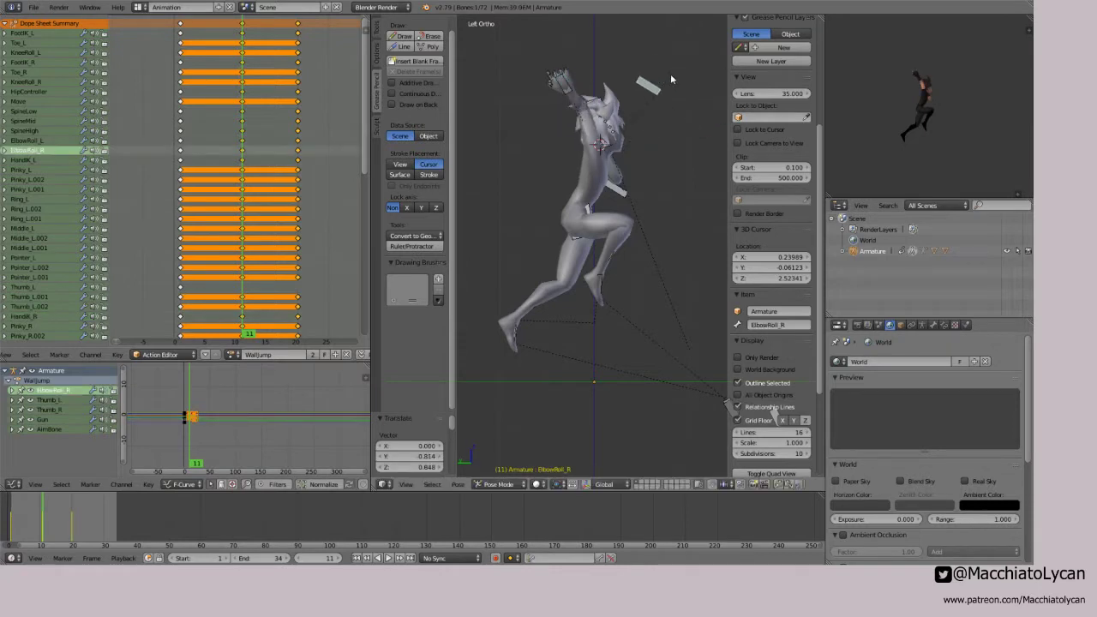
key(KP_7)
key(g)
click(680, 272)
Step: Move the right hand control about 0.12 in X and 0.21 in Y in the top view
right_click(568, 225)
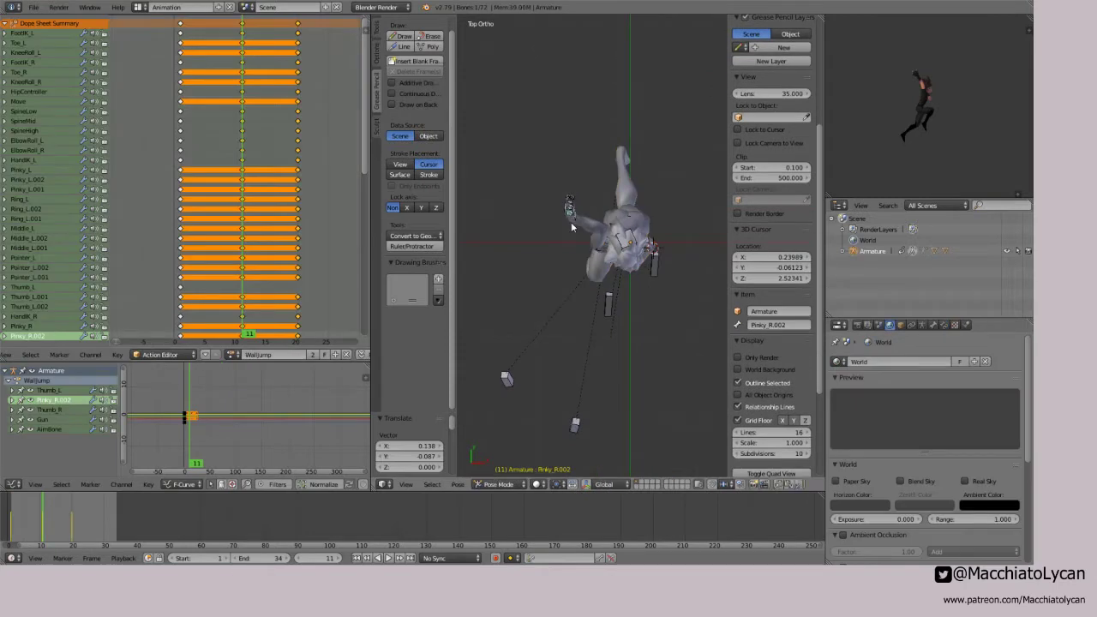
key(g)
click(590, 192)
Step: Move ElbowRoll_R about -0.04 in X and 0.40 in Y in top view, and shift it outward beside the raised arm in front view
right_click(608, 304)
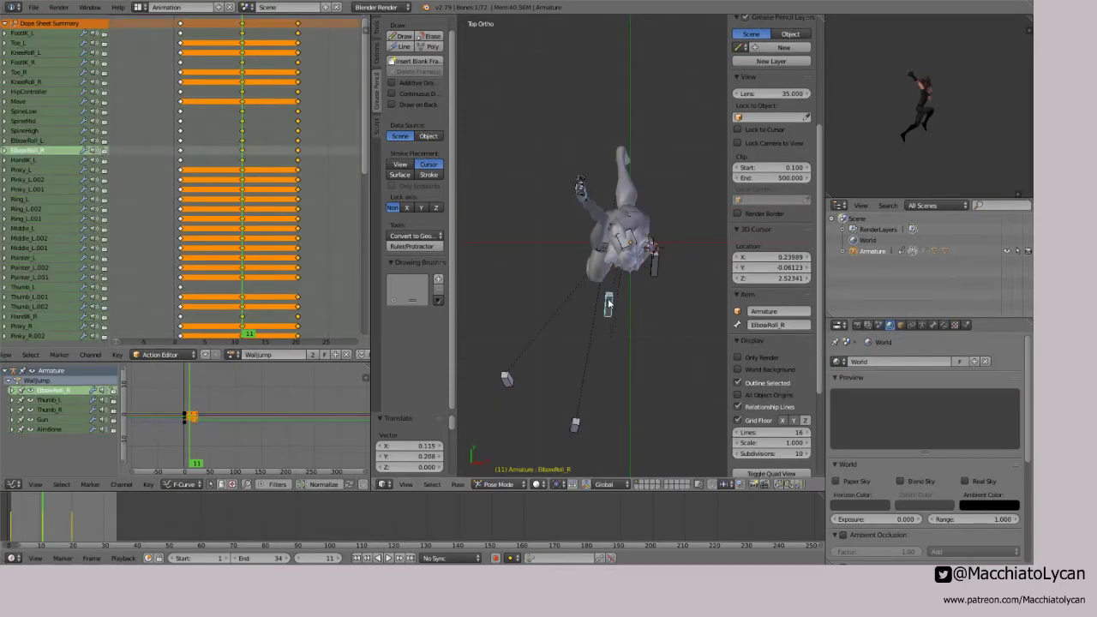
key(g)
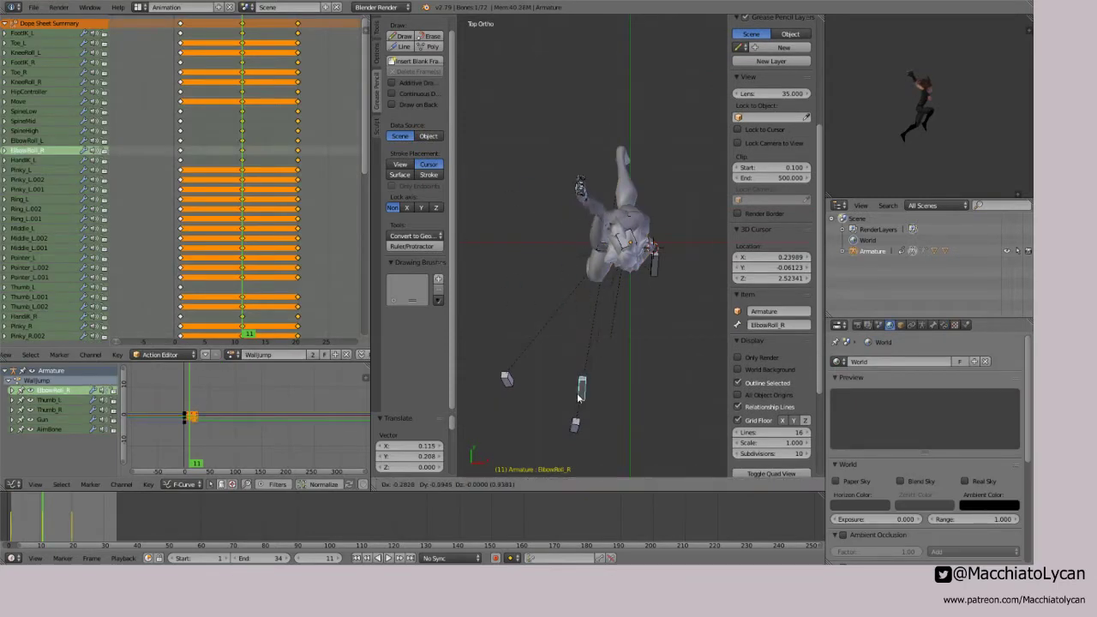
click(602, 267)
key(KP_1)
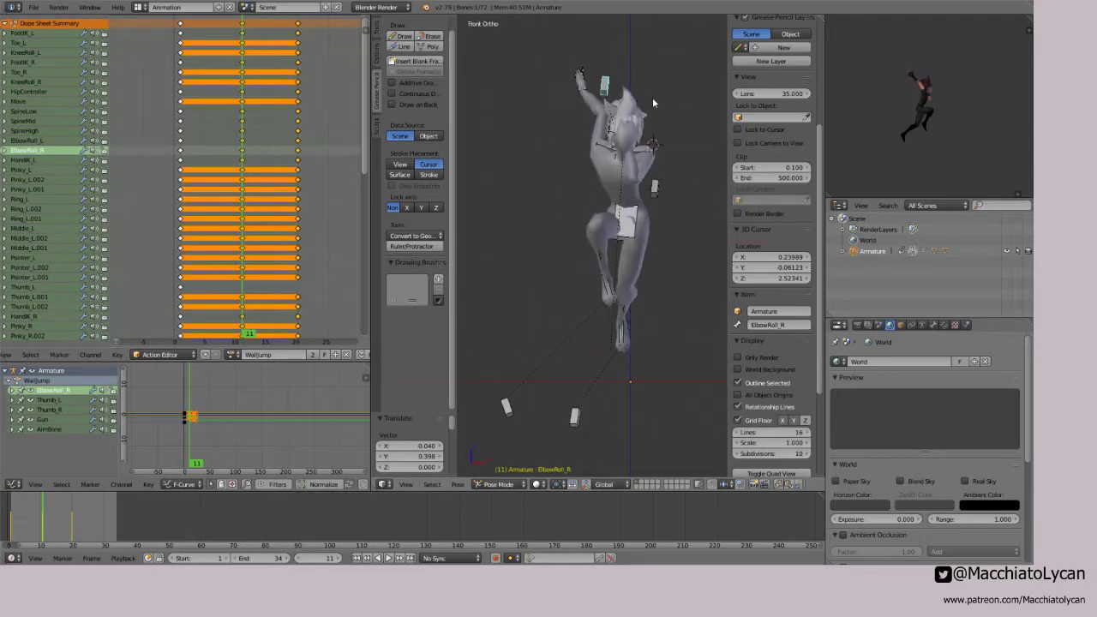
key(g)
click(619, 126)
Step: Rotate the Arm_R bone about 6.7° in the front view
right_click(606, 146)
key(r)
click(598, 125)
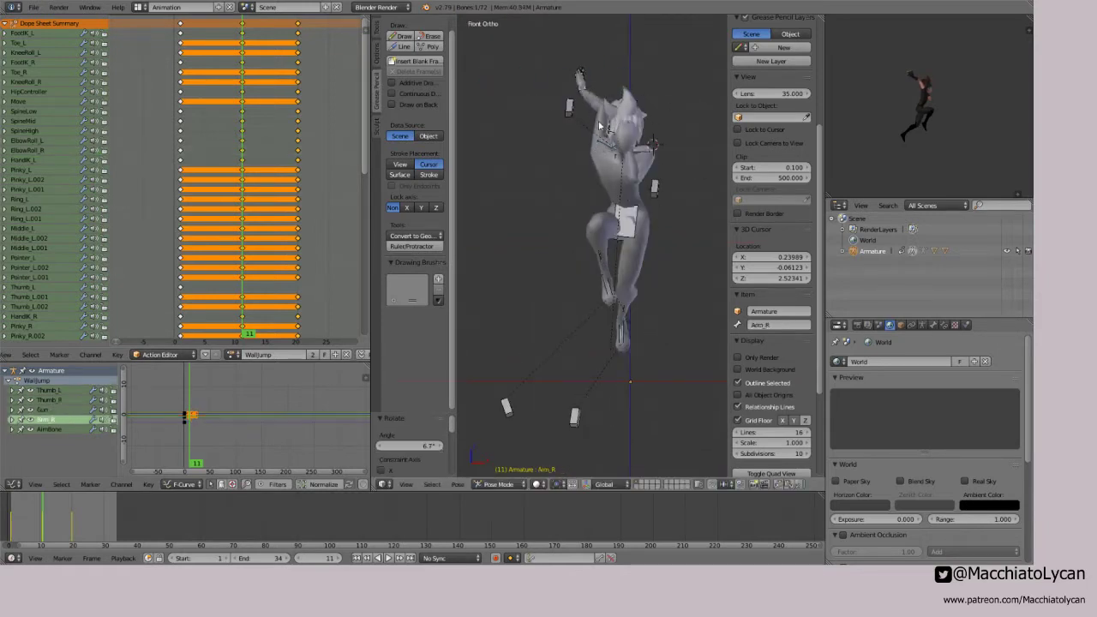
Step: Move ElbowRoll_R about 0.84 in Y and -0.20 in Z in the left side view
right_click(569, 107)
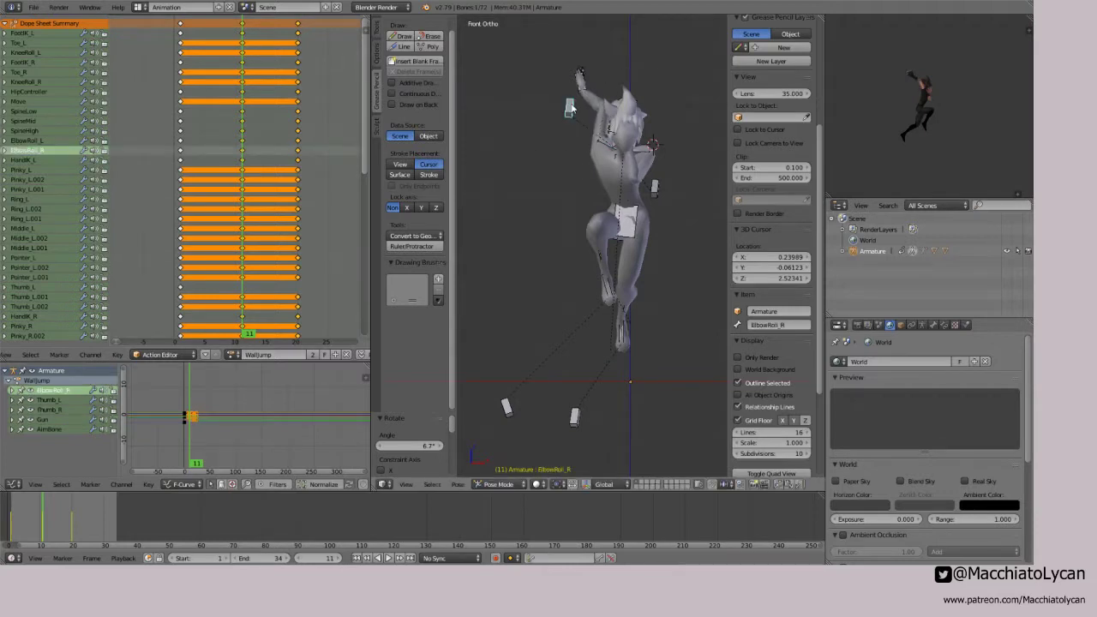
key(ctrl+KP_3)
key(g)
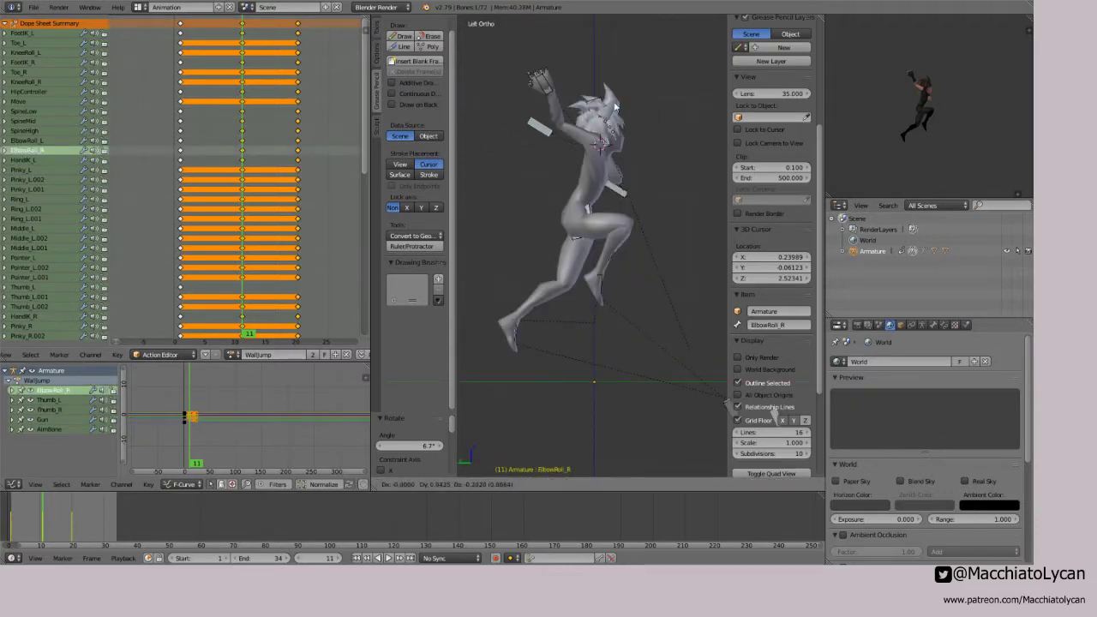
click(624, 106)
Step: Trackball-rotate HandIK_R about -16° and 6.3°
right_click(542, 88)
key(r)
key(r)
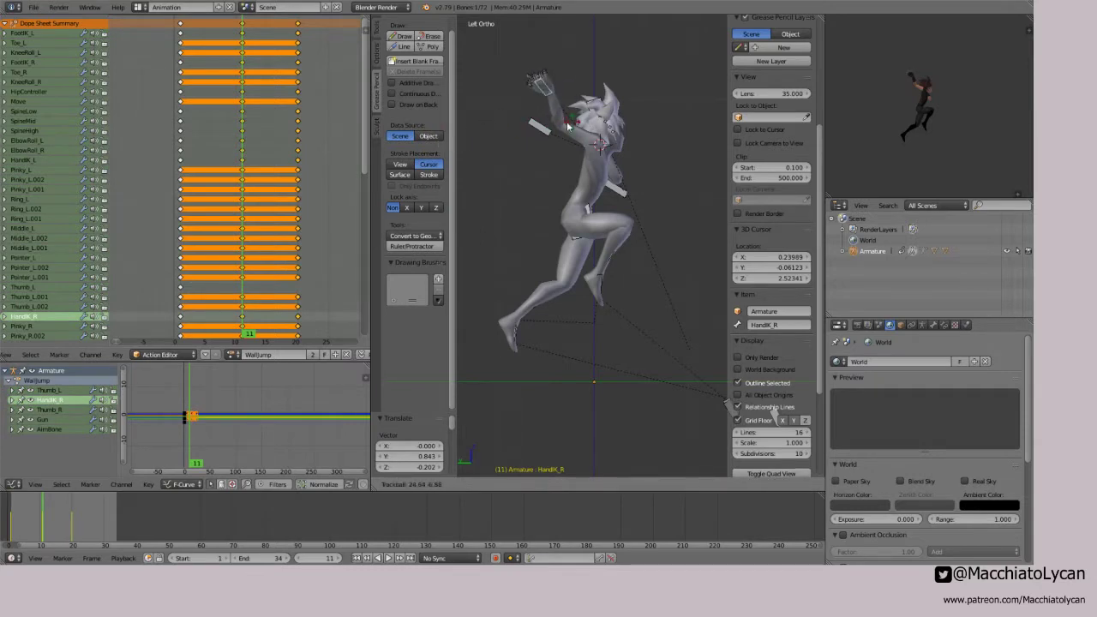
click(594, 89)
Step: Move ElbowRoll_R about -1.02 in Y and 0.62 in Z in the left side view
right_click(539, 129)
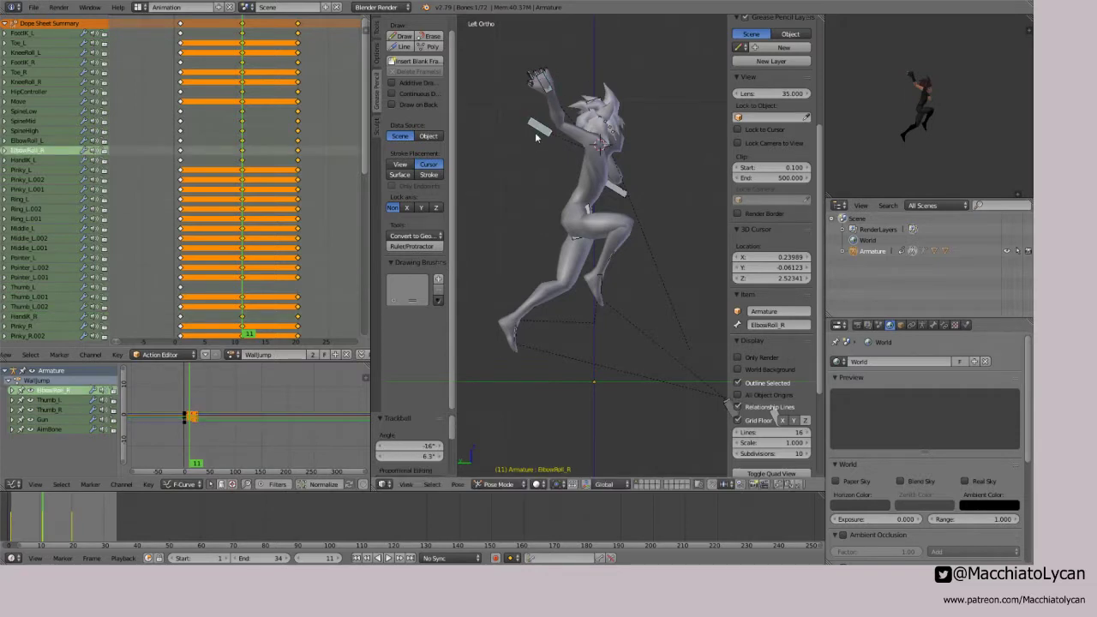
key(g)
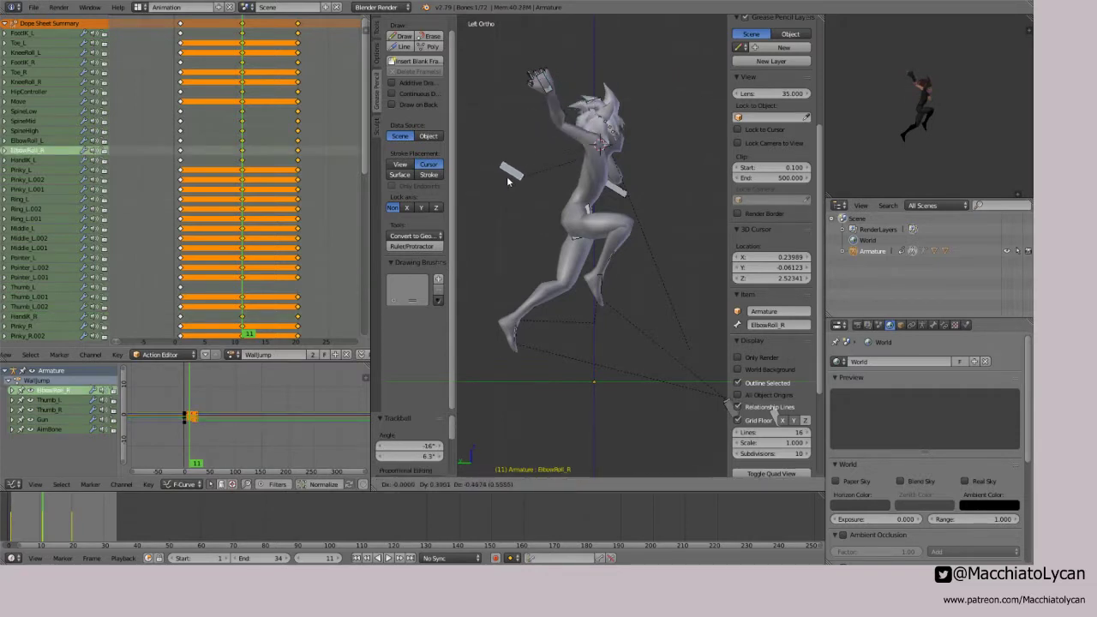
click(632, 87)
middle_drag(632, 88, 572, 150)
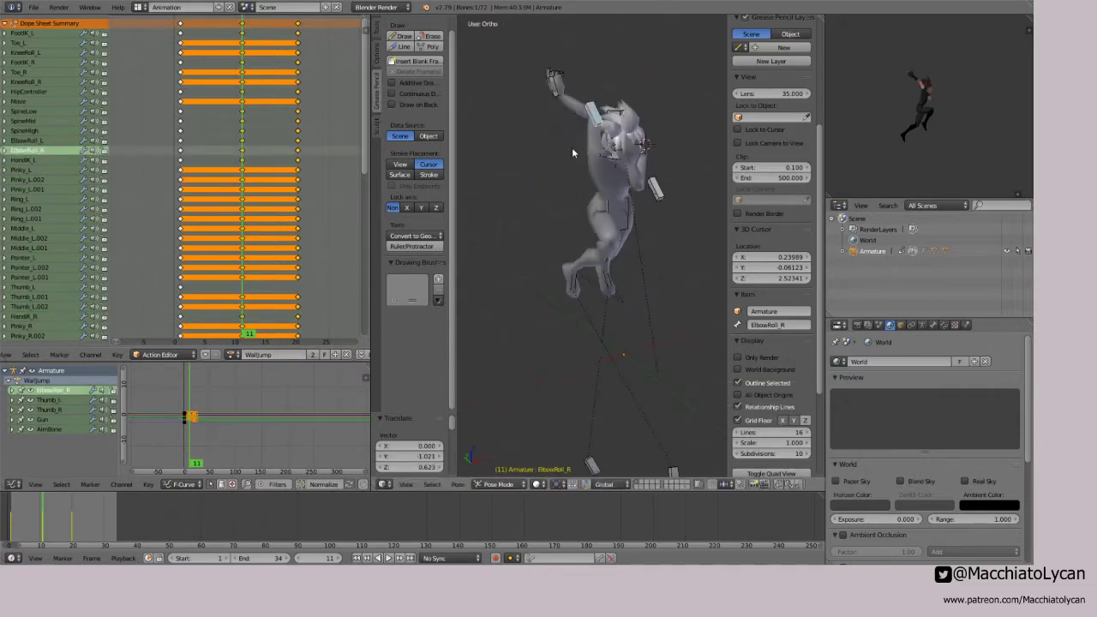
key(g)
right_click(516, 119)
middle_drag(516, 115, 557, 155)
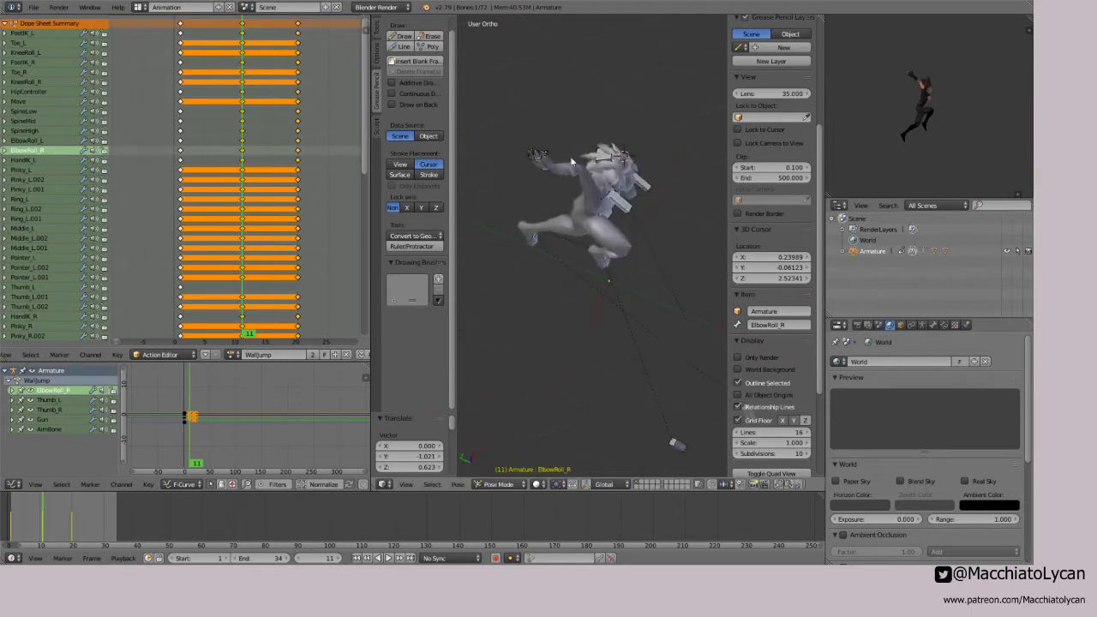
key(g)
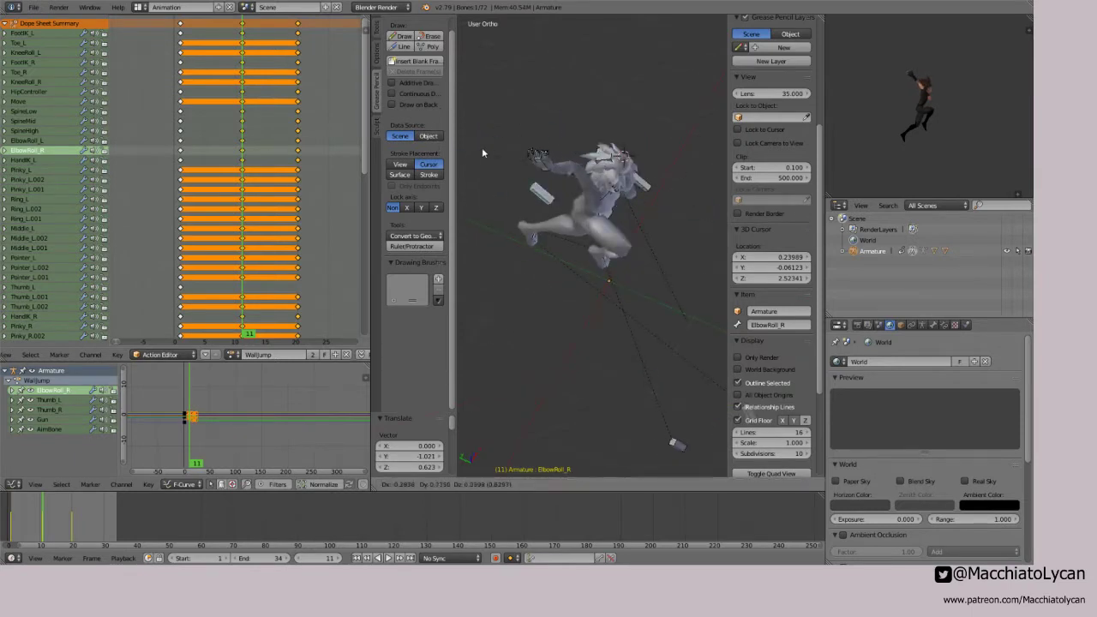
right_click(483, 153)
Step: Rotate the Arm_R bone from an angled view to adjust the raised right arm
middle_drag(603, 181, 588, 154)
right_click(588, 156)
key(r)
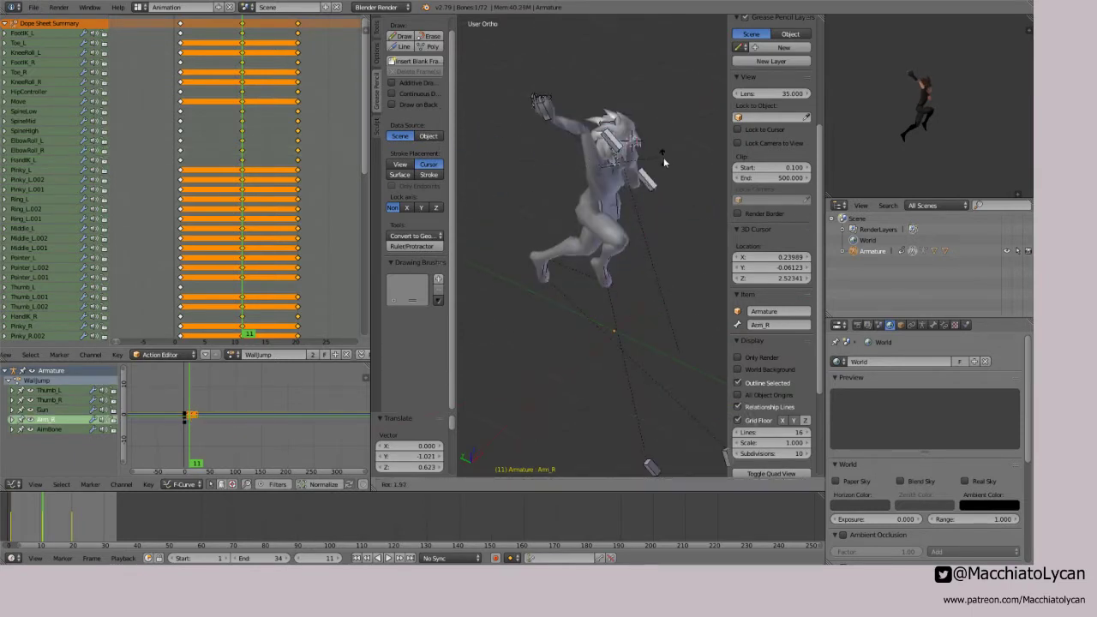
click(601, 199)
Step: Copy the right arm's control pose and paste it flipped on the X axis onto the left arm
middle_drag(546, 168, 652, 130)
right_click(602, 86)
key(ctrl+c)
key(ctrl+shift+v)
middle_drag(553, 137, 649, 115)
Step: Rotate HandIK_L about 52° and move it about -0.01 in X, -0.08 in Y and -0.10 in Z
right_click(652, 86)
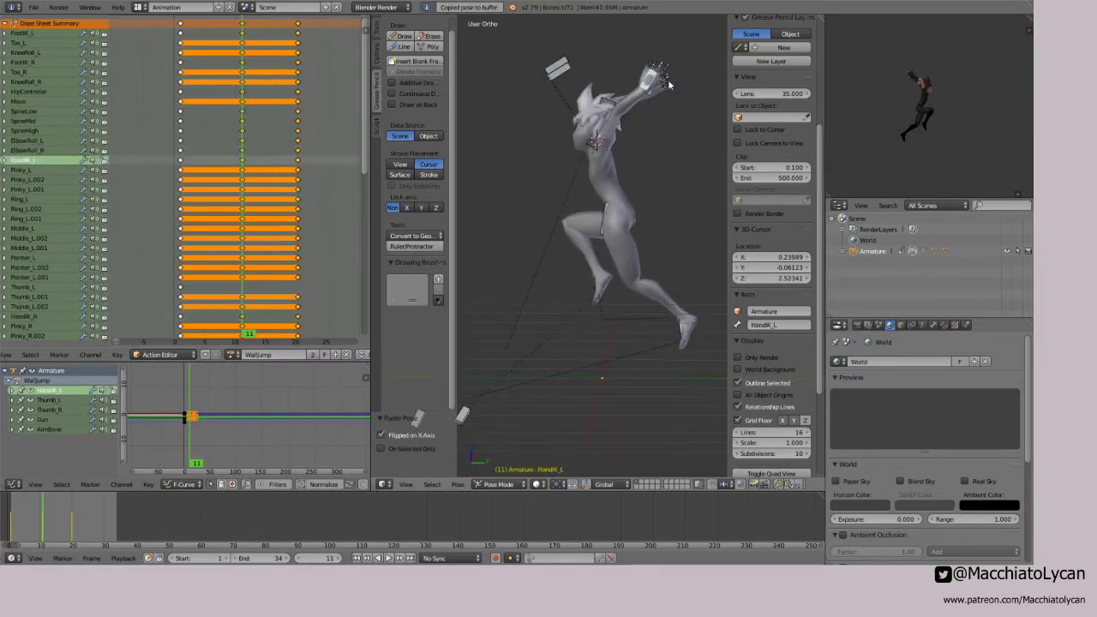
key(r)
click(666, 104)
key(g)
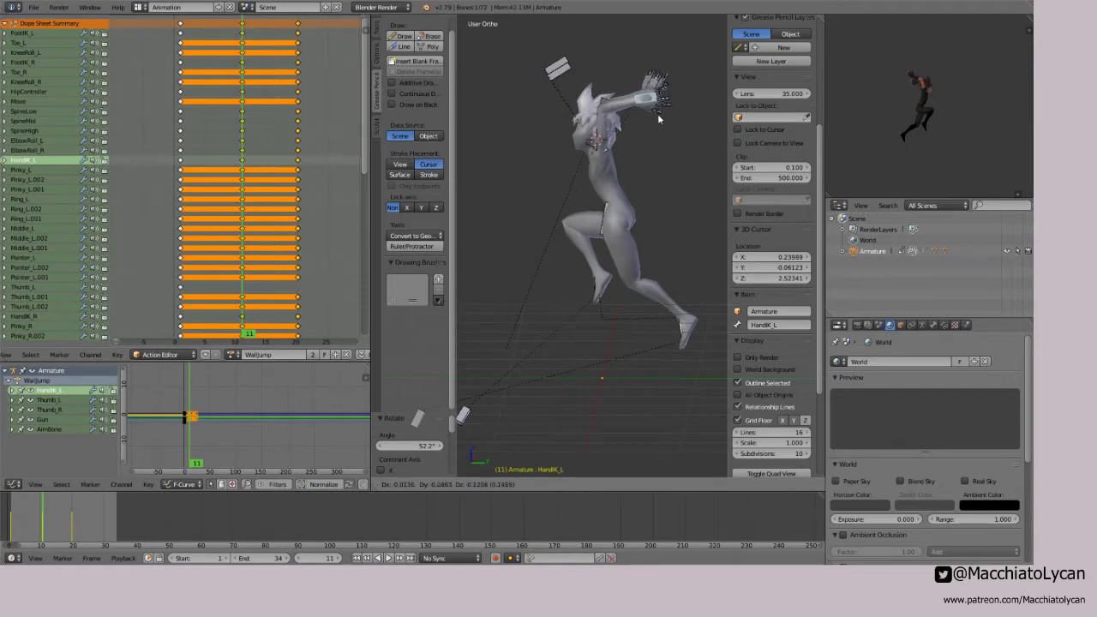
click(659, 112)
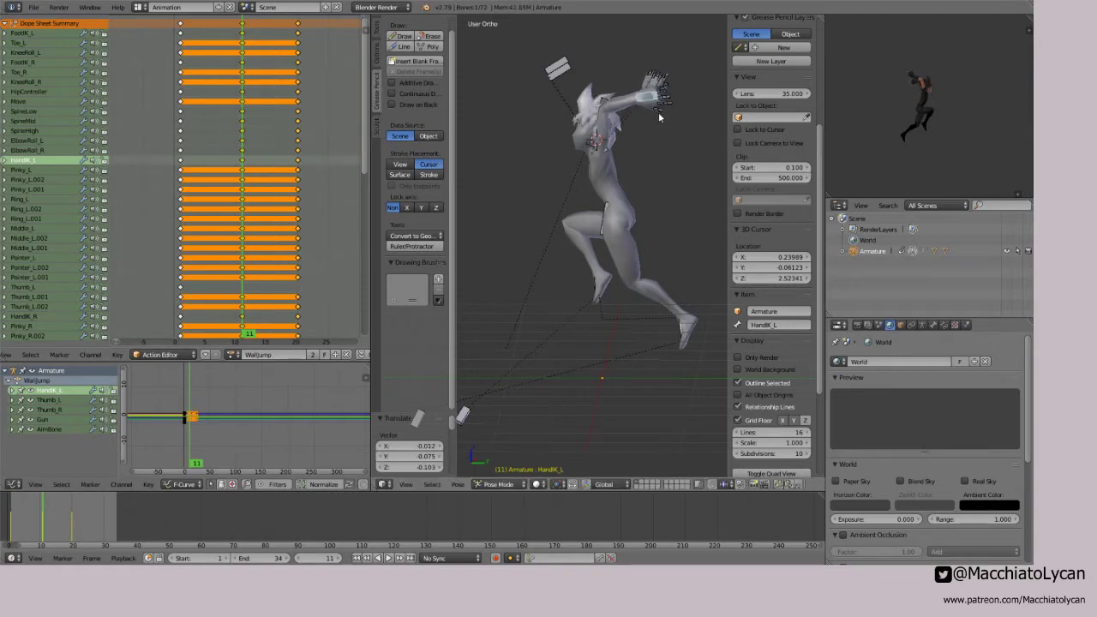
Step: Insert keyframes for the pose at frame 11 and scrub the surrounding frames to check the motion
key(i)
click(243, 177)
click(208, 184)
drag(209, 183, 245, 152)
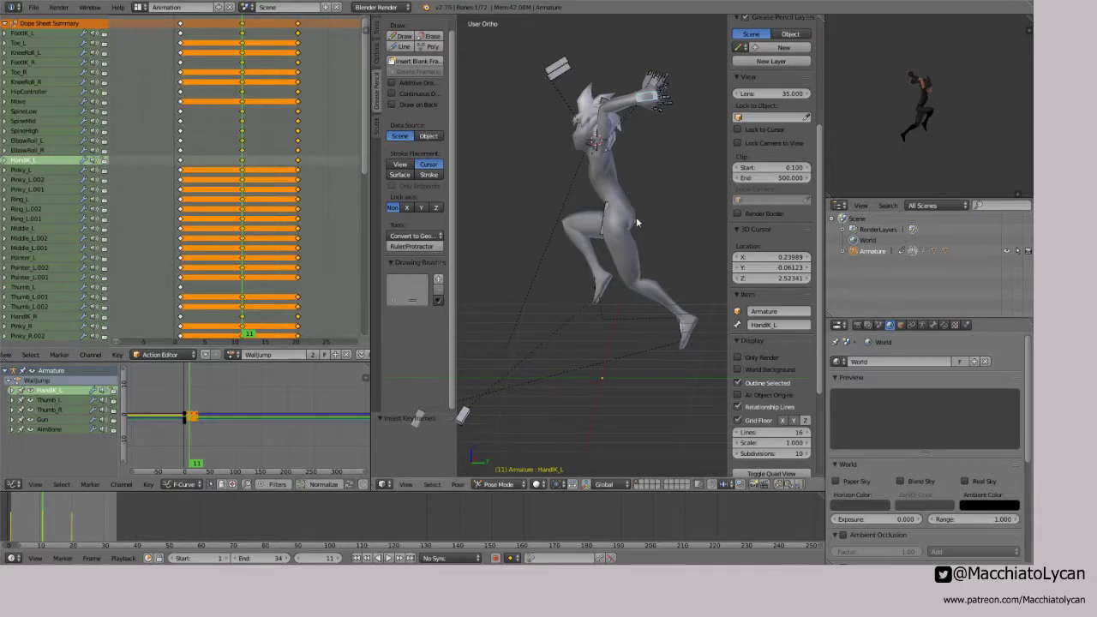
Step: In wireframe display, copy the pose of both FootIK bones, HipController, SpineLow, SpineMid, SpineHigh and Head
key(z)
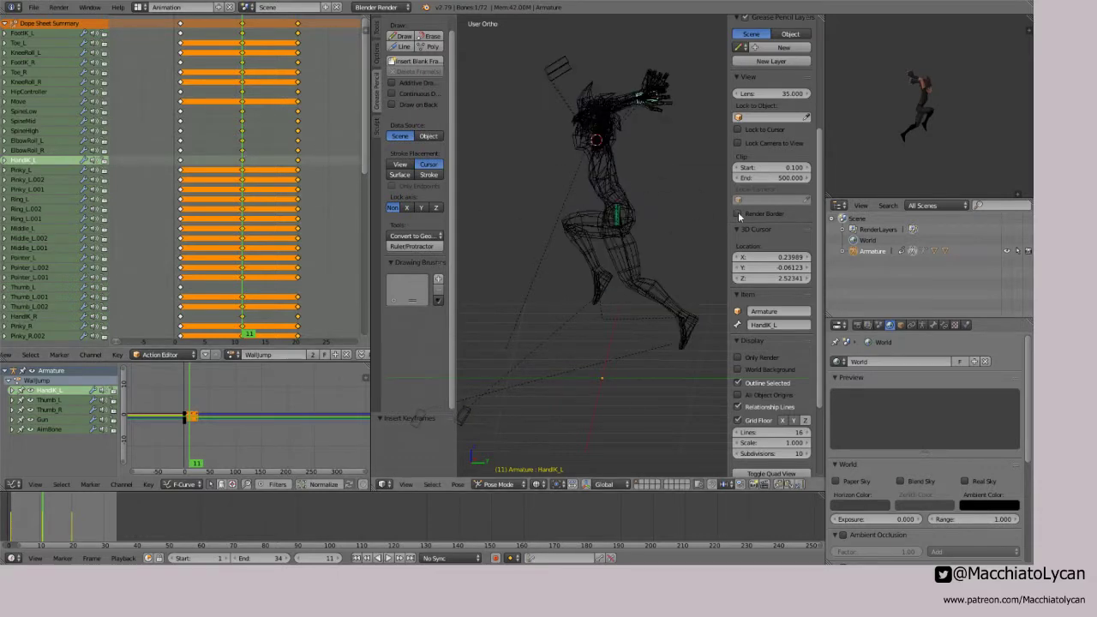
right_click(602, 294)
shift+right_click(685, 333)
shift+right_click(630, 225)
shift+right_click(618, 202)
shift+right_click(608, 184)
shift+right_click(605, 162)
shift+right_click(607, 163)
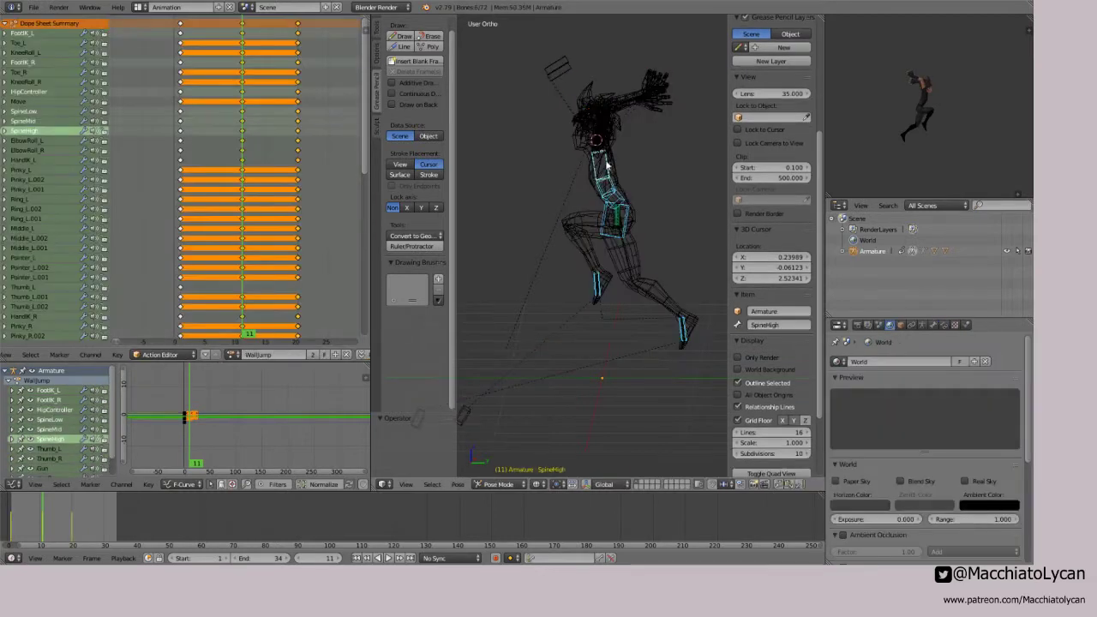
shift+right_click(593, 139)
middle_drag(593, 141, 671, 164)
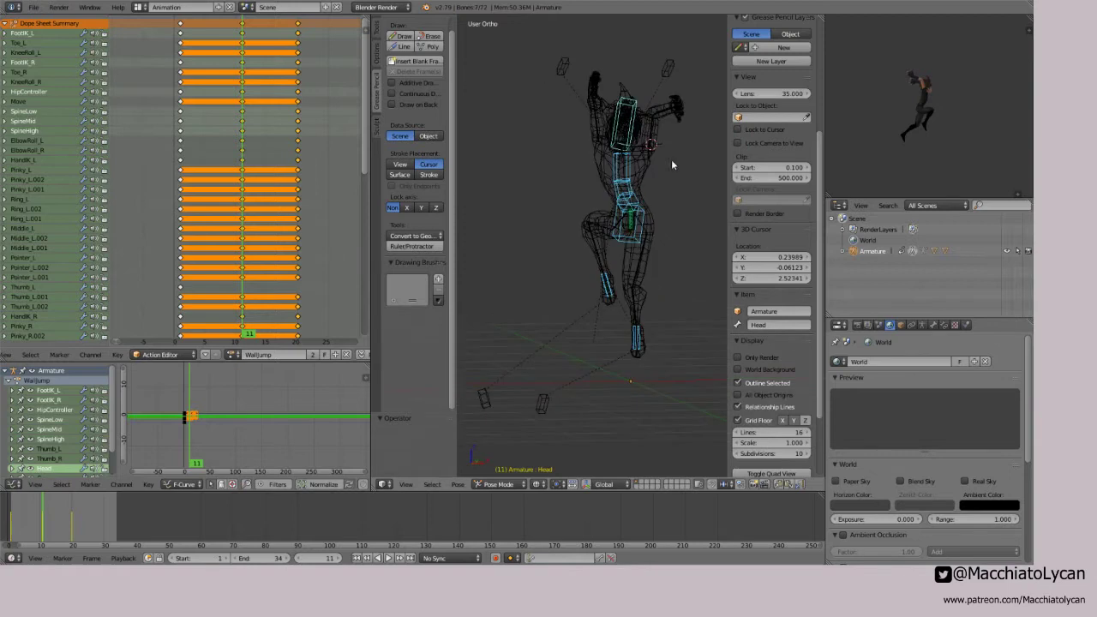
key(ctrl+c)
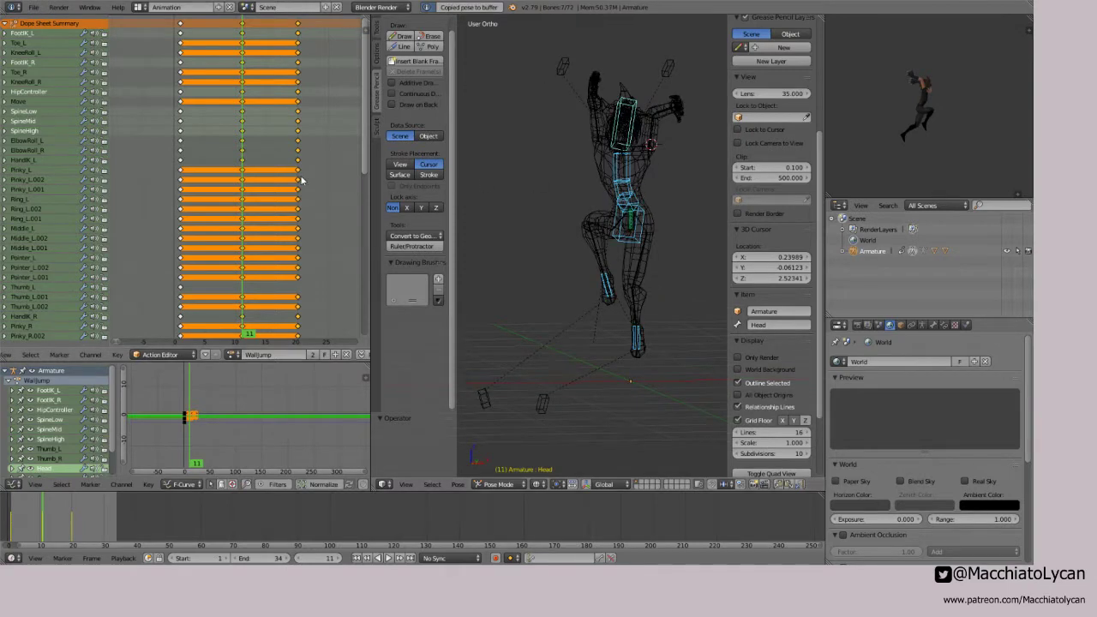
Step: Delete the keyframes at frame 11 and put a duplicate of the frame-20 keyframes in their place
key(a)
right_click(246, 27)
key(x)
click(249, 35)
right_click(296, 28)
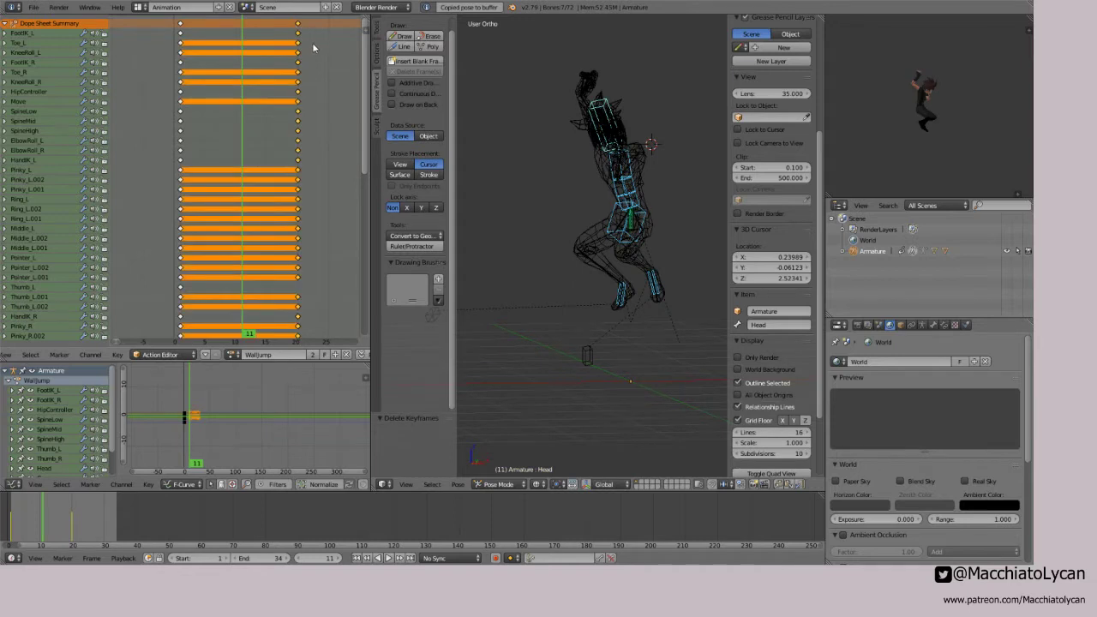
key(shift+d)
click(262, 45)
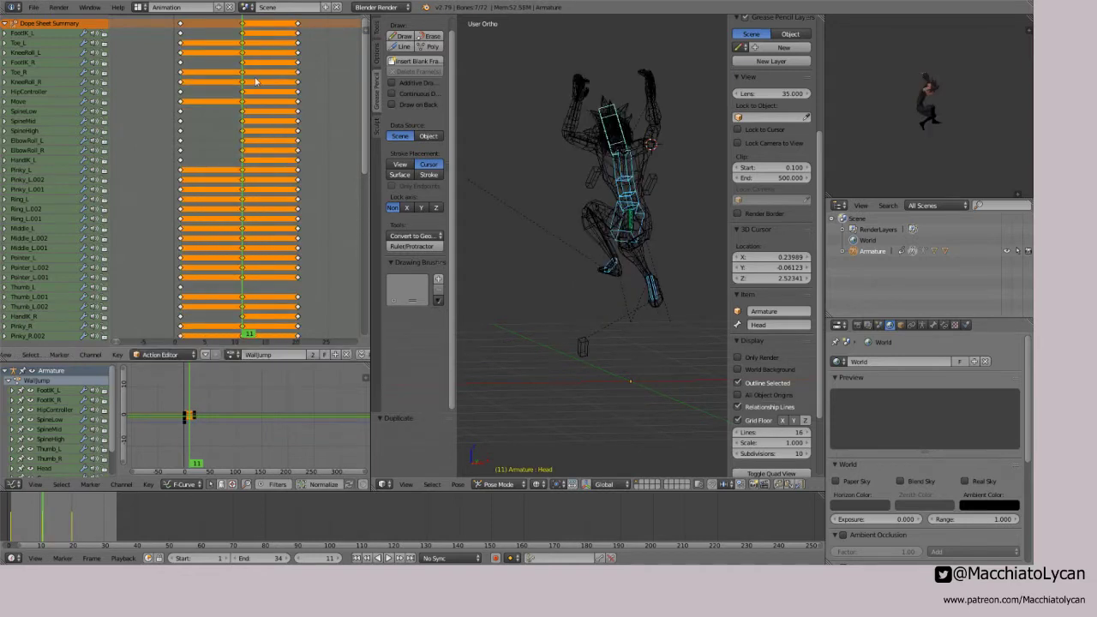
Step: Paste the copied body pose at frame 11, view it solid in left side view, and scrub the nearby frames
key(ctrl+v)
key(ctrl+KP_3)
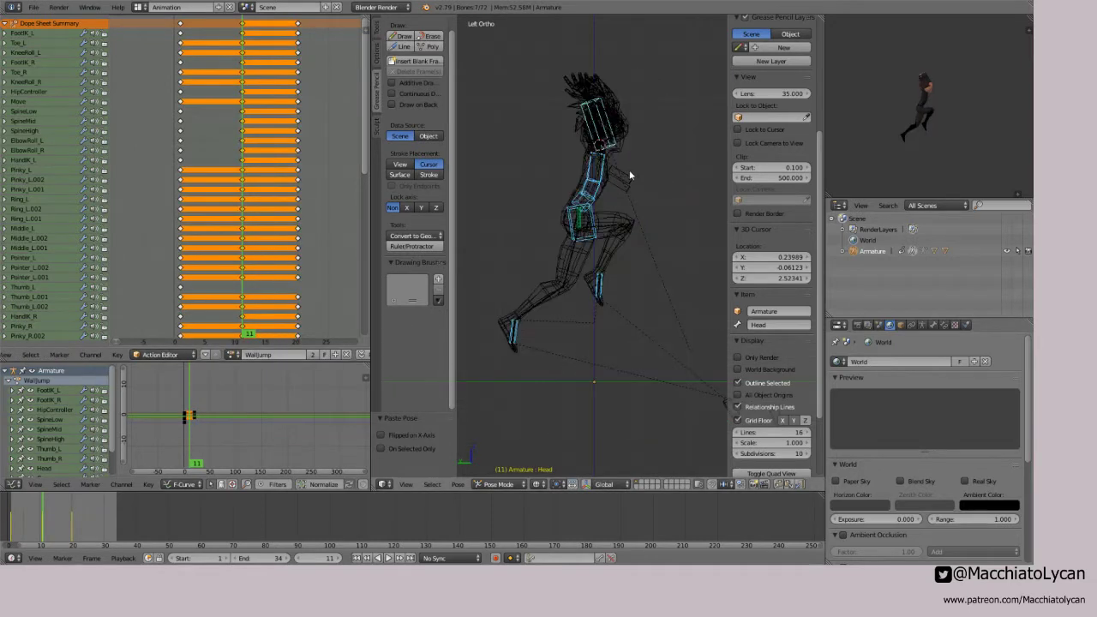
key(z)
click(254, 178)
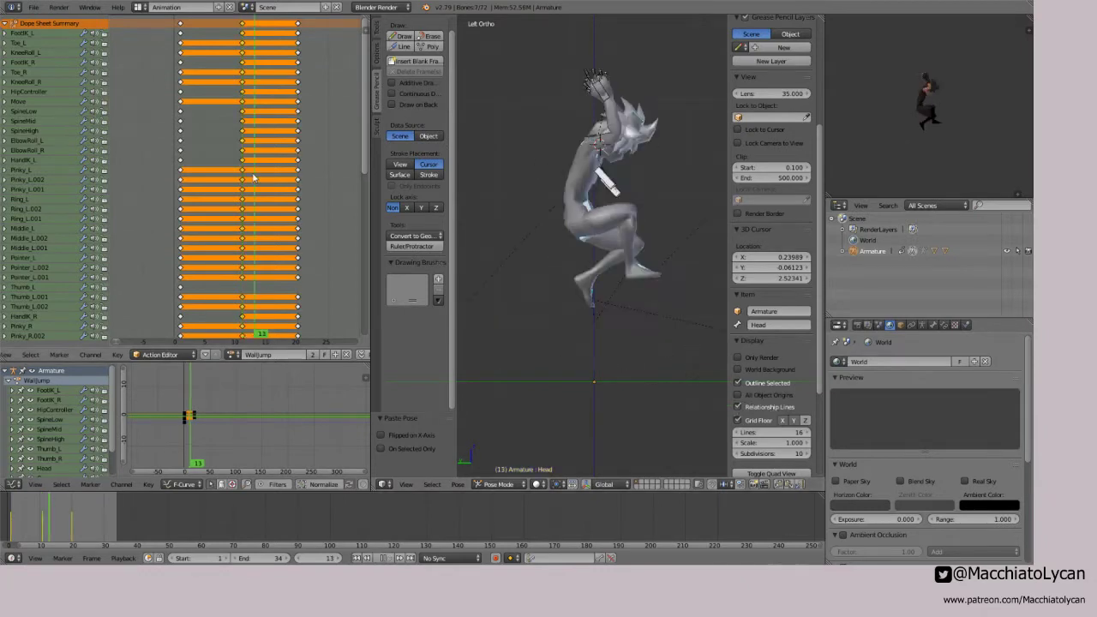
drag(270, 178, 247, 173)
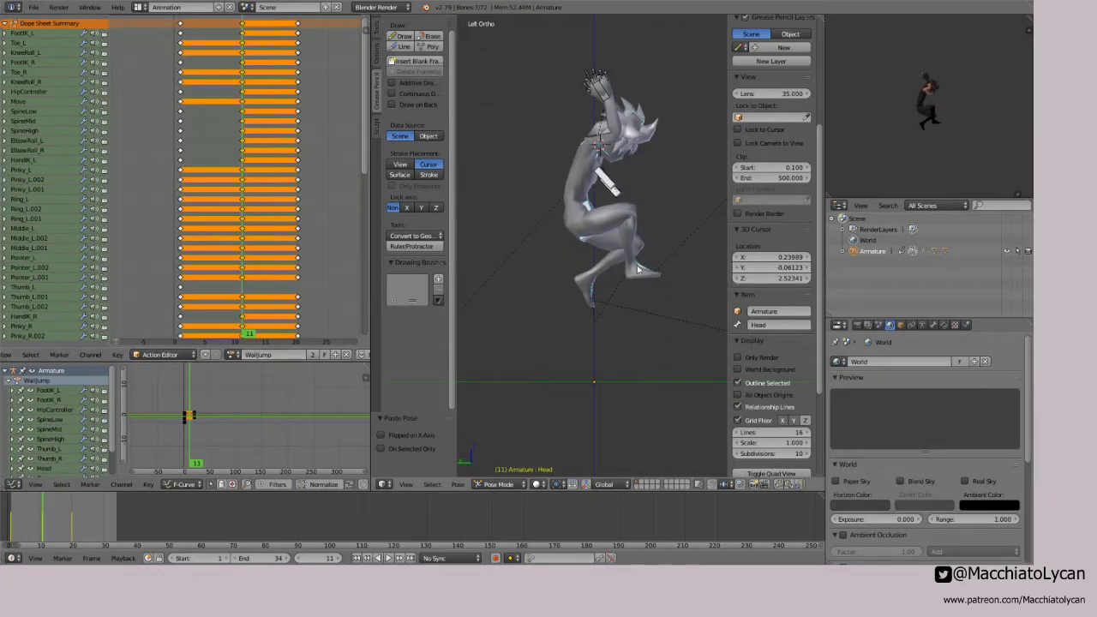
Step: Paste the copied body pose again at frame 11 and insert keyframes for it
key(ctrl+v)
key(i)
click(263, 188)
Step: Insert keyframes for an in-between pose at frame 6
drag(255, 189, 214, 187)
key(i)
click(213, 185)
Step: Trackball-rotate HandIK_R so the hand points downward and lower it about 0.92 in Z at frame 6
right_click(573, 94)
key(r)
key(r)
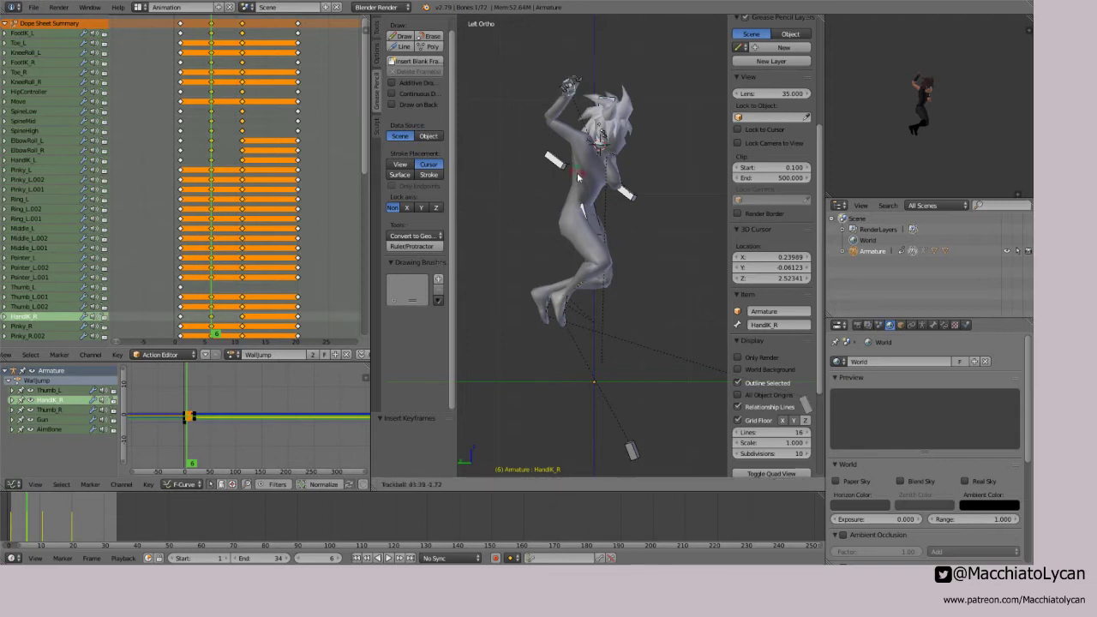
click(577, 242)
key(g)
click(573, 215)
Step: Clear Shoulder_R's rotation and lower HandIK_R to the hip, with a final move of about -0.04 in Y and -0.12 in Z
right_click(580, 144)
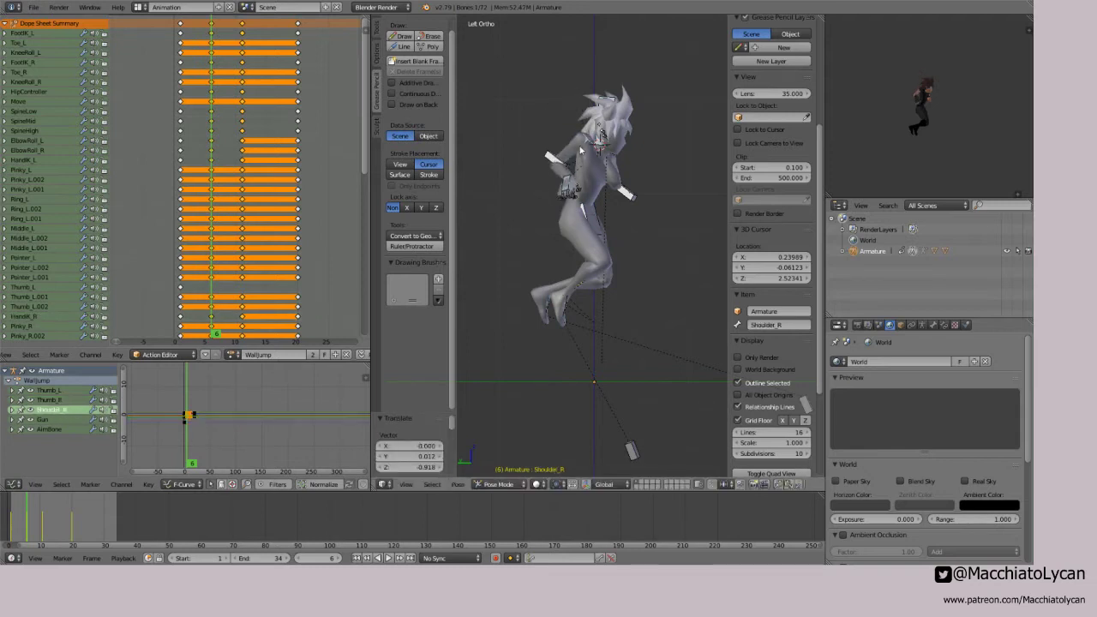
key(alt+r)
right_click(577, 192)
key(g)
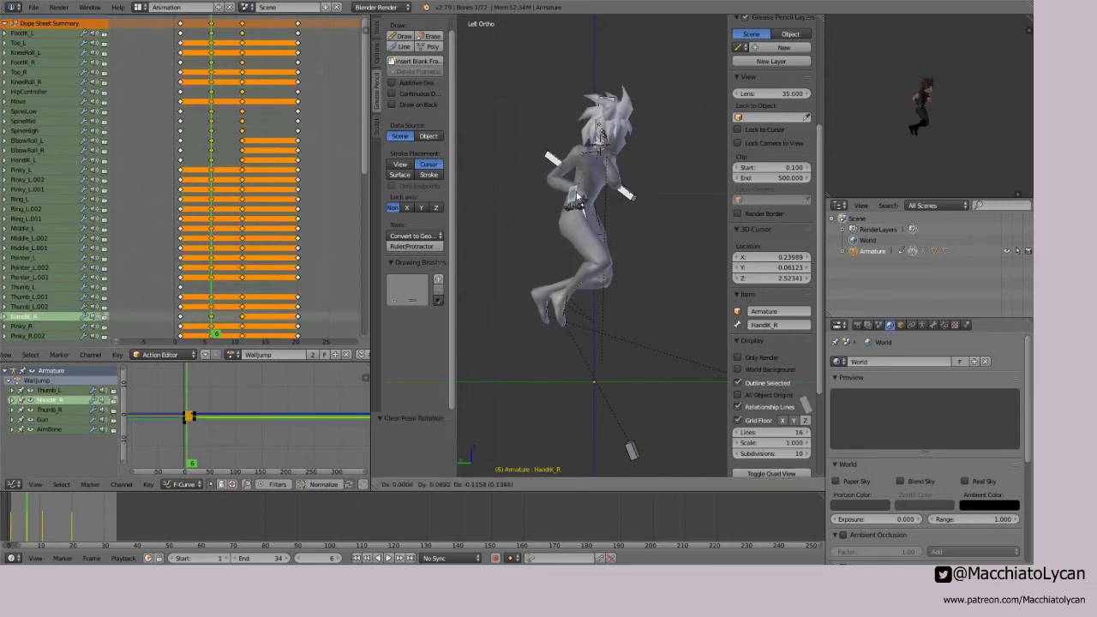
click(576, 195)
click(597, 223)
key(g)
click(601, 231)
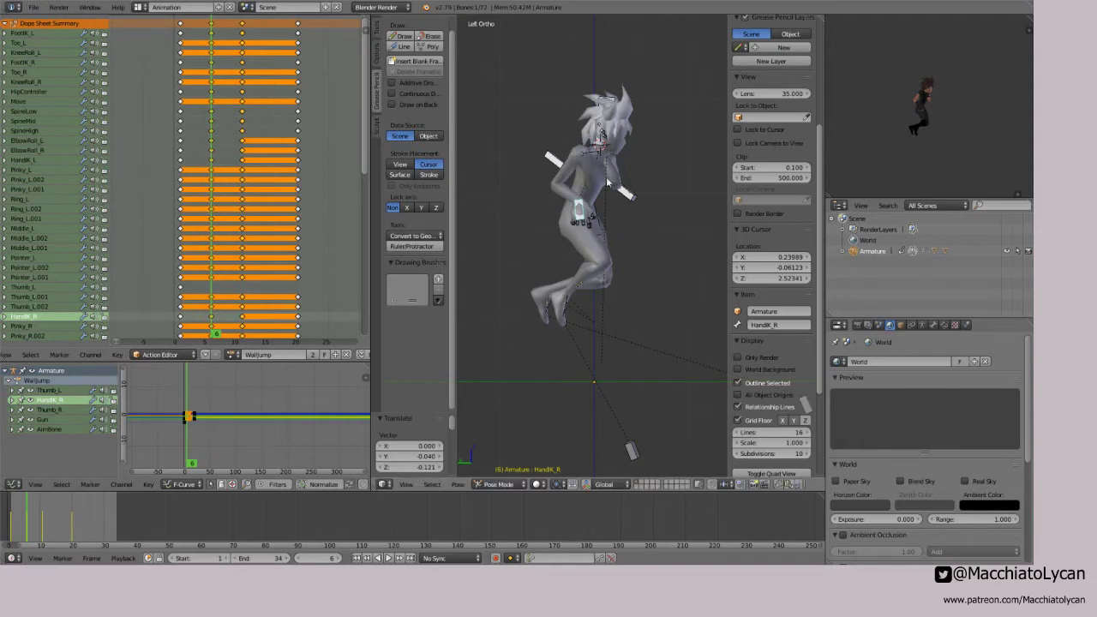
Step: Copy HandIK_R's pose and paste it flipped on the X axis onto the left hand
key(ctrl+c)
key(ctrl+shift+v)
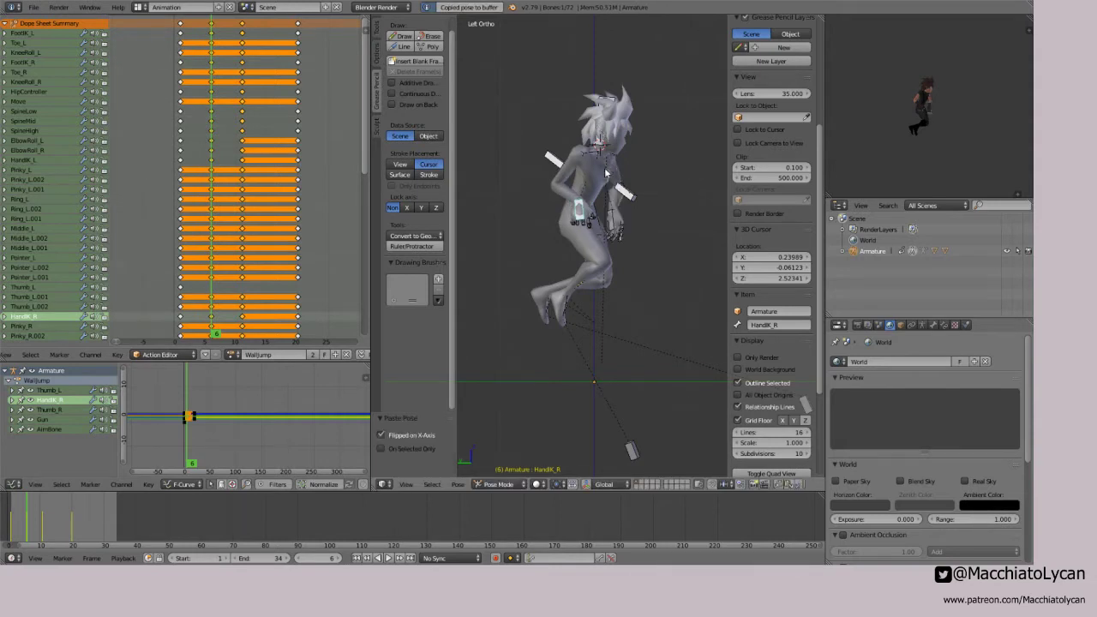
Step: Reveal the hidden bones and move ElbowRoll_L by about 0.13 in X, 0.31 in Y and -0.02 in Z at frame 6
mouse_move(630, 195)
middle_down()
mouse_move(673, 198)
mouse_move(520, 191)
mouse_move(621, 184)
middle_up()
key(h)
key(alt+h)
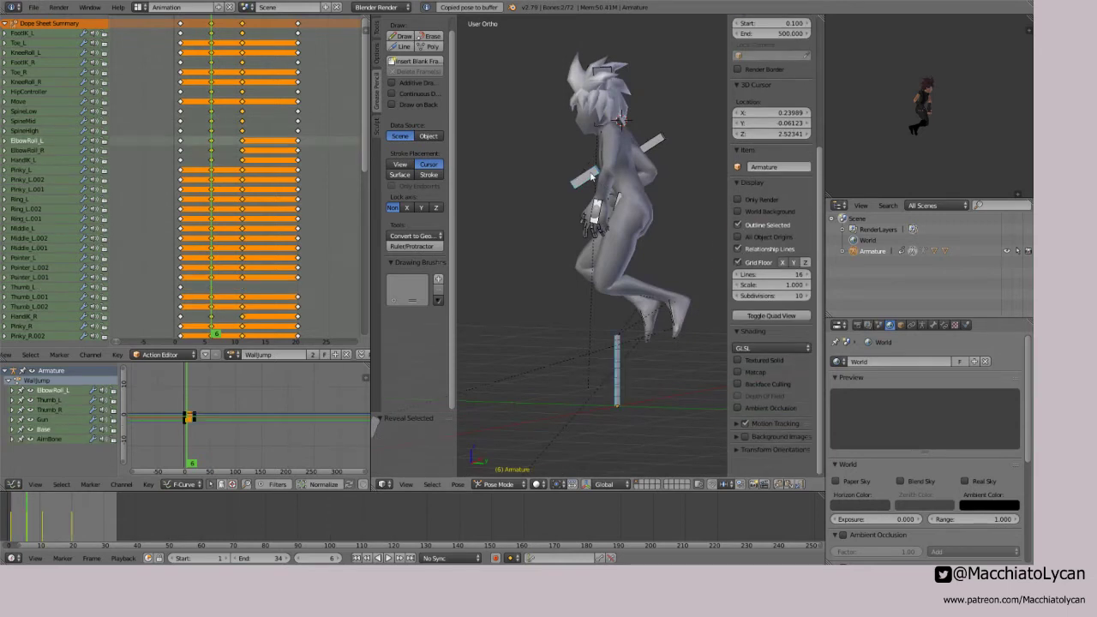
right_click(654, 178)
key(h)
key(ctrl+z)
key(g)
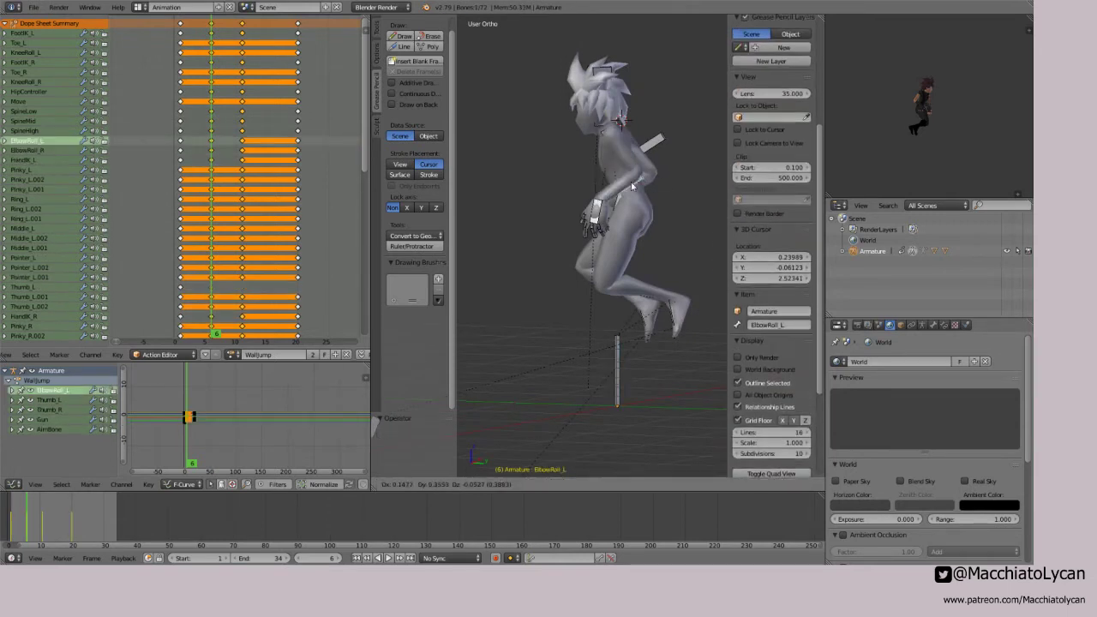
click(621, 179)
Step: Trackball-rotate HandIK_L by about -1.15° and 18.9°, and move it outward about 0.21 in X and -0.07 in Y
middle_drag(622, 178, 583, 206)
right_click(579, 210)
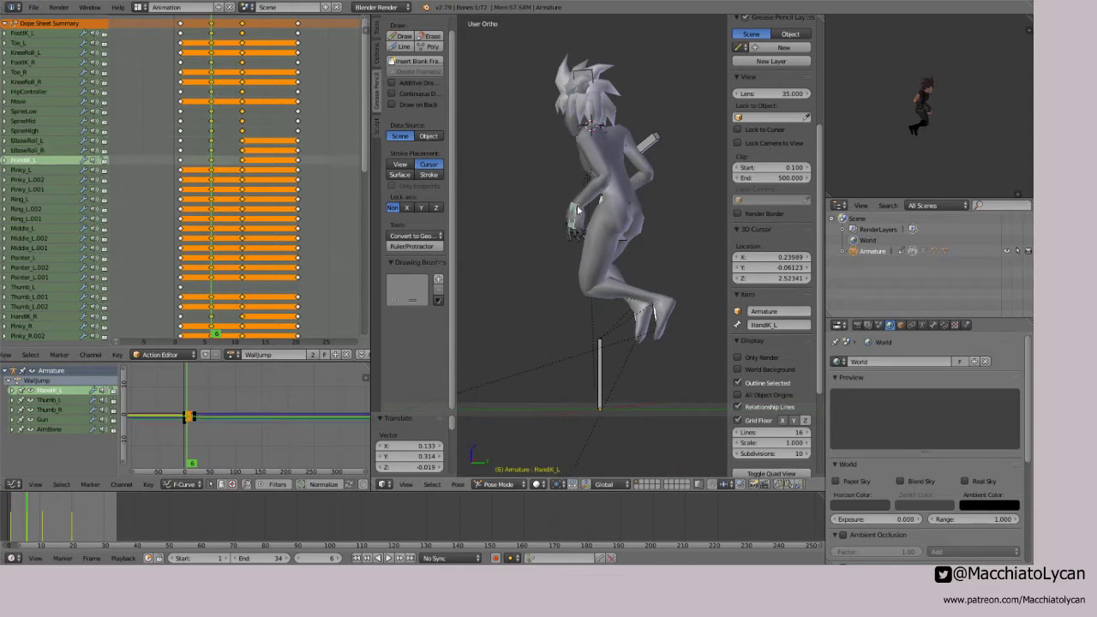
key(r)
click(646, 235)
middle_drag(557, 165, 619, 200)
key(g)
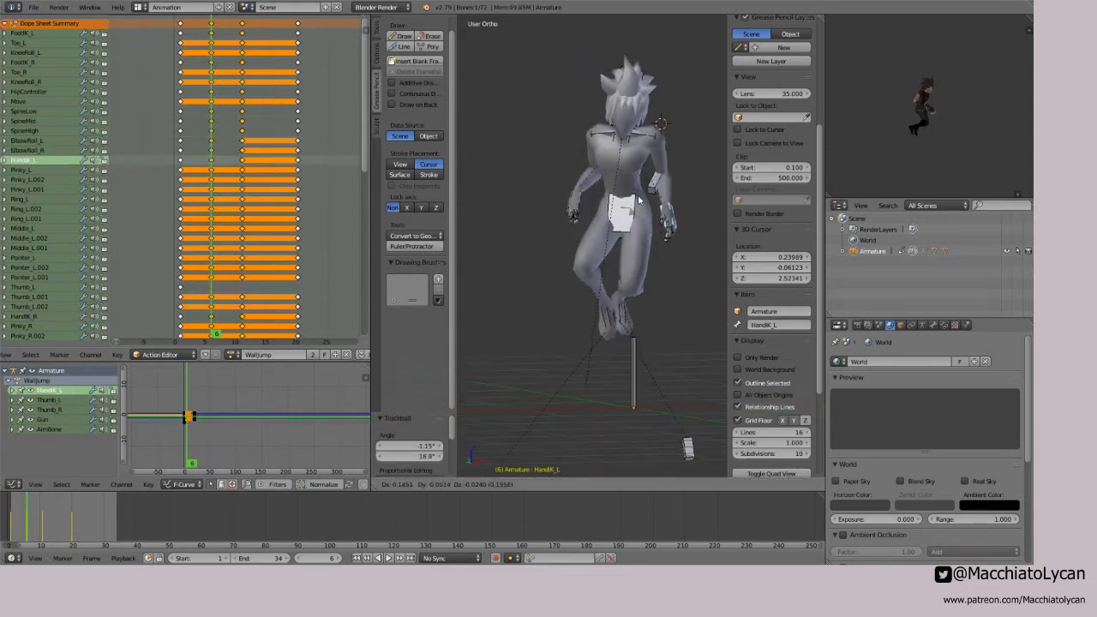
click(683, 179)
Step: Rotate the Head bone about 12.2° in a near-side view at frame 6
middle_drag(682, 178, 638, 241)
right_click(609, 114)
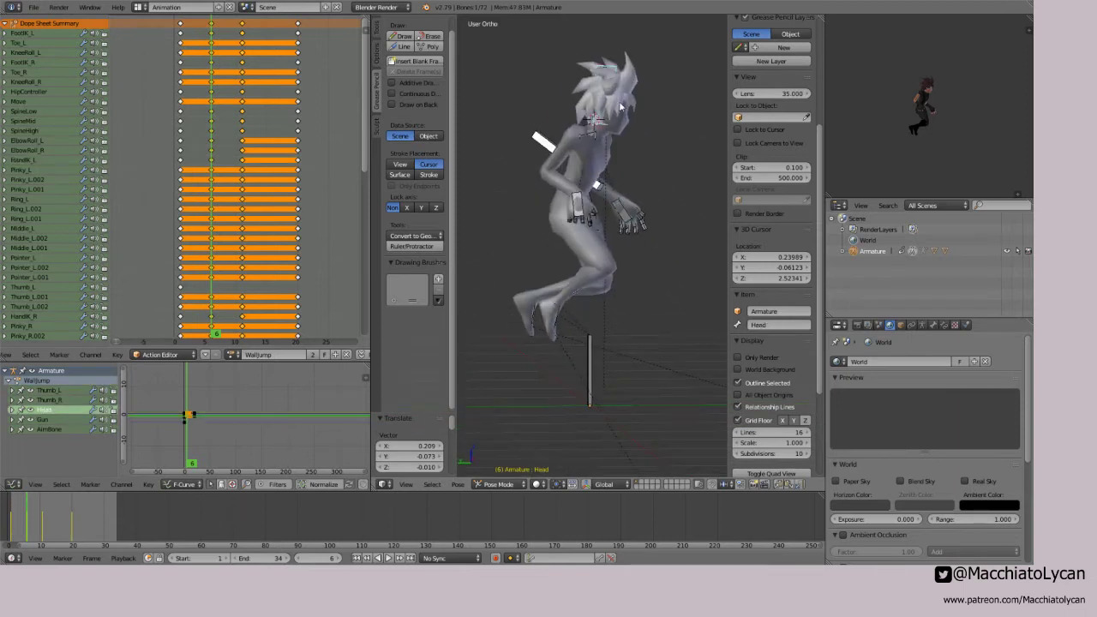
key(r)
click(623, 112)
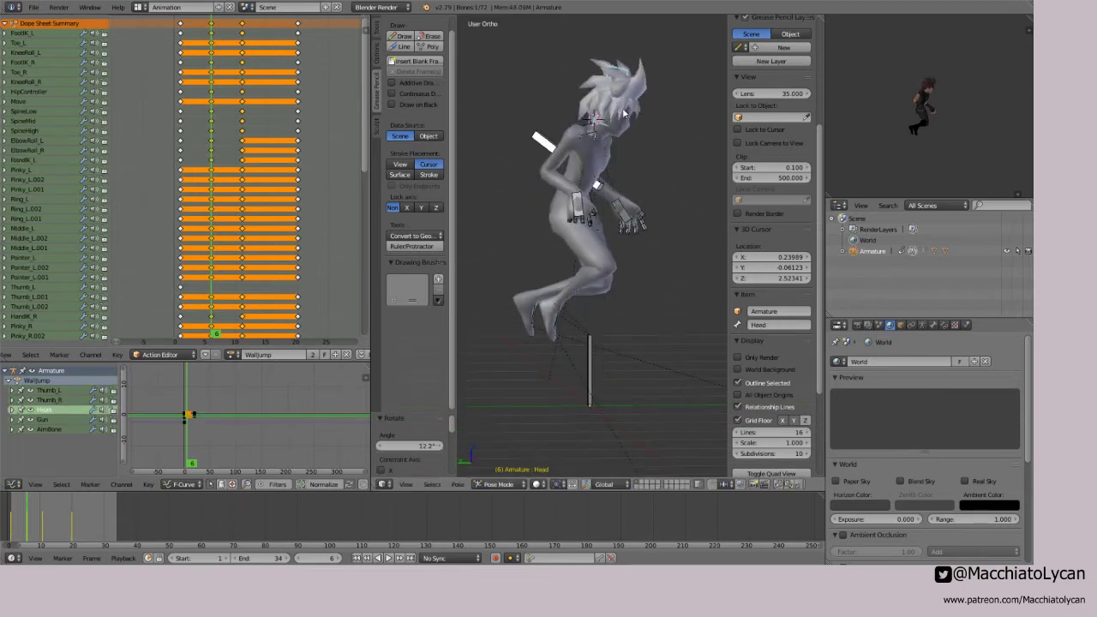
Step: Insert keyframes for the adjusted pose at frame 6
right_click(557, 319)
click(186, 207)
drag(187, 208, 193, 205)
key(ctrl+z)
key(i)
click(206, 166)
Step: Scrub through to frame 8 and move HandIK_L and HandIK_R forward together, about -0.49 in Y and -0.05 in Z
click(187, 169)
mouse_move(187, 170)
mouse_down()
mouse_move(227, 163)
mouse_move(187, 158)
mouse_up()
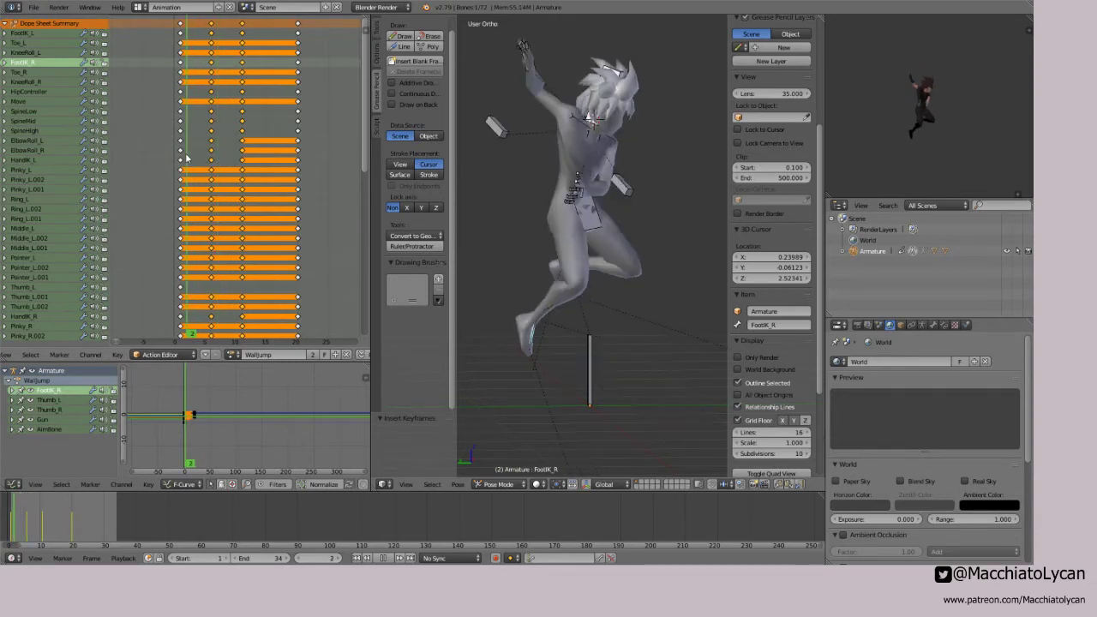
drag(191, 158, 223, 157)
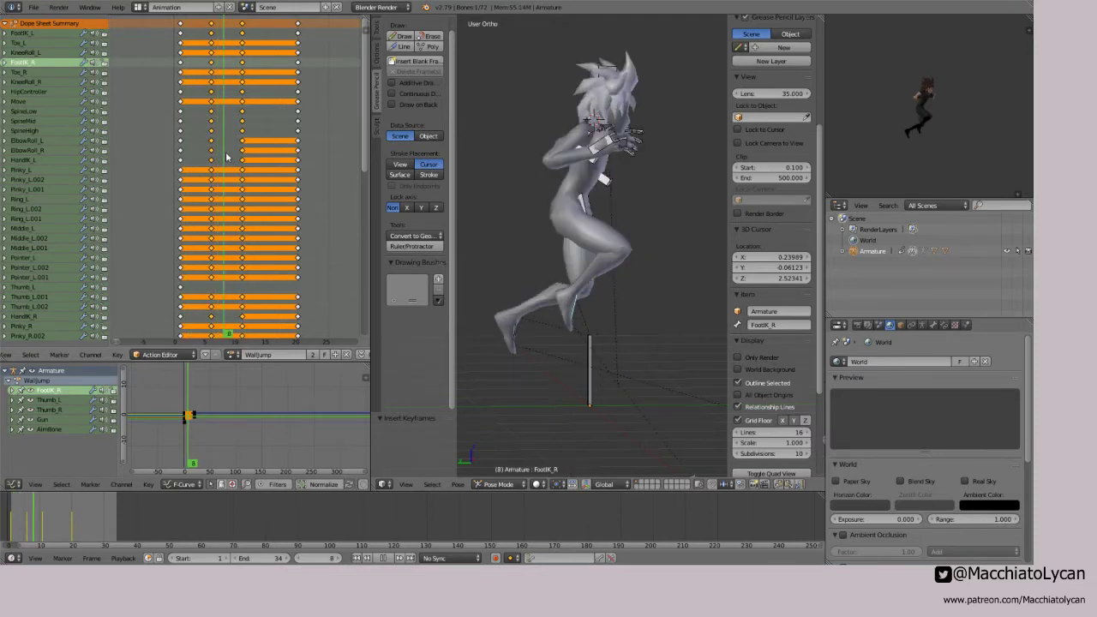
right_click(623, 147)
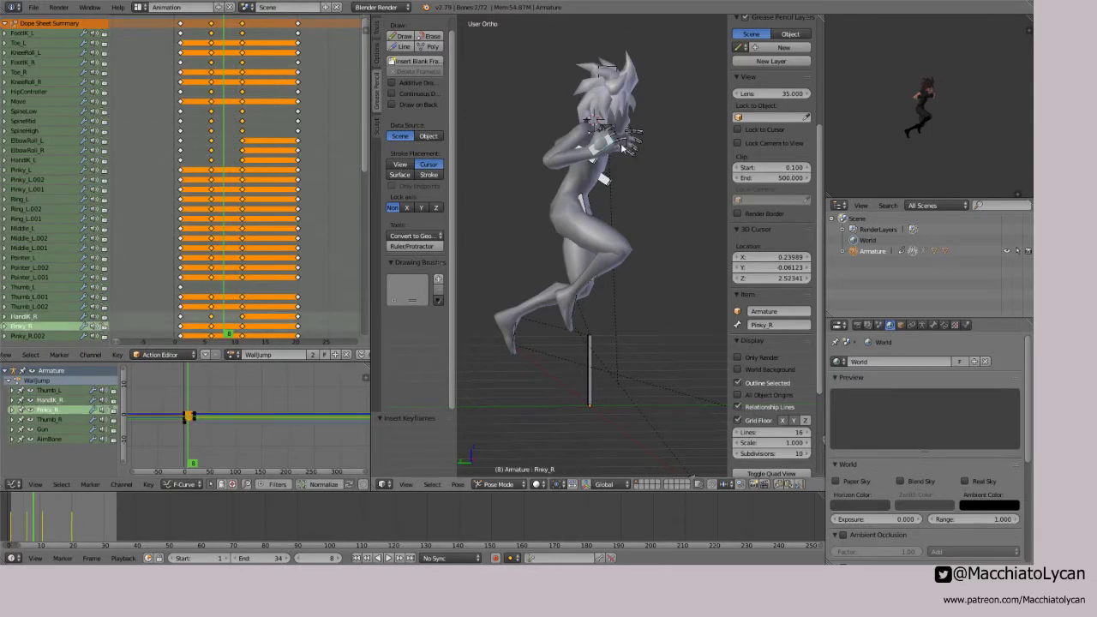
right_click(627, 147)
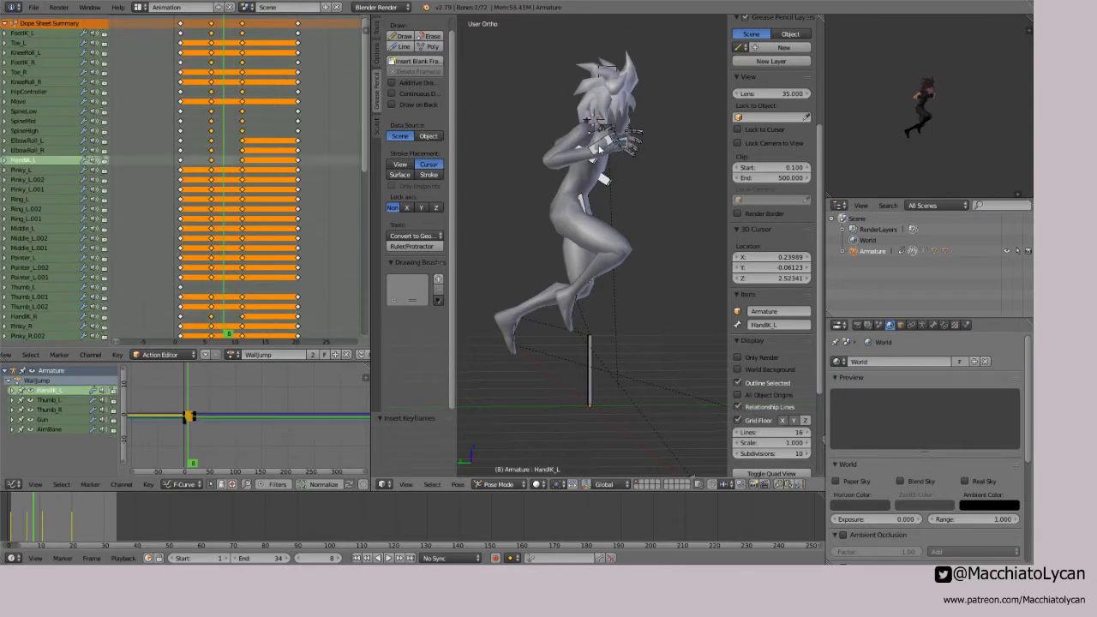
shift+right_click(600, 150)
key(g)
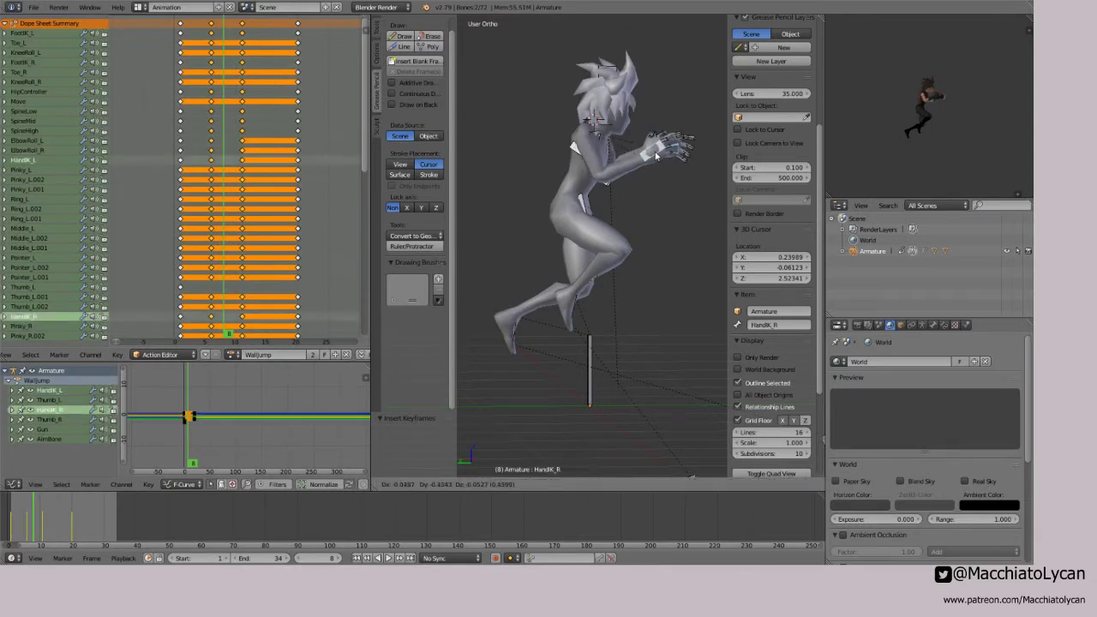
click(660, 156)
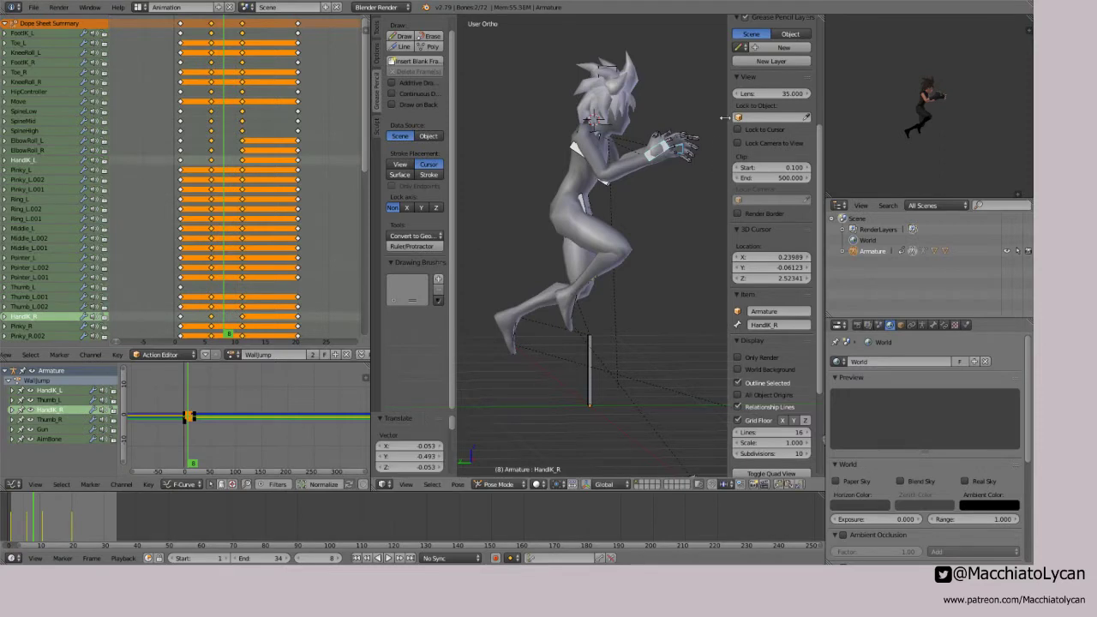
Step: Sketch a curved grease pencil arc in front of the character for the arm swing, and undo it
key(d)
mouse_move(694, 93)
mouse_down()
mouse_move(584, 307)
mouse_move(696, 215)
mouse_move(700, 137)
mouse_move(494, 313)
mouse_up()
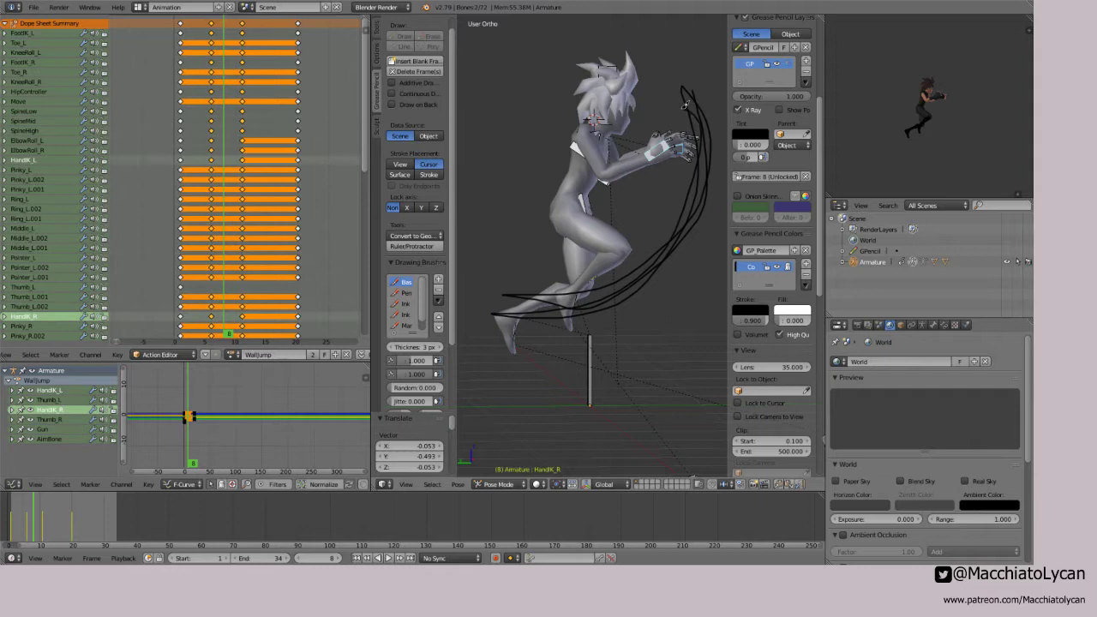
key(ctrl+z)
Step: Rotate HipController about 18.5° at frame 11
mouse_move(222, 181)
mouse_down()
mouse_move(266, 182)
mouse_move(242, 180)
mouse_up()
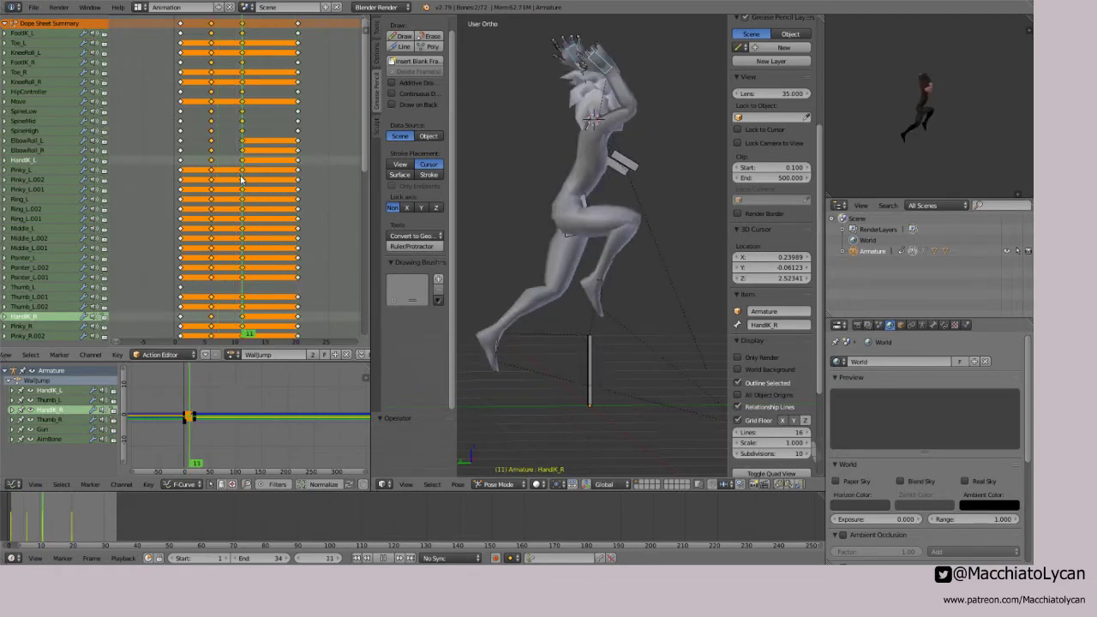
right_click(587, 230)
key(r)
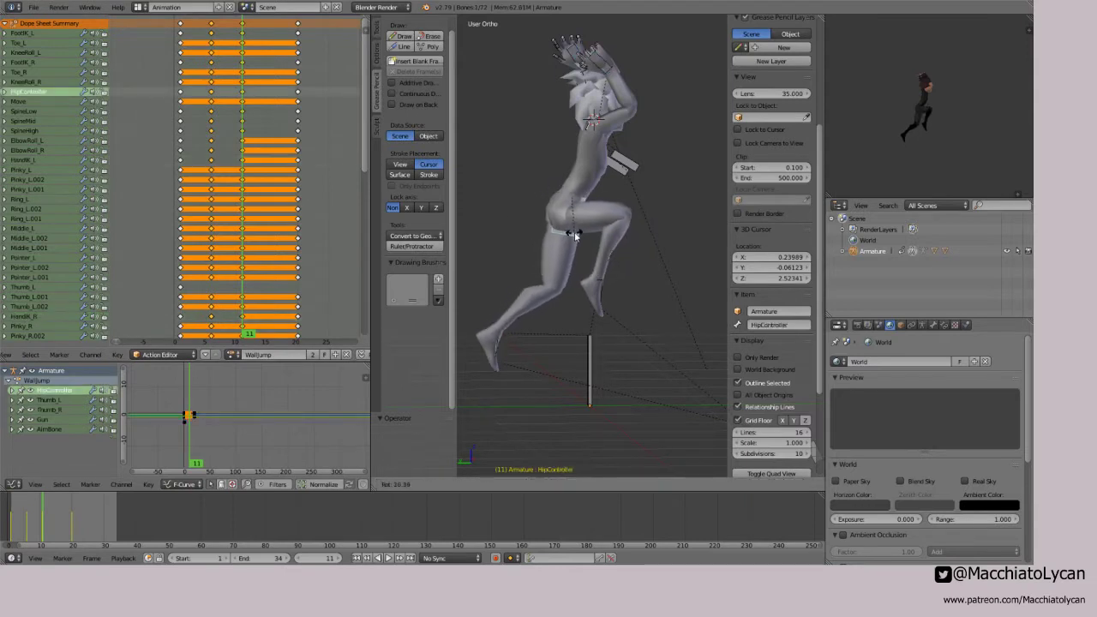
click(575, 229)
Step: Rotate SpineHigh to lean the upper torso forward and insert keyframes for the pose at frame 11
right_click(595, 153)
key(r)
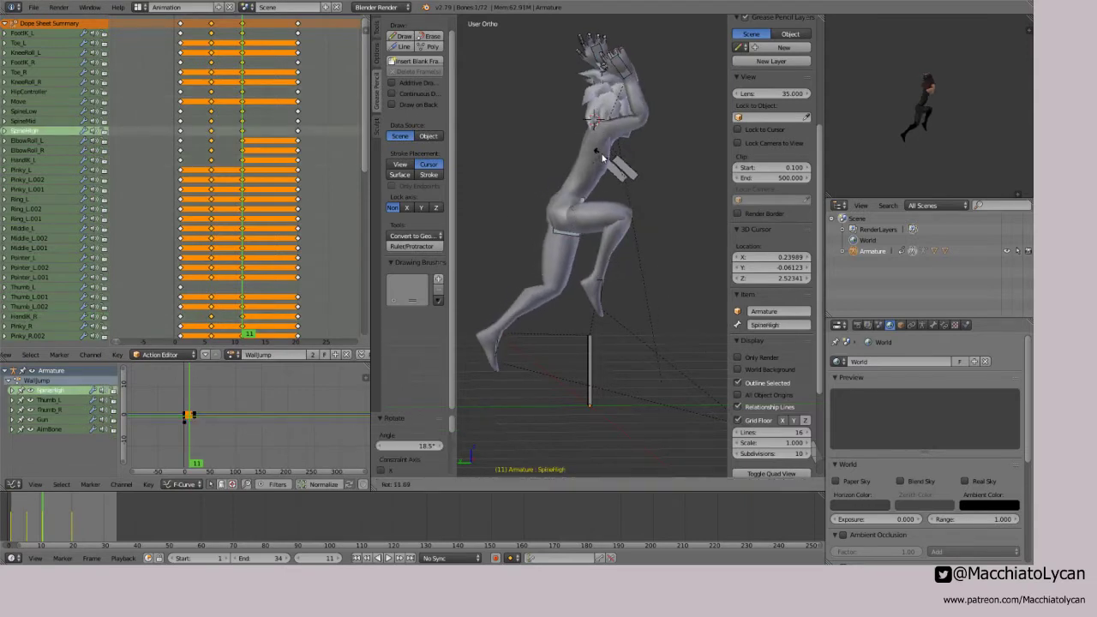
click(605, 157)
key(i)
click(258, 179)
Step: Delete all keyframes at frame 6 and move the frame-11 keyframes to frame 3
drag(252, 196, 213, 180)
right_click(212, 24)
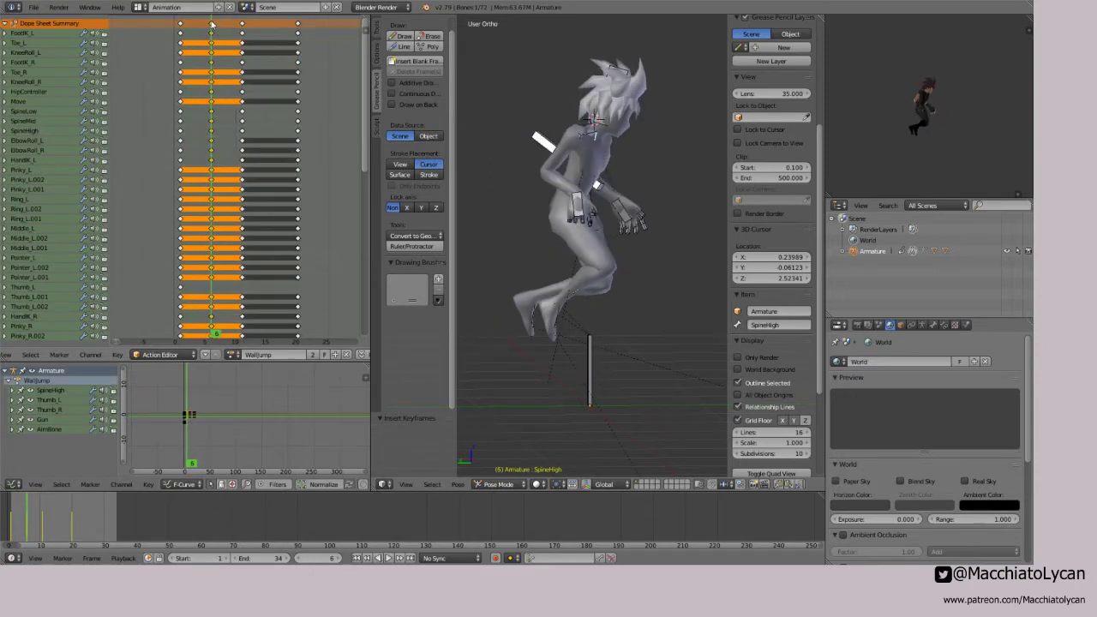
key(Delete)
right_click(242, 25)
key(g)
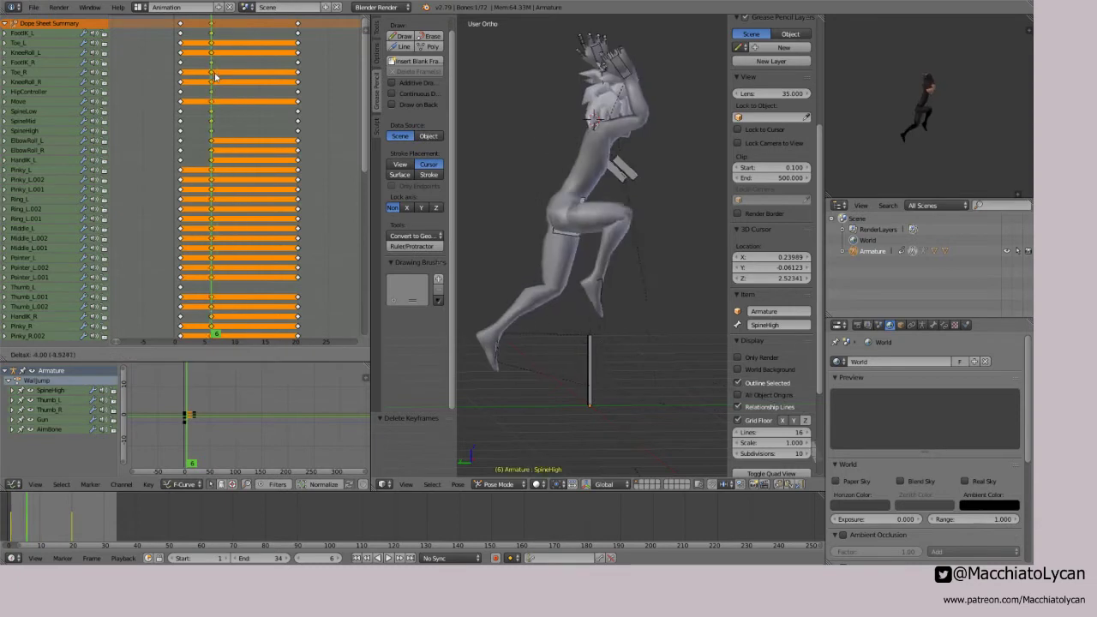
click(199, 82)
Step: Go to frame 3 and snap the 3D cursor to the scene center
mouse_move(211, 100)
mouse_down()
mouse_move(182, 110)
mouse_move(193, 109)
mouse_up()
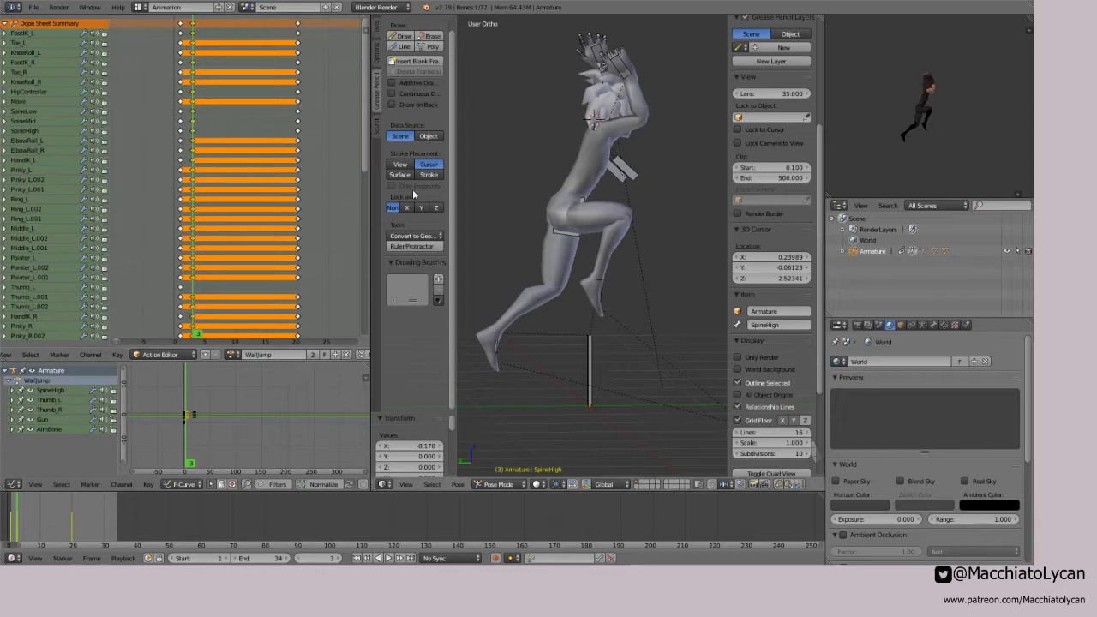
middle_drag(576, 144, 554, 140)
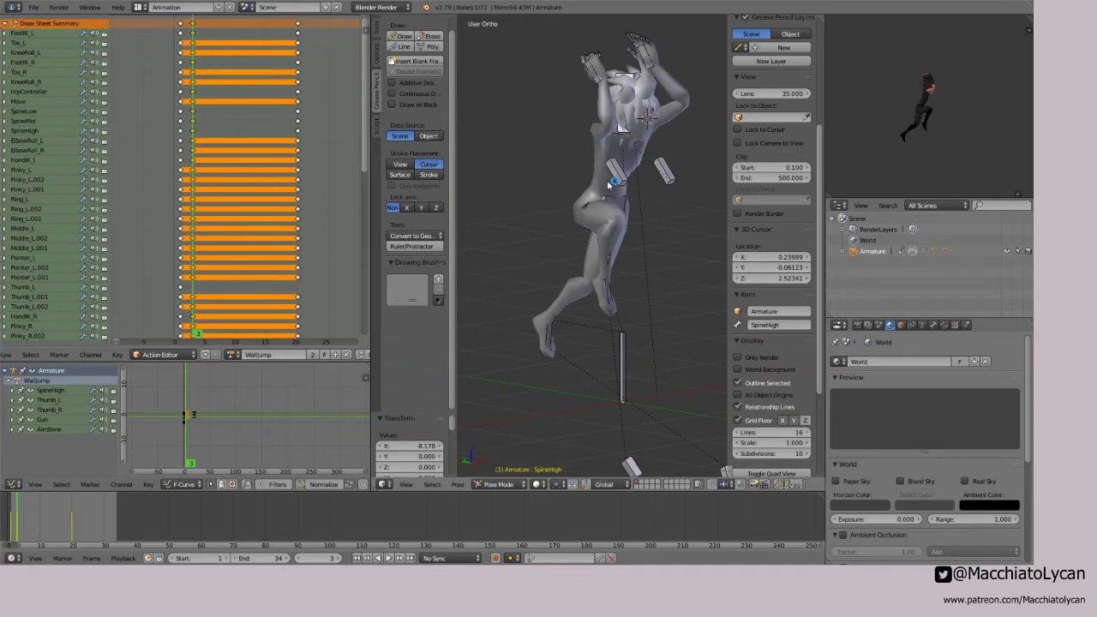
key(shift+s)
click(586, 84)
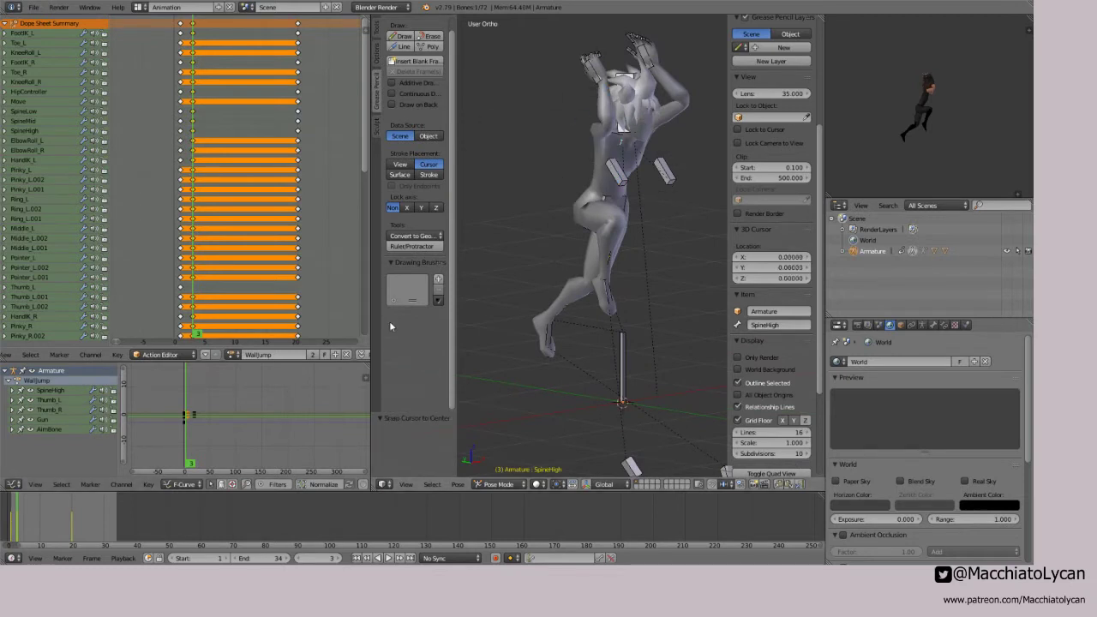
Step: Trackball-rotate HipController slightly in the left view at frame 3, with a final adjustment of about 2.29° and -2.29°
middle_drag(559, 212, 591, 214)
key(ctrl+KP_3)
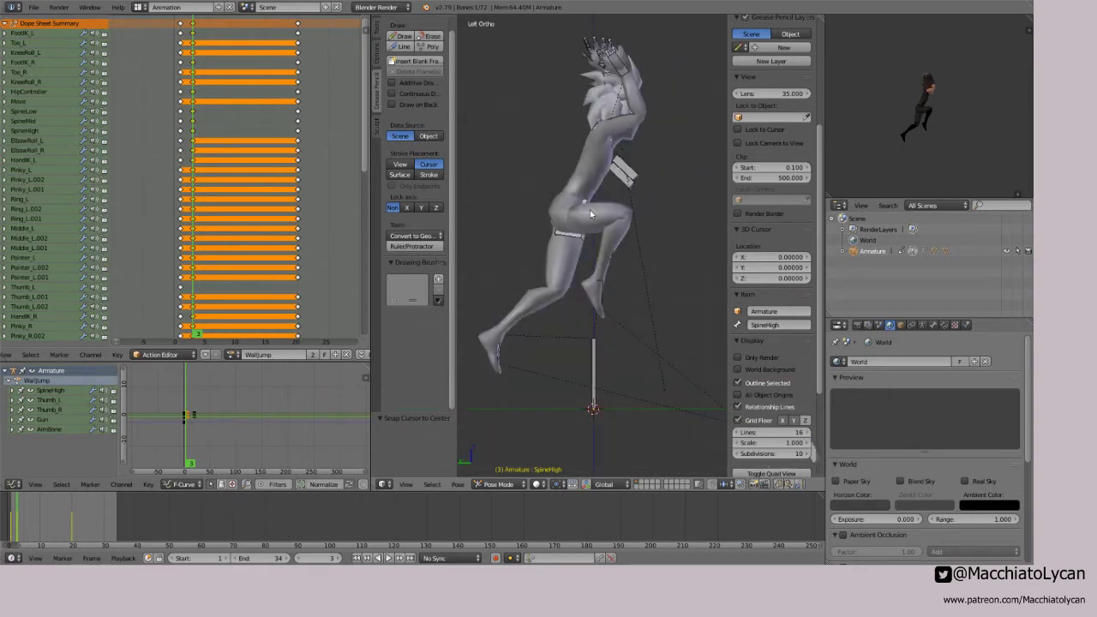
right_click(574, 229)
key(r)
key(r)
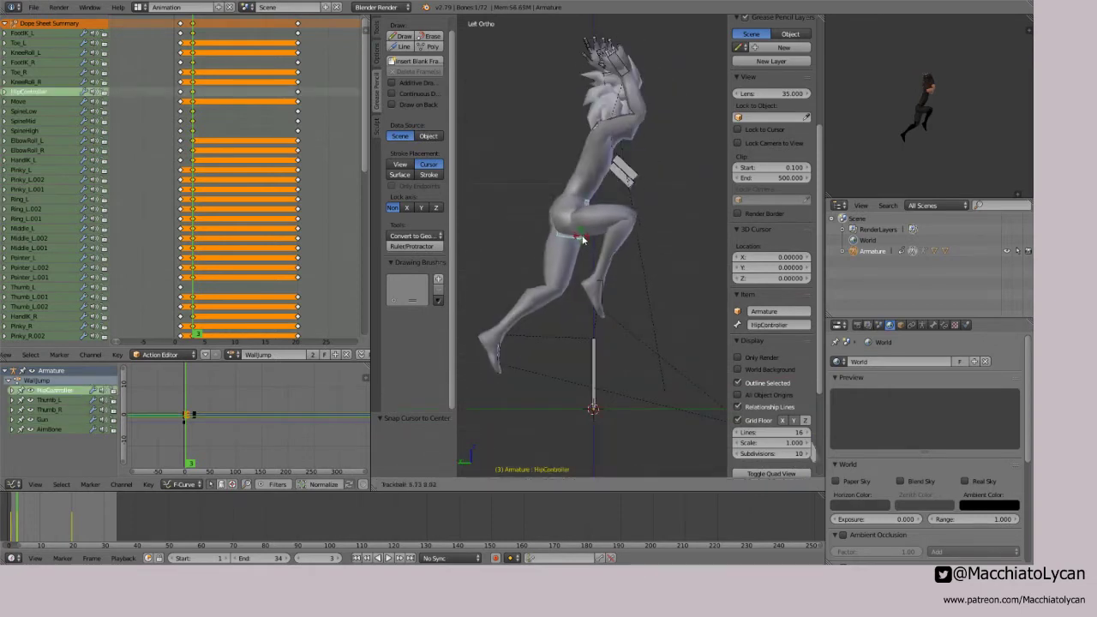
click(587, 232)
key(r)
key(r)
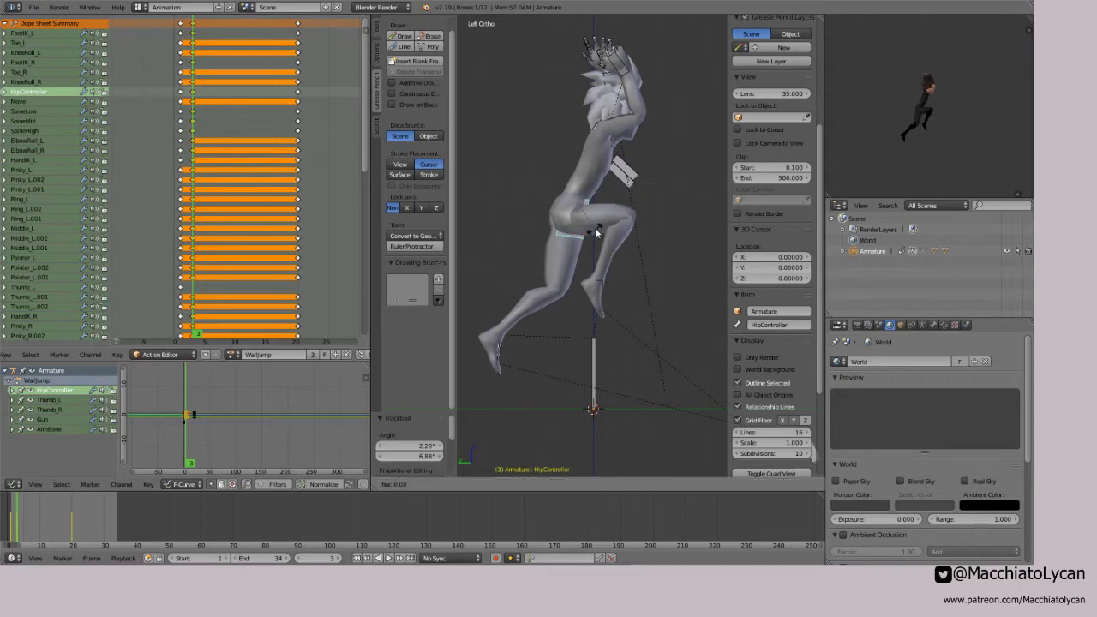
click(593, 235)
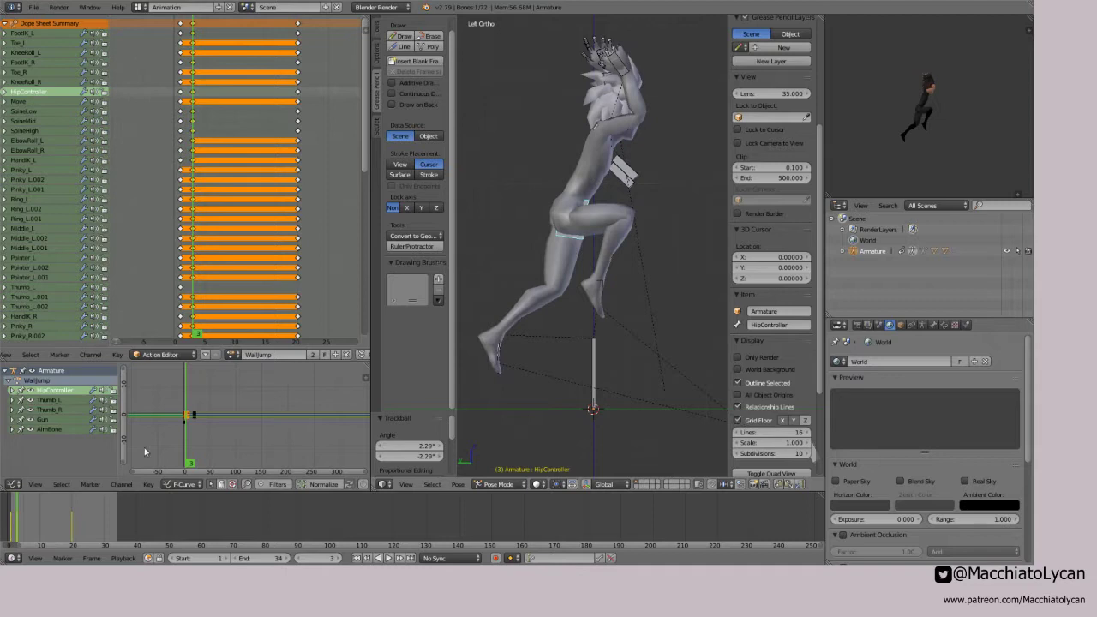
Step: Duplicate the frame-3 keyframes to frame 13 and play back the animation
mouse_move(193, 221)
mouse_down()
mouse_move(182, 219)
mouse_move(299, 222)
mouse_move(181, 211)
mouse_up()
key(Right)
key(Right)
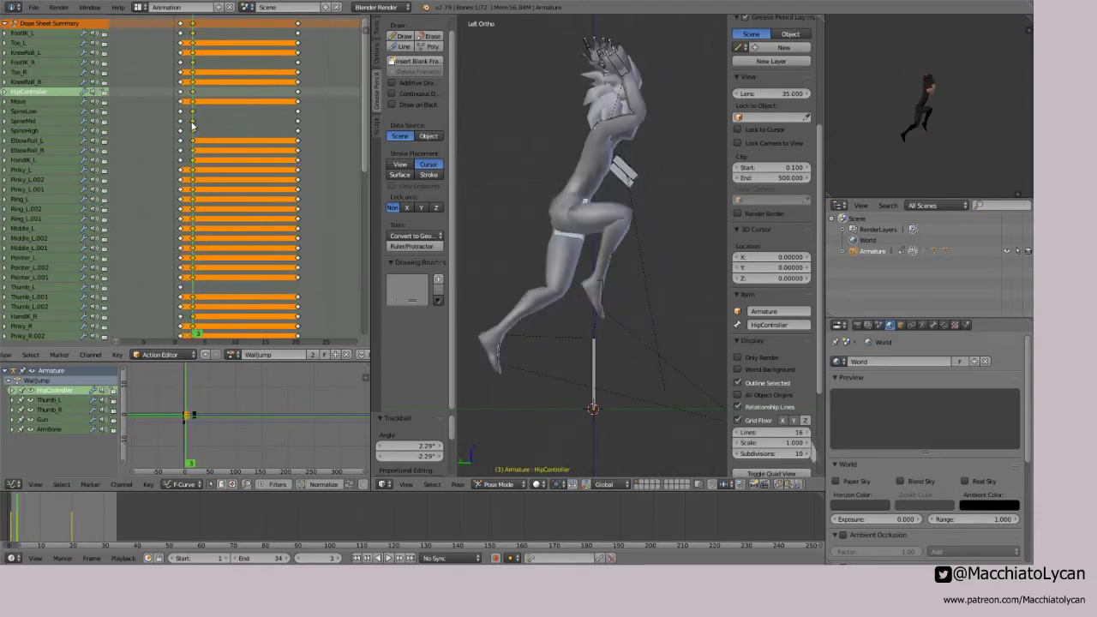
key(shift+d)
click(258, 134)
key(alt+a)
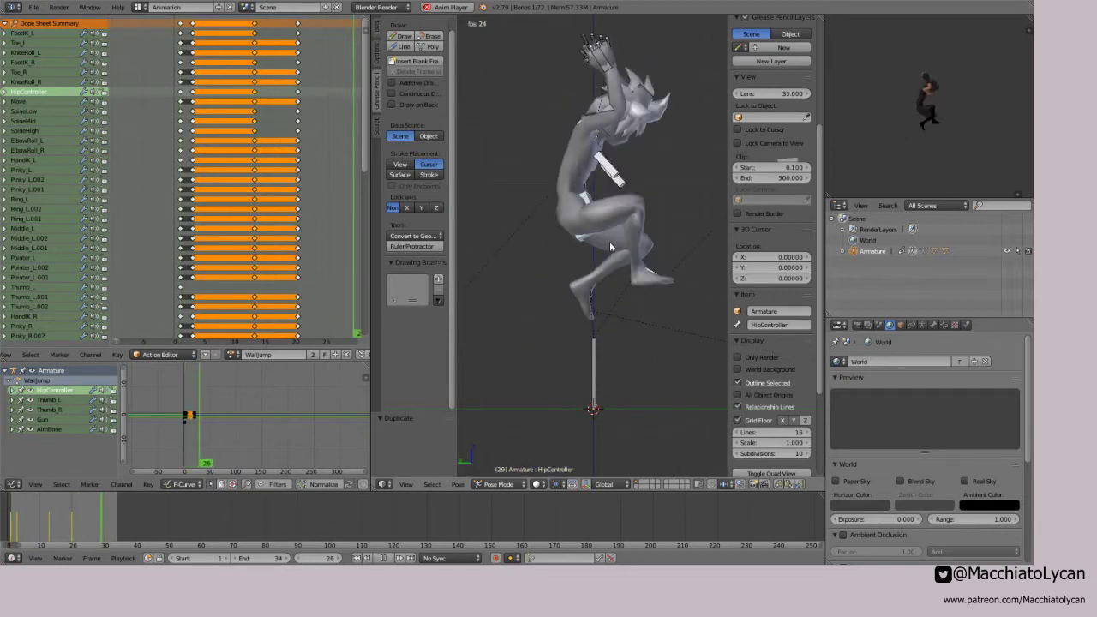
key(Escape)
Step: Move the frame-3 keyframes to frame 4 and play back the animation
right_click(192, 26)
key(g)
click(207, 34)
key(alt+a)
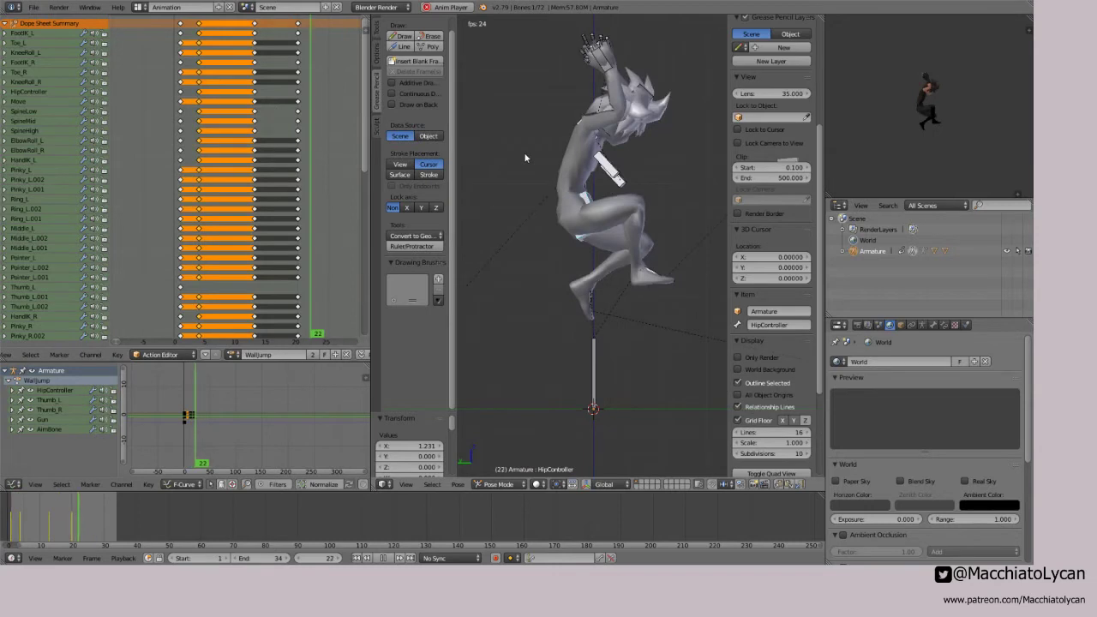
key(Escape)
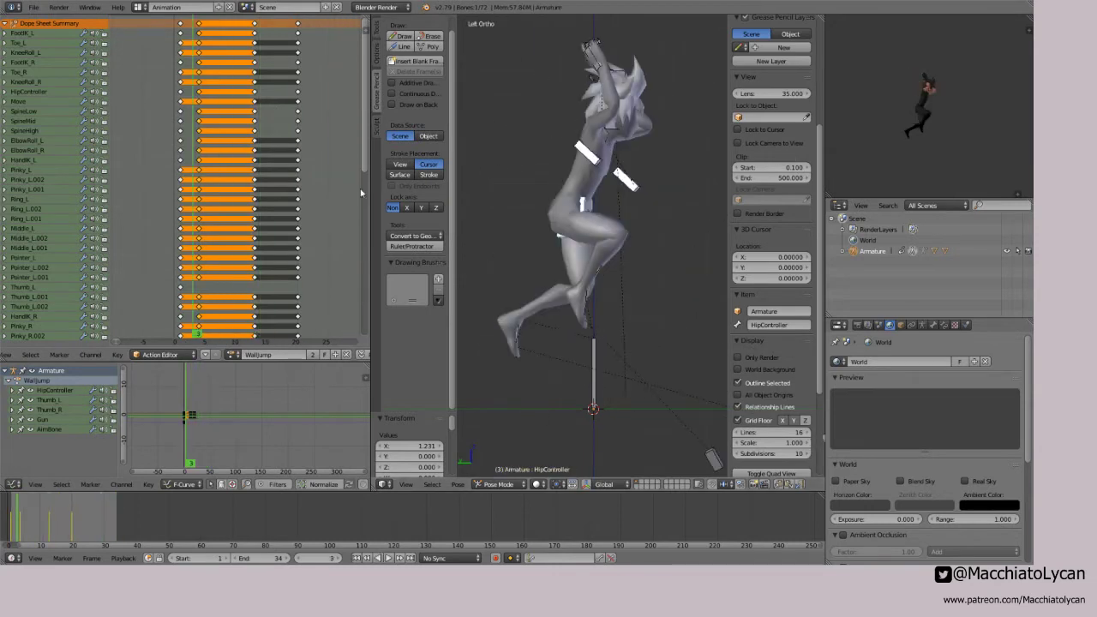
Step: At frame 4, rotate FootIK_L about 31.7° and move it about 0.39 in Y and 0.66 in Z
mouse_move(196, 196)
mouse_down()
mouse_move(184, 191)
mouse_move(198, 190)
mouse_up()
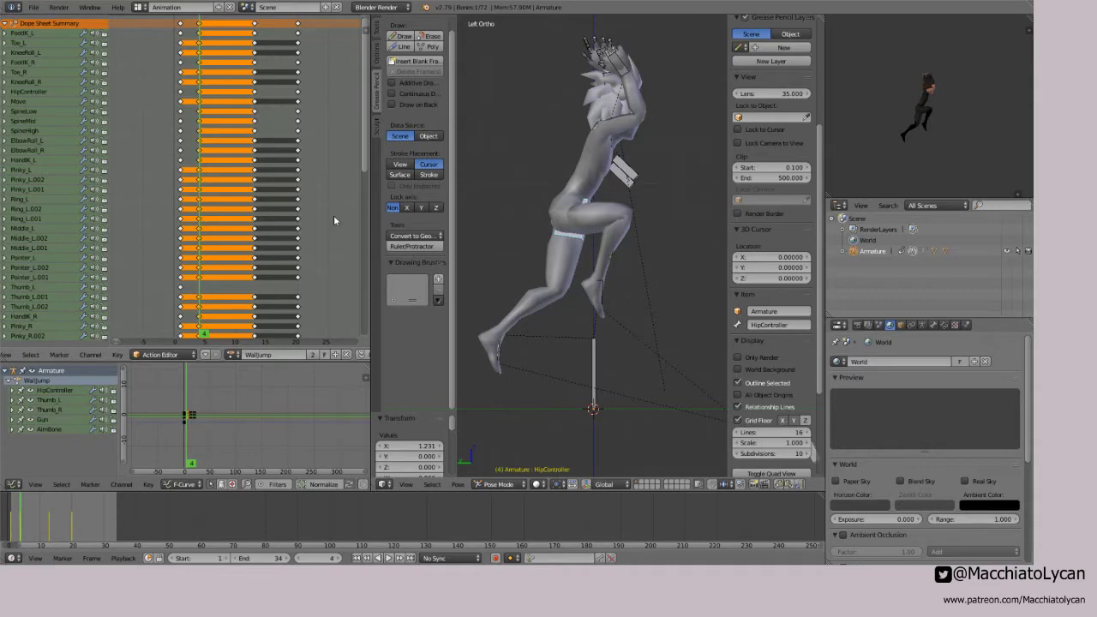
right_click(501, 350)
key(r)
click(574, 383)
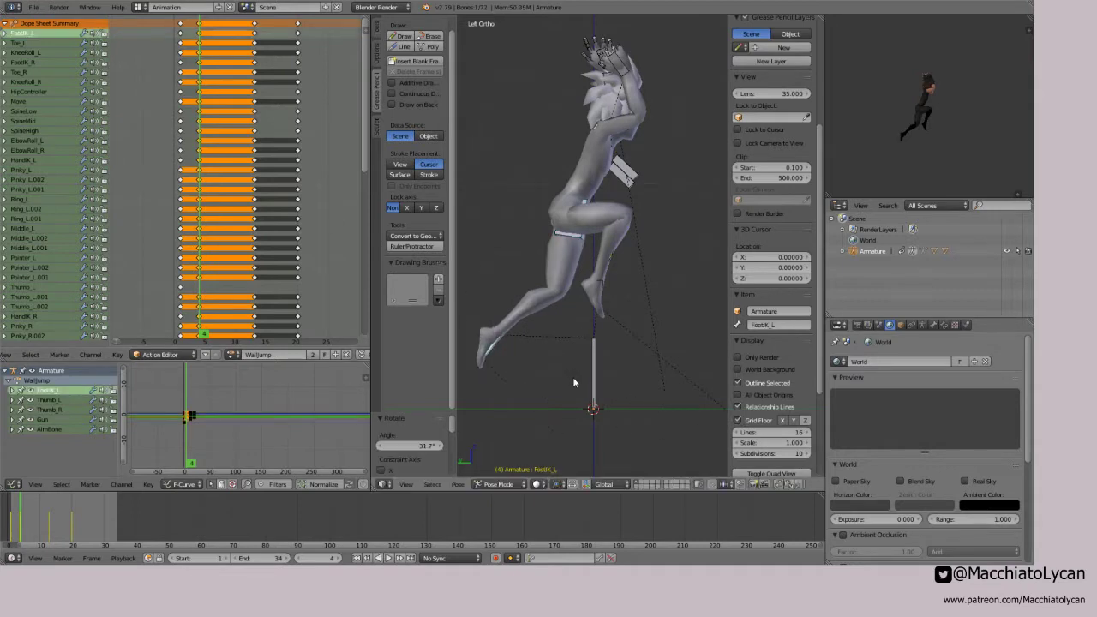
key(g)
click(532, 304)
Step: Rotate FootIK_R about -50.2° and move it about 0.31 in Y and -0.11 in Z
right_click(602, 292)
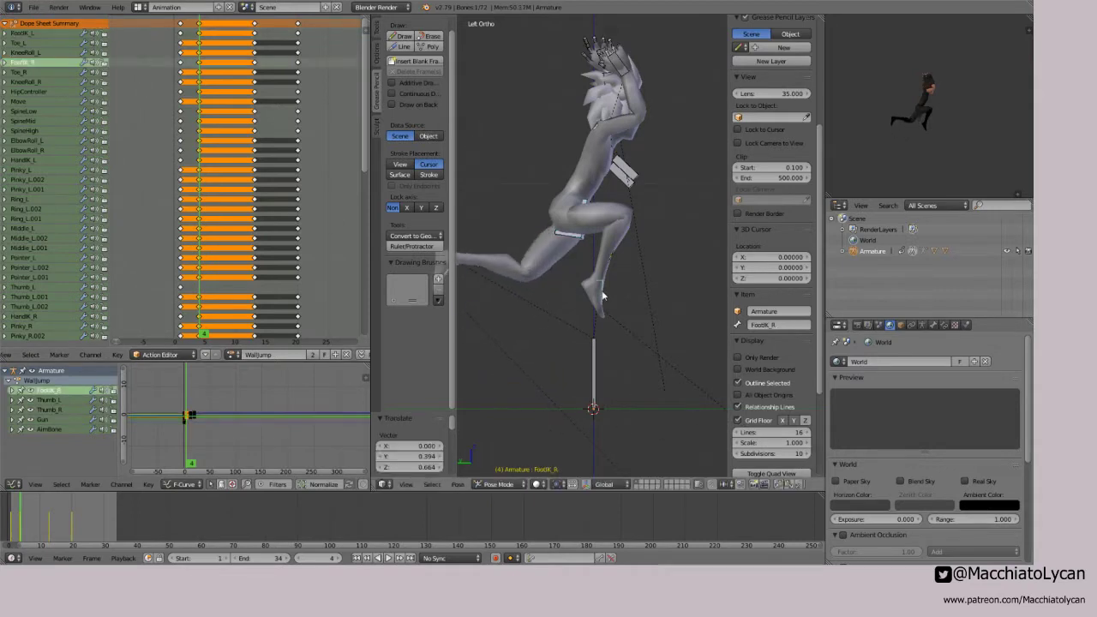
key(r)
click(625, 292)
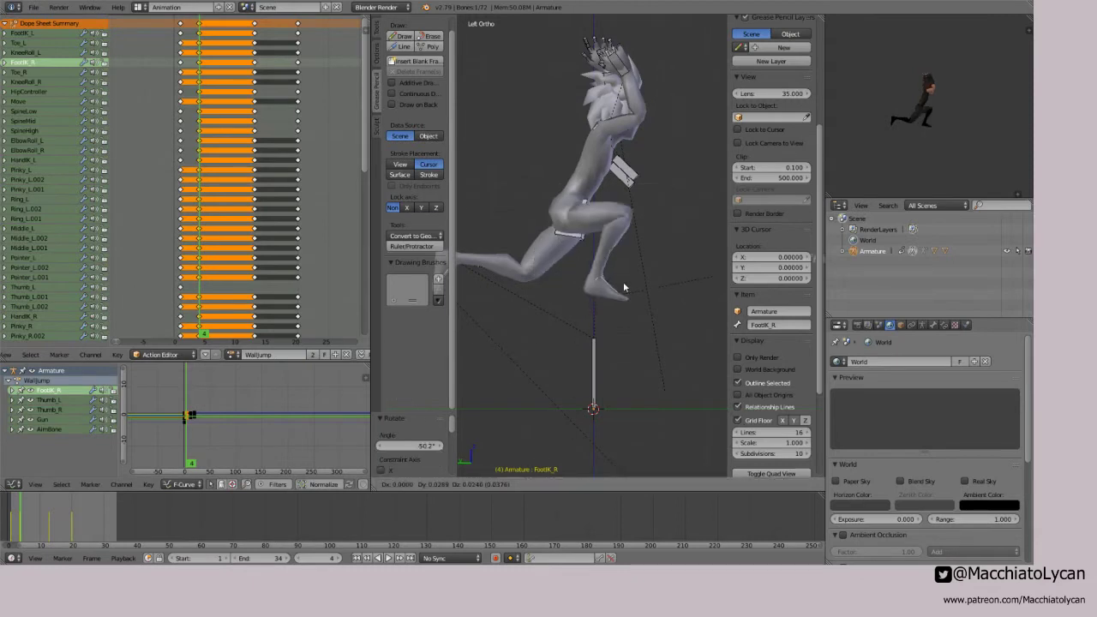
key(g)
click(600, 307)
Step: Rotate HipController about 4.84° at frame 4
right_click(575, 244)
key(r)
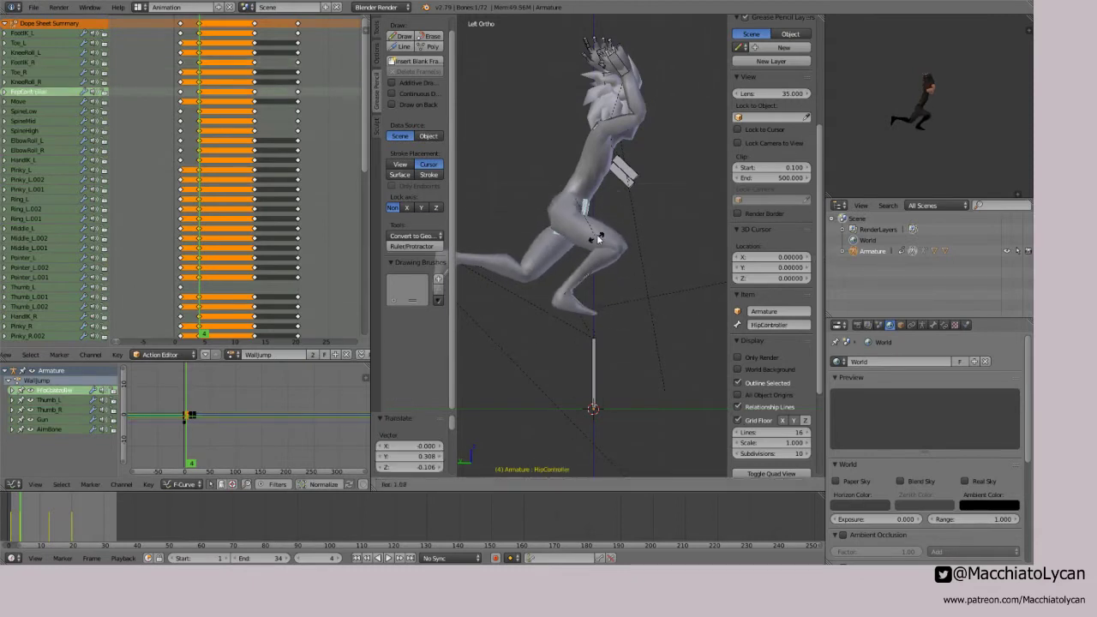
click(596, 245)
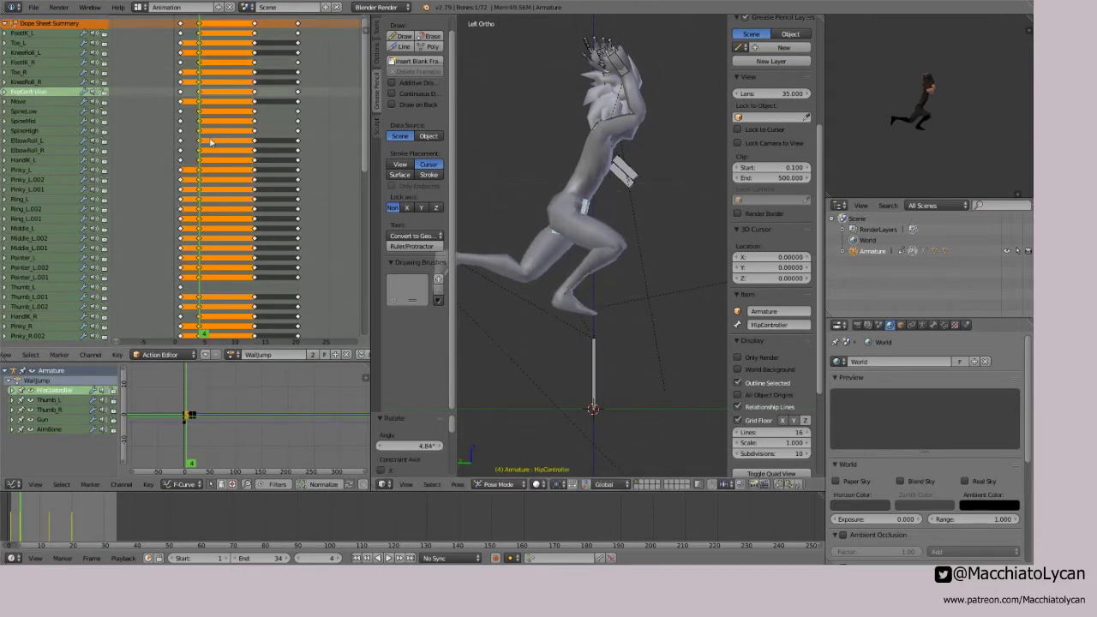
Step: Delete the frame-4 keyframes from the WallJump action and scrub back to frame 1
mouse_move(203, 126)
mouse_down()
mouse_move(220, 125)
mouse_move(193, 123)
mouse_up()
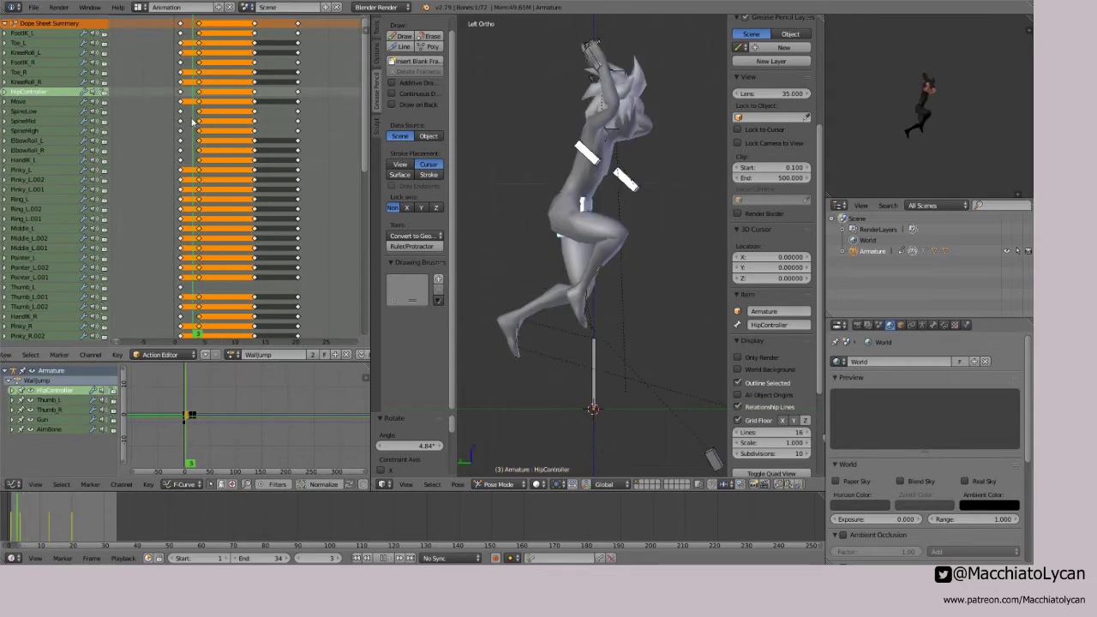
right_click(198, 24)
key(x)
click(204, 28)
drag(226, 60, 180, 94)
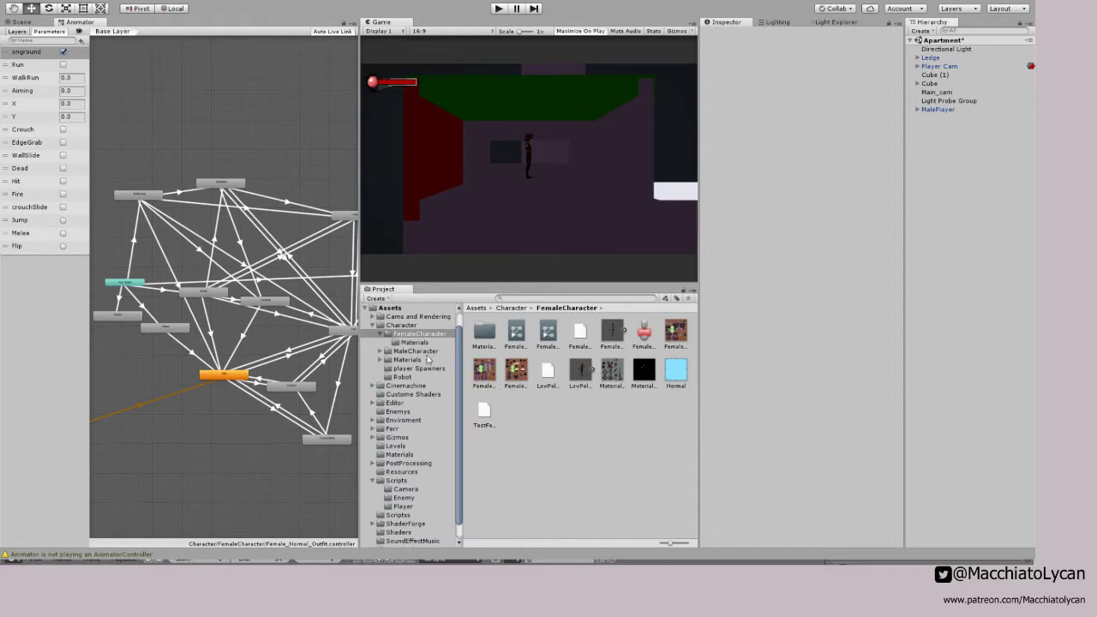
Step: Switch to Unity and examine the WallSlide clip of LowPolyFemaleConcept close up in an enlarged animation preview
click(580, 371)
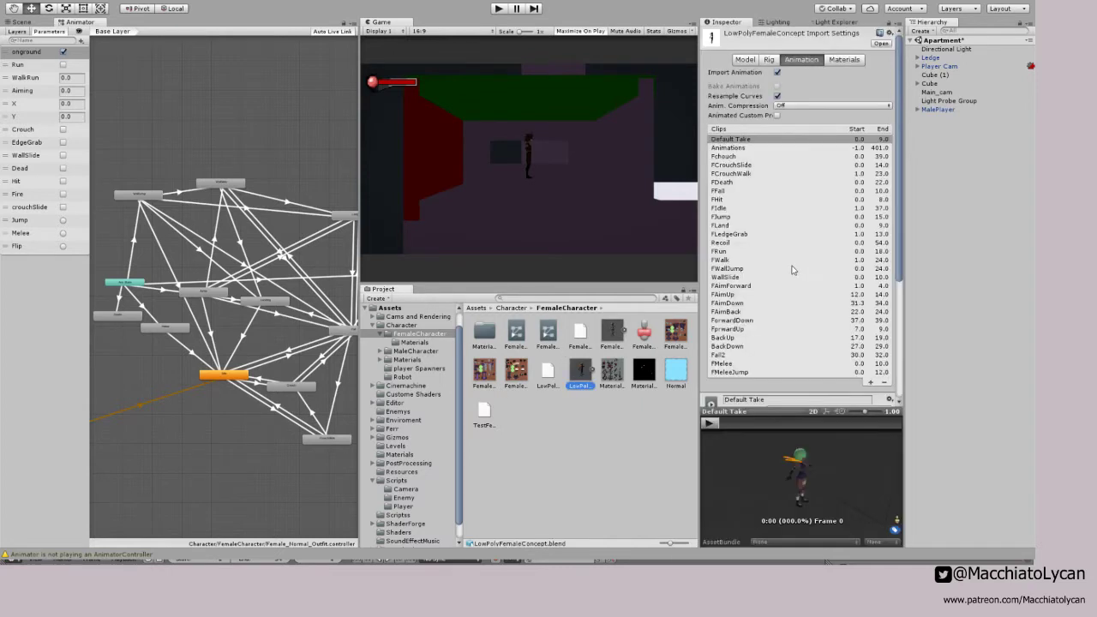
click(728, 278)
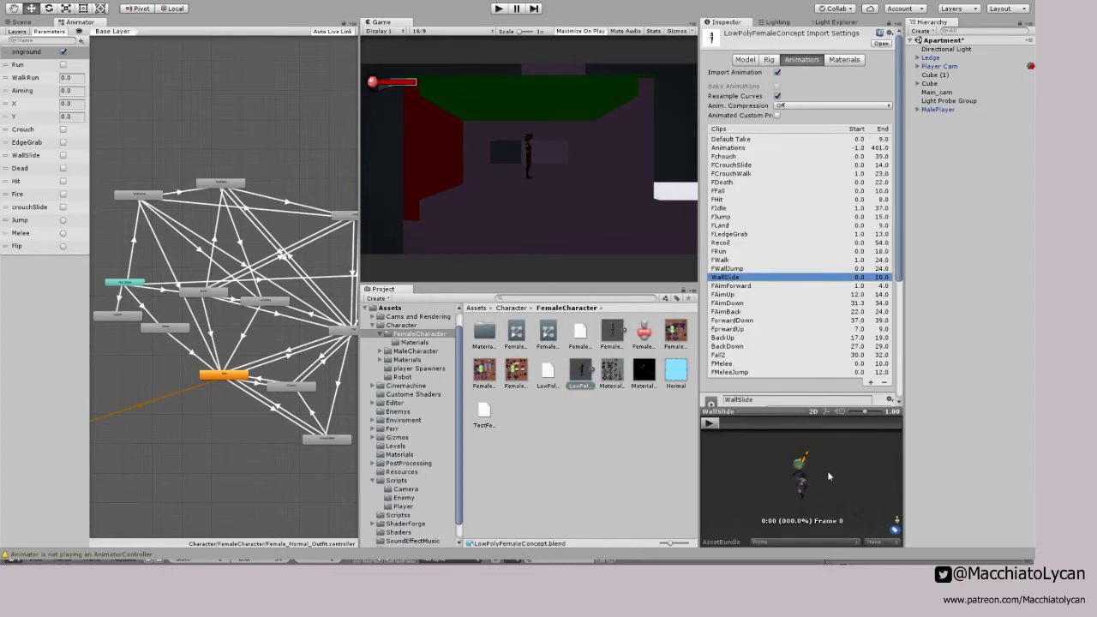
drag(772, 411, 772, 180)
alt+drag(873, 333, 785, 245)
scroll(804, 269, up, 4)
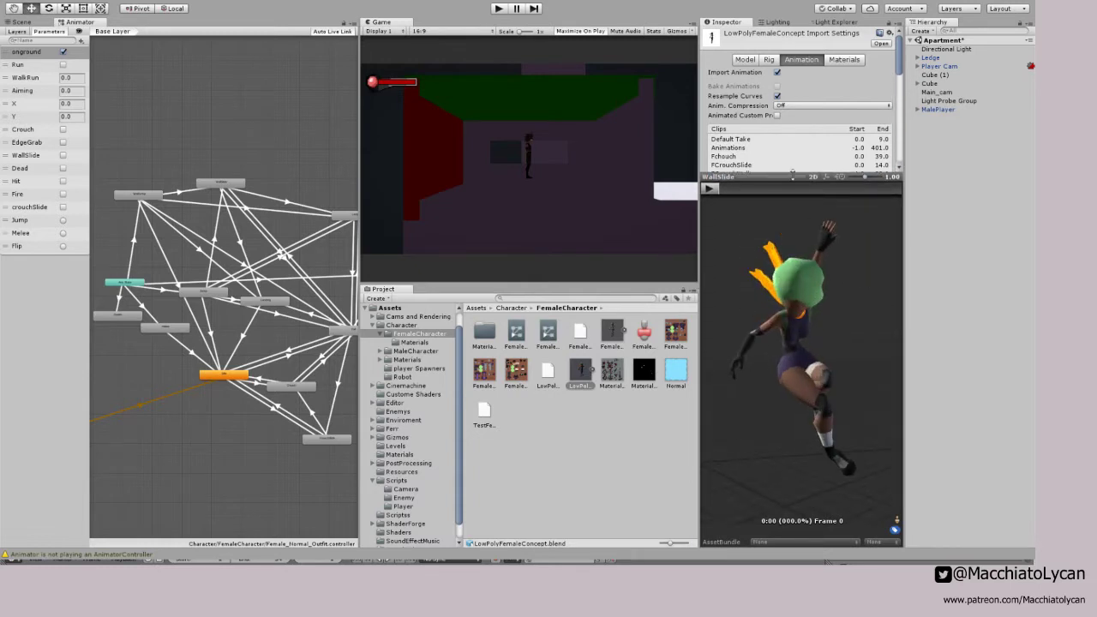
Step: Preview the female model's FWallJump clip from the side and scrub through its motion
scroll(776, 155, down, 5)
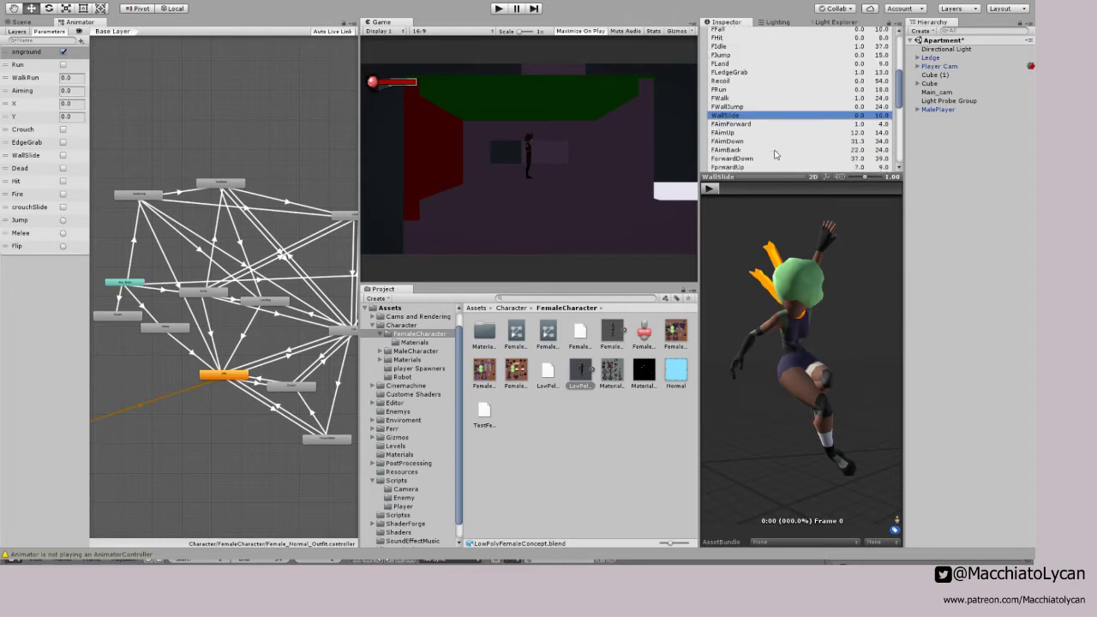
click(729, 106)
alt+drag(860, 337, 816, 343)
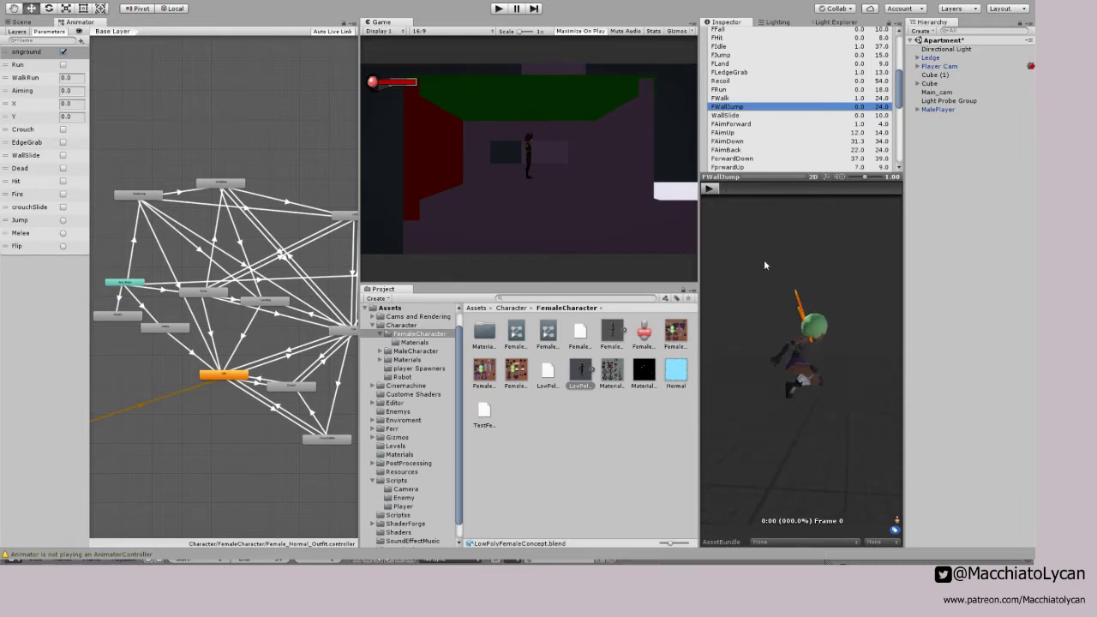
drag(720, 194, 779, 283)
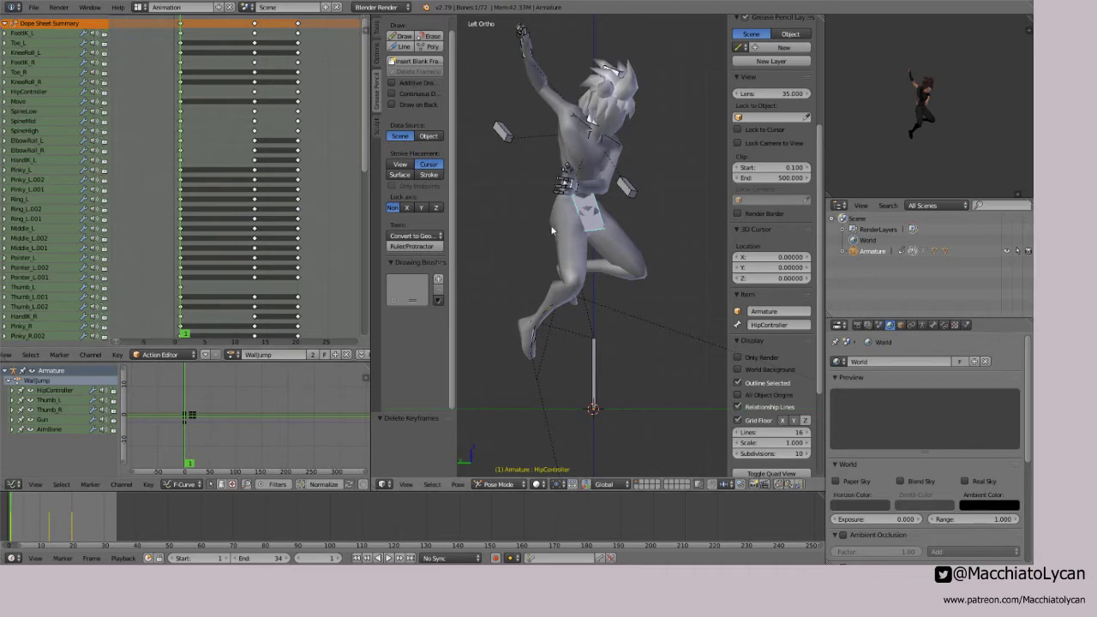
Step: Switch back to Blender and, at frame 1, trackball-rotate HipController and move it about 0.365 in Y and -0.370 in Z
right_click(594, 224)
key(r)
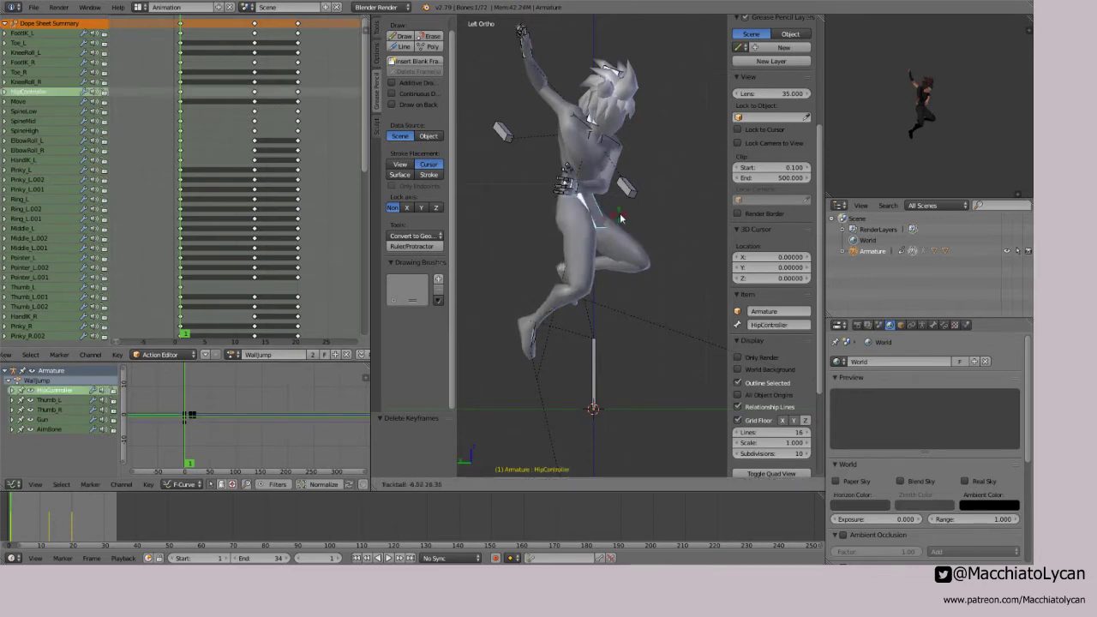
click(623, 216)
key(g)
click(581, 259)
Step: Move FootIK_L about 0.284 in Y and -0.293 in Z at frame 1
right_click(579, 293)
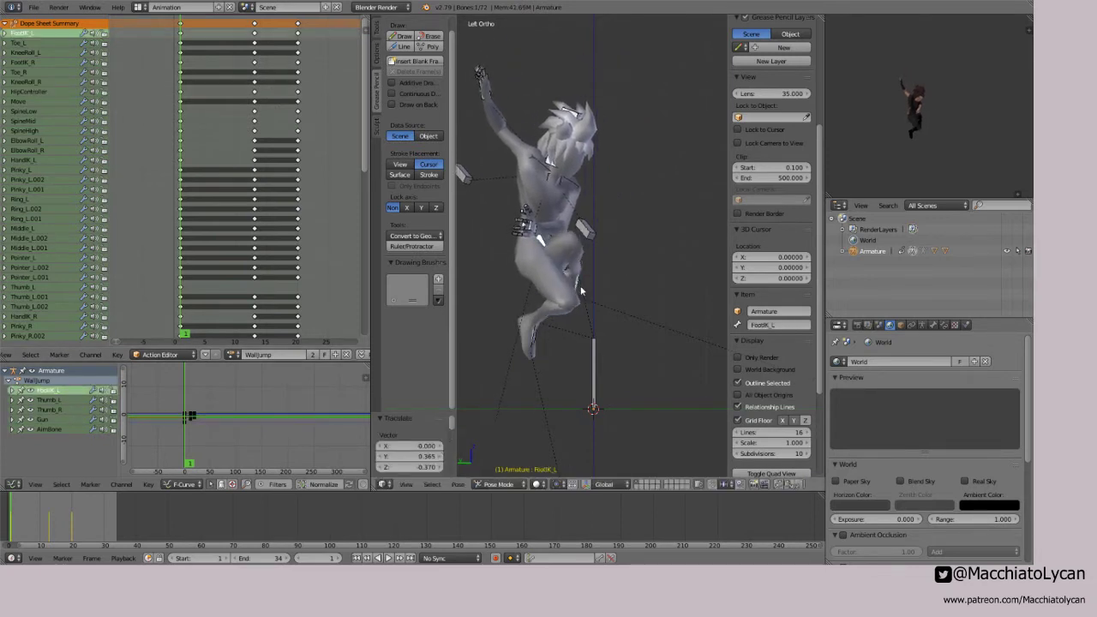
key(g)
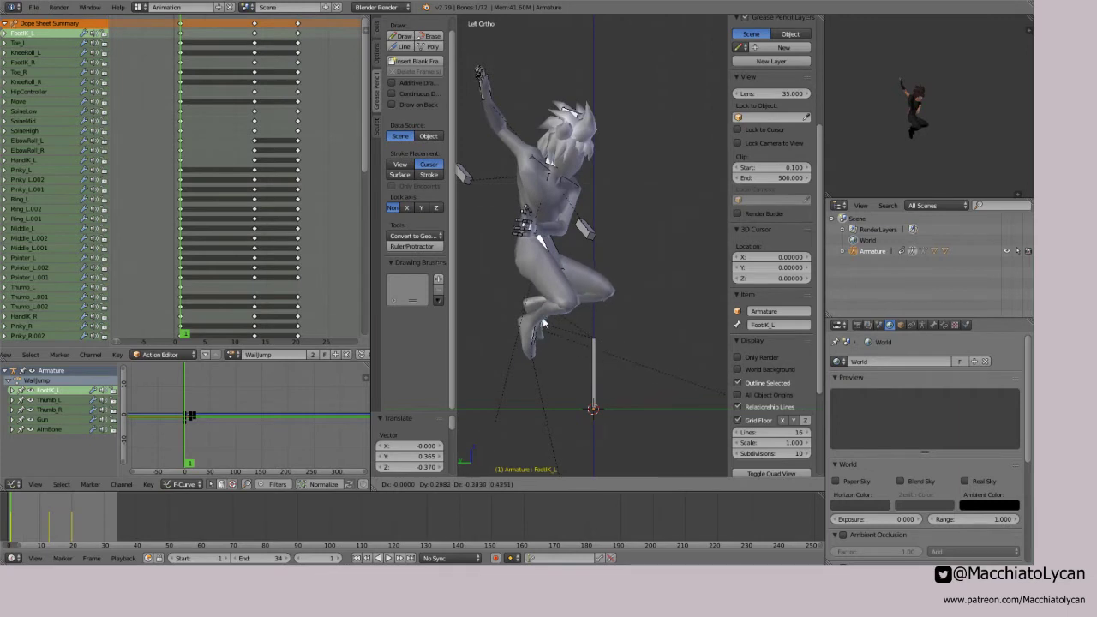
click(539, 315)
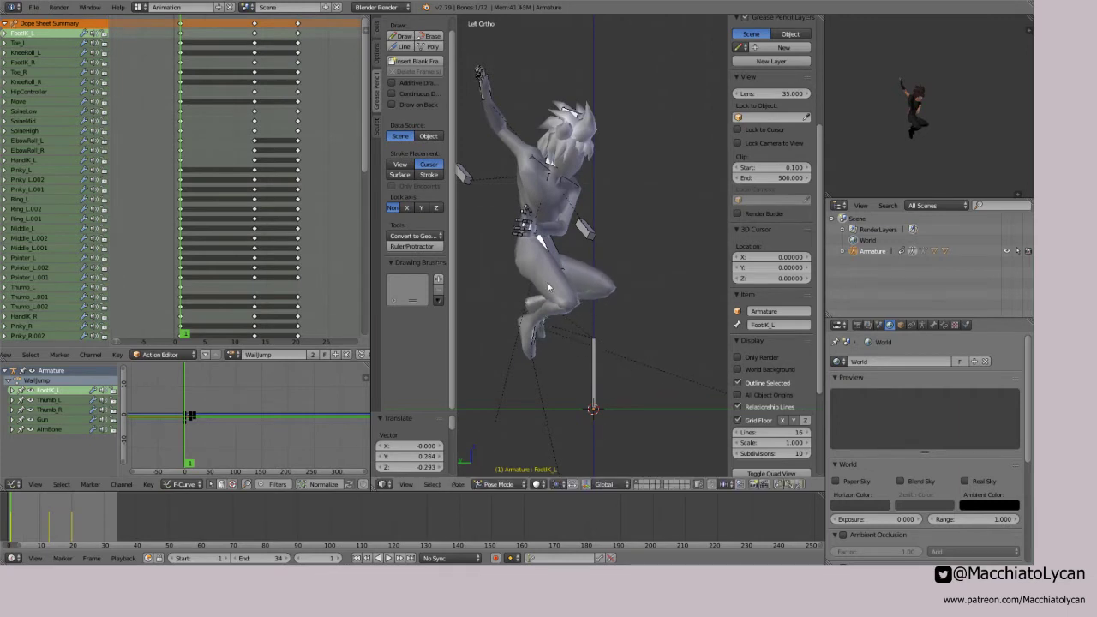
Step: Lower the hip controller by about 0.10 in Z and move the right hand control down and sideways with it
right_click(544, 228)
key(g)
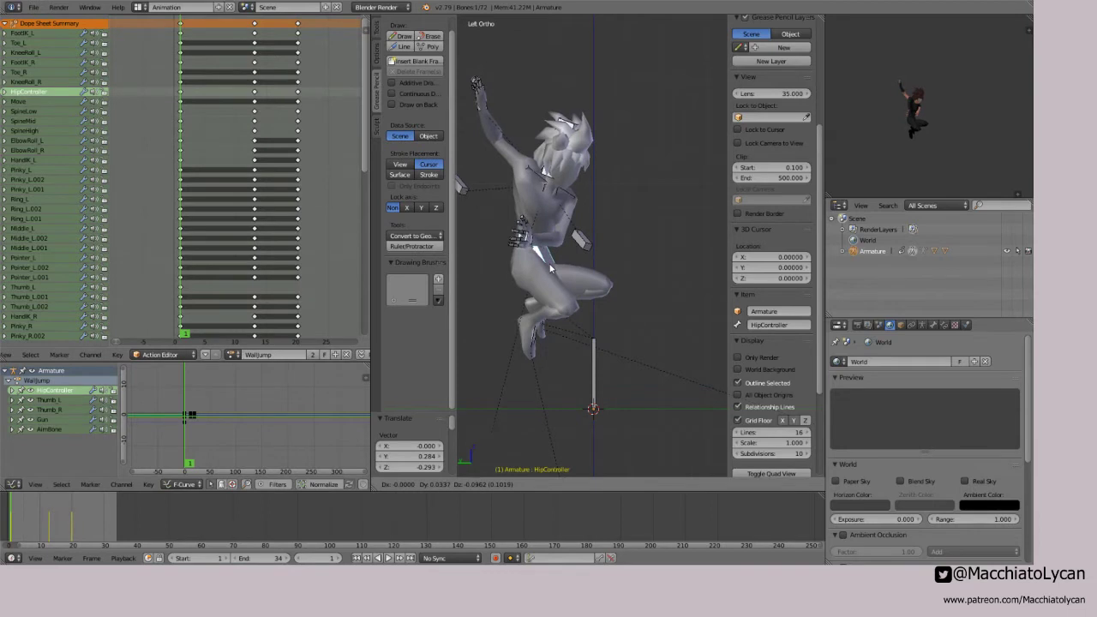
click(508, 163)
right_click(489, 117)
key(g)
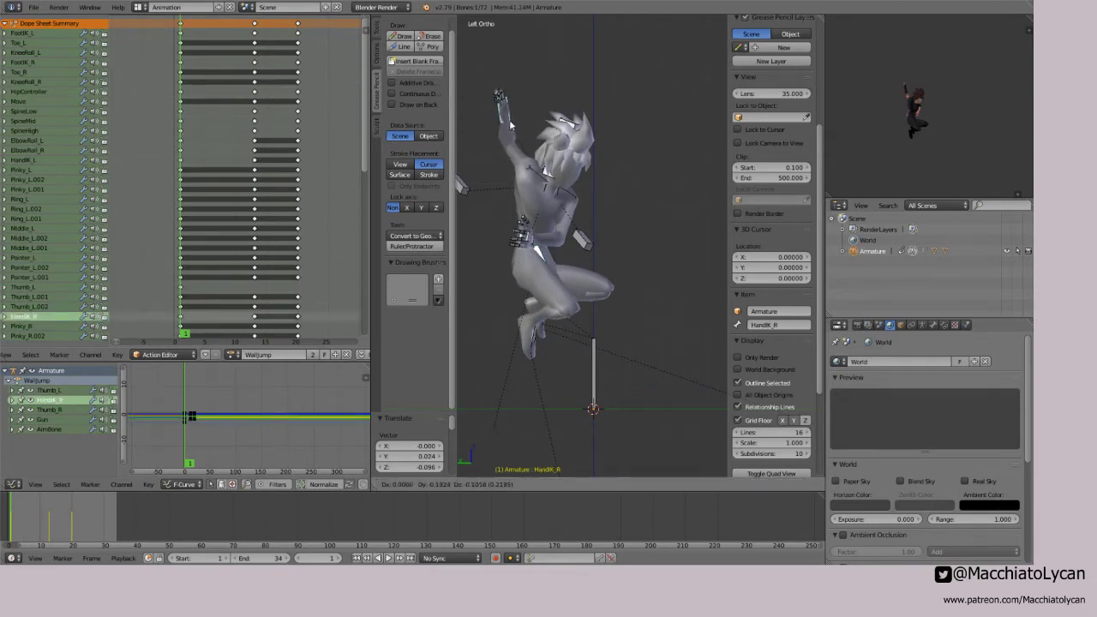
click(510, 125)
Step: Adjust the position of the left hand control slightly and insert a keyframe at frame 1
right_click(535, 244)
key(g)
click(532, 244)
key(i)
mouse_move(185, 191)
mouse_down()
mouse_move(263, 190)
mouse_move(188, 186)
mouse_up()
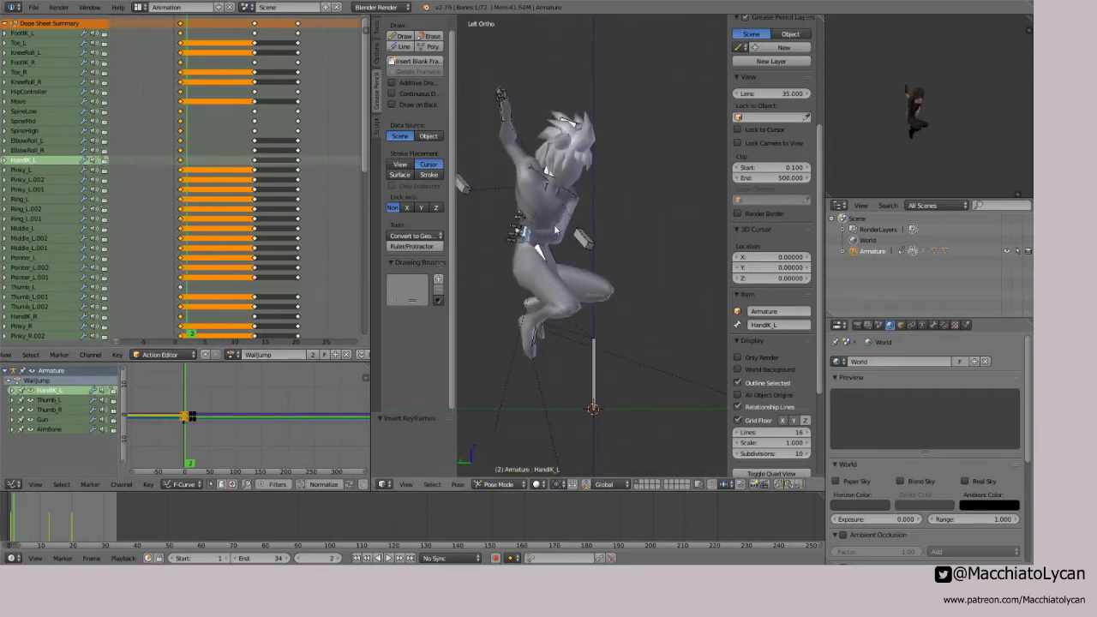
right_click(506, 124)
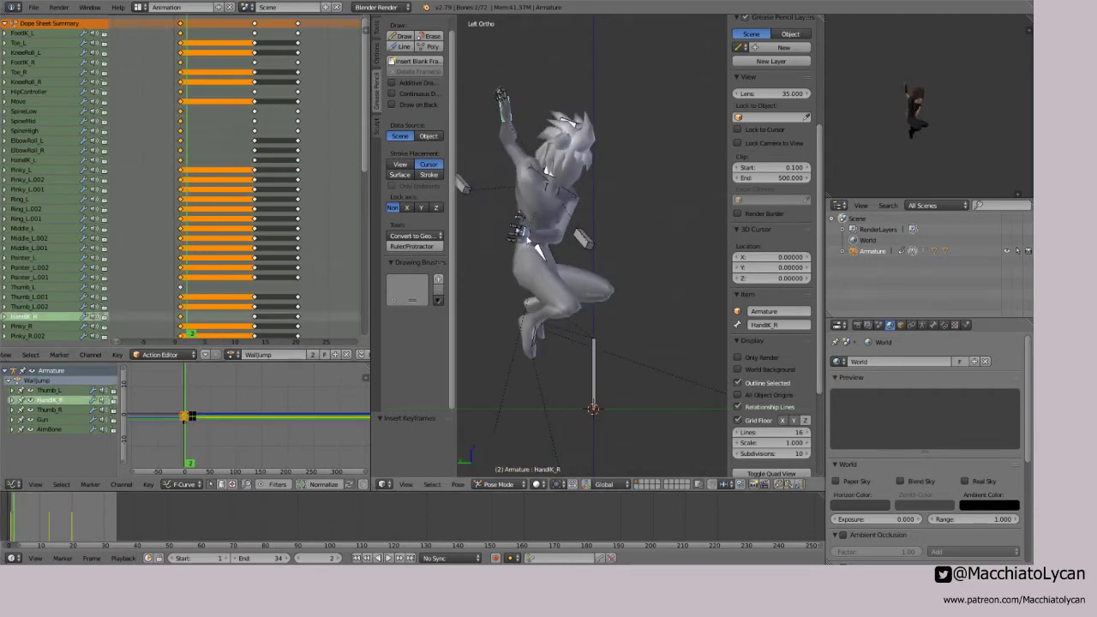
right_click(529, 241)
key(g)
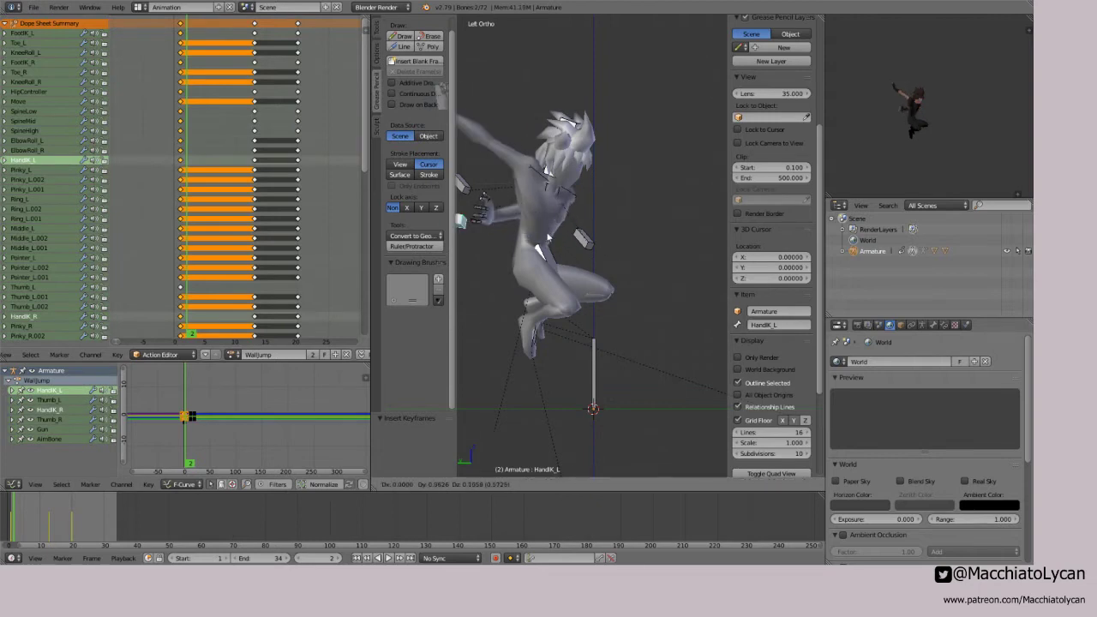
click(592, 216)
scroll(565, 225, down, 1)
scroll(566, 224, down, 1)
mouse_move(586, 227)
shift+middle_down()
mouse_move(626, 232)
mouse_move(607, 230)
shift+middle_up()
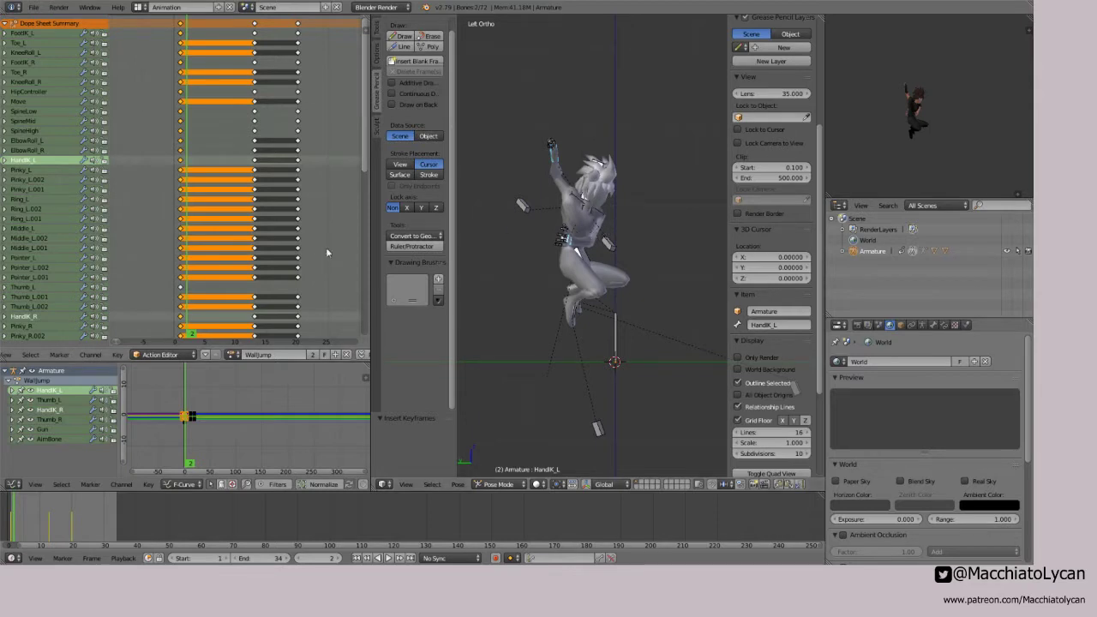
click(181, 240)
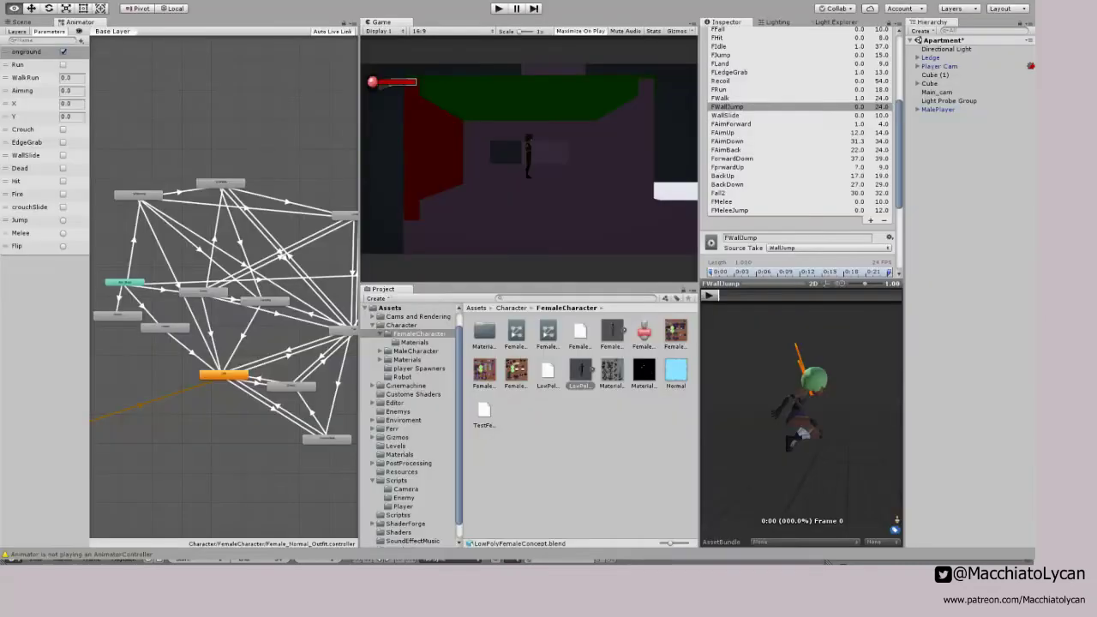
Step: Switch to Unity, examine the FWallJump clip's starting pose from several angles in the preview, and return to Blender
drag(844, 408, 627, 393)
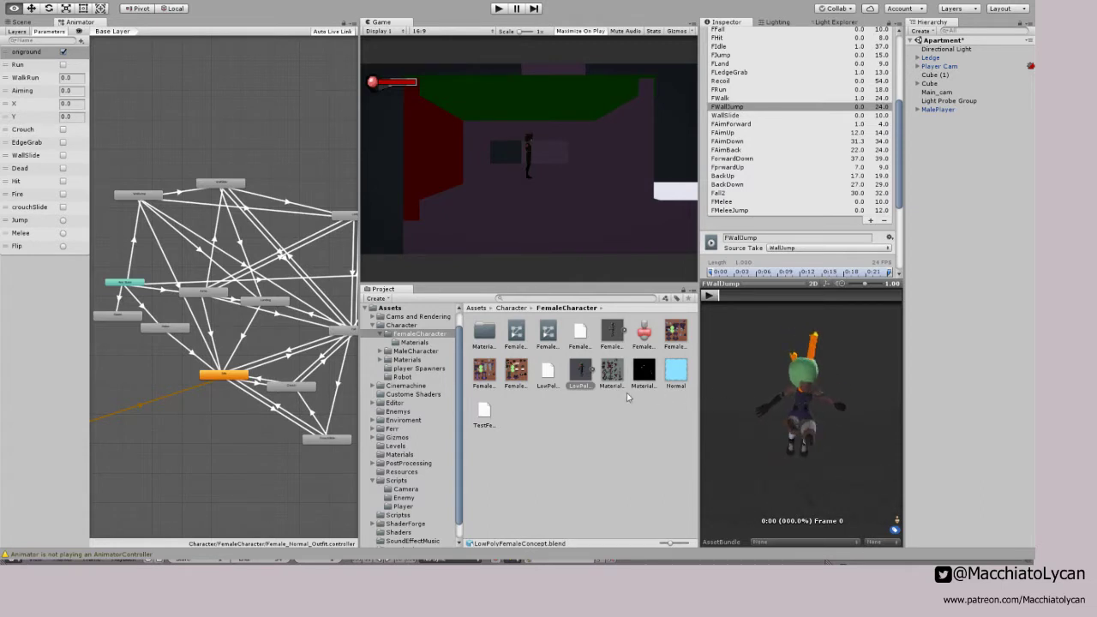
alt+drag(784, 409, 821, 399)
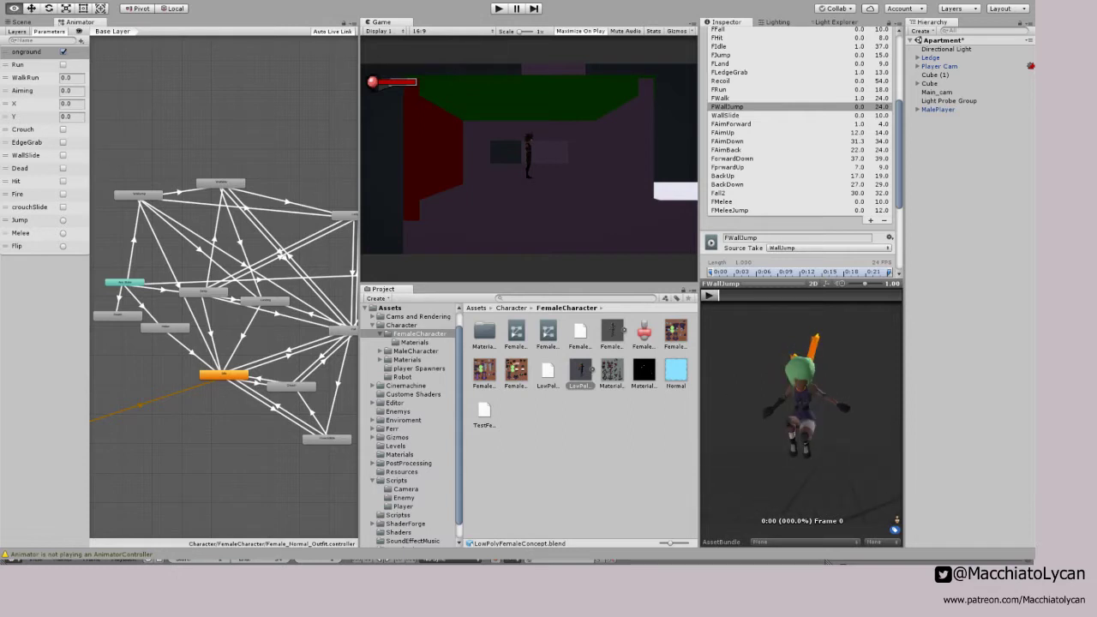
key(alt+Tab)
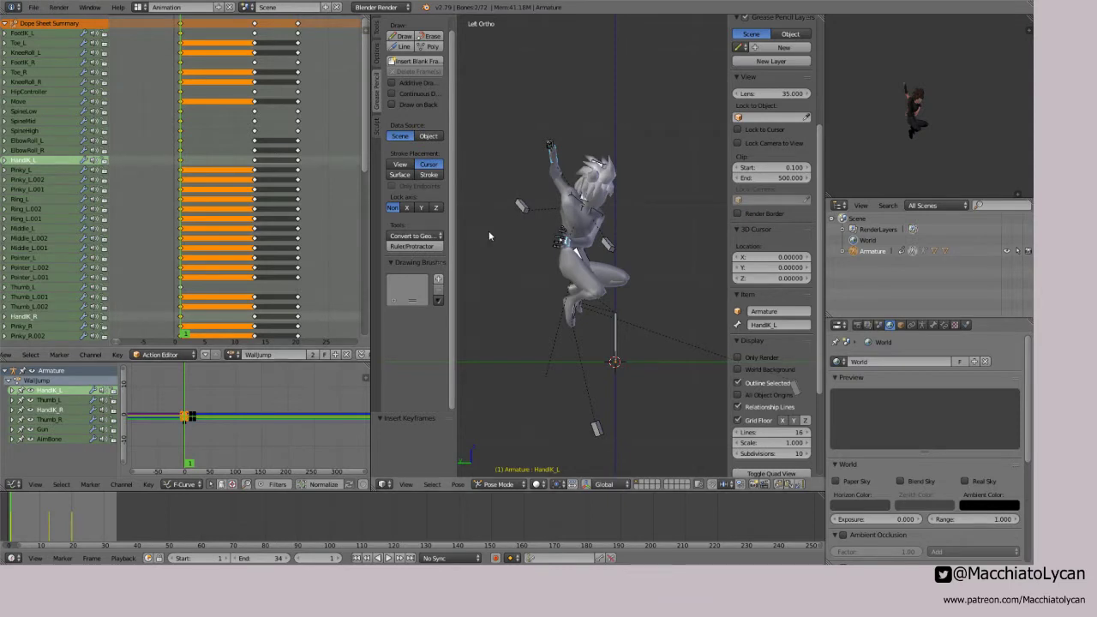
Step: Rotate the SpineHigh bone freely with trackball rotation
middle_drag(629, 245, 559, 248)
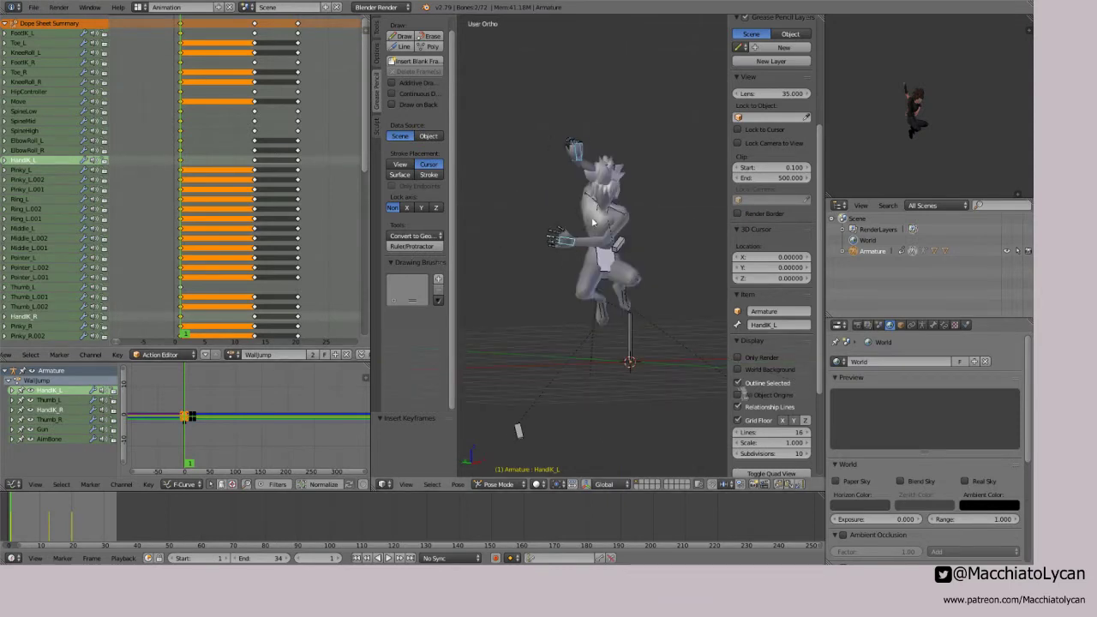
right_click(600, 230)
key(r)
key(r)
click(627, 240)
Step: Clear the pose rotation of the spine bones and the right shoulder, using wireframe display to reach them
key(KP_Decimal)
scroll(614, 236, down, 6)
key(KP_5)
scroll(612, 238, down, 6)
mouse_move(613, 237)
middle_down()
mouse_move(619, 266)
mouse_move(656, 292)
middle_up()
scroll(614, 270, up, 5)
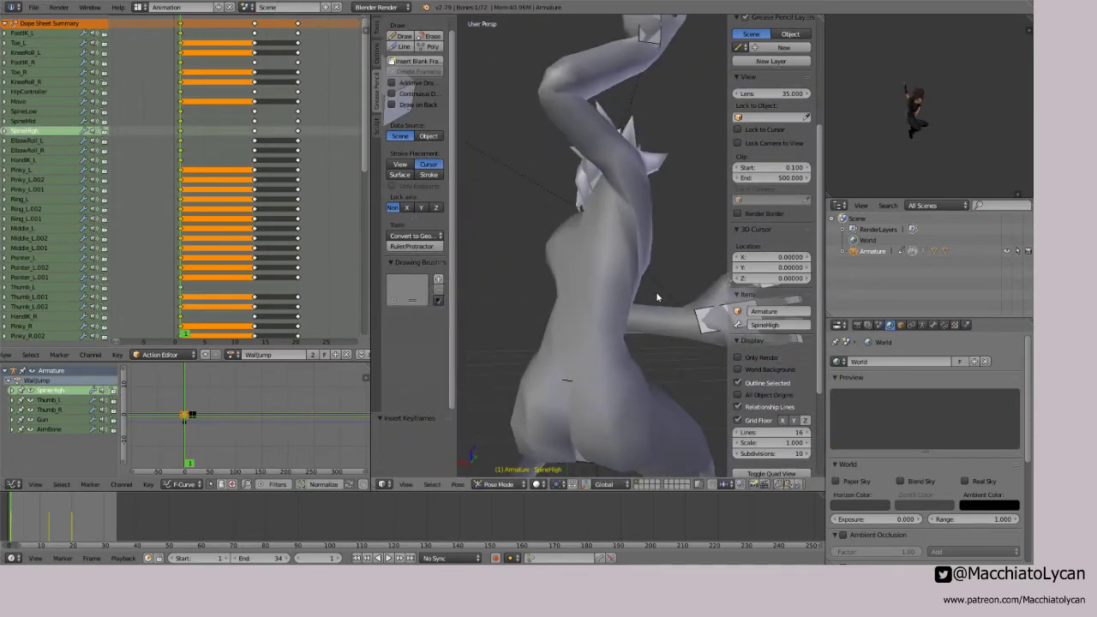
key(z)
right_click(583, 343)
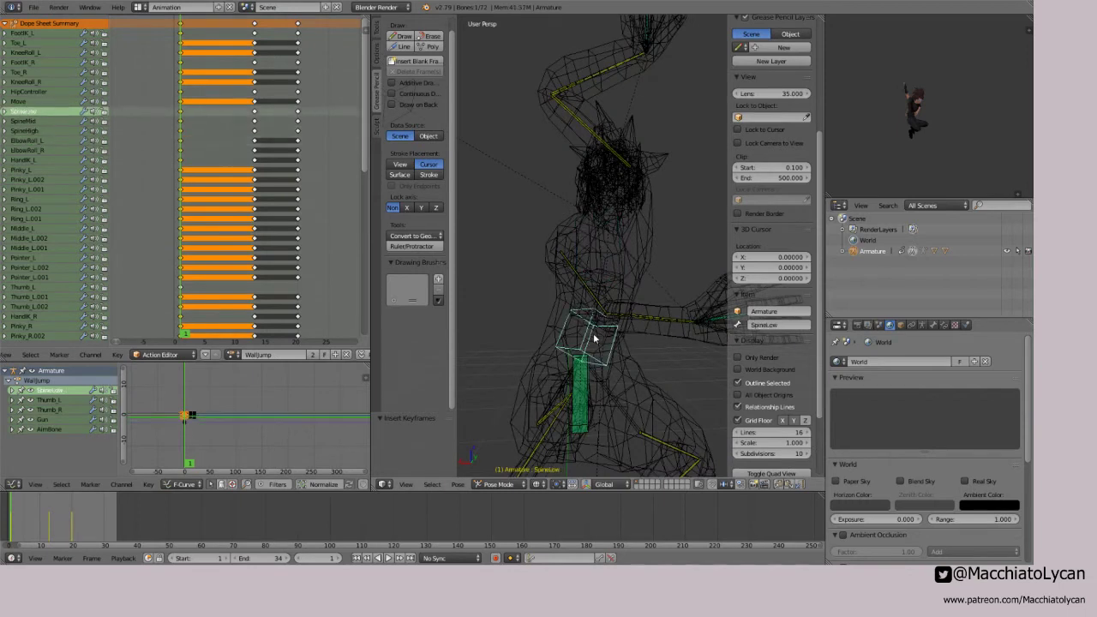
key(alt+r)
right_click(605, 299)
right_click(606, 274)
key(alt+r)
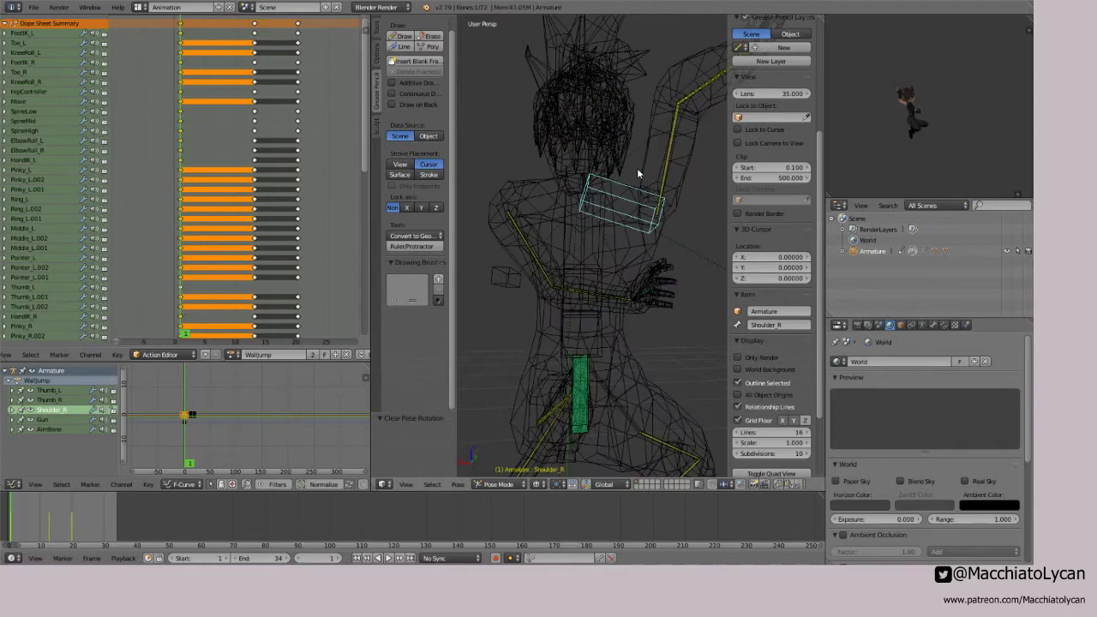
Step: Restore solid display and rotate the raised right hand control so the hand bends downward
scroll(652, 185, down, 4)
right_click(668, 165)
key(z)
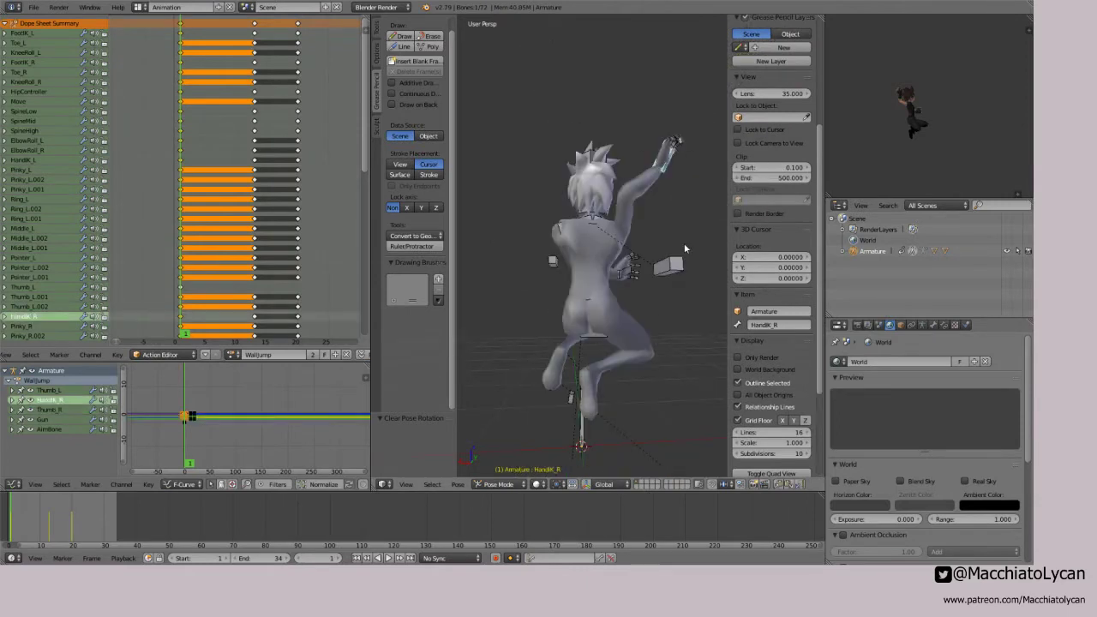
key(r)
key(r)
click(630, 211)
key(r)
click(687, 208)
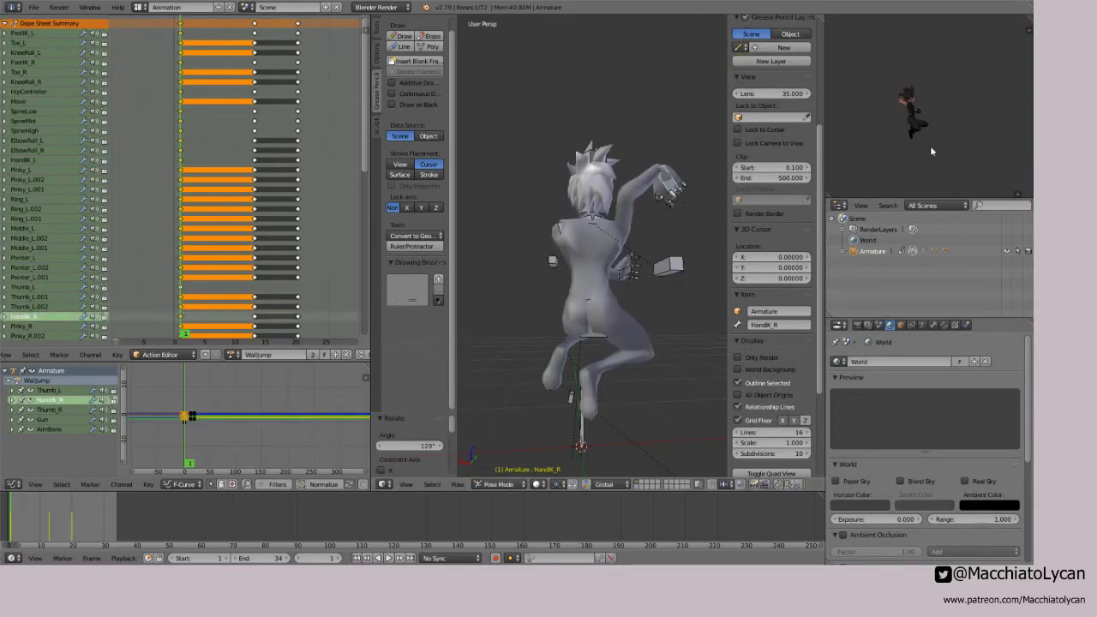
Step: Tilt the right foot control with trackball rotation and move it about 0.10 in Y and 0.09 in Z
right_click(601, 391)
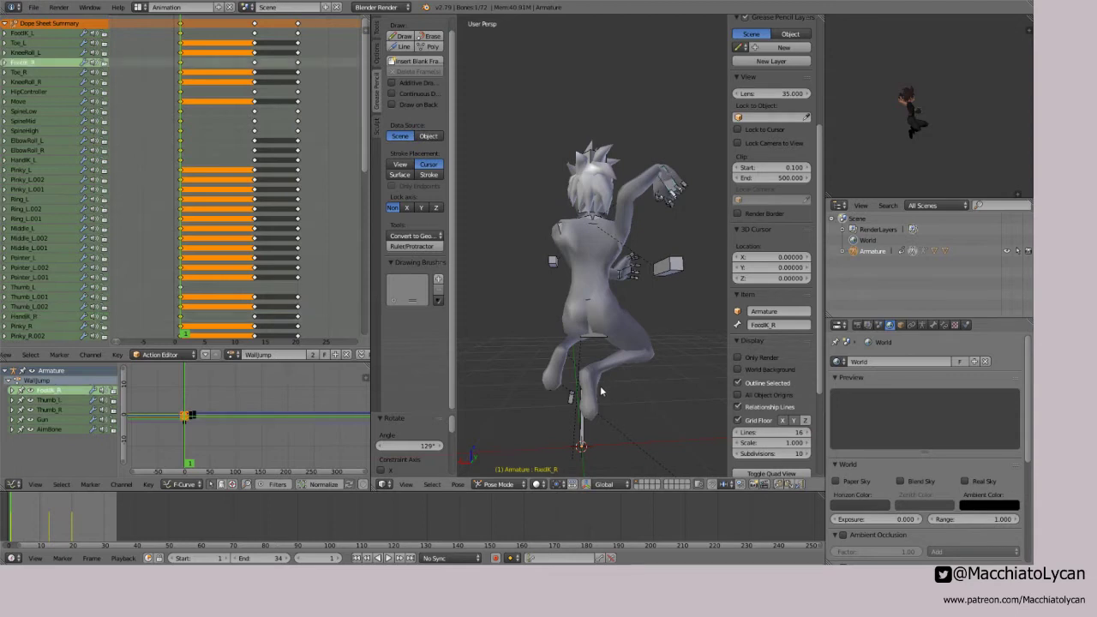
key(KP_3)
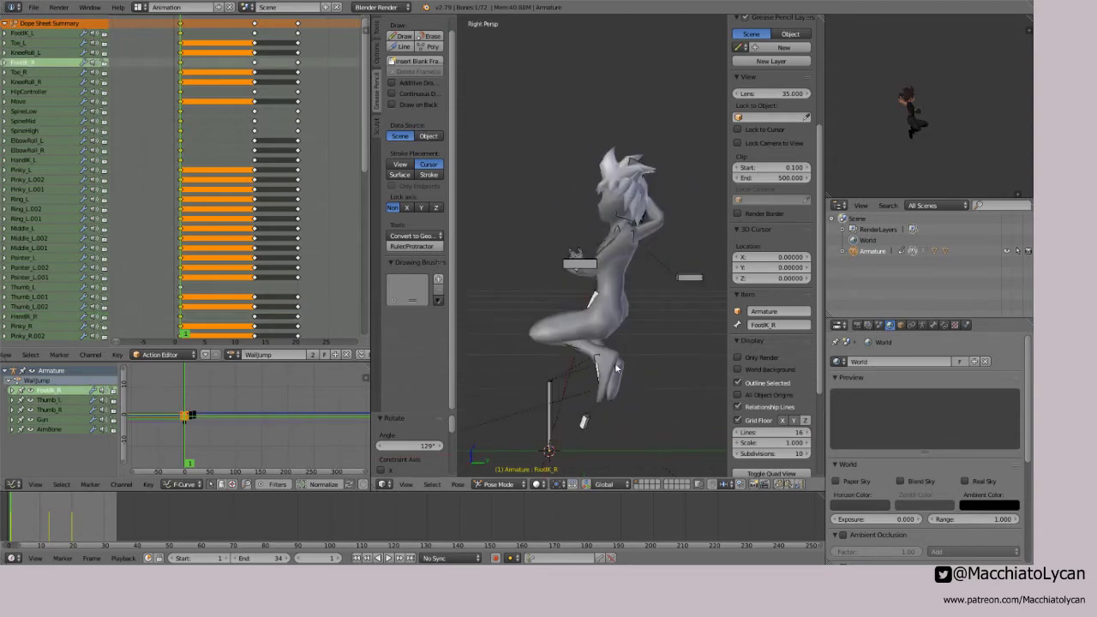
key(r)
key(r)
click(658, 379)
key(g)
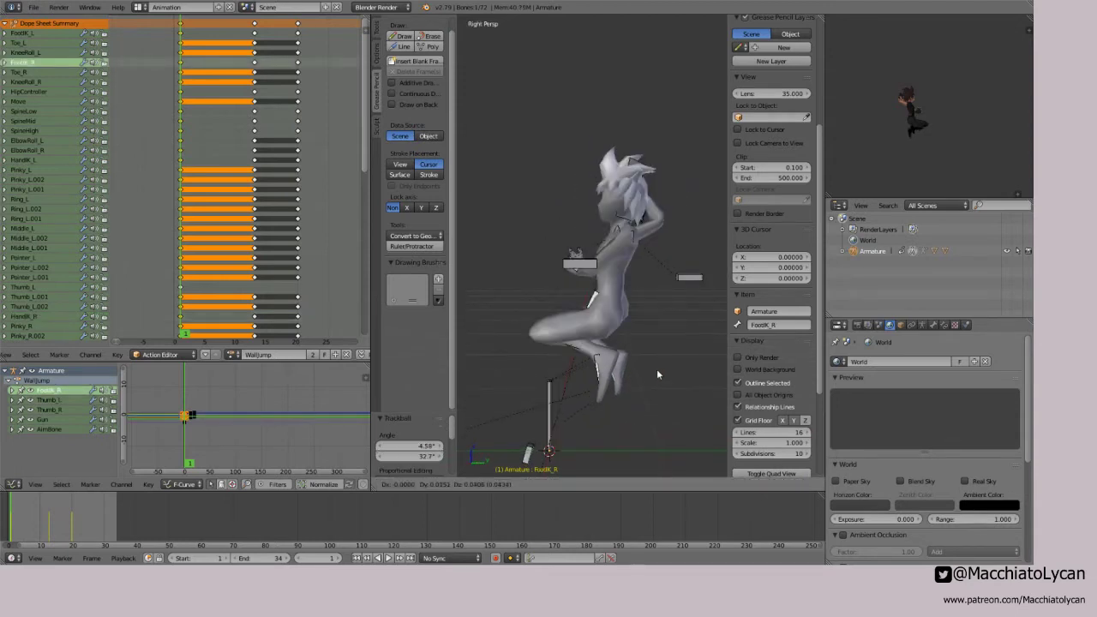
click(663, 364)
Step: Move the left foot control backward behind the body and rotate it about -16°
right_click(599, 378)
key(g)
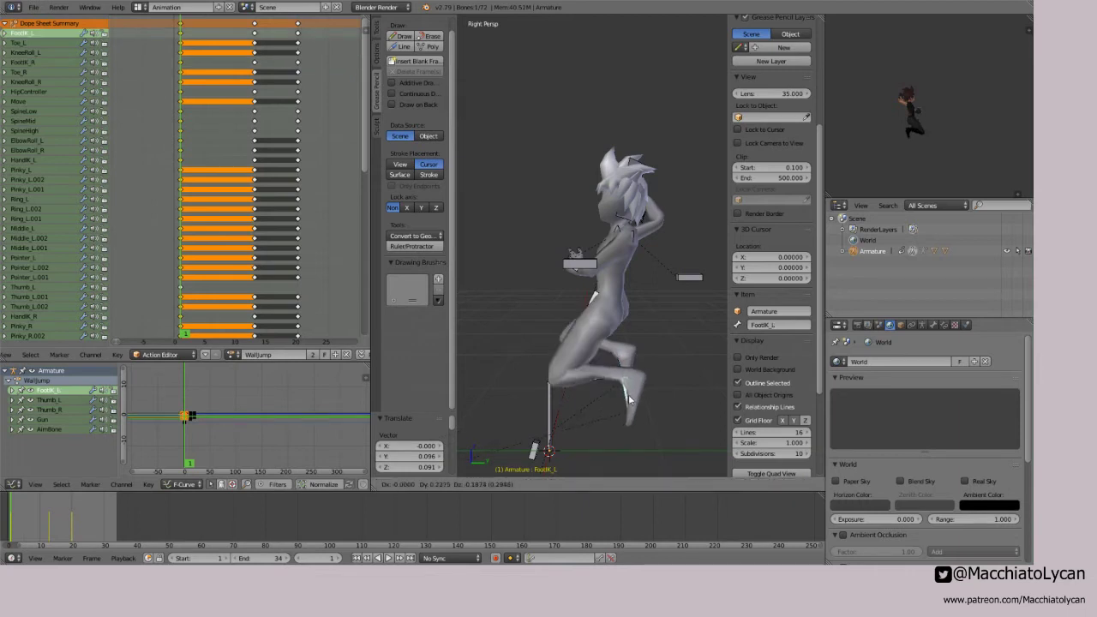
click(625, 394)
key(r)
click(660, 379)
Step: Lower the left foot control about 0.17 in Z, adjust its rotation, and raise it about 0.045
key(g)
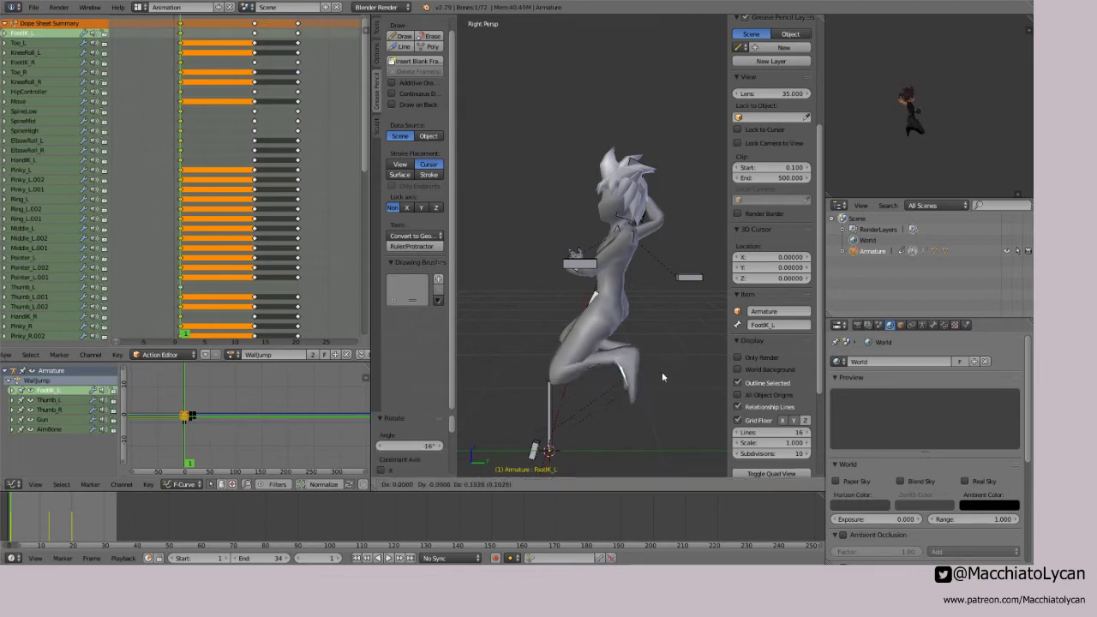
click(663, 407)
key(r)
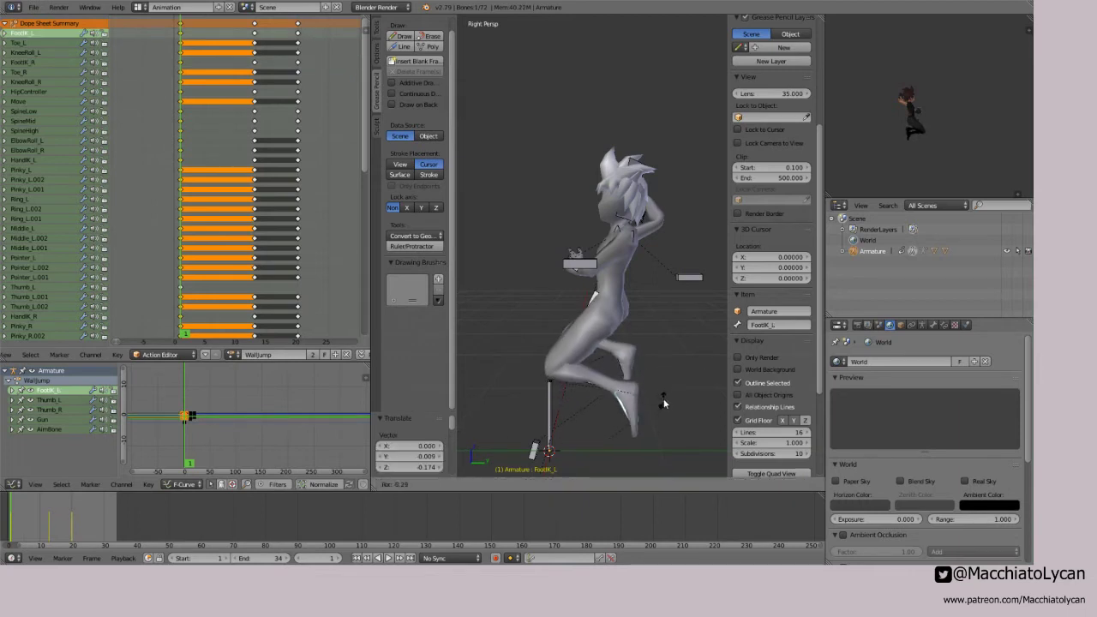
click(664, 398)
key(g)
click(662, 392)
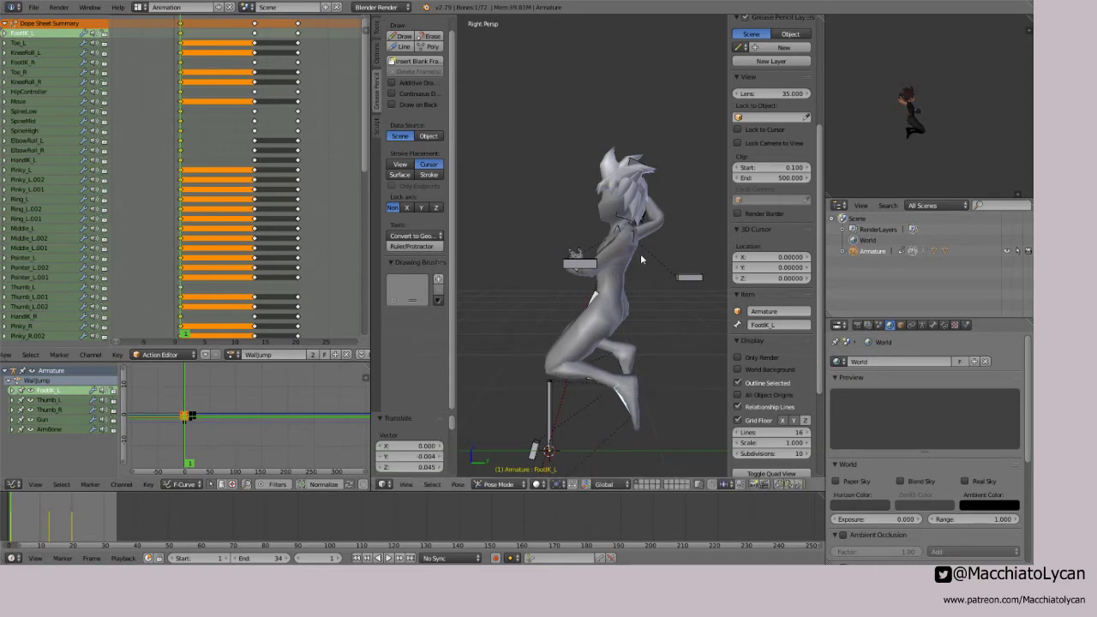
Step: Lower the right hand control beside the hip in the left orthographic view, by about -0.09 in Y and -0.87 in Z
key(ctrl+KP_3)
right_click(535, 198)
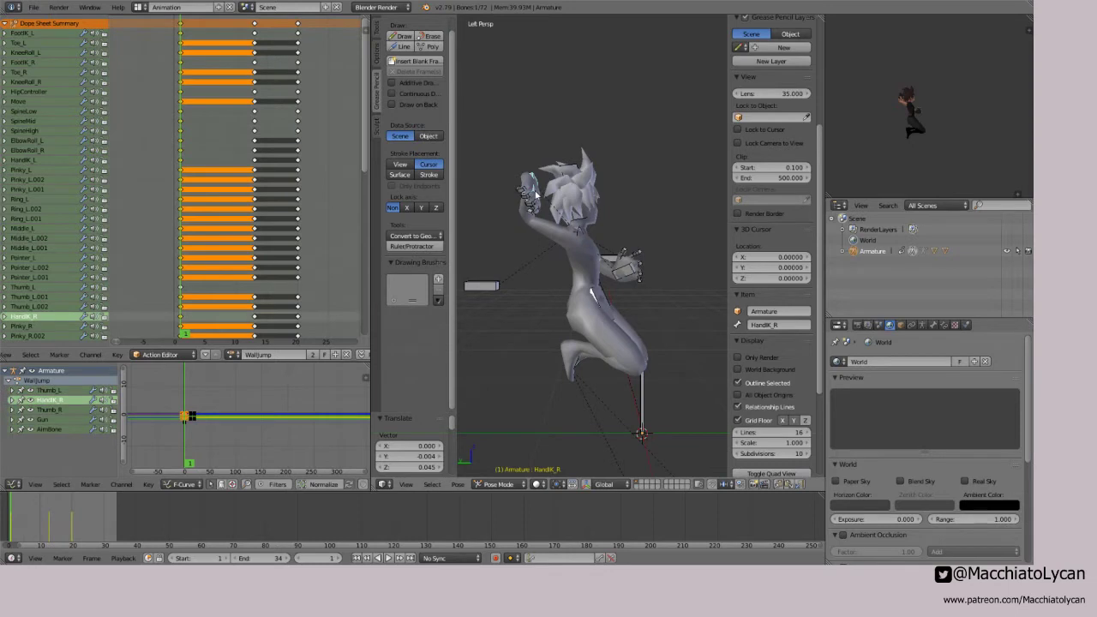
key(KP_5)
key(g)
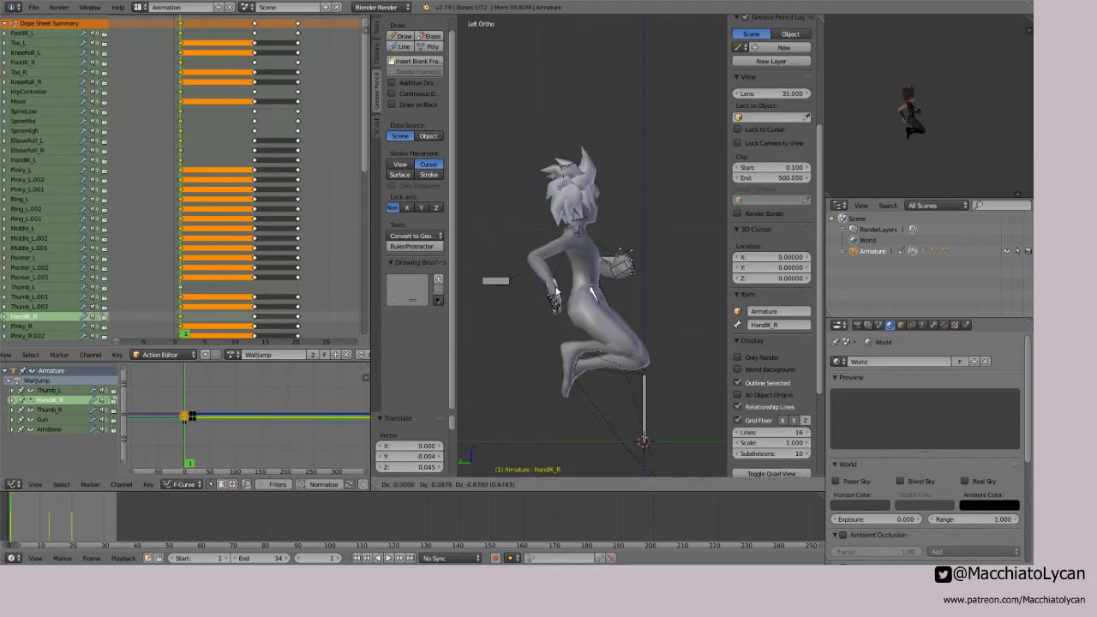
click(569, 287)
Step: Bend the torso forward by rotating the lower, middle and upper spine bones one after another
right_click(596, 277)
key(r)
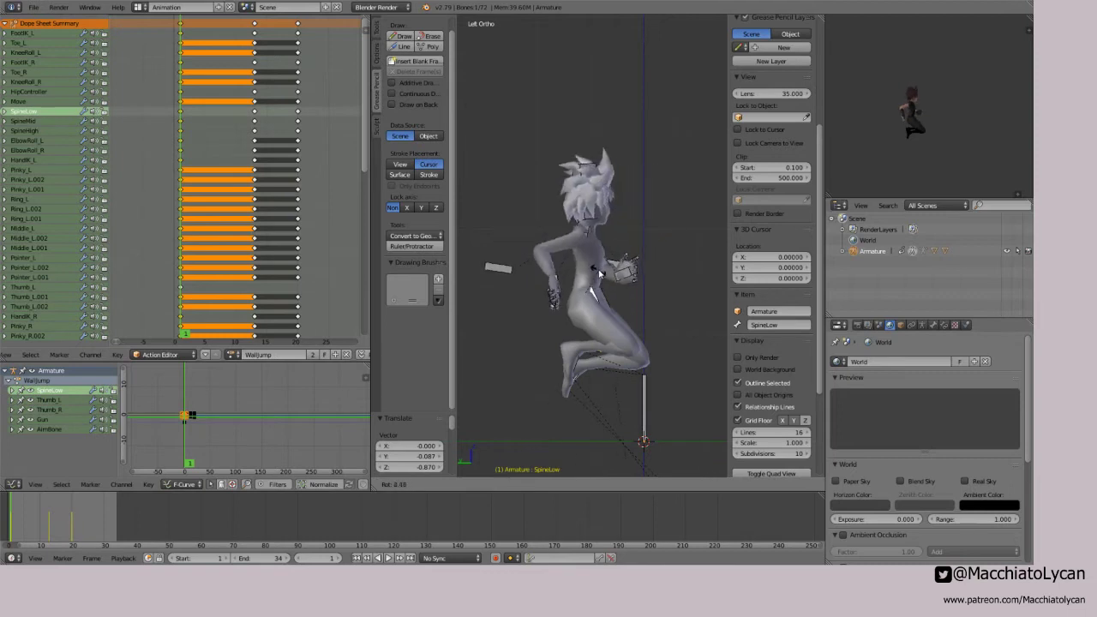
click(600, 277)
right_click(602, 269)
key(r)
click(608, 265)
right_click(609, 262)
key(r)
click(638, 243)
Step: Rotate the head by about 42° in the left view
right_click(643, 230)
key(r)
click(627, 217)
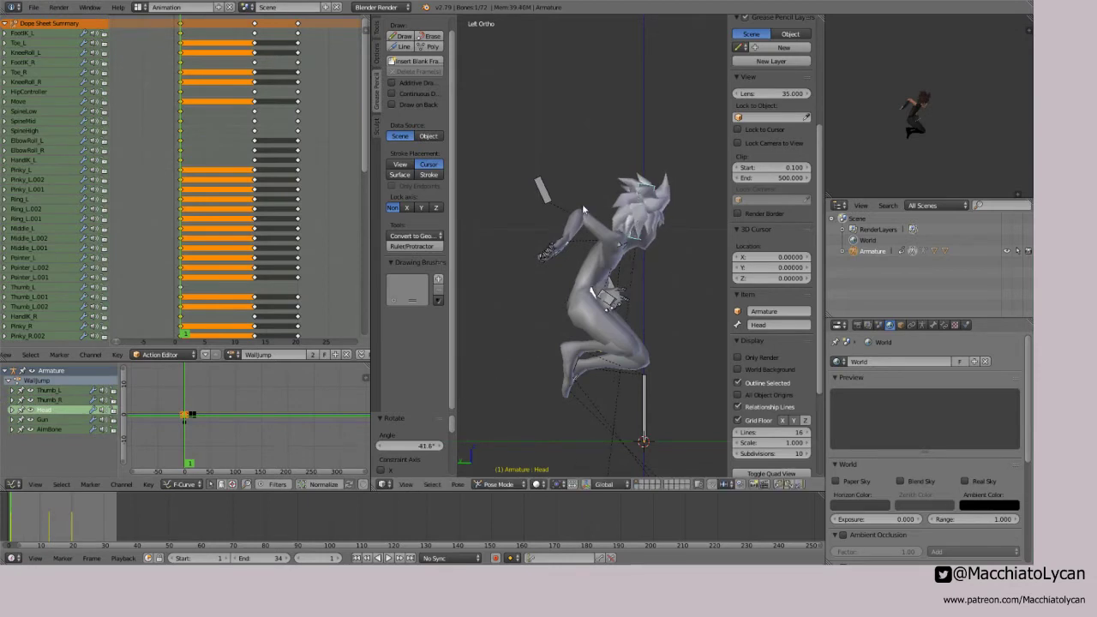
Step: Turn the right hand control with two trackball rotations so the hand points downward behind the body
right_click(562, 254)
key(r)
key(r)
click(573, 172)
key(r)
key(r)
click(630, 172)
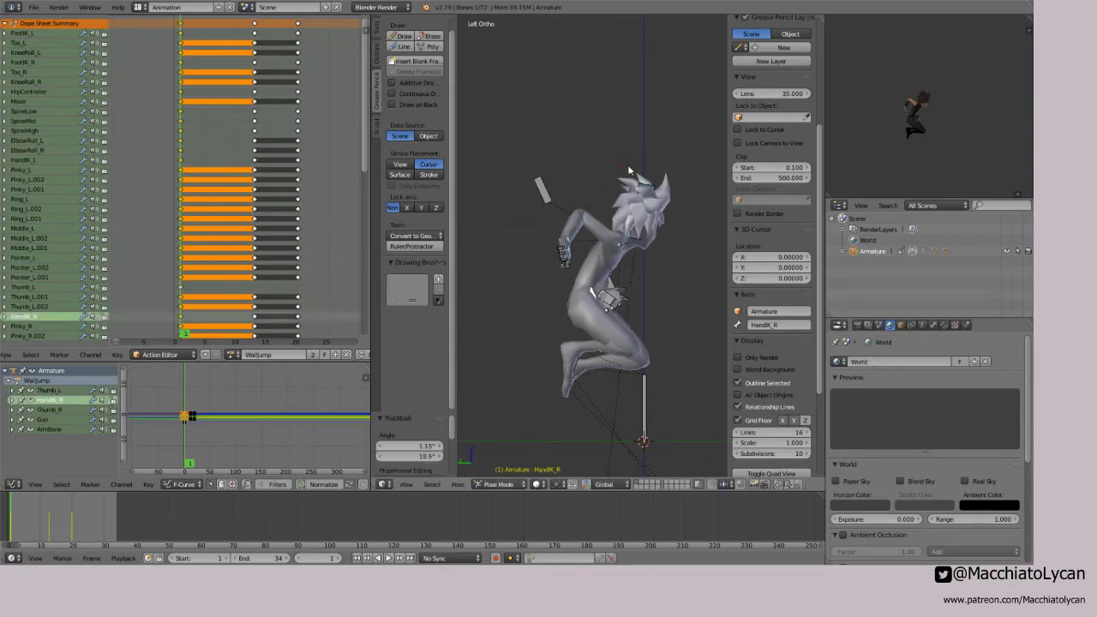
Step: Clear the left shoulder's pose rotation
right_click(607, 298)
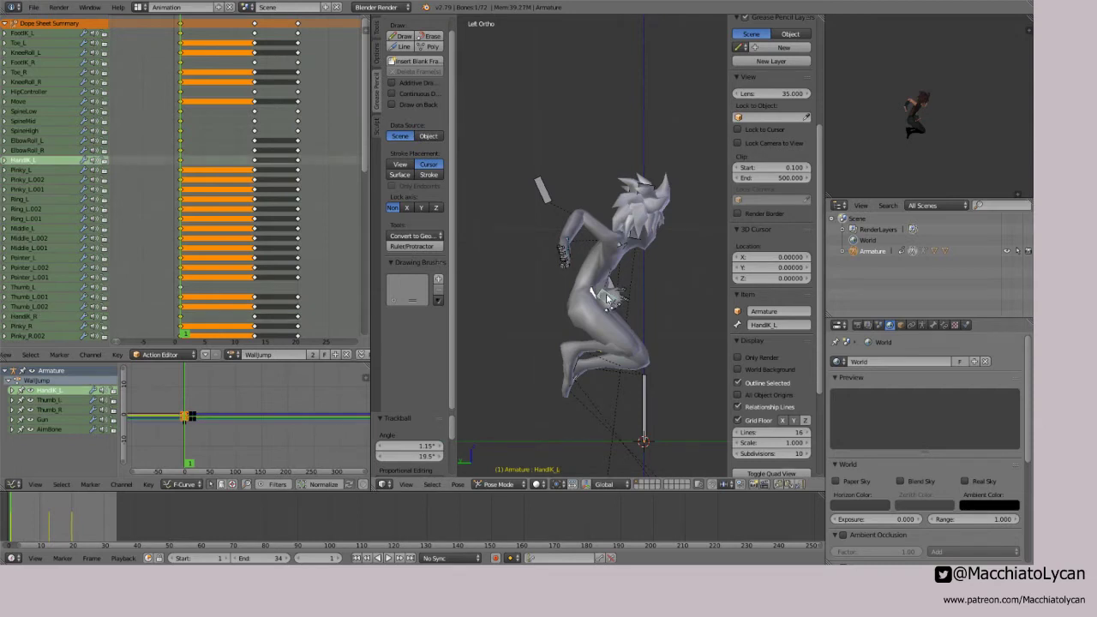
key(KP_1)
right_click(625, 247)
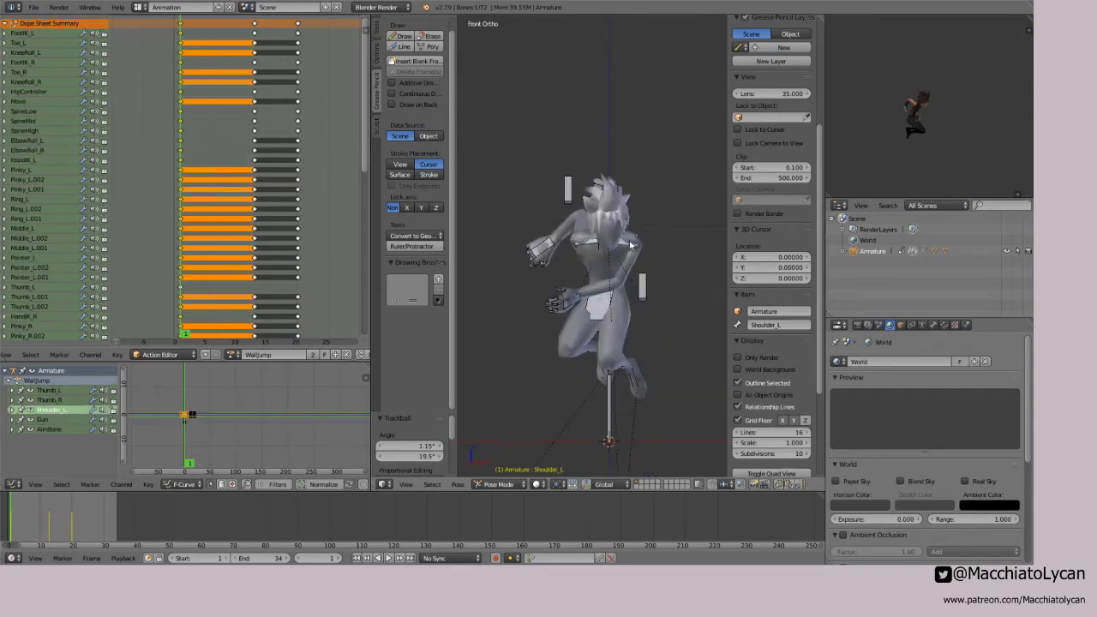
key(alt+r)
Step: Rotate the left hand control, ending with a trackball rotation of about 43.5° and 8°
right_click(568, 309)
key(r)
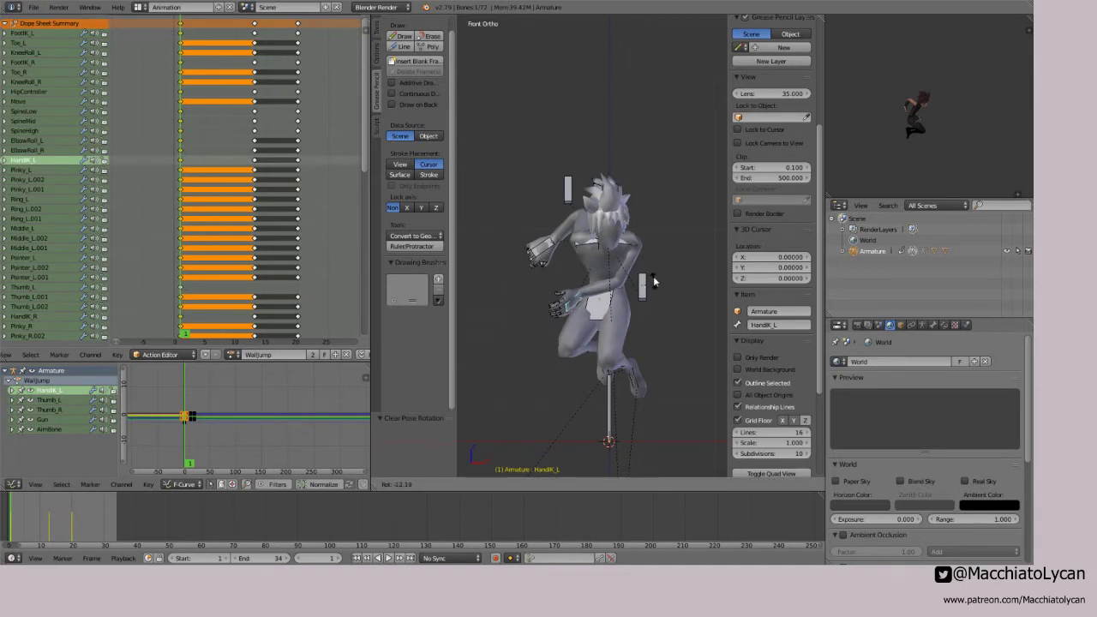
click(607, 260)
key(r)
key(r)
click(578, 295)
Step: Move the left hand outward about 0.85 in X and 0.43 in Z, and back about 0.37 in Y and 0.07 in Z
key(g)
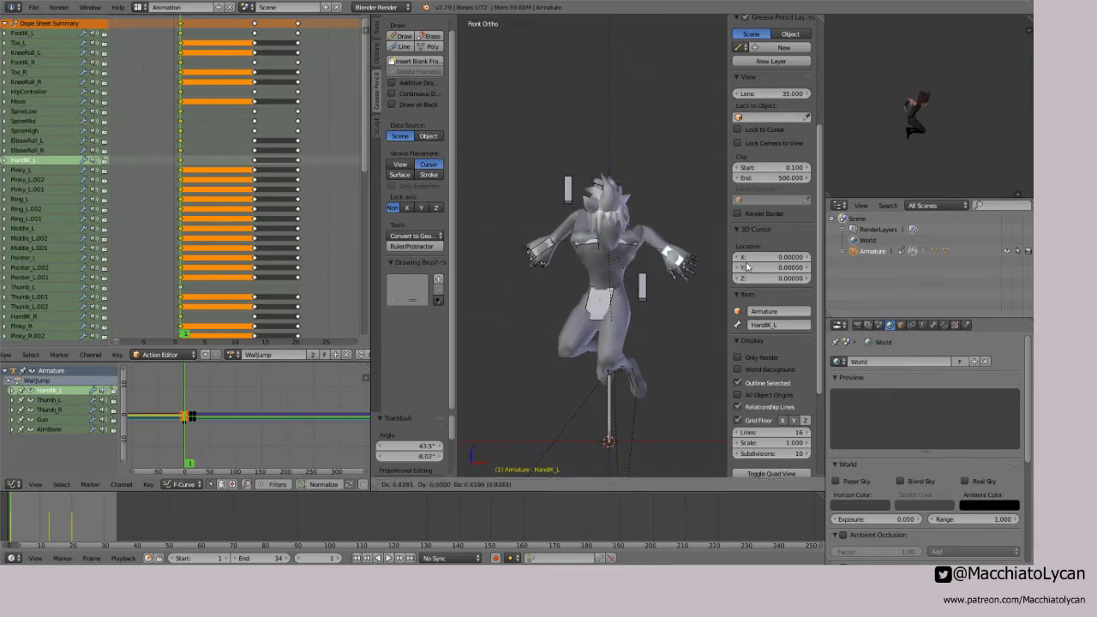
click(743, 261)
middle_drag(669, 249, 546, 244)
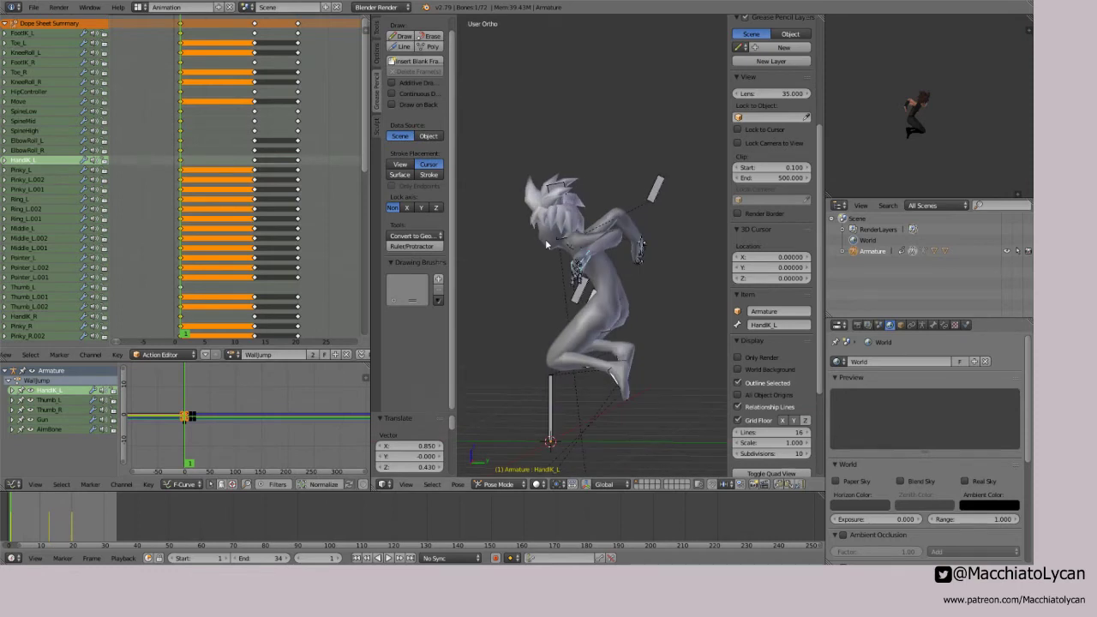
key(ctrl+KP_3)
key(g)
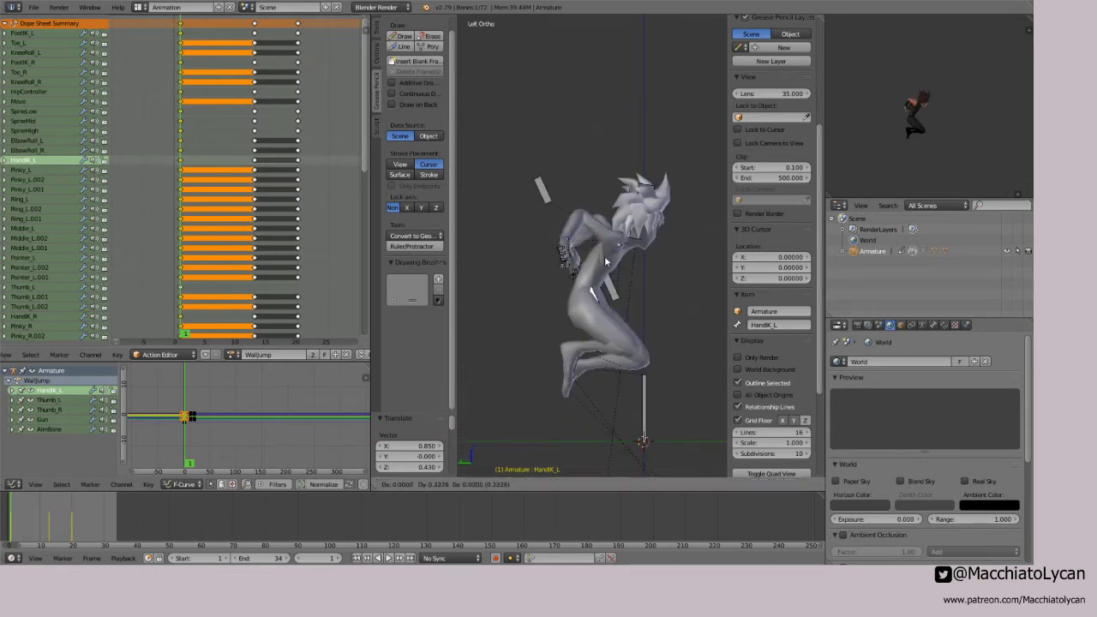
click(603, 254)
middle_drag(665, 244, 573, 248)
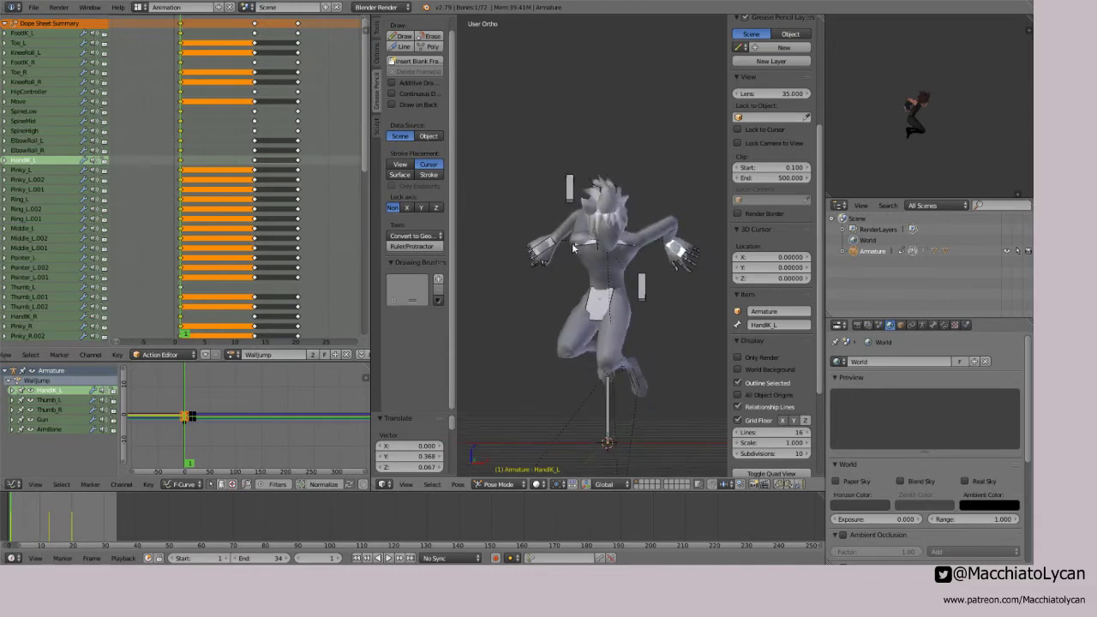
Step: Move the left hand control about 0.27 inward in X, then refine it about 0.13 outward in X and 0.12 up in Z
right_click(566, 192)
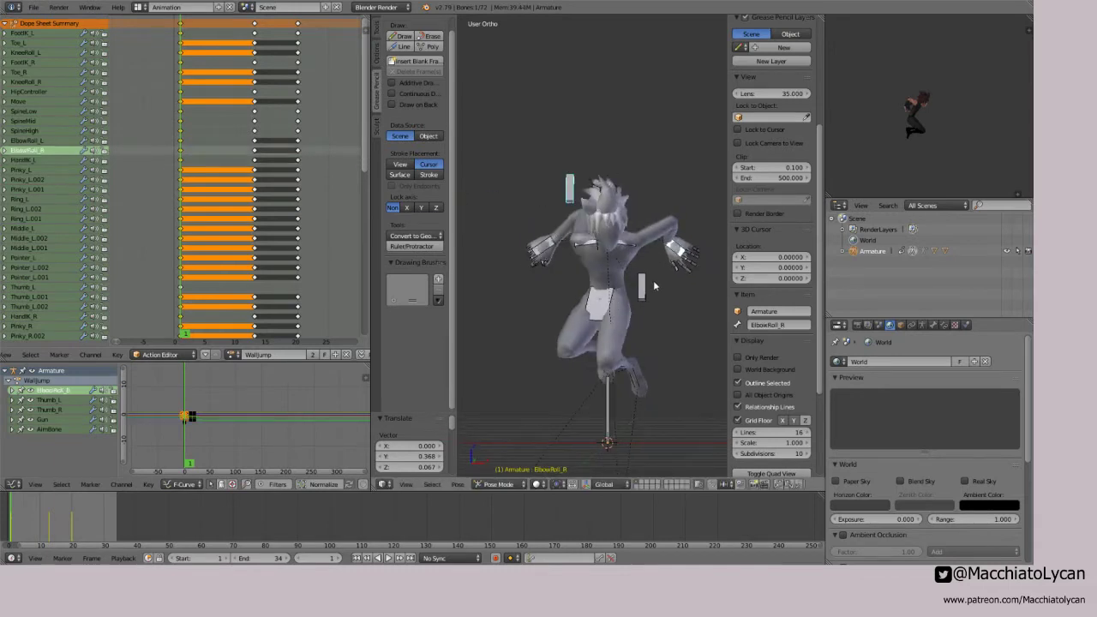
key(ctrl+Tab)
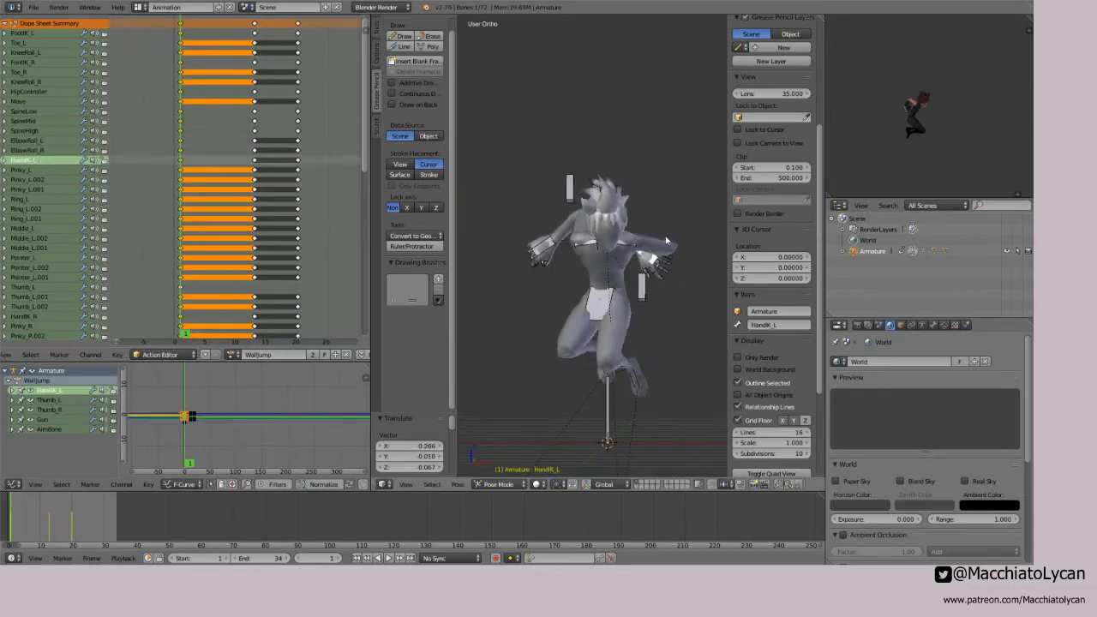
right_click(652, 259)
right_click(651, 260)
key(g)
right_click(653, 260)
right_click(654, 259)
key(g)
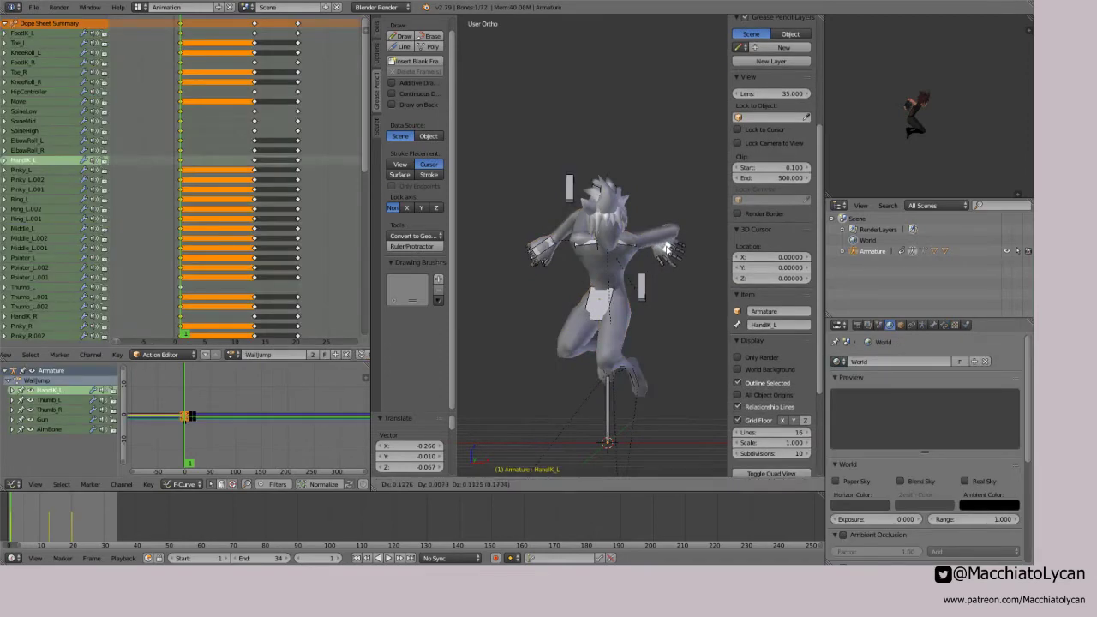
click(670, 248)
Step: Raise the left elbow control about 0.82 in Z and shift it outward about 0.29 in X
right_click(646, 294)
key(g)
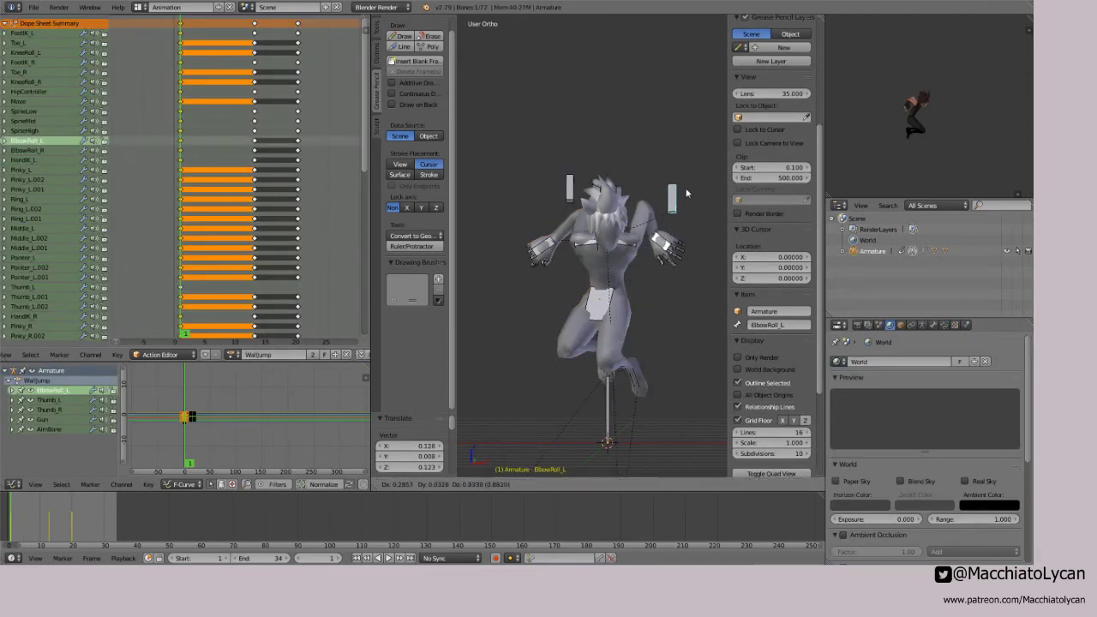
click(691, 218)
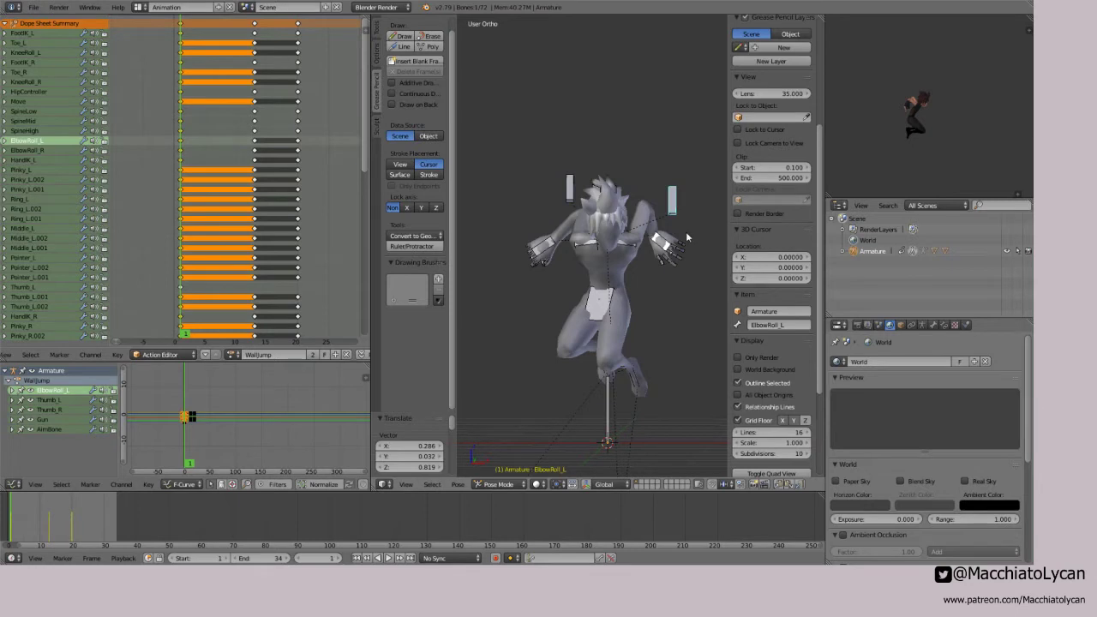
Step: Lower both hand controls together about 0.34 in Z and insert keyframes at frame 1
middle_drag(686, 231, 681, 232)
right_click(566, 241)
right_click(570, 243)
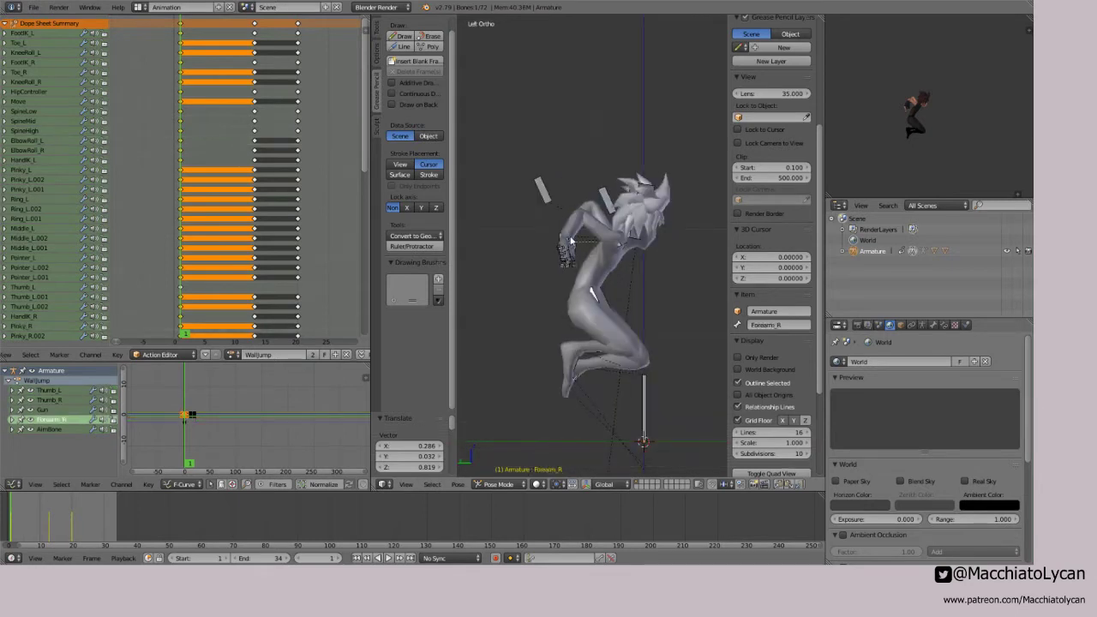
right_click(571, 242)
middle_drag(536, 244, 632, 247)
right_click(532, 248)
key(ctrl+KP_3)
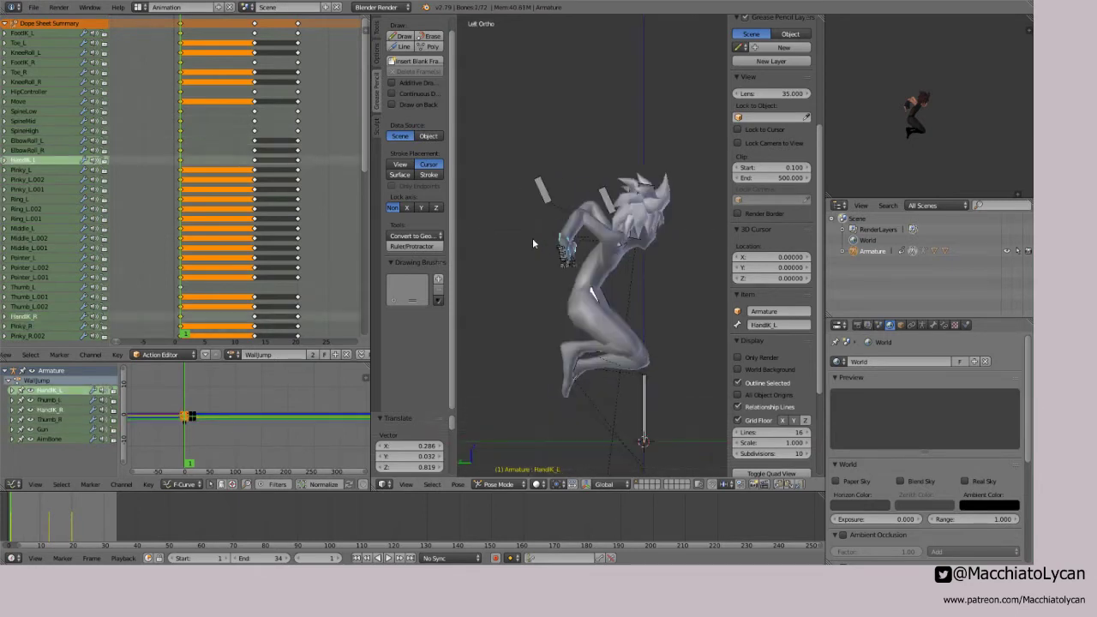
key(g)
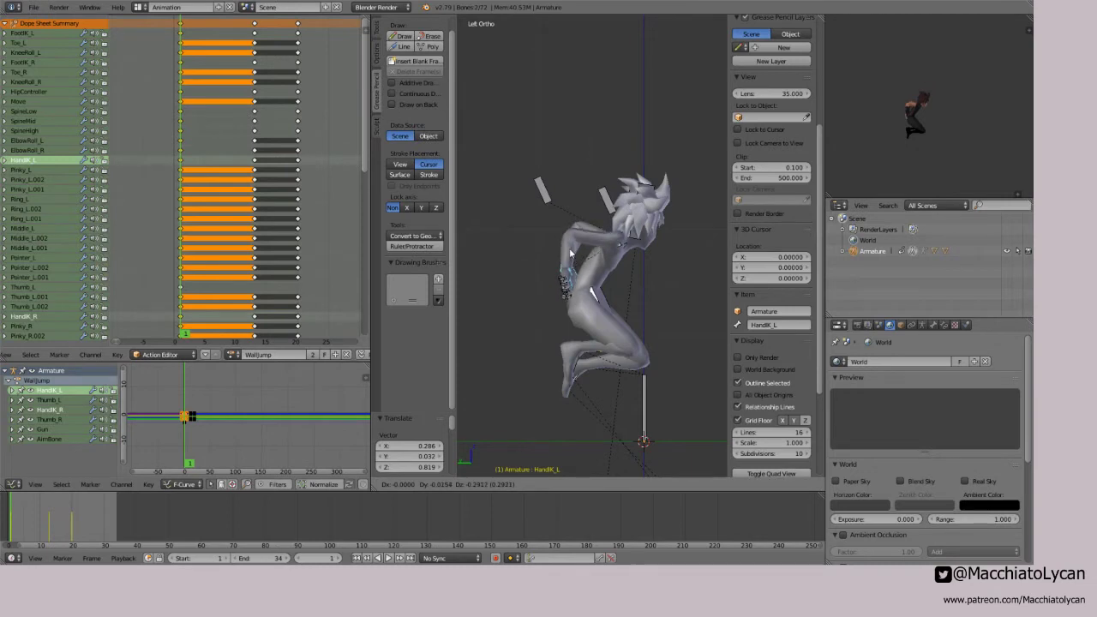
click(566, 260)
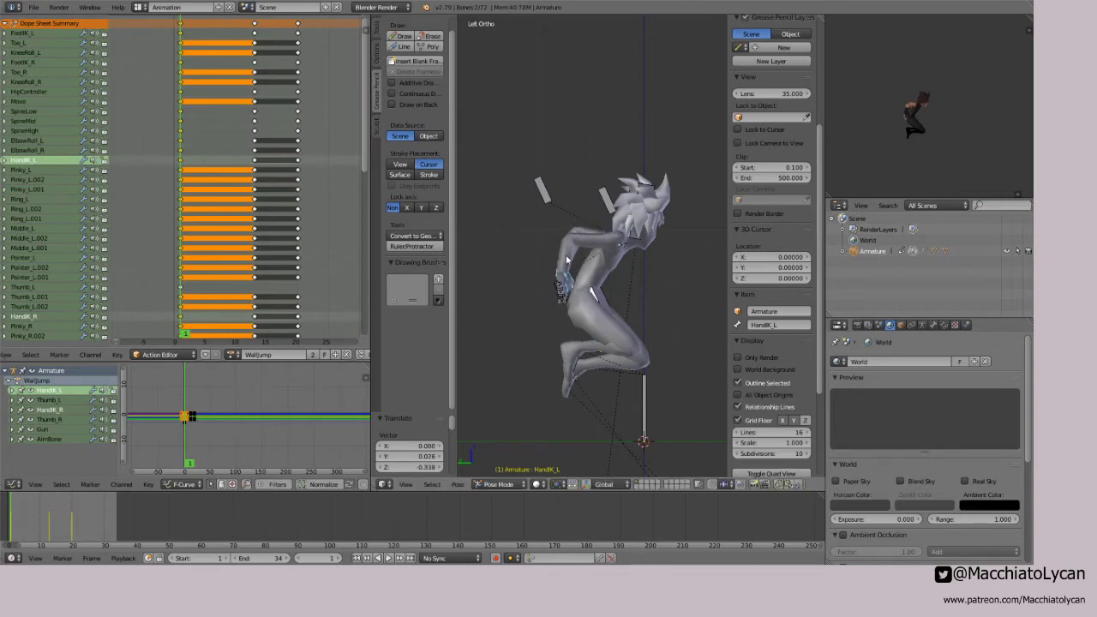
key(i)
click(169, 214)
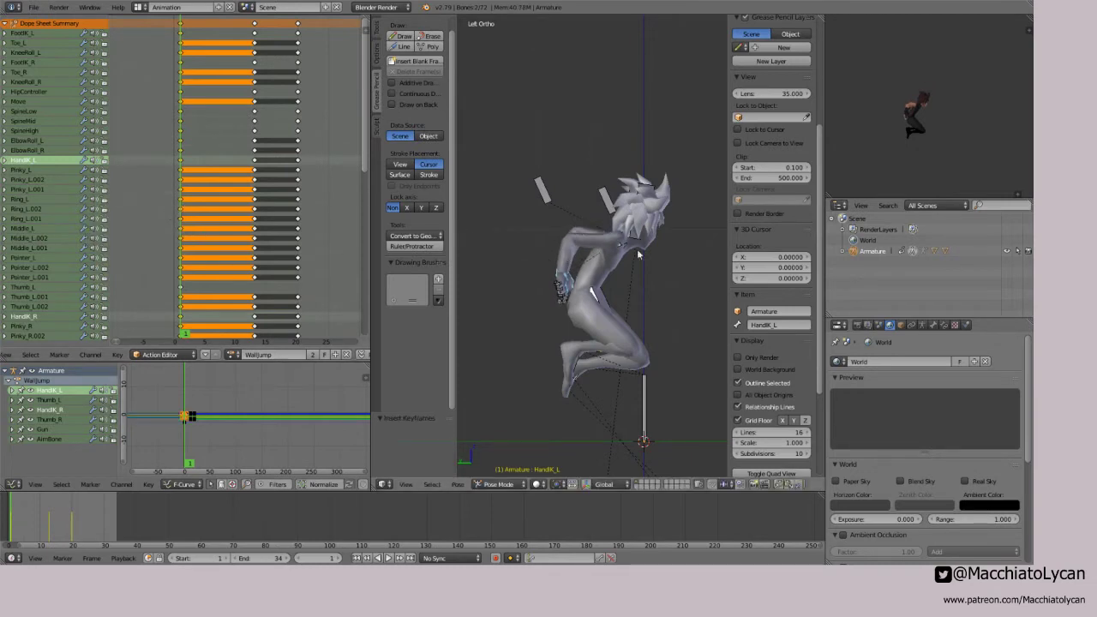
Step: Try to turn the head bone, ending with a trackball rotation of about -4.6° and -37.2°
middle_drag(584, 237, 514, 184)
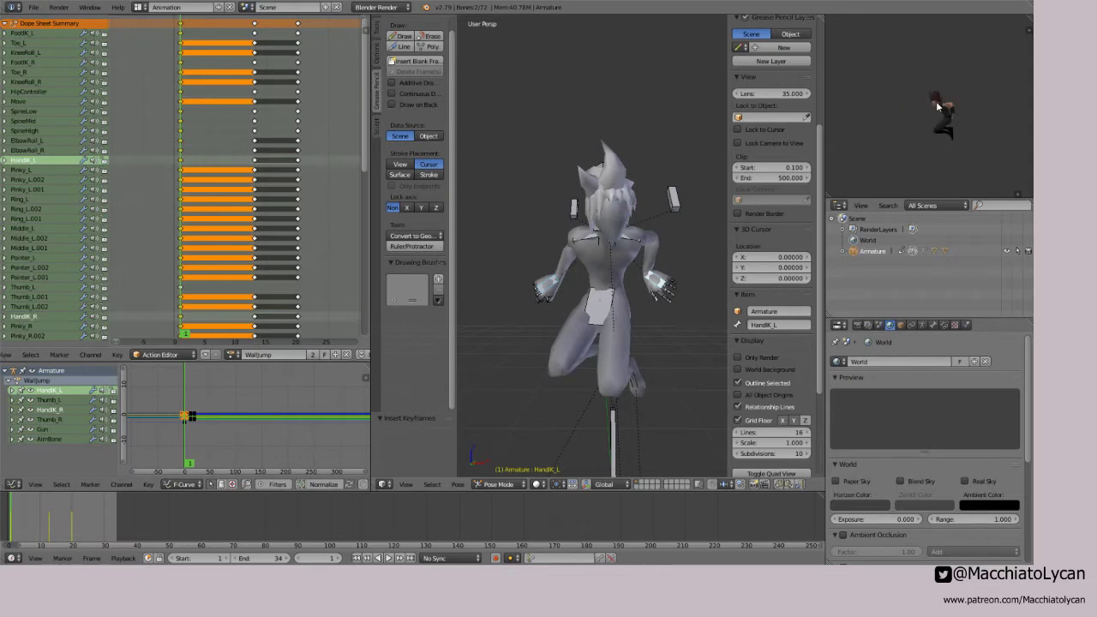
scroll(937, 101, up, 4)
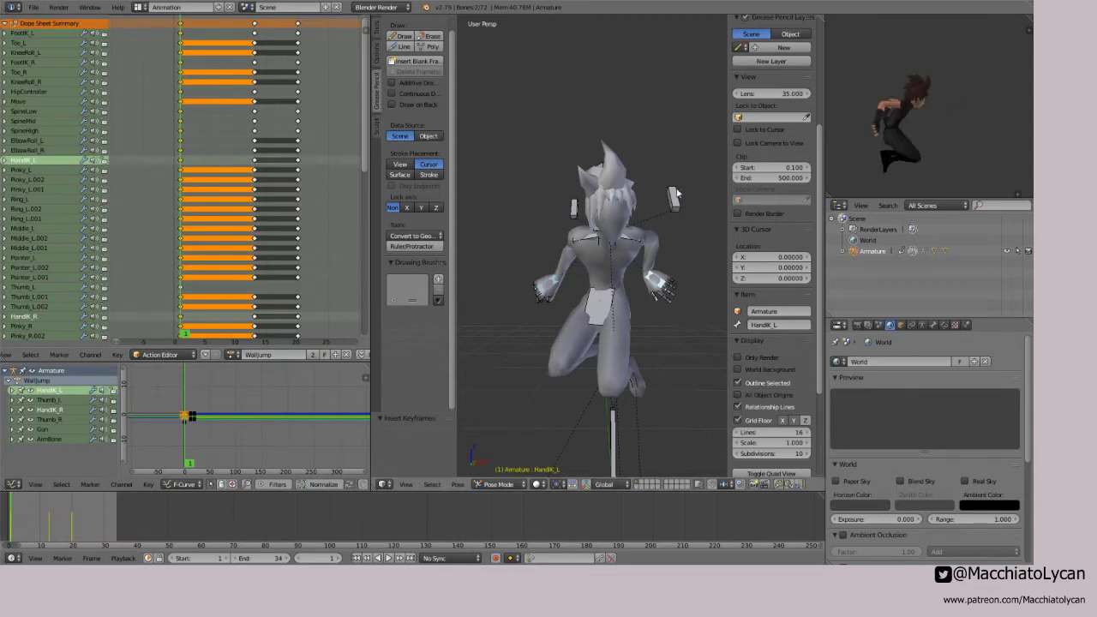
right_click(626, 220)
key(r)
key(r)
click(670, 202)
key(r)
click(670, 204)
key(r)
key(r)
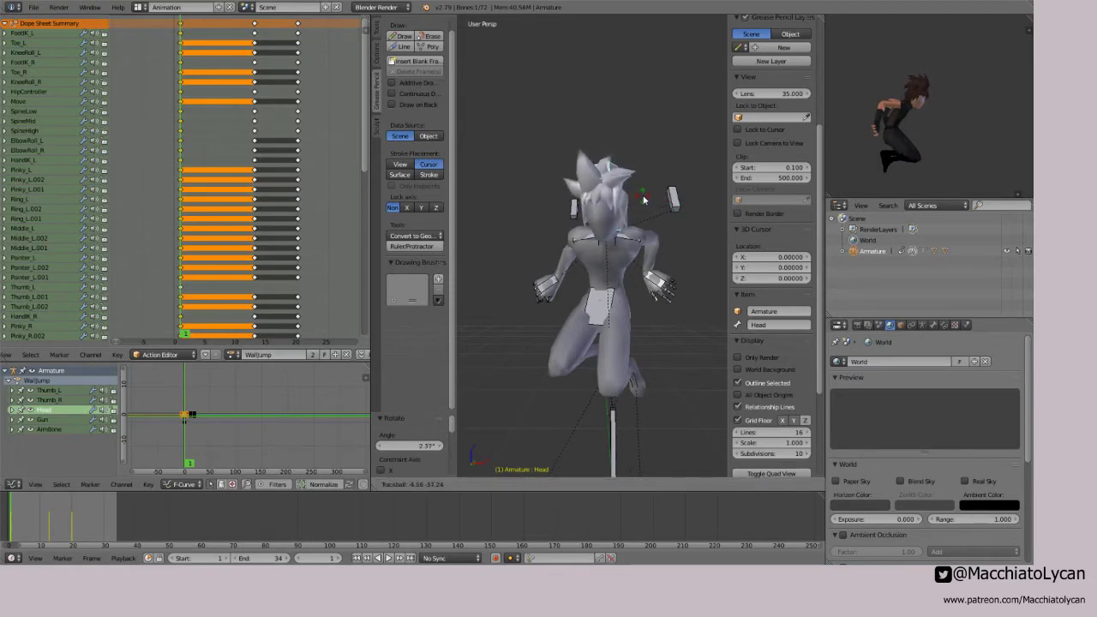
click(644, 199)
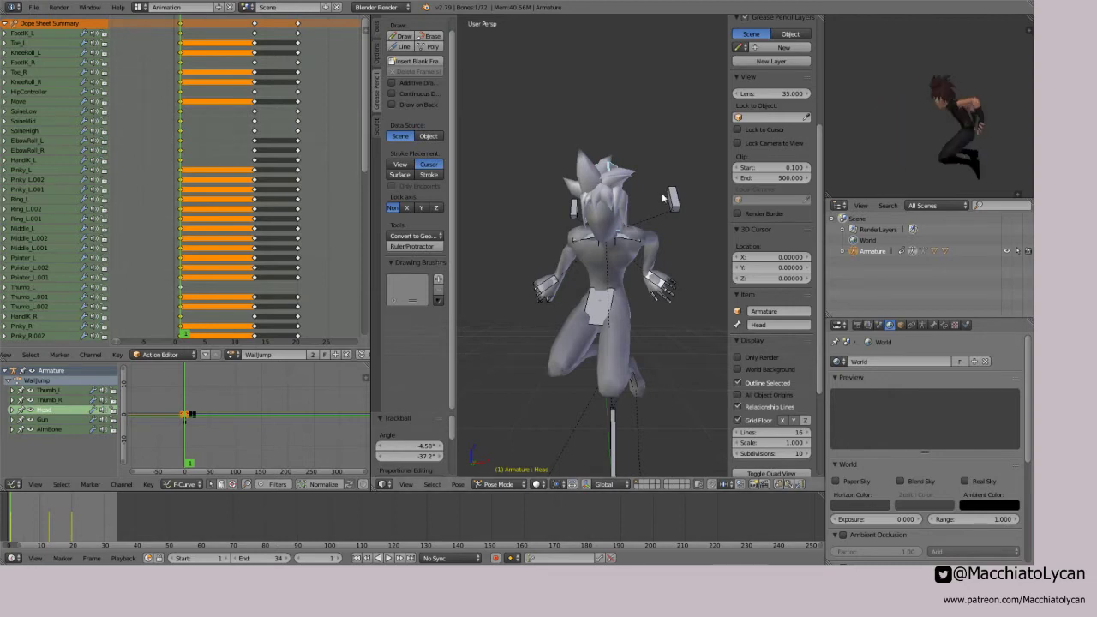
Step: Clear the head's pose rotation, rotate it about 56.8° around its local X axis, and insert keyframes at frame 1
key(alt+r)
key(r)
key(x)
key(x)
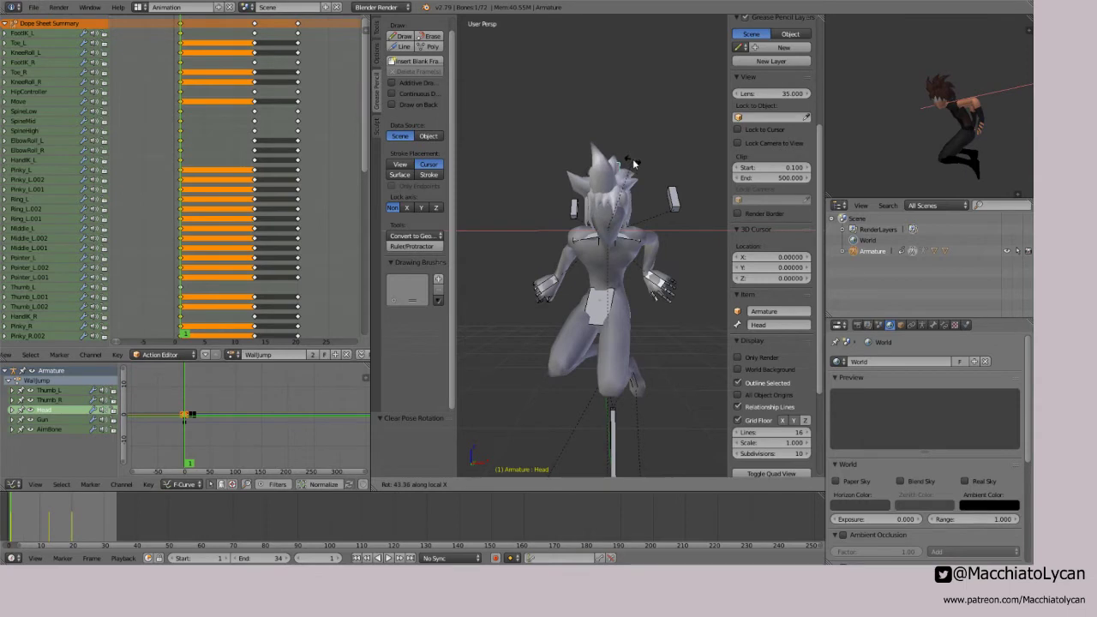
click(627, 136)
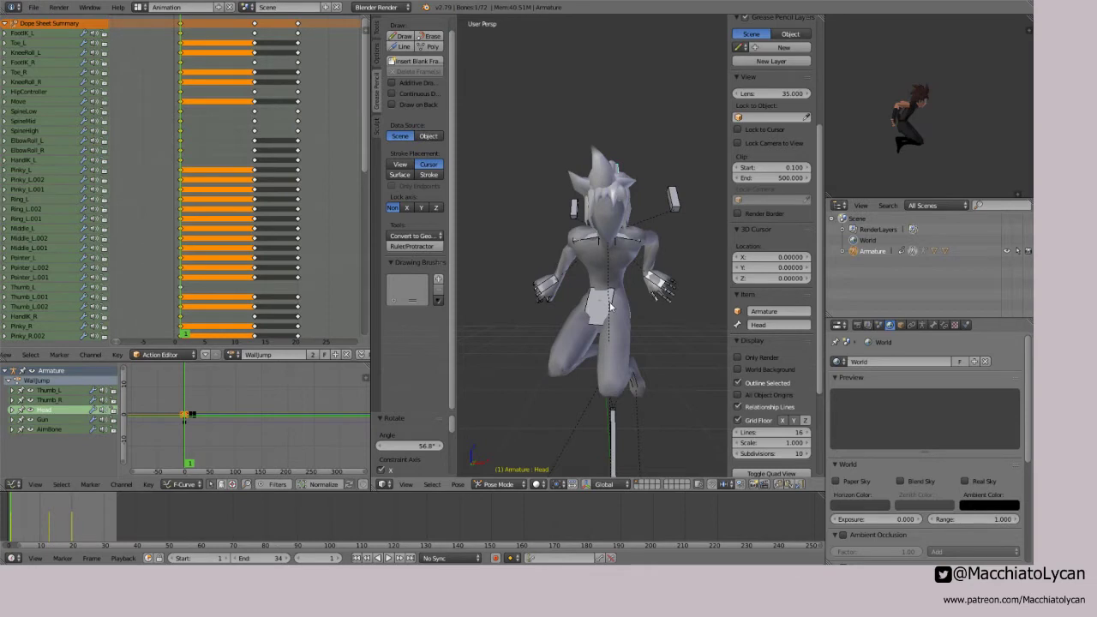
key(i)
click(183, 196)
Step: Shift the middle column of keyframes 8 frames earlier to frame 5 and play back the animation
mouse_move(181, 175)
mouse_down()
mouse_move(317, 176)
mouse_move(177, 165)
mouse_up()
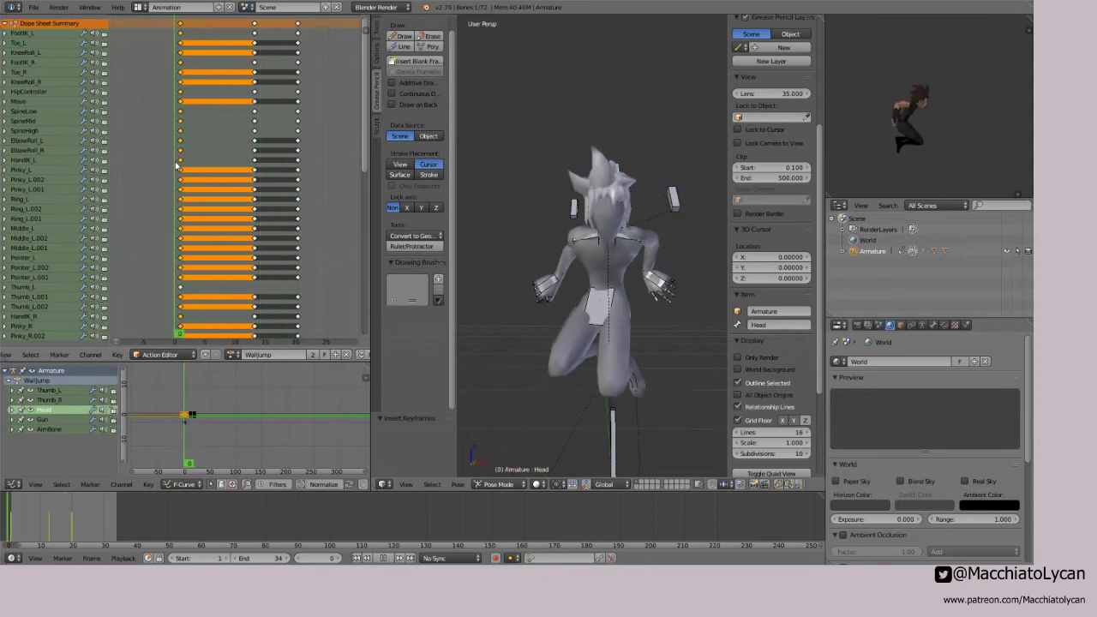
click(254, 23)
key(g)
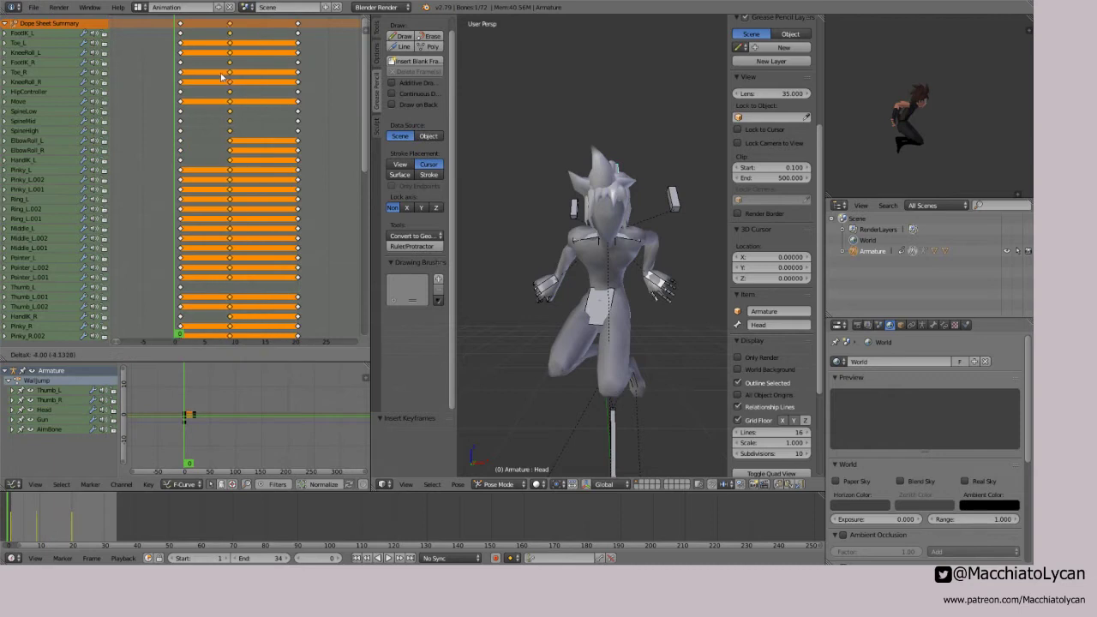
click(202, 76)
drag(204, 96, 175, 102)
key(alt+a)
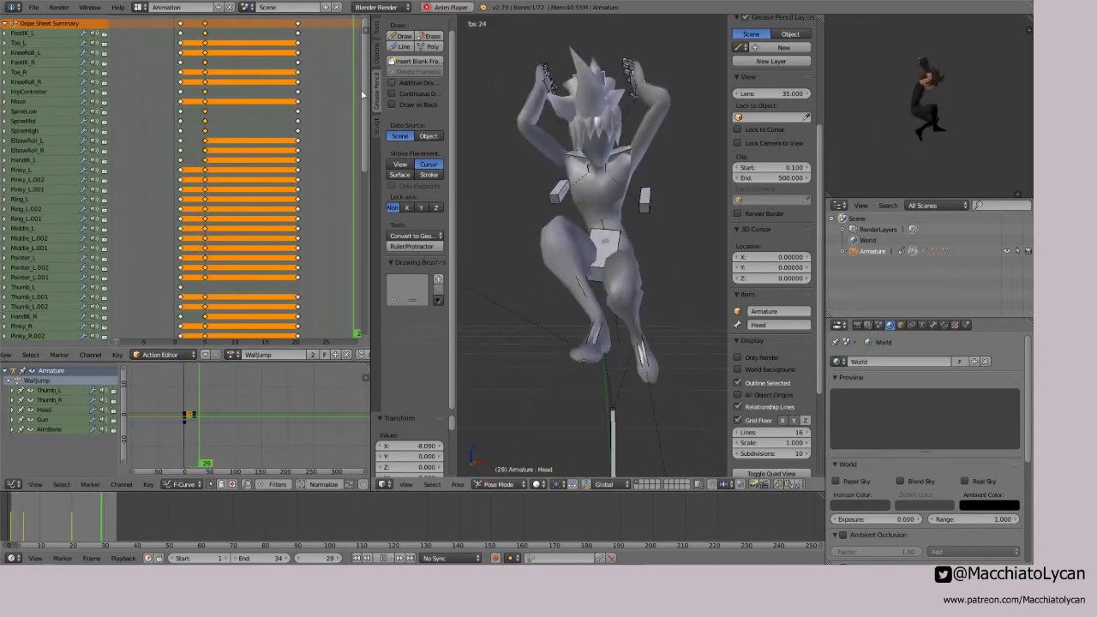
key(alt+a)
Step: Insert keyframes on all channels at frame 3
drag(193, 130, 192, 126)
key(i)
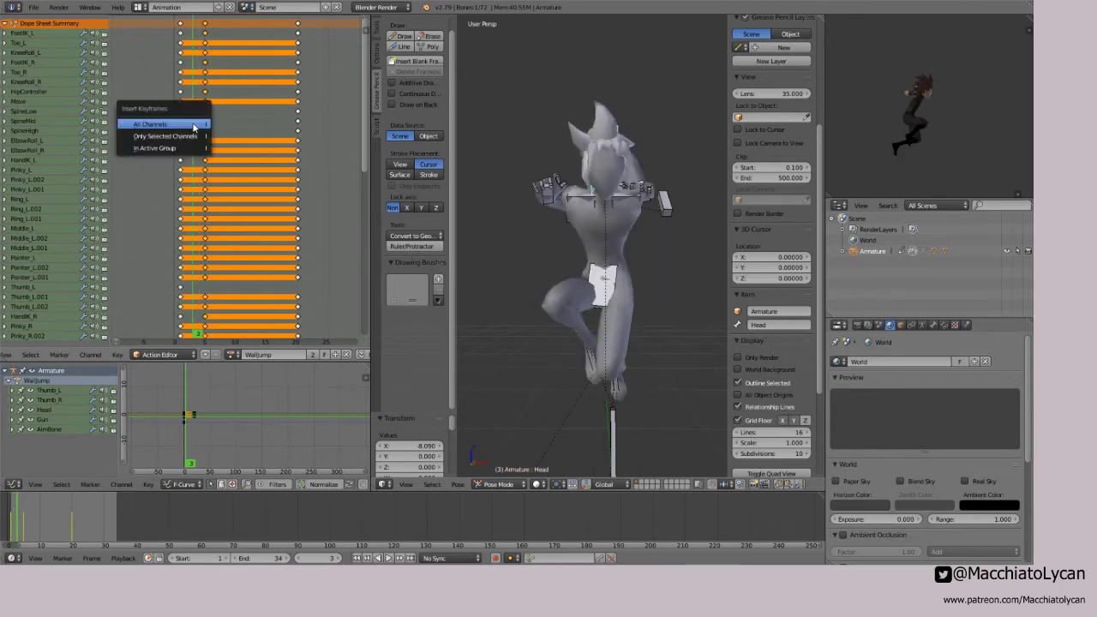
click(194, 127)
Step: Lower the right hand control from the head to the side and reorient it, ending with a rotation of about 61.4°
key(ctrl+KP_3)
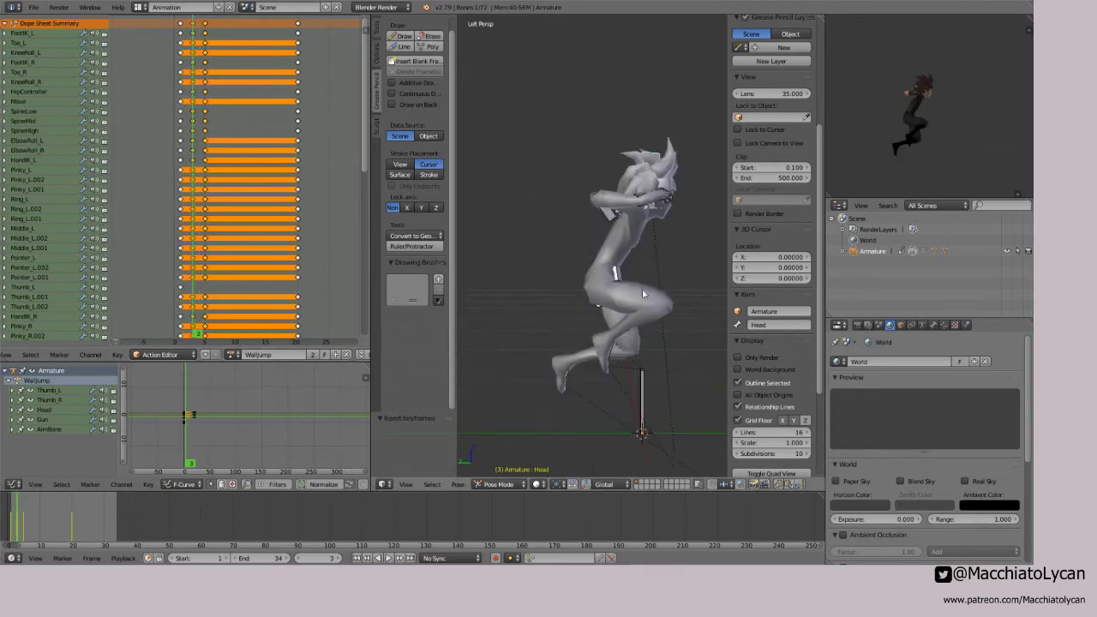
right_click(654, 206)
key(r)
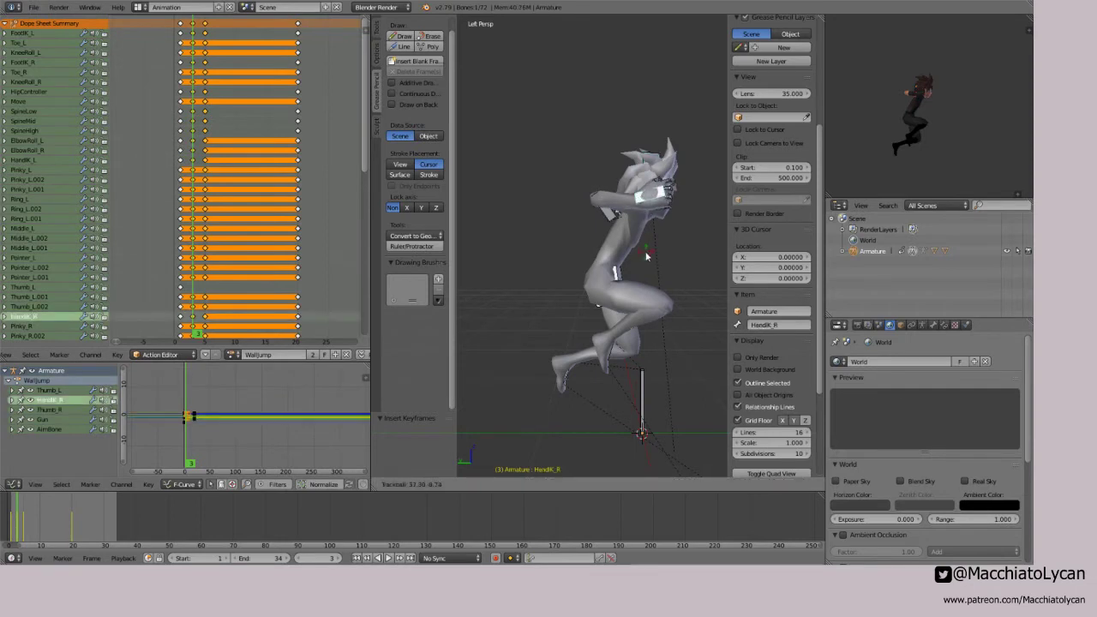
click(648, 255)
key(g)
click(680, 250)
key(r)
click(672, 292)
middle_drag(672, 292, 547, 219)
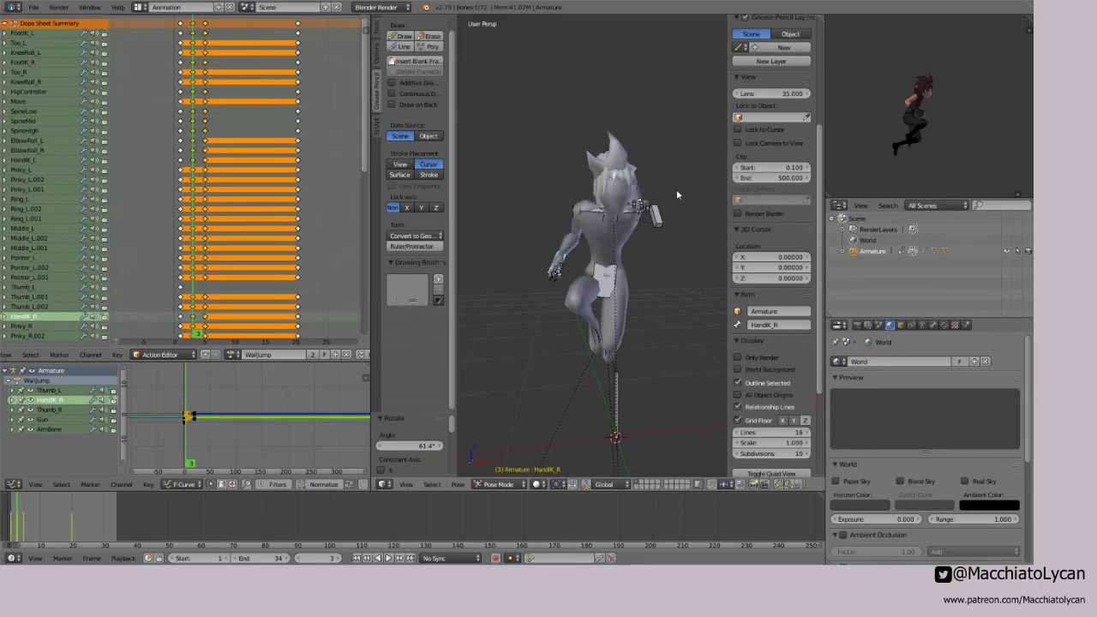
Step: Reorient the left hand control with a trackball rotation and move it about 0.09 in X, -0.30 in Y and -0.57 in Z
middle_drag(676, 189, 600, 235)
right_click(595, 243)
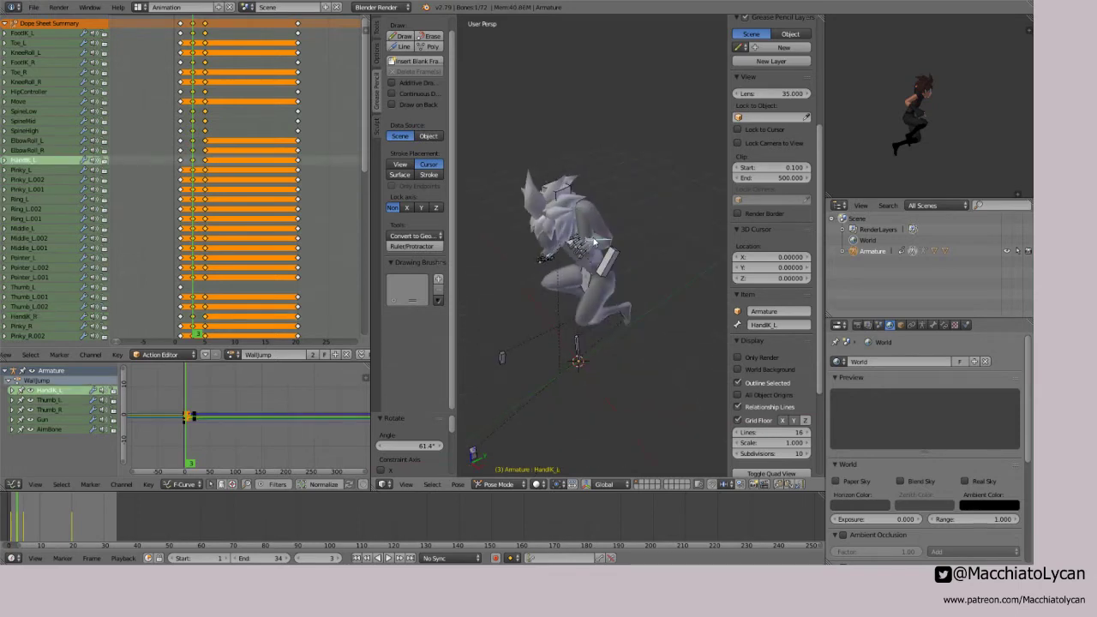
key(r)
key(r)
click(625, 298)
middle_drag(629, 252, 572, 207)
key(g)
click(572, 242)
Step: Move the left elbow control about -0.13 in X, 0.35 in Y and 0.04 in Z
right_click(558, 213)
middle_drag(506, 191, 582, 175)
key(g)
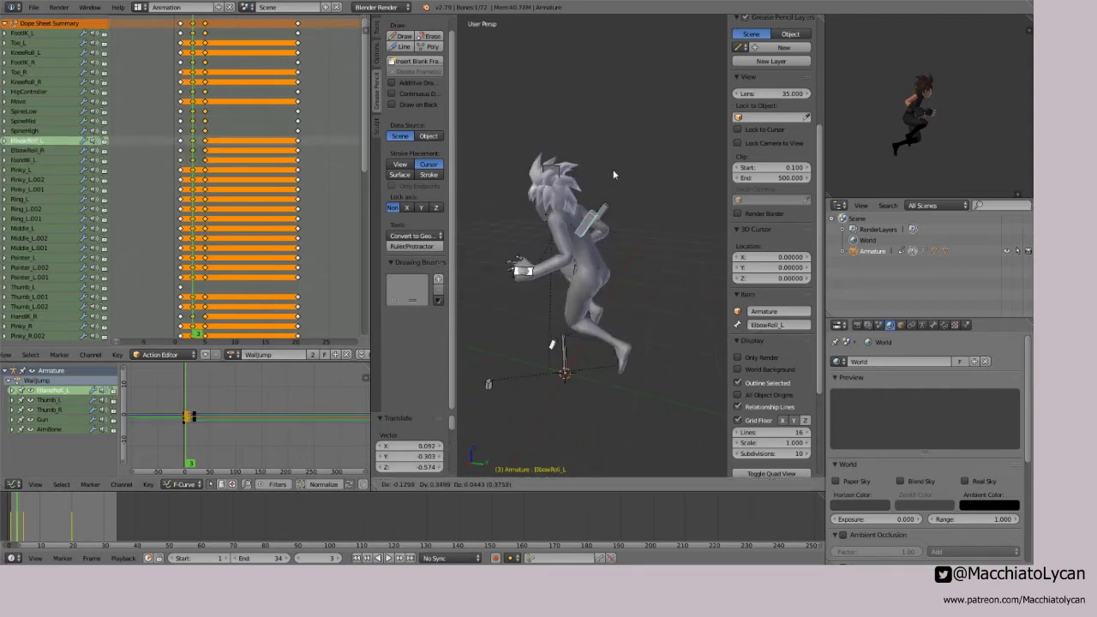
click(613, 175)
Step: Rotate the left hand, including a trackball rotation of about -0.6° and 25.8°, and move it about 0.16 in Y and -0.09 in Z
key(ctrl+KP_3)
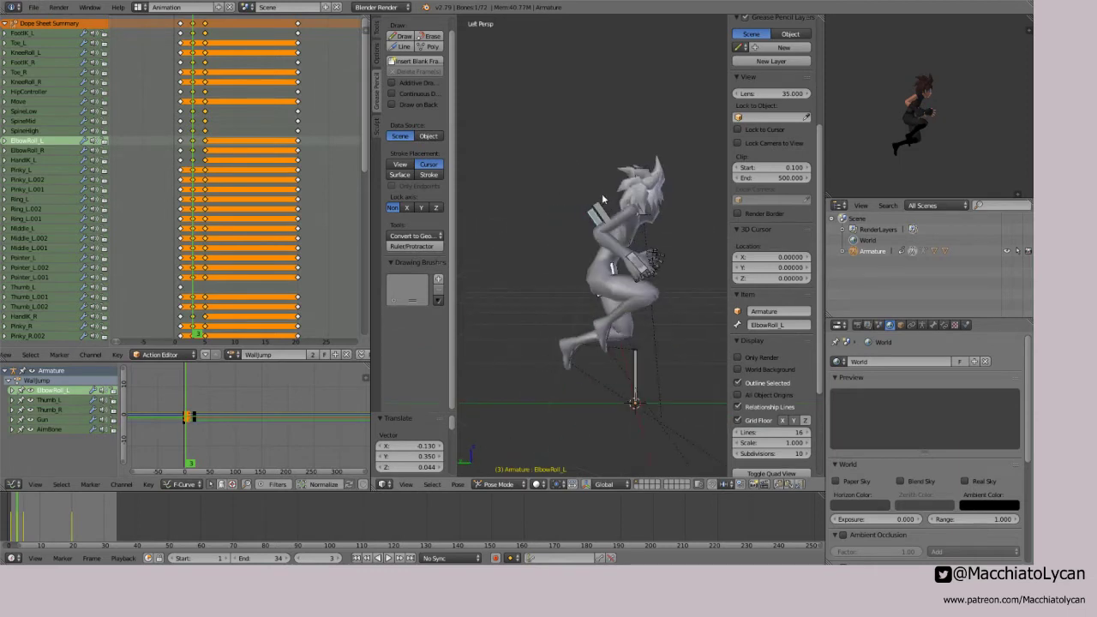
key(KP_3)
right_click(541, 264)
key(r)
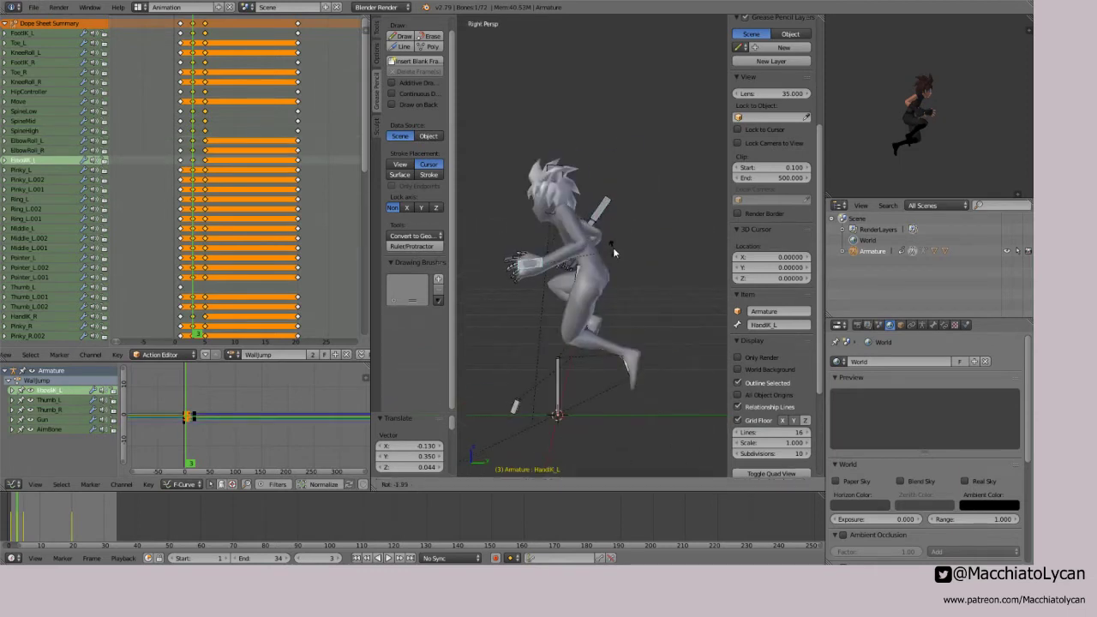
click(596, 172)
key(r)
key(r)
click(641, 223)
key(g)
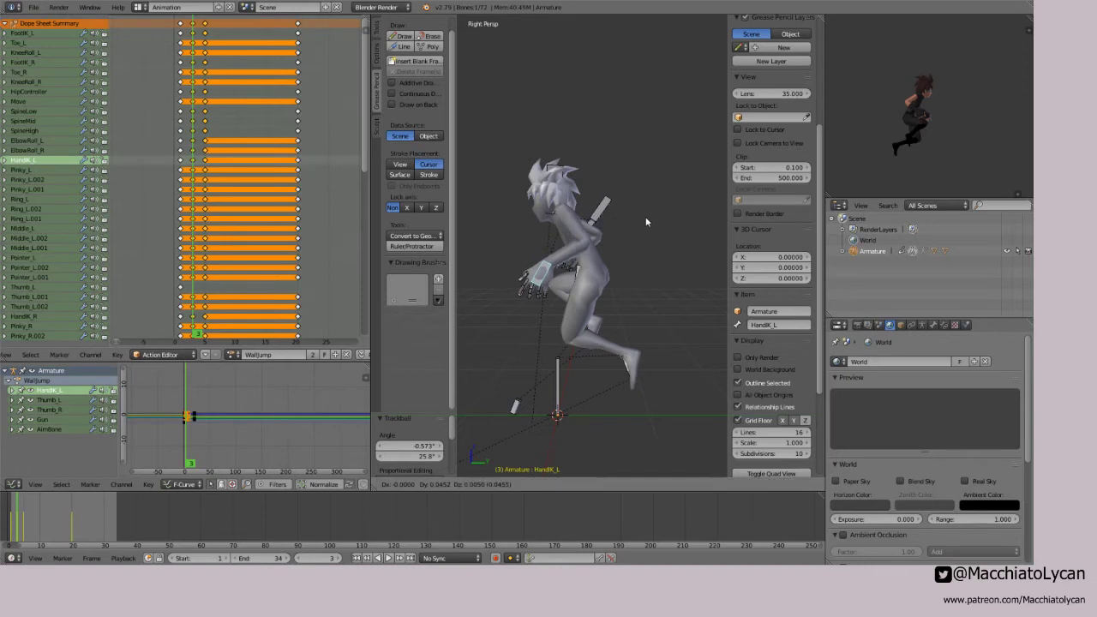
click(656, 226)
Step: Move the right hand control slightly forward and down in the left side view
key(ctrl+KP_3)
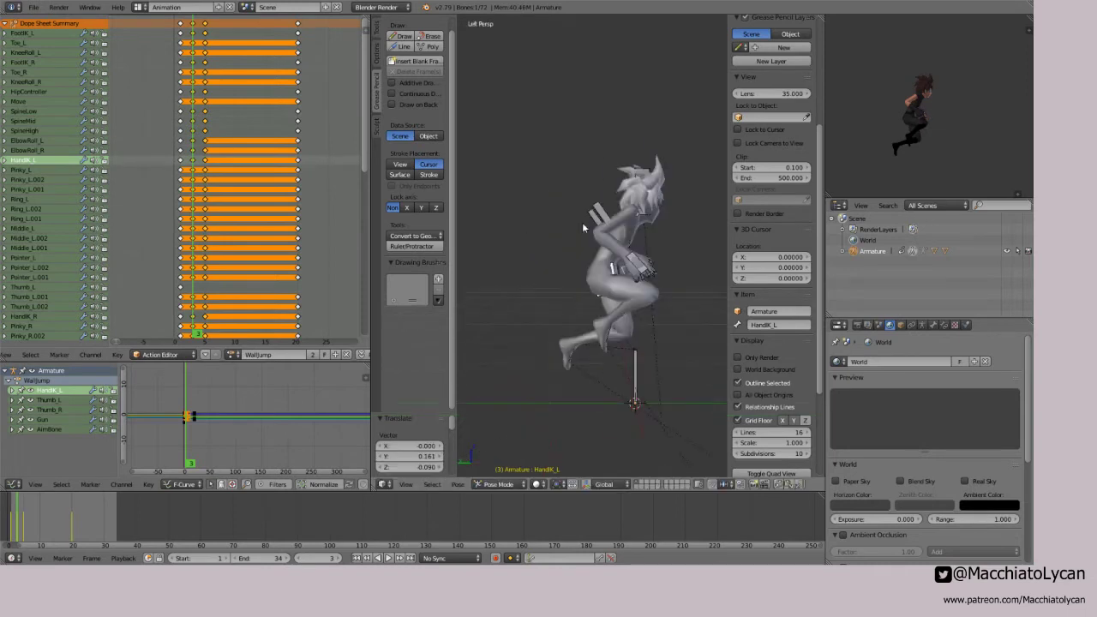
right_click(638, 265)
key(g)
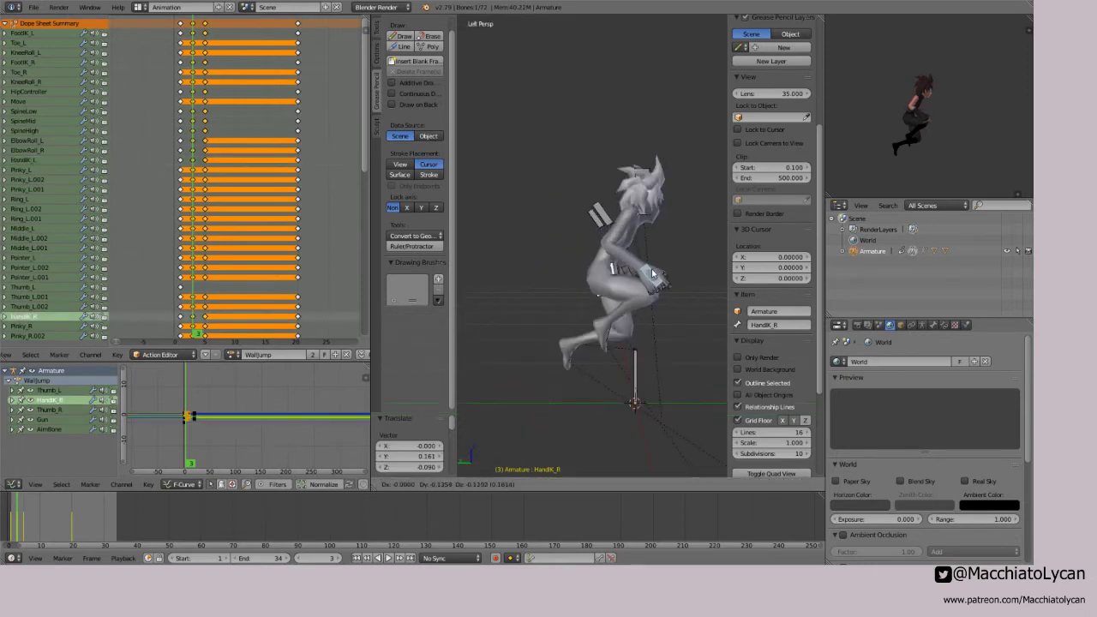
click(655, 270)
Step: Clear the pose rotation of both shoulders and insert keyframes at frame 3
middle_drag(676, 222, 584, 222)
right_click(593, 218)
key(alt+r)
right_click(643, 217)
key(alt+r)
middle_drag(660, 224, 583, 232)
key(i)
click(203, 175)
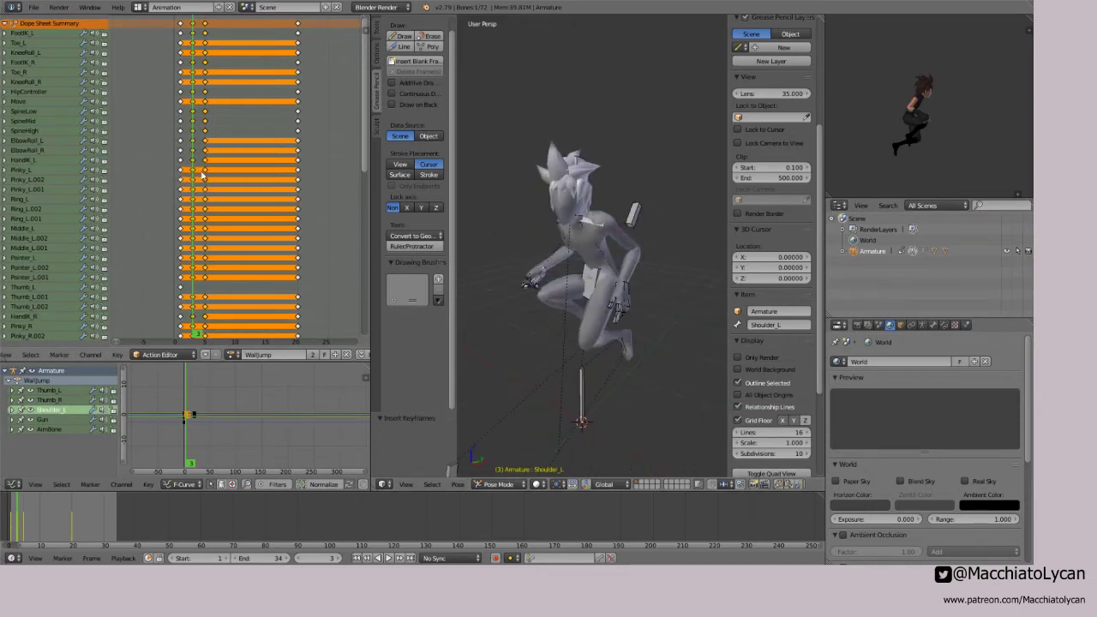
Step: Rotate the hip controller about -7.77° at frame 5 and insert a keyframe
mouse_move(195, 183)
mouse_down()
mouse_move(181, 184)
mouse_move(212, 188)
mouse_up()
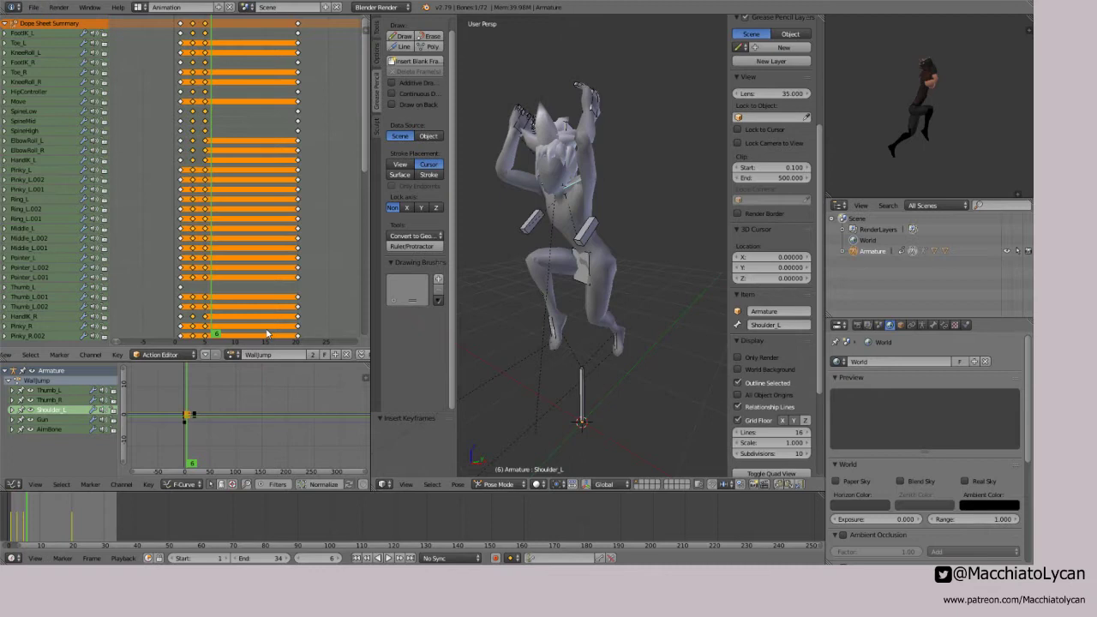
middle_drag(651, 243, 644, 196)
right_click(607, 263)
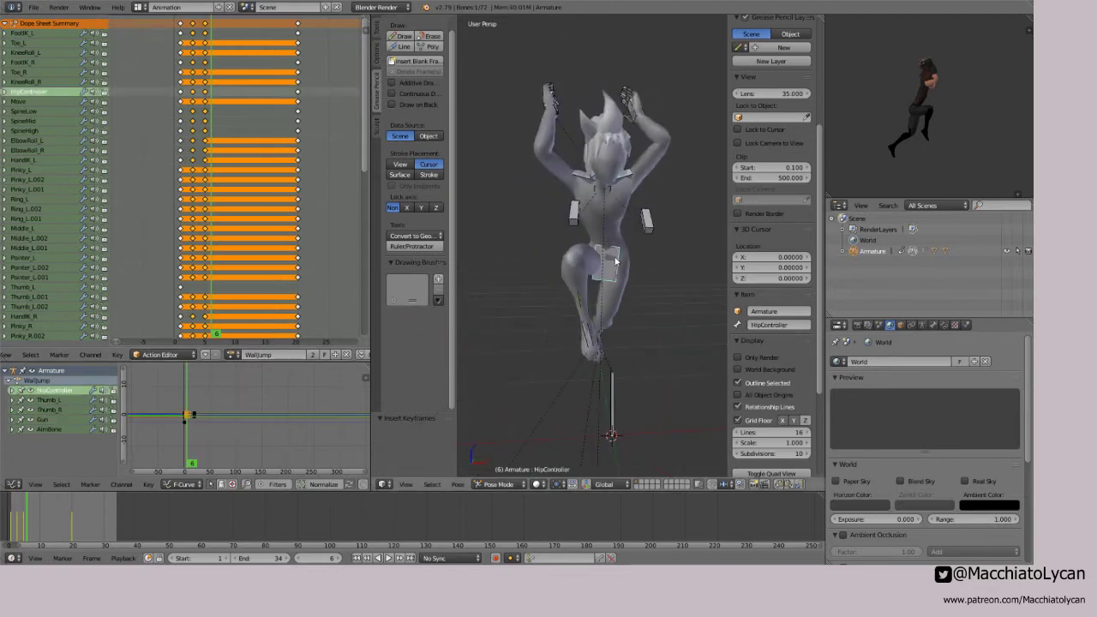
key(r)
right_click(661, 255)
key(Left)
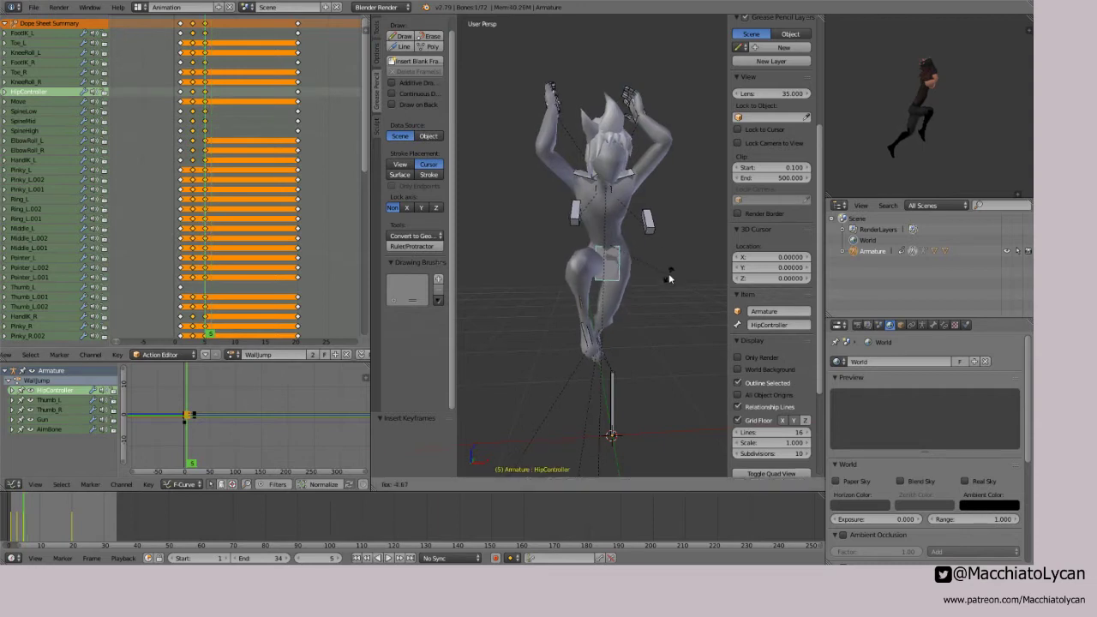
key(r)
click(669, 275)
key(r)
key(r)
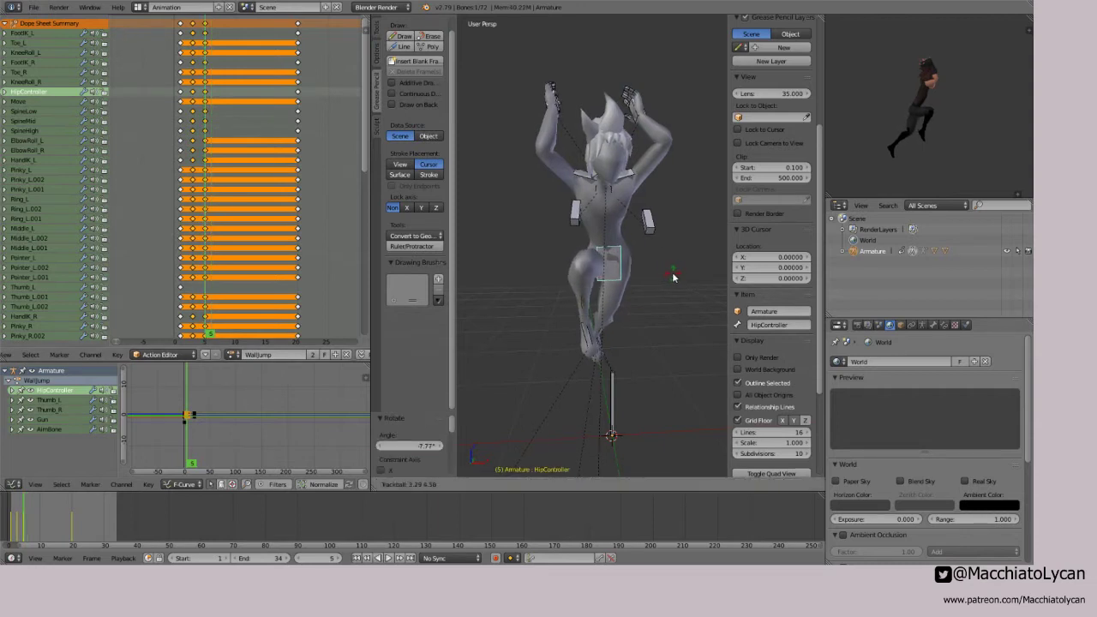
right_click(669, 279)
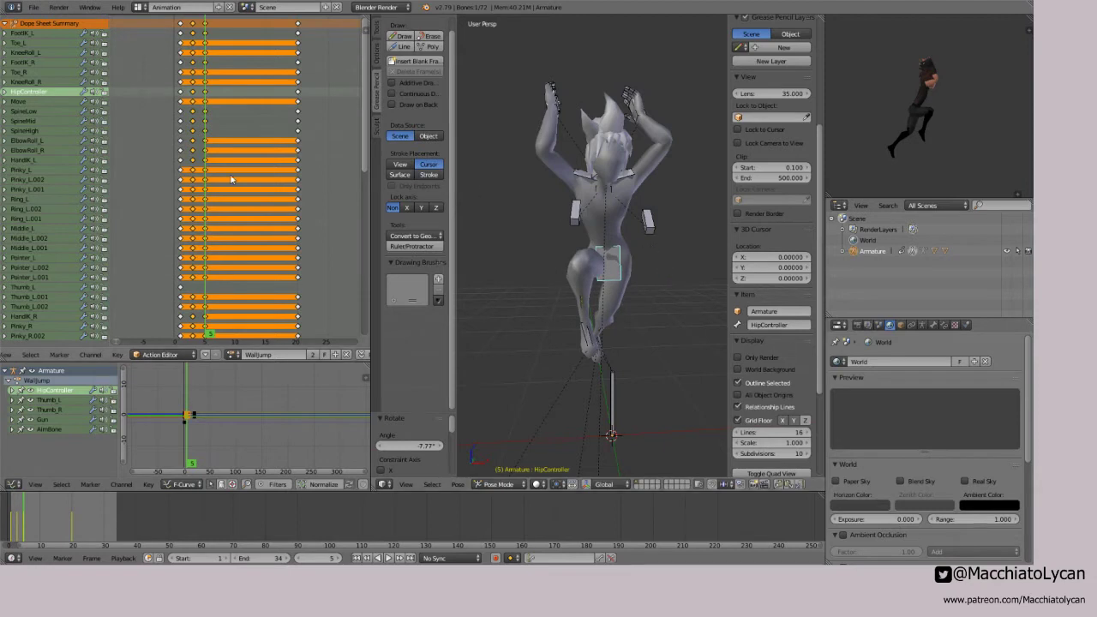
key(i)
Step: Scrub between frames 3 and 5 in the left side view to review the transition between the poses
key(Left)
mouse_move(202, 188)
mouse_down()
mouse_move(183, 183)
mouse_move(192, 186)
mouse_up()
middle_drag(584, 190, 670, 190)
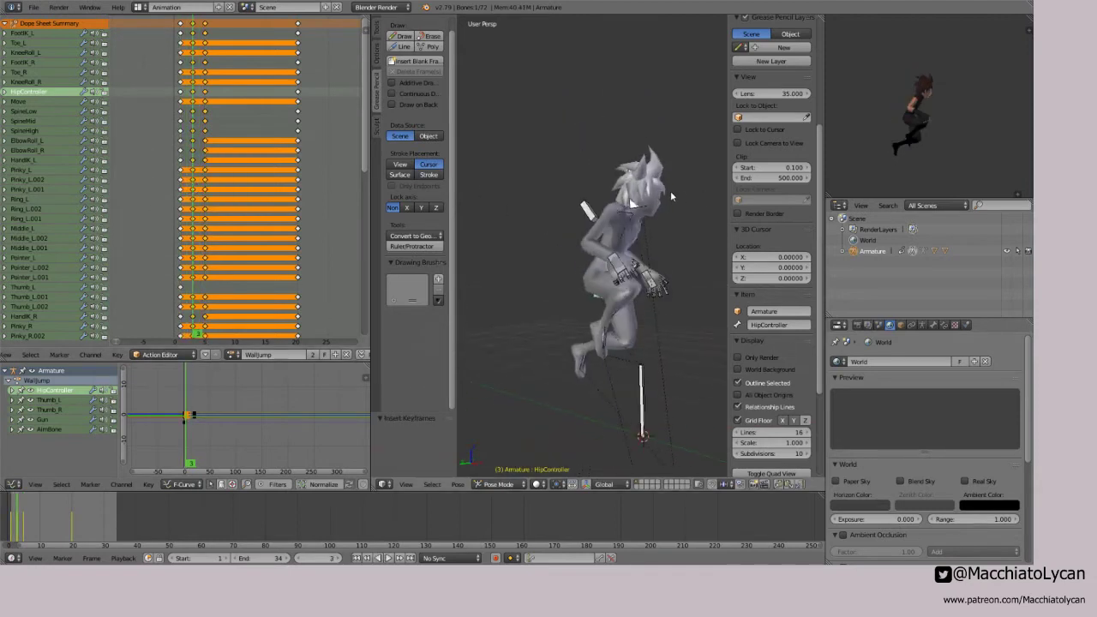
key(ctrl+KP_3)
drag(190, 211, 201, 211)
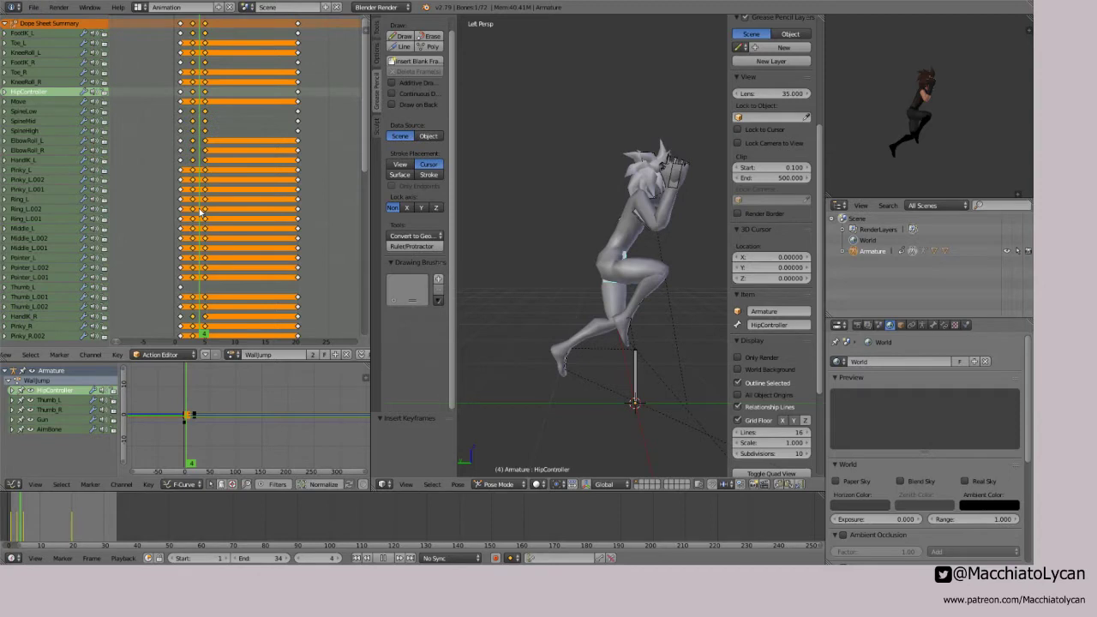
mouse_move(201, 212)
mouse_down()
mouse_move(183, 211)
mouse_move(213, 221)
mouse_move(204, 219)
mouse_up()
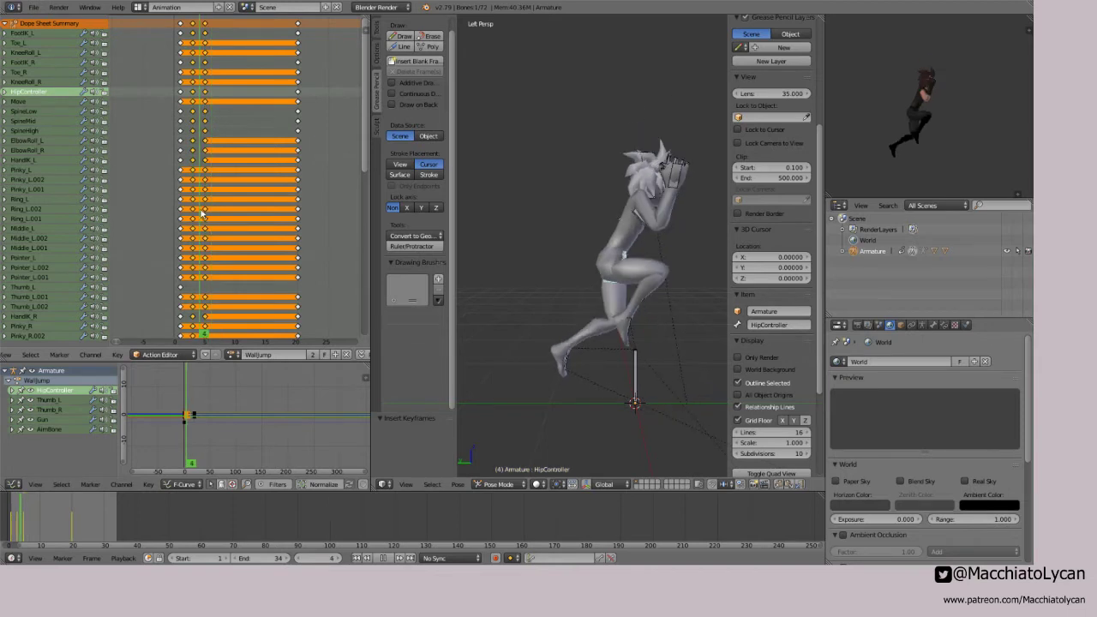
Step: Move all keyframes at frame 5 to frame 6 and play the animation from the start
click(206, 30)
key(g)
click(212, 51)
drag(210, 70, 180, 93)
key(alt+a)
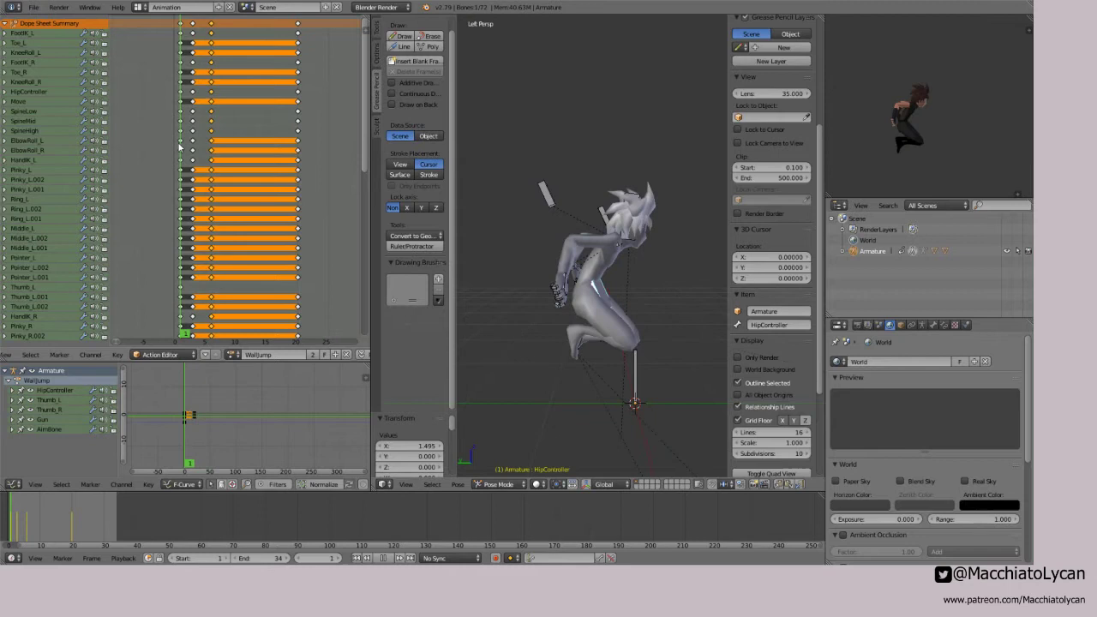
key(alt+a)
Step: Move the final keyframes at frame 20 to frame 11 and play back the animation from several angles
drag(197, 147, 274, 145)
right_click(299, 24)
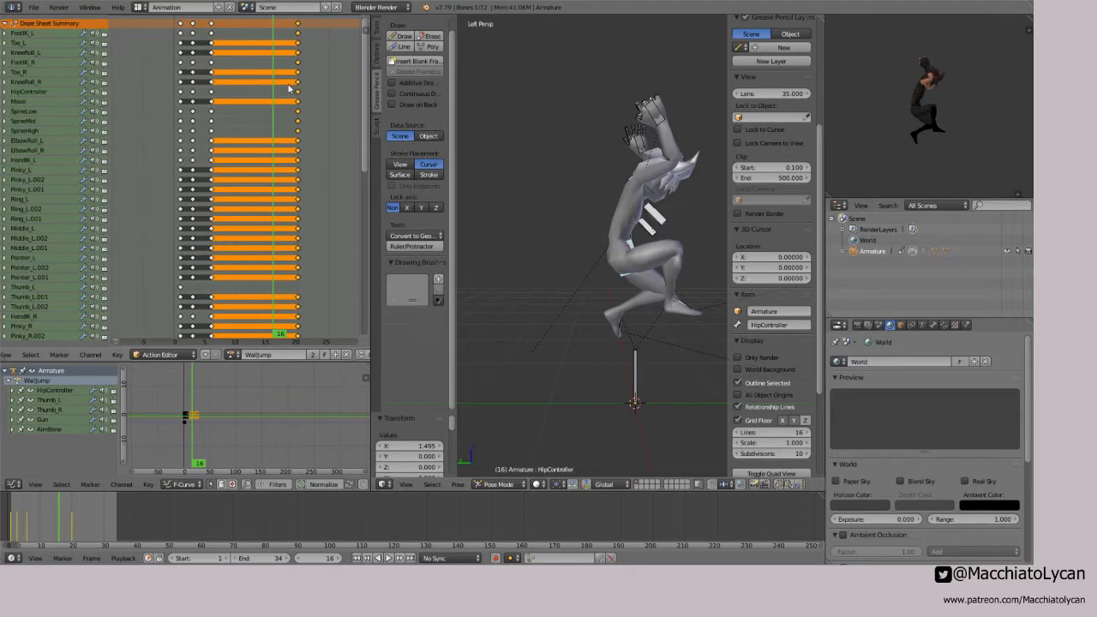
key(g)
click(234, 87)
key(alt+a)
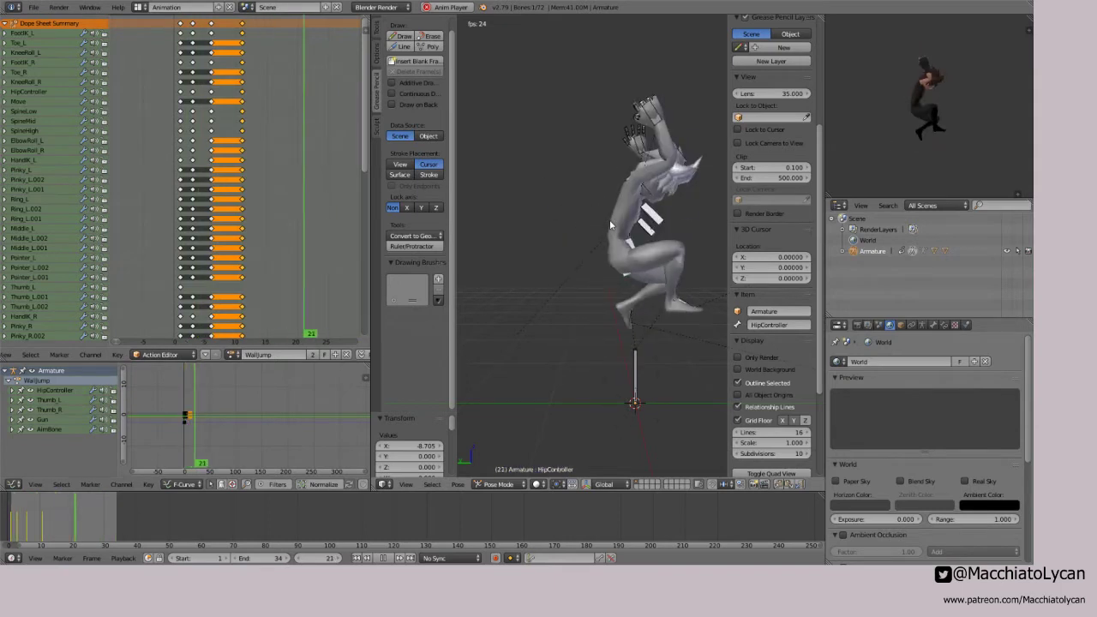
middle_drag(589, 216, 668, 195)
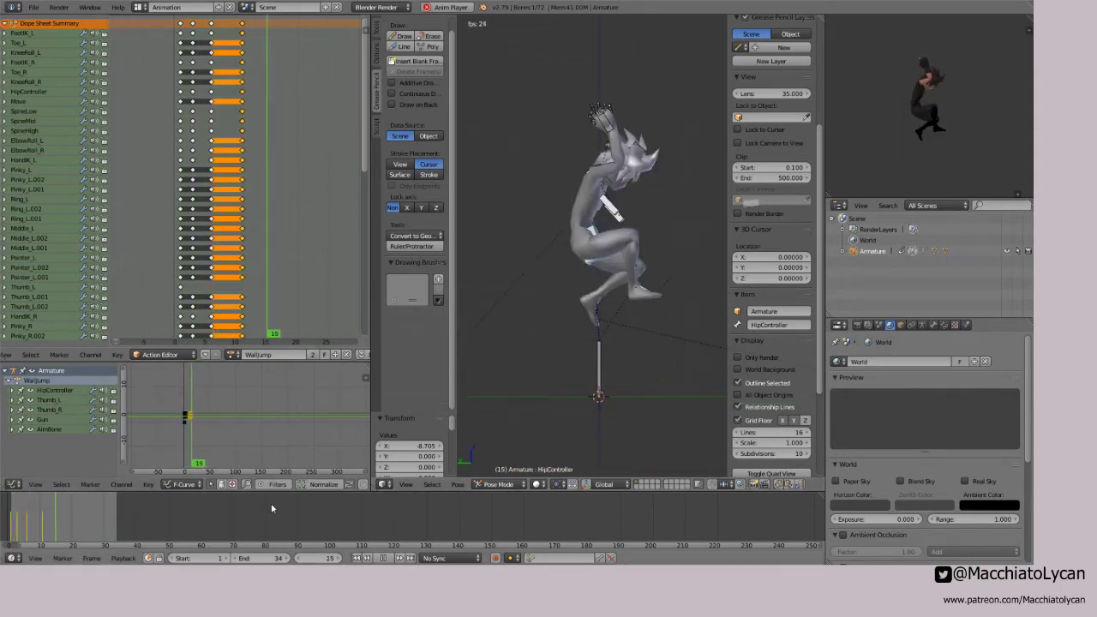
Step: Switch to Unity and scrub through the FWallJump clip preview, examining the jump pose around frame 18
click(383, 558)
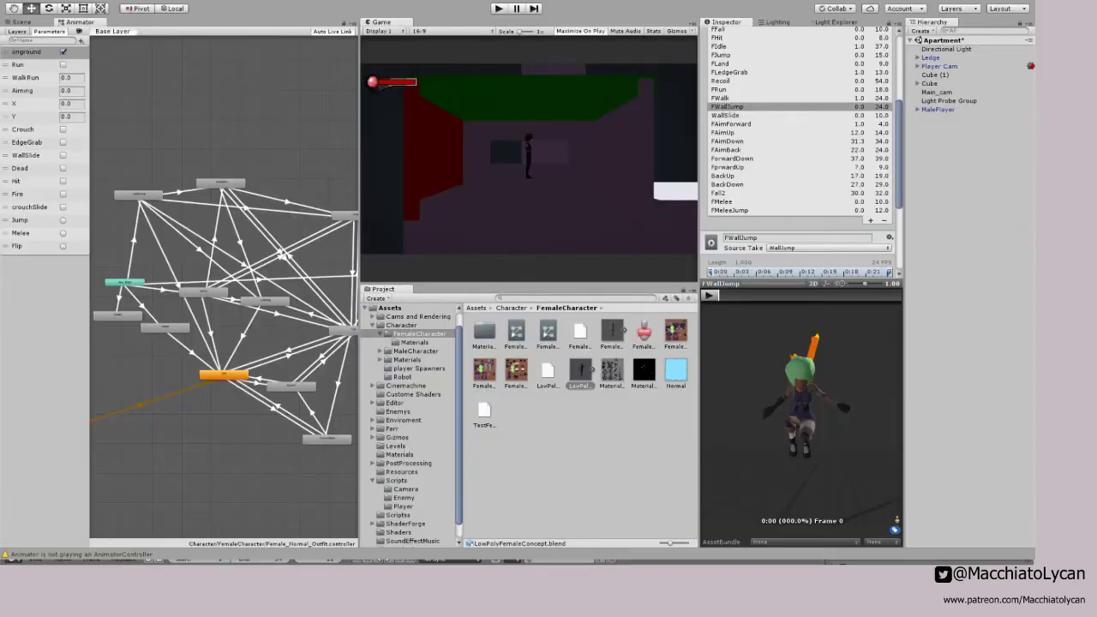
drag(730, 297, 860, 295)
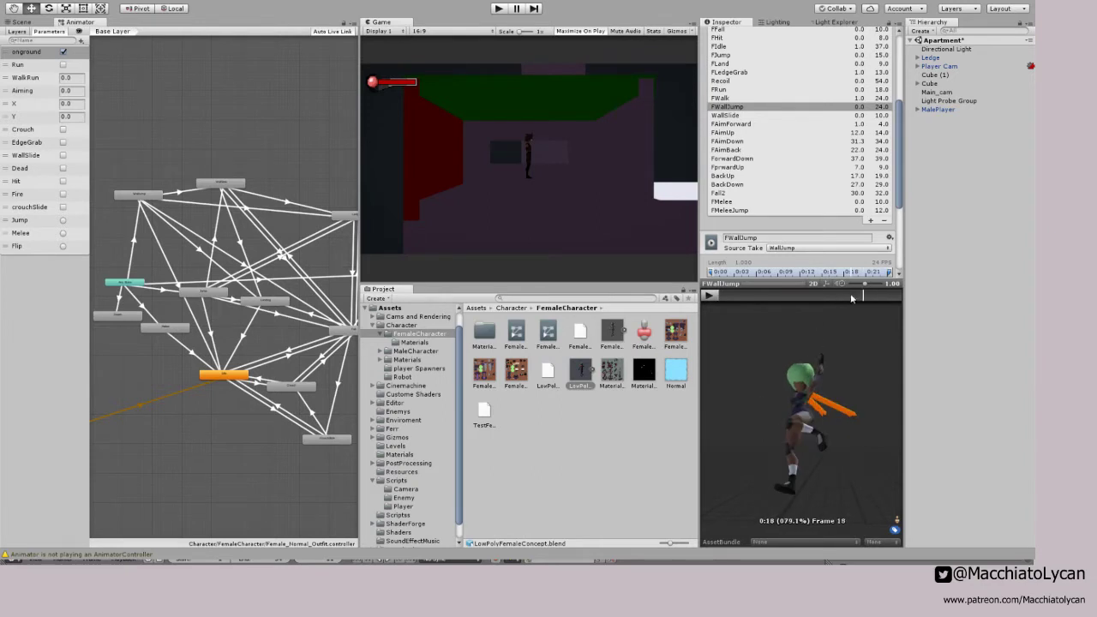
click(863, 295)
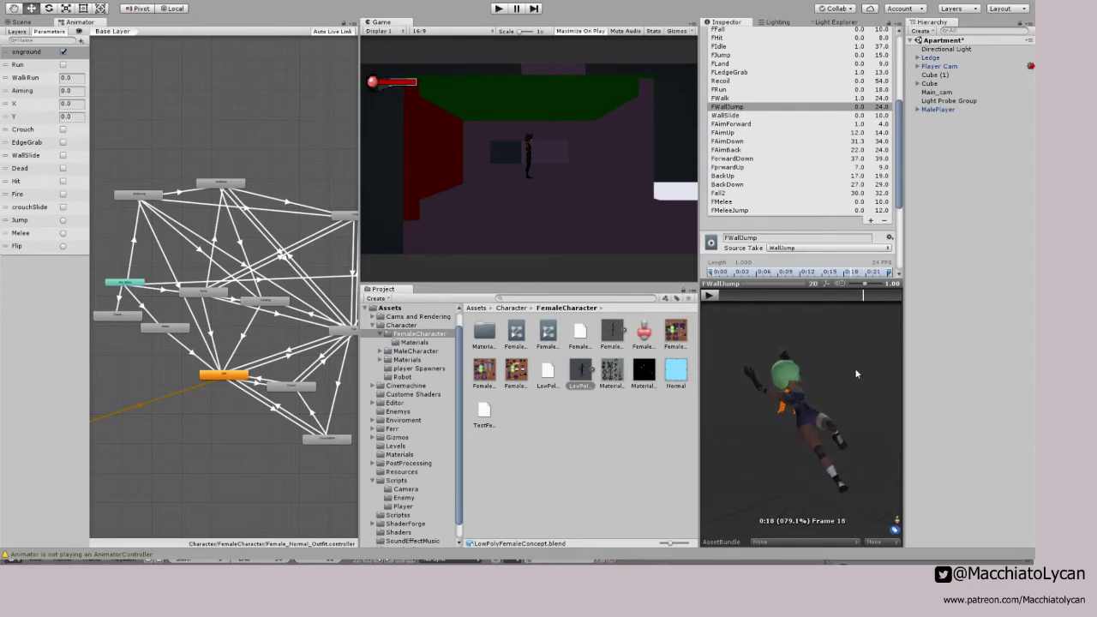
drag(855, 367, 846, 381)
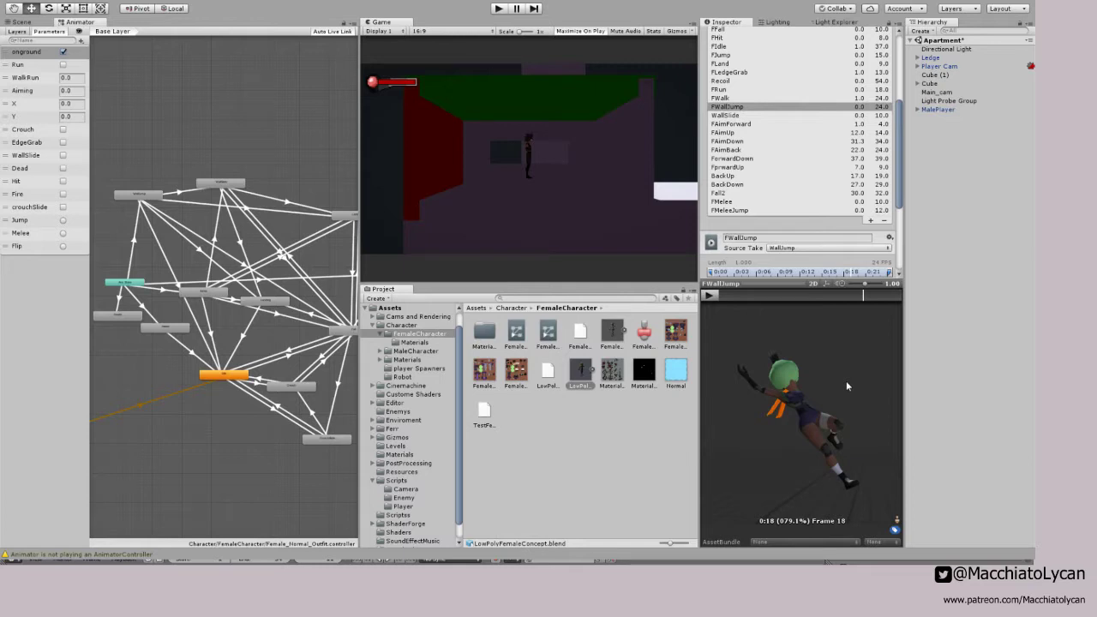
drag(849, 299, 710, 298)
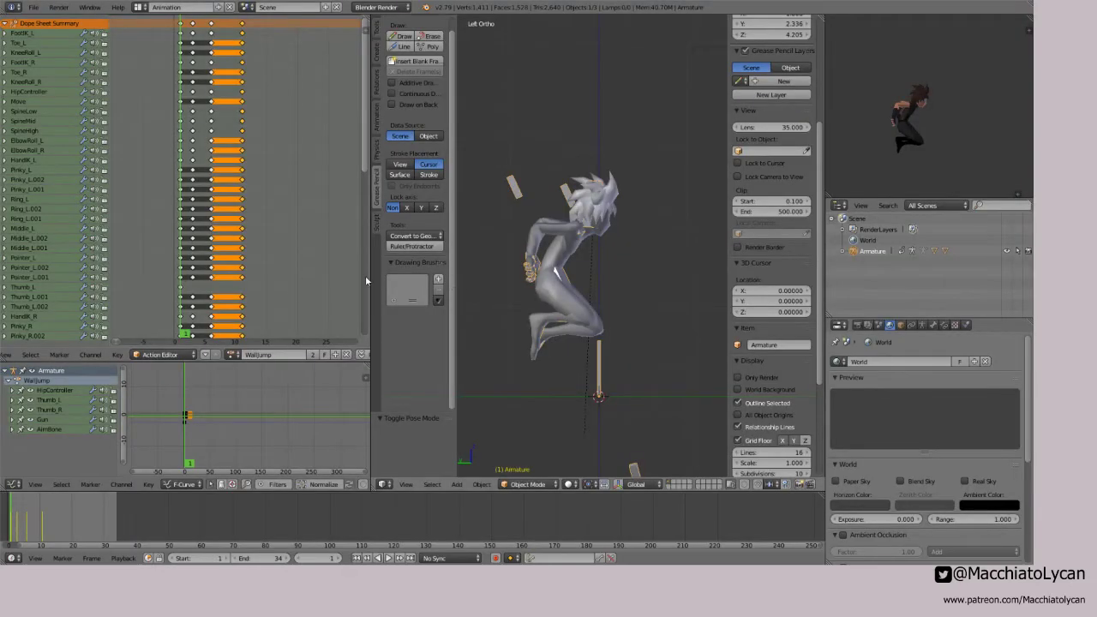
Step: In Blender, review the WallJump animation once more and save the file over the existing one
key(alt+a)
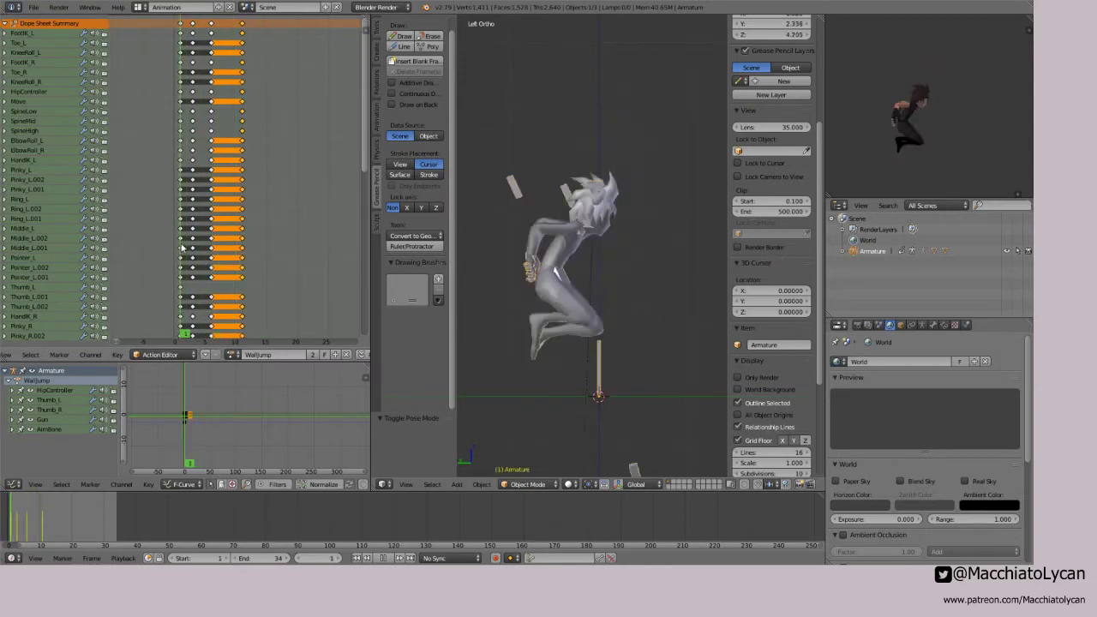
drag(258, 245, 180, 238)
key(ctrl+s)
click(539, 286)
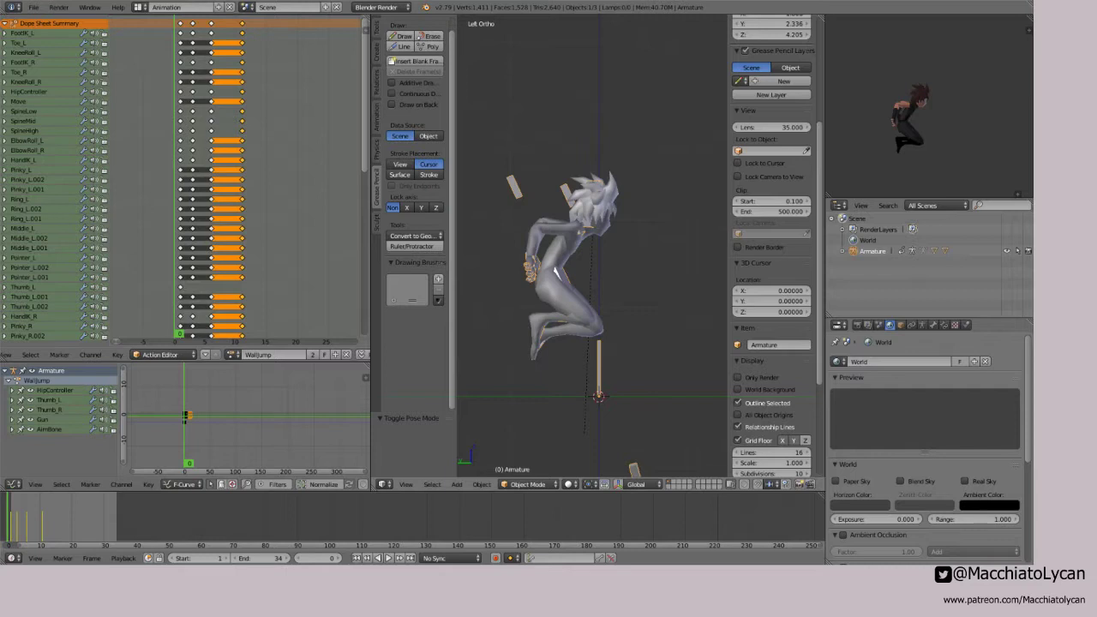
Step: Switch to Unity, start play mode, and run right and wall jump up between the red walls to test the animation
key(alt+Tab)
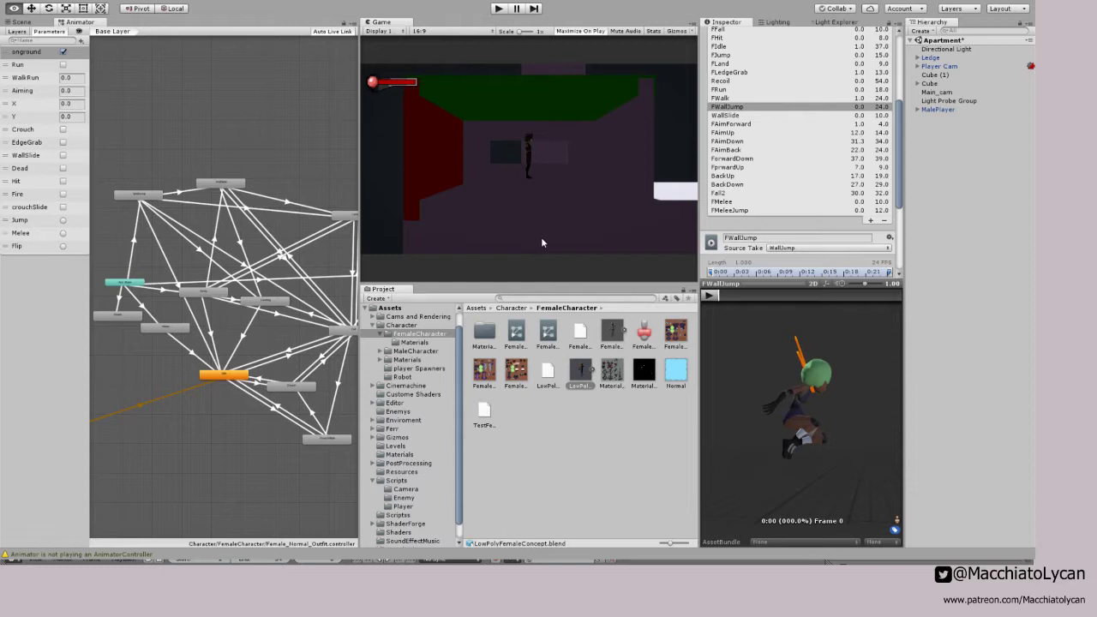
click(499, 8)
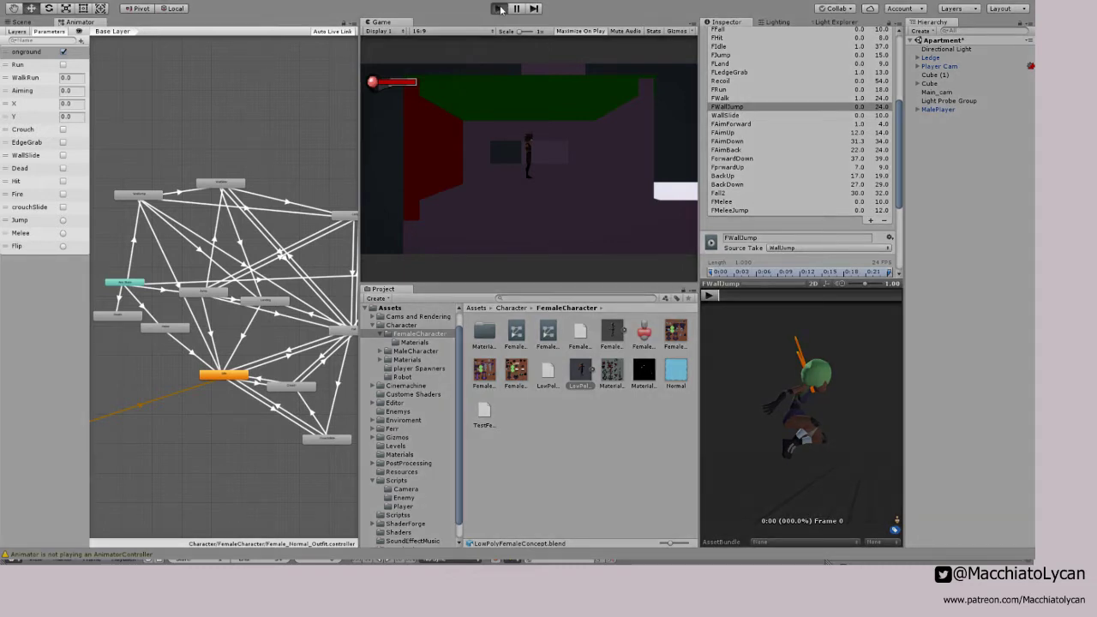
key(d)
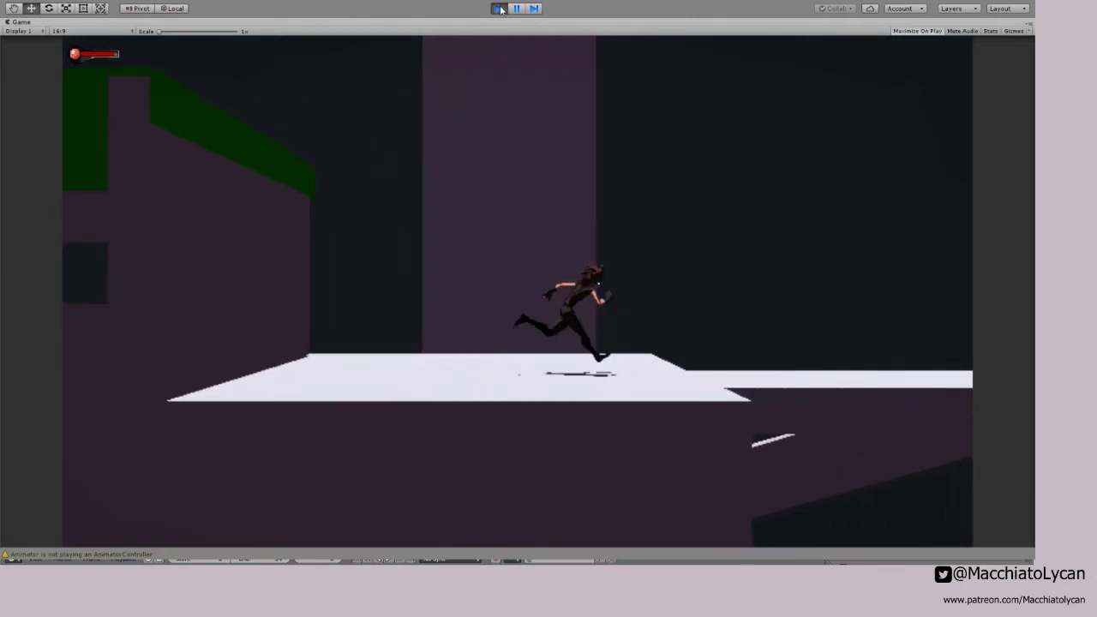
key(space)
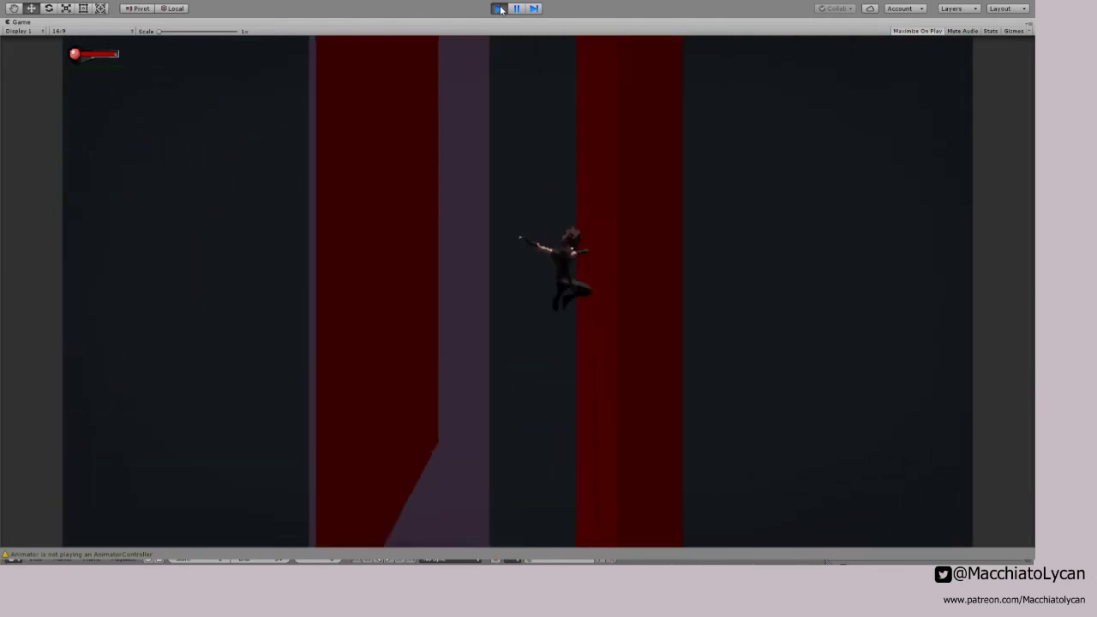
key(a)
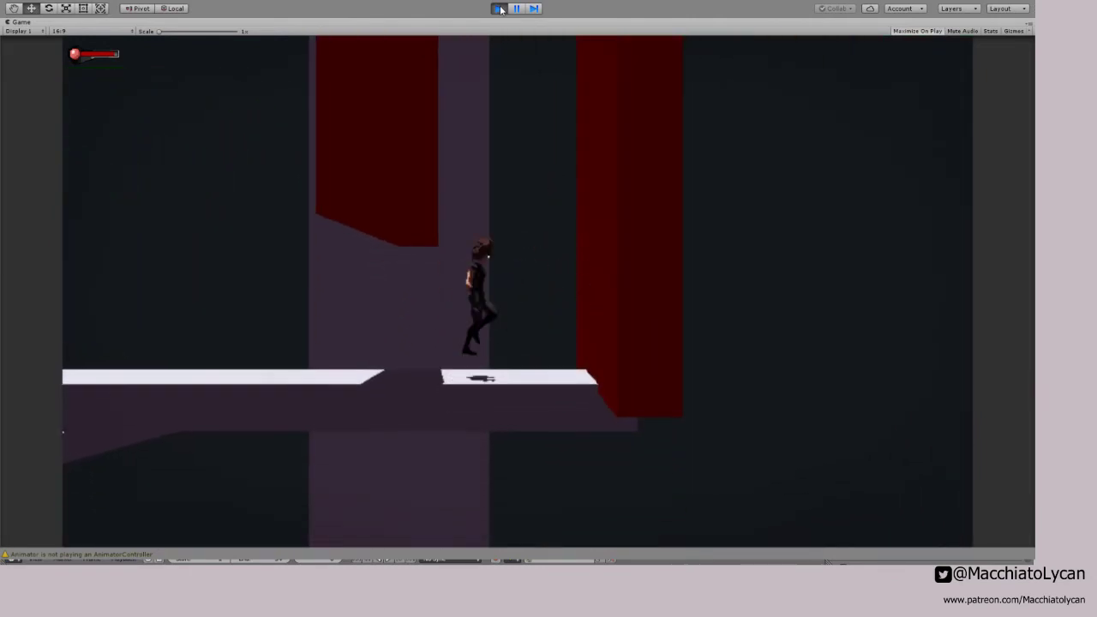
key(space)
key(space)
key(space)
key(space)
key(space)
key(space)
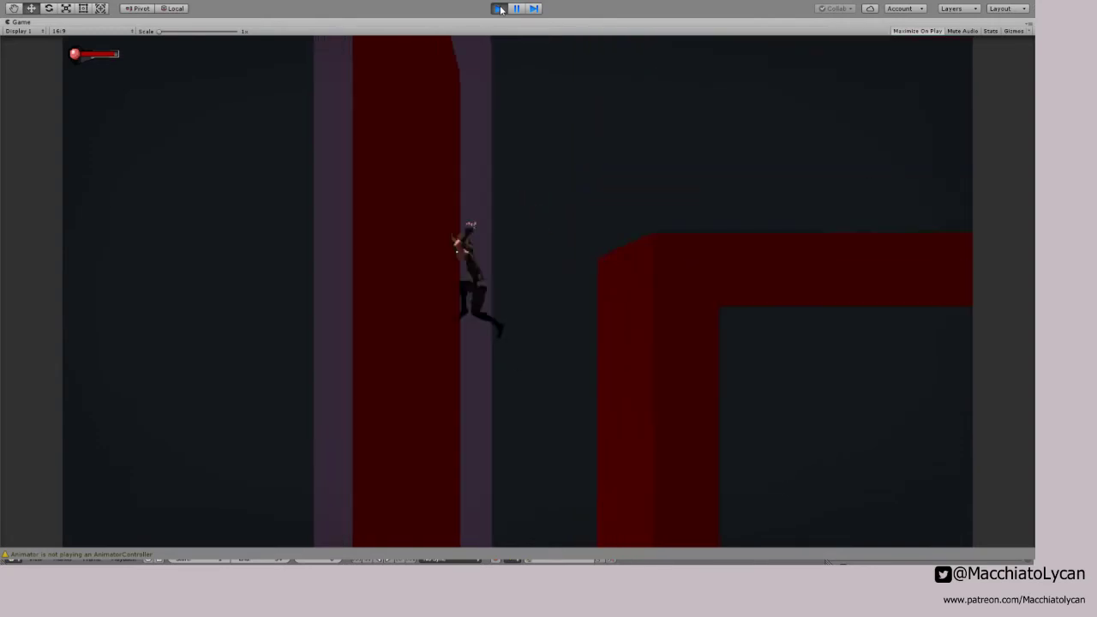
key(space)
key(space)
key(space)
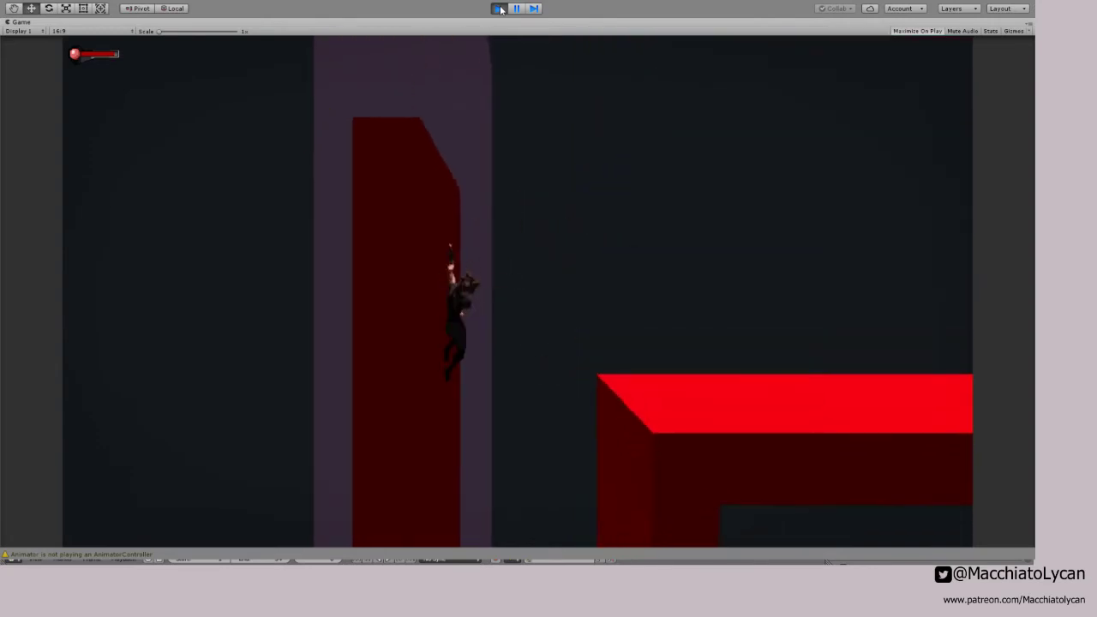
Step: Run left across the upper red ledge and jump between it and the red pillar to check the jump animations
key(a)
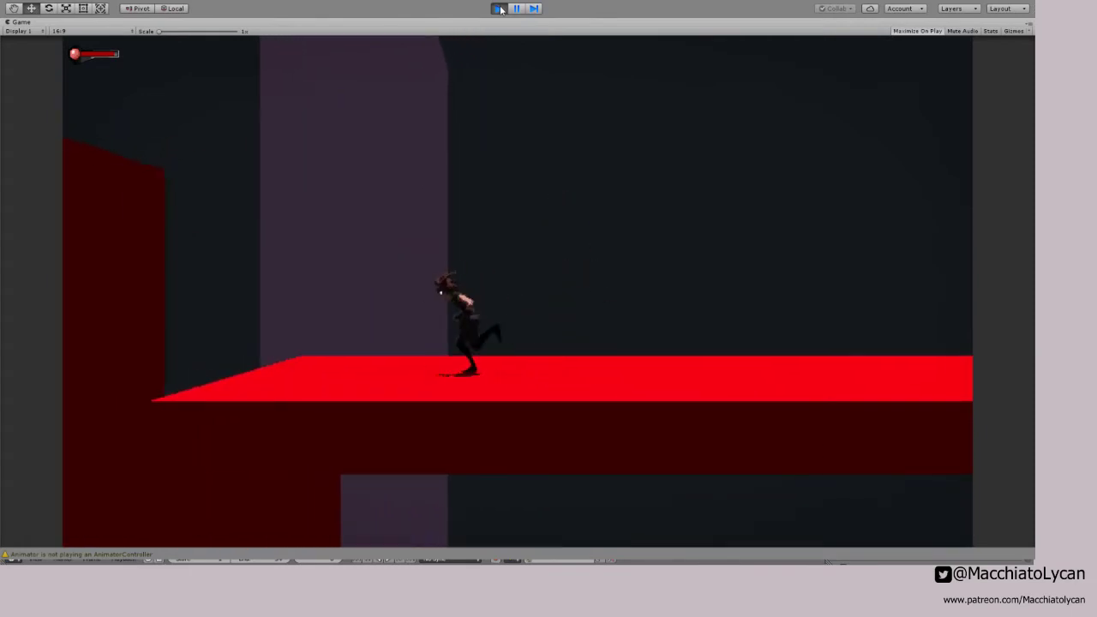
key(space)
key(space)
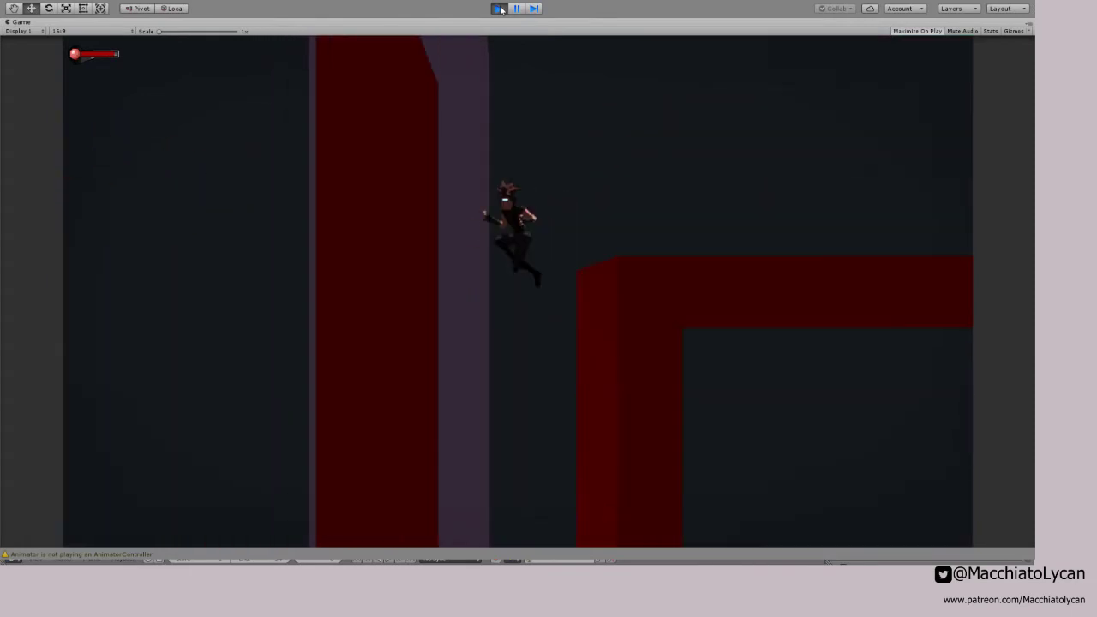
key(space)
key(a)
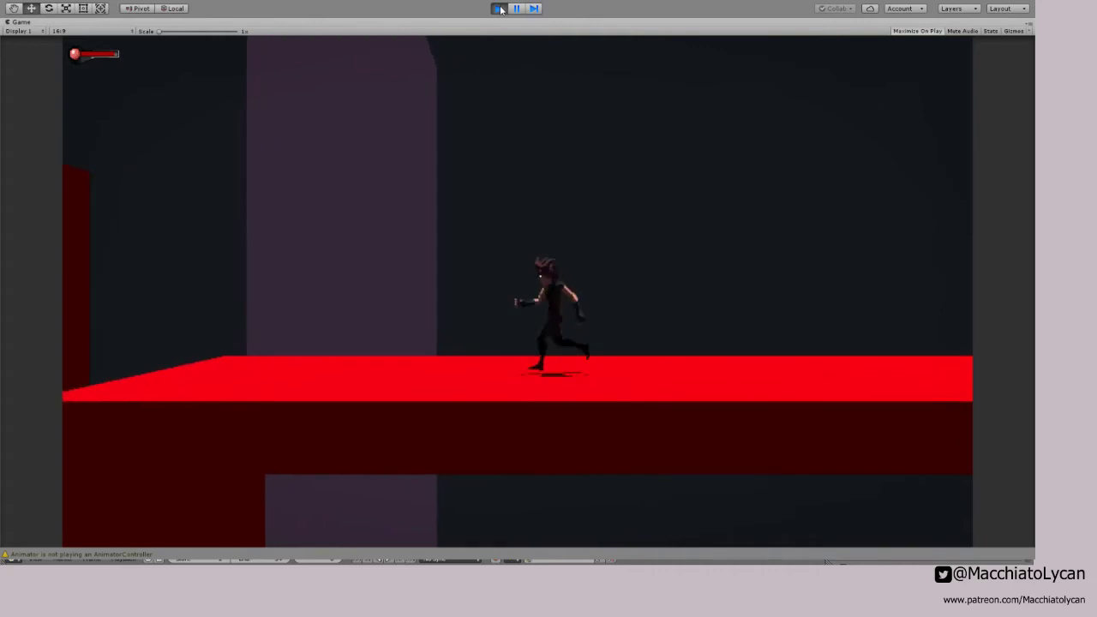
key(space)
key(space)
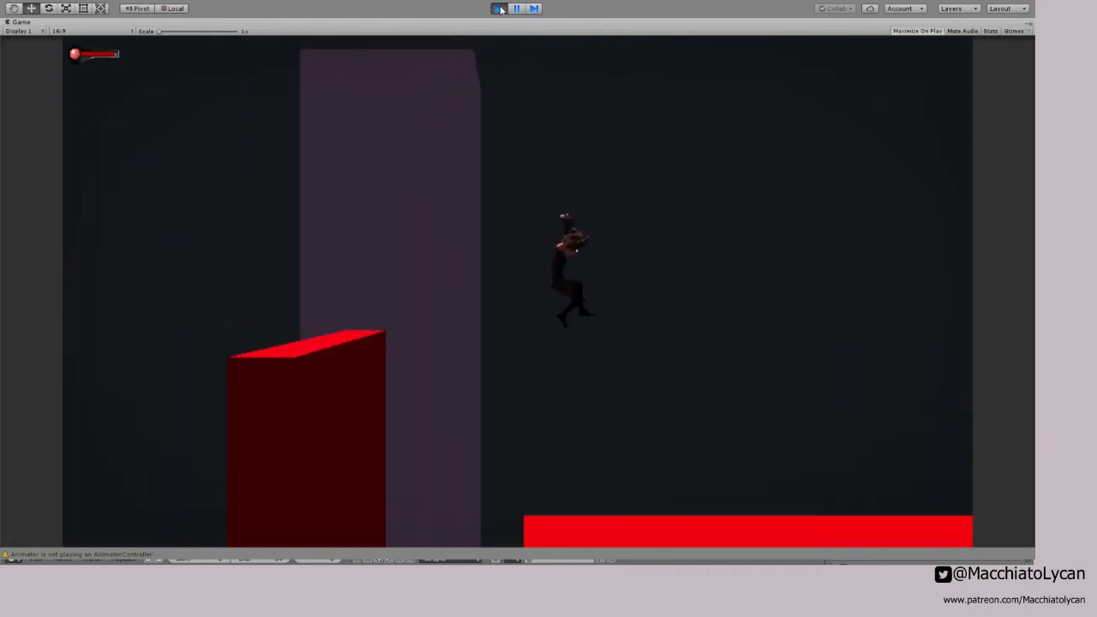
key(d)
key(a)
key(space)
key(space)
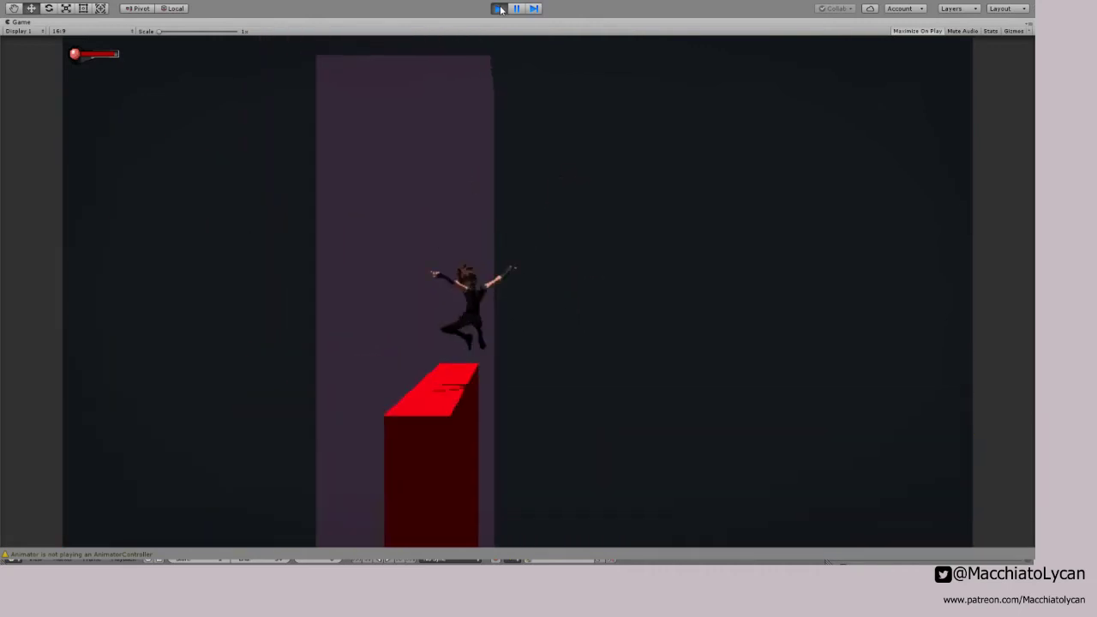
Step: Drop from the red pillar to the white floor, then run and jump right toward the hanging red walls
key(d)
key(space)
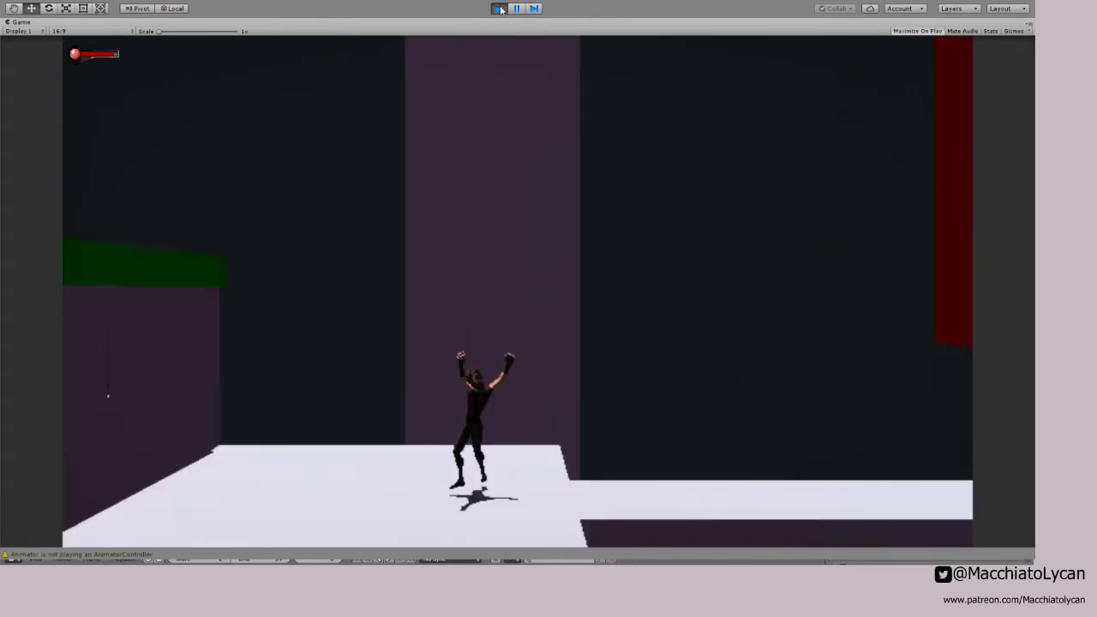
key(a)
key(d)
key(space)
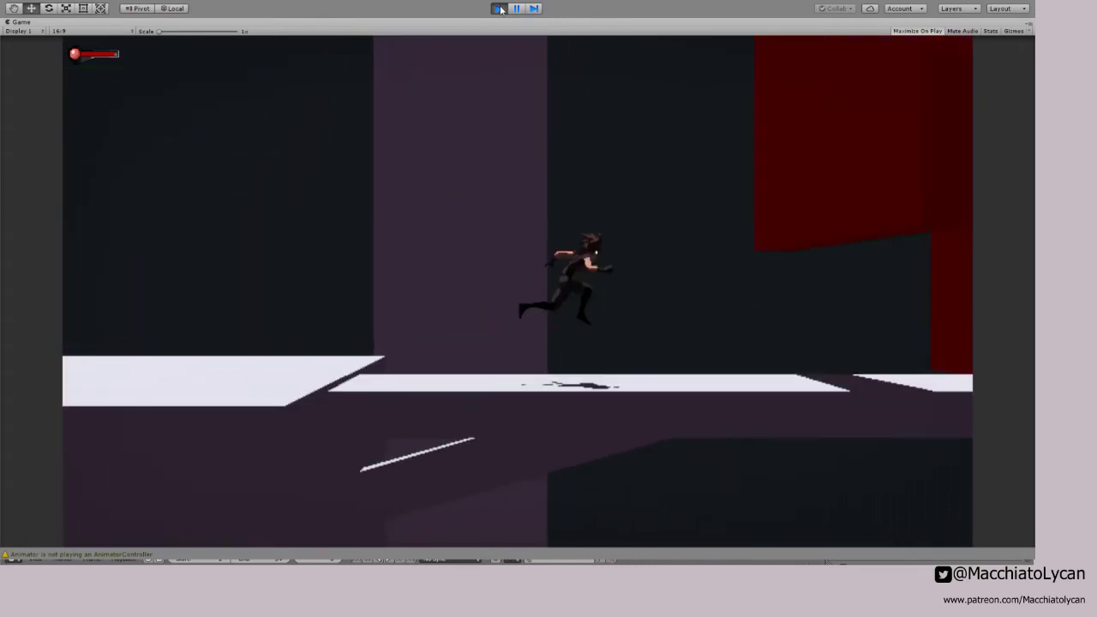
key(space)
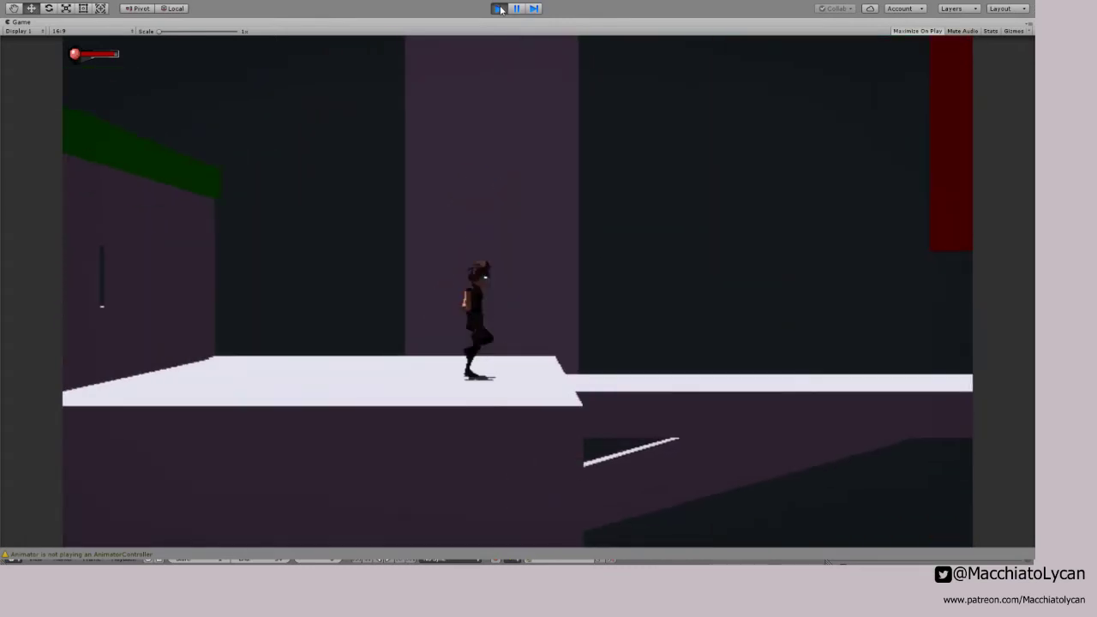
key(d)
key(space)
key(space)
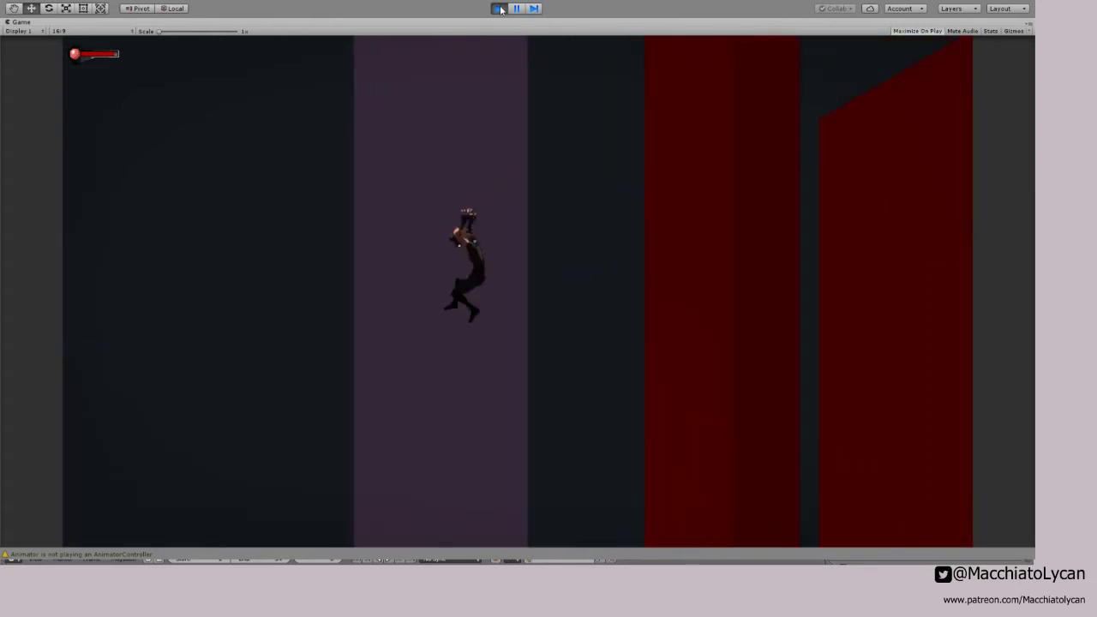
Step: Wall jump up between the two tall red walls to check the jump animation during the climb
key(d)
key(space)
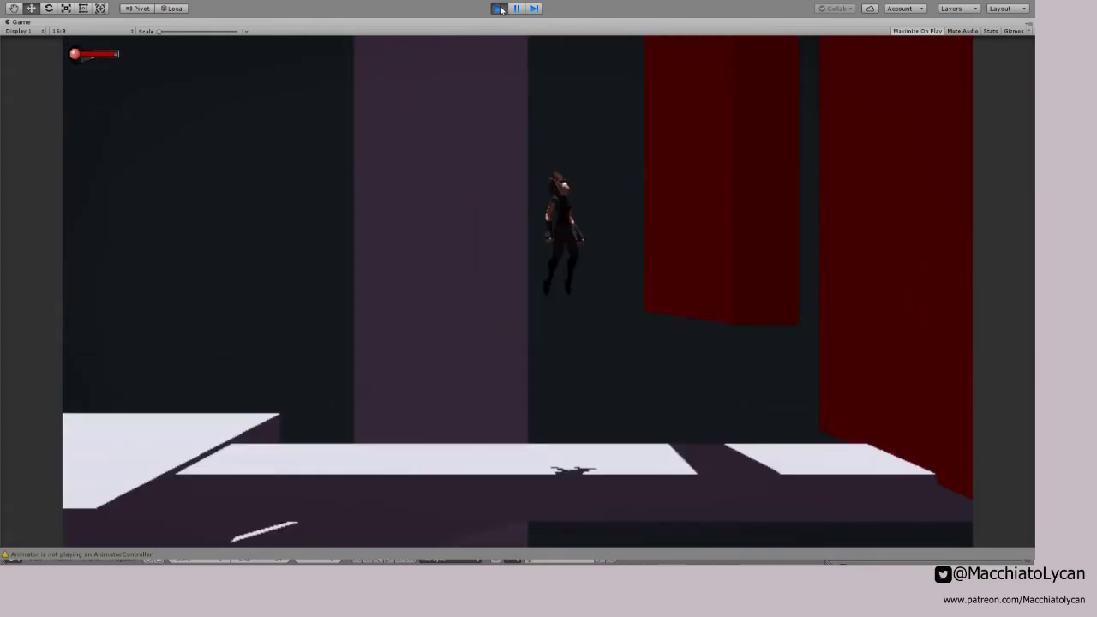
key(space)
key(d)
key(space)
key(space)
key(space)
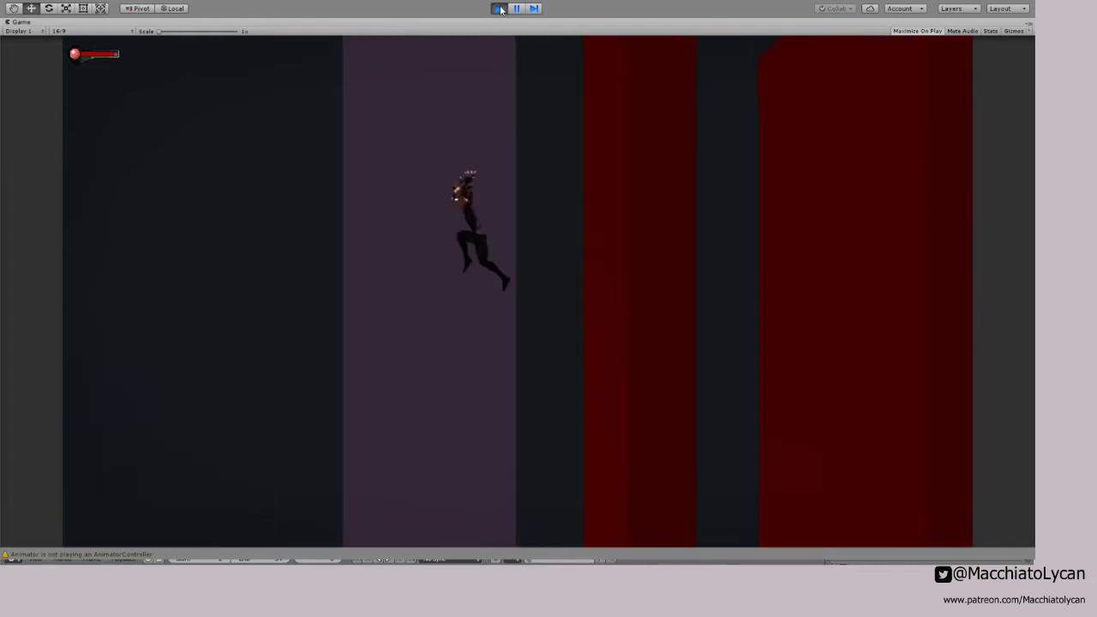
key(d)
key(space)
key(space)
key(space)
key(space)
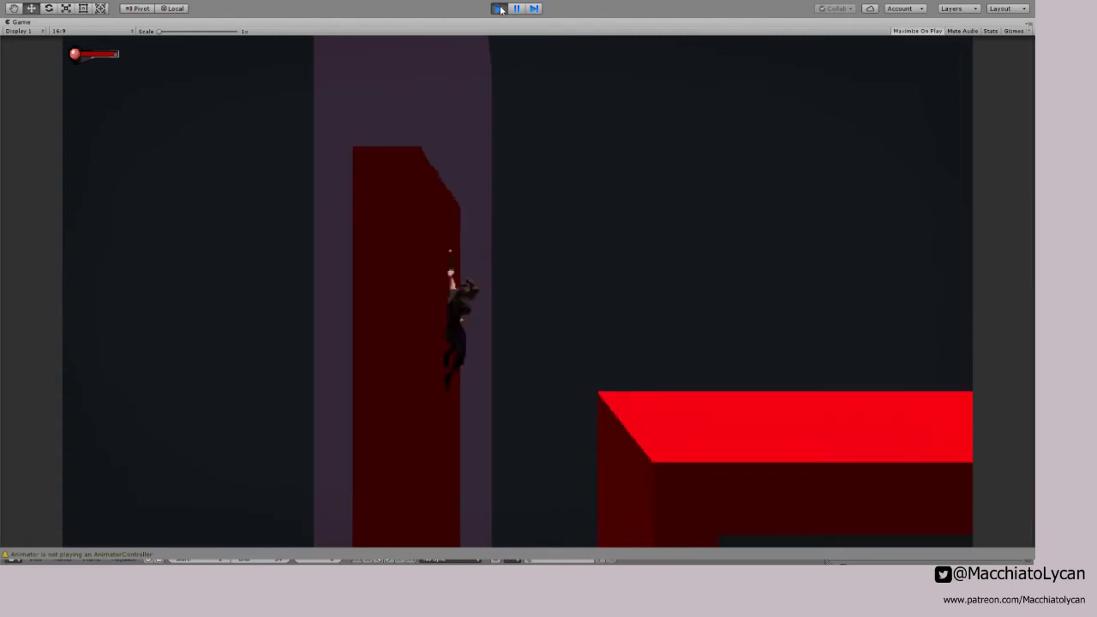
Step: Leap off the red pillar toward the upper red ledge and back to the pillar to check the wall jump poses
key(d)
key(space)
key(space)
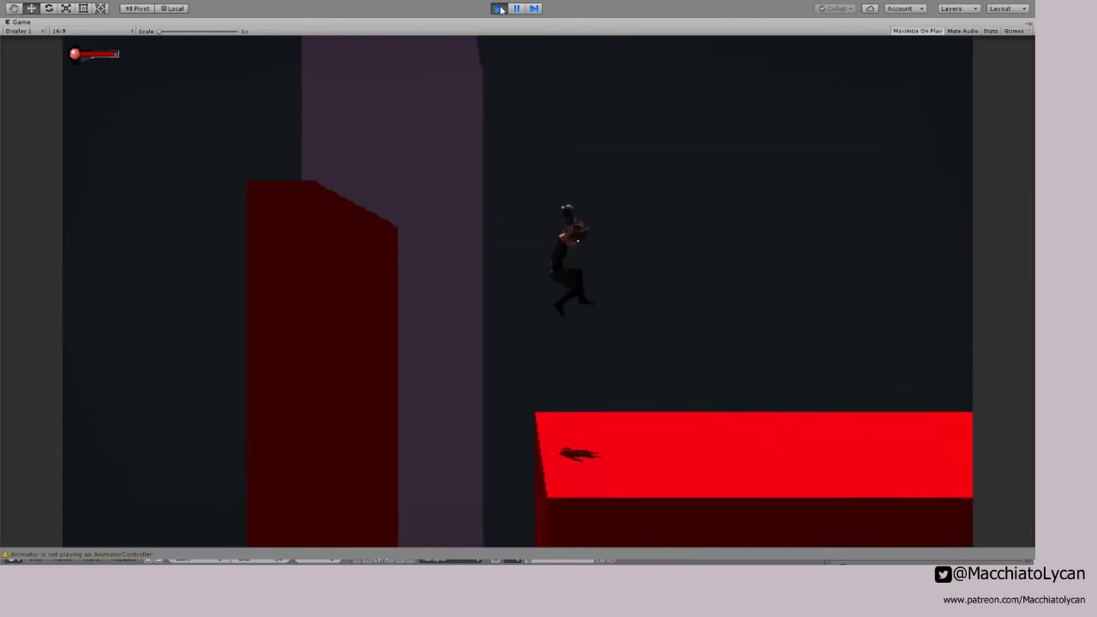
key(d)
key(a)
key(space)
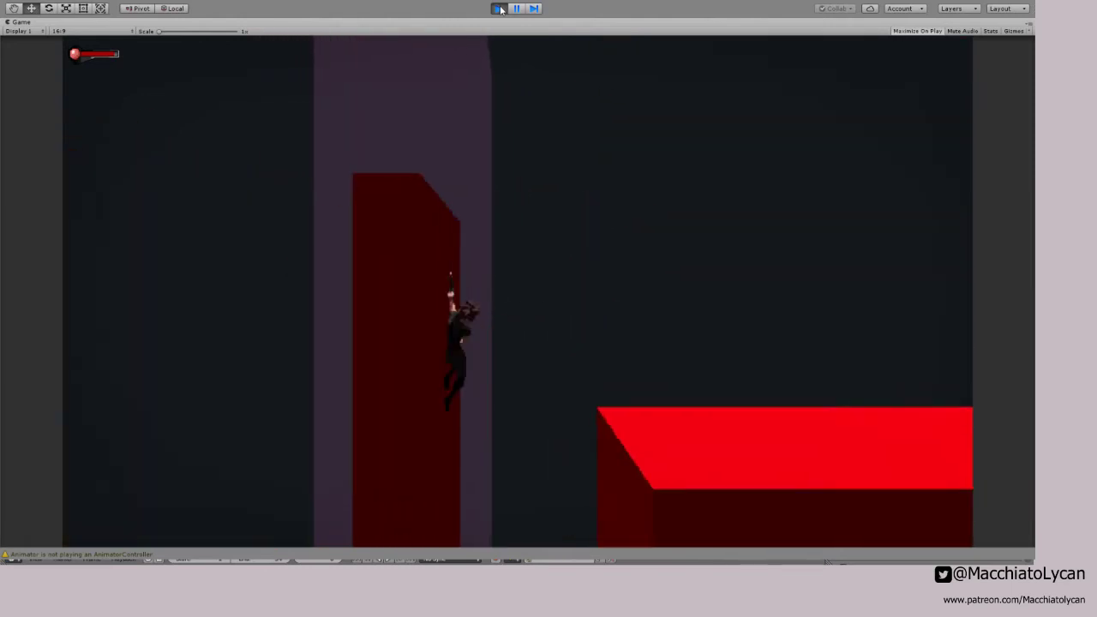
key(space)
key(space)
key(space)
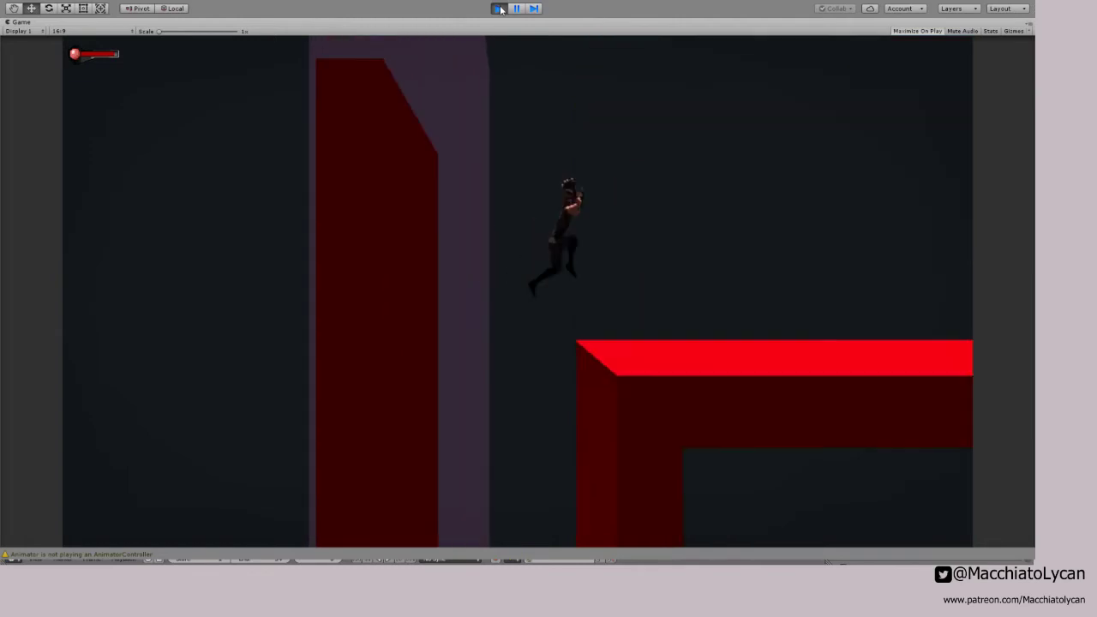
Step: Repeat the wall jump between the pillar and the ledge, land on the upper red ledge, and stop play mode
key(d)
key(a)
key(space)
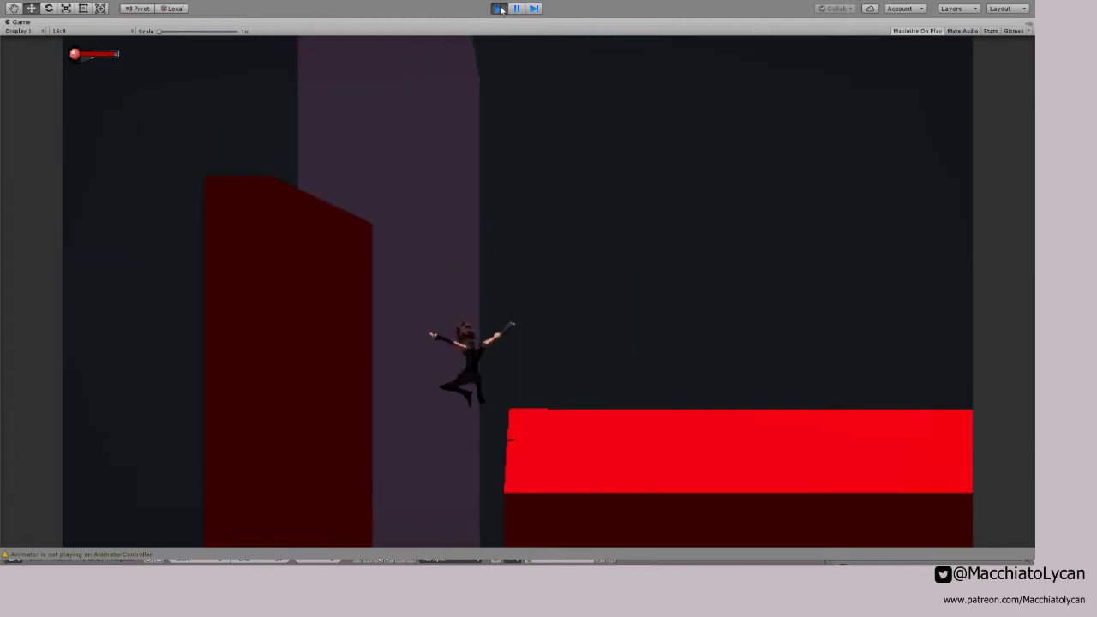
key(space)
key(space)
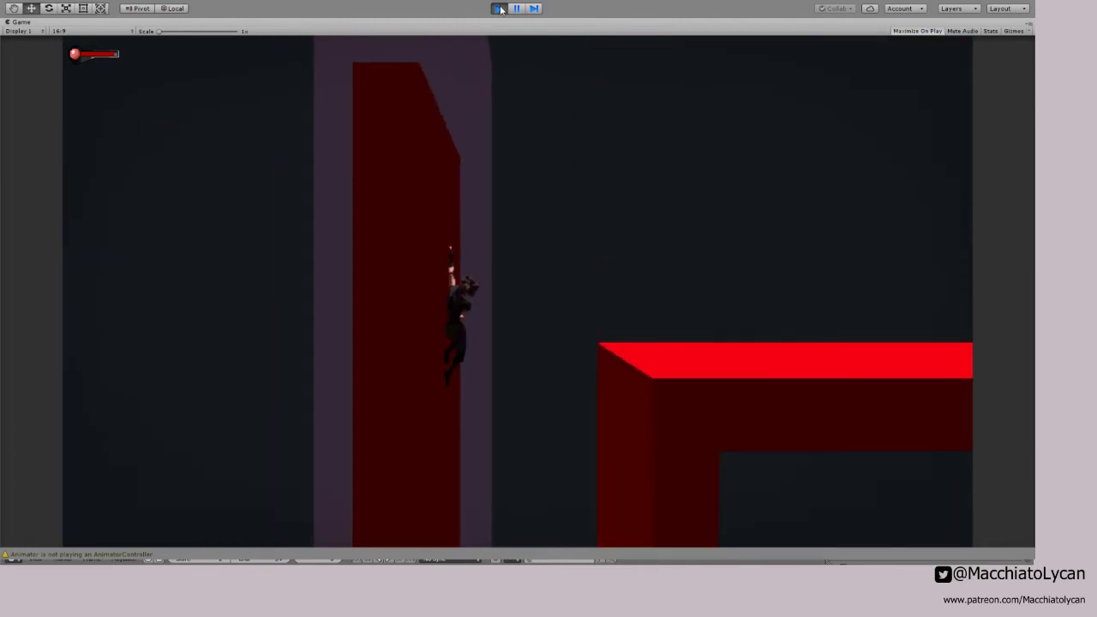
key(space)
key(d)
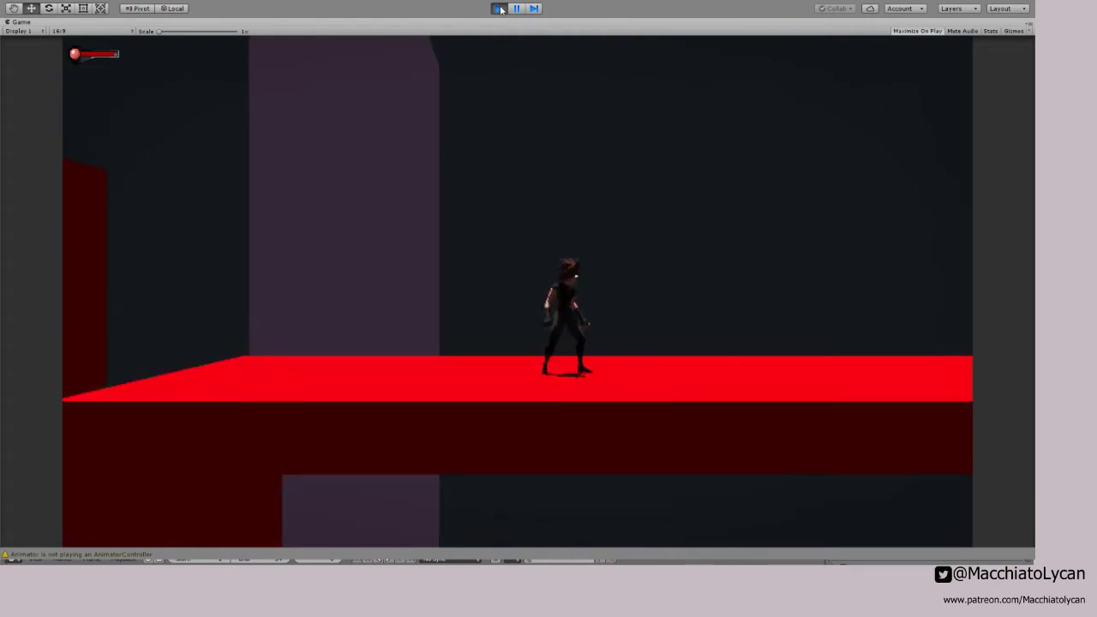
click(500, 9)
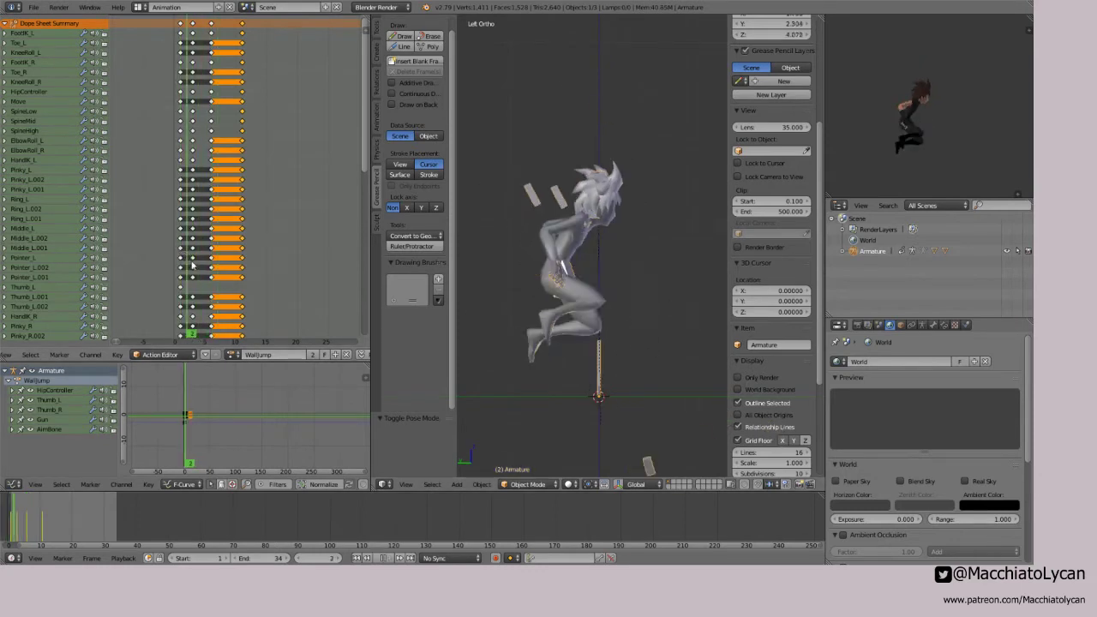
Step: Switch to Blender, review the WallJump animation, and insert keyframes across its channels at frame 5
key(Escape)
key(alt+a)
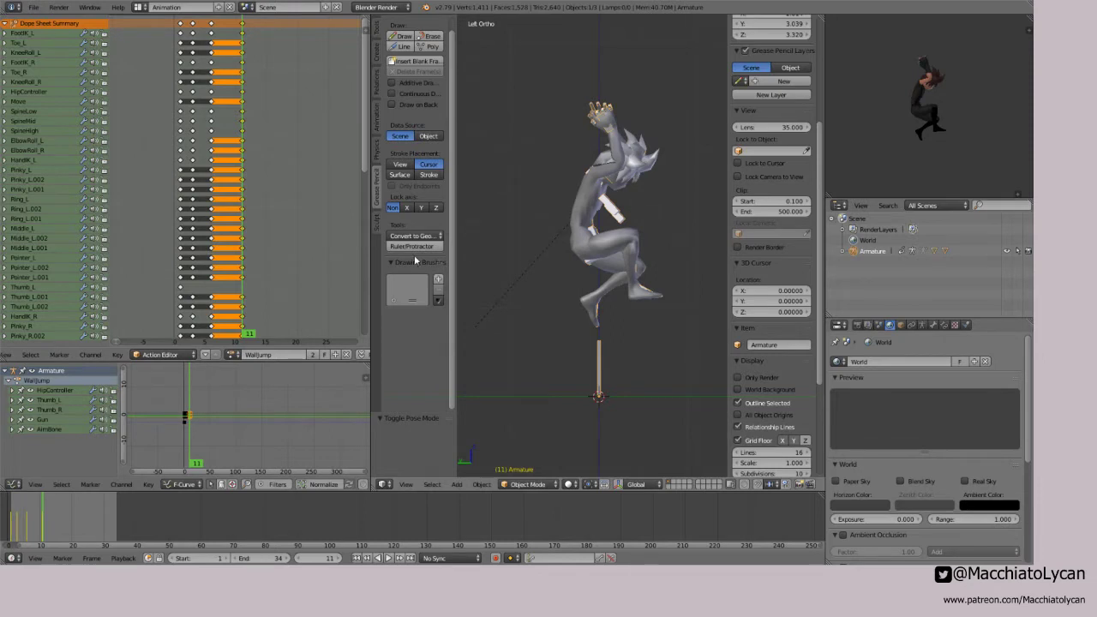
mouse_move(228, 254)
mouse_down()
mouse_move(206, 248)
mouse_move(250, 254)
mouse_move(211, 246)
mouse_up()
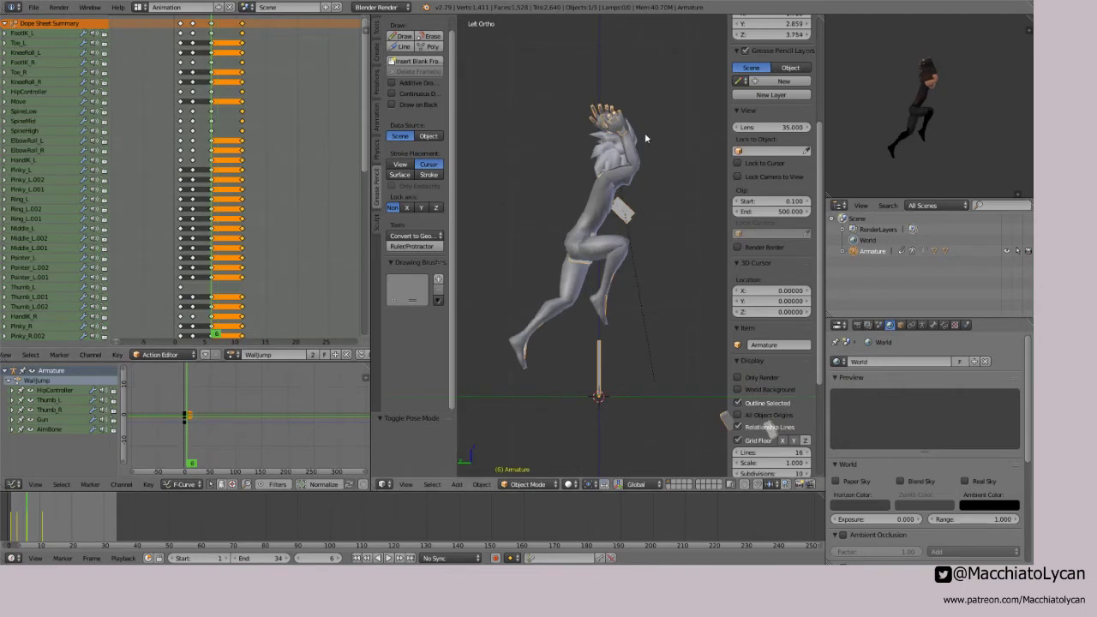
drag(220, 228, 205, 227)
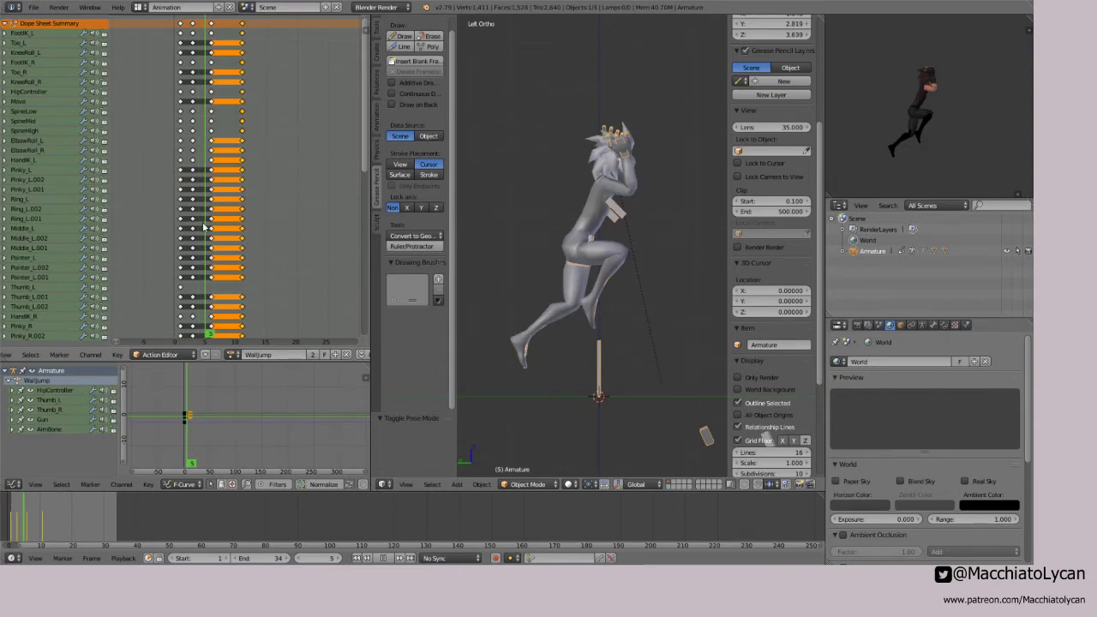
key(i)
click(204, 224)
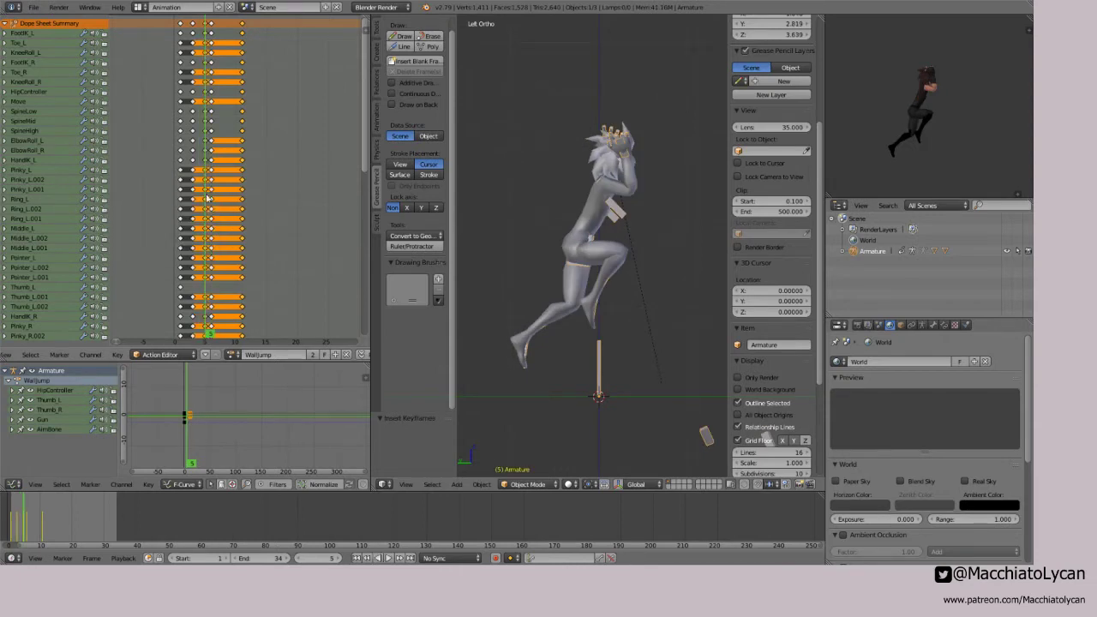
Step: Retime the last two keyframe columns of WallJump to frames 8 and 13, playing the animation back between adjustments
right_click(212, 26)
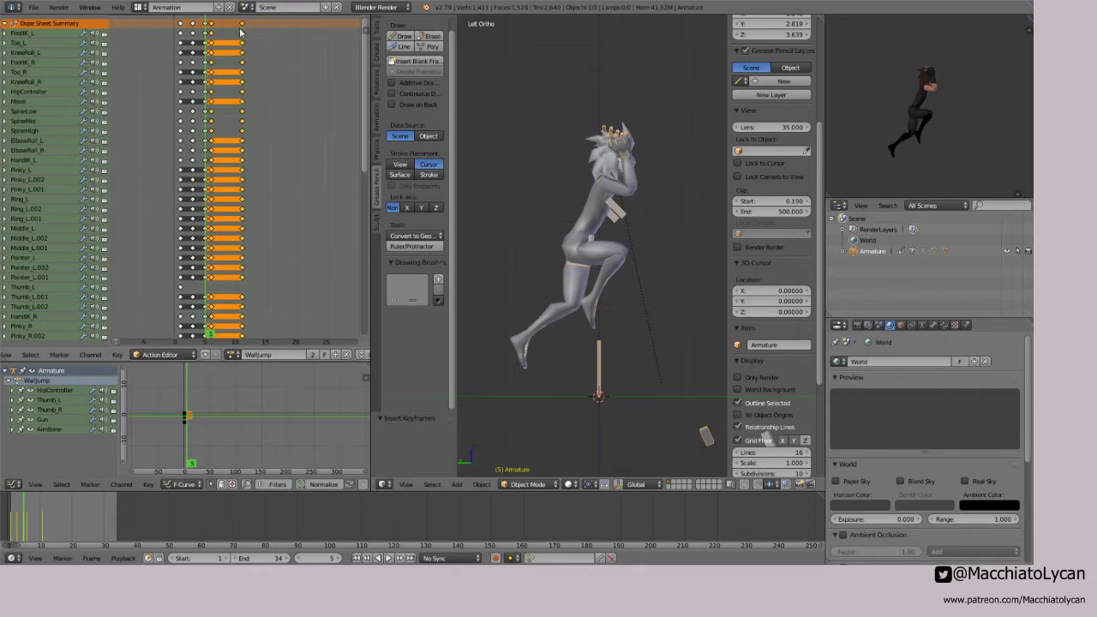
key(g)
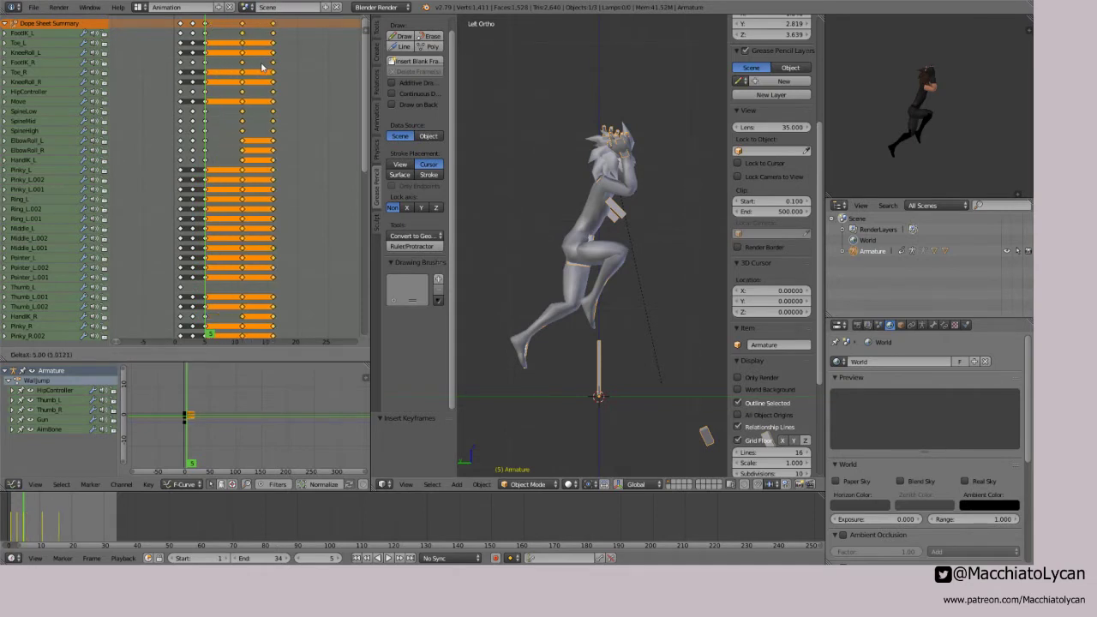
click(252, 66)
drag(204, 129, 179, 153)
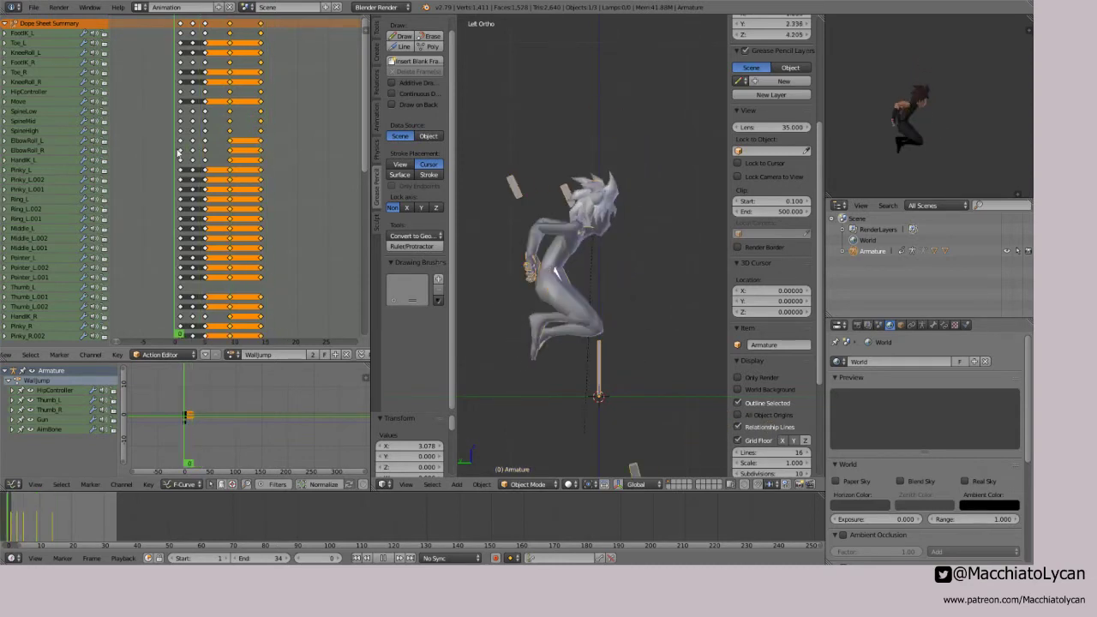
key(alt+a)
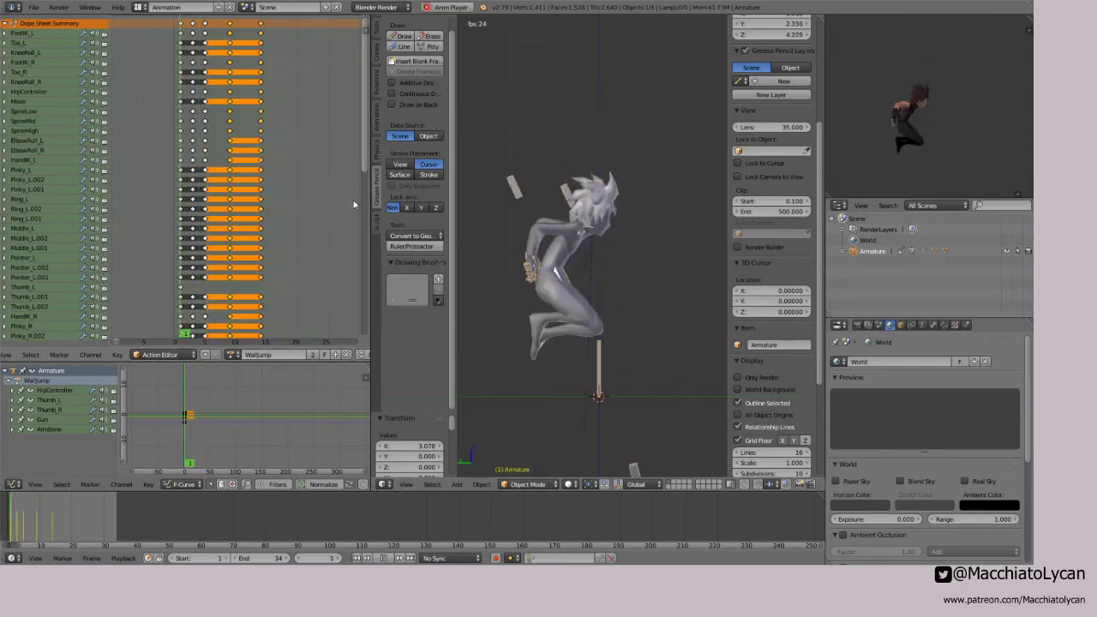
key(Escape)
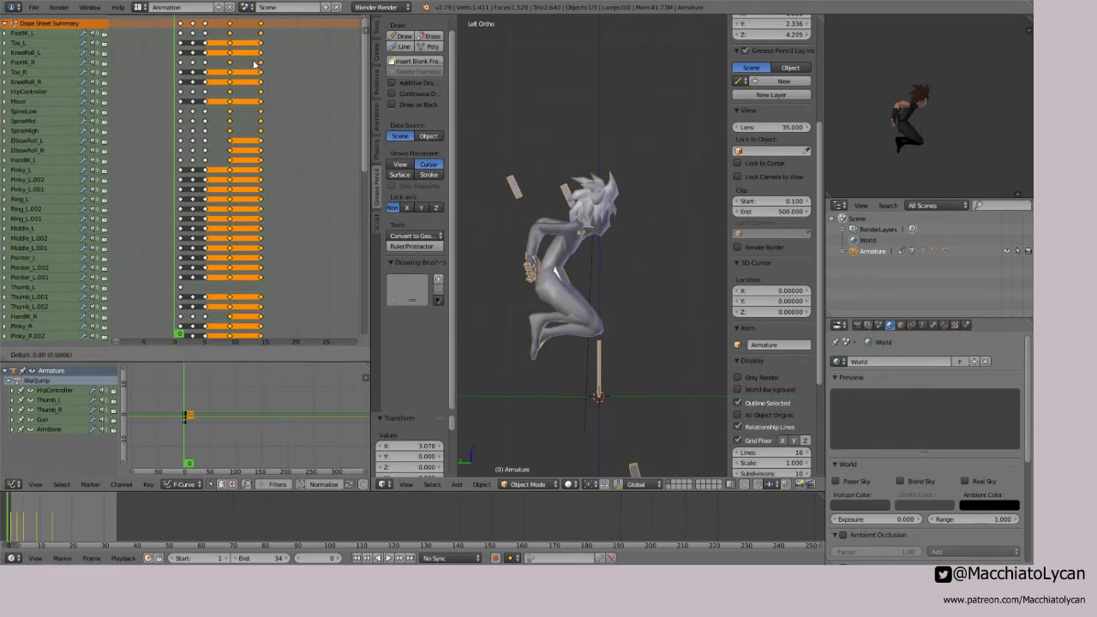
key(alt+a)
key(Escape)
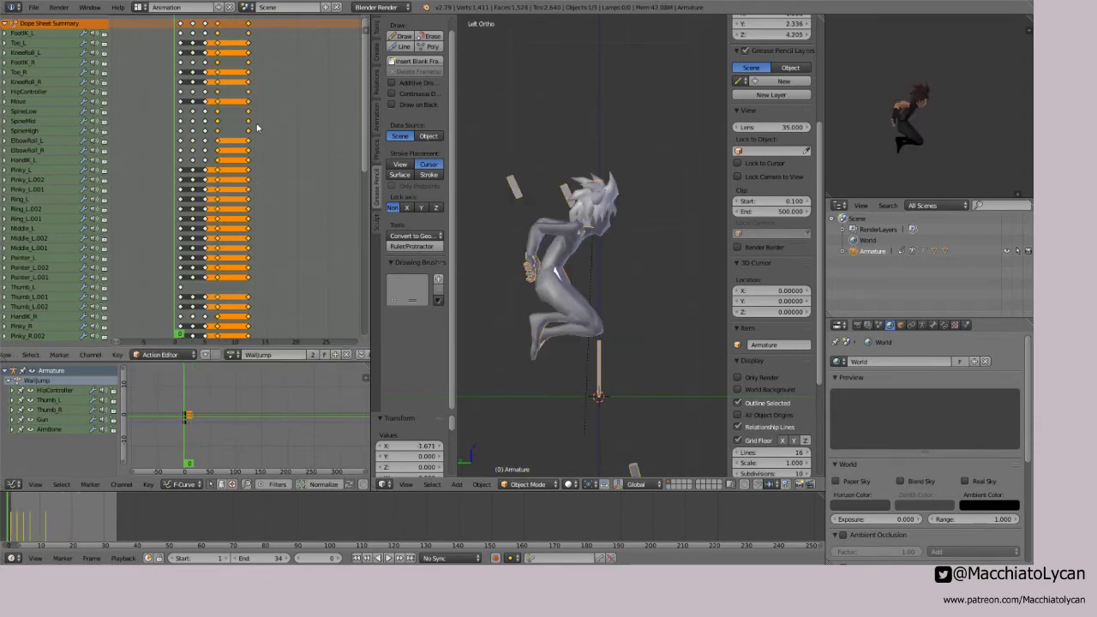
key(g)
click(265, 129)
key(alt+a)
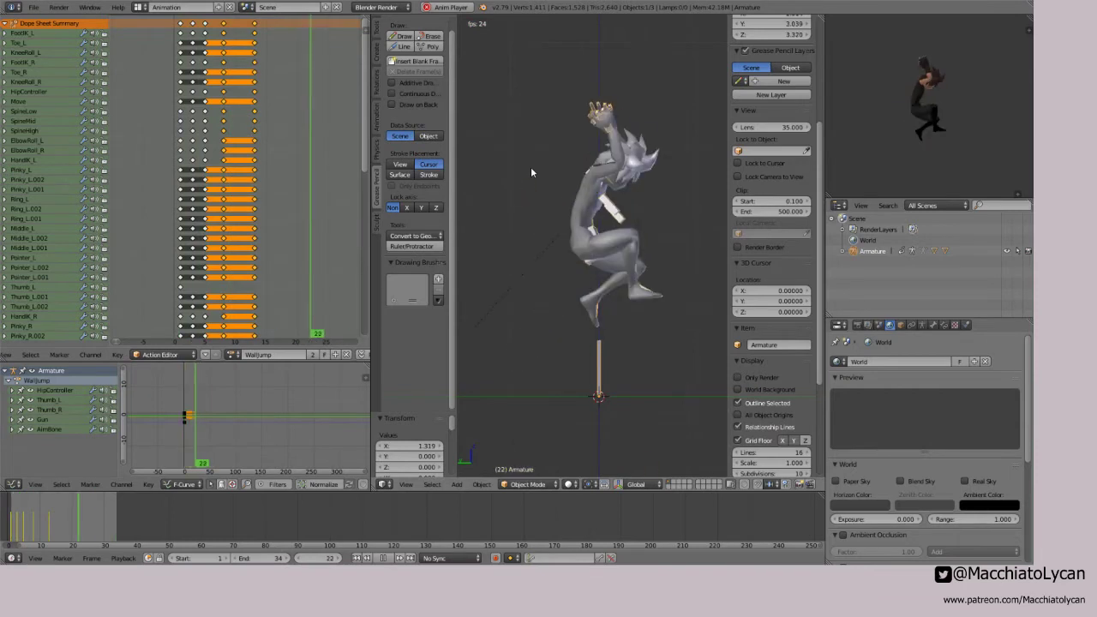
key(Escape)
Step: Shift the second and third keyframe columns one frame earlier, to frames 2 and 4, and play back the animation
right_click(205, 28)
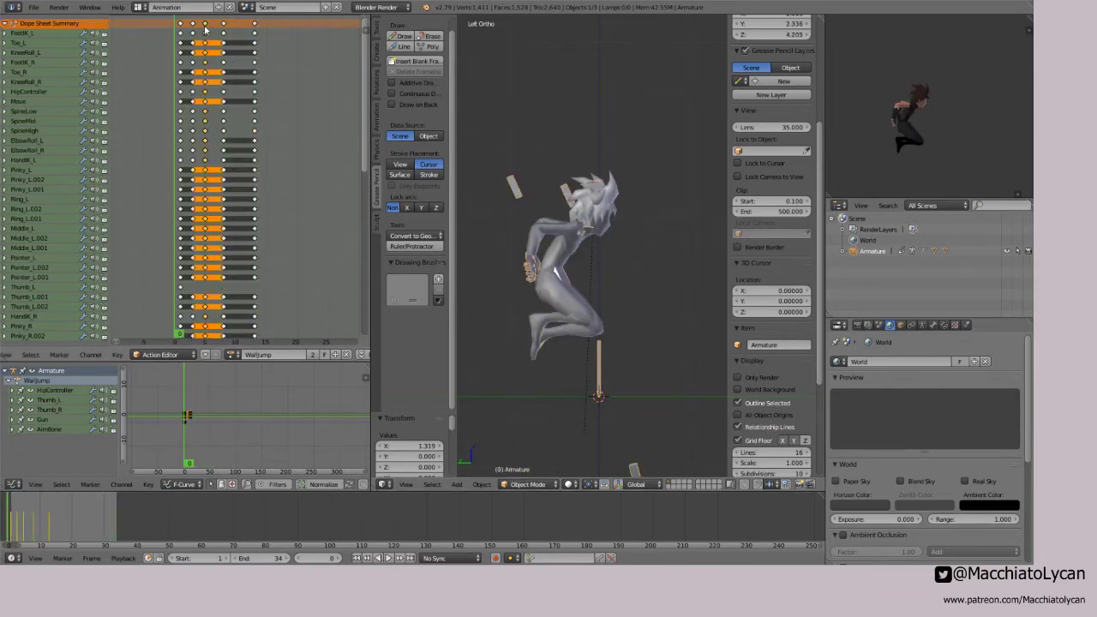
shift+right_click(193, 28)
key(g)
click(189, 29)
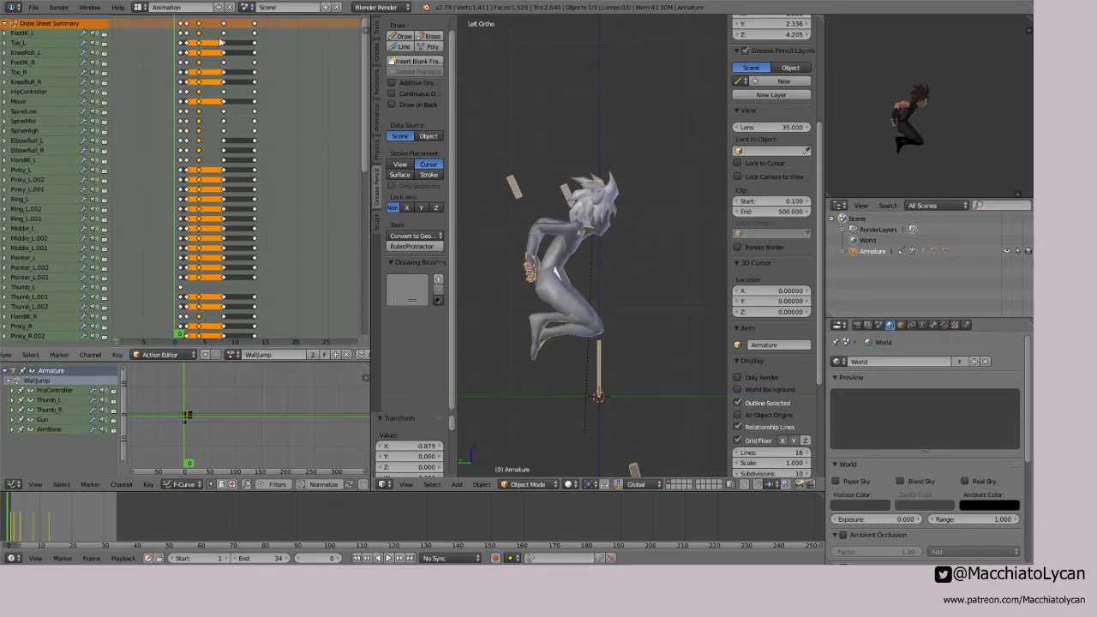
key(alt+a)
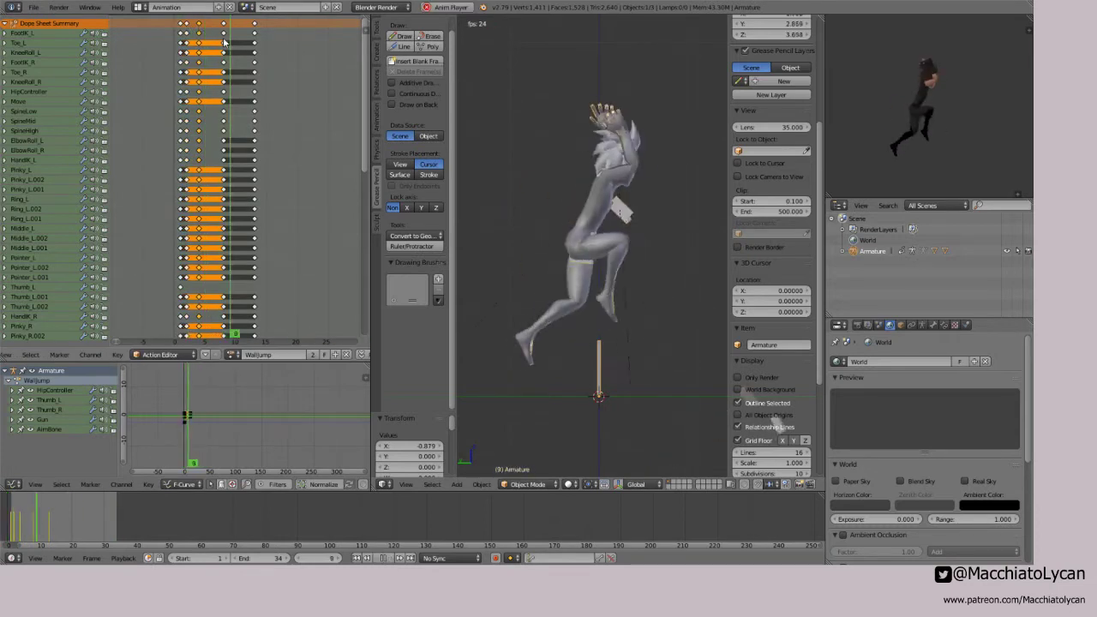
key(Escape)
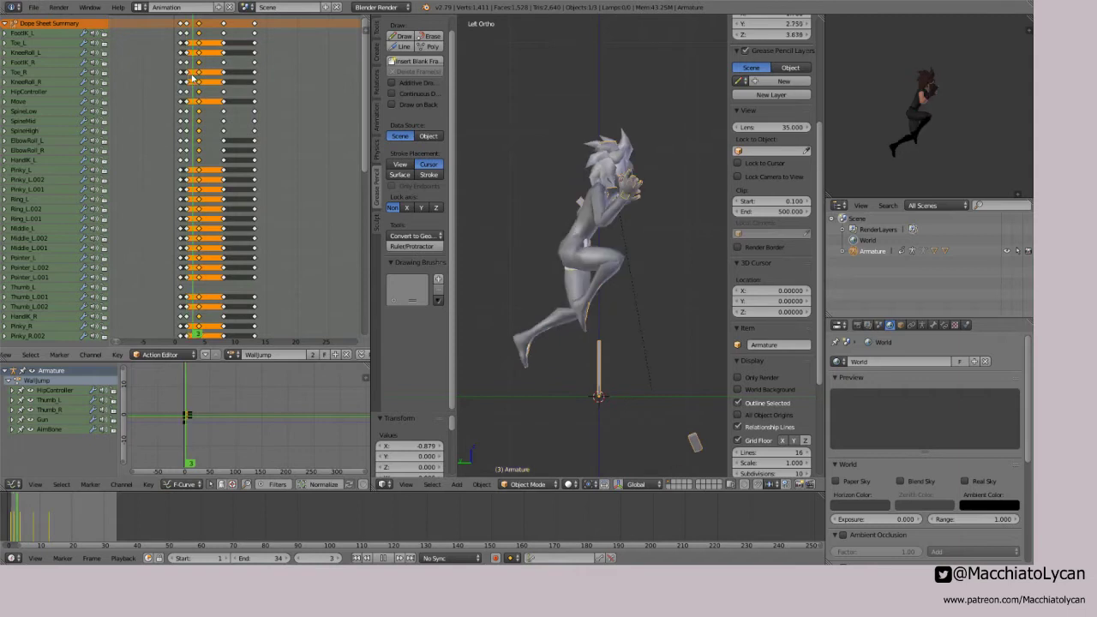
key(alt+a)
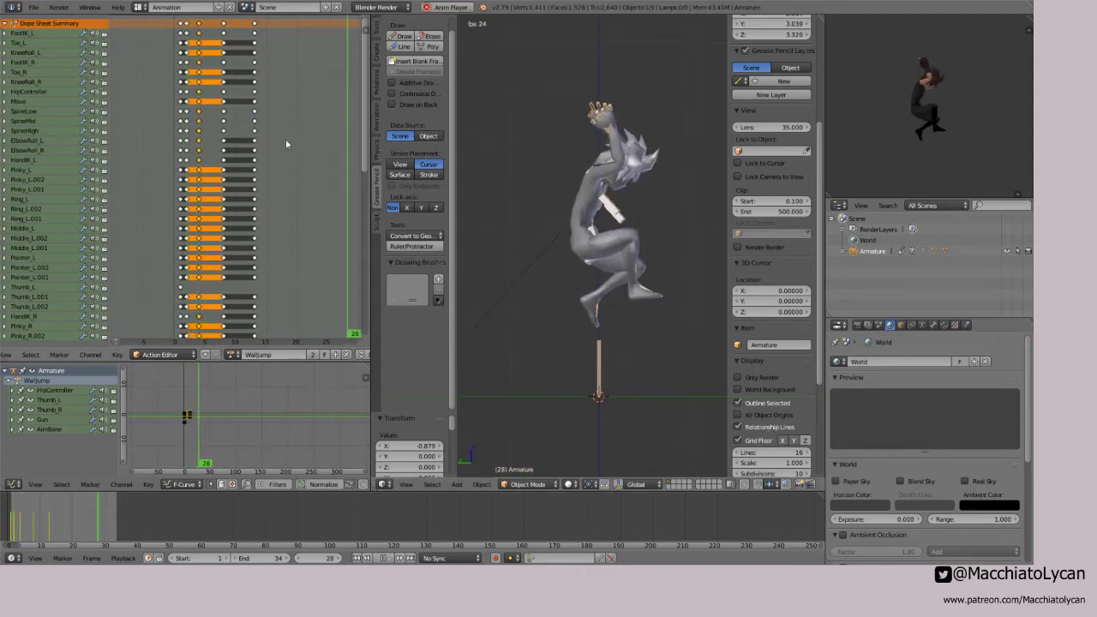
key(alt+a)
Step: Try the final pose's keyframe column at frame 11 and play back the WallJump animation
drag(218, 152, 242, 149)
right_click(254, 26)
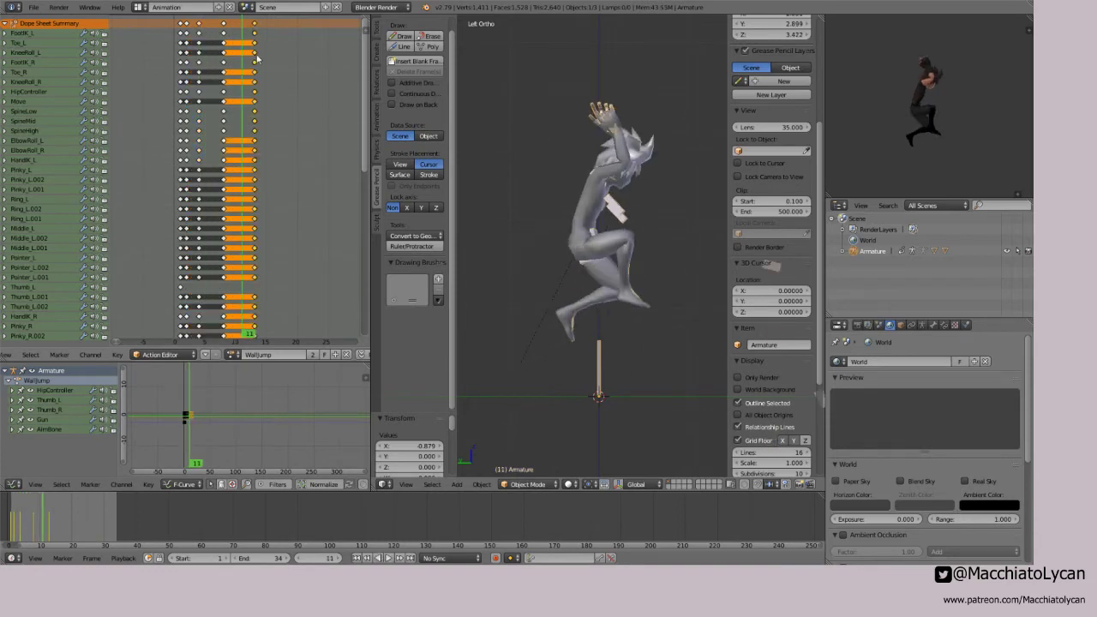
key(g)
click(242, 77)
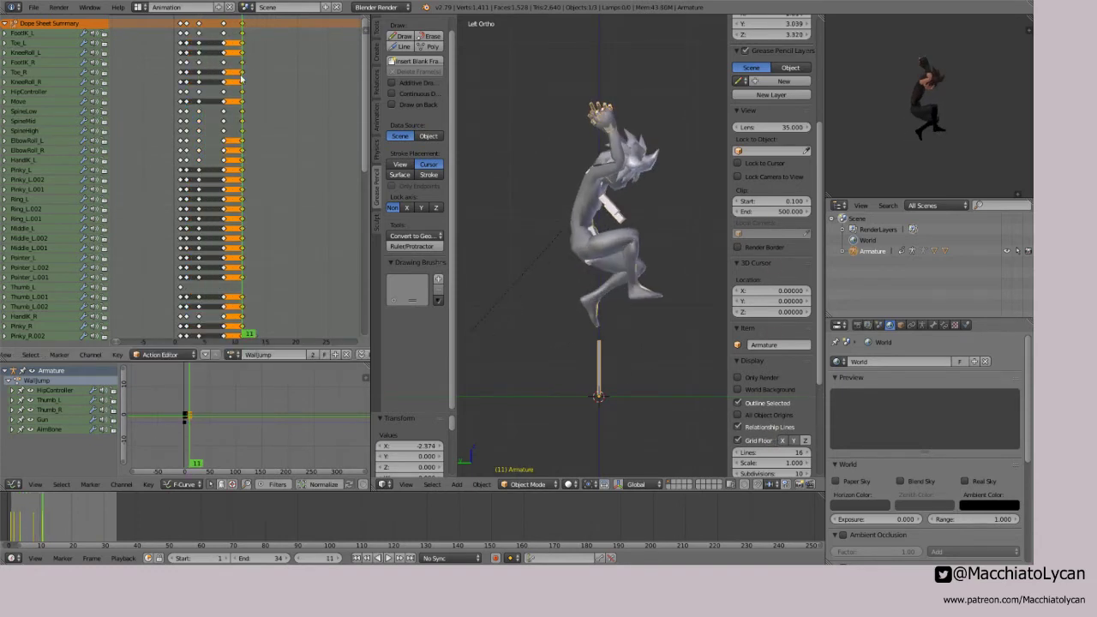
key(alt+a)
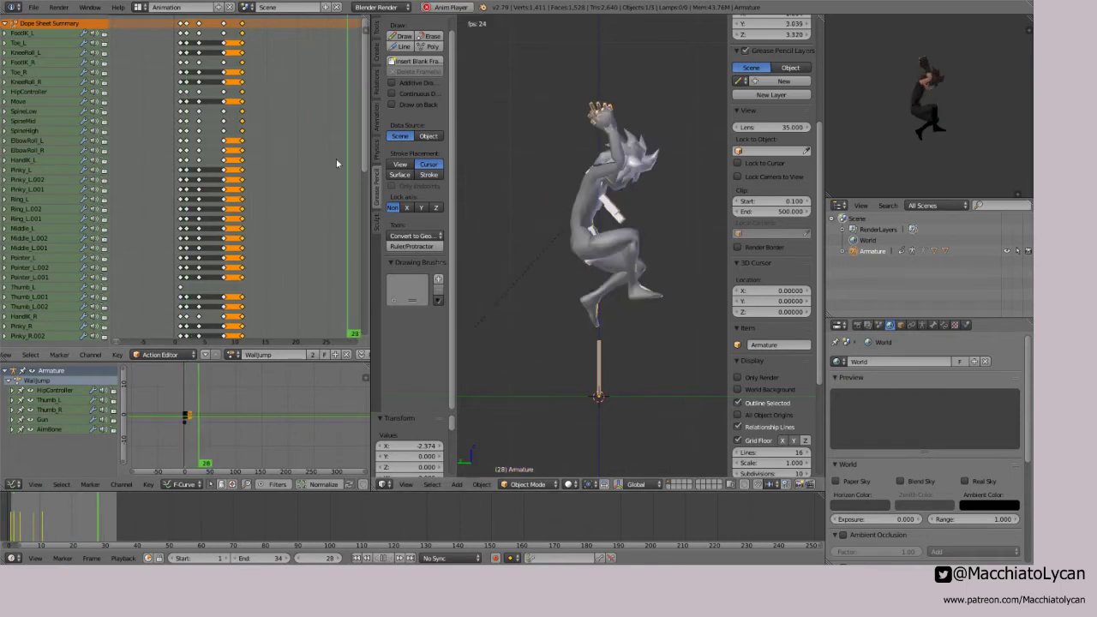
key(Escape)
Step: Move the final pose's keyframe column to frame 14 and scrub through the transition from frame 8
drag(182, 165, 224, 174)
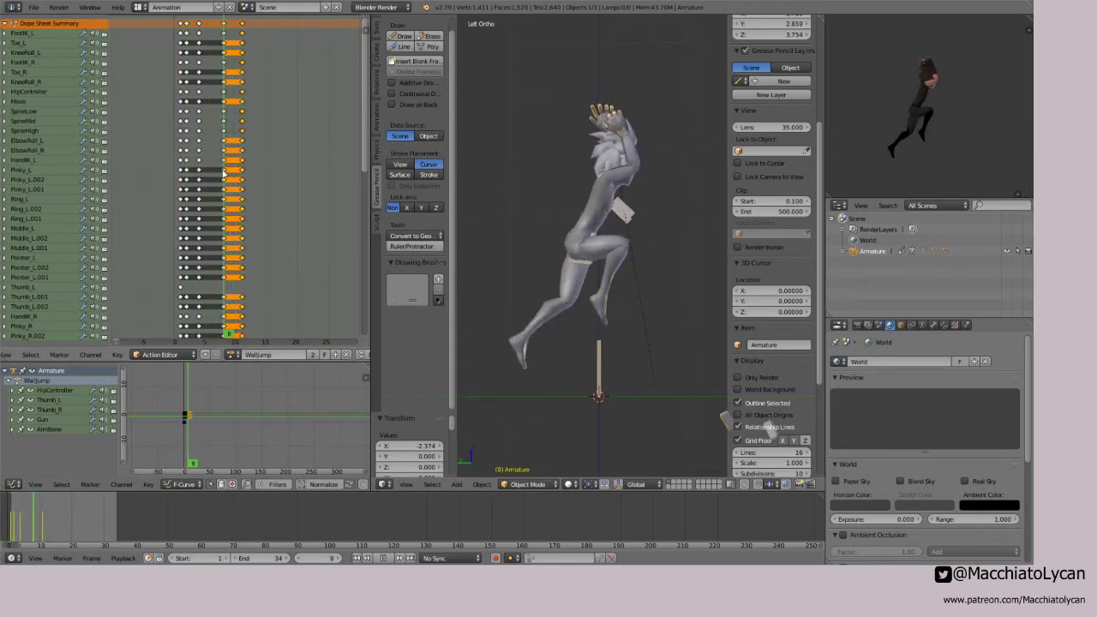
key(g)
click(263, 33)
drag(224, 93, 250, 88)
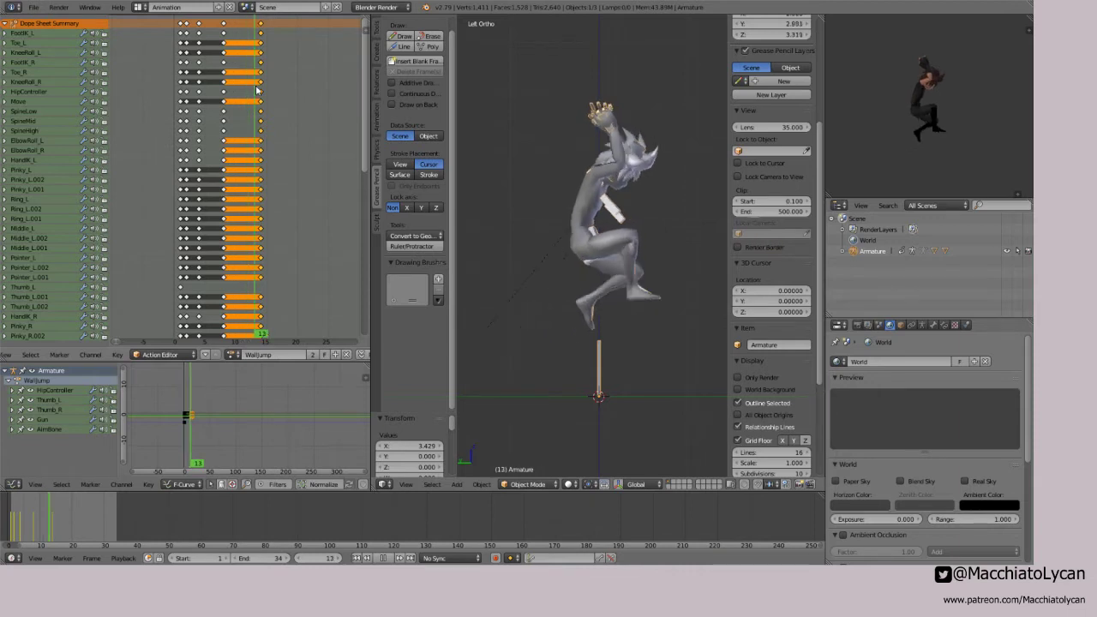
Step: Keyframe all channels of the in-between pose at frame 11 and move that new keyframe column to frame 10
drag(251, 91, 242, 82)
key(i)
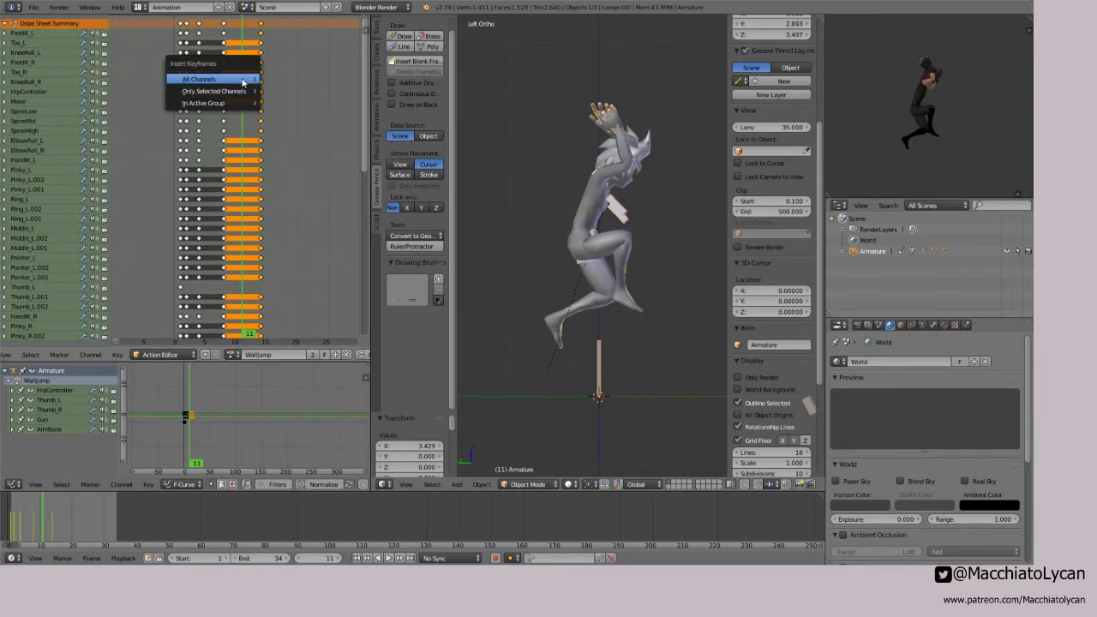
click(242, 96)
key(g)
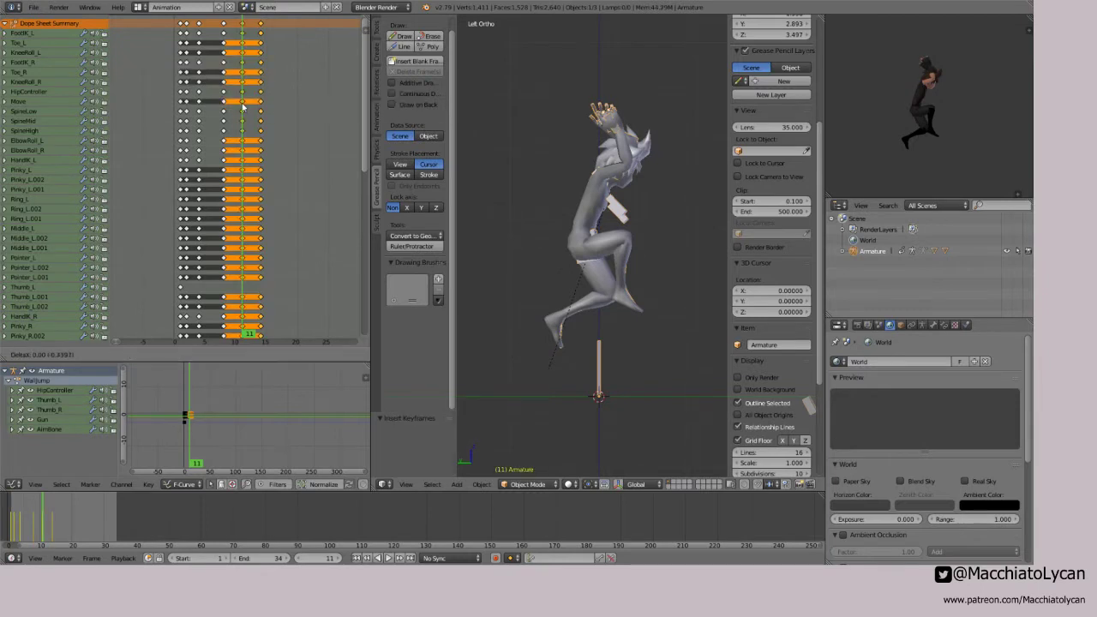
right_click(236, 101)
key(g)
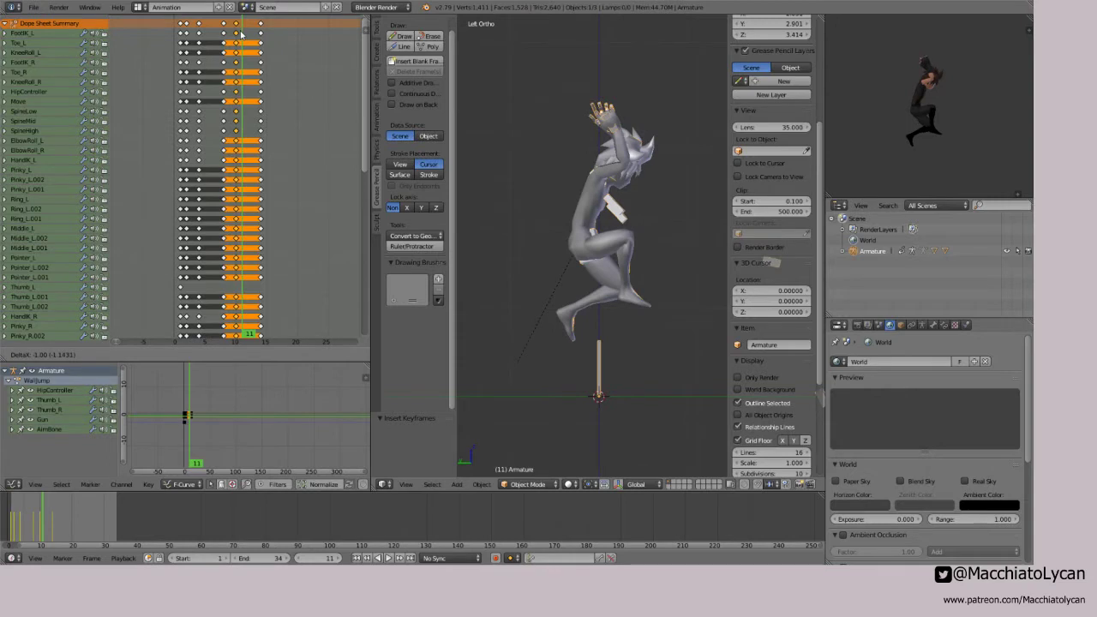
click(241, 34)
Step: Move the final pose's keyframe column to frame 15, playing back and scrubbing through the WallJump animation to check it
right_click(260, 26)
key(g)
click(265, 31)
key(alt+a)
click(204, 77)
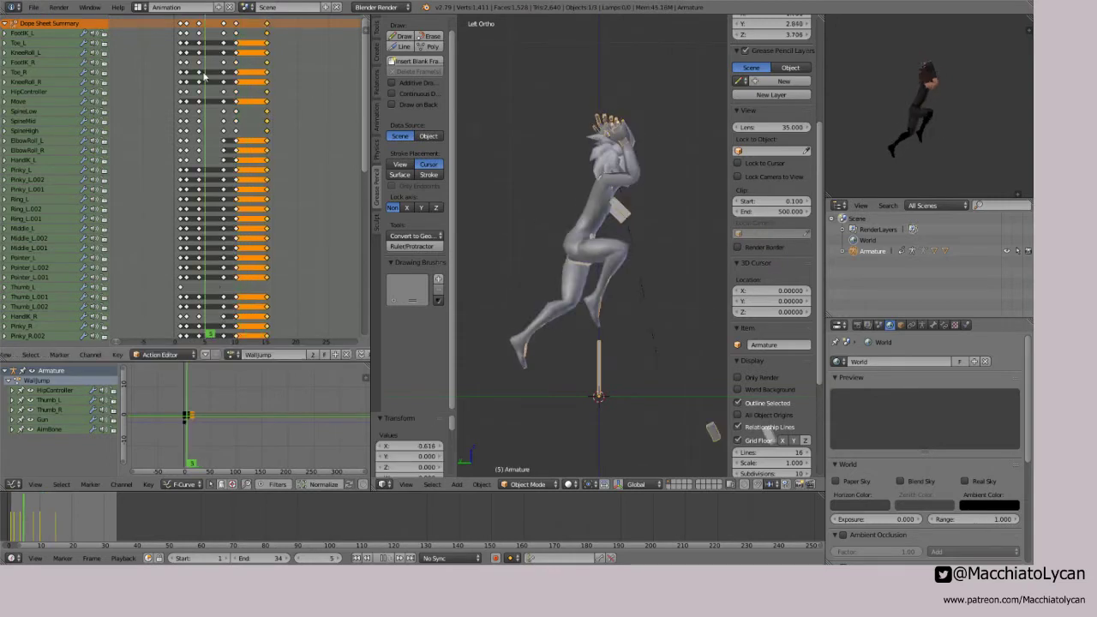
drag(204, 77, 172, 81)
drag(195, 82, 242, 94)
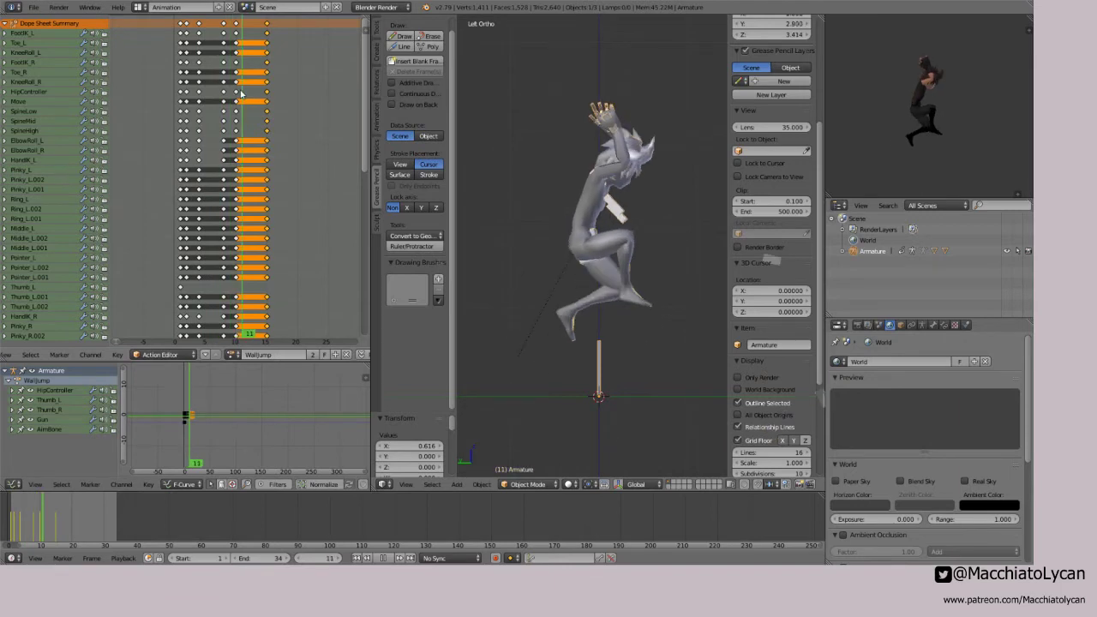
key(alt+a)
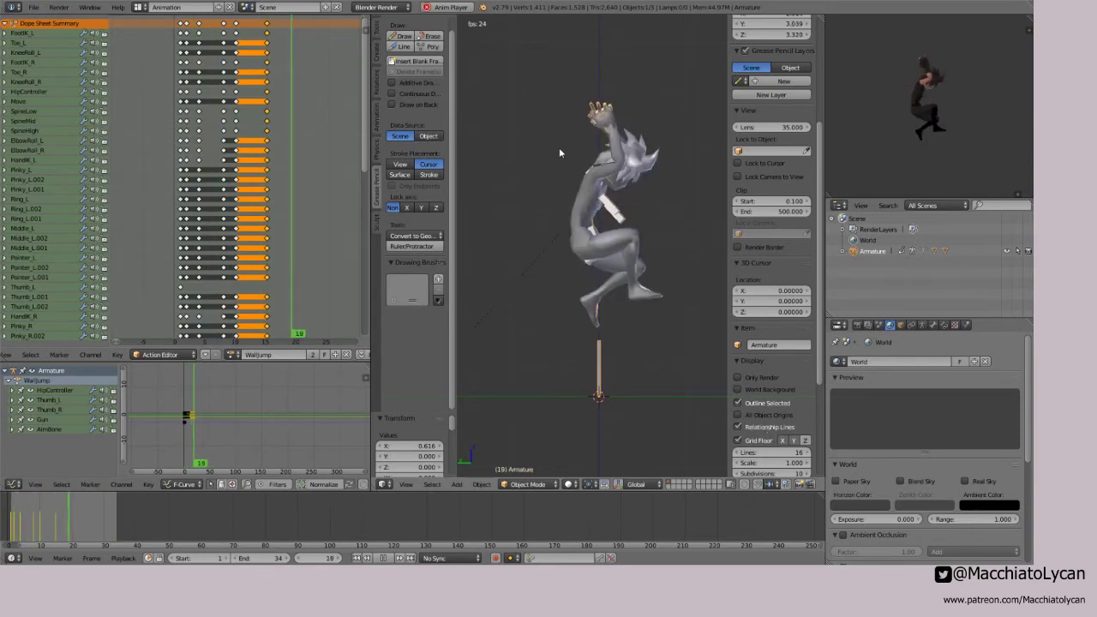
key(Escape)
key(ctrl+KP_3)
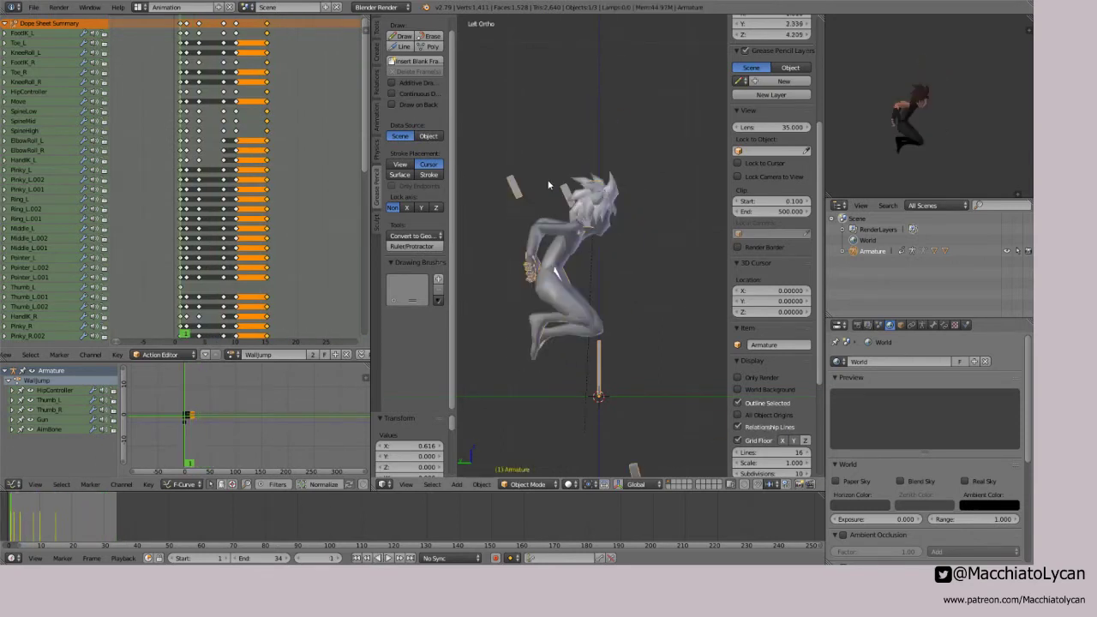
drag(190, 222, 233, 215)
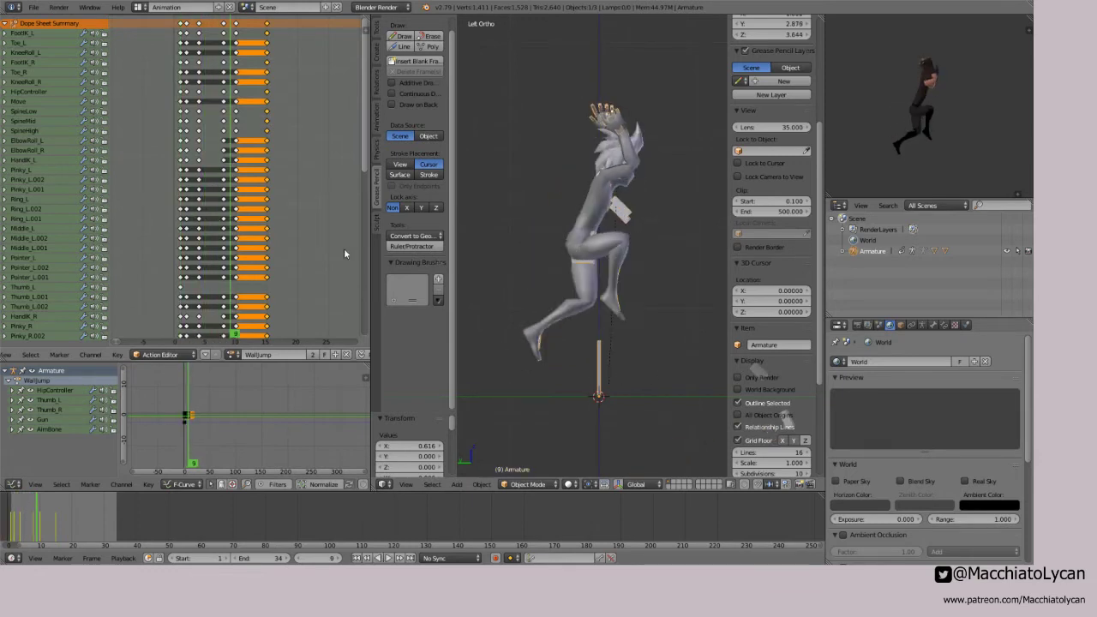
Step: Put the armature in Pose Mode, select the left foot IK bone and compare the poses at frames 4 and 8
key(ctrl+Tab)
key(ctrl+Tab)
key(Left)
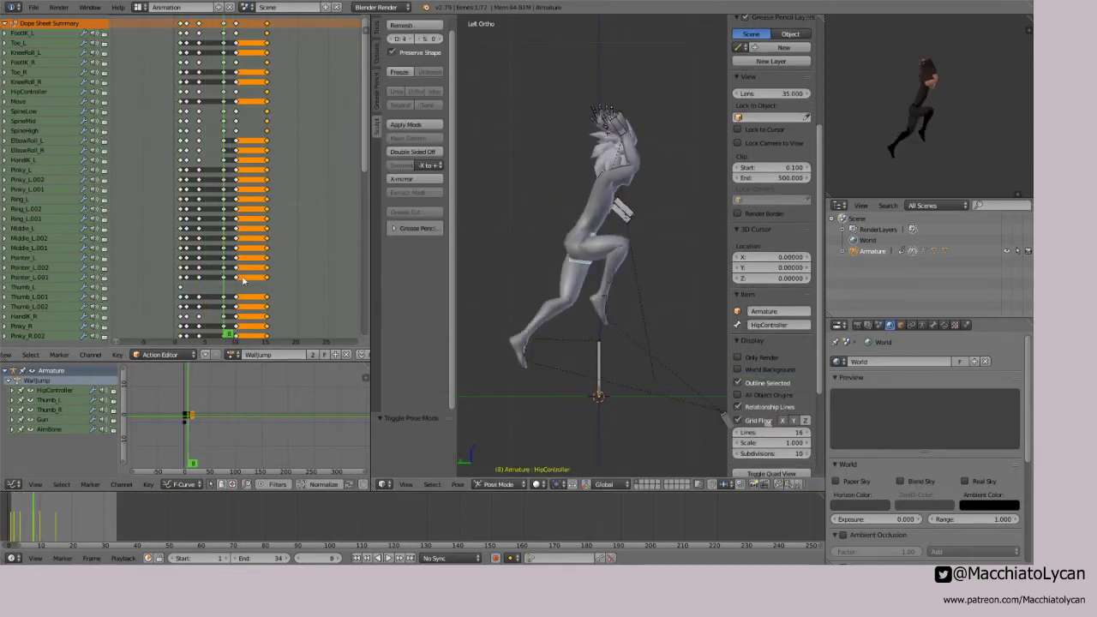
key(ctrl+Tab)
right_click(527, 355)
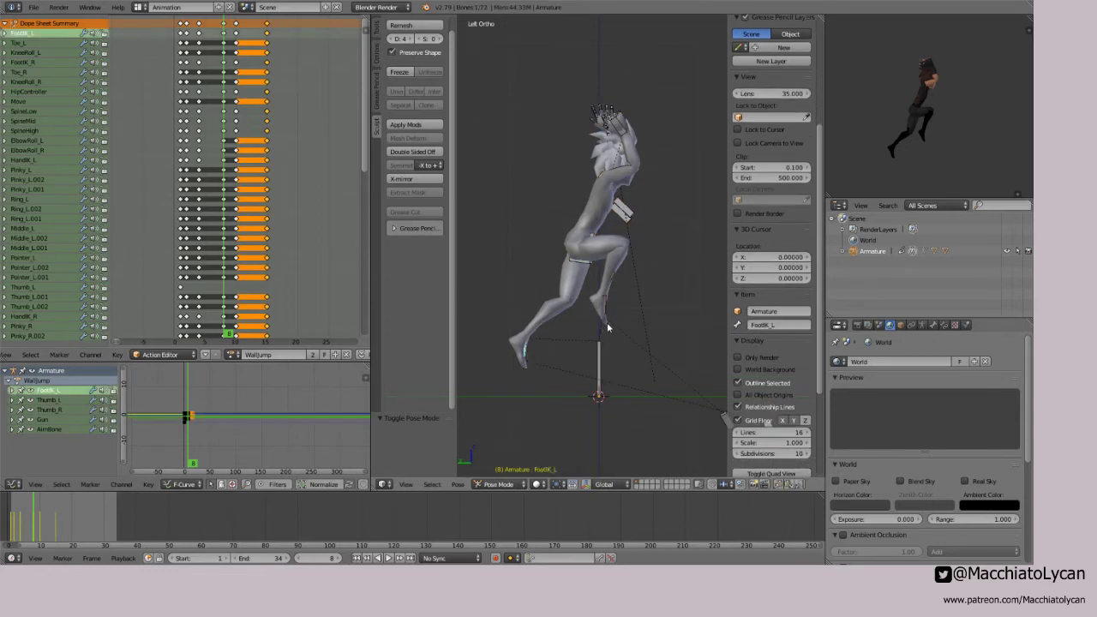
click(199, 243)
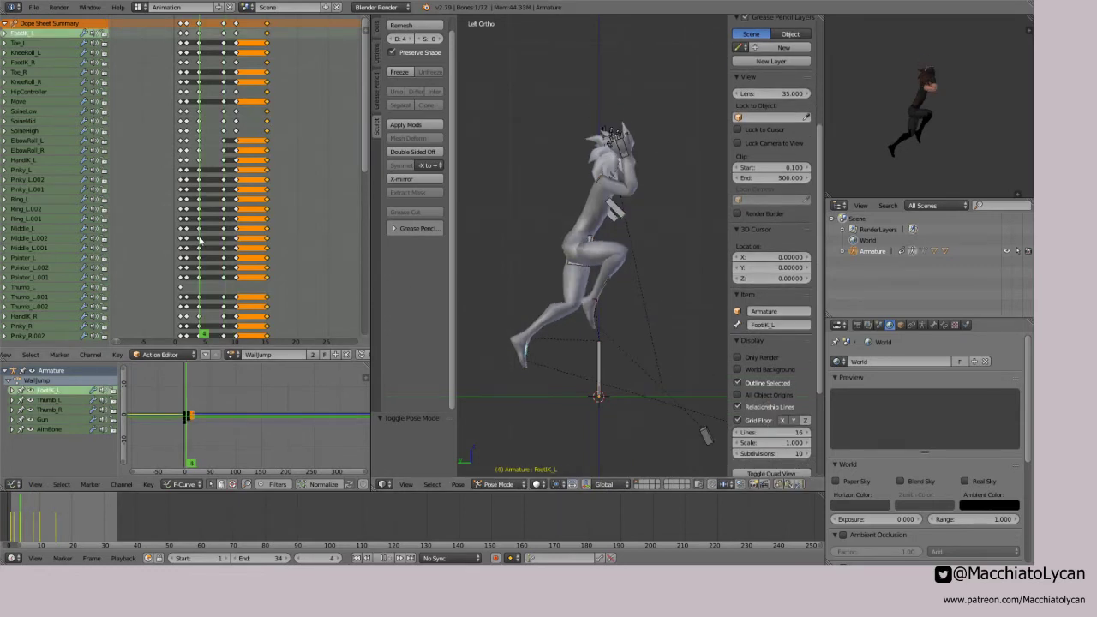
drag(200, 241, 225, 240)
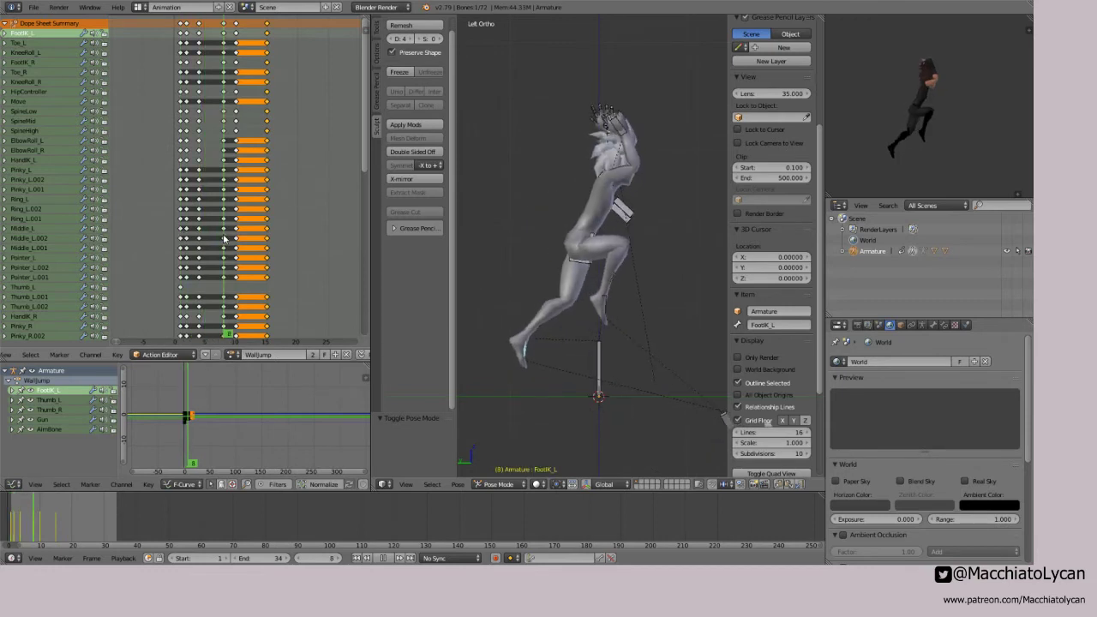
Step: Rotate both hand IK bones about -19.6° at frame 8 and shift them slightly up and behind the head
right_click(626, 135)
middle_drag(593, 136, 703, 160)
shift+right_click(559, 133)
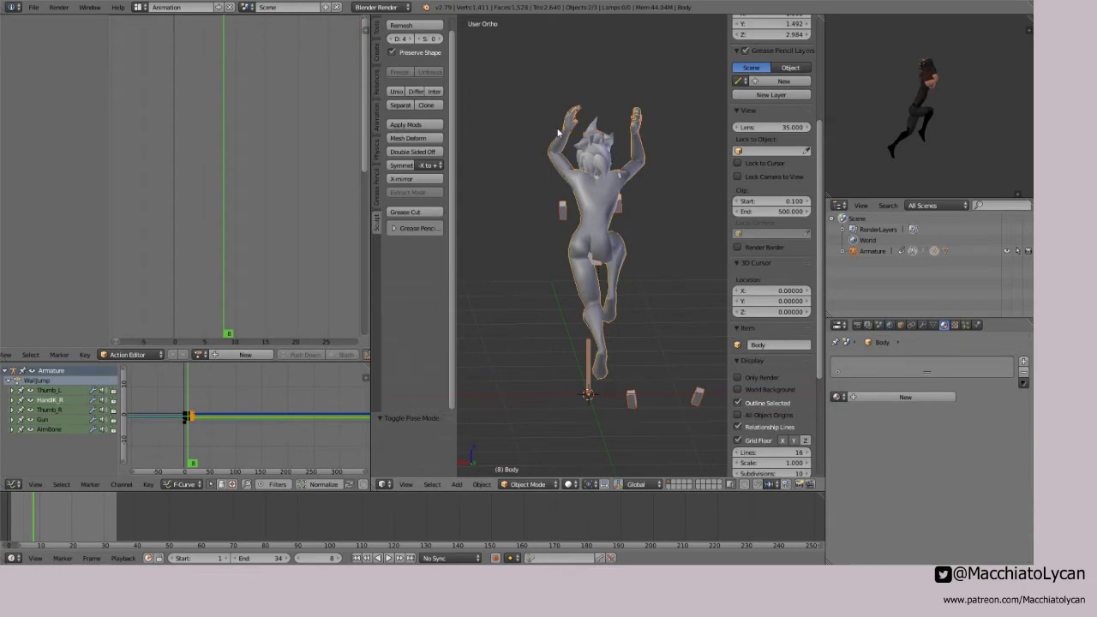
right_click(563, 132)
key(ctrl+KP_3)
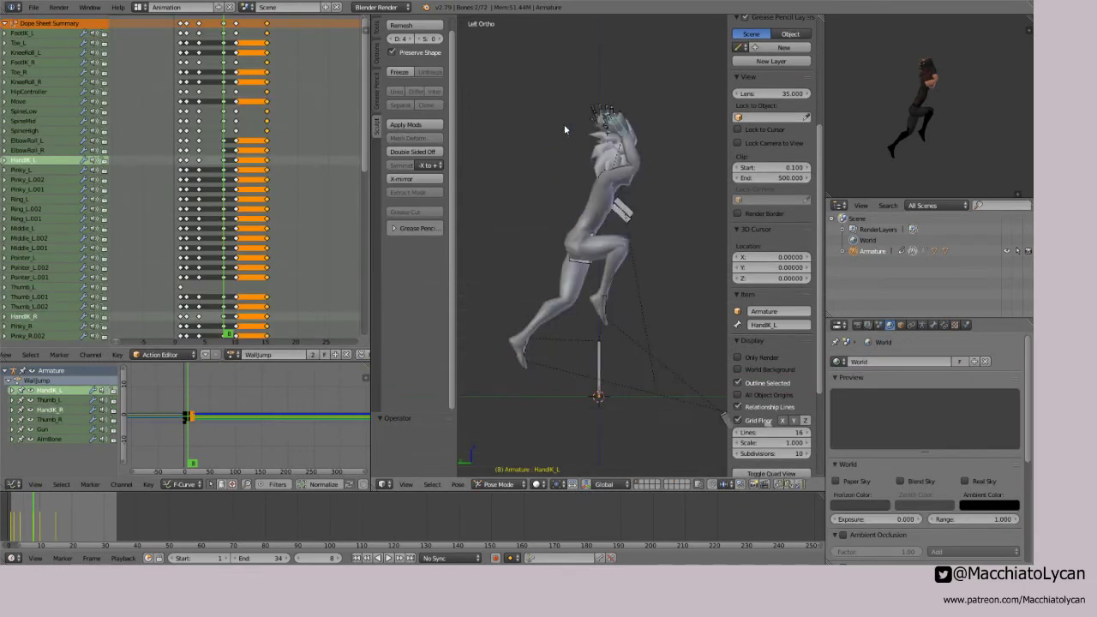
key(r)
click(672, 130)
key(g)
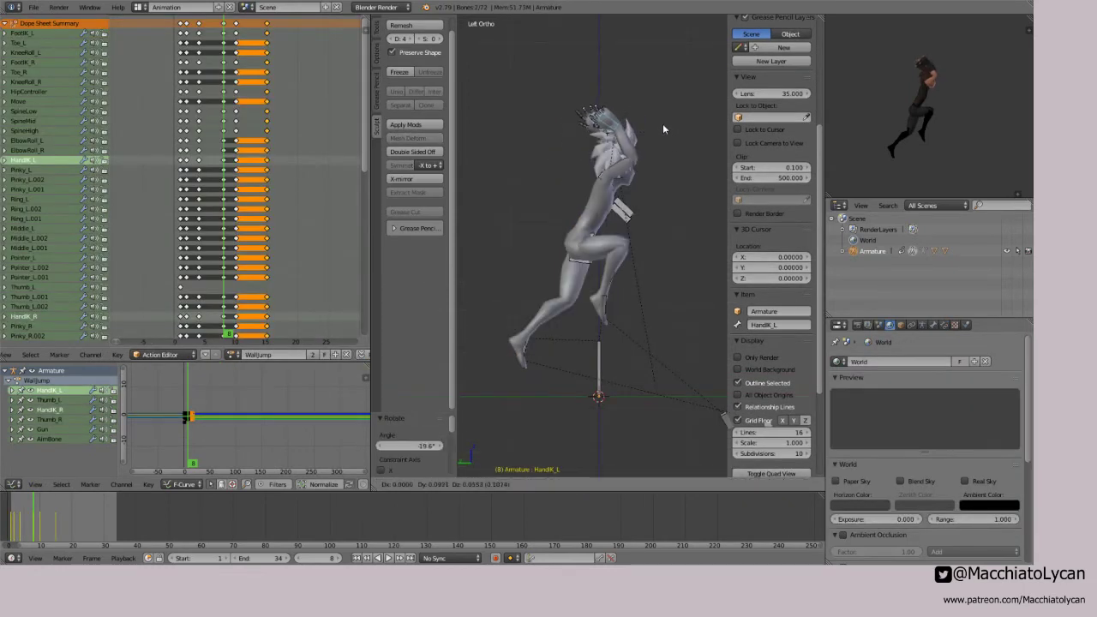
click(656, 129)
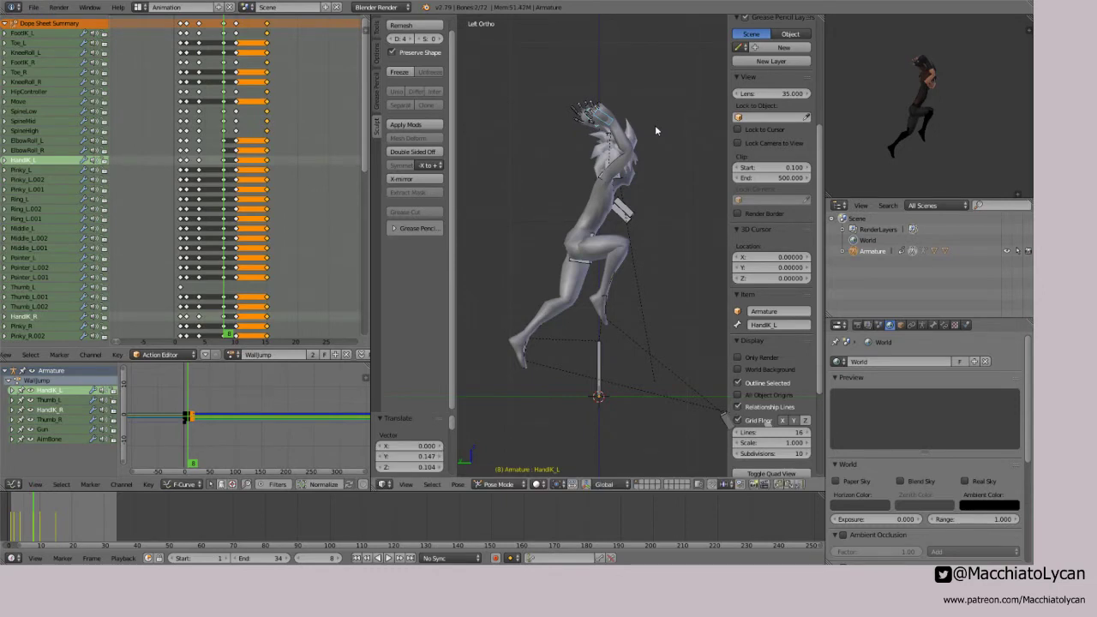
Step: Reposition the right foot IK bone at frame 8 and rotate it so the foot extends forward nearly level
right_click(610, 307)
key(g)
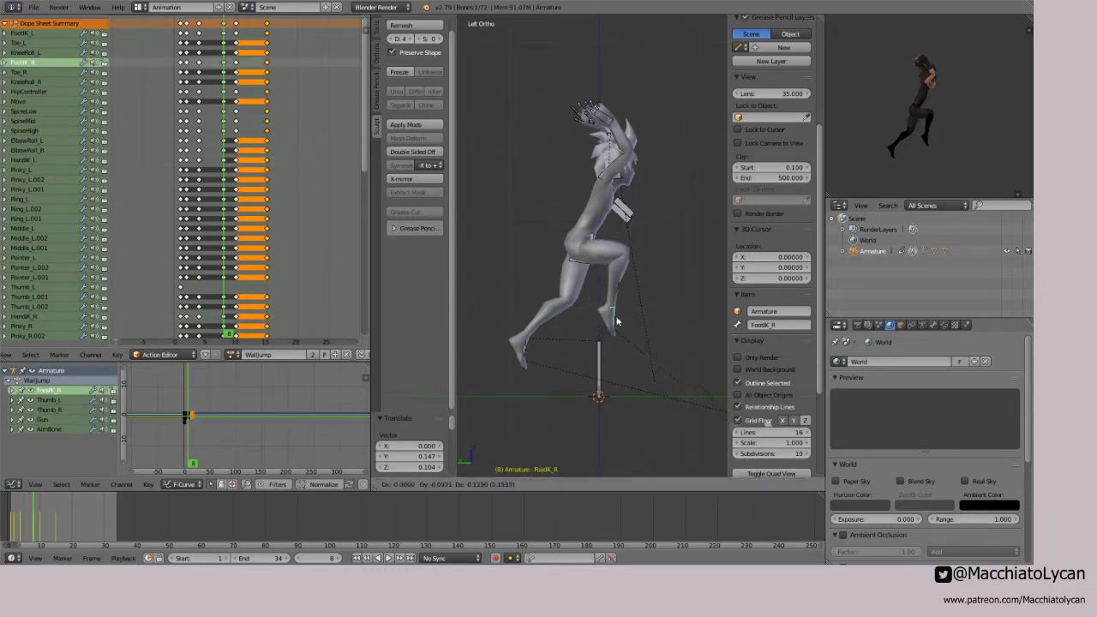
click(617, 318)
key(r)
click(632, 287)
key(g)
click(633, 284)
Step: Rotate and reposition the trailing left foot's IK bone, and keyframe the adjusted pose at frame 8
right_click(527, 359)
key(r)
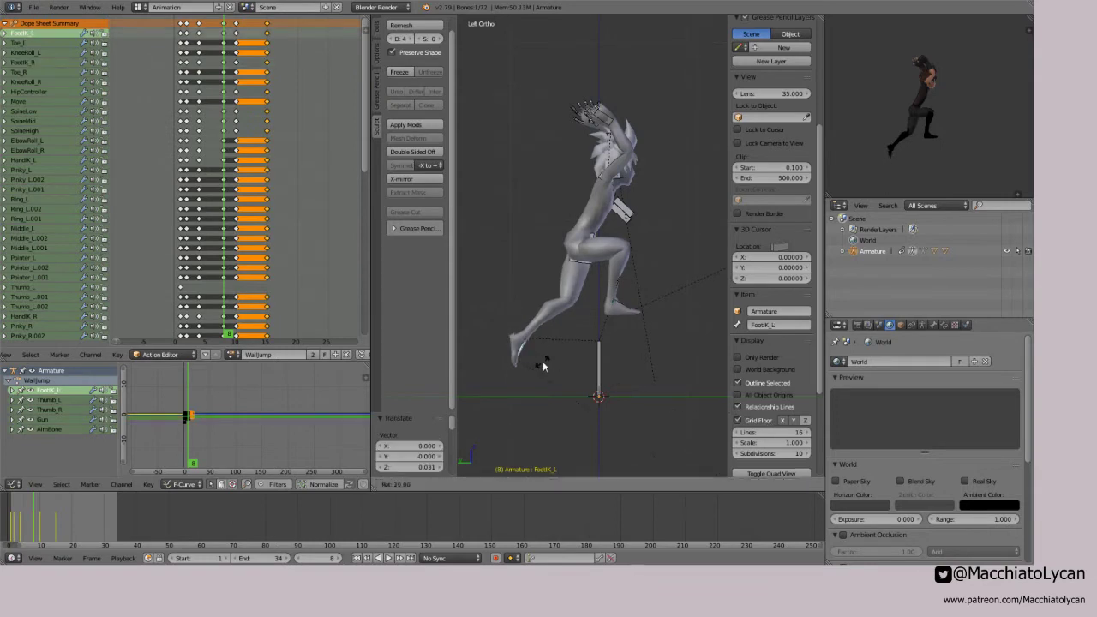
click(542, 362)
key(g)
click(540, 353)
key(i)
click(225, 208)
Step: Play back and scrub the WallJump animation through frame 15 to check the adjusted frame 8 pose
key(alt+a)
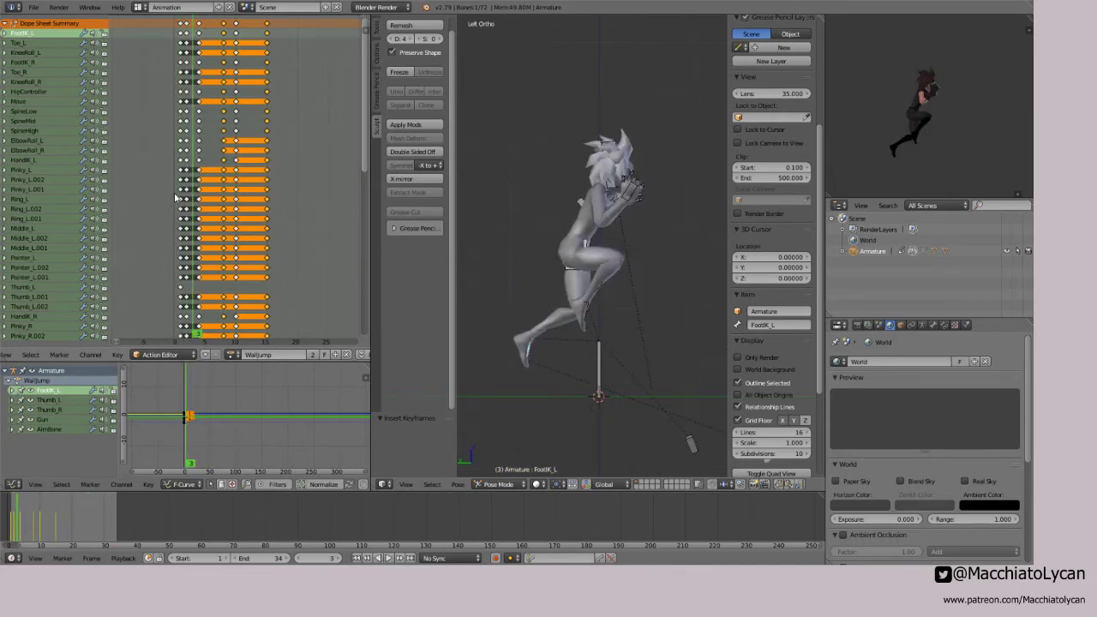
key(alt+a)
click(241, 196)
key(alt+a)
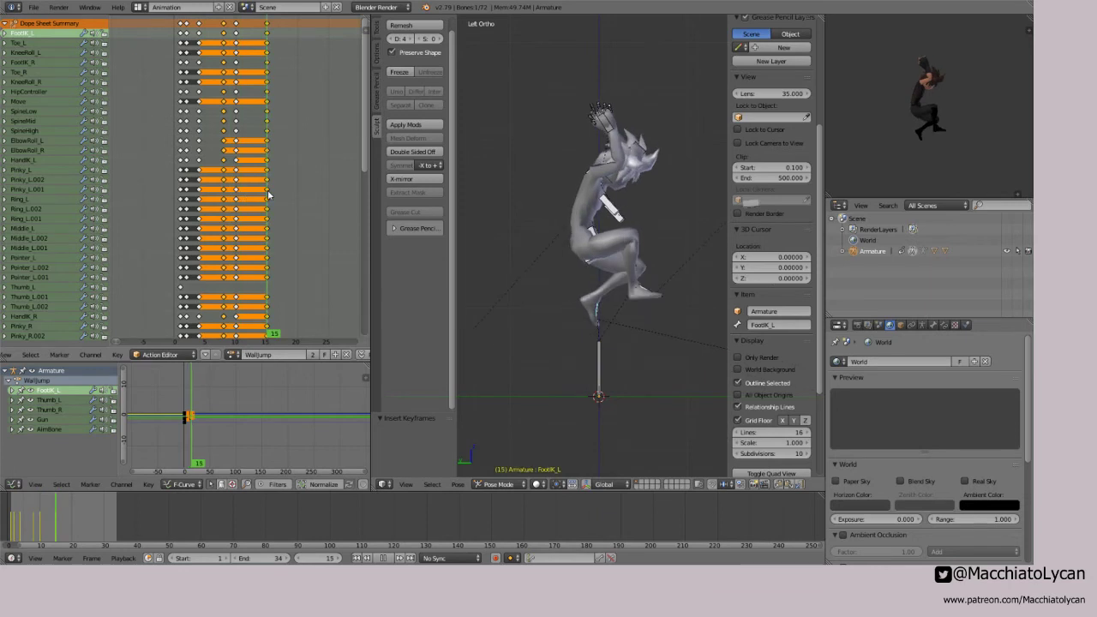
key(alt+a)
Step: Return the armature to Object Mode and save the Blender file over the existing one
key(ctrl+Tab)
key(ctrl+Tab)
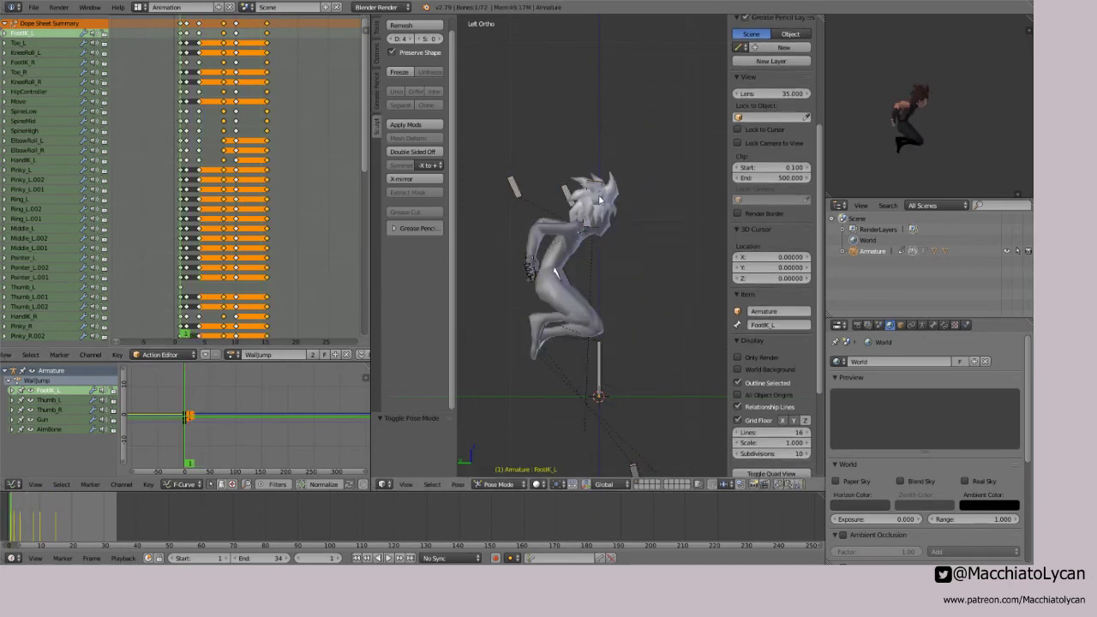
key(ctrl+Tab)
key(ctrl+s)
click(601, 200)
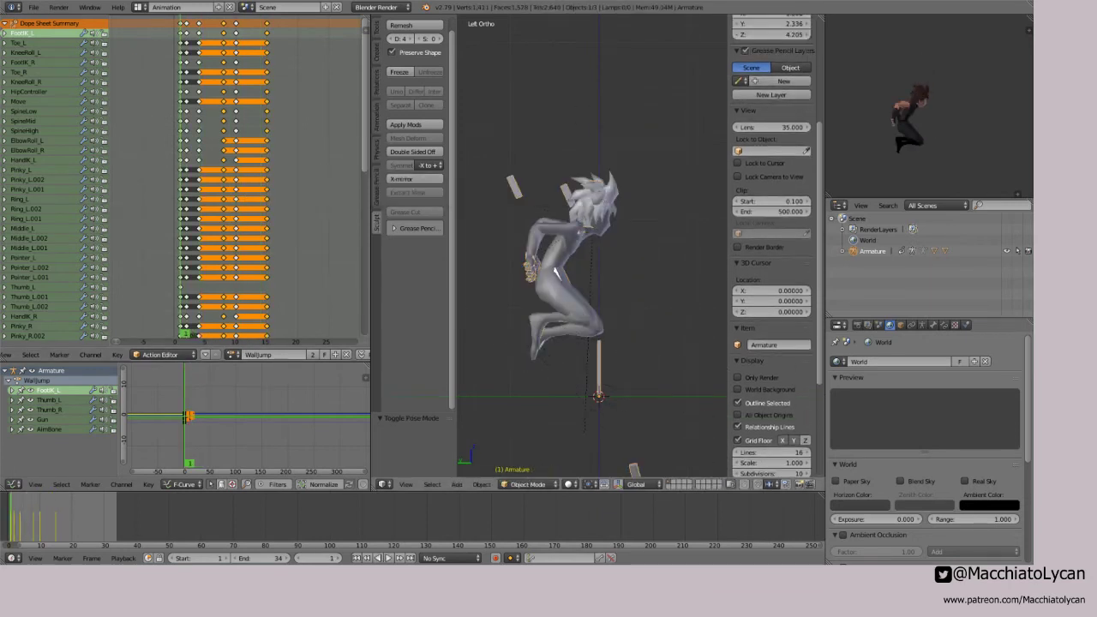
Step: Switch to Unity, start play mode and wall-jump the character between the red walls up onto the red platform
key(alt+Tab)
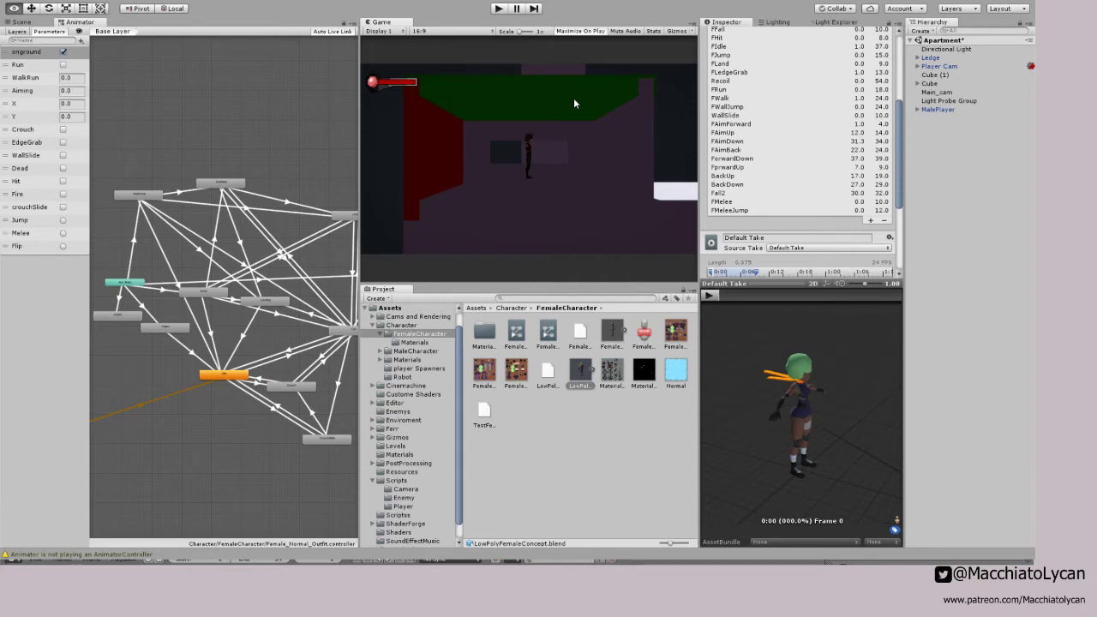
click(503, 8)
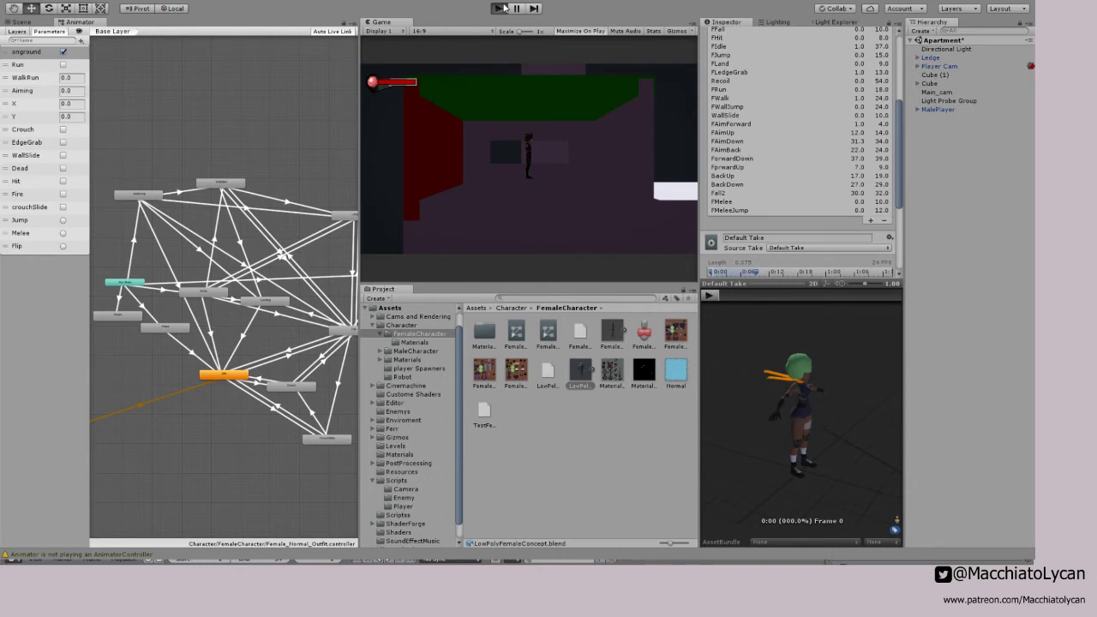
key(d)
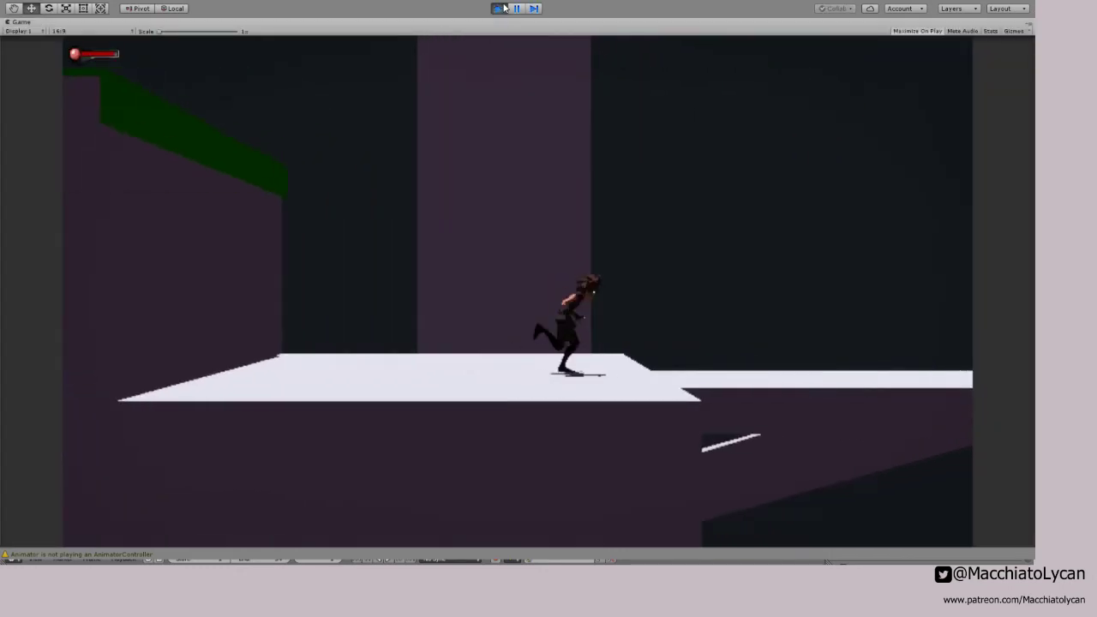
key(space)
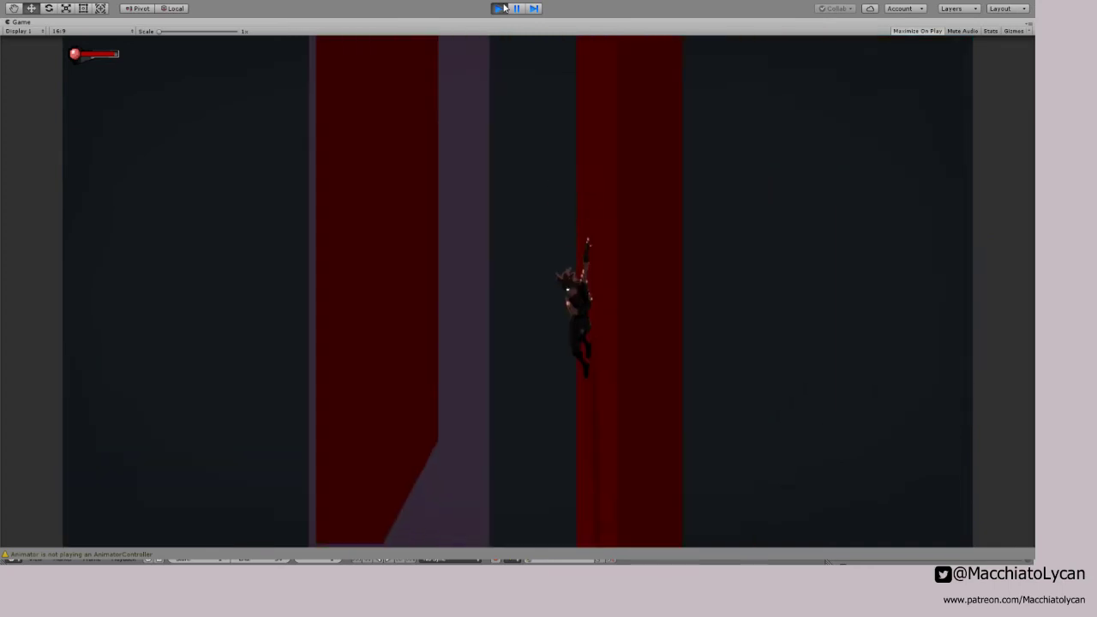
key(space)
key(space)
key(space)
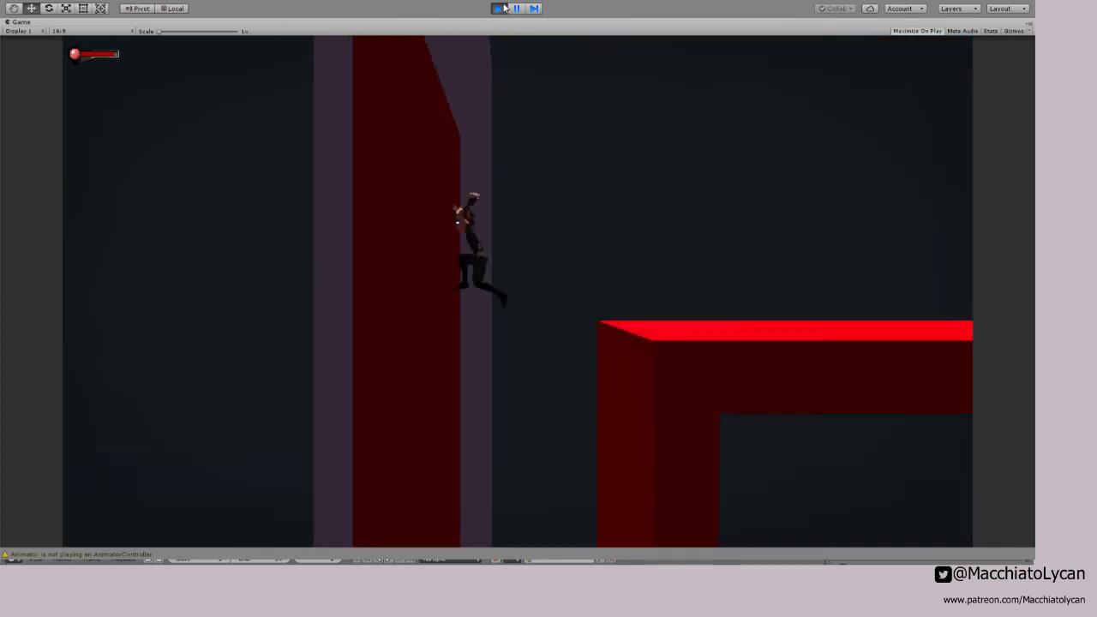
key(space)
key(d)
key(a)
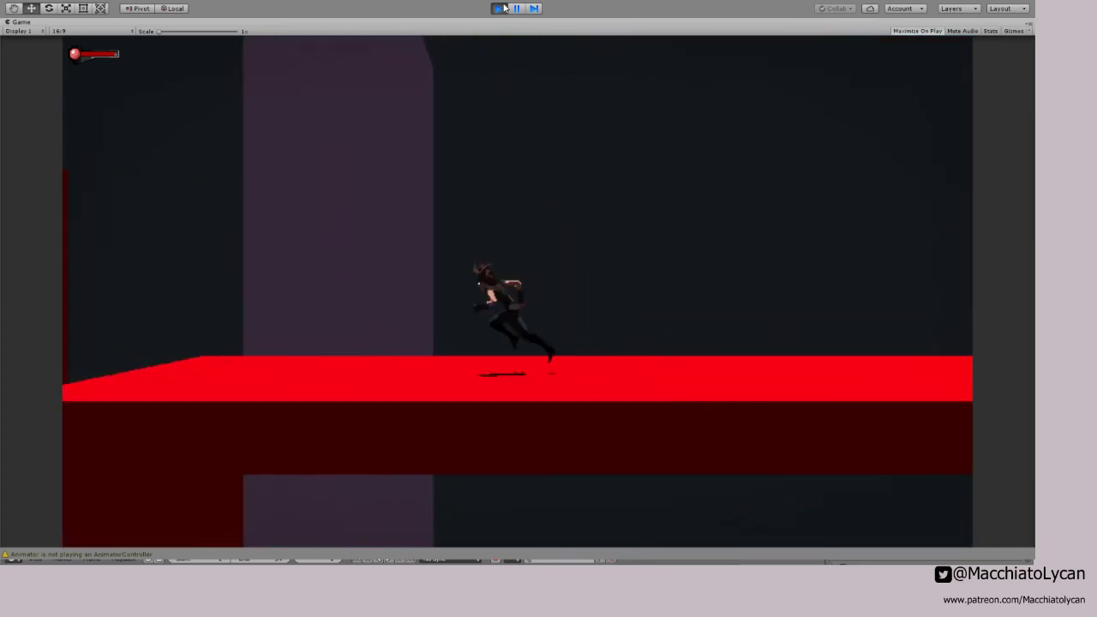
Step: Jump the character off the red platform toward the opposite wall, test more wall jumps and return to the white floor
key(space)
key(space)
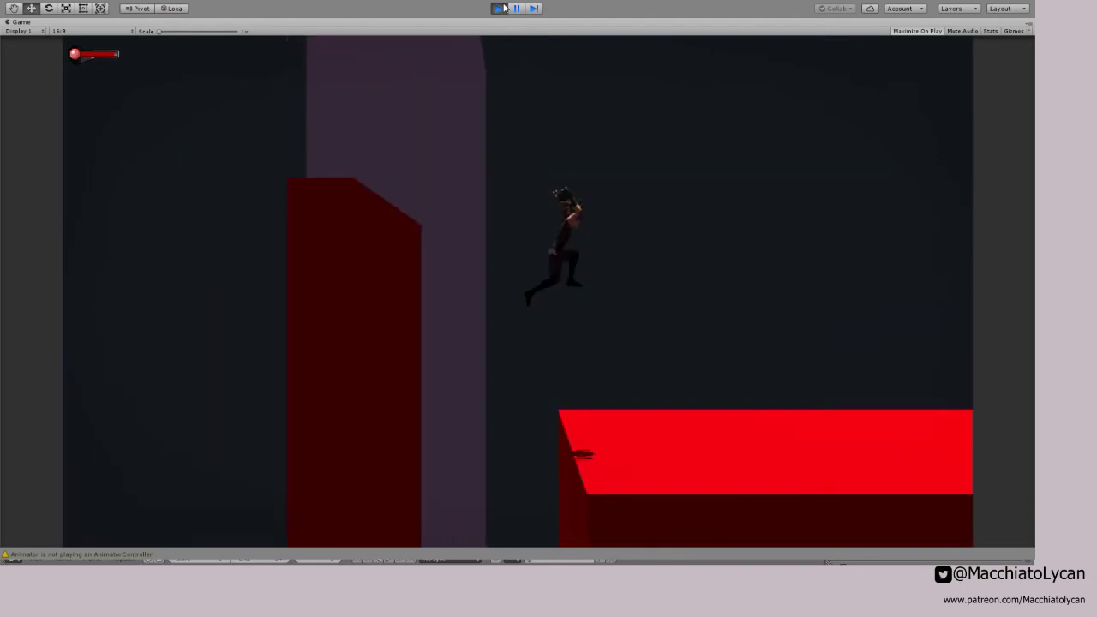
key(a)
key(space)
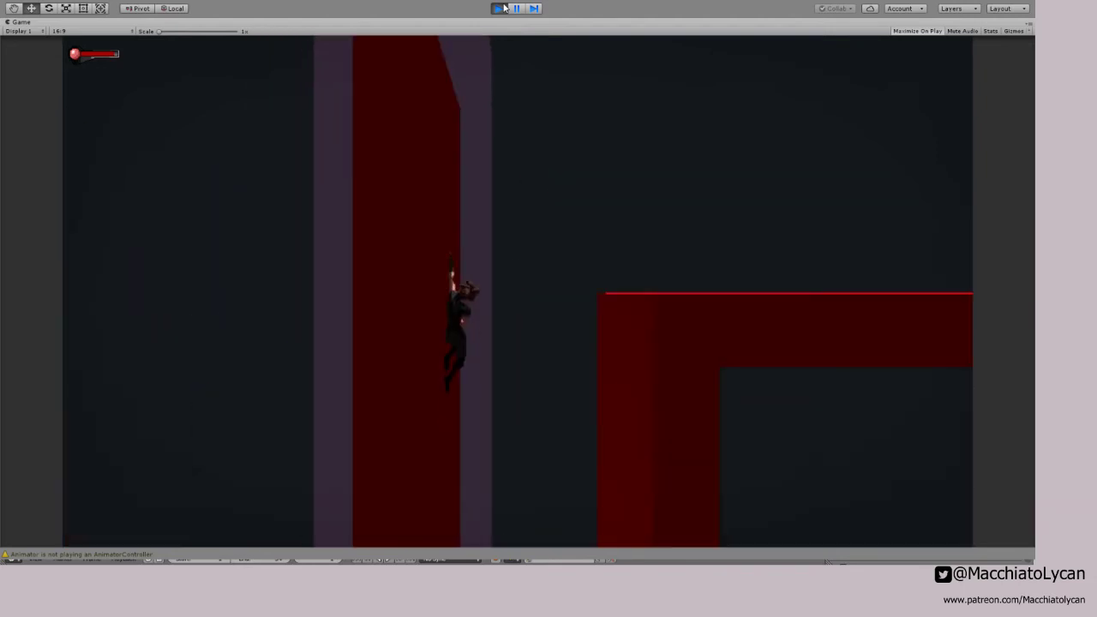
key(space)
key(a)
key(d)
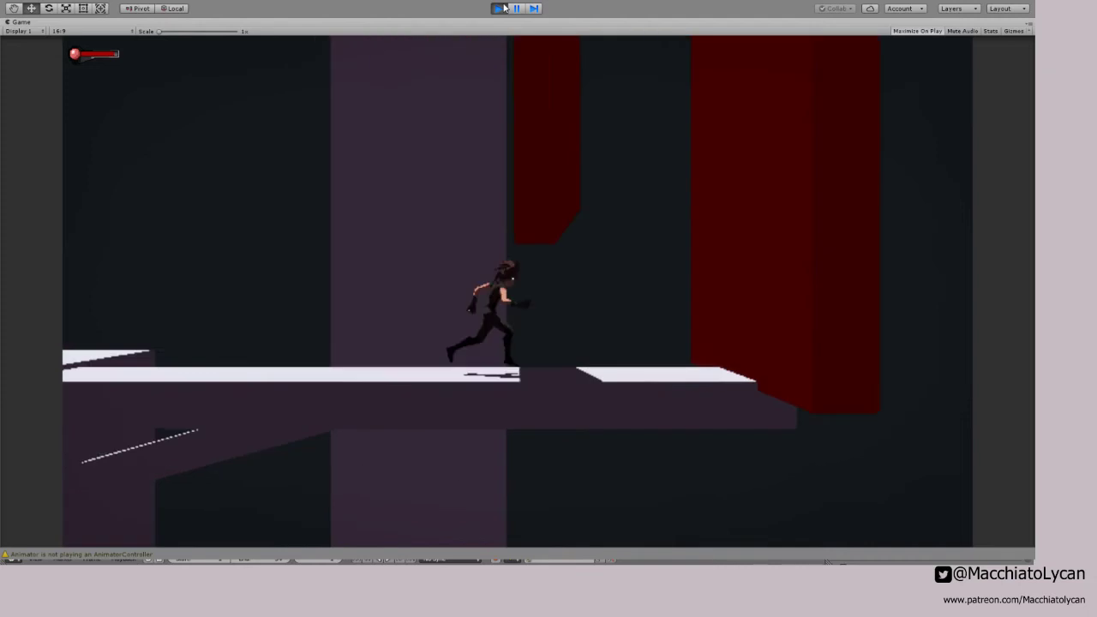
Step: Repeat the wall-jump climb between the red walls to examine the revised animation in both facing directions
key(space)
key(space)
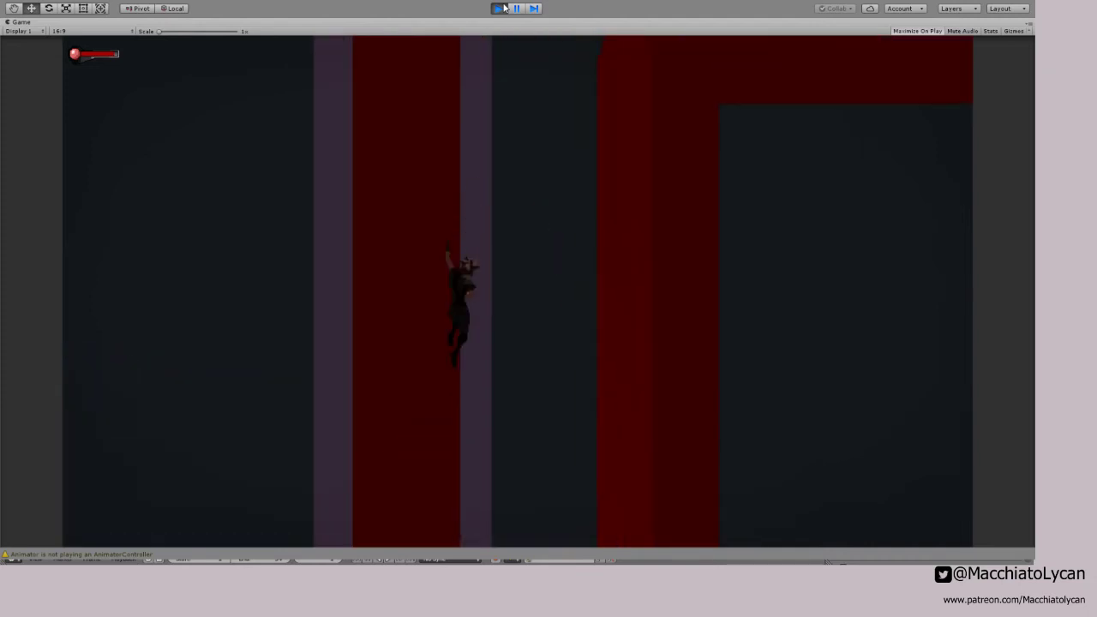
key(space)
key(space)
key(space)
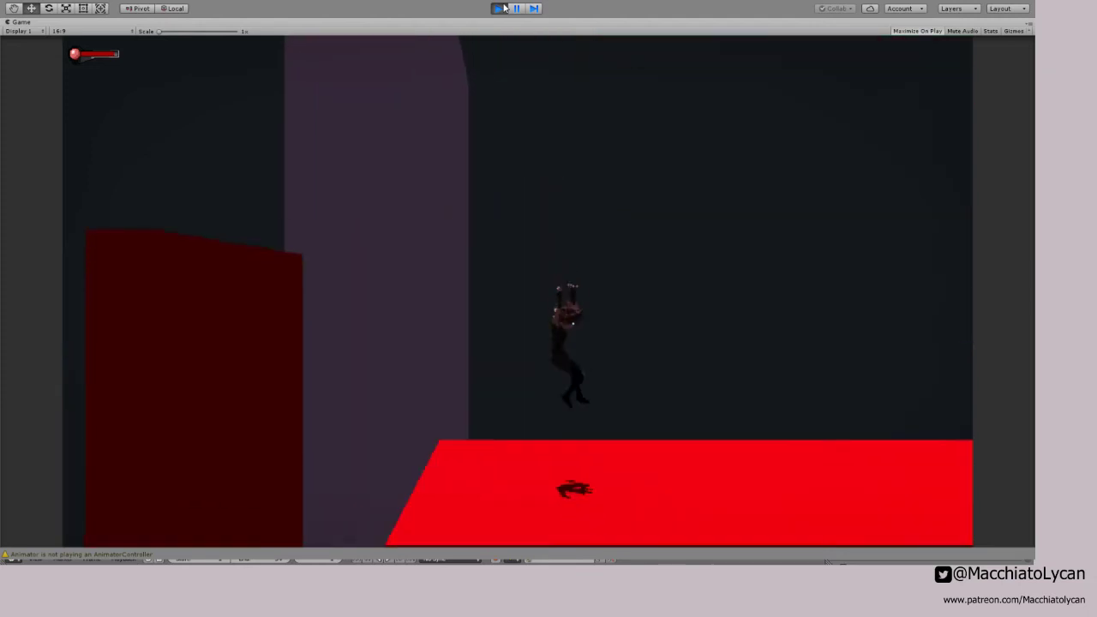
key(a)
key(space)
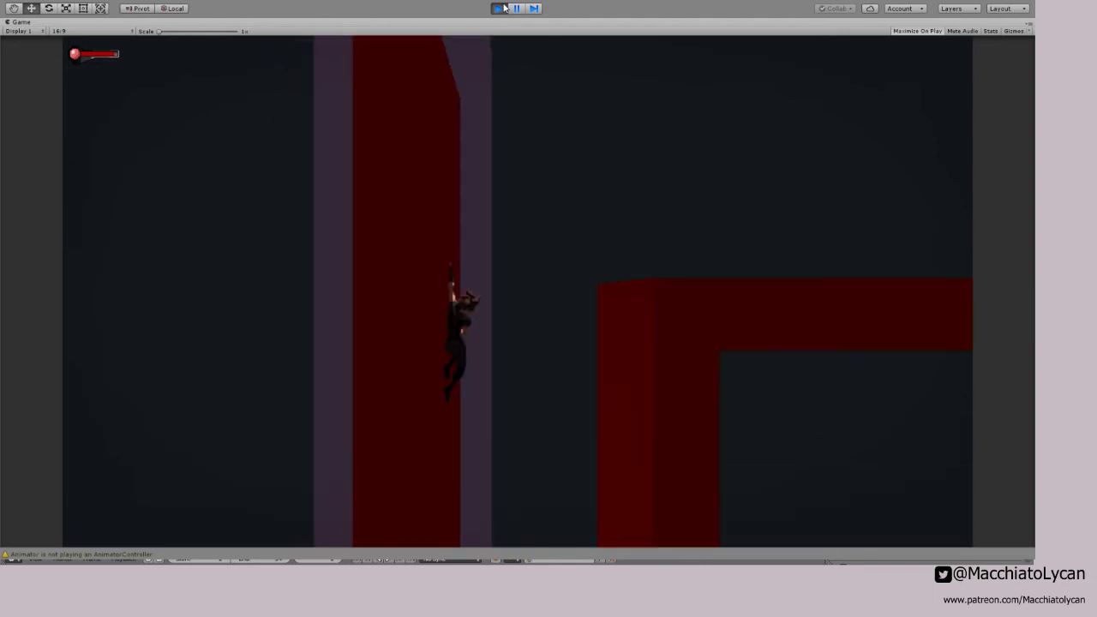
key(space)
key(space)
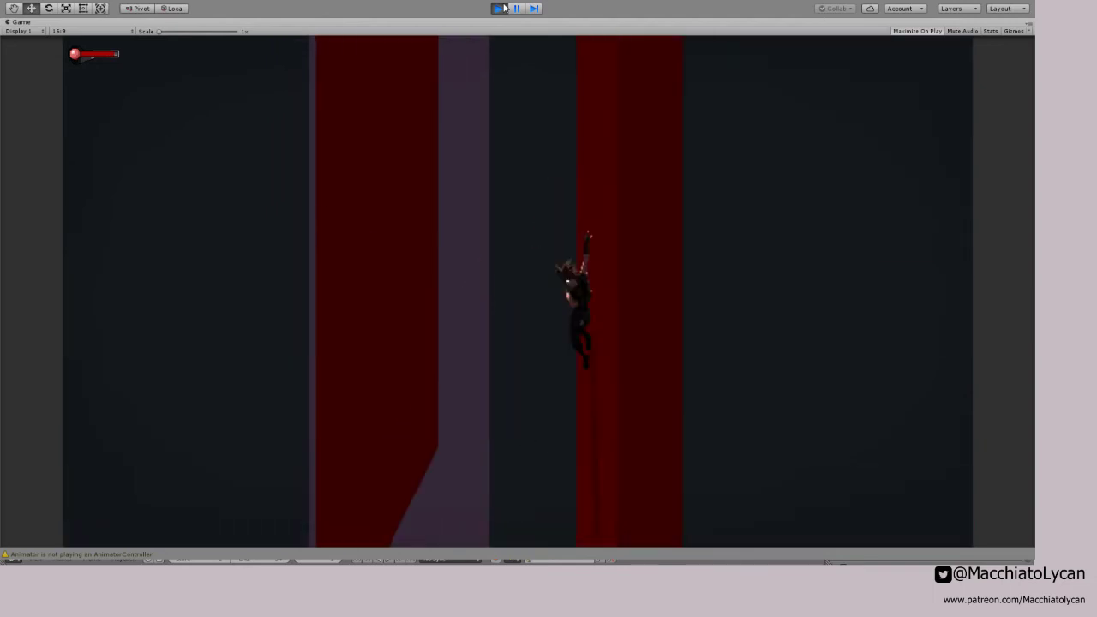
Step: Wall-jump the character up between the red walls onto the red platform and leap off it to examine the jump animation
key(space)
key(space)
key(space)
key(space)
key(space)
key(space)
key(space)
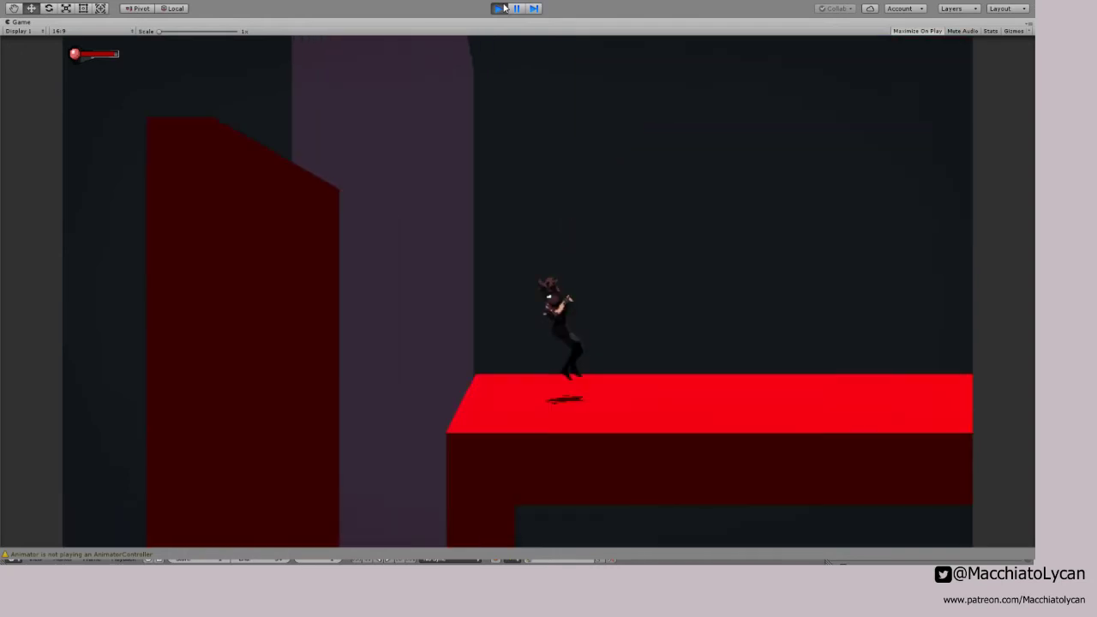
key(Escape)
key(Escape)
key(space)
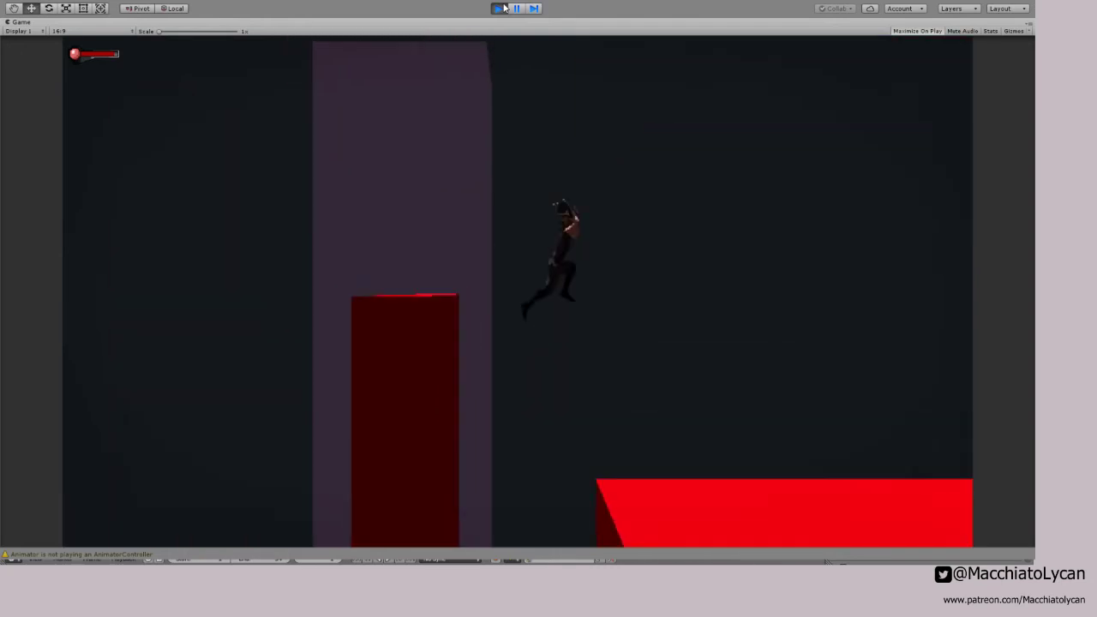
Step: Pause the game mid-air, frame MalePlayer in the Scene view, orbit around the pose and advance one frame
key(Escape)
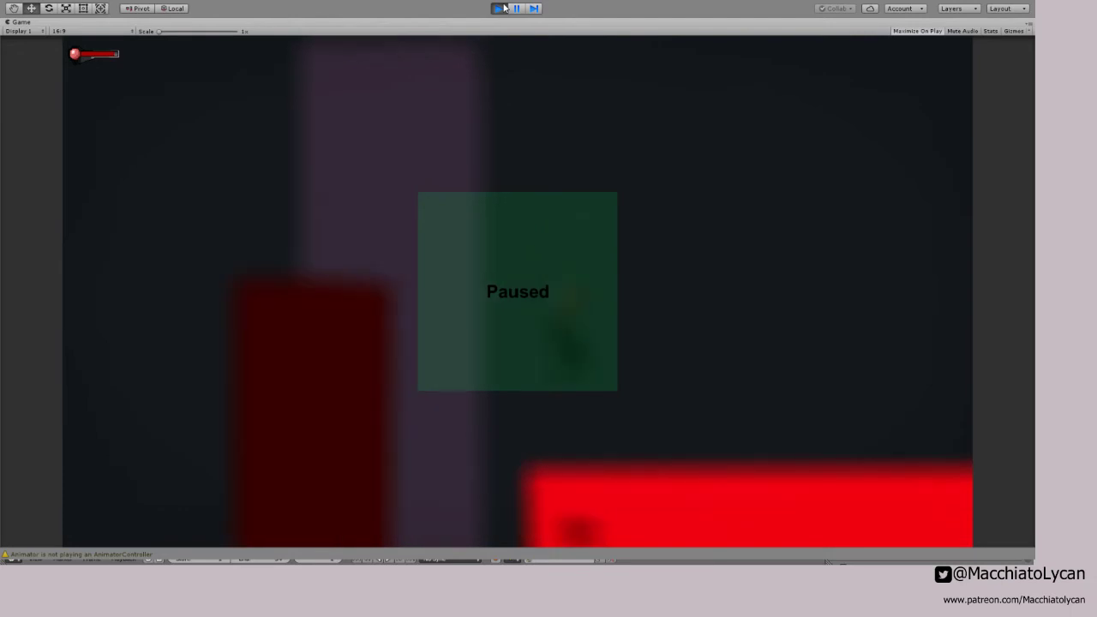
click(518, 9)
click(22, 22)
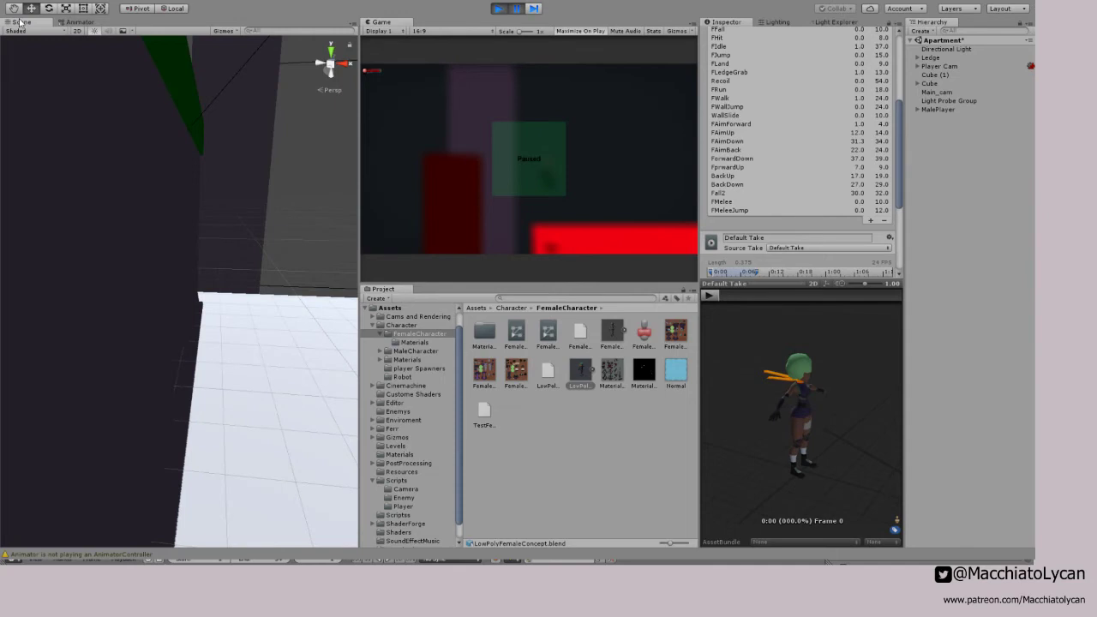
click(938, 109)
key(f)
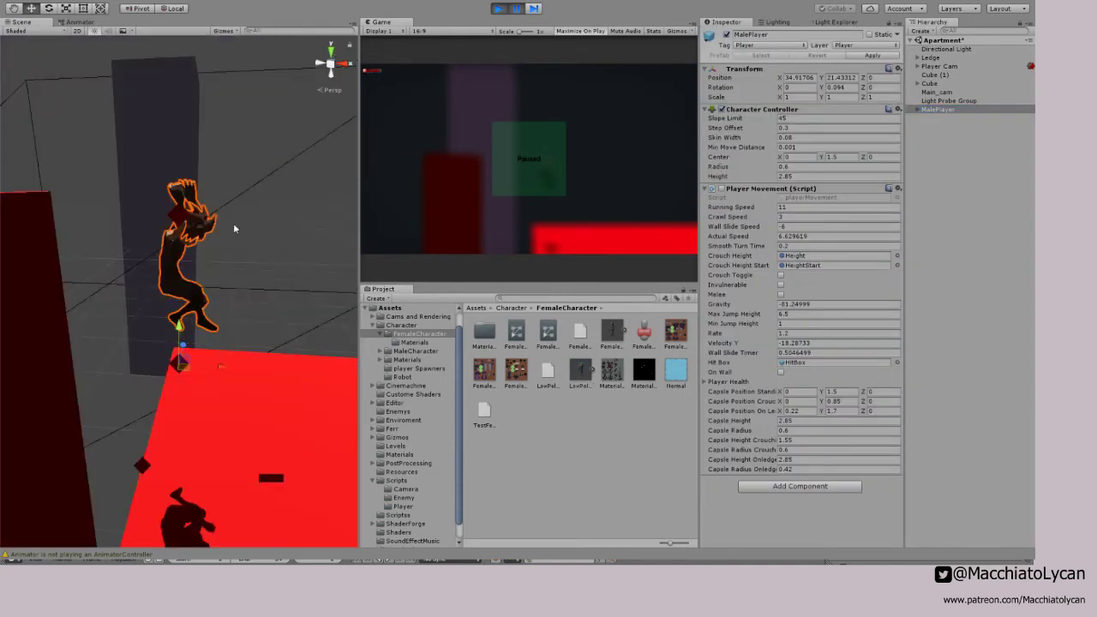
alt+drag(236, 288, 94, 231)
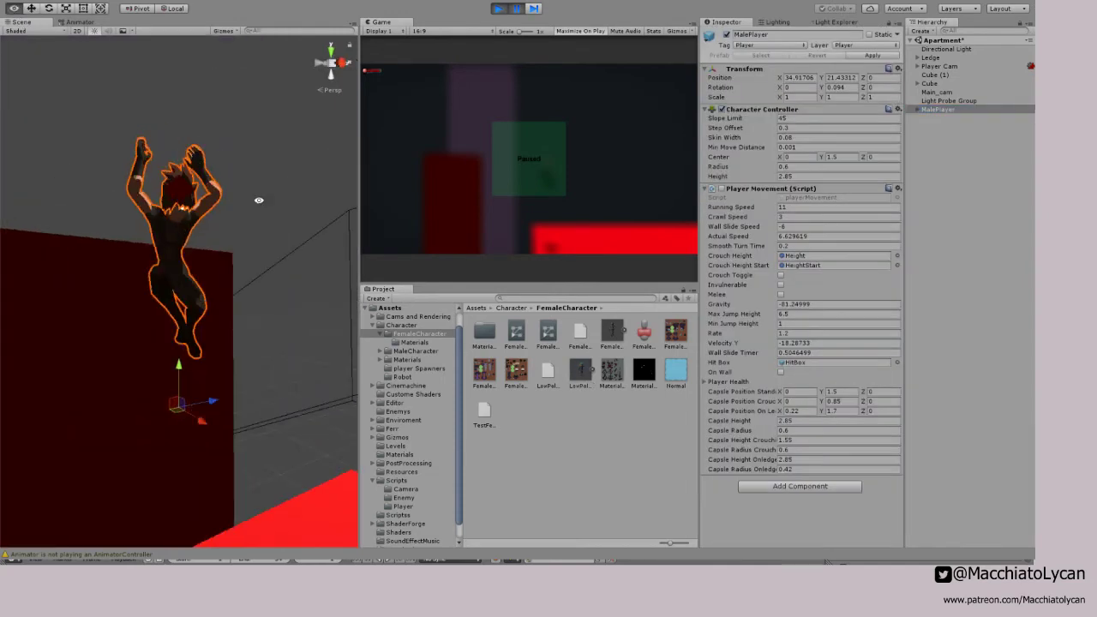
click(534, 8)
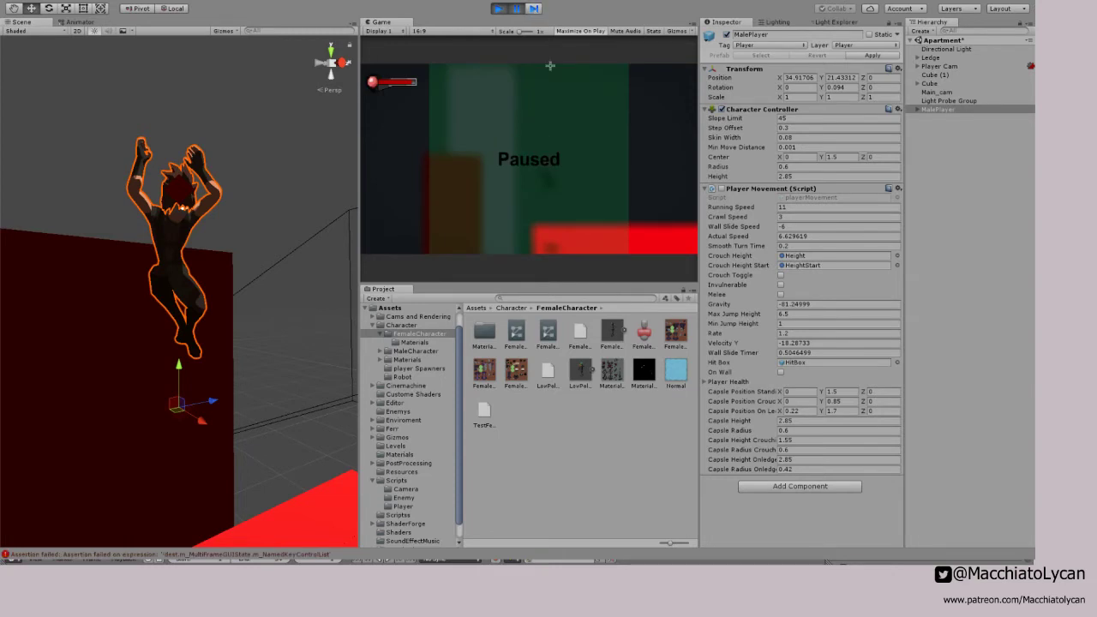
Step: Resume play, wall-jump again, and pause over the red platform with the falling character brought into the Scene view
click(517, 9)
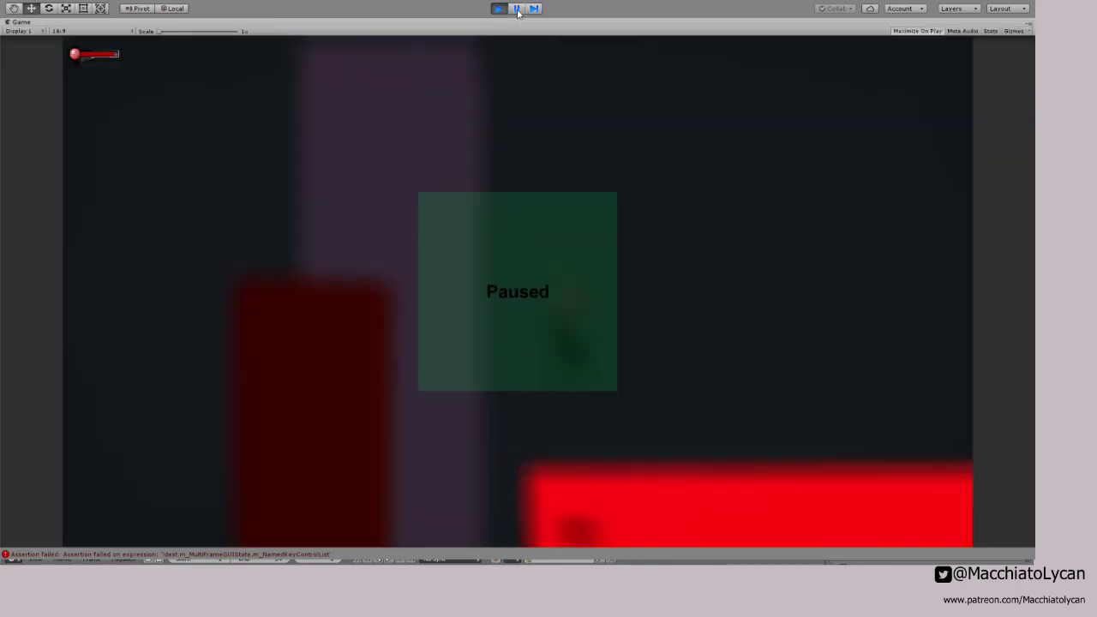
click(518, 12)
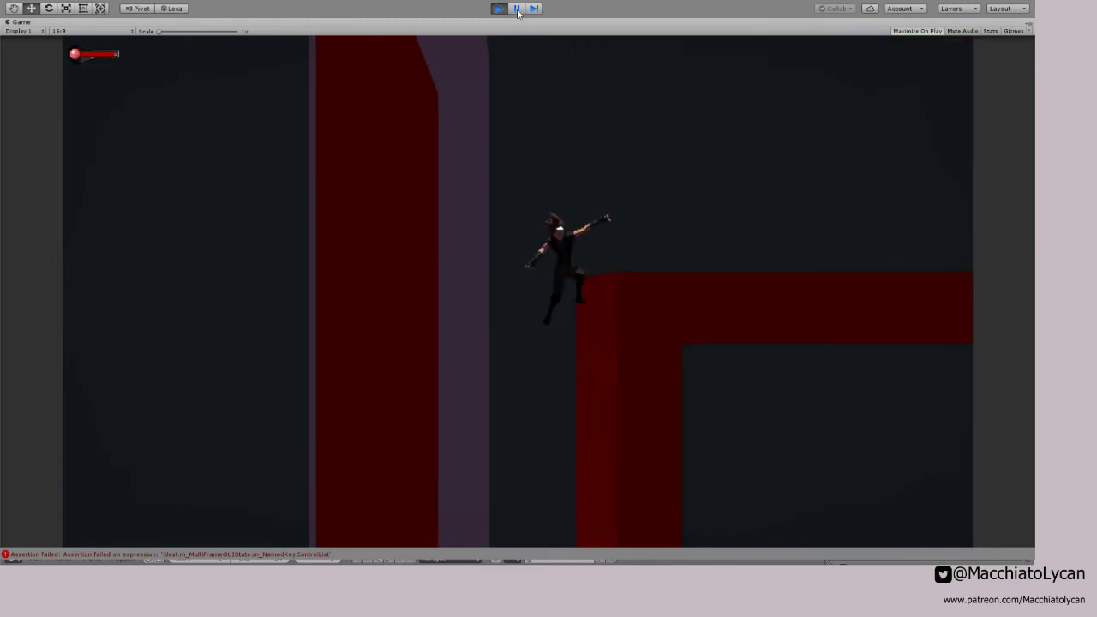
click(517, 8)
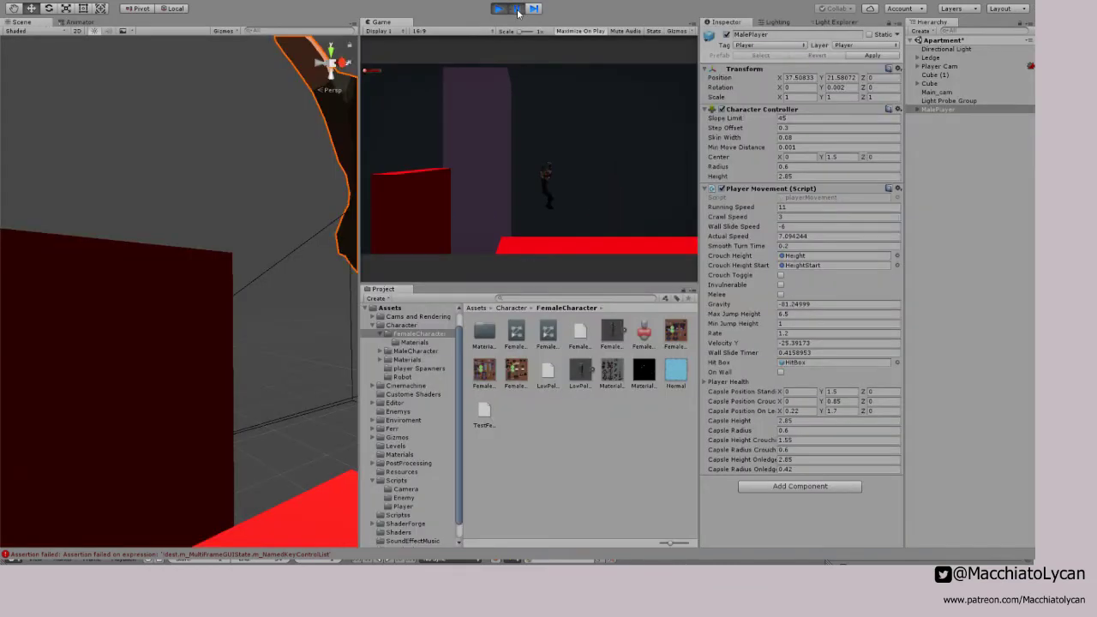
middle_drag(313, 190, 225, 223)
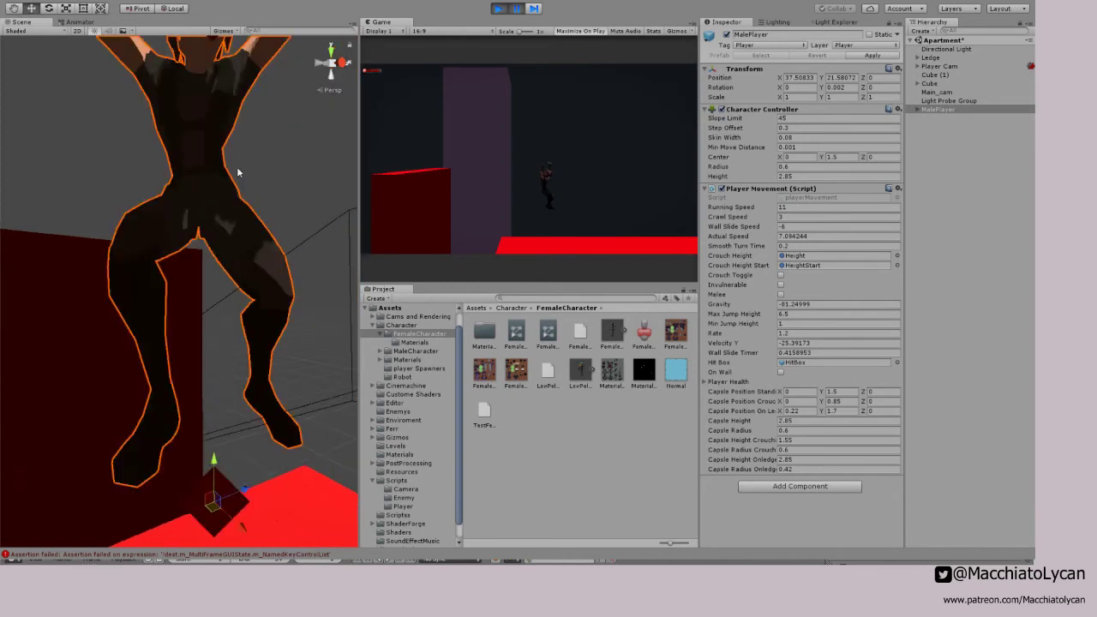
scroll(224, 223, down, 1)
Step: Step the paused game frame by frame to examine MalePlayer's falling pose from the front
click(535, 10)
click(535, 10)
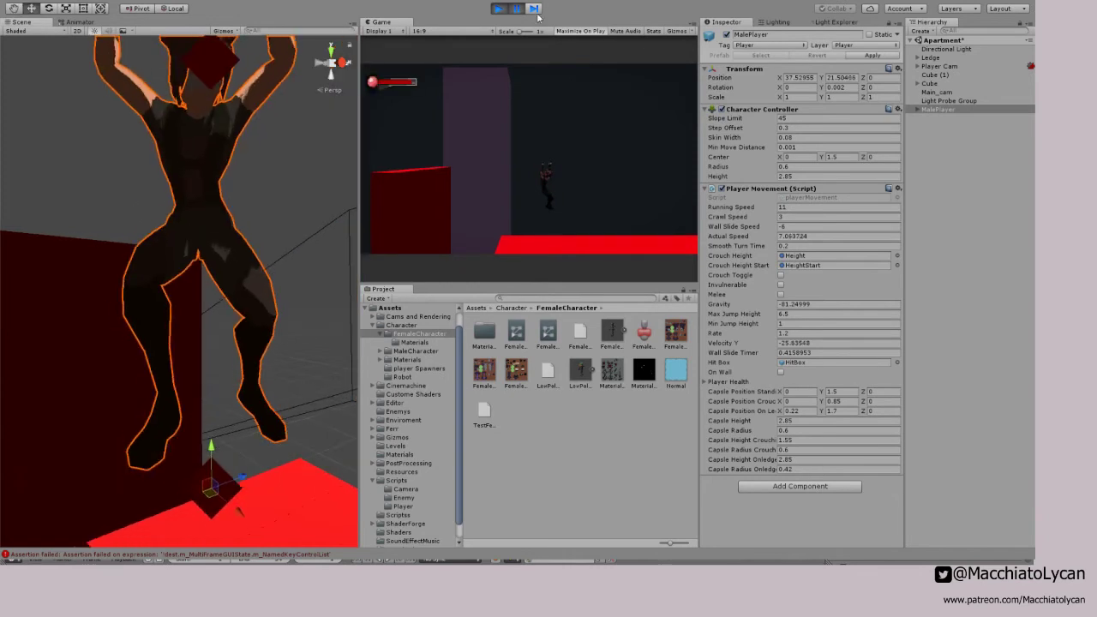
click(535, 10)
click(535, 10)
click(535, 10)
click(535, 10)
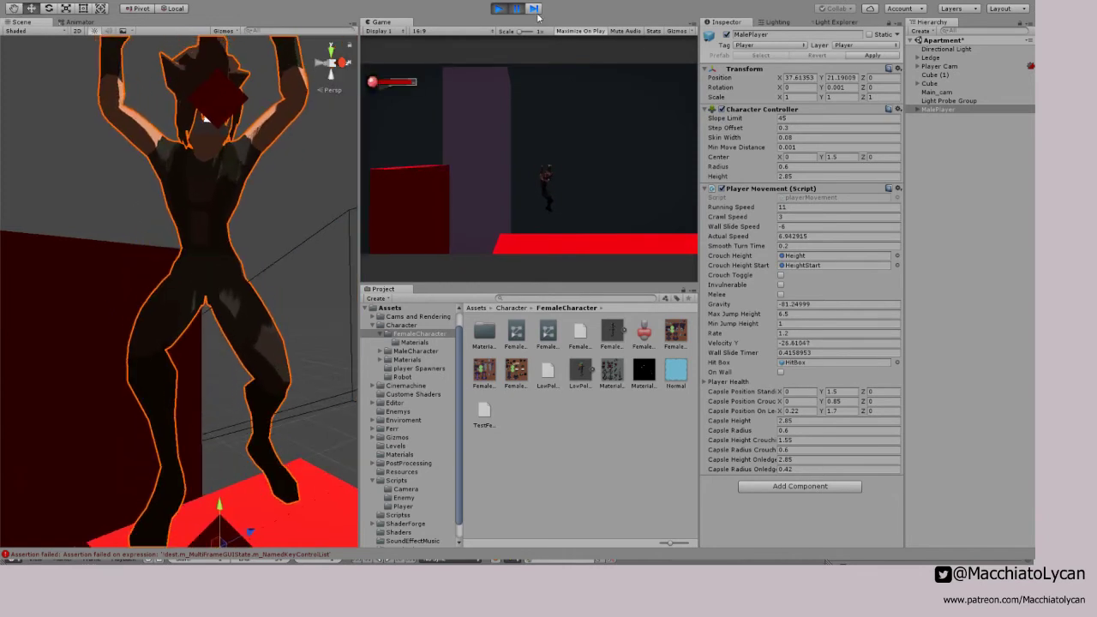
click(535, 10)
click(535, 10)
click(535, 11)
click(535, 10)
click(535, 11)
click(535, 10)
click(535, 10)
click(535, 10)
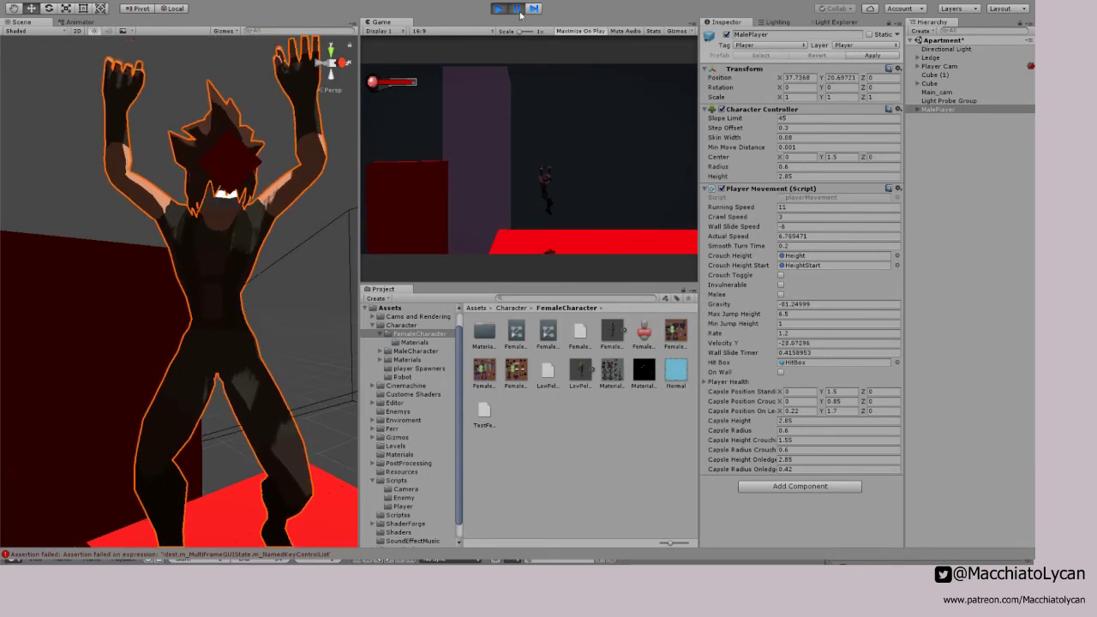
Step: Resume play, return the character to the white floor and wall-jump up between the red walls again
click(517, 9)
key(a)
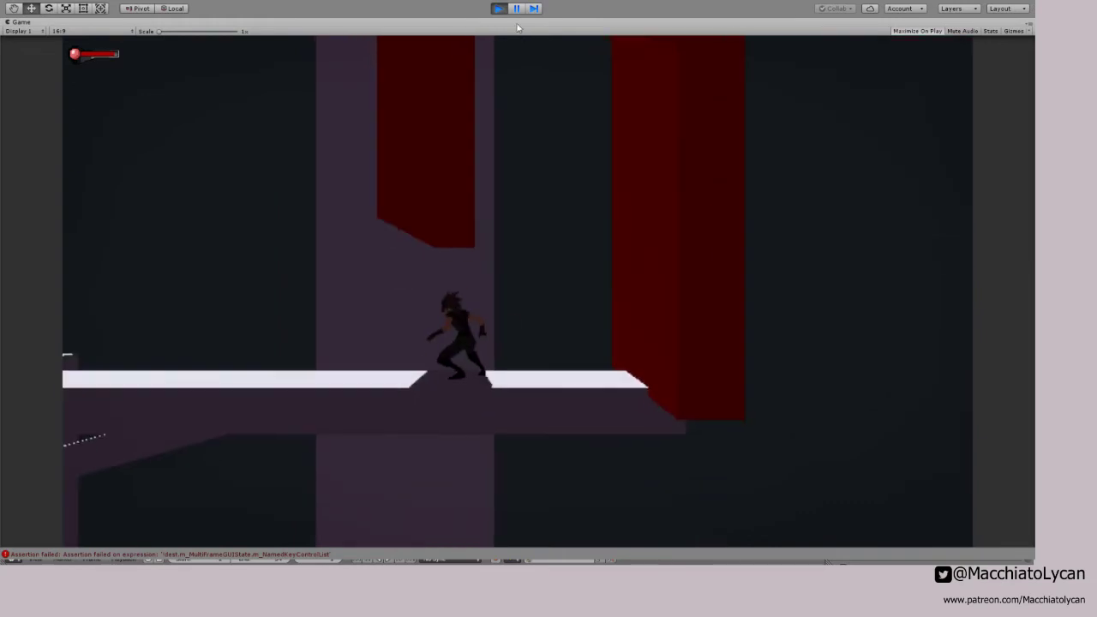
key(d)
key(space)
key(space)
key(space)
key(space)
key(space)
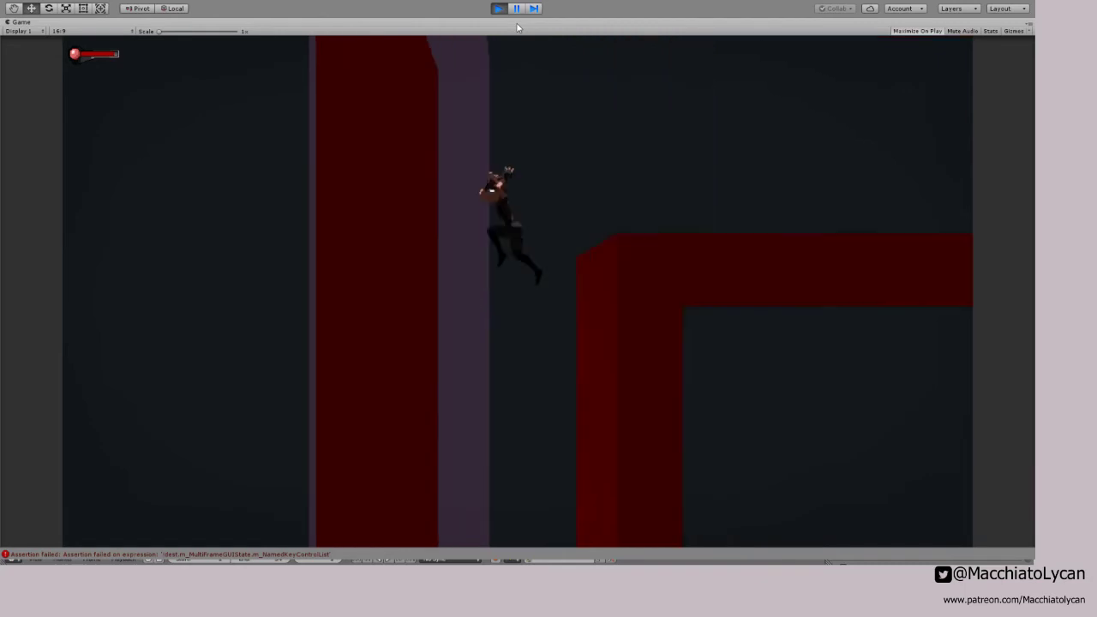
Step: Finish the climb onto the red platform and jump the character back toward the opposite red wall
key(space)
key(d)
key(a)
key(space)
key(space)
key(d)
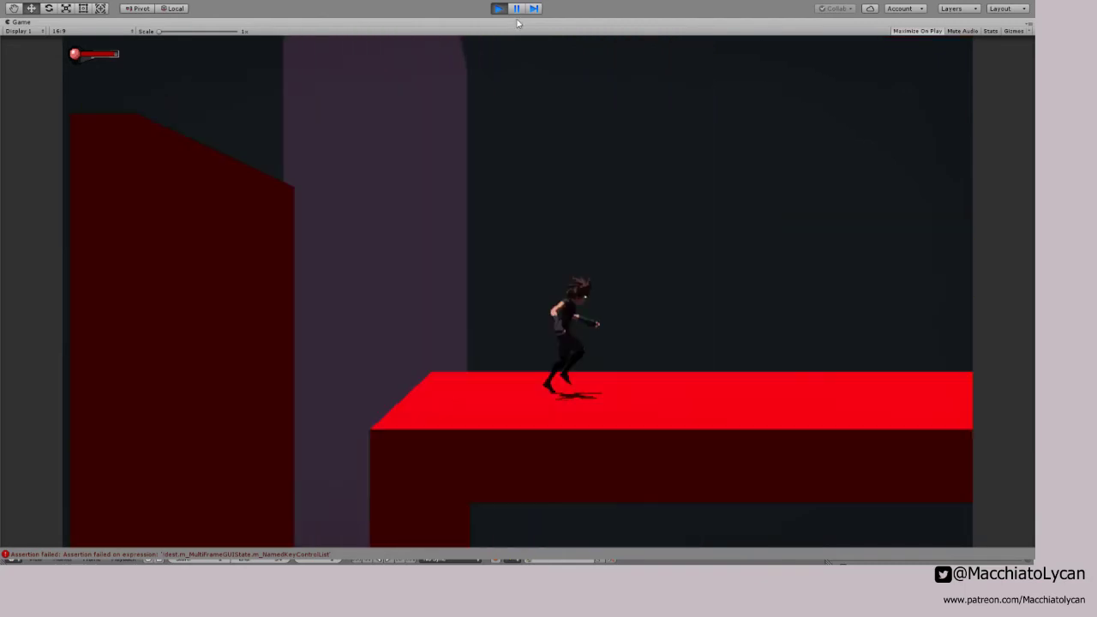
key(a)
key(space)
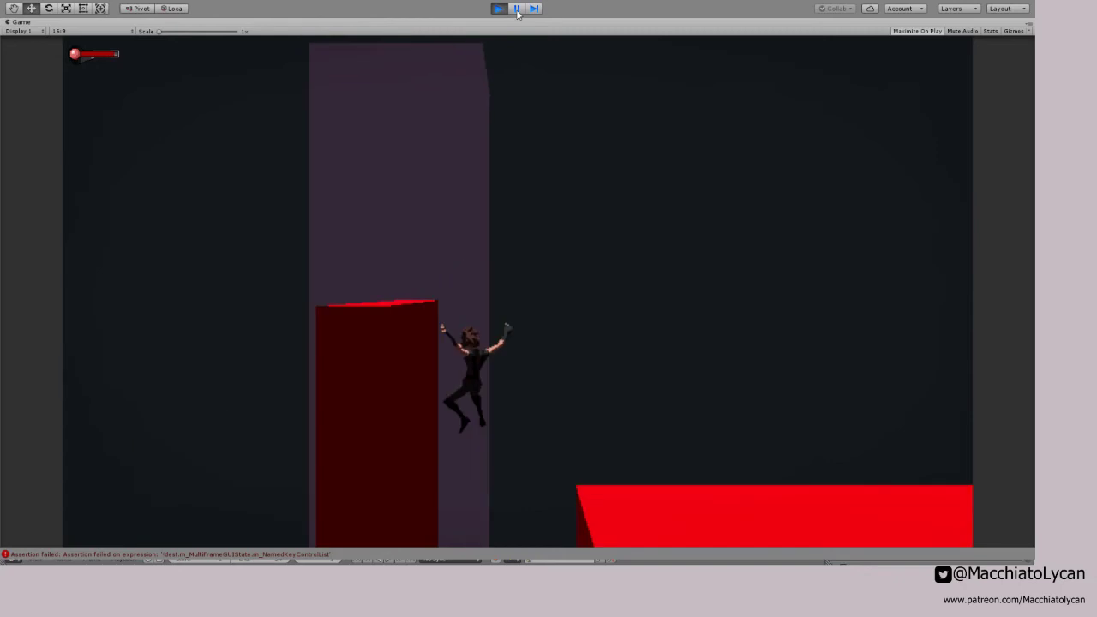
Step: Pause mid-jump, step frame by frame through MalePlayer's pose in a side view, and end play mode
click(518, 9)
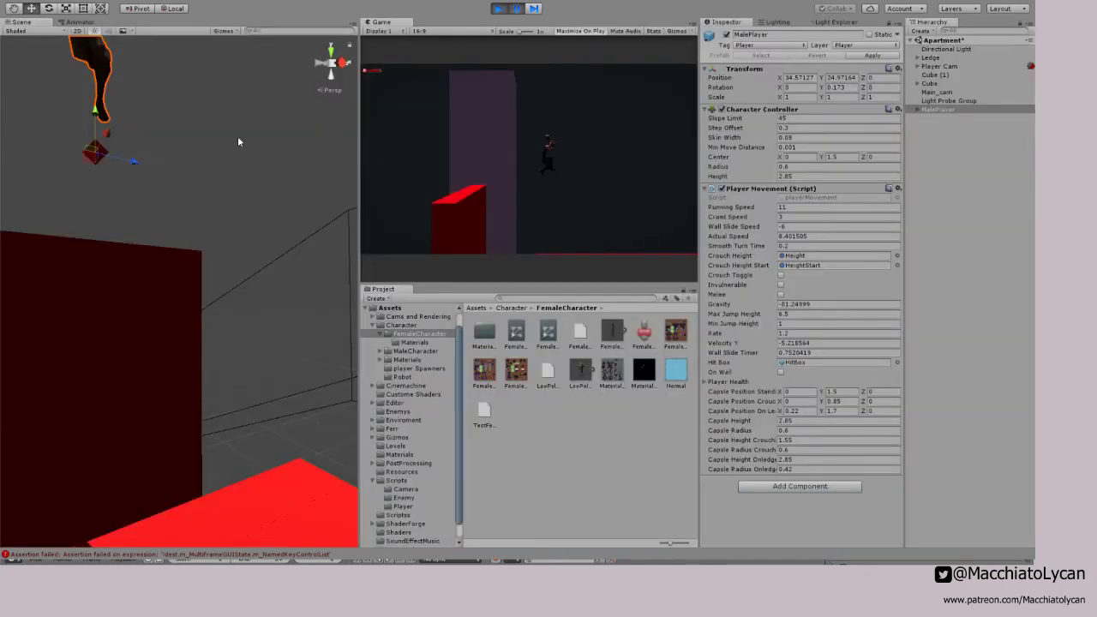
key(f)
click(533, 9)
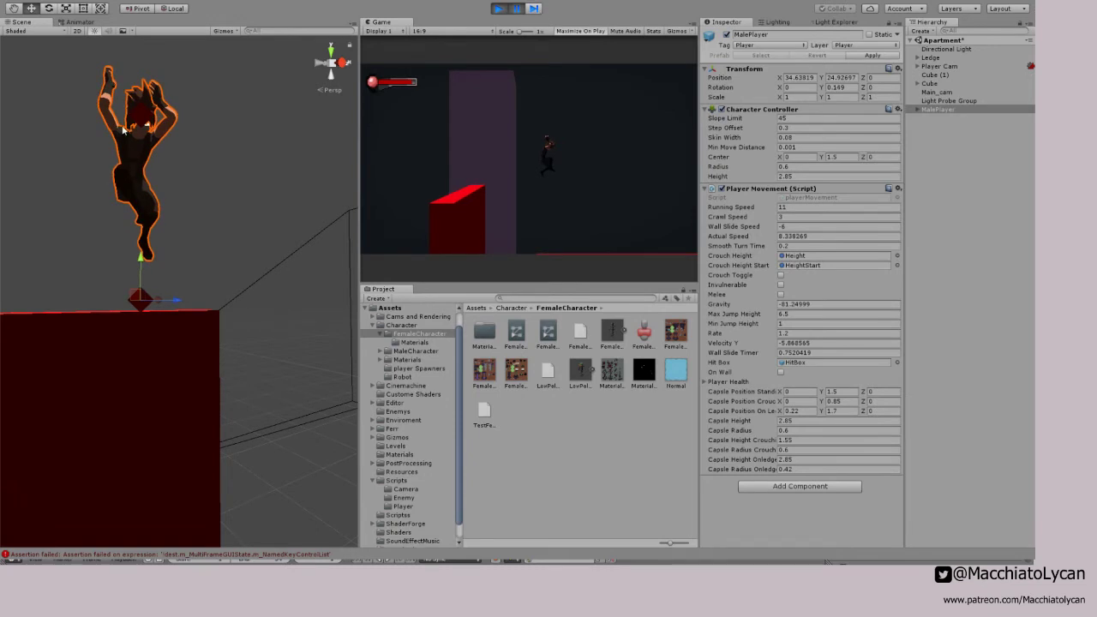
alt+drag(170, 170, 342, 199)
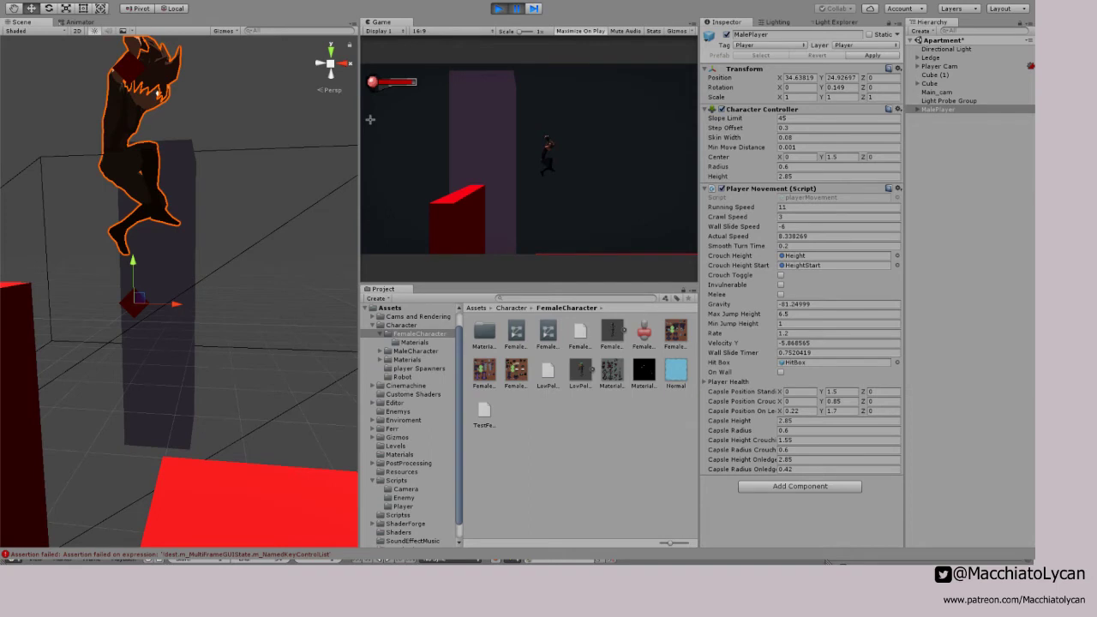
click(535, 9)
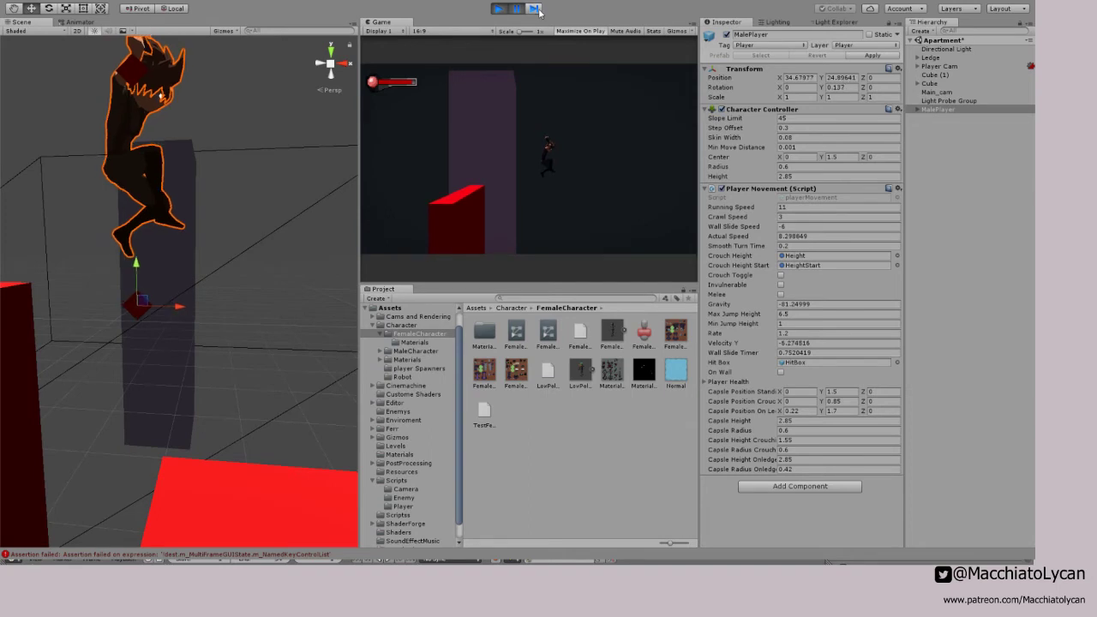
click(535, 8)
click(535, 9)
click(535, 9)
click(535, 8)
click(535, 9)
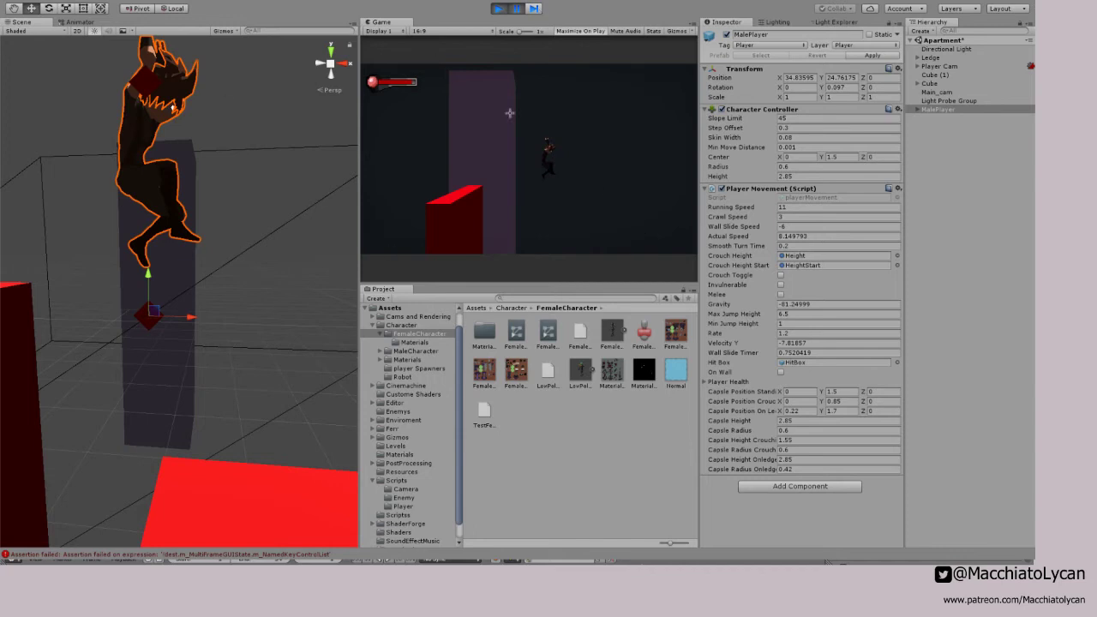
click(498, 9)
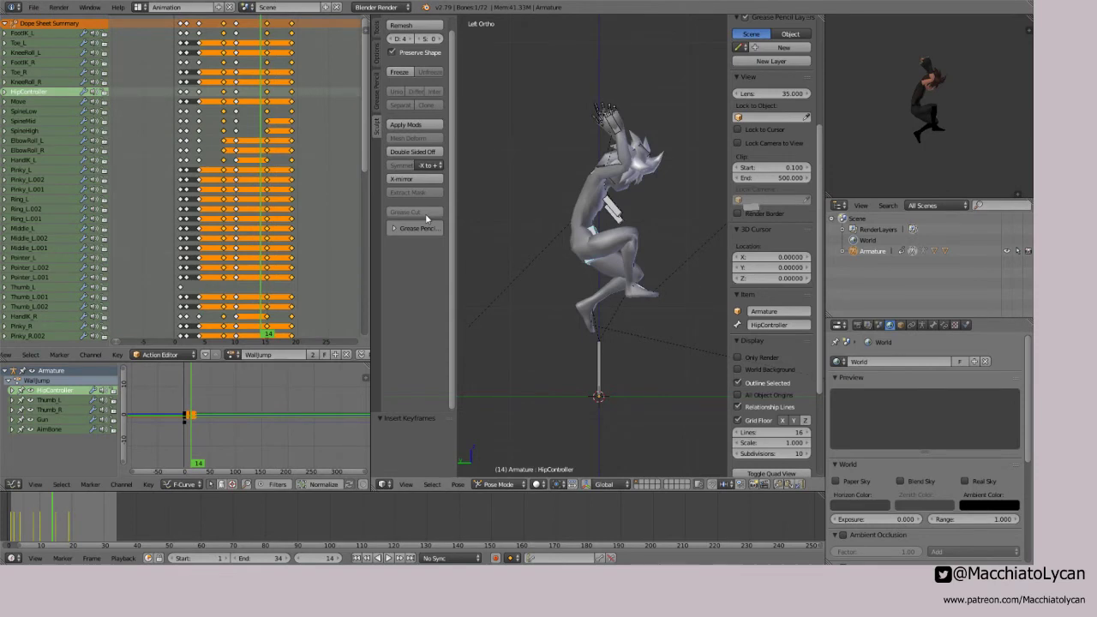
Step: Switch to Blender, go to frame 19 of the WallJump action and select the SpineHigh bone
mouse_move(266, 167)
mouse_down()
mouse_move(209, 176)
mouse_move(268, 180)
mouse_up()
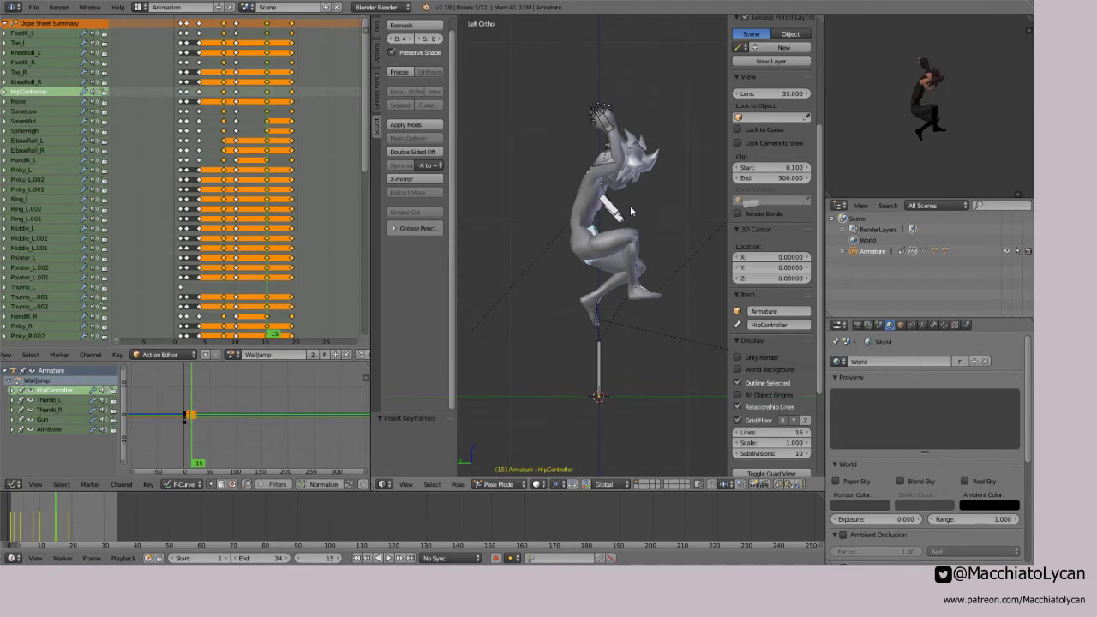
click(293, 163)
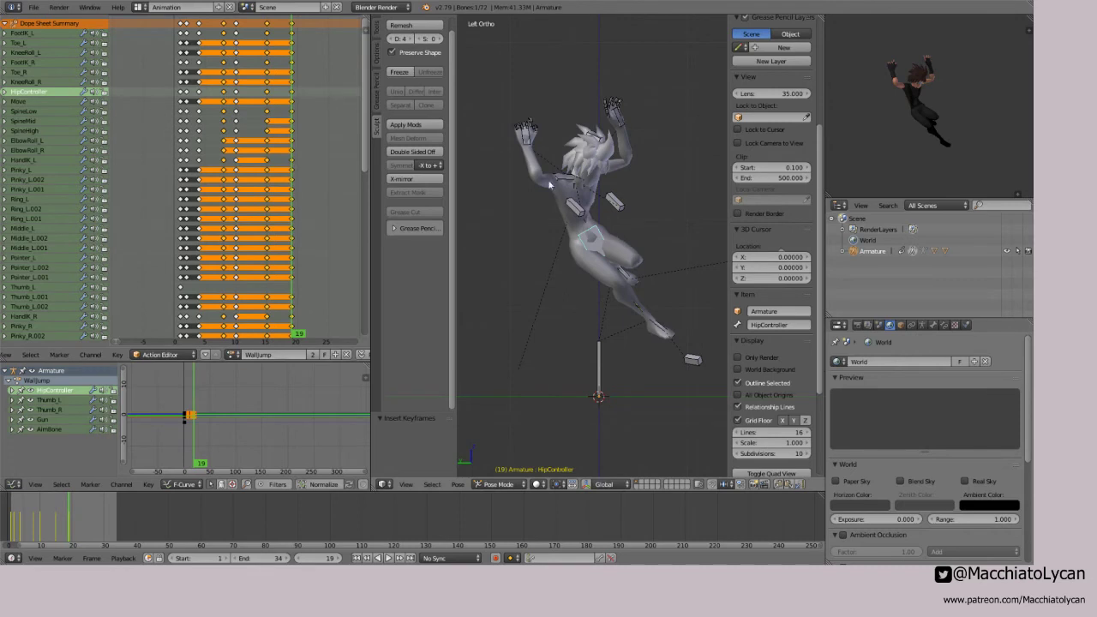
right_click(590, 215)
right_click(549, 176)
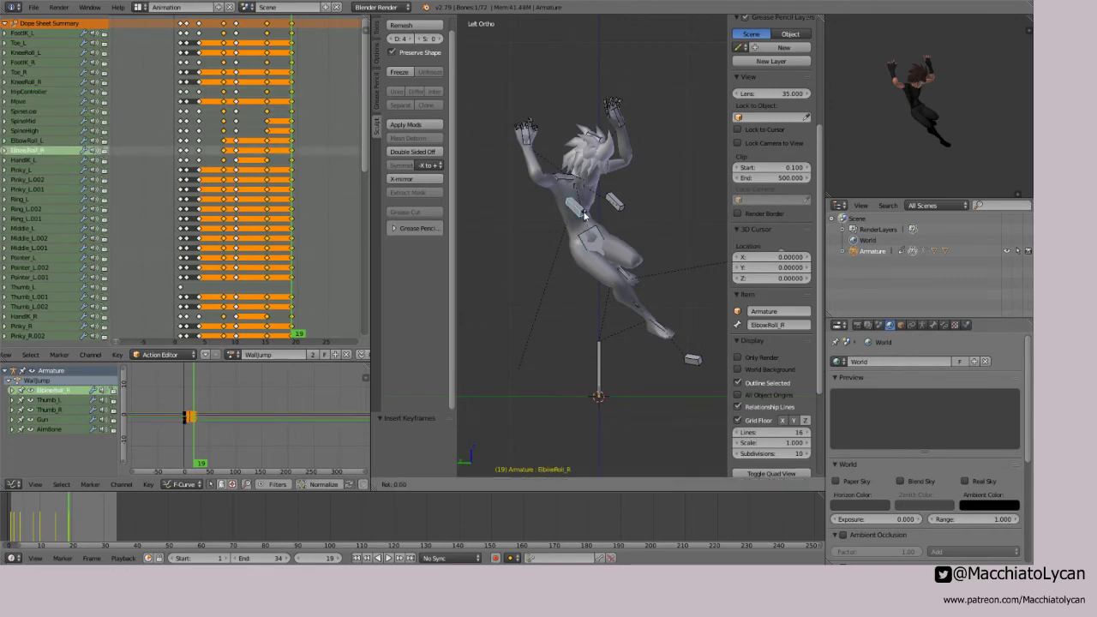
right_click(559, 185)
key(r)
key(r)
right_click(573, 199)
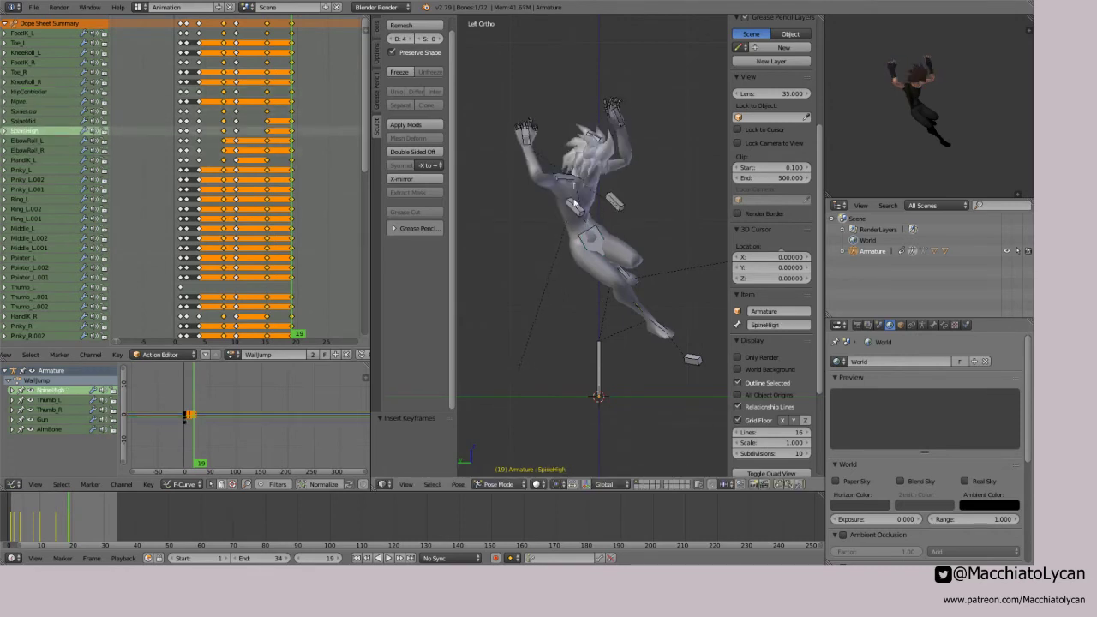
Step: Select the SpineMid bone in wireframe shading and rotate it about 6.85° at frame 19
right_click(585, 215)
right_click(584, 211)
middle_drag(583, 212, 583, 193)
key(z)
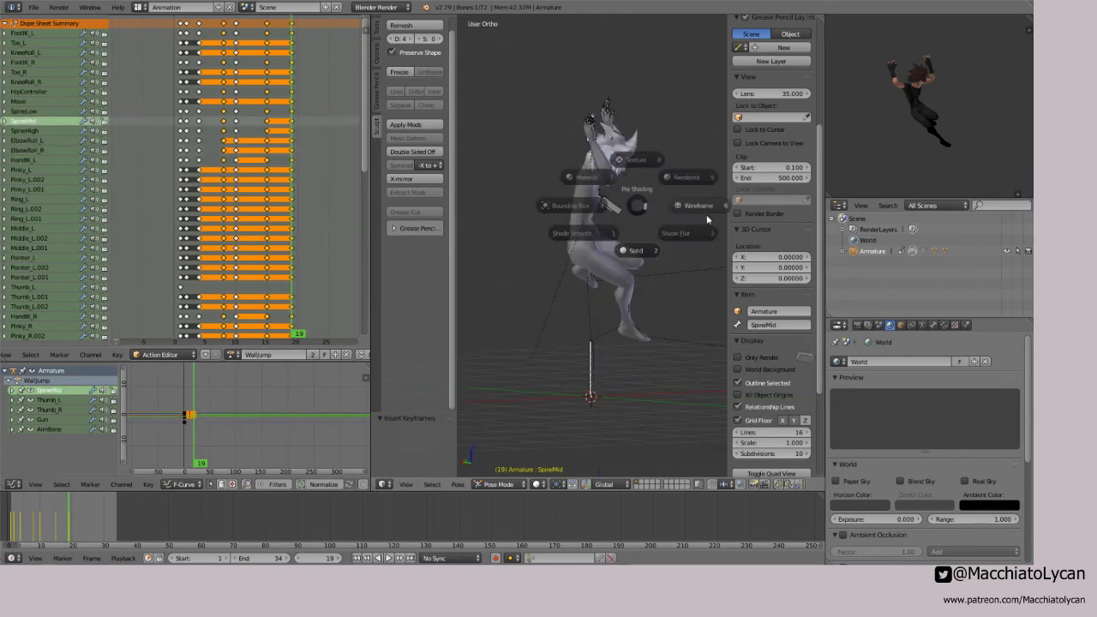
click(707, 214)
key(r)
click(614, 203)
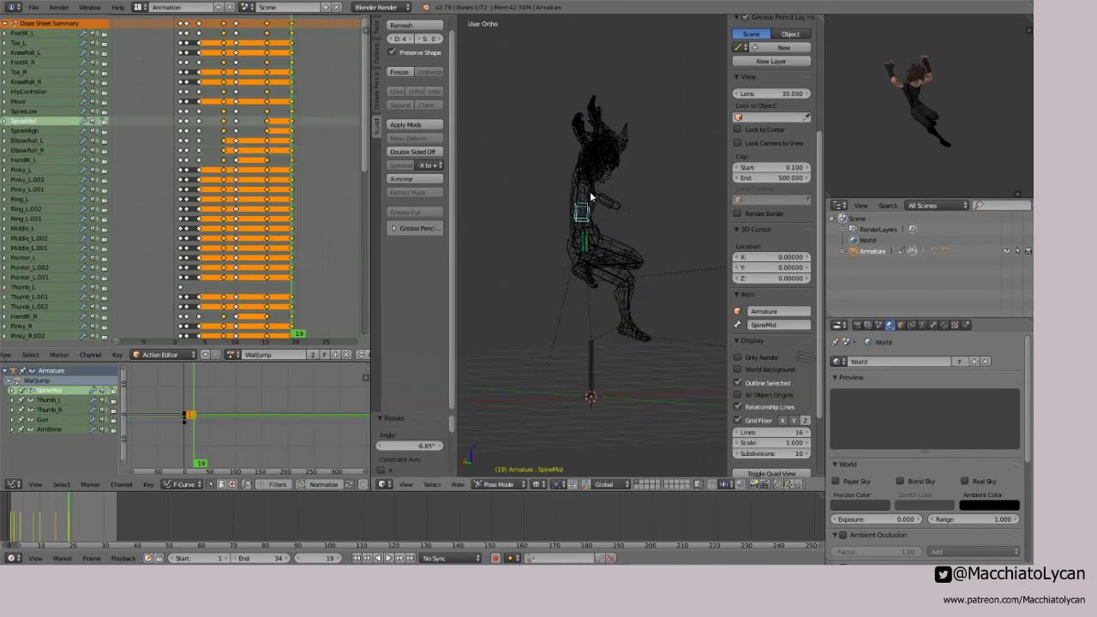
Step: Rotate the SpineHigh bone about -16.5° and return to the left orthographic view with solid shading
right_click(589, 194)
key(r)
click(588, 188)
key(ctrl+KP_3)
key(z)
click(595, 319)
Step: Sketch Grease Pencil curves and loops over the frame 19 pose to study the body's flow, and undo them
mouse_move(494, 295)
mouse_down()
mouse_move(513, 258)
mouse_move(487, 304)
mouse_move(554, 229)
mouse_move(566, 170)
mouse_move(562, 225)
mouse_move(544, 137)
mouse_move(568, 249)
mouse_move(523, 135)
mouse_move(634, 257)
mouse_move(618, 206)
mouse_move(609, 210)
mouse_move(659, 280)
mouse_up()
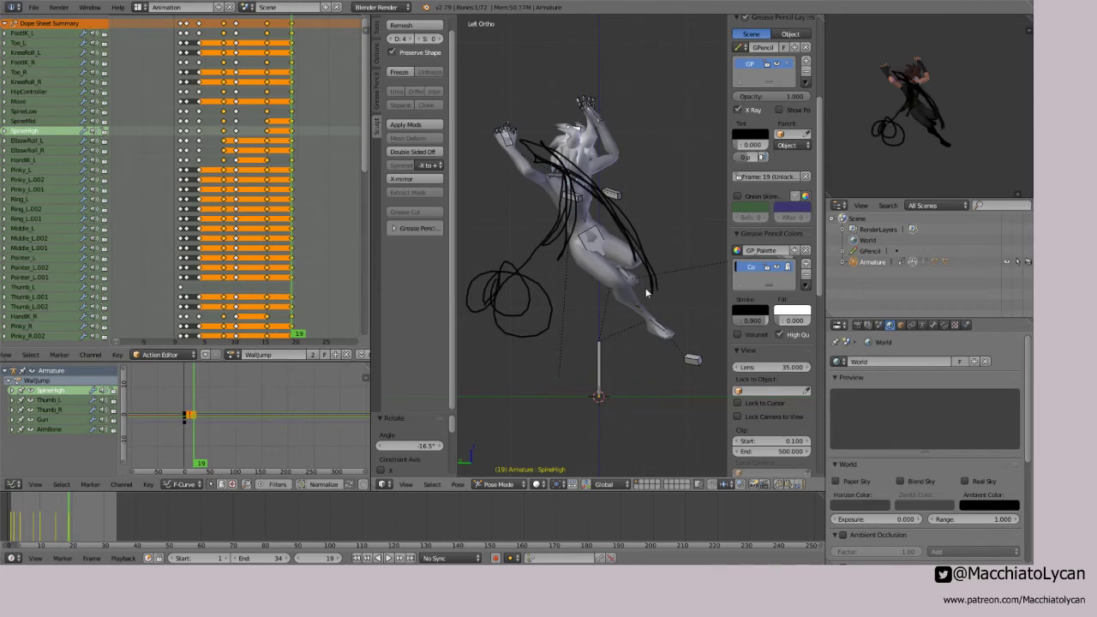
key(ctrl+z)
key(ctrl+z)
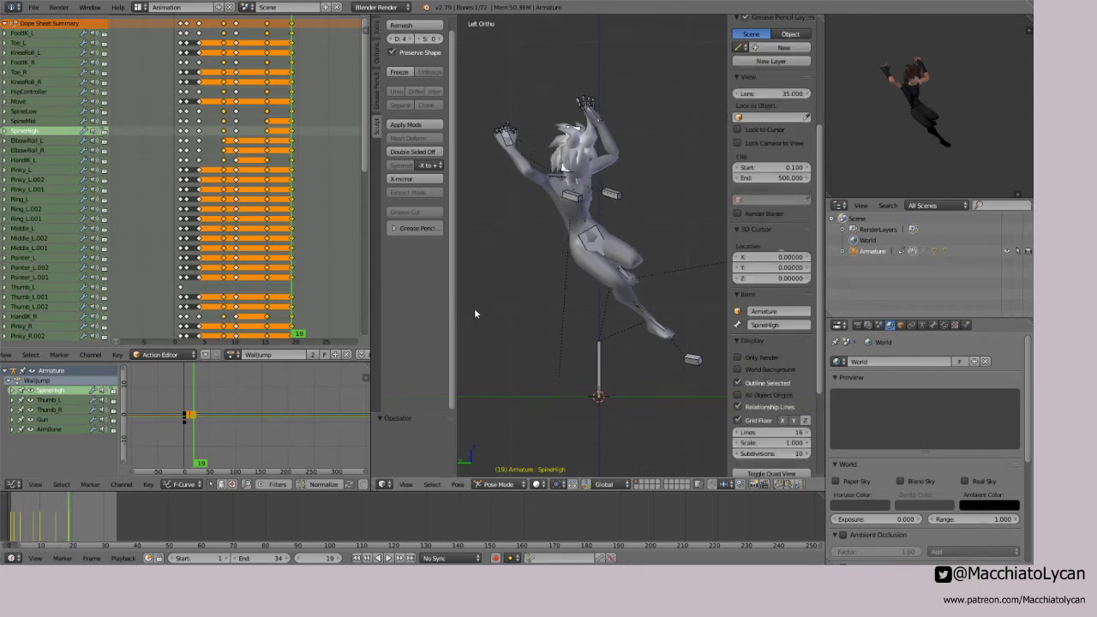
mouse_move(476, 314)
mouse_down()
mouse_move(523, 310)
mouse_move(573, 148)
mouse_move(585, 206)
mouse_move(674, 249)
mouse_up()
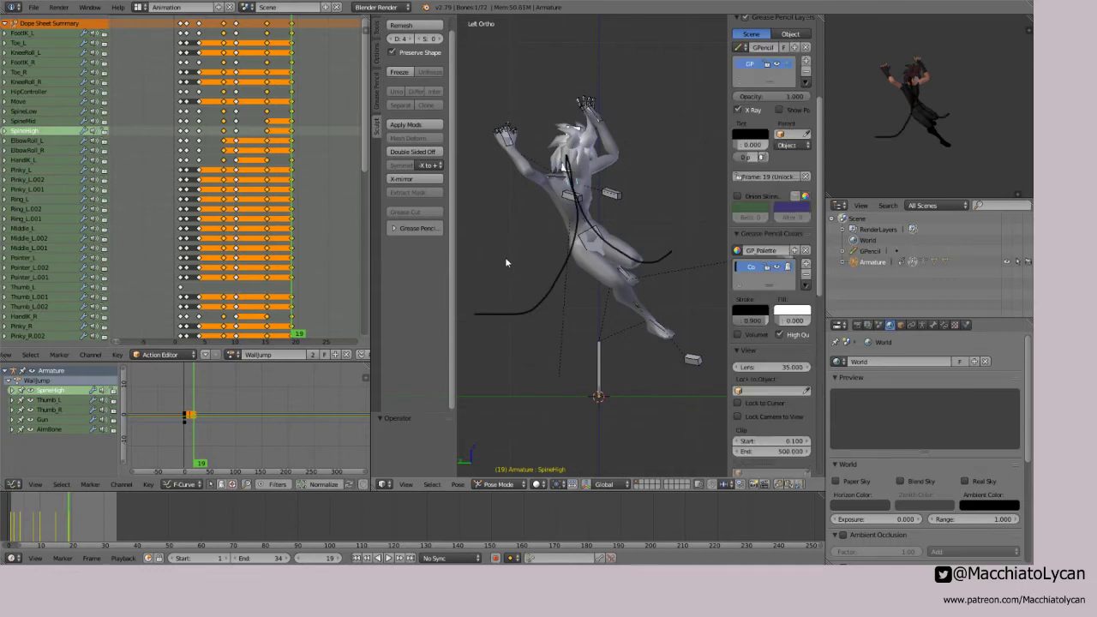
mouse_move(469, 304)
mouse_down()
mouse_move(563, 290)
mouse_move(621, 235)
mouse_move(729, 266)
mouse_up()
key(ctrl+z)
key(ctrl+z)
Step: Redraw the Grease Pencil guide as a curve up along the back to the head and an arc down past the legs
mouse_move(506, 306)
mouse_down()
mouse_move(648, 159)
mouse_move(686, 166)
mouse_move(557, 190)
mouse_move(502, 283)
mouse_move(511, 262)
mouse_move(629, 169)
mouse_up()
key(ctrl+z)
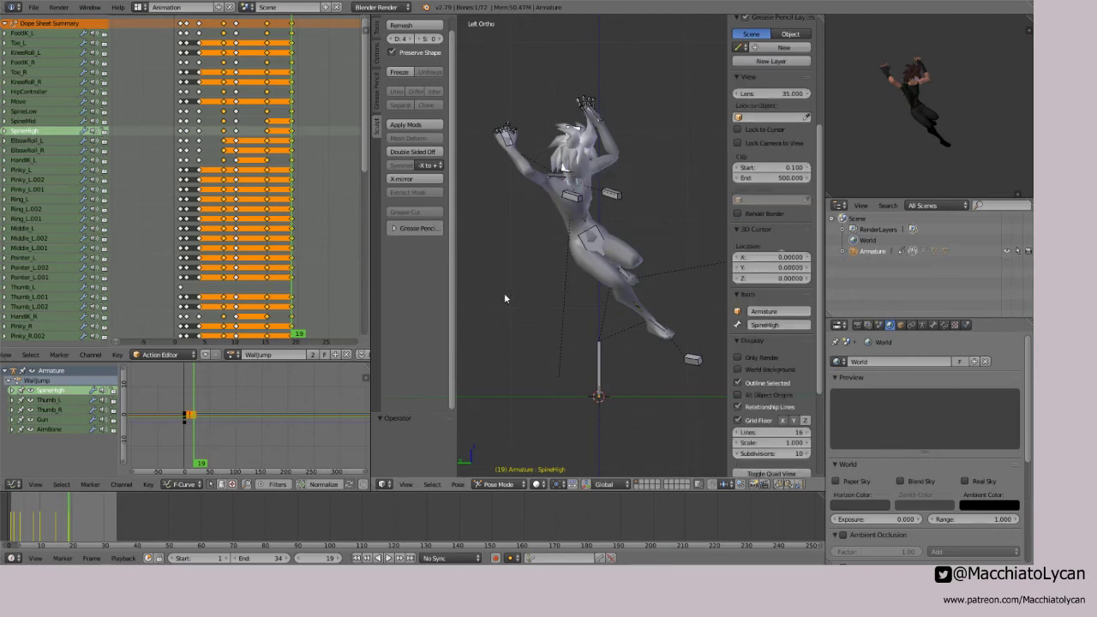
mouse_move(491, 341)
mouse_down()
mouse_move(519, 330)
mouse_move(573, 266)
mouse_move(580, 193)
mouse_move(544, 144)
mouse_move(610, 180)
mouse_move(678, 255)
mouse_move(695, 305)
mouse_up()
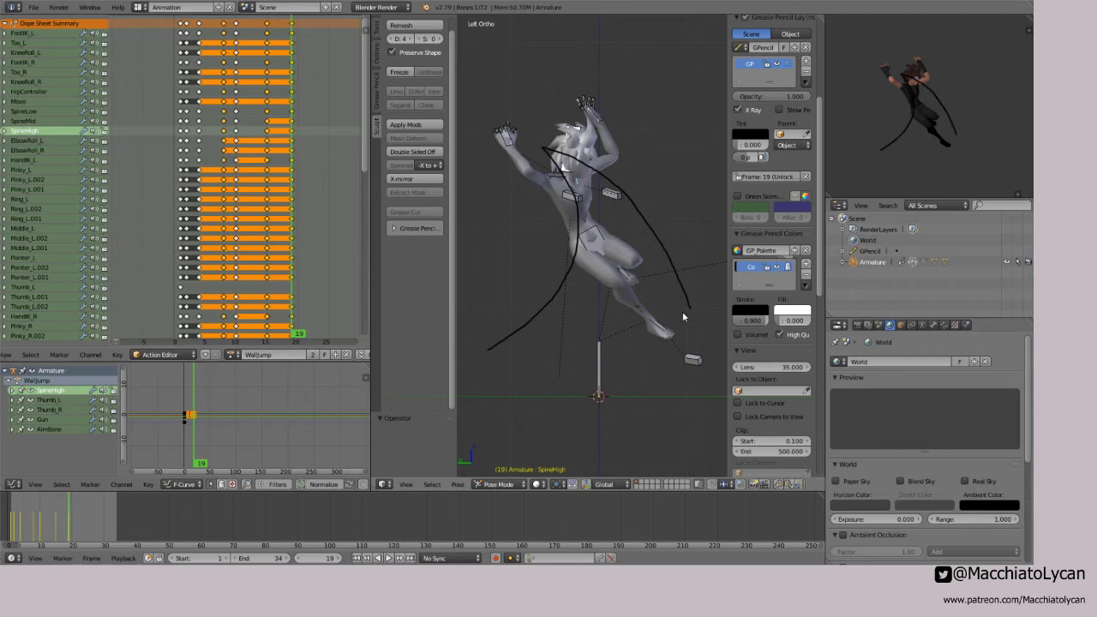
Step: Undo the Grease Pencil guide strokes and return the armature to Pose Mode
key(ctrl+z)
key(ctrl+z)
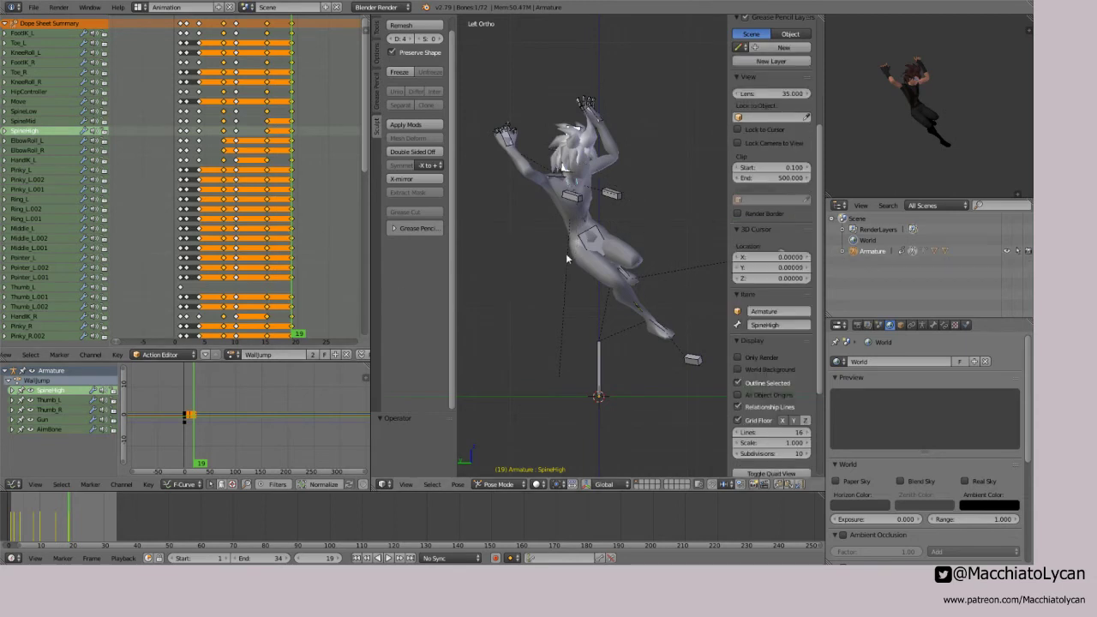
key(ctrl+Tab)
key(ctrl+Tab)
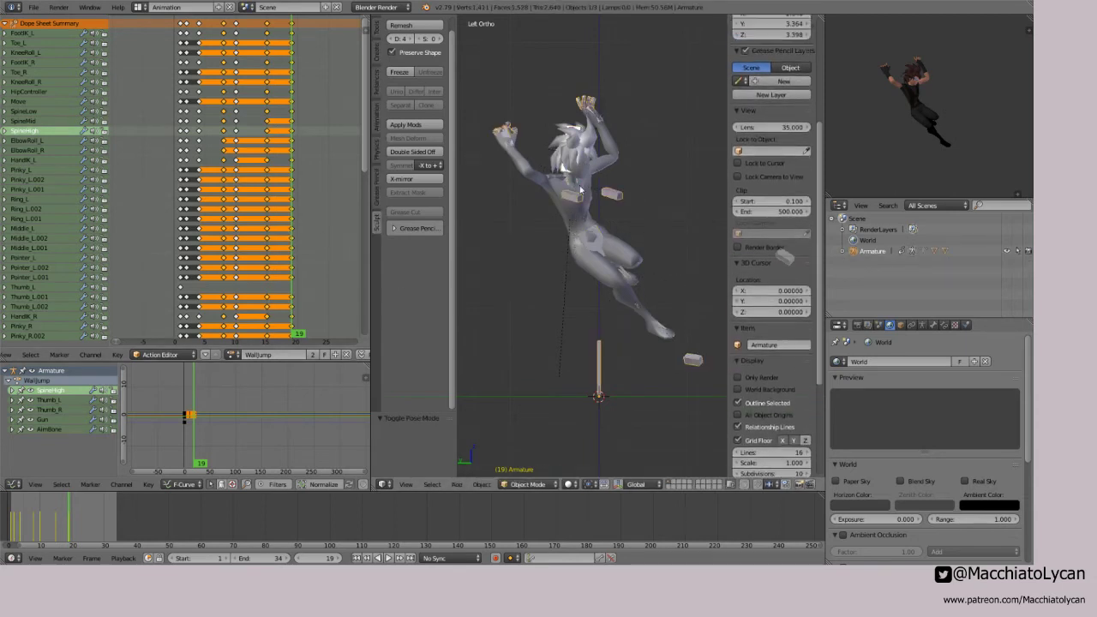
Step: Refine the Head bone's tilt at frame 19 with several plain and trackball rotations, and insert keyframes on all channels
right_click(580, 160)
key(r)
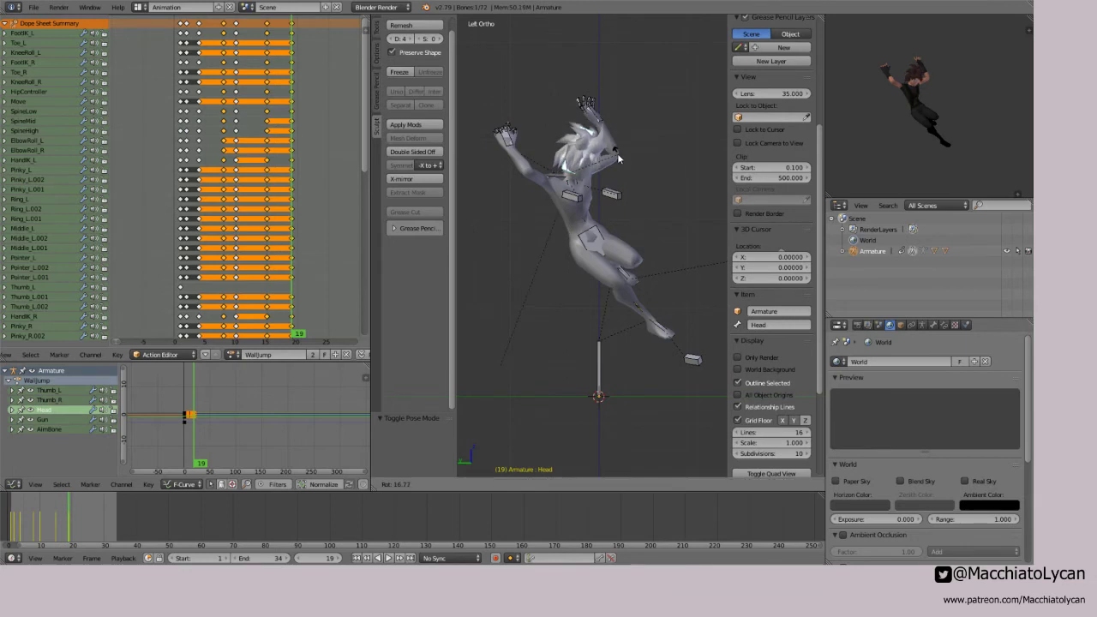
click(615, 152)
key(r)
key(r)
click(611, 157)
key(r)
click(607, 163)
key(r)
key(r)
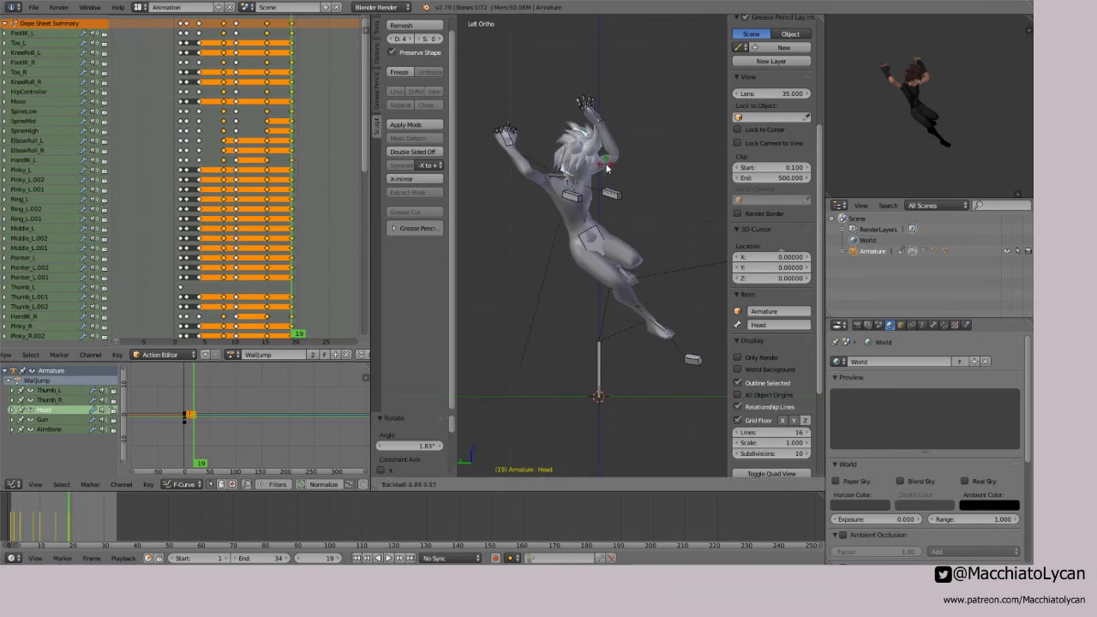
click(606, 161)
key(i)
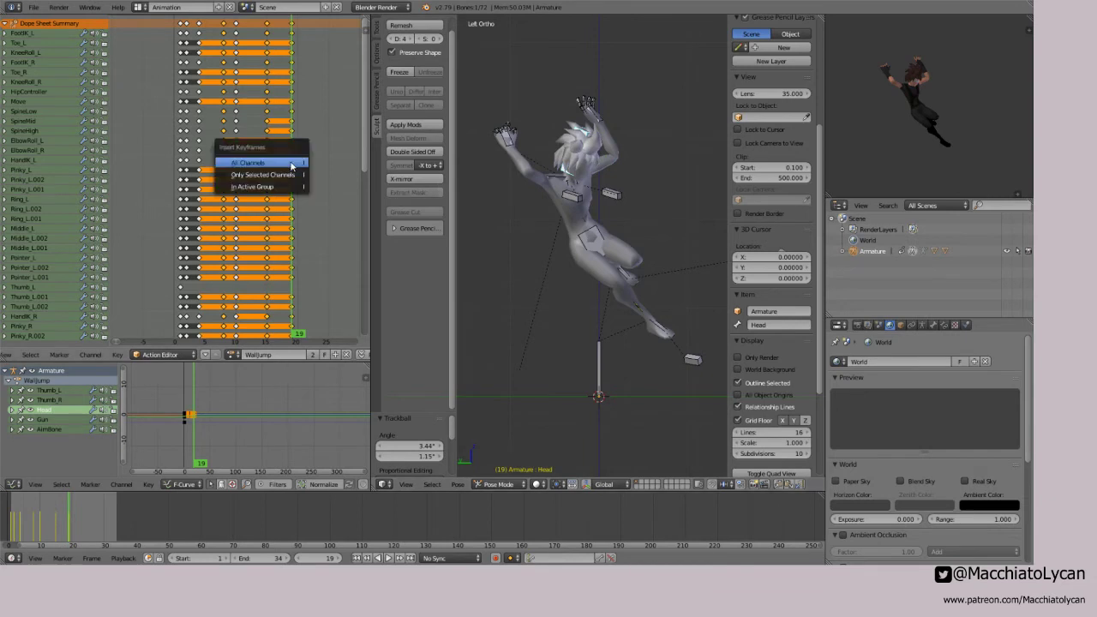
click(274, 163)
Step: Rotate the Head bone about -19.1° at frame 1 and insert keyframes there
click(240, 170)
drag(240, 169, 181, 170)
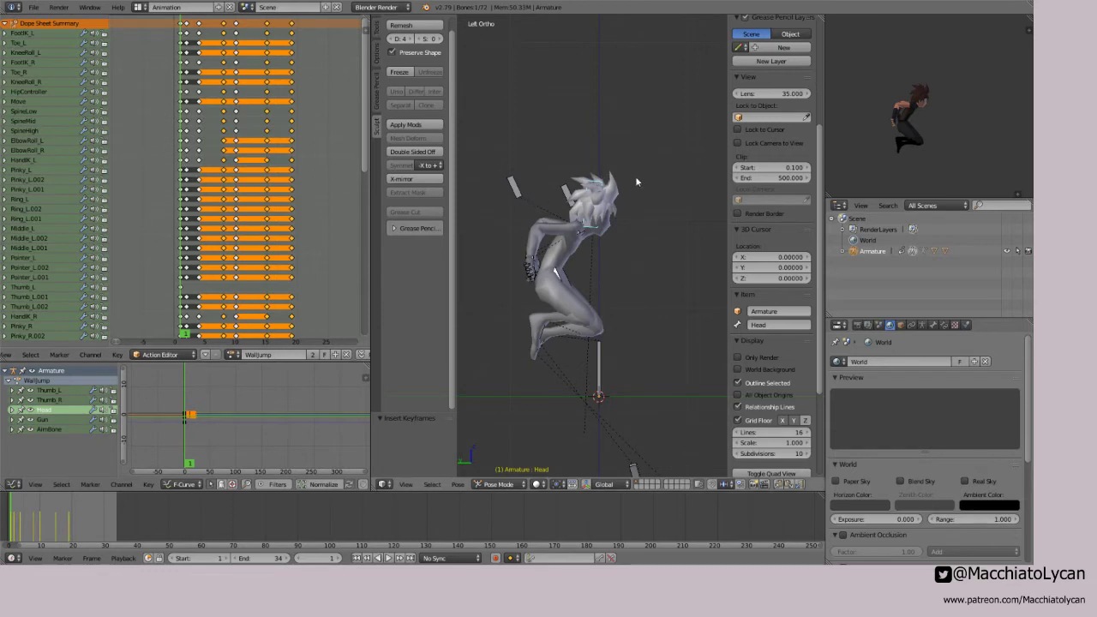
key(r)
click(623, 149)
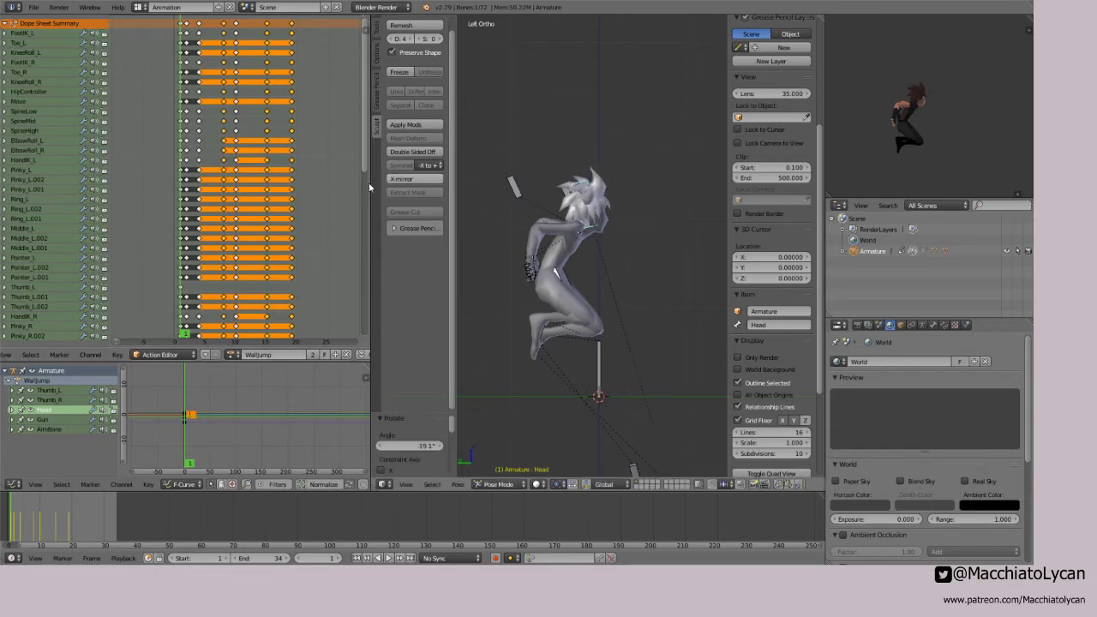
key(i)
click(179, 194)
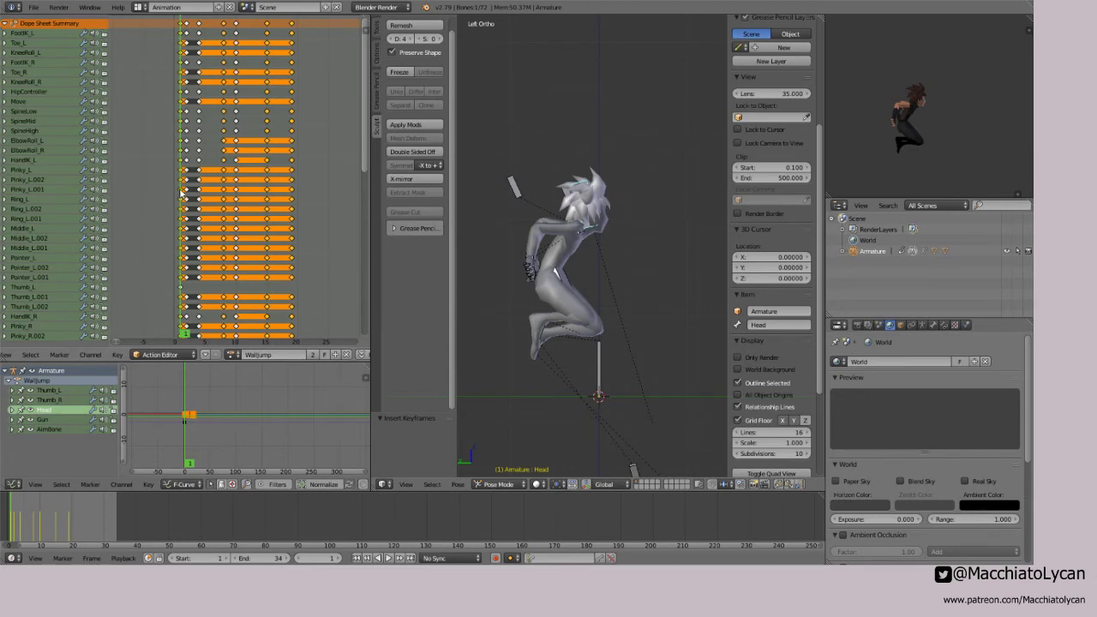
Step: Review the poses up to frame 15, and retime the WallJump keys from frame 15 to 13 and from frame 19 to 16
click(224, 198)
drag(229, 197, 224, 192)
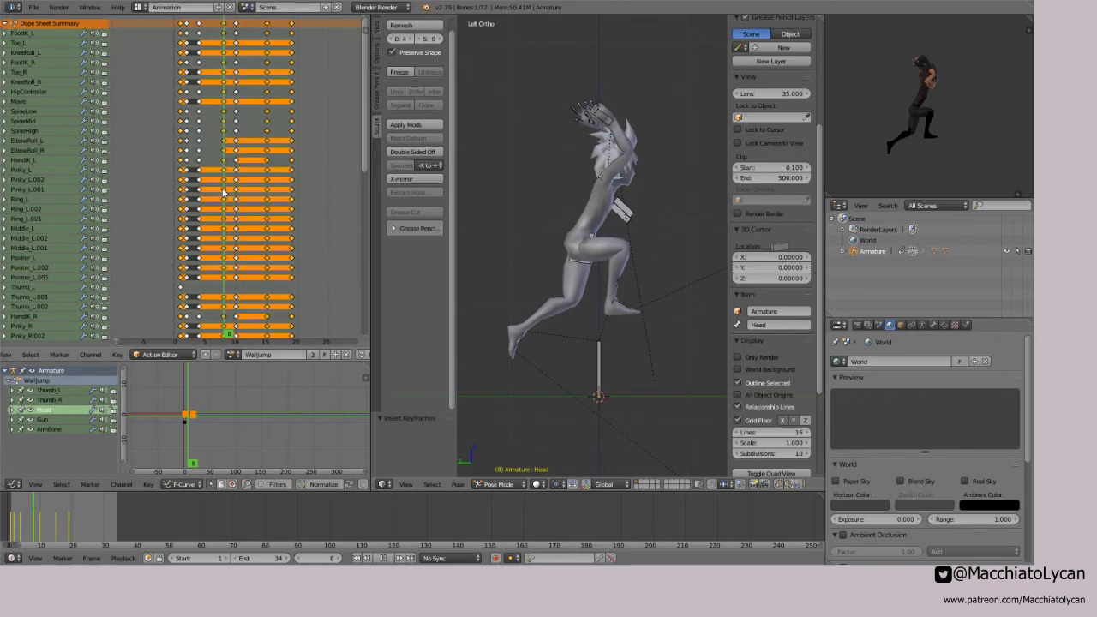
drag(227, 194, 270, 196)
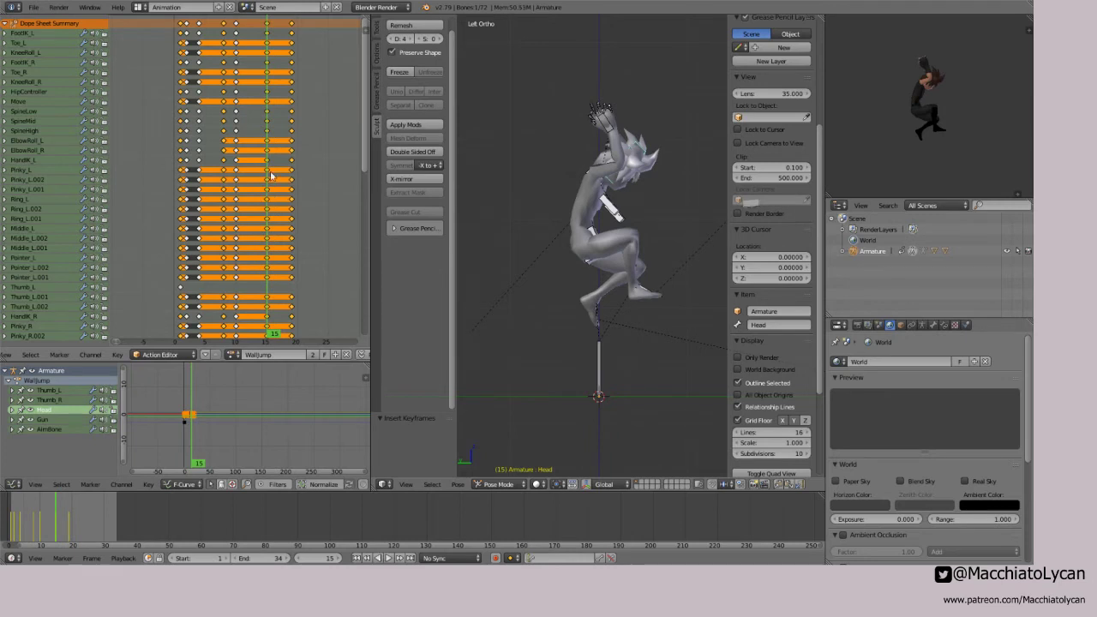
ctrl+right_click(271, 31)
key(g)
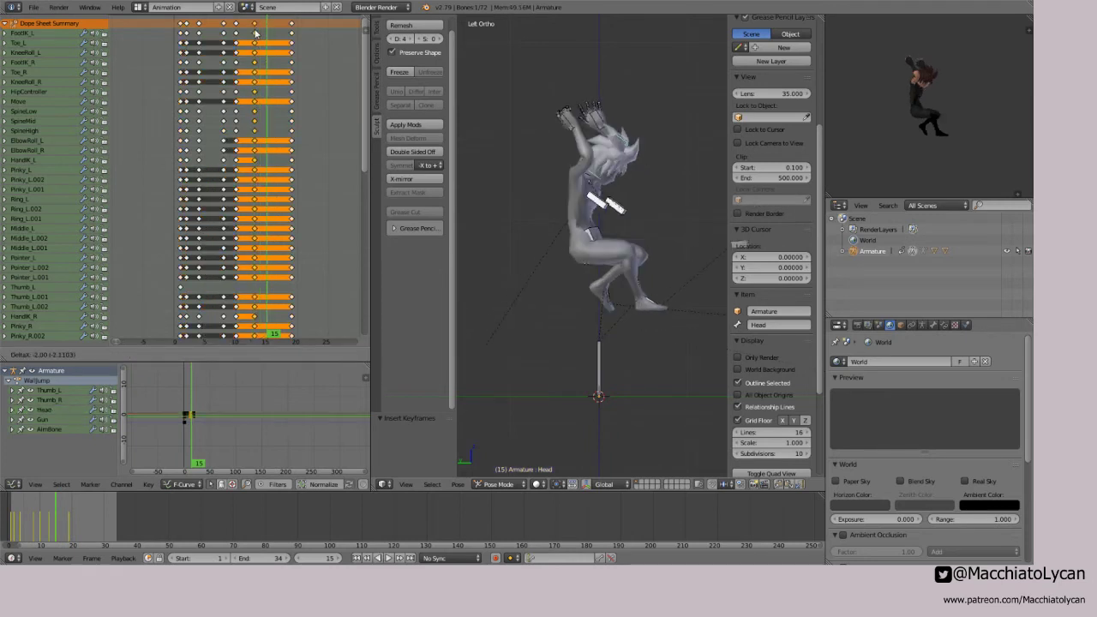
click(254, 32)
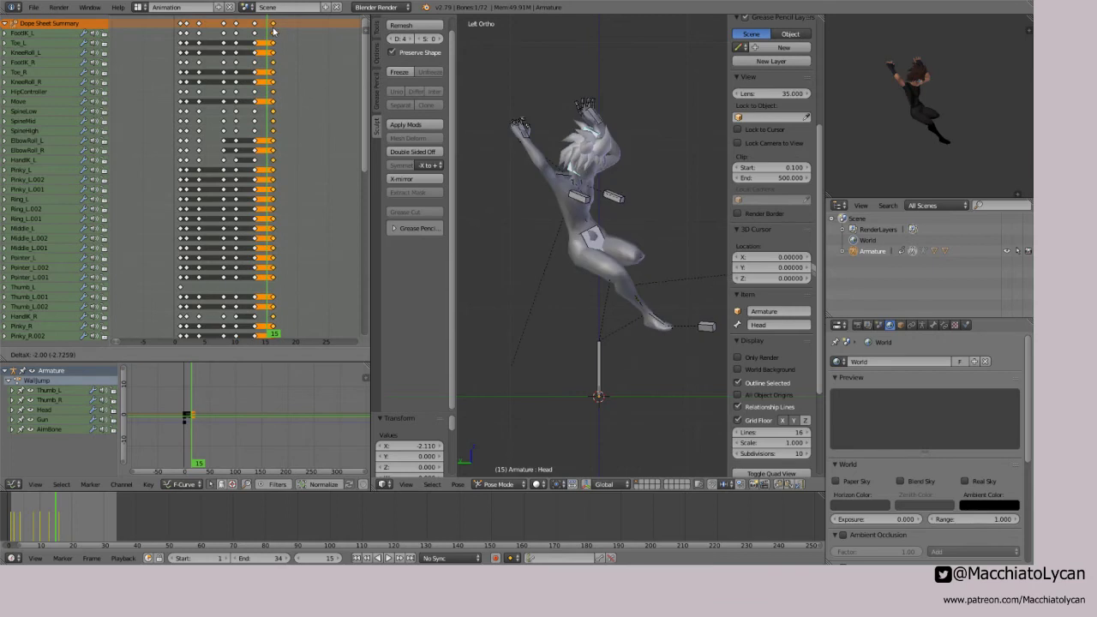
click(275, 32)
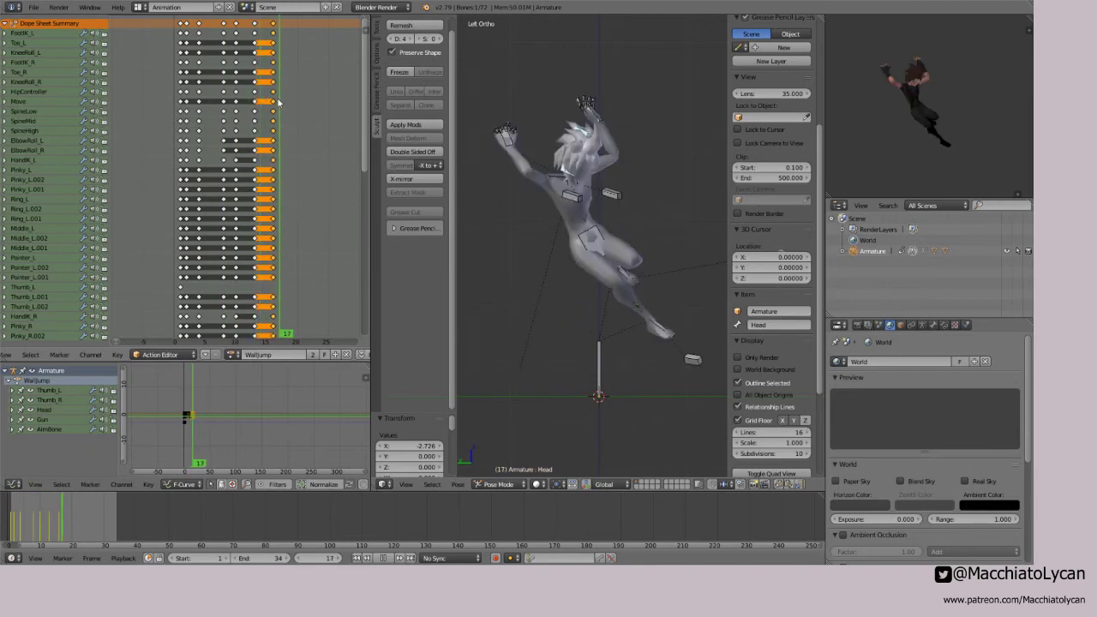
key(space)
key(Return)
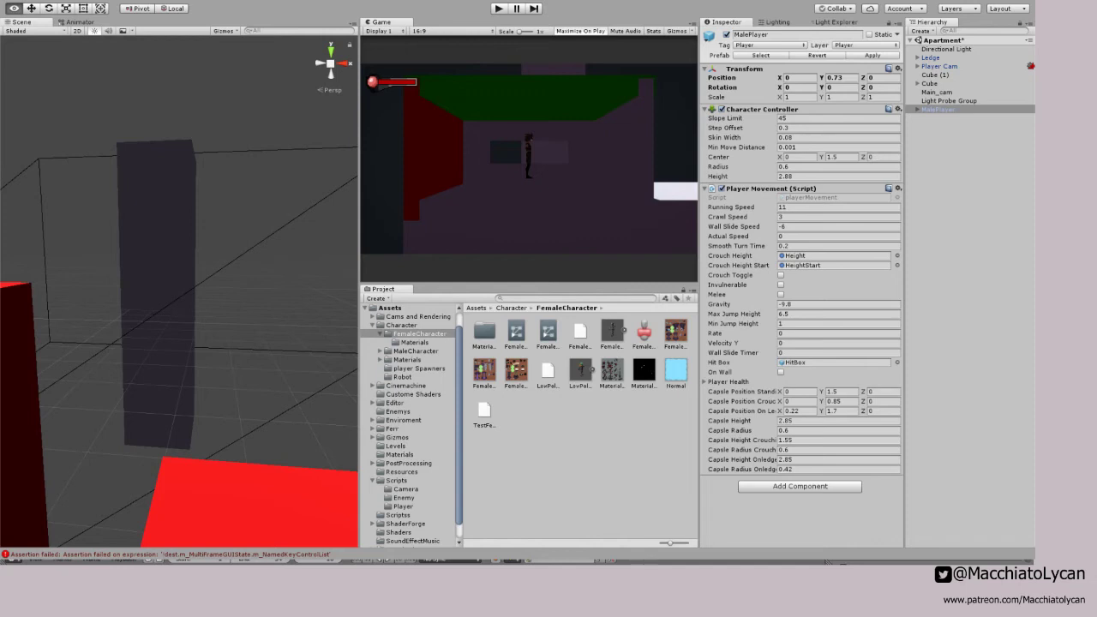
Step: Enter Unity's play mode and run the character over to the tall red walls to try the wall jump
click(499, 9)
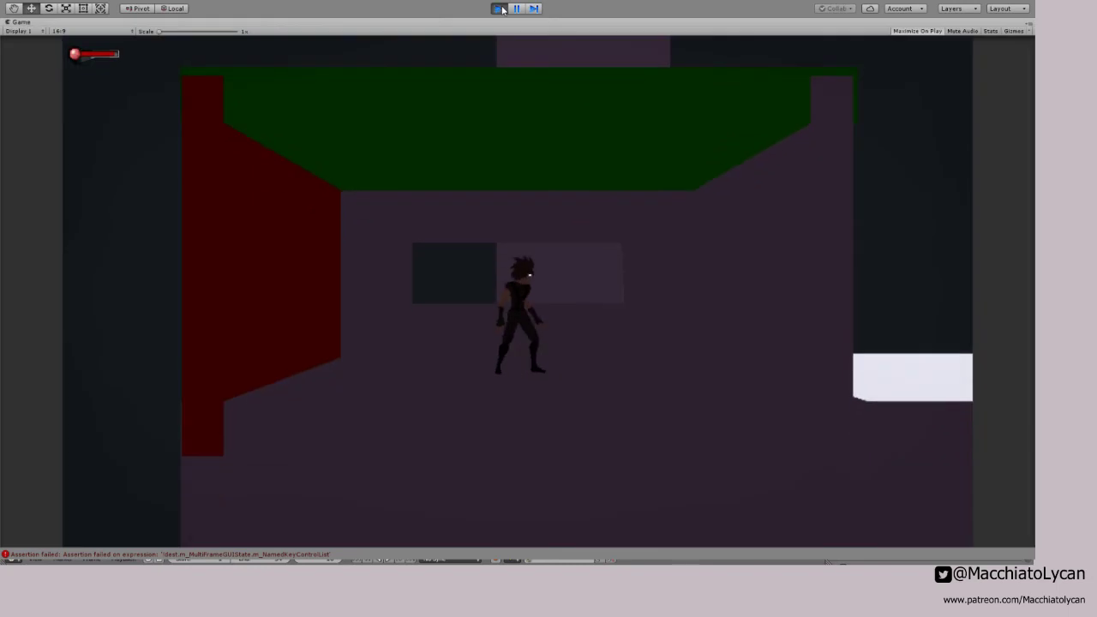
key(d)
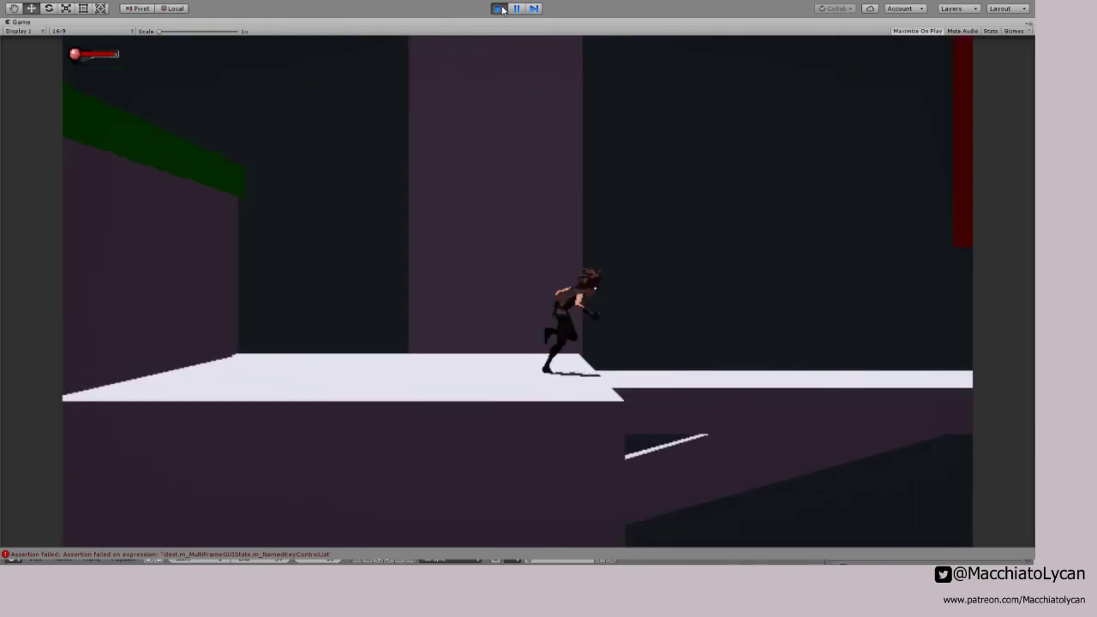
key(space)
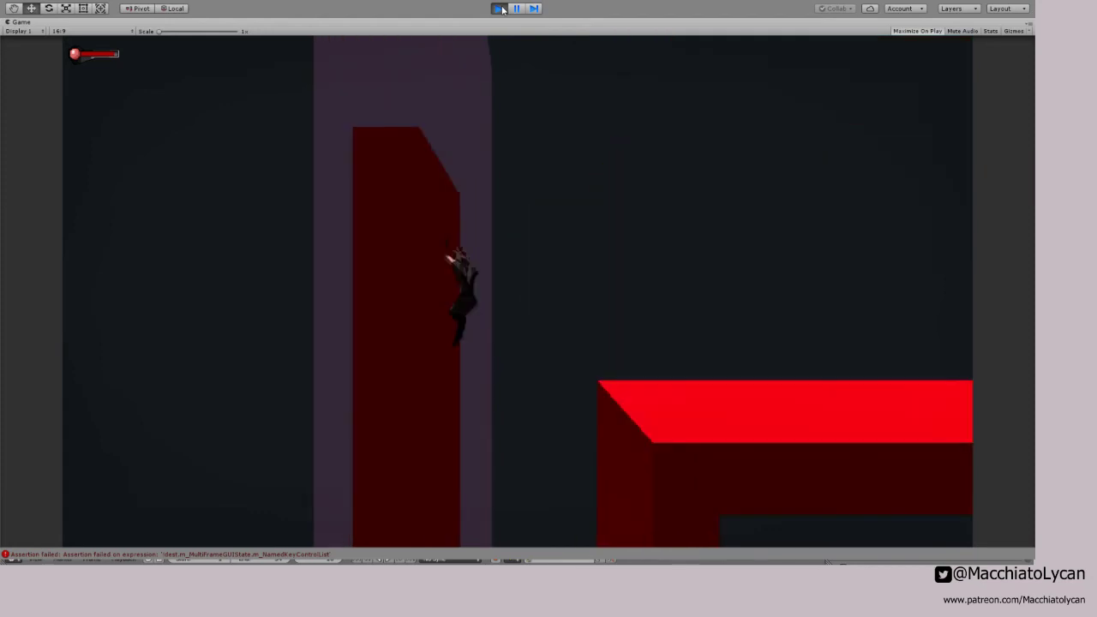
key(space)
key(a)
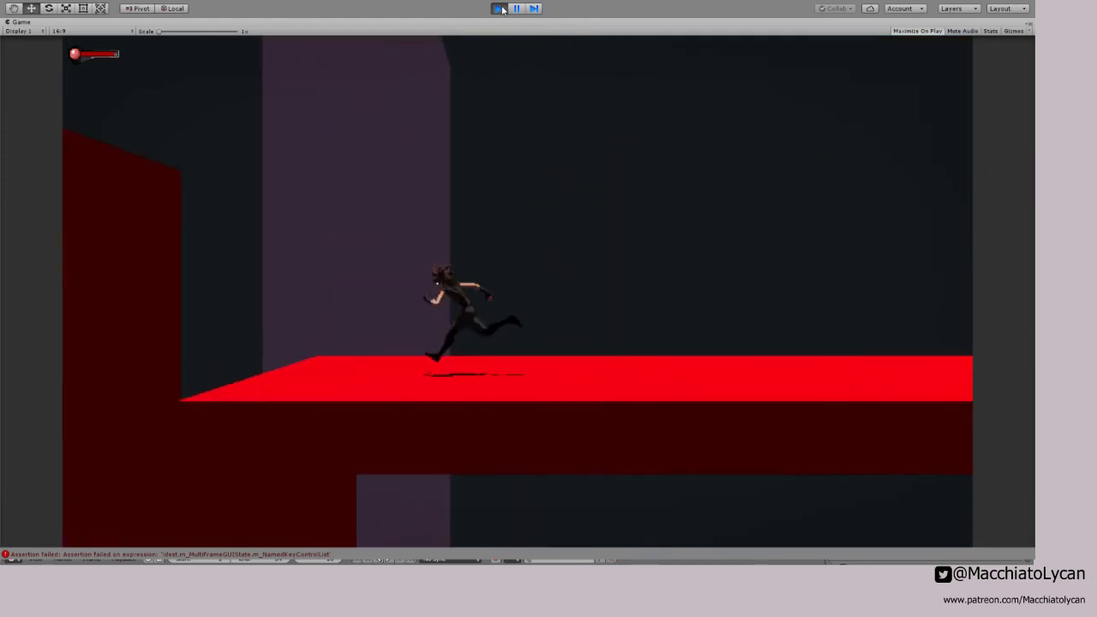
key(space)
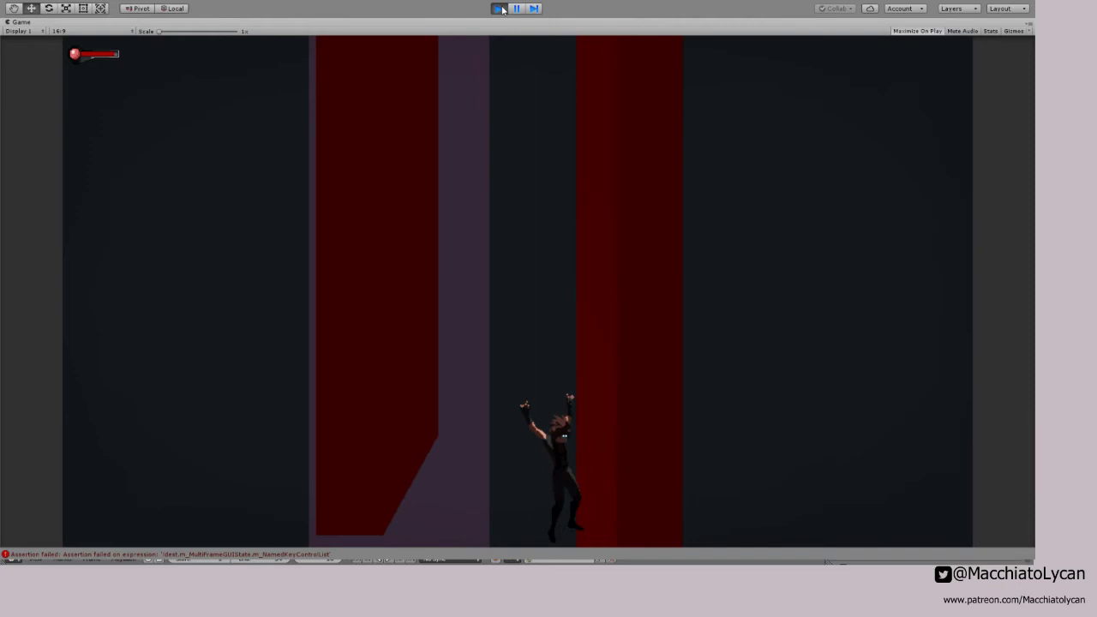
key(space)
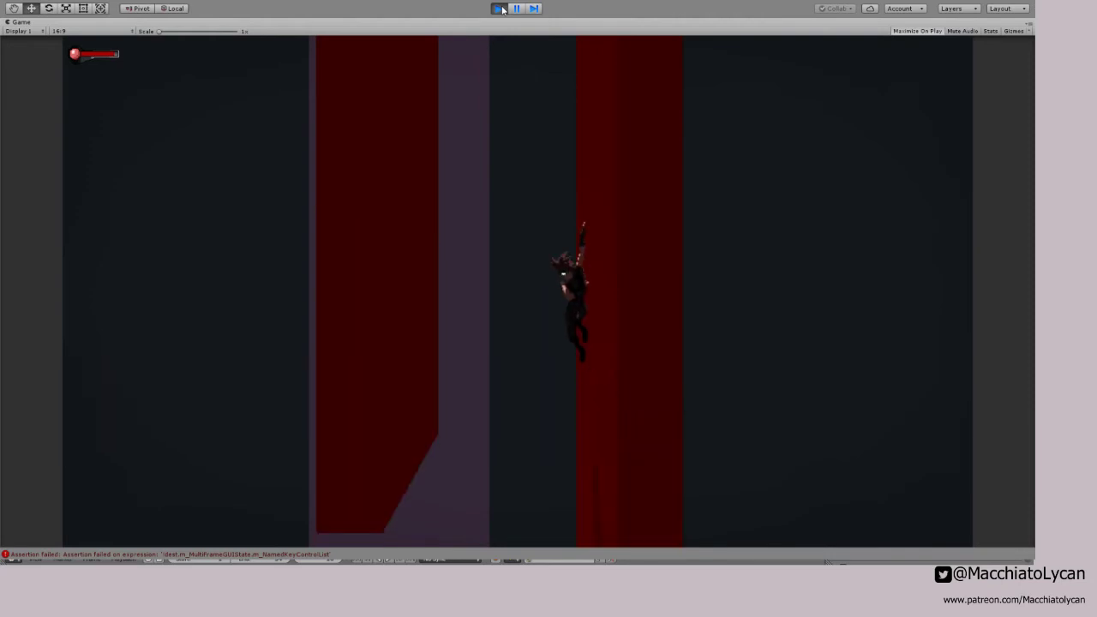
Step: Repeat the wall jump between the red wall and the red platform to watch the animation's timing
key(d)
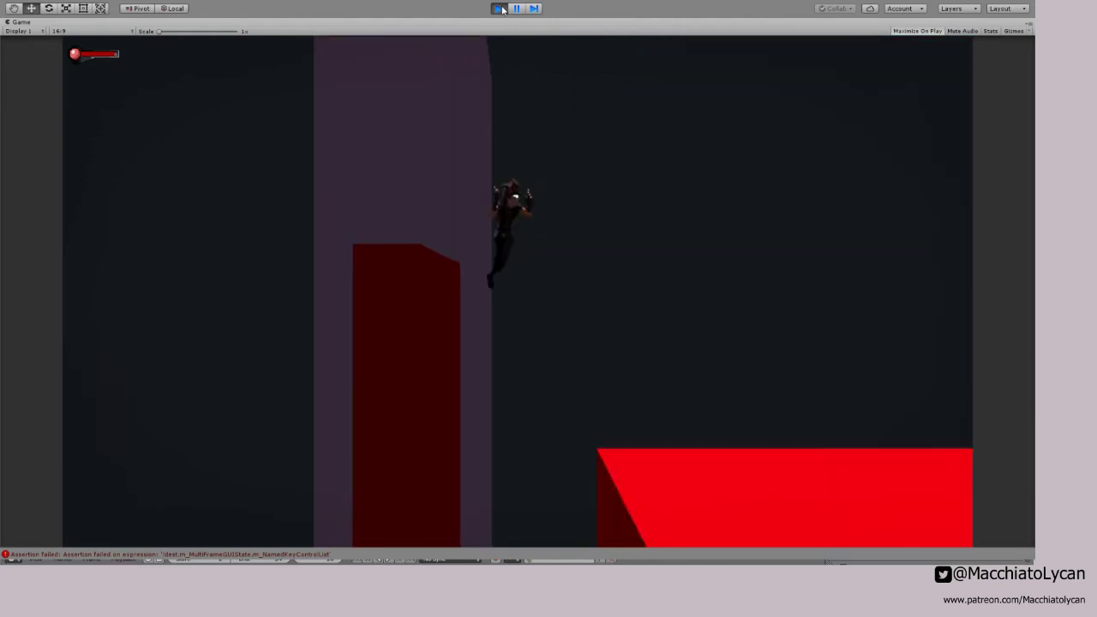
key(a)
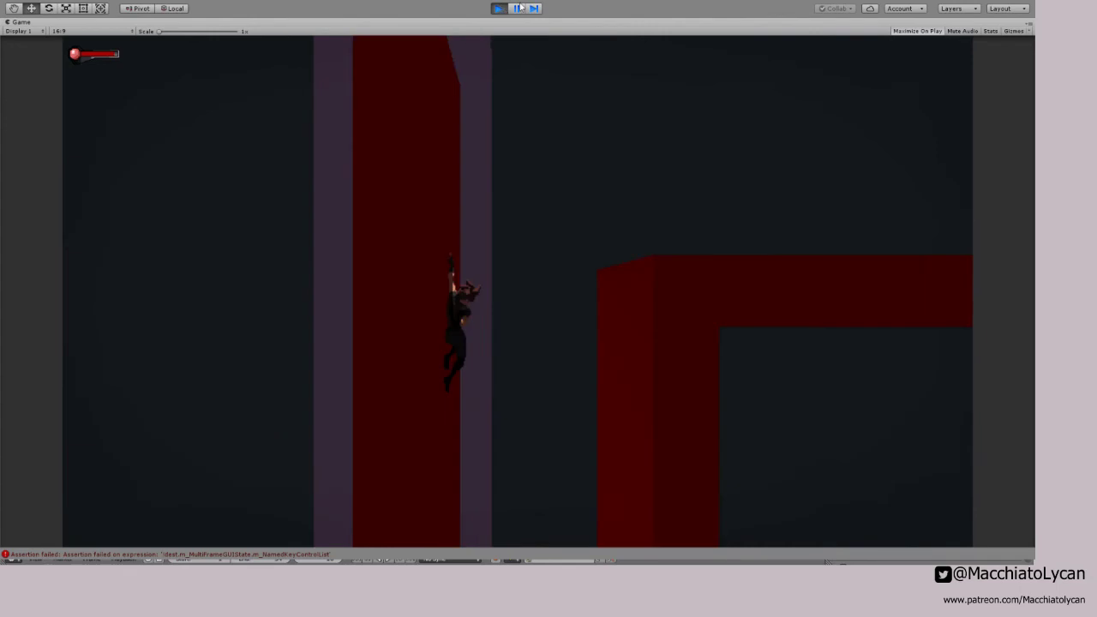
key(space)
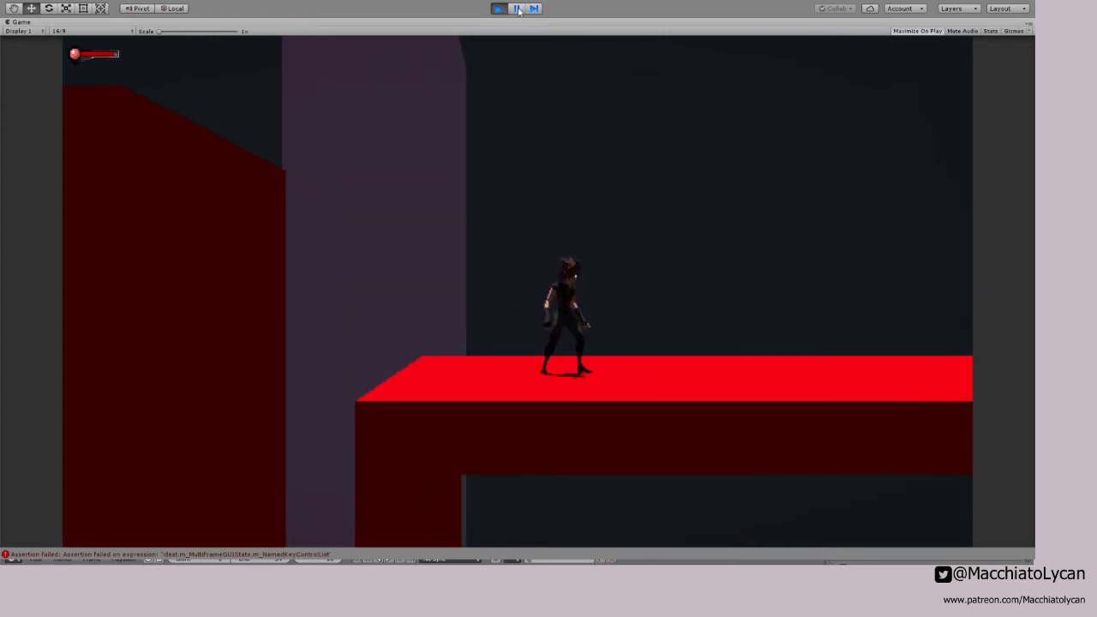
key(a)
key(space)
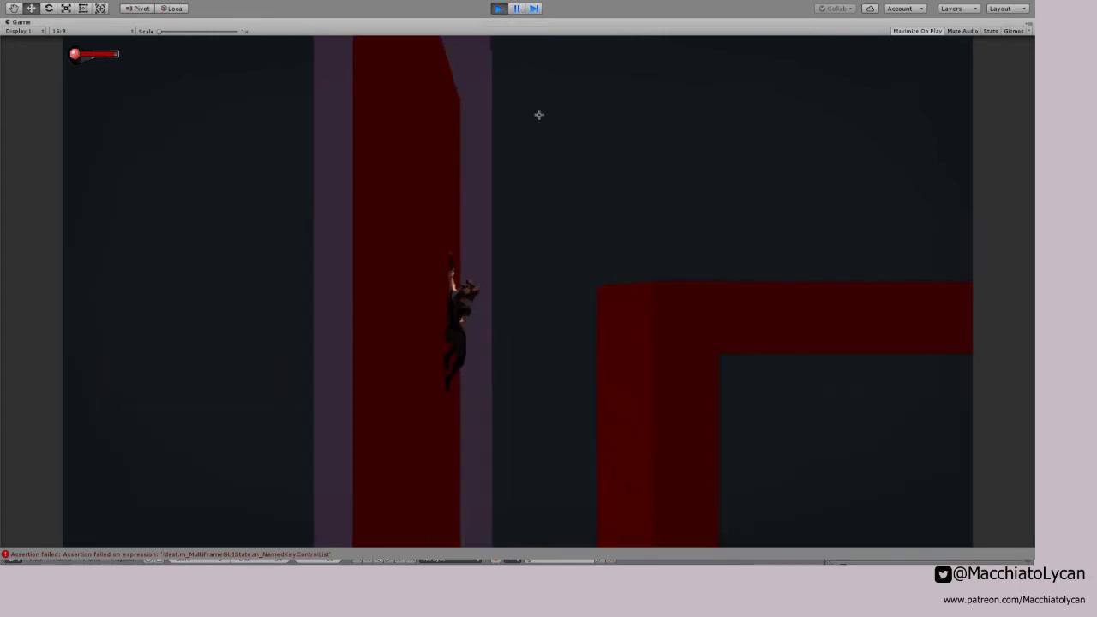
key(space)
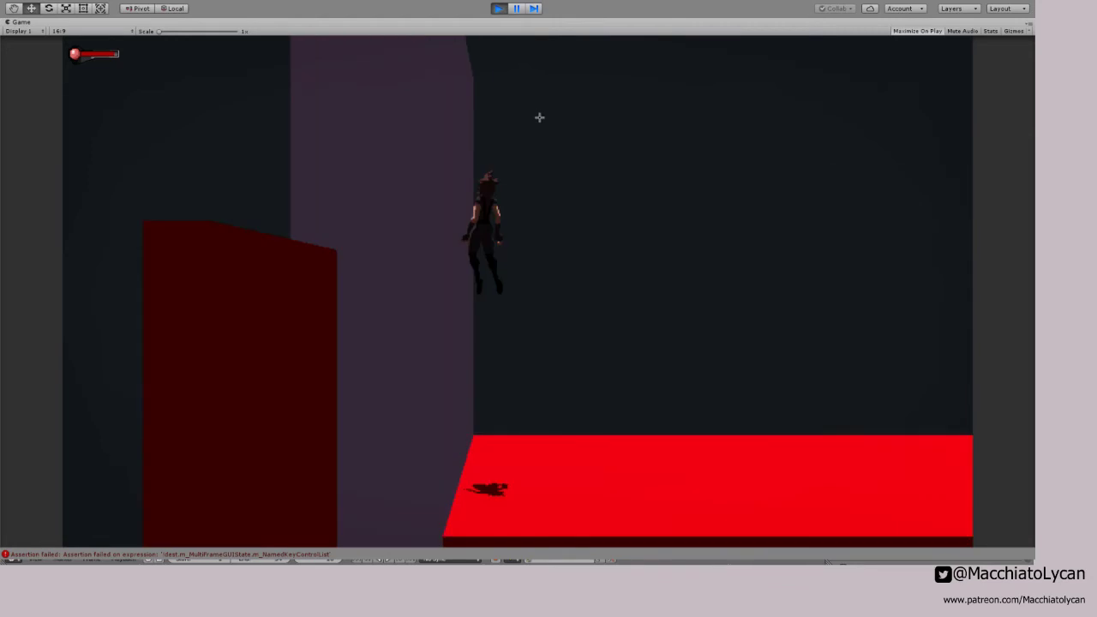
Step: Pause the game in mid-jump, select MalePlayer and frame it in the Scene view
click(521, 10)
click(939, 110)
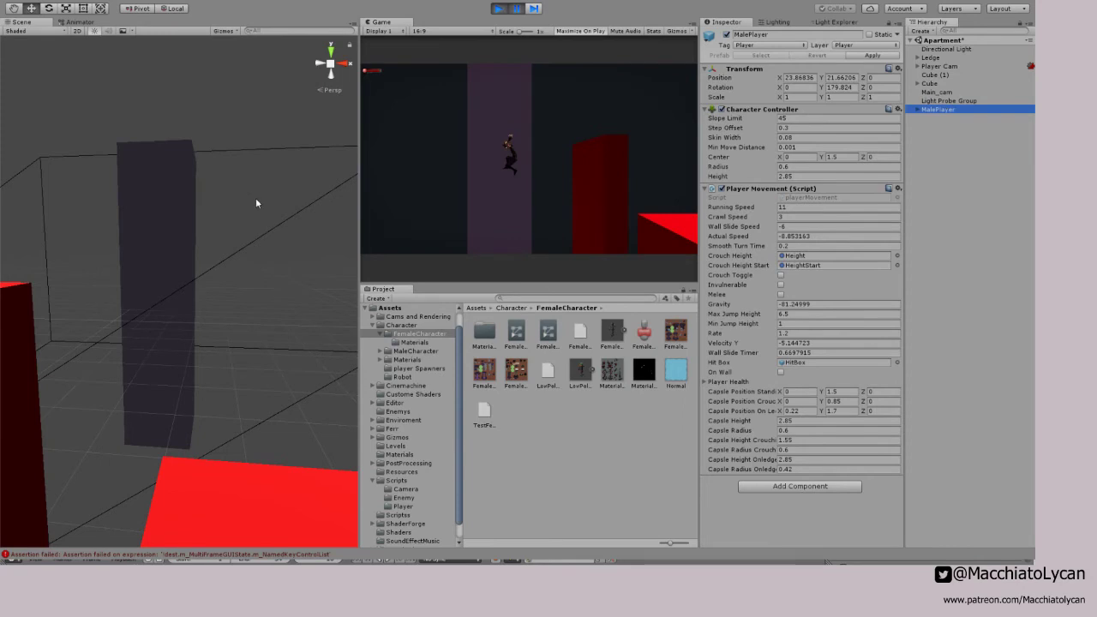
key(f)
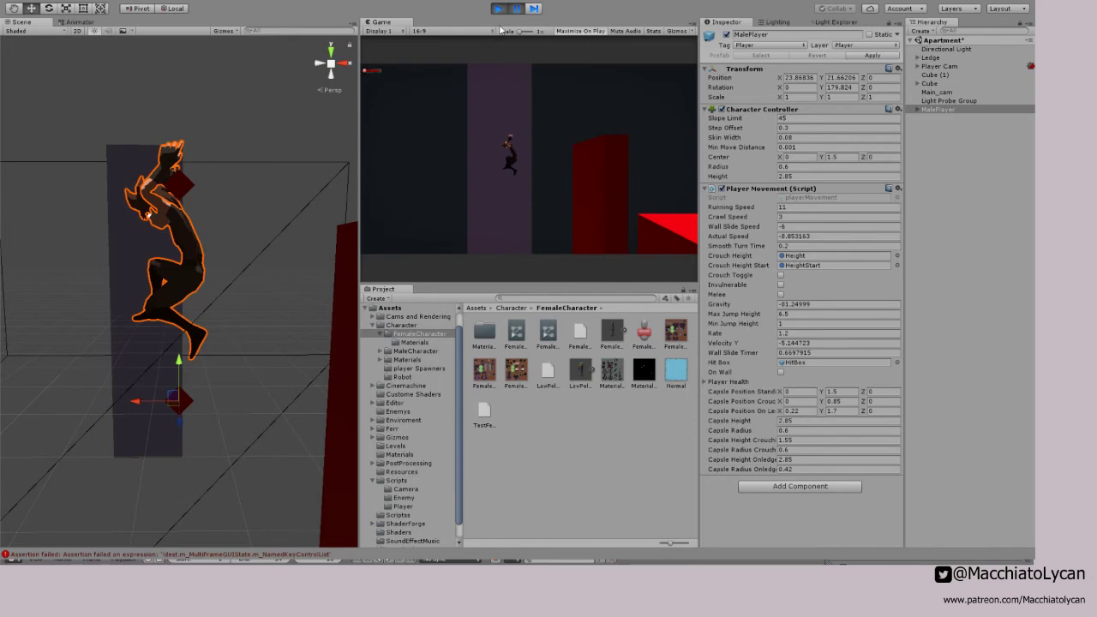
key(alt+Tab)
Step: Advance the paused game frame by frame to examine the character's pose as it falls after the wall jump
click(533, 9)
click(534, 10)
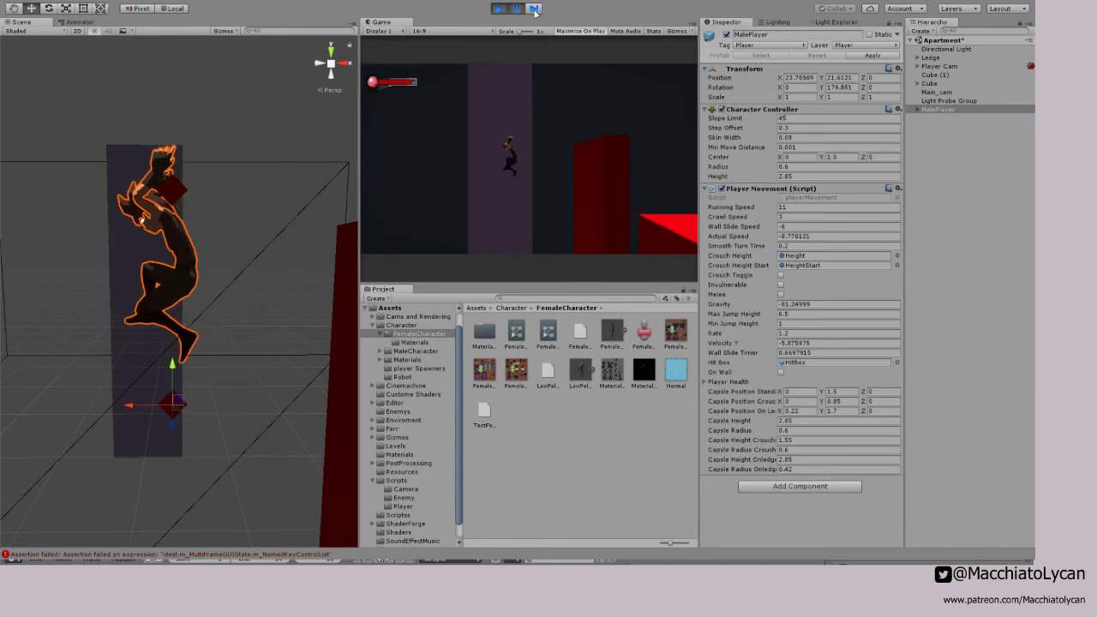
click(534, 10)
click(535, 10)
click(535, 9)
click(535, 10)
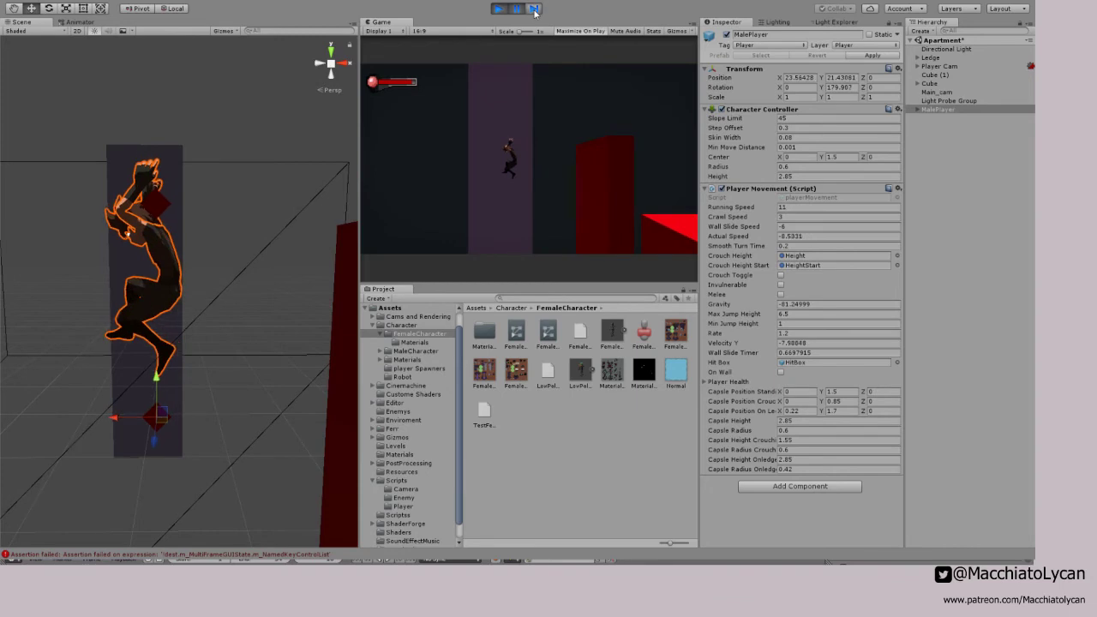
click(534, 9)
click(534, 9)
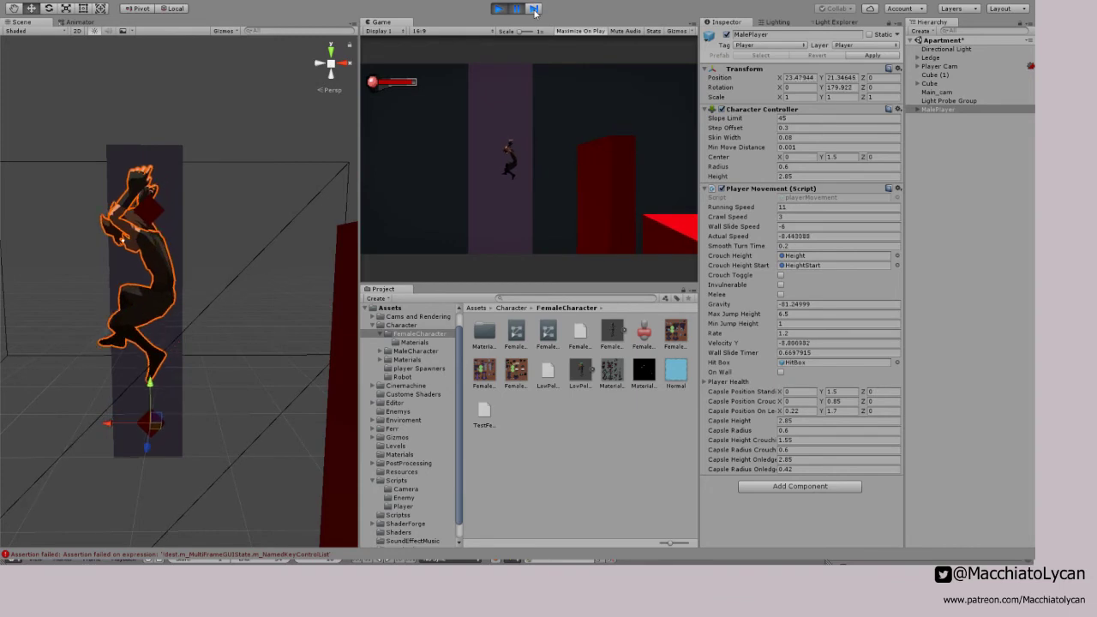
click(534, 9)
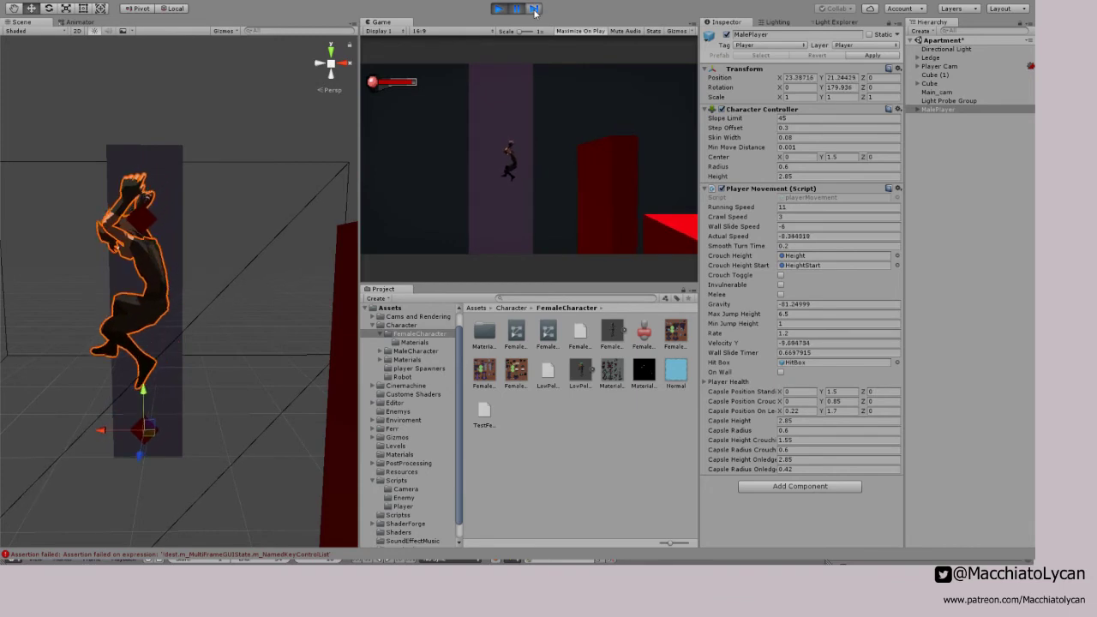
click(534, 9)
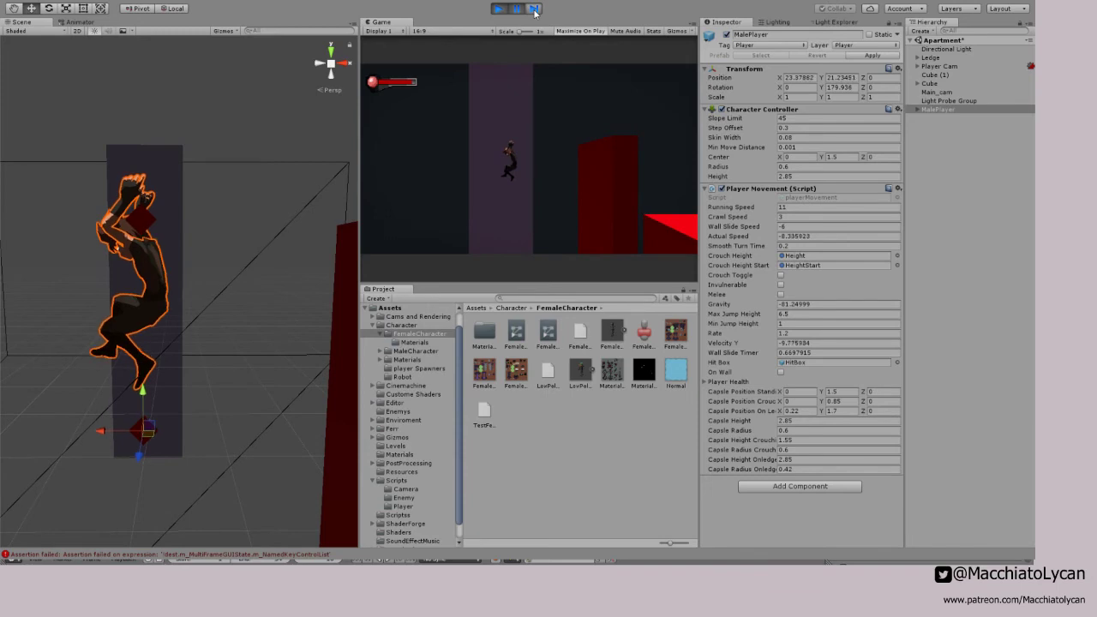
click(534, 10)
click(534, 10)
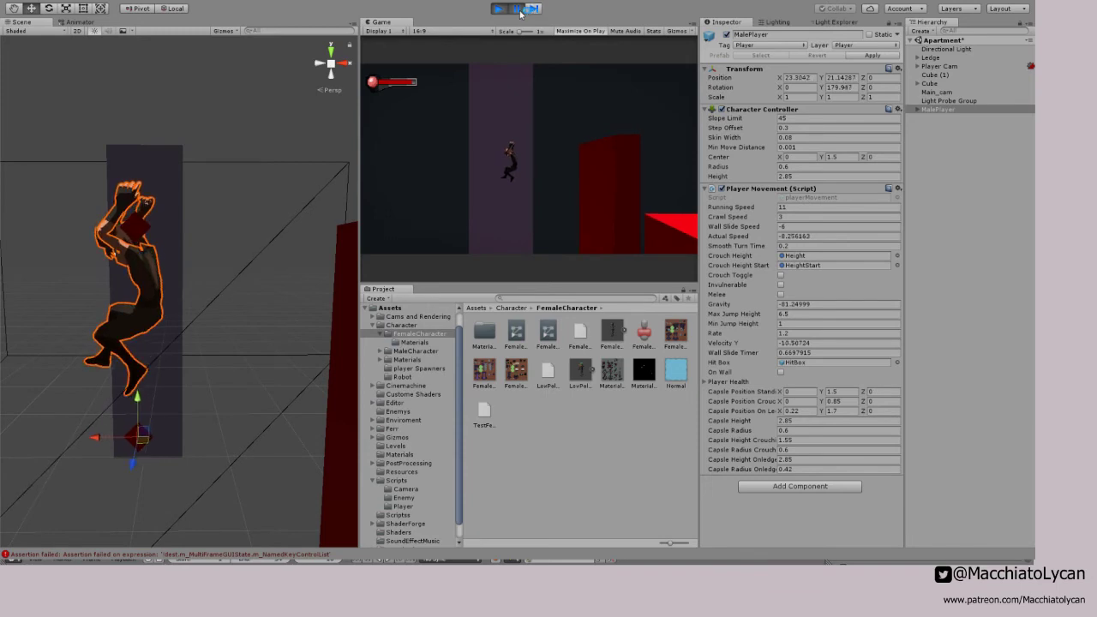
Step: Resume the game briefly, and step through further frames of the fall from a front view of the character
click(519, 10)
middle_drag(143, 320, 228, 171)
alt+drag(228, 171, 639, 195)
click(536, 10)
click(536, 11)
click(535, 10)
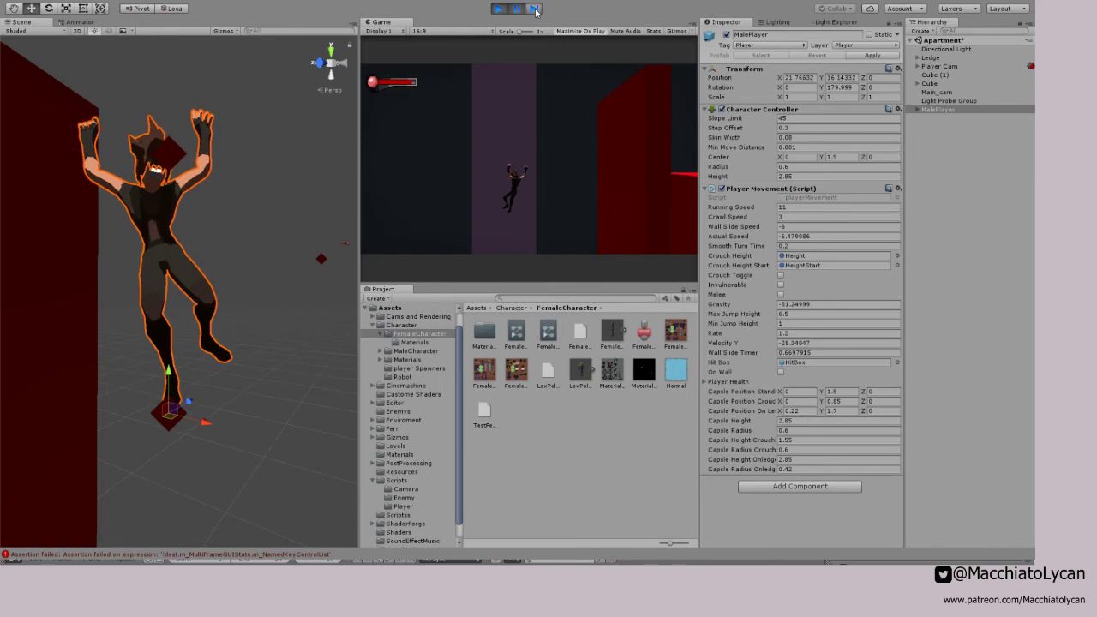
click(536, 10)
click(536, 10)
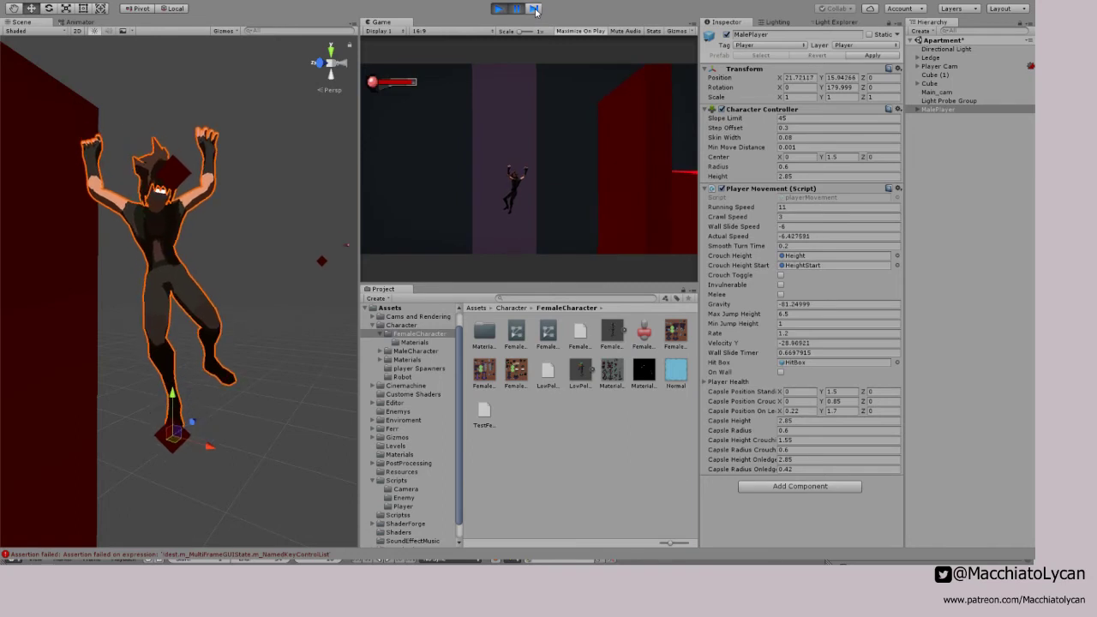
Step: Advance the paused game one more frame, stop play mode and switch to the Animator graph
click(536, 10)
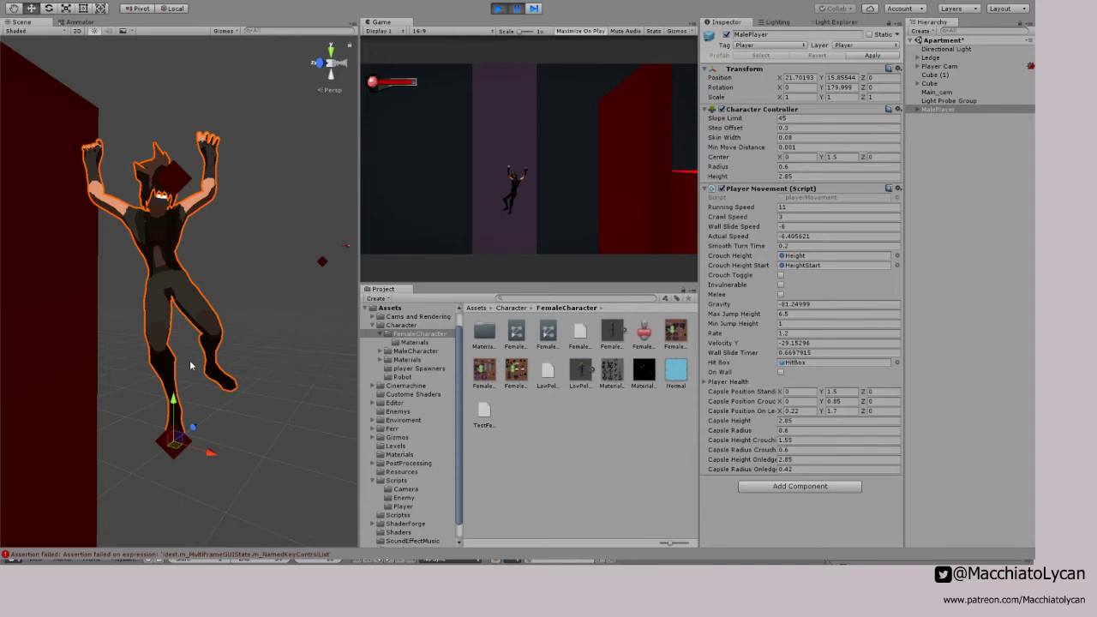
click(497, 9)
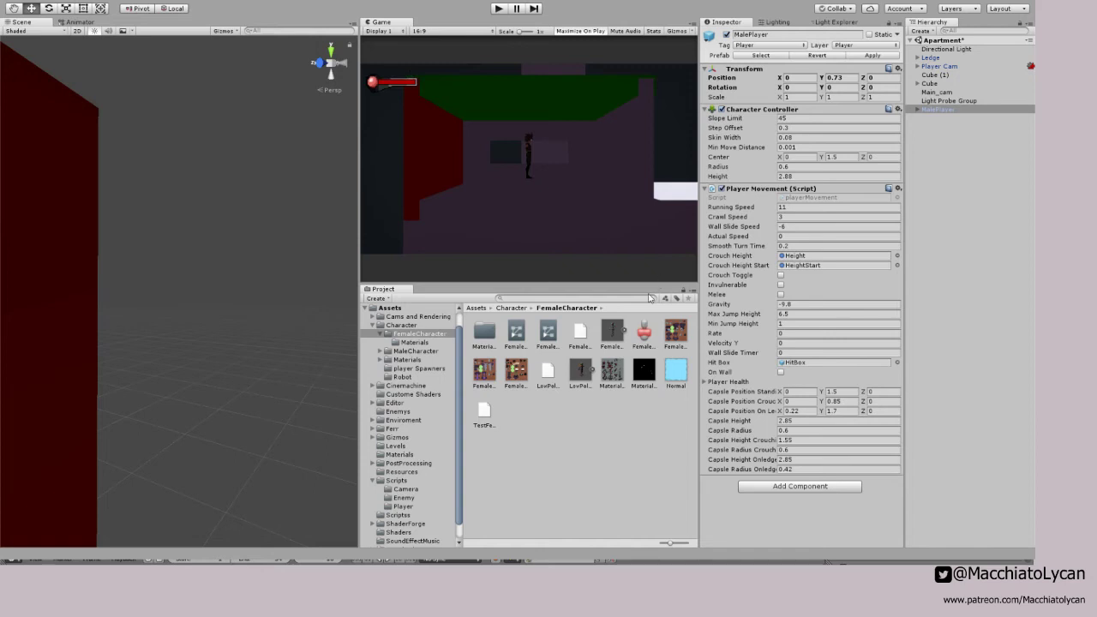
click(80, 22)
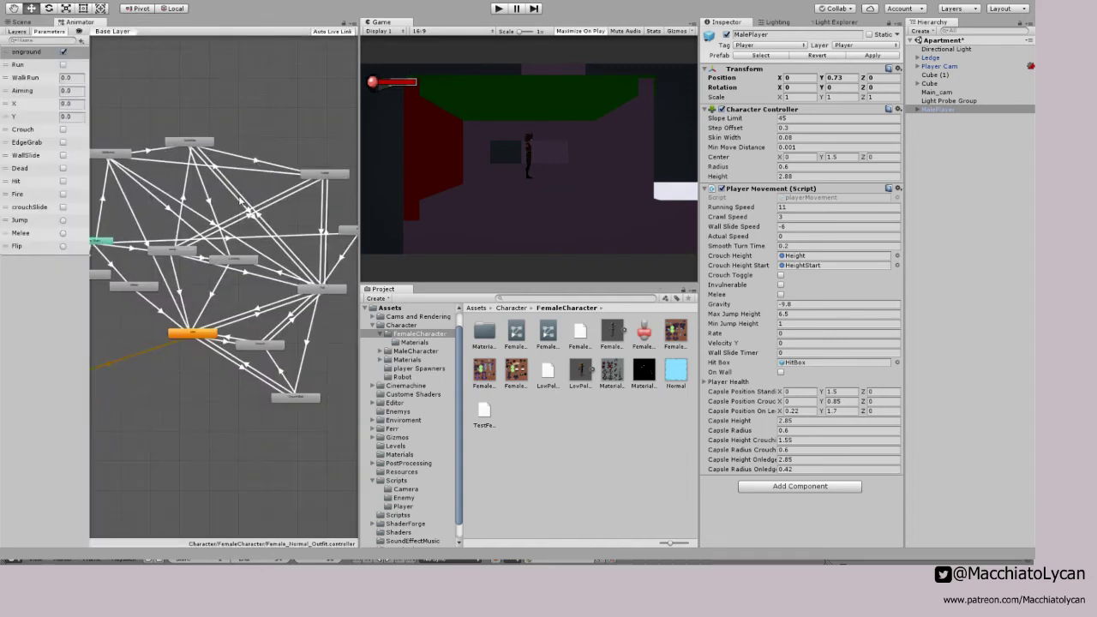
Step: Inspect the WallSlide state and its WallSlide to Fall transition in the Female_Normal_Outfit controller
middle_drag(342, 301, 303, 279)
drag(290, 269, 277, 283)
scroll(267, 266, up, 3)
middle_drag(238, 230, 277, 272)
click(149, 124)
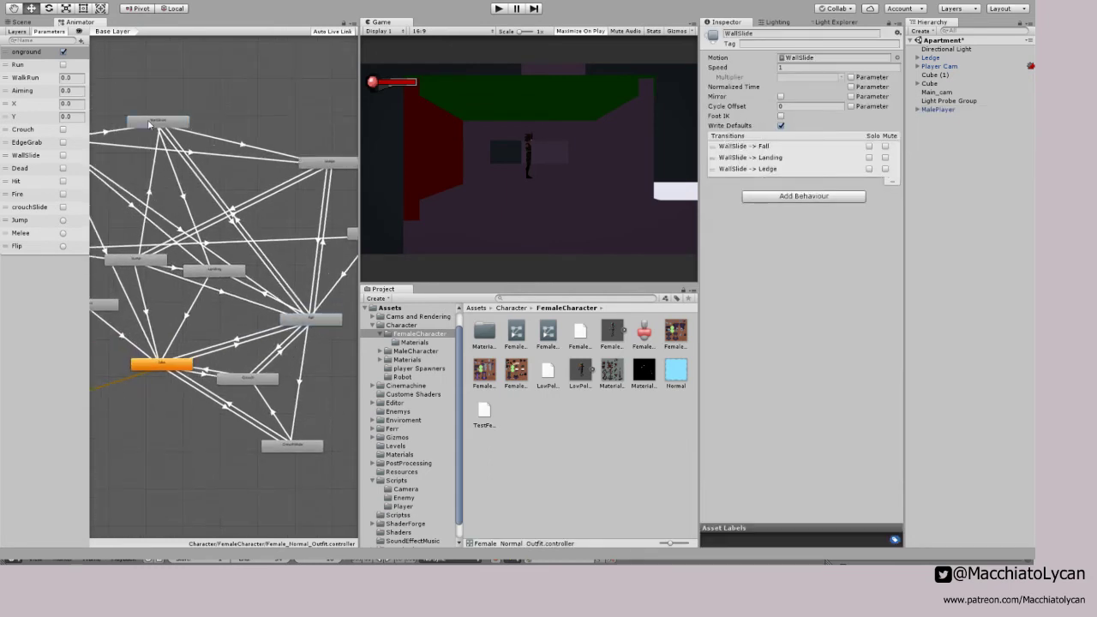
click(203, 182)
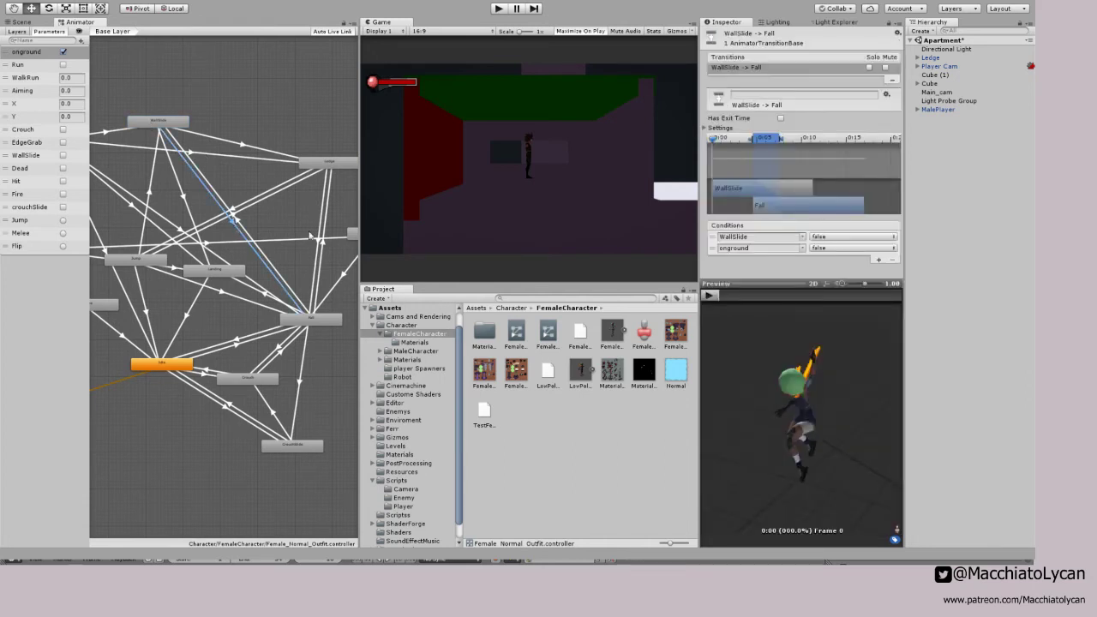
alt+drag(193, 188, 206, 184)
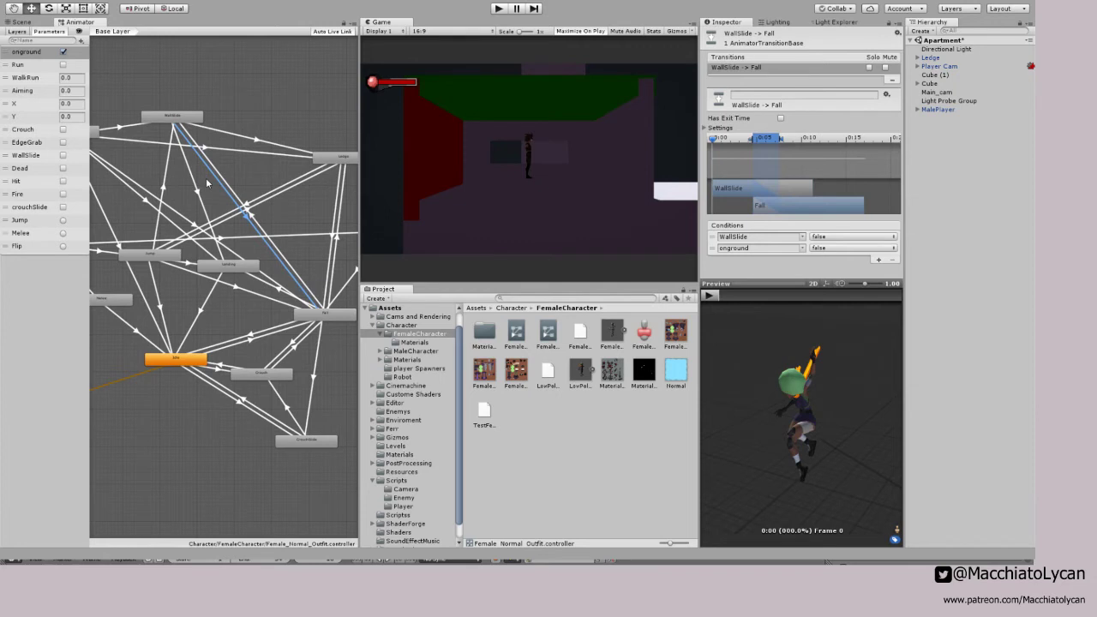
Step: Open the Male_Character_Undersuit controller from the MaleCharacter folder and select its WallSlide to Fall transition
click(415, 352)
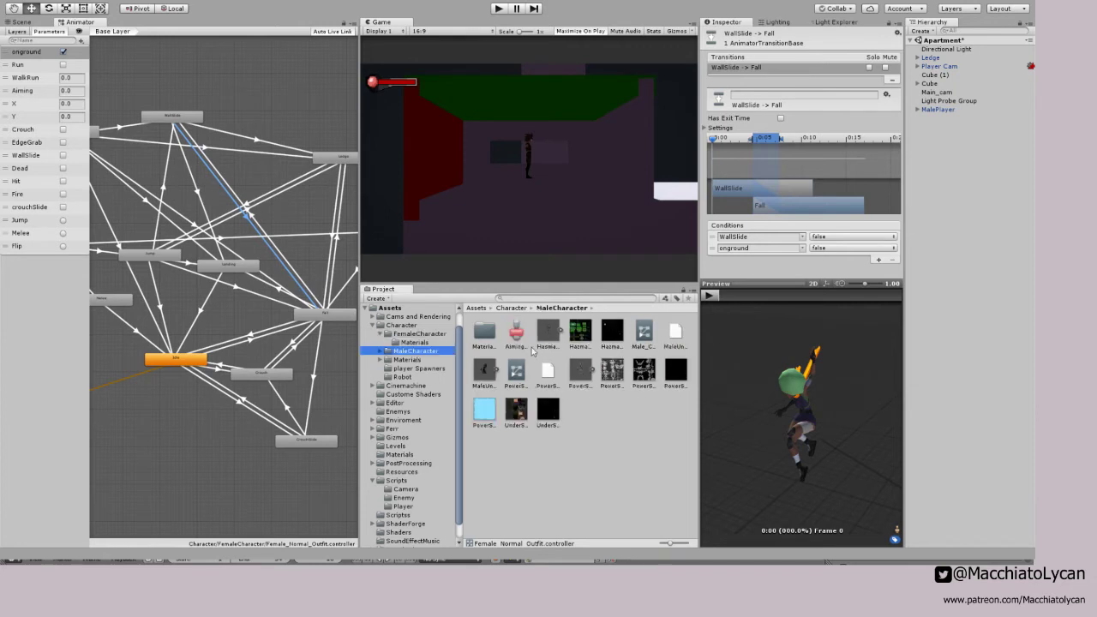
click(649, 337)
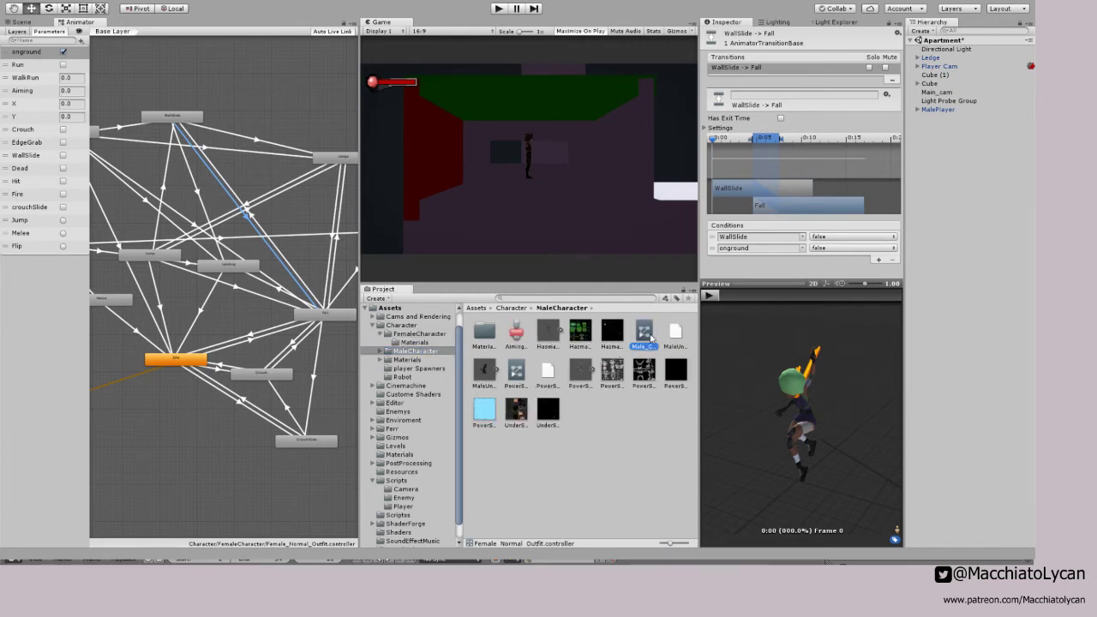
scroll(271, 250, up, 3)
click(267, 248)
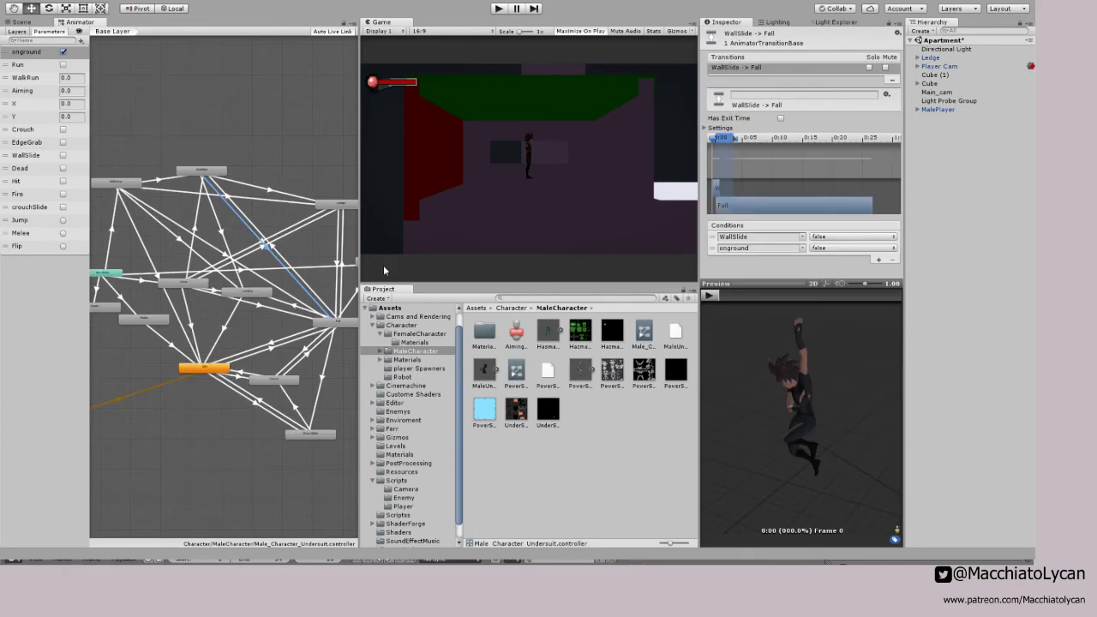
Step: Orbit around the previewed character, and scrub and play the WallSlide to Fall transition
right_drag(814, 401, 833, 399)
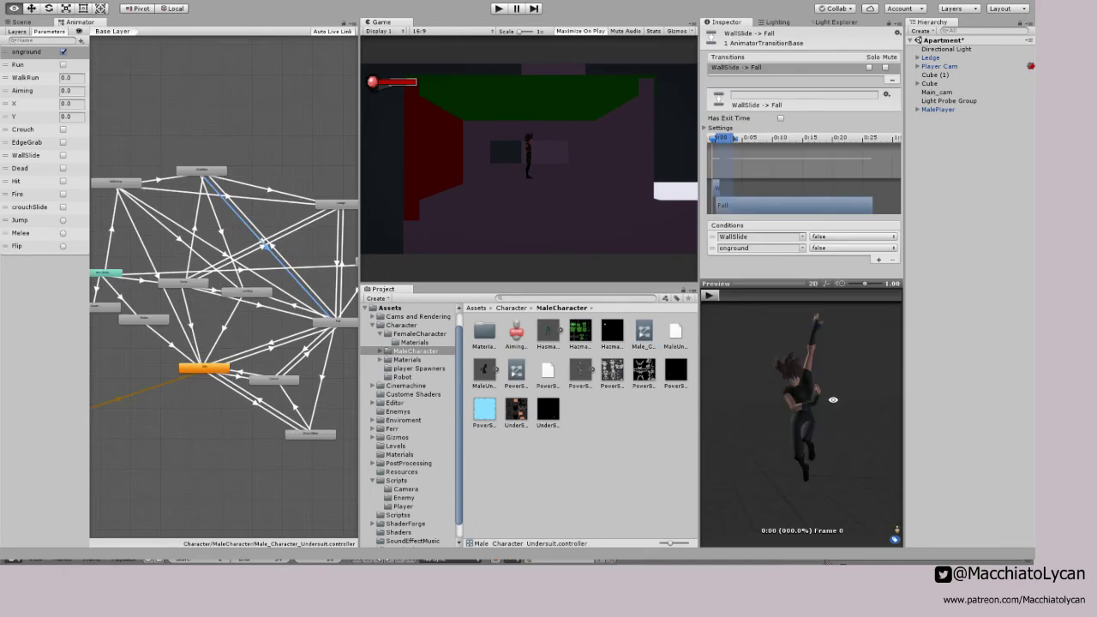
click(725, 296)
drag(725, 296, 742, 296)
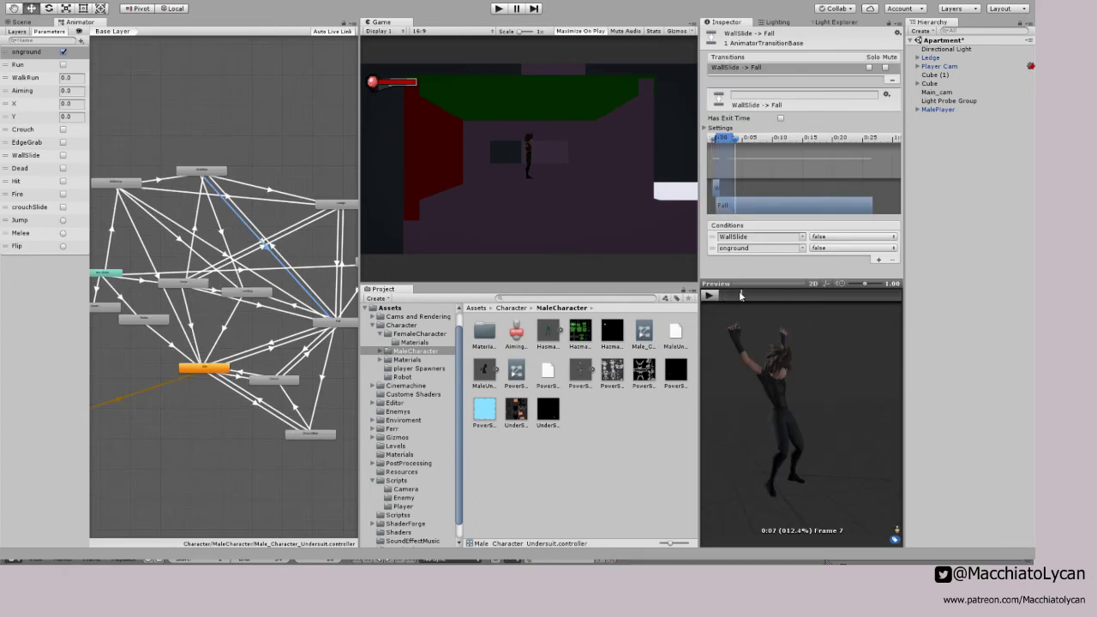
click(710, 296)
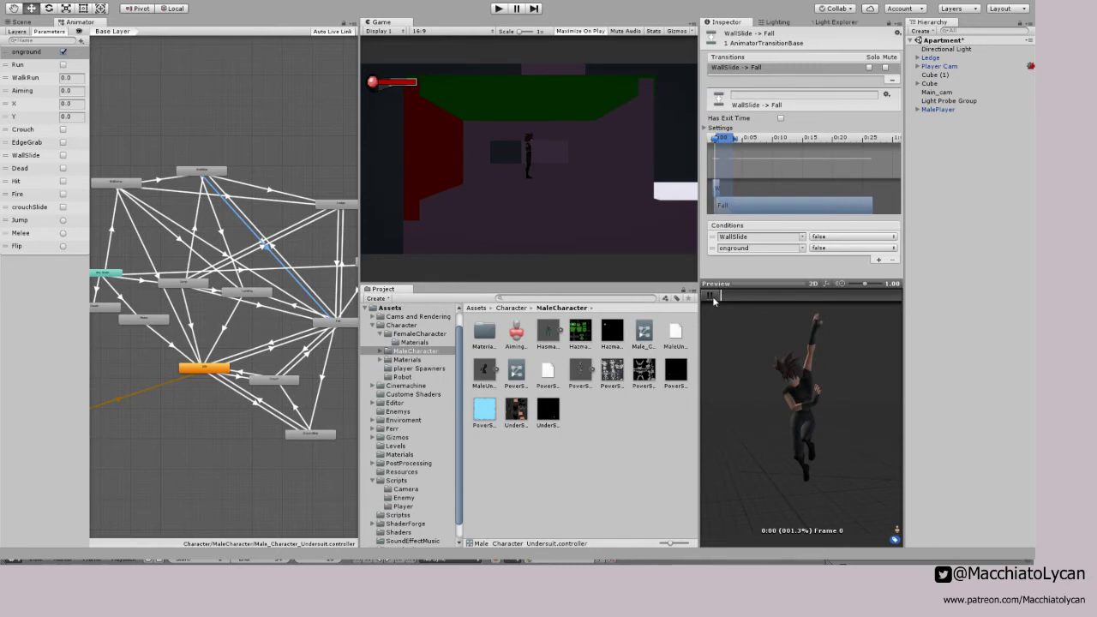
click(712, 296)
Step: Select the WallJump to Landing transition and scrub through its preview
scroll(230, 207, up, 3)
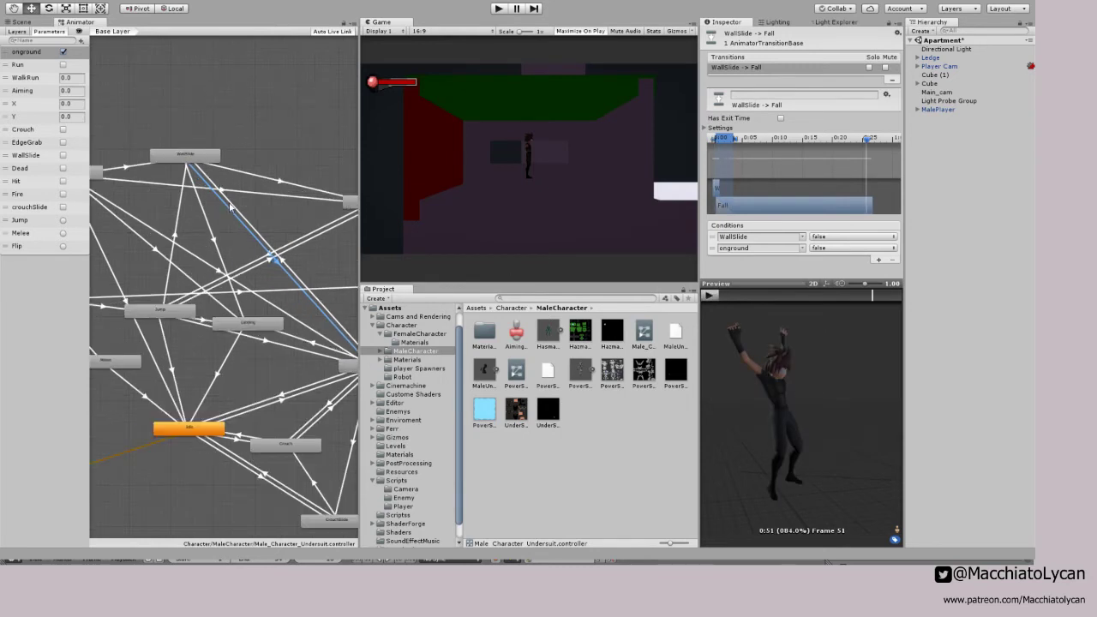
scroll(230, 207, down, 2)
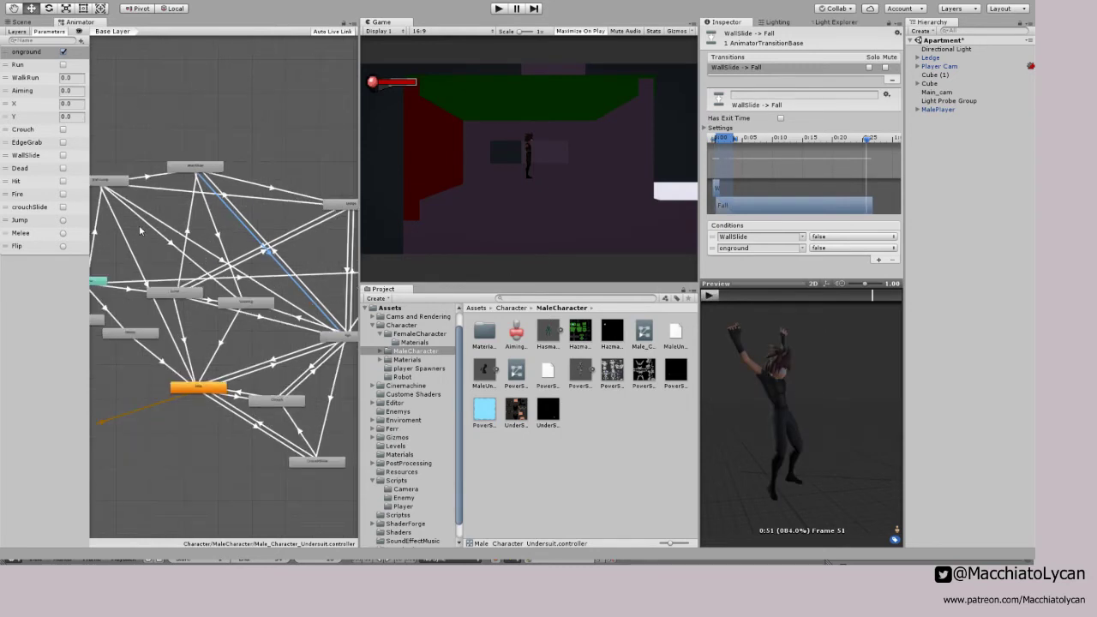
click(171, 244)
click(734, 296)
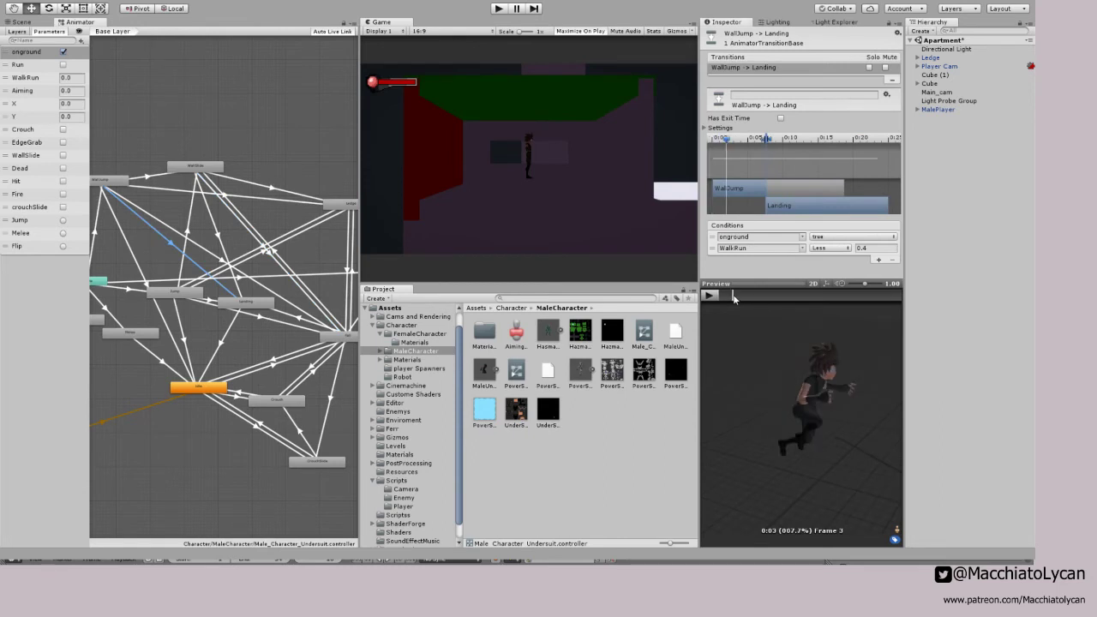
drag(734, 296, 762, 295)
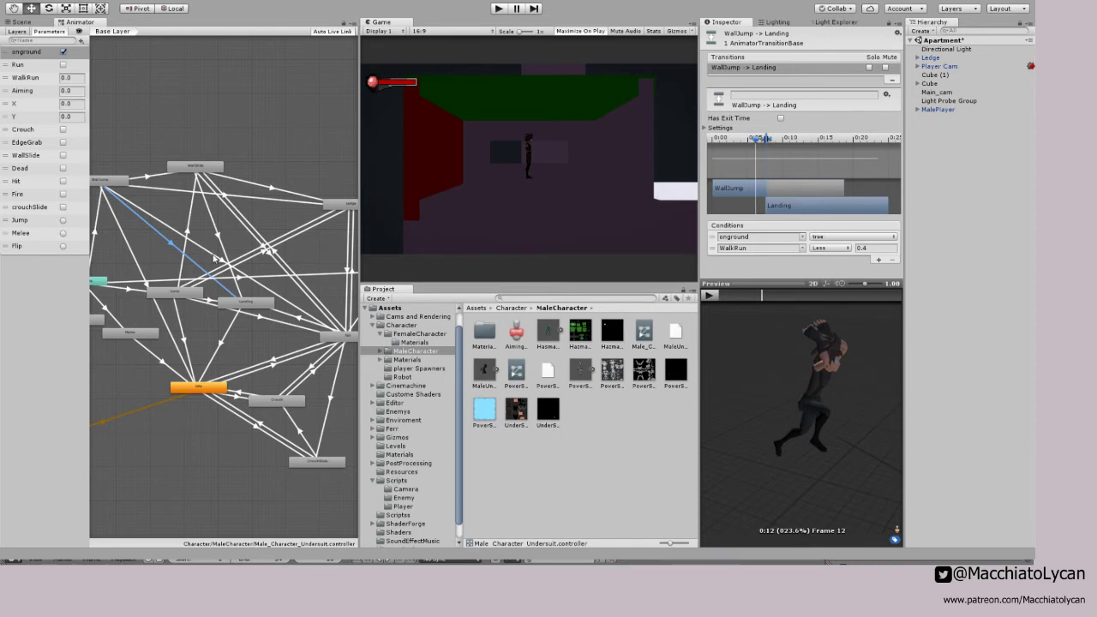
Step: Select the WallJump to Fall transition, scrub back and forth through its blend and expand its settings
click(214, 257)
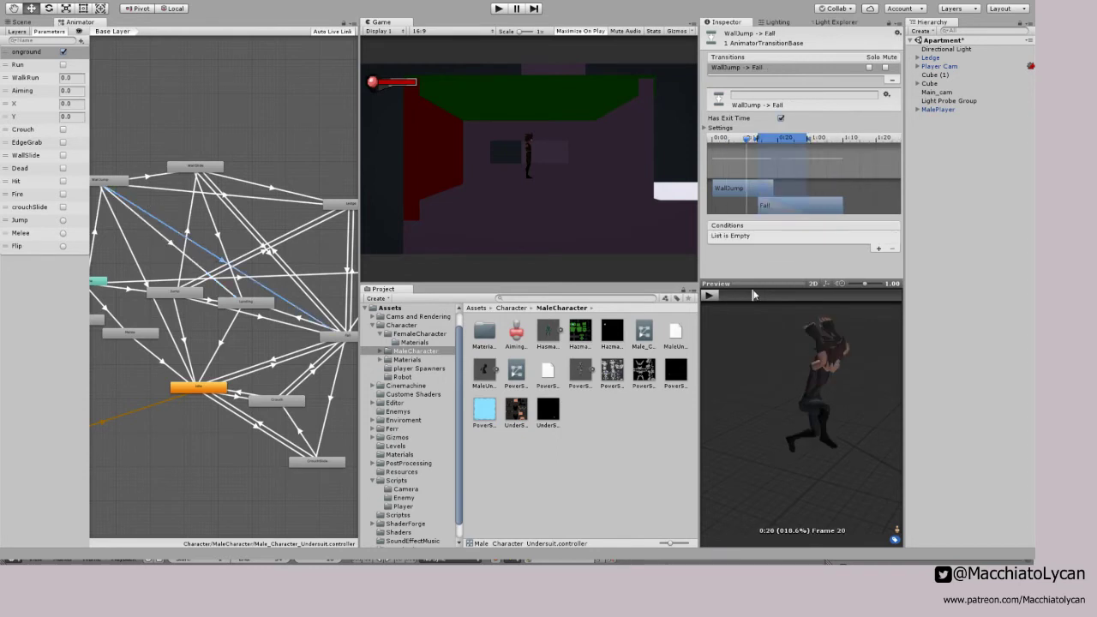
drag(753, 295, 824, 295)
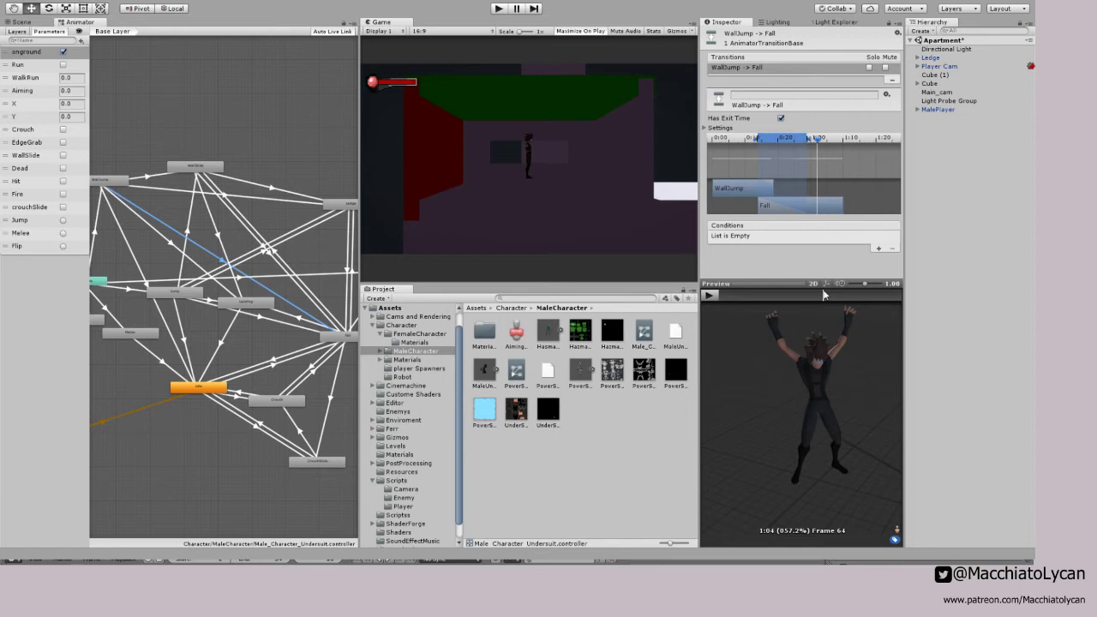
drag(824, 295, 781, 294)
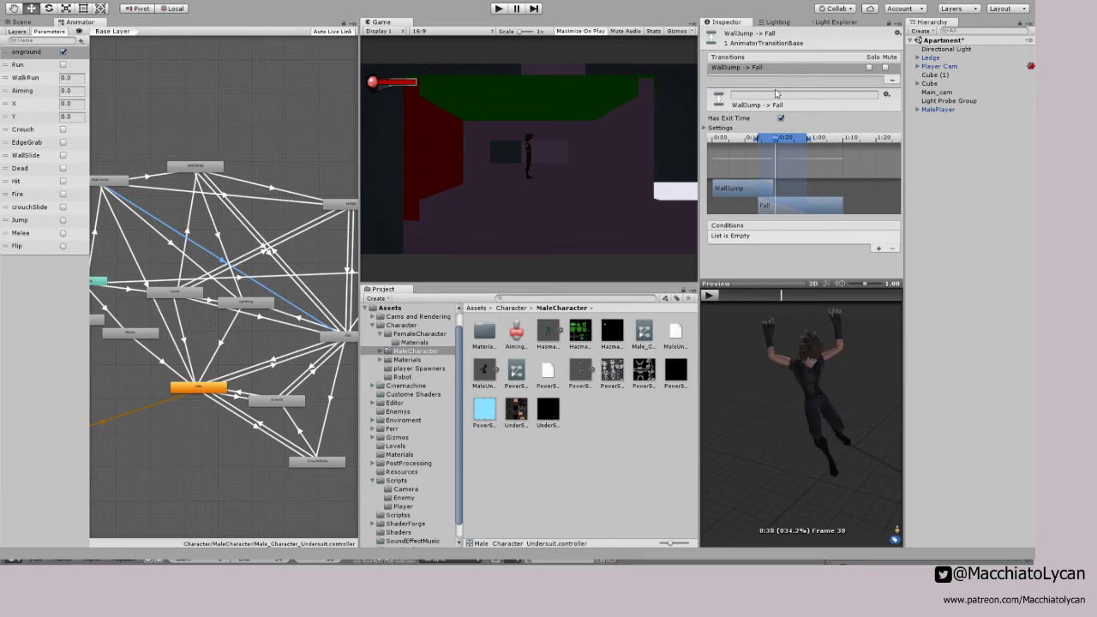
click(704, 127)
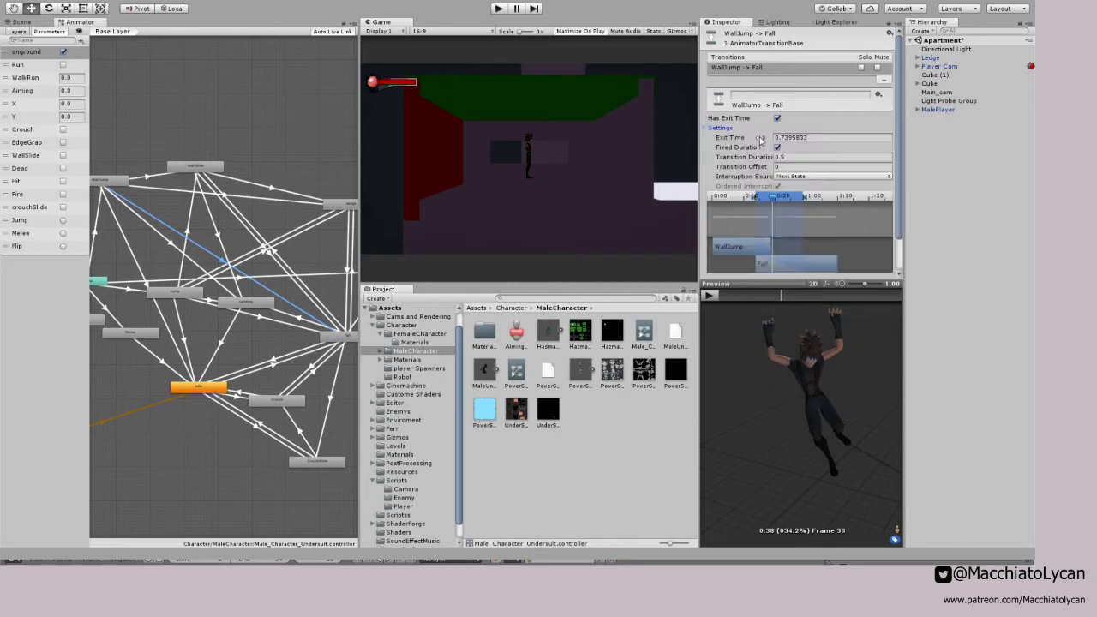
Step: Set the WallJump to Fall transition's exit time to 1.32 and scrub the preview to check the blend
drag(759, 138, 768, 138)
mouse_move(775, 295)
mouse_down()
mouse_move(719, 304)
mouse_move(790, 293)
mouse_move(772, 295)
mouse_up()
drag(765, 138, 772, 137)
click(783, 295)
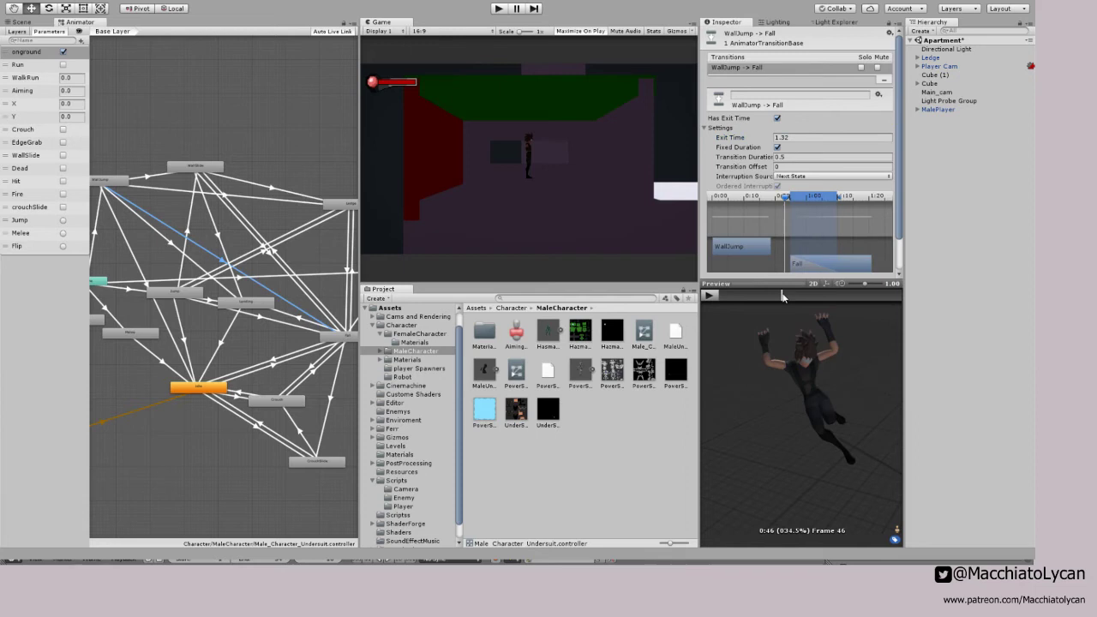
drag(783, 295, 782, 300)
Step: Check the WallJump to Fall blend from another angle and set its exit time to 1.14
alt+drag(804, 360, 838, 400)
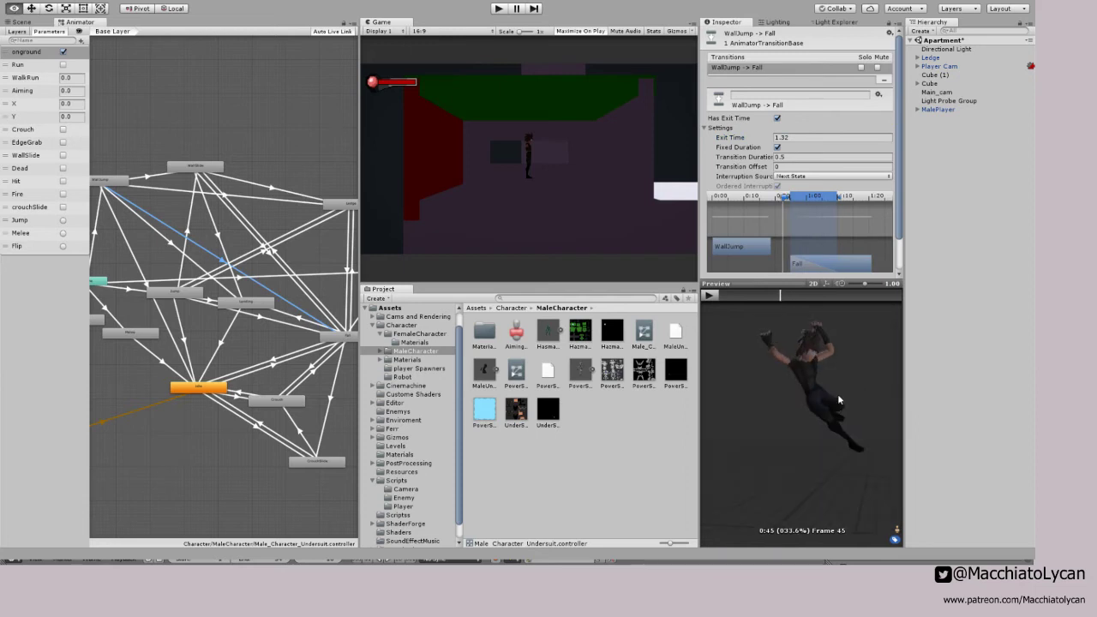
click(710, 296)
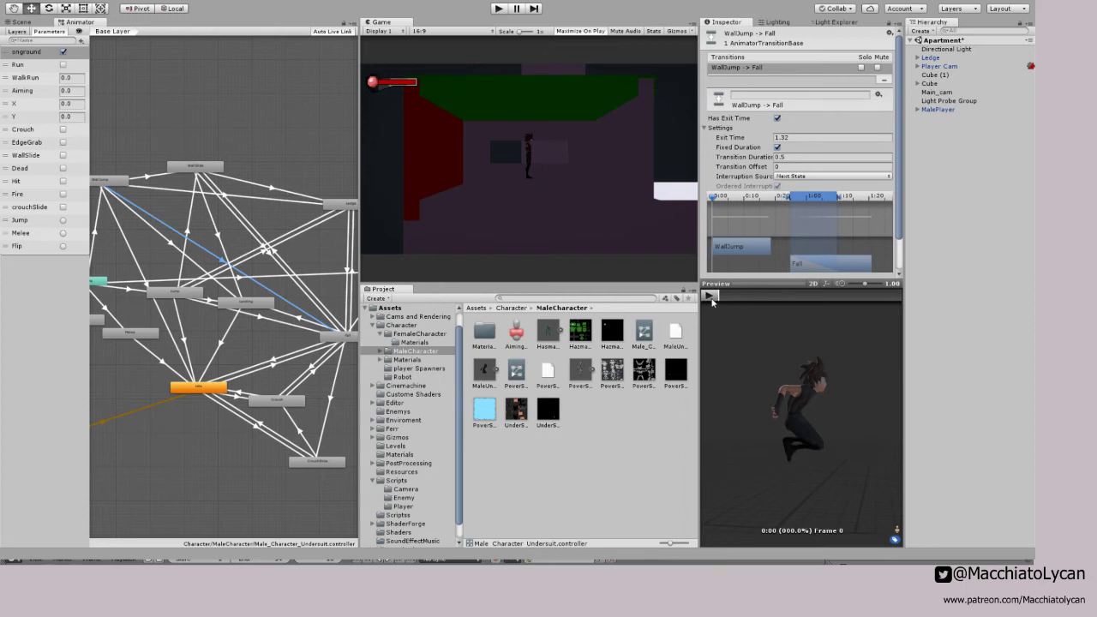
drag(712, 300, 774, 291)
drag(784, 199, 769, 206)
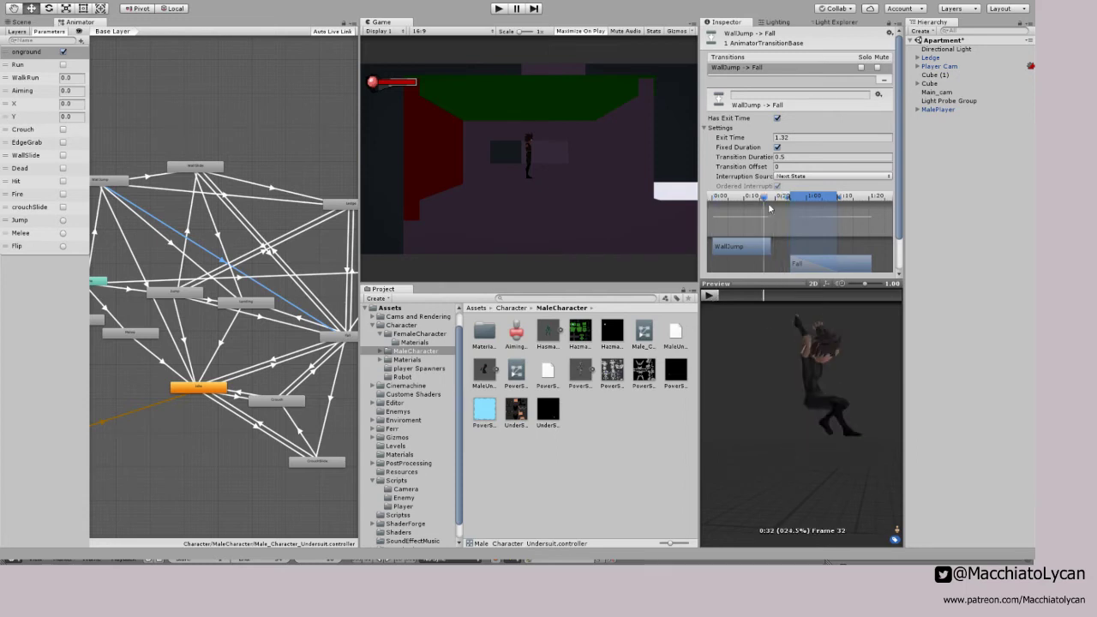
drag(766, 138, 758, 140)
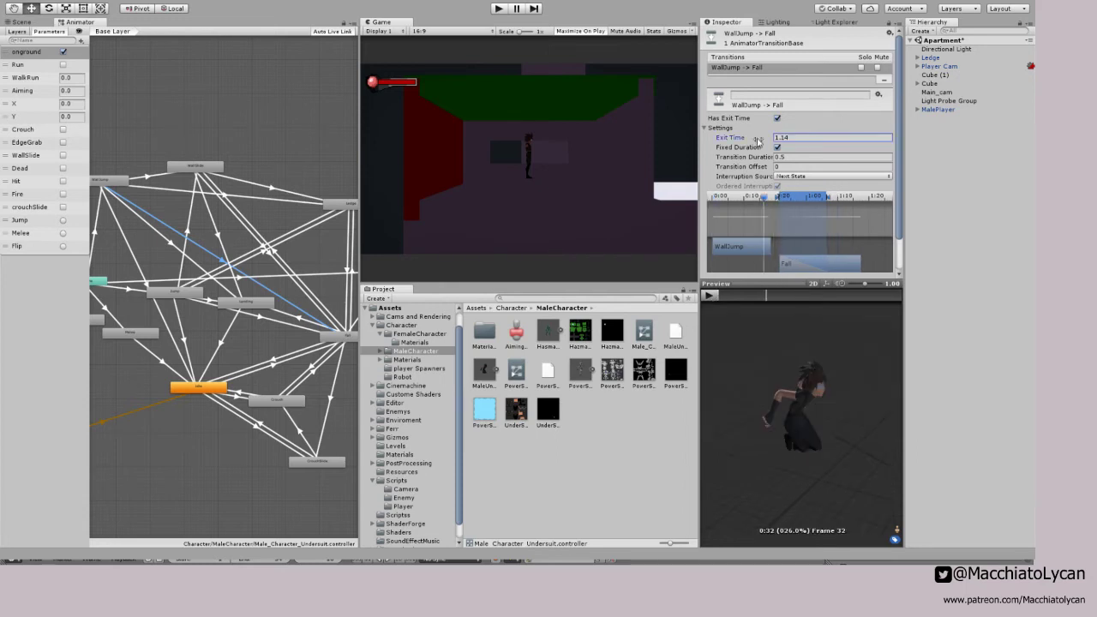
Step: Play and scrub the WallJump to Fall preview to examine the retimed blend into the fall pose
click(710, 295)
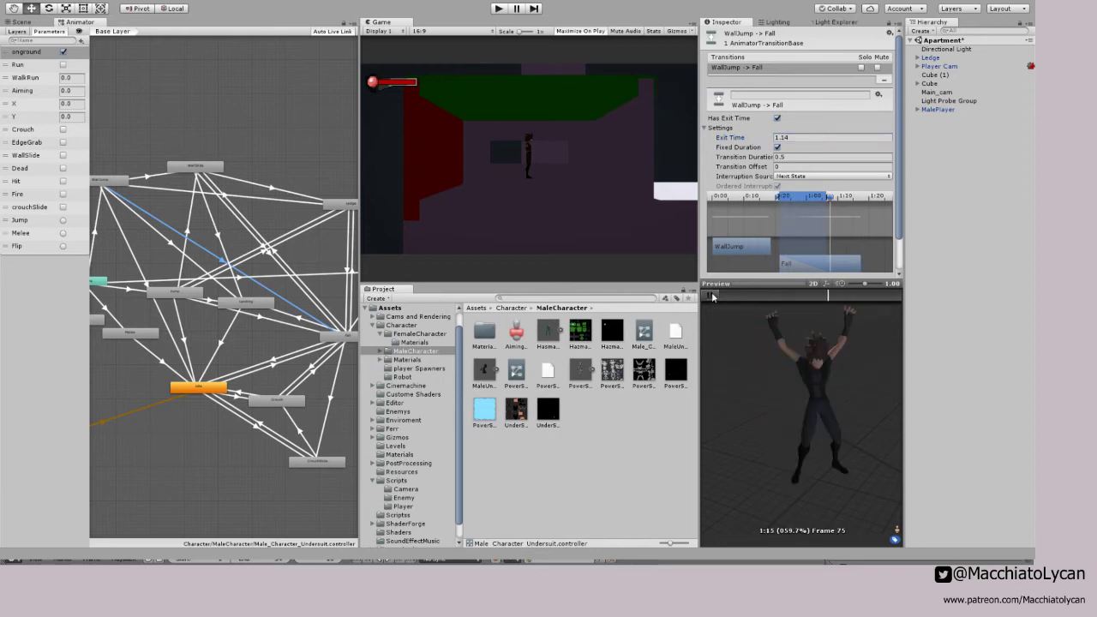
click(749, 294)
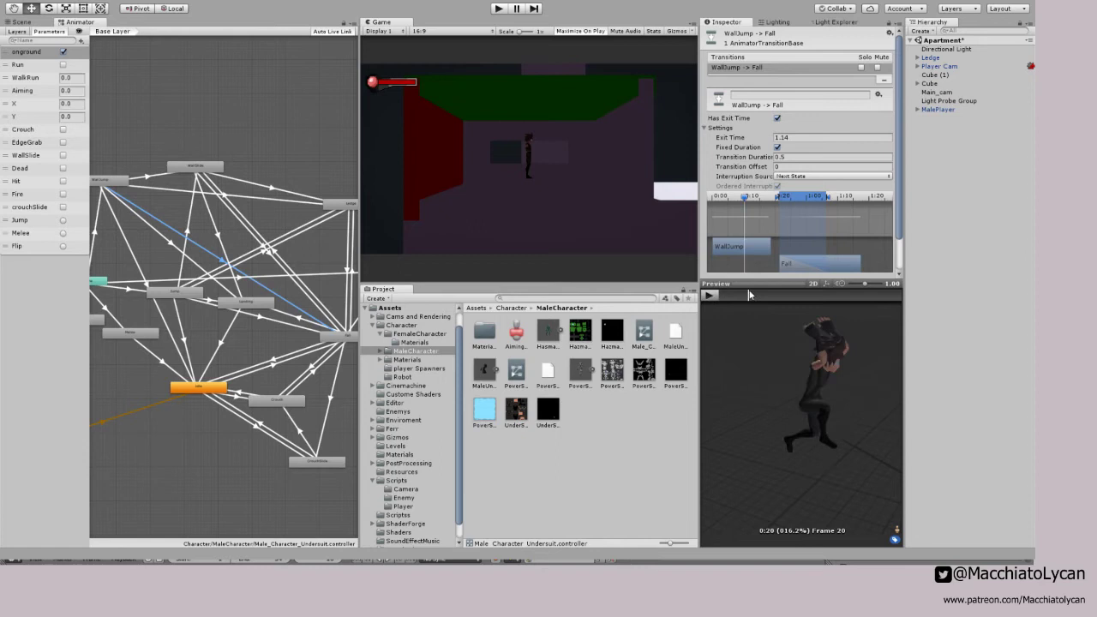
drag(749, 295, 828, 295)
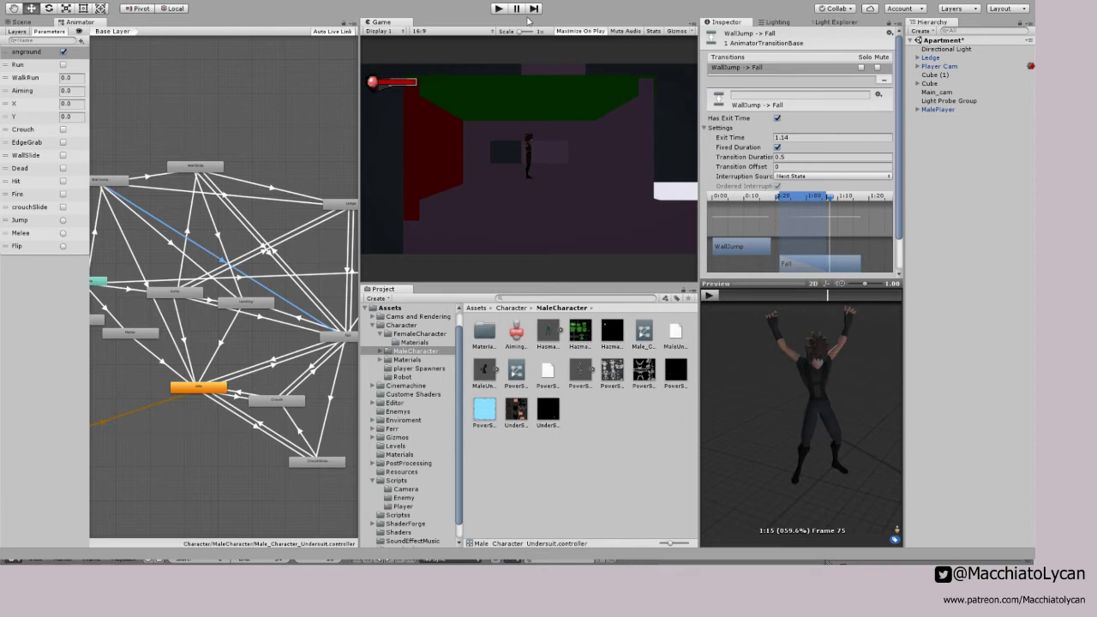
Step: Start play mode, run to the red walls and wall jump between them to check the retimed transition
click(499, 9)
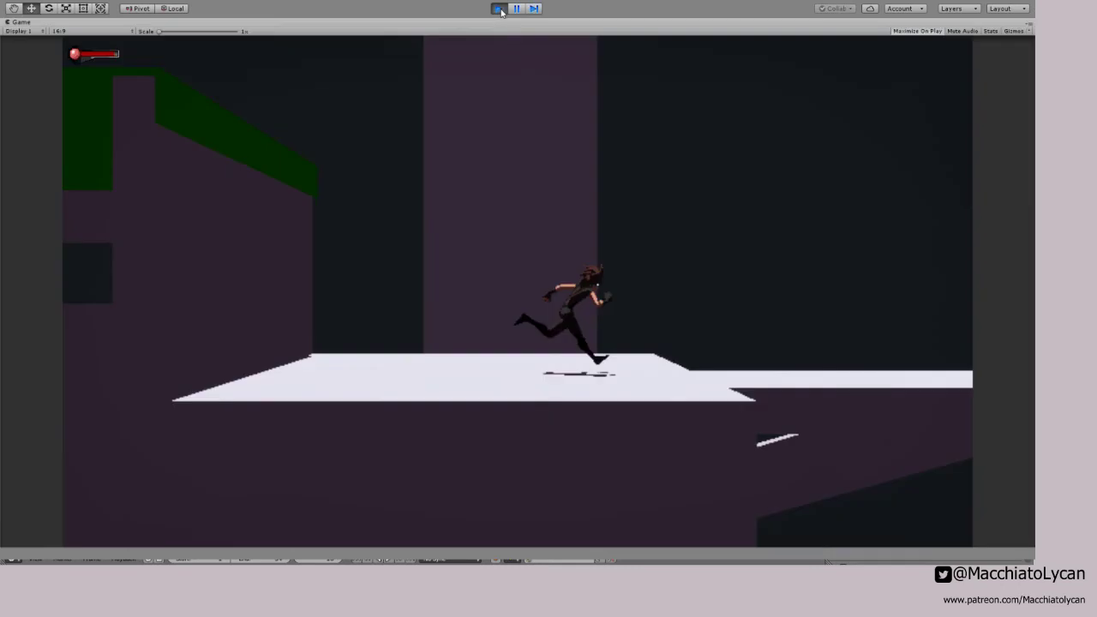
key(space)
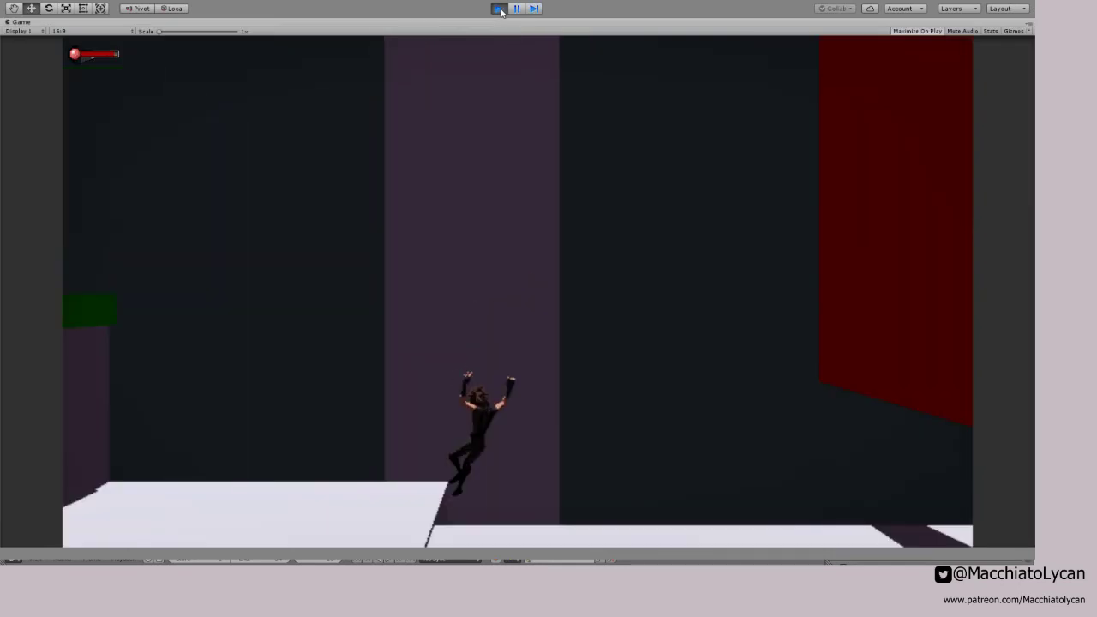
key(space)
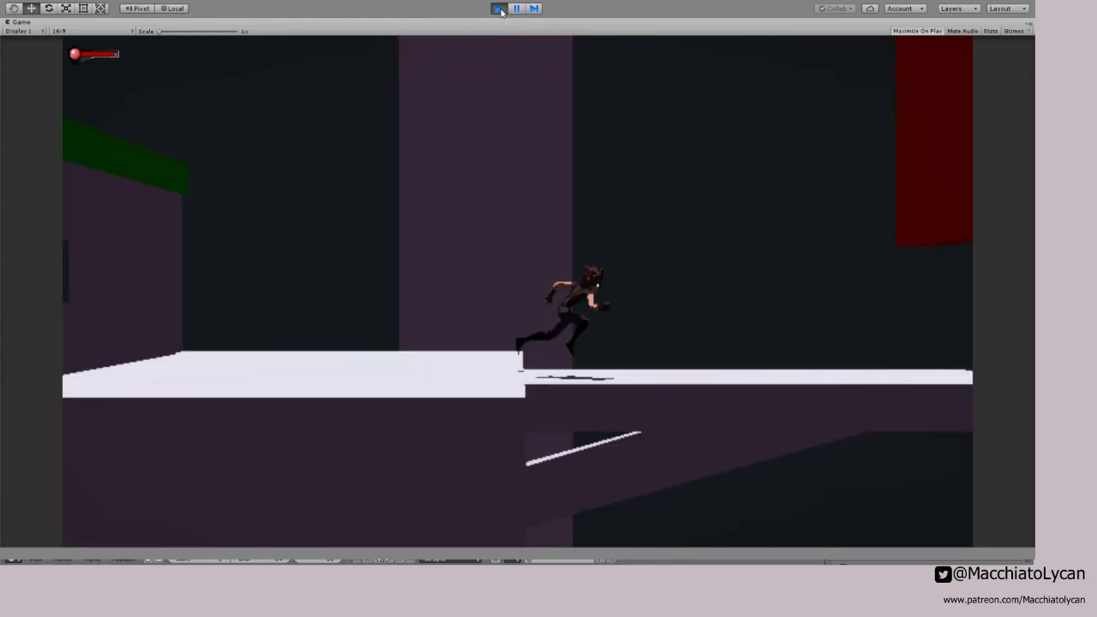
key(Left)
key(Right)
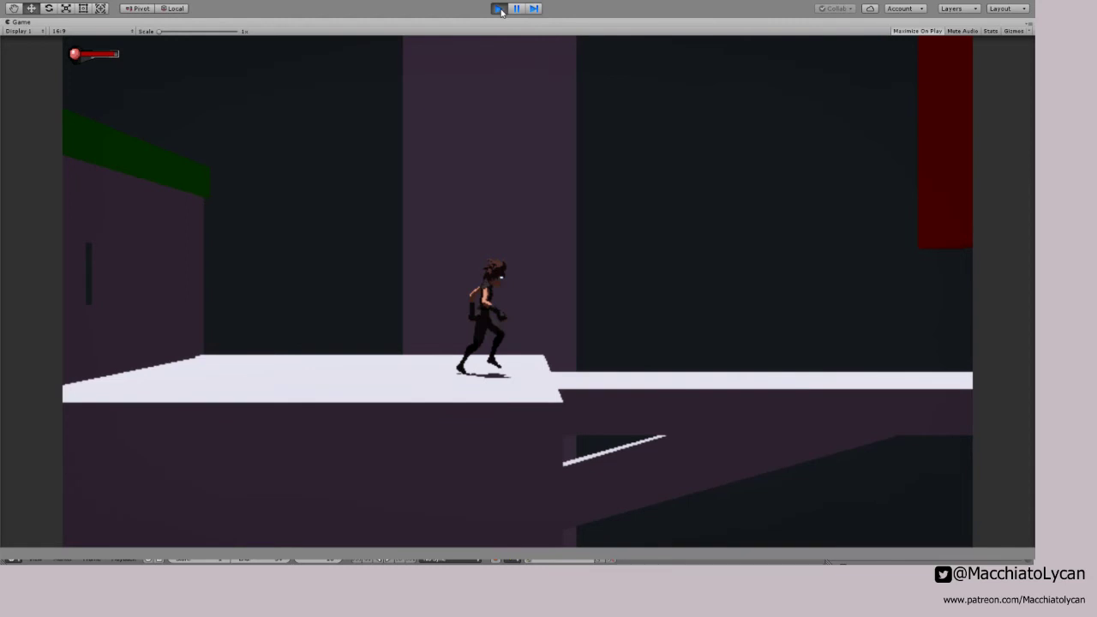
key(space)
key(Left)
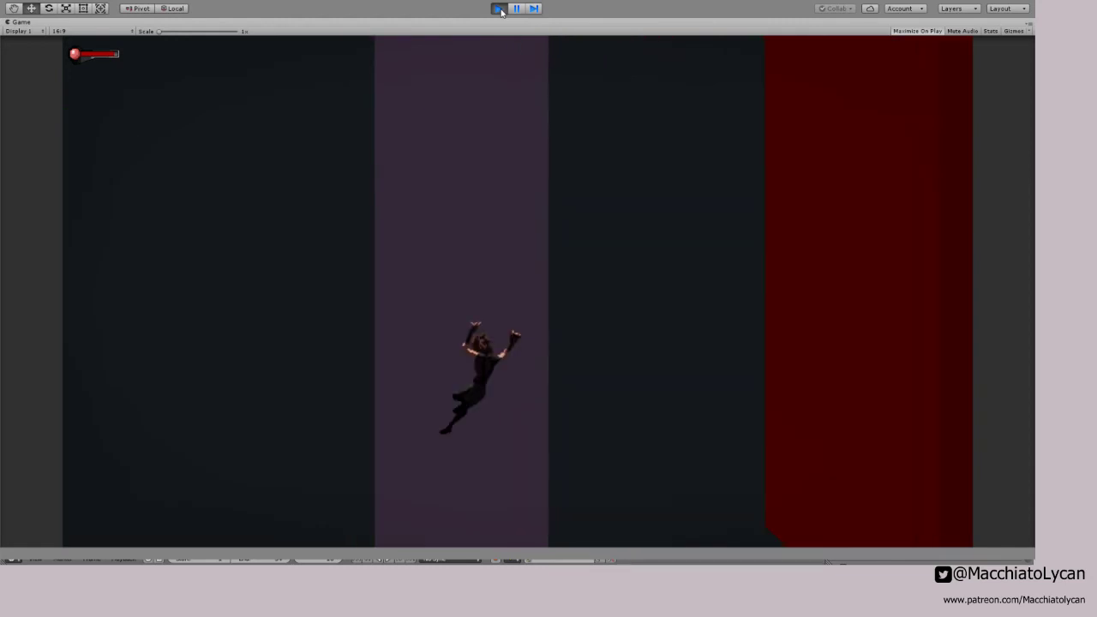
key(Right)
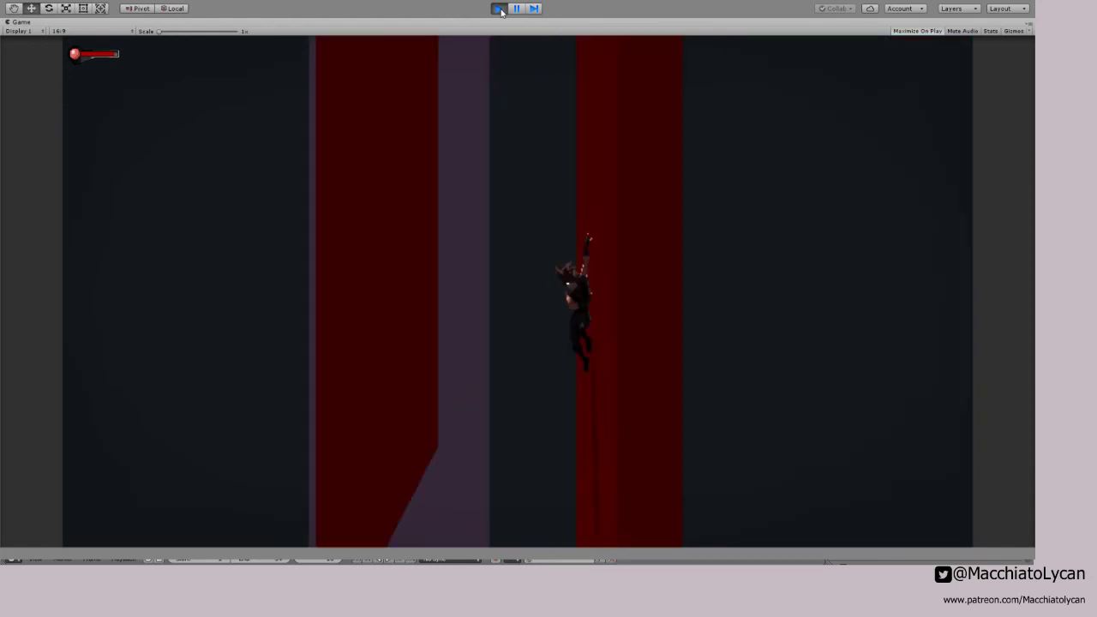
key(space)
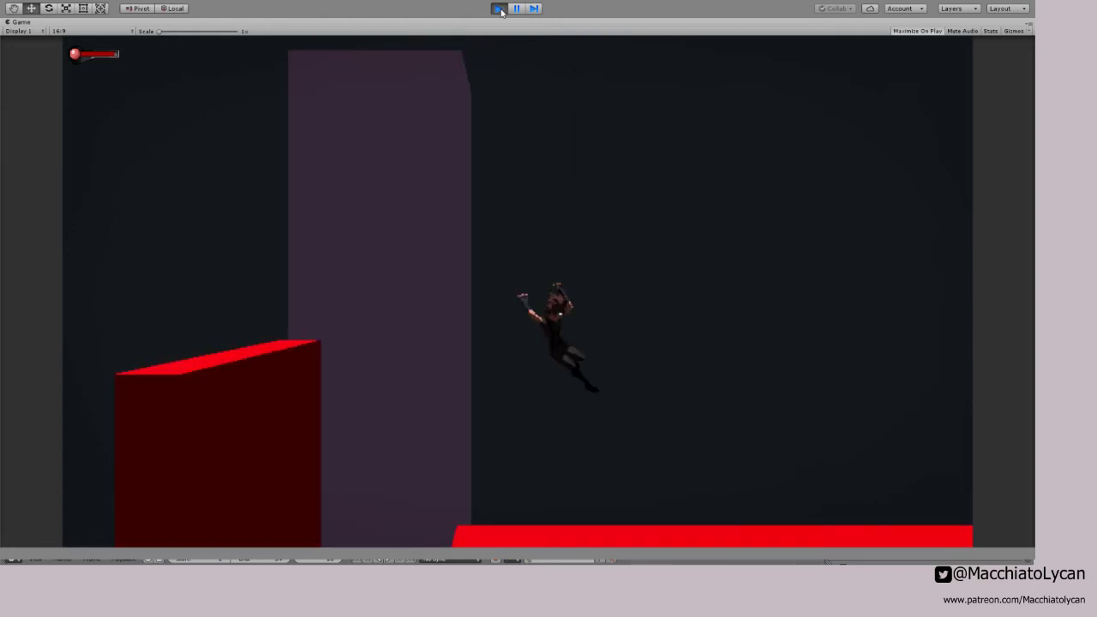
Step: Keep wall jumping off the red walls in play mode to examine how WallJump blends into the fall pose
key(Left)
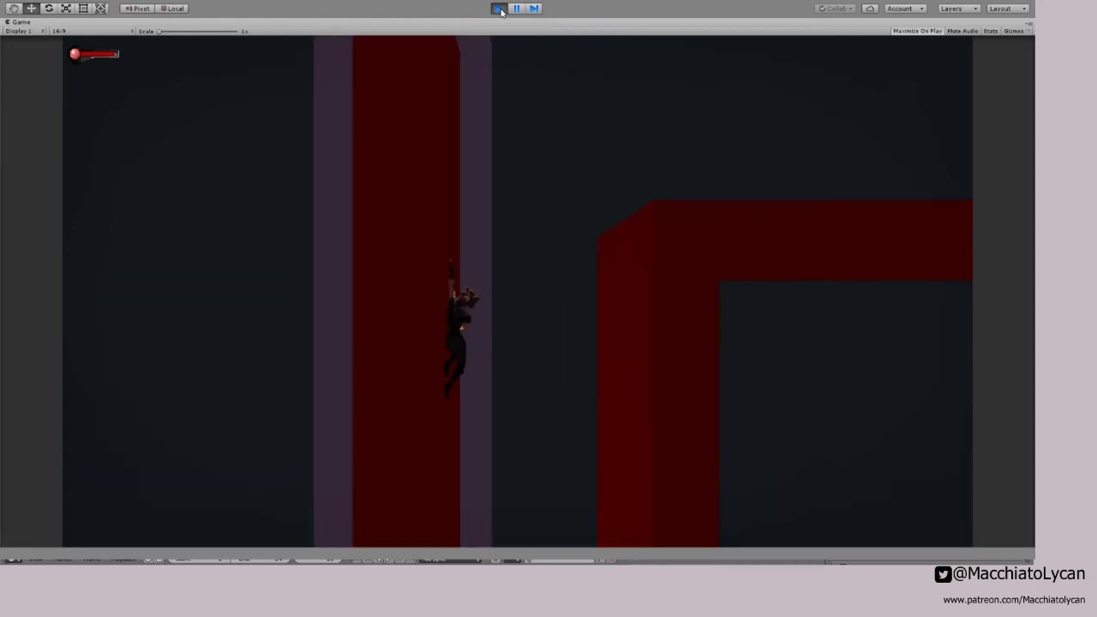
key(space)
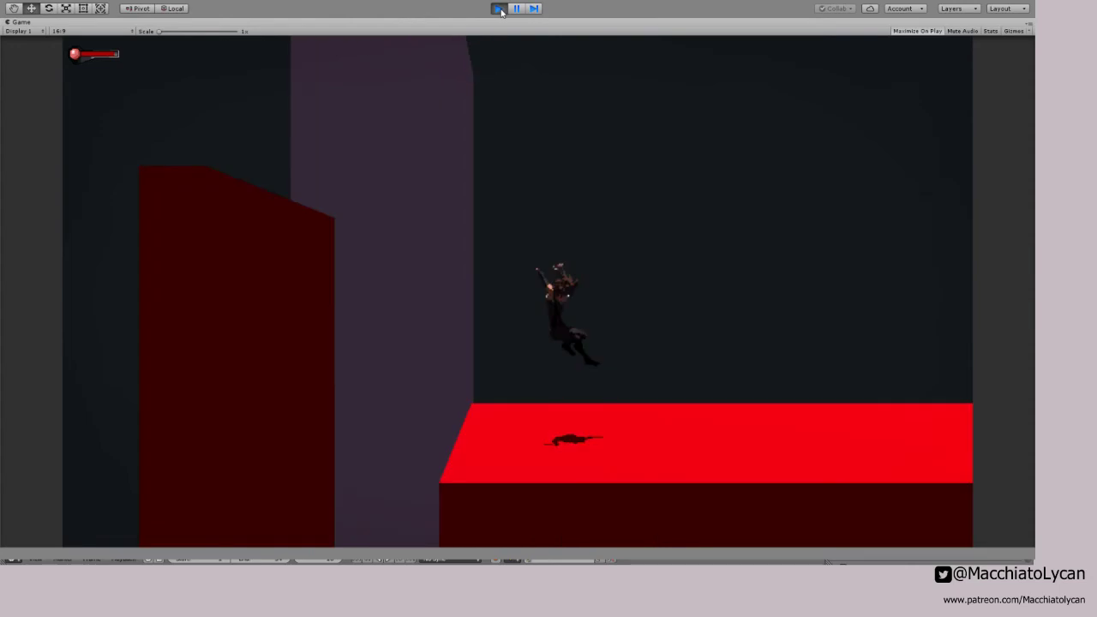
key(Left)
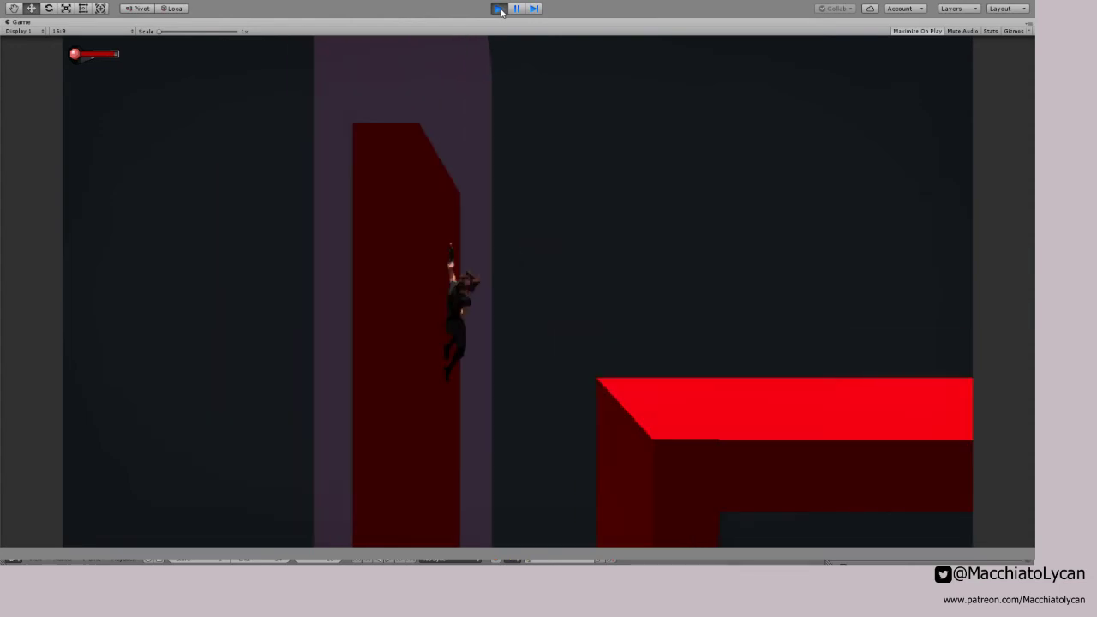
key(space)
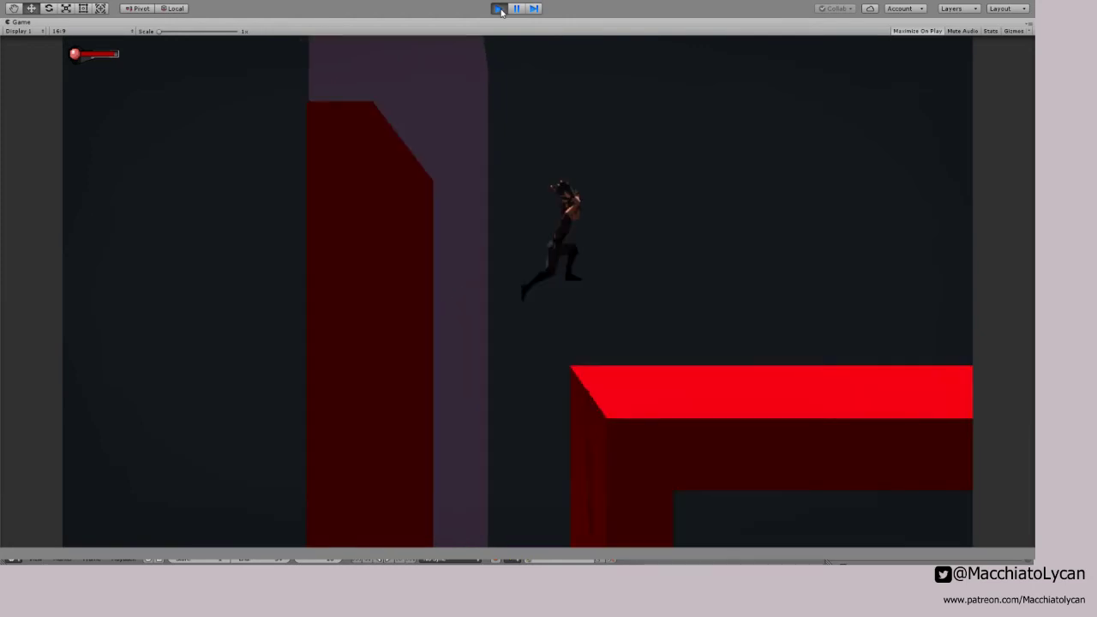
key(Left)
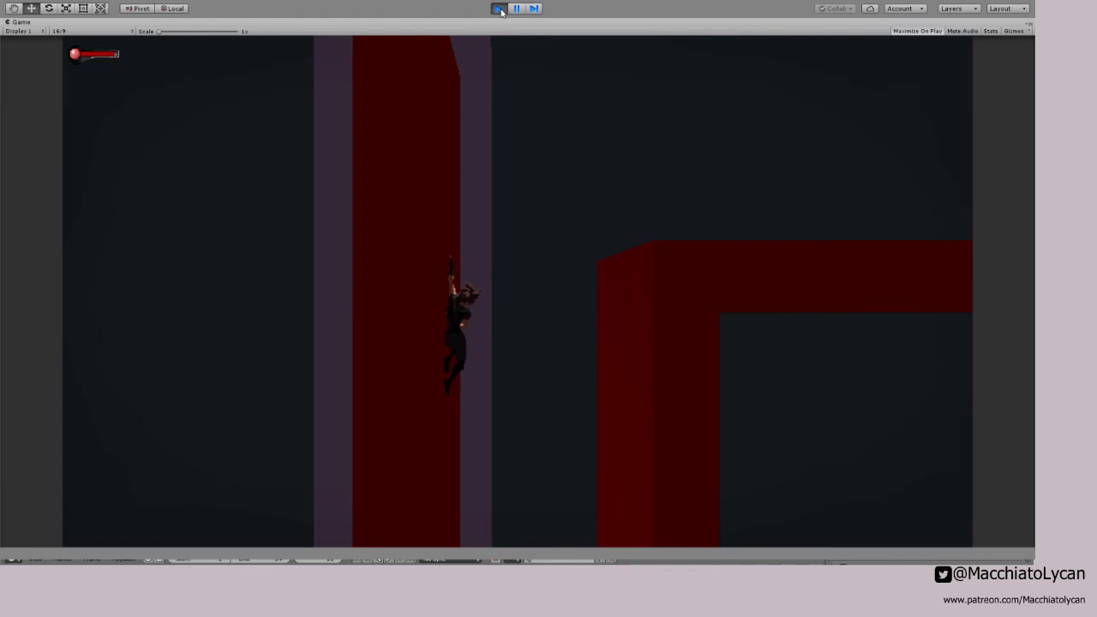
Step: Pause the game mid-jump to inspect the pose, resume it, and exit play mode
key(Escape)
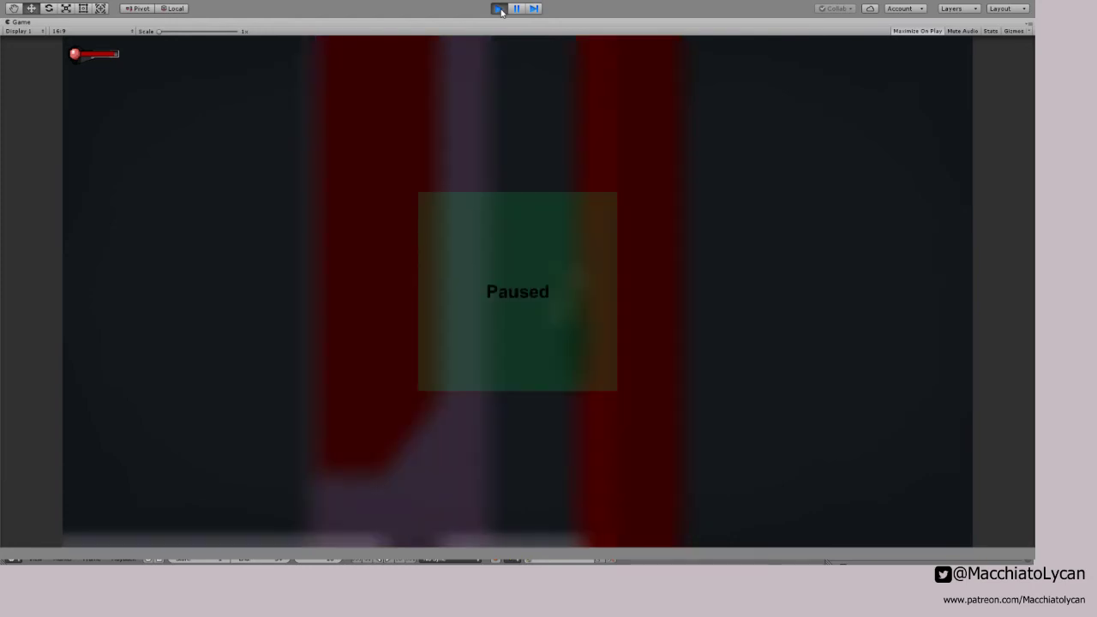
key(Escape)
key(Escape)
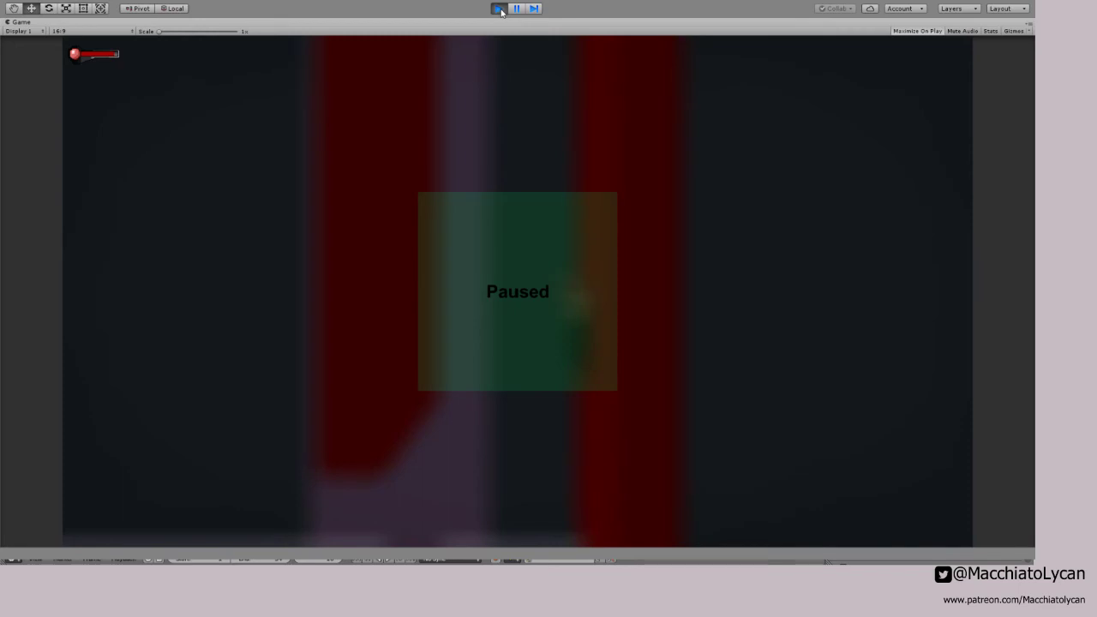
key(Escape)
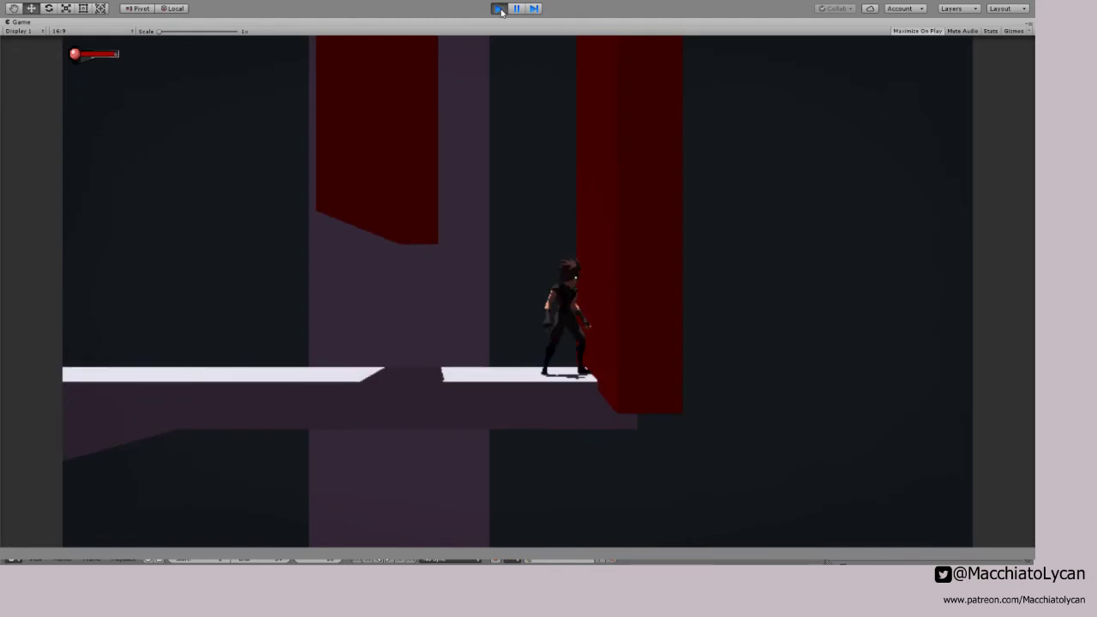
click(500, 9)
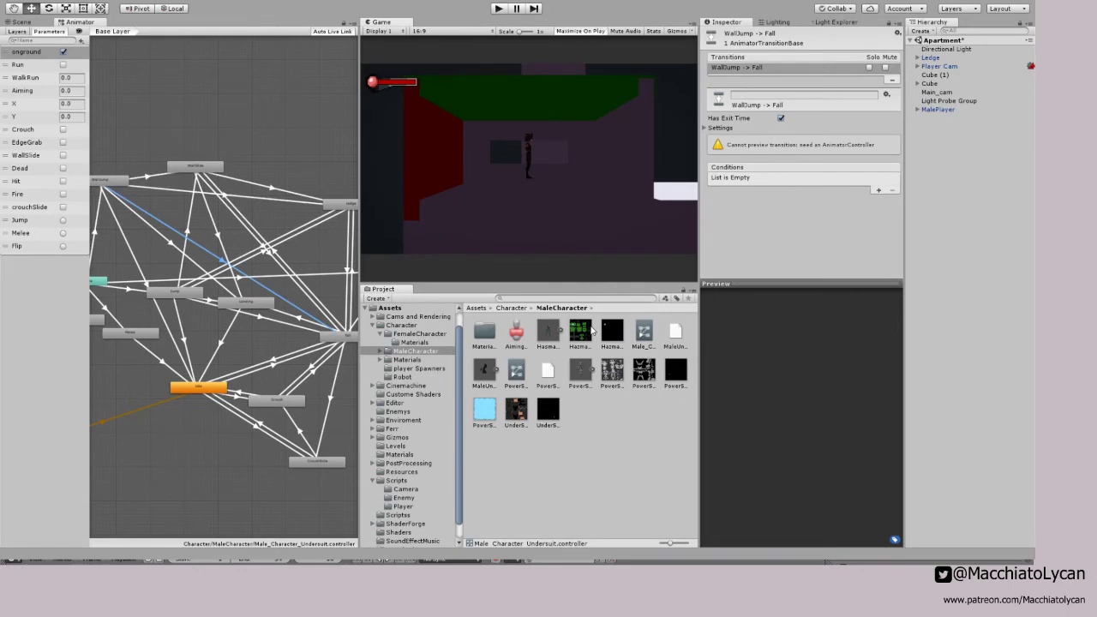
Step: Select the MaleUnderSuit model and scrub its WallJump clip preview to examine the poses up to frame 20
click(485, 370)
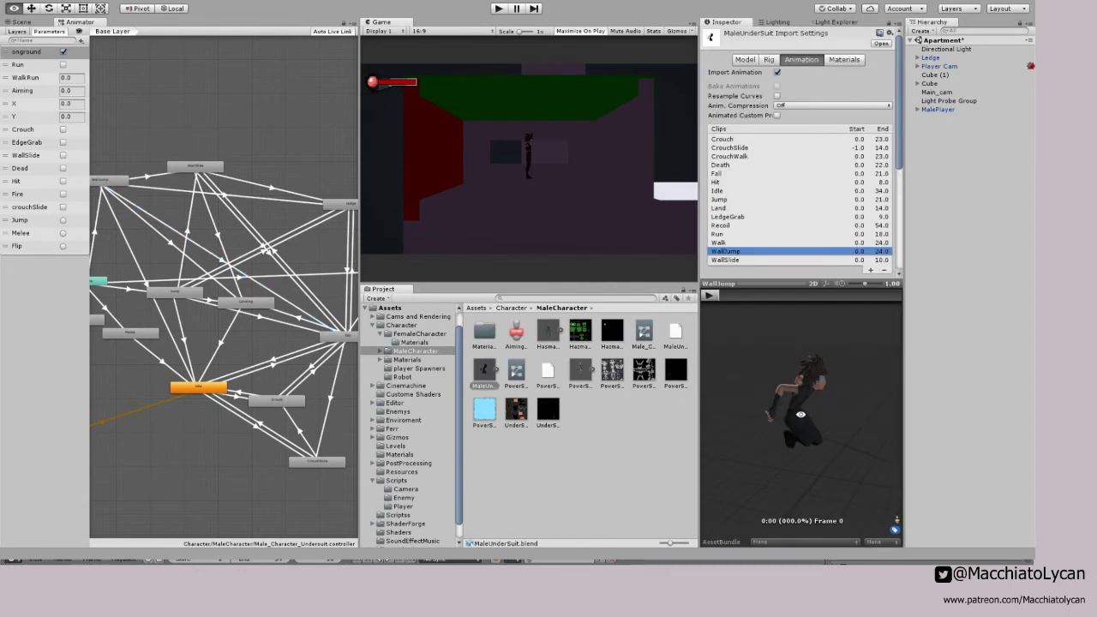
click(743, 296)
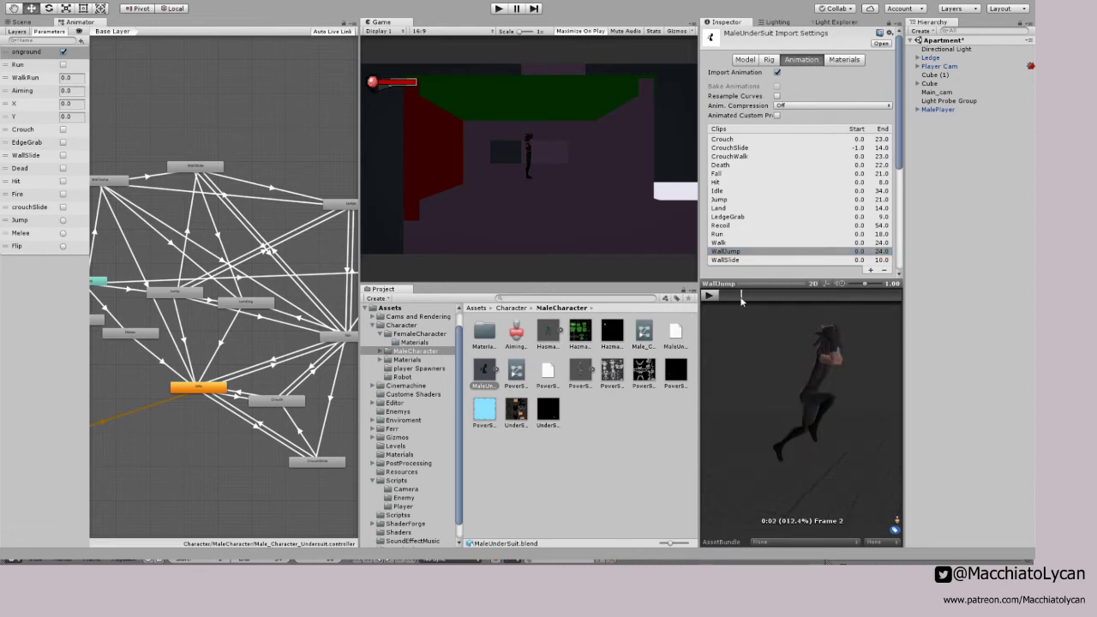
drag(743, 298, 517, 271)
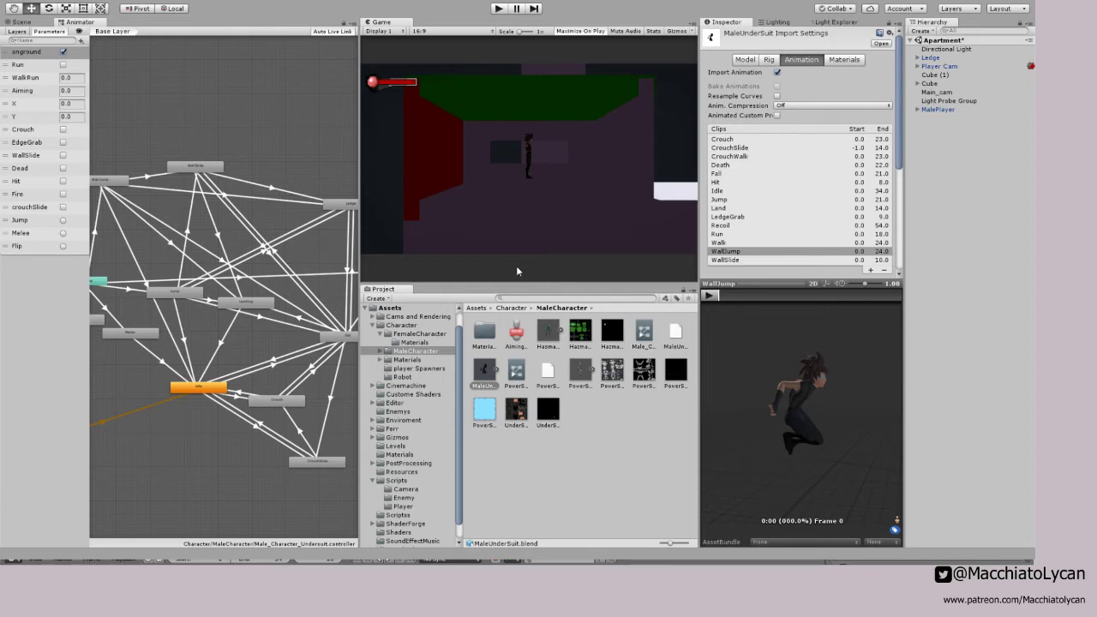
click(792, 293)
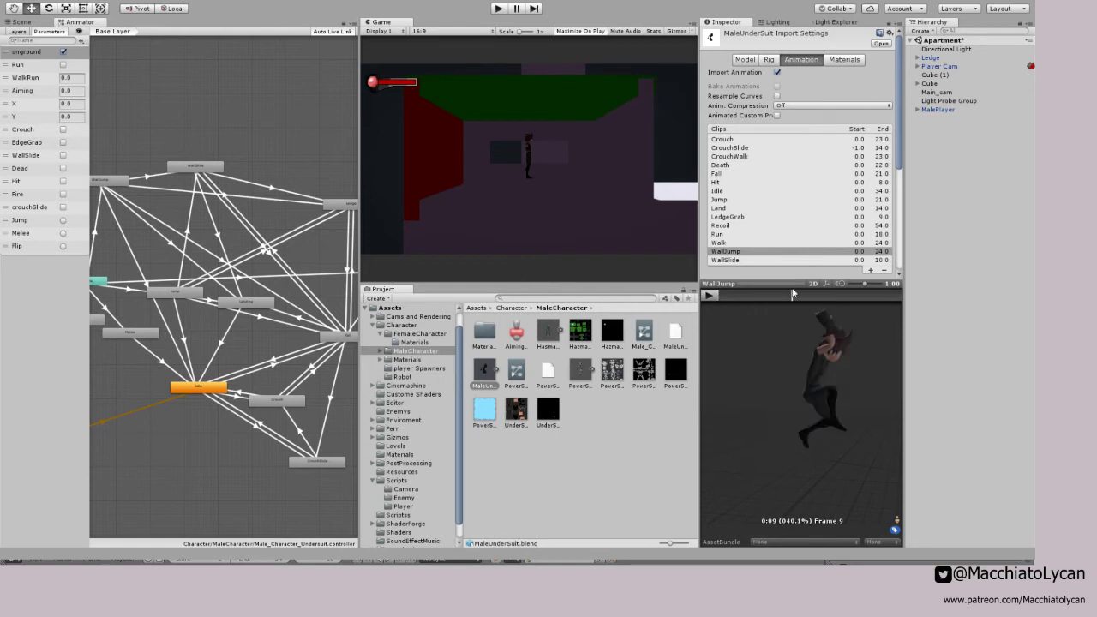
drag(792, 293, 874, 295)
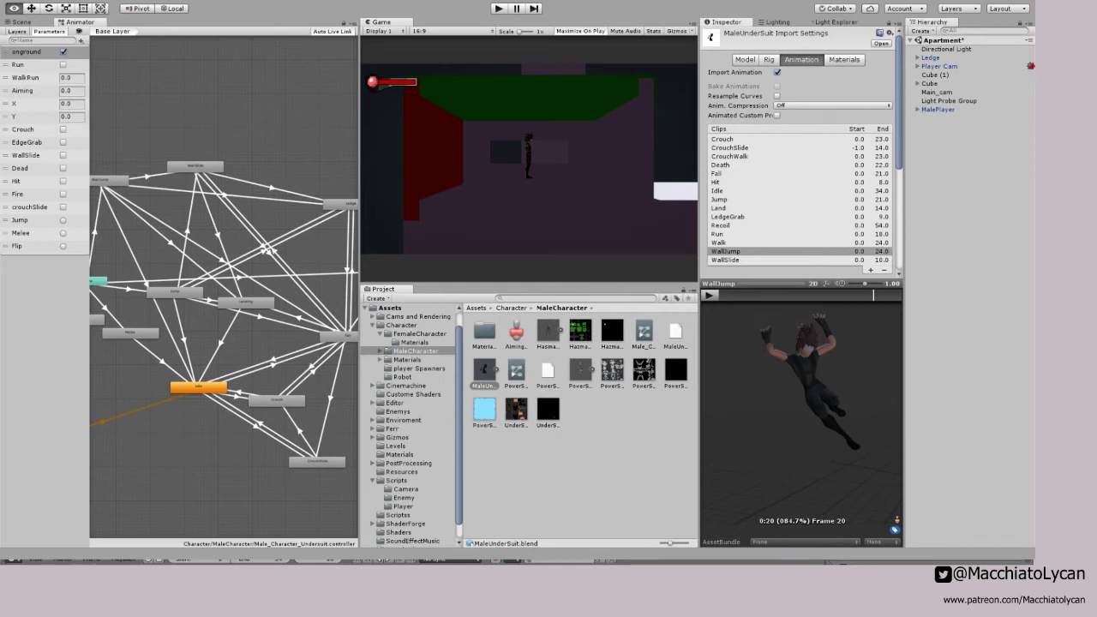
Step: Switch to Blender and reposition the right foot IK control in the WallJump pose at frame 16
click(645, 566)
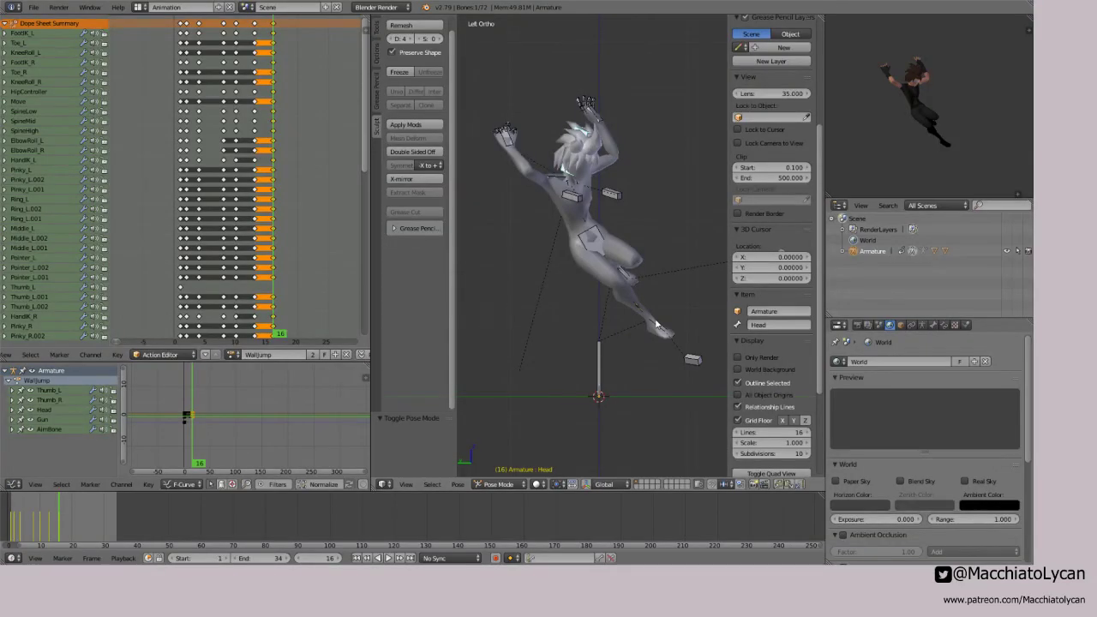
right_drag(693, 359, 670, 354)
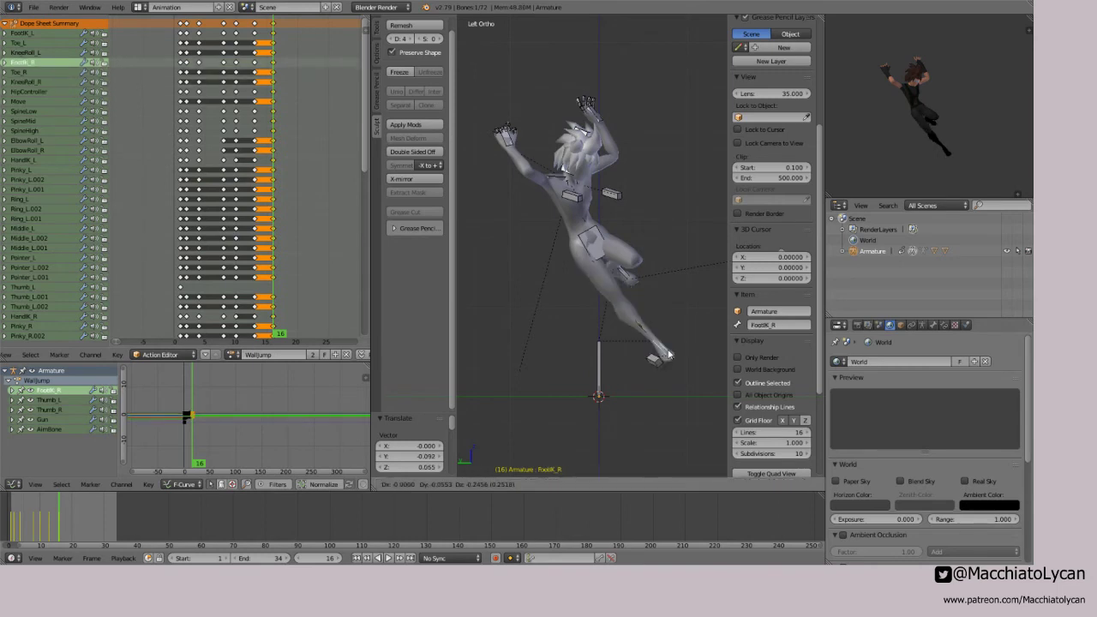
right_drag(670, 354, 673, 358)
Step: Undo the trial rotations of the left foot IK control and move it about 0.37 in X and 0.05 in Z at frame 16
right_click(651, 294)
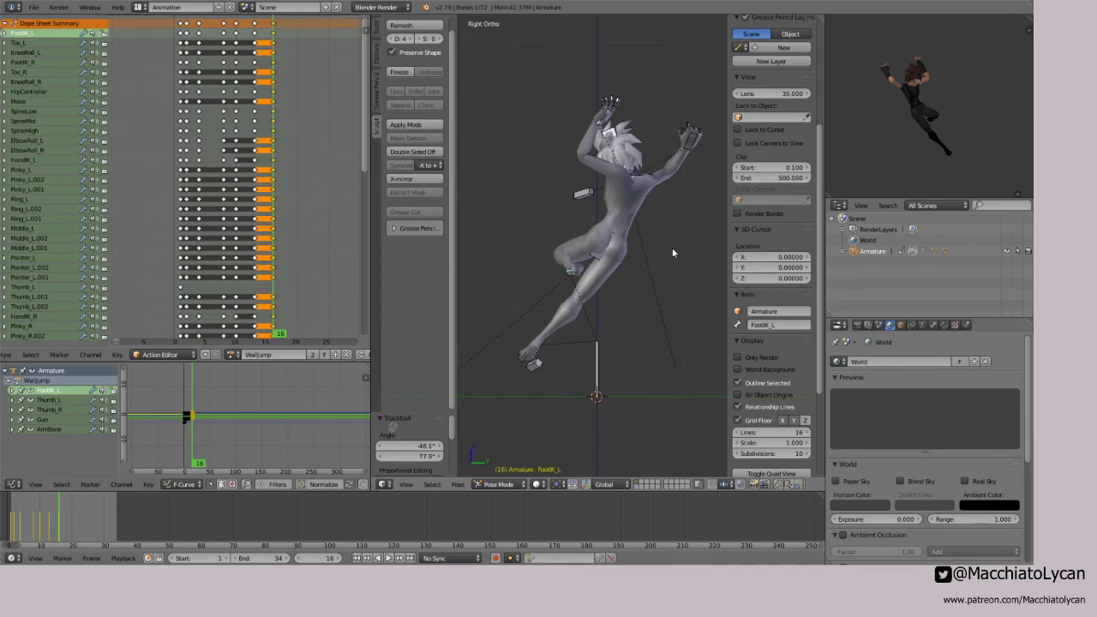
key(ctrl+z)
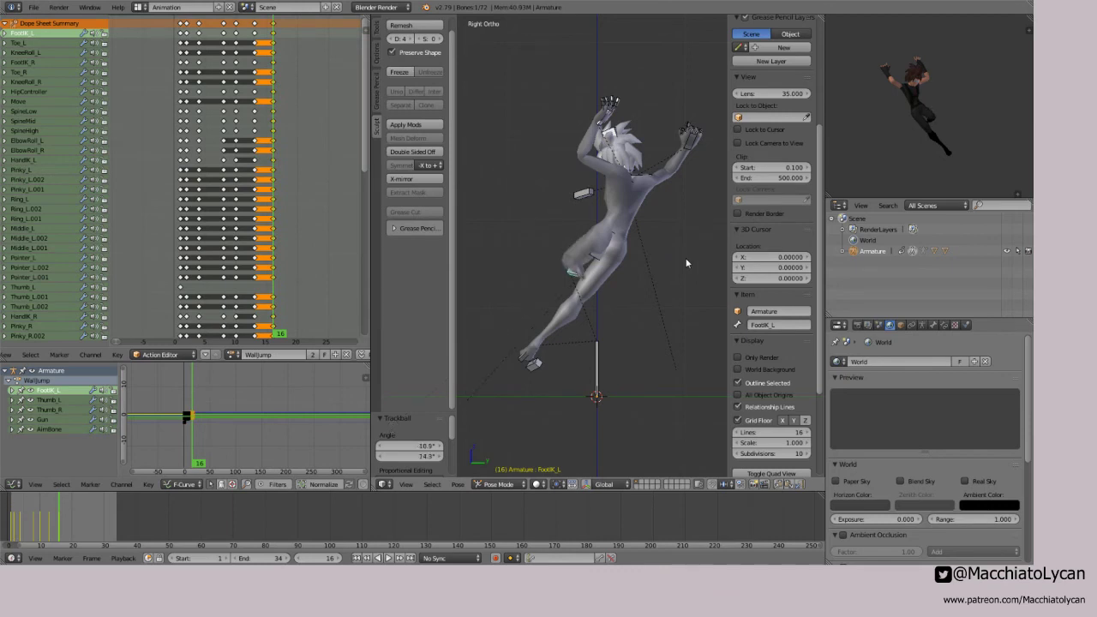
key(ctrl+z)
key(KP_1)
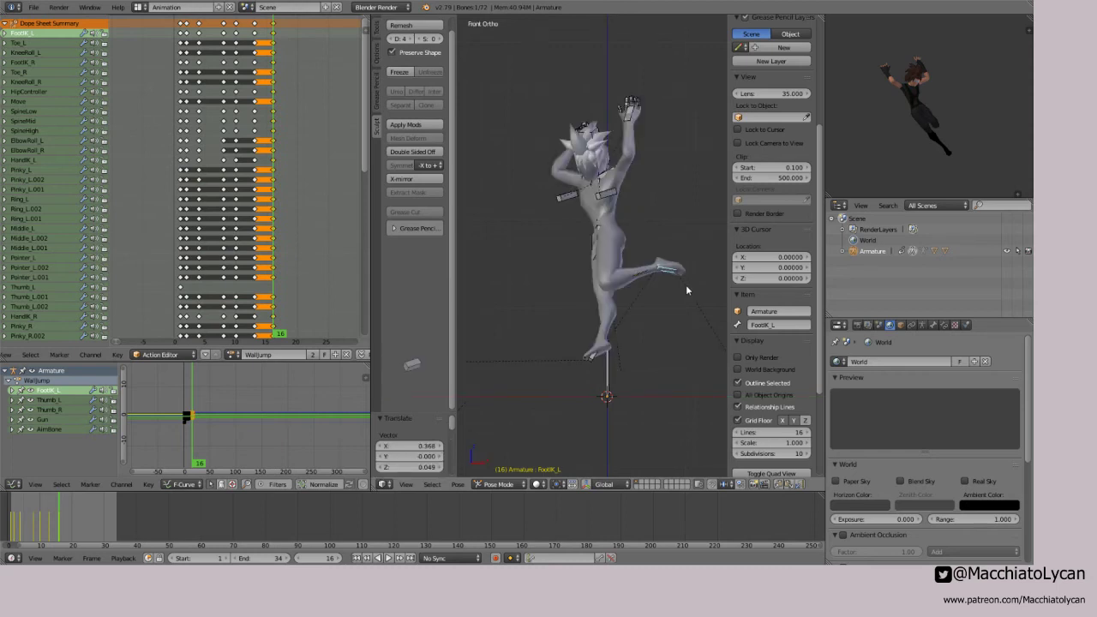
key(ctrl+KP_3)
key(g)
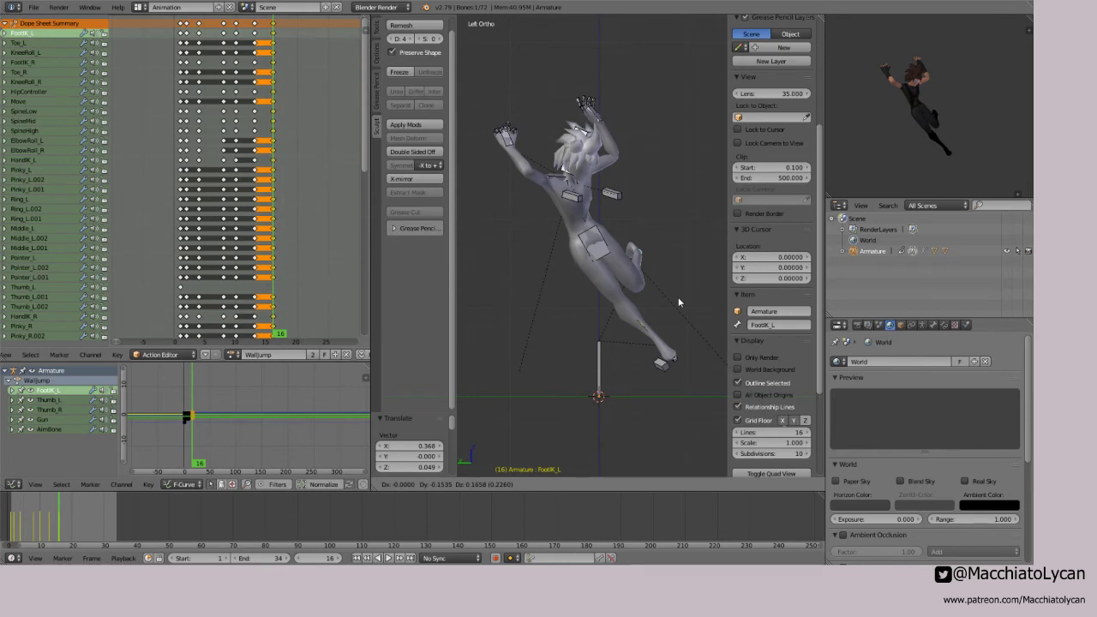
right_click(678, 302)
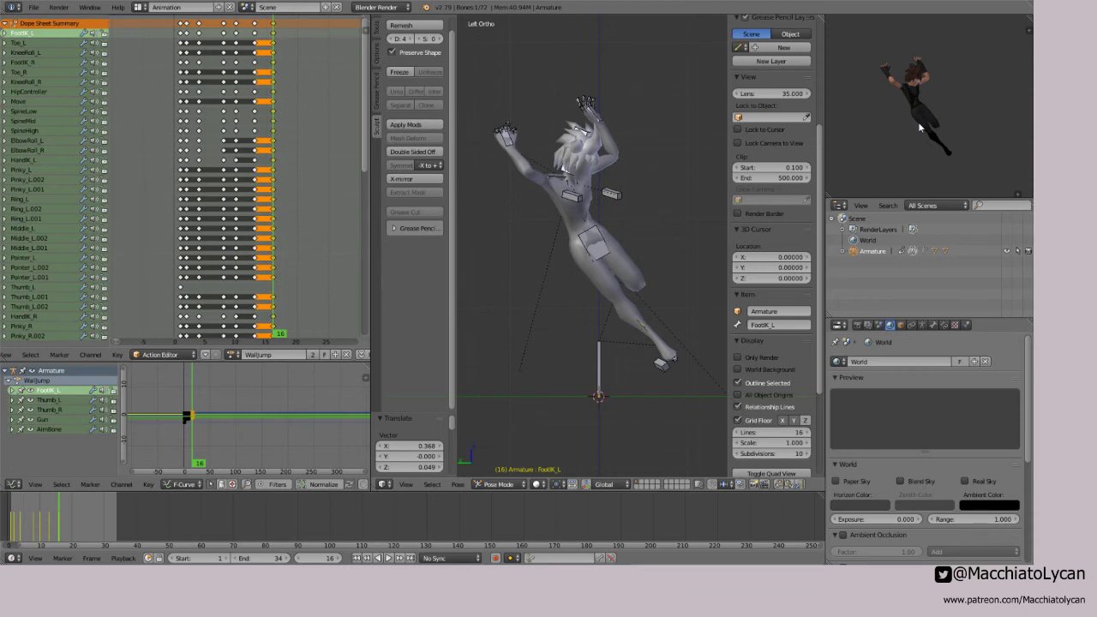
Step: Rotate the SpineLow and SpineMid bones to adjust the torso's twist and lean at frame 16
right_click(586, 227)
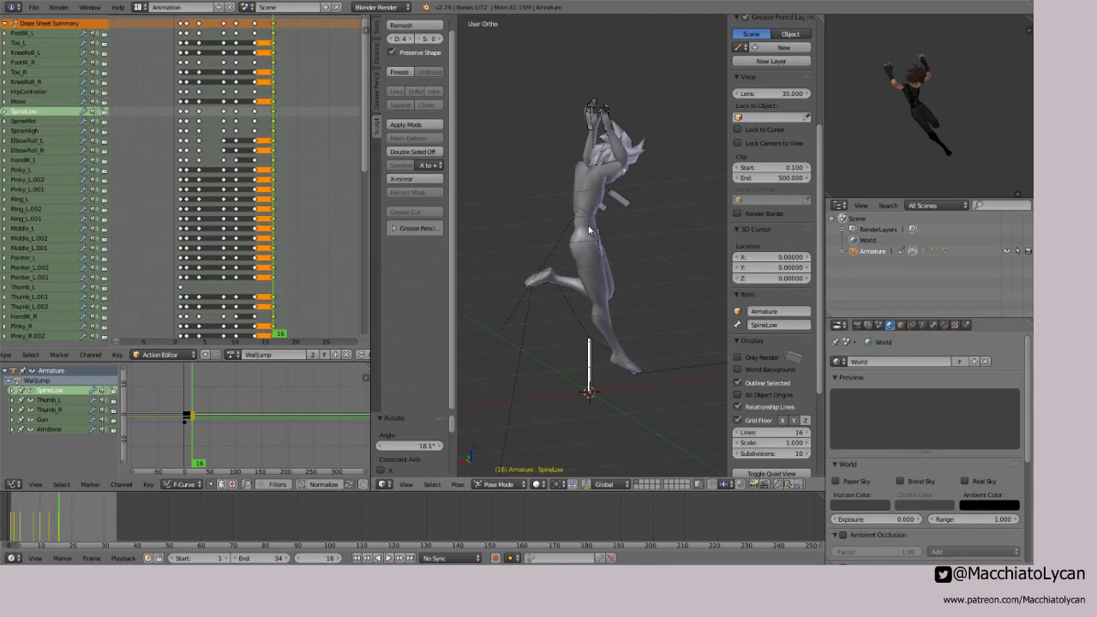
key(r)
key(r)
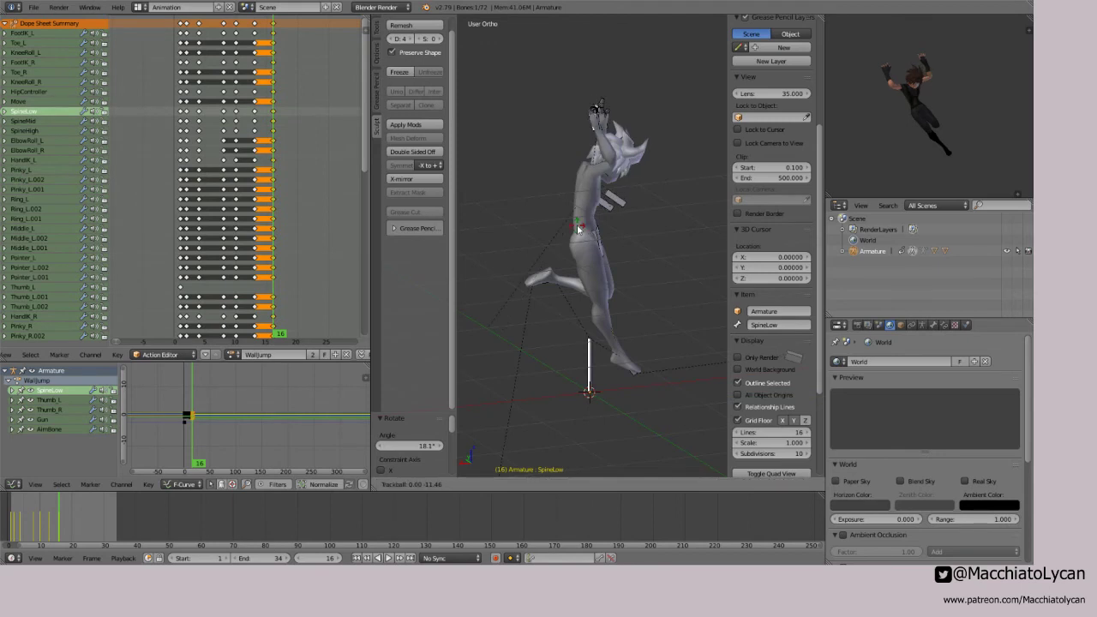
click(697, 200)
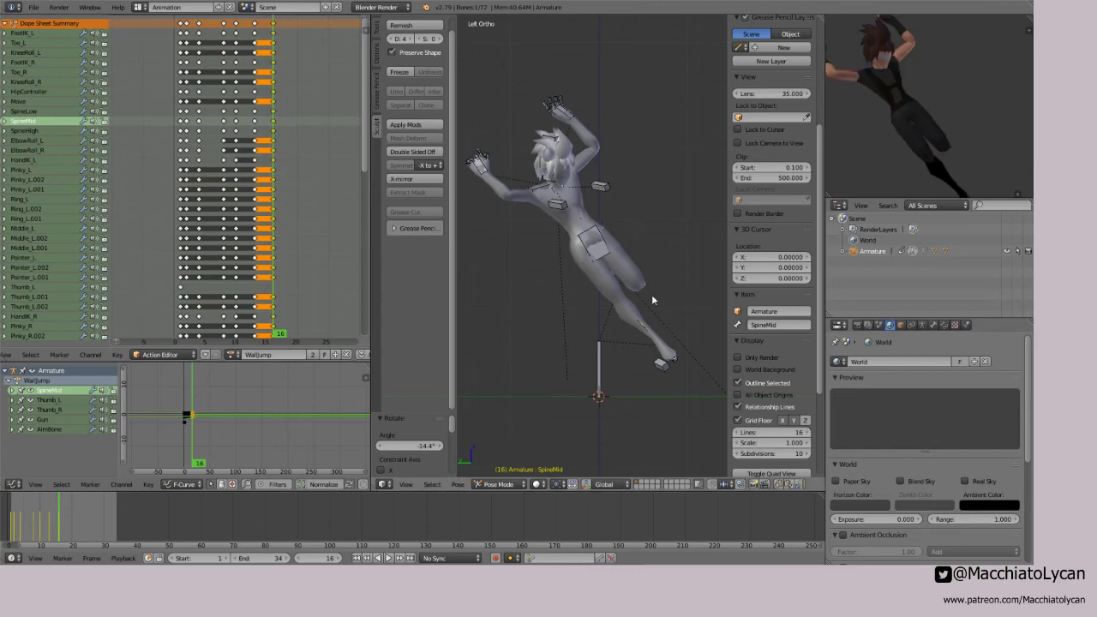
Step: Rotate the left foot IK control about 62° around its local X axis, shift it slightly, and keyframe the frame 16 pose
key(r)
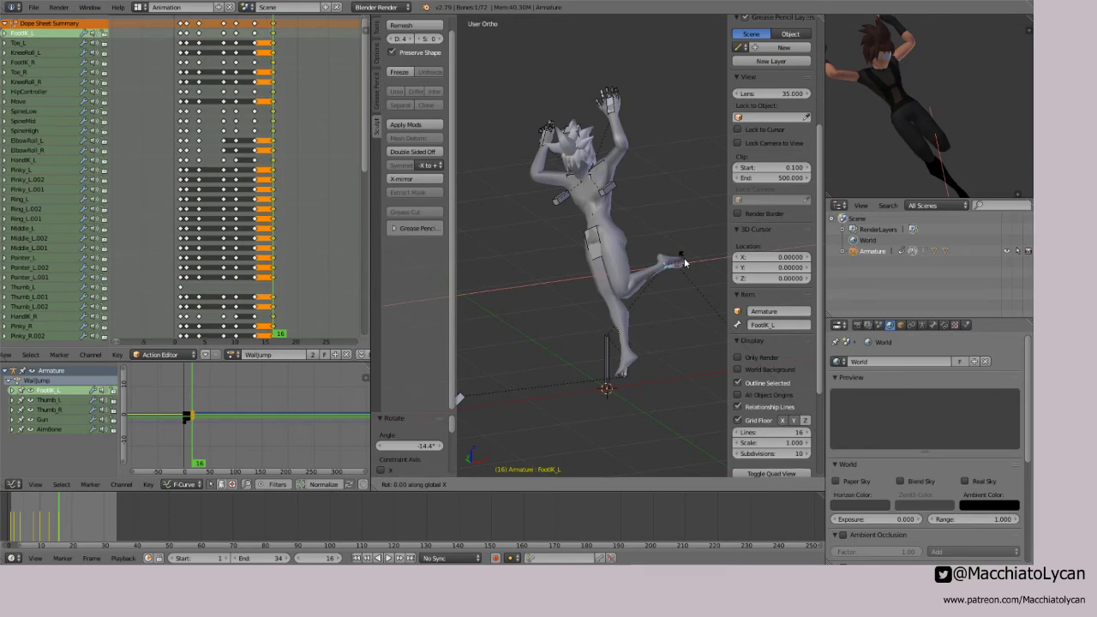
key(x)
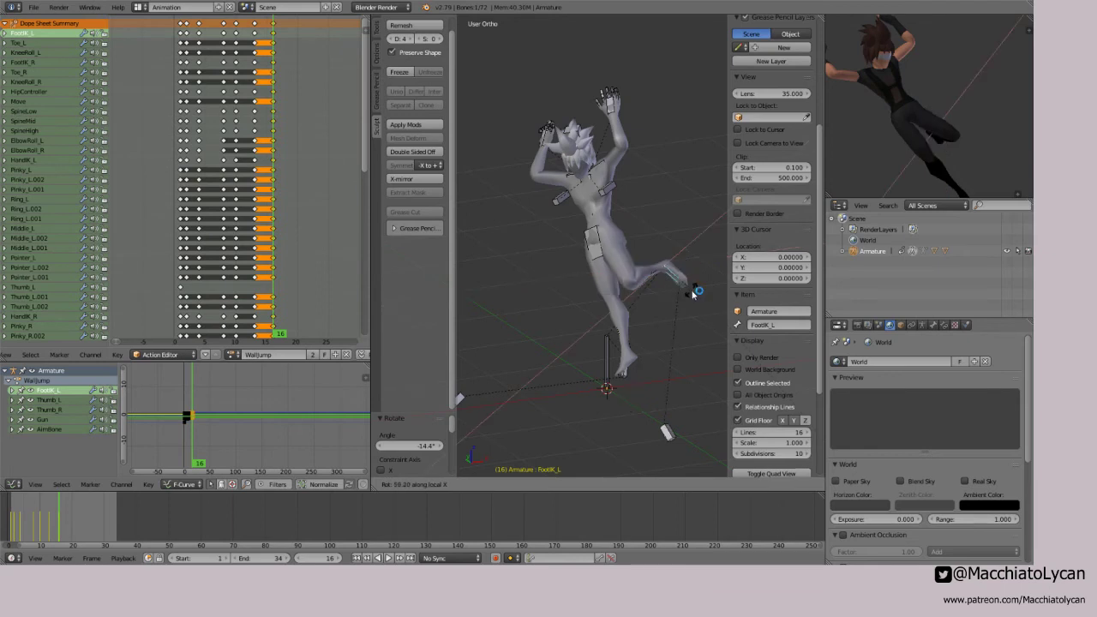
click(692, 291)
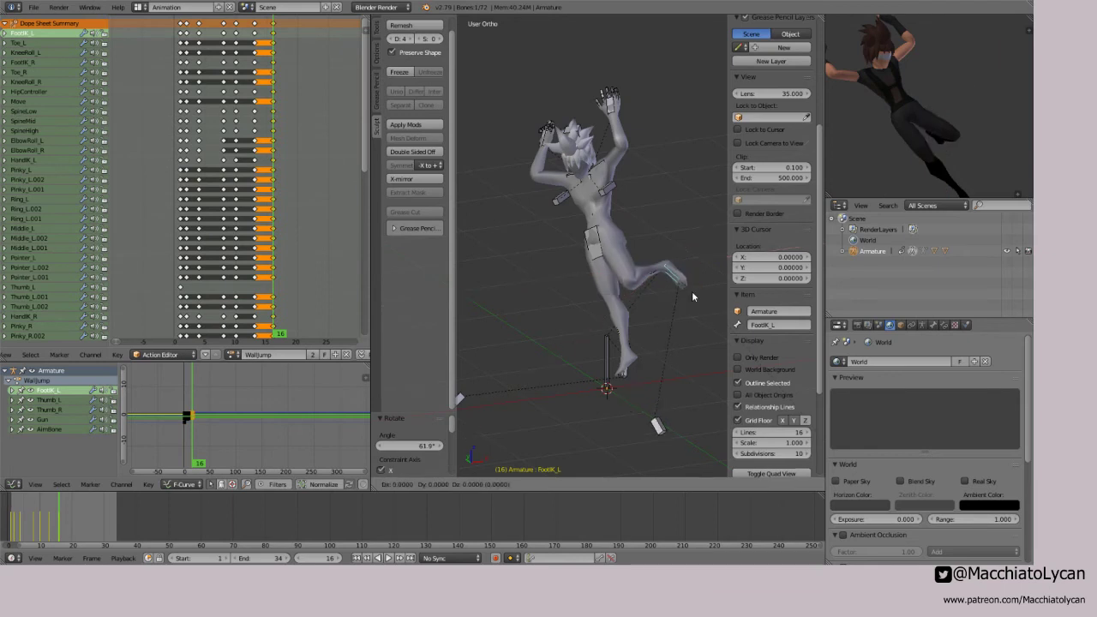
key(g)
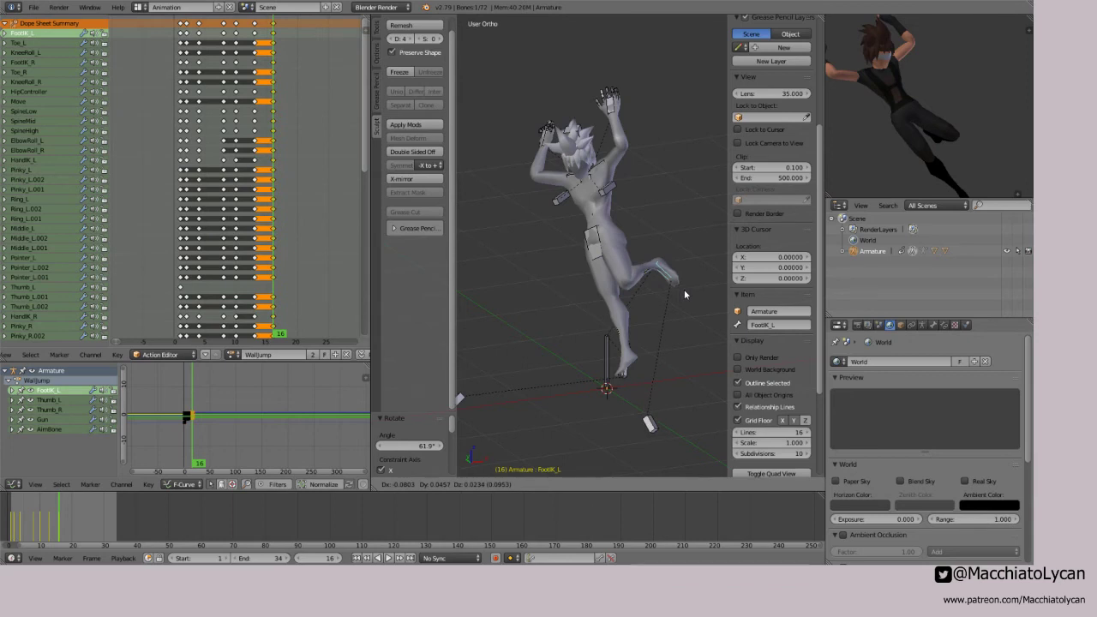
click(684, 289)
middle_drag(684, 289, 662, 249)
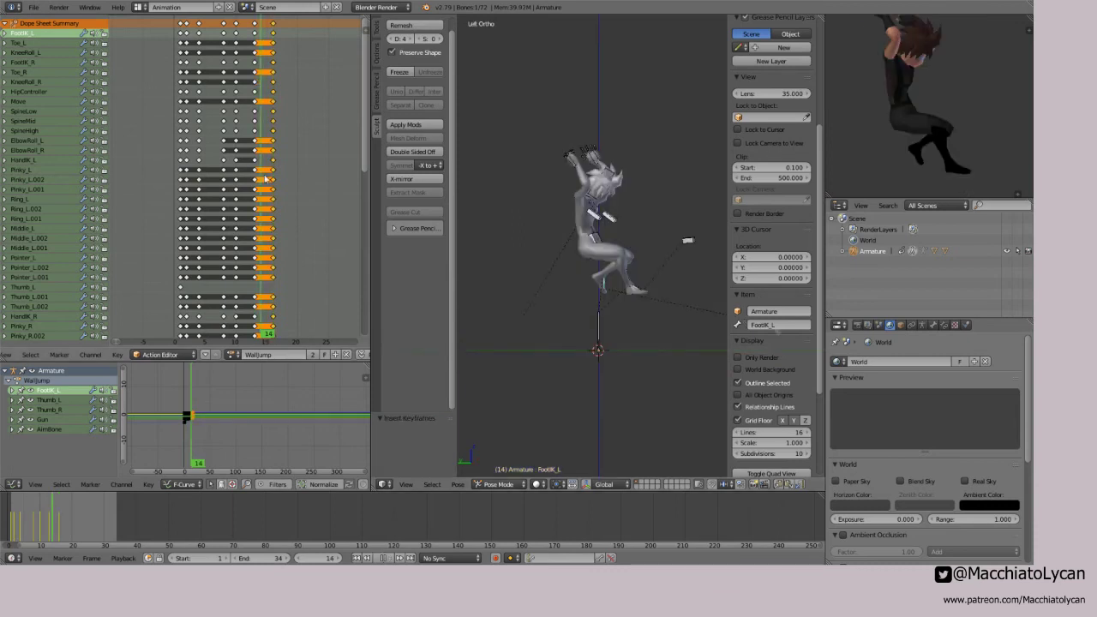
Step: Scrub the WallJump action back to frame 8 and up to frame 10 to examine the mid-air poses
drag(262, 177, 229, 177)
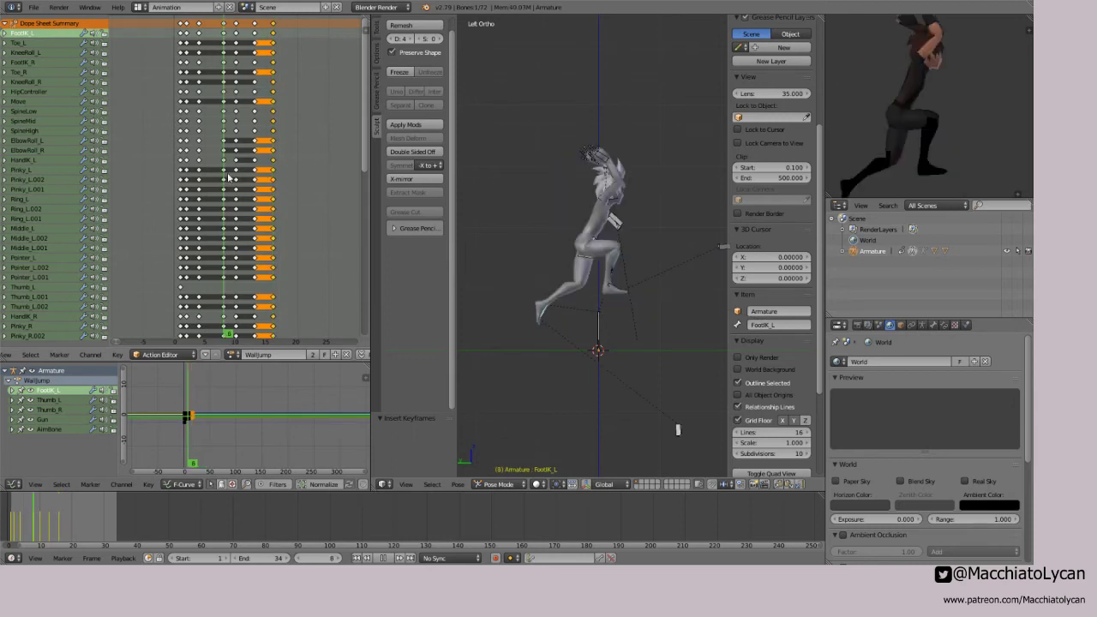
drag(229, 176, 236, 189)
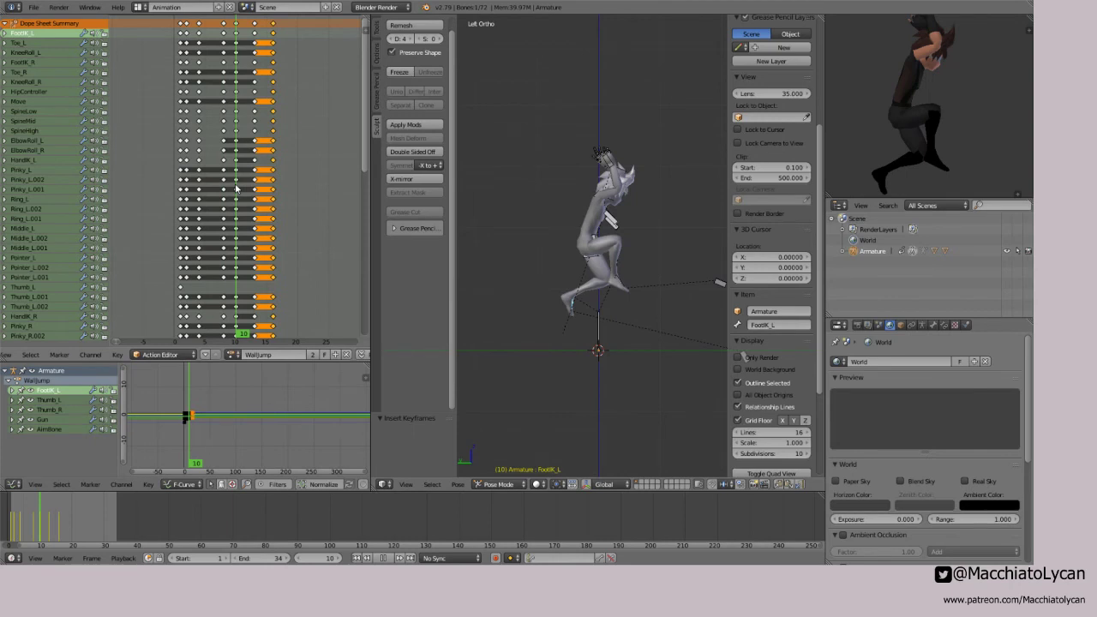
key(ctrl+KP_3)
Step: Select both hand IK controls, sketch their swing arc with Grease Pencil, and scrub the action to check the arm motion
right_click(594, 159)
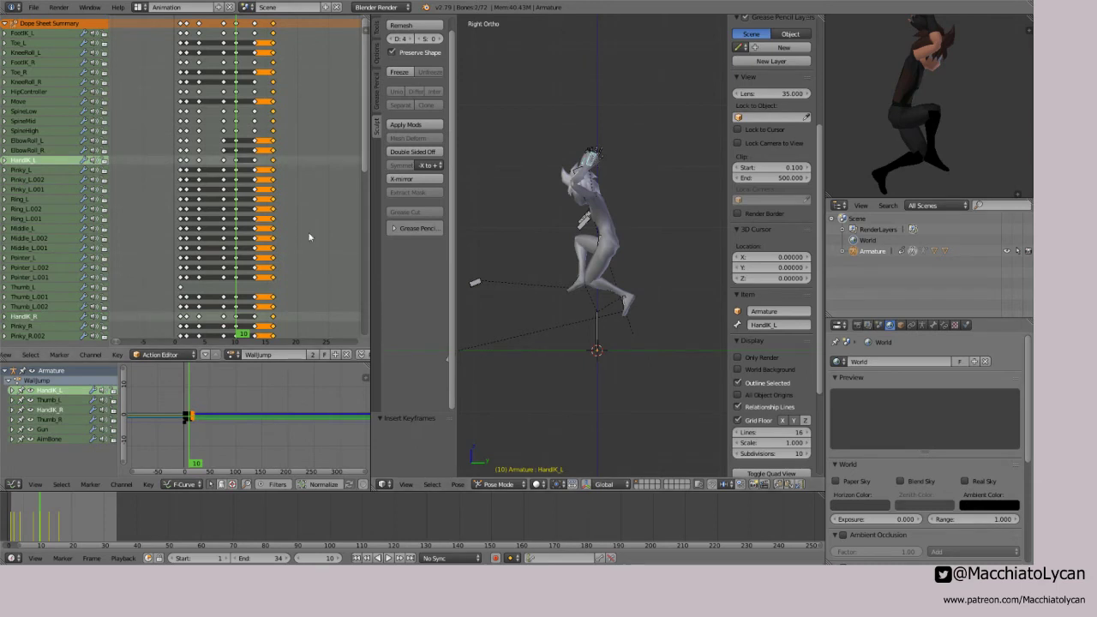
drag(310, 238, 151, 205)
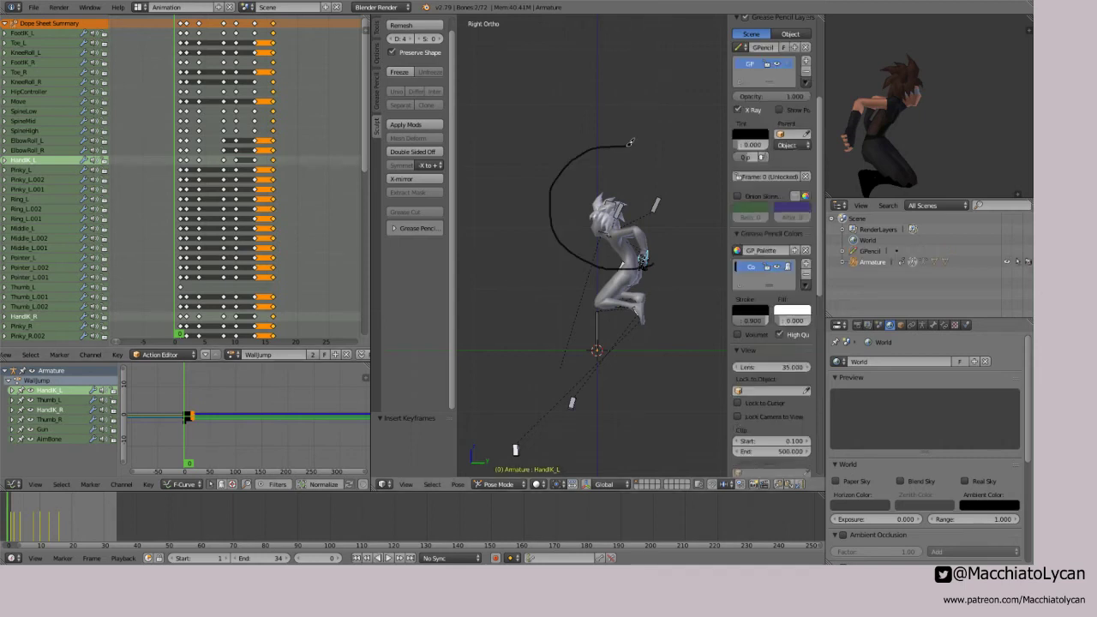
drag(629, 145, 592, 247)
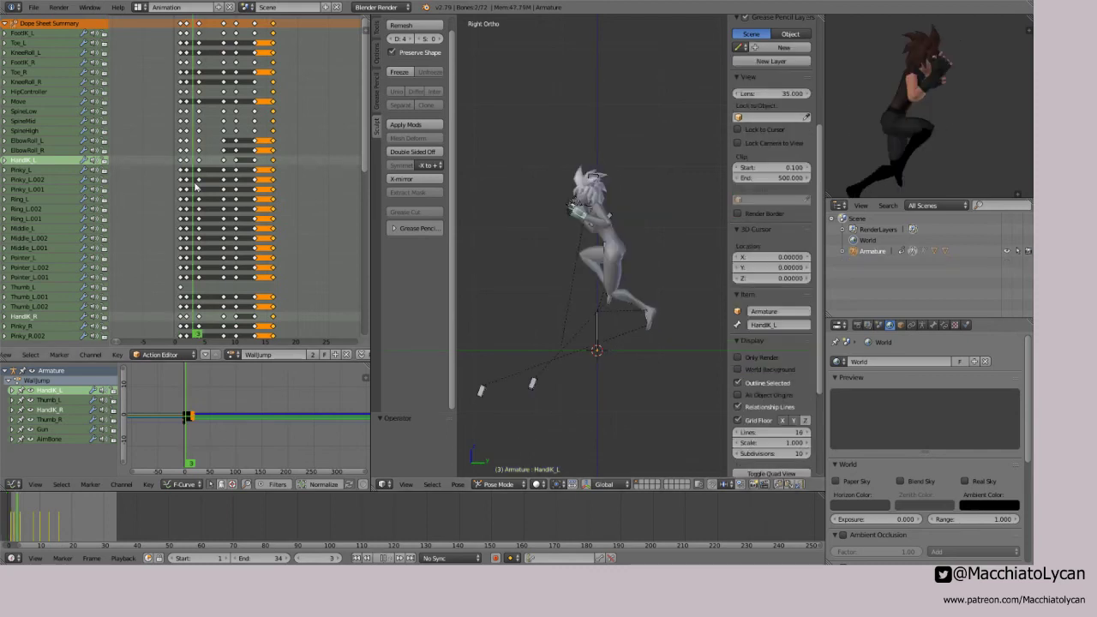
drag(196, 187, 233, 195)
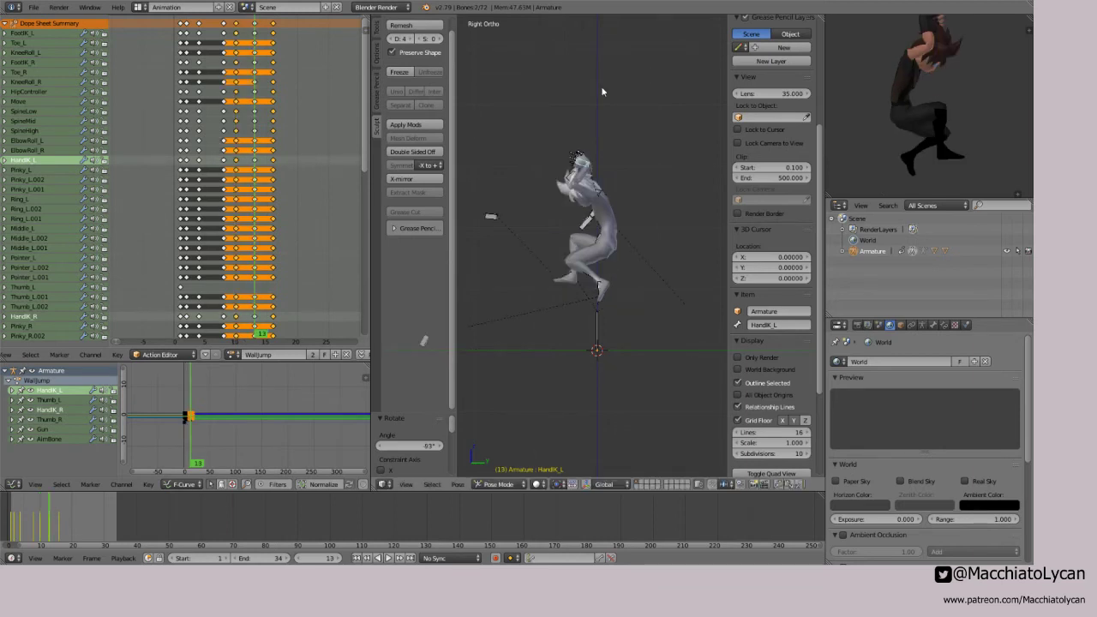
Step: Lower the hand IK controls about 0.95 units to the chest at frame 13 and move the left elbow control behind the back
key(g)
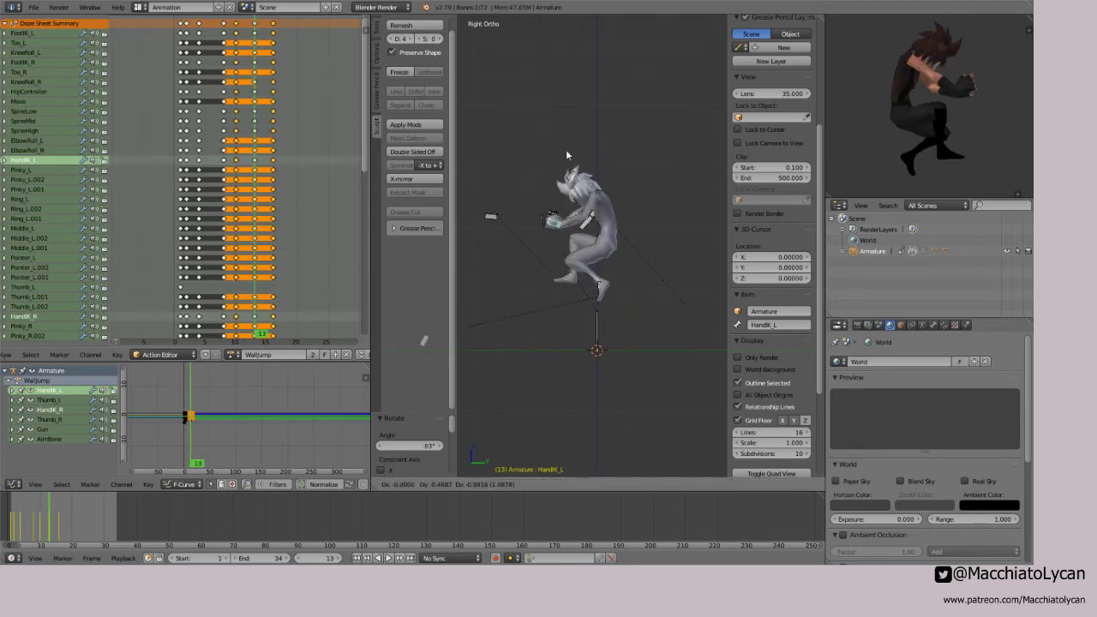
click(673, 158)
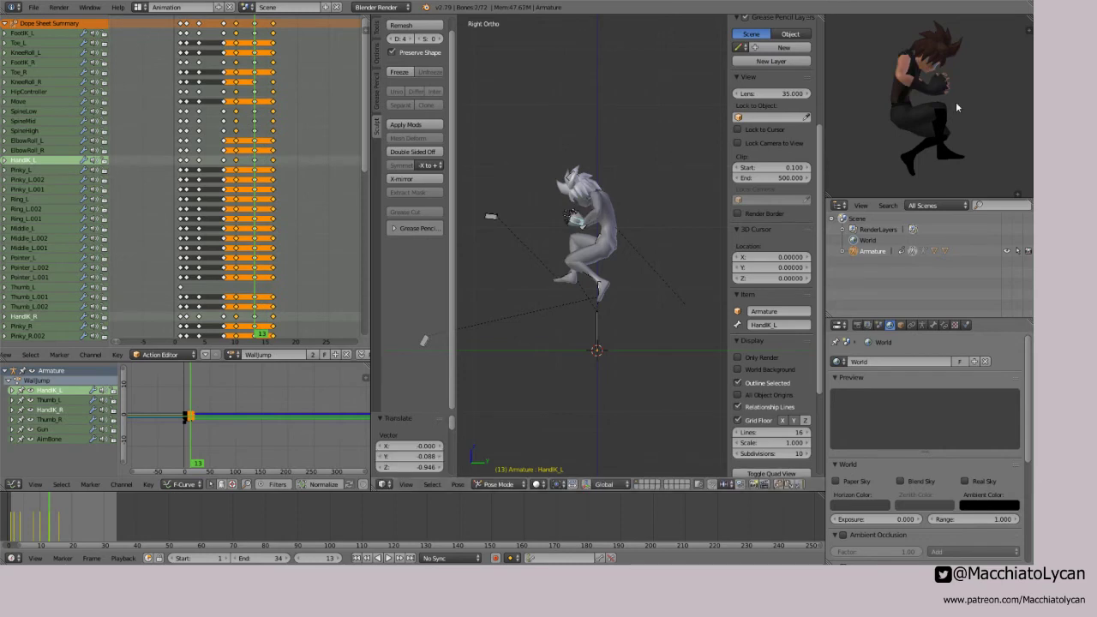
key(KP_1)
right_click(620, 232)
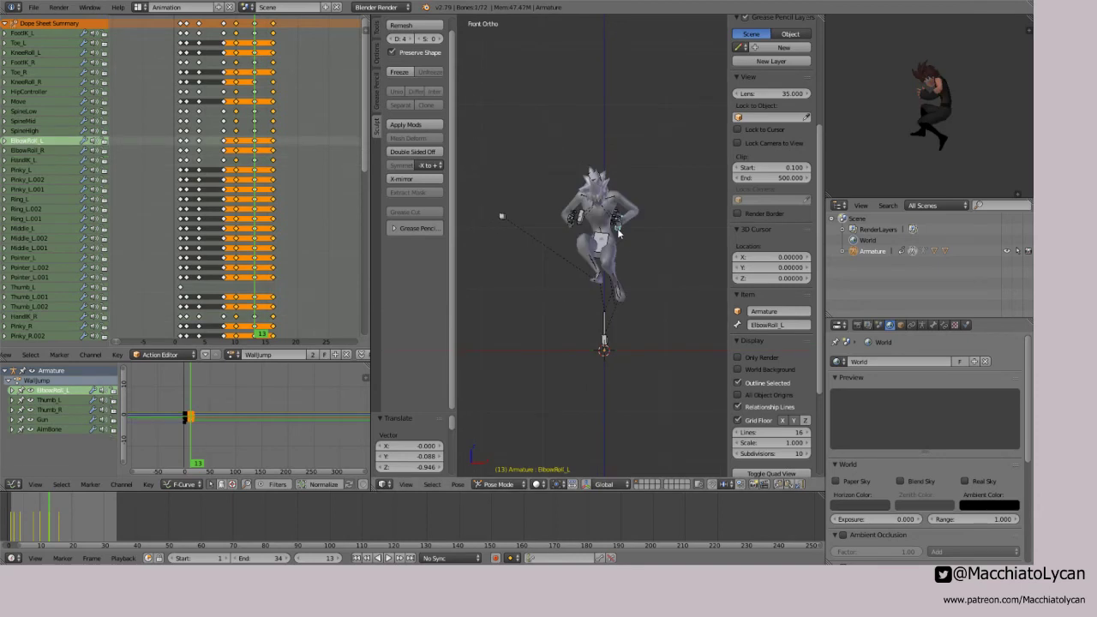
key(KP_3)
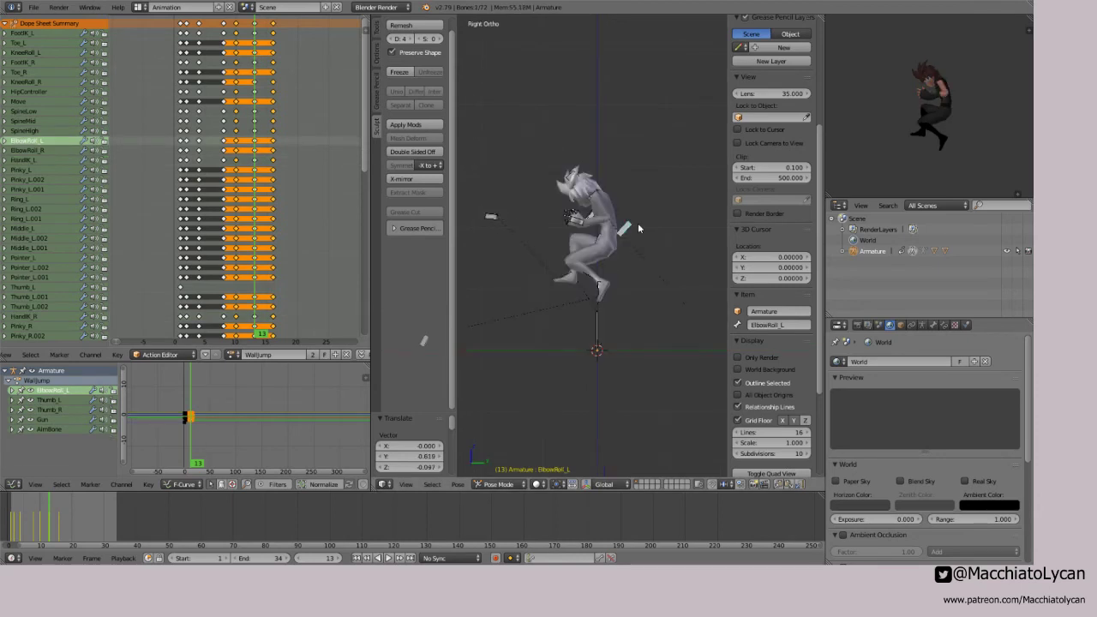
Step: Paste the copied pose flipped so both elbow controls sit behind the back, then fine-tune each elbow's position and keyframe frame 13
key(ctrl+c)
key(ctrl+shift+v)
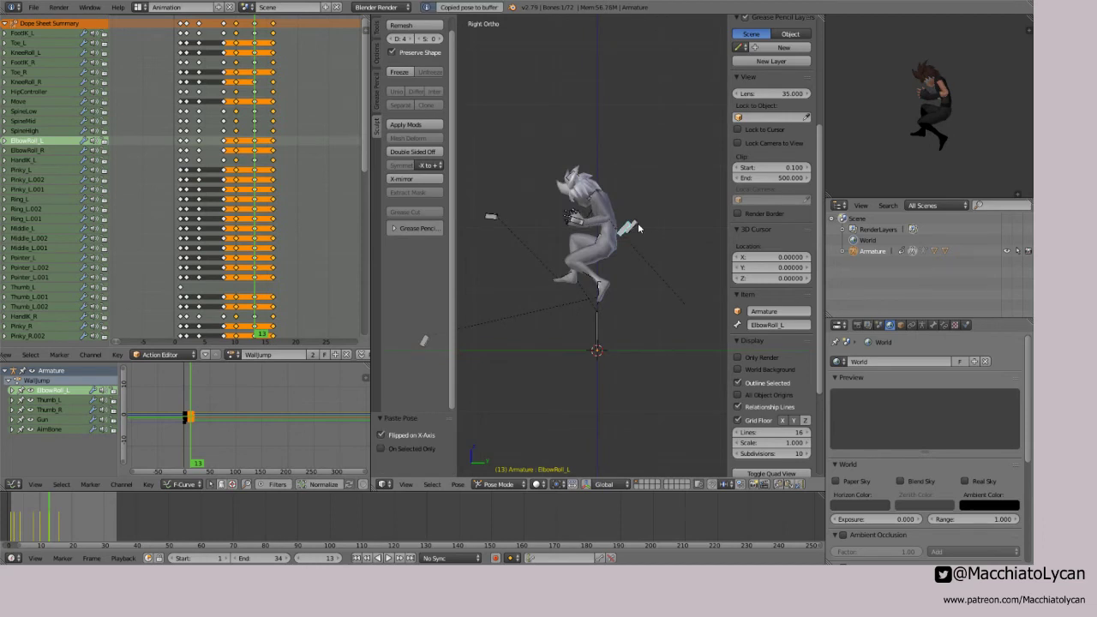
middle_drag(638, 228, 559, 237)
key(g)
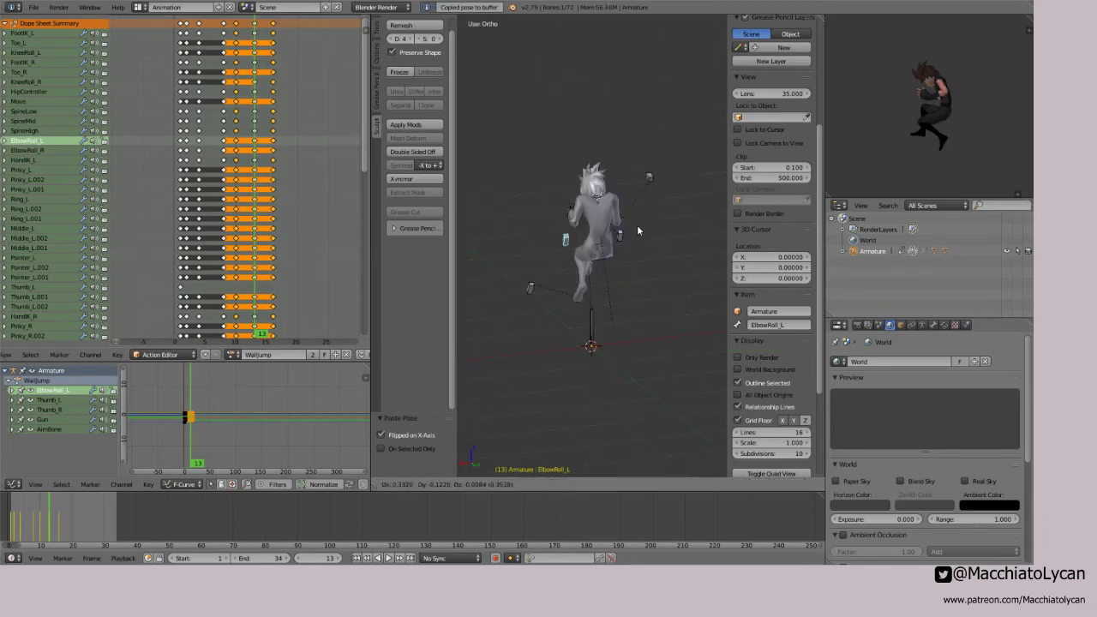
click(639, 230)
right_click(627, 237)
key(g)
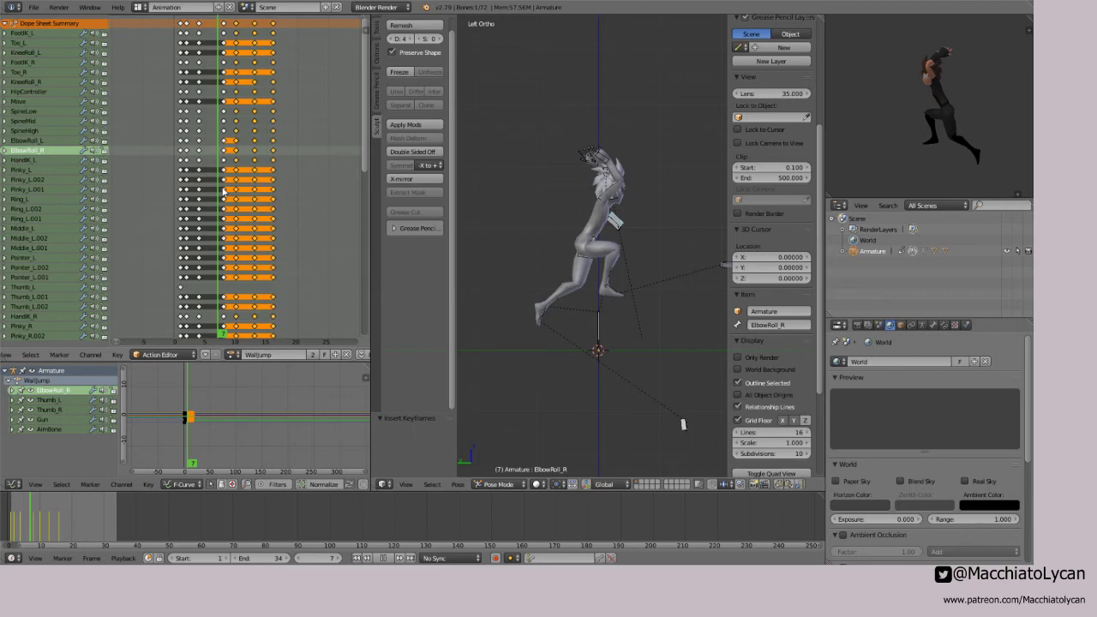
Step: Play back the WallJump action from frame 1, then shift its last column of keyframes from frame 16 to frame 18
click(182, 207)
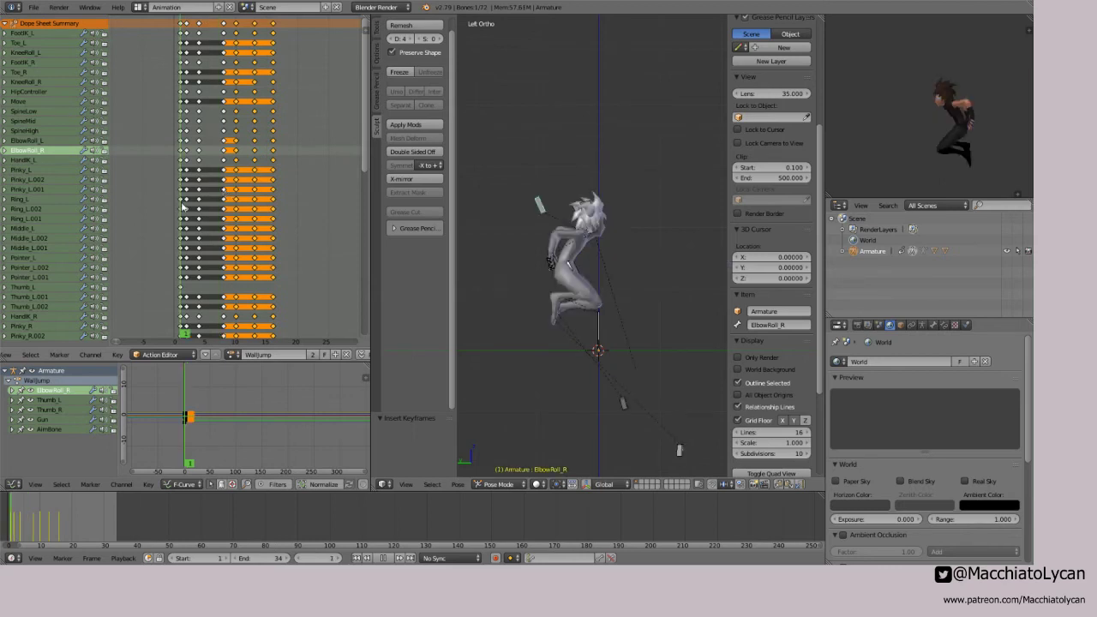
key(alt+a)
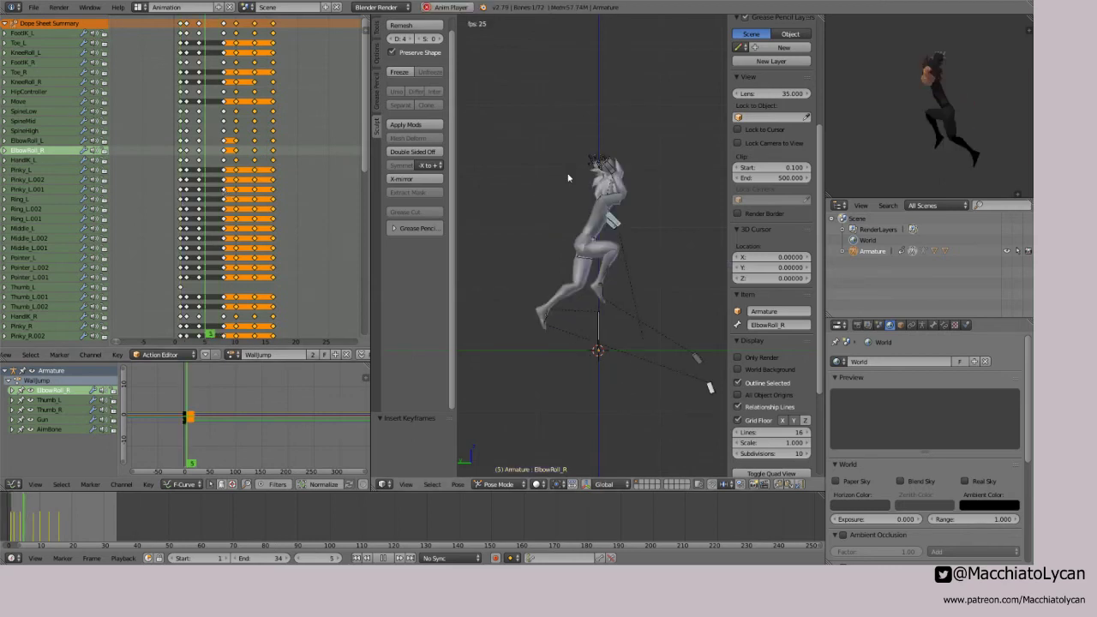
click(257, 83)
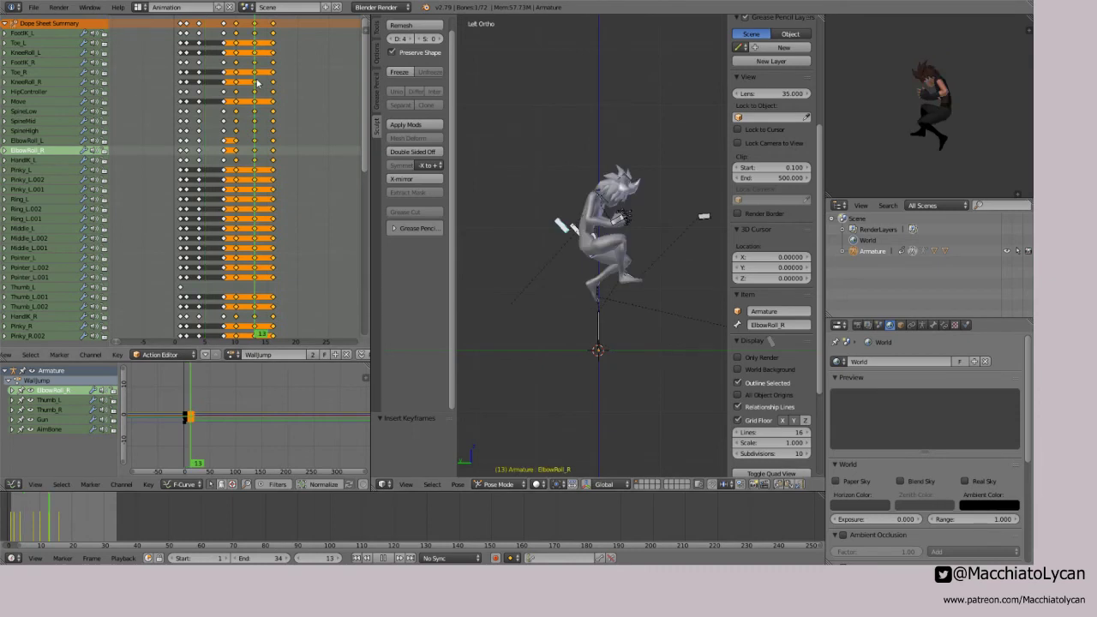
drag(258, 83, 260, 75)
right_click(273, 24)
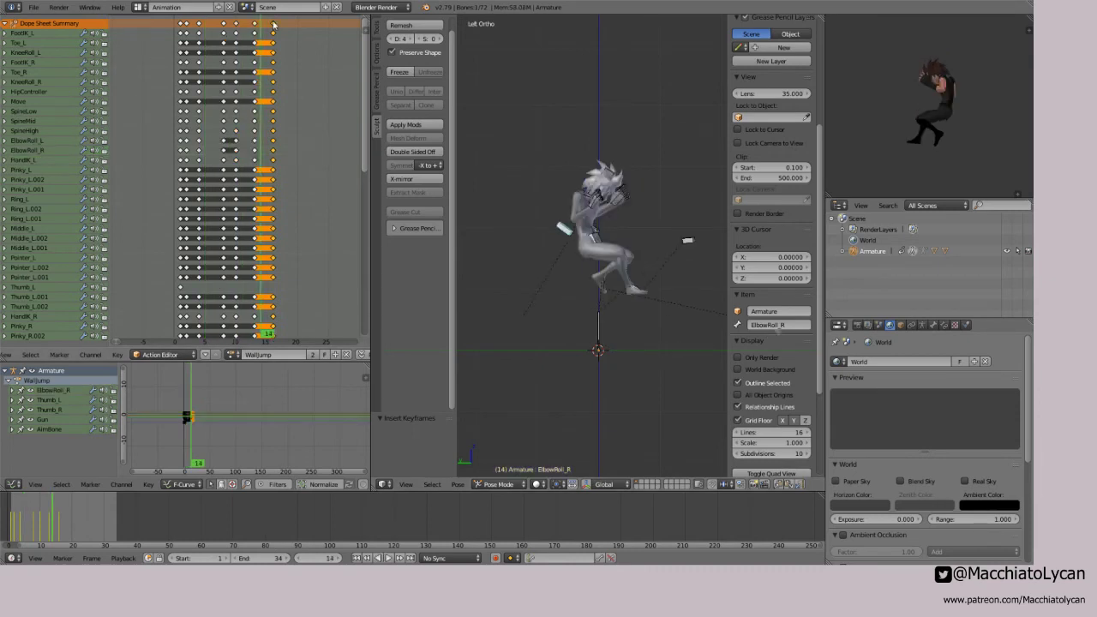
key(g)
click(284, 26)
click(267, 122)
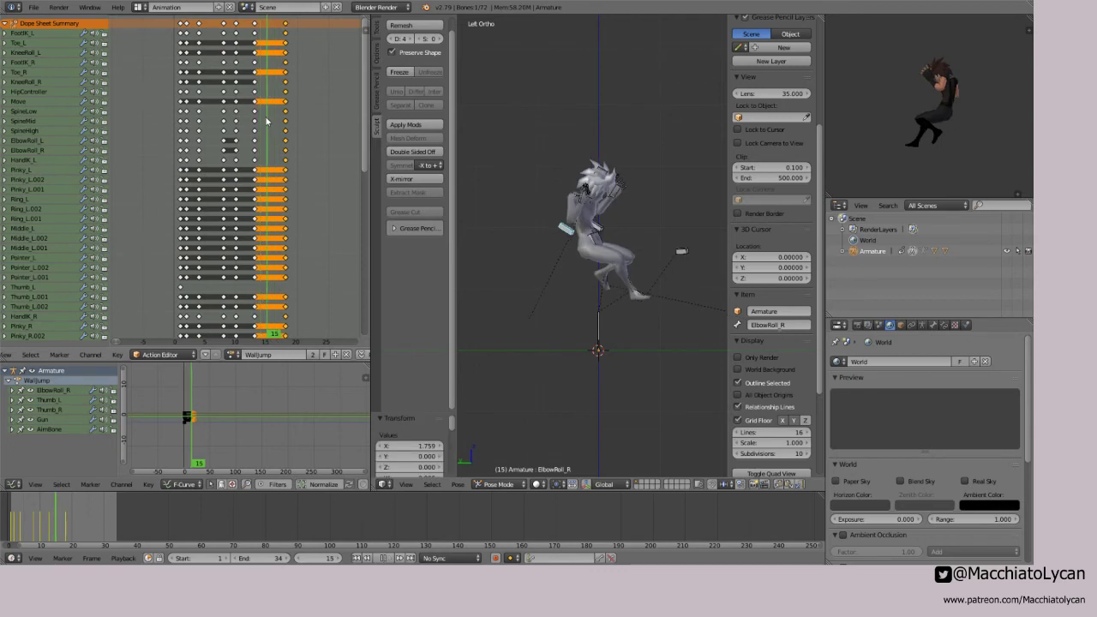
click(253, 131)
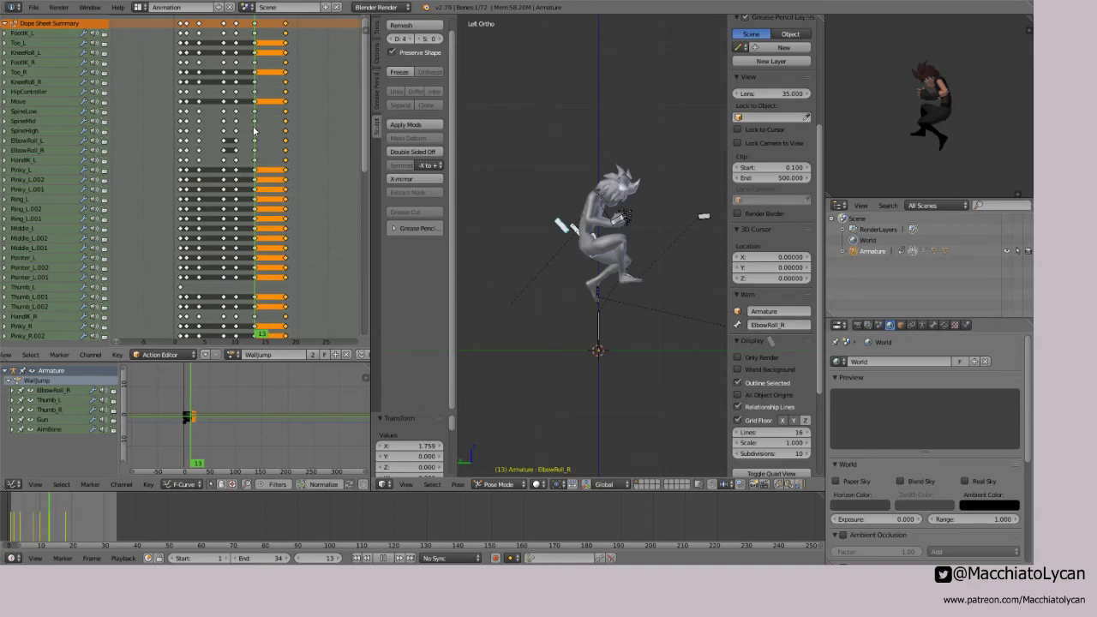
Step: At frame 18, rotate the right hand IK control about 25°, refine its angle freely, and shift it in front of the shoulder
key(Up)
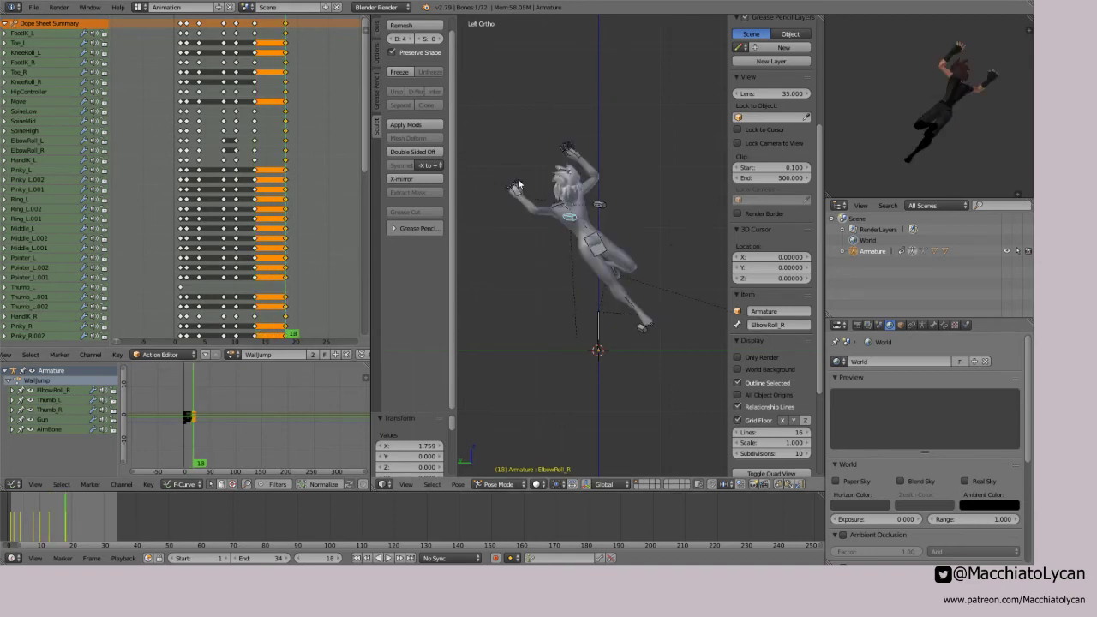
right_click(518, 184)
key(r)
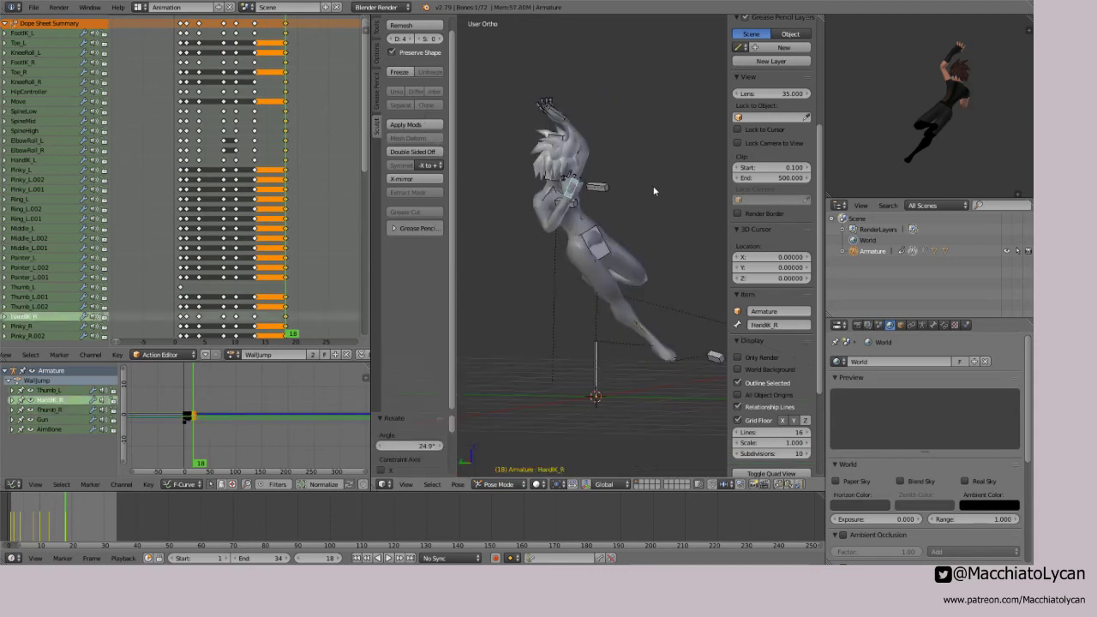
key(r)
key(r)
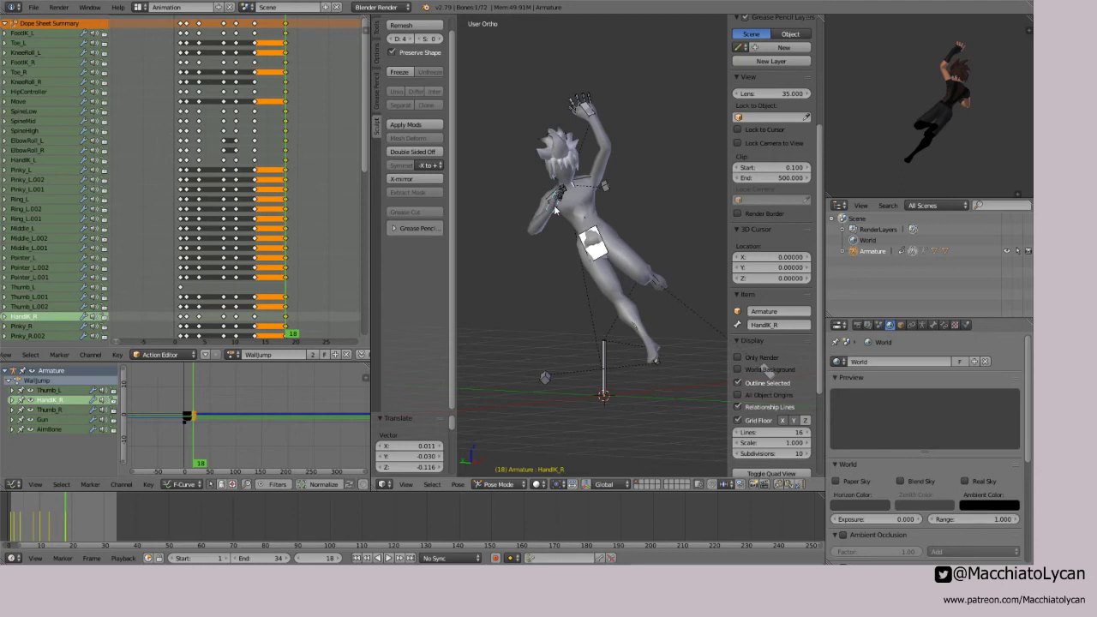
Step: Adjust the left hand IK control's position and rotate it freely to orient the raised hand at frame 18
right_click(556, 210)
key(r)
key(r)
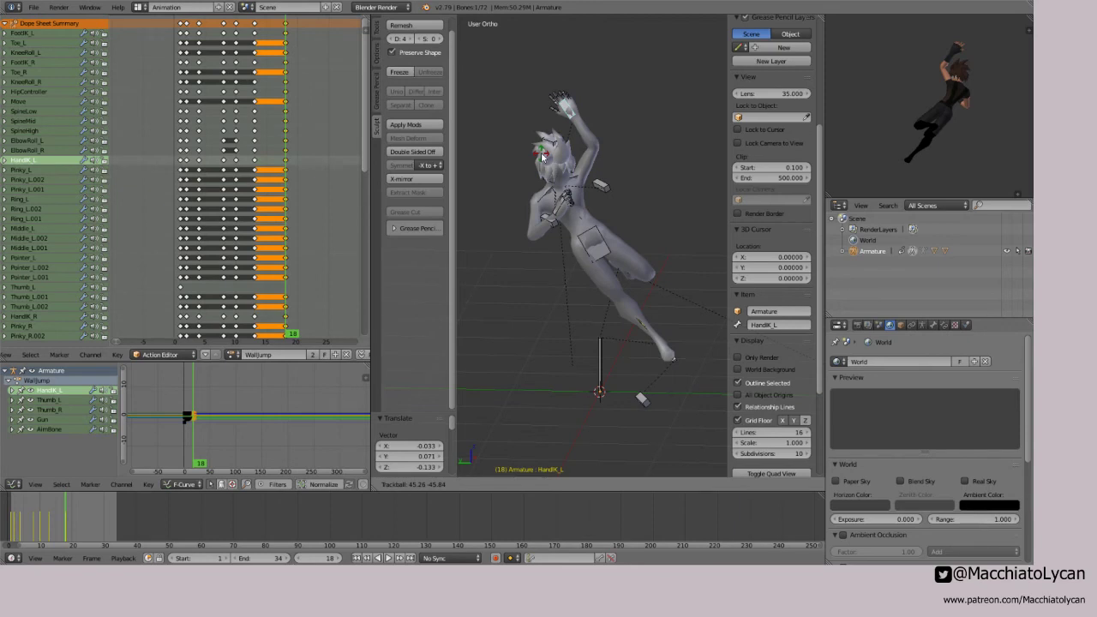
click(671, 151)
Step: Reposition the left elbow control, keyframe the frame 18 pose, and scrub between frames 15 and 18 to check the arms
right_click(610, 188)
key(g)
click(614, 200)
key(i)
click(285, 186)
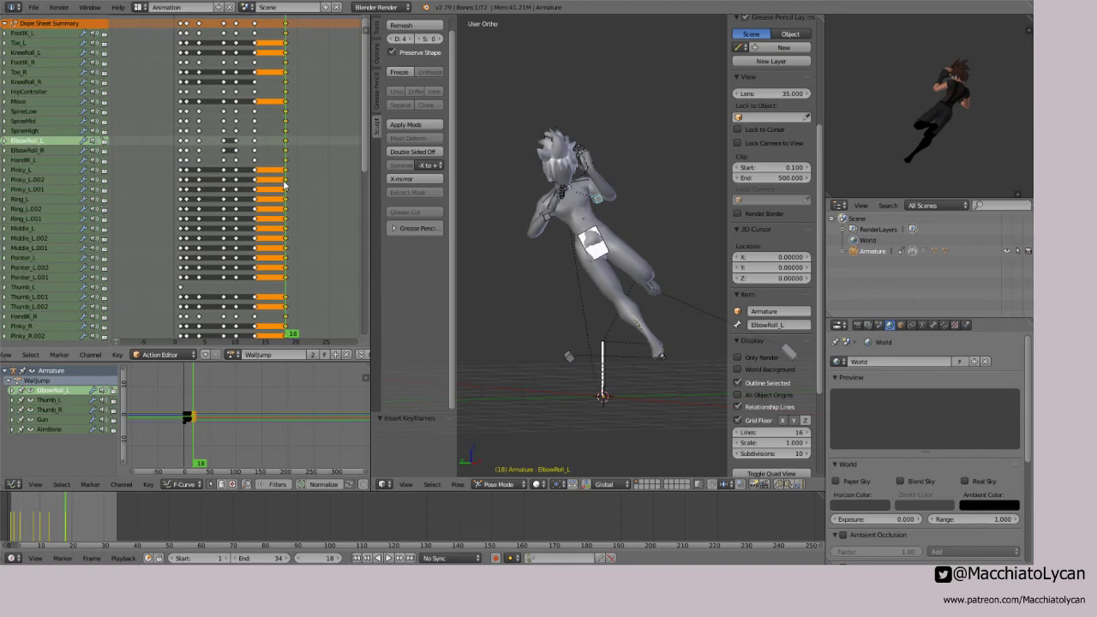
key(ctrl+KP_3)
drag(286, 186, 269, 206)
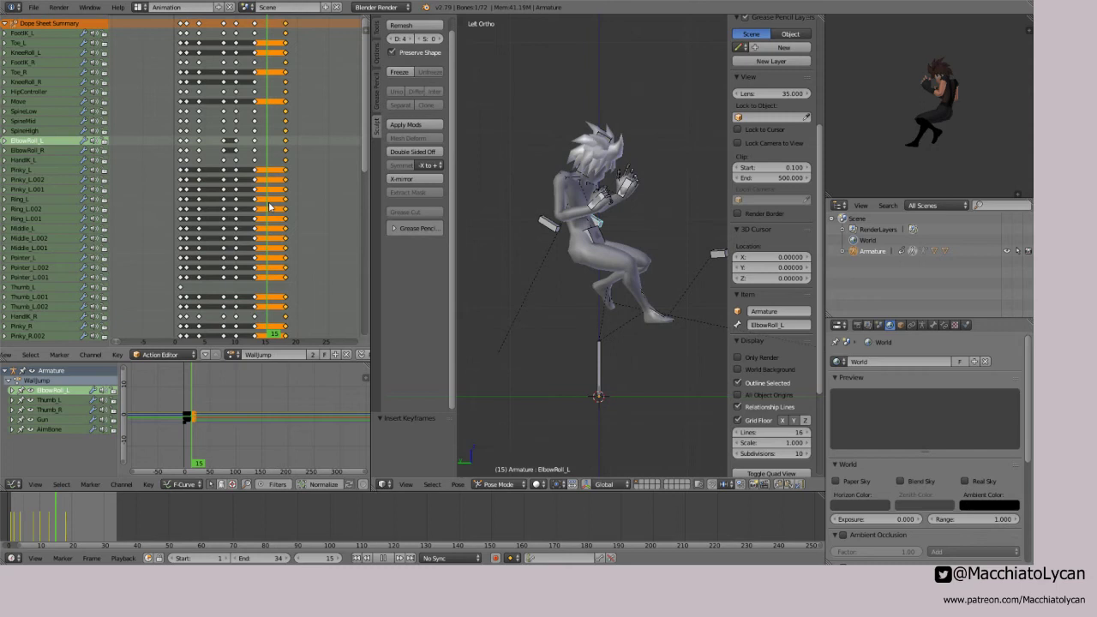
drag(269, 206, 286, 208)
Step: Leave pose mode, switch to Unity, and test the wall jump in play mode, pausing the game mid-air
key(ctrl+Tab)
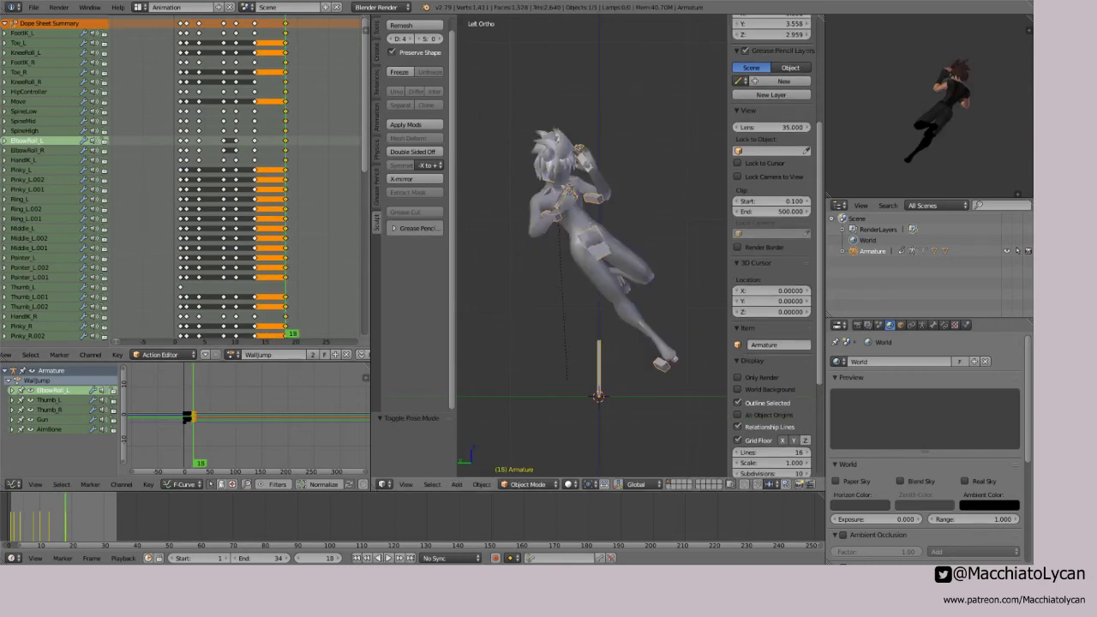
key(alt+Tab)
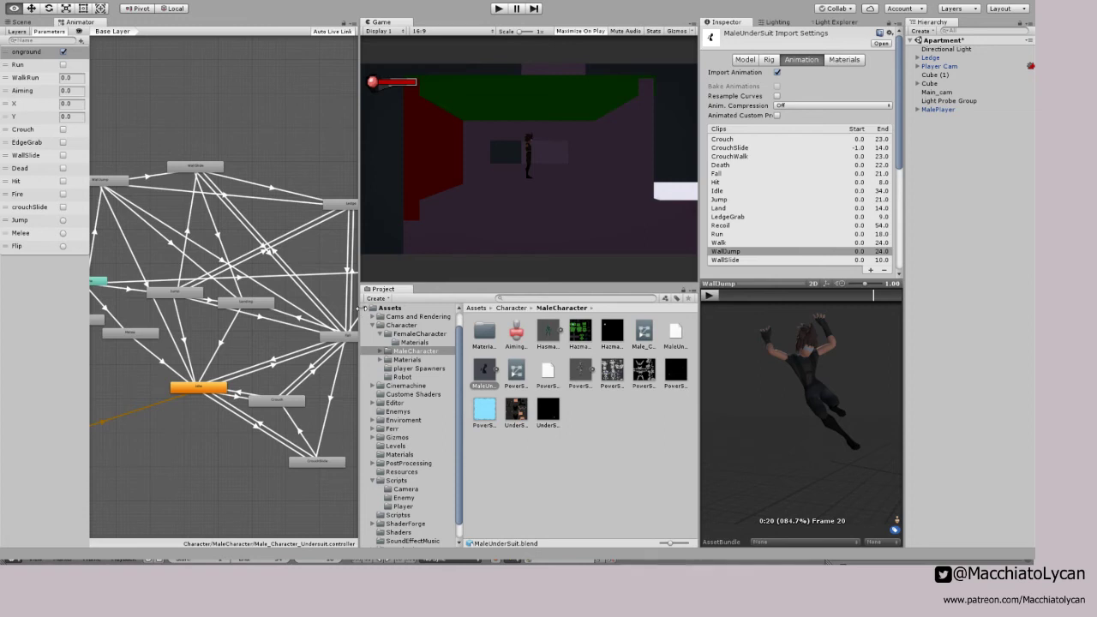
click(498, 8)
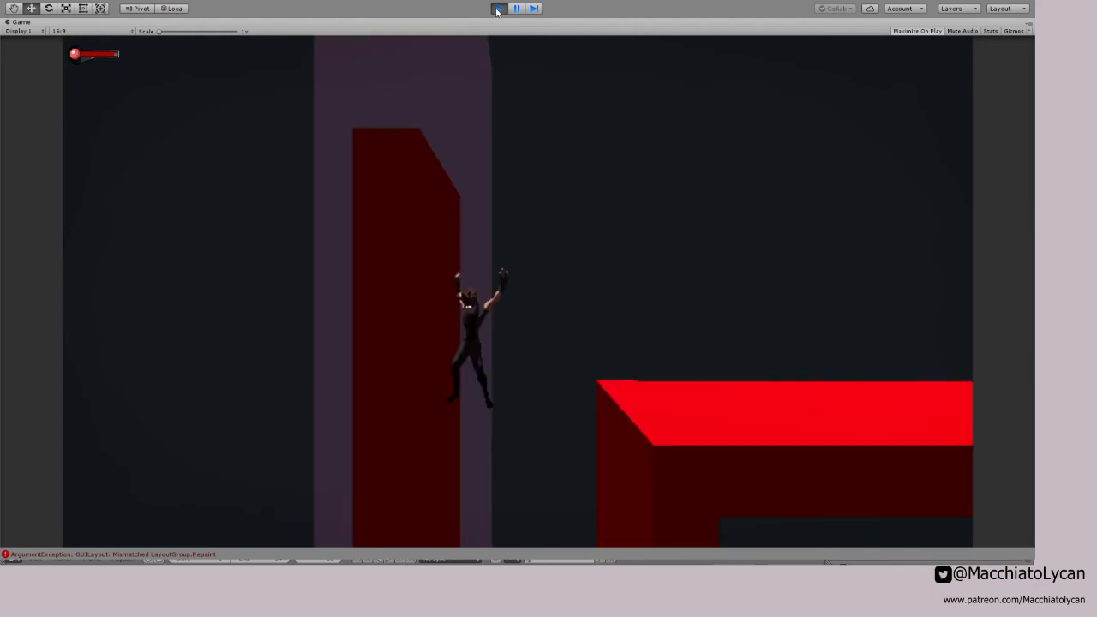
key(space)
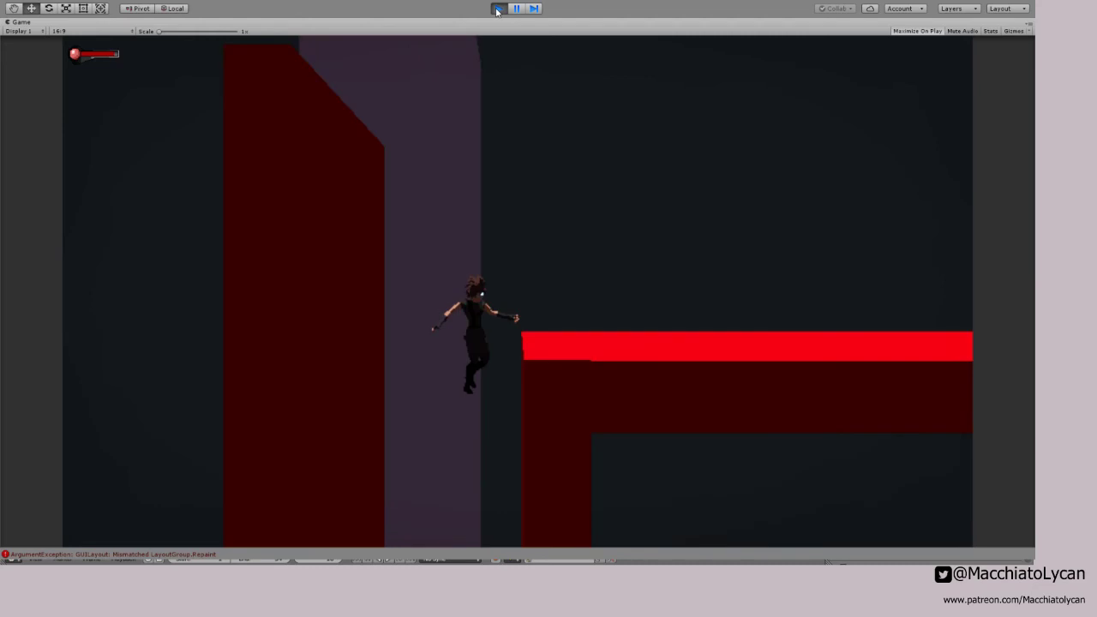
key(space)
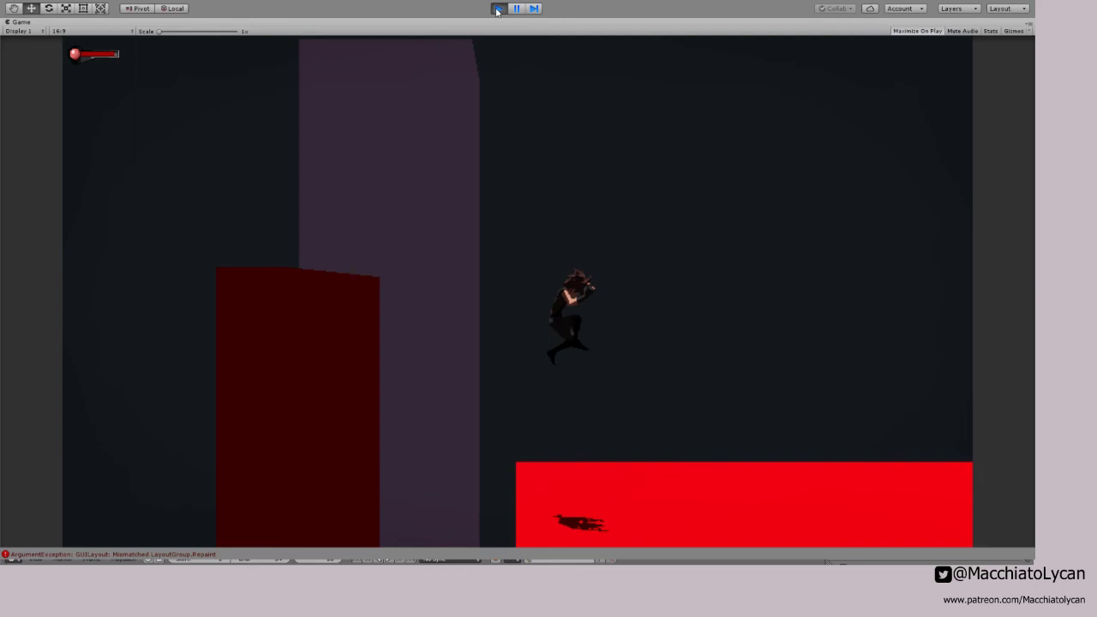
key(Escape)
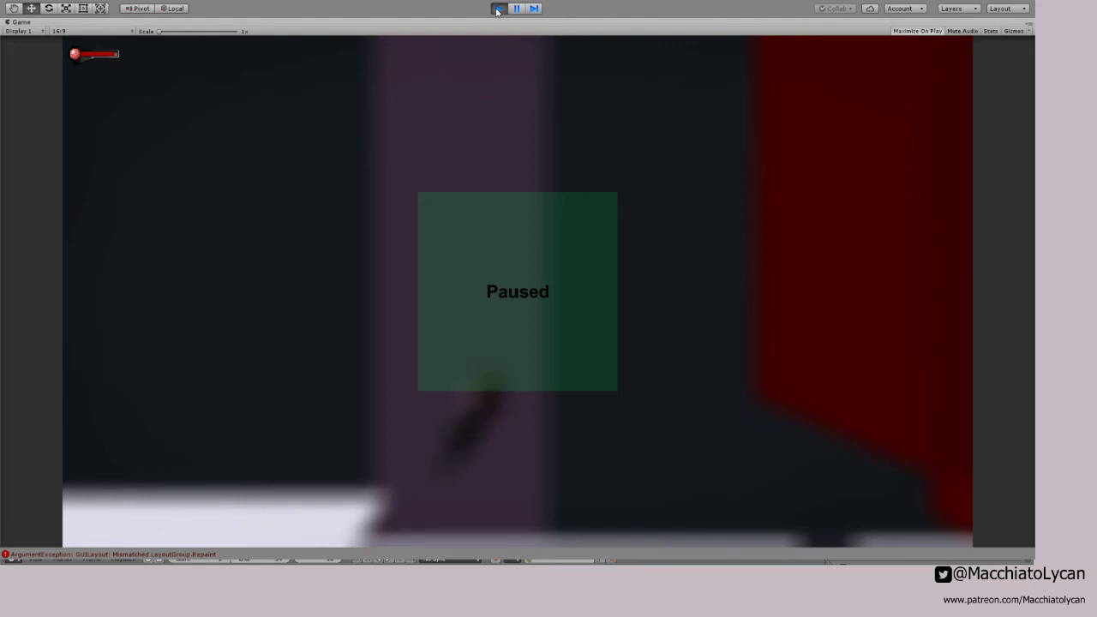
Step: Examine the paused character's mid-air pose in the Scene view and exit play mode
click(498, 9)
alt+drag(132, 274, 230, 282)
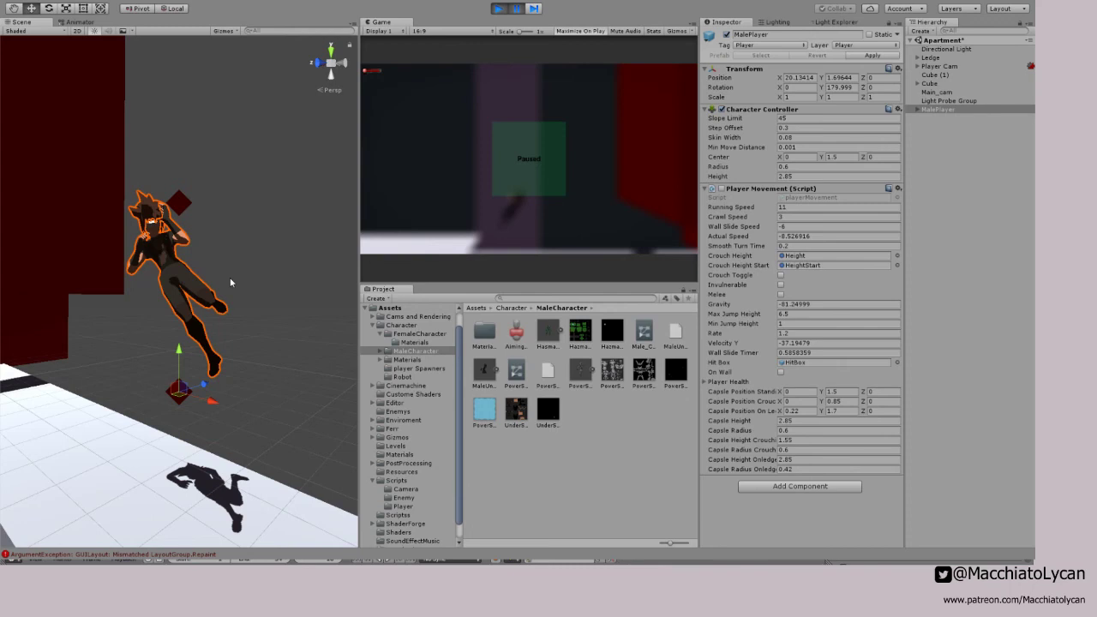
key(ctrl+p)
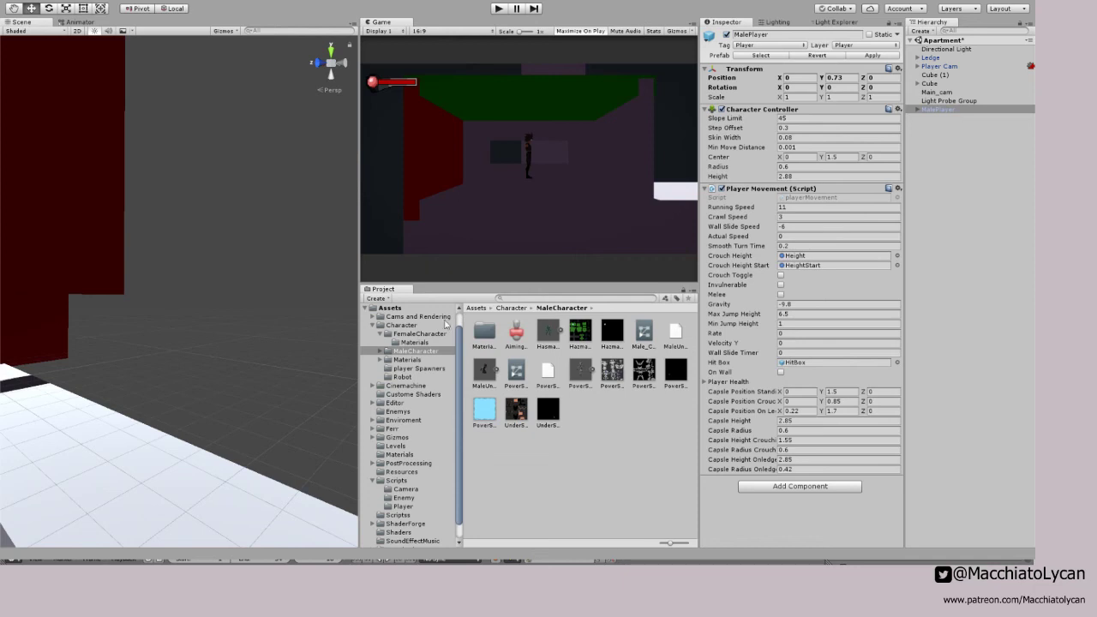
right_drag(274, 326, 272, 326)
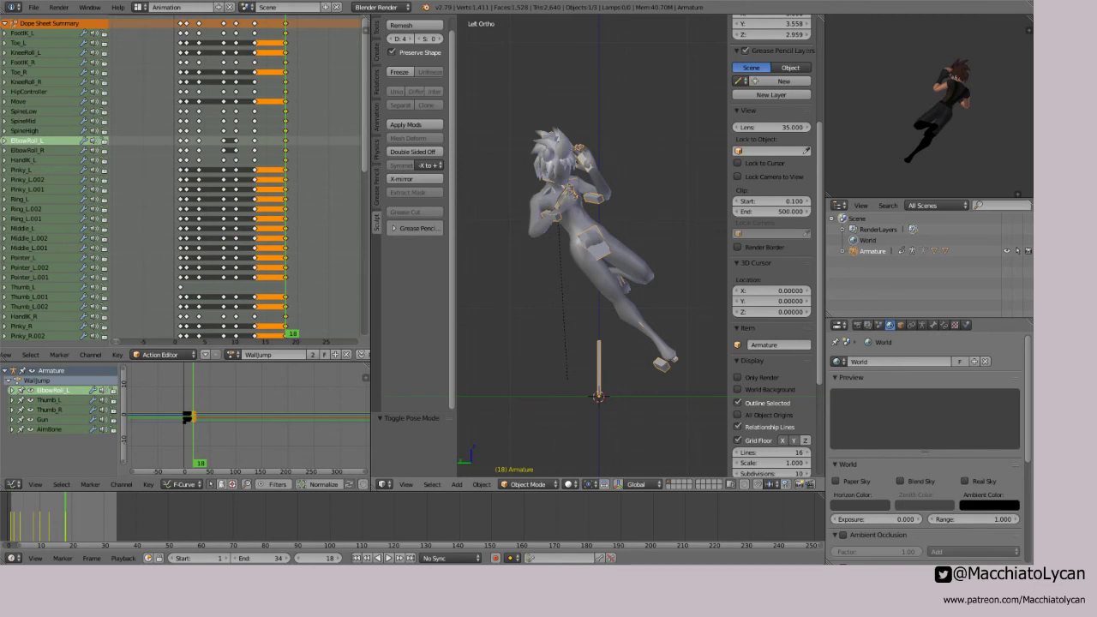
Step: Switch to Blender, adjust and keyframe the hip controller in pose mode, and play back the WallJump action through frame 18
key(ctrl+Tab)
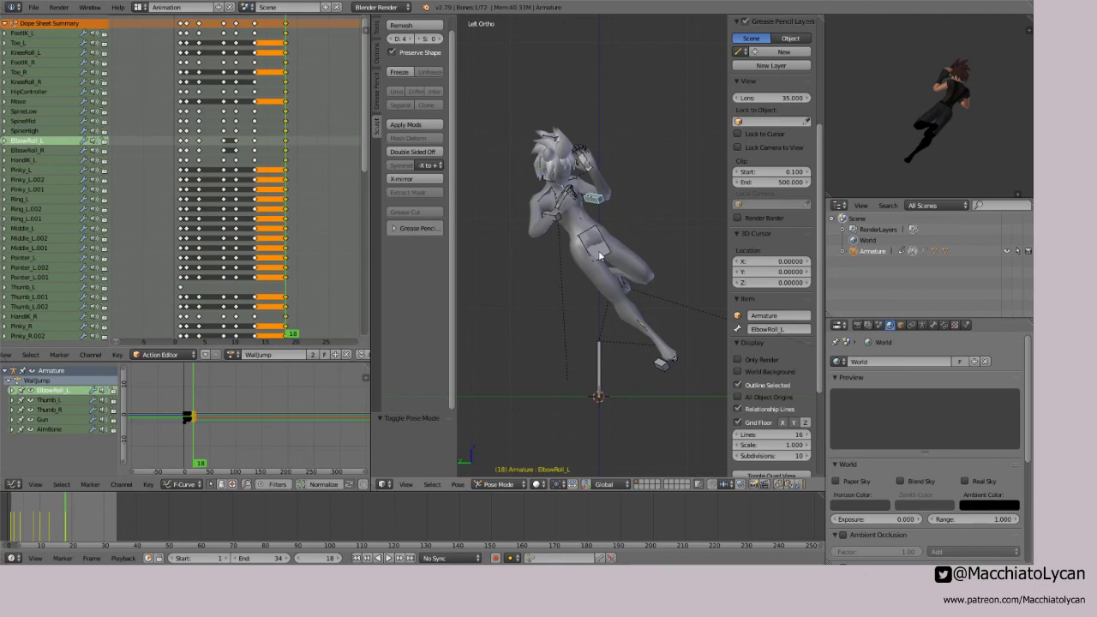
click(200, 221)
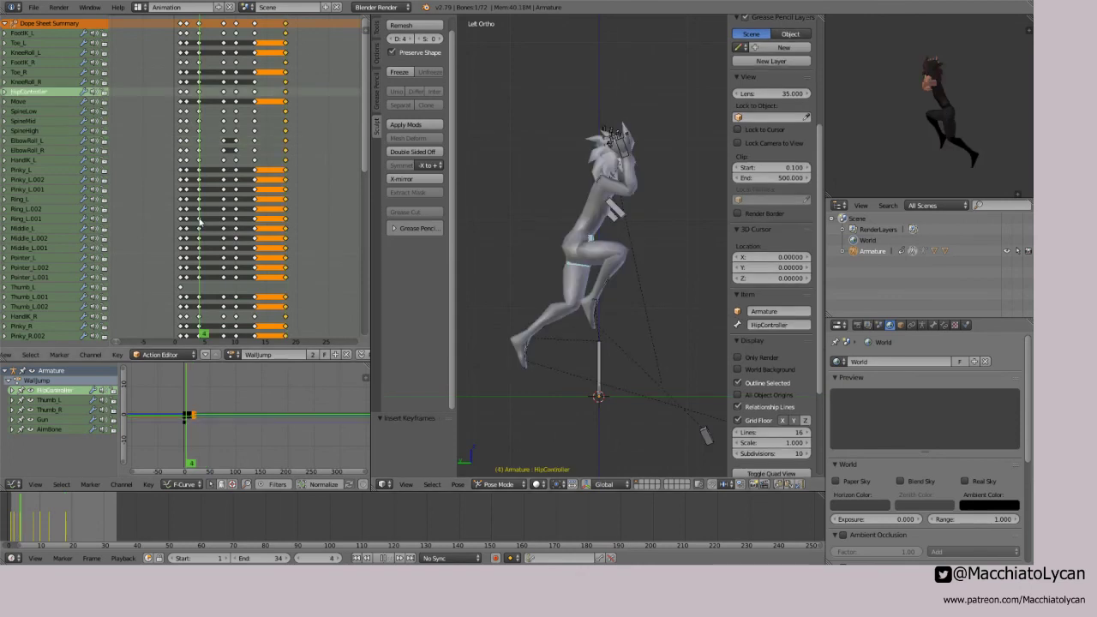
drag(200, 221, 232, 220)
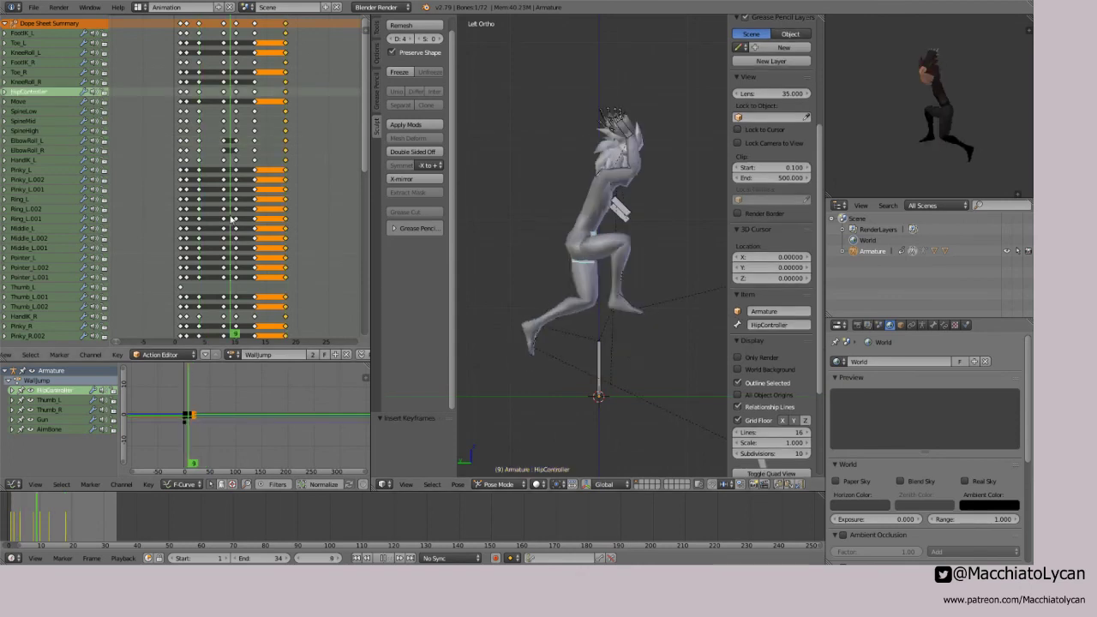
key(alt+a)
click(285, 239)
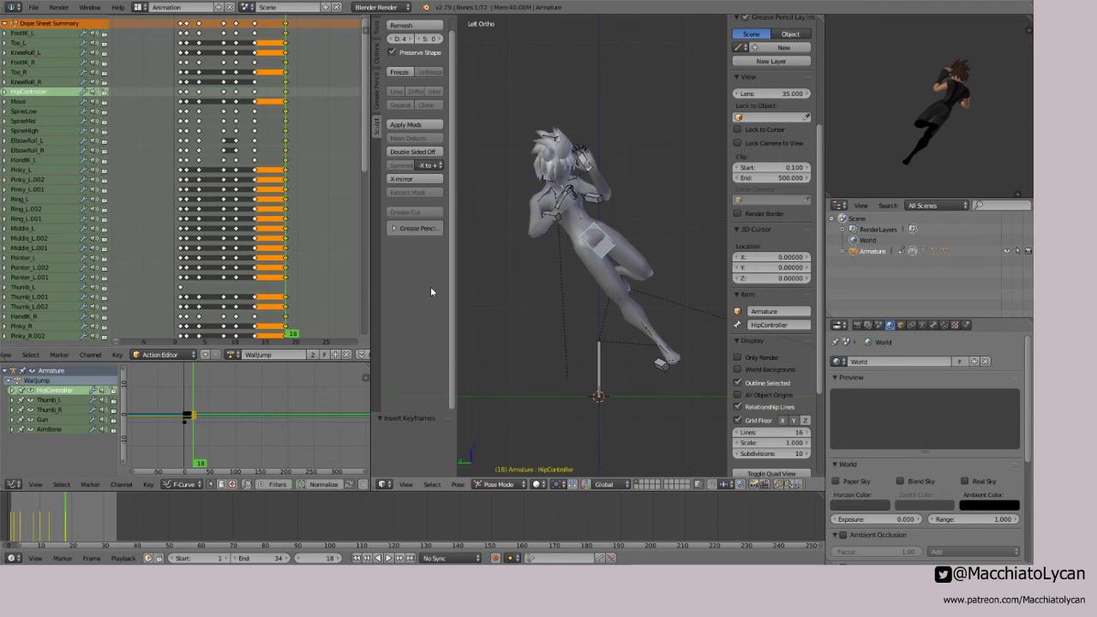
Step: Load the Fall action and delete its stray keyframes beyond frame 11
click(232, 354)
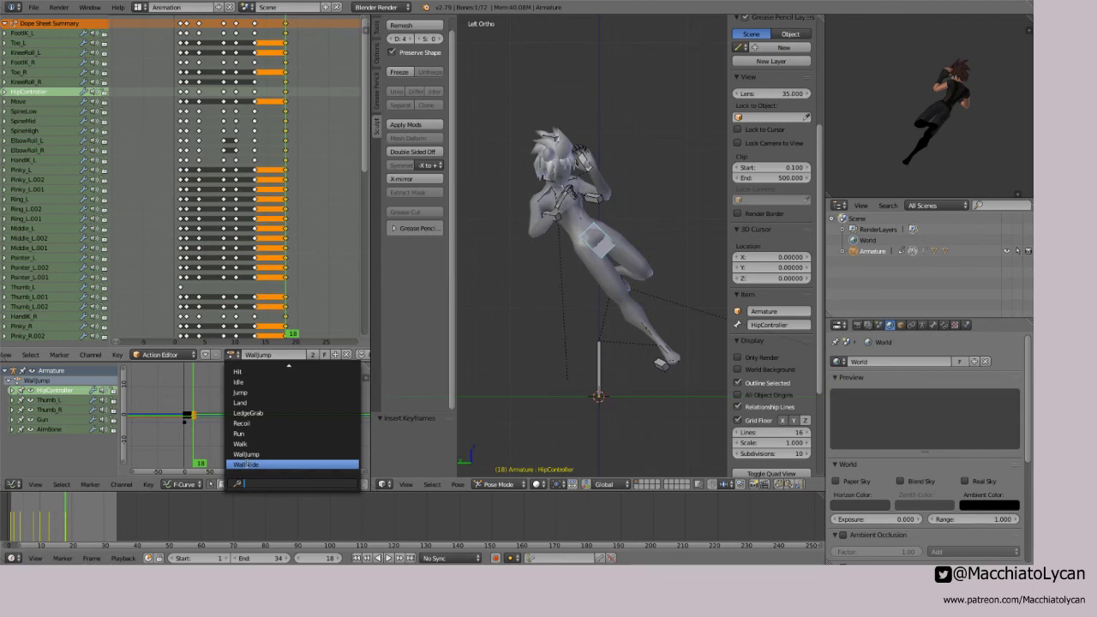
click(240, 392)
click(226, 222)
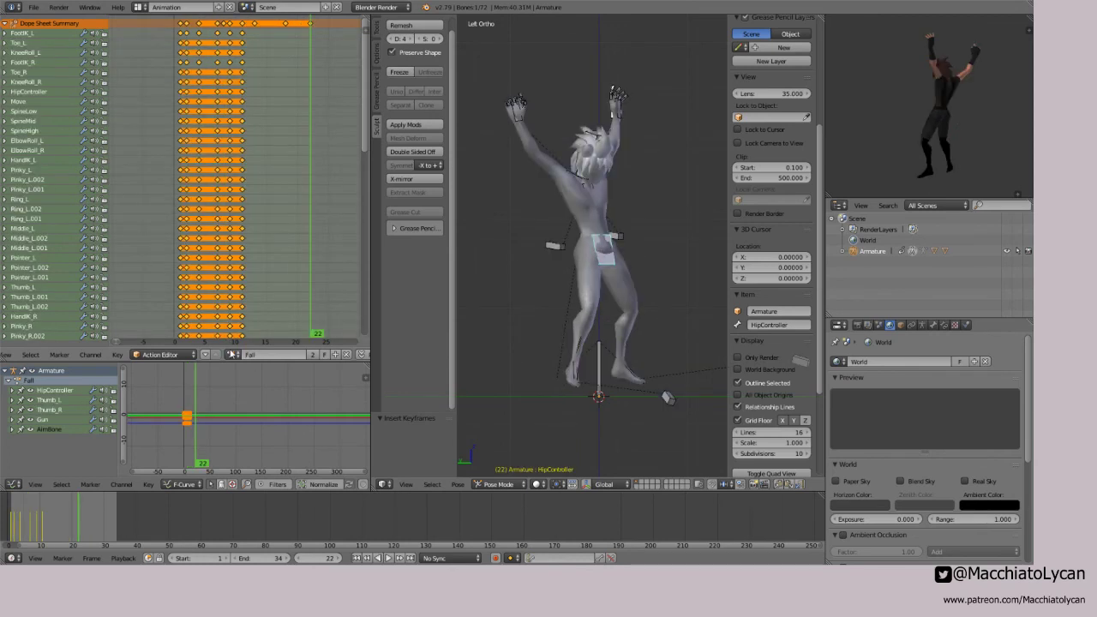
click(254, 221)
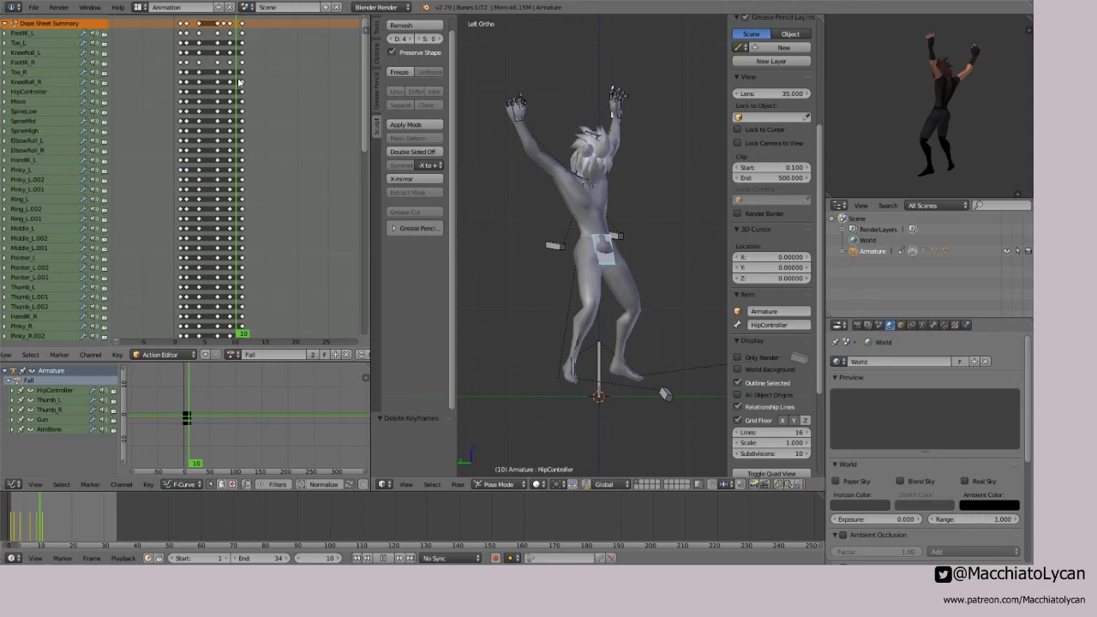
Step: Load the Crouch action from the first frame and review its crouching motion up to frame 10
key(shift+Left)
click(231, 354)
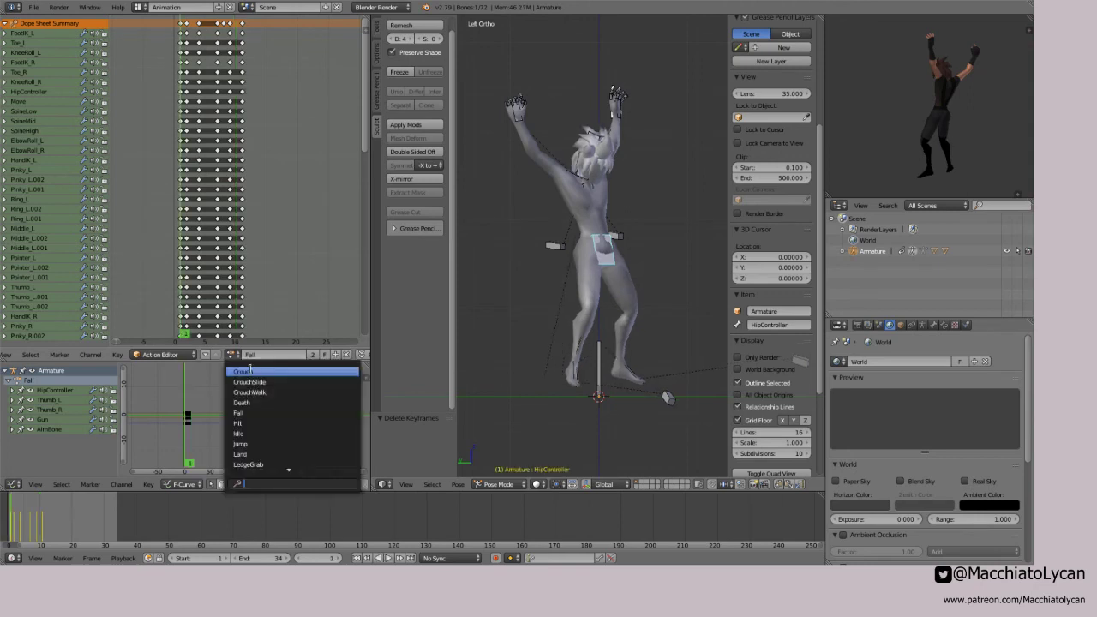
click(250, 370)
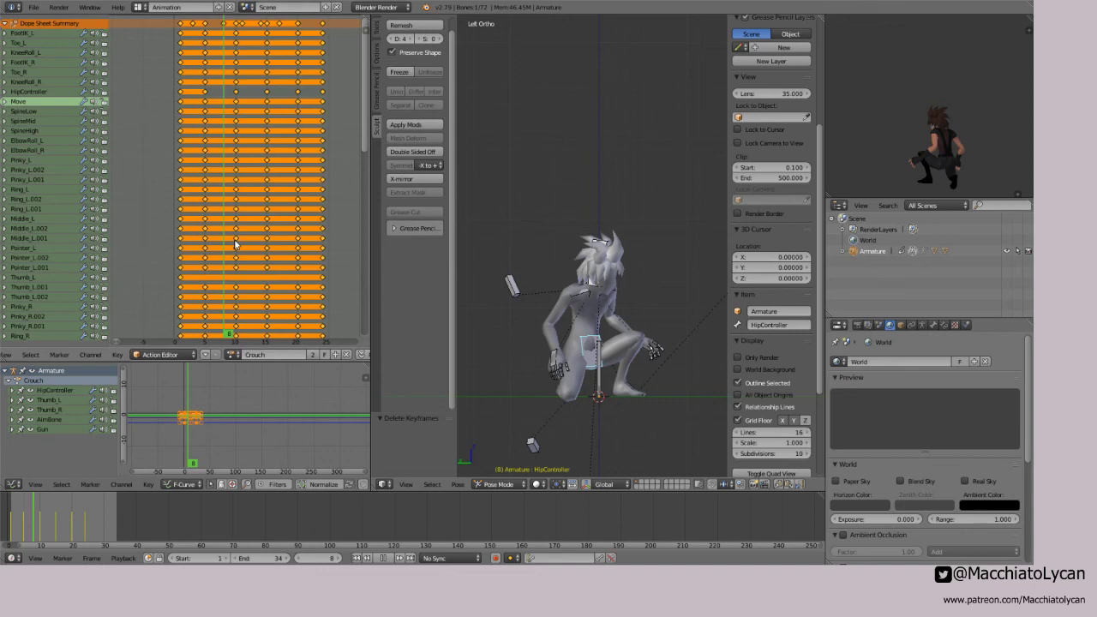
click(235, 245)
Step: Load the LedgeGrab action and scrub from frame 5 to about frame 10 to review the grab motion
click(231, 354)
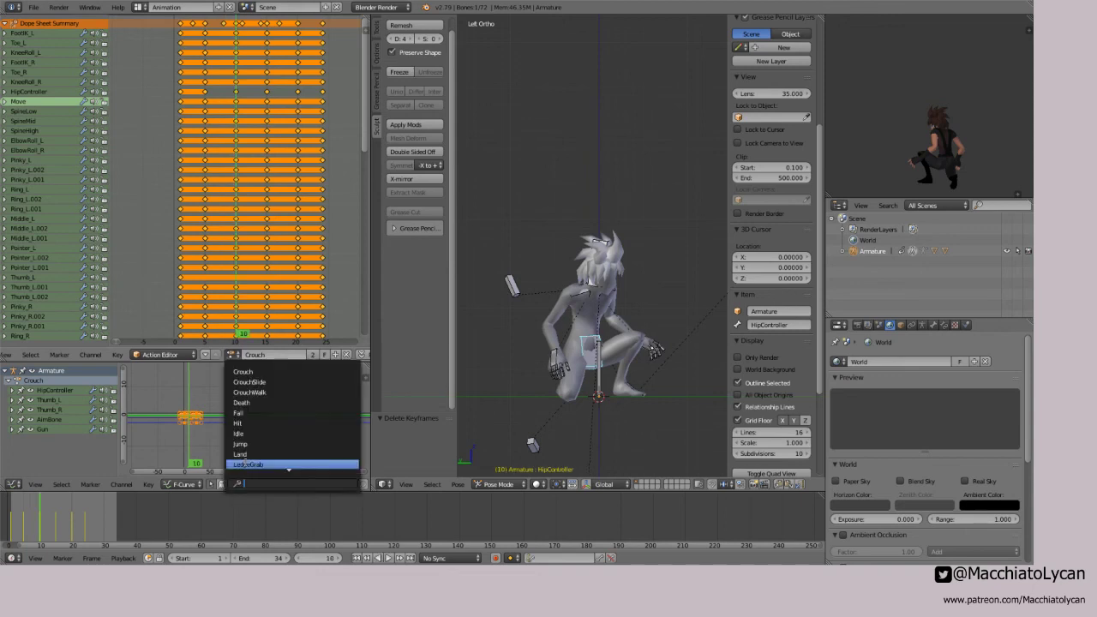
click(244, 464)
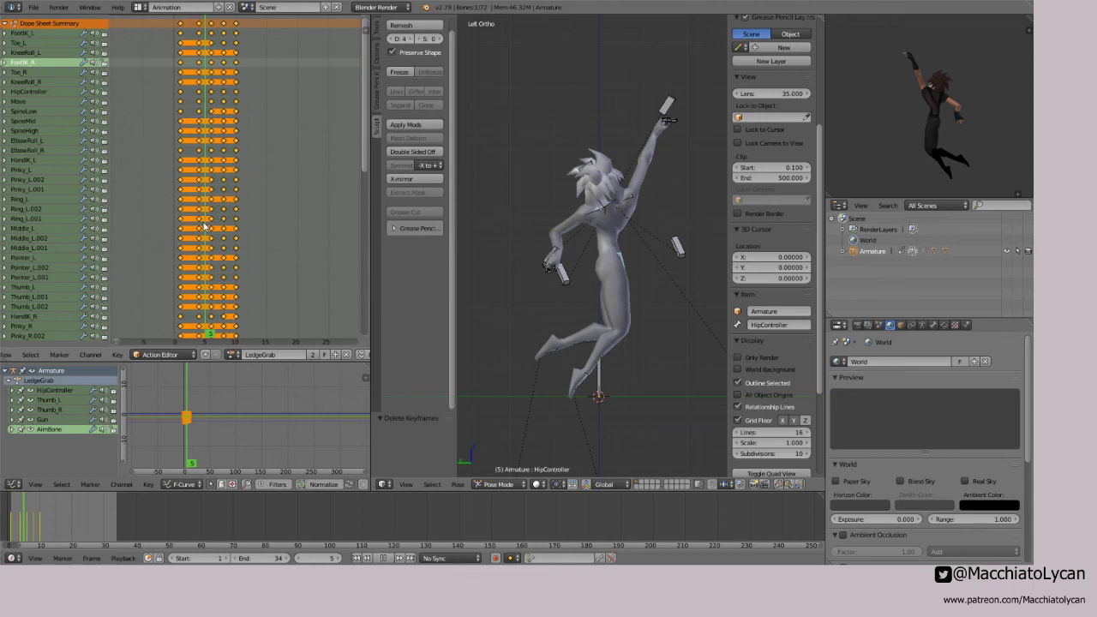
drag(205, 226, 238, 224)
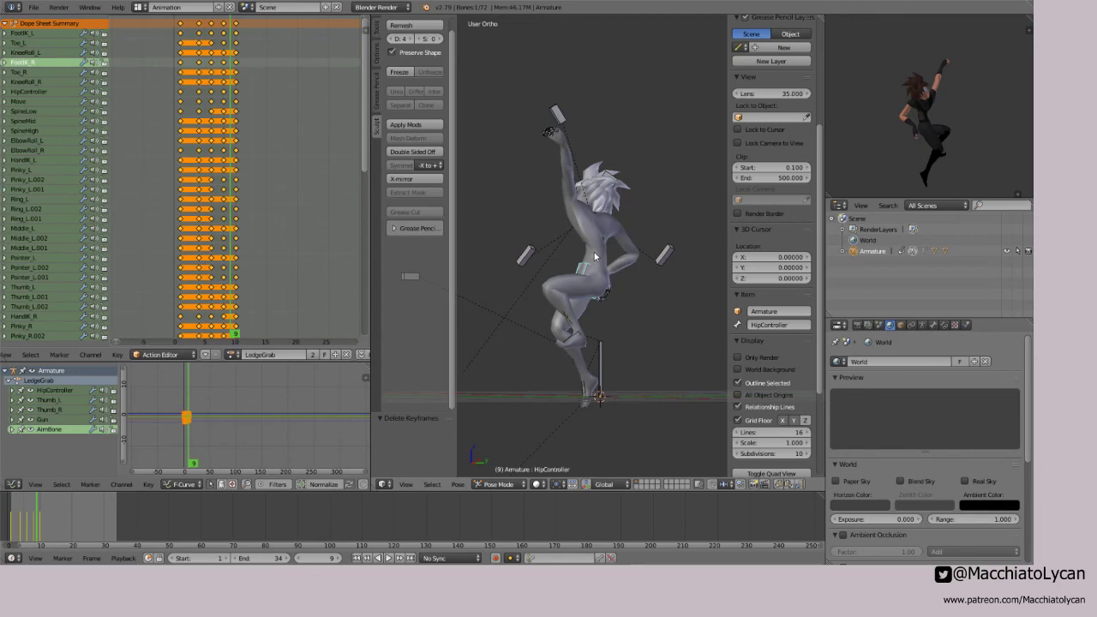
Step: Select the SpineMid bone, leave pose mode, and load the Idle action at frame 1
right_click(594, 252)
key(ctrl+KP_3)
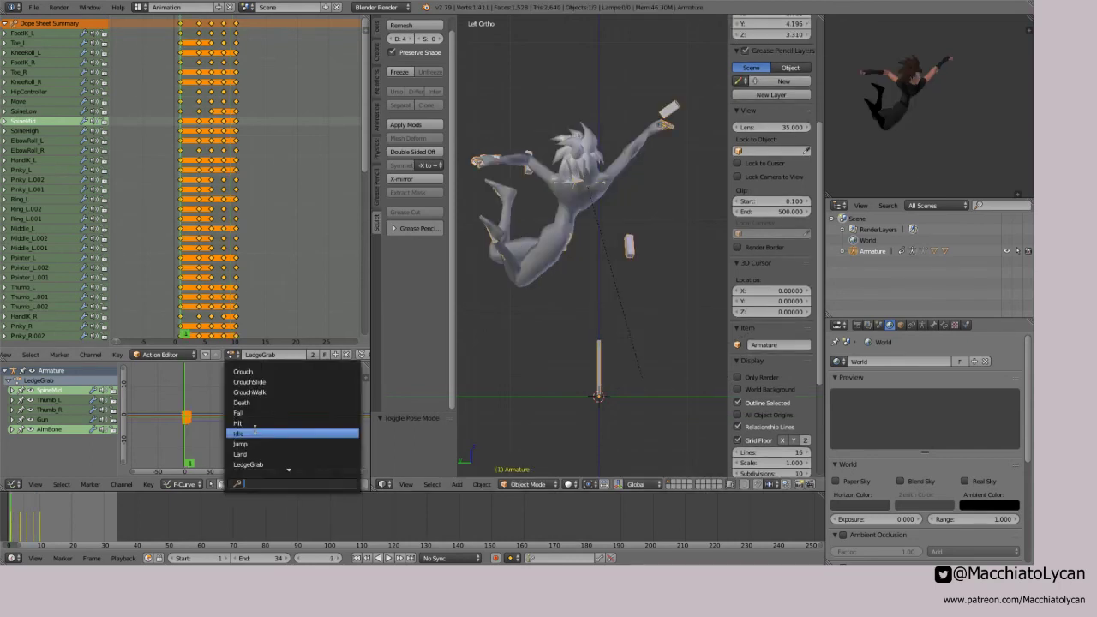
click(255, 433)
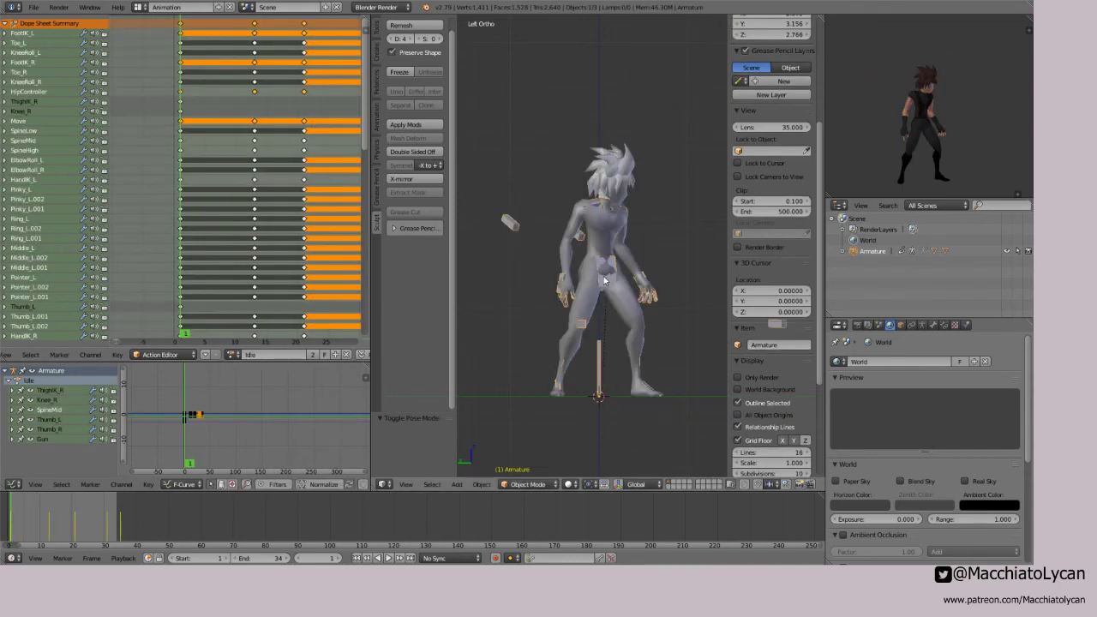